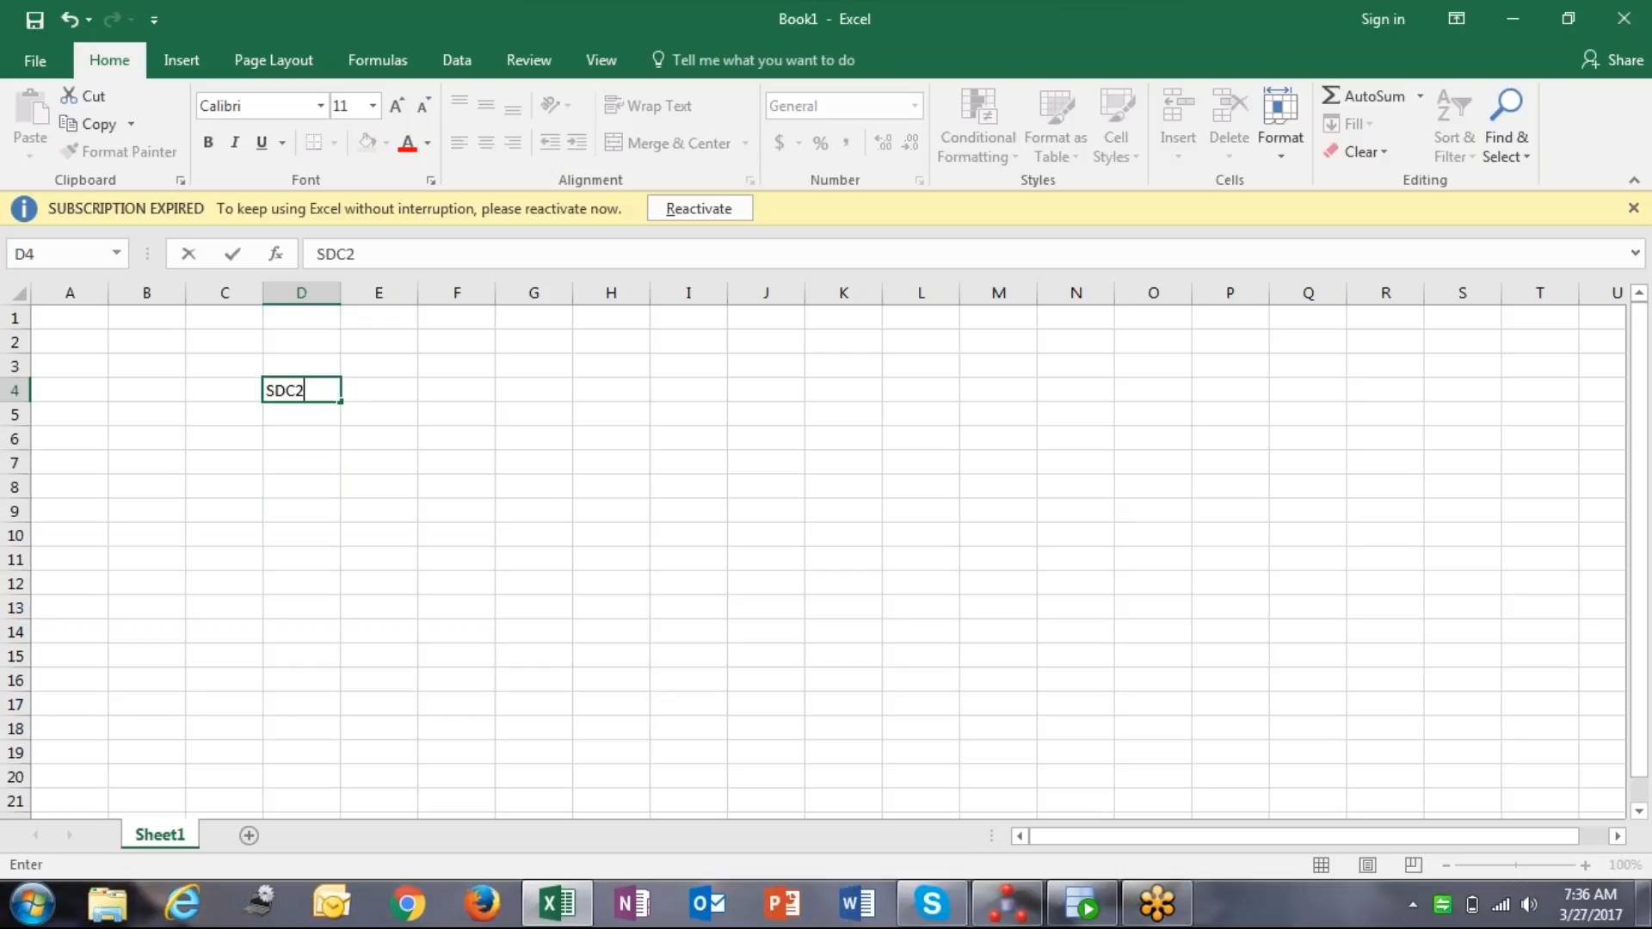
Enter the note "Present and Historical" in cell D7.
{"action": "type", "text": "pRESENT"}
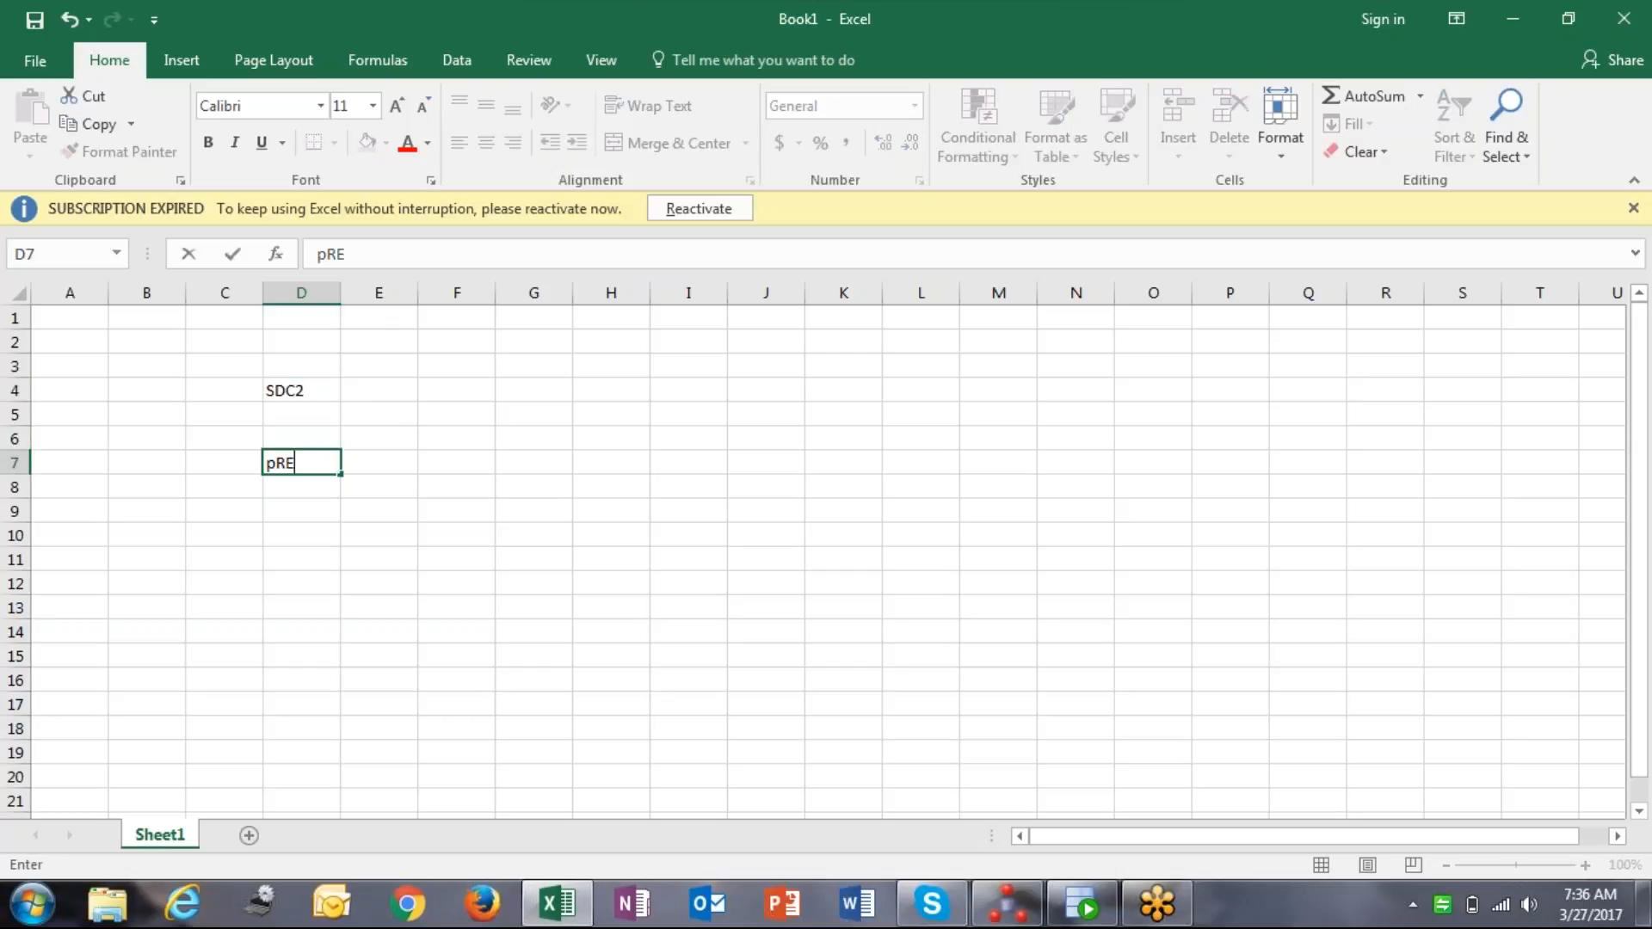
{"action": "key", "text": "BackSpace"}
{"action": "key", "text": "BackSpace"}
{"action": "key", "text": "BackSpace"}
{"action": "key", "text": "BackSpace"}
{"action": "key", "text": "BackSpace"}
{"action": "key", "text": "BackSpace"}
{"action": "key", "text": "BackSpace"}
{"action": "type", "text": "Present and "}
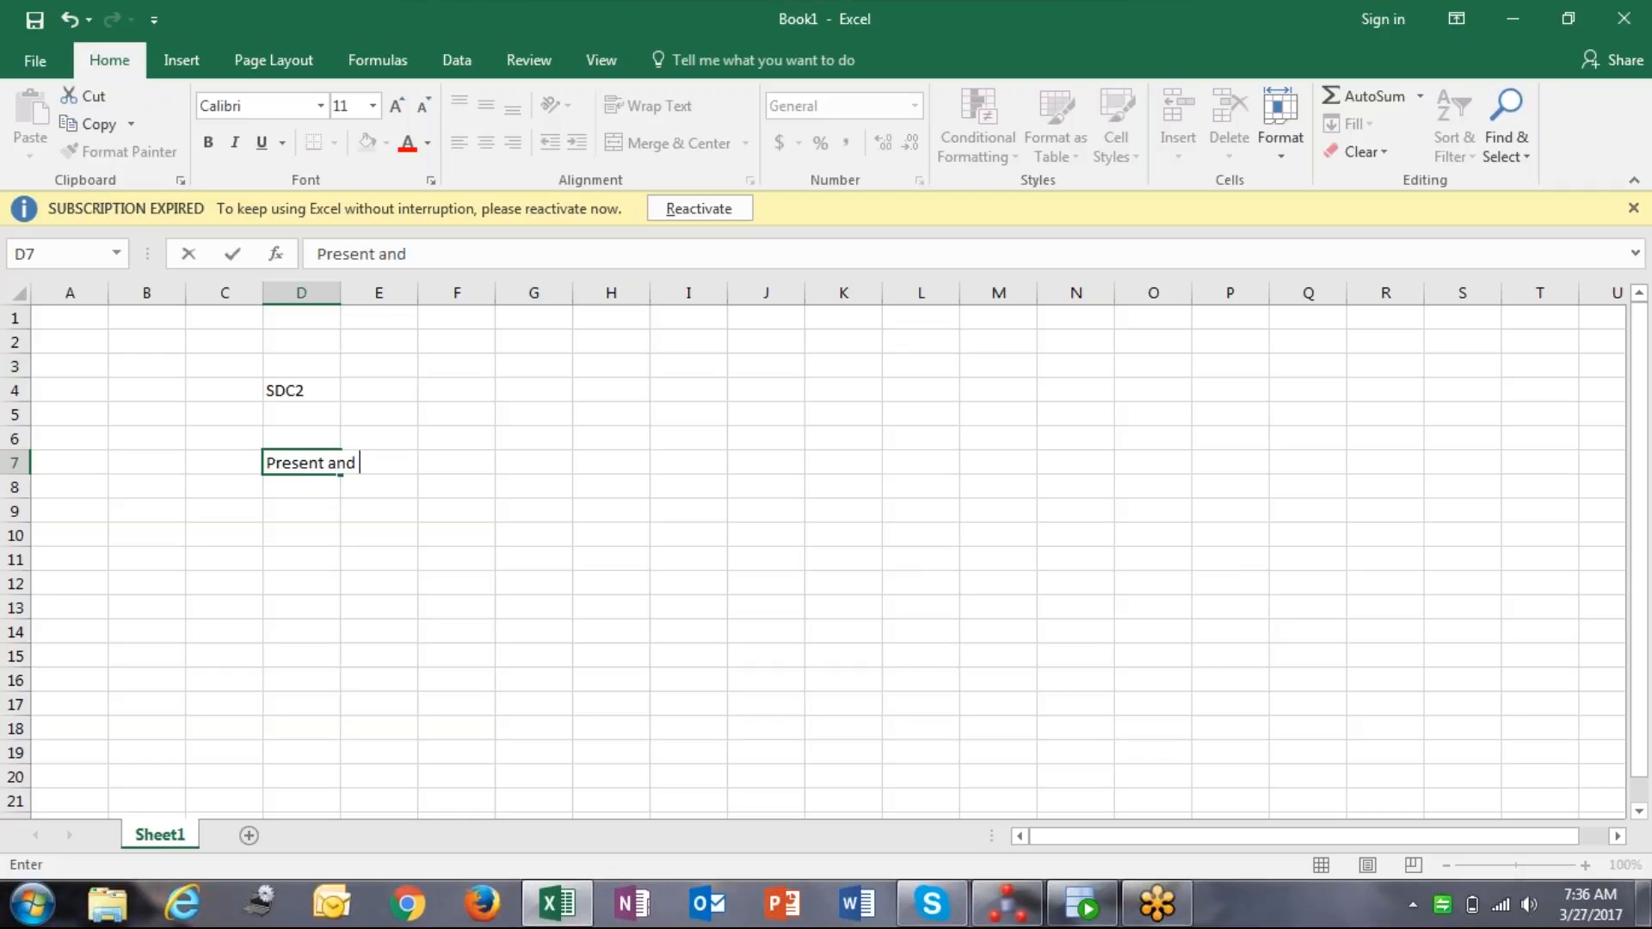
{"action": "type", "text": "Historical"}
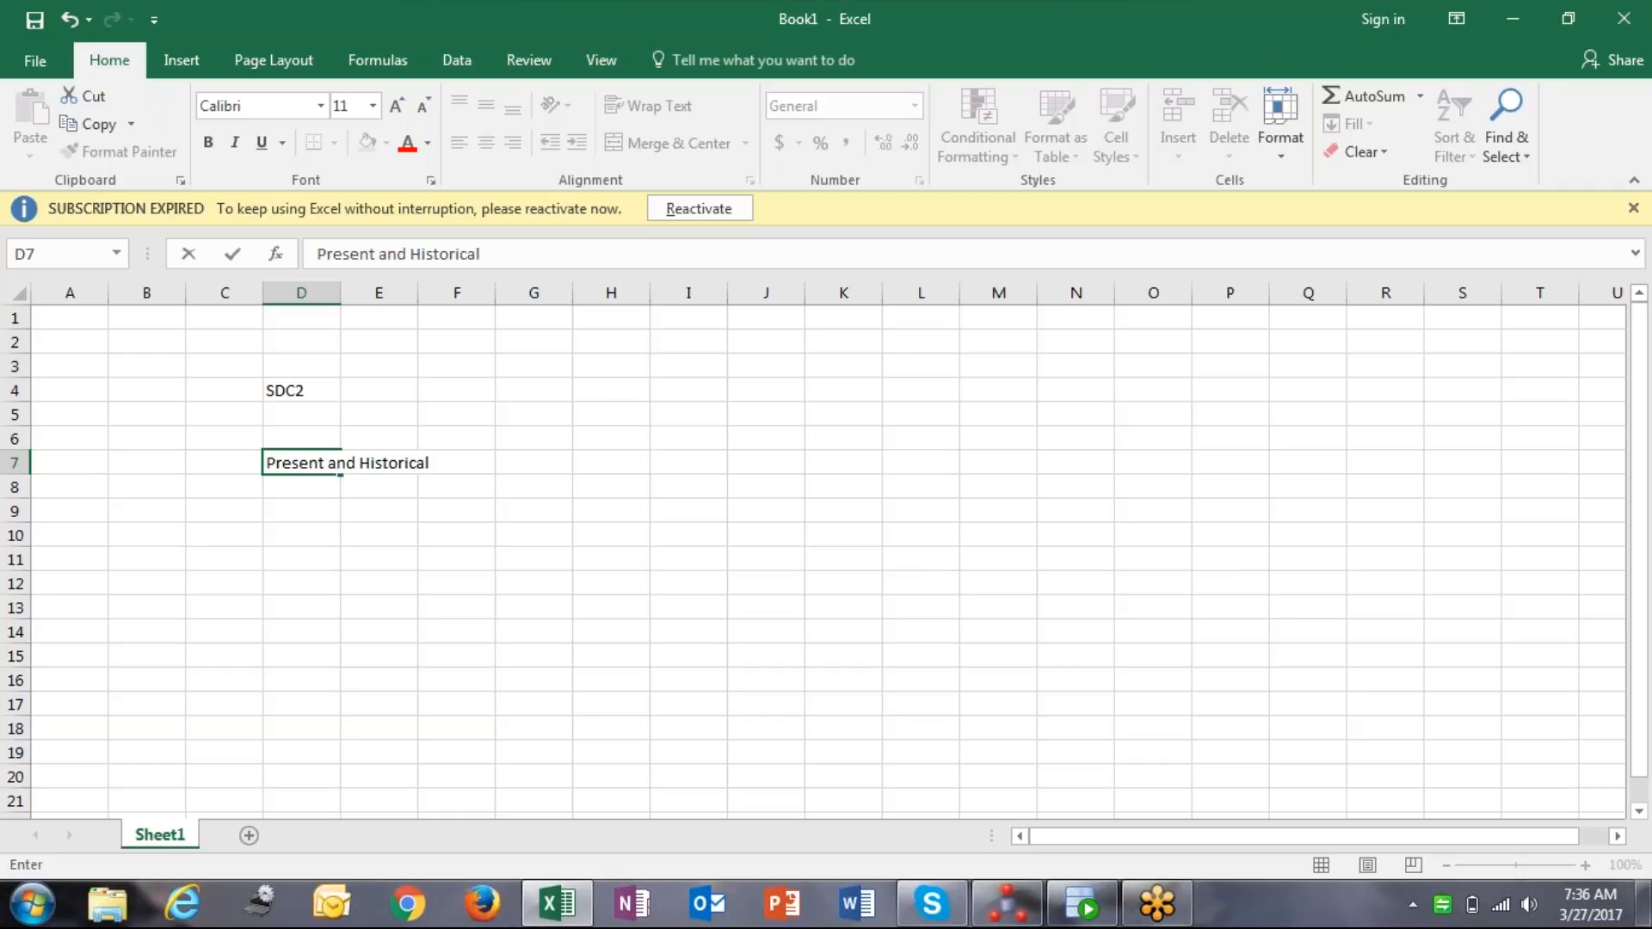
Enter the table name EMP in cell D10 with the heading SOURCE above it in D9.
{"action": "left_click", "coordinate": [311, 536]}
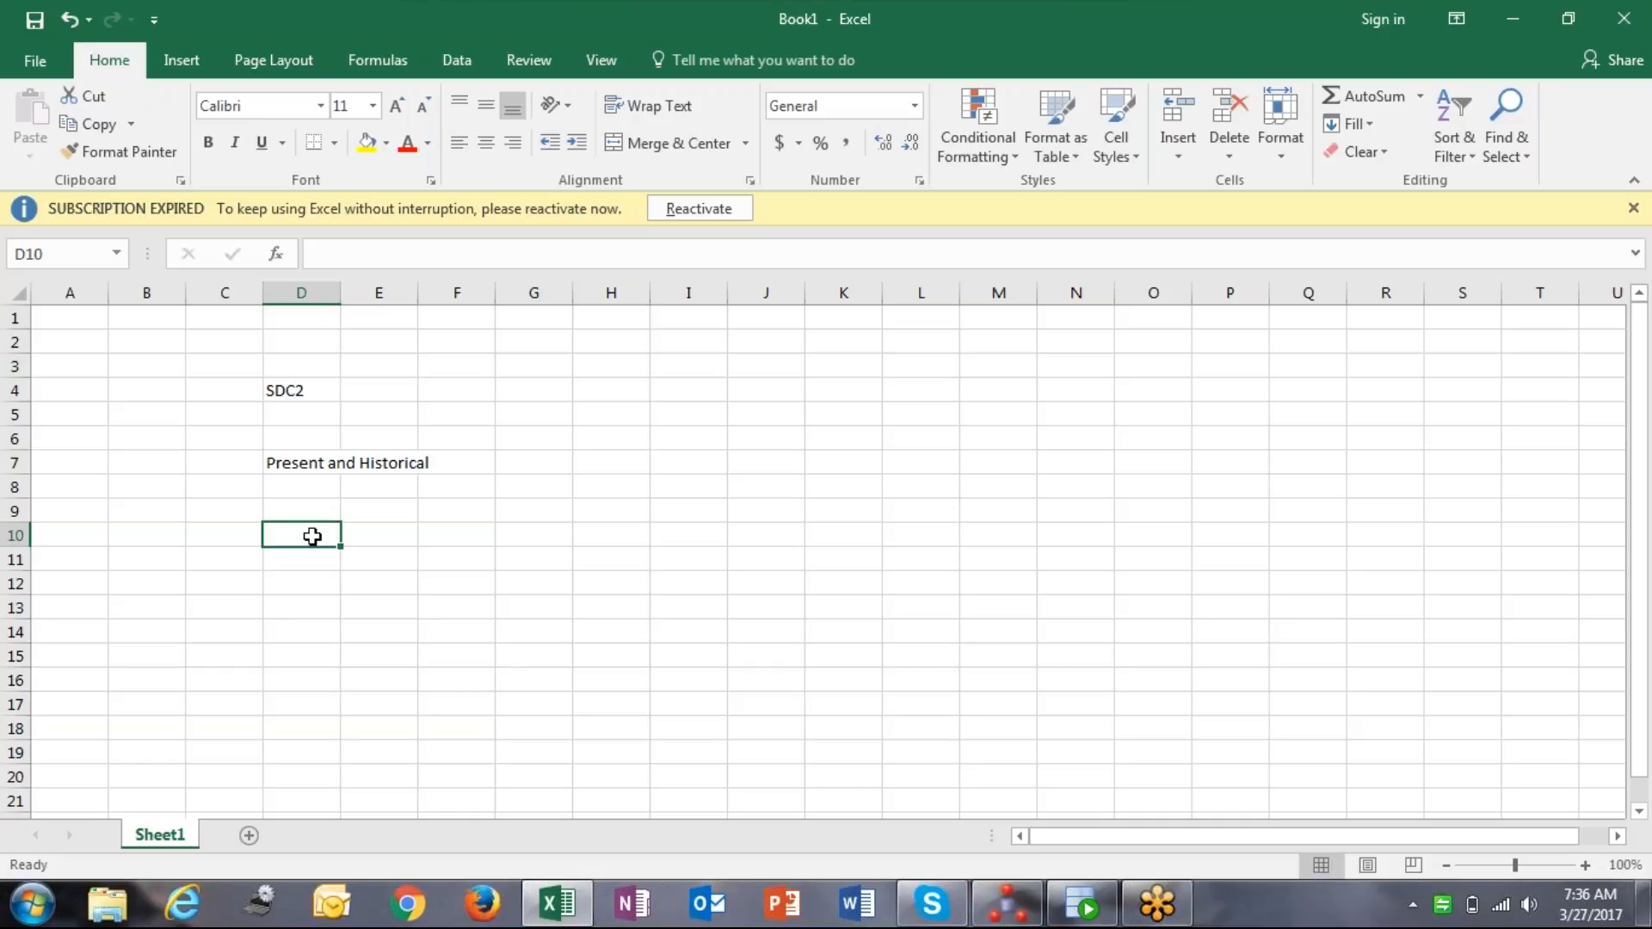
{"action": "type", "text": "EMP"}
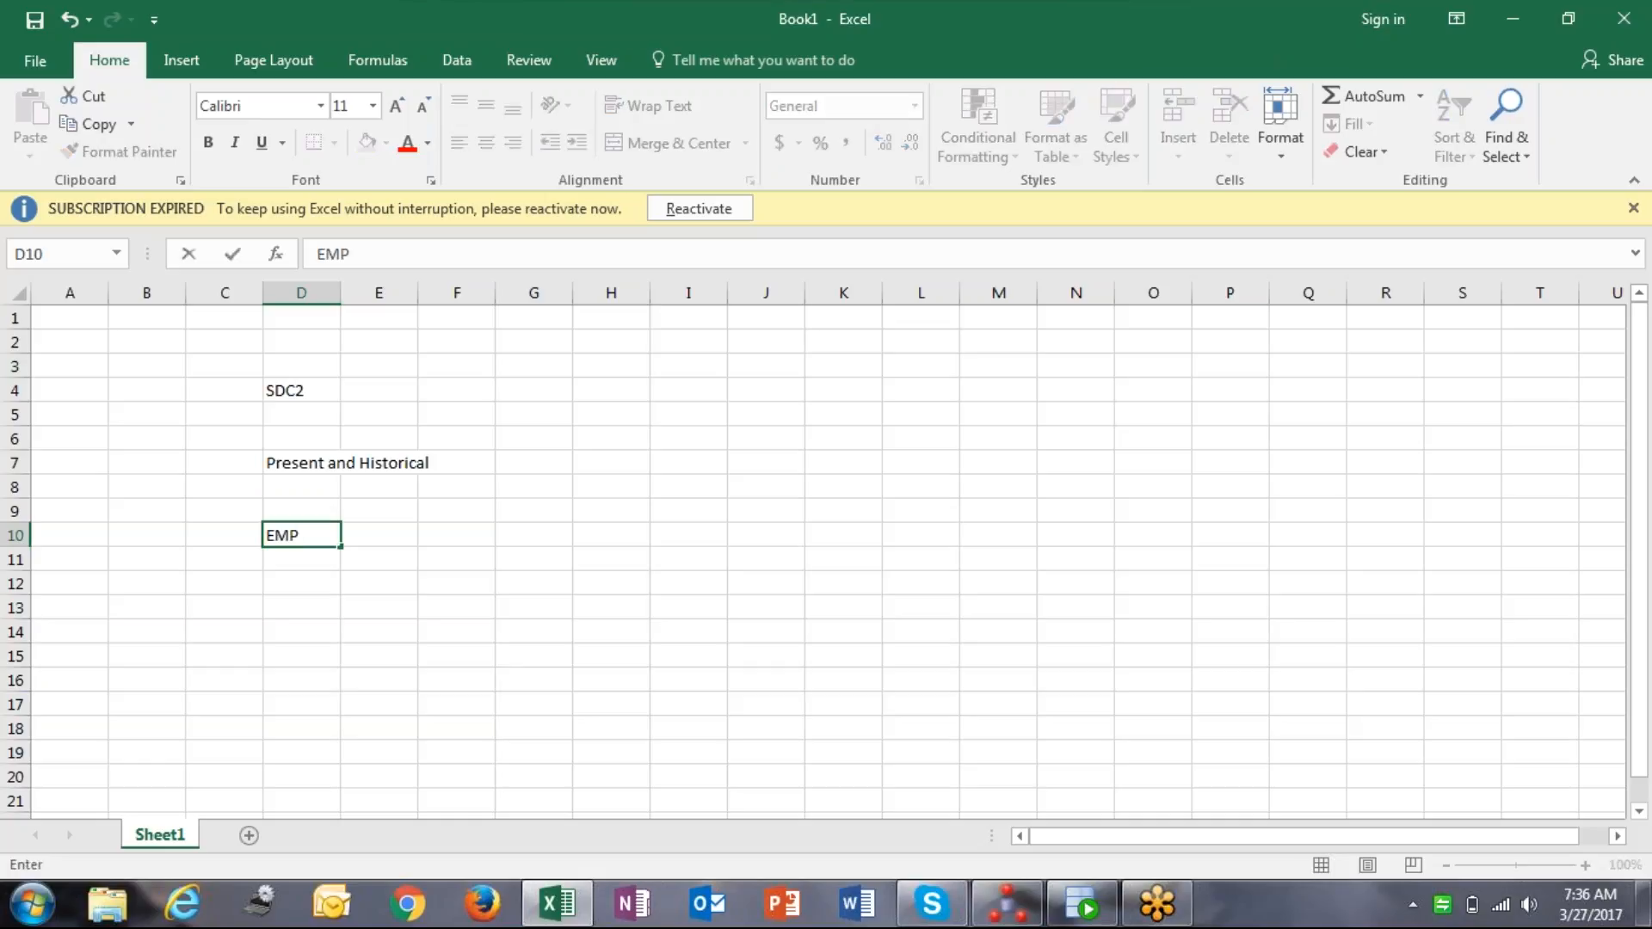
{"action": "key", "text": "Up"}
{"action": "type", "text": "SOURCE"}
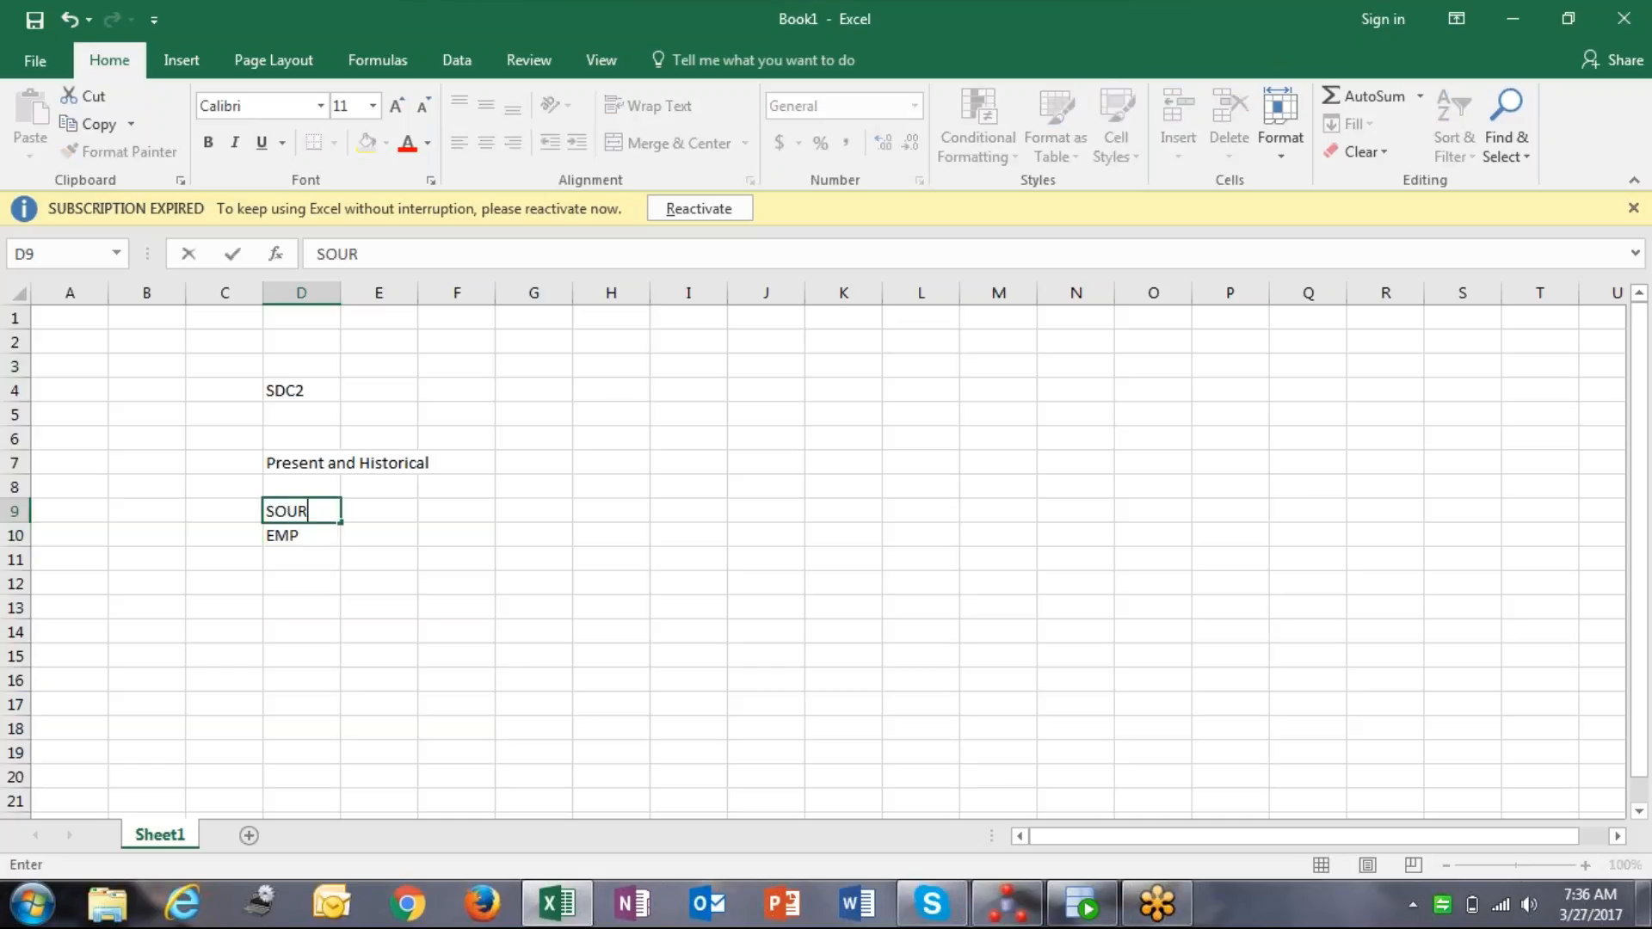
Enter the heading TARGET in cell G9 and the table name EMP_SCD_2 below it in G10.
{"action": "key", "text": "Right"}
{"action": "key", "text": "Right"}
{"action": "key", "text": "Right"}
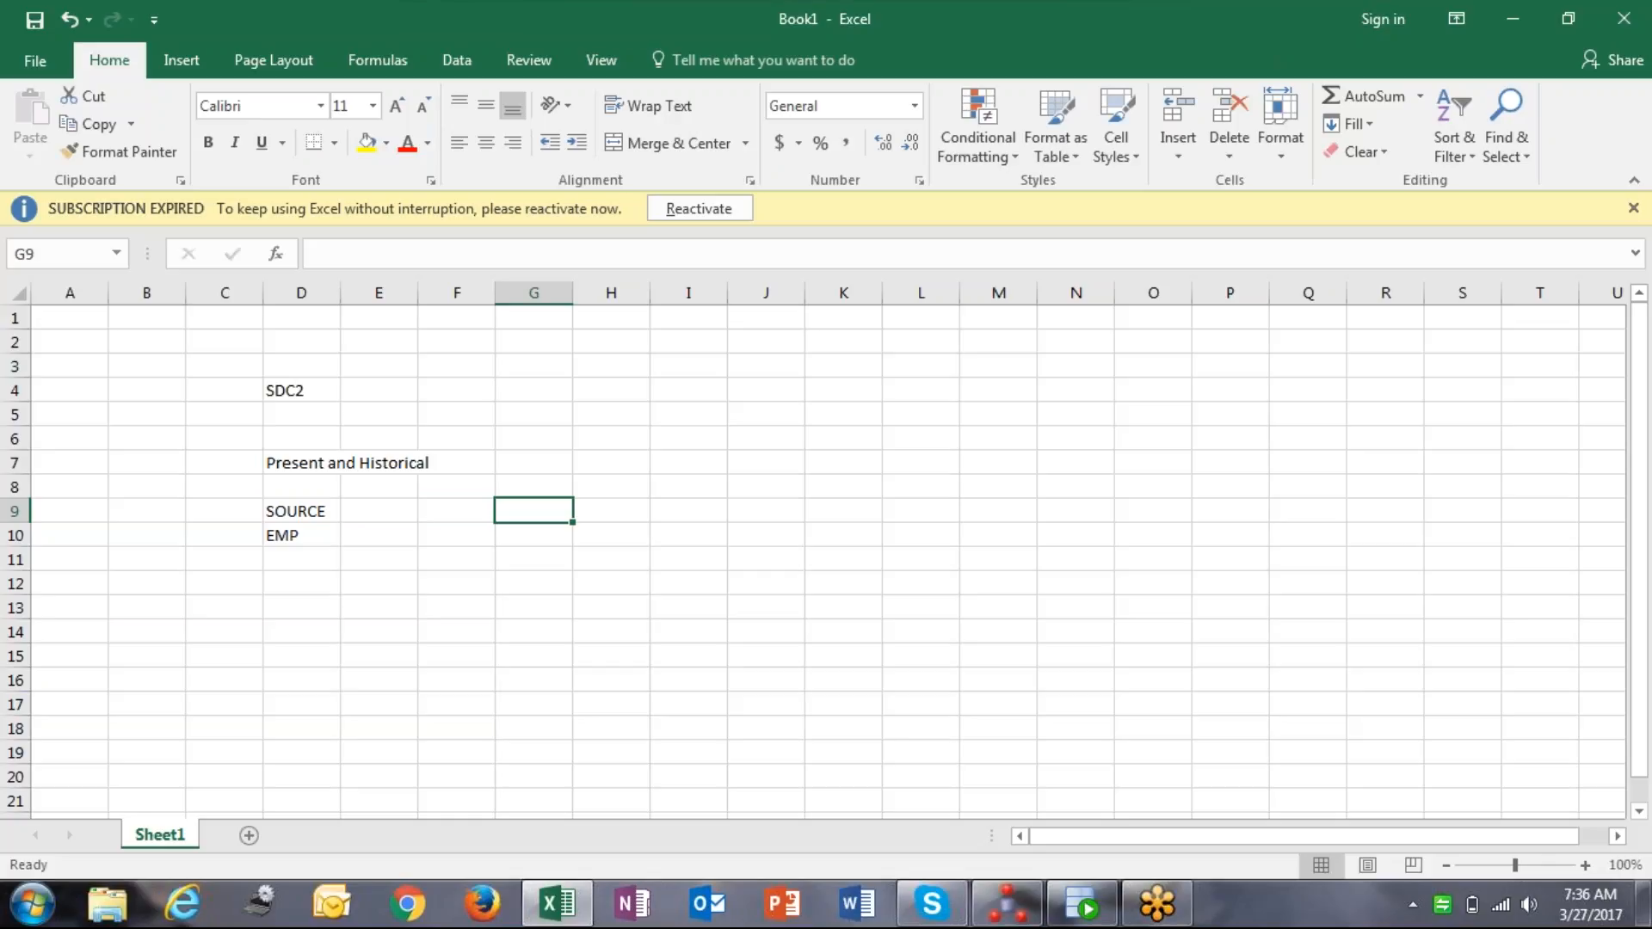
{"action": "type", "text": "TARGET"}
{"action": "key", "text": "Return"}
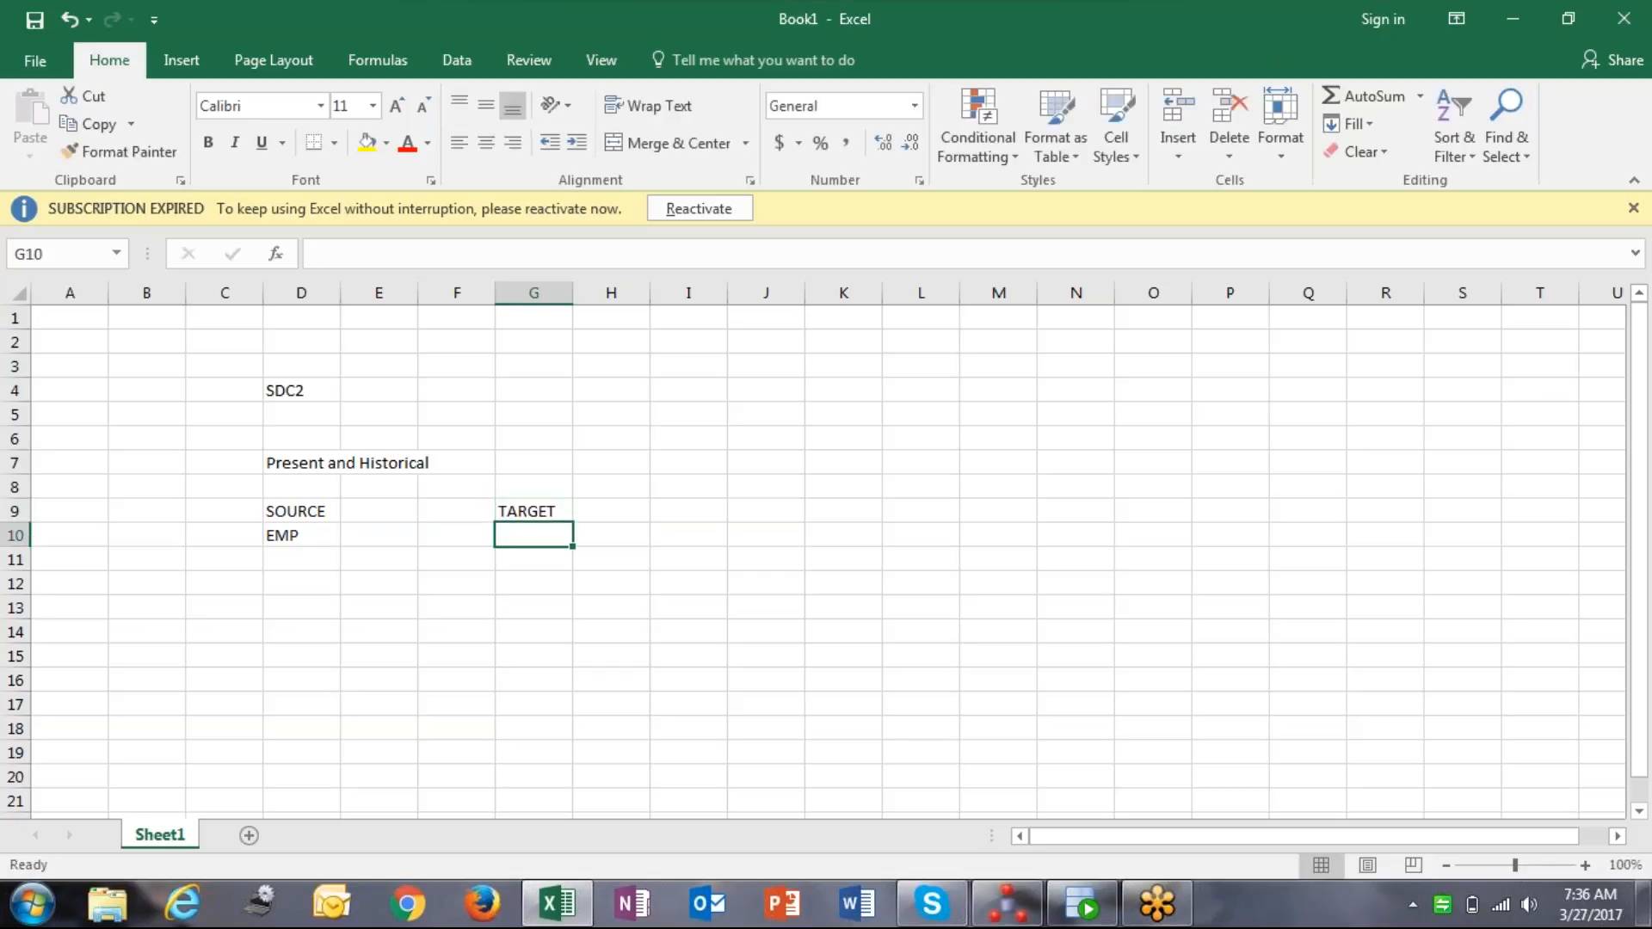
{"action": "type", "text": "EMP_SCD"}
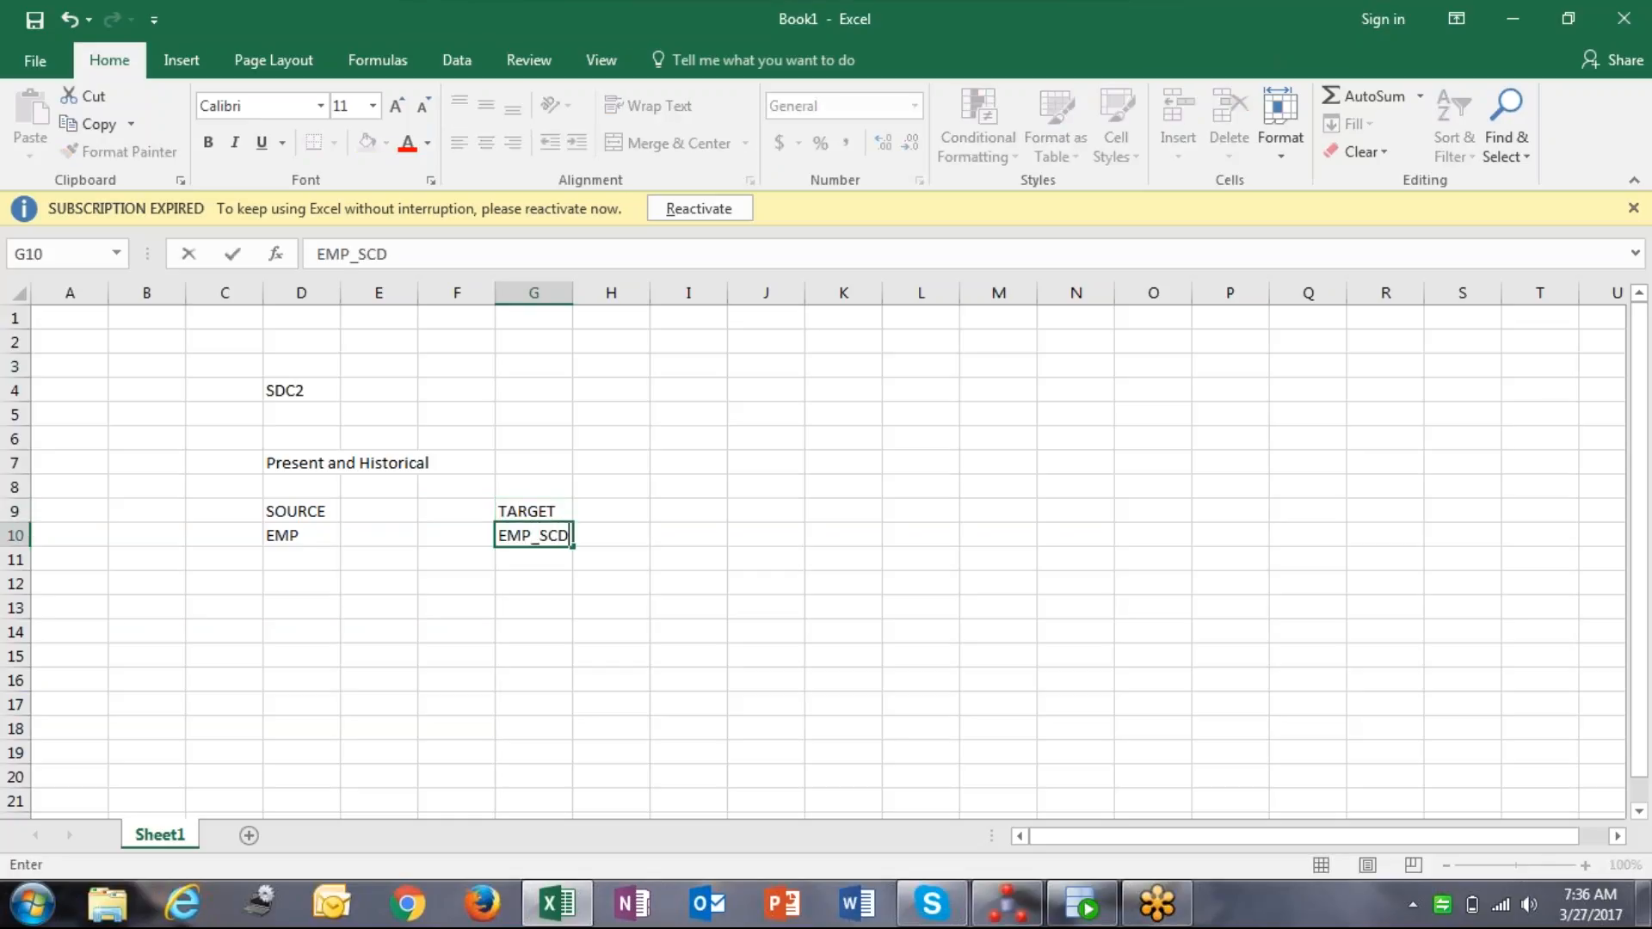
{"action": "type", "text": "_2"}
{"action": "key", "text": "Return"}
List the source columns EMPNO, ENAME and JOB in cells D12 to D14.
{"action": "key", "text": "Left"}
{"action": "key", "text": "Left"}
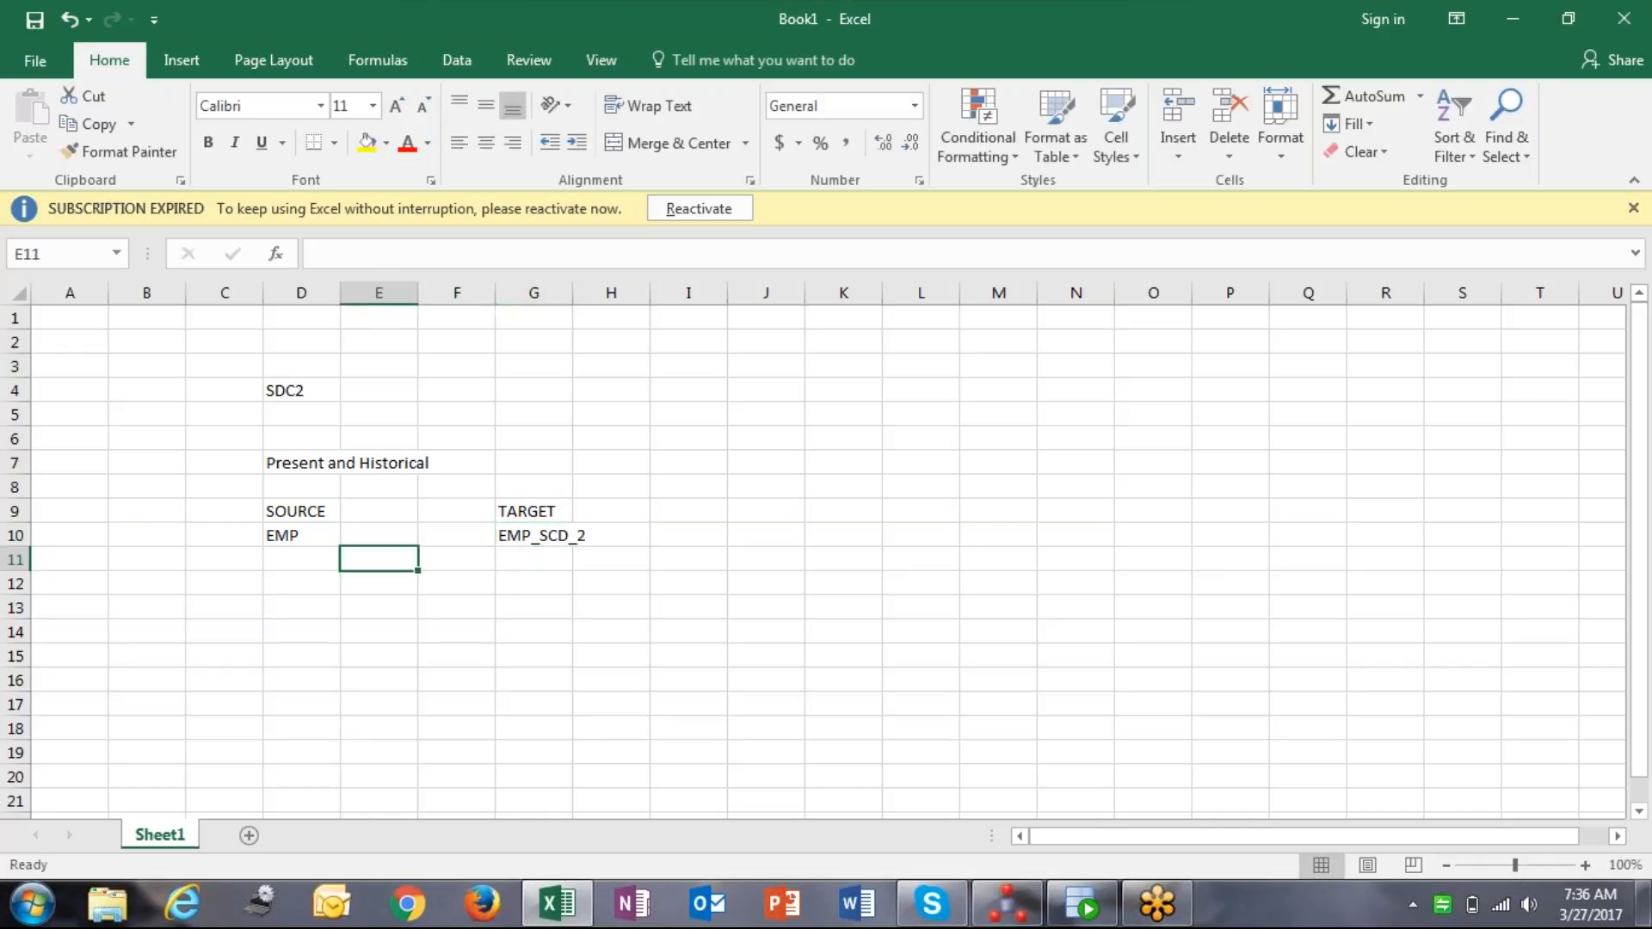
{"action": "key", "text": "Left"}
{"action": "key", "text": "Down"}
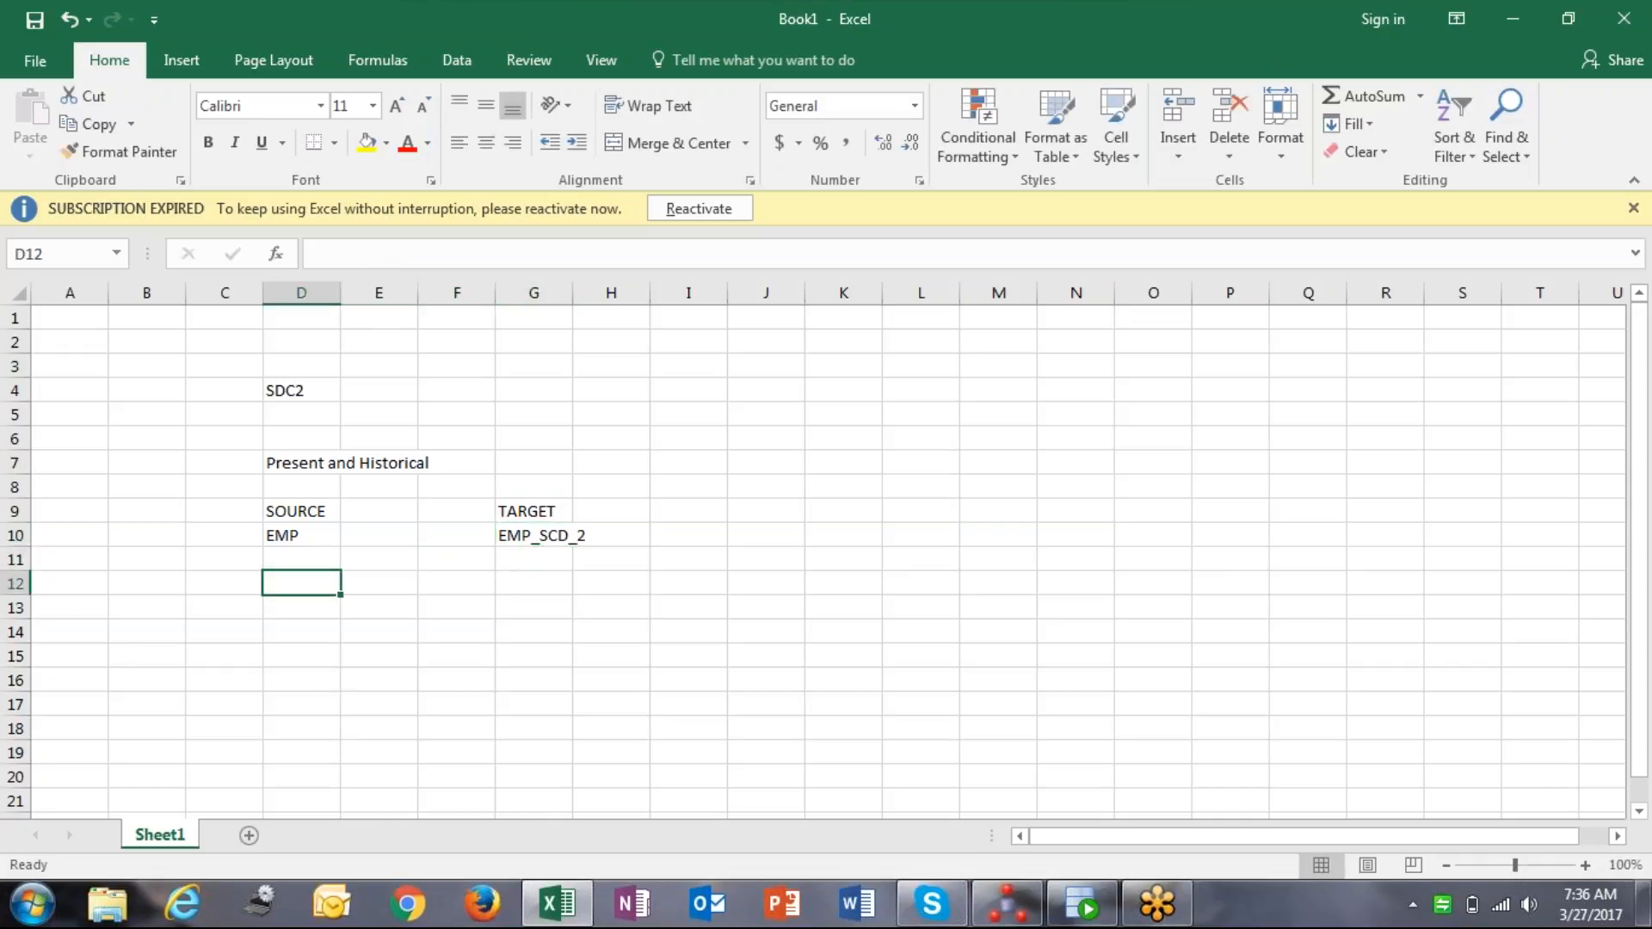
{"action": "type", "text": "EMPNO"}
{"action": "key", "text": "Return"}
{"action": "type", "text": "E"}
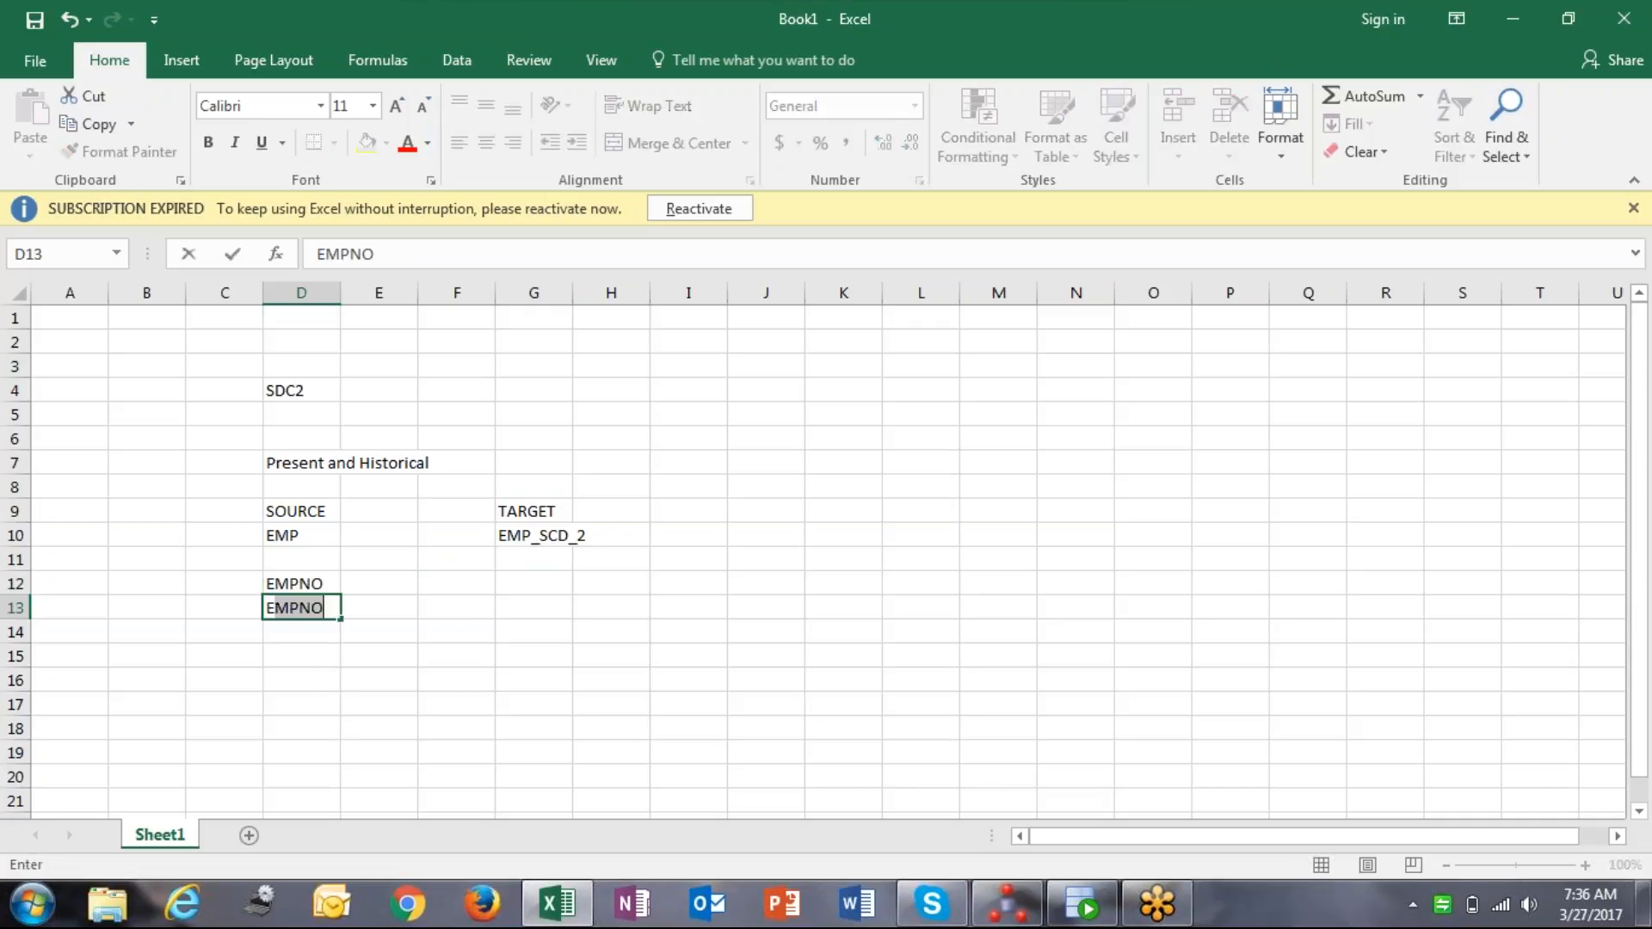
{"action": "type", "text": "NAME"}
{"action": "key", "text": "Return"}
{"action": "type", "text": "JOB"}
{"action": "key", "text": "Return"}
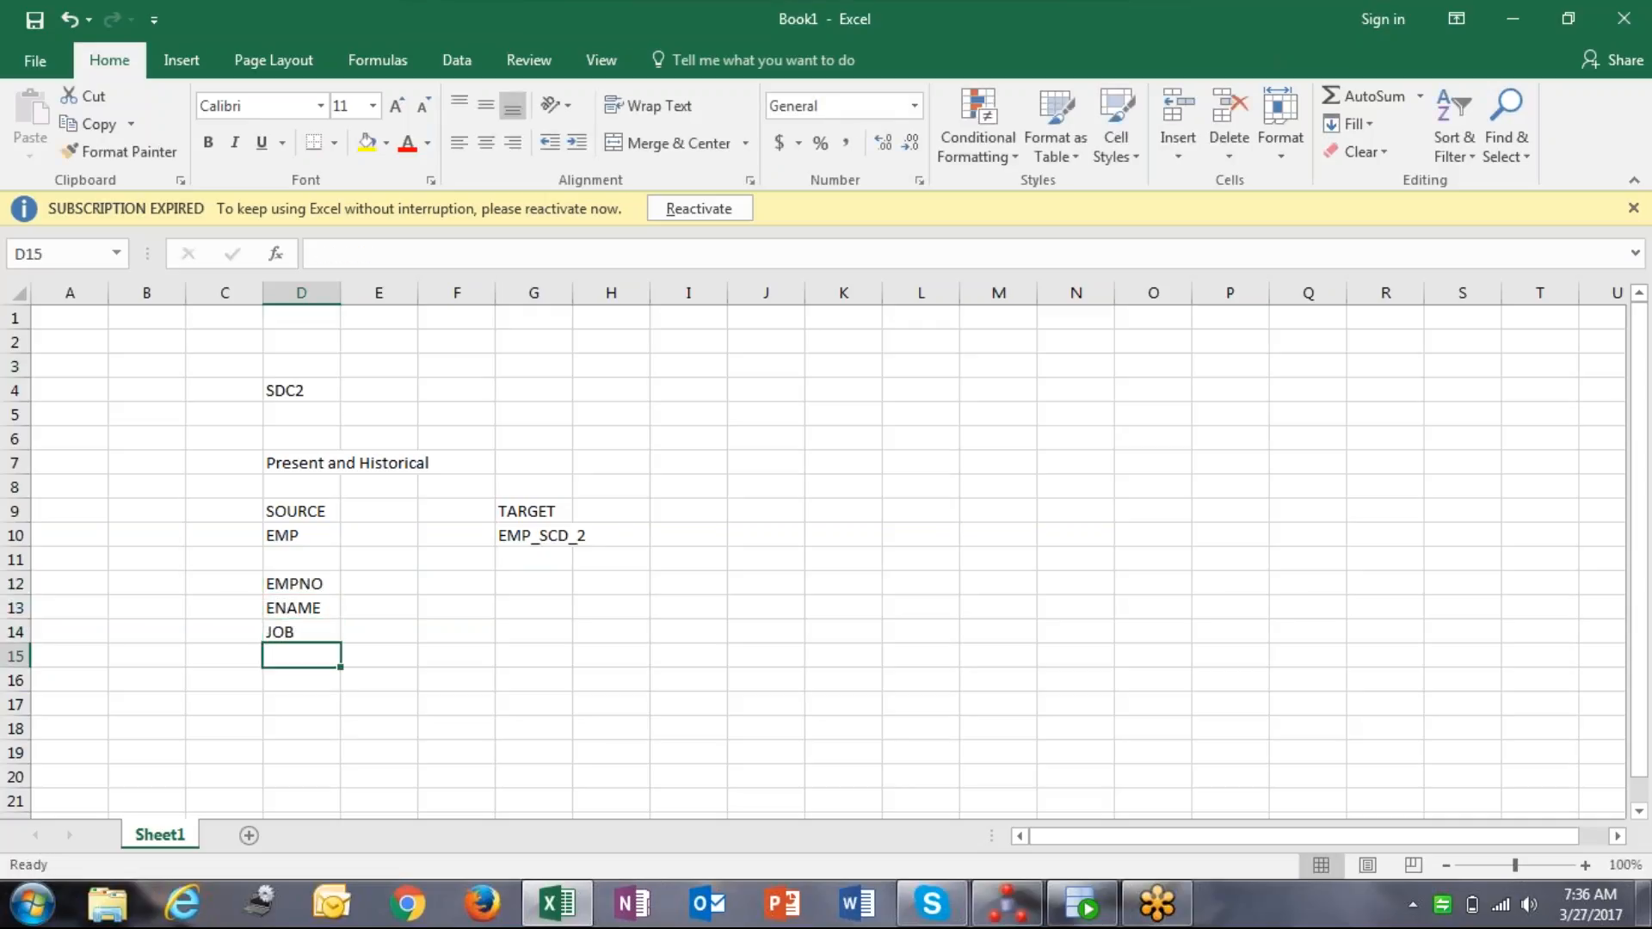
Continue the source column list with HIREDATE, MGR, SAL, COMM and DEPTNO in cells D15 to D19.
{"action": "type", "text": "HIREDATE"}
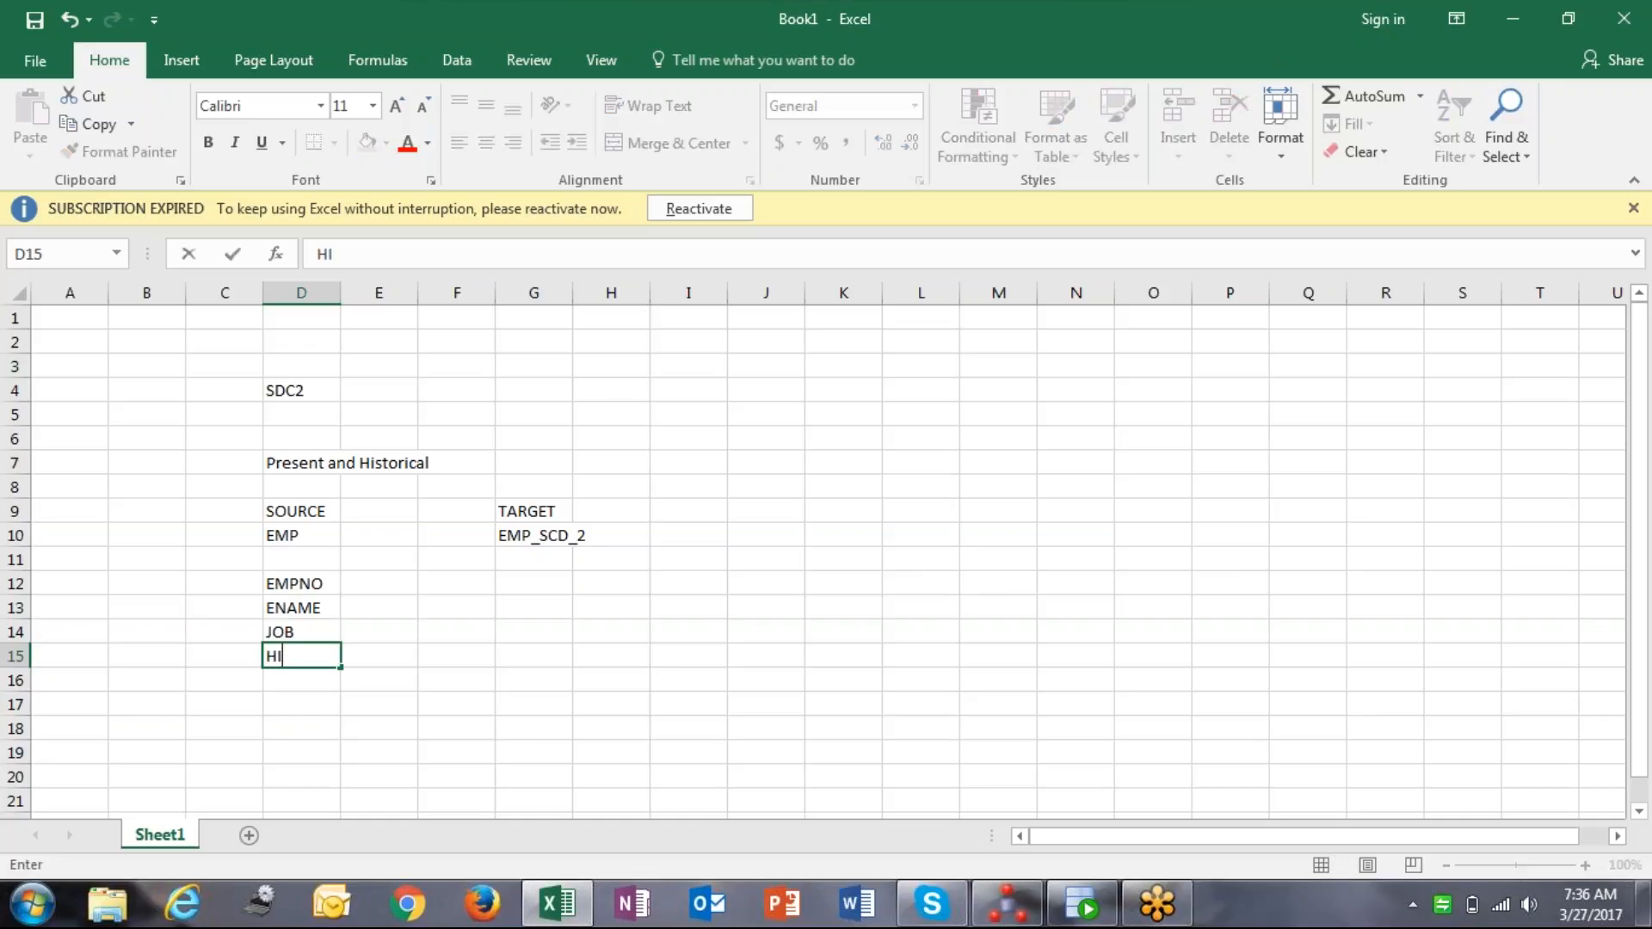
{"action": "key", "text": "ctrl+Return"}
{"action": "key", "text": "Return"}
{"action": "type", "text": "MGR"}
{"action": "key", "text": "Return"}
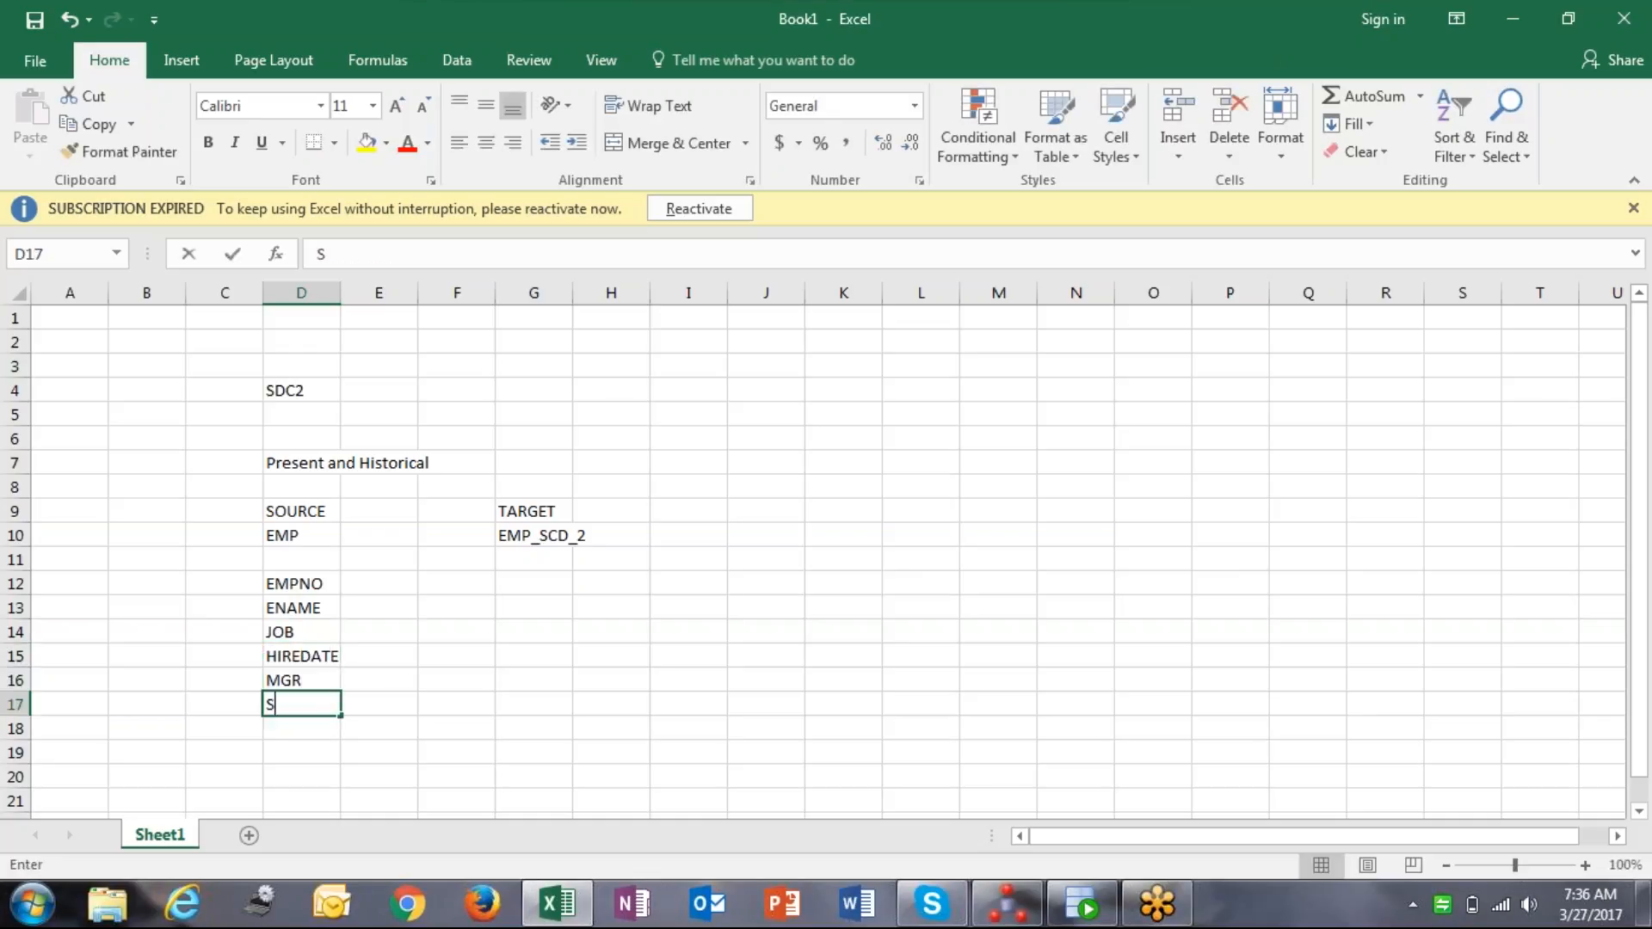
{"action": "type", "text": "SAL"}
{"action": "key", "text": "Return"}
{"action": "type", "text": "COMM"}
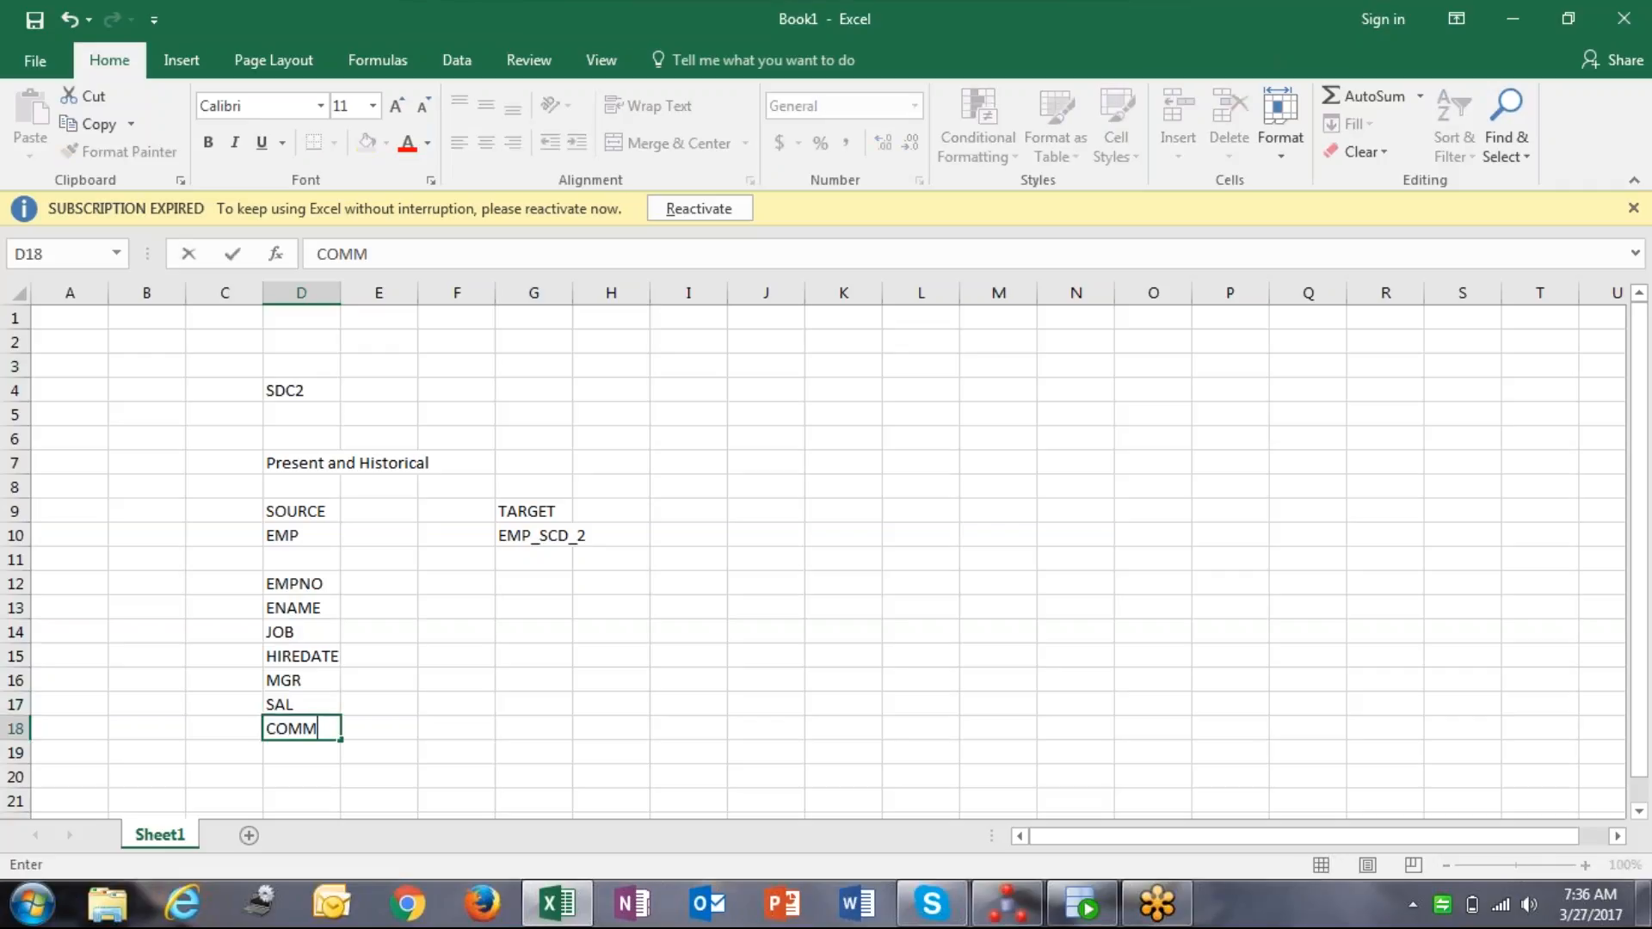
{"action": "key", "text": "Return"}
{"action": "type", "text": "DEPTNO"}
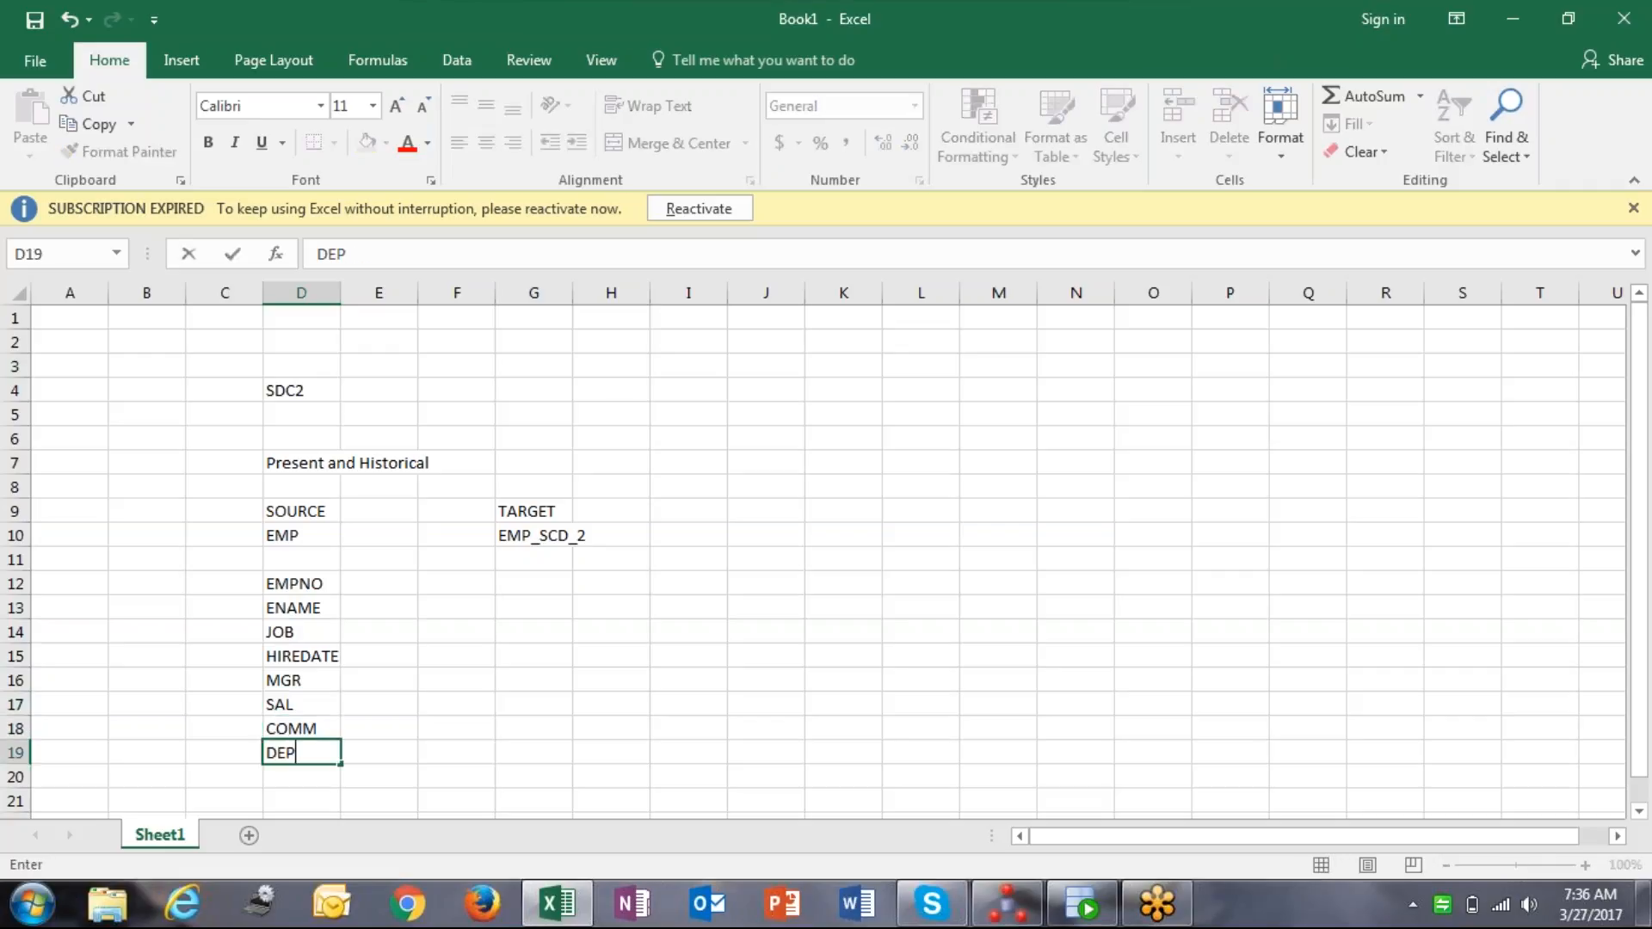
{"action": "left_click", "coordinate": [393, 630]}
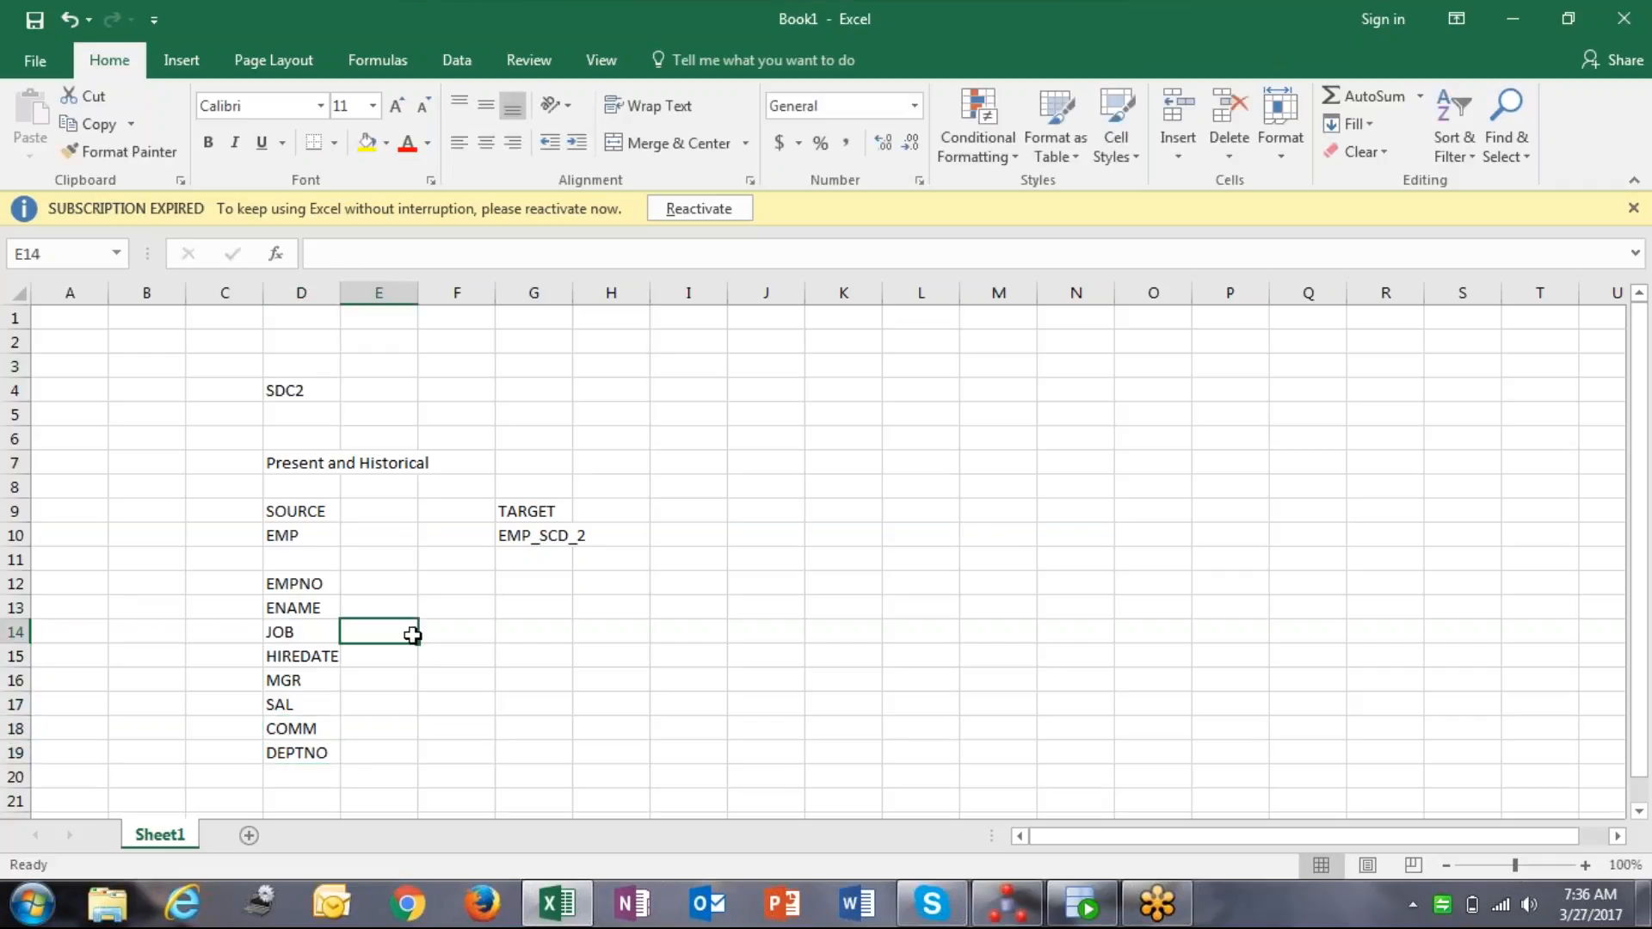
Copy the source column list D12:D19 to the target table, starting at cell G12.
{"action": "scroll", "coordinate": [411, 633], "scroll_direction": "down", "scroll_amount": 2}
{"action": "left_click", "coordinate": [333, 434]}
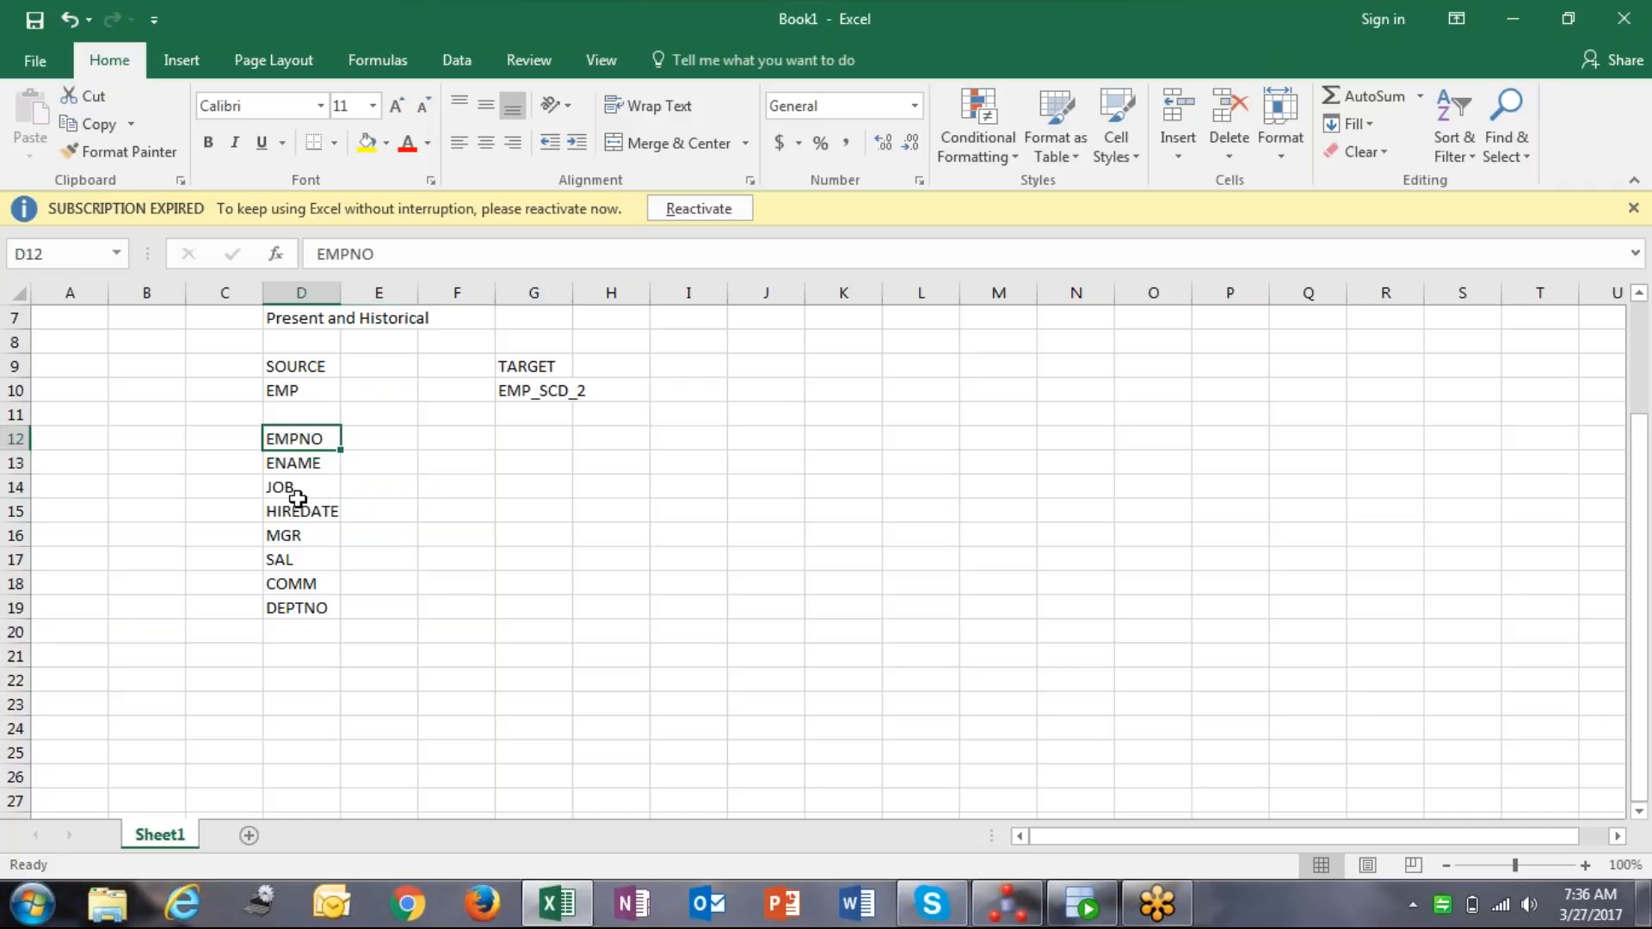
{"action": "left_click", "coordinate": [322, 607], "text": "shift"}
{"action": "key", "text": "ctrl+c"}
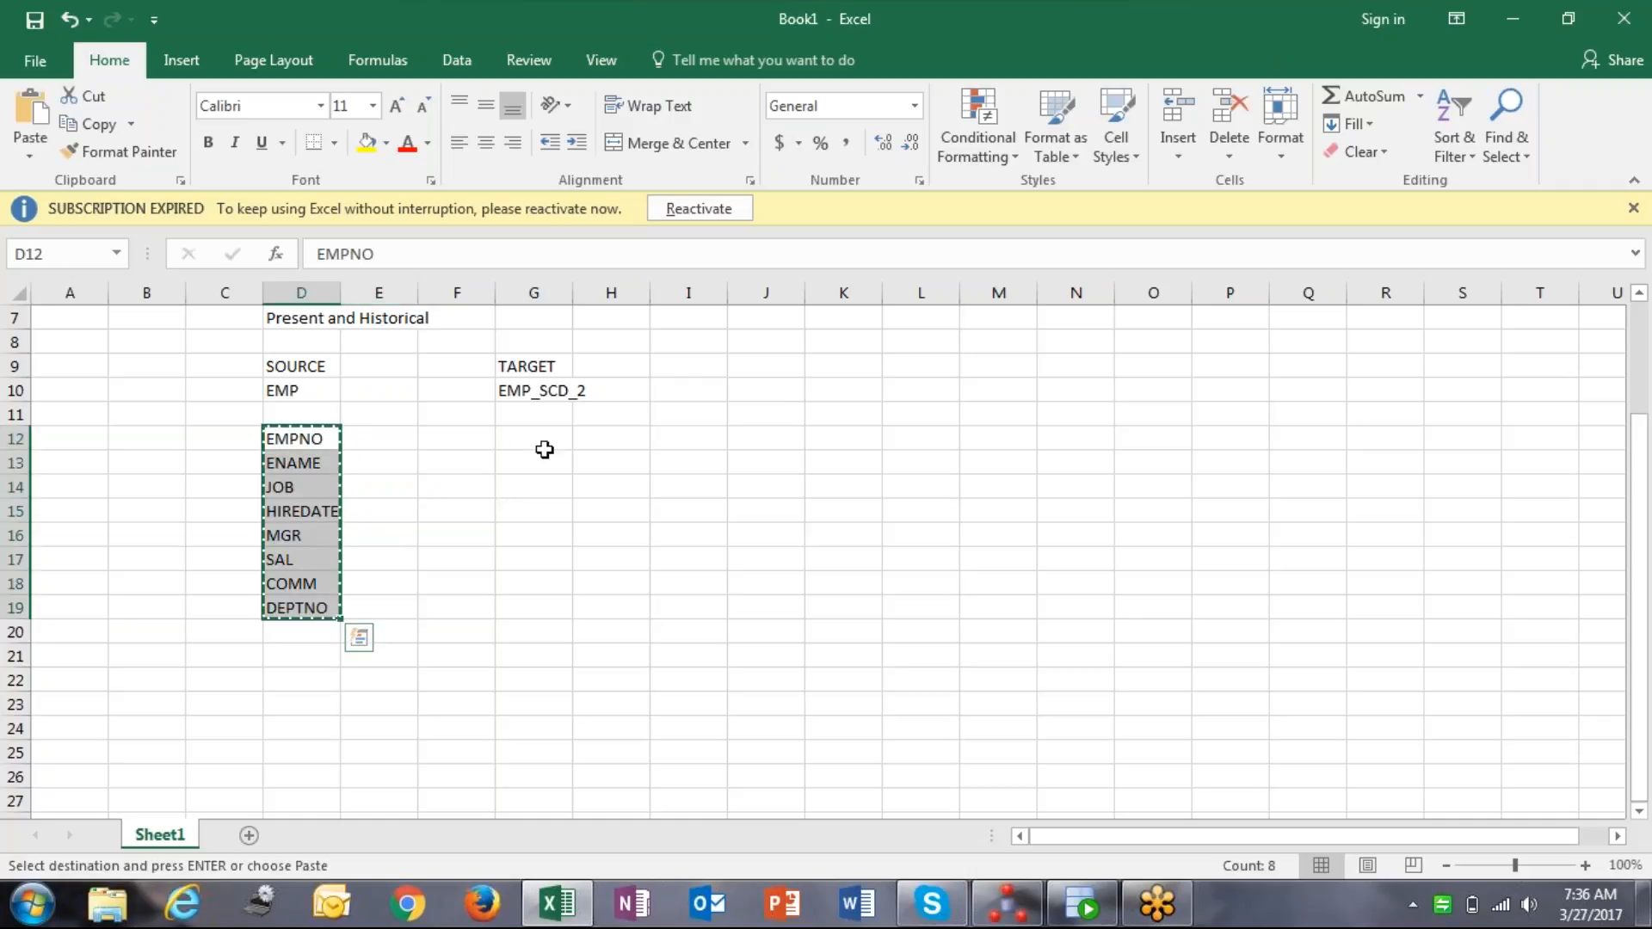
{"action": "left_click", "coordinate": [534, 437]}
{"action": "key", "text": "ctrl+v"}
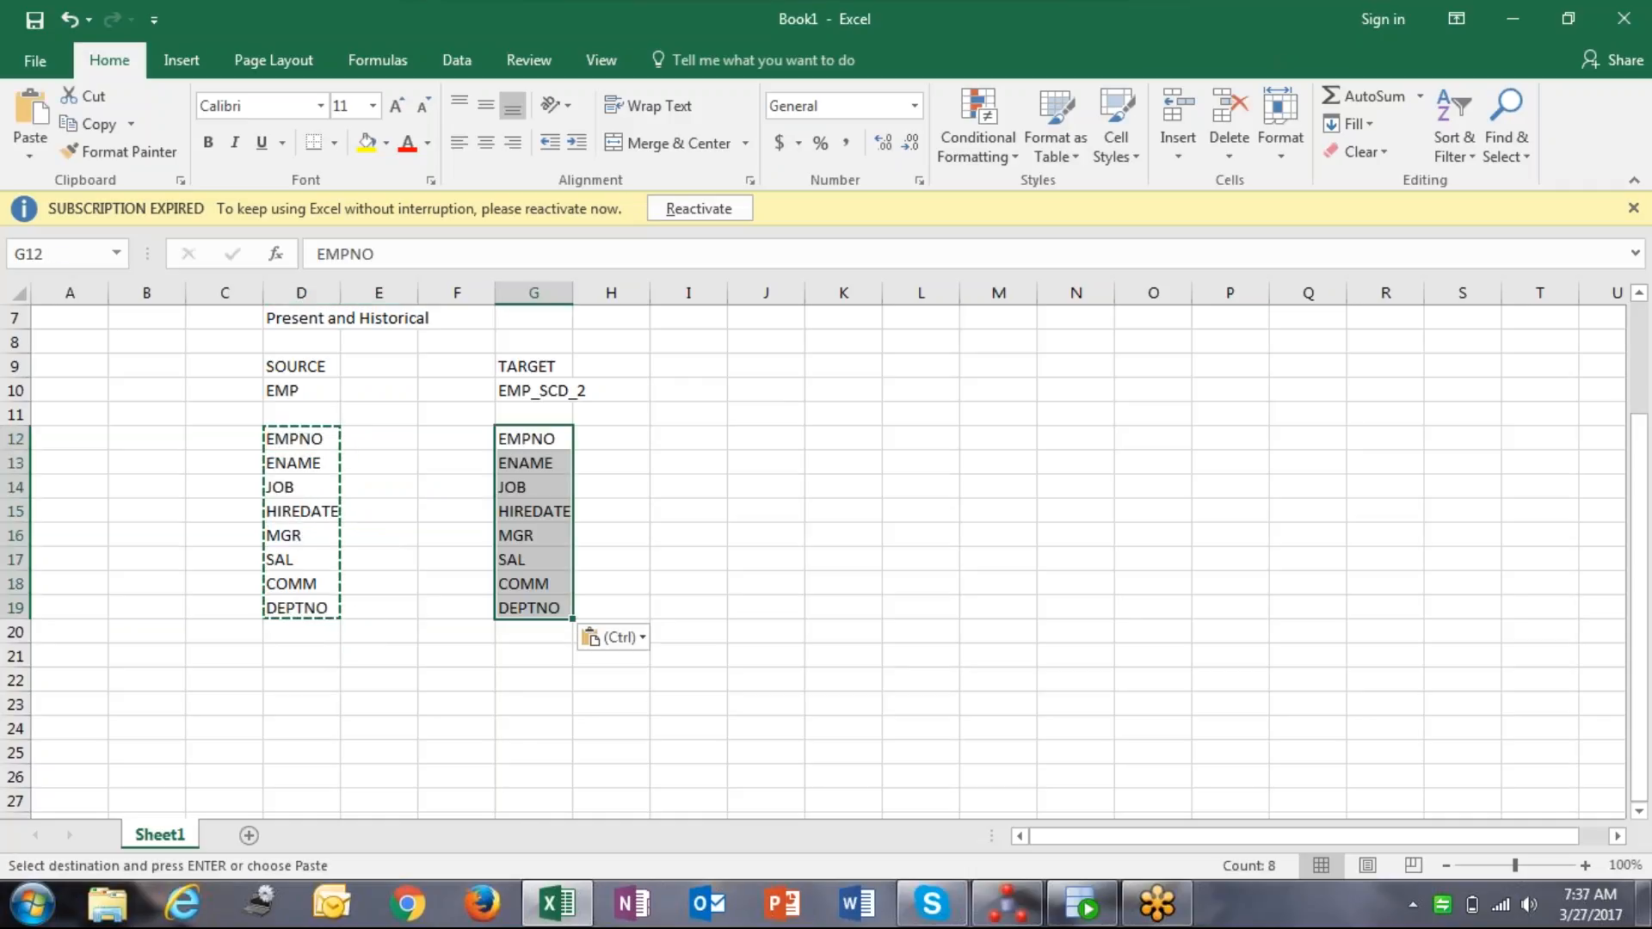
Label the source EMPNO as PK in cell C12 and the source DEPTNO as FK in cell C19.
{"action": "left_click", "coordinate": [531, 438]}
{"action": "left_click", "coordinate": [326, 435]}
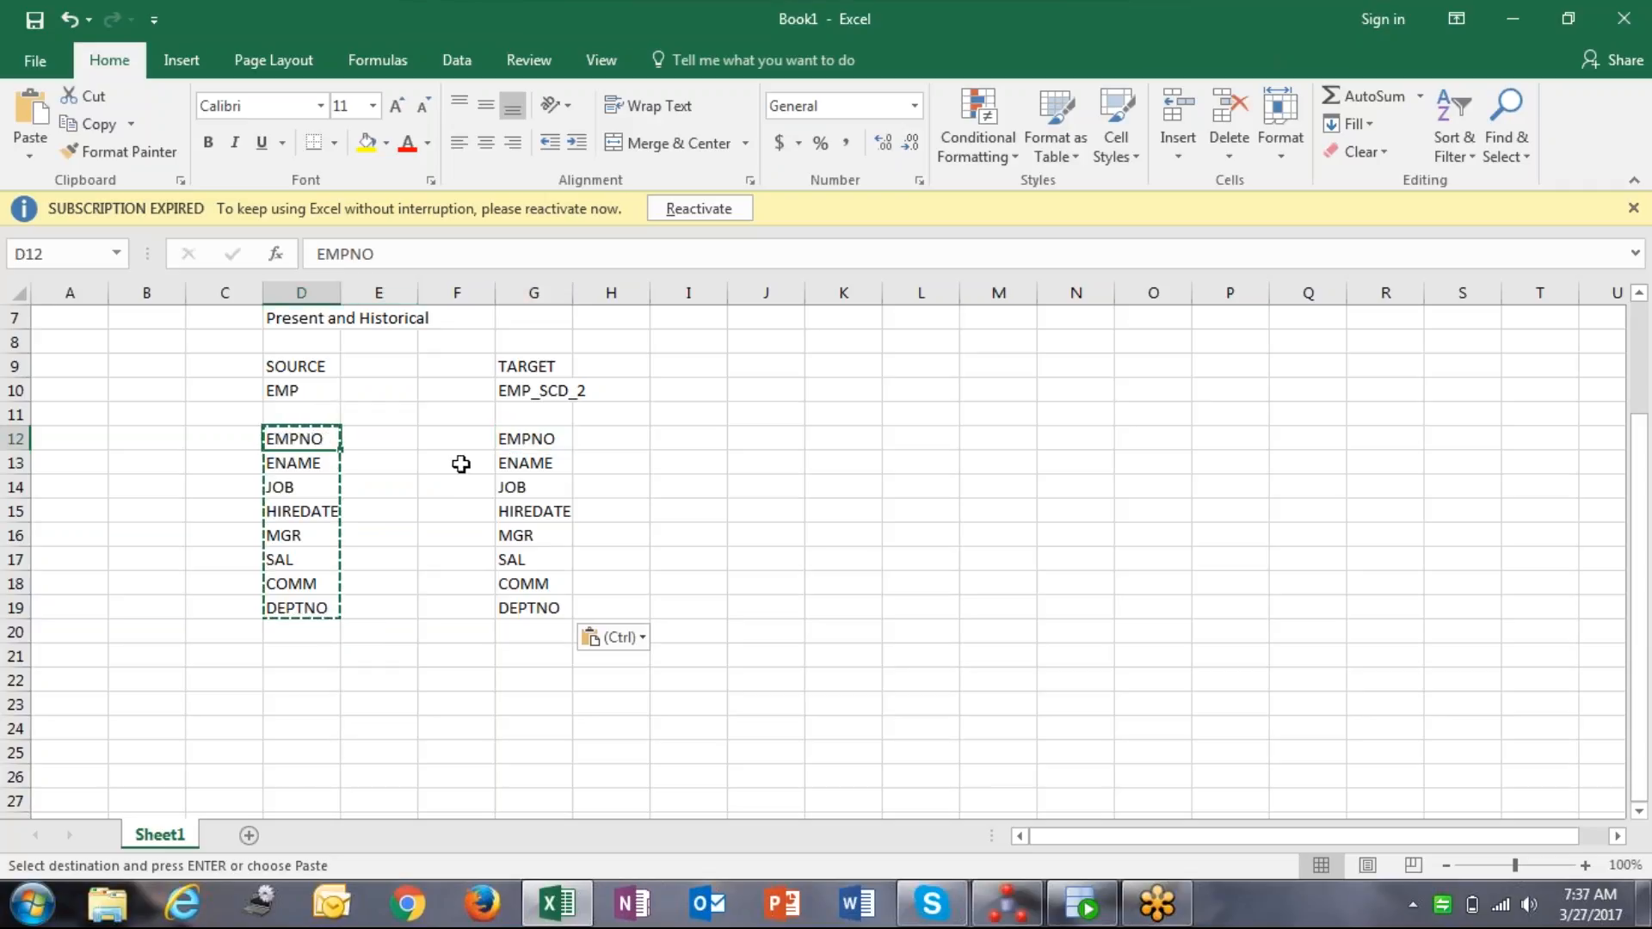
{"action": "left_click", "coordinate": [225, 437]}
{"action": "type", "text": "PK"}
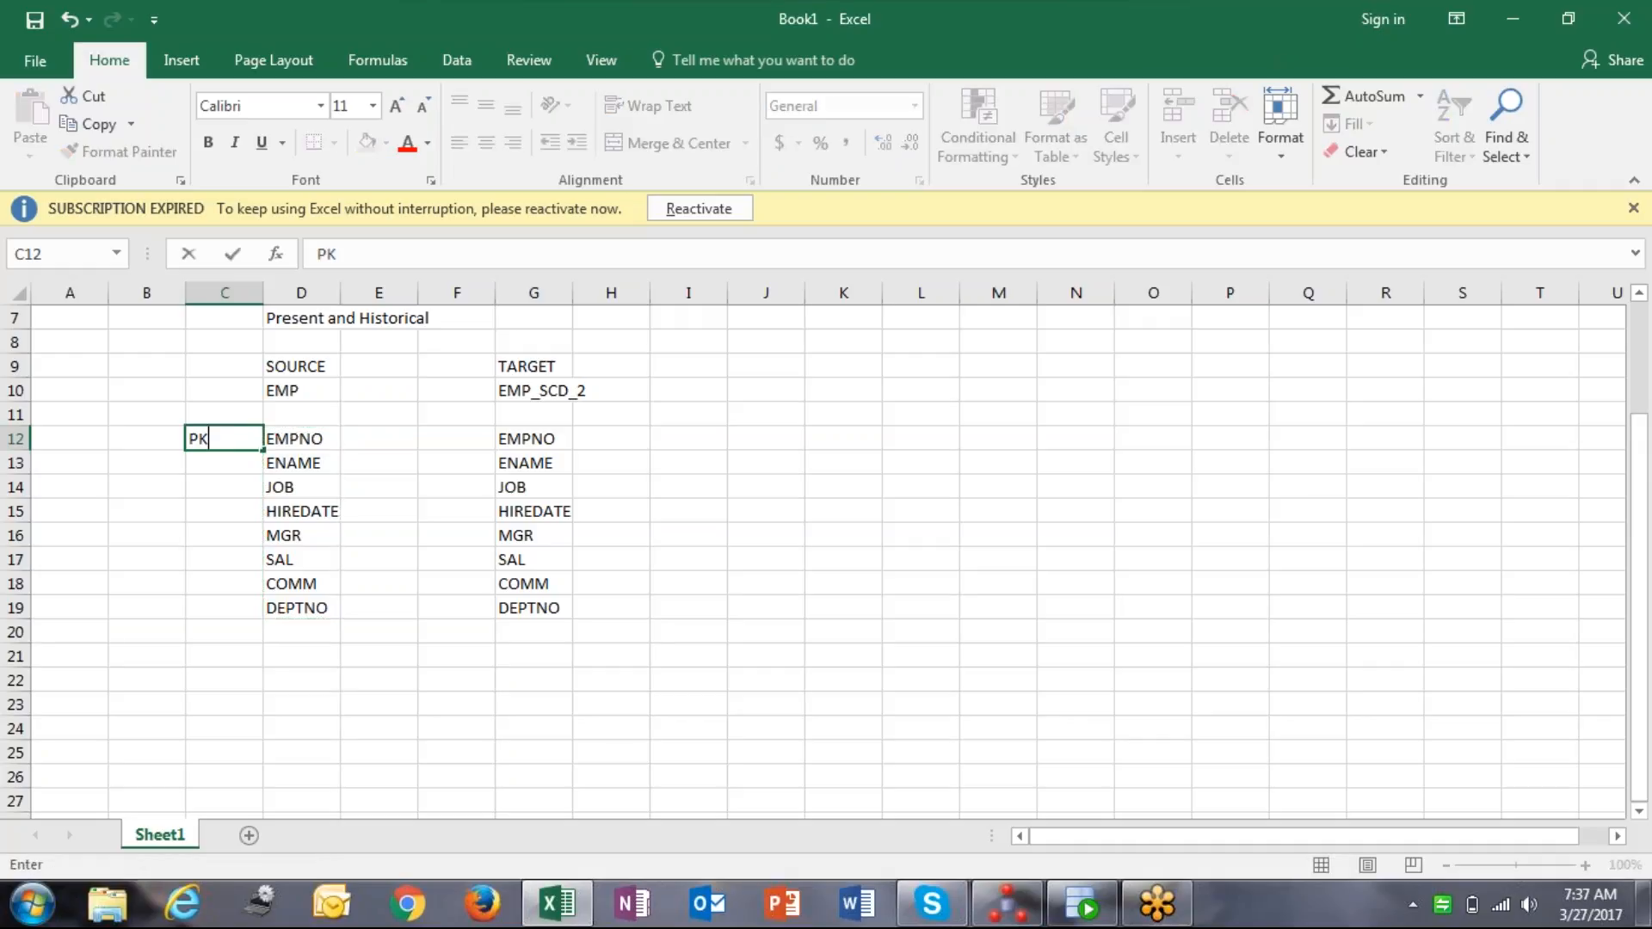
{"action": "left_click", "coordinate": [206, 614]}
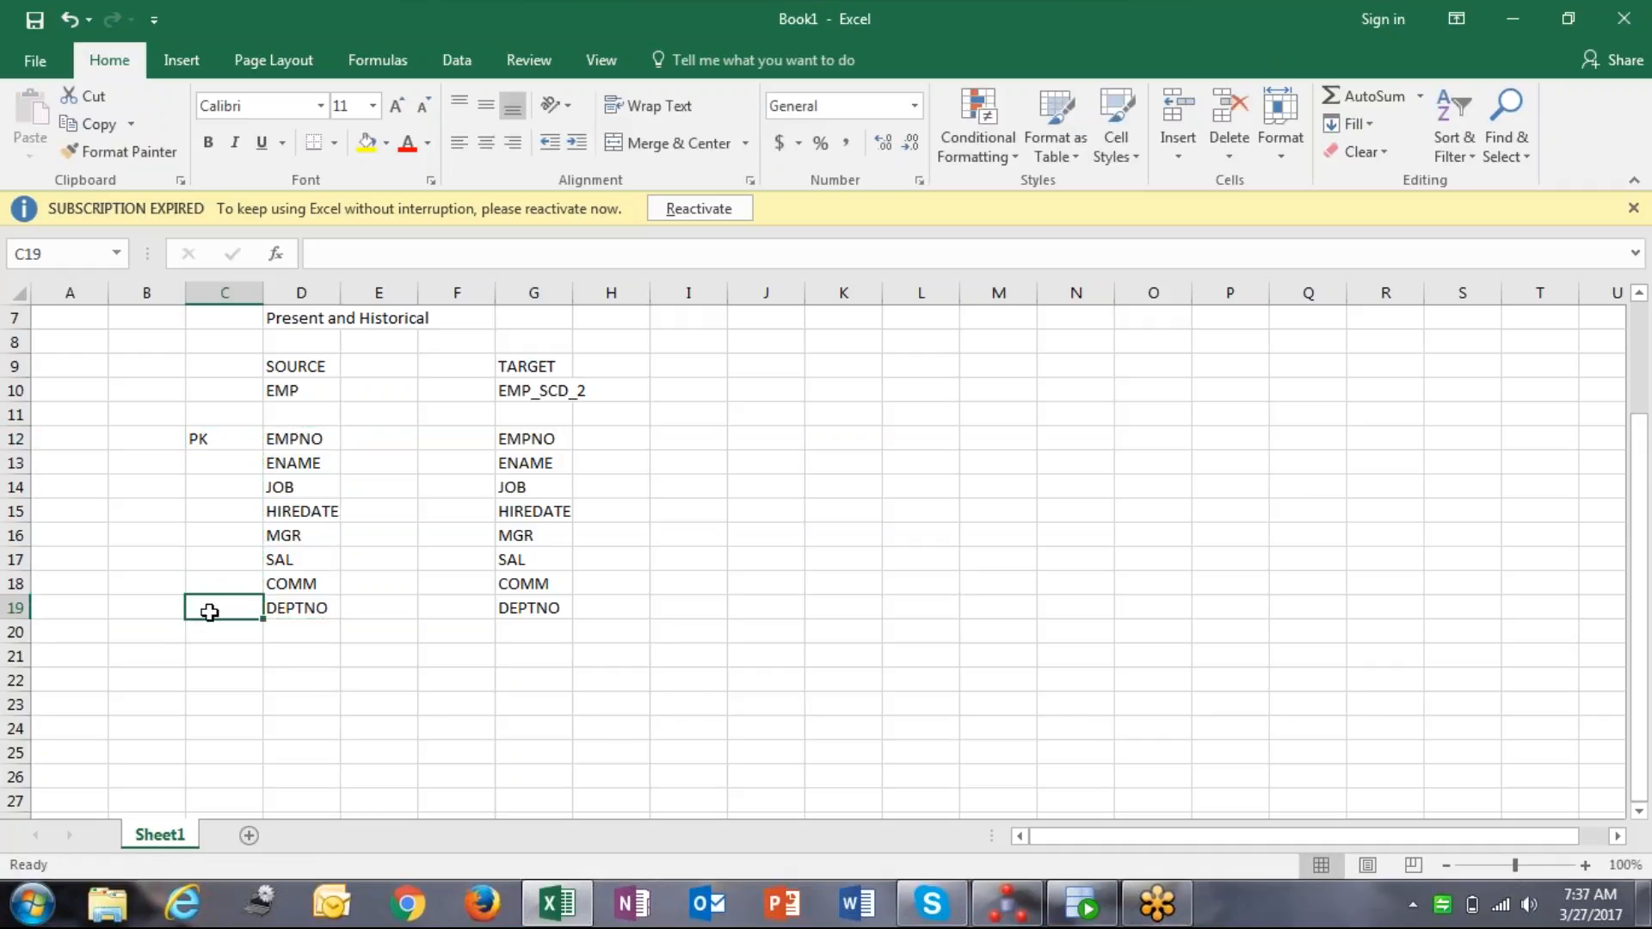
{"action": "type", "text": "FK"}
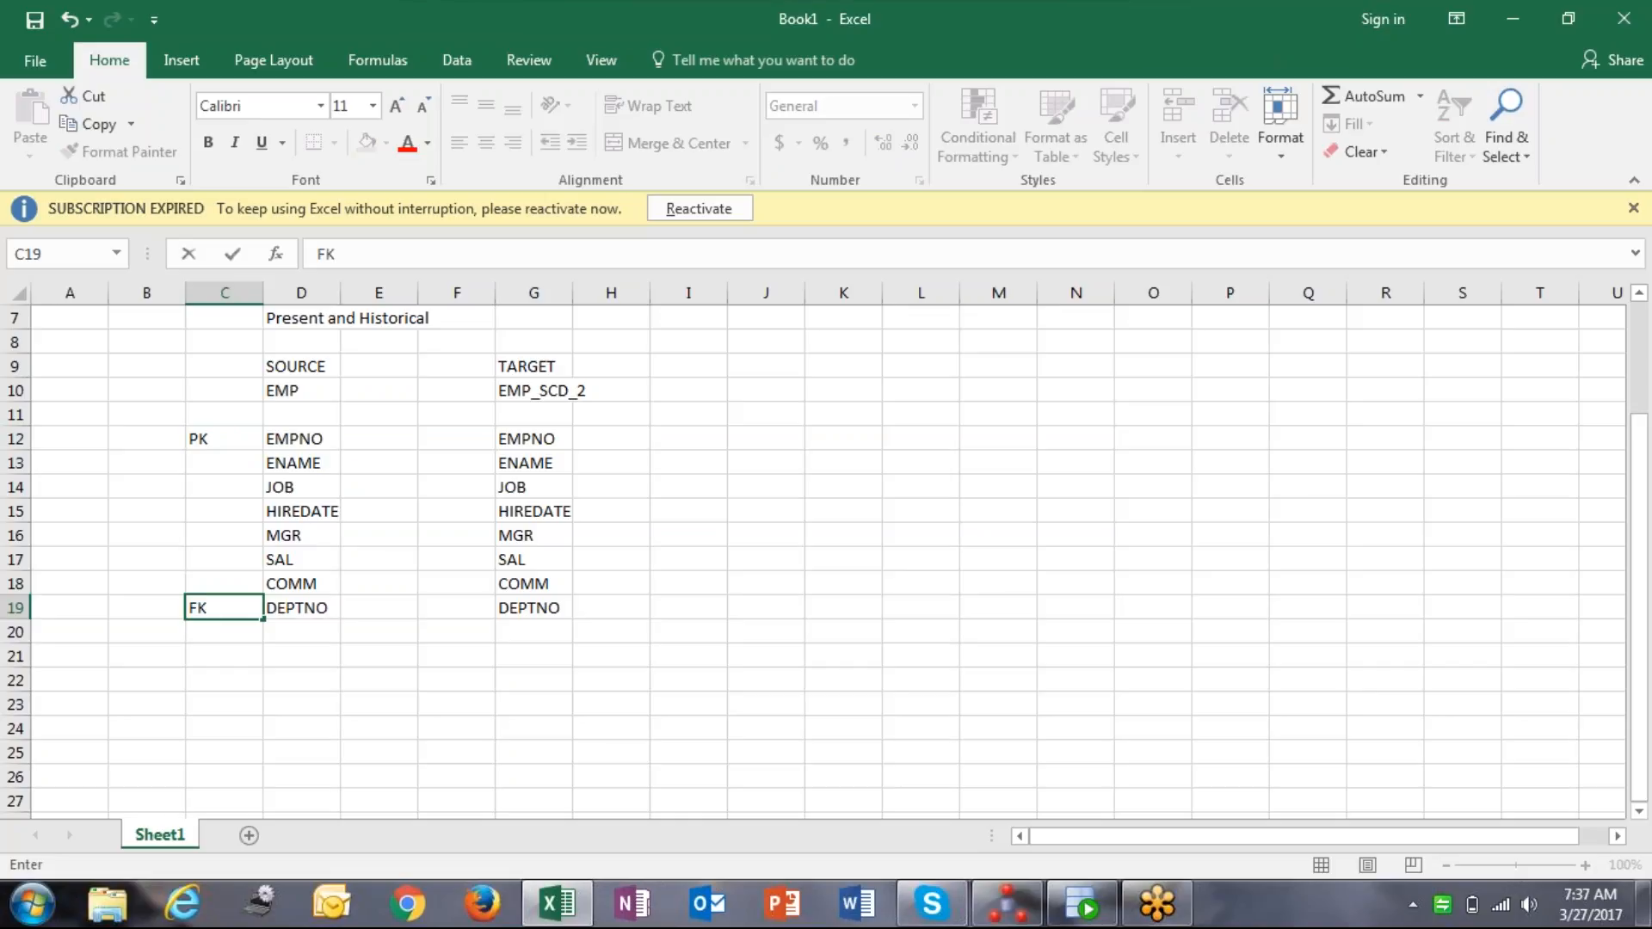
{"action": "left_click", "coordinate": [327, 555]}
{"action": "left_click", "coordinate": [231, 463]}
{"action": "left_click", "coordinate": [221, 433]}
{"action": "left_click", "coordinate": [307, 441]}
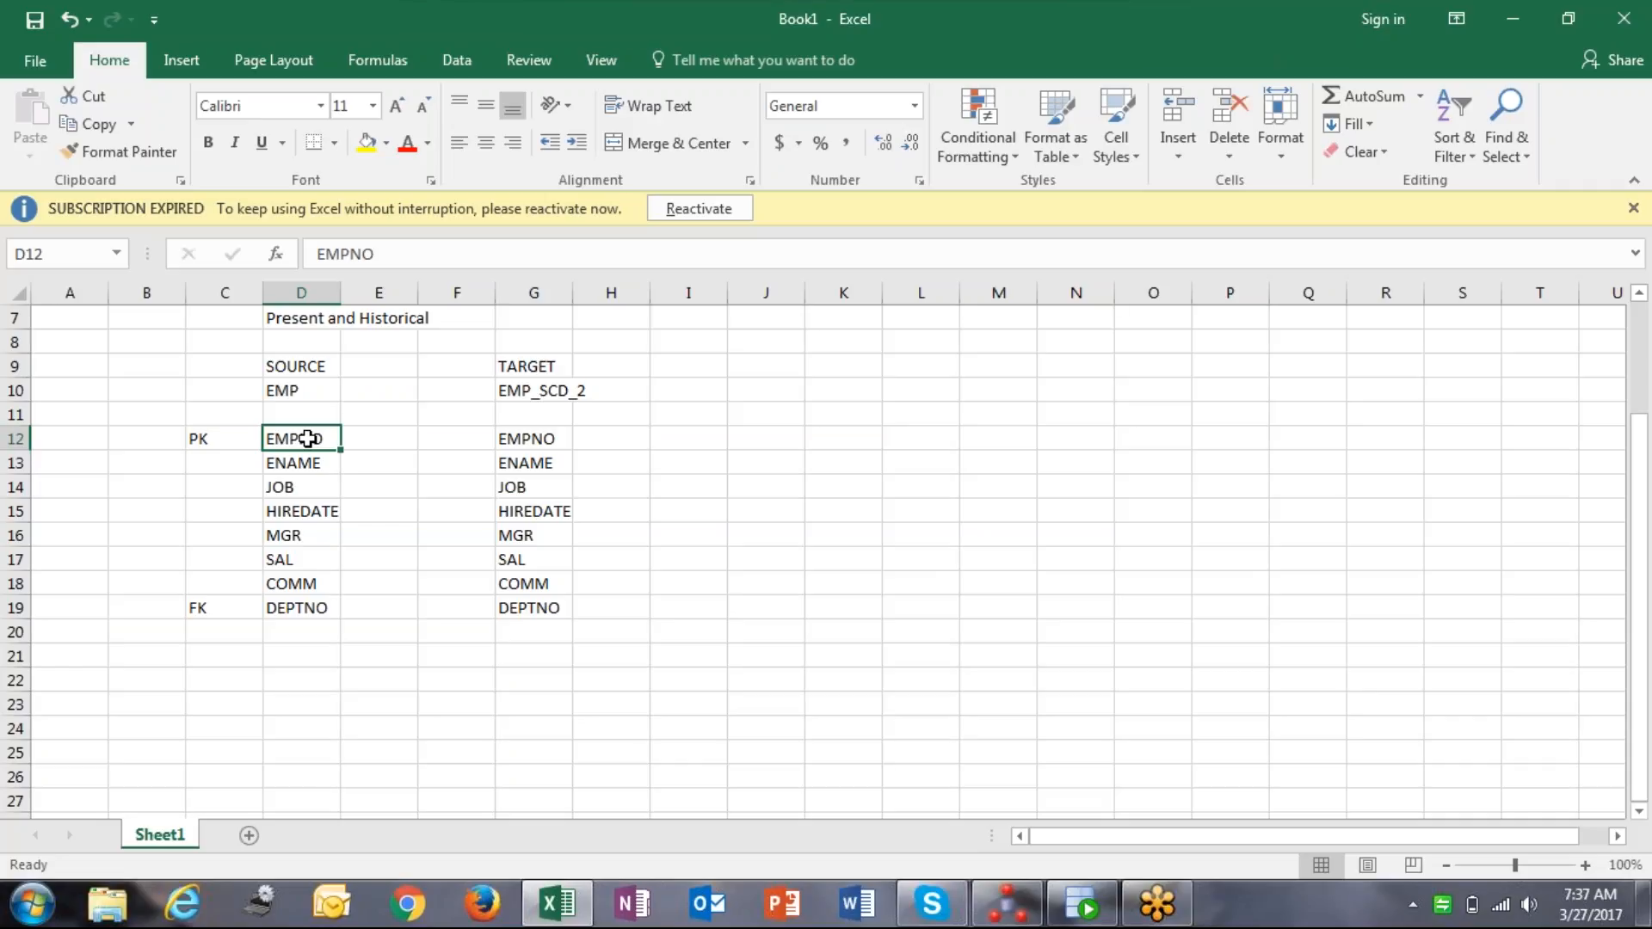
{"action": "left_click", "coordinate": [529, 440]}
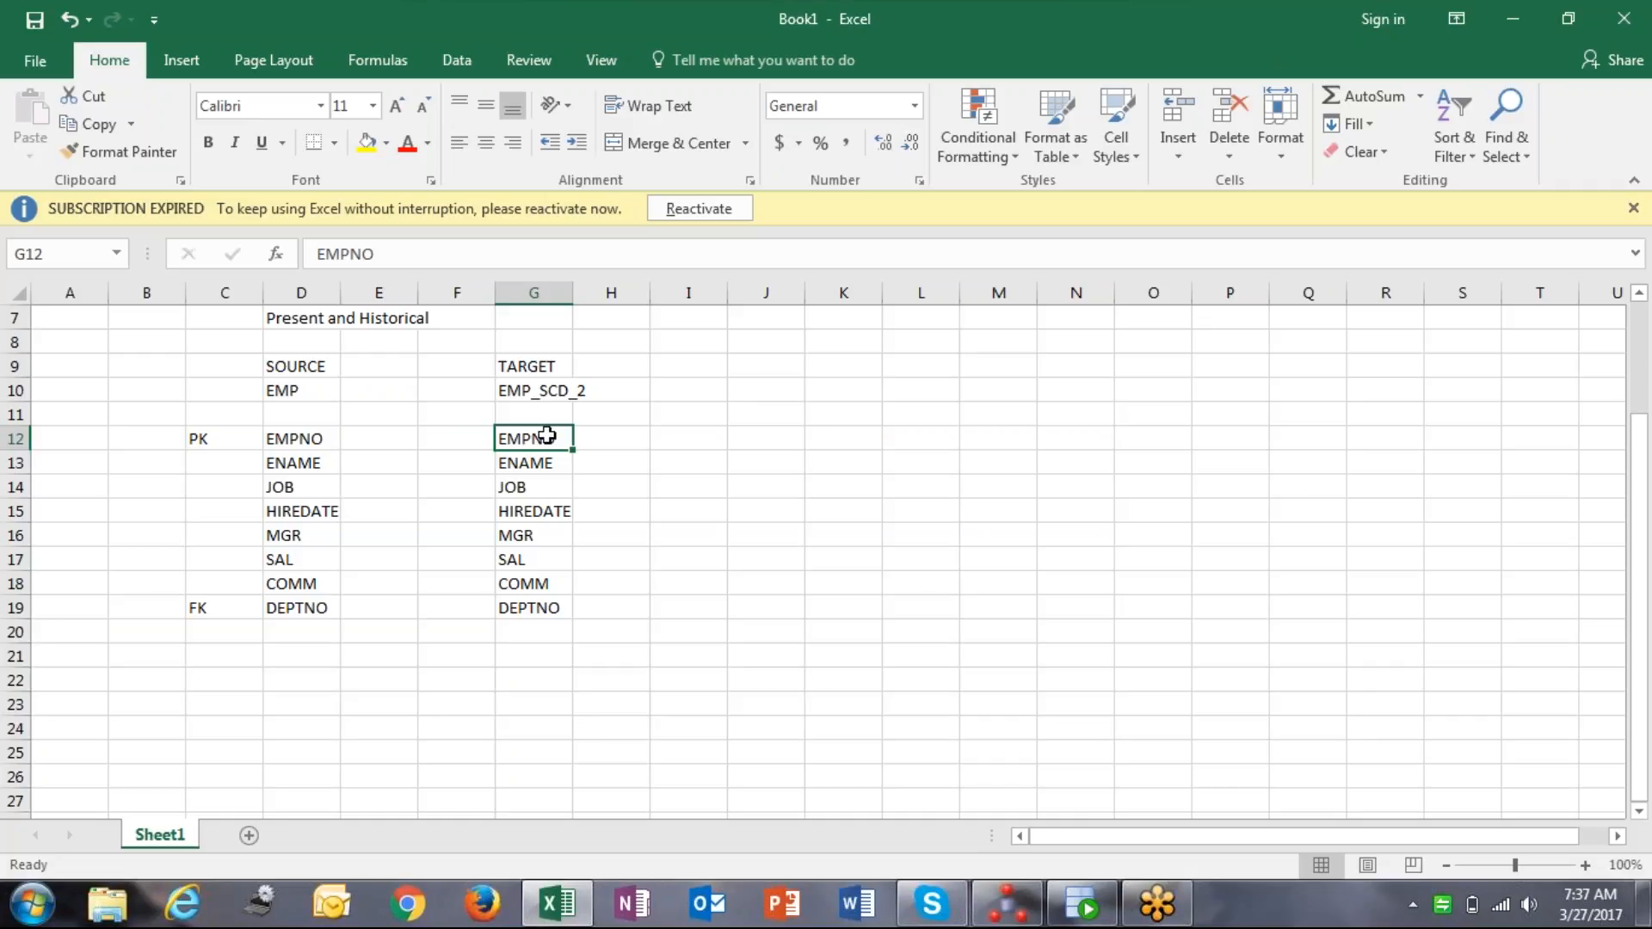
{"action": "left_click", "coordinate": [290, 435]}
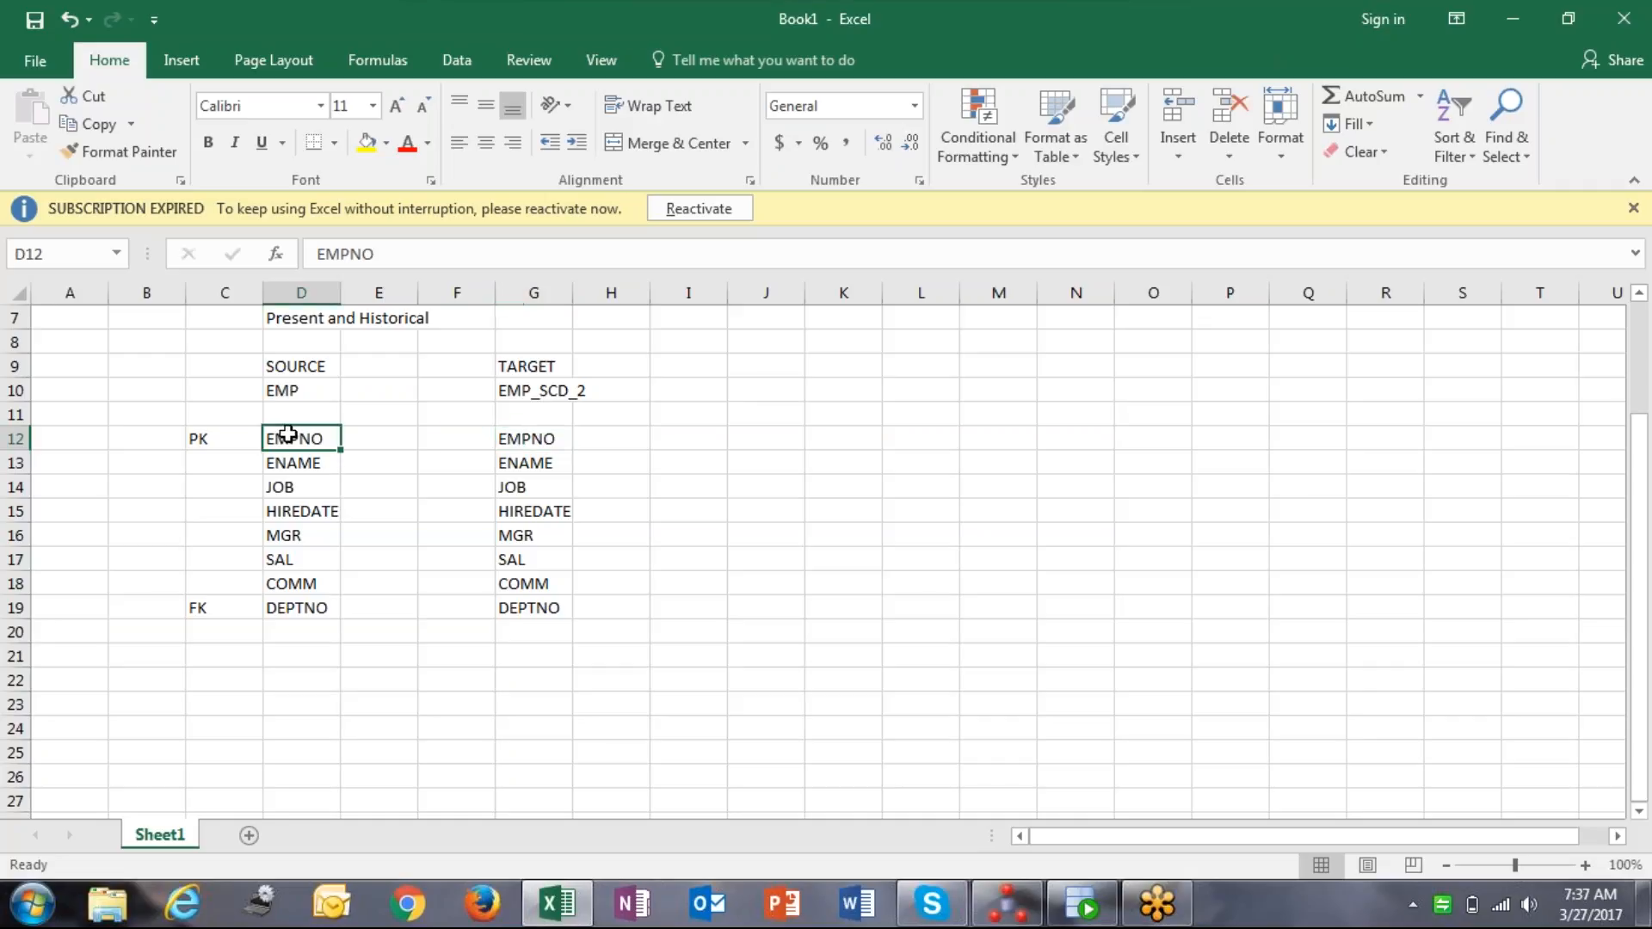
Enter the example counts 1 under the source list in D22 and 3 under the target list in G22.
{"action": "left_click", "coordinate": [288, 677]}
{"action": "type", "text": "1"}
{"action": "key", "text": "Tab"}
{"action": "key", "text": "Tab"}
{"action": "key", "text": "Tab"}
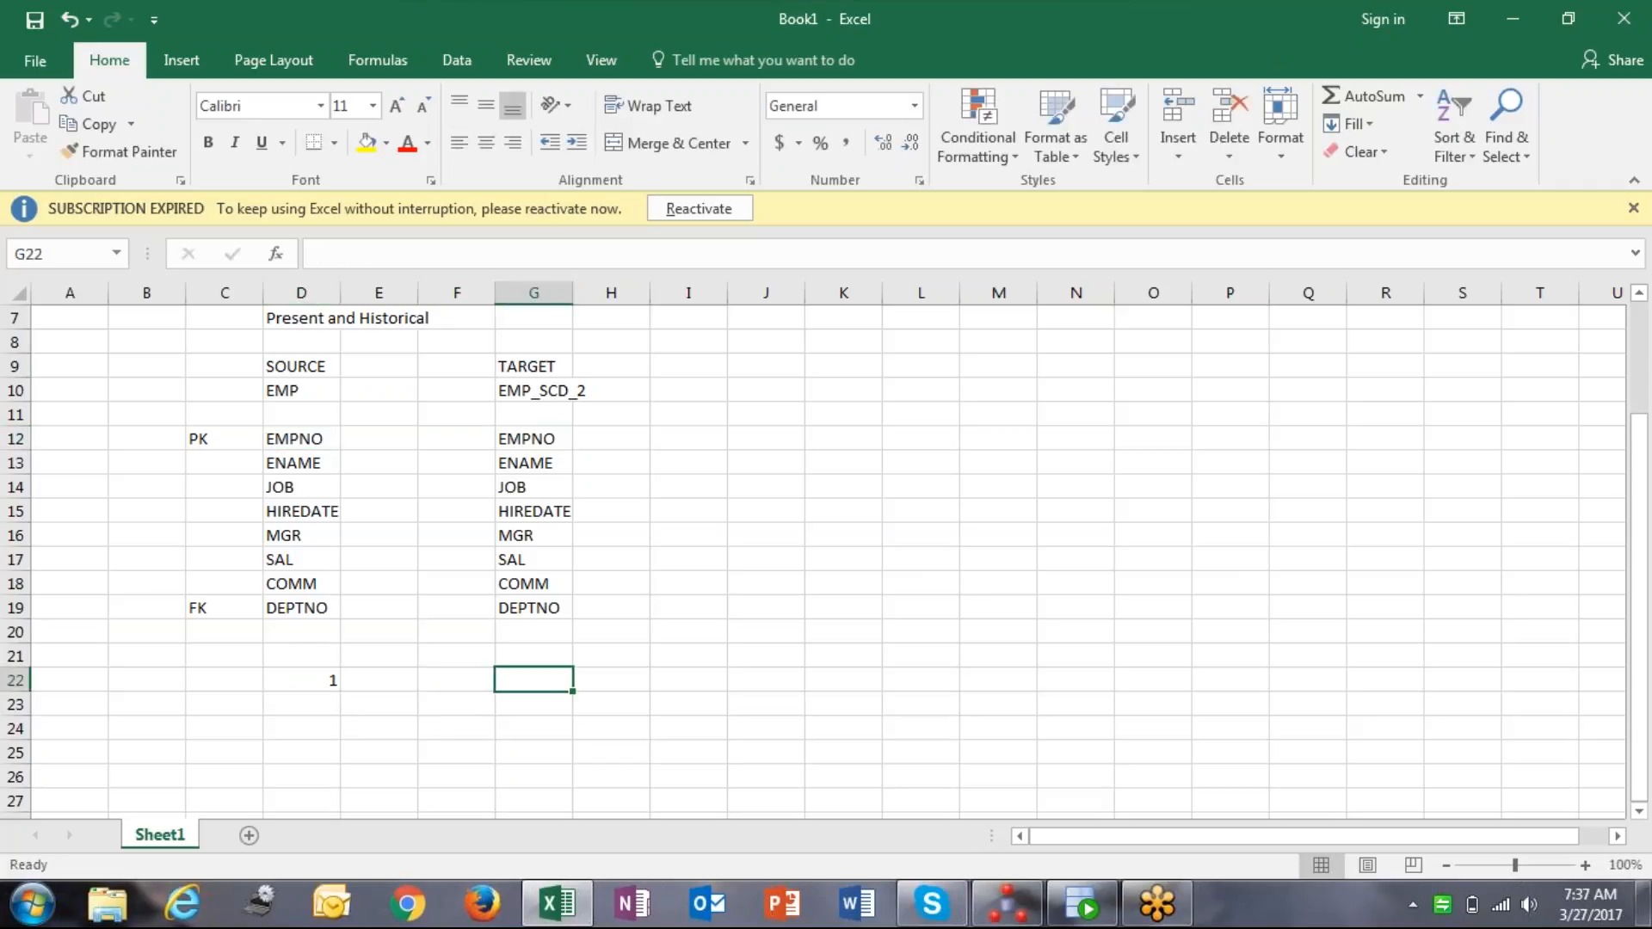
{"action": "type", "text": "3"}
{"action": "left_click", "coordinate": [308, 675]}
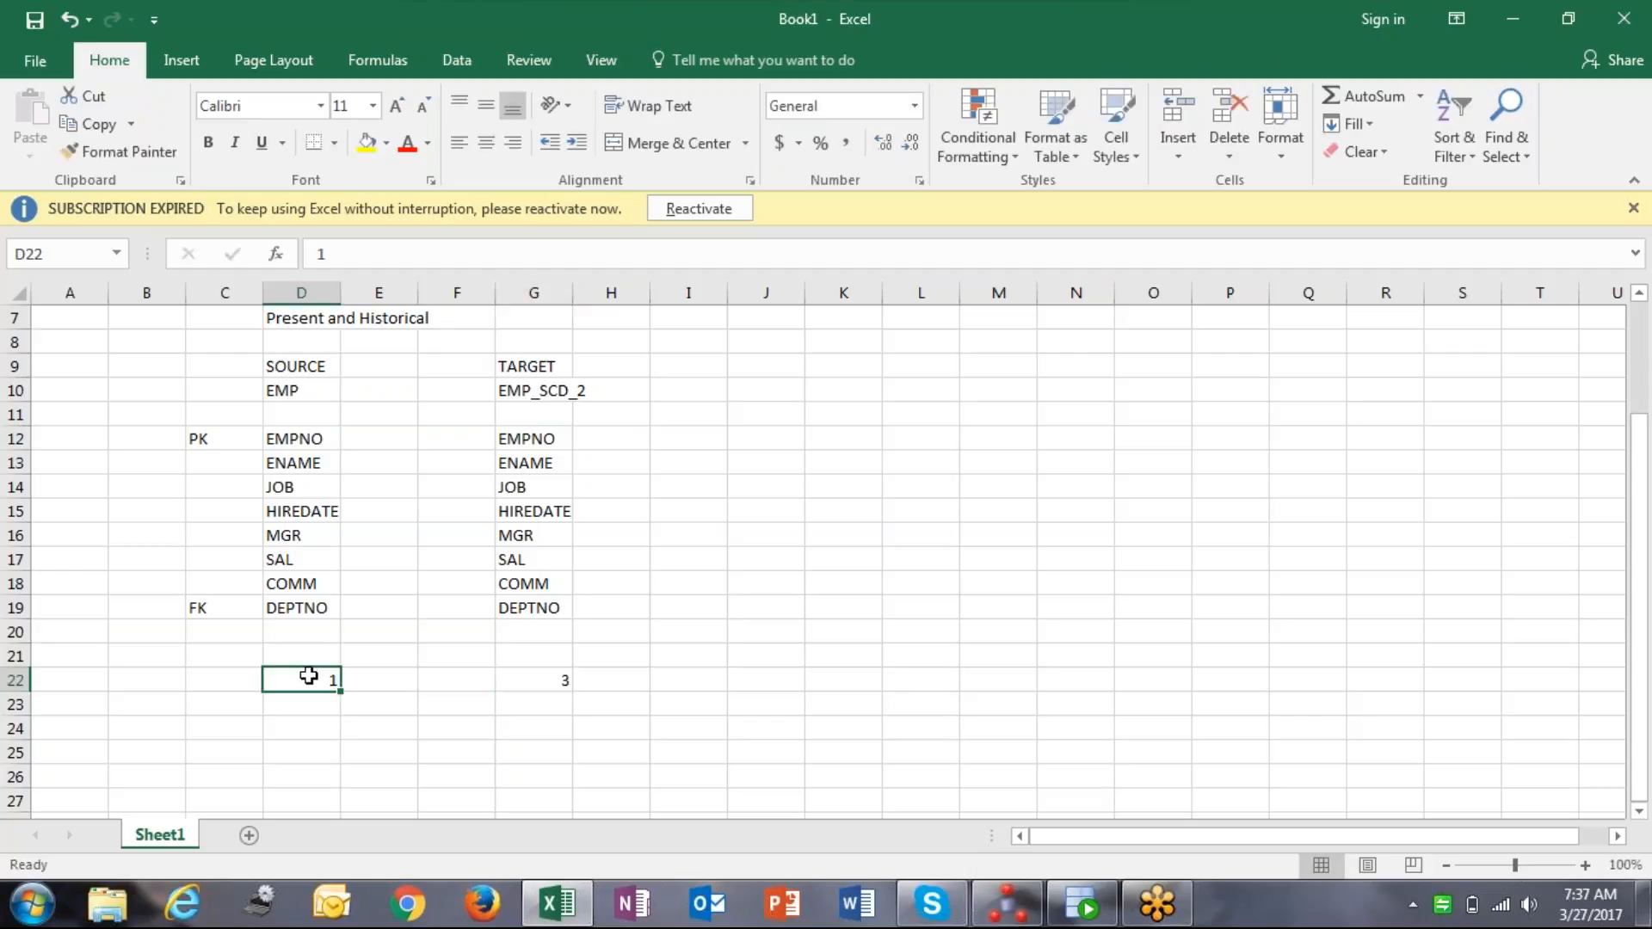
{"action": "left_click", "coordinate": [545, 679]}
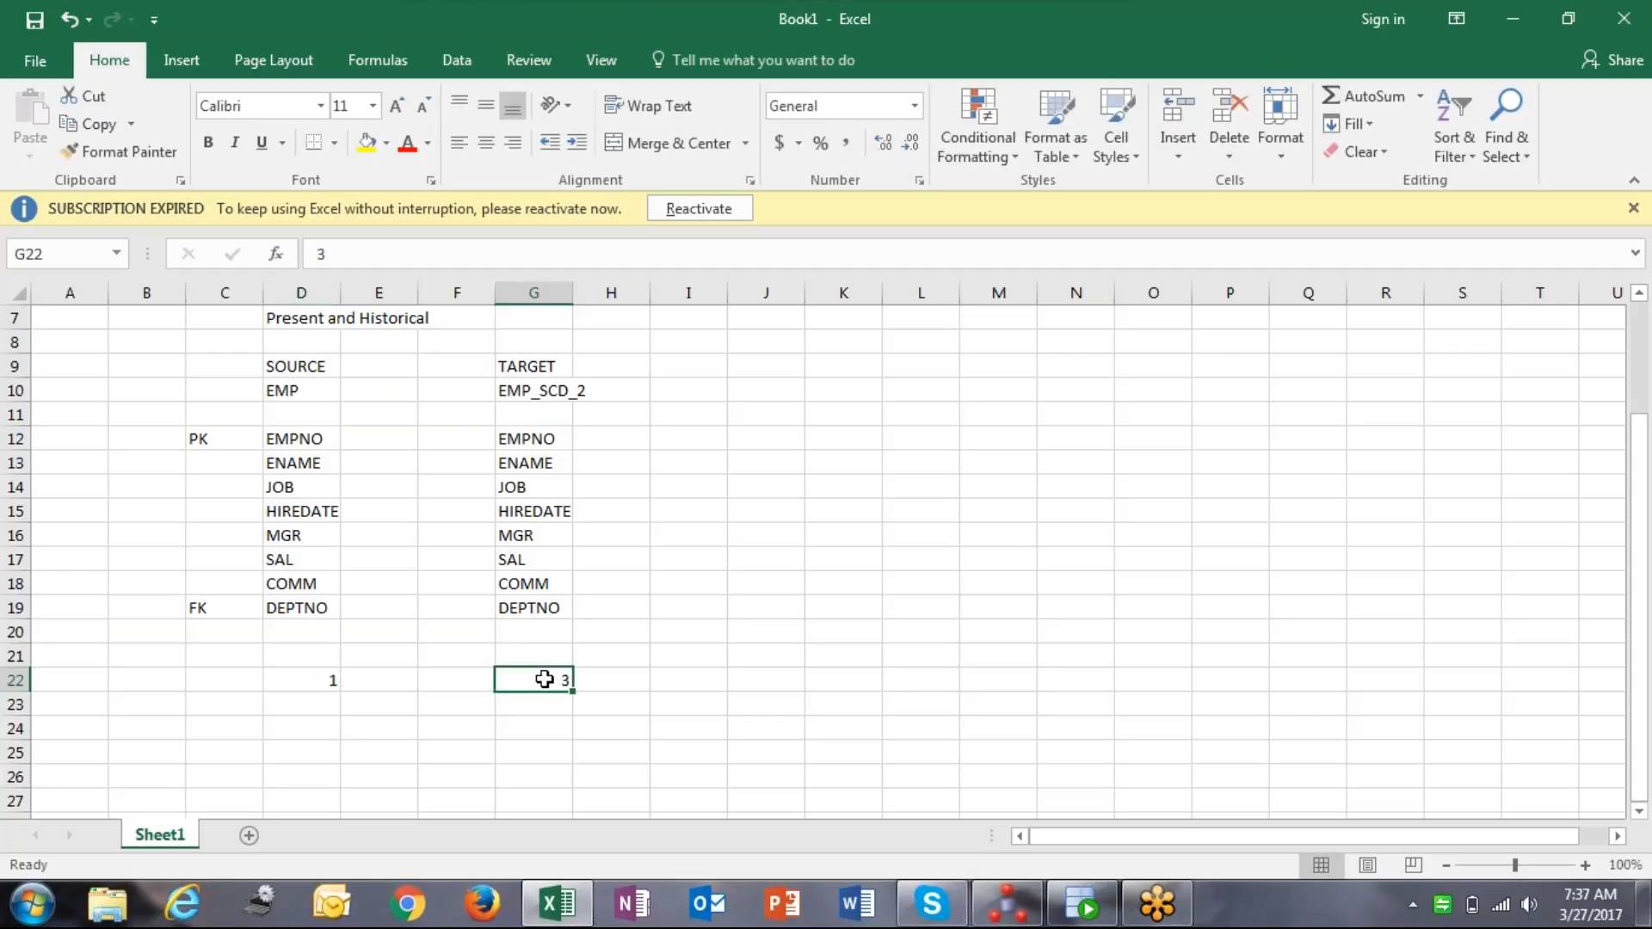
{"action": "left_click", "coordinate": [345, 677]}
{"action": "left_click", "coordinate": [540, 679], "text": "shift"}
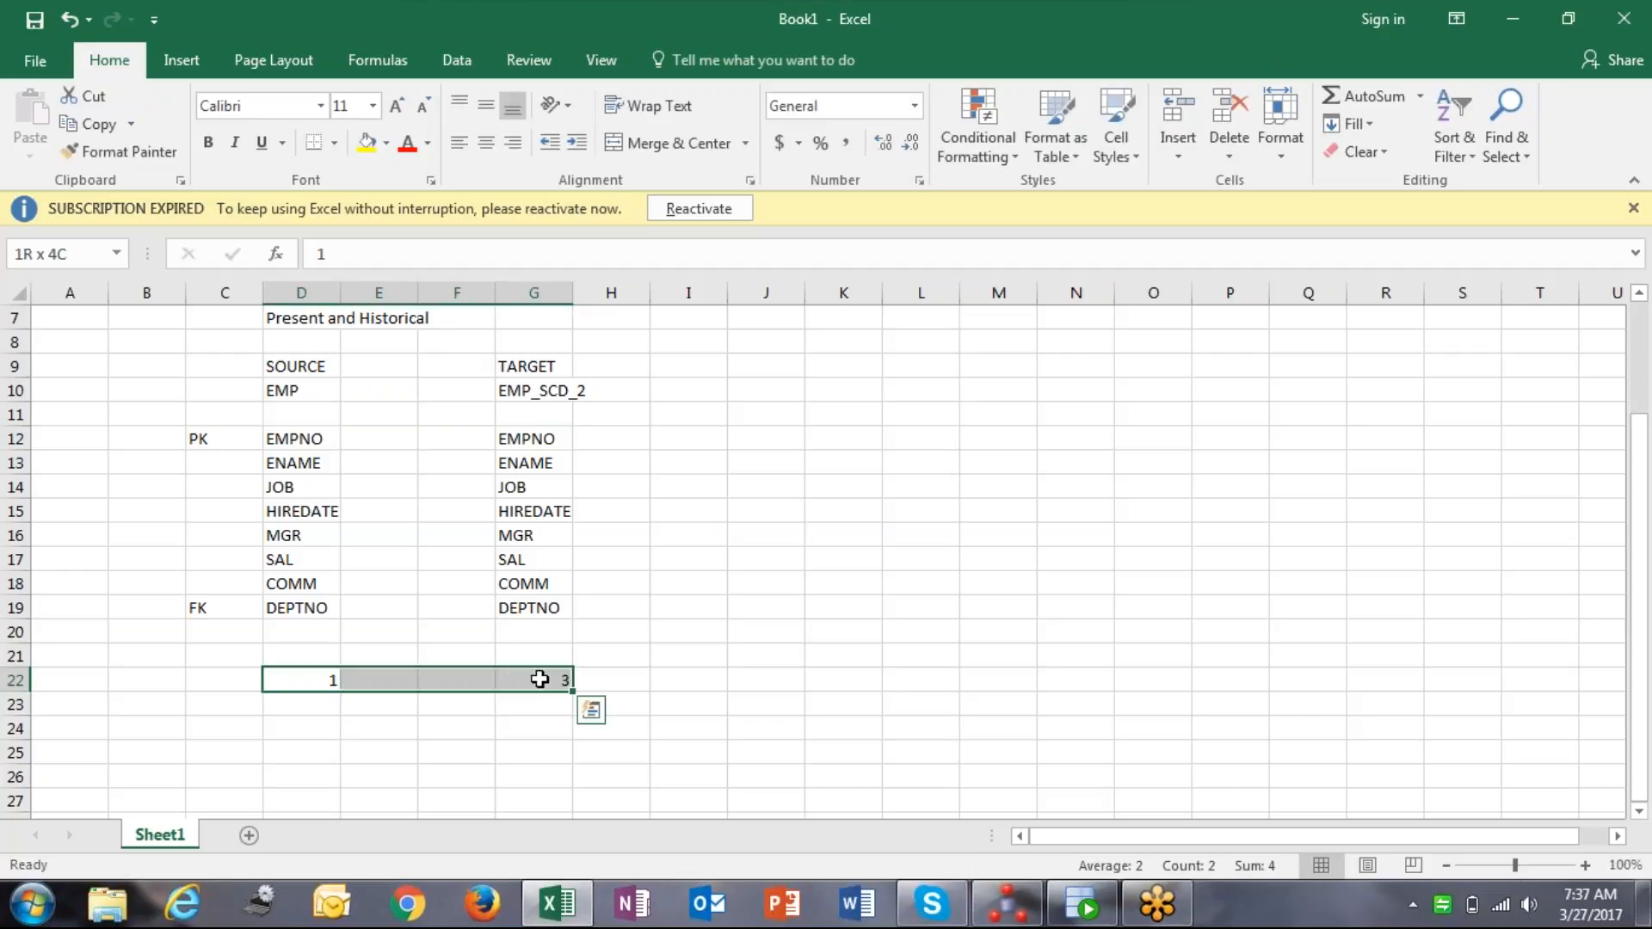
{"action": "left_click", "coordinate": [532, 680]}
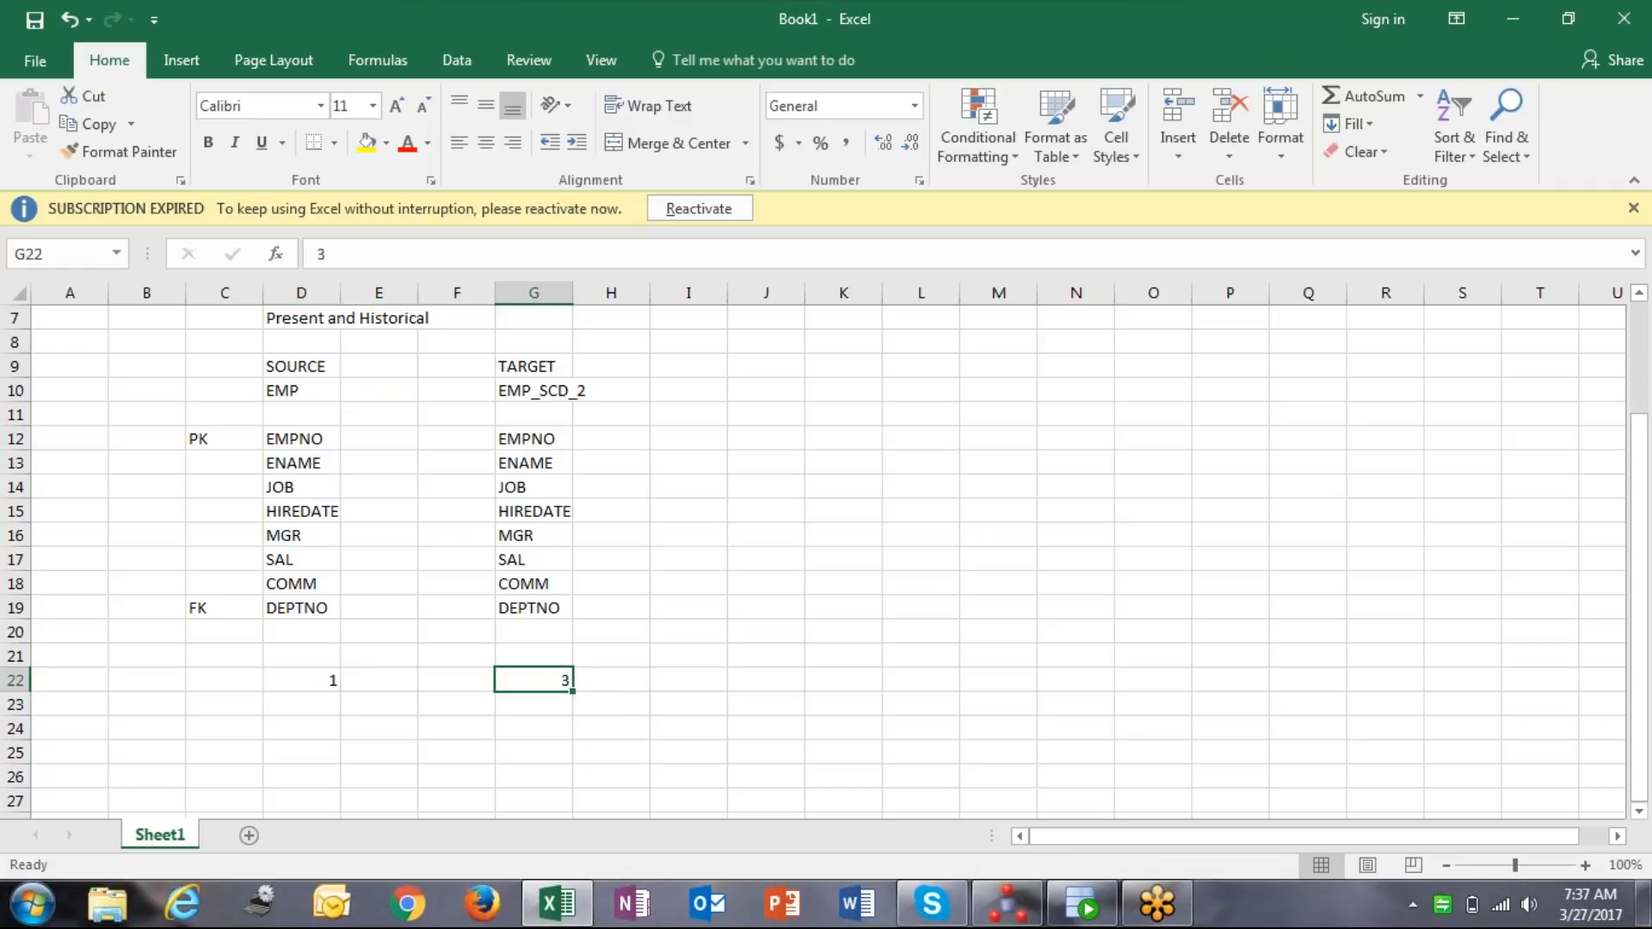
{"action": "left_click", "coordinate": [294, 685]}
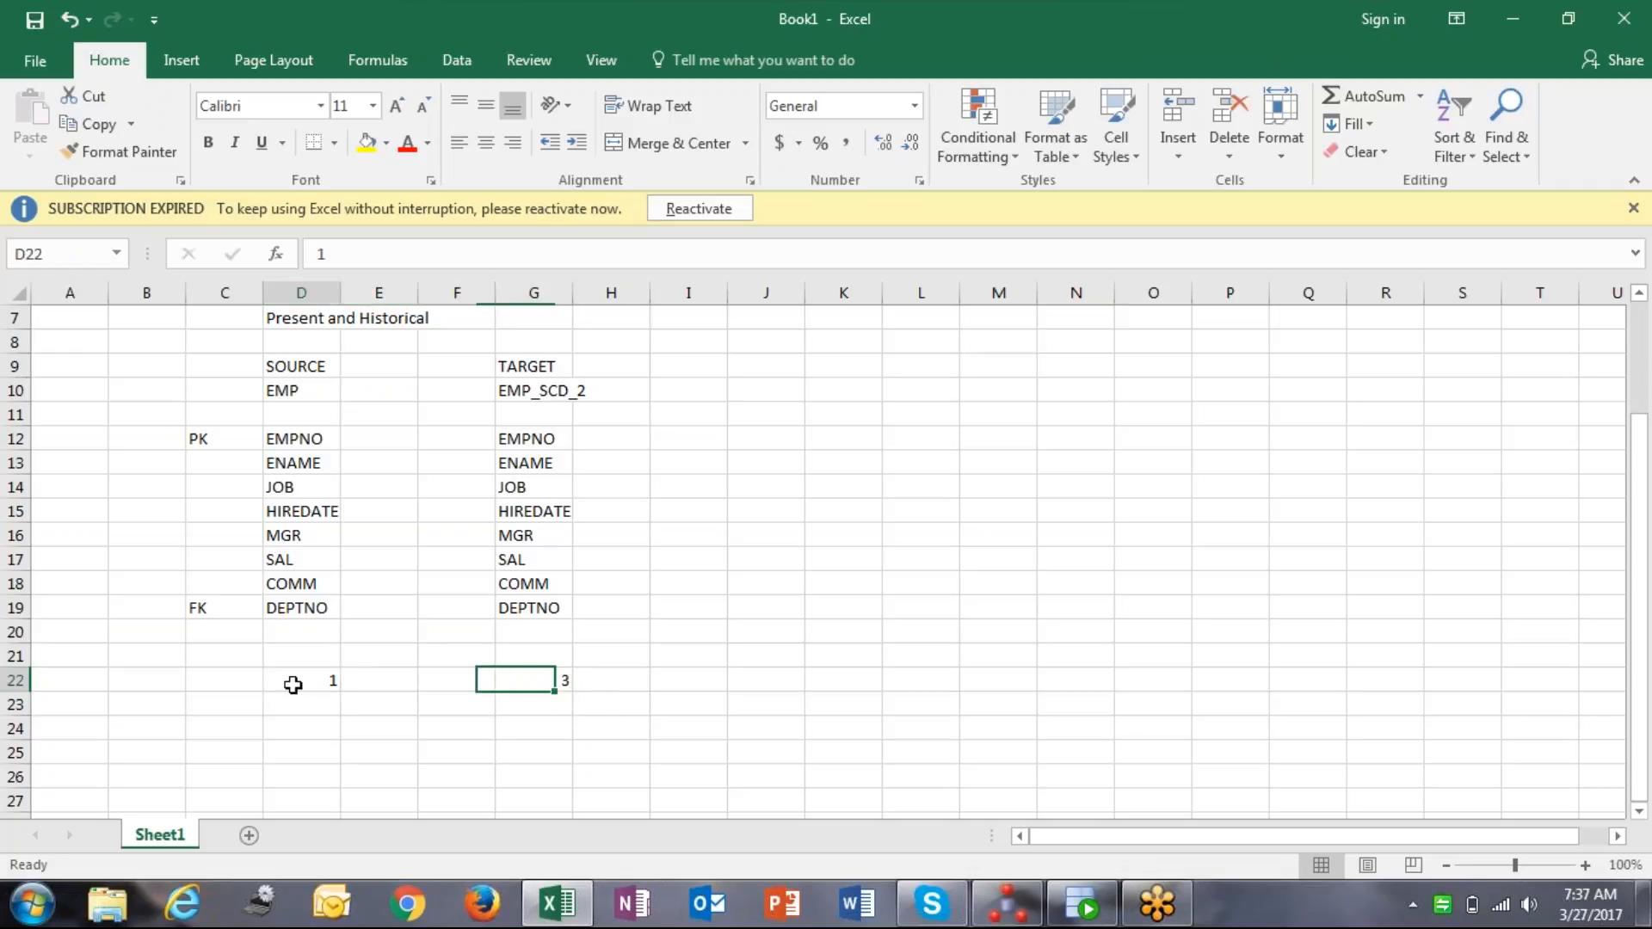
{"action": "left_click", "coordinate": [560, 676]}
{"action": "left_click", "coordinate": [557, 703]}
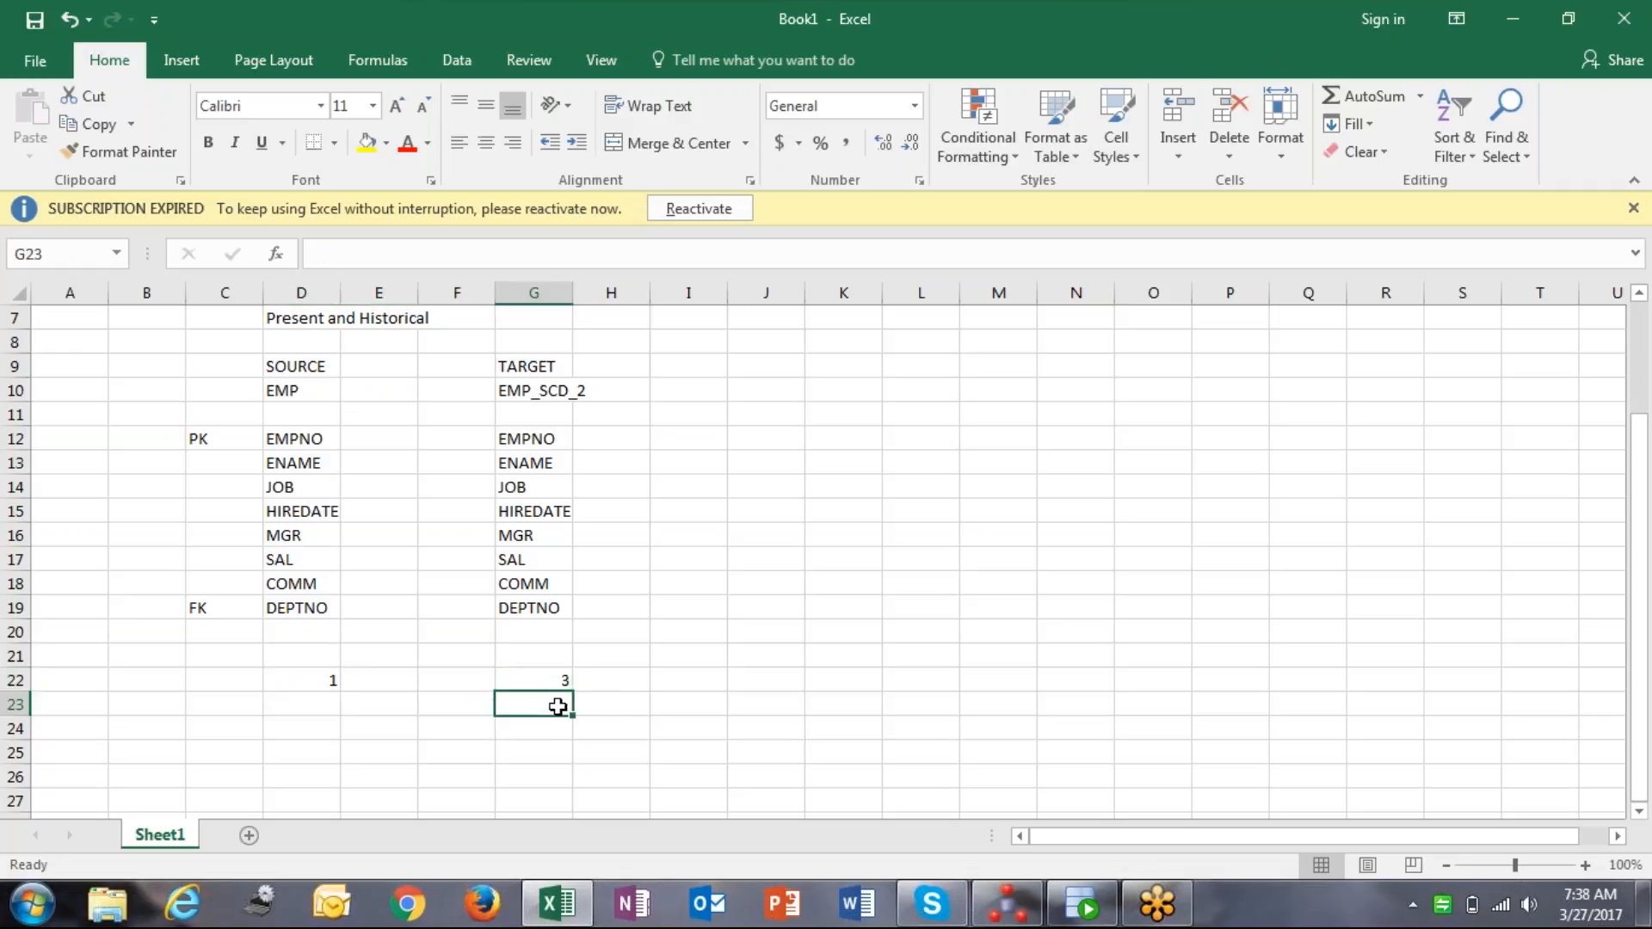
Enter the example count 1 in cell G23 below the target's count.
{"action": "type", "text": "1"}
{"action": "key", "text": "Return"}
{"action": "key", "text": "Return"}
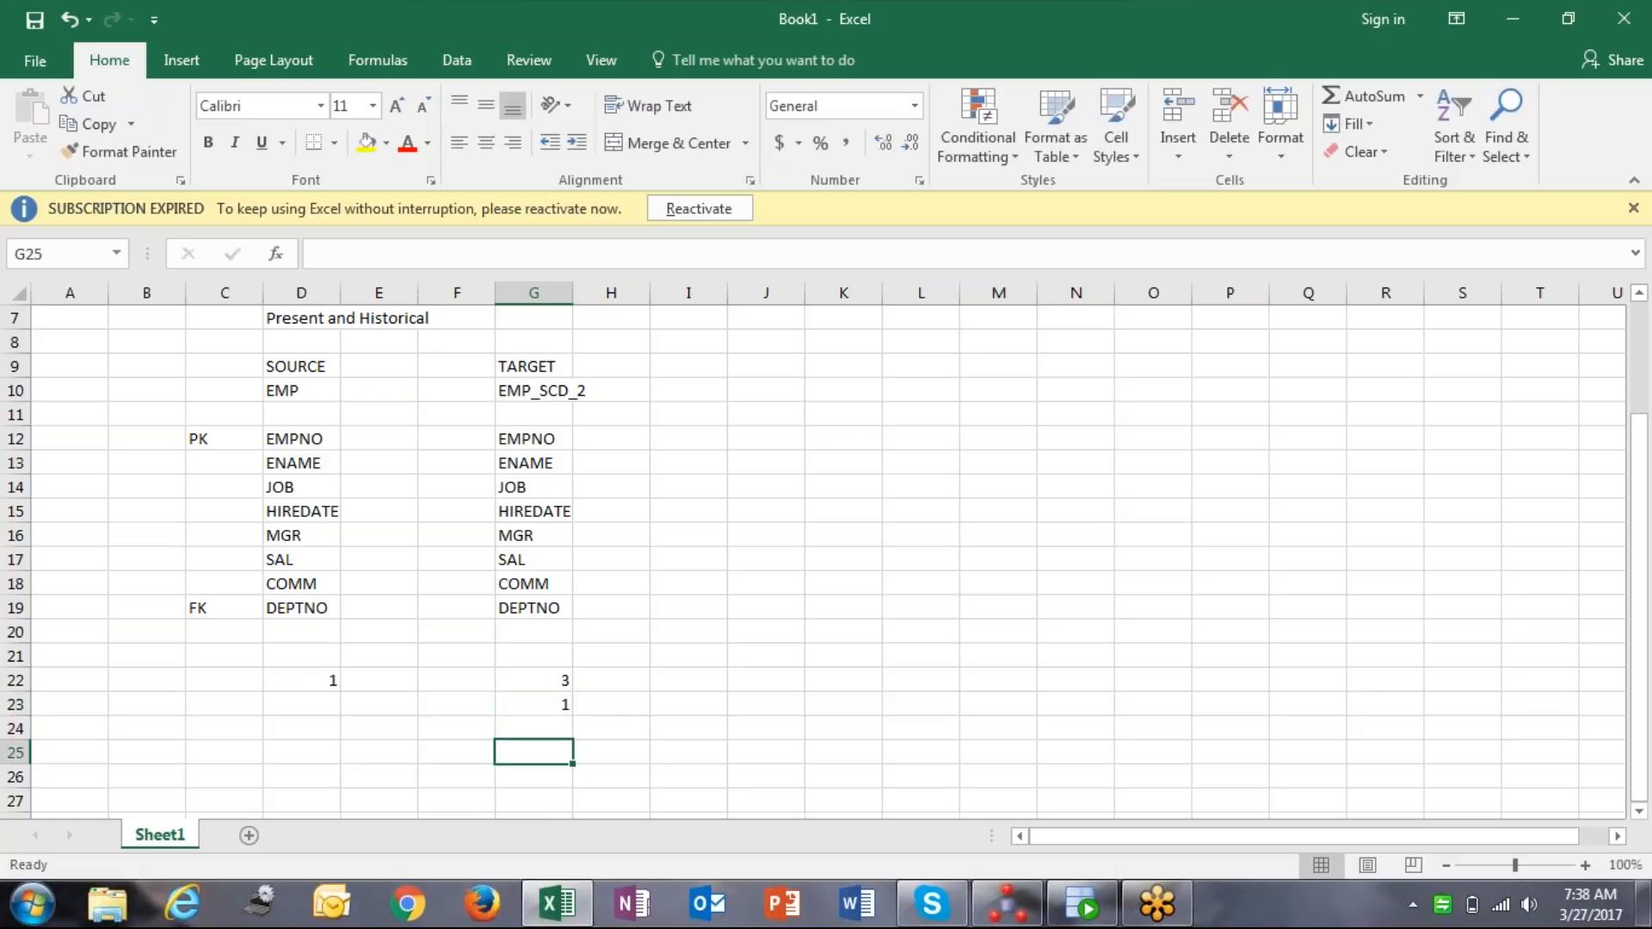
Clear the example counts from cells D22, G22 and G23.
{"action": "left_click", "coordinate": [288, 686]}
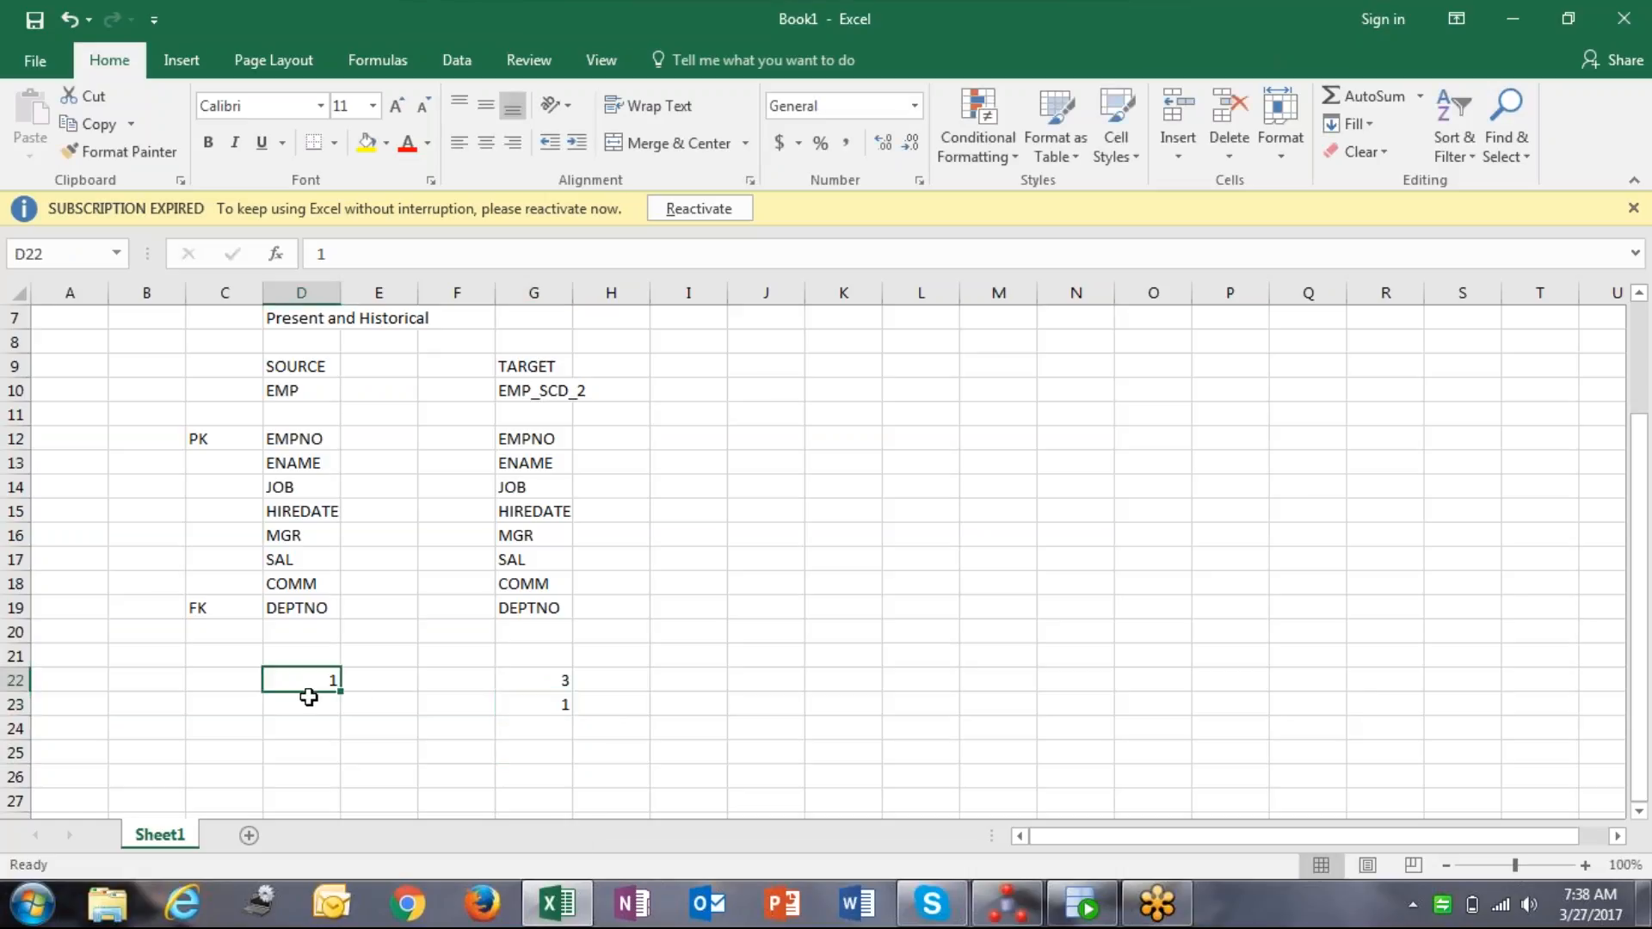
{"action": "key", "text": "Delete"}
{"action": "left_click", "coordinate": [533, 684]}
{"action": "key", "text": "Delete"}
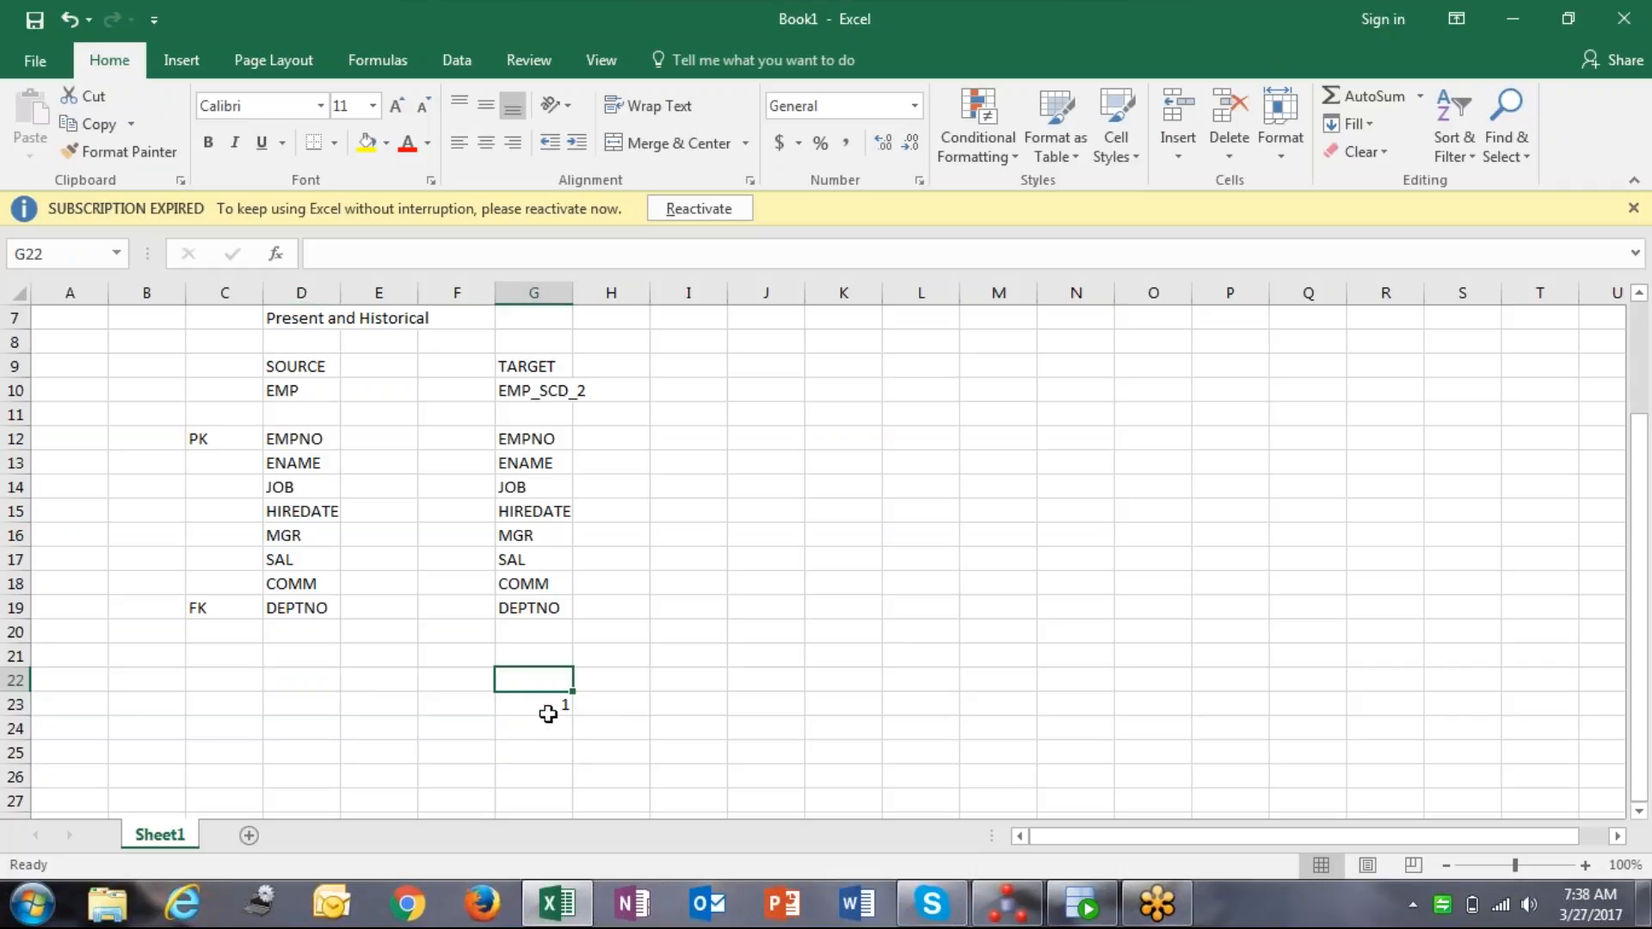
{"action": "left_click", "coordinate": [546, 710]}
{"action": "key", "text": "Delete"}
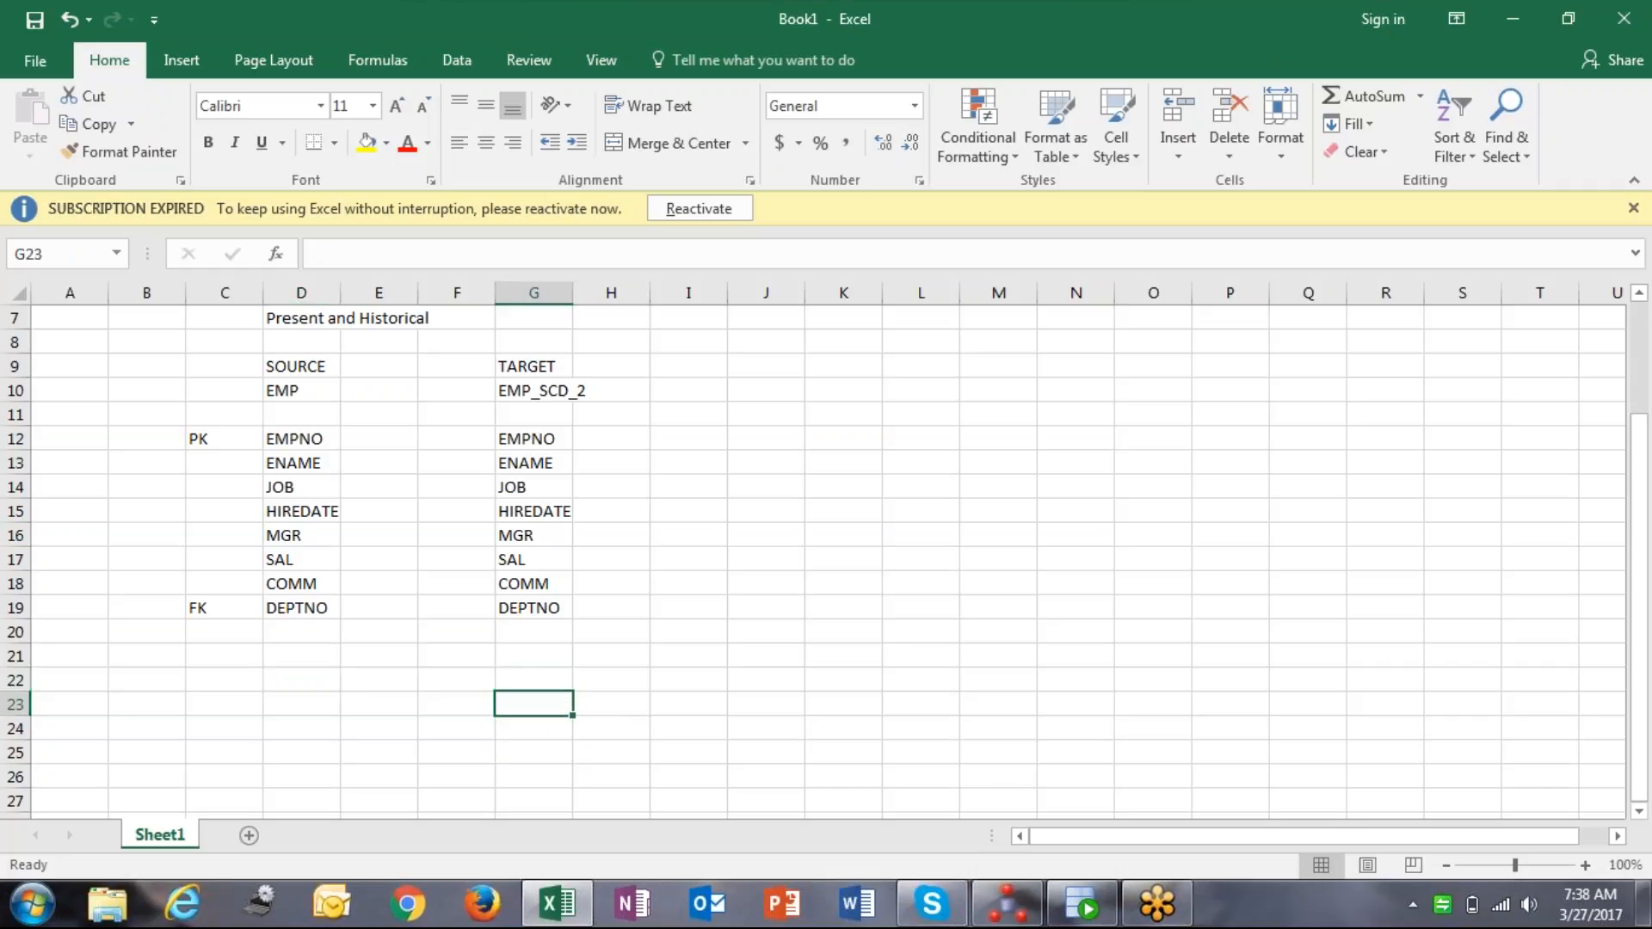
Add Surrogate_key above EMPNO in cell G11 of the target list and fit column G's width to its contents.
{"action": "left_click", "coordinate": [522, 678]}
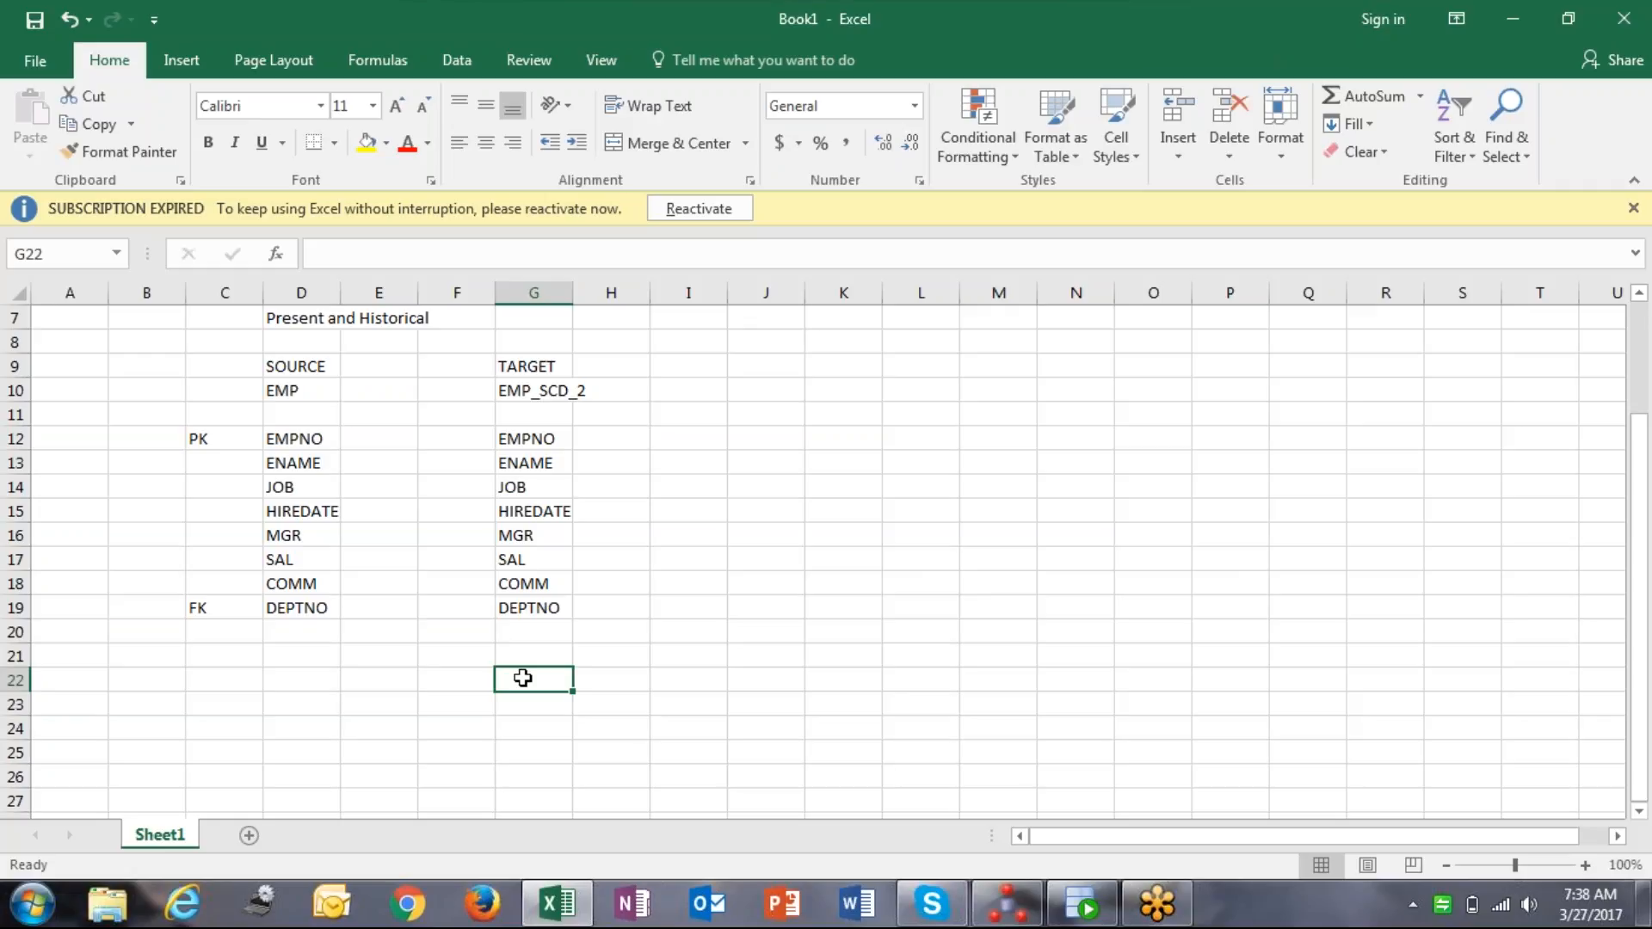
{"action": "left_click", "coordinate": [539, 412]}
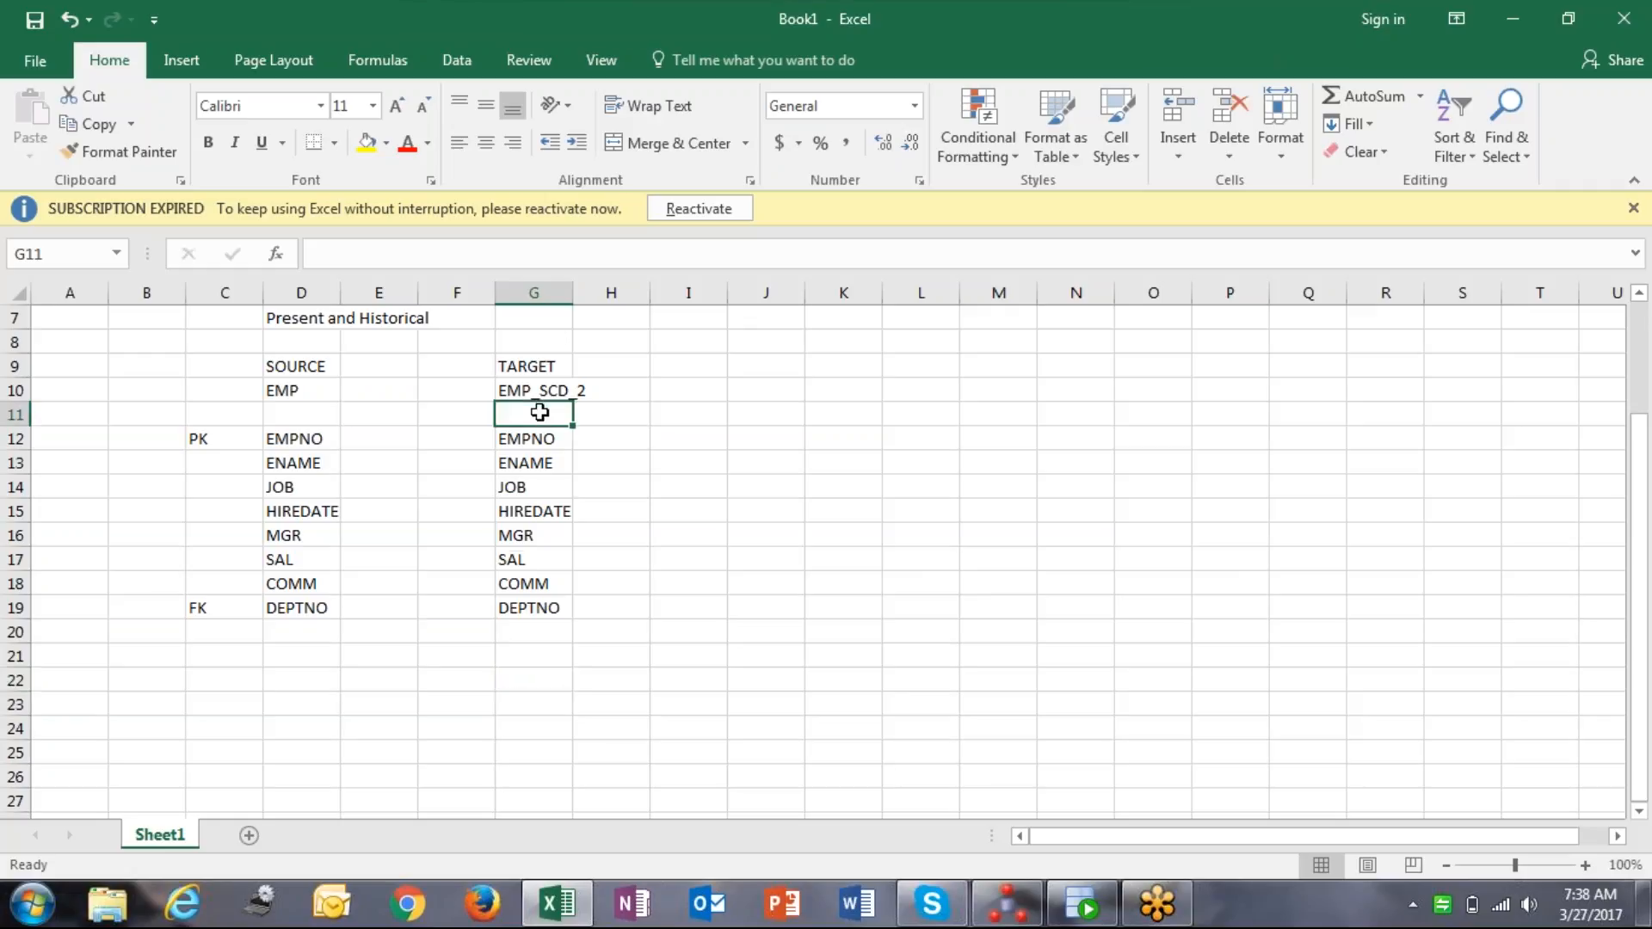
{"action": "type", "text": "SE"}
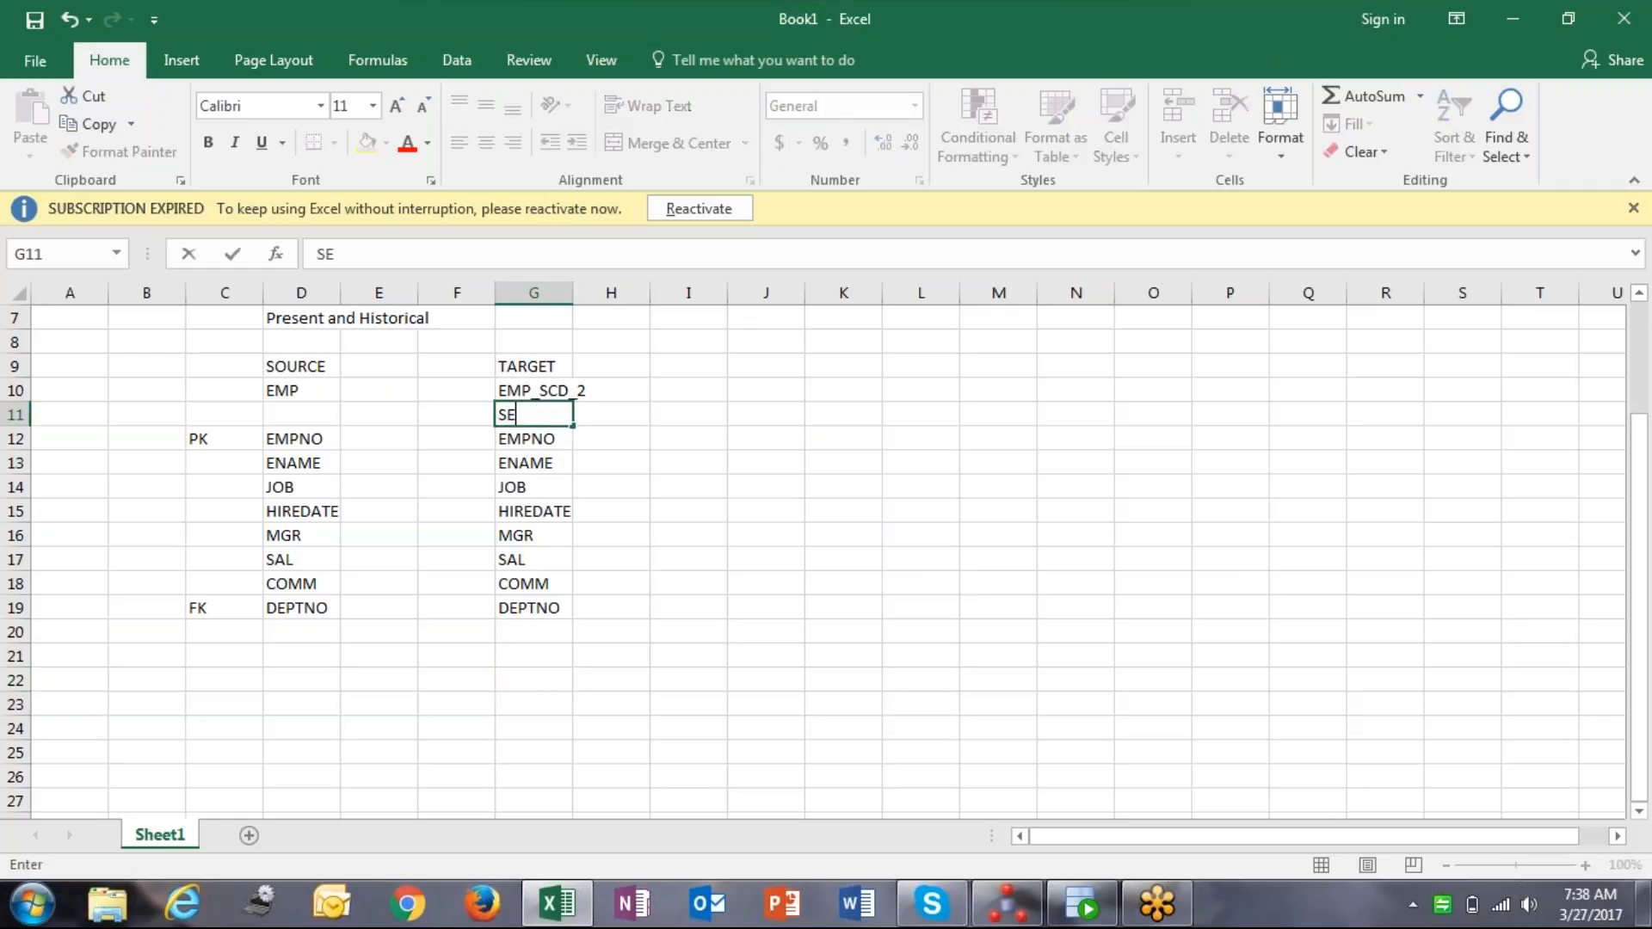
{"action": "key", "text": "BackSpace"}
{"action": "type", "text": "Urrogate_key"}
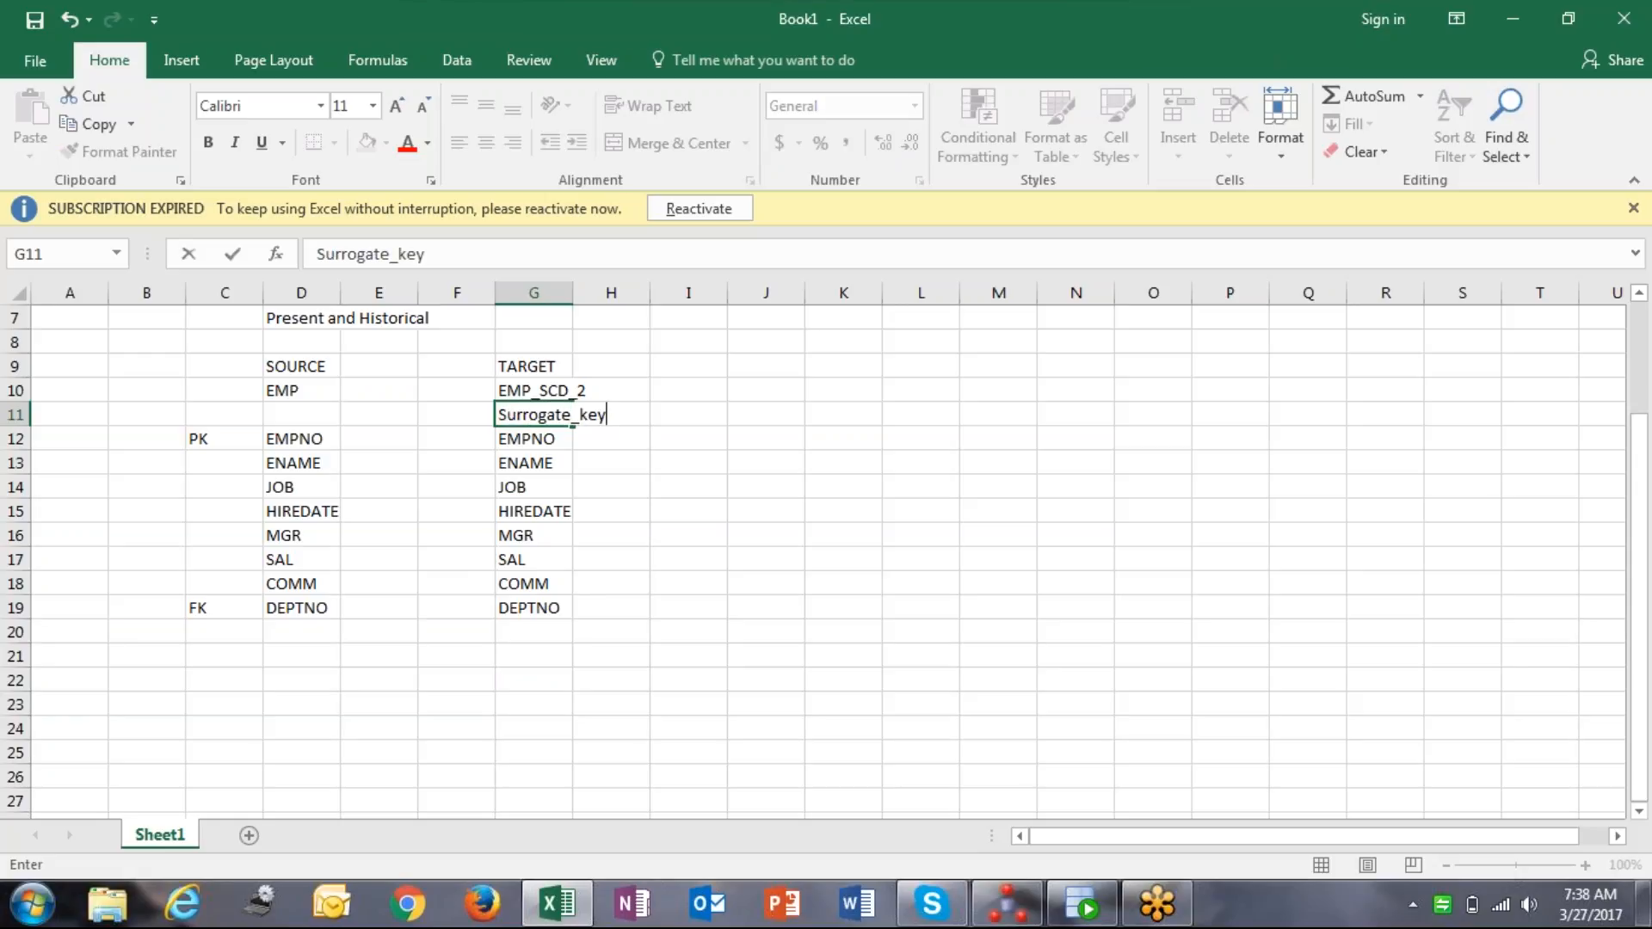
{"action": "double_click", "coordinate": [574, 291]}
Extend the target column list with START_DATE, END_DATE and FLAG in cells G20 to G22.
{"action": "left_click", "coordinate": [542, 636]}
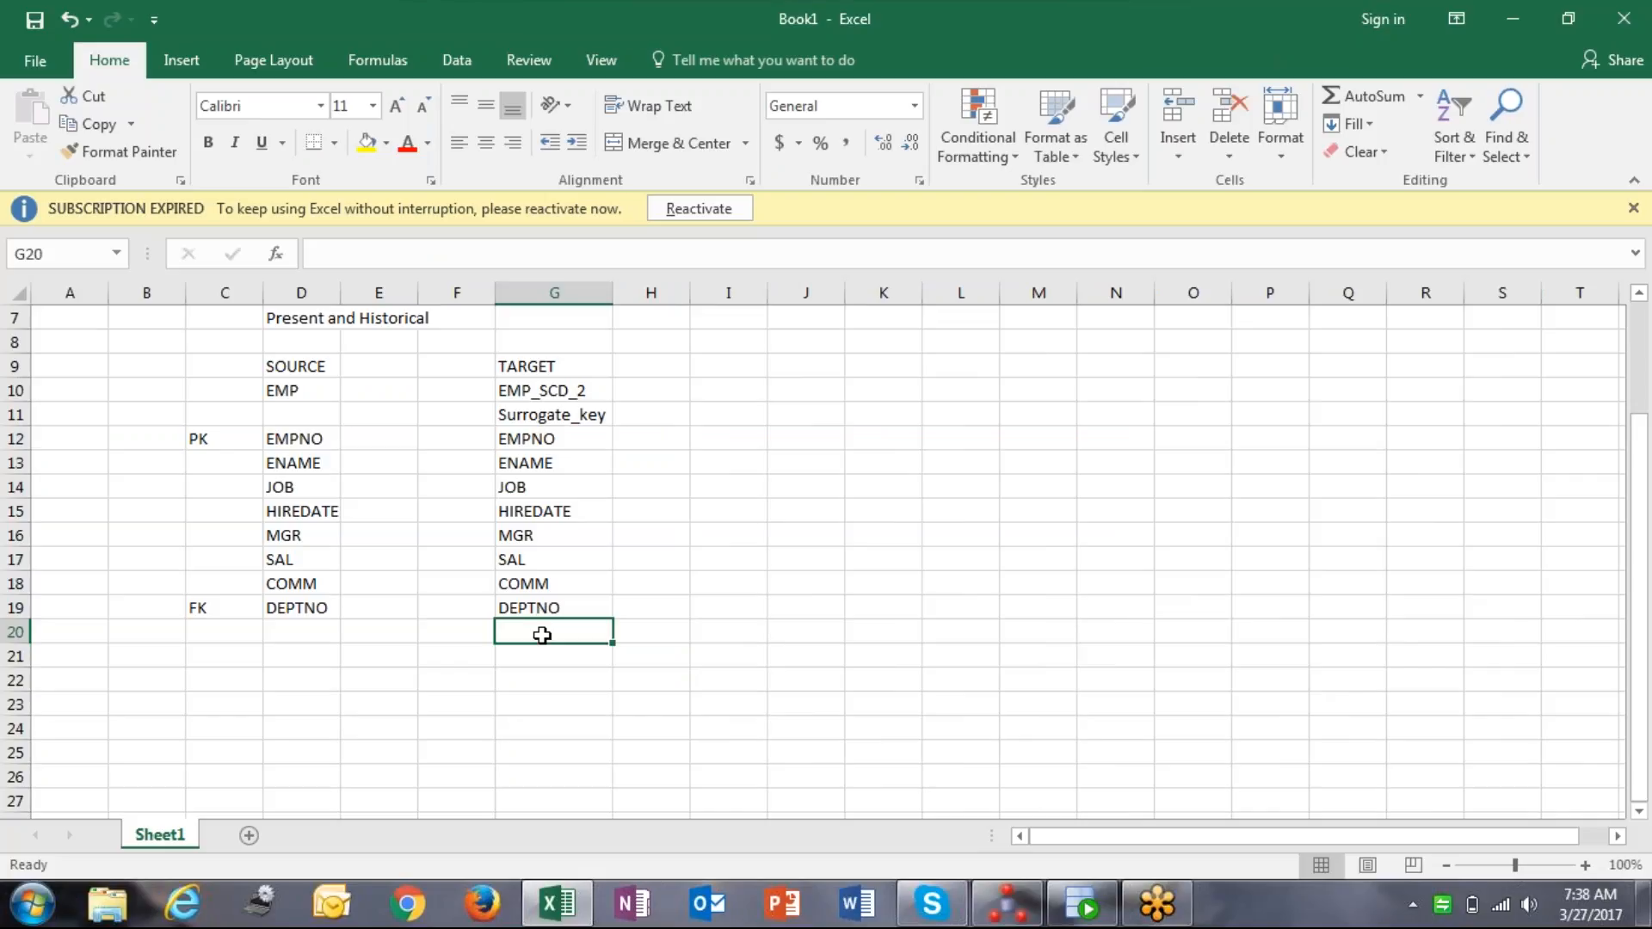
{"action": "type", "text": "START_DATE"}
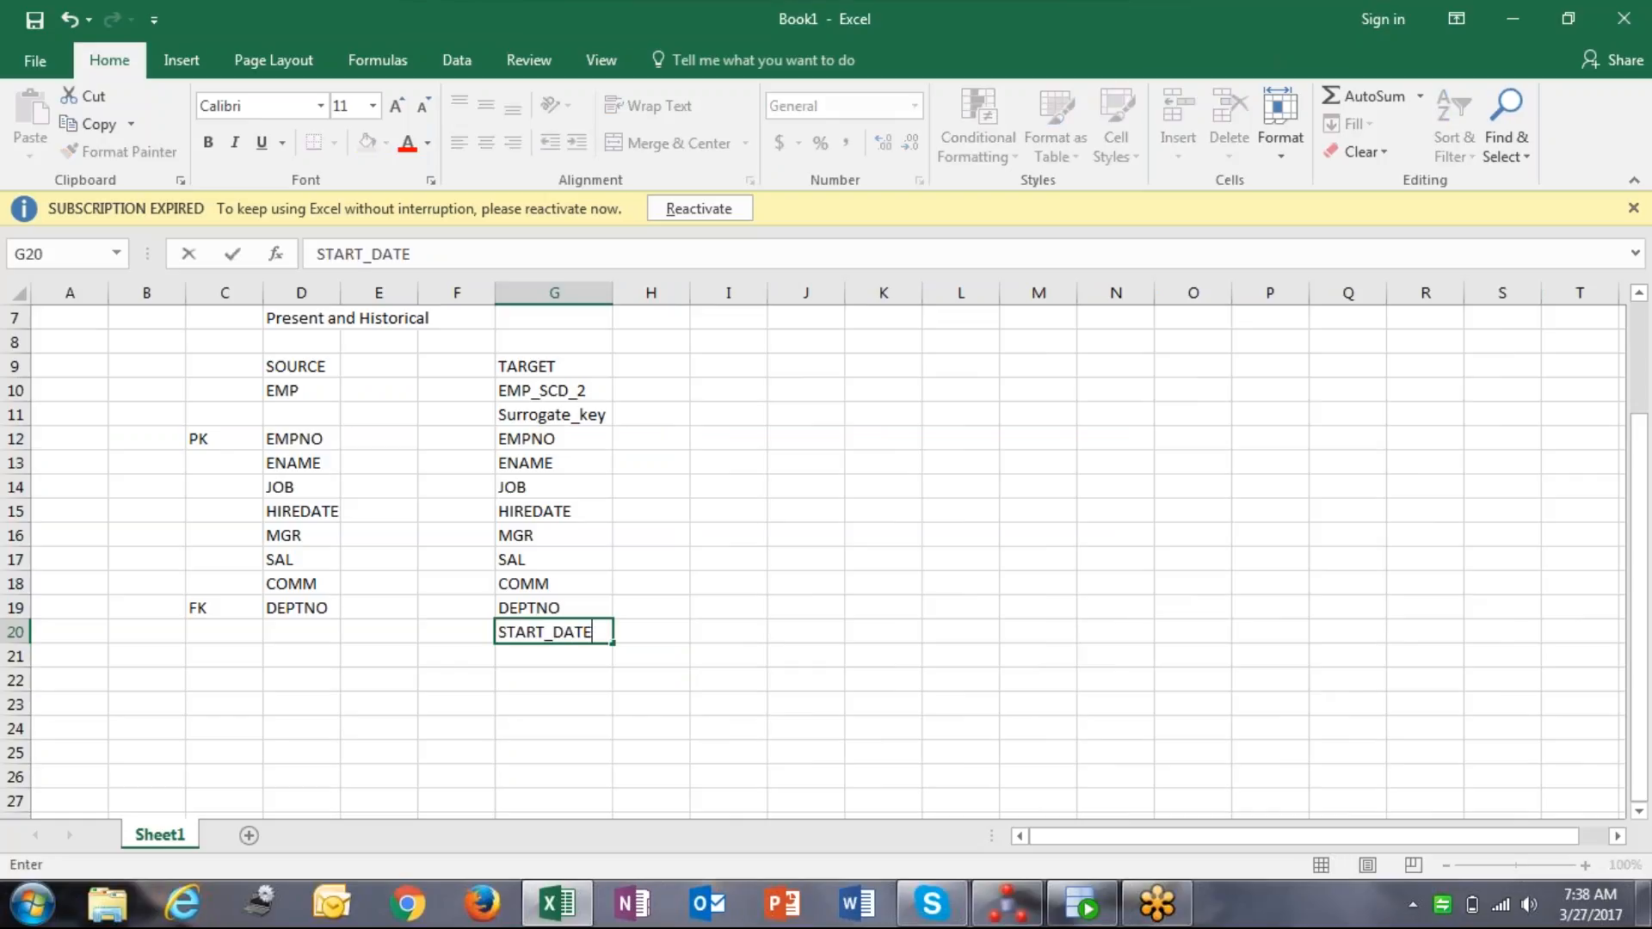
{"action": "key", "text": "Return"}
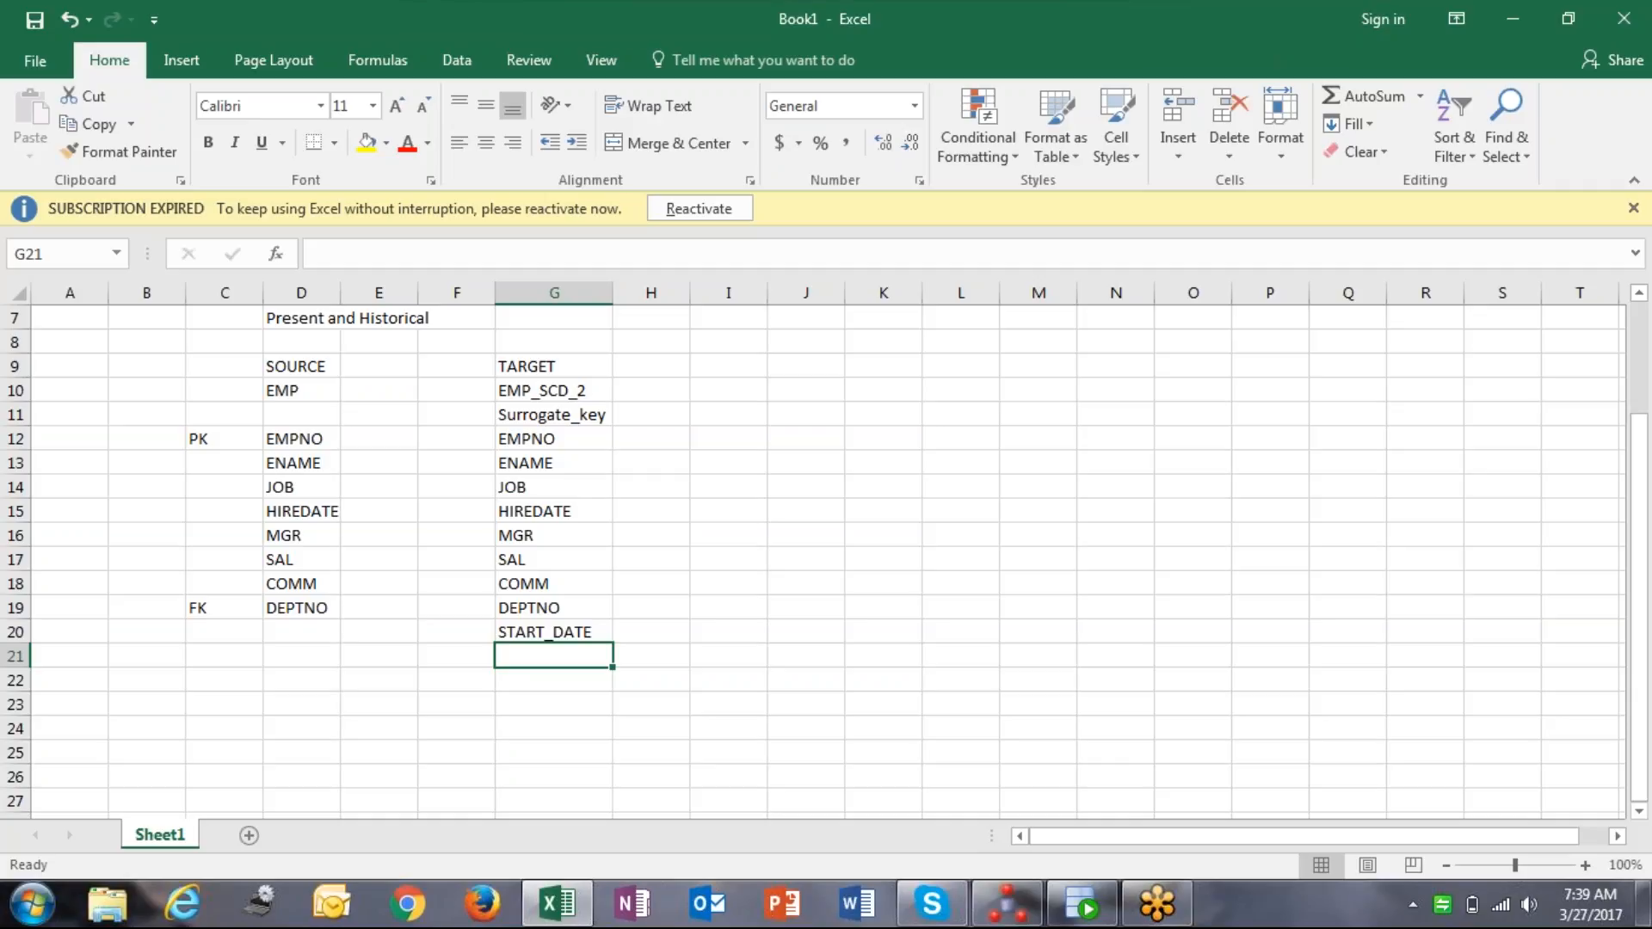
{"action": "type", "text": "END_DAT"}
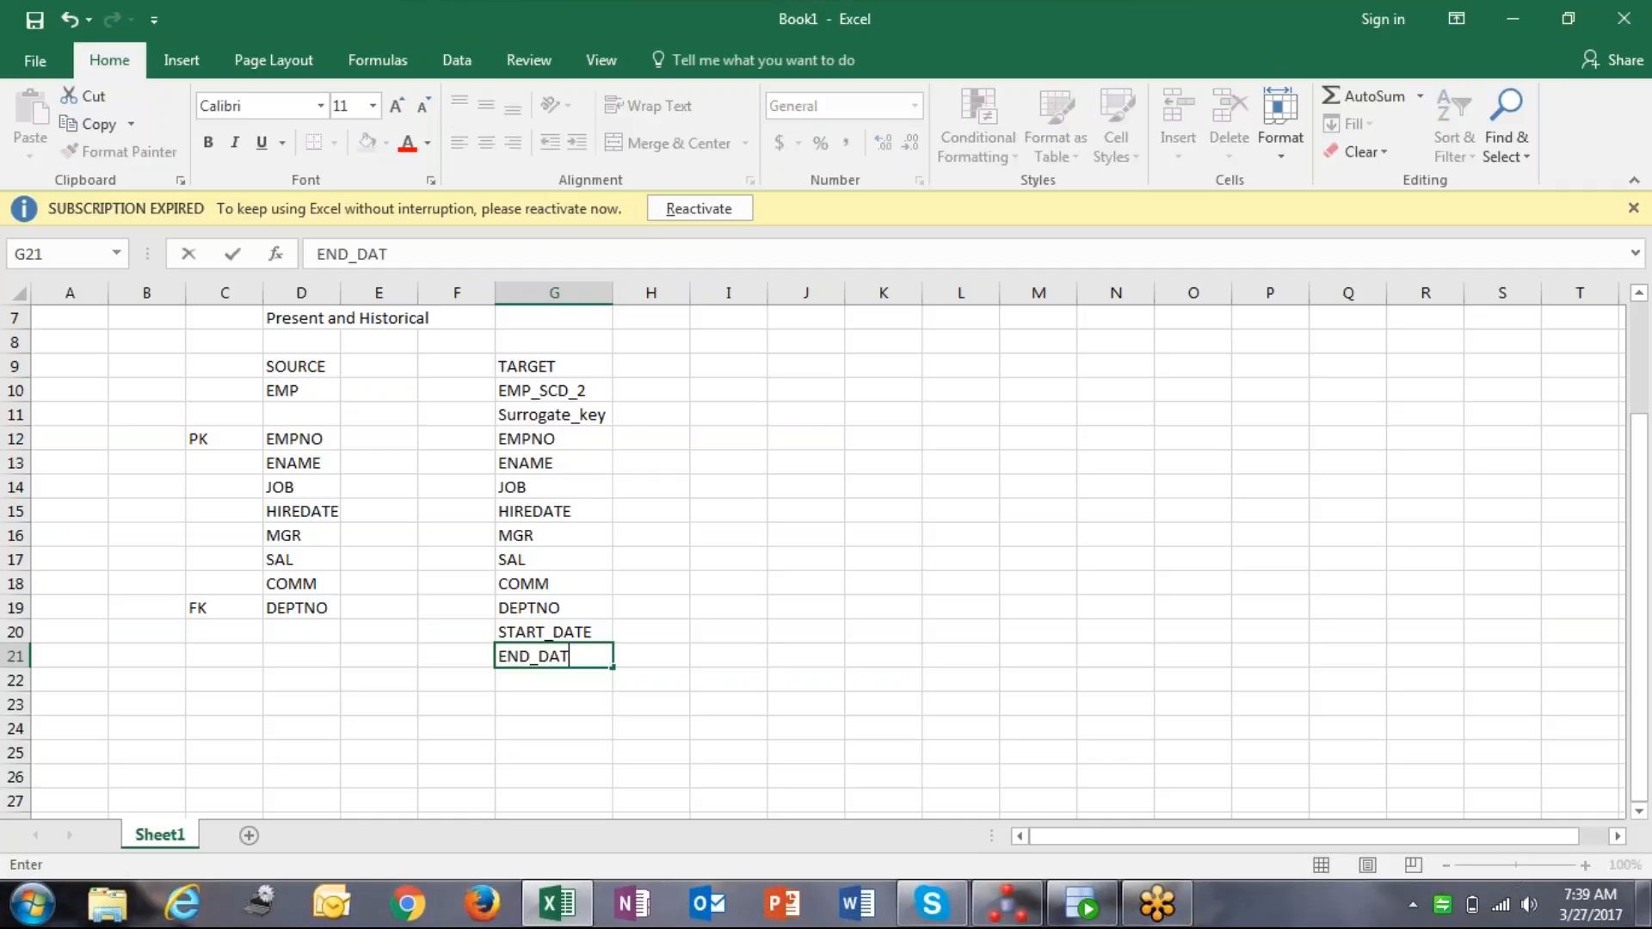
{"action": "type", "text": "E"}
{"action": "key", "text": "Return"}
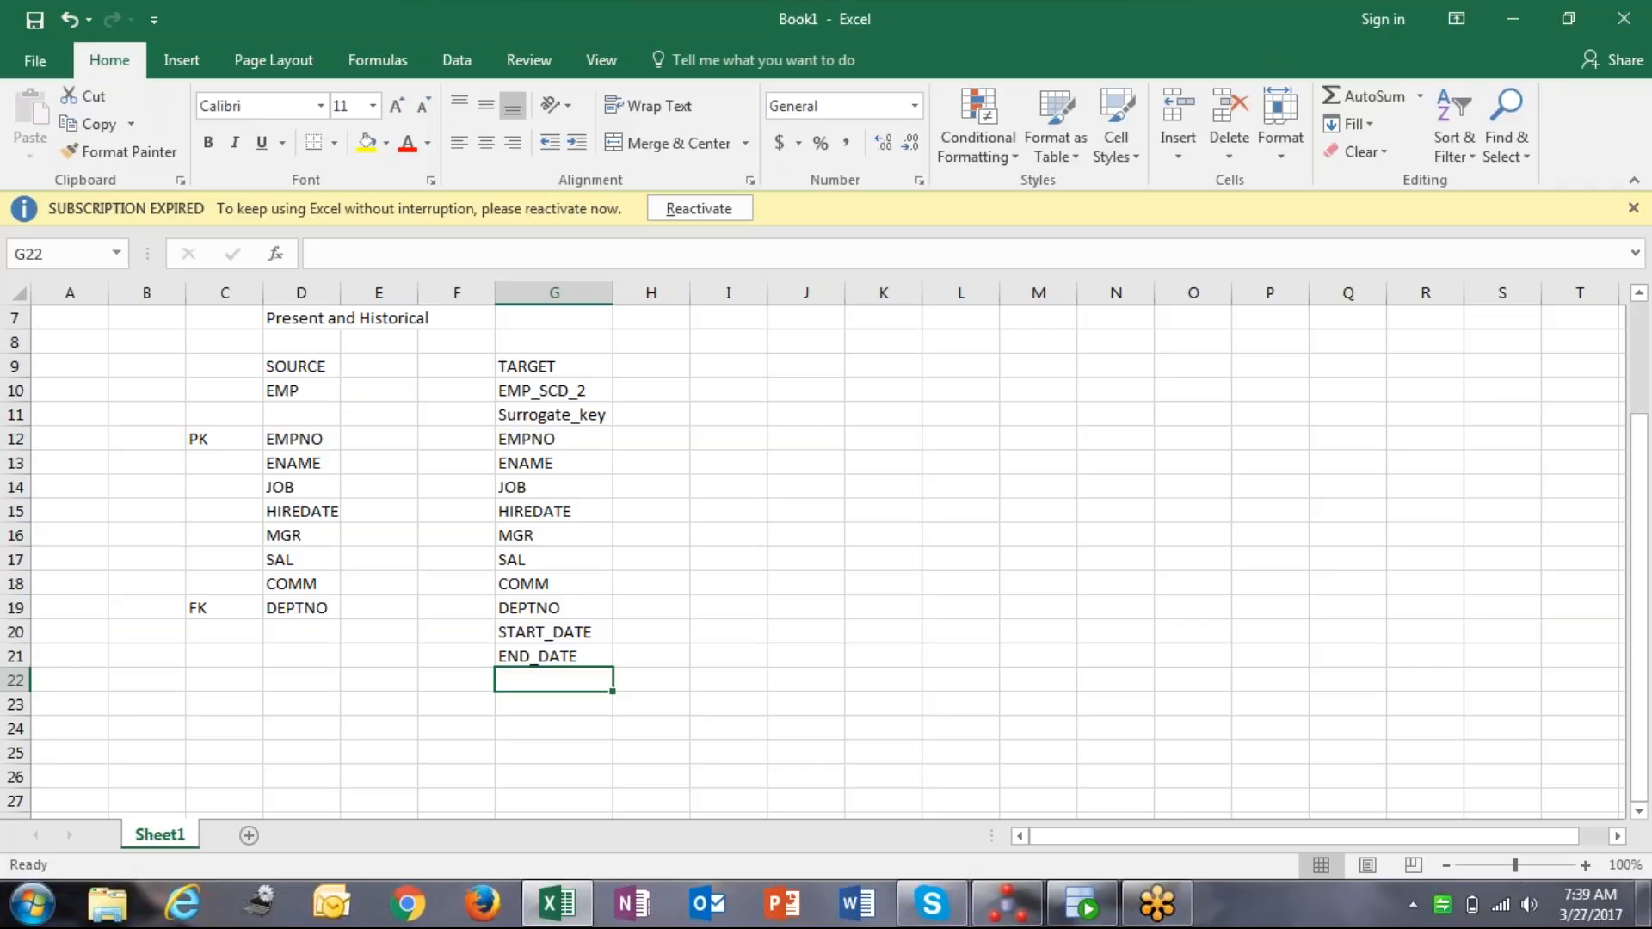
{"action": "type", "text": "FLAG"}
{"action": "key", "text": "Tab"}
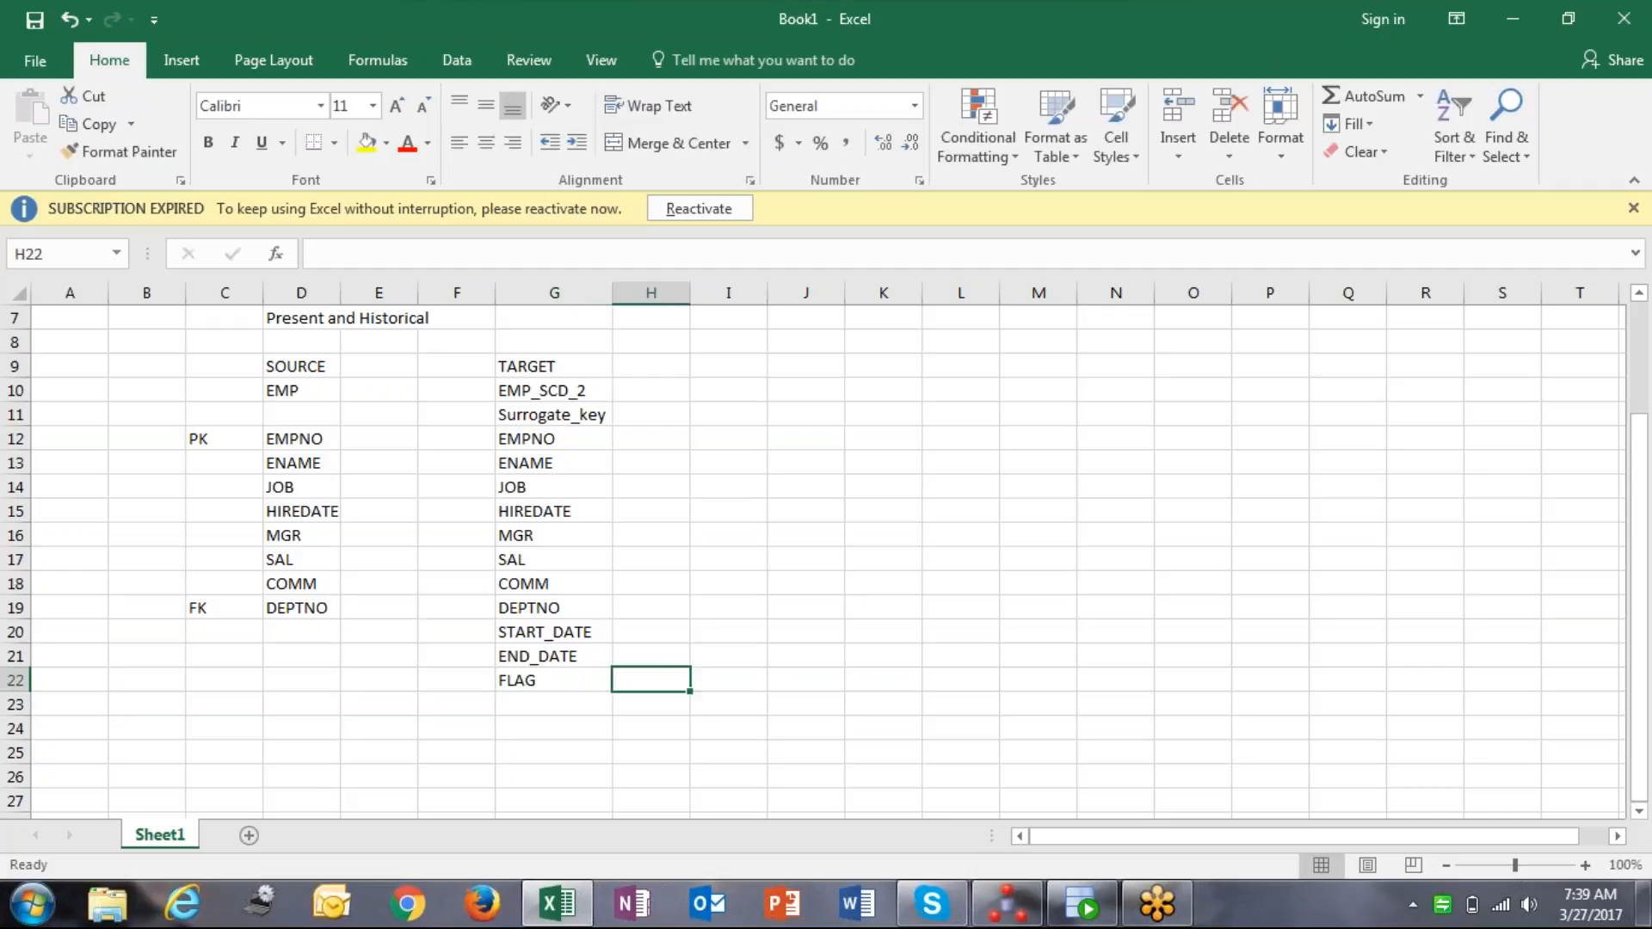
Compare the source and target column lists, examining the additional Surrogate_key, START_DATE, END_DATE and FLAG columns of EMP_SCD_2.
{"action": "left_click_drag", "start_coordinate": [295, 437], "coordinate": [306, 602]}
{"action": "left_click_drag", "start_coordinate": [531, 439], "coordinate": [559, 608]}
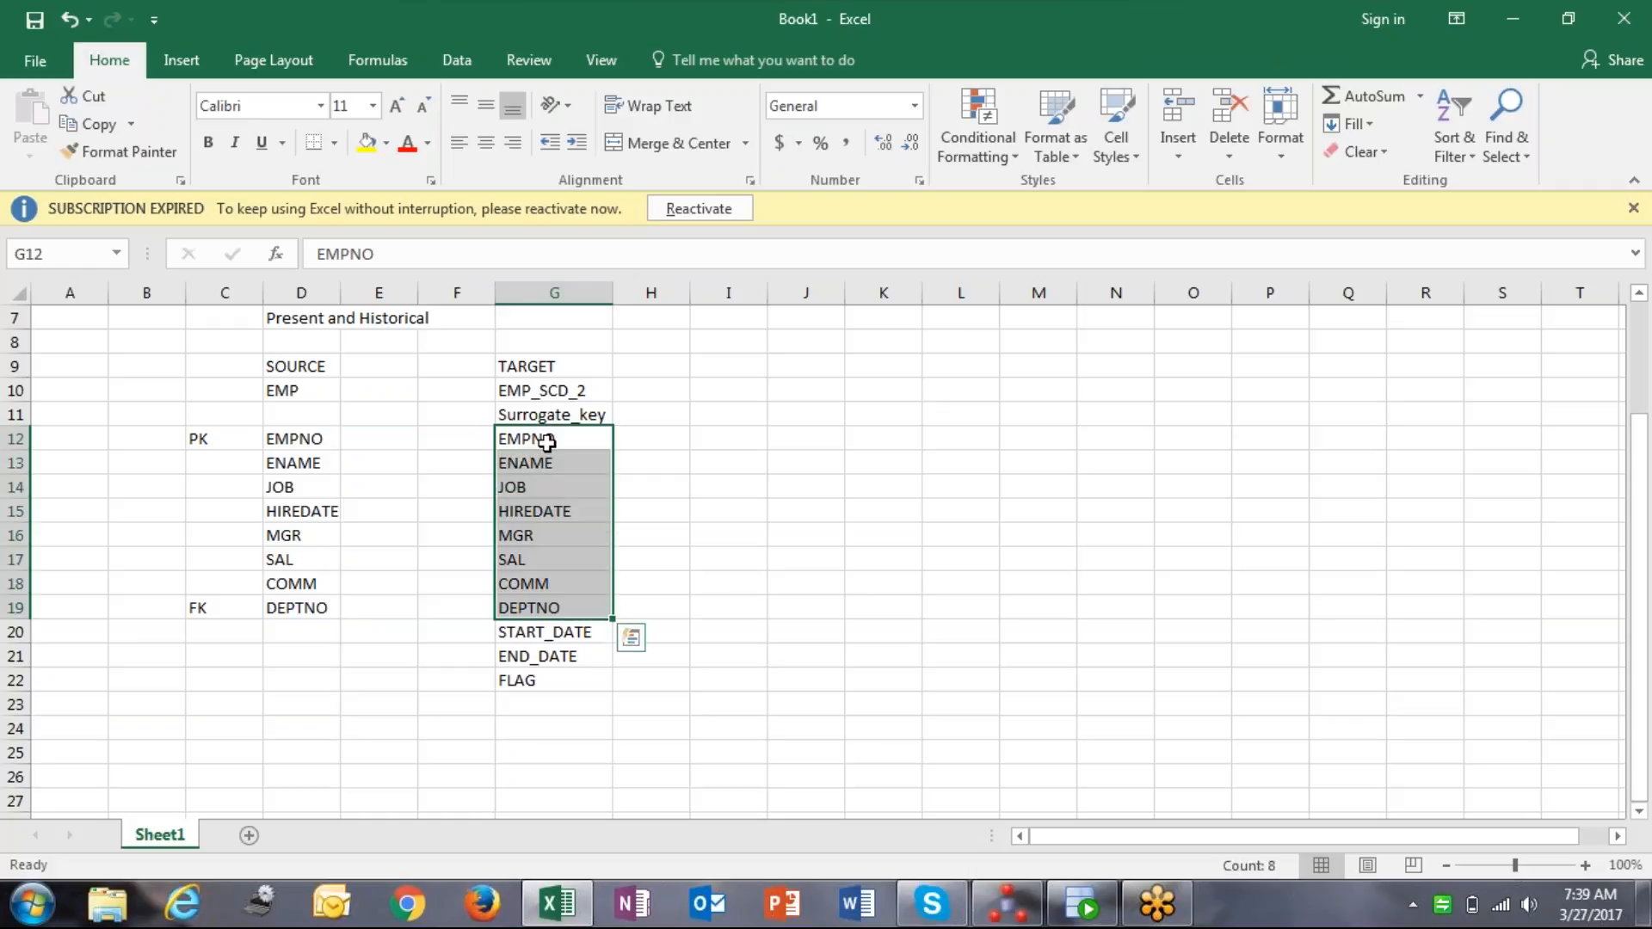
{"action": "key", "text": "Up"}
{"action": "left_click", "coordinate": [553, 652], "text": "ctrl"}
{"action": "left_click", "coordinate": [548, 681], "text": "ctrl"}
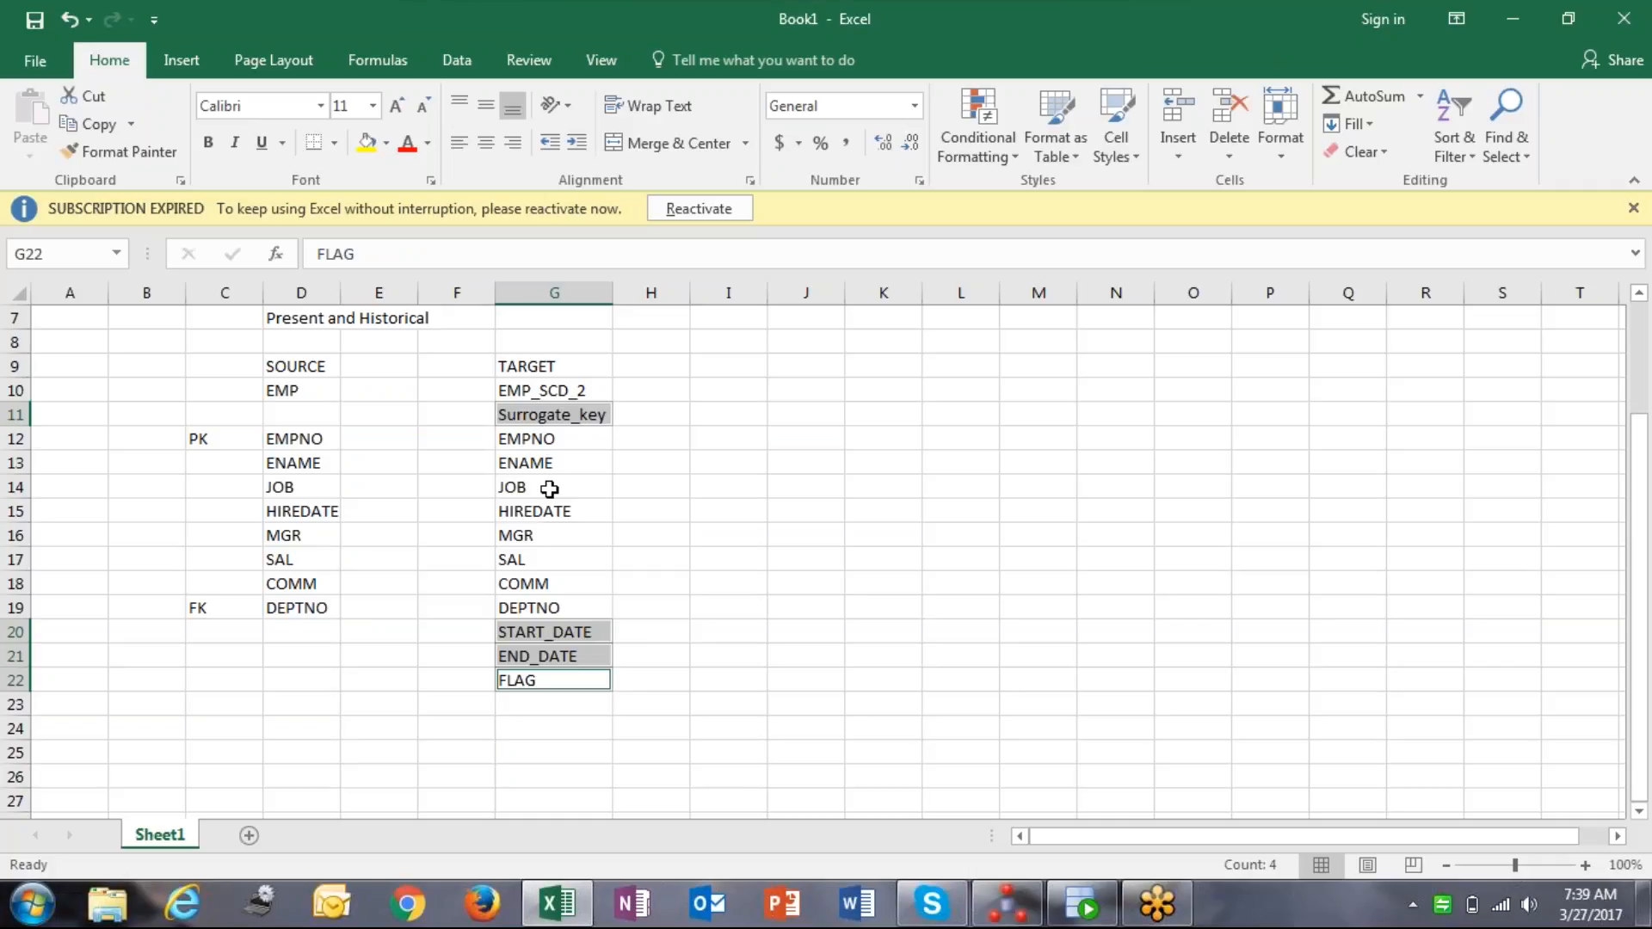
{"action": "left_click", "coordinate": [568, 417]}
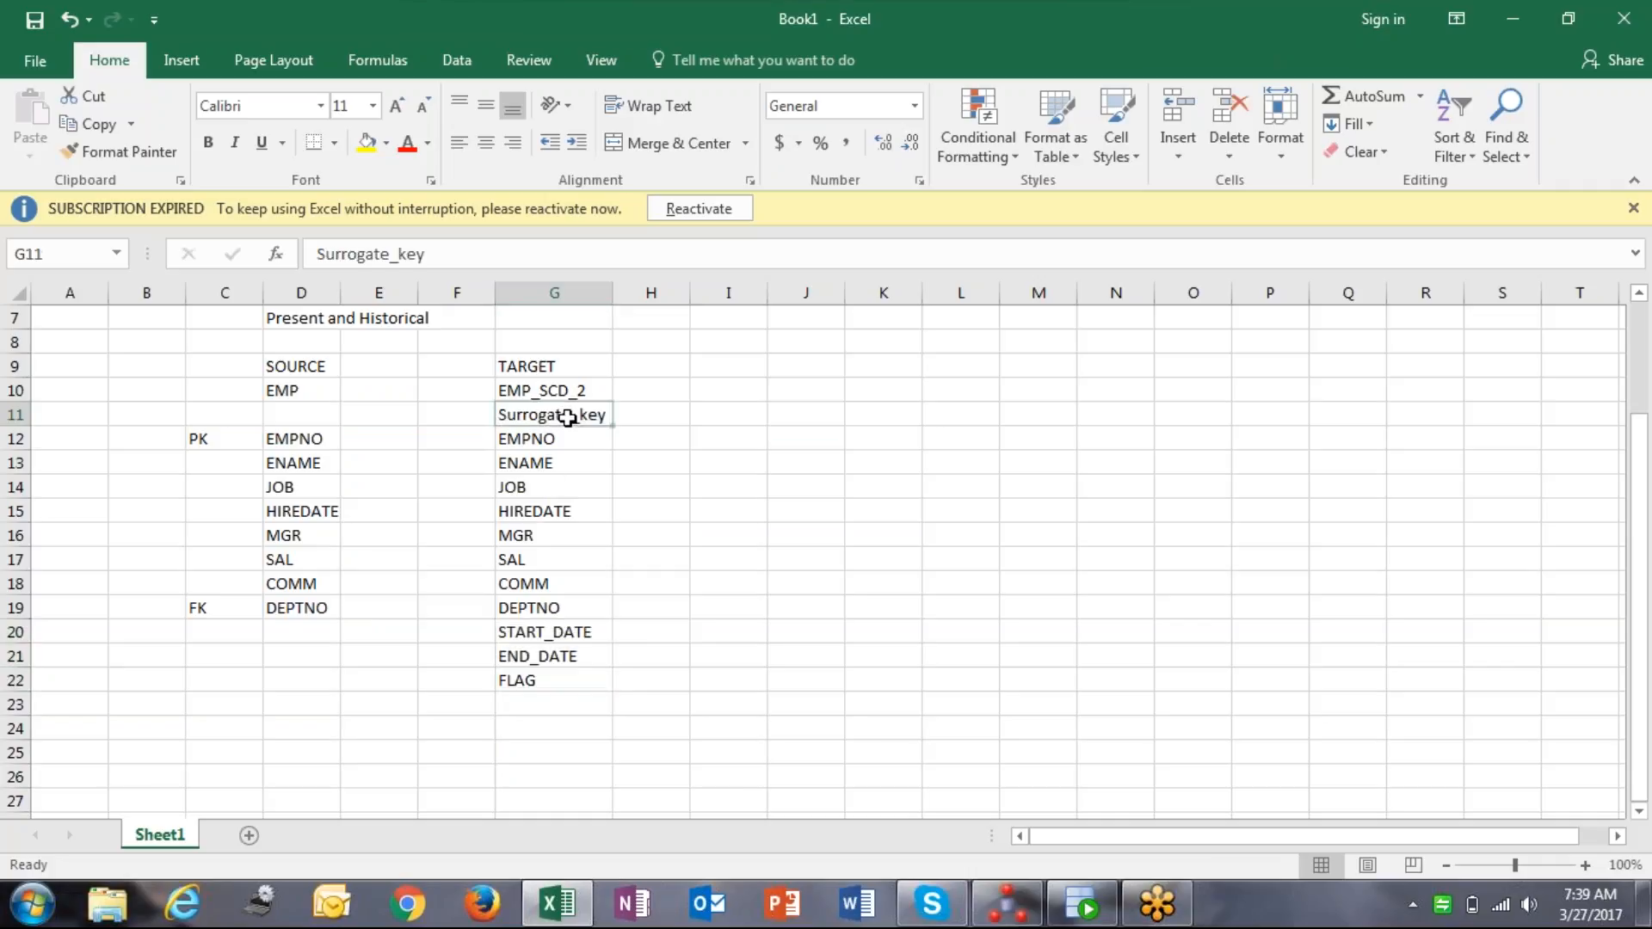
{"action": "left_click", "coordinate": [579, 634]}
{"action": "left_click", "coordinate": [585, 656]}
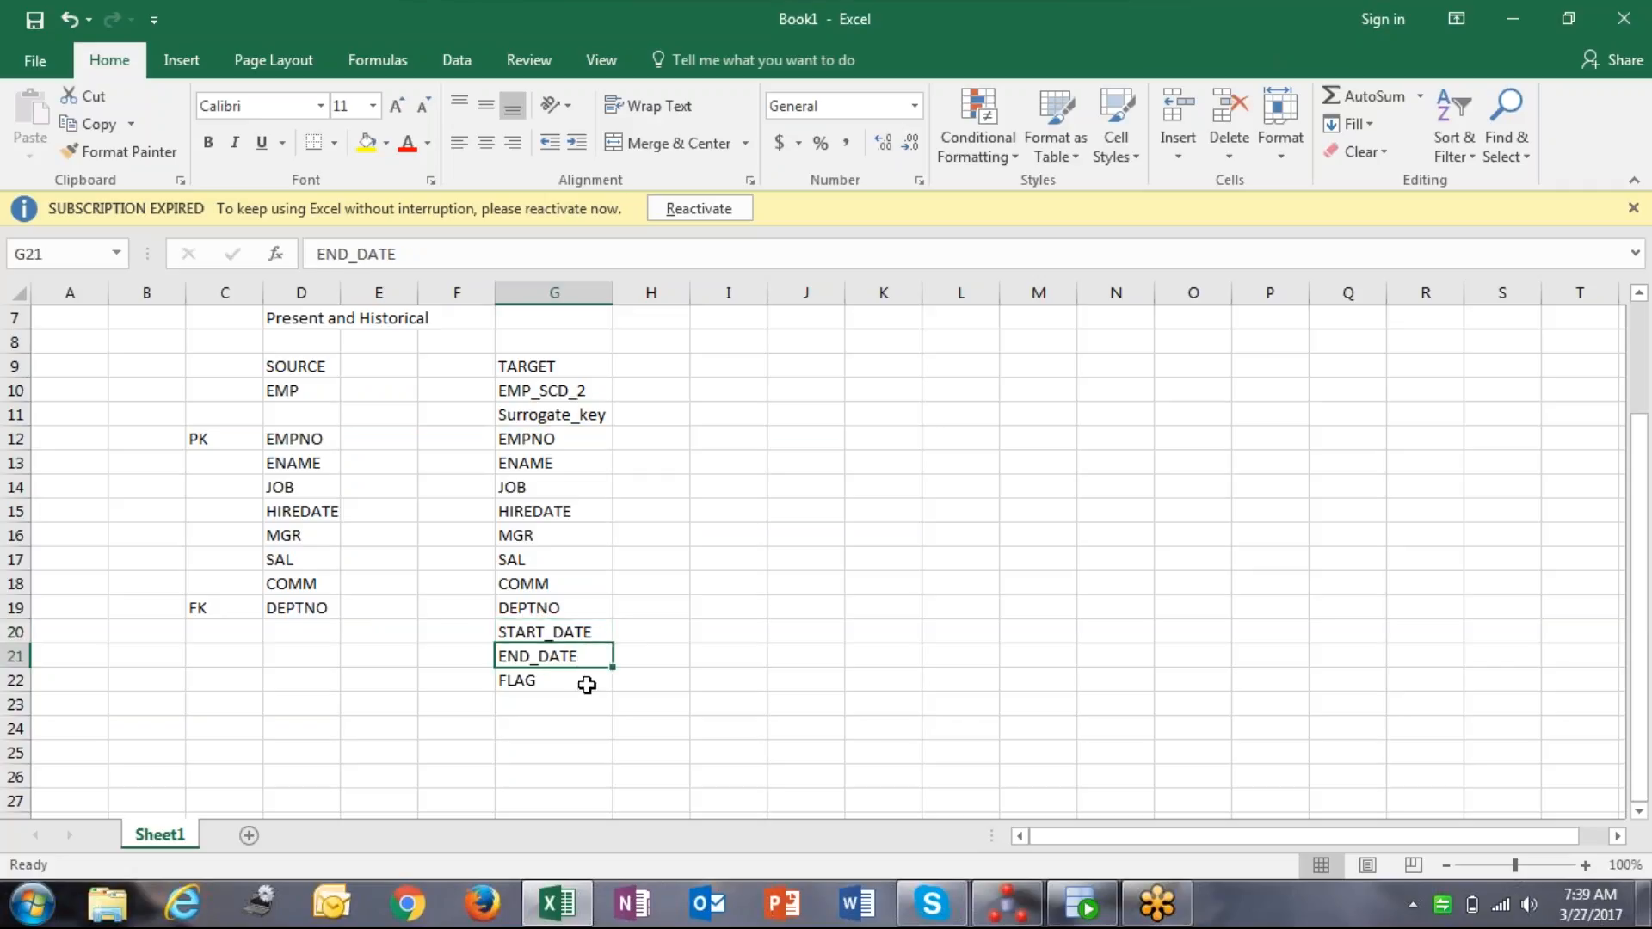
{"action": "left_click", "coordinate": [587, 684]}
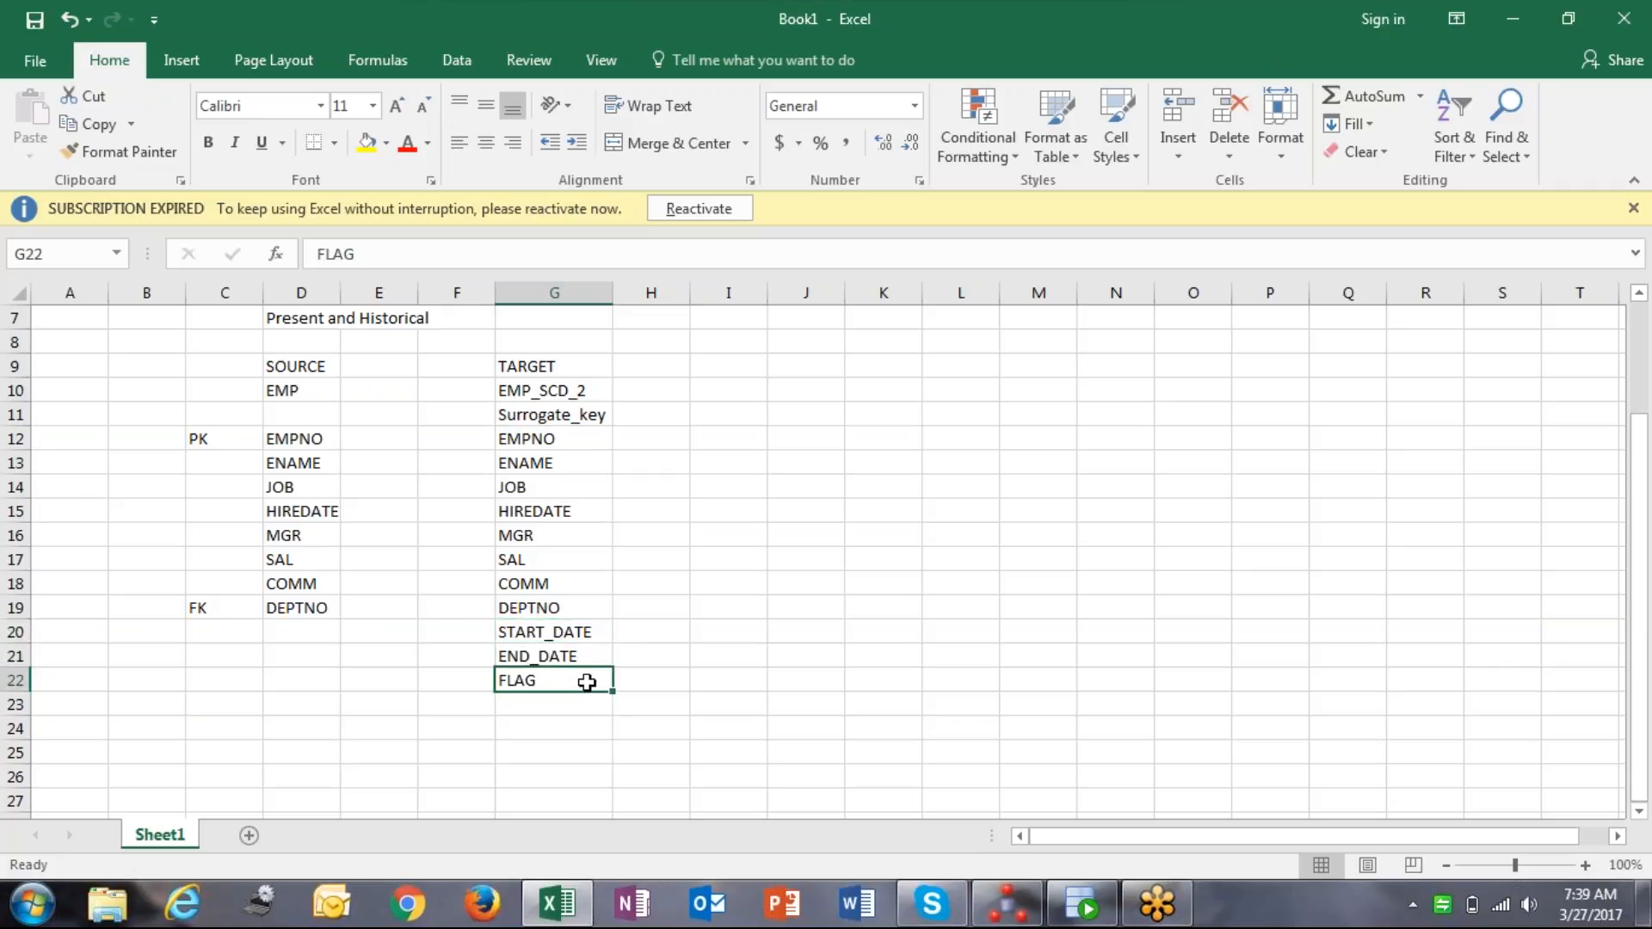
{"action": "left_click", "coordinate": [588, 388]}
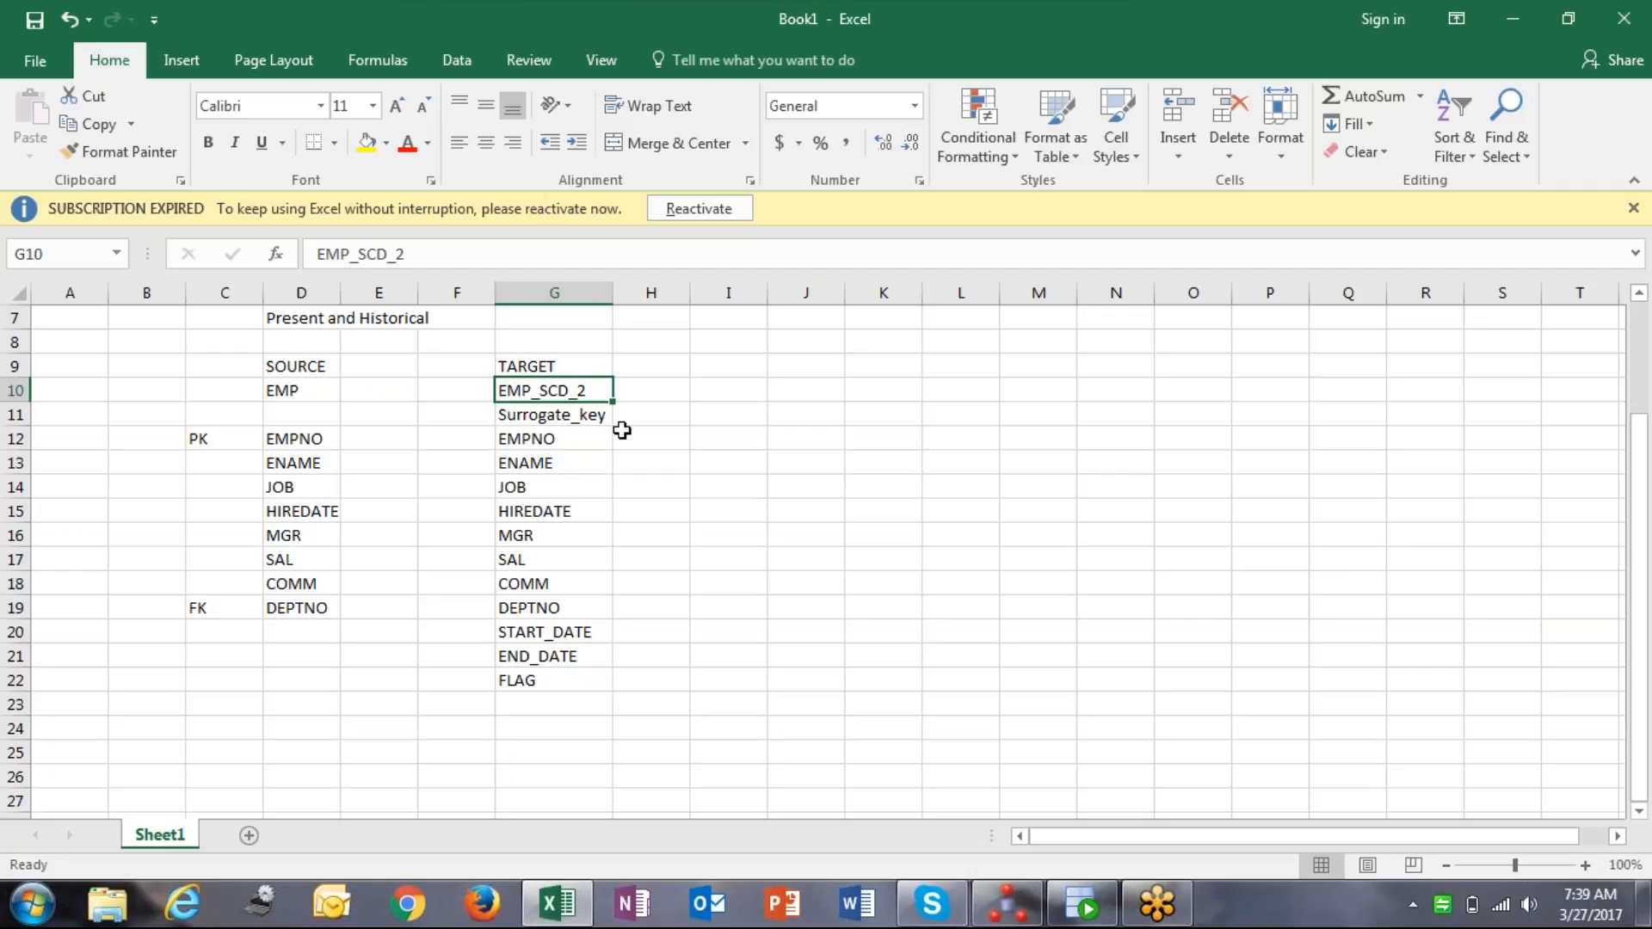
{"action": "left_click", "coordinate": [594, 415]}
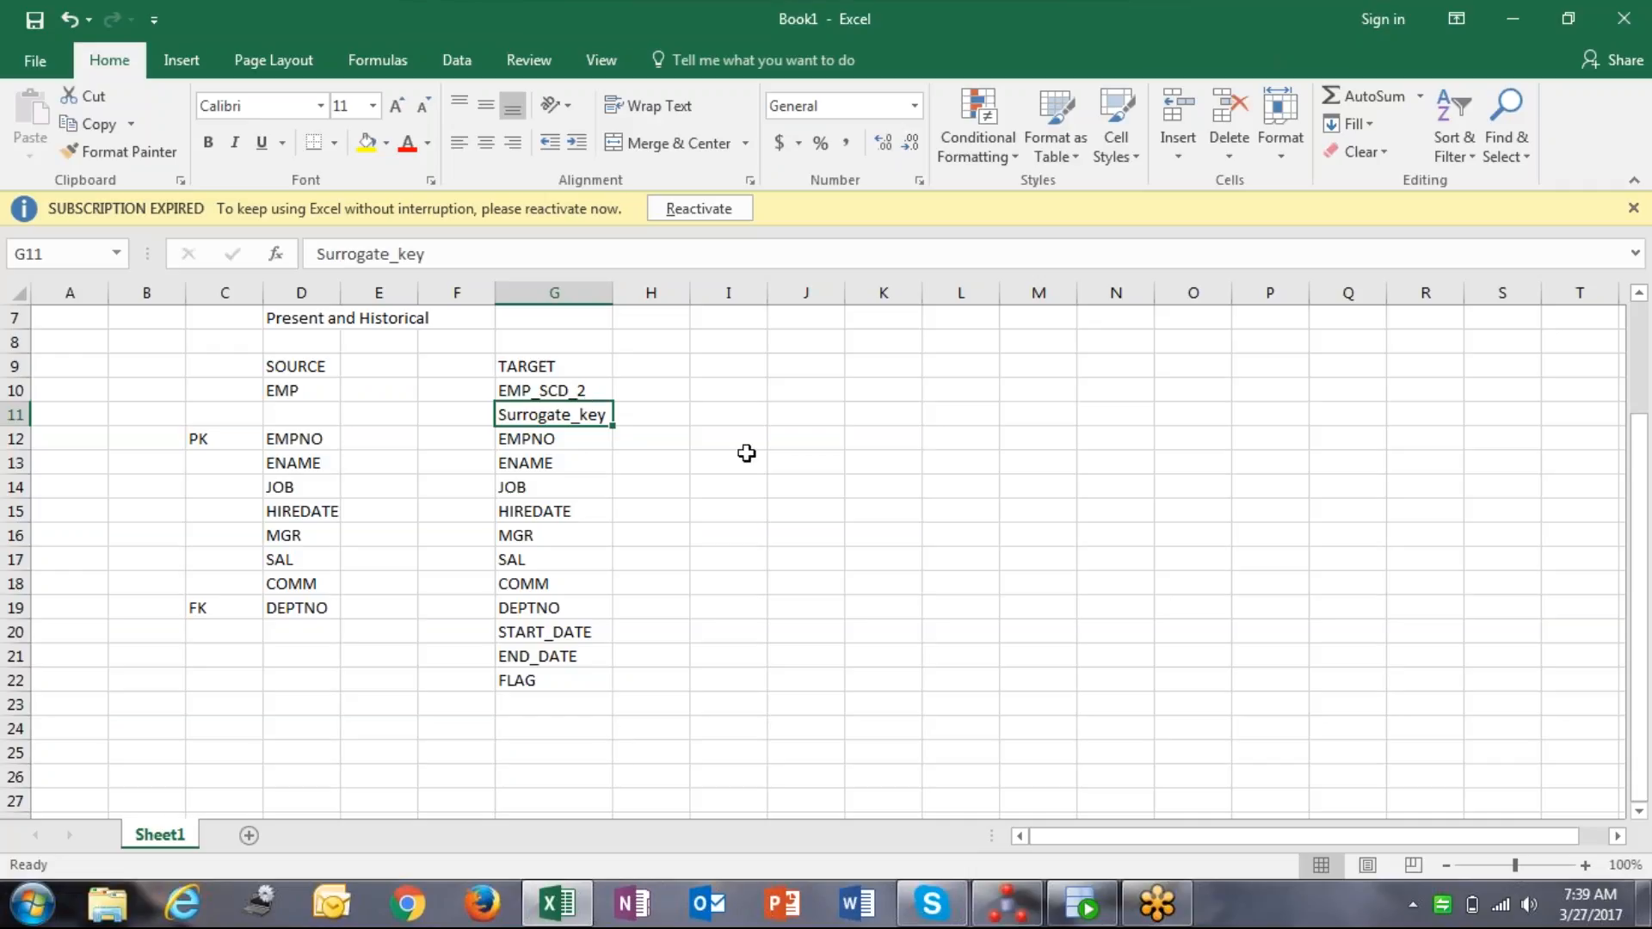
Switch to Oracle SQL Developer, collapse ODI_TARGET and open the EMP table of the SCOTT connection.
{"action": "left_click", "coordinate": [1082, 914]}
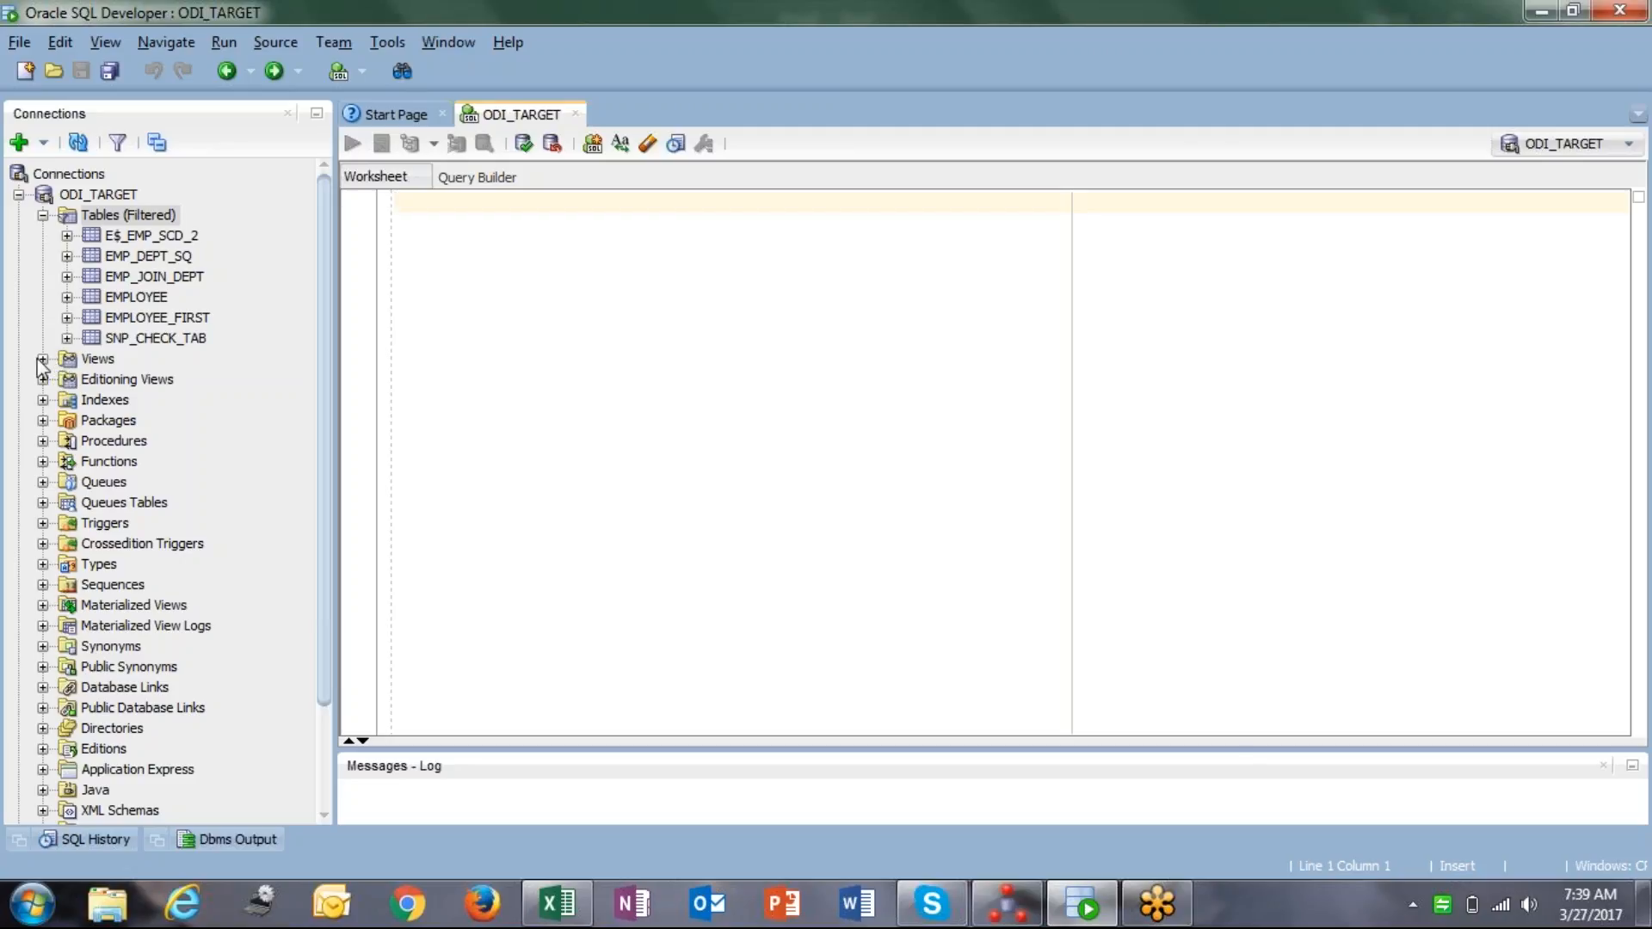
{"action": "left_click", "coordinate": [42, 215]}
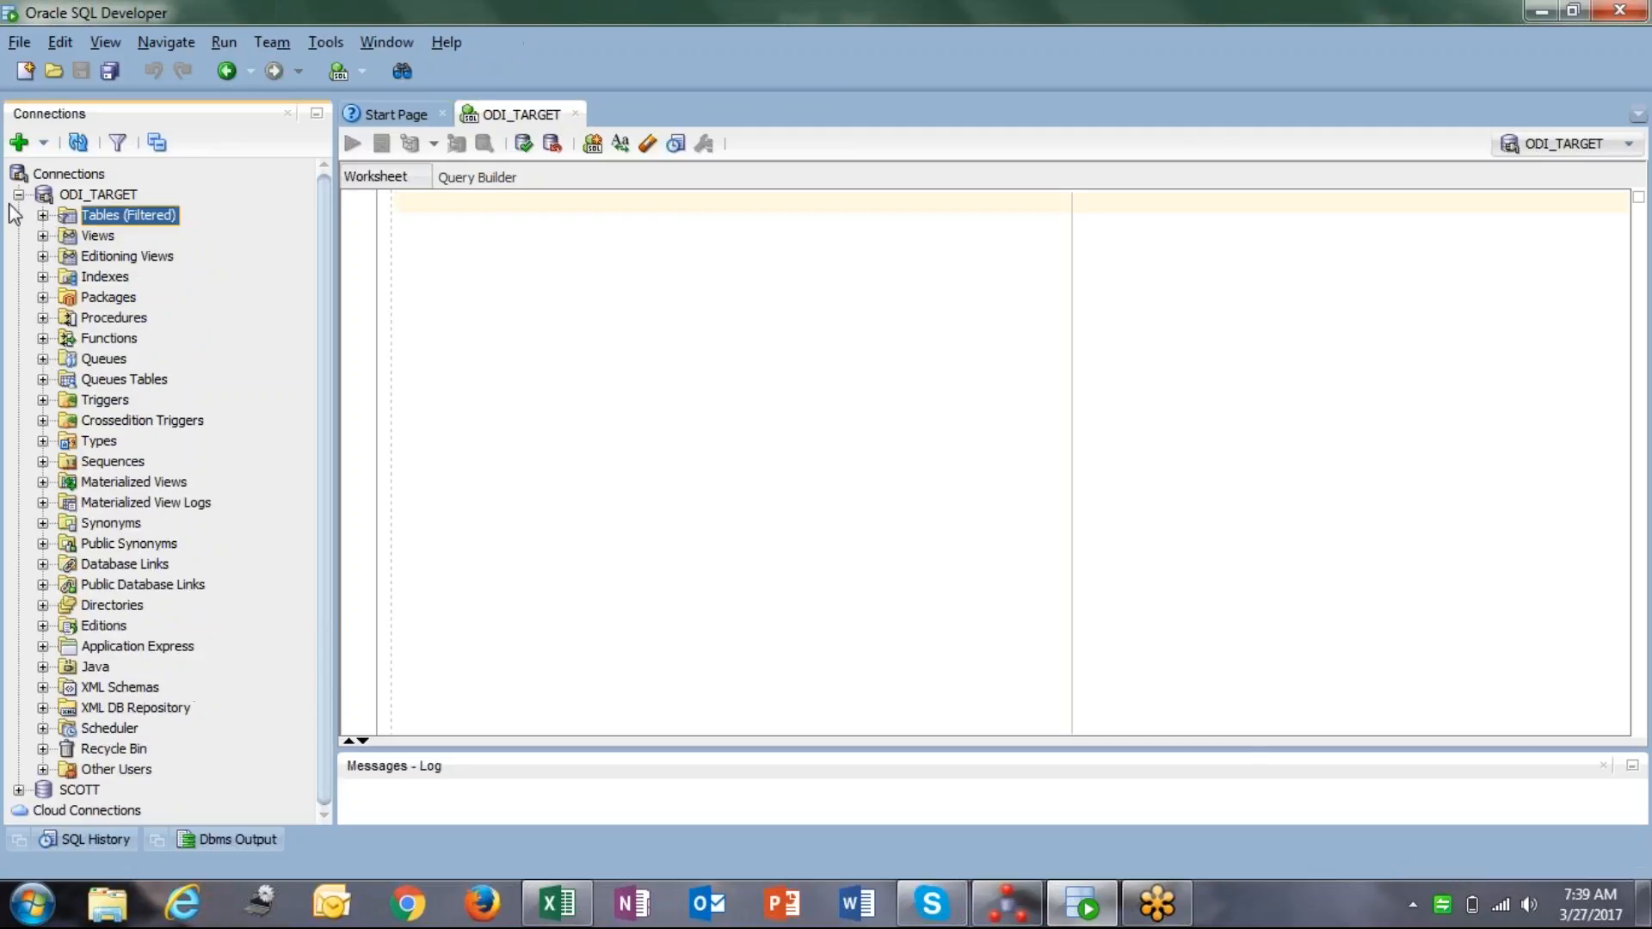
{"action": "left_click", "coordinate": [18, 194]}
{"action": "left_click", "coordinate": [18, 215]}
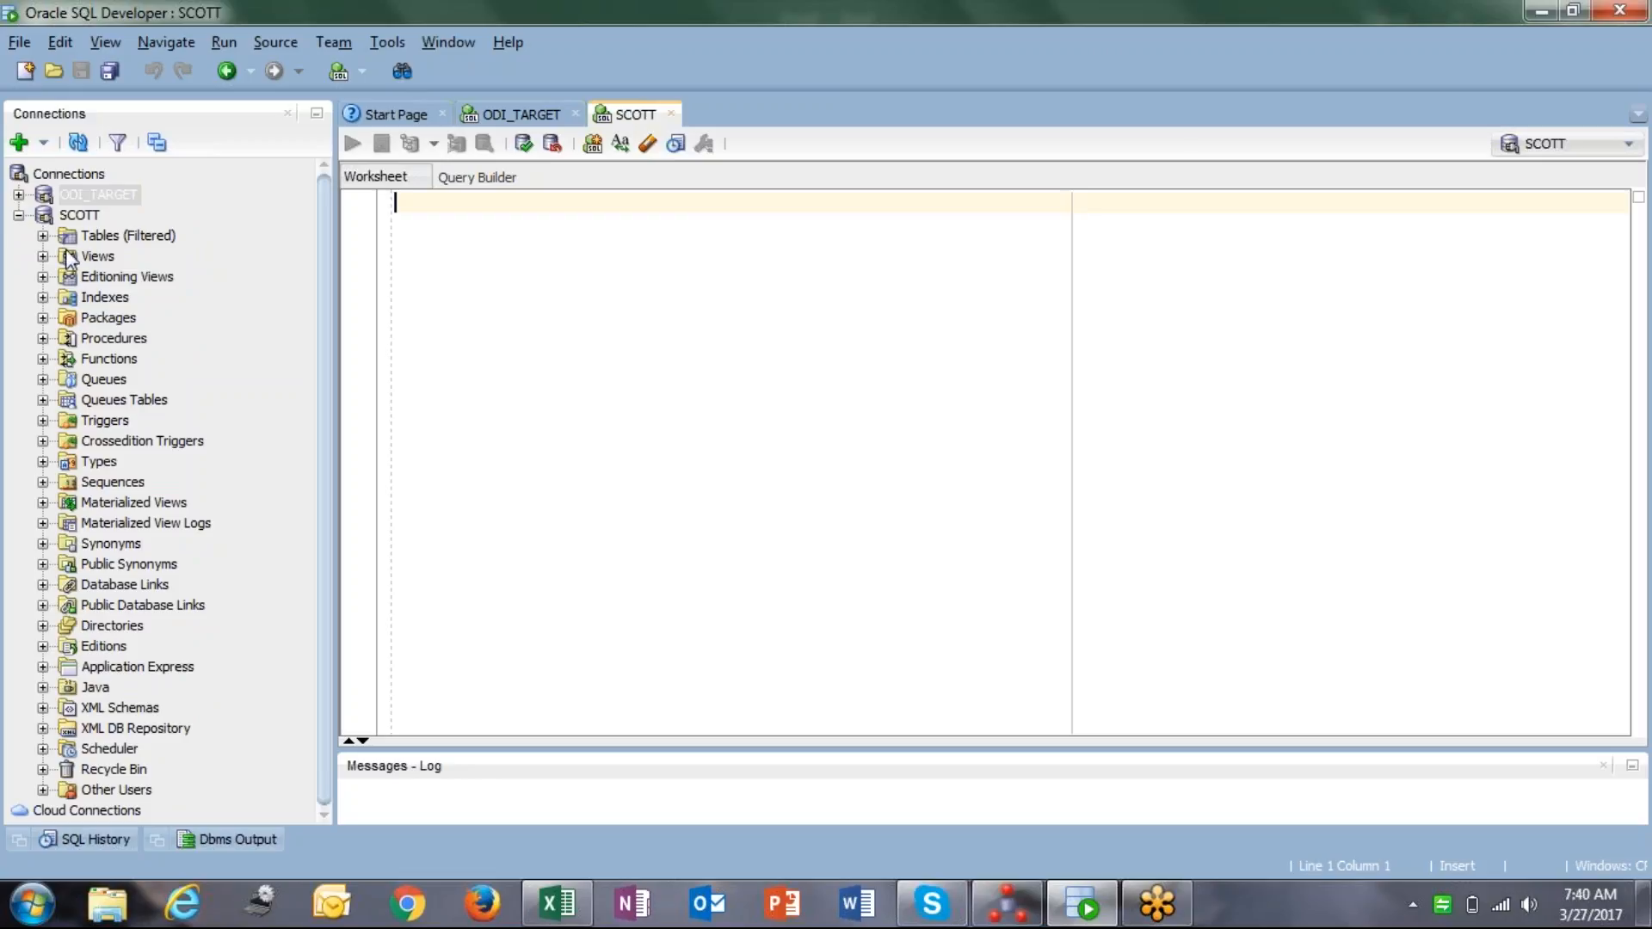
{"action": "left_click", "coordinate": [43, 236]}
{"action": "left_click", "coordinate": [118, 296]}
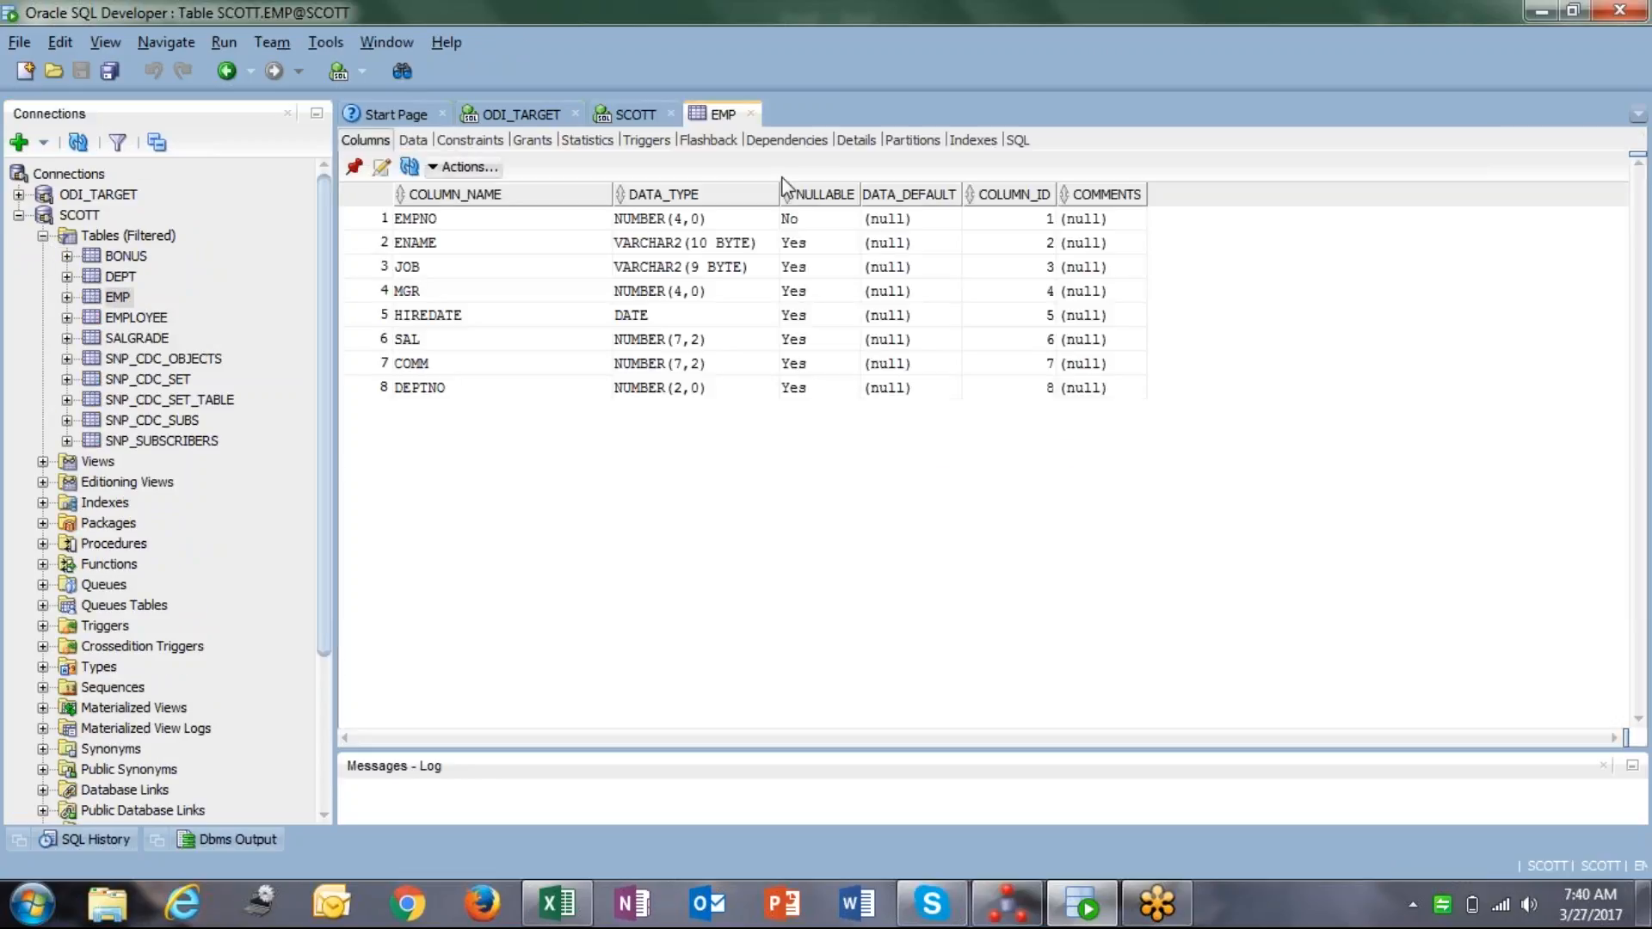
Copy the complete DDL of the SCOTT EMP table into the ODI_TARGET worksheet.
{"action": "left_click", "coordinate": [1018, 140]}
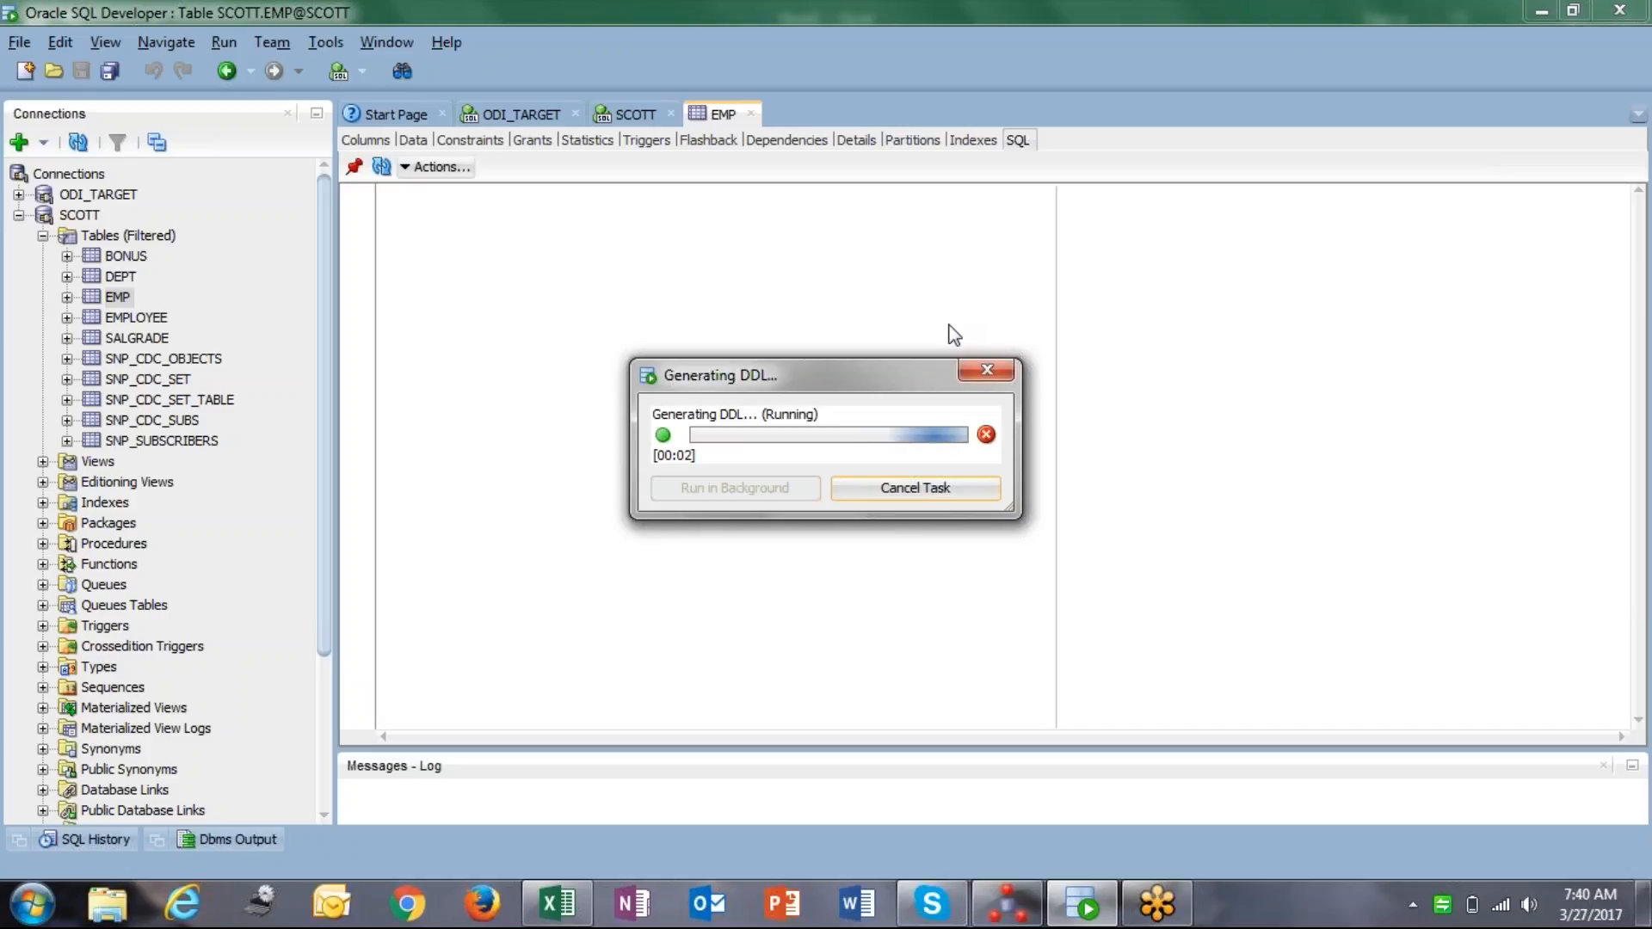
{"action": "key", "text": "ctrl+a"}
{"action": "key", "text": "ctrl+c"}
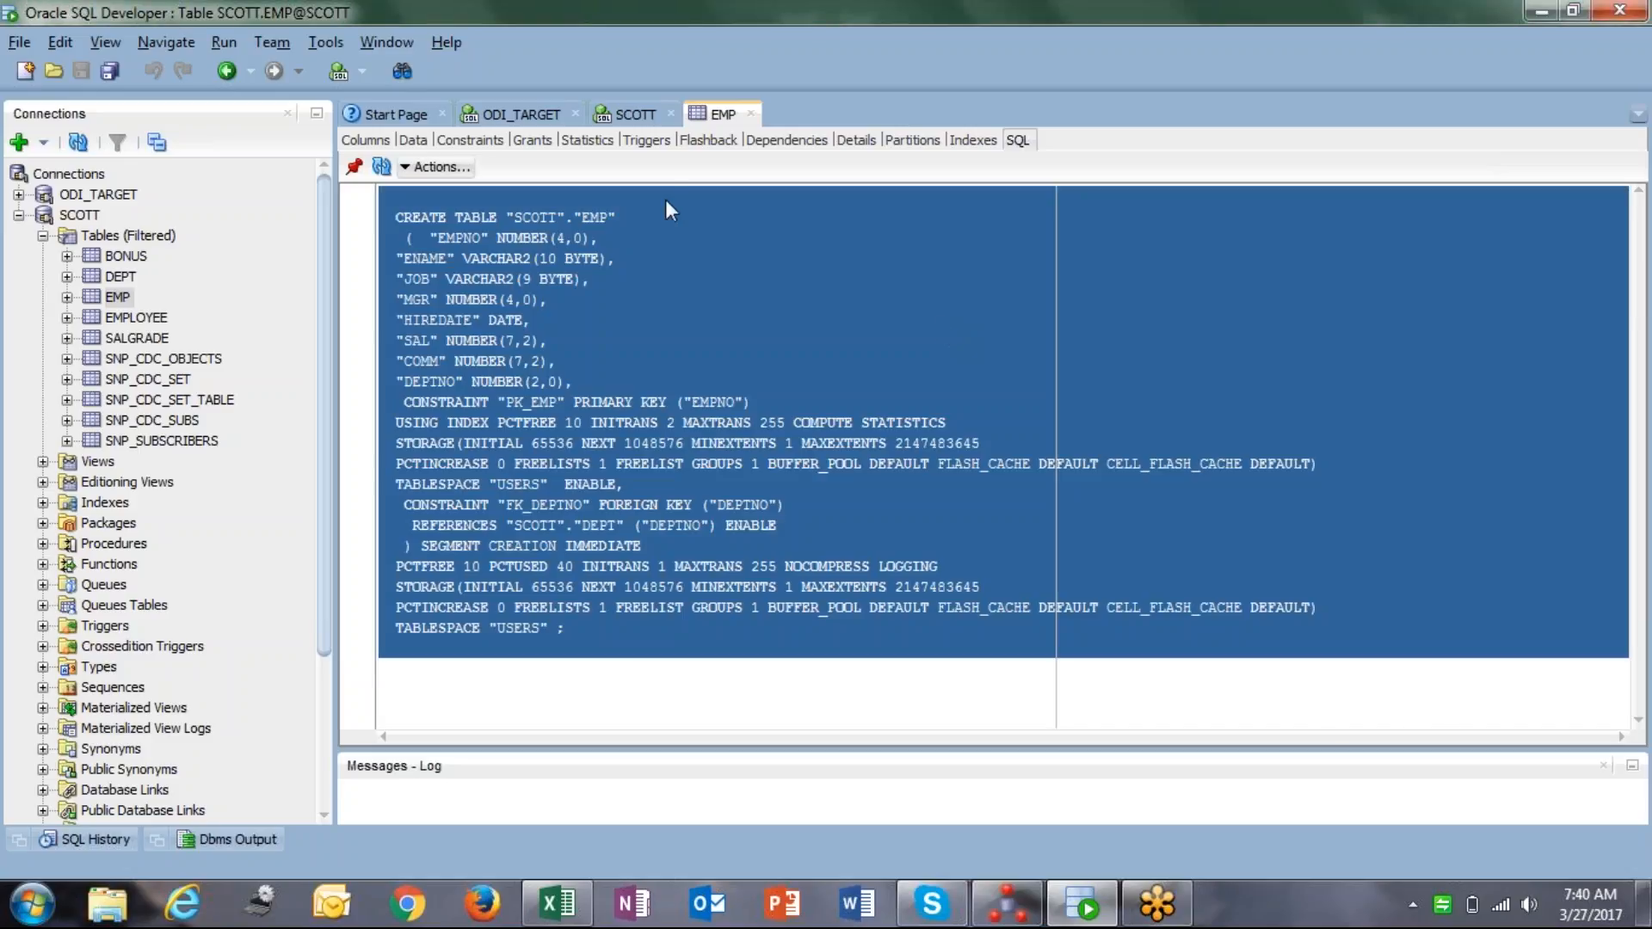
{"action": "left_click", "coordinate": [635, 113]}
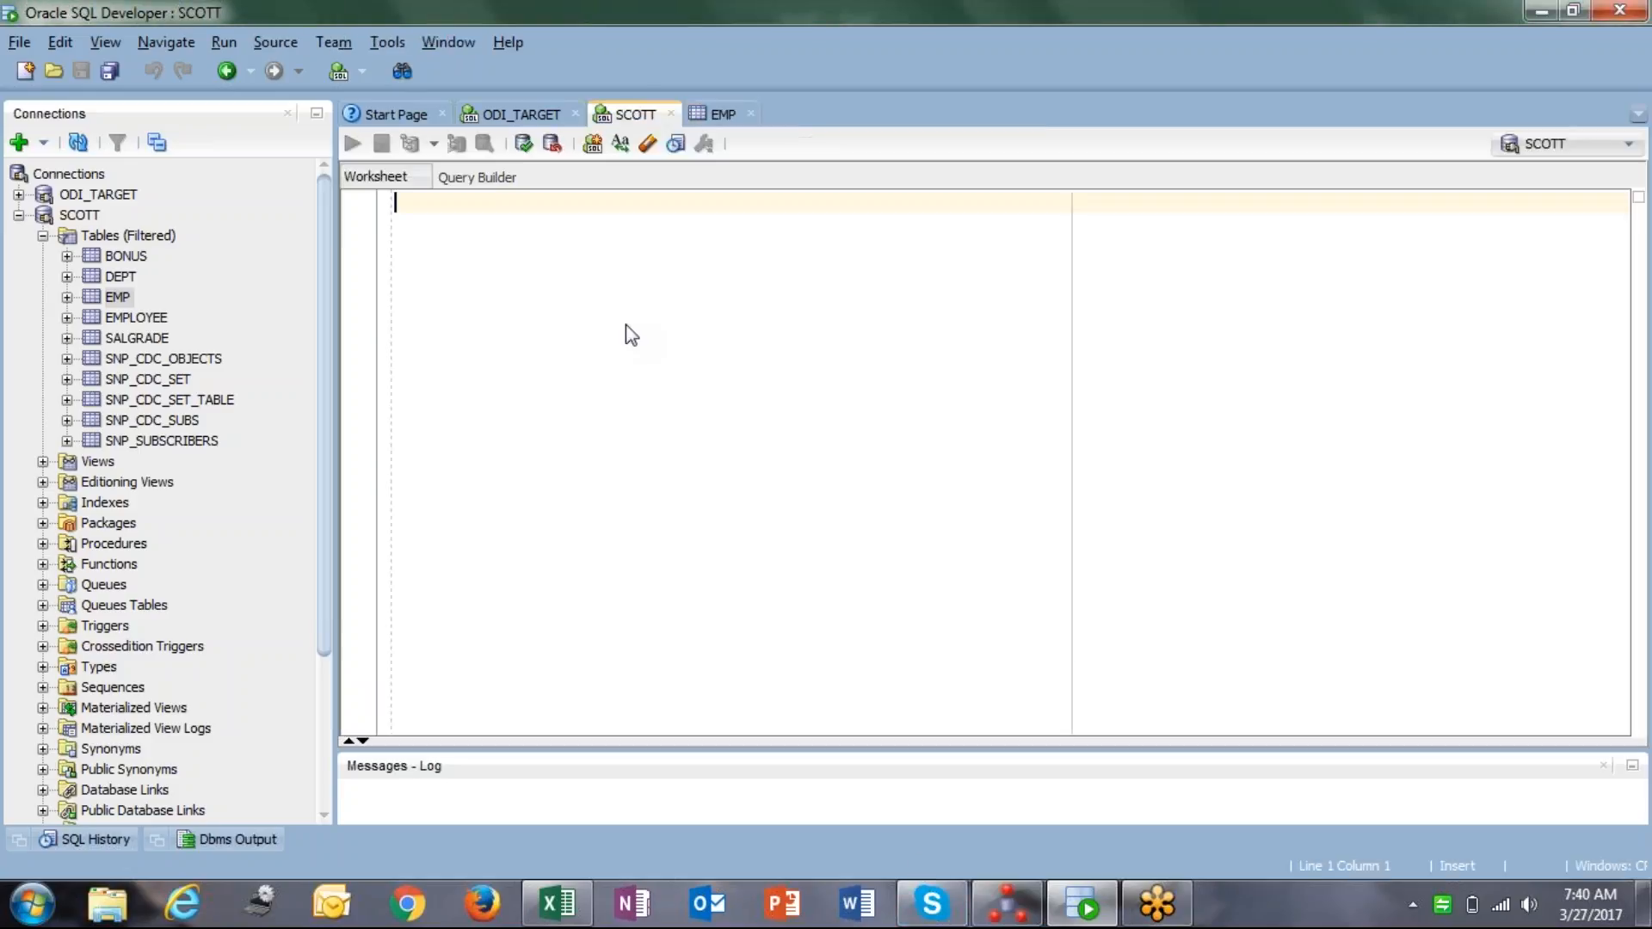
{"action": "left_click", "coordinate": [520, 114]}
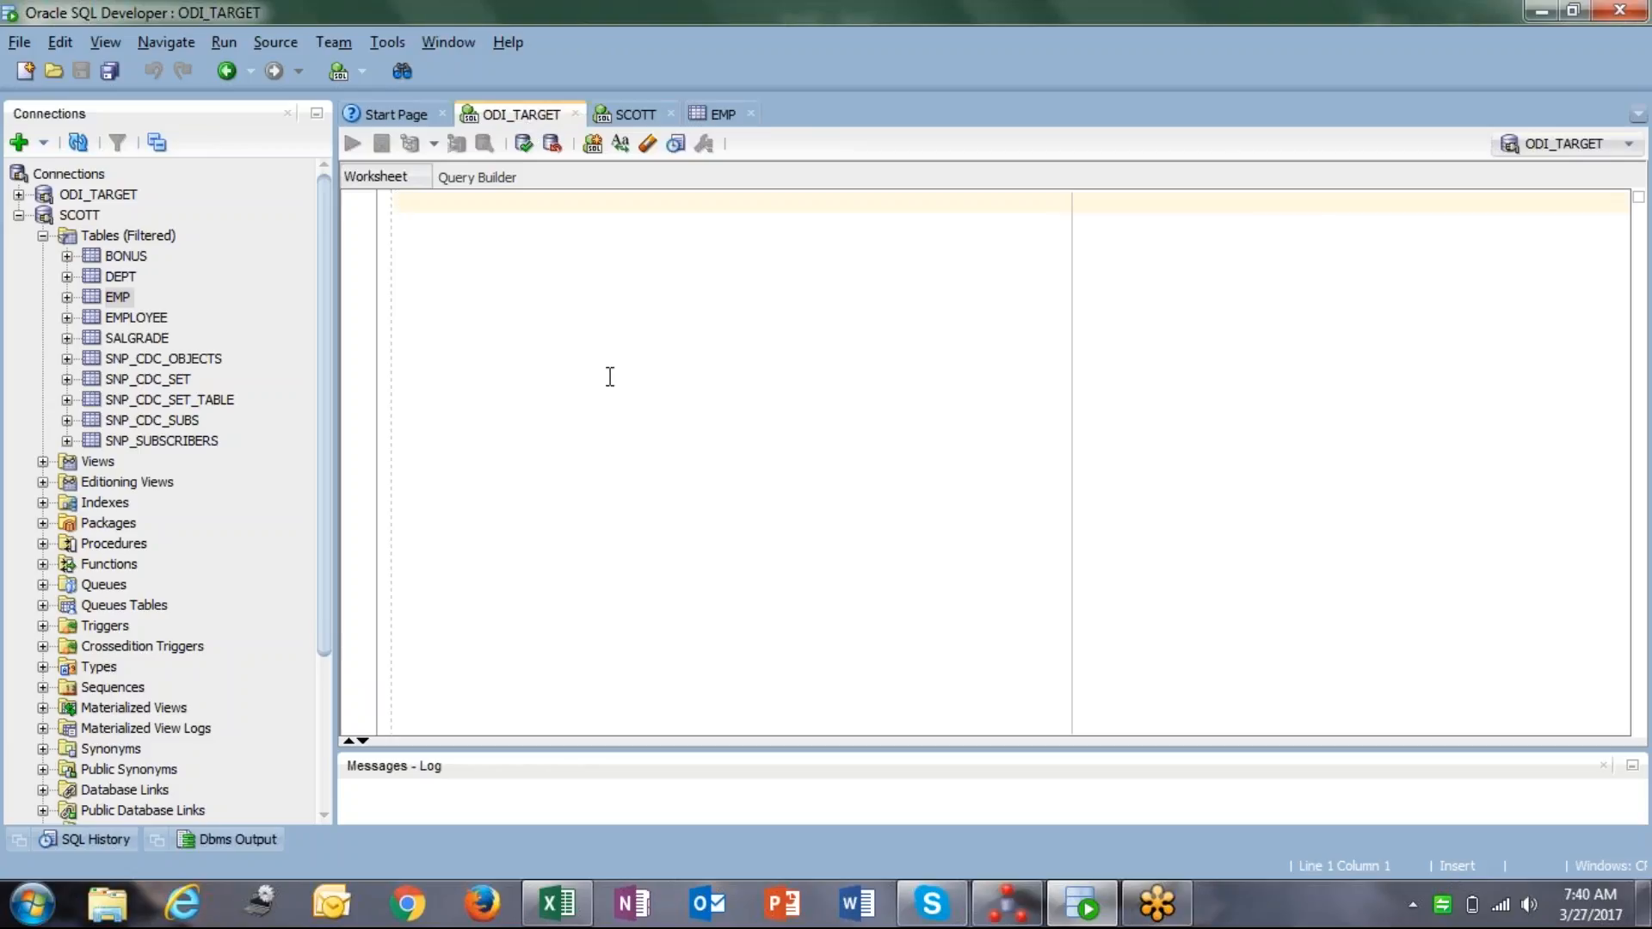
{"action": "key", "text": "ctrl+v"}
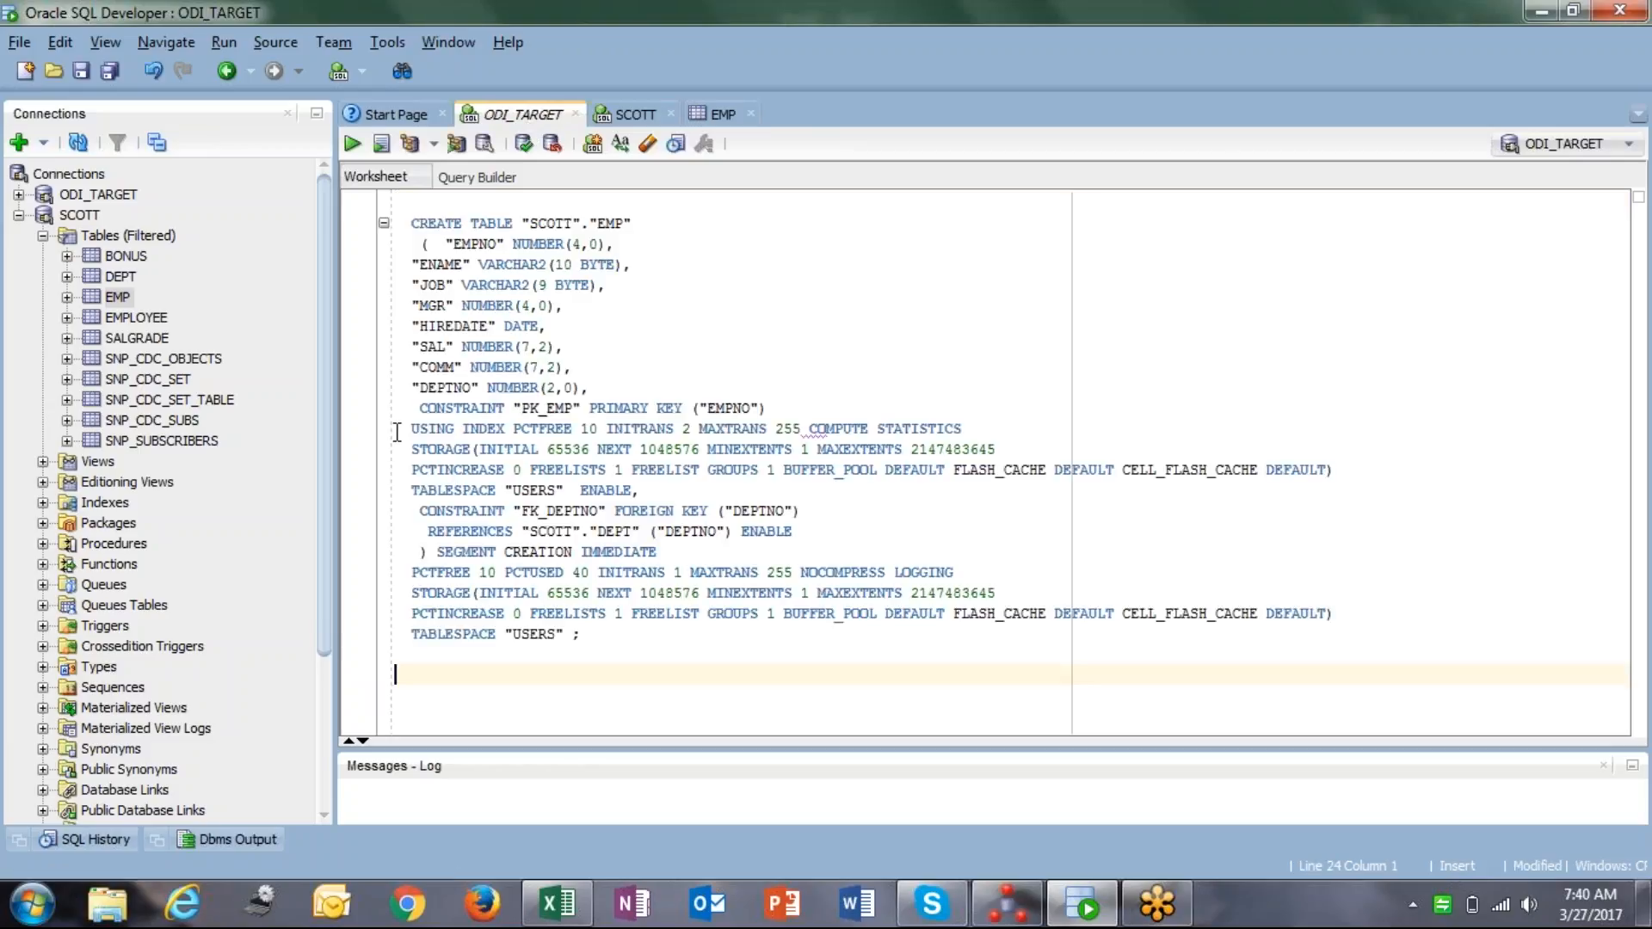
Remove the index, storage, foreign key and tablespace clauses and the SCOTT schema prefix from the CREATE TABLE statement.
{"action": "left_click_drag", "start_coordinate": [403, 429], "coordinate": [568, 635]}
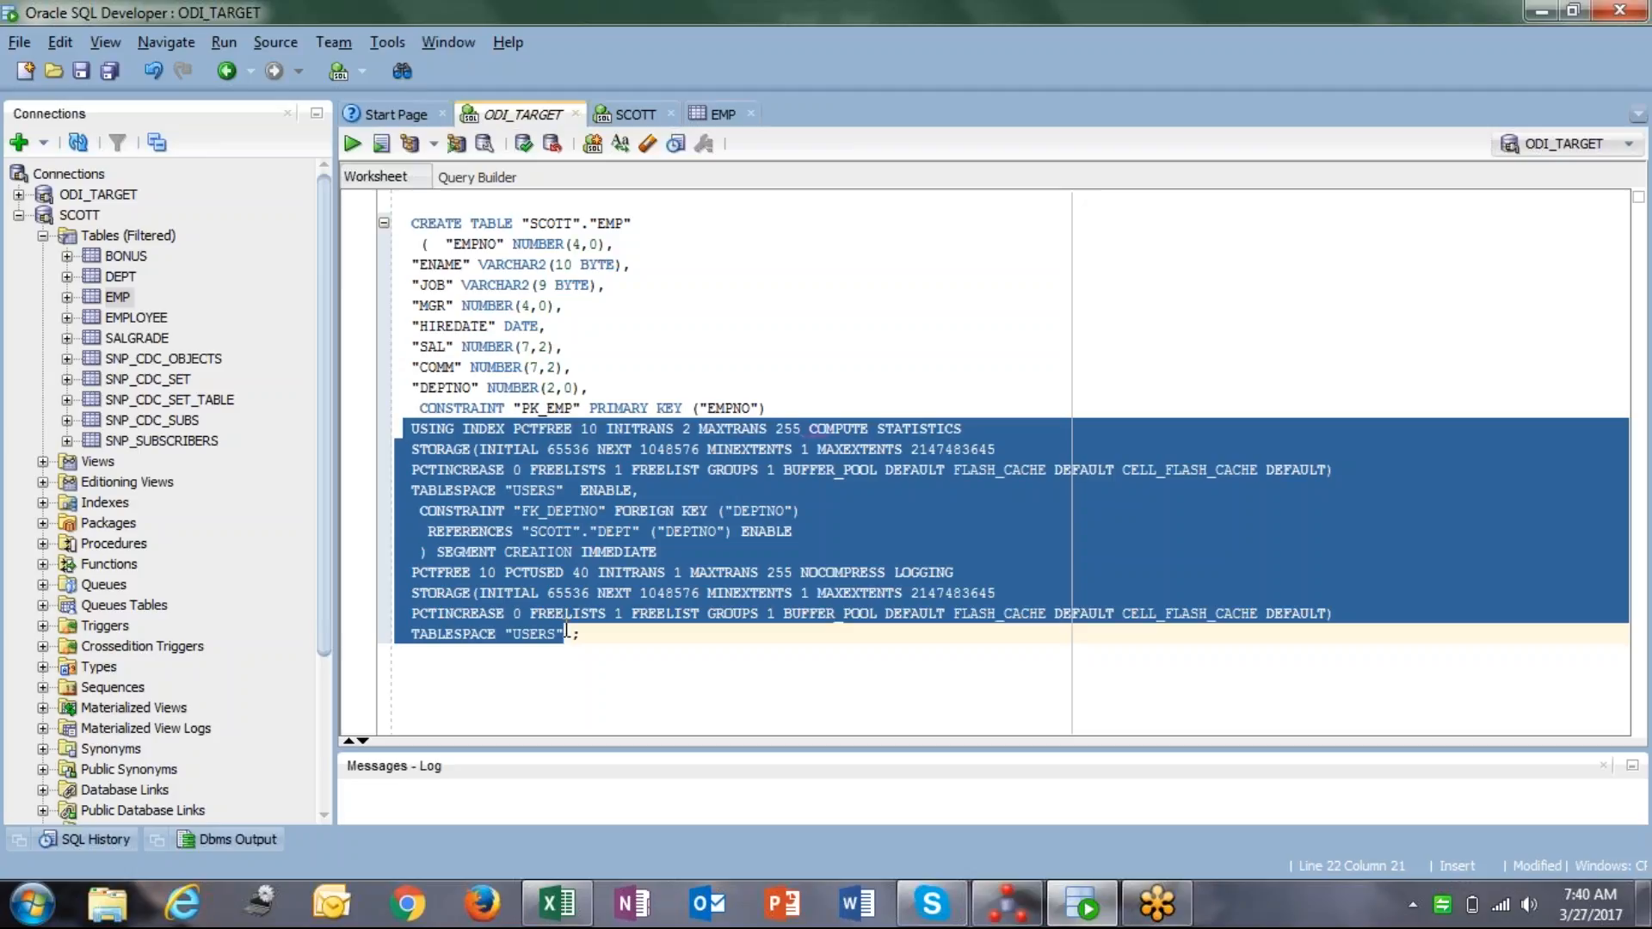
{"action": "key", "text": "Delete"}
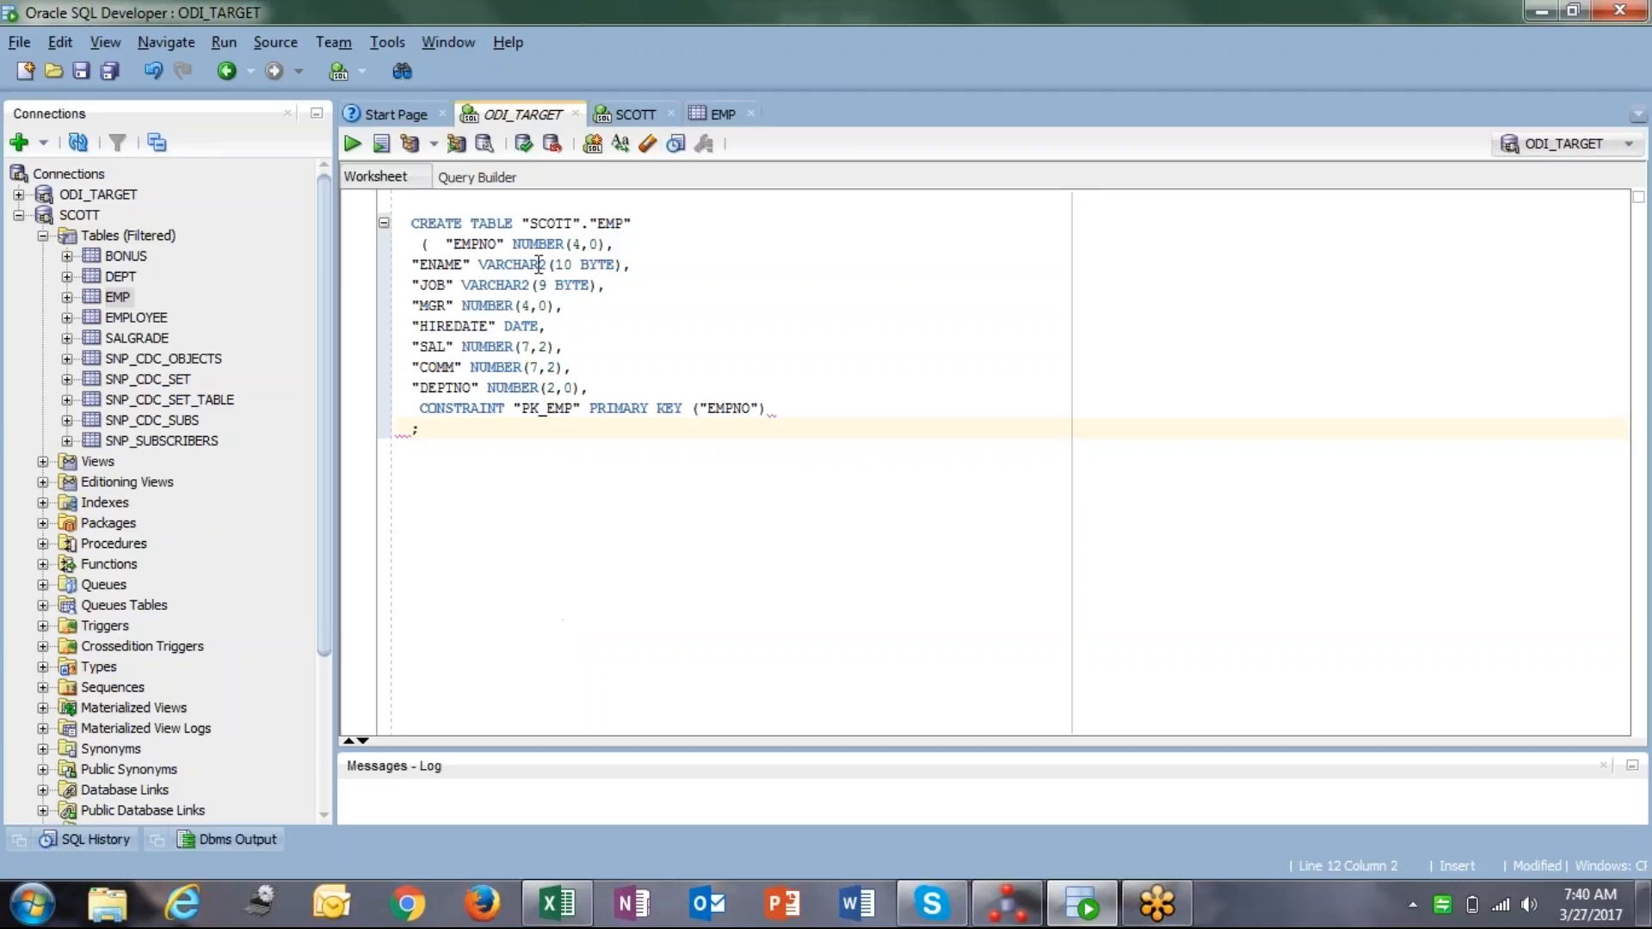
{"action": "double_click", "coordinate": [542, 222]}
{"action": "key", "text": "Delete"}
{"action": "key", "text": "Delete"}
{"action": "key", "text": "Delete"}
{"action": "key", "text": "BackSpace"}
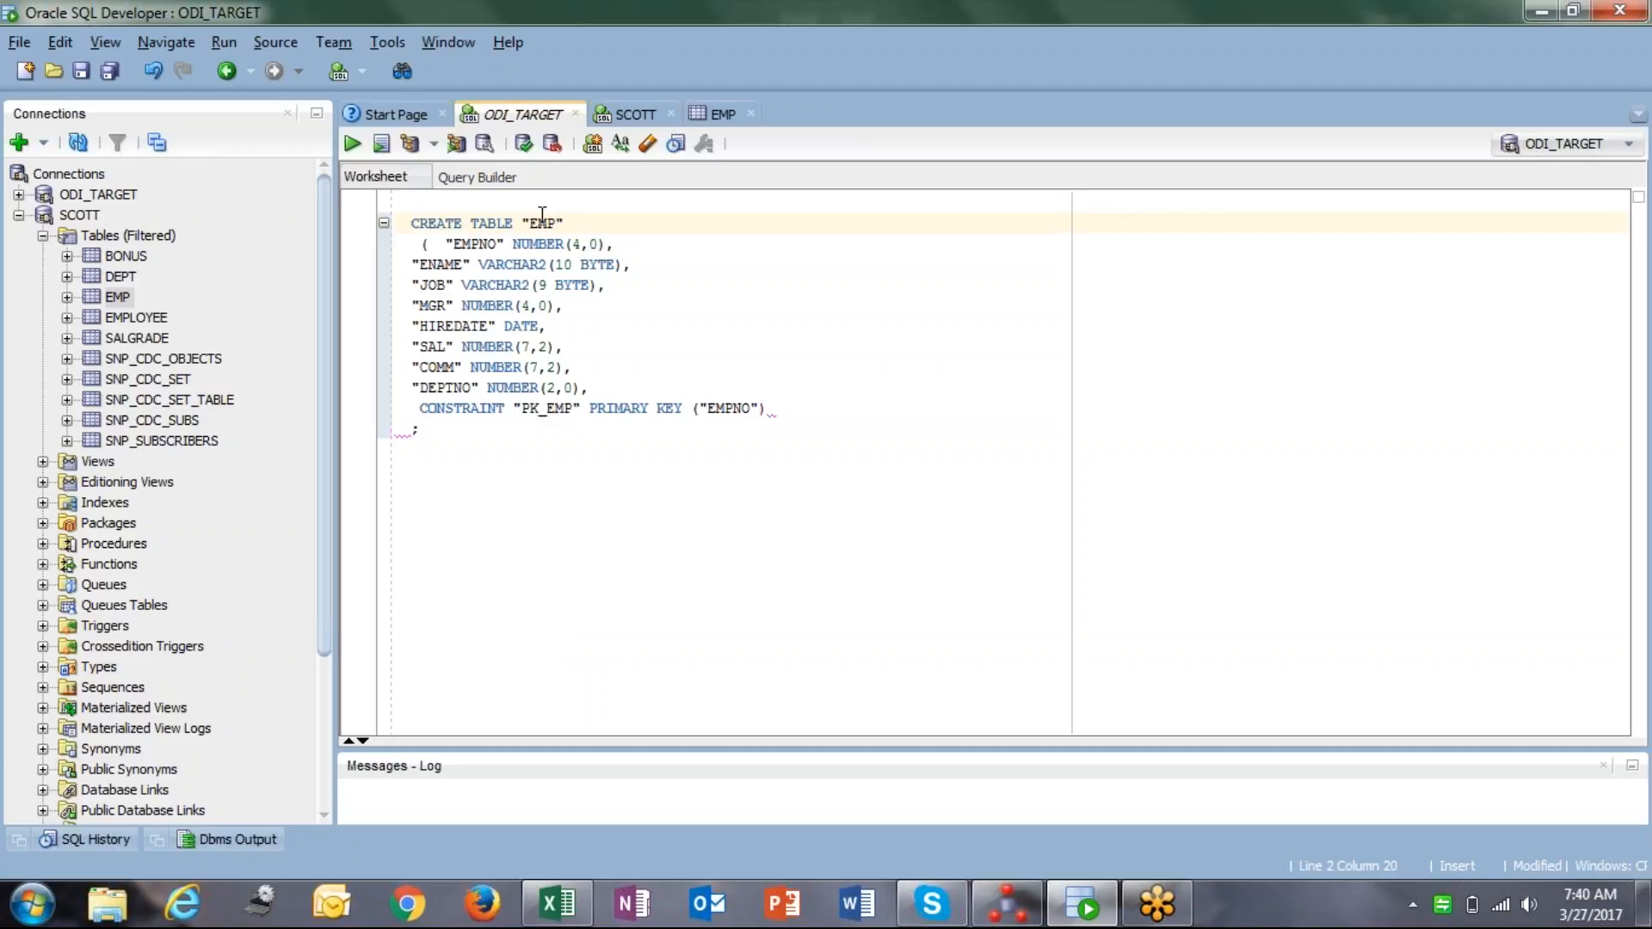
Rename the table in the CREATE TABLE statement to EMP_SCD_TYPE_2.
{"action": "type", "text": "_SCD_TYPE_2"}
{"action": "left_click_drag", "start_coordinate": [539, 219], "coordinate": [632, 218]}
{"action": "left_click", "coordinate": [630, 218]}
Add the column SEQ_GEN NUMBER (10,0) on its own line before EMPNO in the CREATE TABLE statement.
{"action": "left_click", "coordinate": [449, 246]}
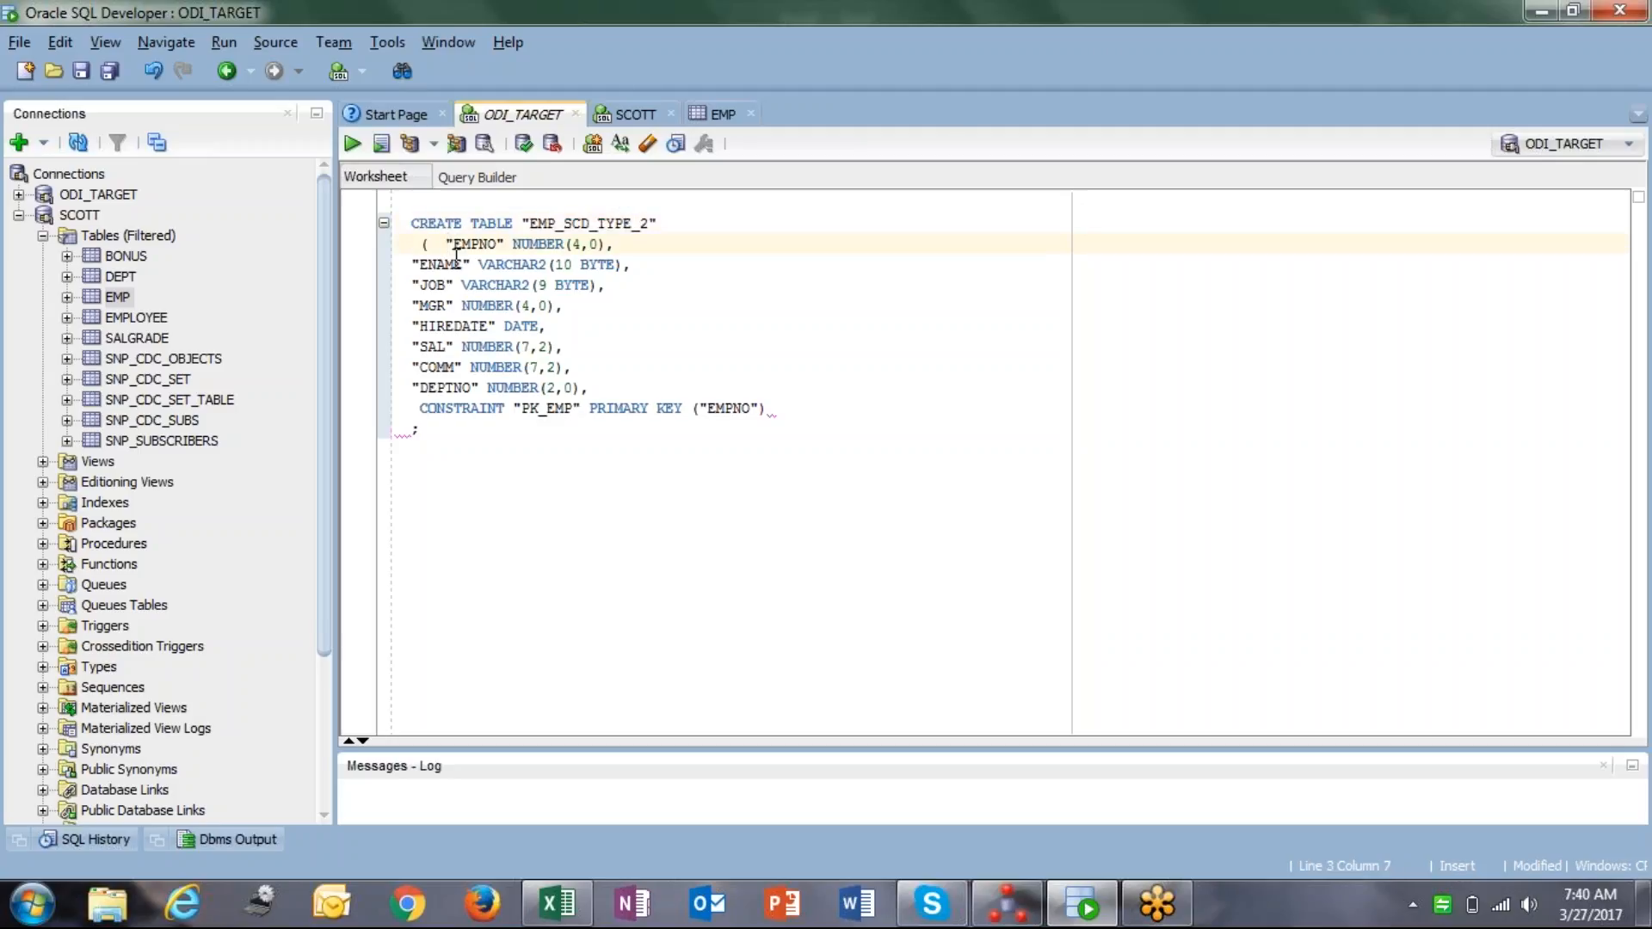
{"action": "key", "text": "Return"}
{"action": "key", "text": "Return"}
{"action": "key", "text": "Up"}
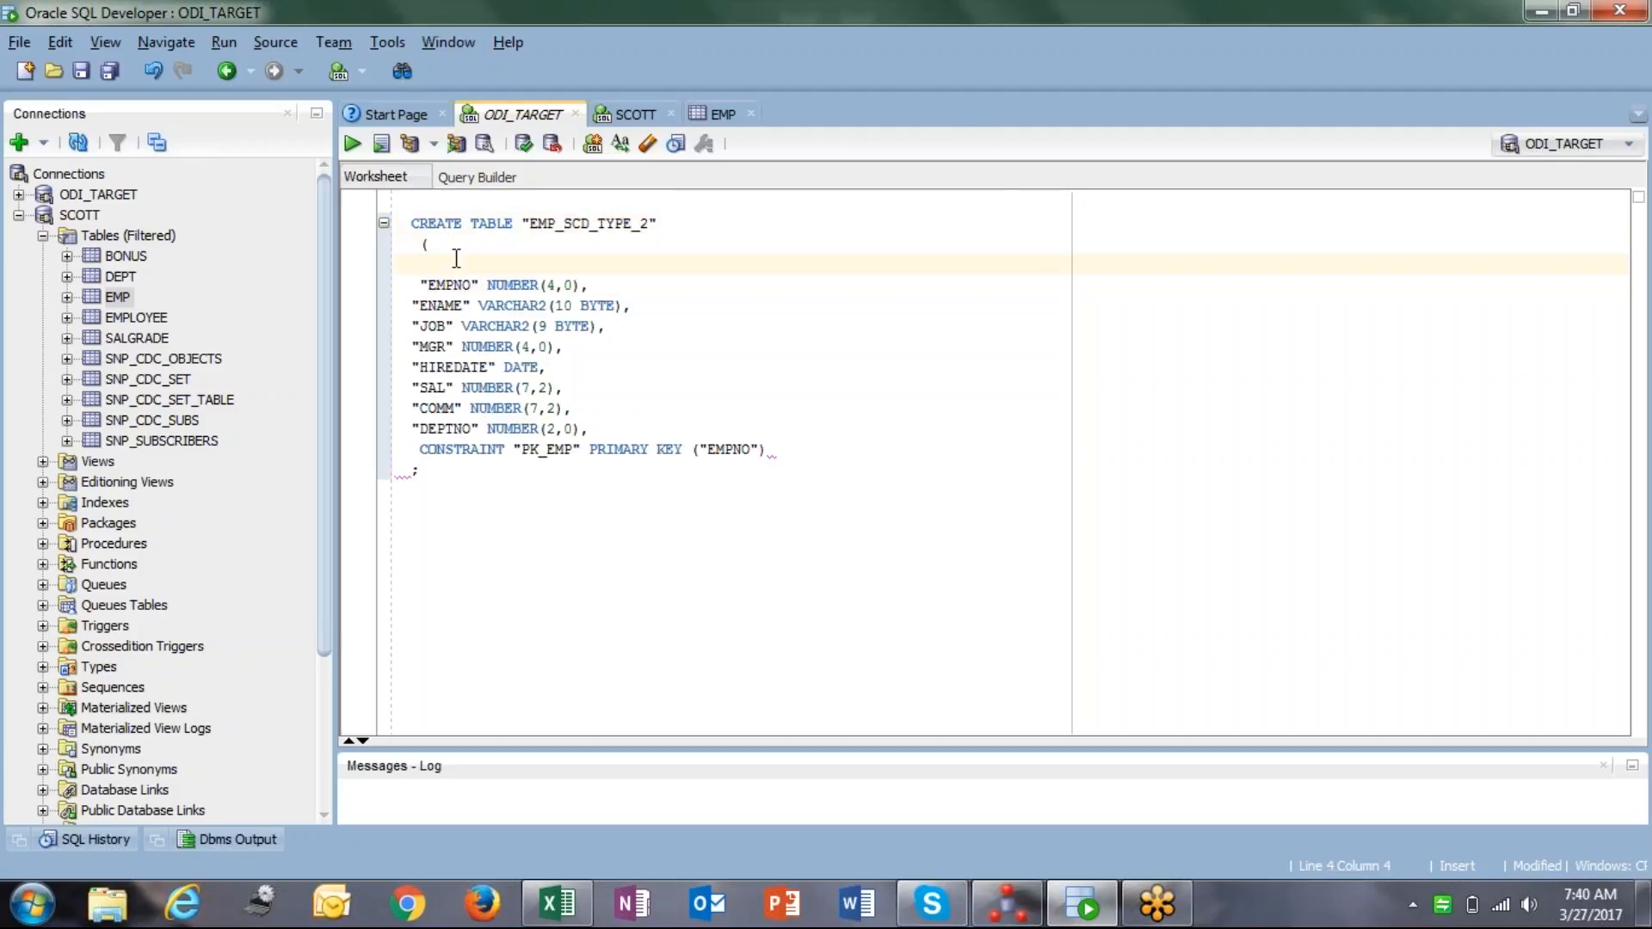
{"action": "type", "text": "SU"}
{"action": "key", "text": "Escape"}
{"action": "type", "text": "EQ_GEN NUMBER (10"}
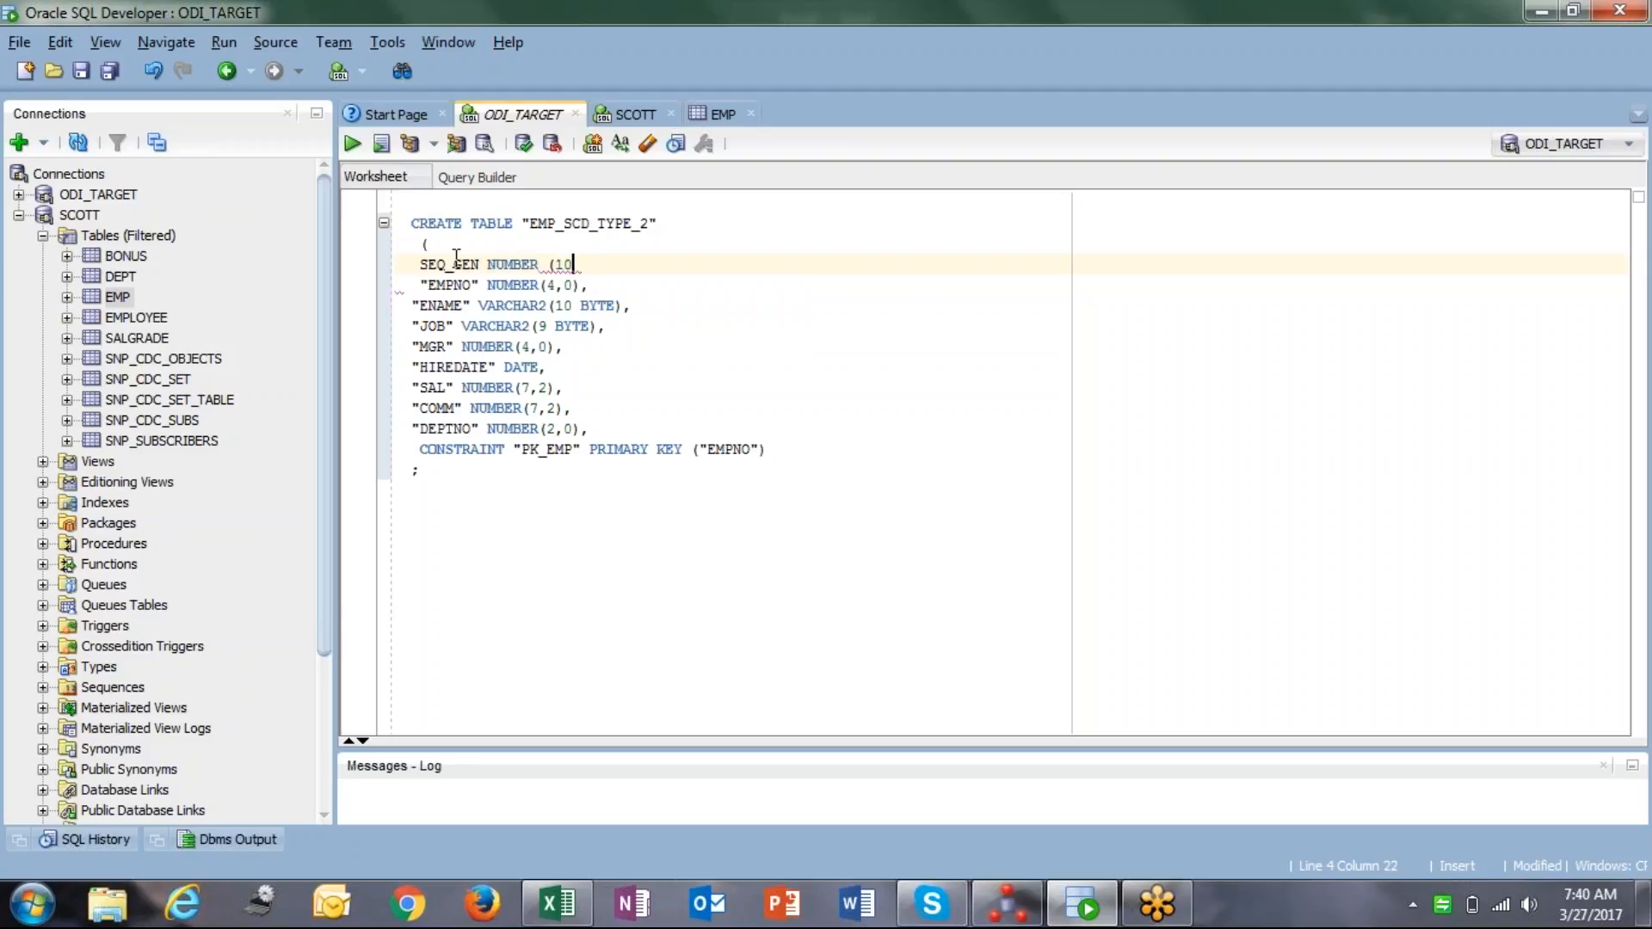
{"action": "type", "text": ",0),"}
Add the columns START_DATE DATE and END_DATE DATE after DEPTNO.
{"action": "left_click", "coordinate": [601, 430]}
{"action": "key", "text": "Return"}
{"action": "type", "text": "STAR"}
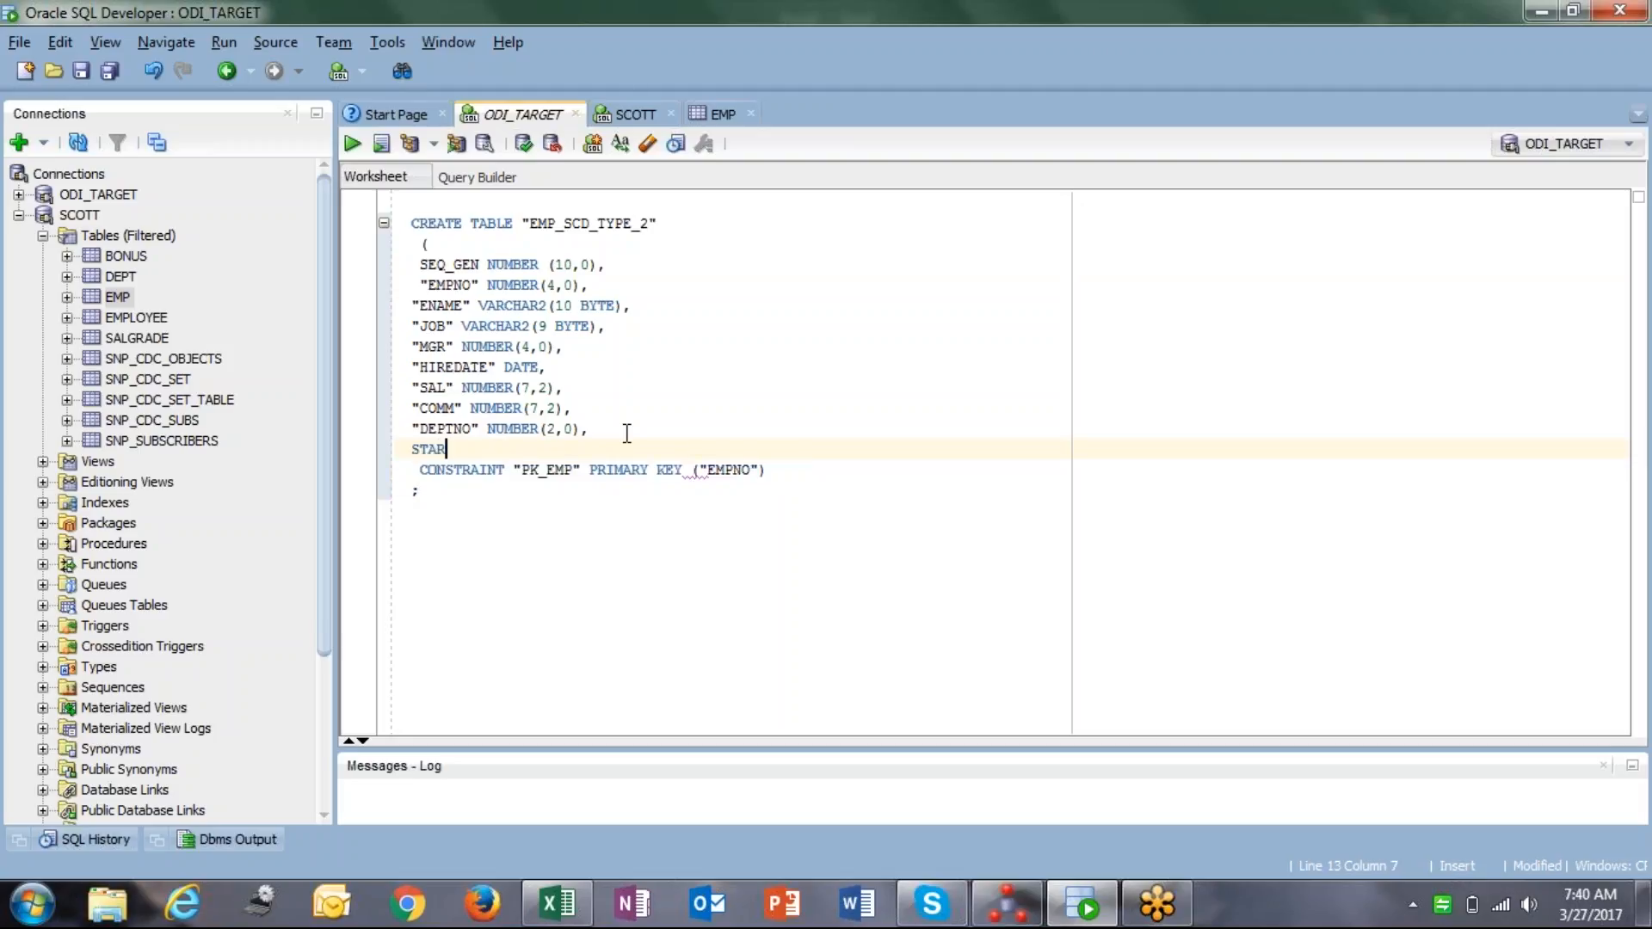
{"action": "type", "text": "T_DATE DATE,"}
{"action": "key", "text": "Return"}
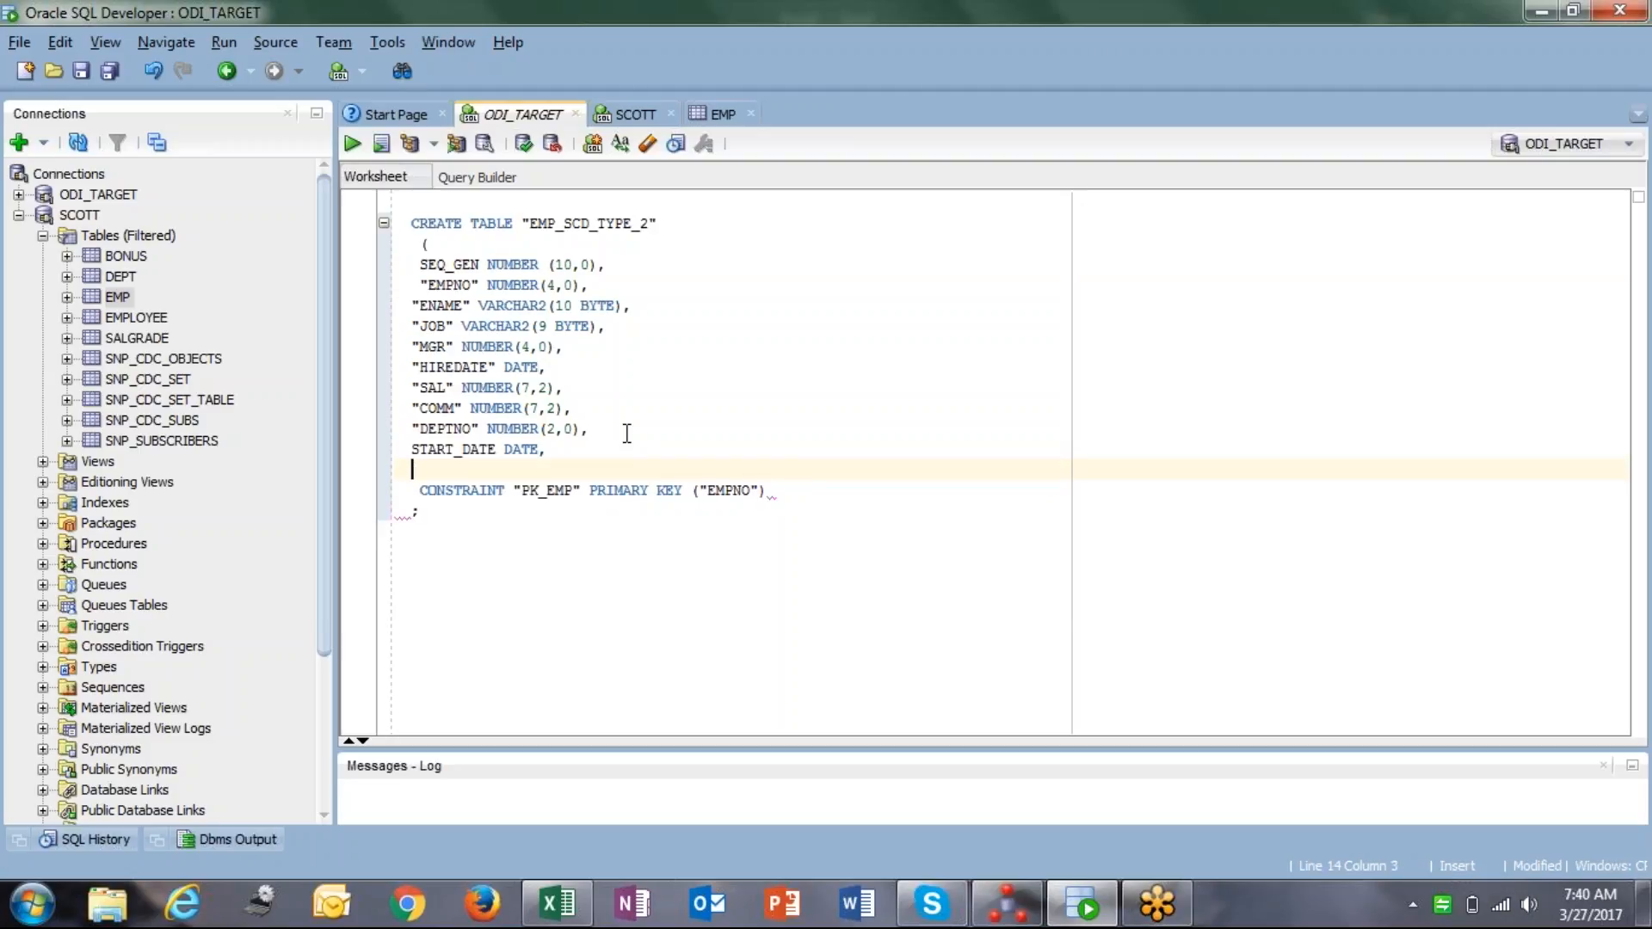
{"action": "type", "text": "END_DATE DATE,"}
{"action": "key", "text": "Return"}
Add the column FLAG_RECORD NUMBER (1,0) after END_DATE.
{"action": "type", "text": "F"}
{"action": "key", "text": "BackSpace"}
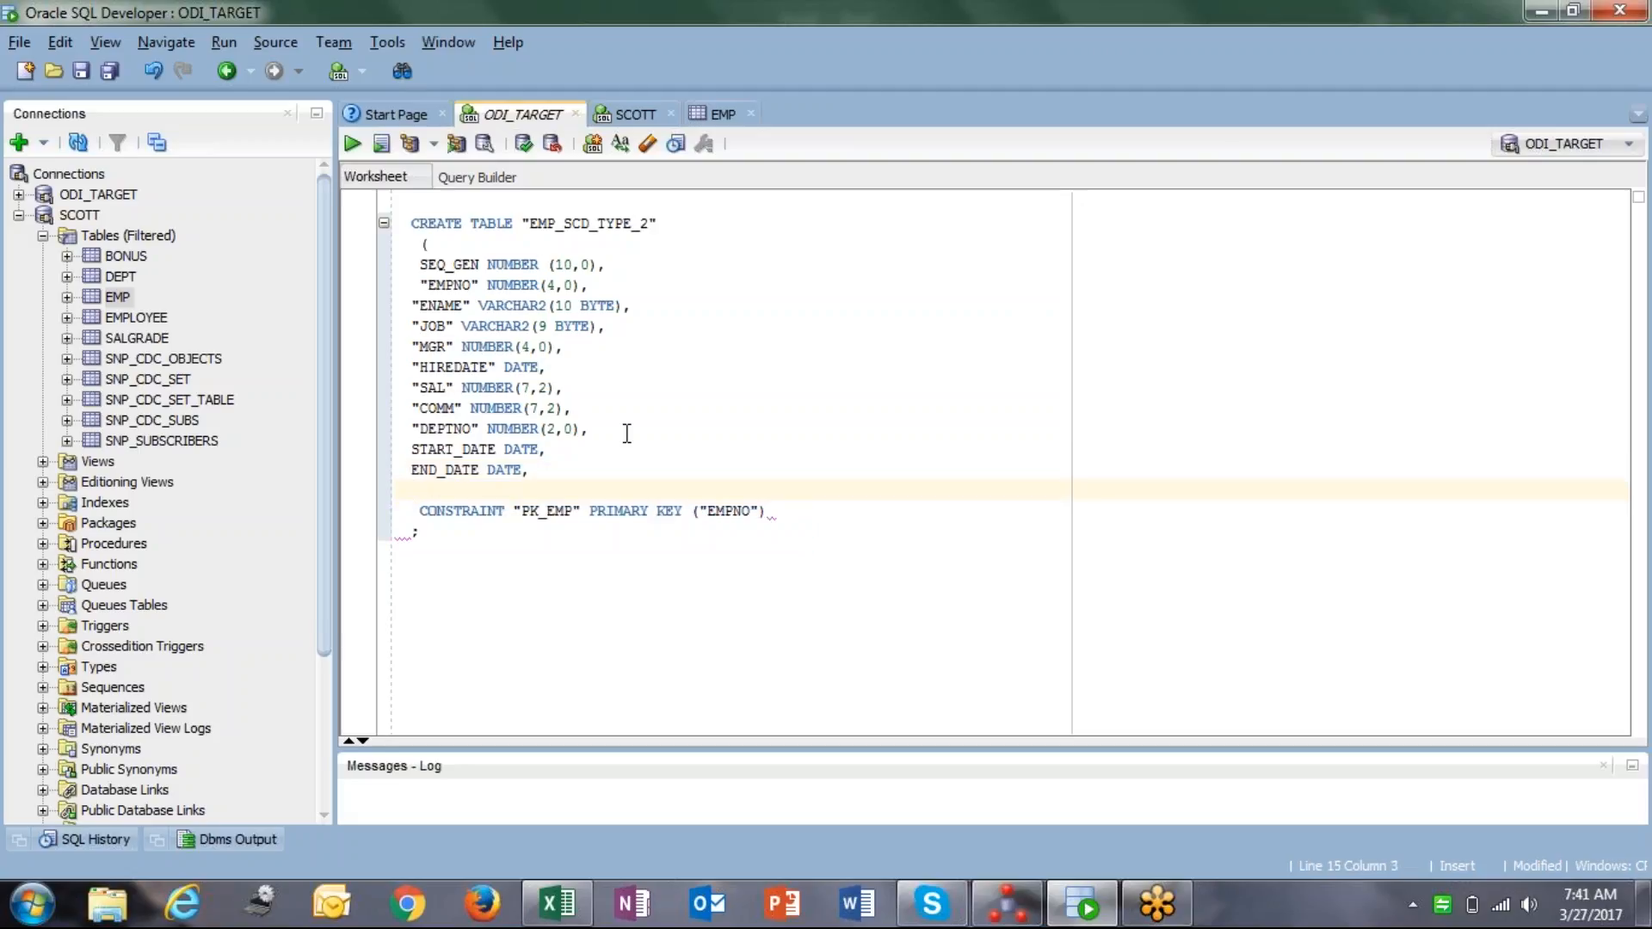
{"action": "type", "text": "FLAG_RECORD NUM"}
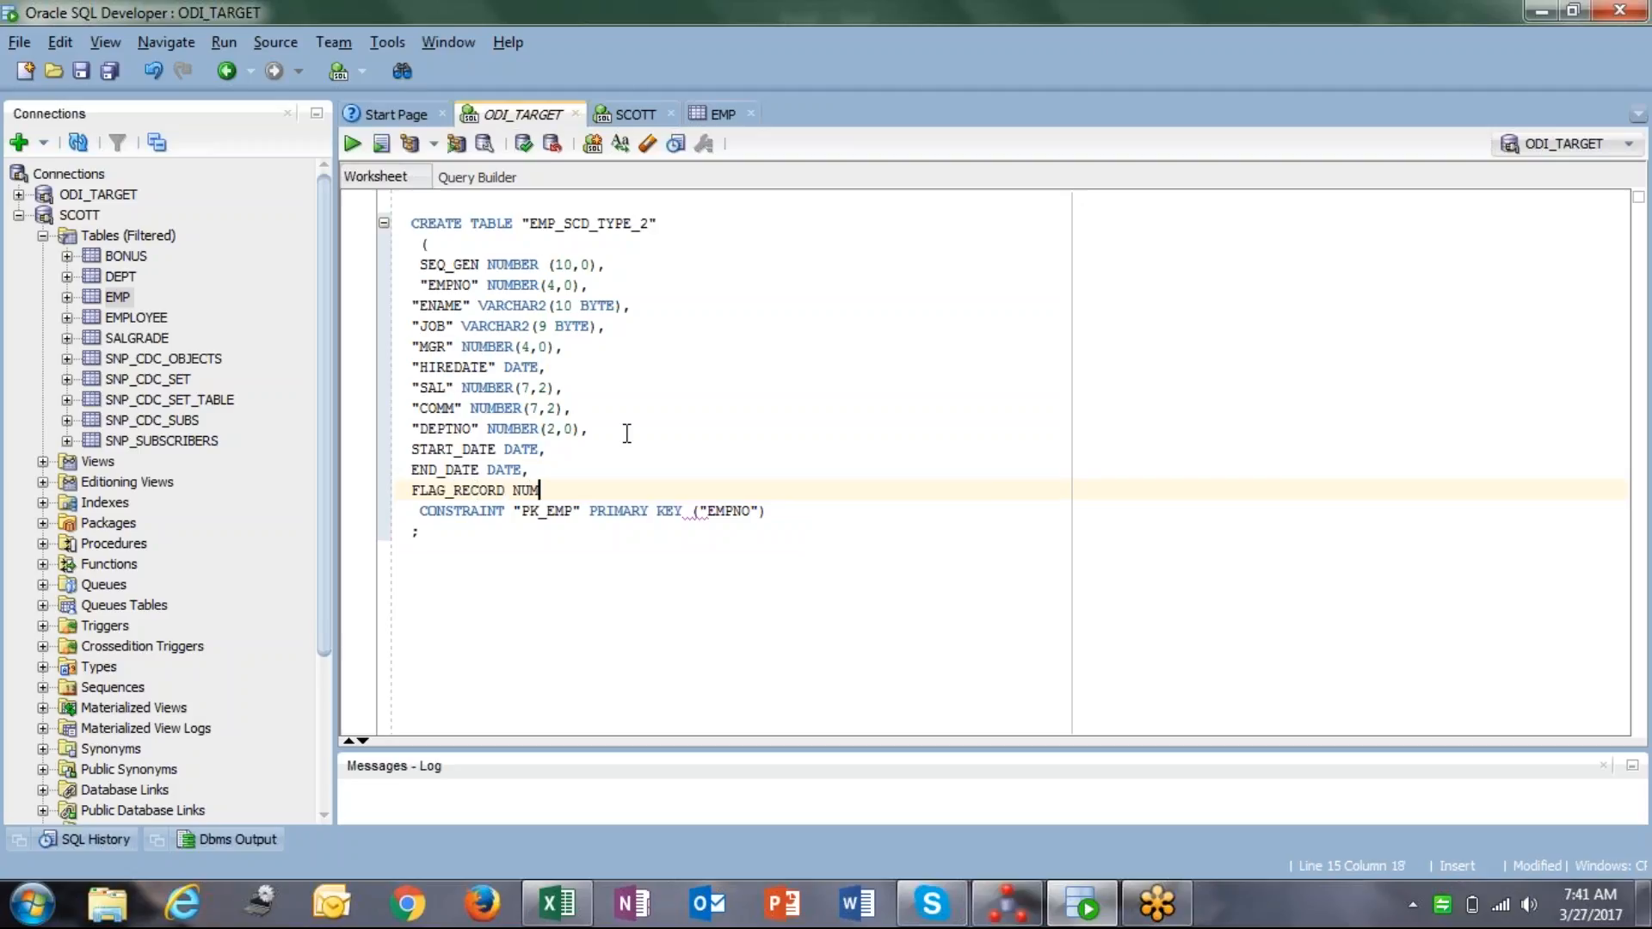
{"action": "type", "text": "BER (1,0),"}
Rename the primary key constraint to PK_EMP_SEQ_GEN_EMP_SCD_2.
{"action": "left_click", "coordinate": [574, 511]}
{"action": "type", "text": "_"}
{"action": "type", "text": "SEQ_"}
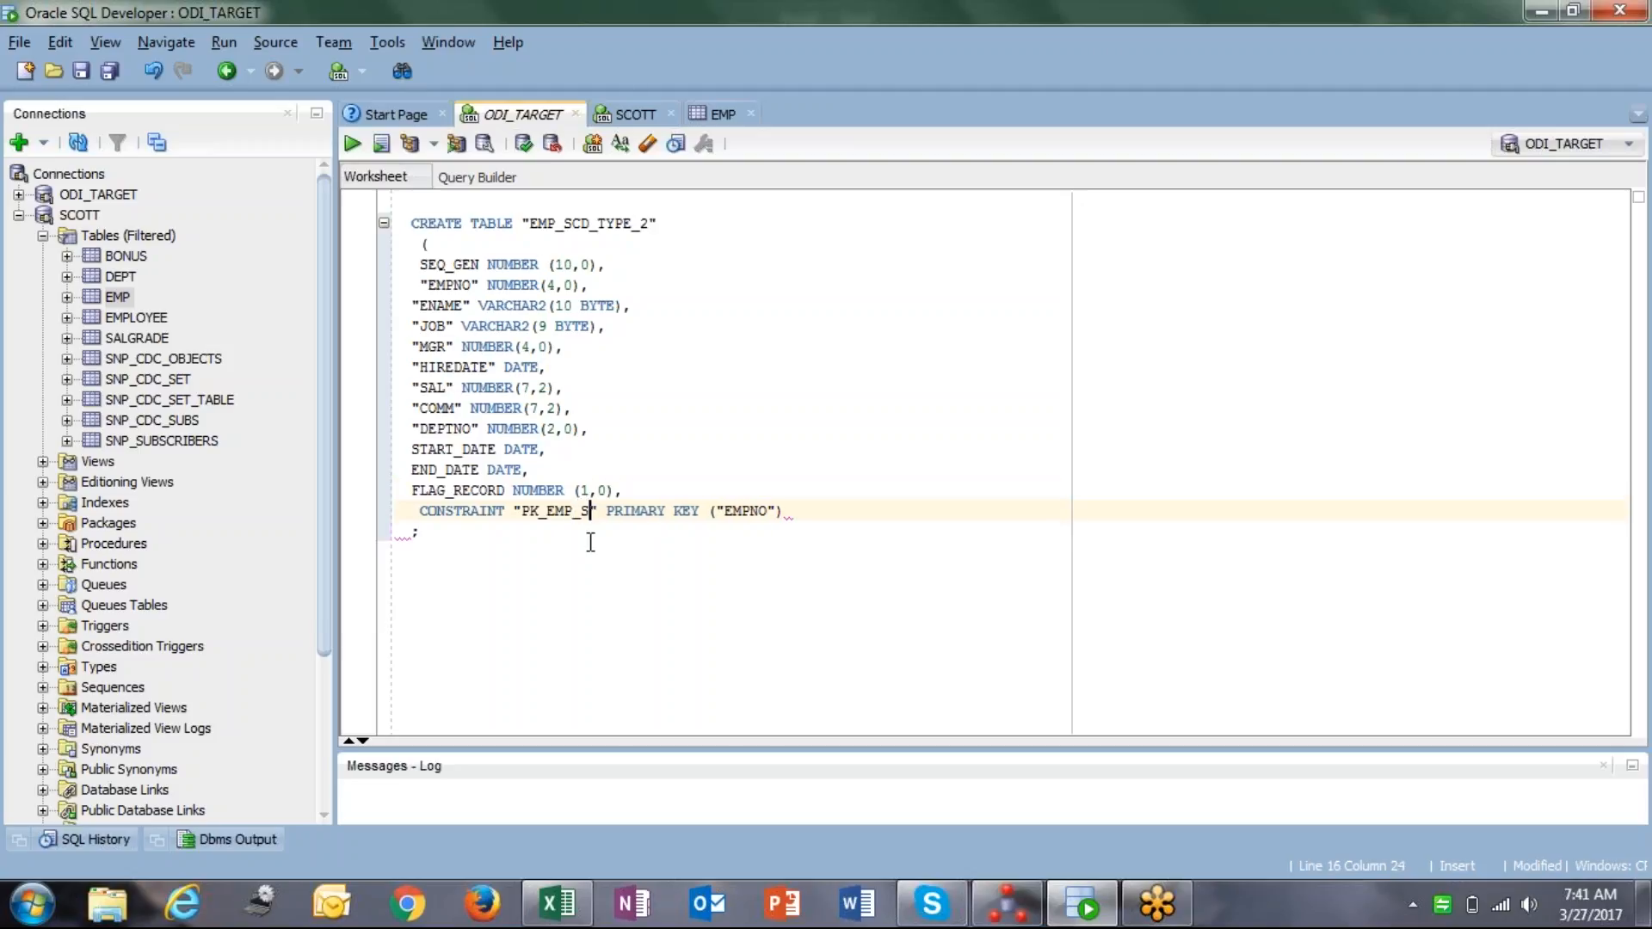
{"action": "type", "text": "GEN"}
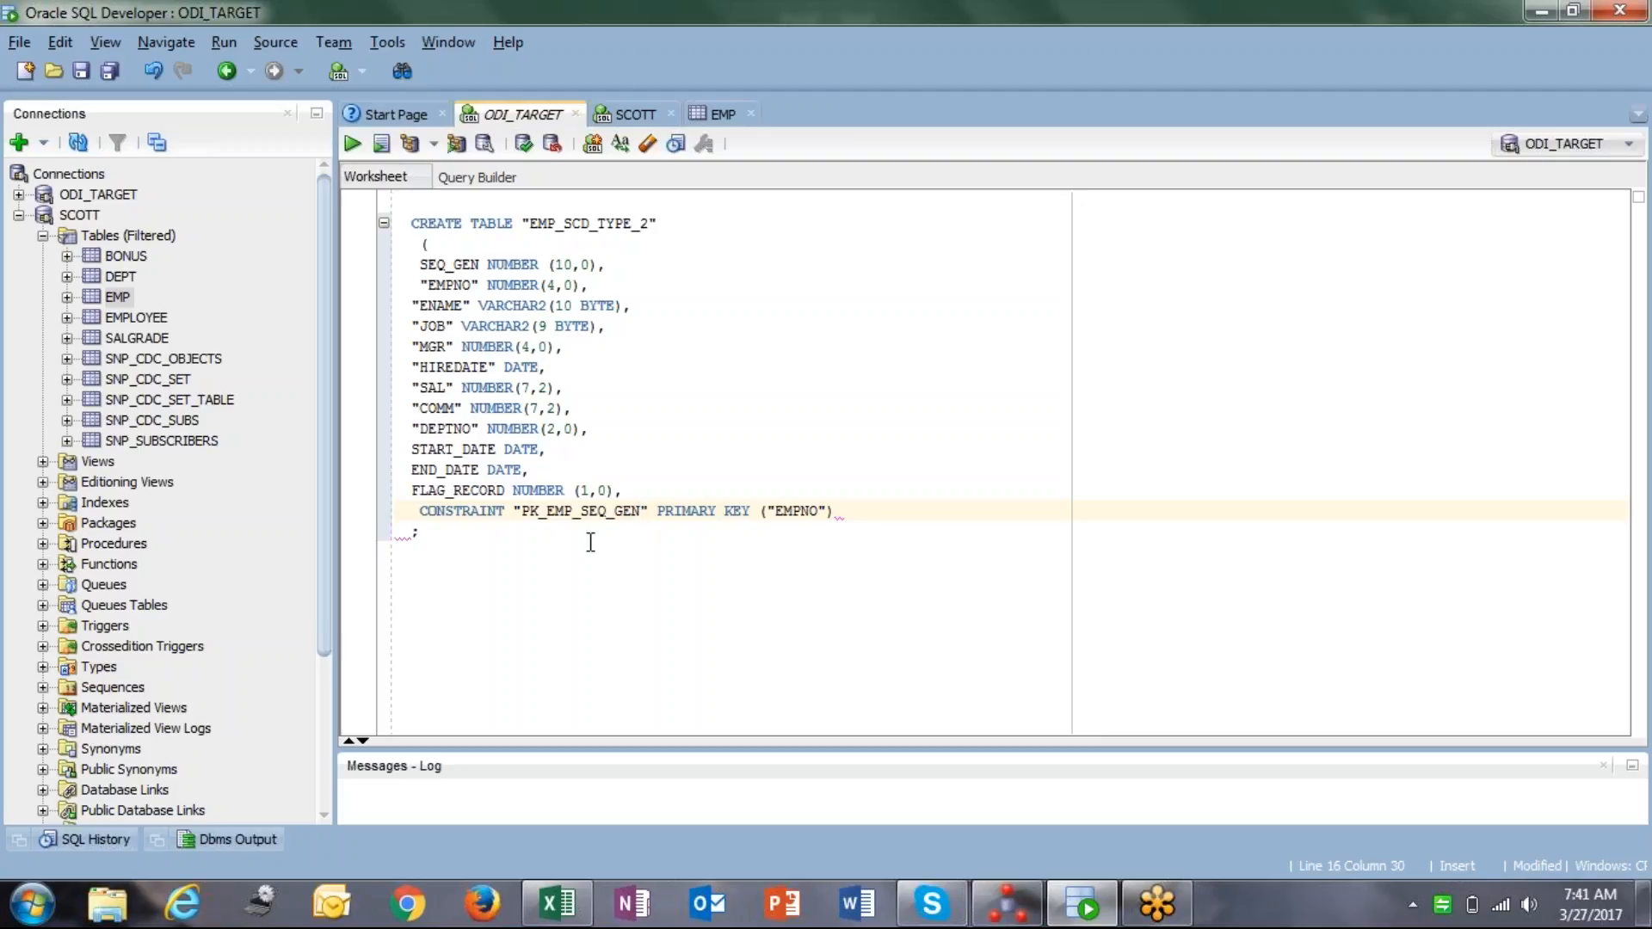
{"action": "type", "text": "_EMP_SCD"}
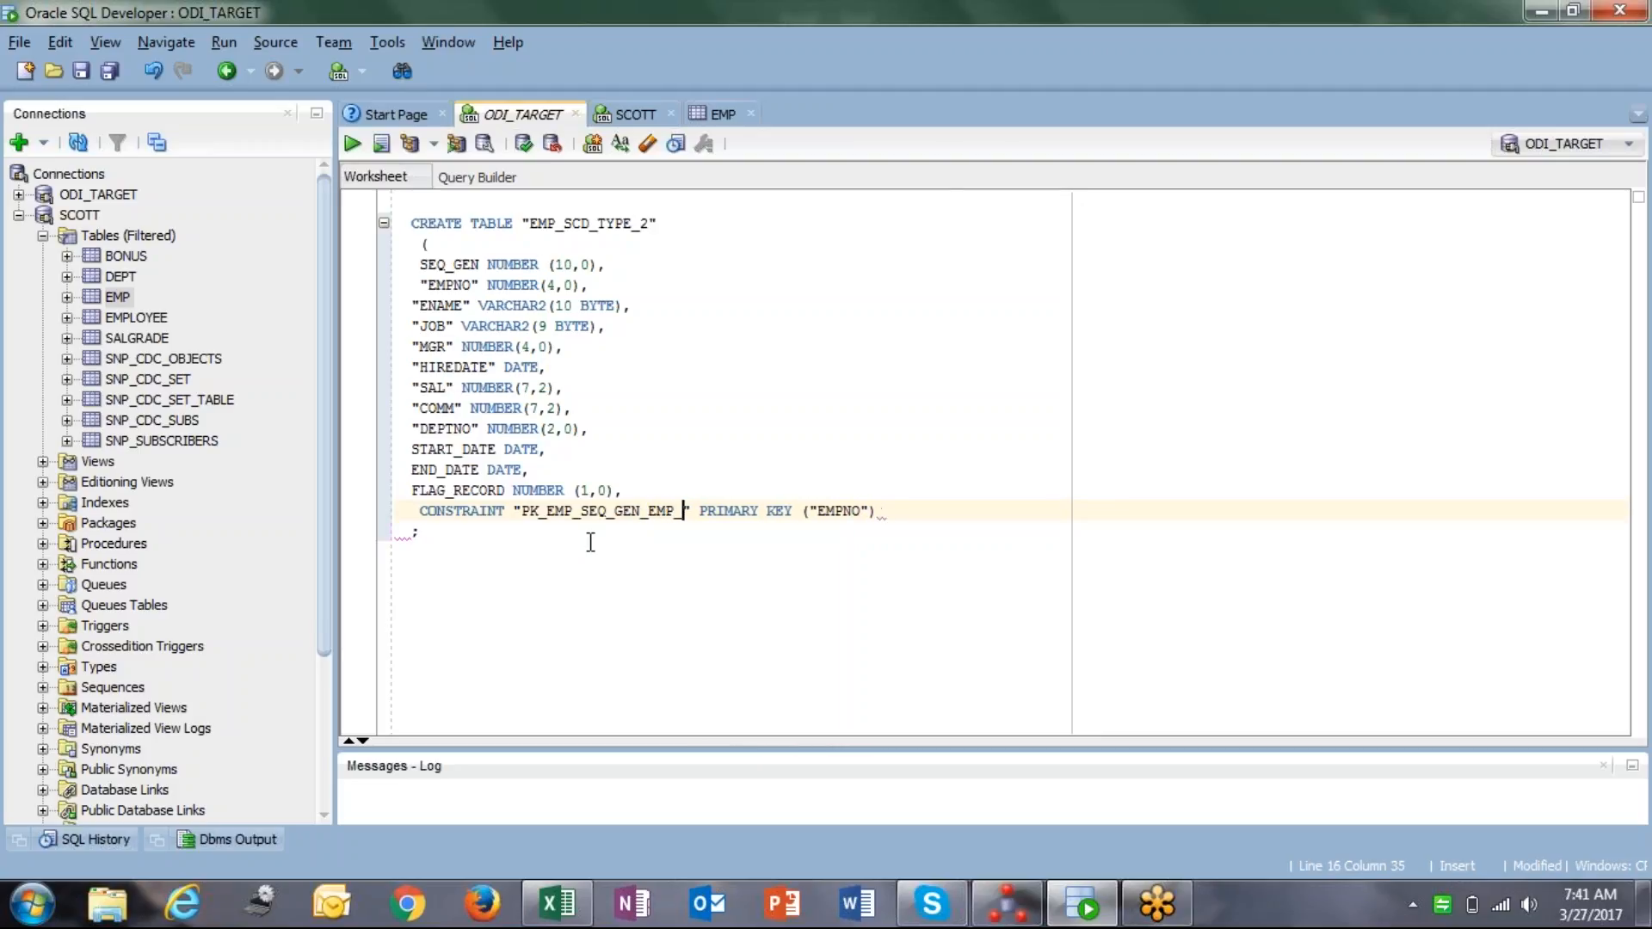
{"action": "type", "text": "_2"}
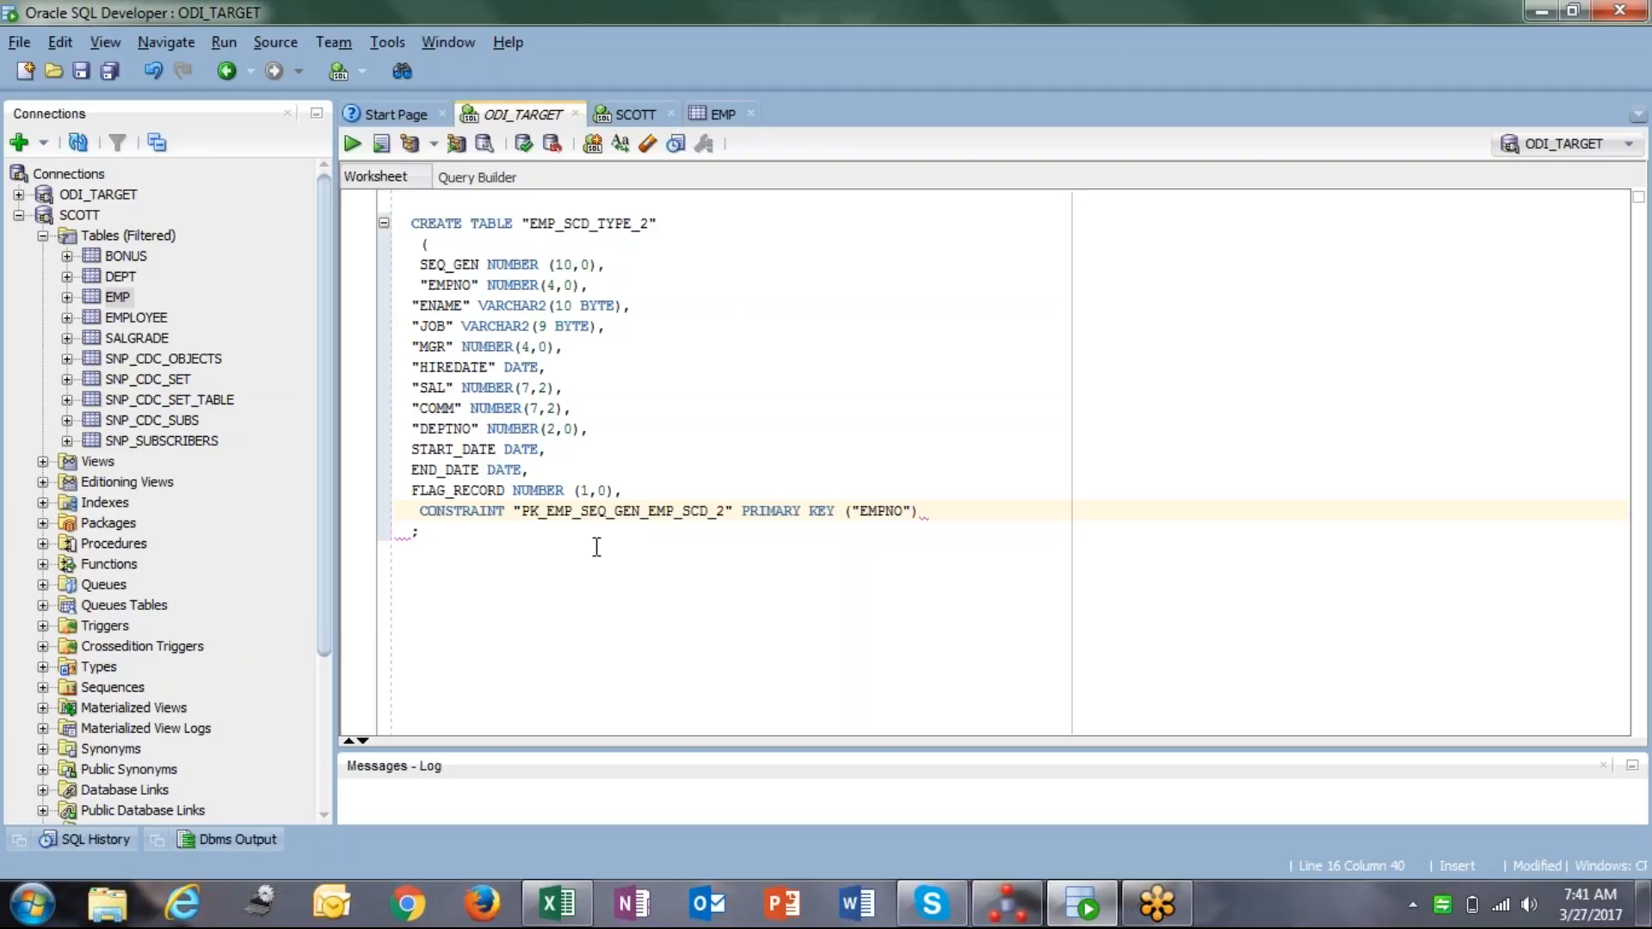
Replace EMPNO with SEQ_GEN as the column of the primary key constraint.
{"action": "double_click", "coordinate": [873, 511]}
{"action": "double_click", "coordinate": [438, 285]}
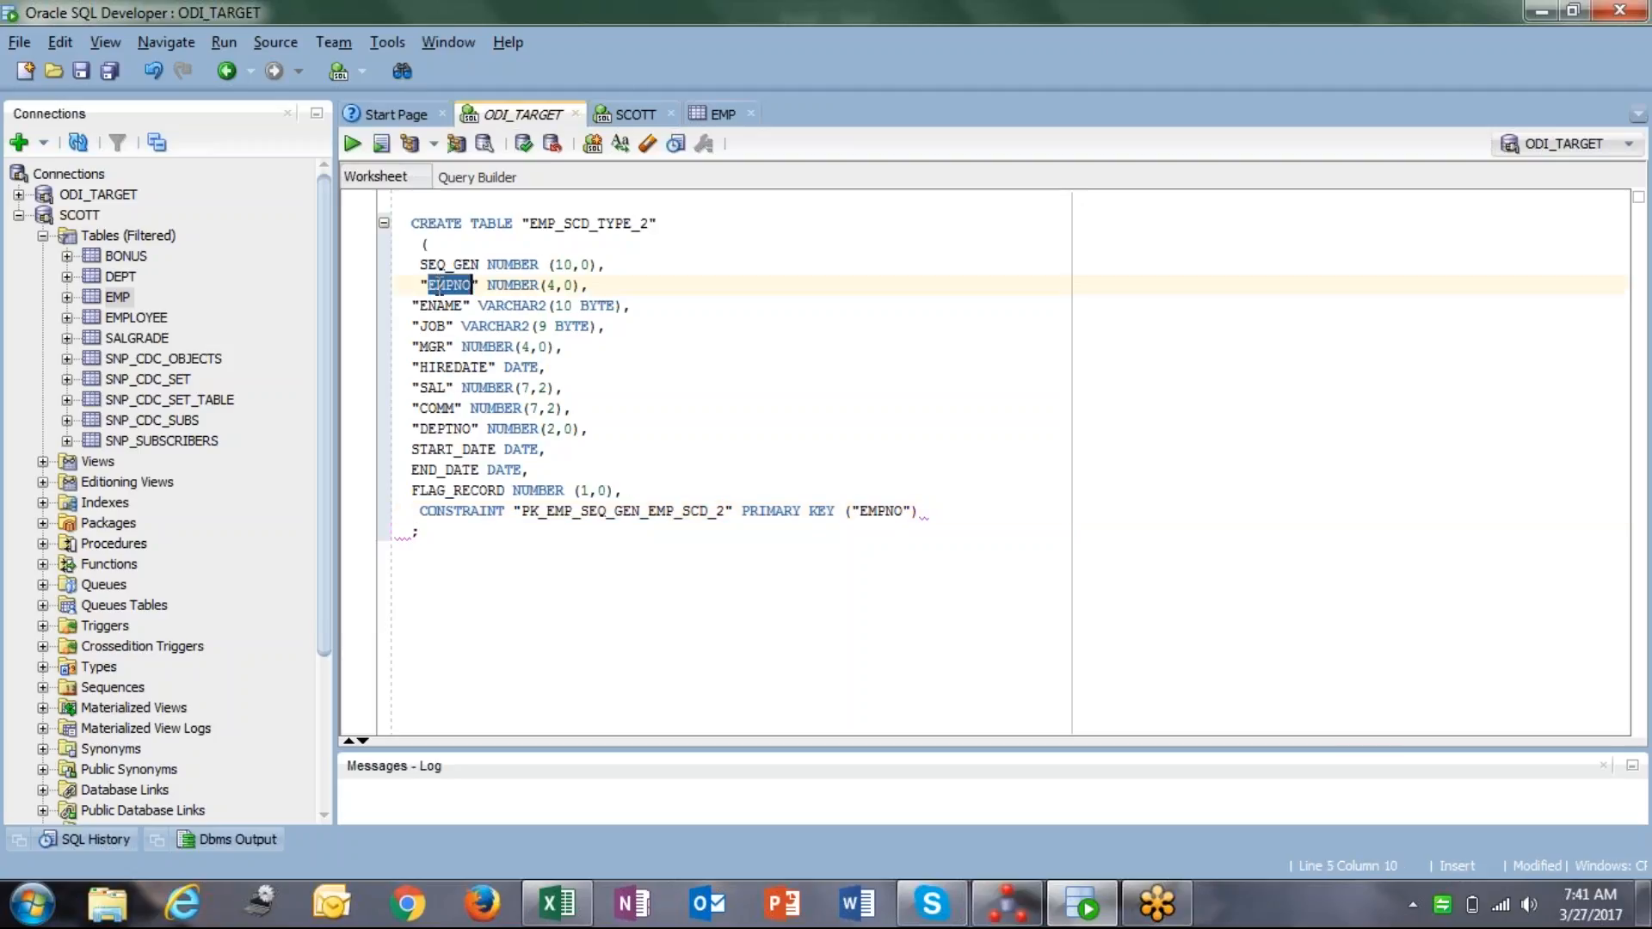
{"action": "double_click", "coordinate": [887, 511]}
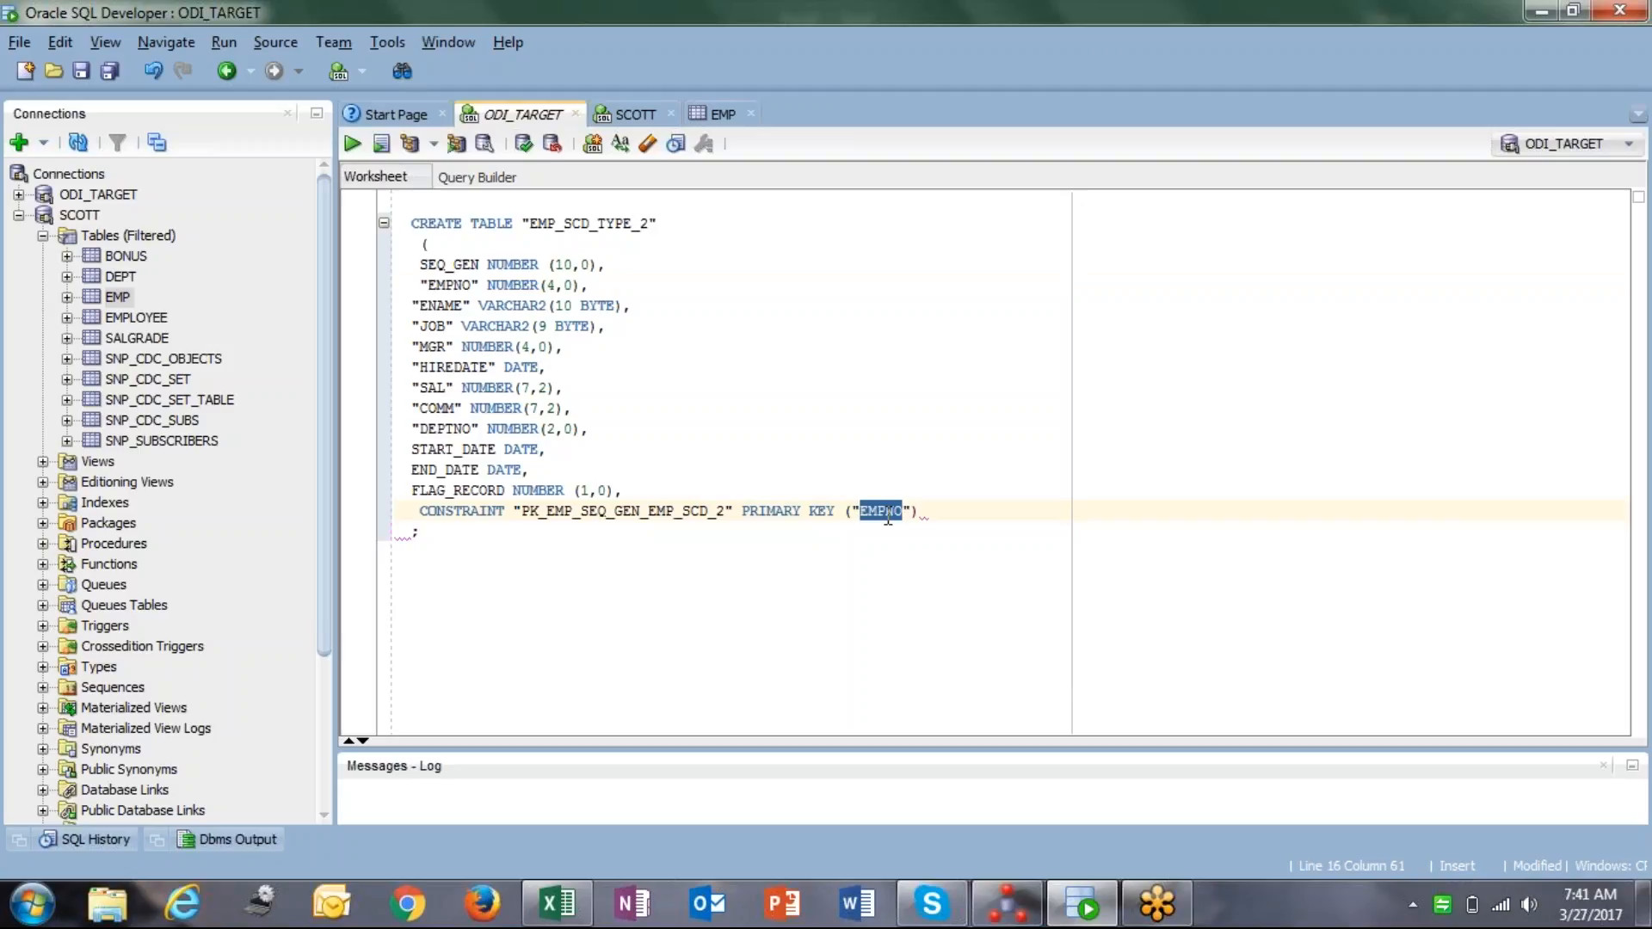
{"action": "double_click", "coordinate": [887, 511]}
{"action": "double_click", "coordinate": [464, 265]}
{"action": "key", "text": "ctrl+c"}
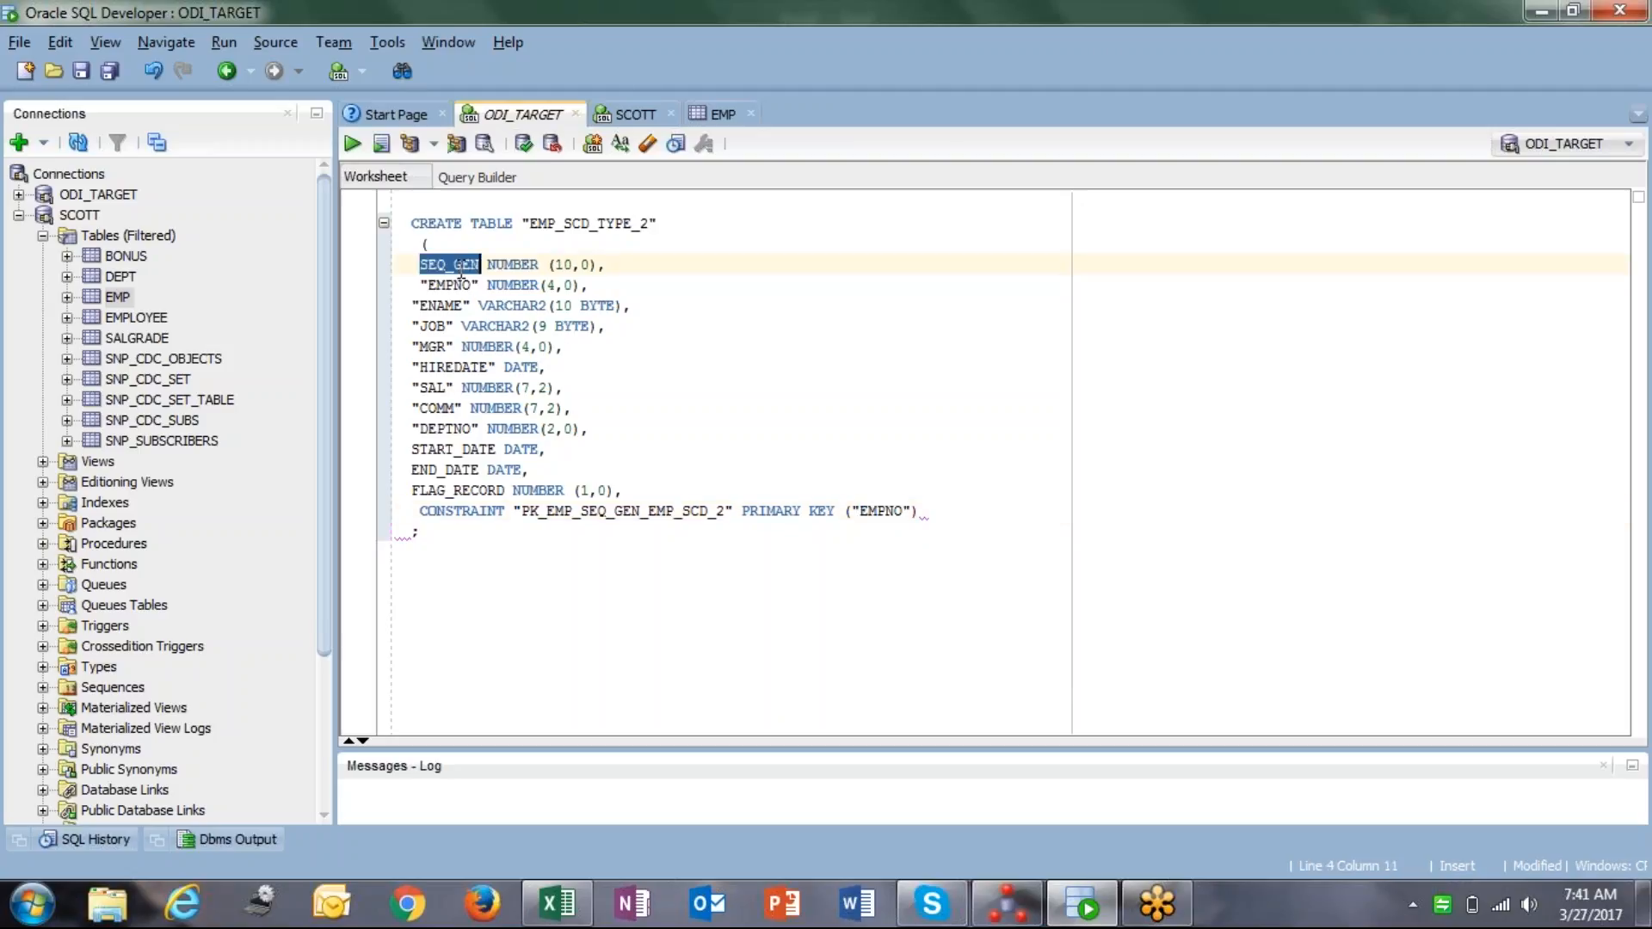
{"action": "double_click", "coordinate": [881, 511]}
{"action": "key", "text": "ctrl+v"}
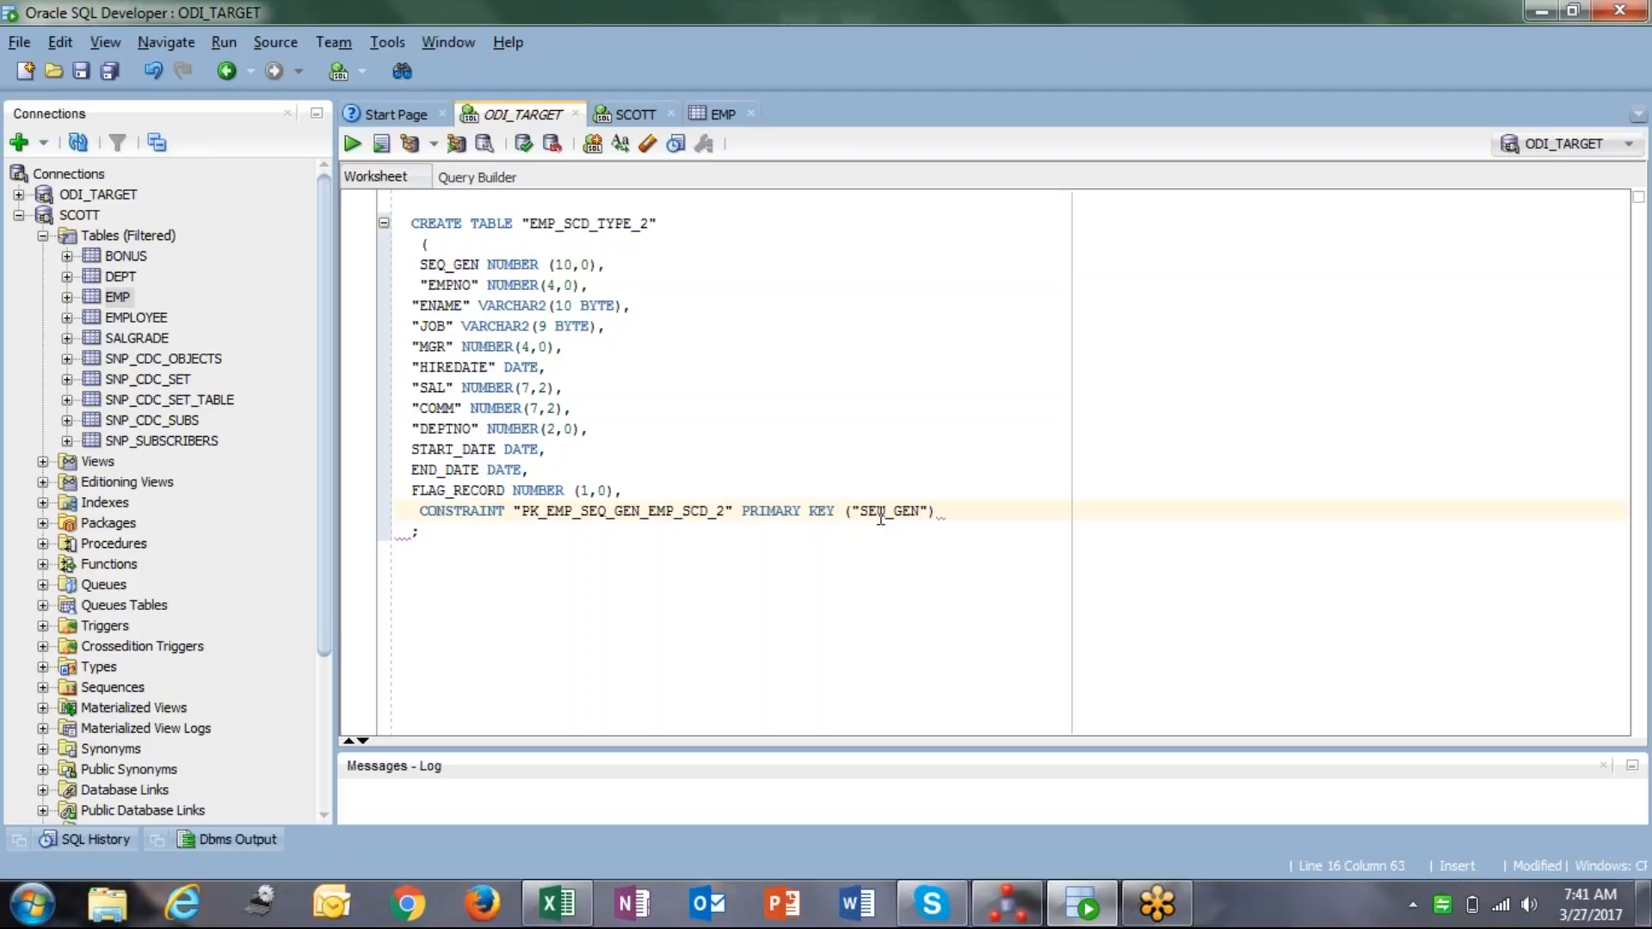
Adjust the indentation of the first column lines, removing the leading space before EMPNO.
{"action": "left_click", "coordinate": [418, 276]}
{"action": "key", "text": "BackSpace"}
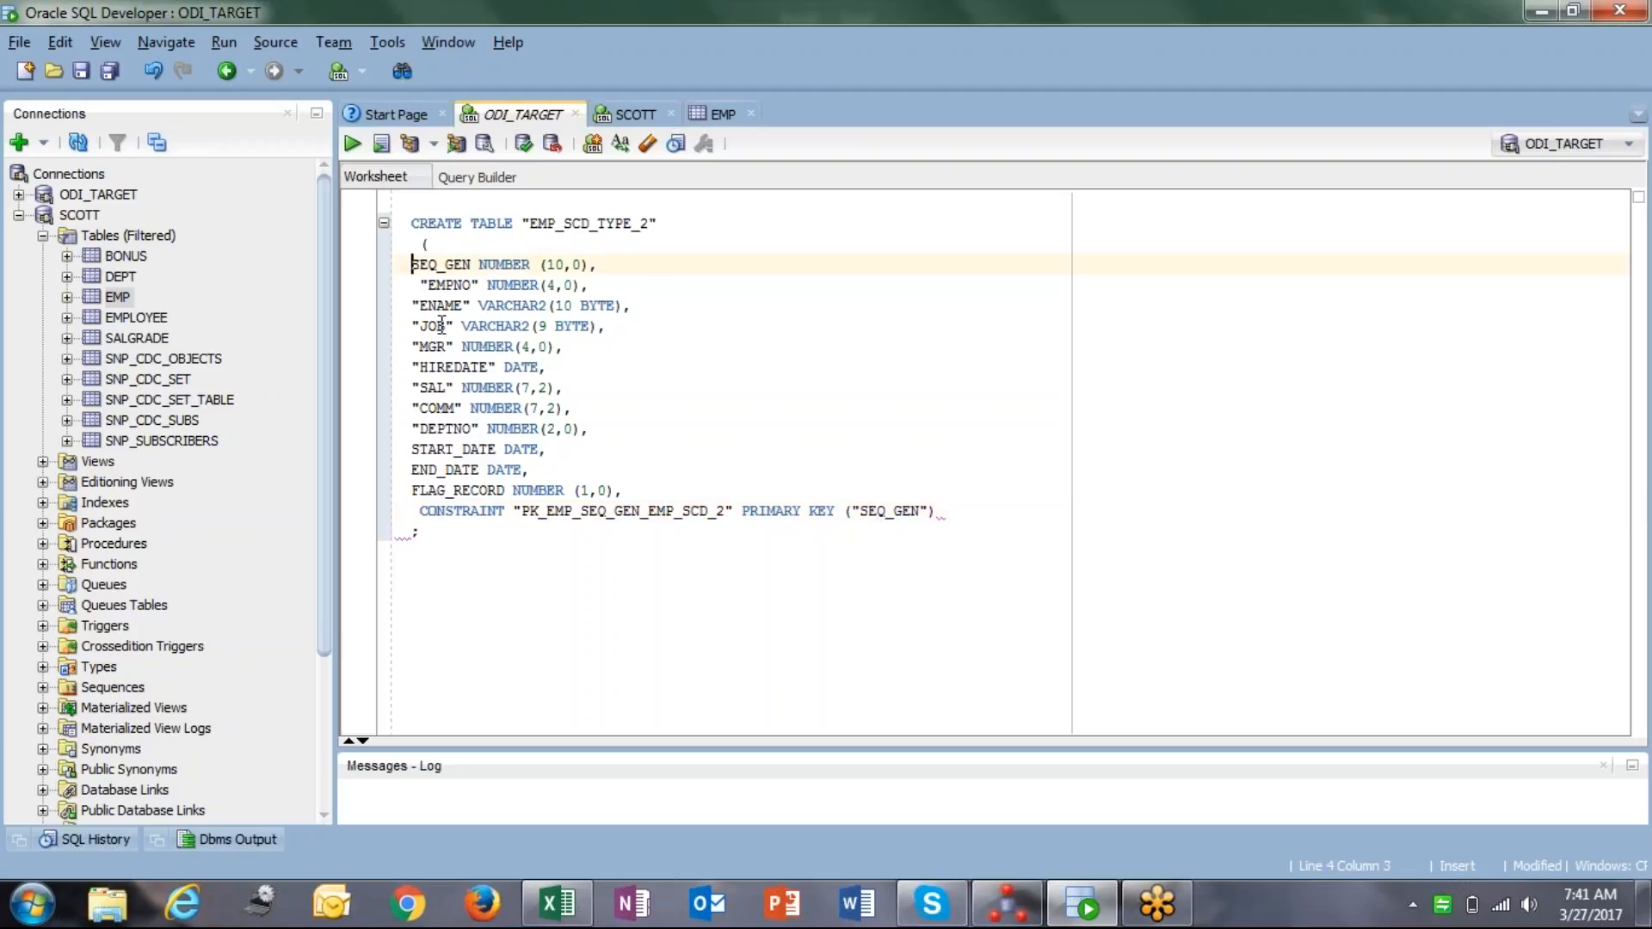
{"action": "key", "text": "Down"}
{"action": "key", "text": "Delete"}
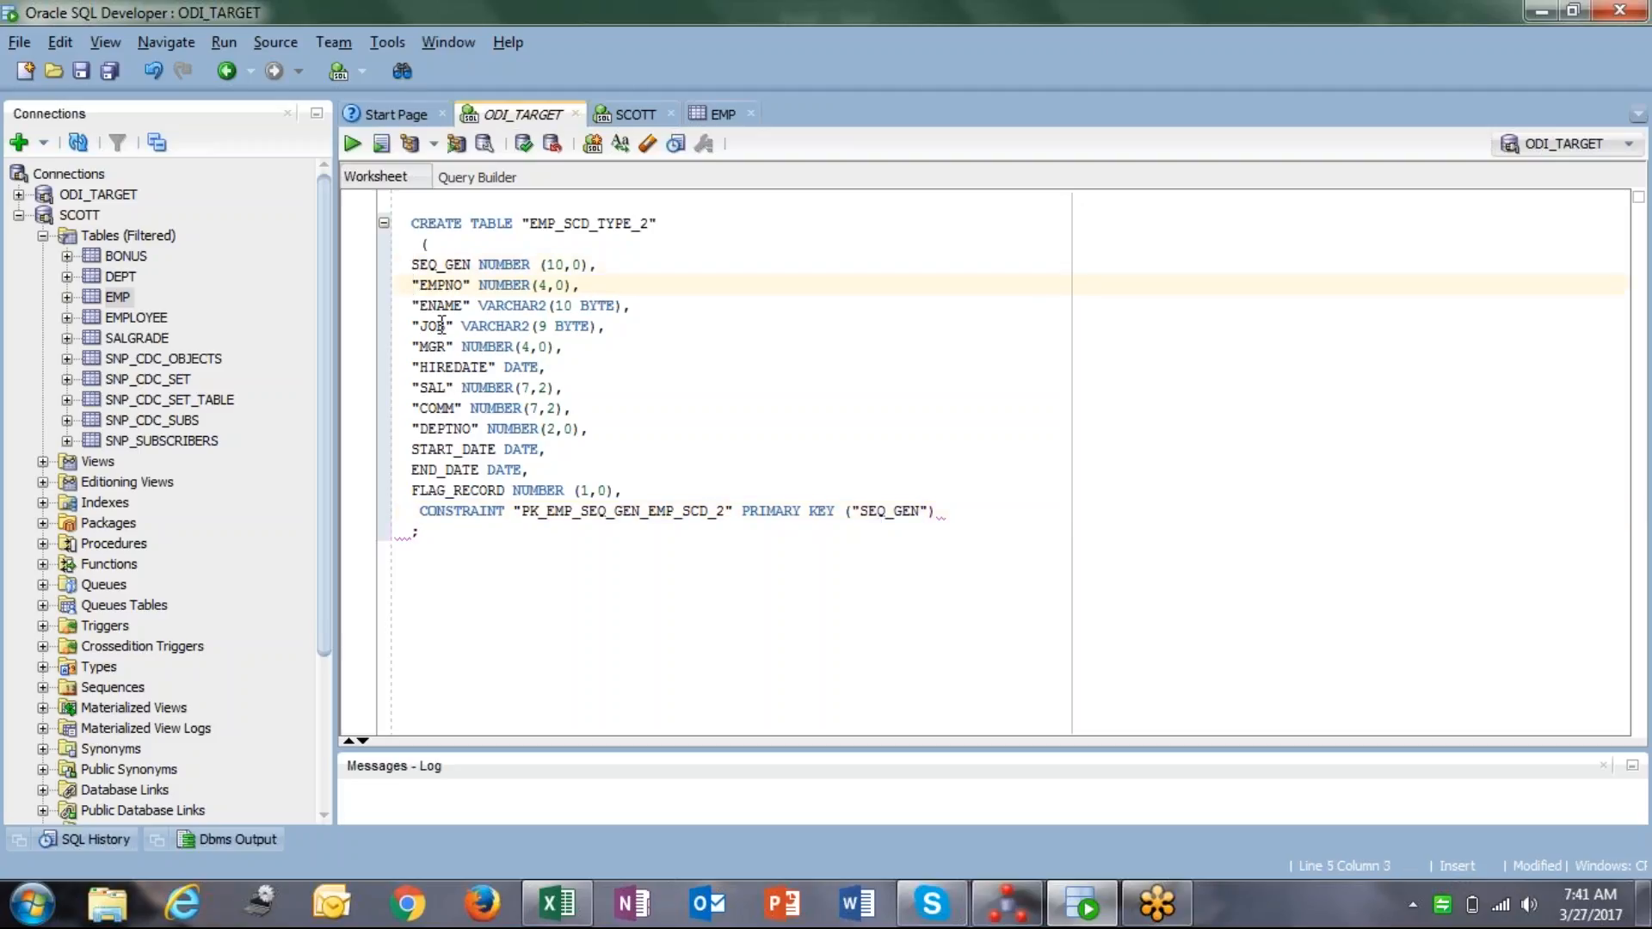
{"action": "left_click", "coordinate": [412, 267]}
Try to run the CREATE TABLE statement for EMP_SCD_TYPE_2 as a script in ODI_TARGET.
{"action": "left_click", "coordinate": [474, 470]}
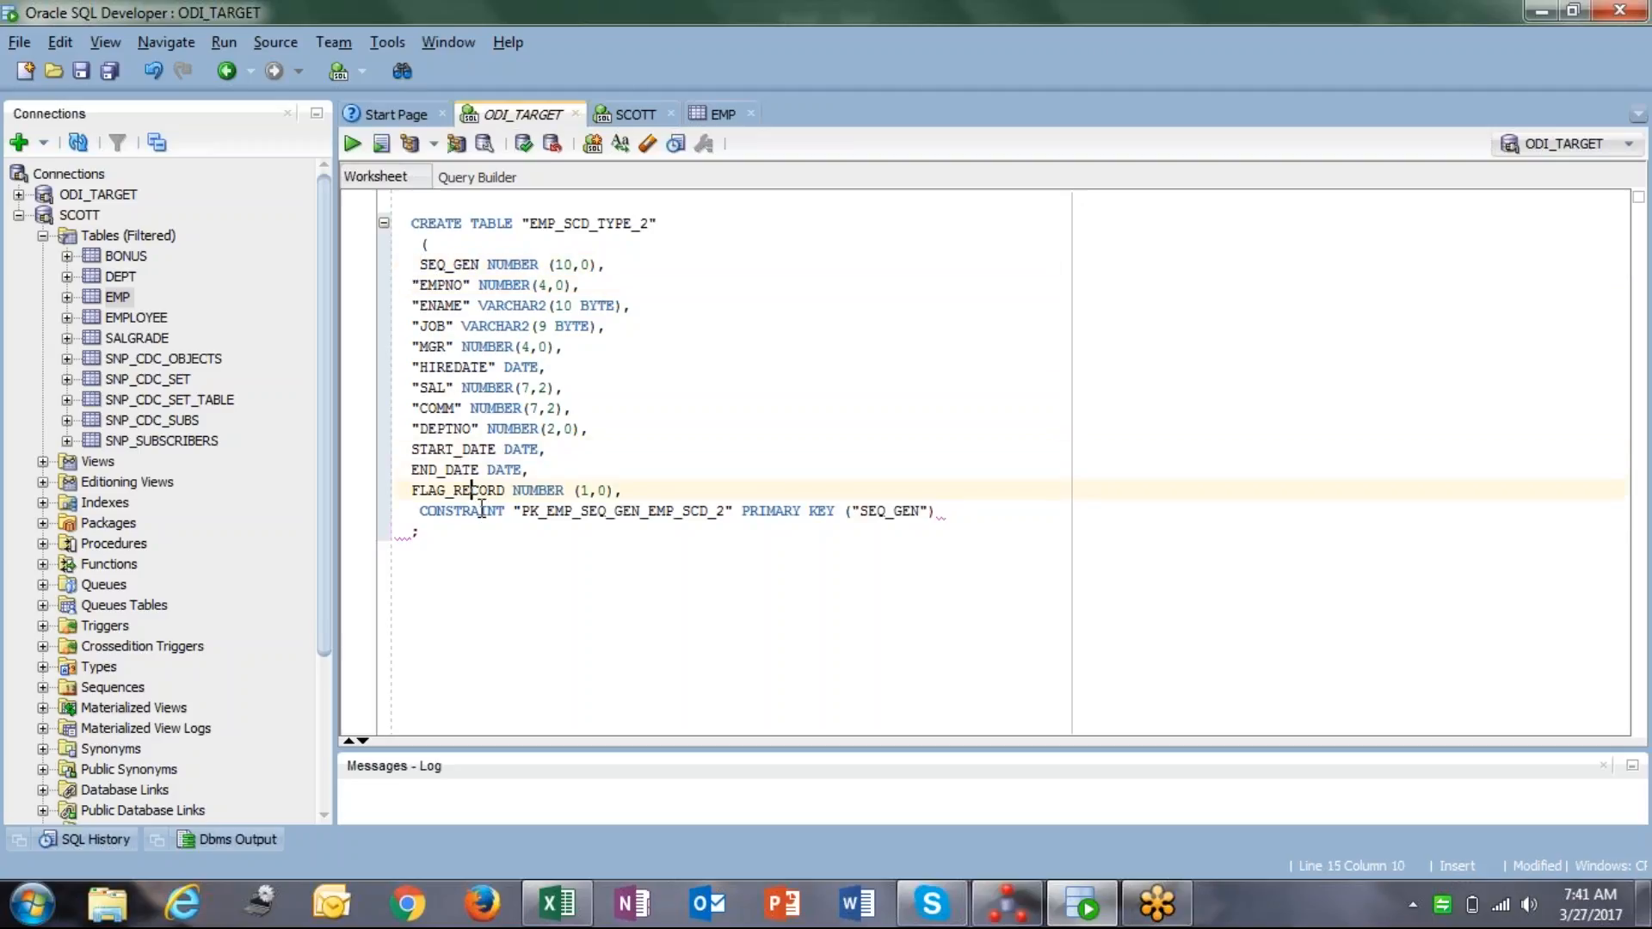
{"action": "left_click_drag", "start_coordinate": [430, 513], "coordinate": [605, 524]}
{"action": "left_click", "coordinate": [733, 525]}
{"action": "double_click", "coordinate": [784, 514]}
{"action": "left_click", "coordinate": [914, 514]}
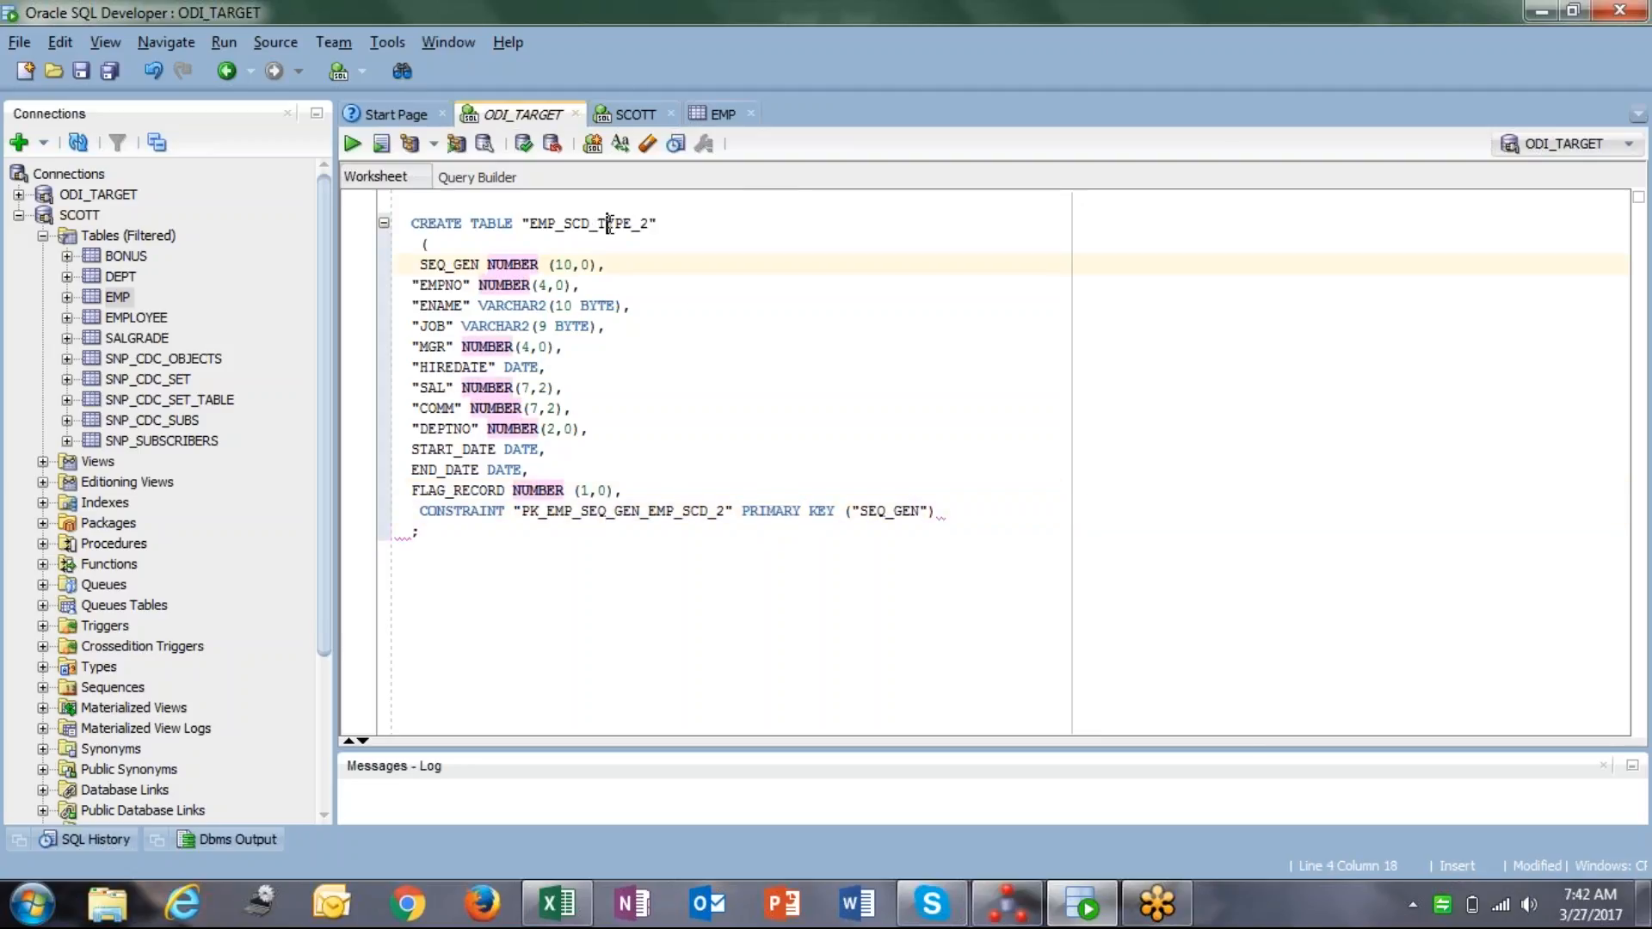
{"action": "left_click", "coordinate": [614, 340]}
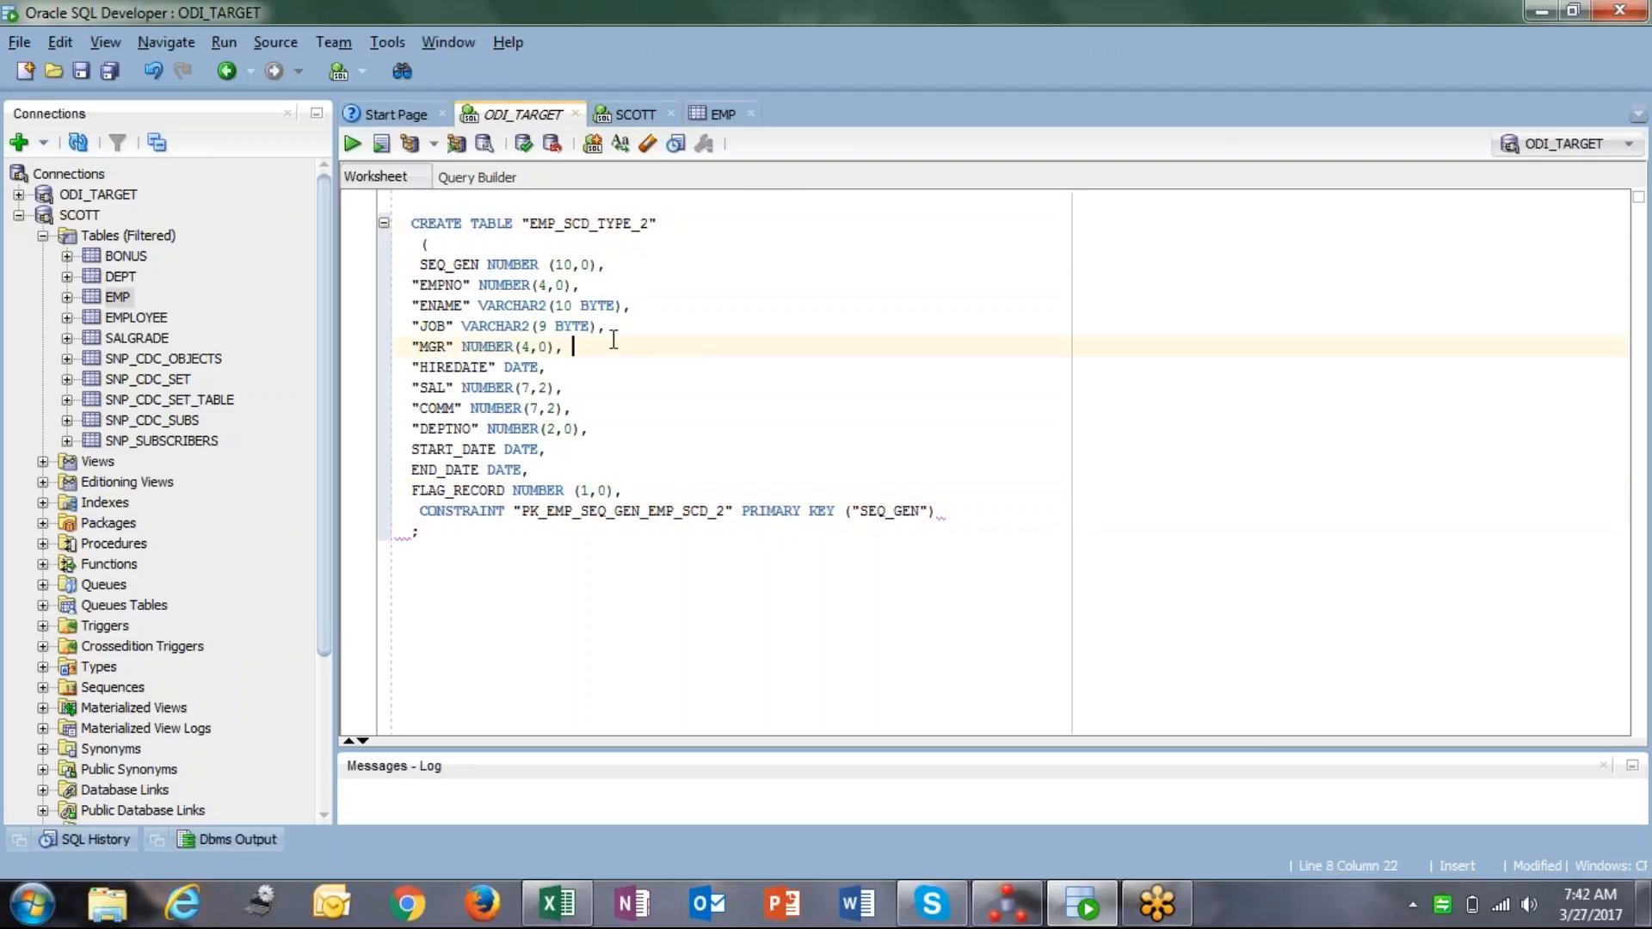
{"action": "key", "text": "F5"}
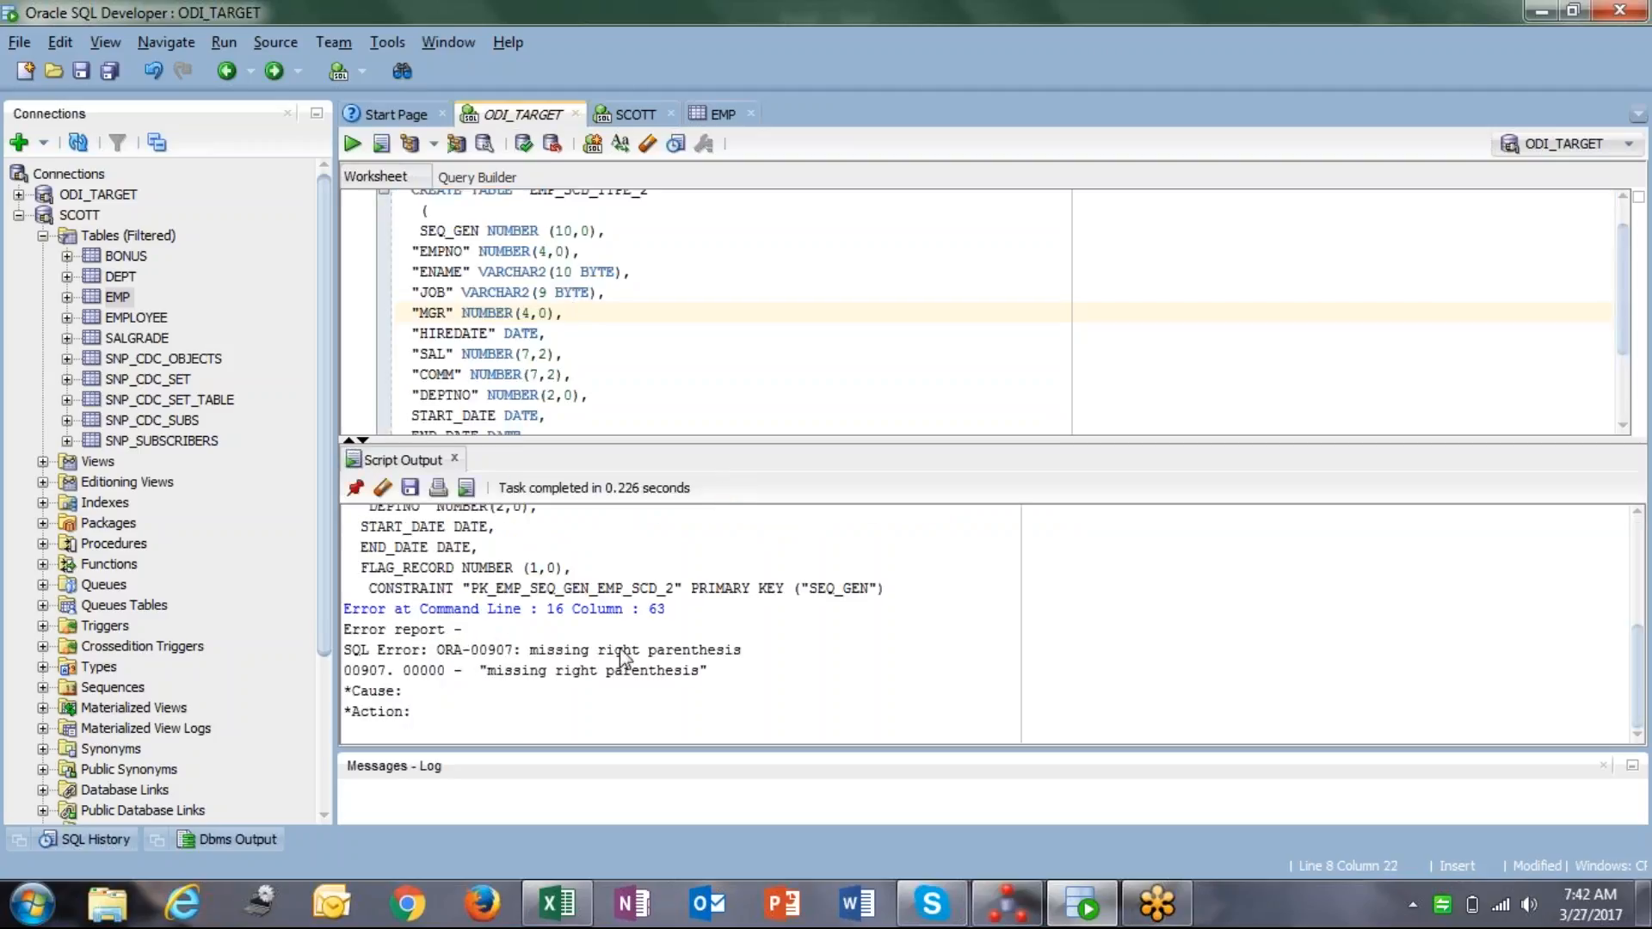
Examine the error report in the script output and check the statement's parentheses, commas and constraint line against it.
{"action": "left_click", "coordinate": [574, 686]}
{"action": "left_click_drag", "start_coordinate": [628, 440], "coordinate": [628, 638]}
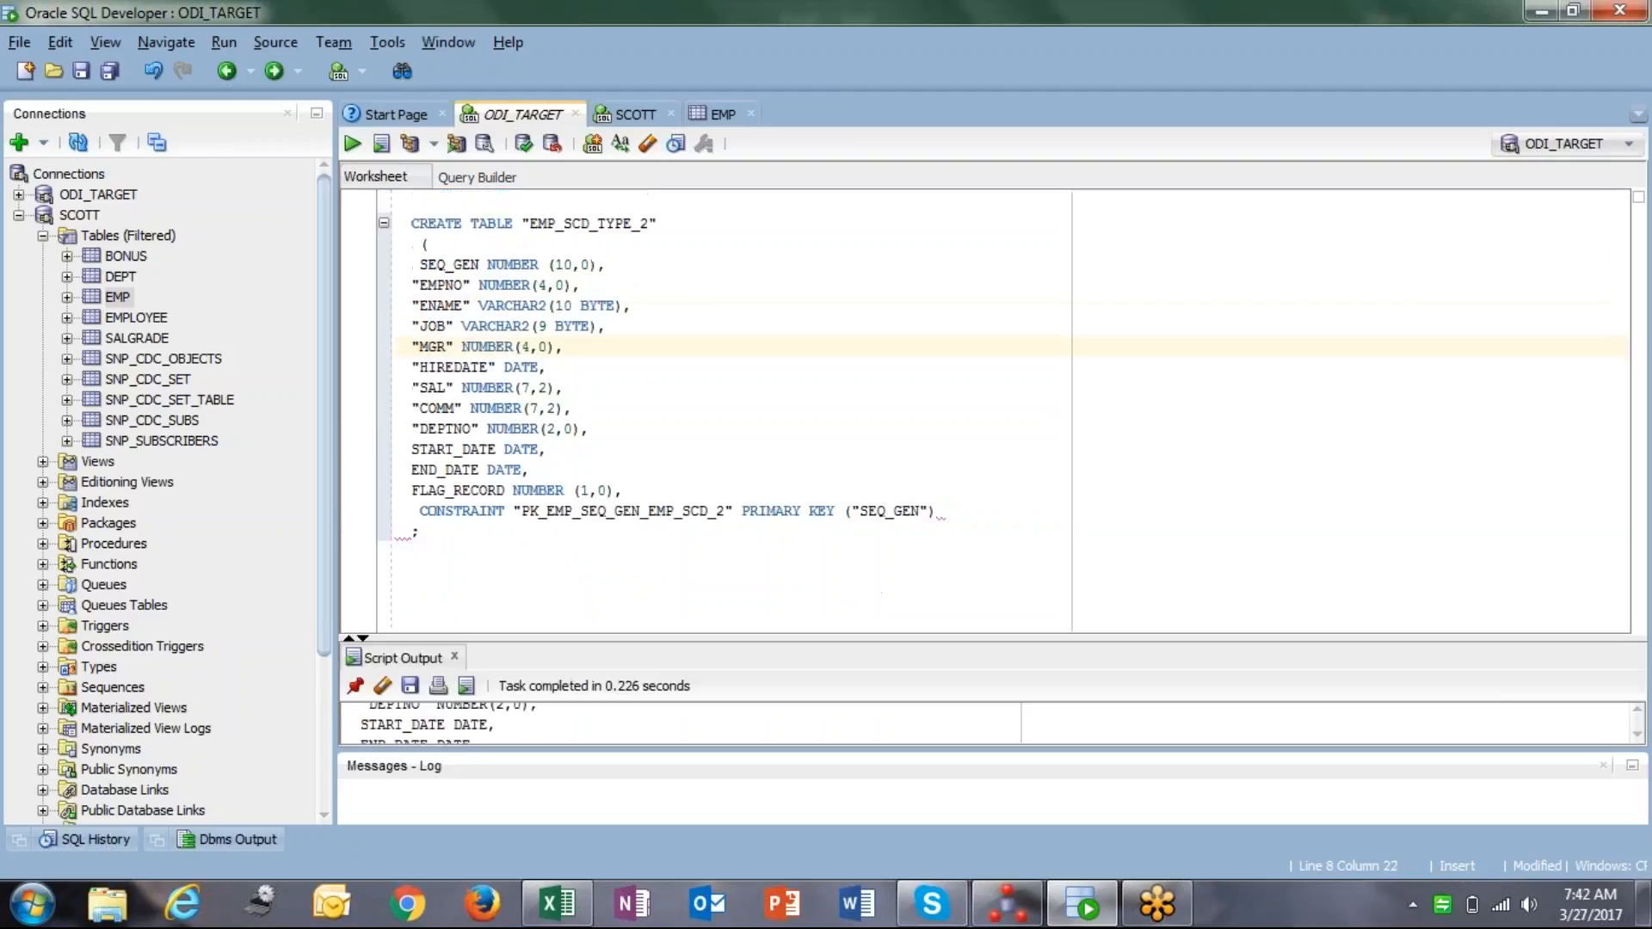
{"action": "left_click", "coordinate": [953, 507]}
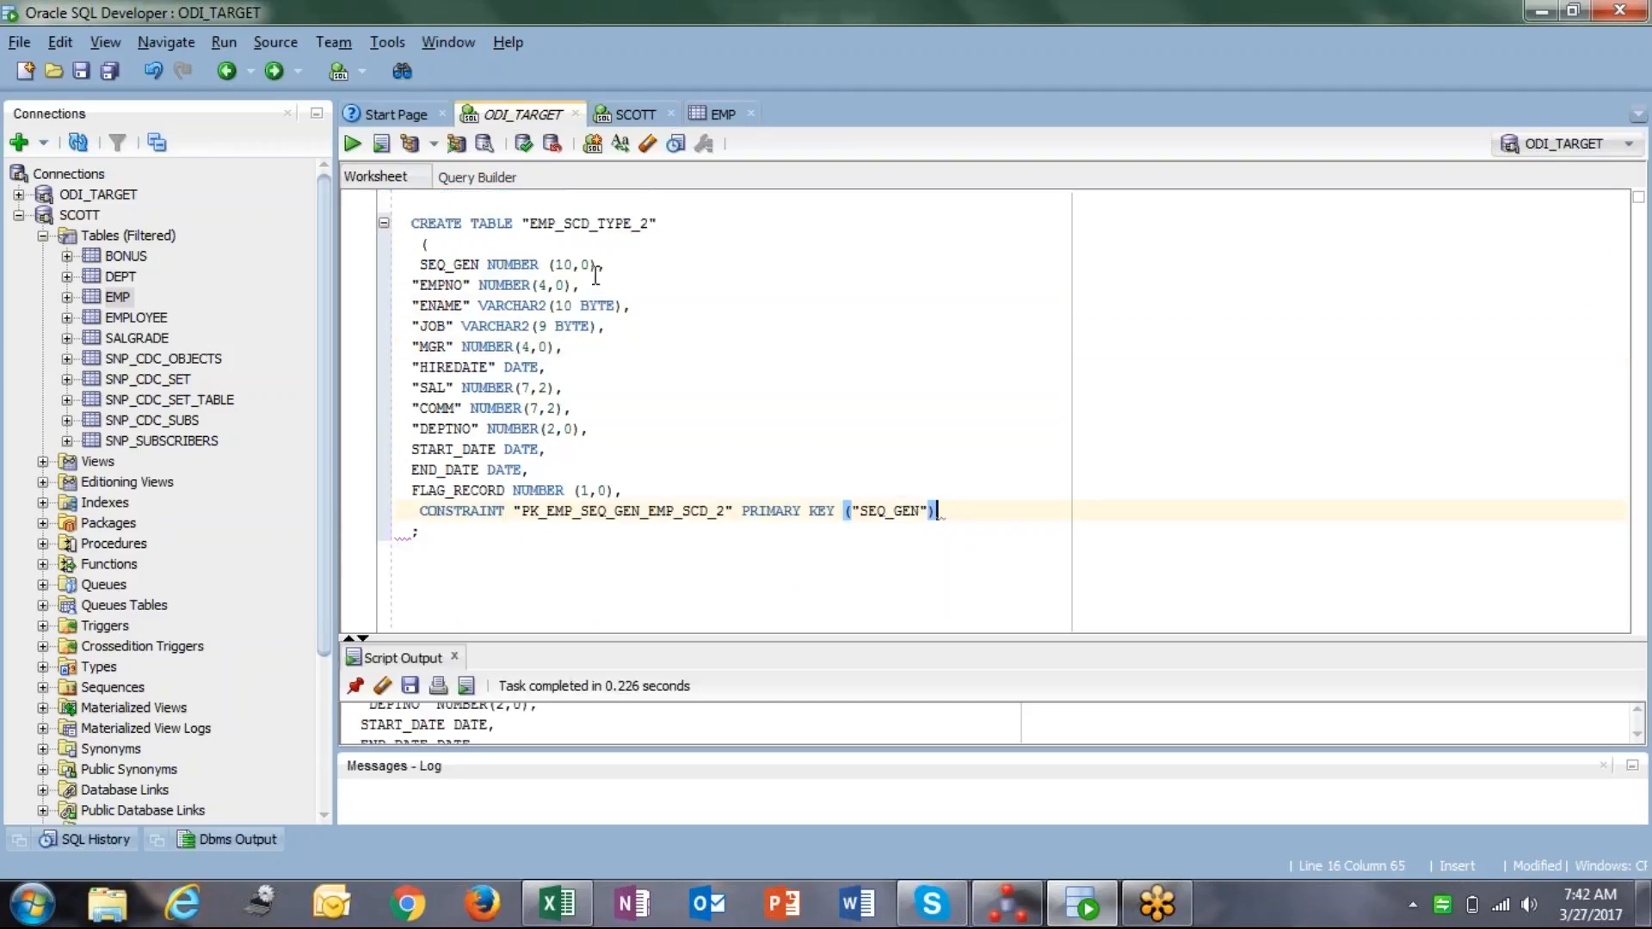
{"action": "left_click", "coordinate": [588, 428]}
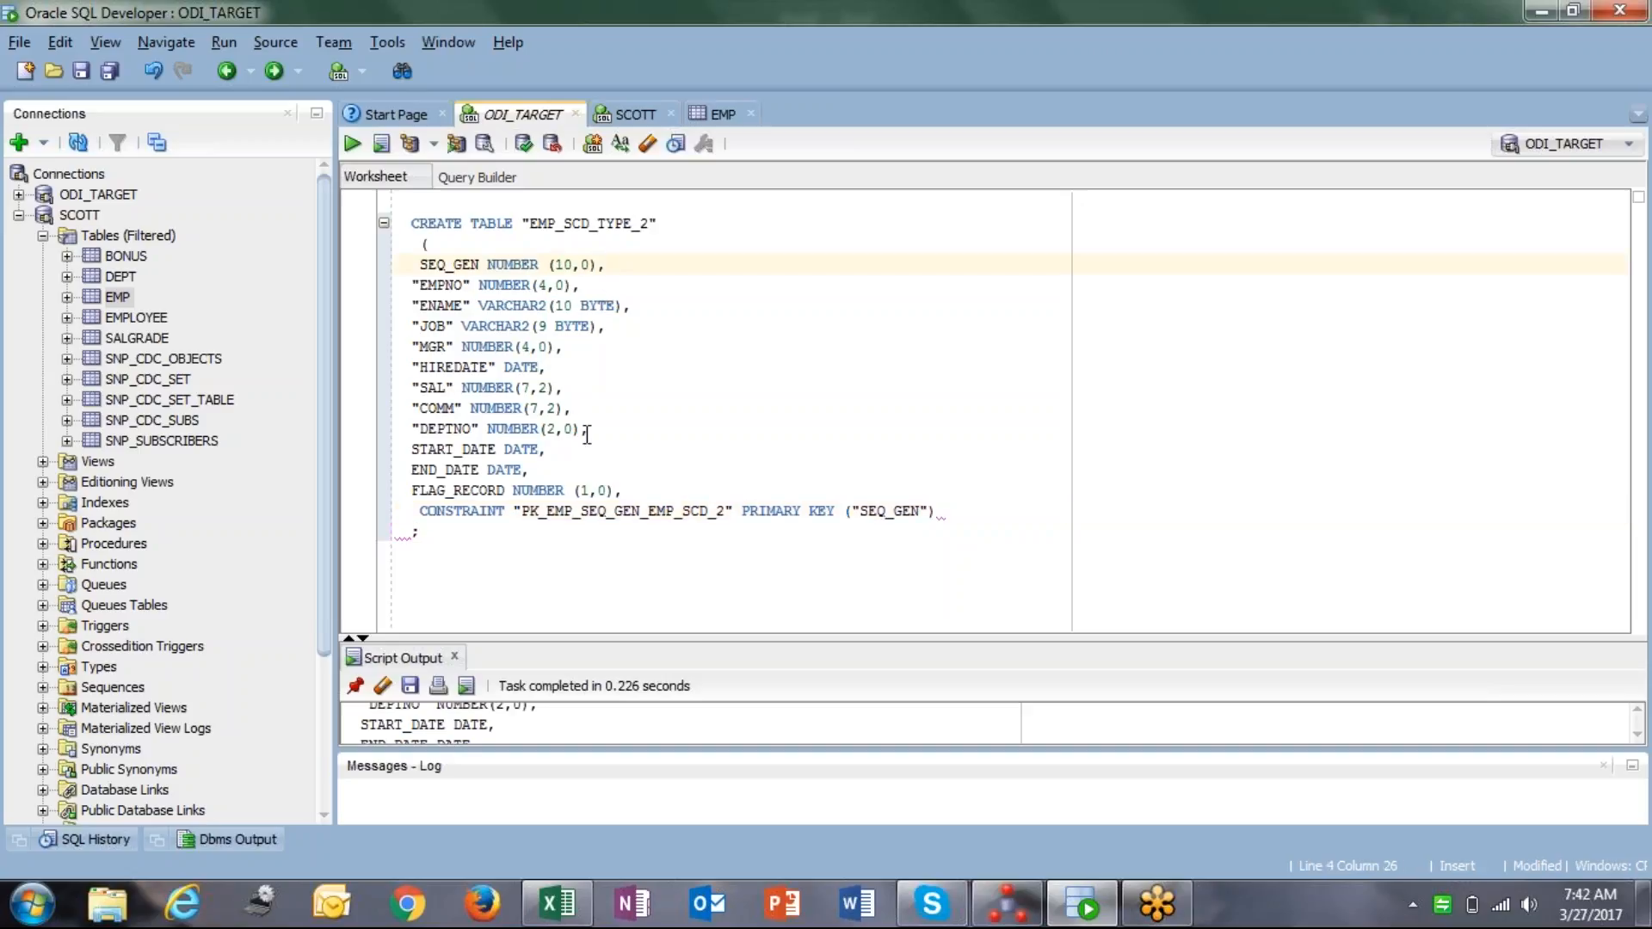
{"action": "left_click_drag", "start_coordinate": [616, 639], "coordinate": [616, 575]}
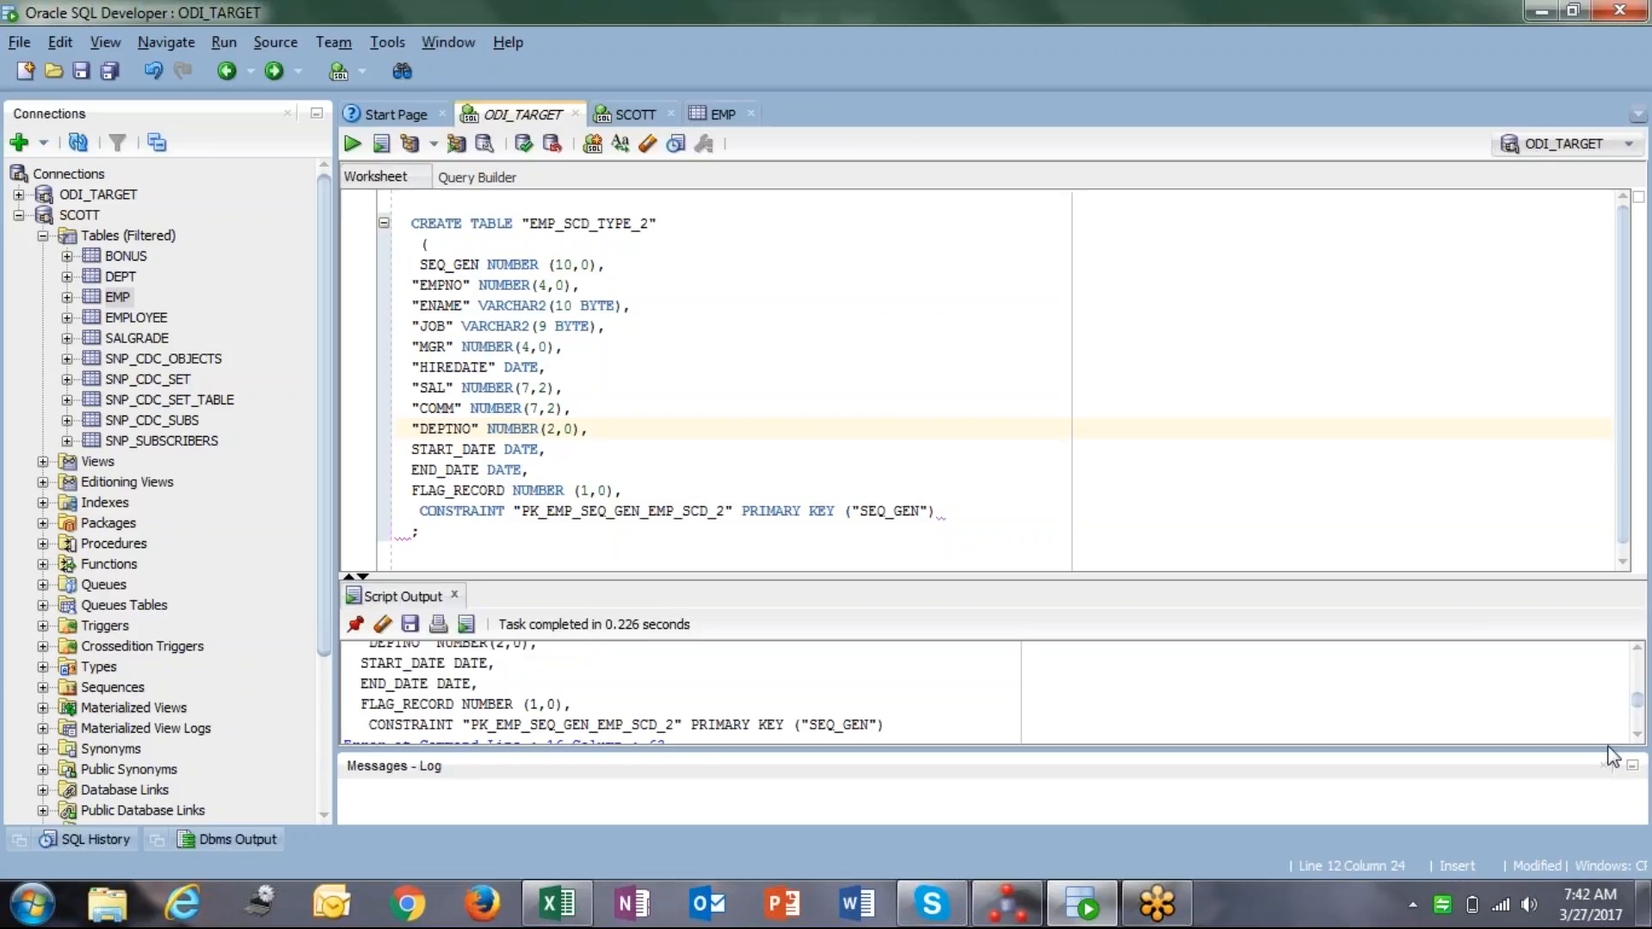
{"action": "left_click", "coordinate": [1632, 765]}
{"action": "left_click", "coordinate": [975, 788]}
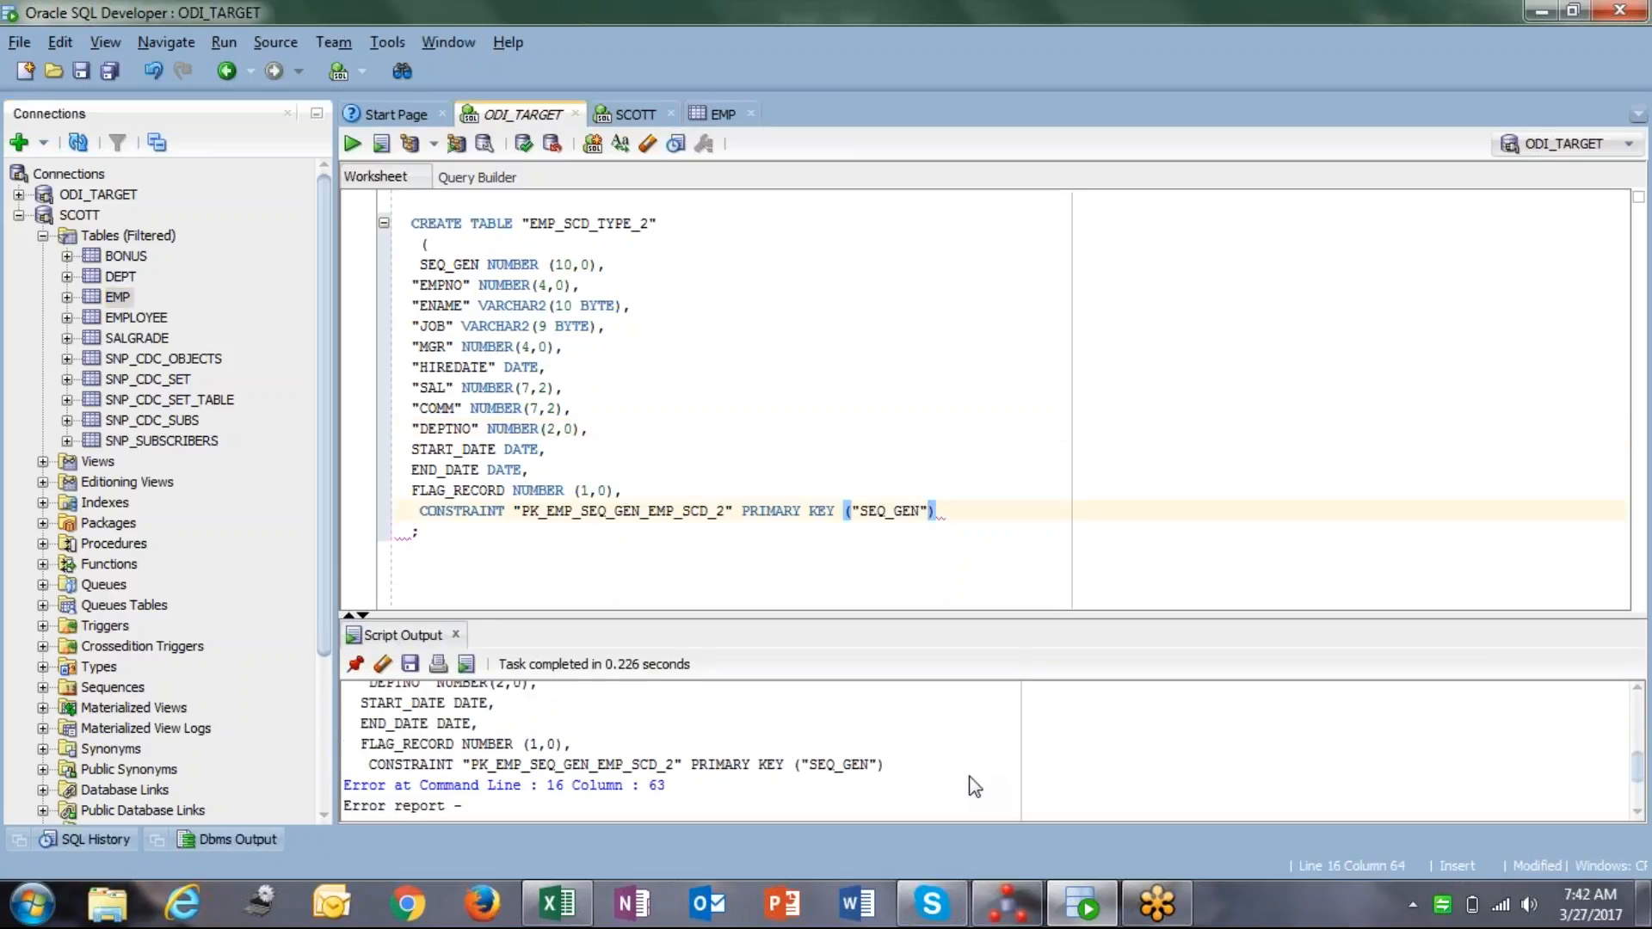
{"action": "scroll", "coordinate": [975, 786], "scroll_direction": "down", "scroll_amount": 2}
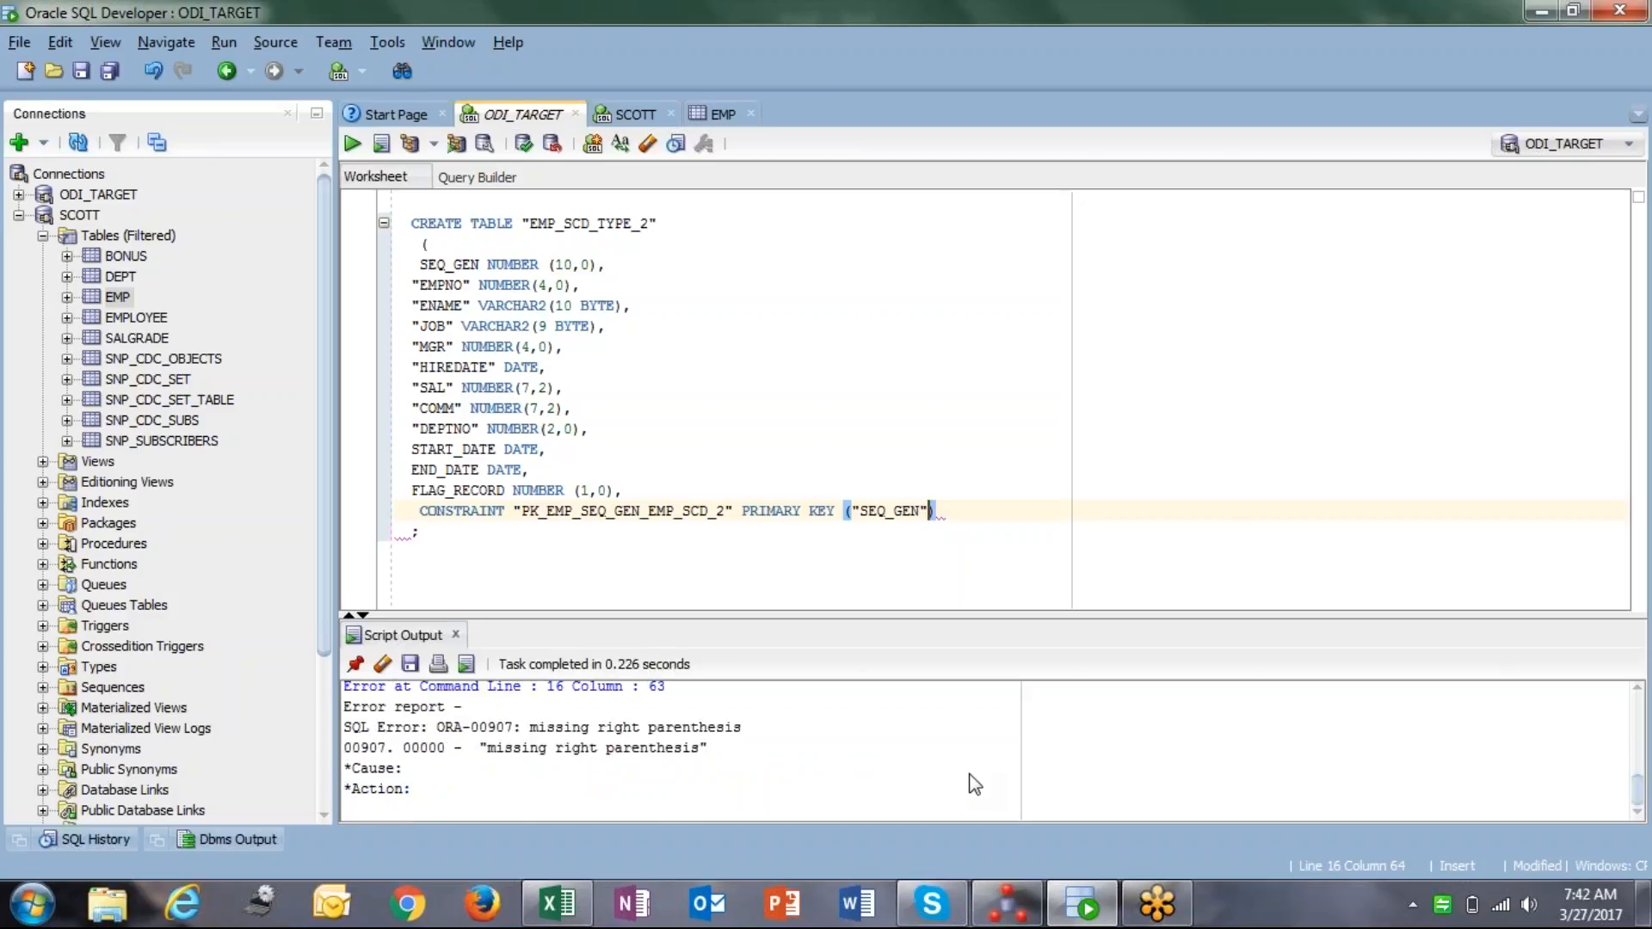
{"action": "scroll", "coordinate": [975, 786], "scroll_direction": "up", "scroll_amount": 1}
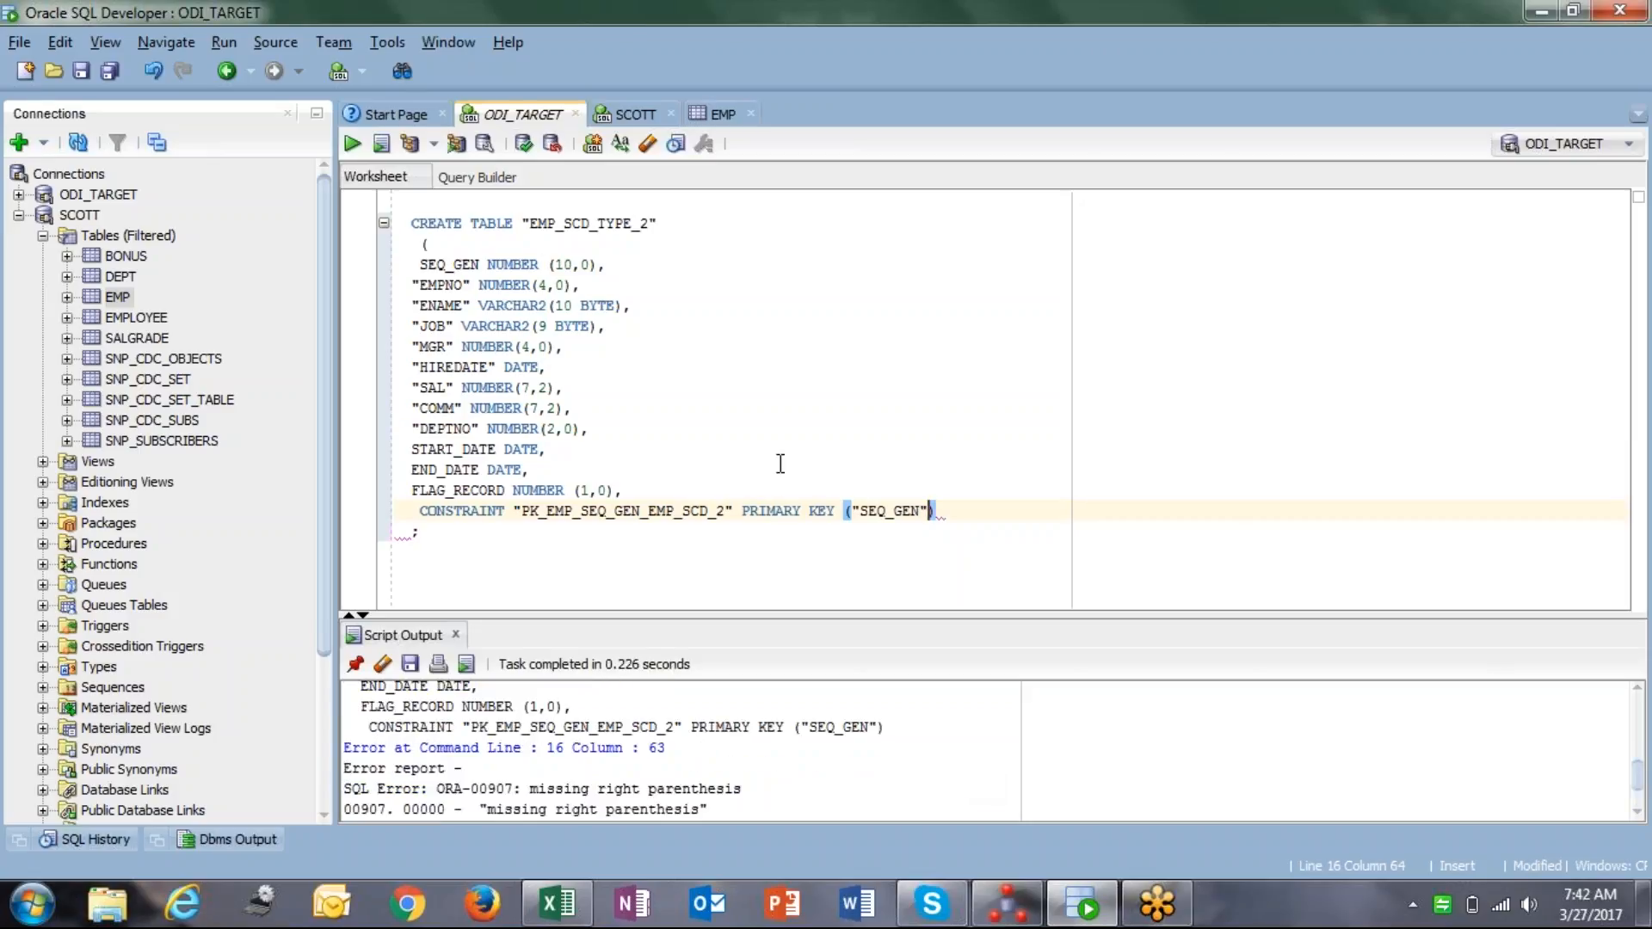
{"action": "left_click", "coordinate": [798, 527]}
{"action": "key", "text": "Up"}
{"action": "key", "text": "Up"}
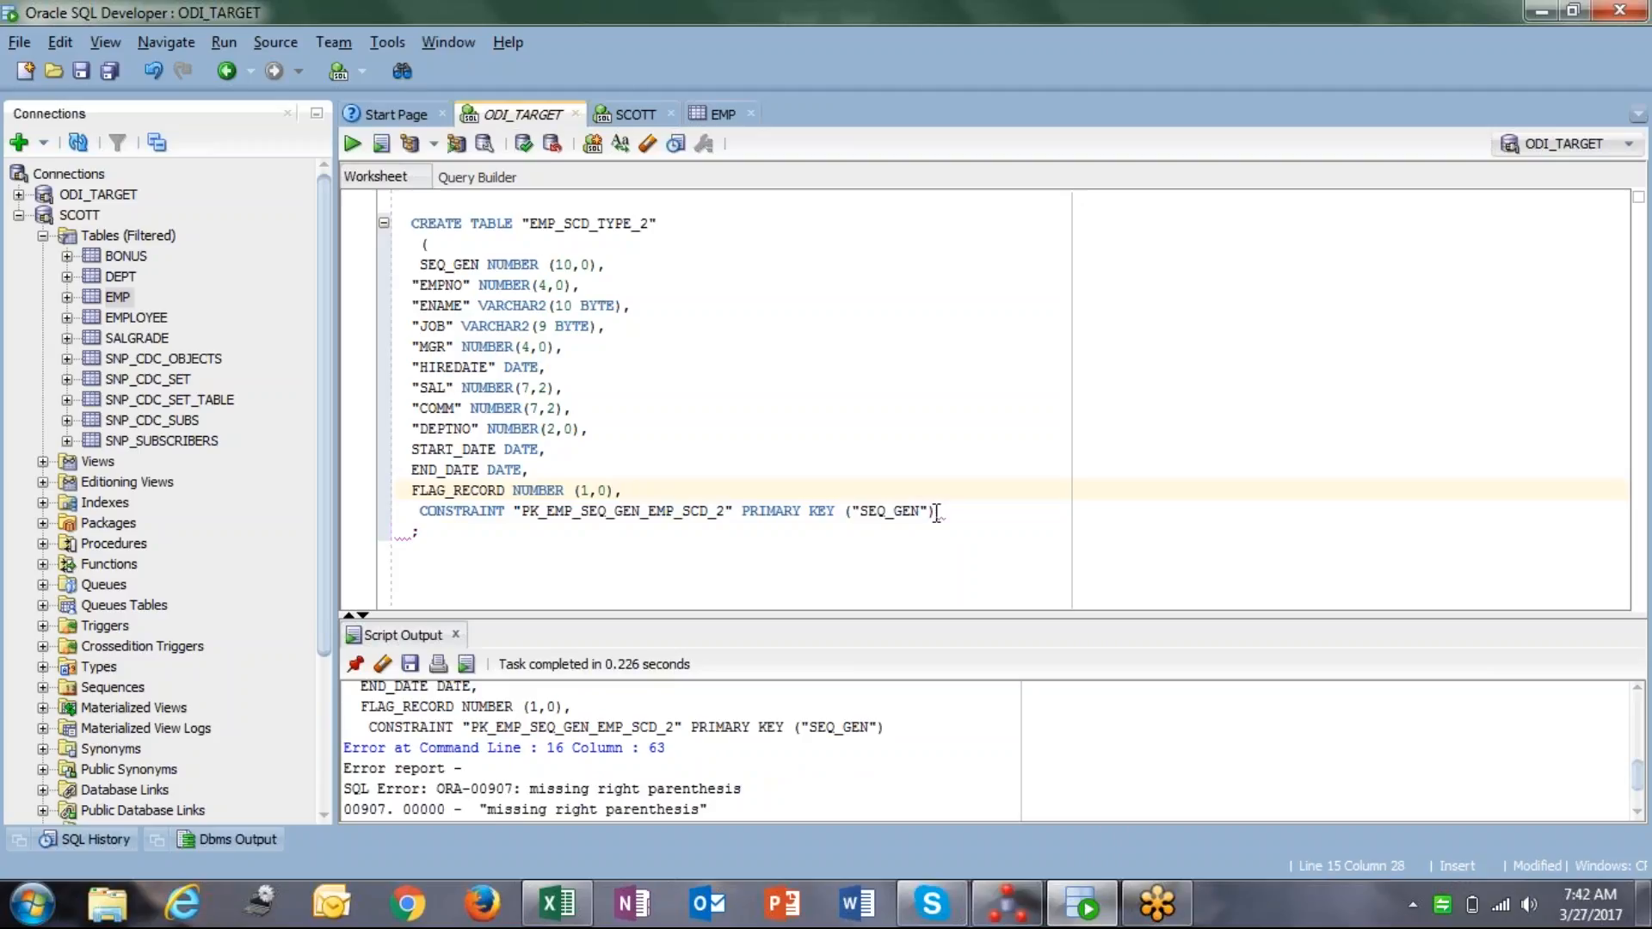
{"action": "left_click", "coordinate": [870, 510]}
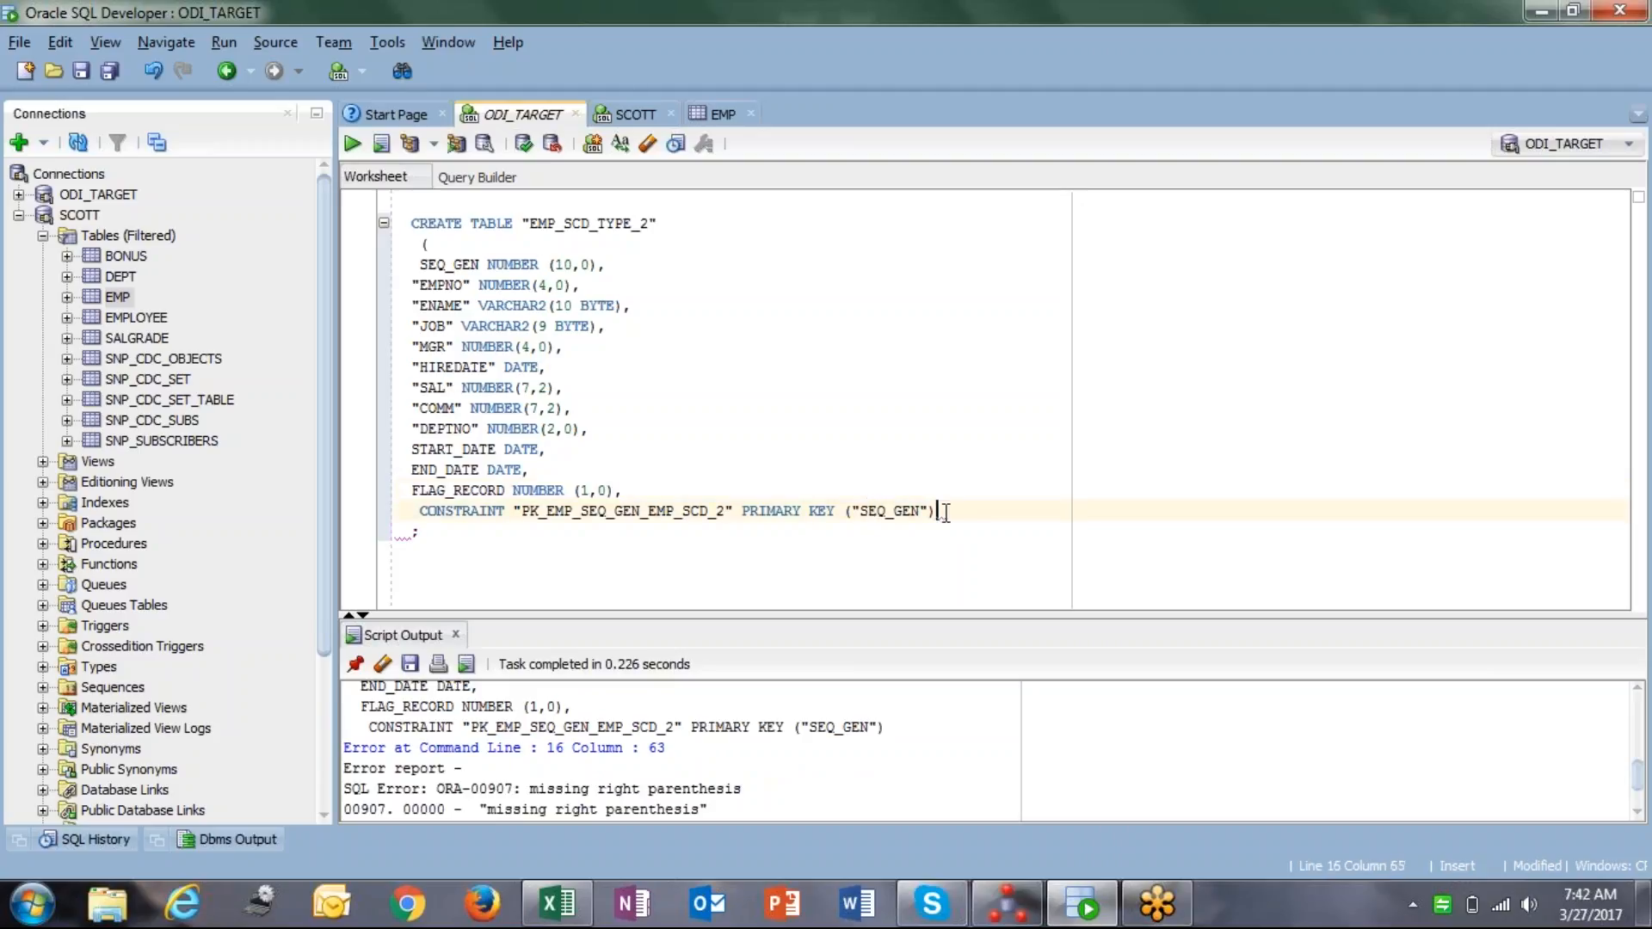
{"action": "left_click", "coordinate": [1001, 523]}
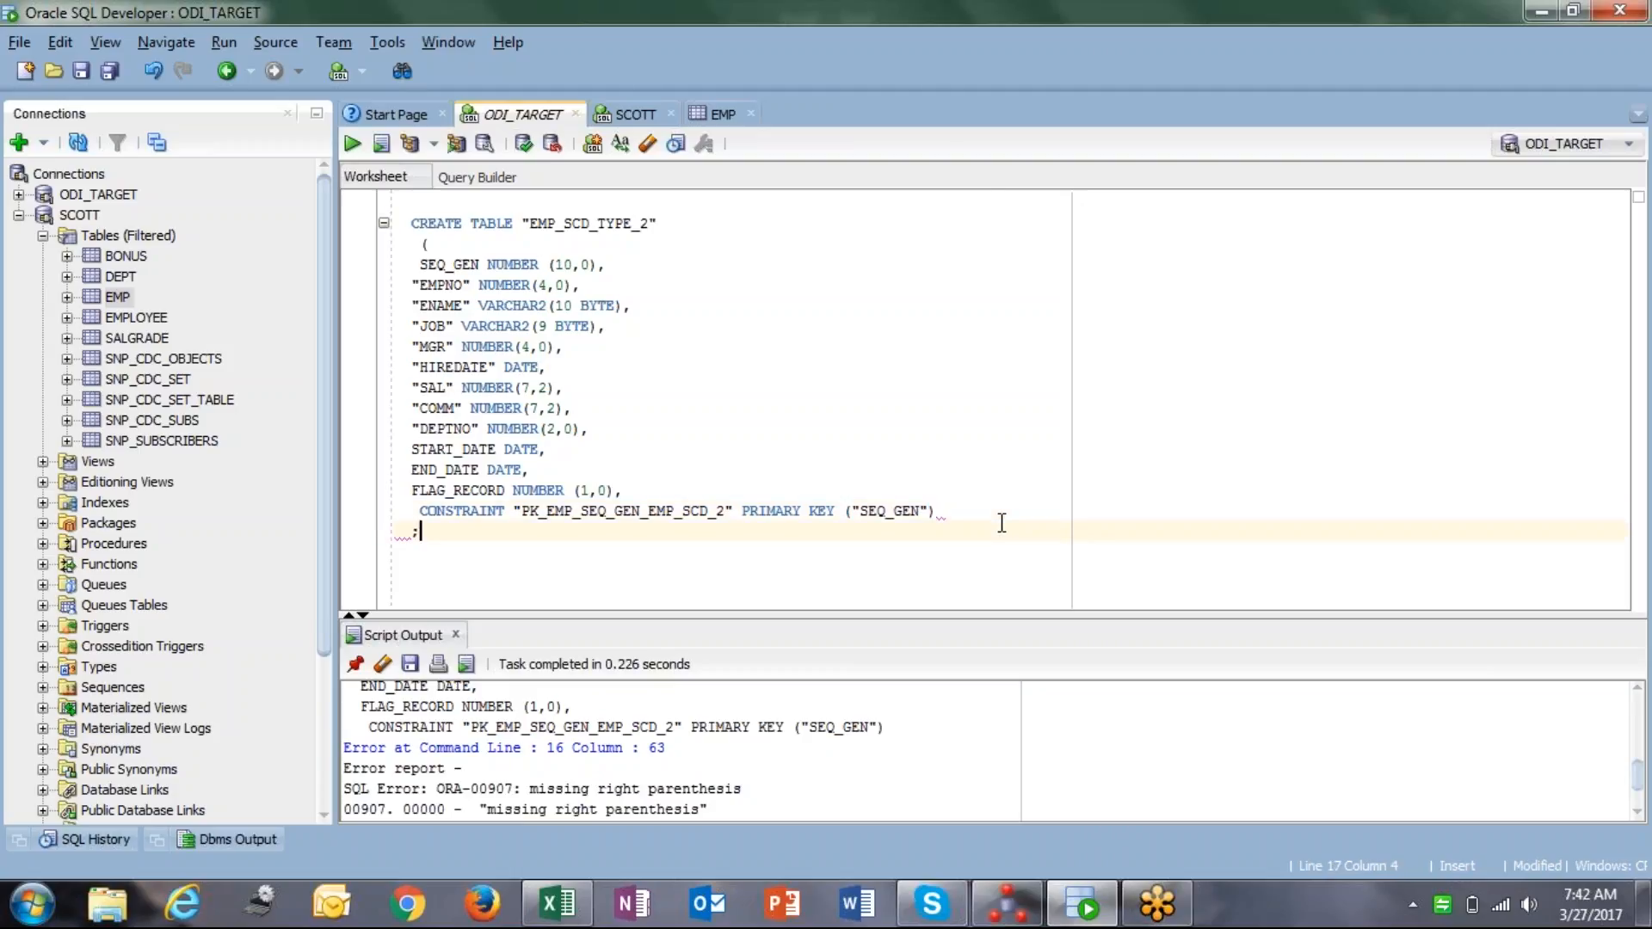
Pull the semicolon up to the end of the constraint line and run the statement again.
{"action": "key", "text": "Up"}
{"action": "key", "text": "End"}
{"action": "key", "text": "Delete"}
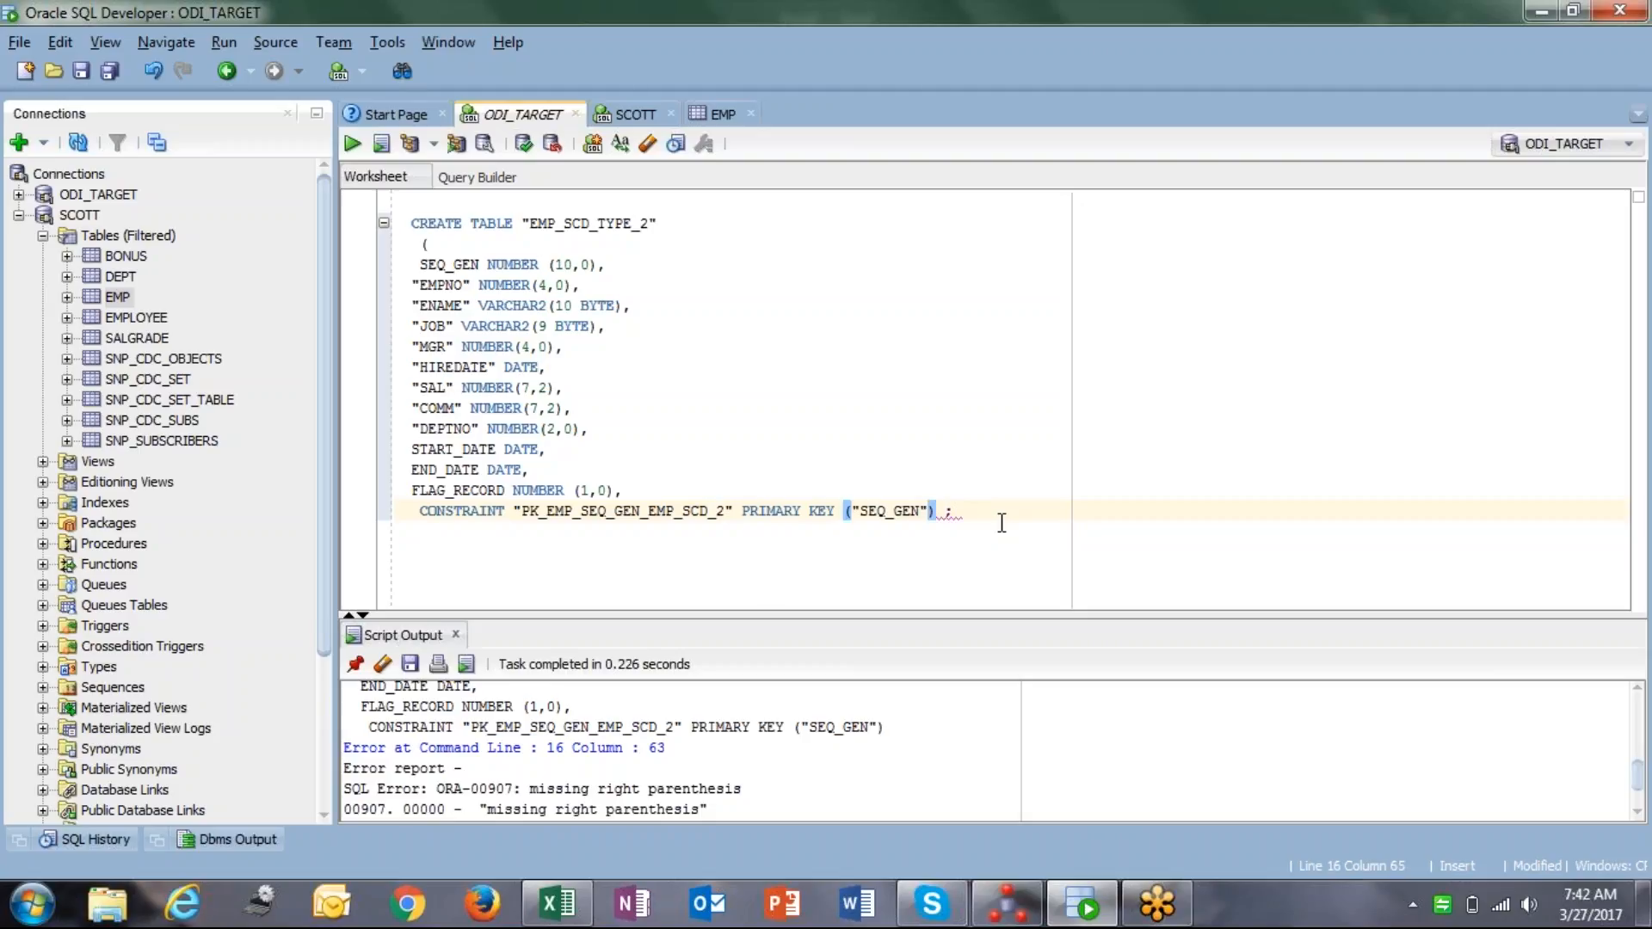
{"action": "key", "text": "ctrl+Return"}
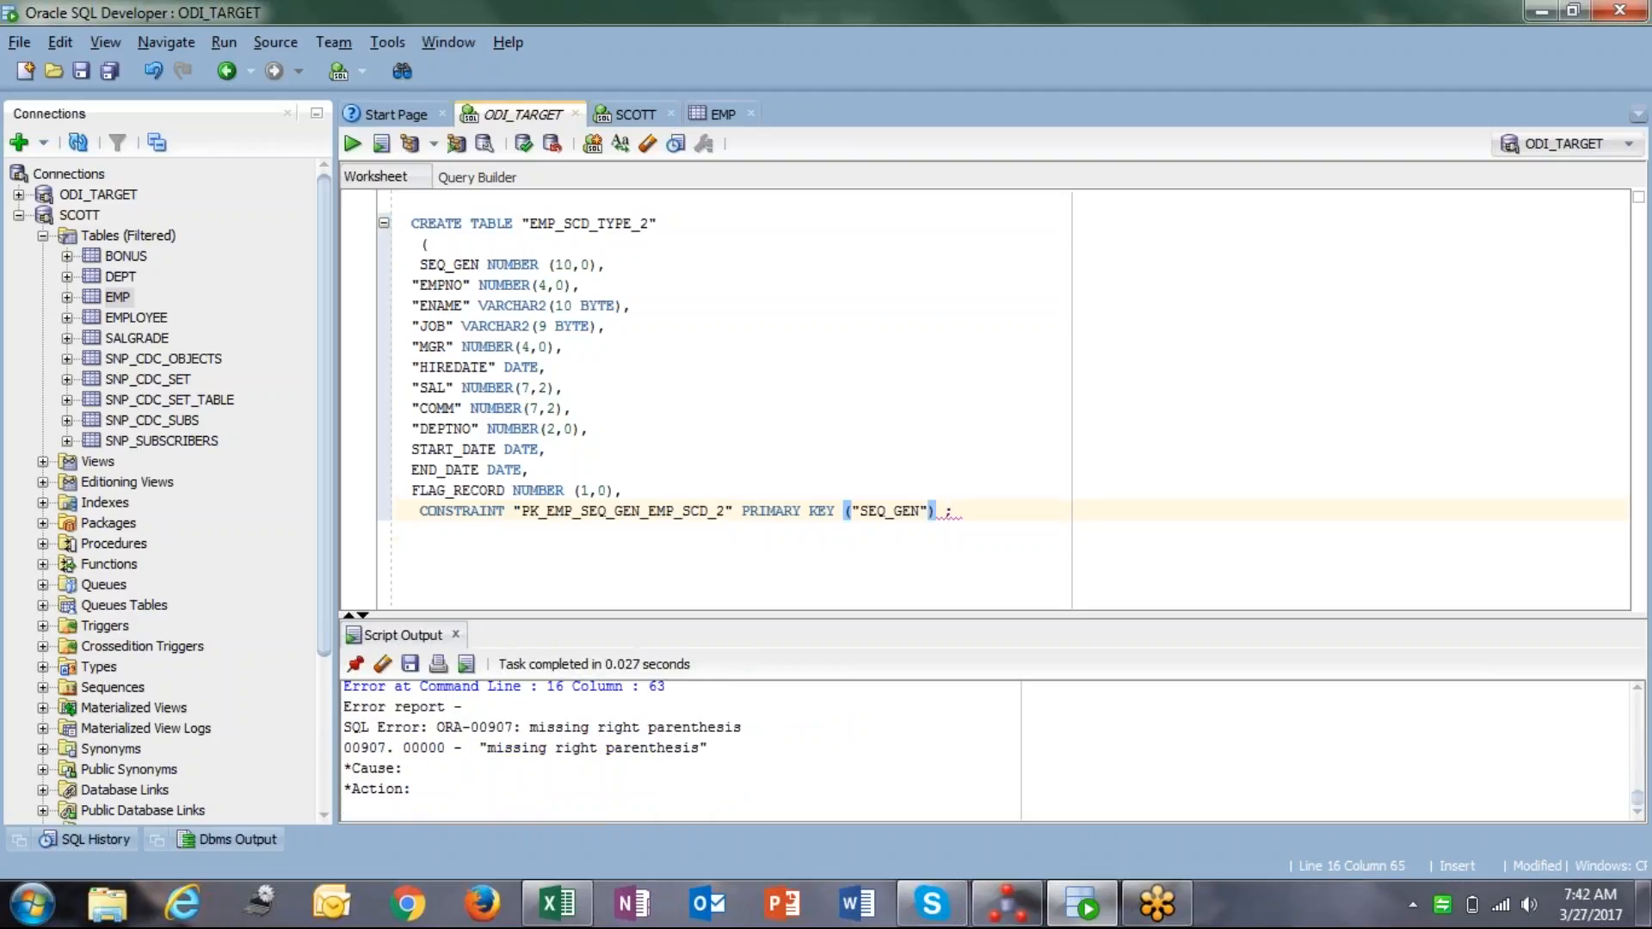
Insert the closing parenthesis before the semicolon and run the script to create EMP_SCD_TYPE_2, checking the script output.
{"action": "left_click", "coordinate": [948, 509]}
{"action": "type", "text": ")"}
{"action": "key", "text": "F5"}
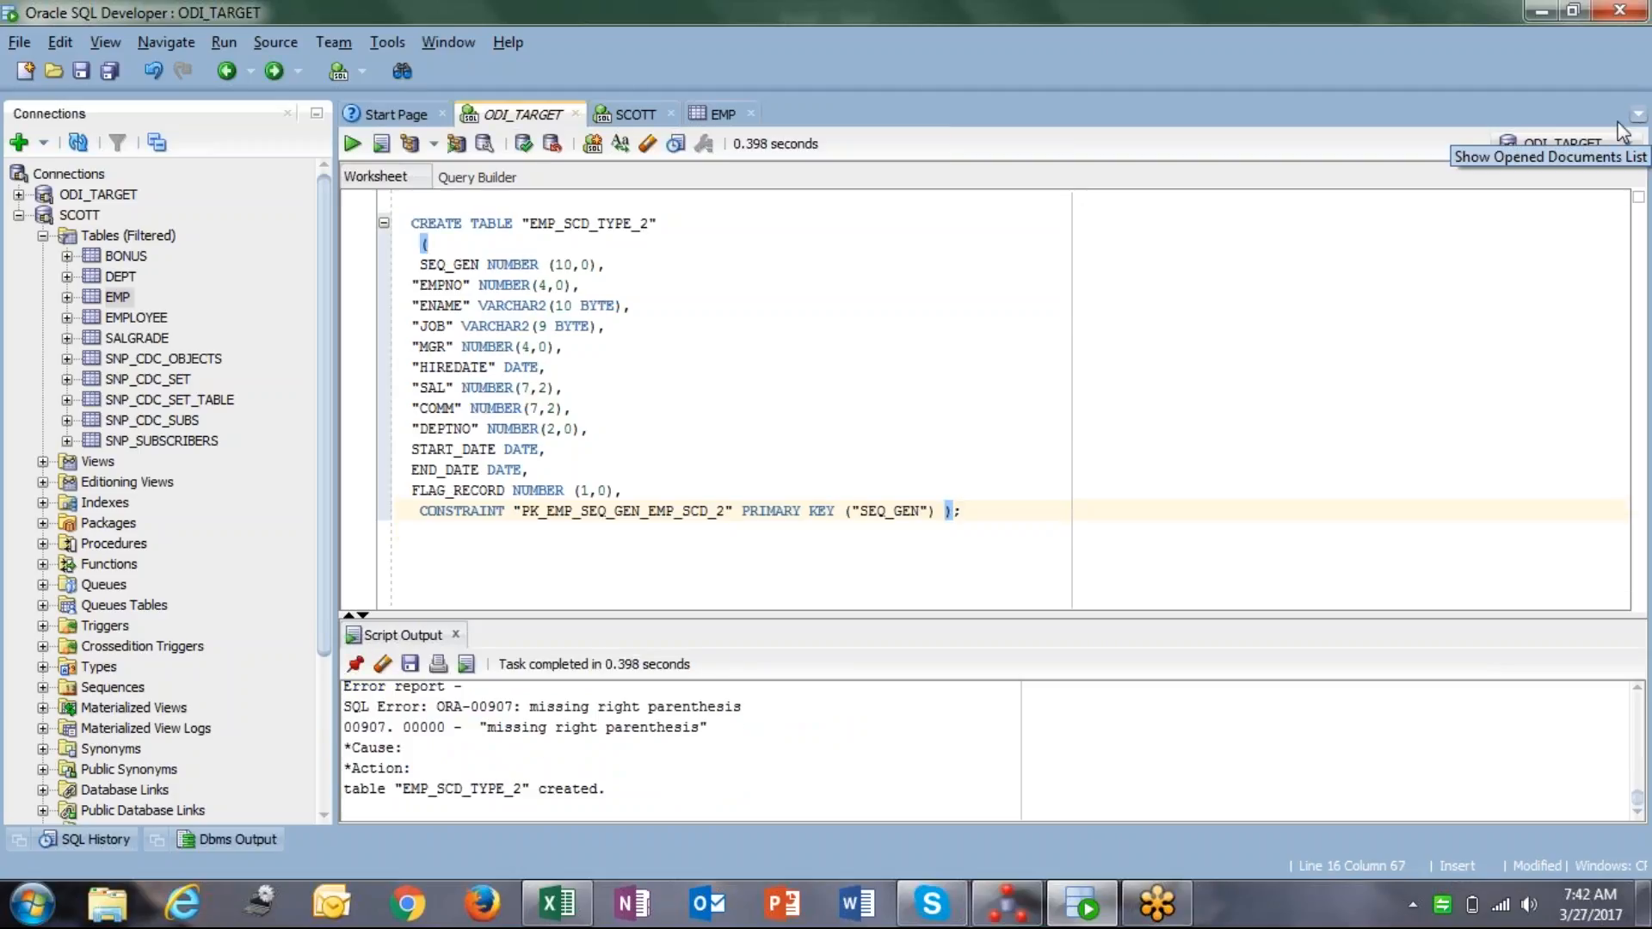
{"action": "left_click_drag", "start_coordinate": [346, 799], "coordinate": [613, 797]}
{"action": "left_click", "coordinate": [612, 797]}
{"action": "left_click", "coordinate": [474, 791]}
{"action": "left_click", "coordinate": [580, 408]}
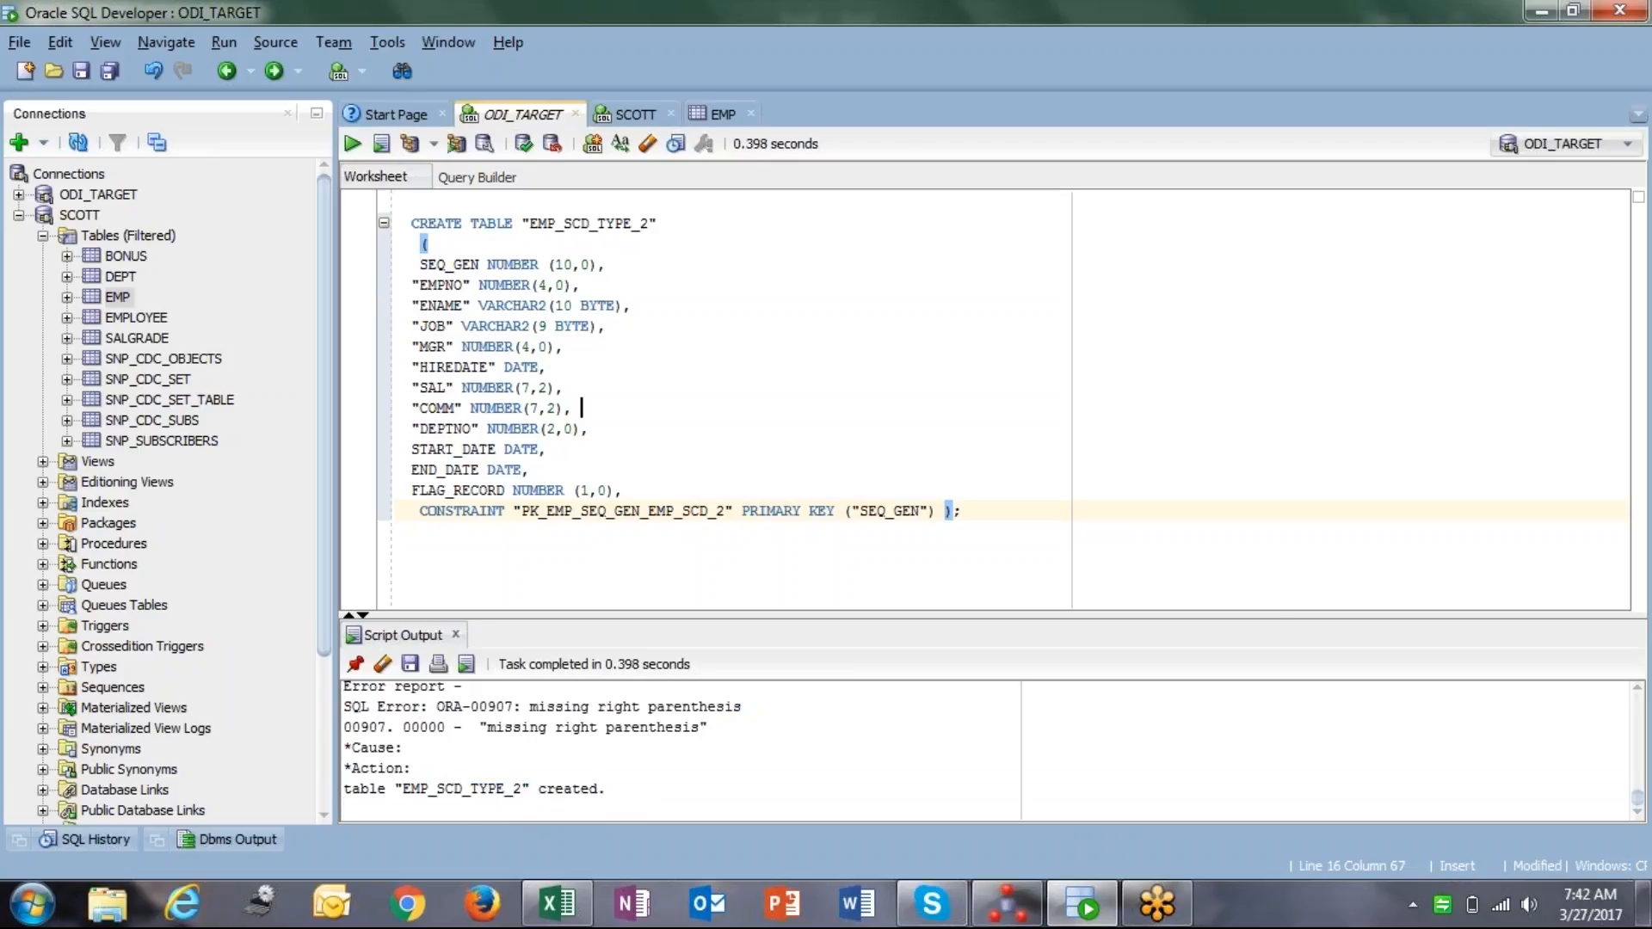
Switch to Oracle Data Integrator Studio, collapse the project tree and close the m_cdc_emp mapping.
{"action": "left_click", "coordinate": [1007, 903]}
{"action": "left_click", "coordinate": [19, 146]}
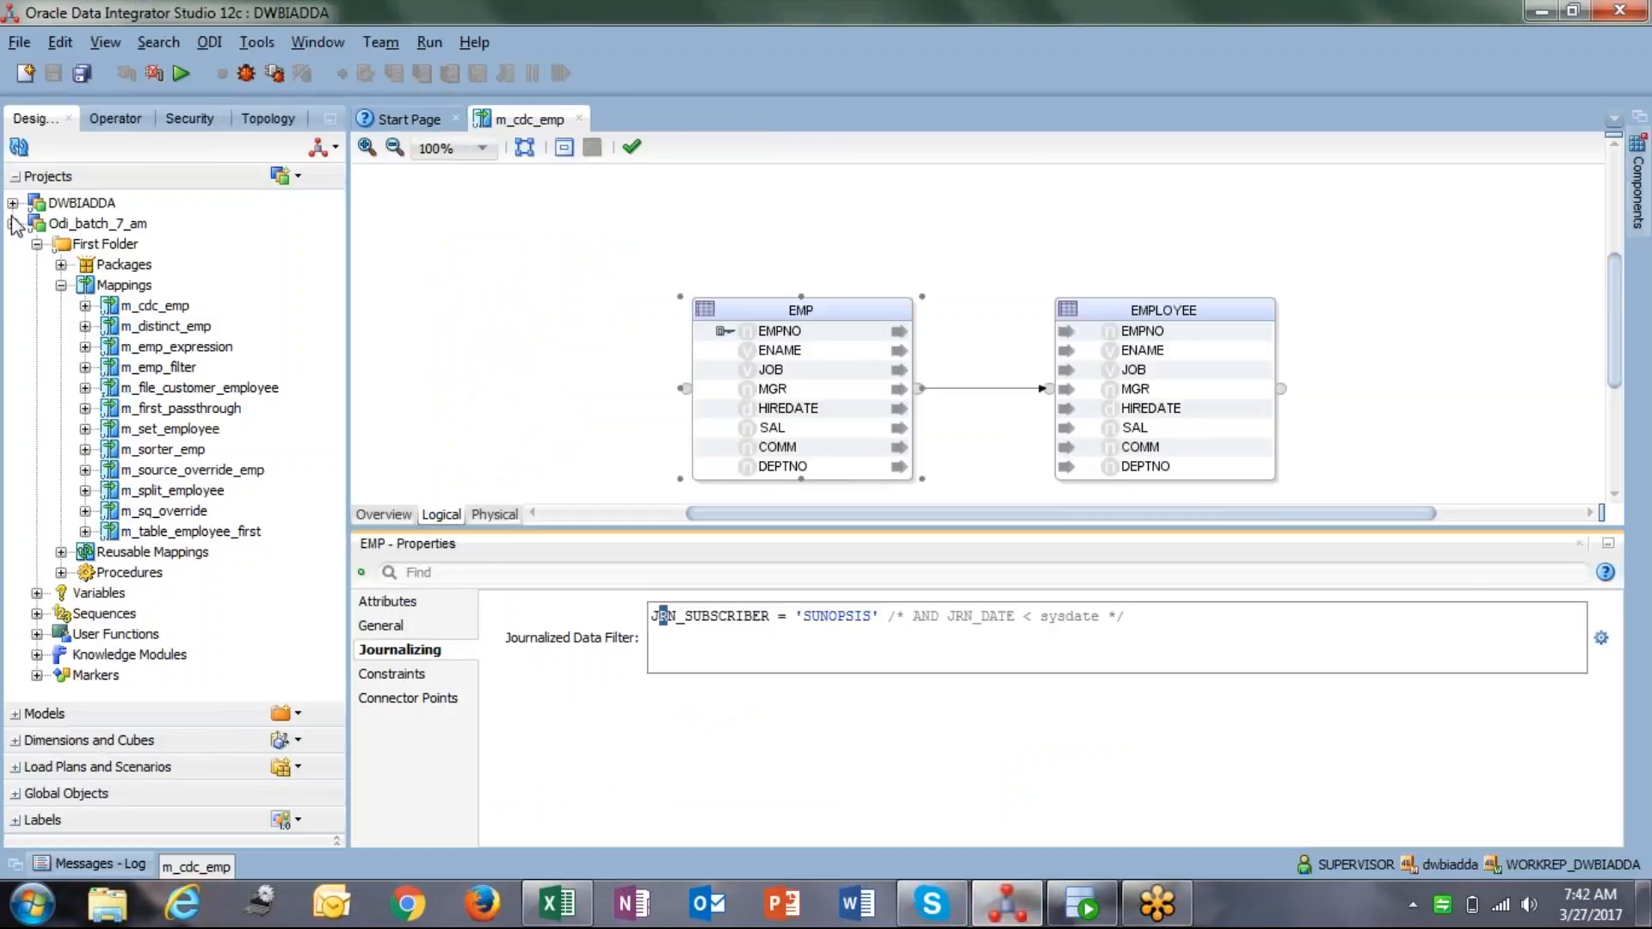
{"action": "left_click", "coordinate": [579, 119]}
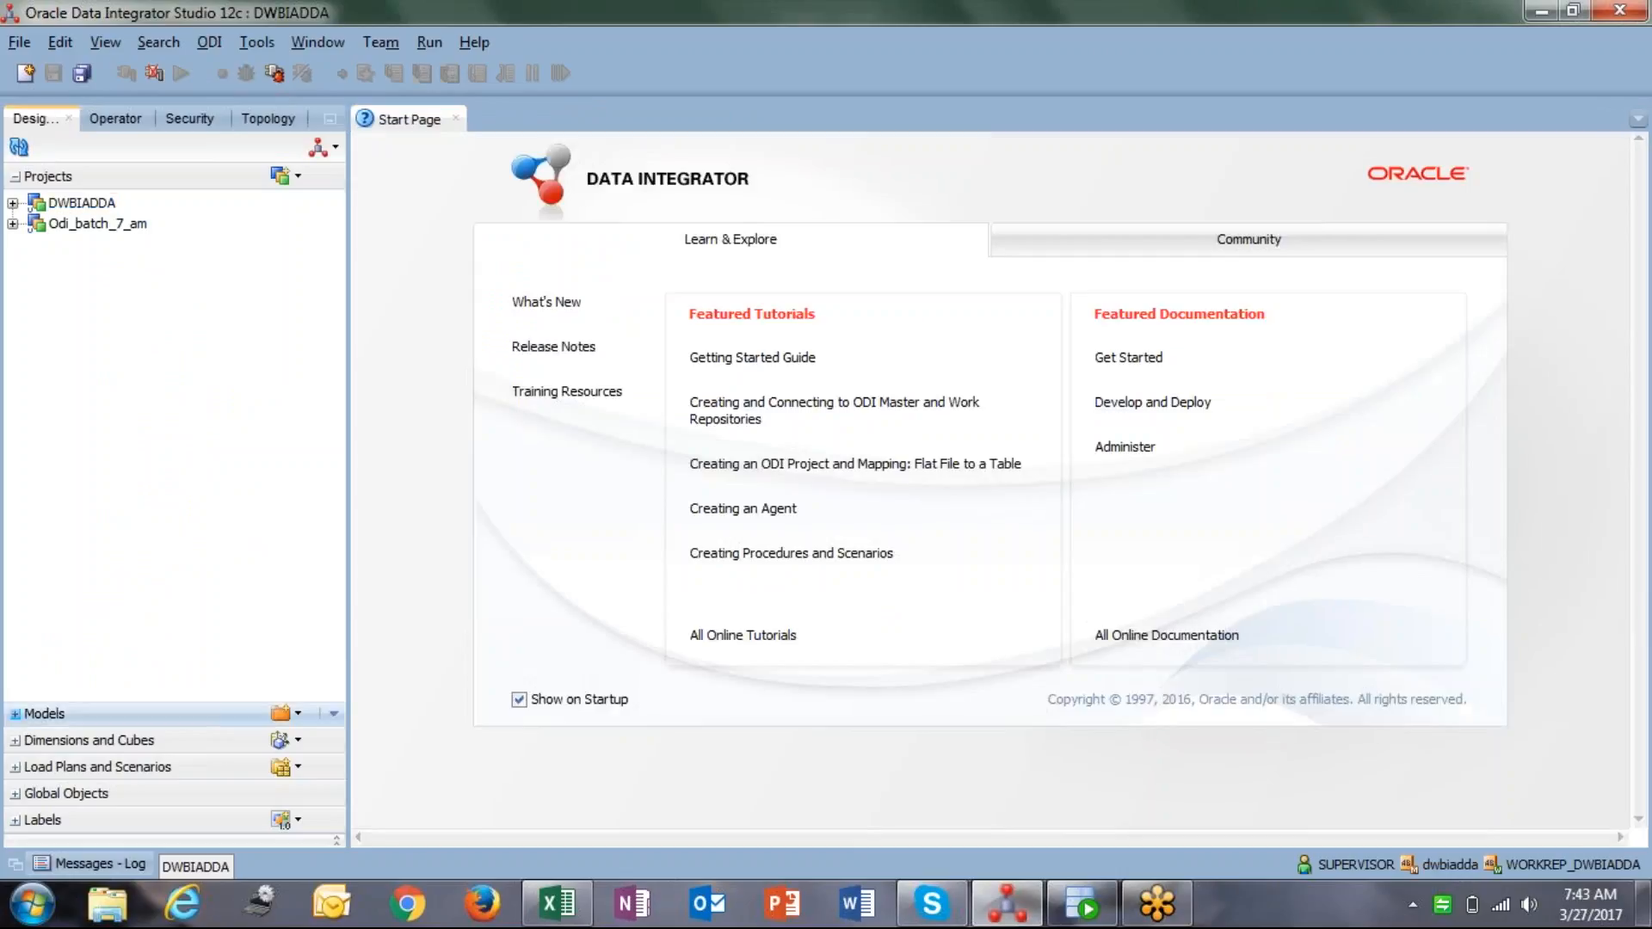
Open the Odi_target_meadata model from the Oracle_Batch_7_30_am model folder.
{"action": "left_click", "coordinate": [10, 714]}
{"action": "left_click", "coordinate": [13, 527]}
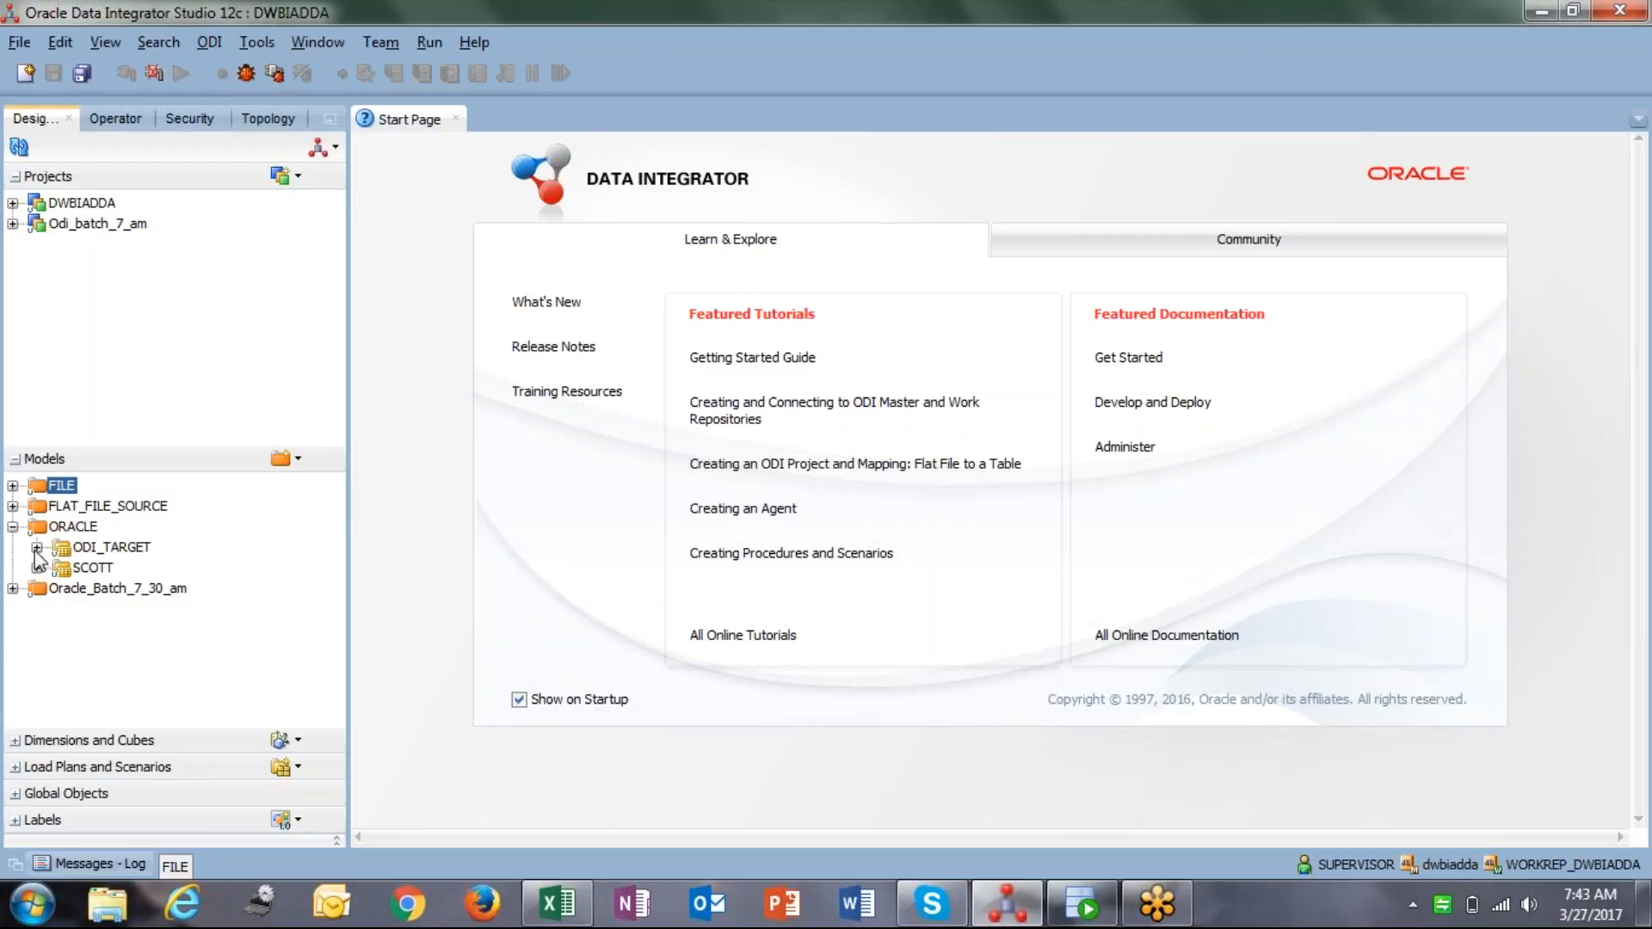
{"action": "left_click", "coordinate": [13, 589]}
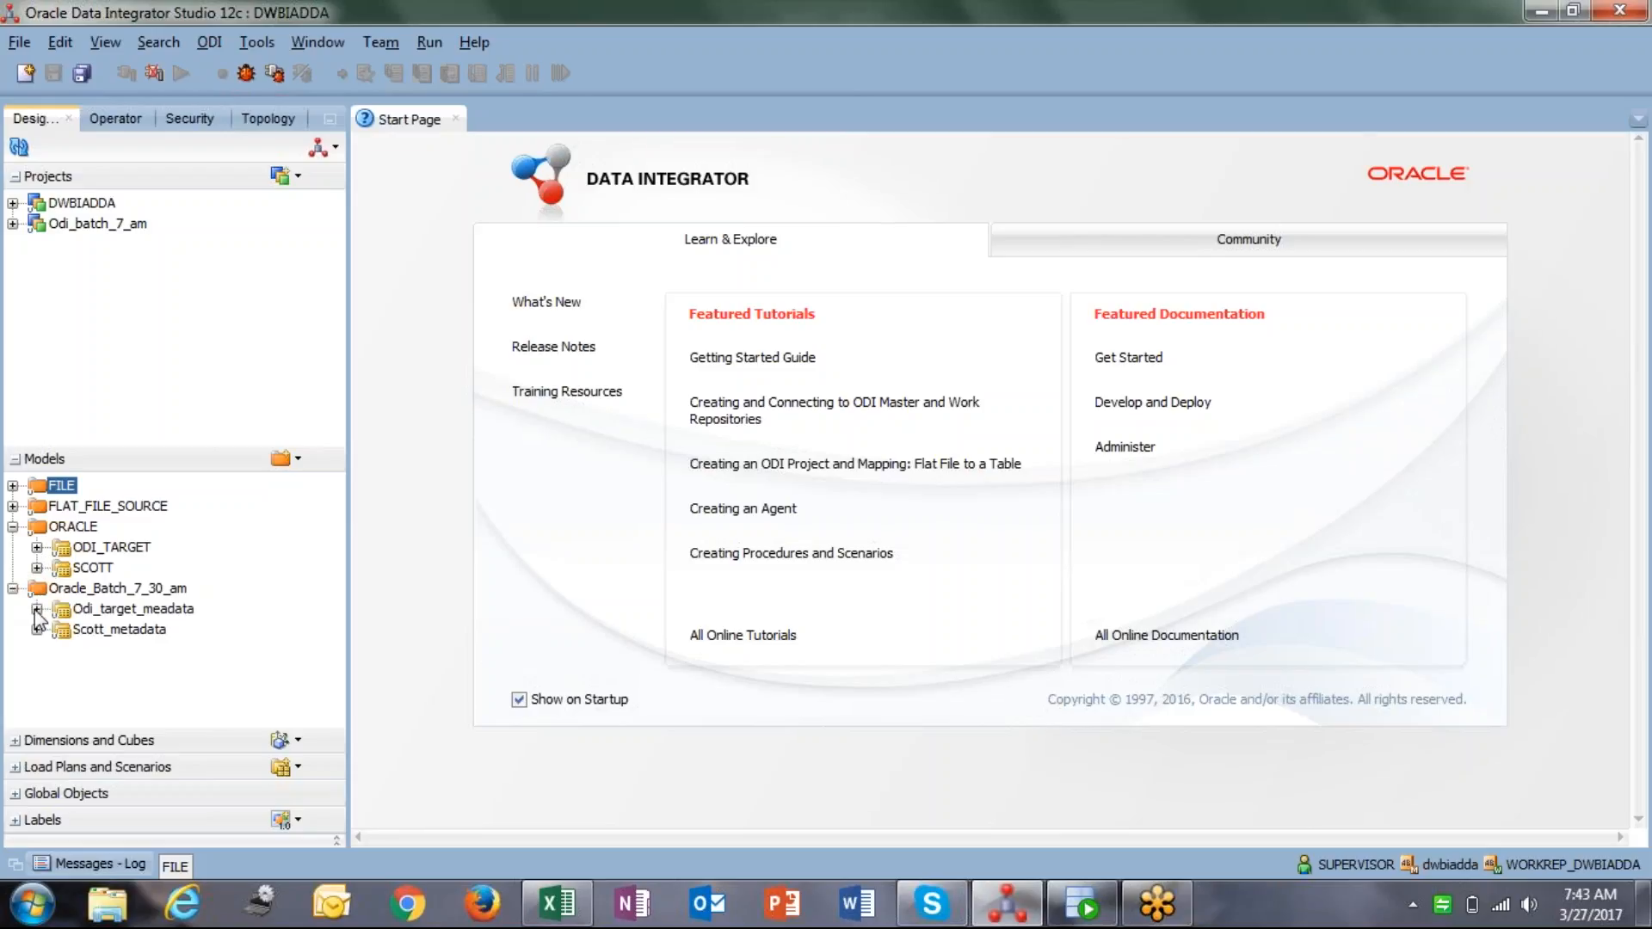
{"action": "left_click", "coordinate": [36, 609]}
{"action": "scroll", "coordinate": [83, 616], "scroll_direction": "down", "scroll_amount": 2}
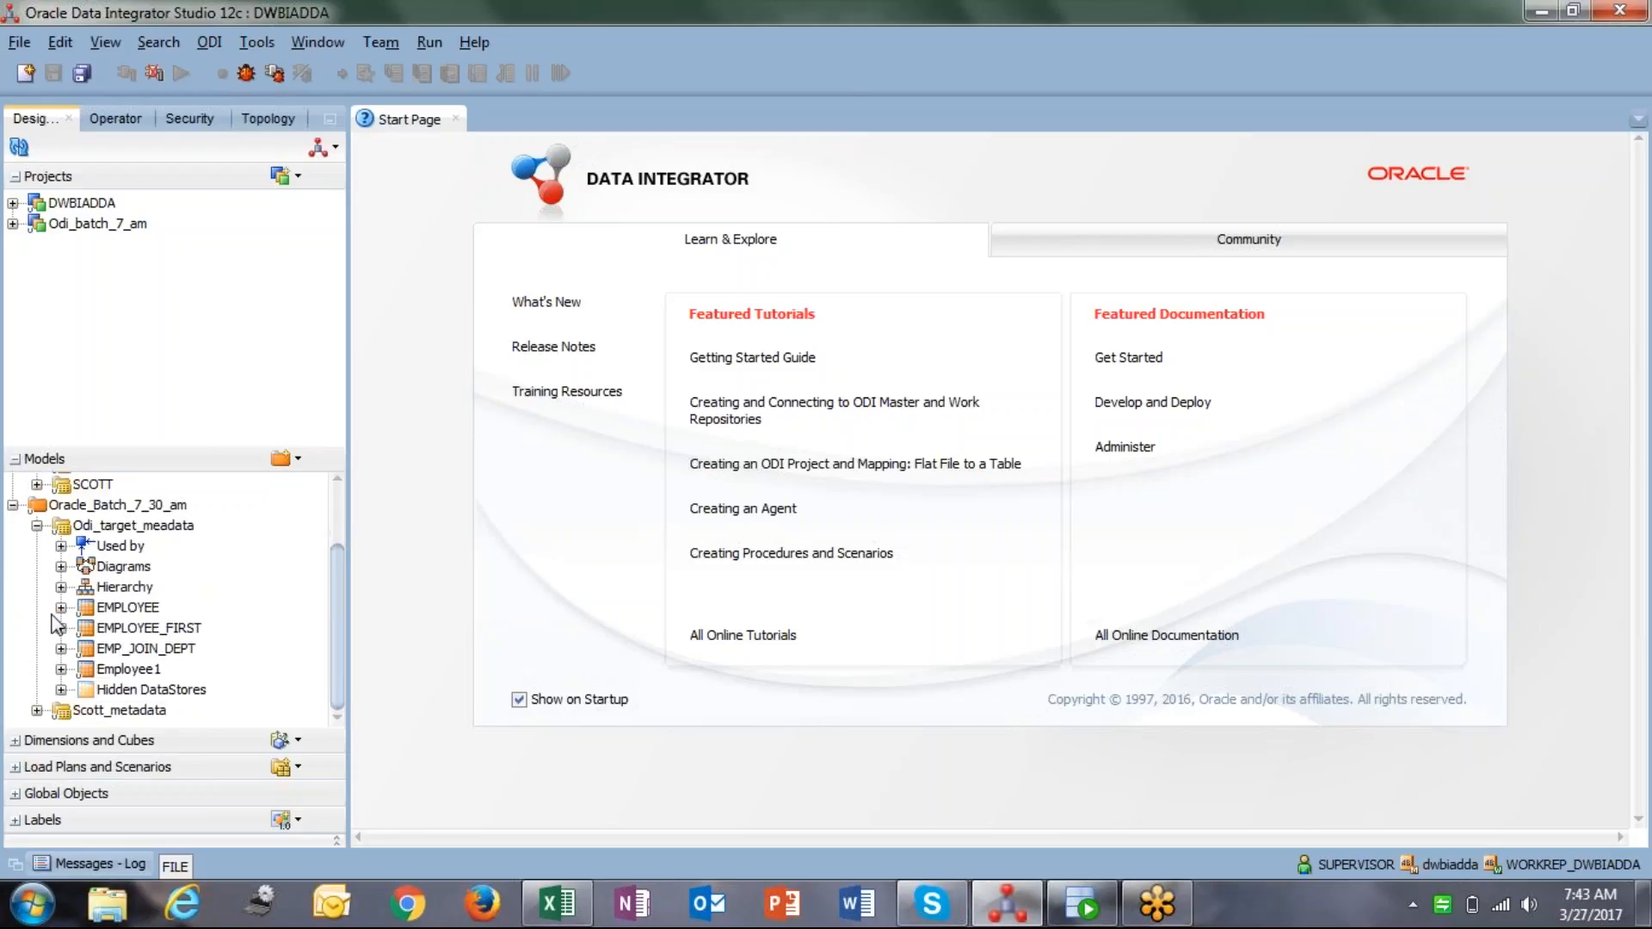
{"action": "left_click", "coordinate": [125, 526]}
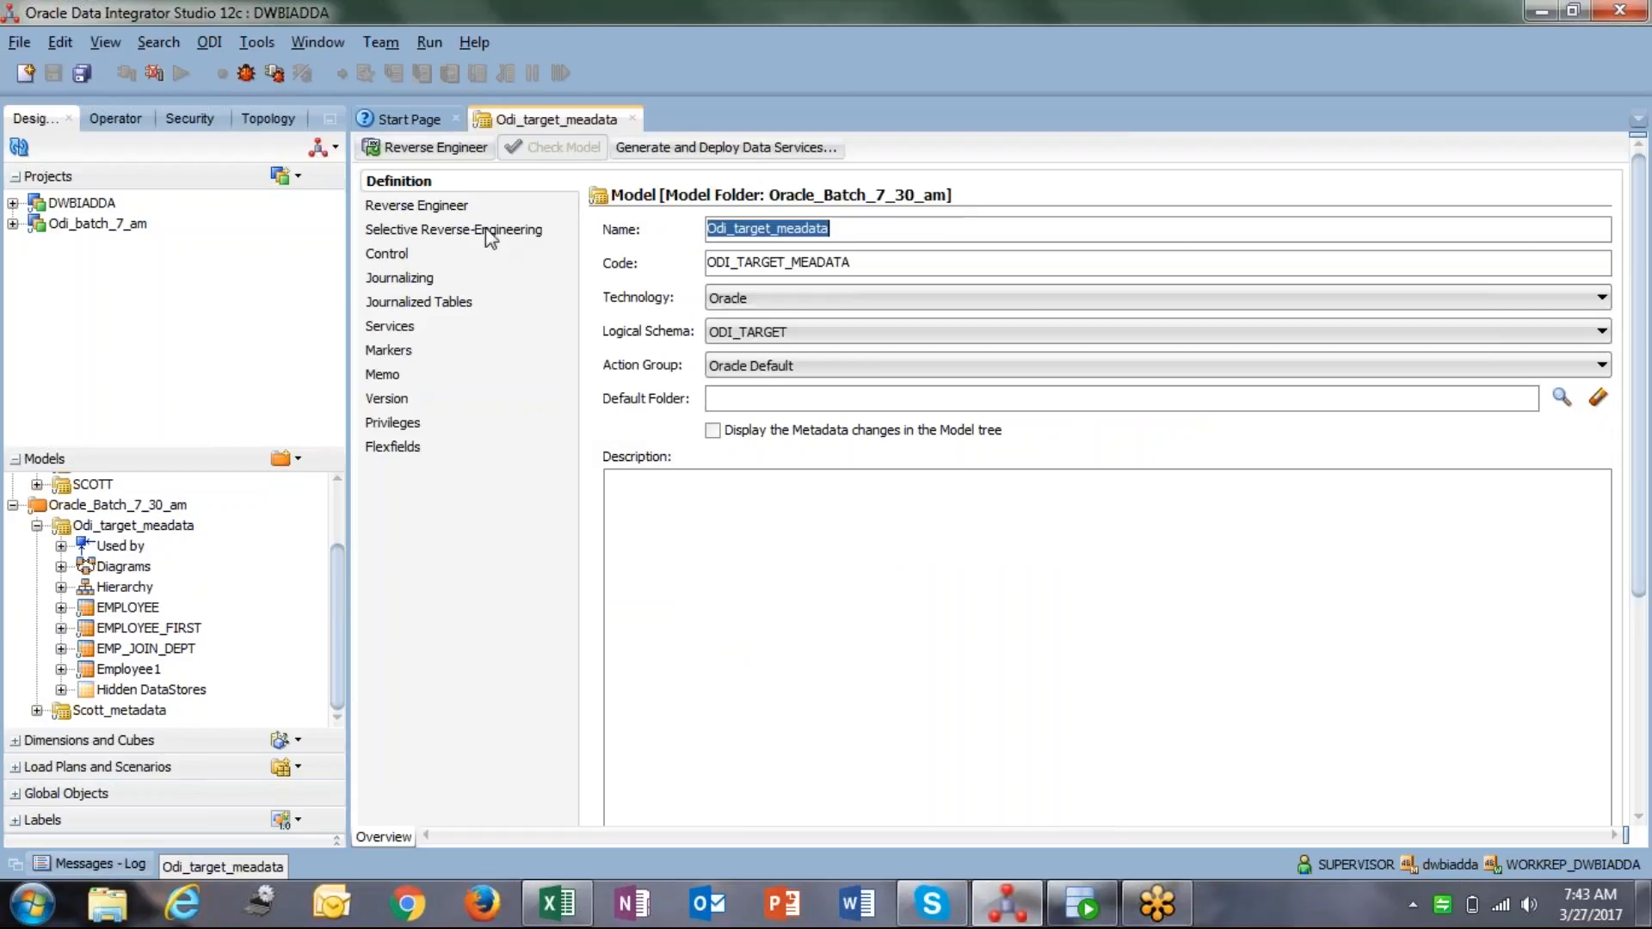
Selectively reverse-engineer only the new EMP_SCD_TYPE_2 table into the Odi_target_meadata model, and close the model.
{"action": "left_click", "coordinate": [490, 232]}
{"action": "left_click", "coordinate": [989, 223]}
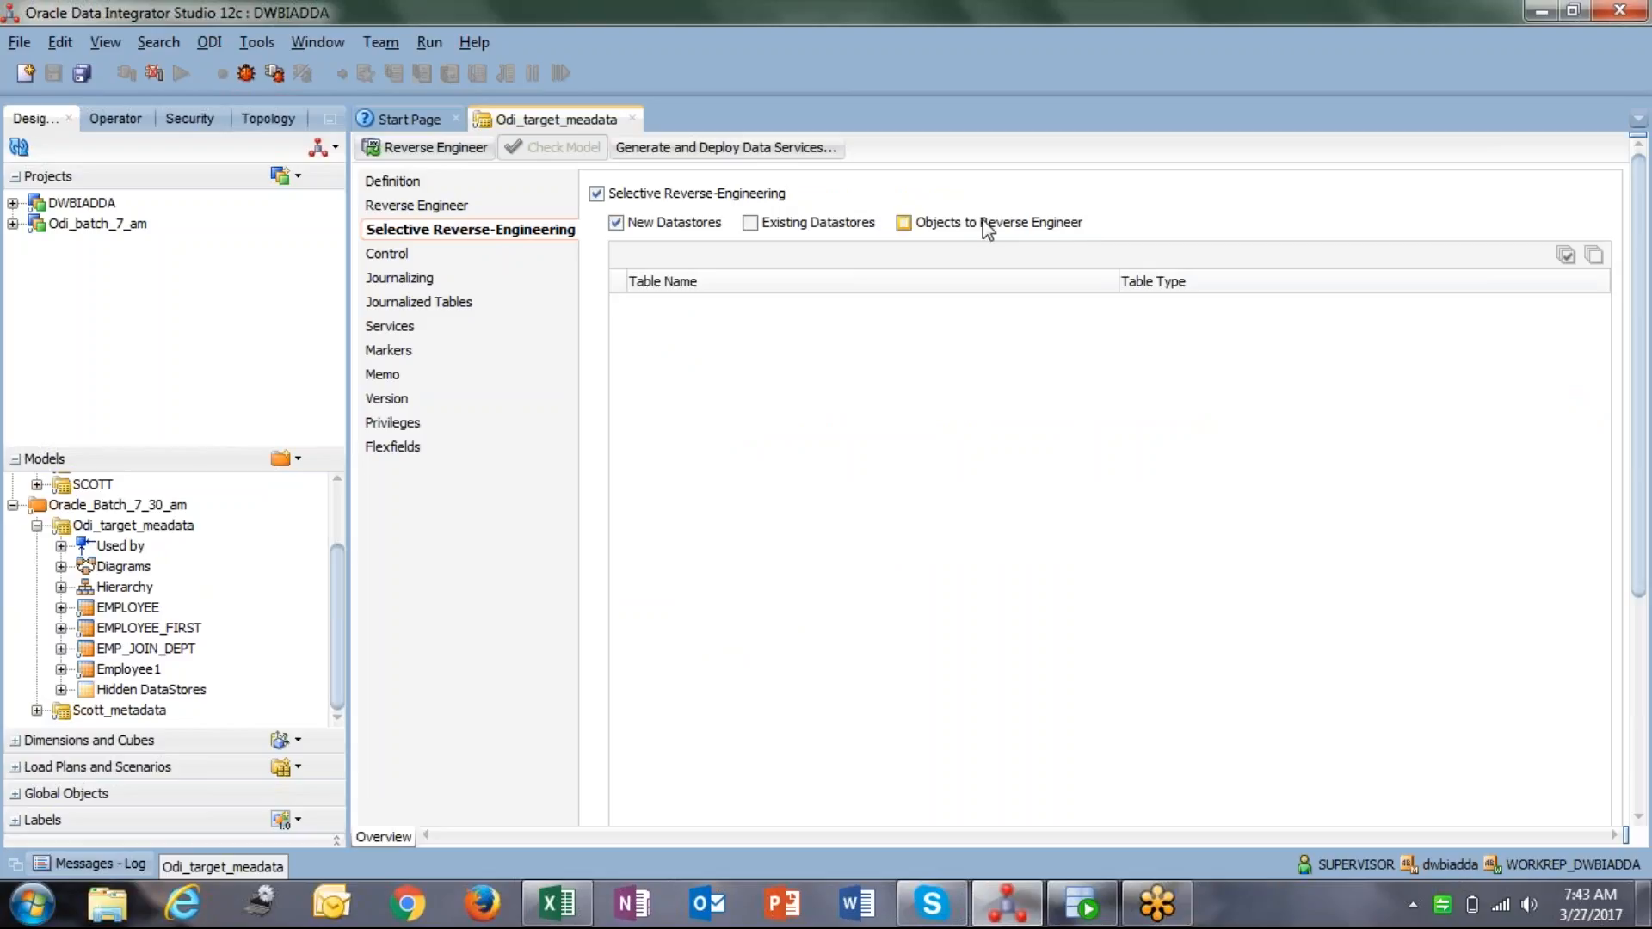
{"action": "left_click", "coordinate": [1594, 256]}
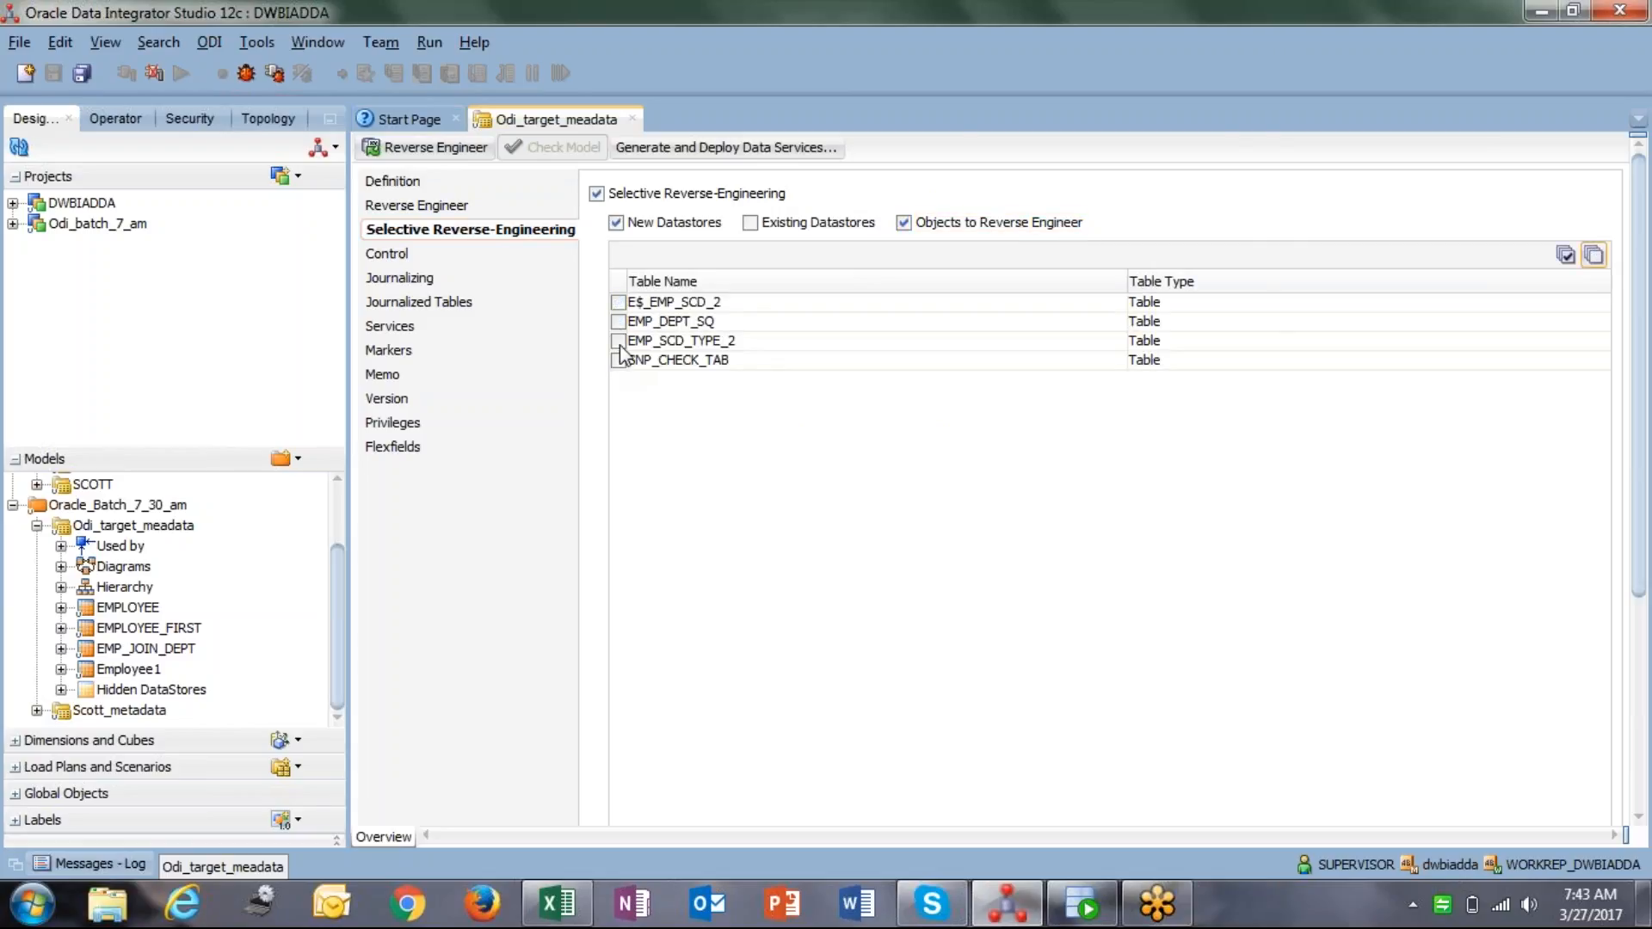
{"action": "left_click", "coordinate": [618, 341]}
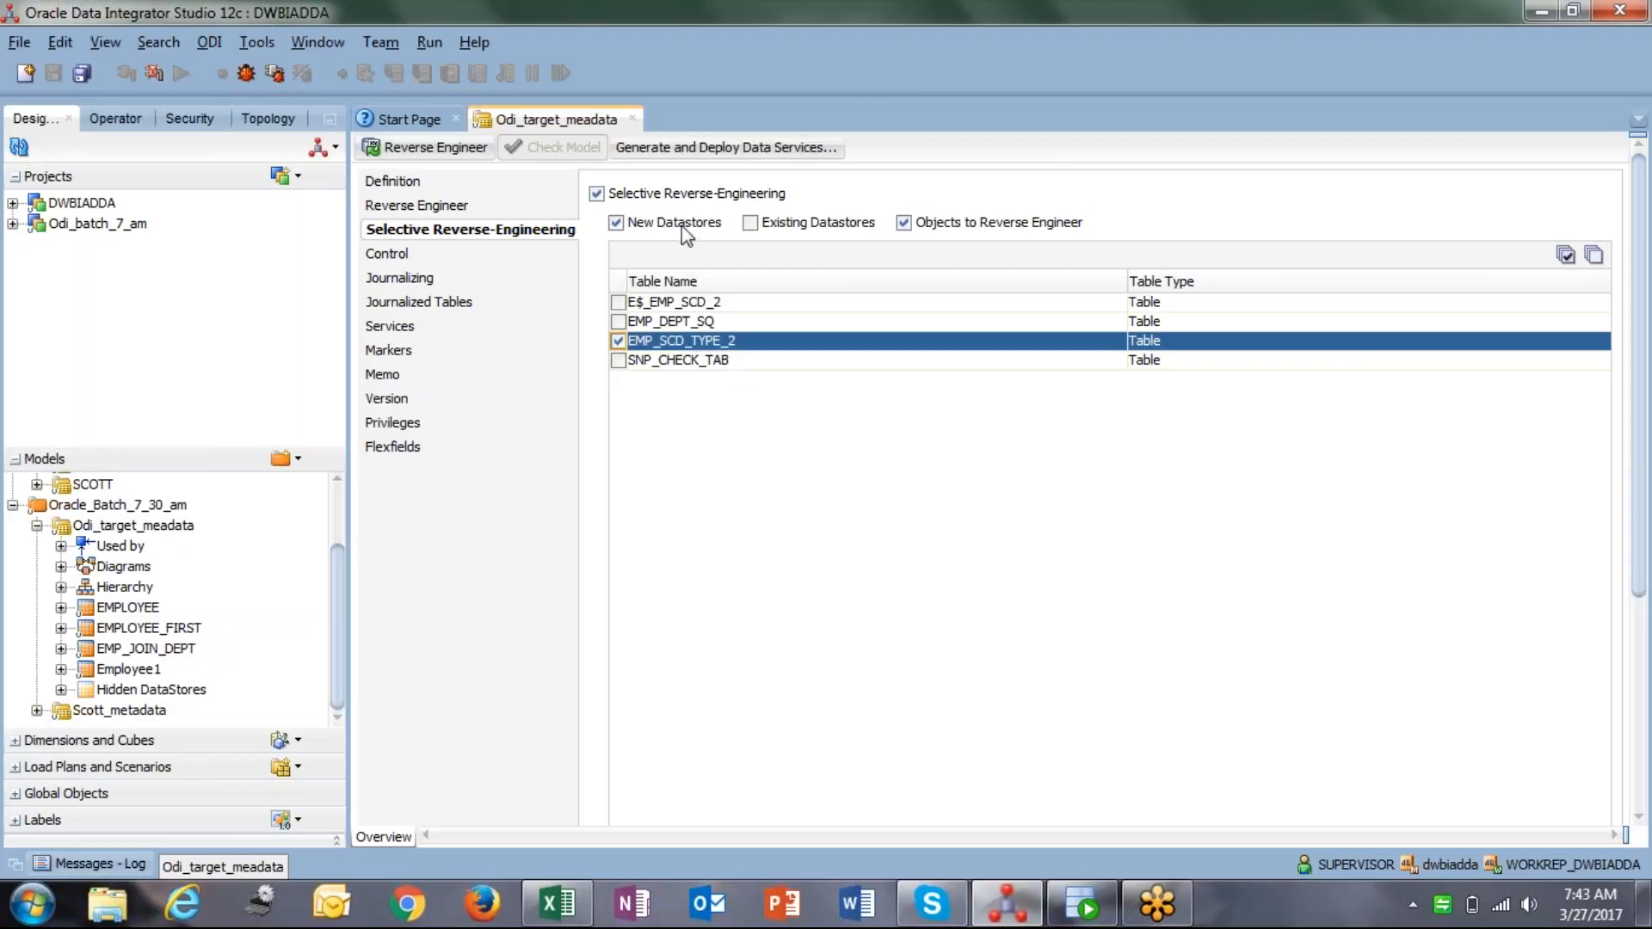
{"action": "left_click", "coordinate": [456, 147]}
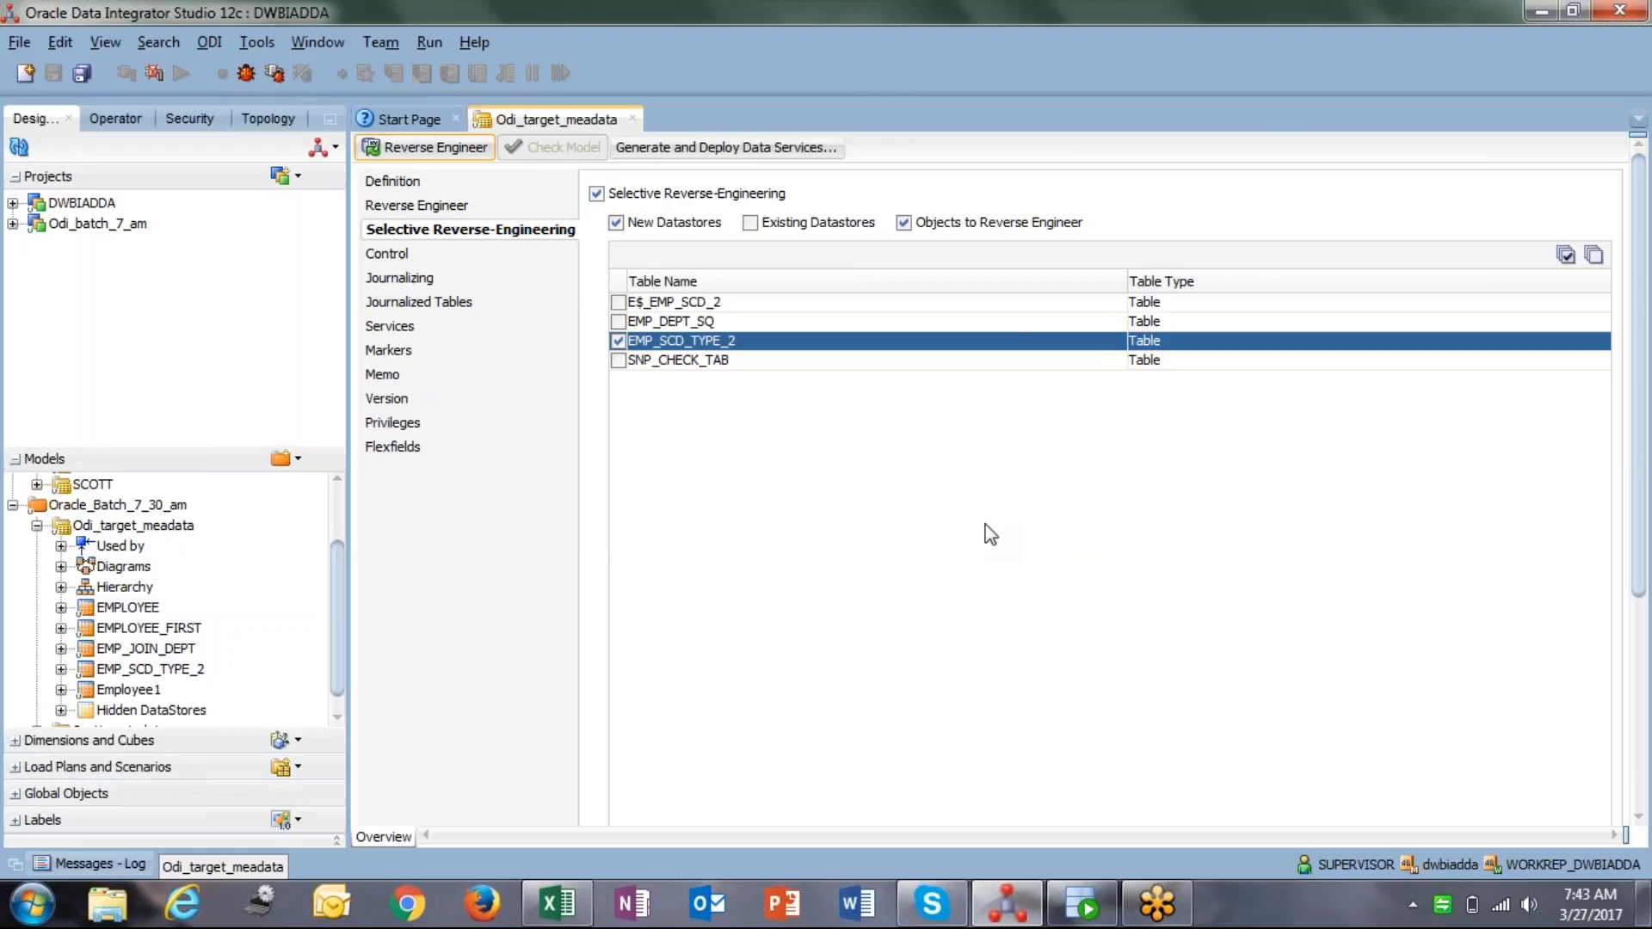
{"action": "left_click", "coordinate": [630, 120]}
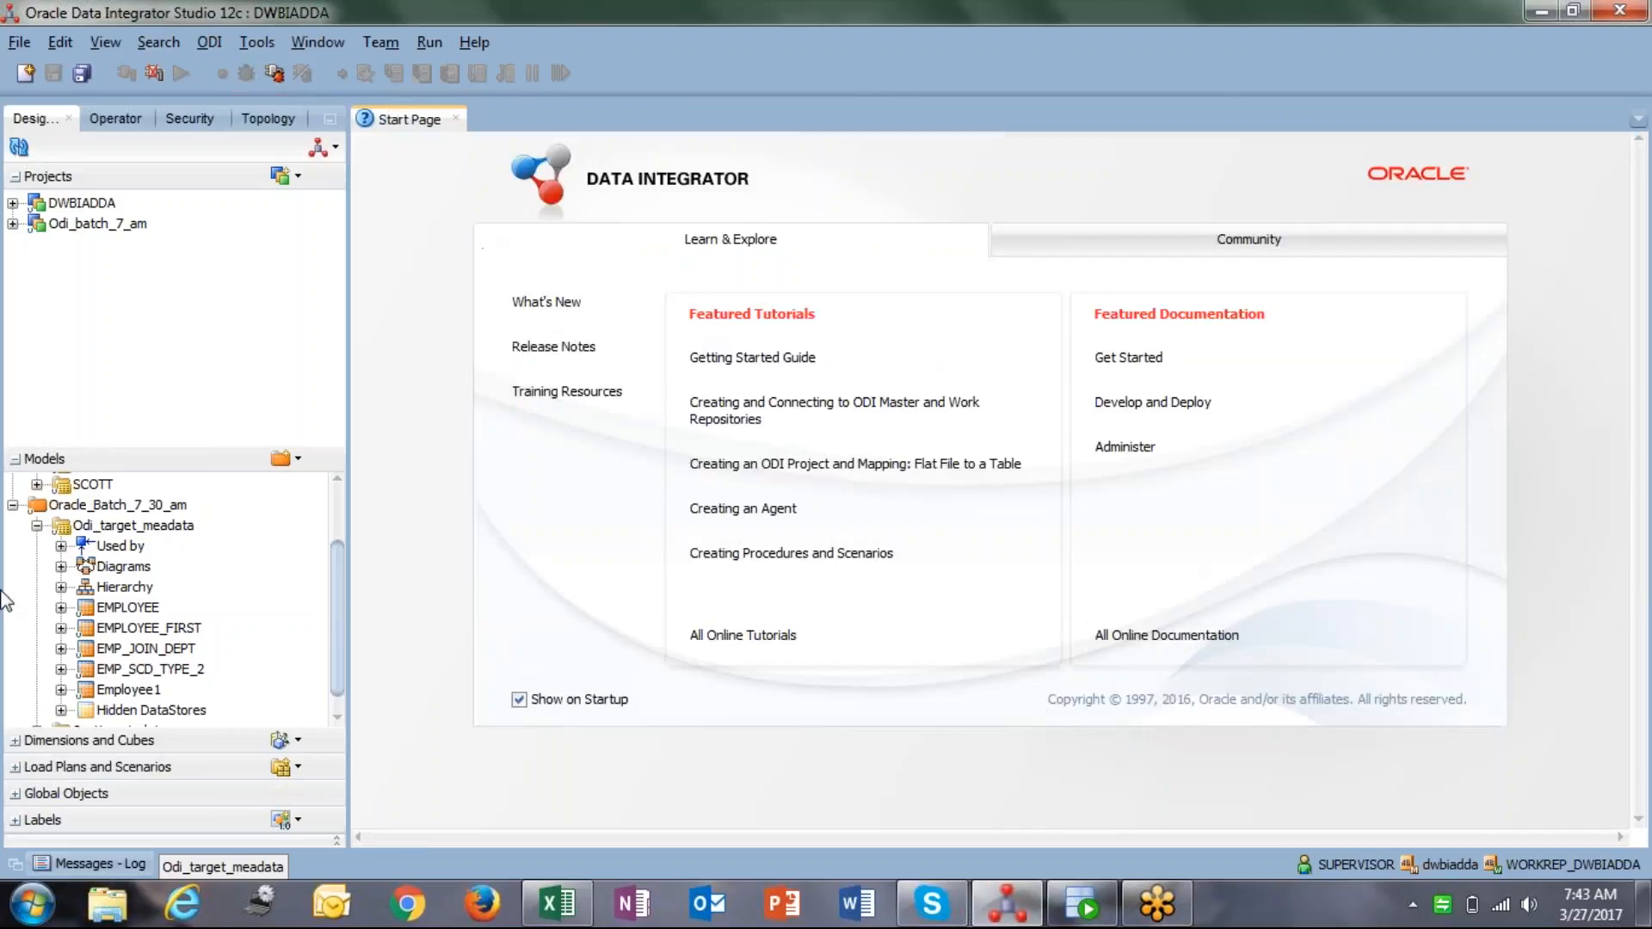
Open the EMP_SCD_TYPE_2 datastore and set its OLAP type to Slowly Changing Dimension.
{"action": "scroll", "coordinate": [18, 642], "scroll_direction": "down", "scroll_amount": 1}
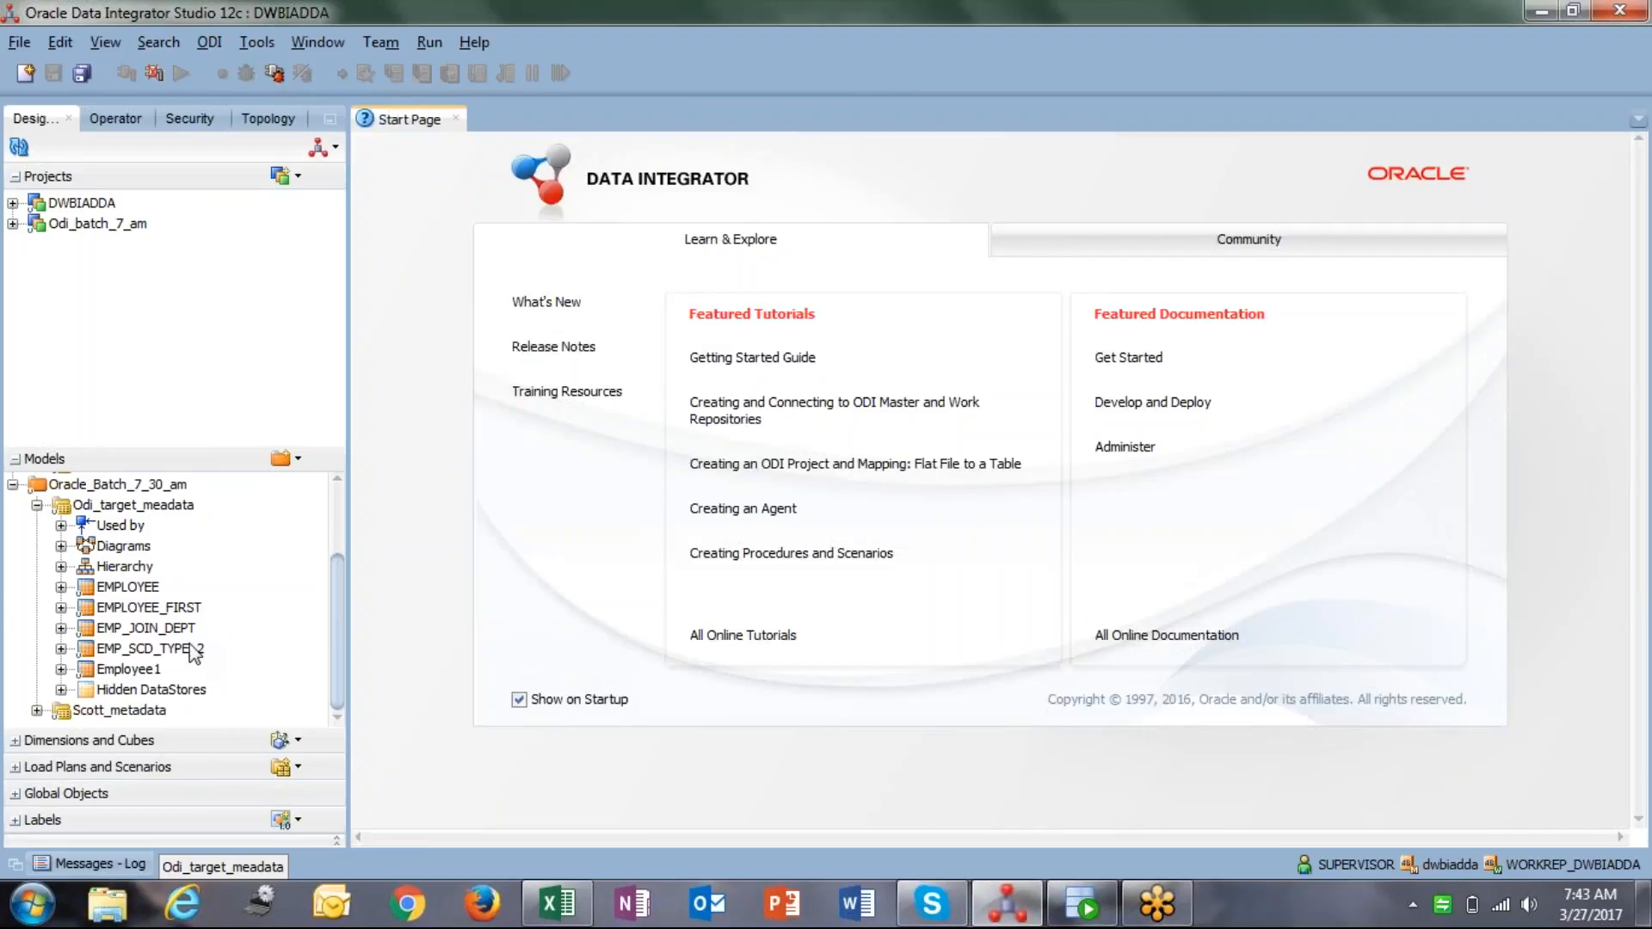
{"action": "double_click", "coordinate": [179, 651]}
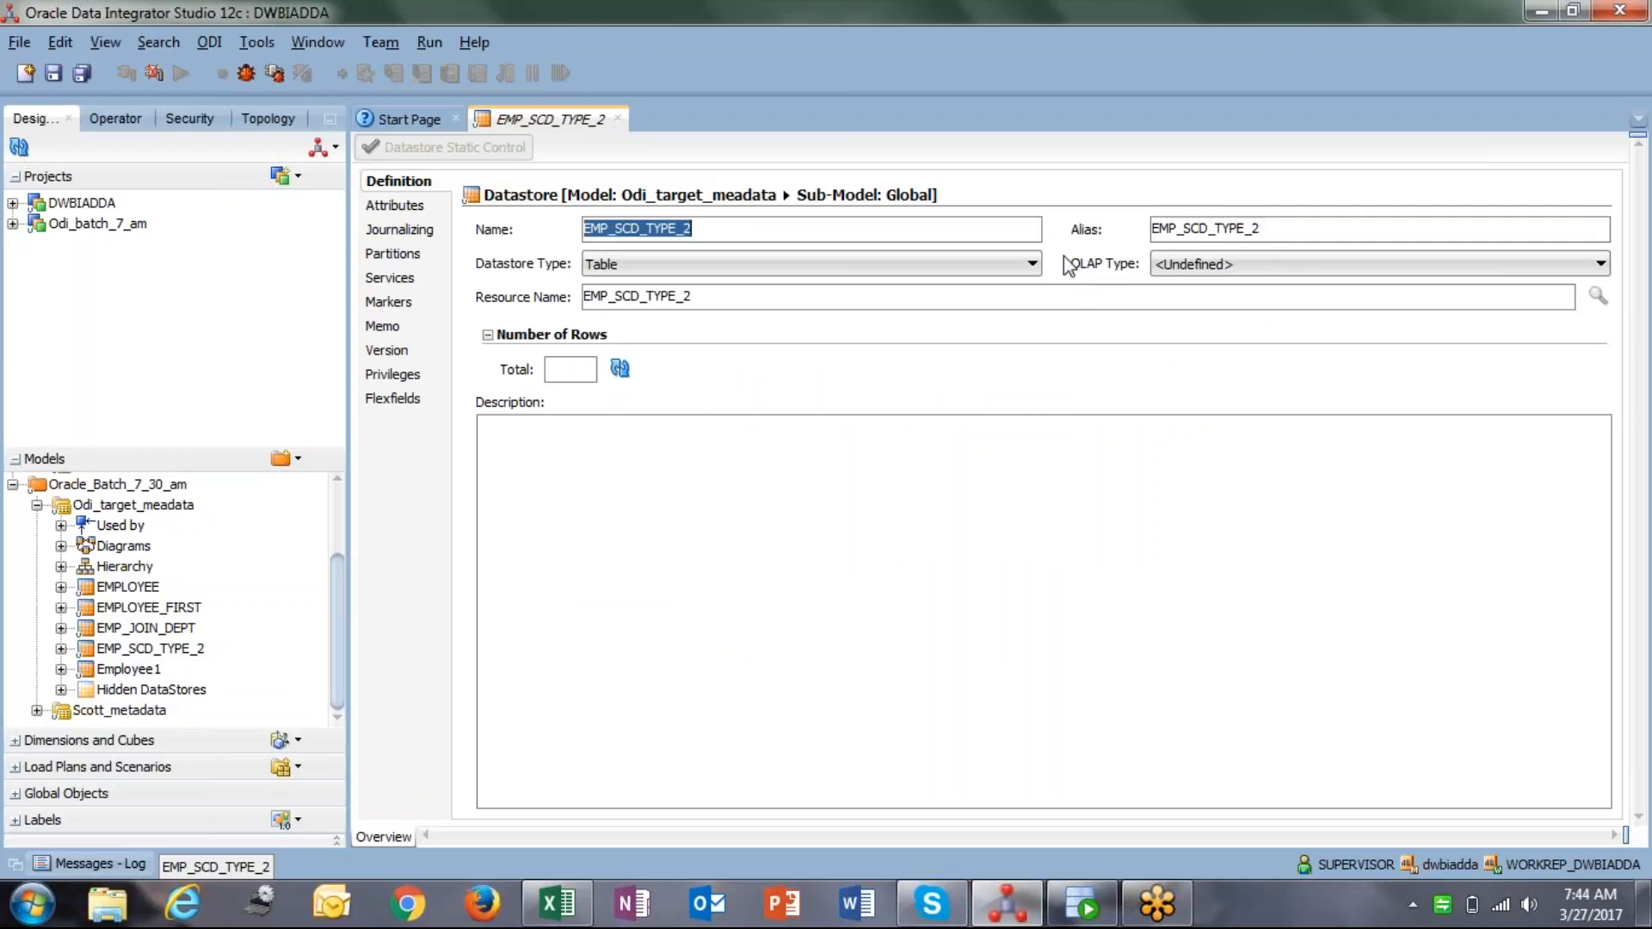
{"action": "left_click", "coordinate": [1212, 265]}
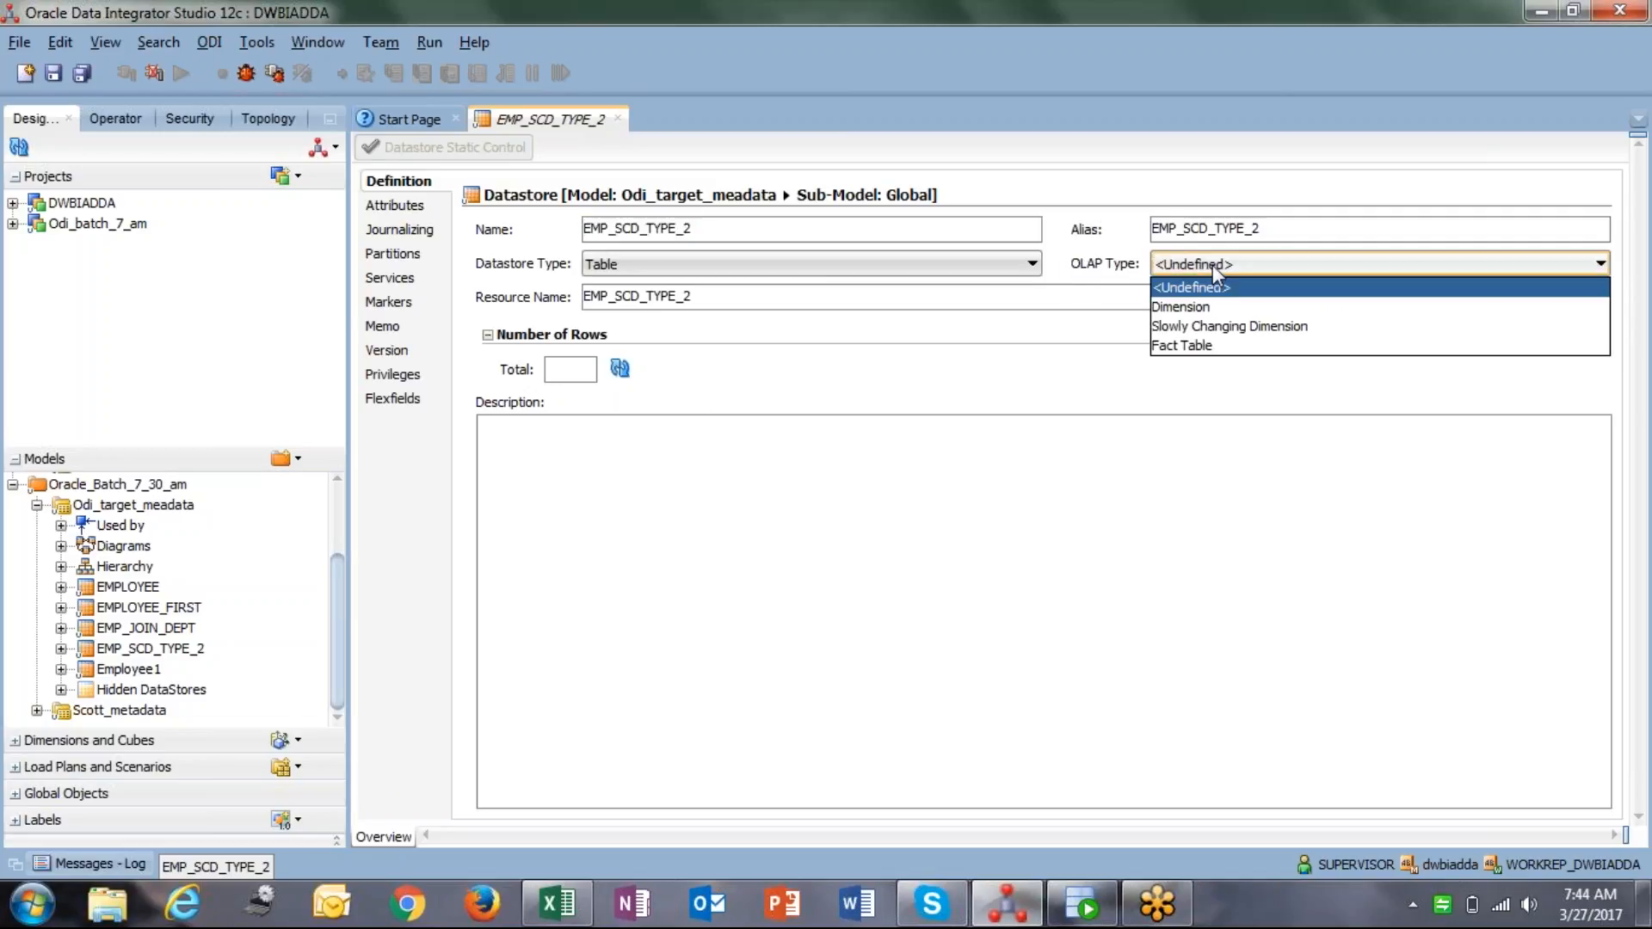
{"action": "left_click", "coordinate": [1274, 334]}
{"action": "left_click", "coordinate": [1311, 263]}
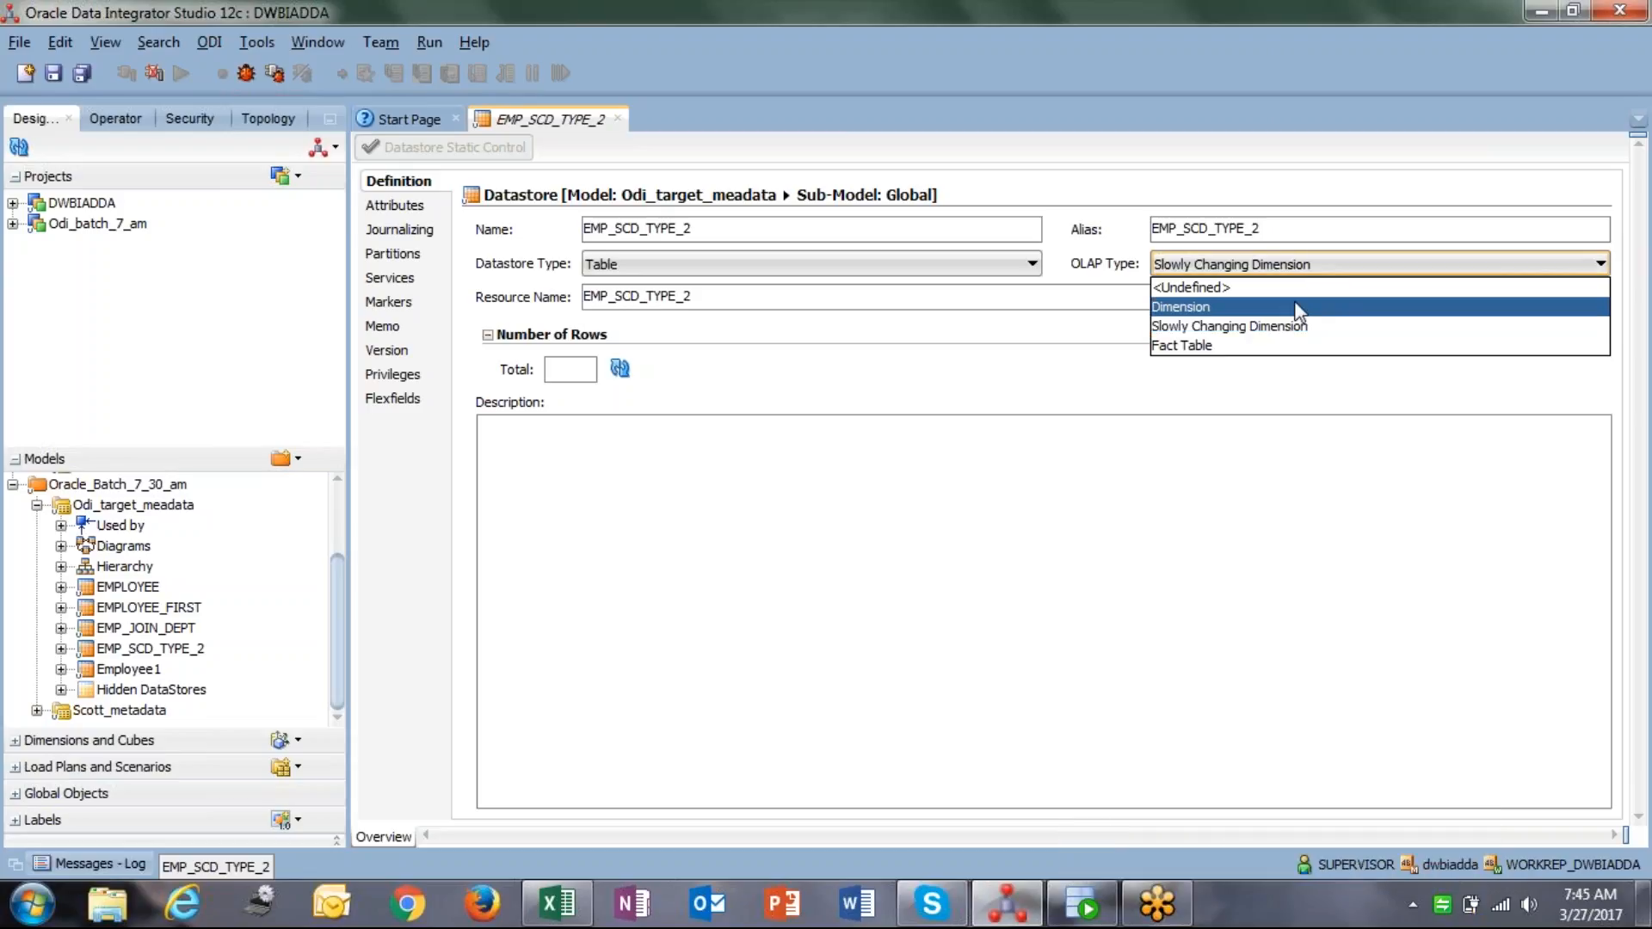
{"action": "left_click", "coordinate": [1288, 325]}
{"action": "left_click", "coordinate": [962, 468]}
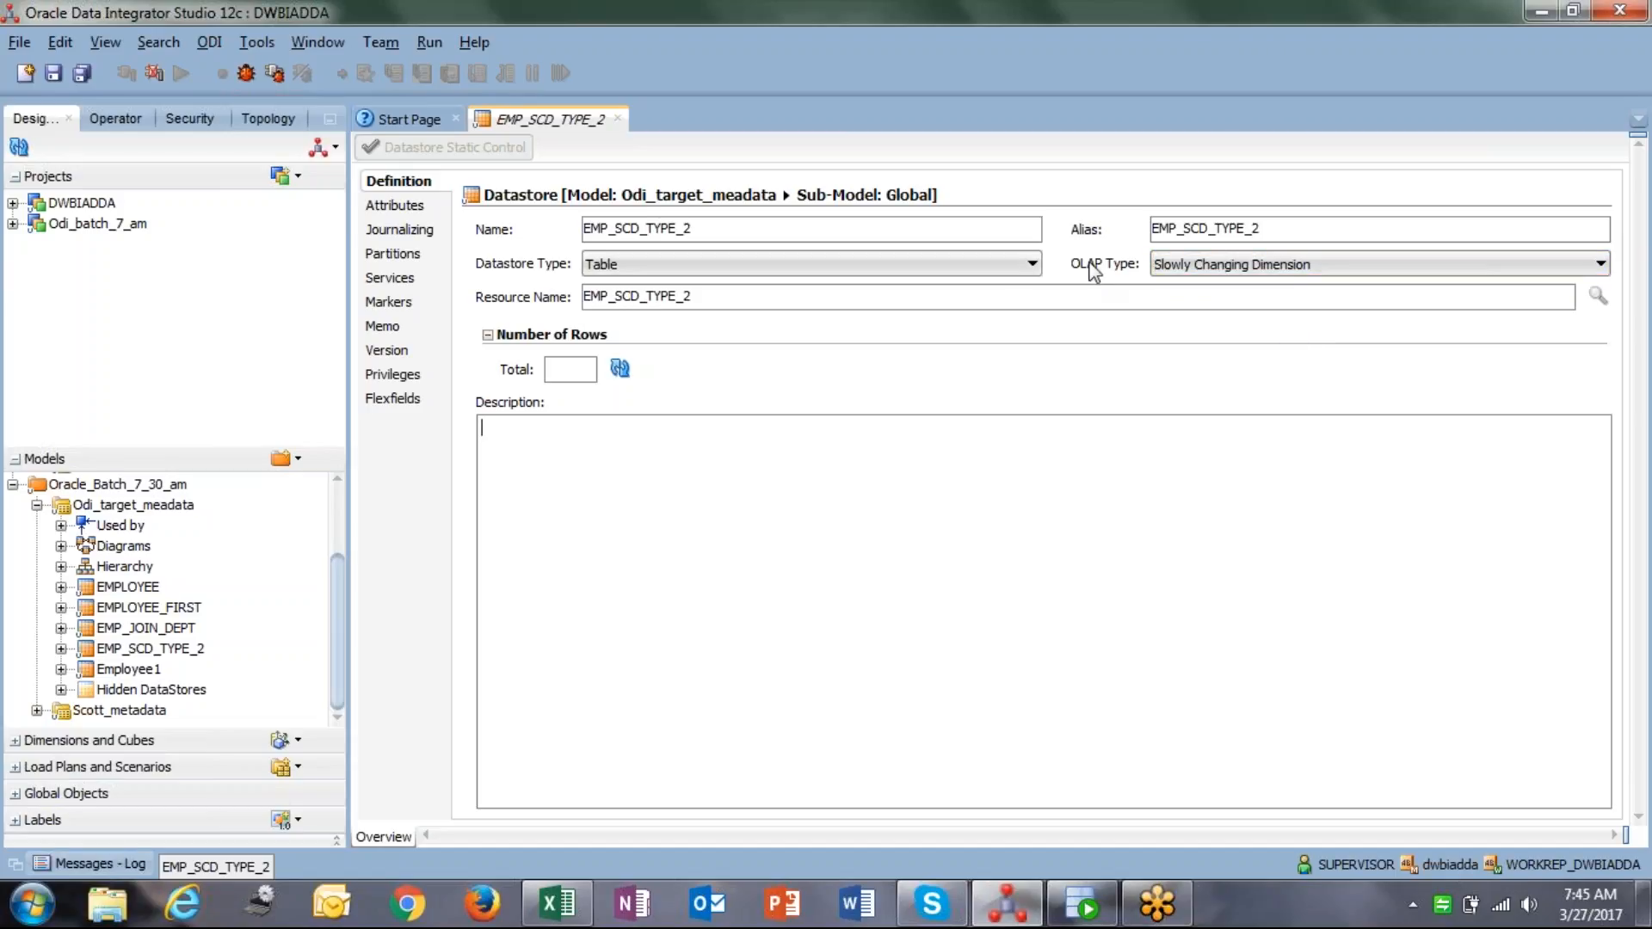
In the EMP_SCD_TYPE_2 attributes, set the SCD behavior of SEQ_GEN to Surrogate Key and of EMPNO to Natural Key.
{"action": "left_click", "coordinate": [384, 210]}
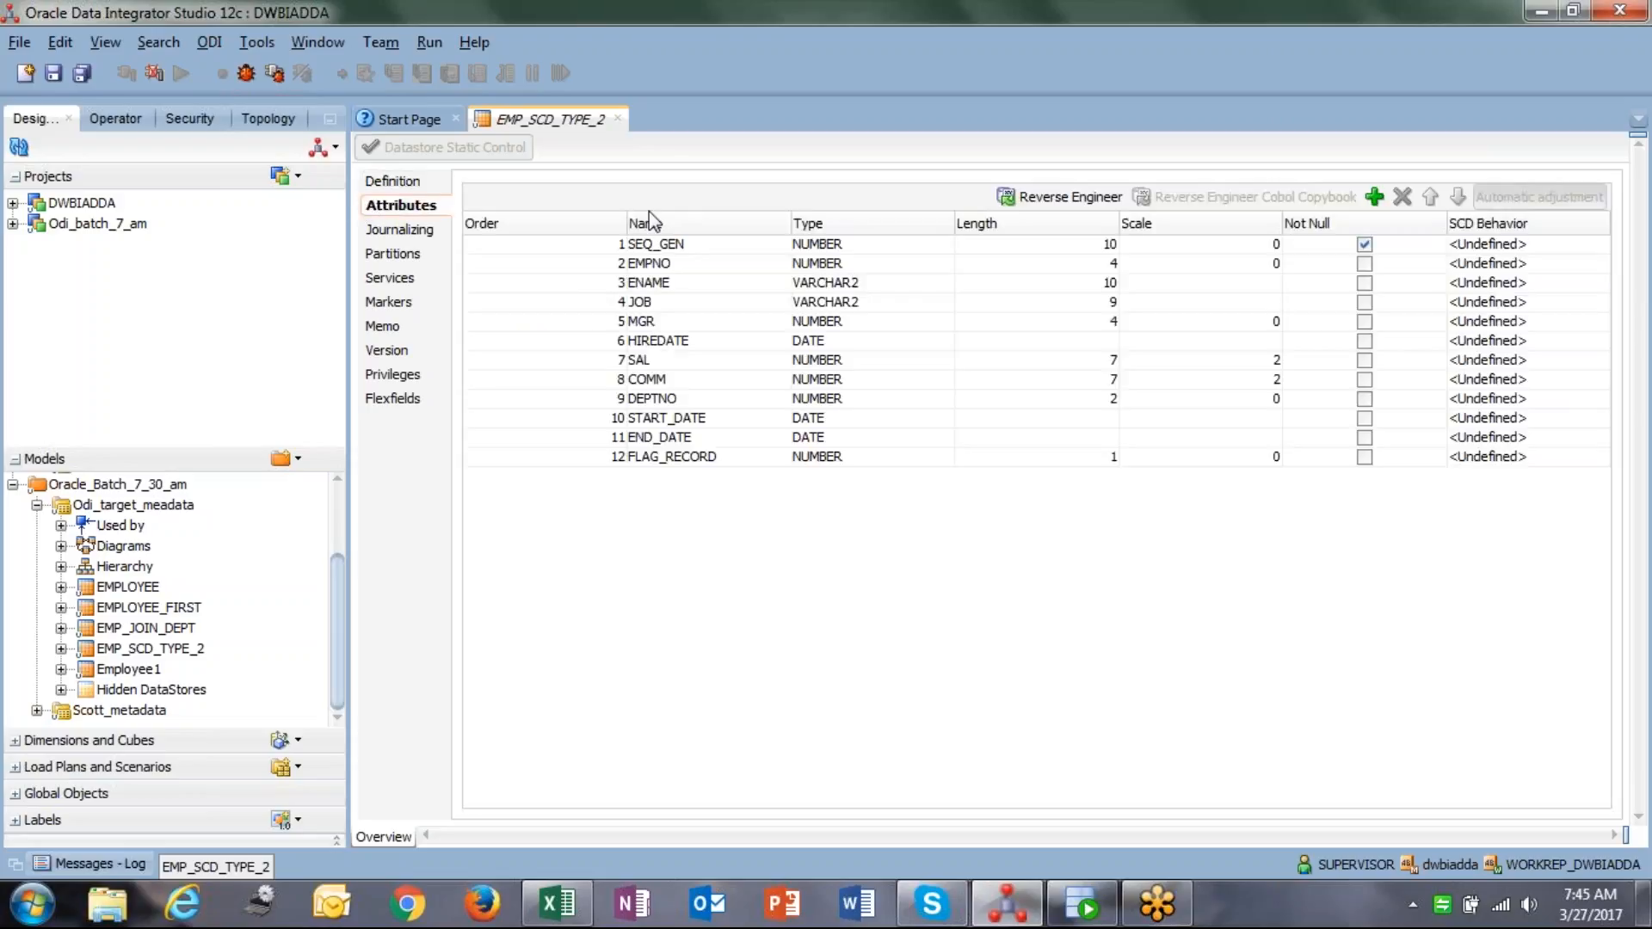
{"action": "left_click", "coordinate": [1498, 246]}
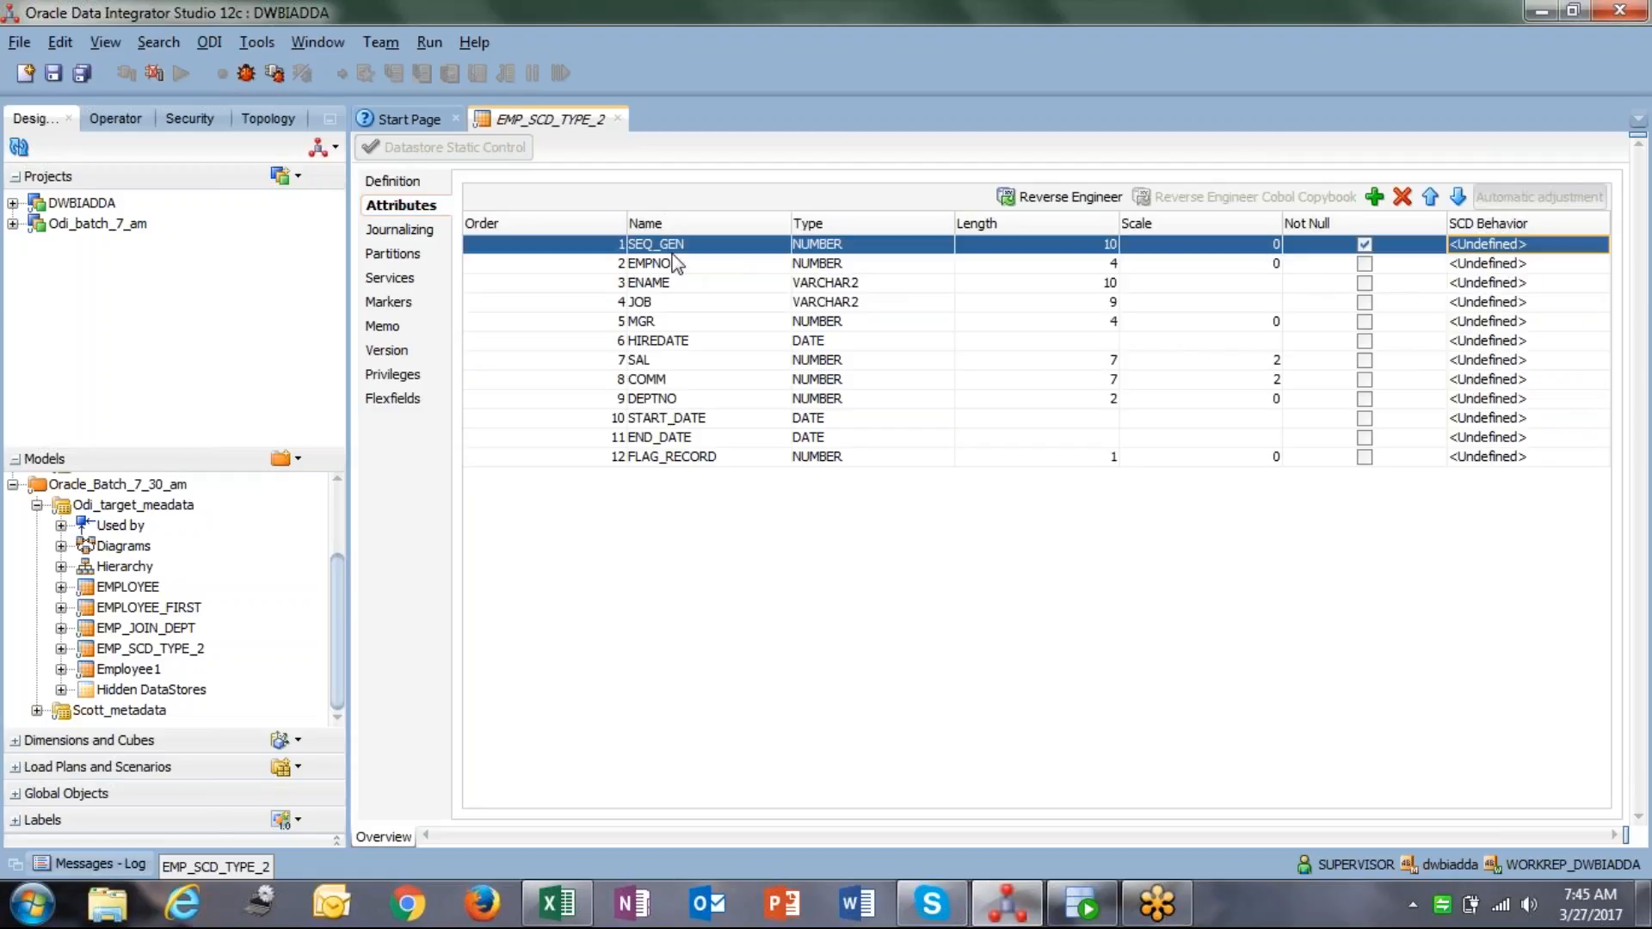
{"action": "left_click", "coordinate": [1518, 246]}
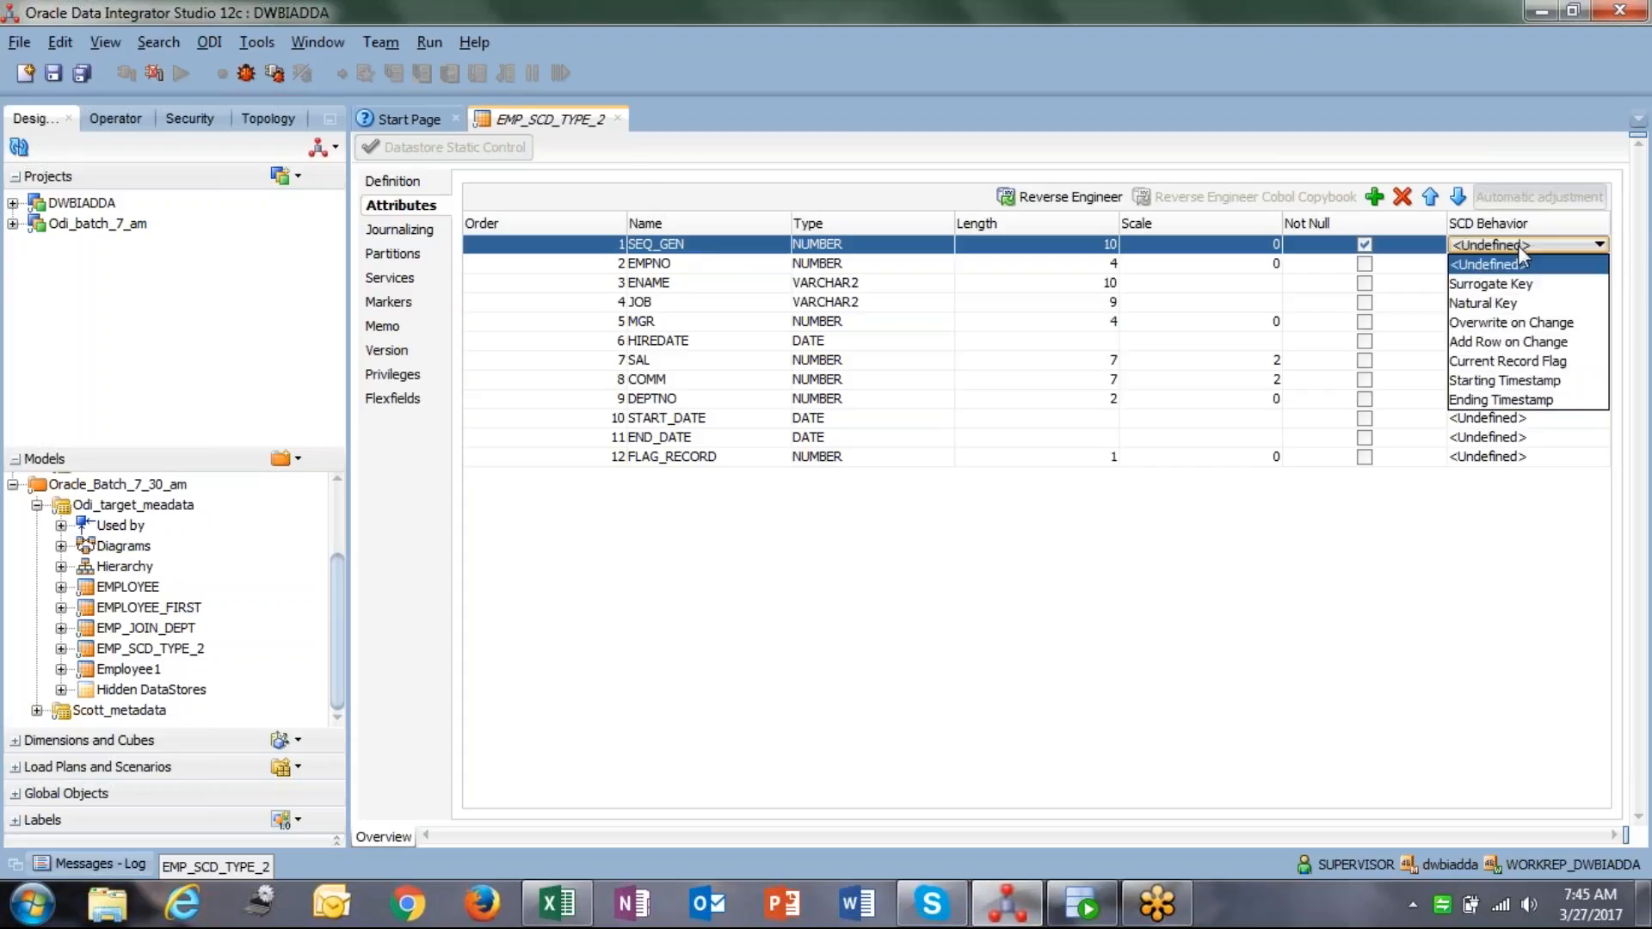
{"action": "left_click", "coordinate": [1530, 293]}
{"action": "left_click", "coordinate": [756, 266]}
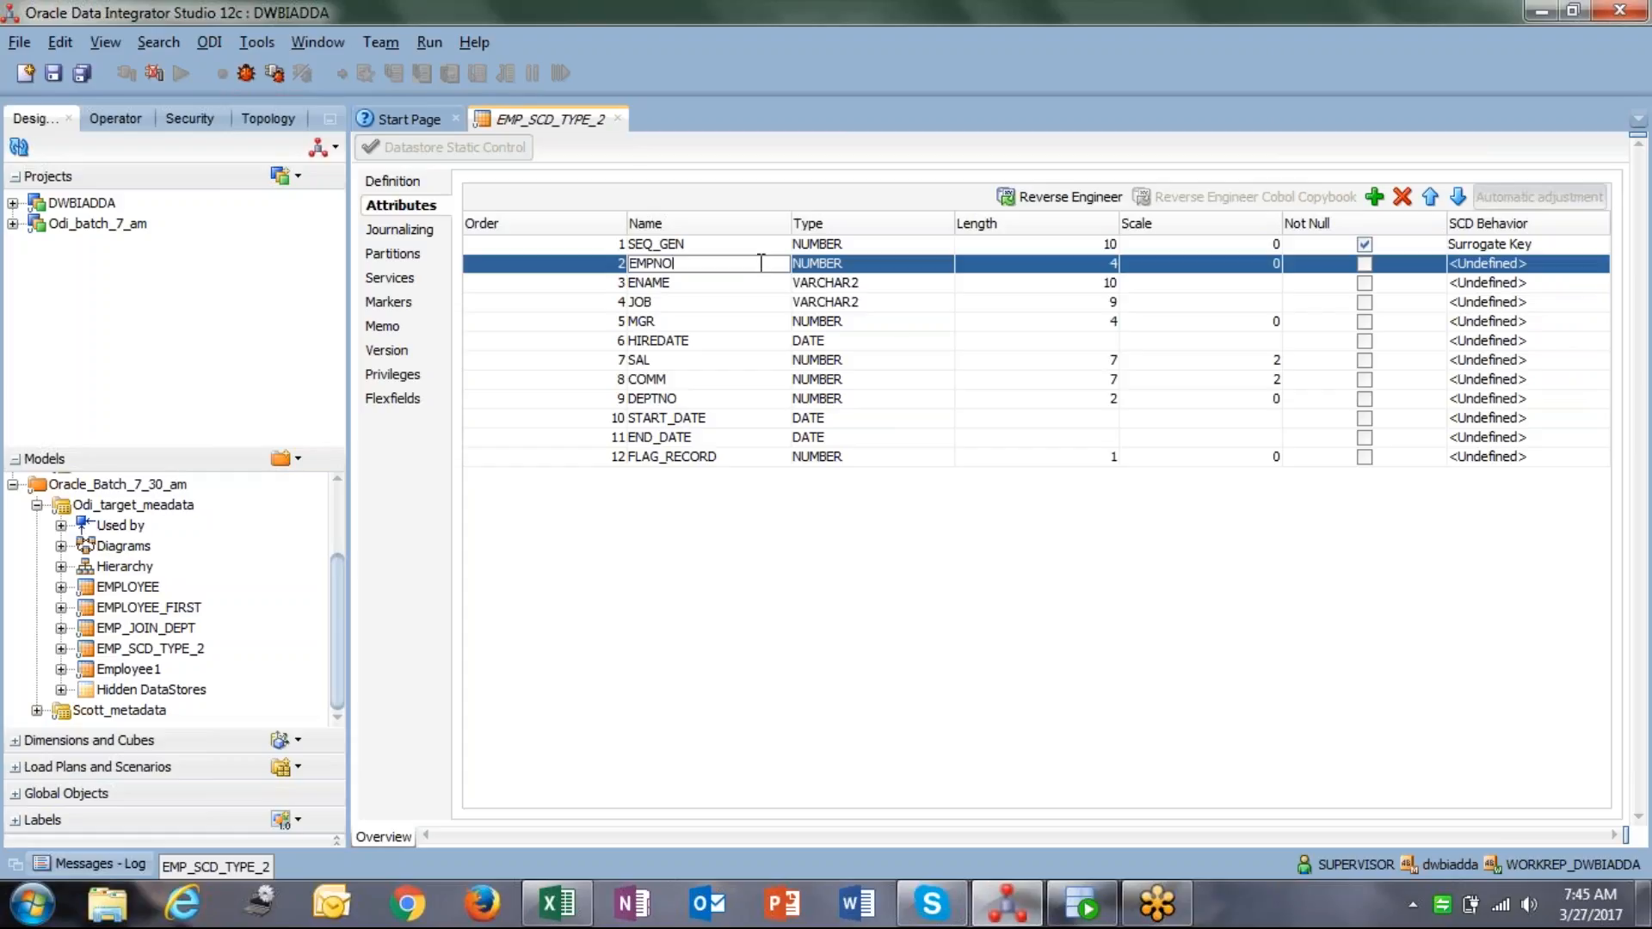
{"action": "left_click", "coordinate": [1502, 265]}
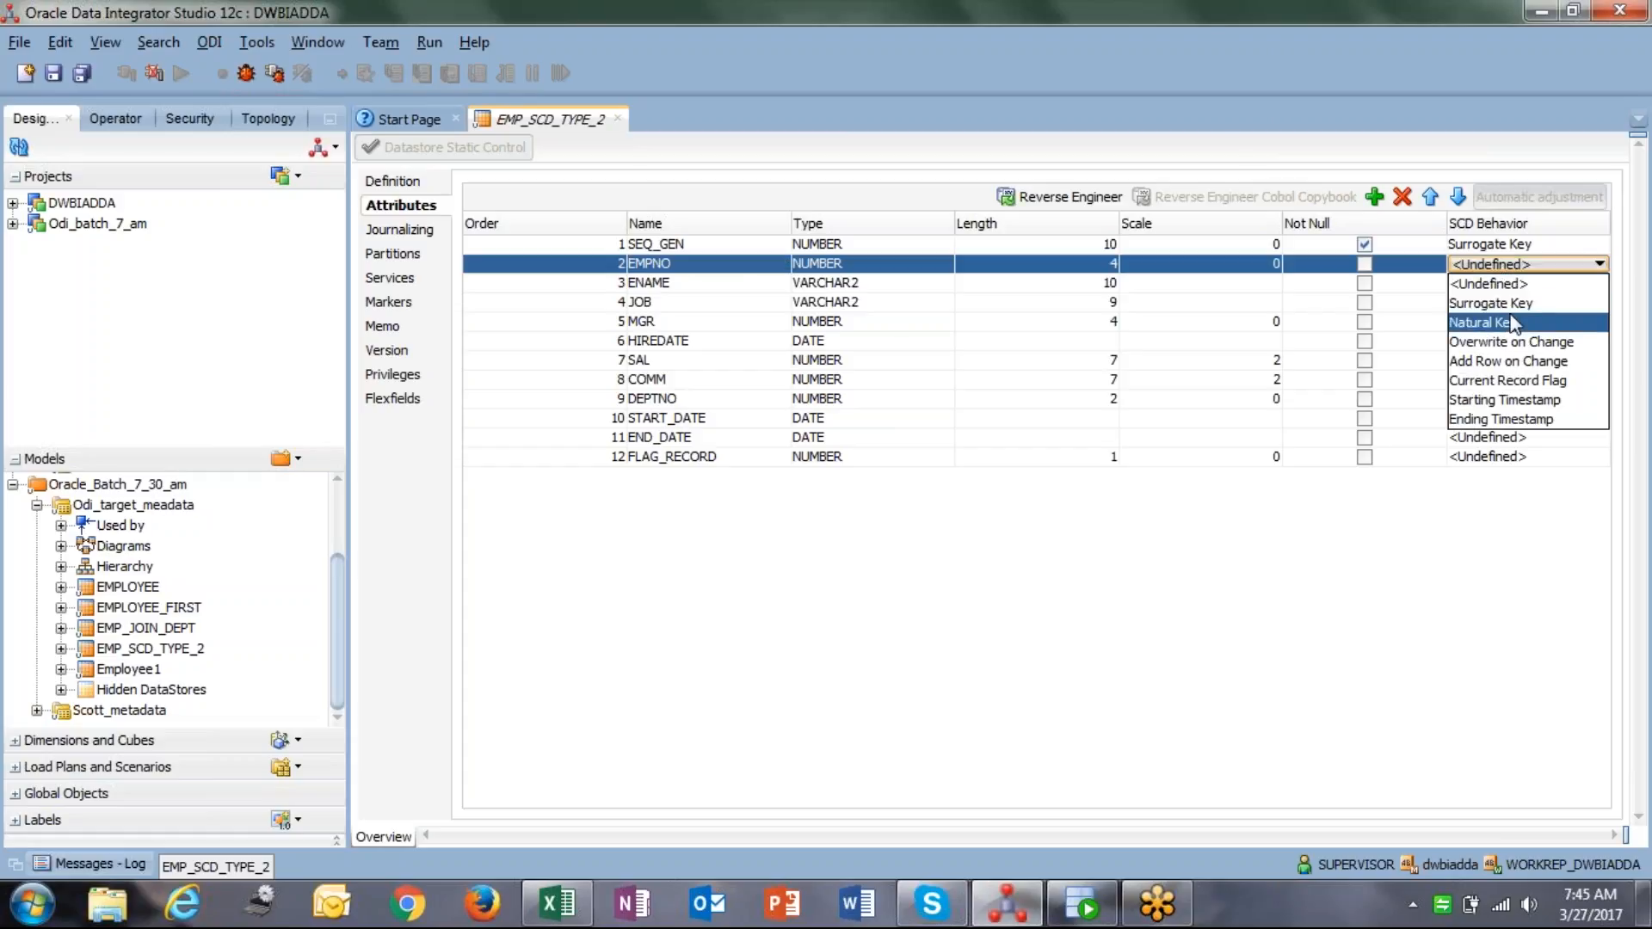
{"action": "left_click", "coordinate": [1515, 324]}
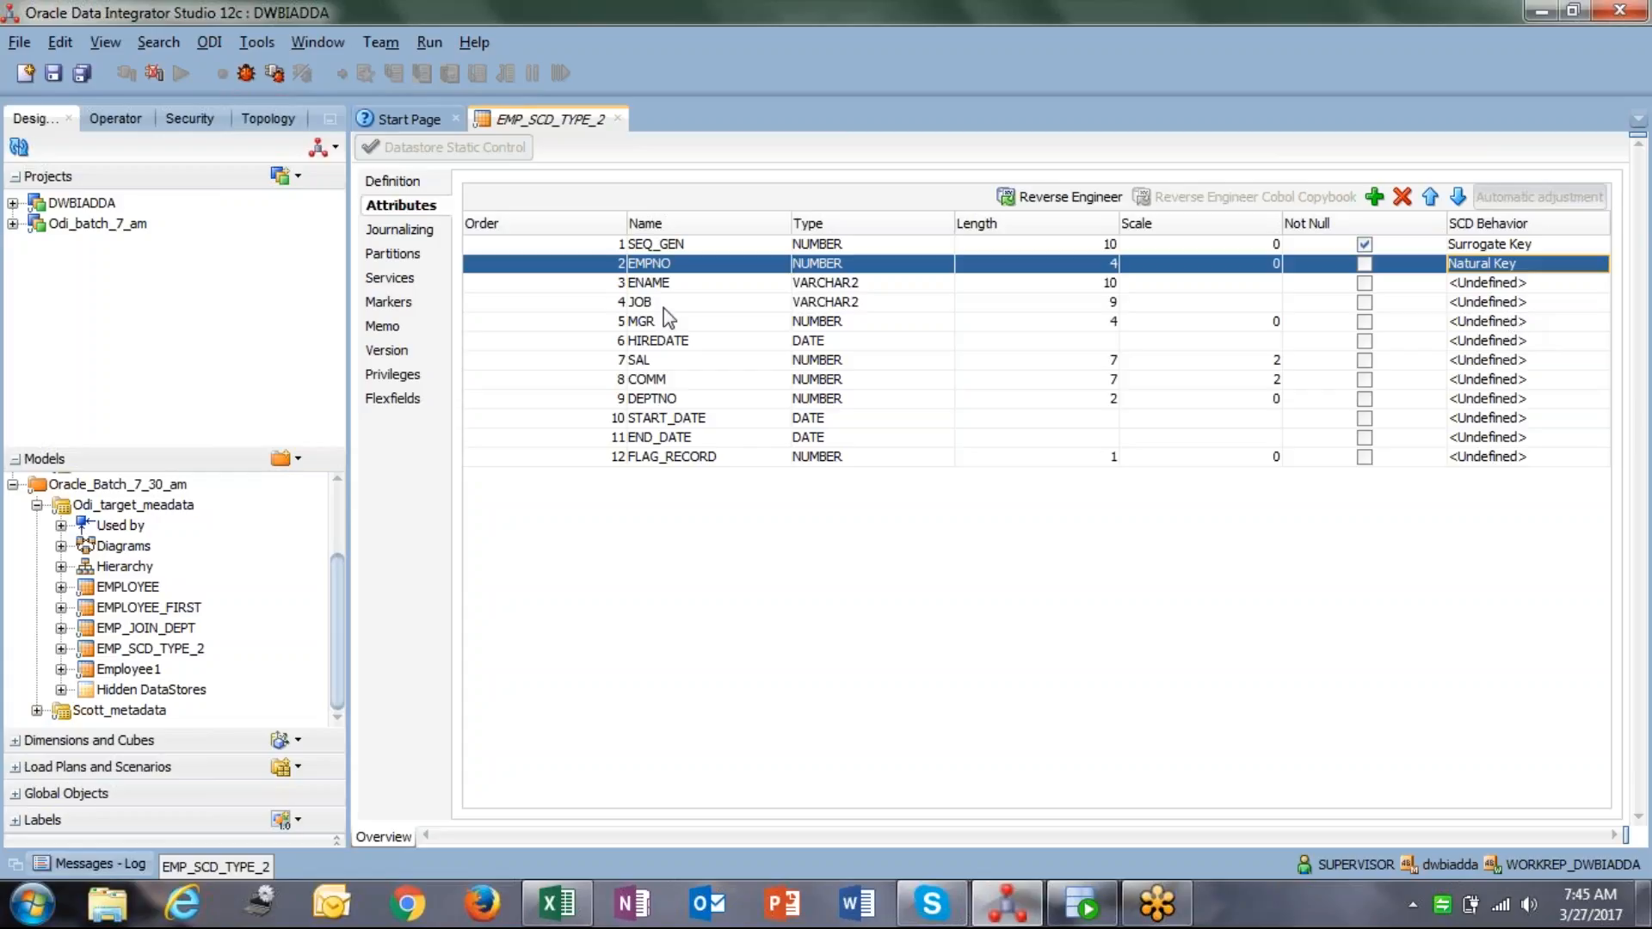
Set the SCD behavior of ENAME and HIREDATE to Overwrite on Change, and of JOB and MGR to Add Row on Change.
{"action": "left_click", "coordinate": [730, 284]}
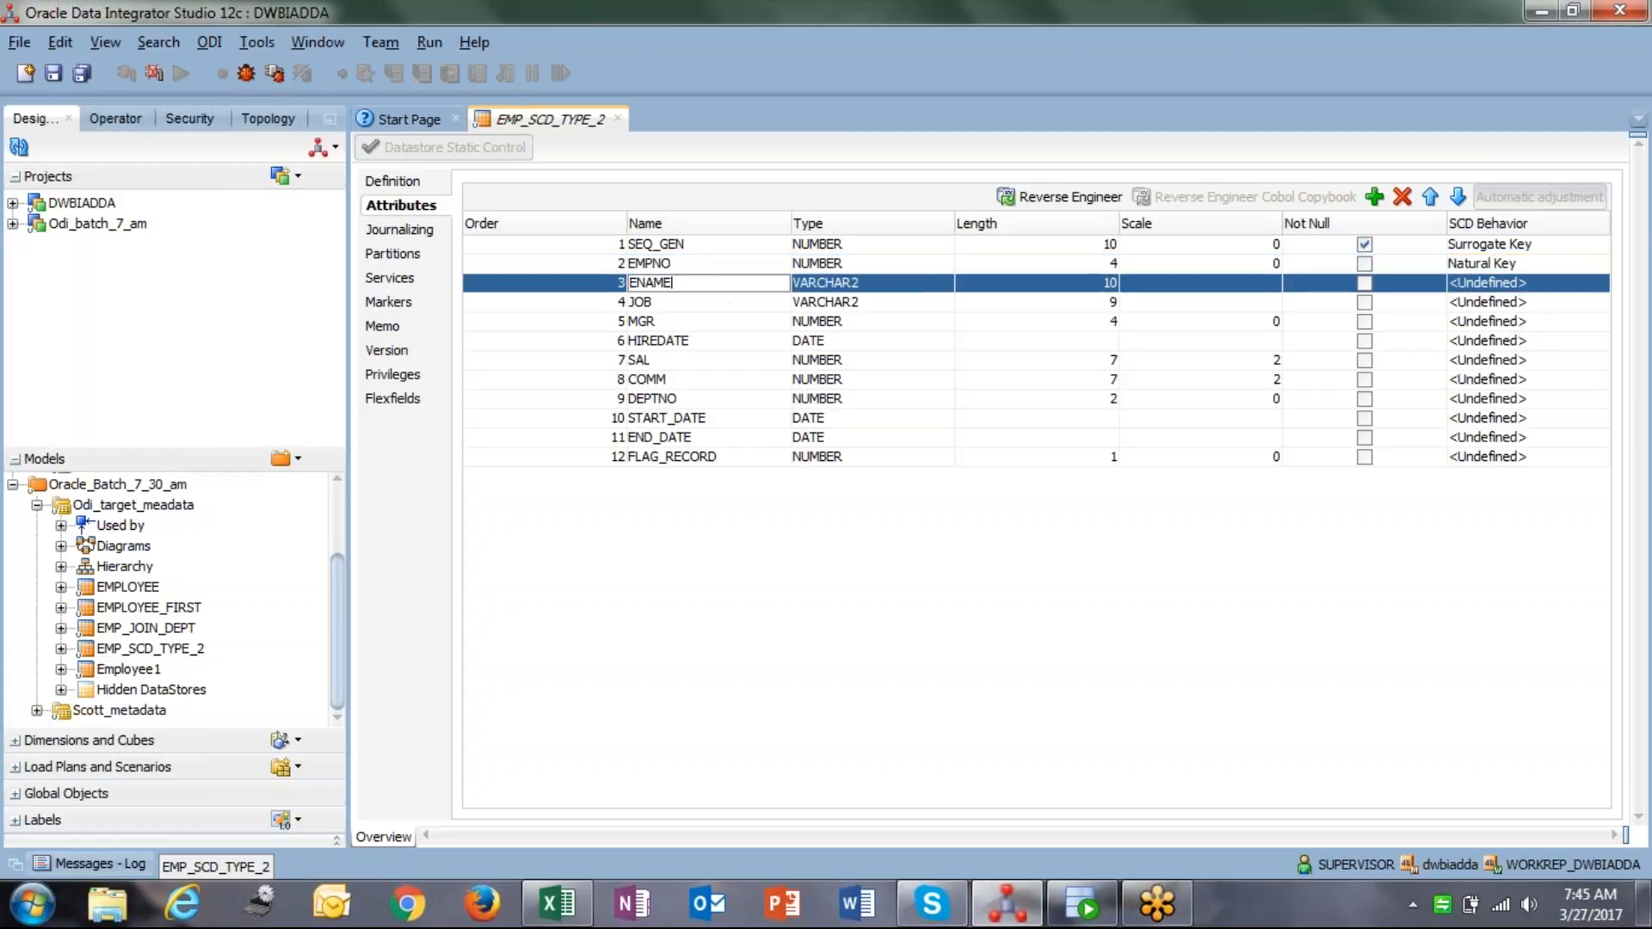
{"action": "left_click", "coordinate": [1478, 283]}
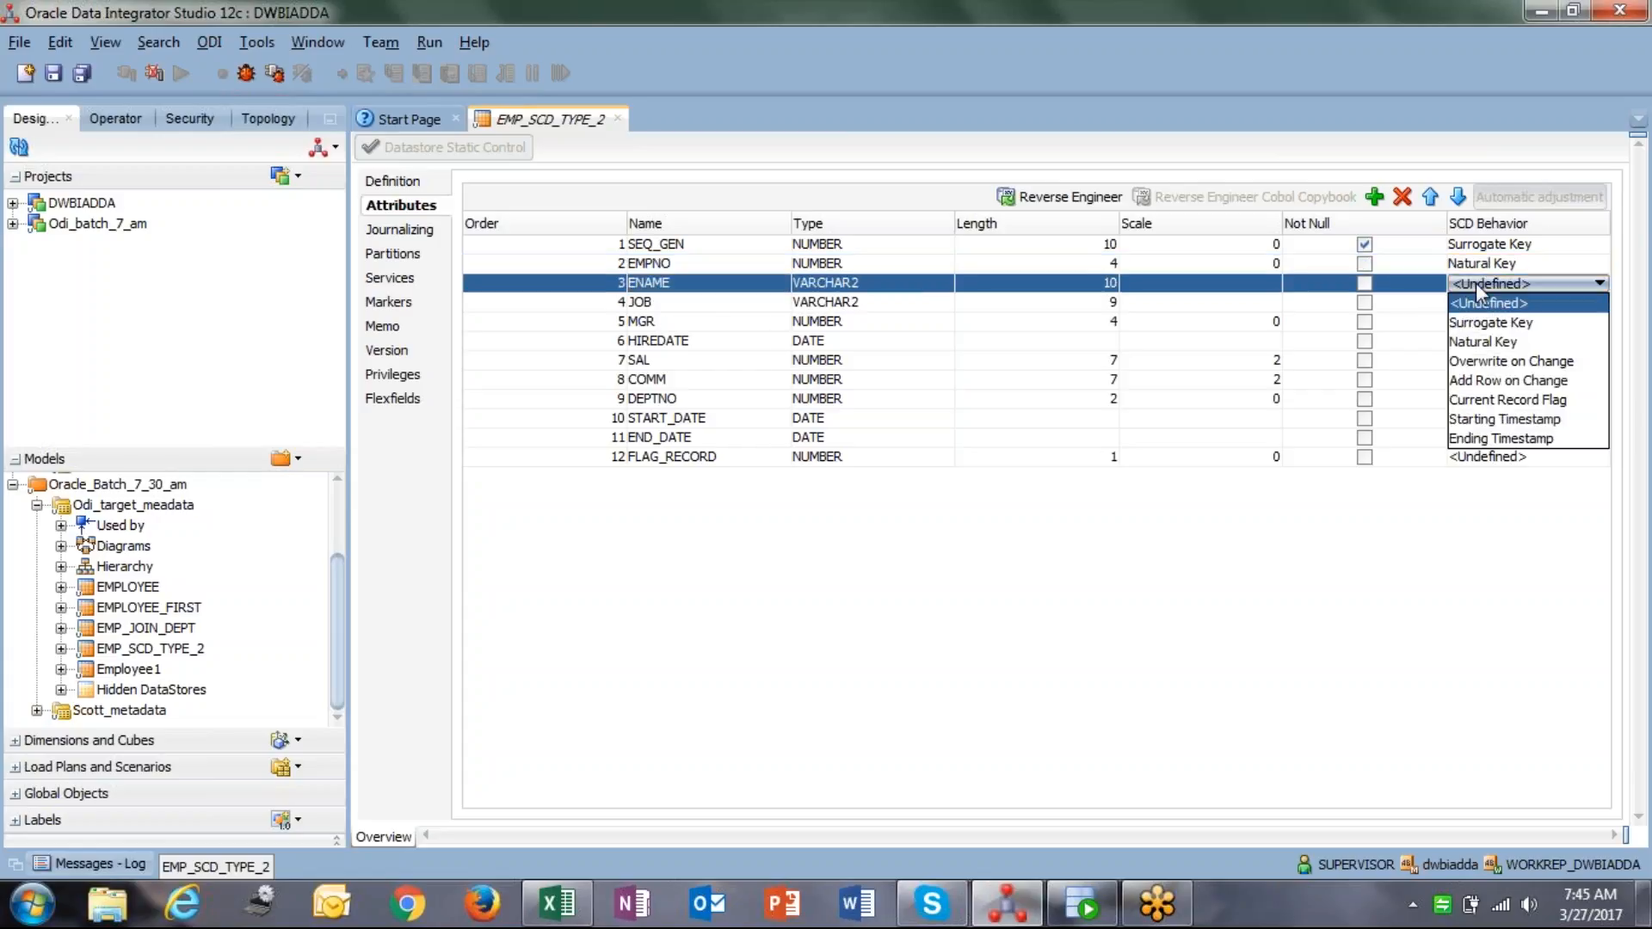
{"action": "left_click", "coordinate": [1574, 365]}
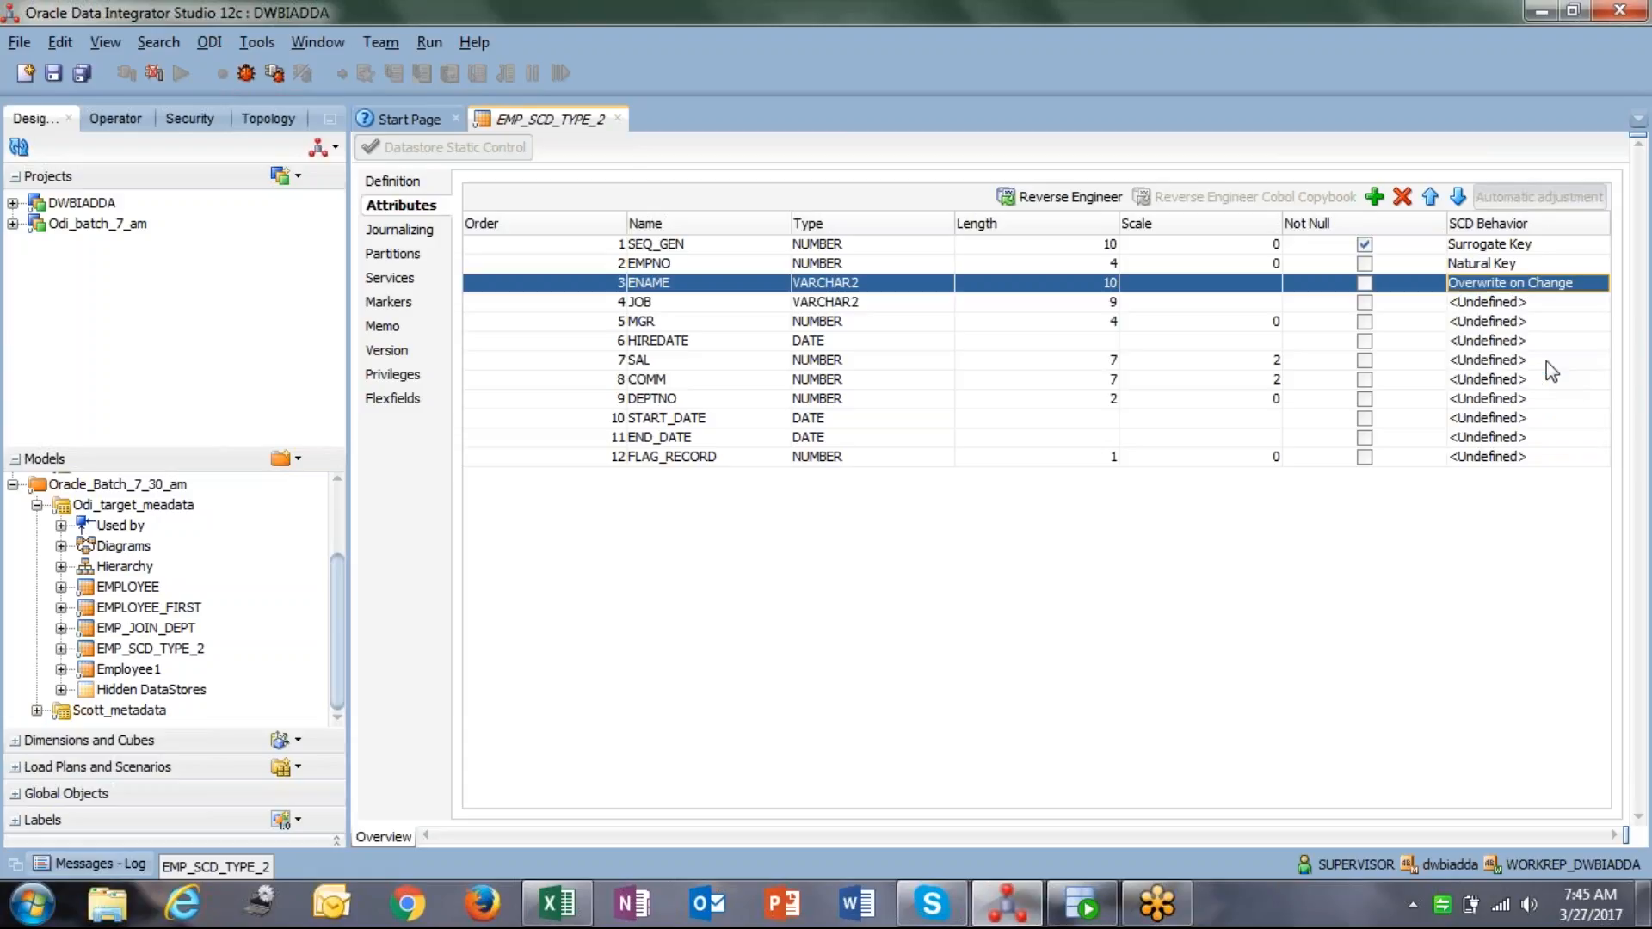
{"action": "left_click", "coordinate": [1540, 302]}
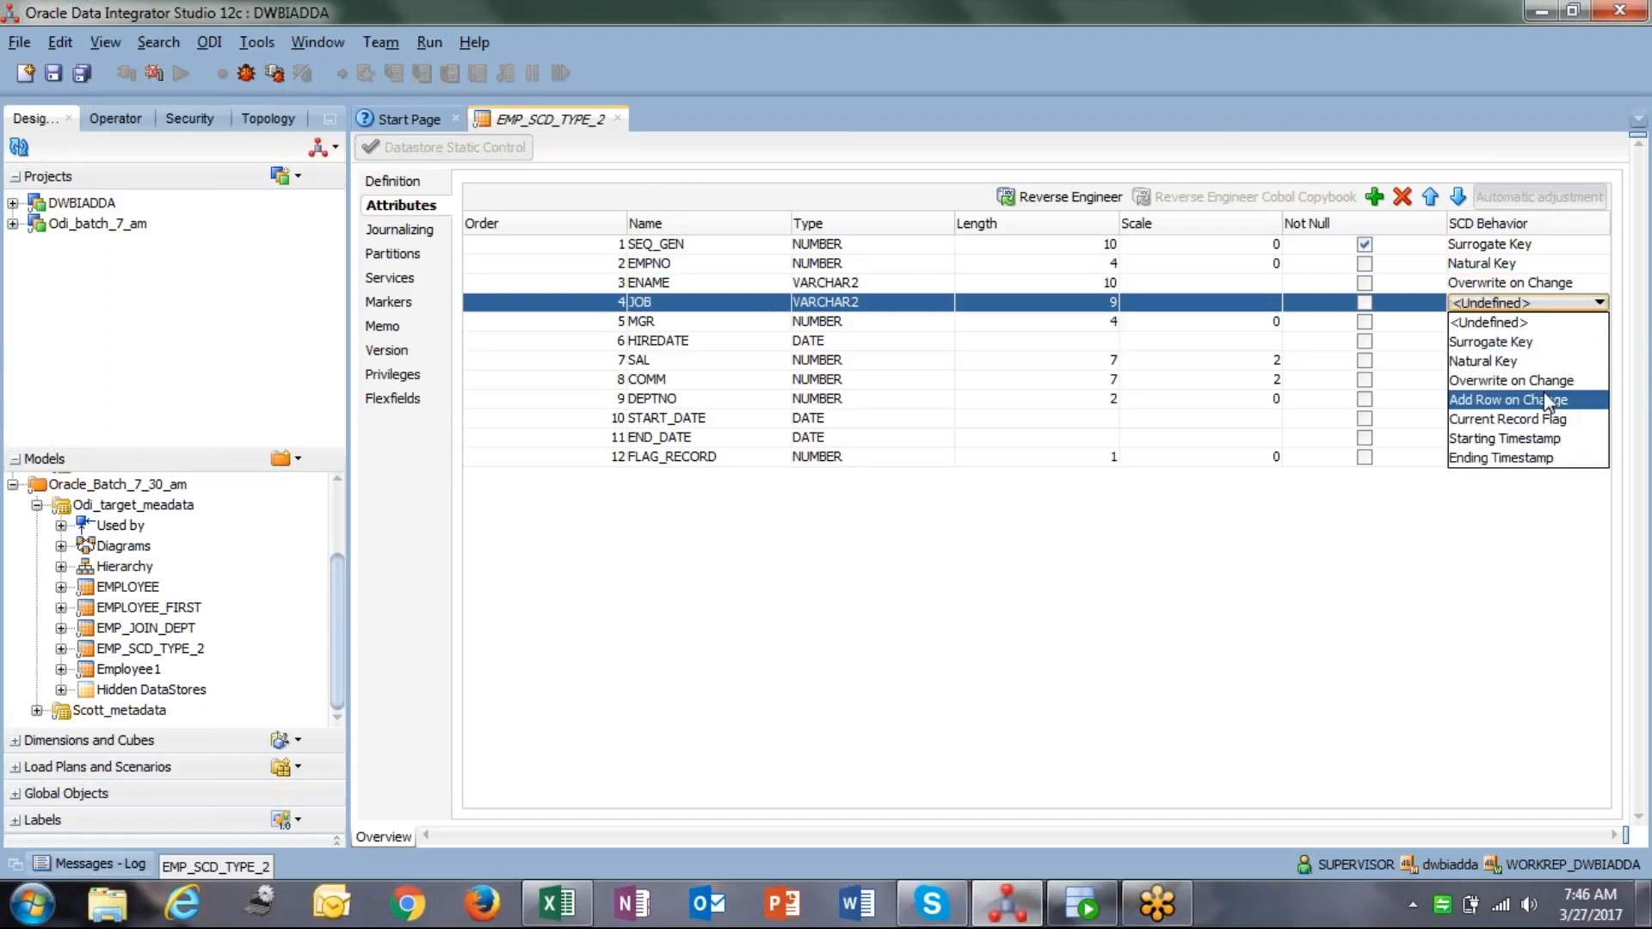
{"action": "left_click", "coordinate": [1590, 404]}
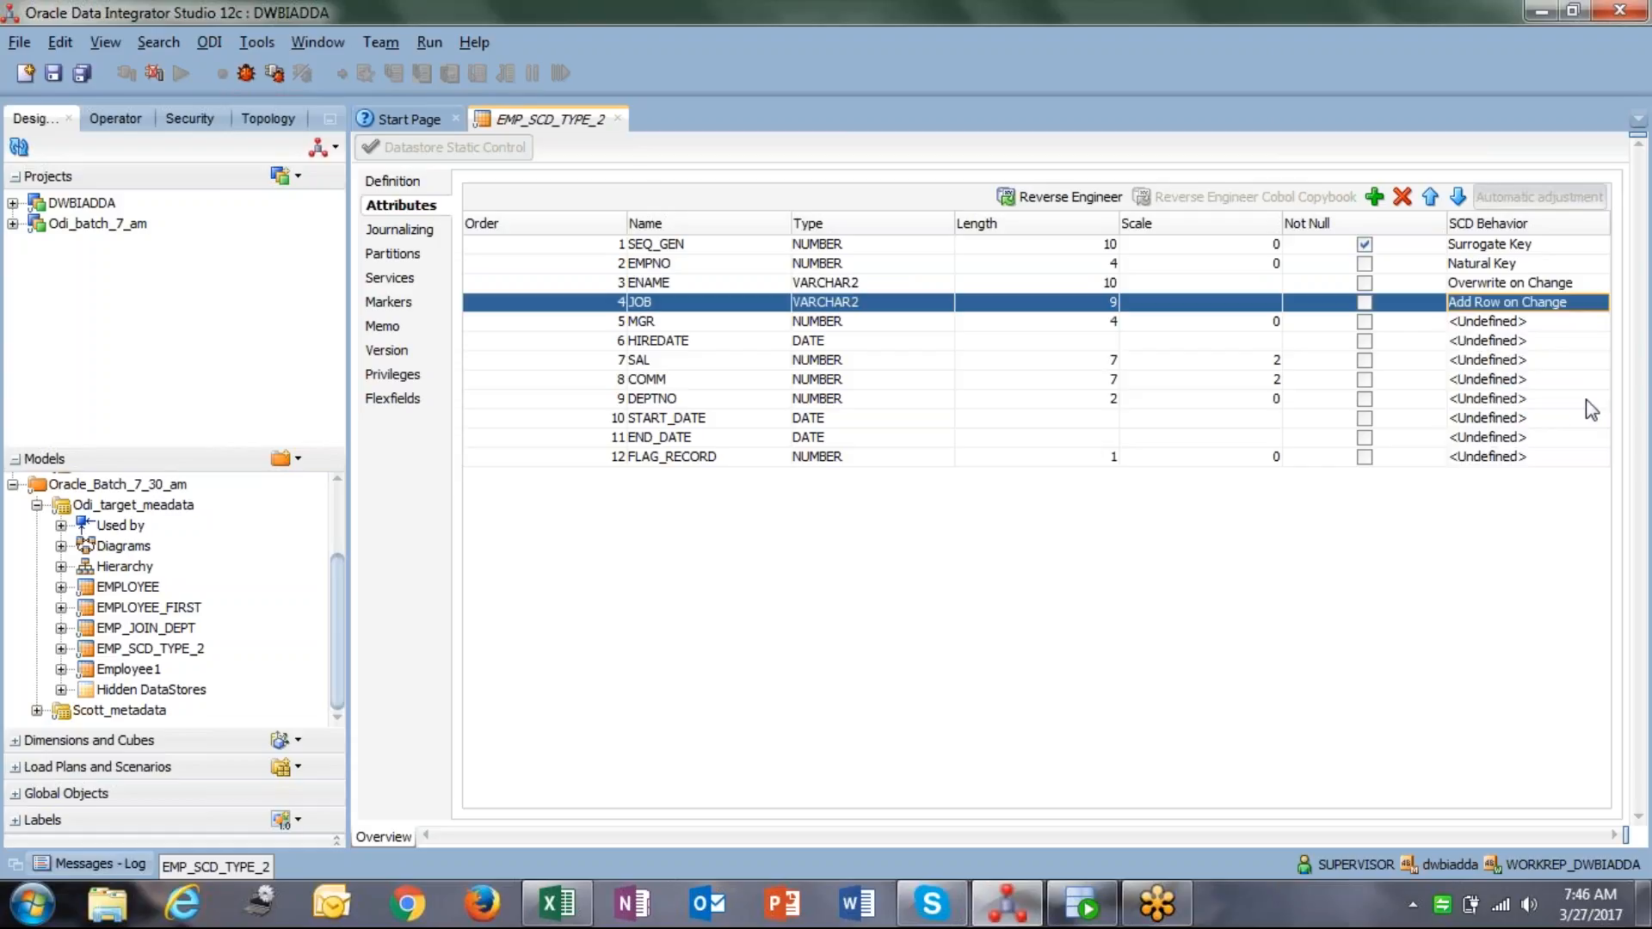
{"action": "left_click", "coordinate": [1518, 323]}
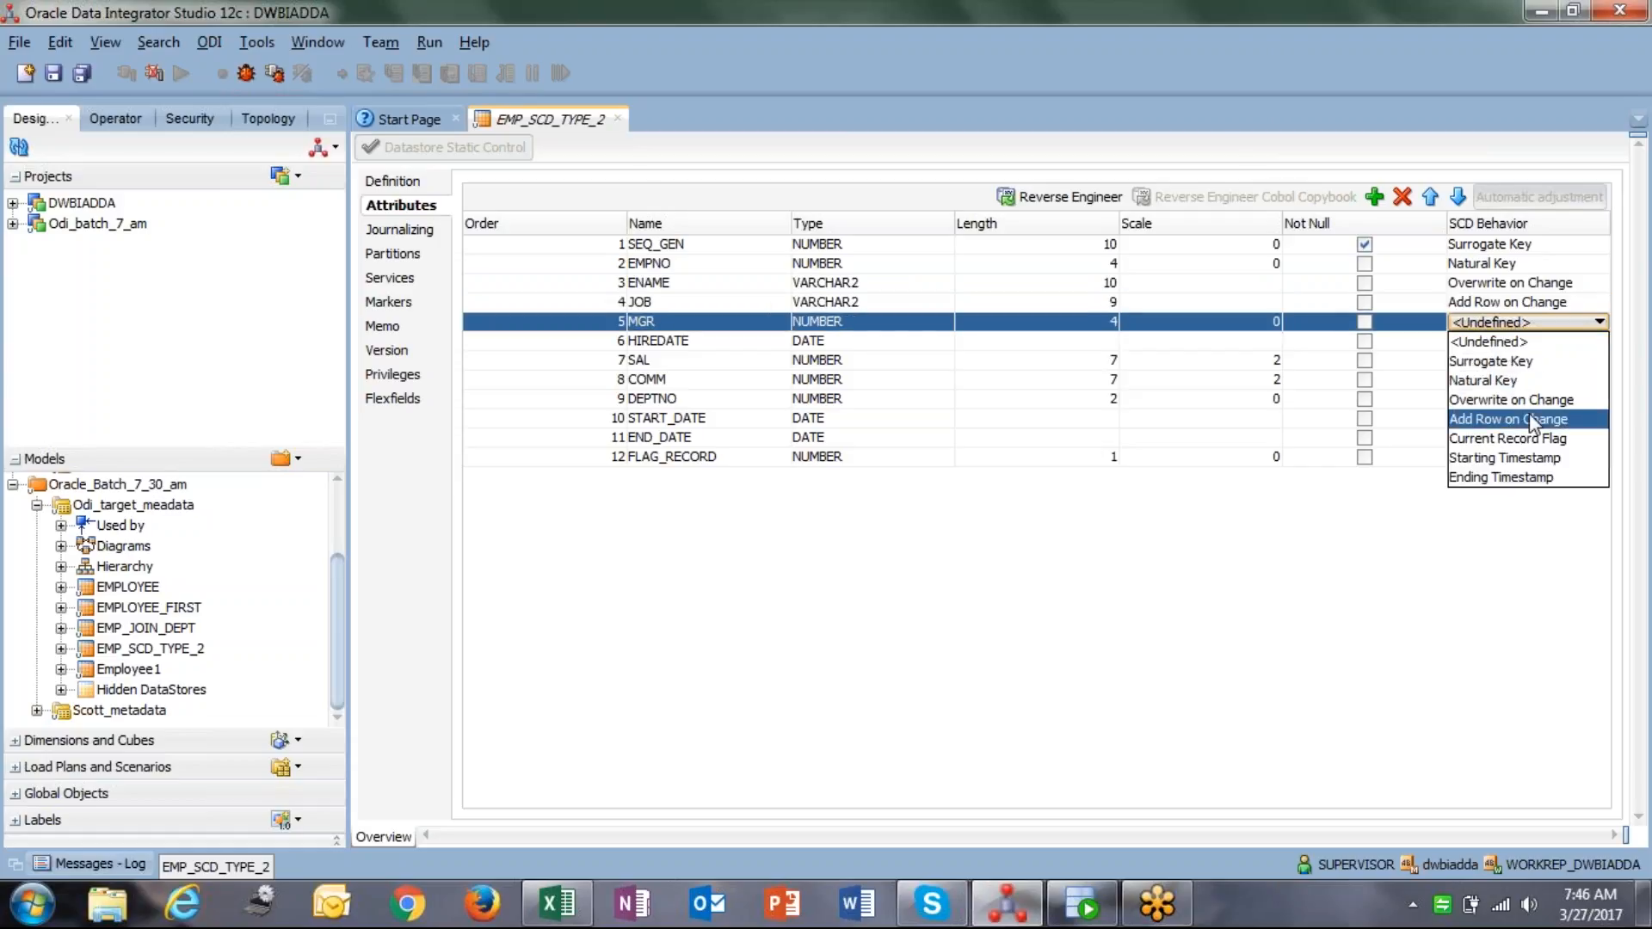
{"action": "left_click", "coordinate": [1530, 419]}
{"action": "left_click", "coordinate": [1529, 344]}
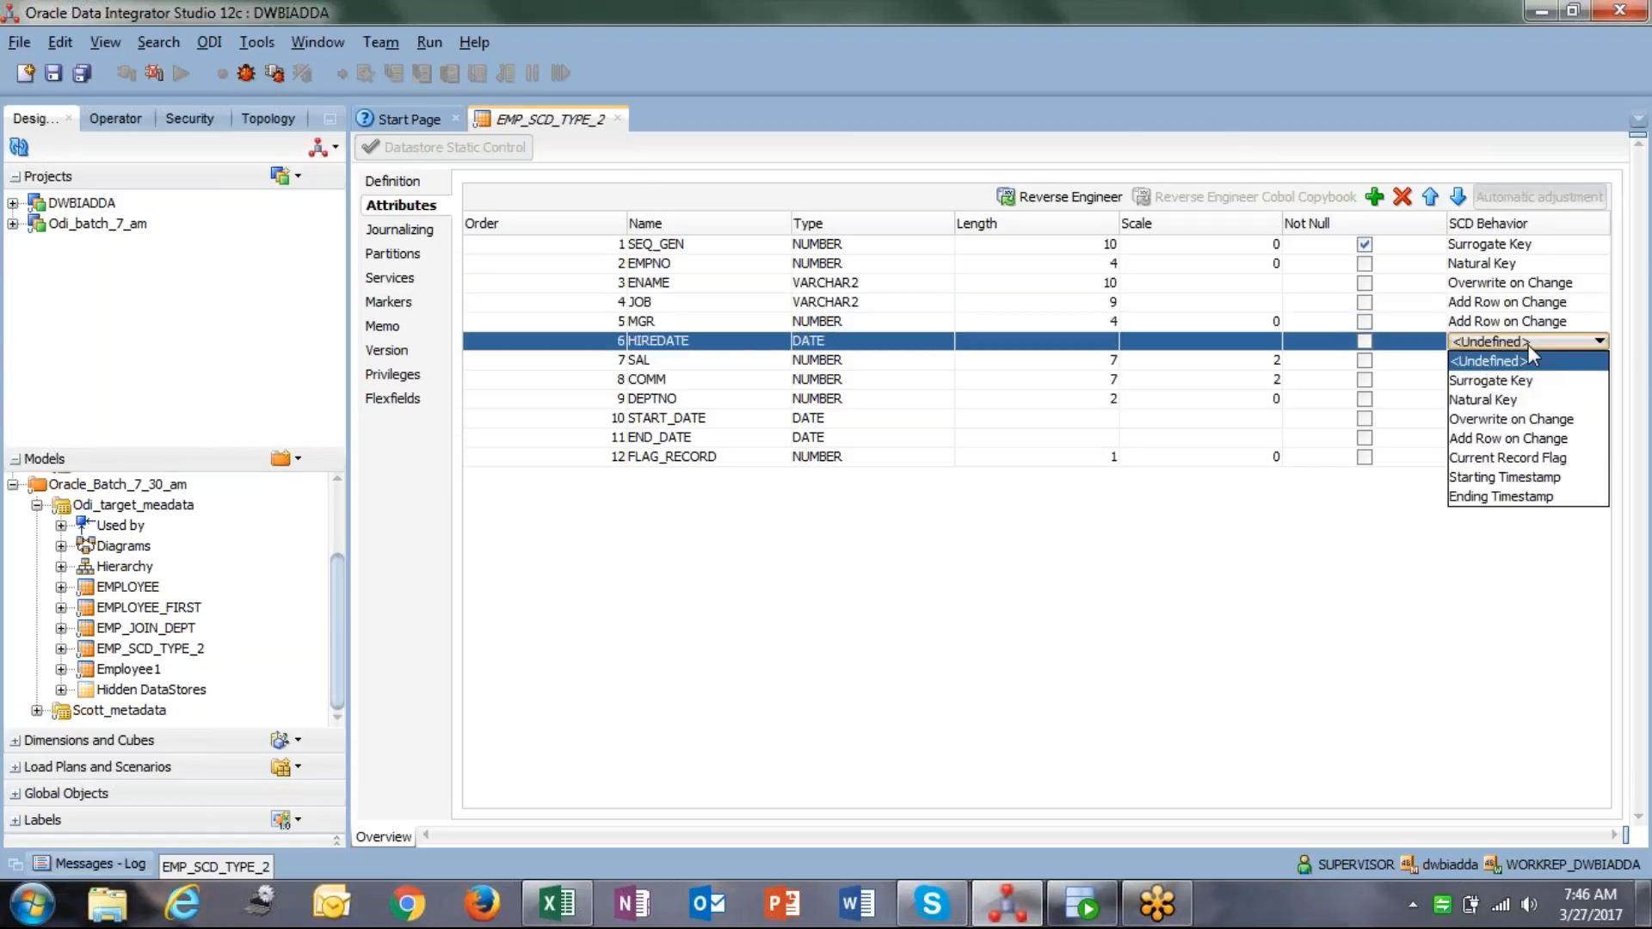
{"action": "left_click", "coordinate": [1558, 422]}
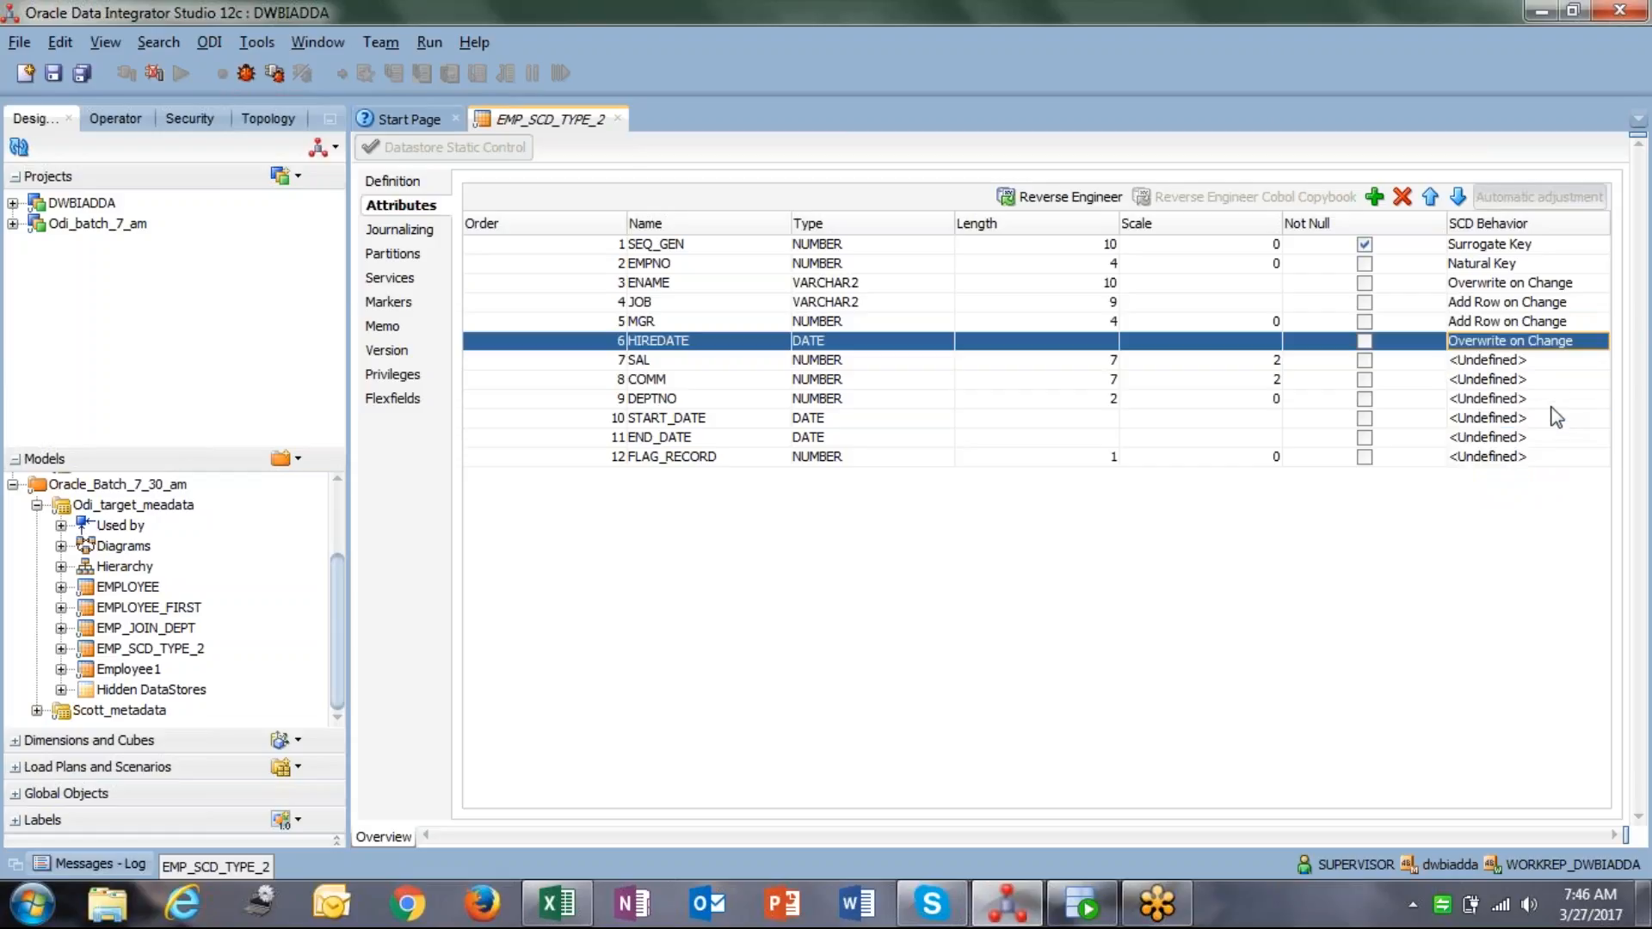
Set the SCD behavior of the SAL, COMM and DEPTNO attributes to Add Row on Change.
{"action": "left_click", "coordinate": [1521, 359]}
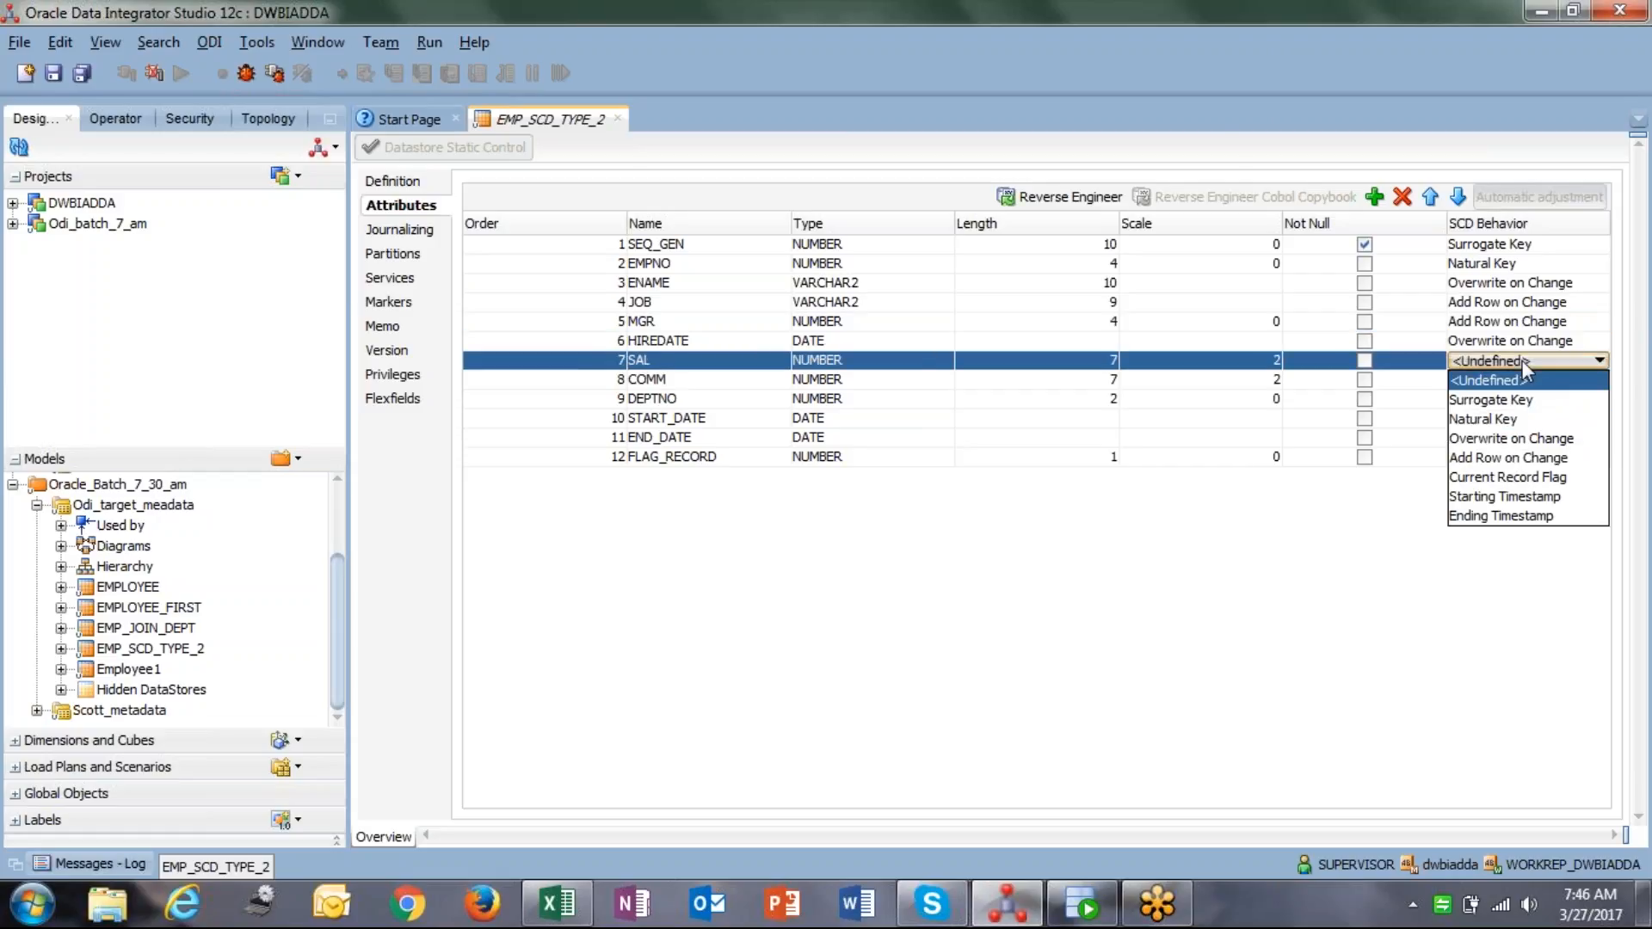
{"action": "left_click", "coordinate": [1536, 458]}
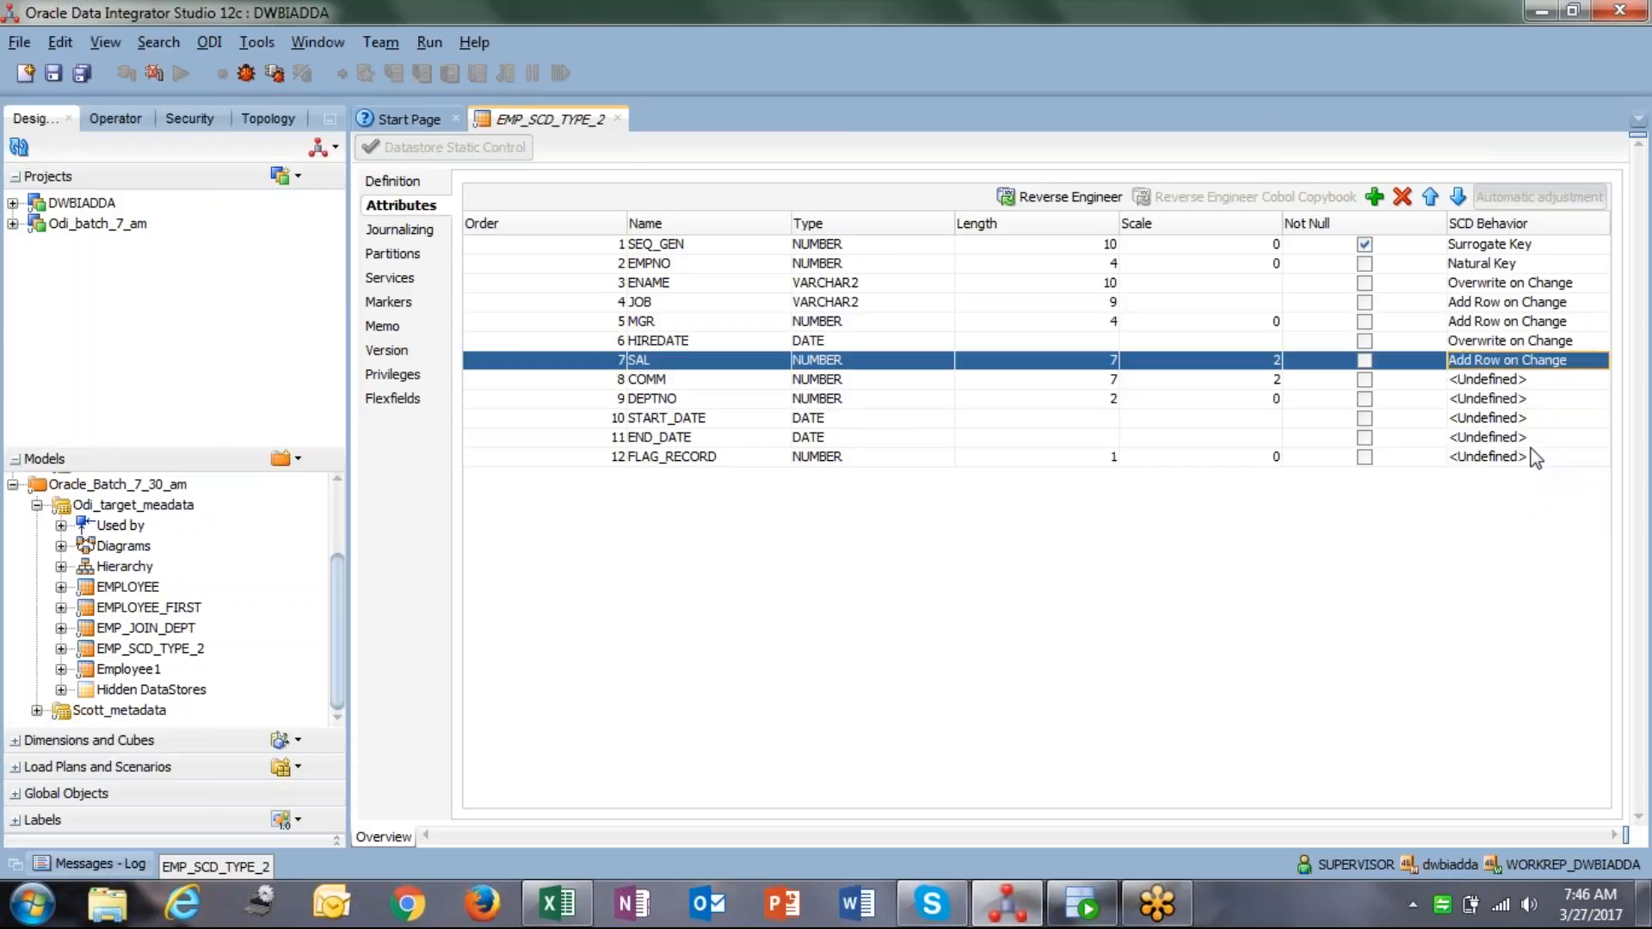
{"action": "left_click", "coordinate": [1499, 380]}
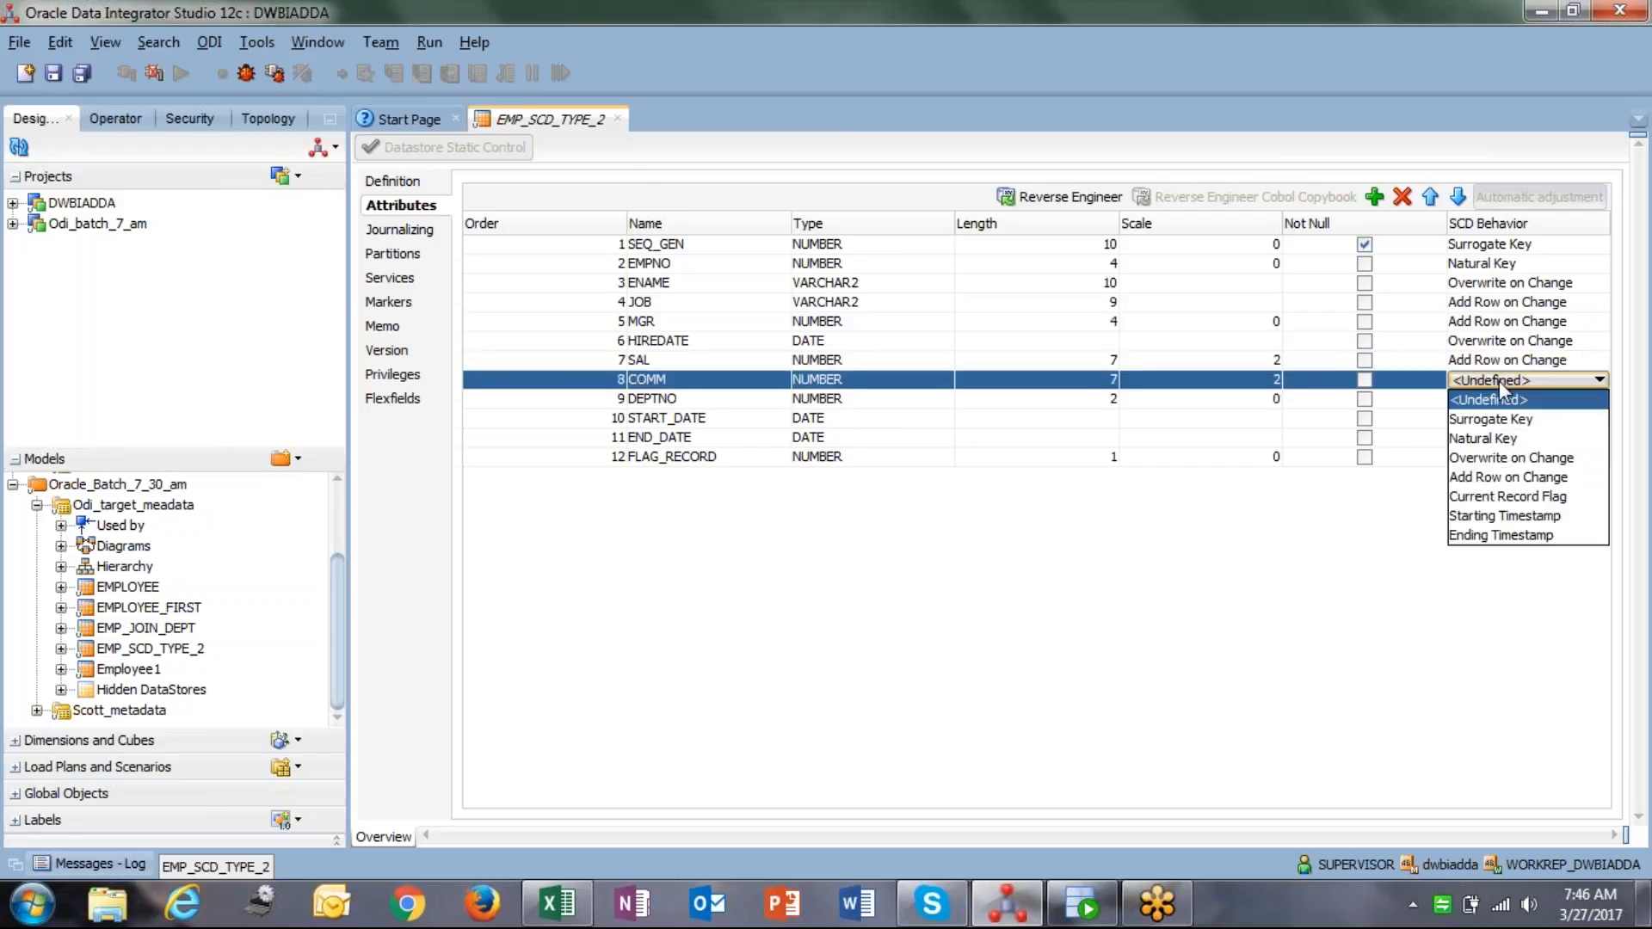
{"action": "left_click", "coordinate": [1519, 479]}
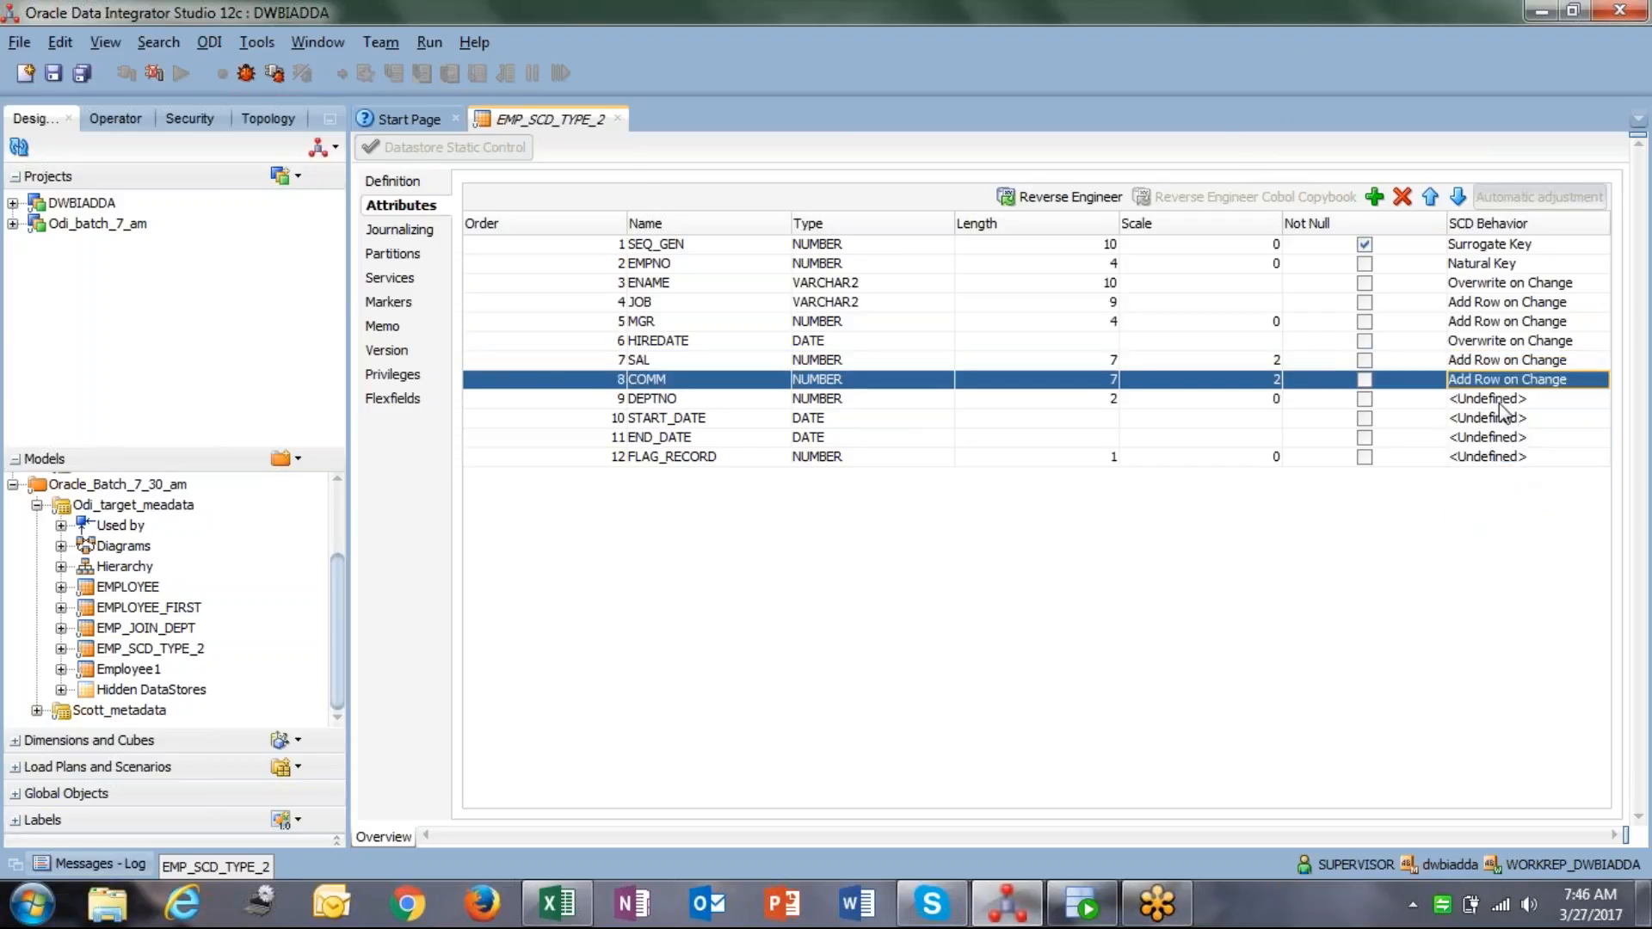
{"action": "left_click", "coordinate": [1495, 400]}
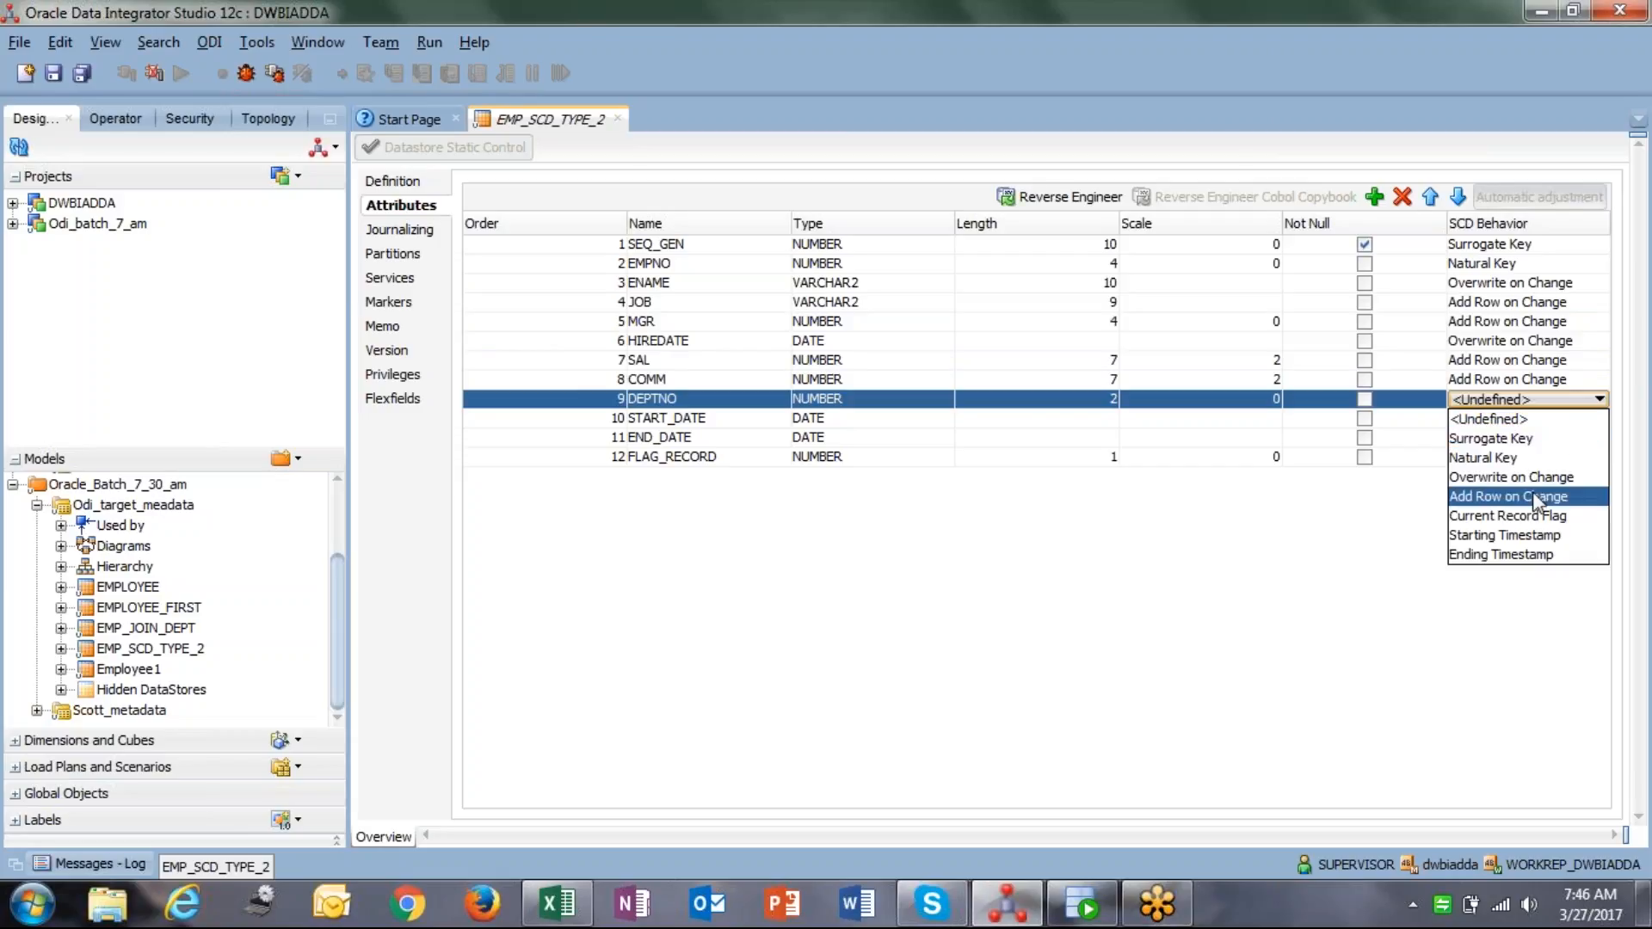
{"action": "left_click", "coordinate": [1519, 497]}
Set the SCD behavior of START_DATE to Starting Timestamp and of END_DATE to Ending Timestamp.
{"action": "left_click", "coordinate": [677, 419]}
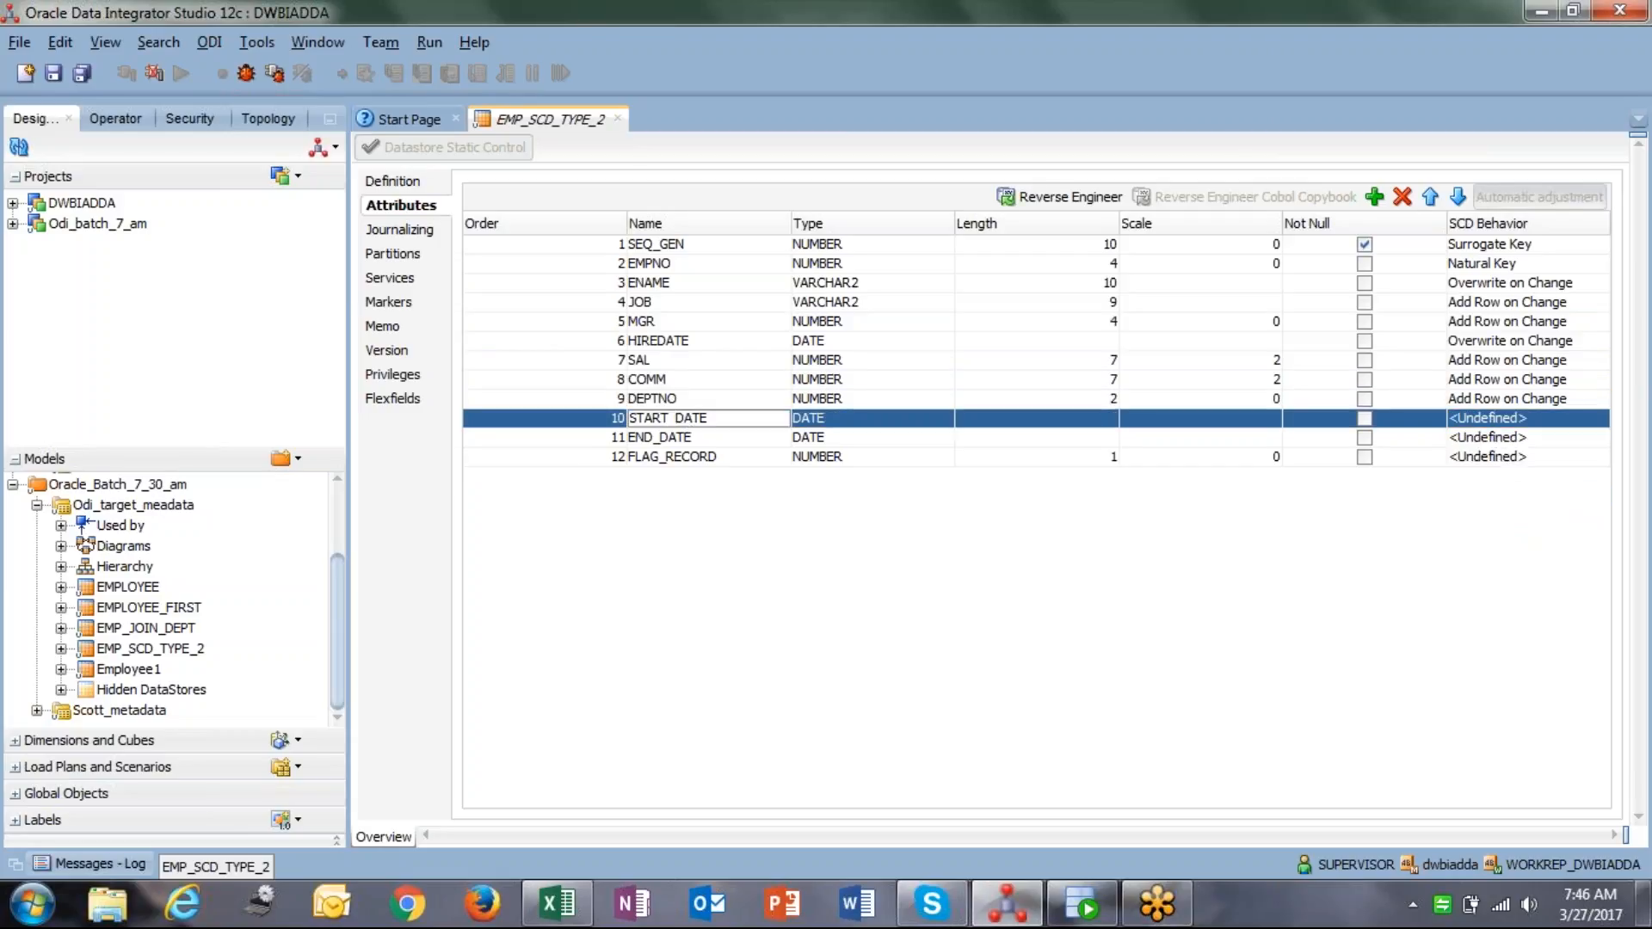
{"action": "left_click", "coordinate": [1522, 419]}
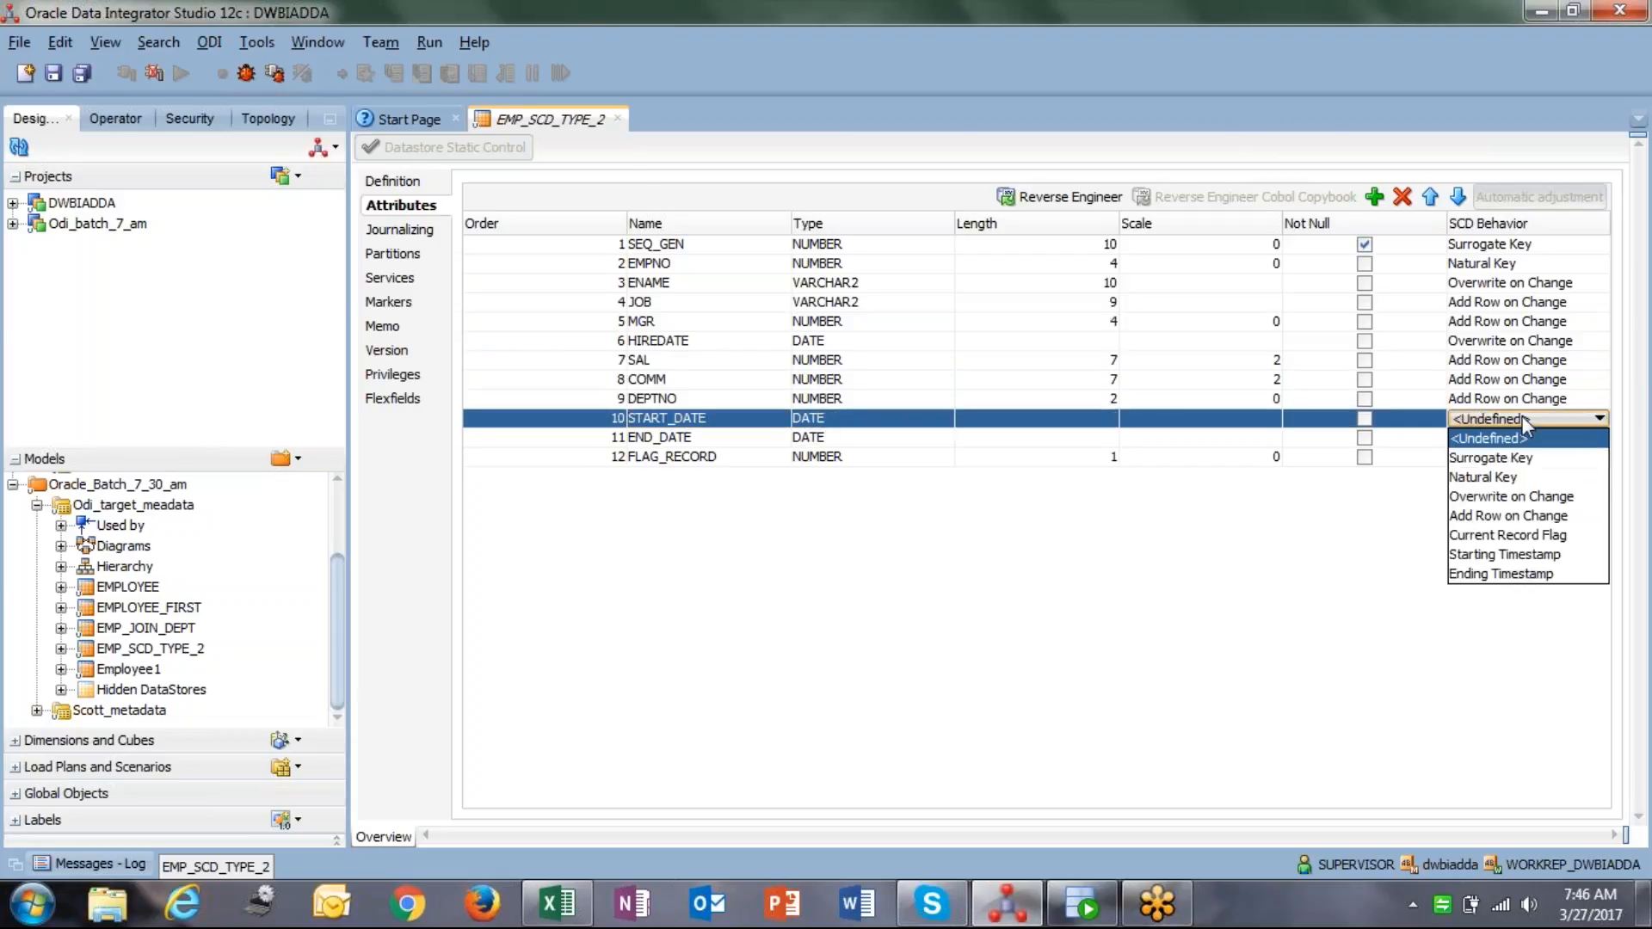
{"action": "left_click", "coordinate": [1560, 555]}
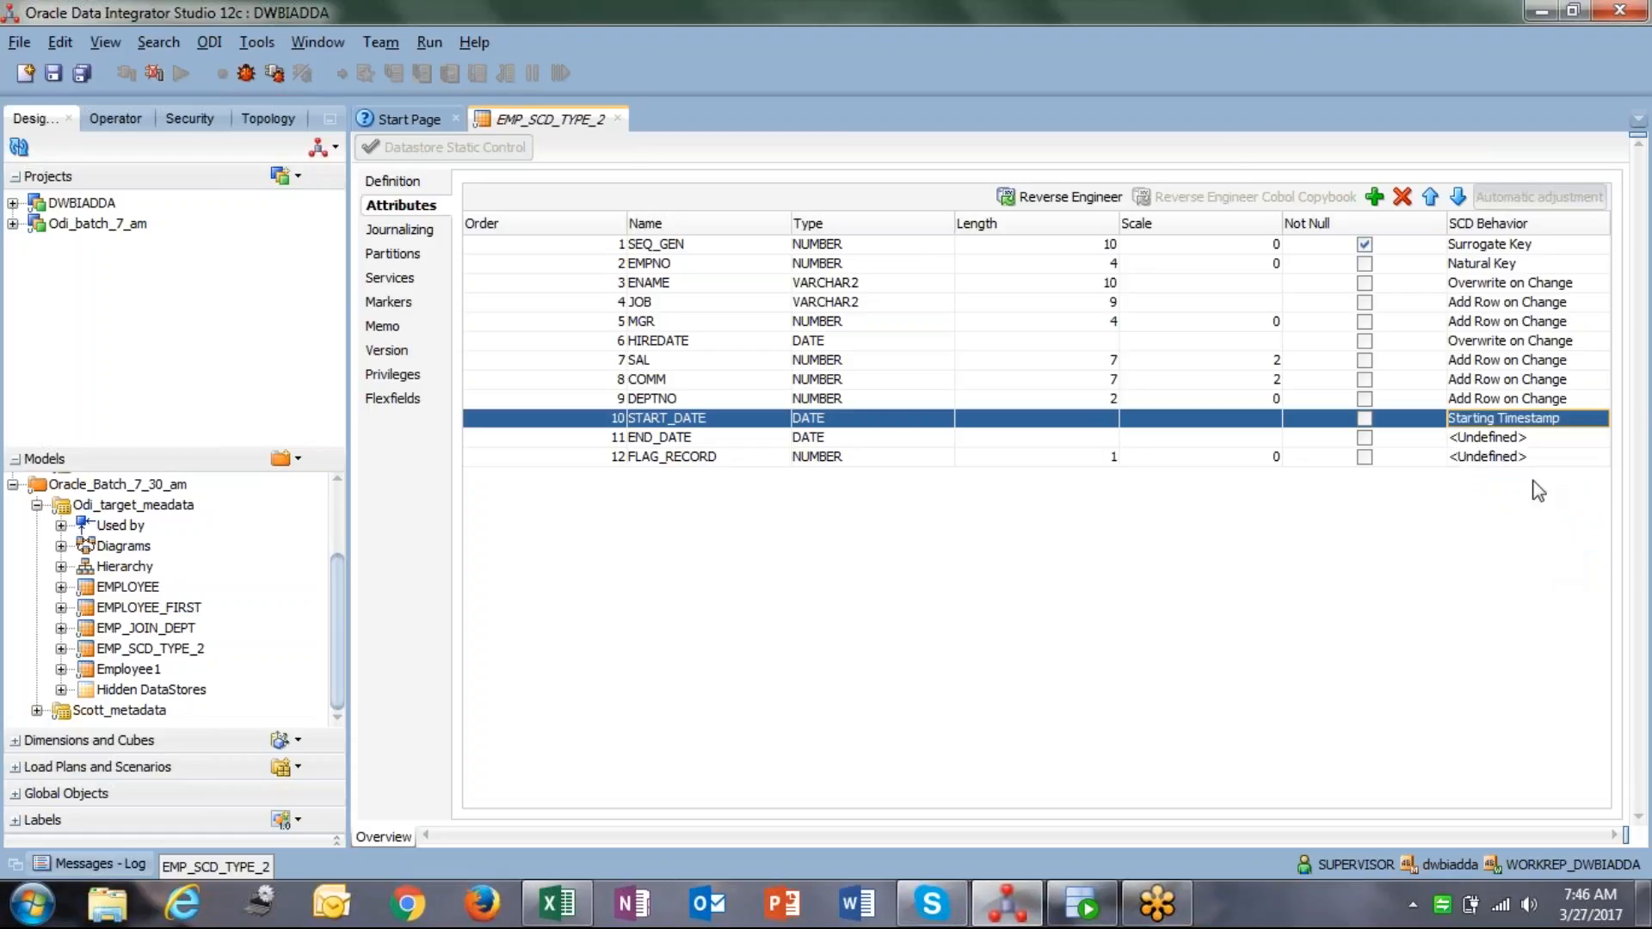
{"action": "left_click", "coordinate": [1514, 439]}
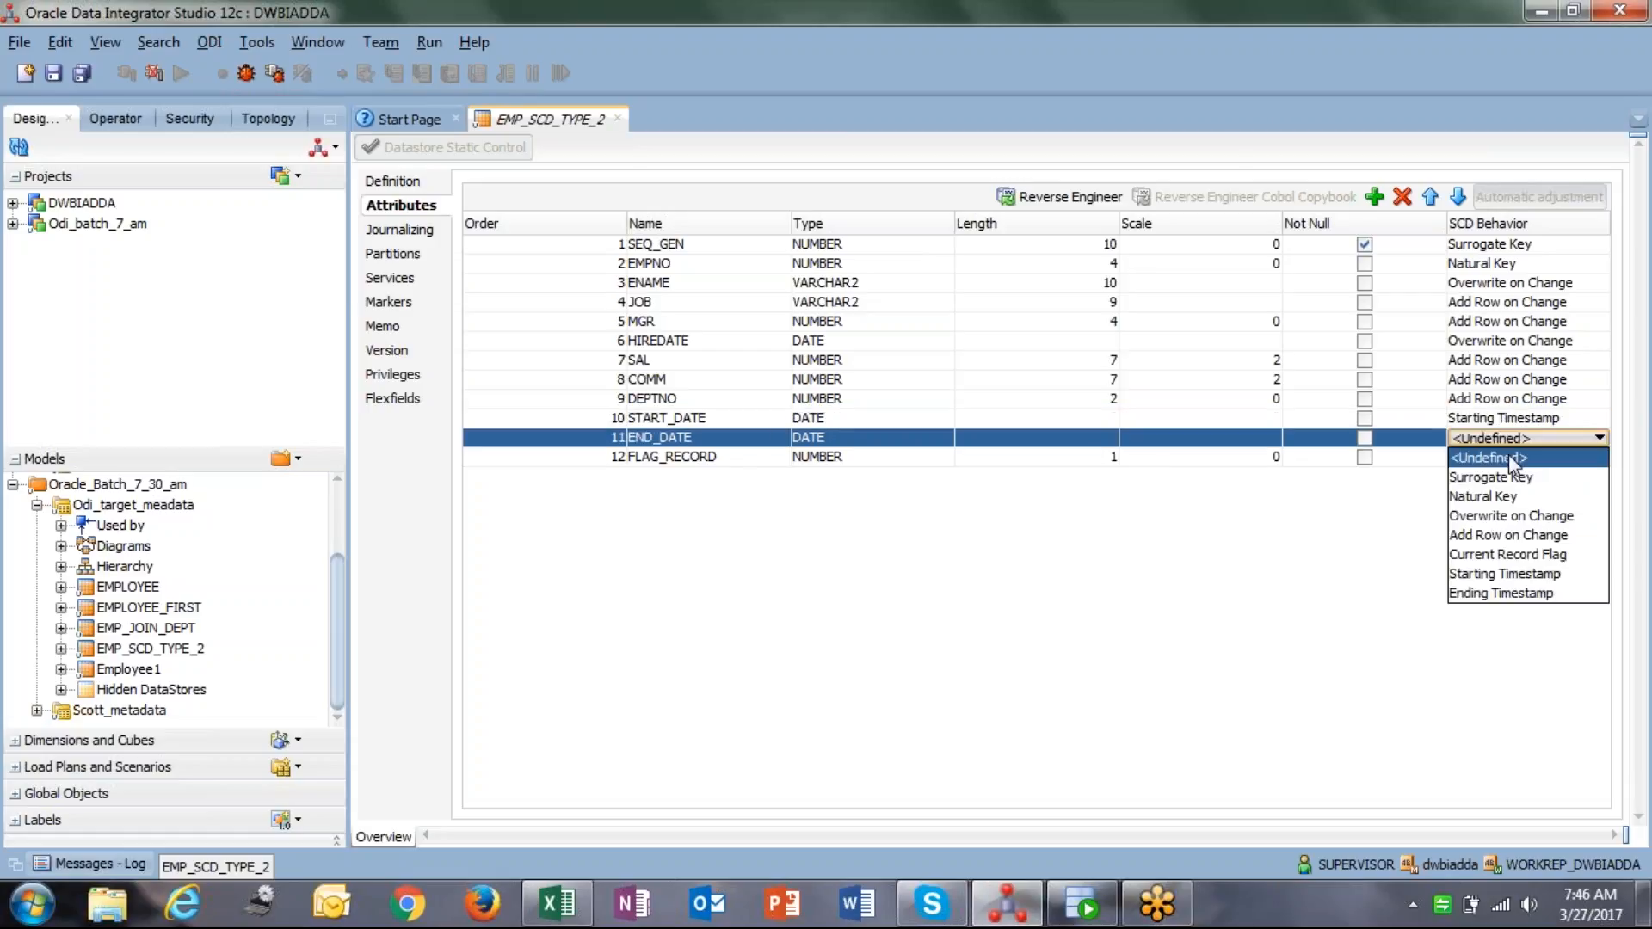
{"action": "left_click", "coordinate": [1523, 594]}
Set the SCD behavior of FLAG_RECORD to Current Record Flag and save the EMP_SCD_TYPE_2 datastore.
{"action": "left_click", "coordinate": [730, 459]}
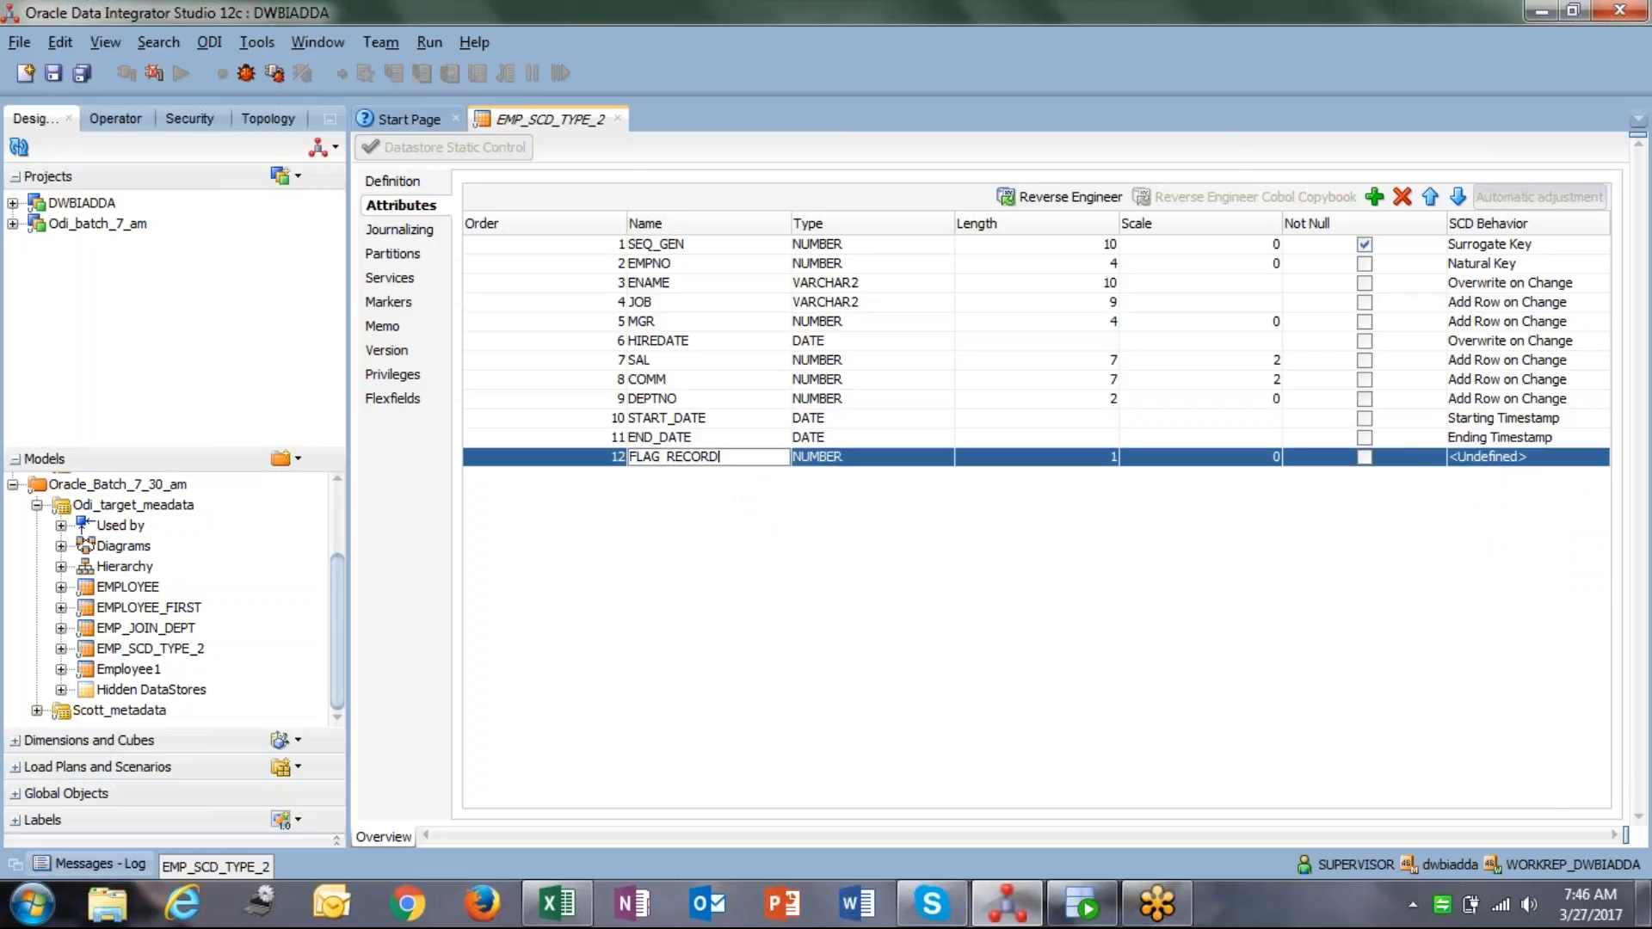
{"action": "left_click", "coordinate": [1544, 459]}
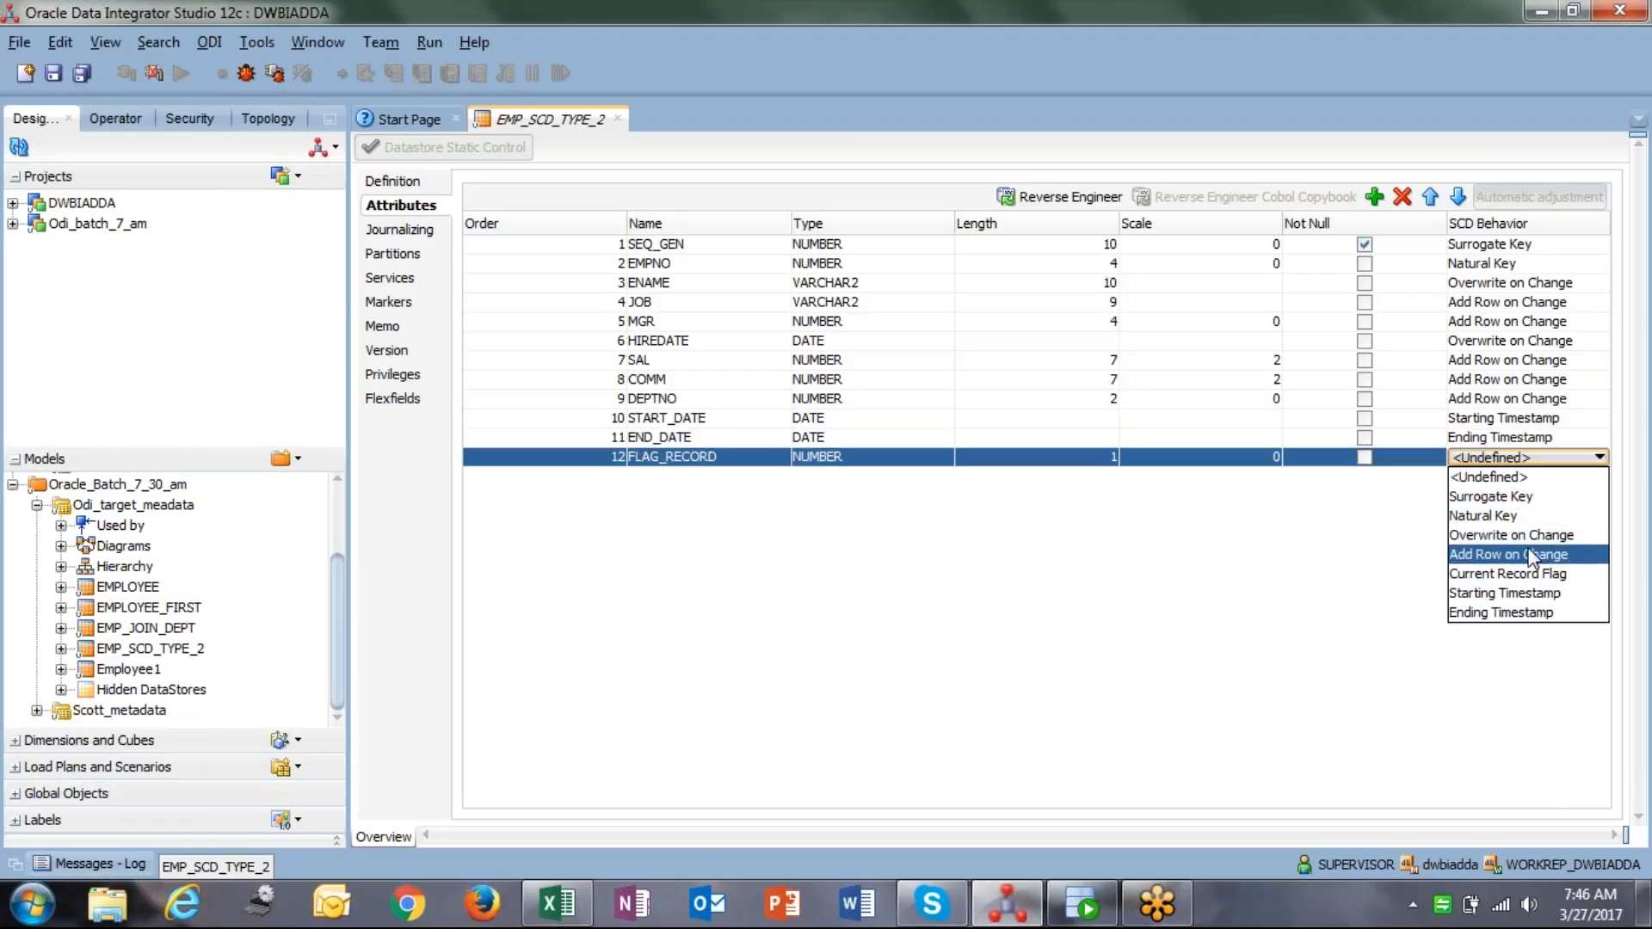
{"action": "left_click", "coordinate": [1530, 573]}
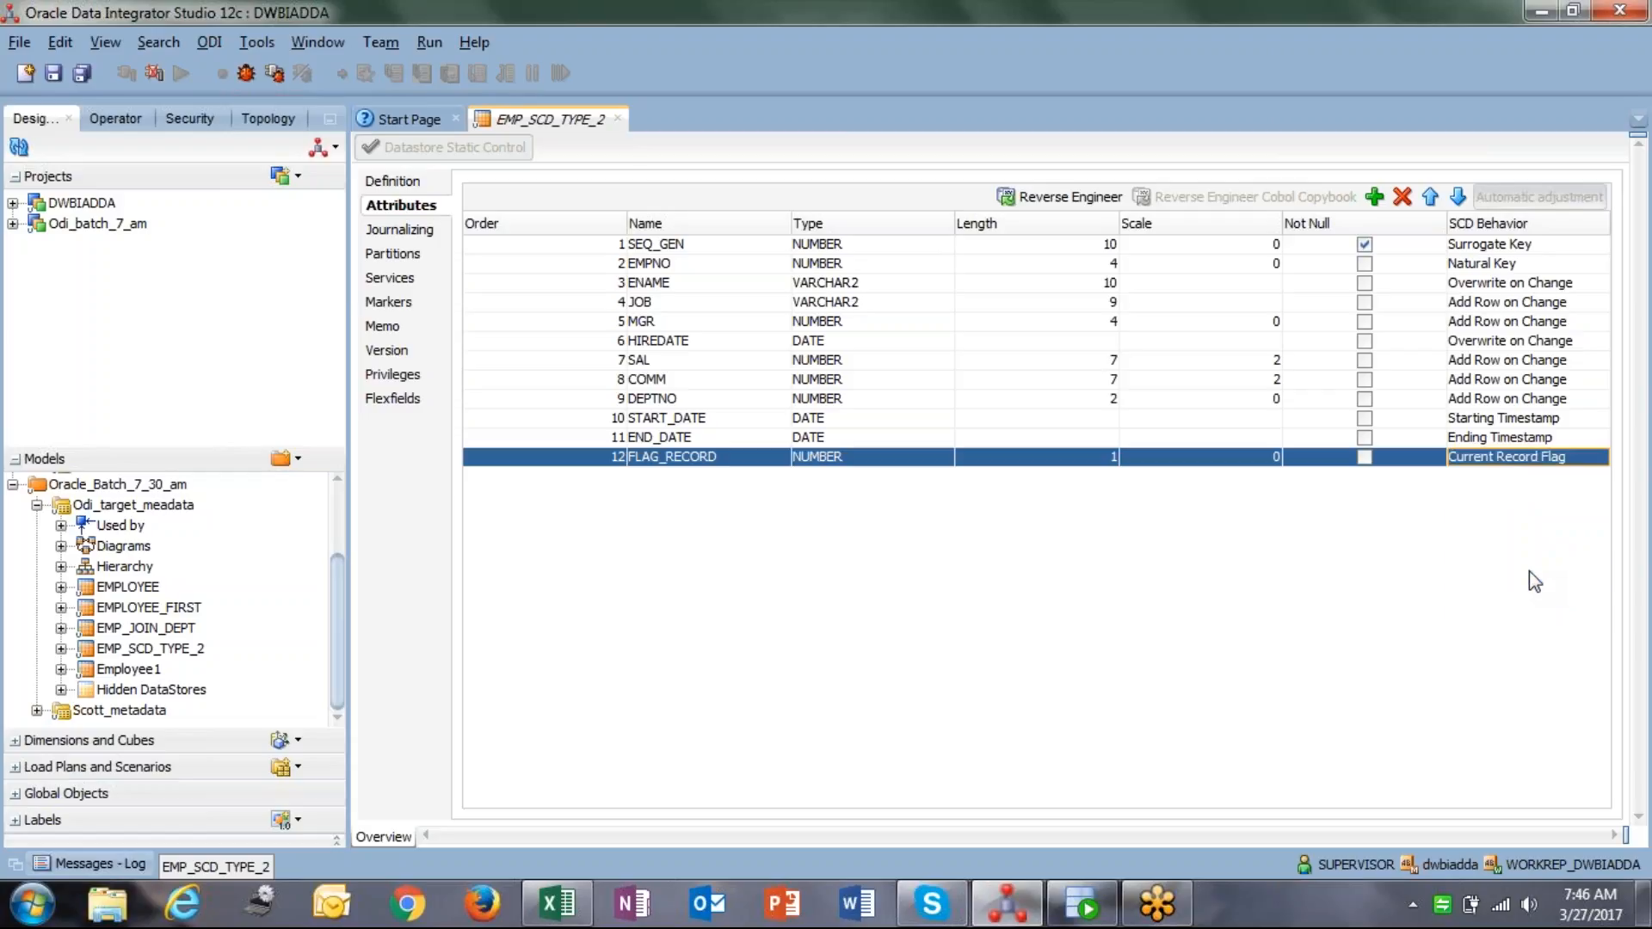
{"action": "left_click", "coordinate": [54, 75]}
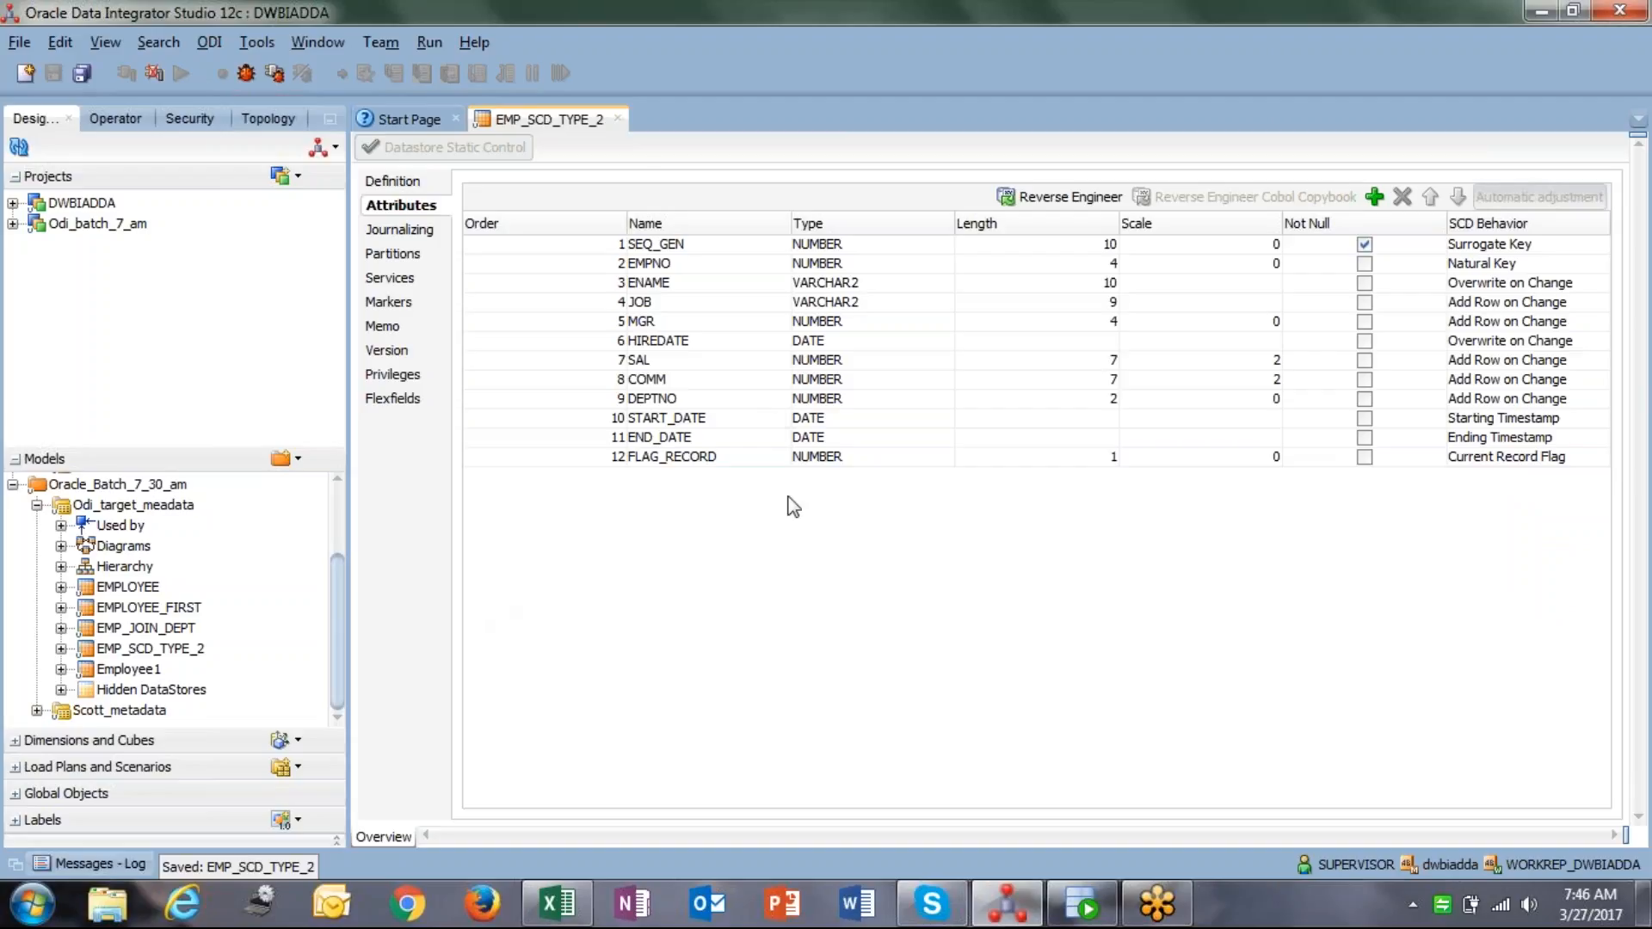
{"action": "left_click", "coordinate": [684, 250]}
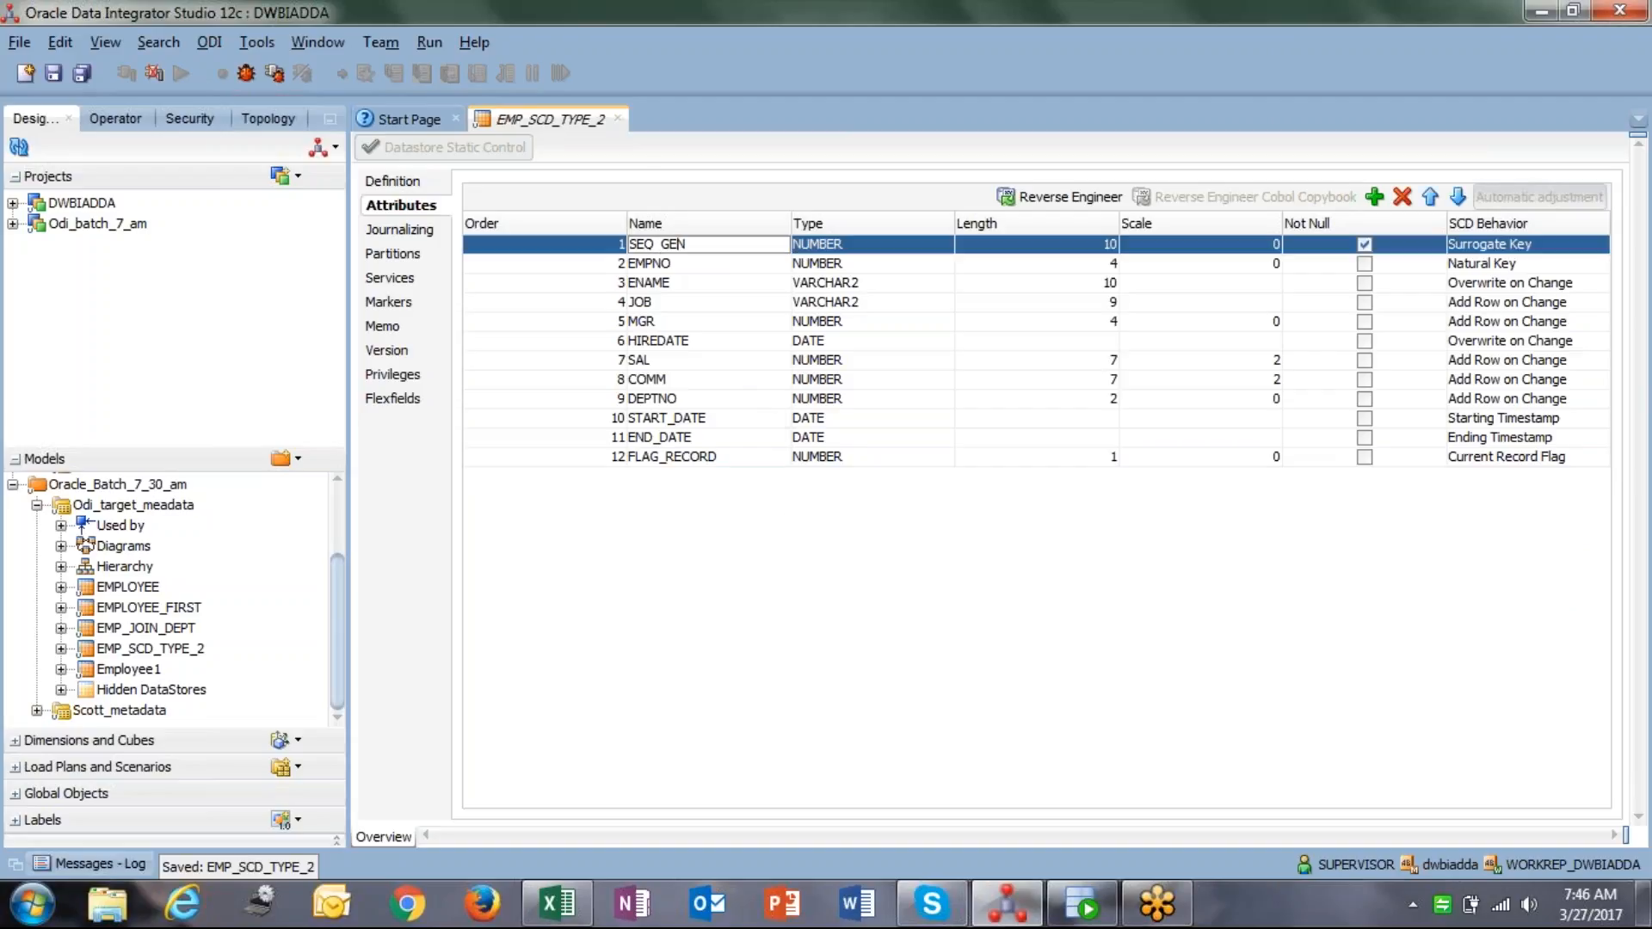
{"action": "left_click_drag", "start_coordinate": [694, 247], "coordinate": [631, 247]}
{"action": "left_click", "coordinate": [702, 248]}
{"action": "left_click", "coordinate": [721, 265]}
{"action": "left_click", "coordinate": [727, 283]}
{"action": "left_click", "coordinate": [708, 246]}
{"action": "left_click_drag", "start_coordinate": [688, 244], "coordinate": [630, 238]}
{"action": "left_click", "coordinate": [693, 248]}
{"action": "left_click_drag", "start_coordinate": [712, 248], "coordinate": [628, 224]}
{"action": "left_click", "coordinate": [718, 249]}
{"action": "left_click", "coordinate": [694, 267]}
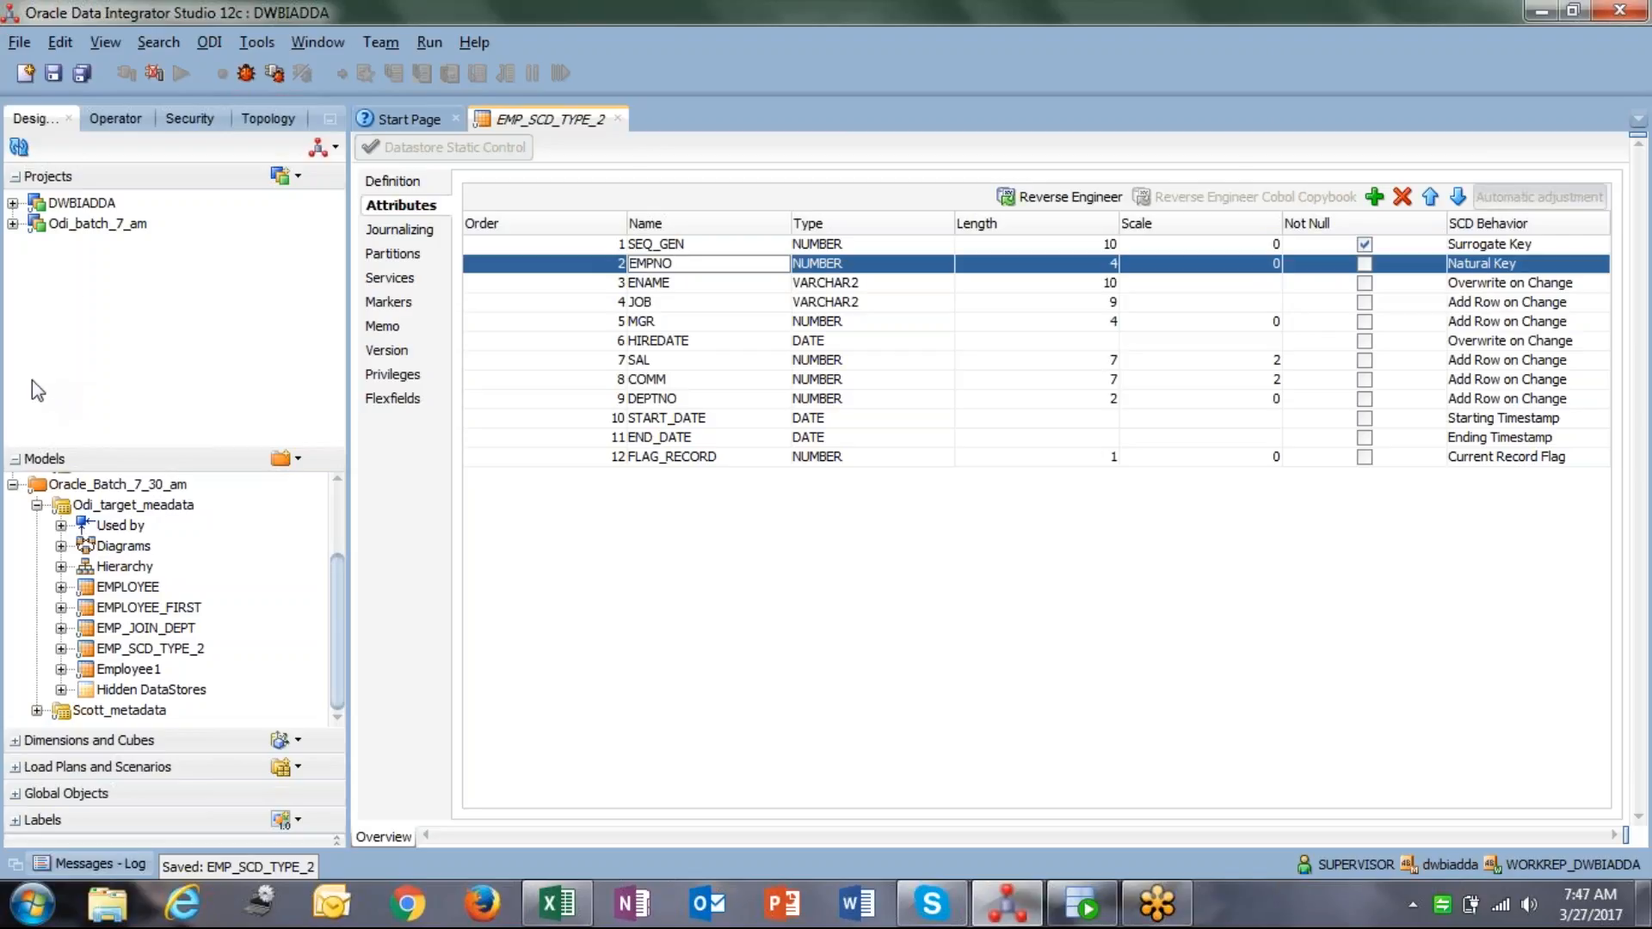
Collapse the models and expand the Odi_batch_7_am project to show its Sequences node, with First Folder collapsed.
{"action": "left_click", "coordinate": [18, 460]}
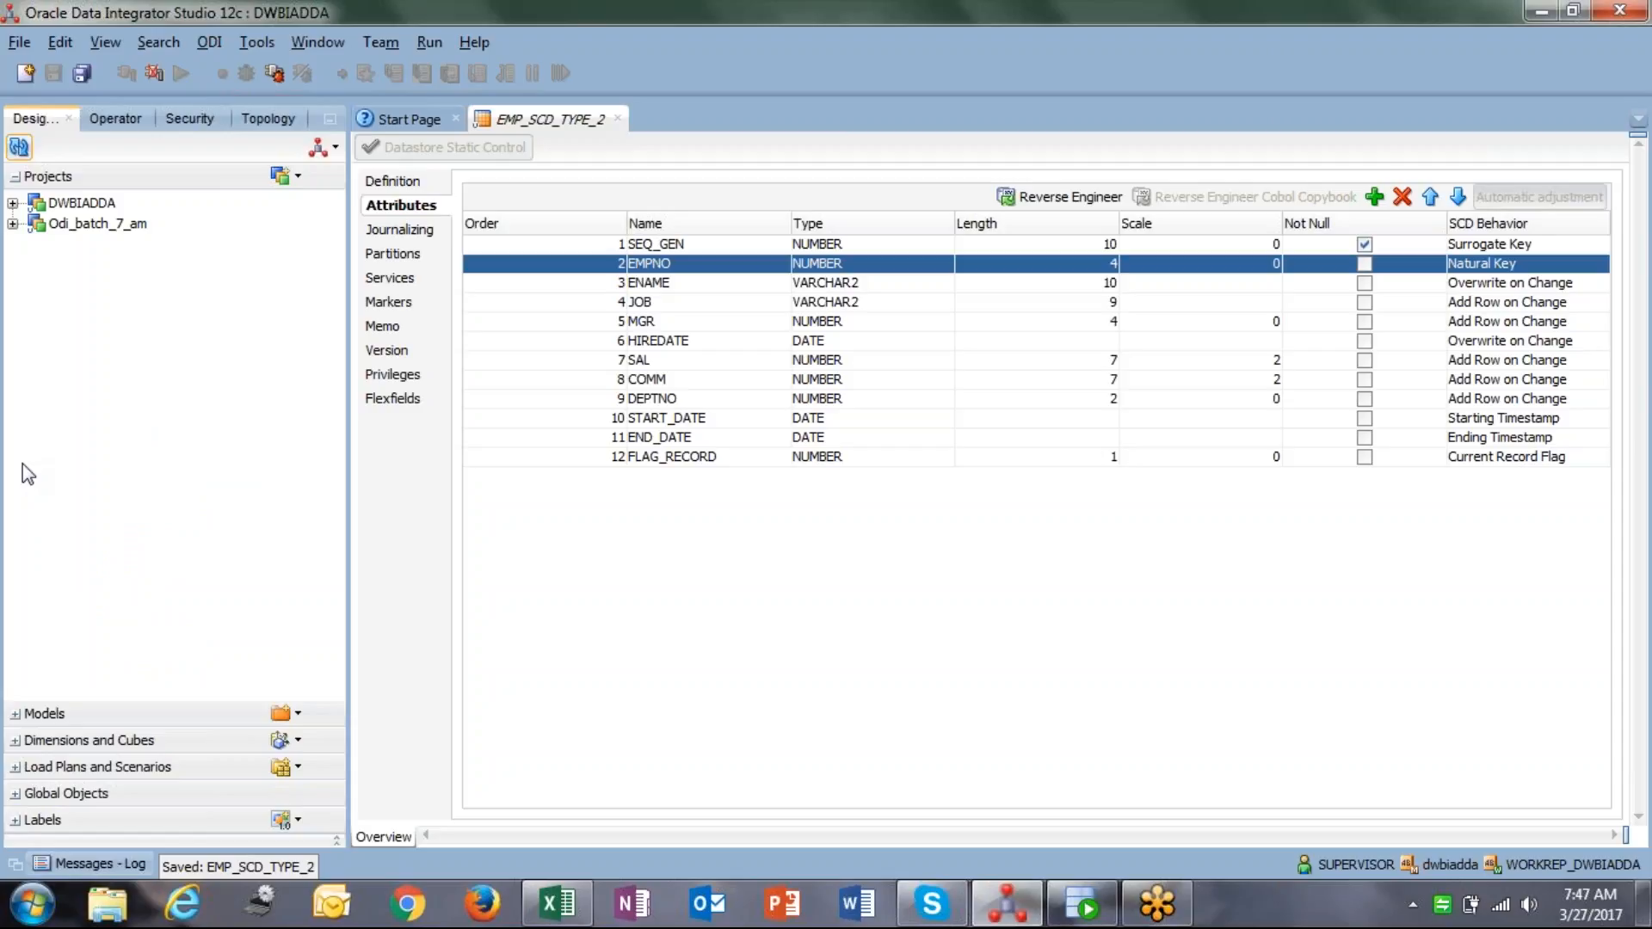
{"action": "left_click", "coordinate": [45, 435]}
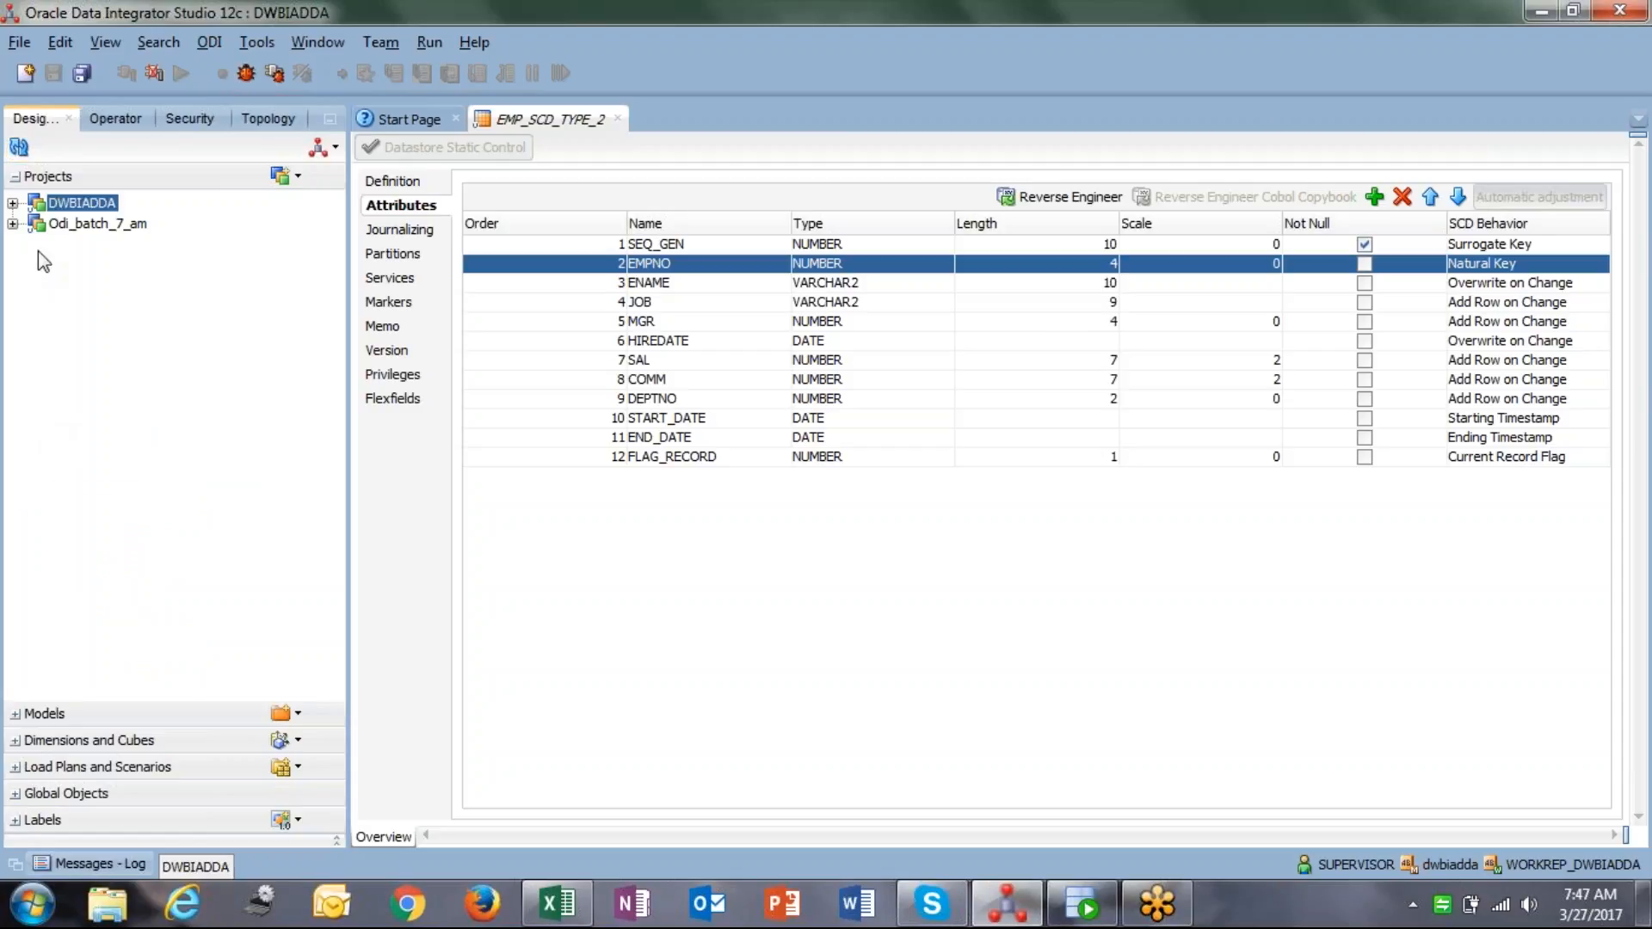
{"action": "left_click", "coordinate": [12, 224]}
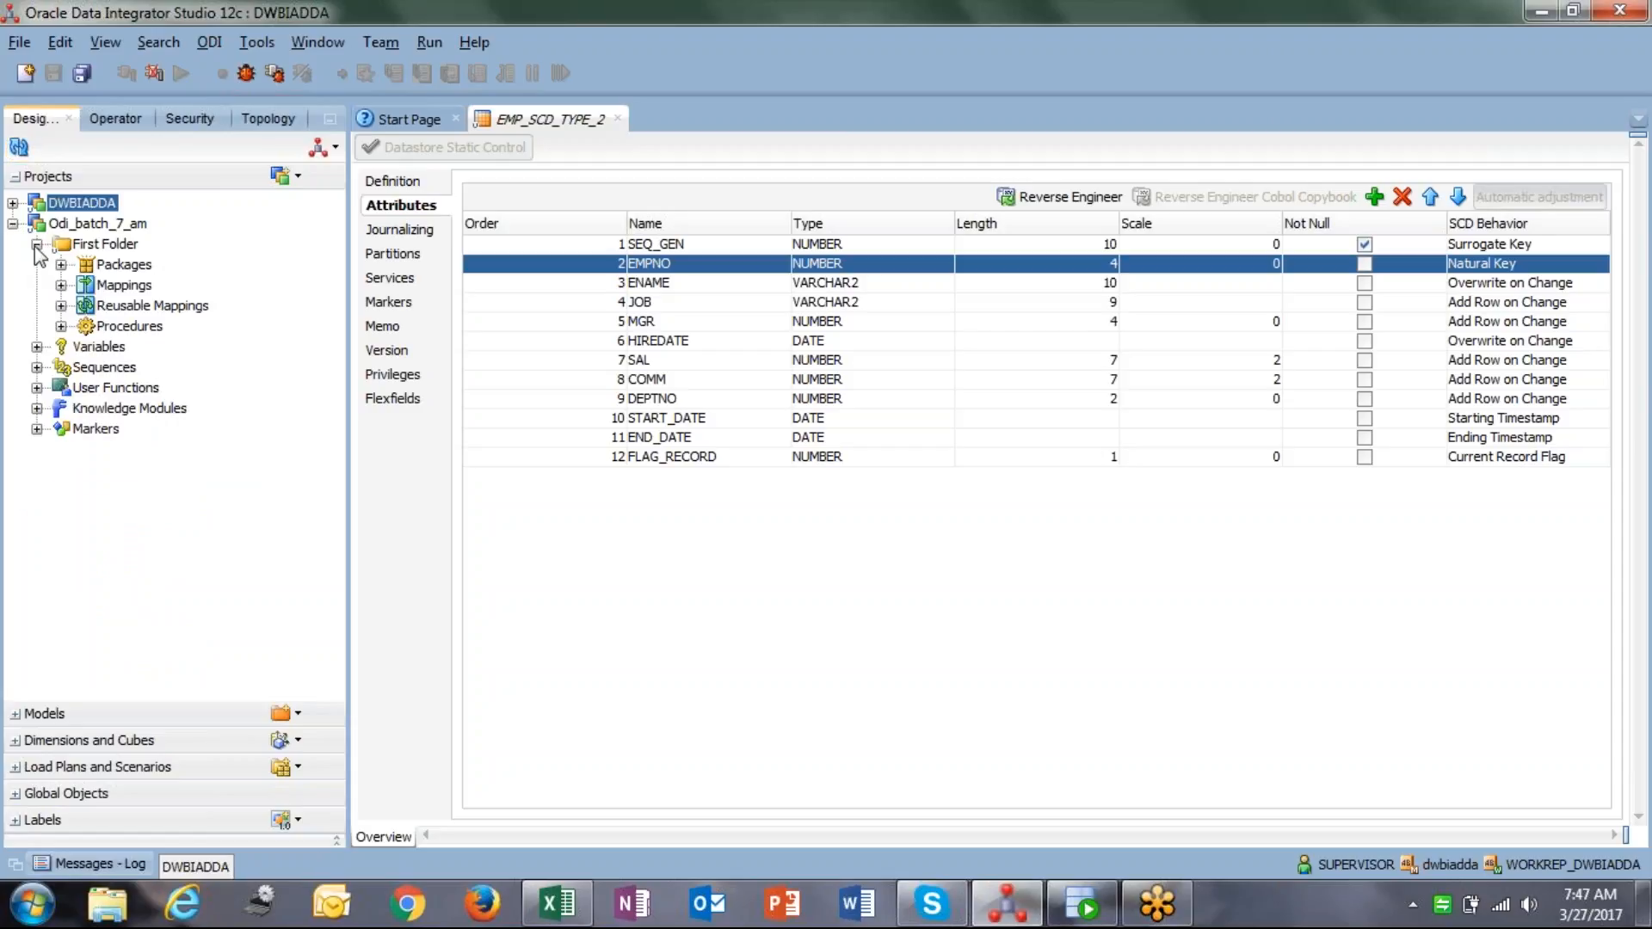
{"action": "left_click", "coordinate": [36, 245]}
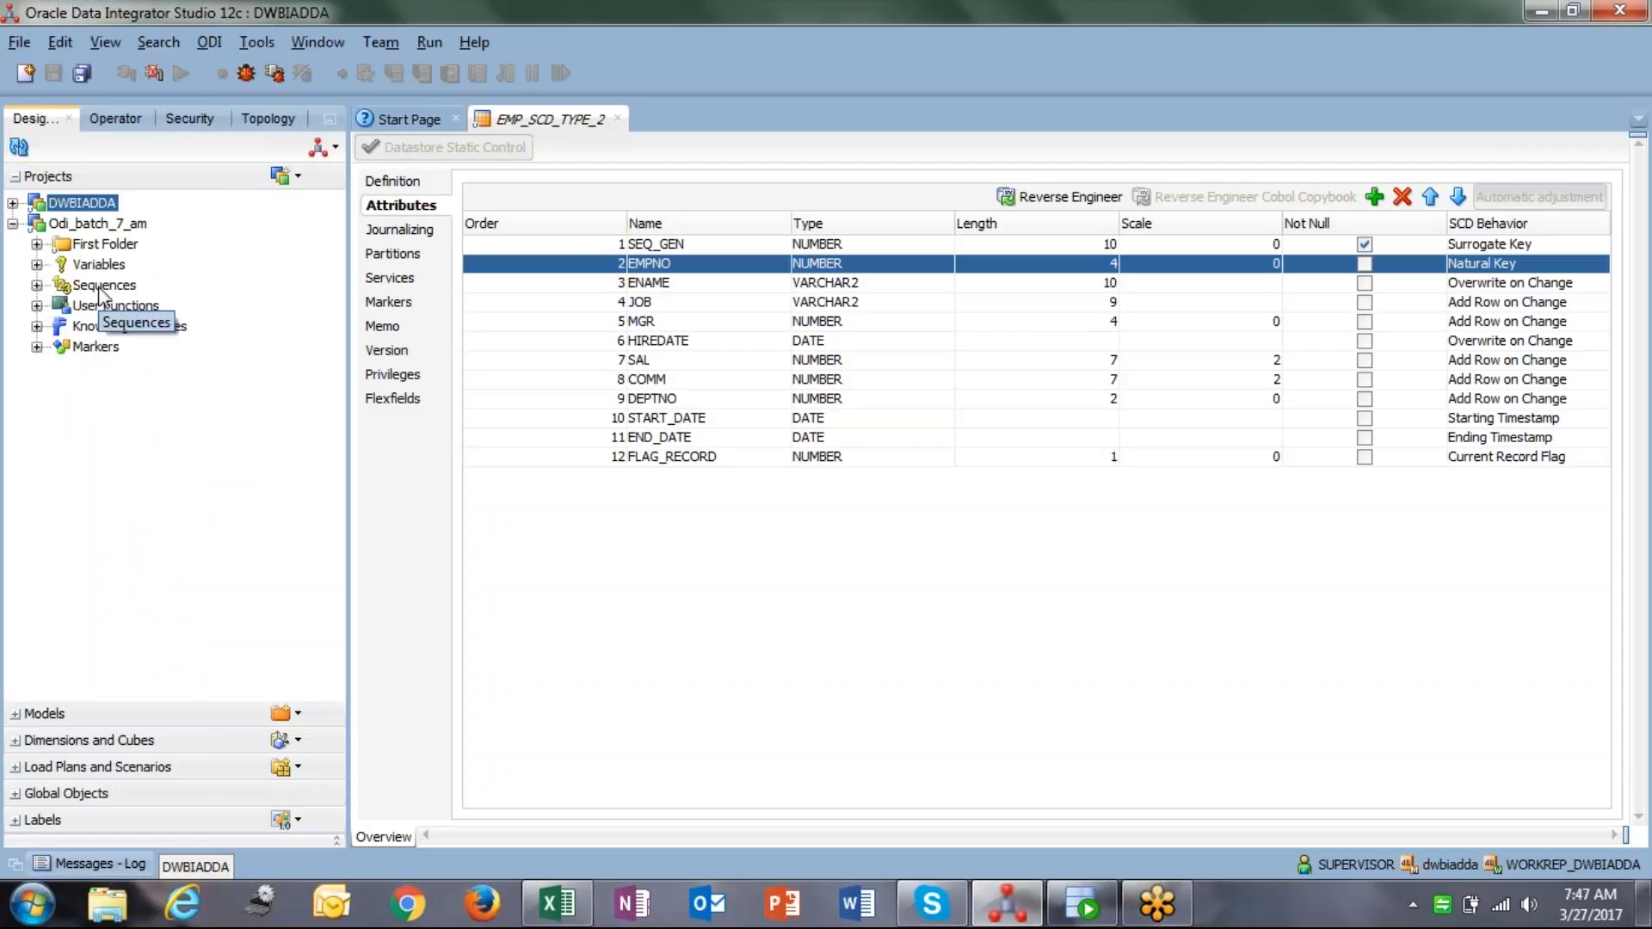
Examine where sequences can be defined, comparing Global Sequences in the global objects with the Sequences node of the Odi_batch_7_am project.
{"action": "left_click", "coordinate": [31, 794]}
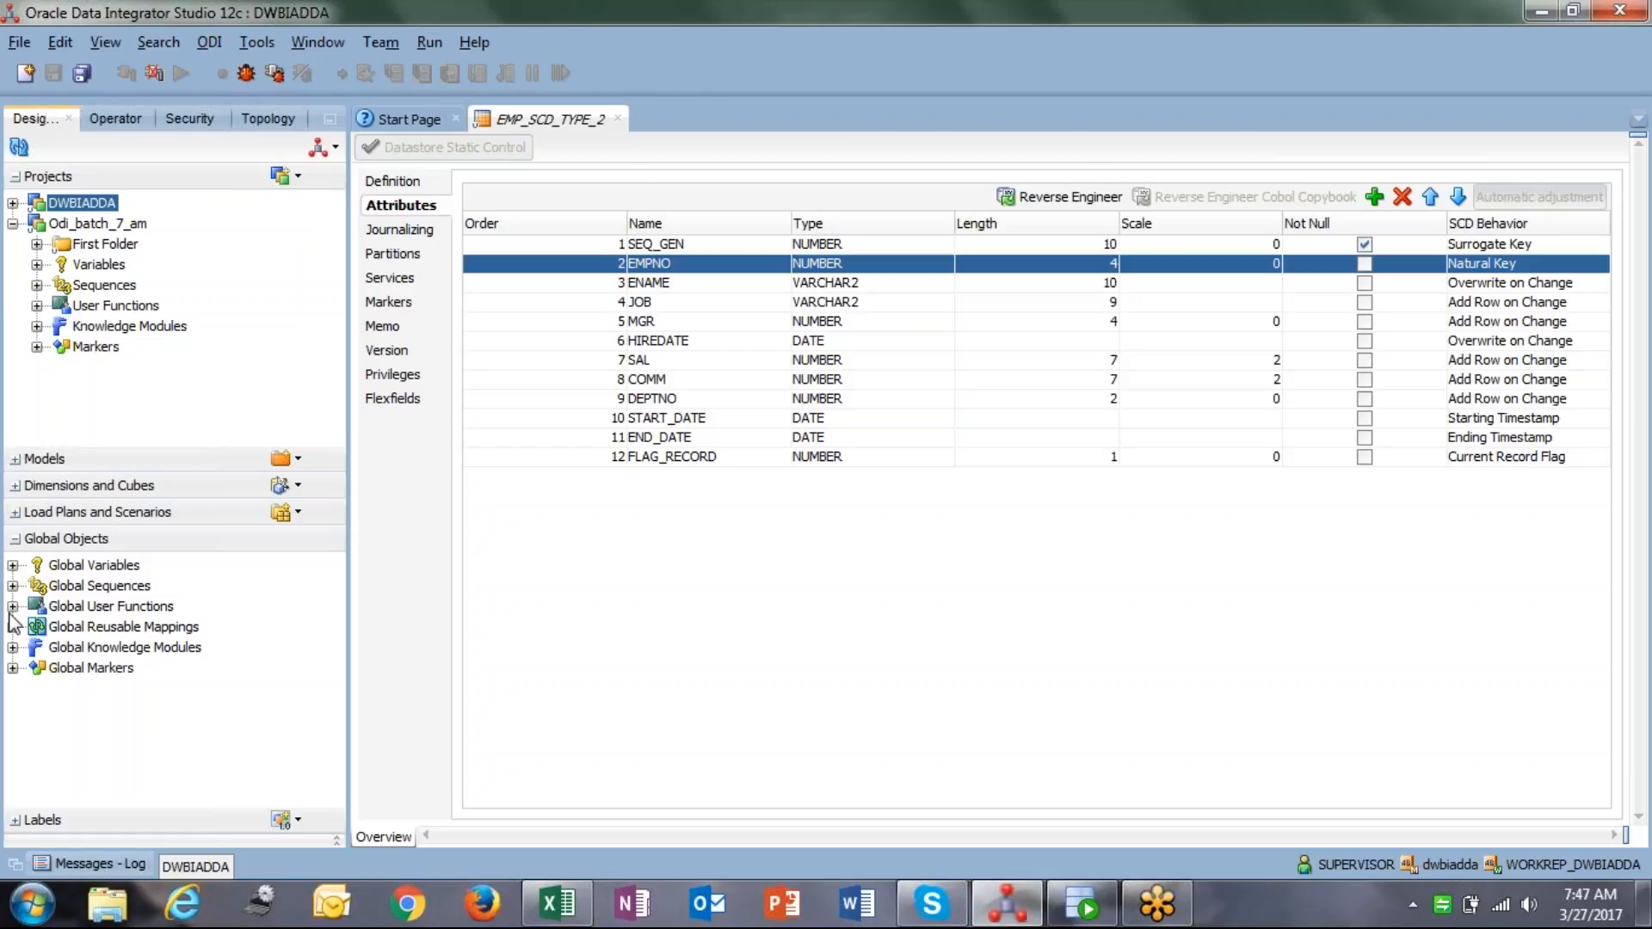
{"action": "left_click", "coordinate": [144, 608]}
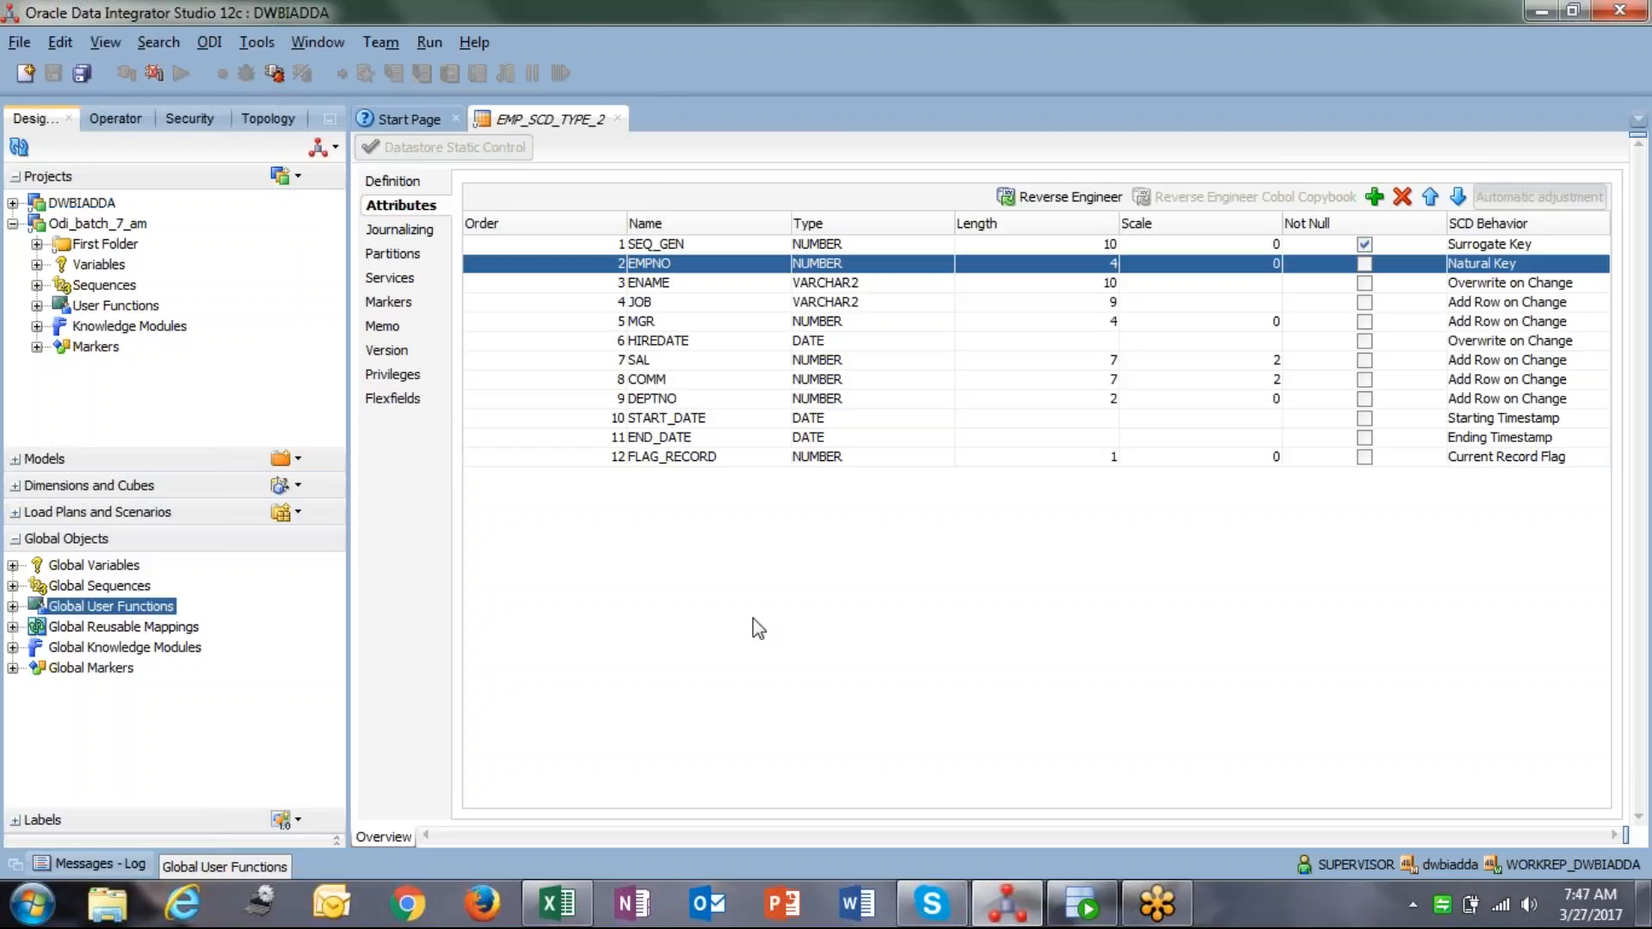
{"action": "left_click", "coordinate": [136, 588]}
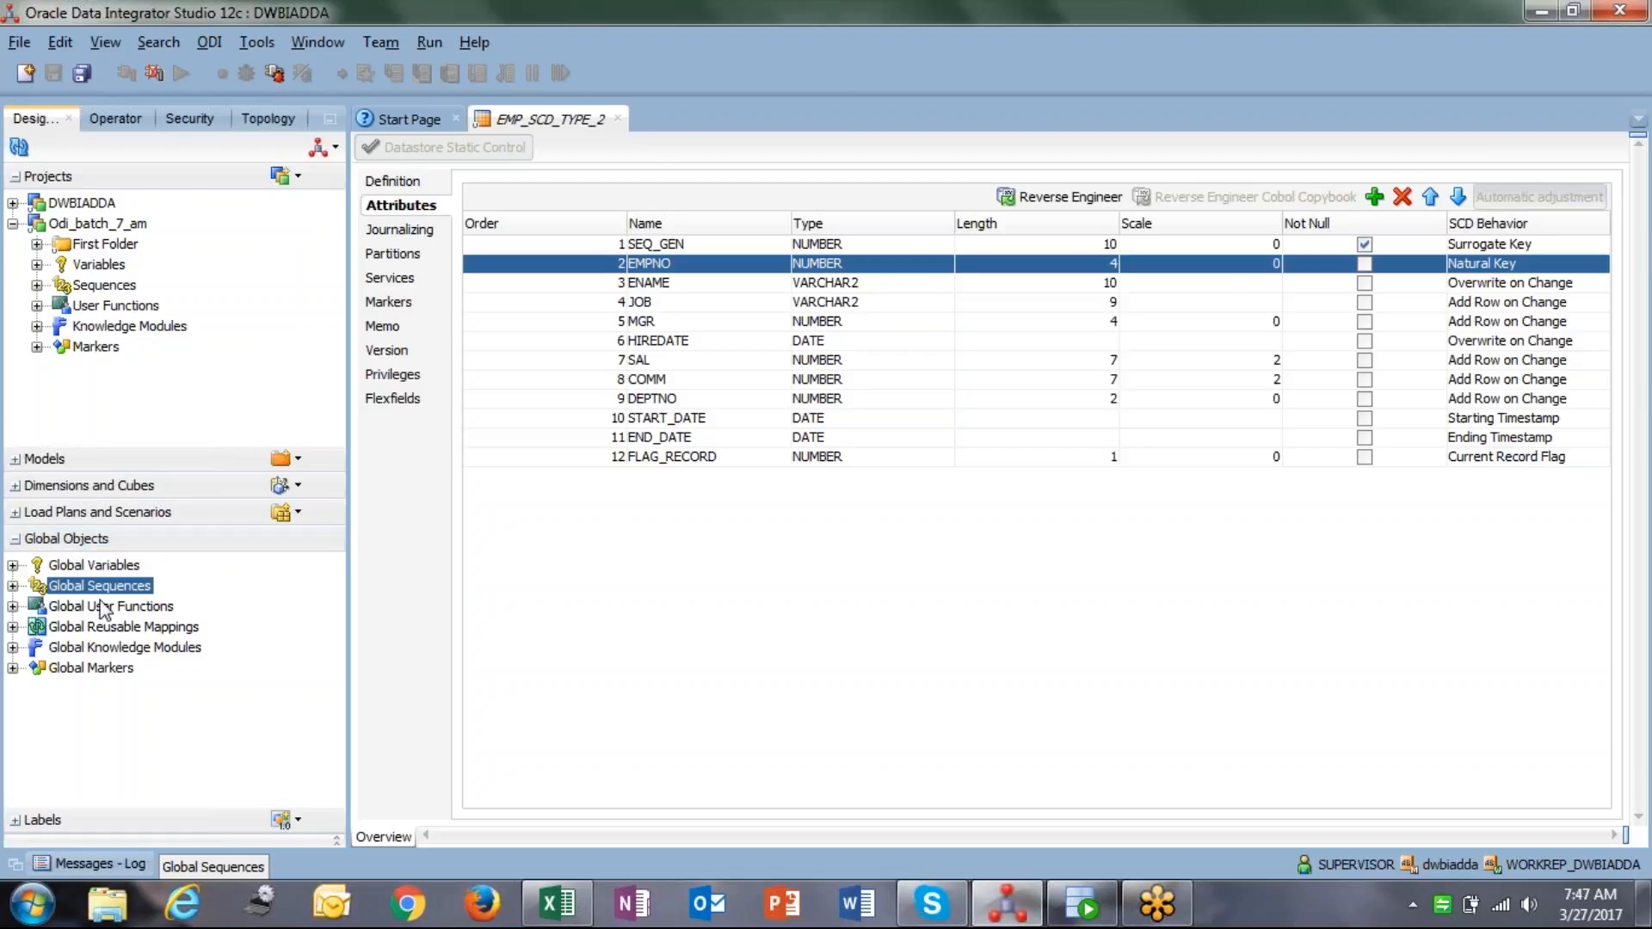
{"action": "left_click", "coordinate": [86, 204]}
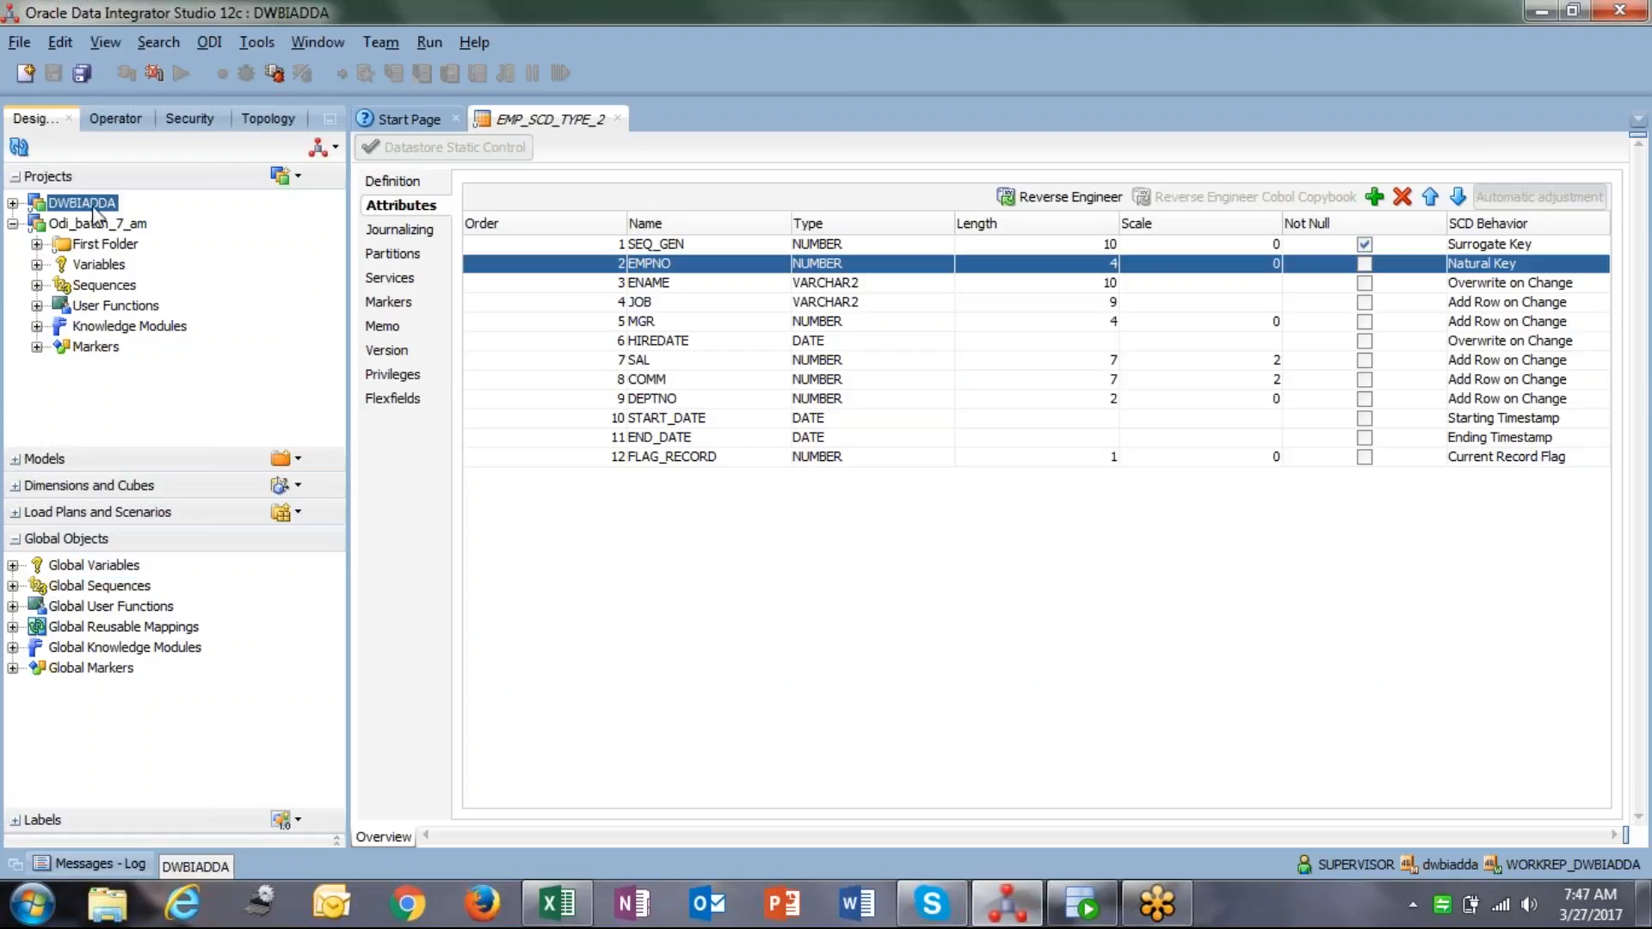
{"action": "left_click", "coordinate": [125, 307]}
{"action": "left_click", "coordinate": [128, 291]}
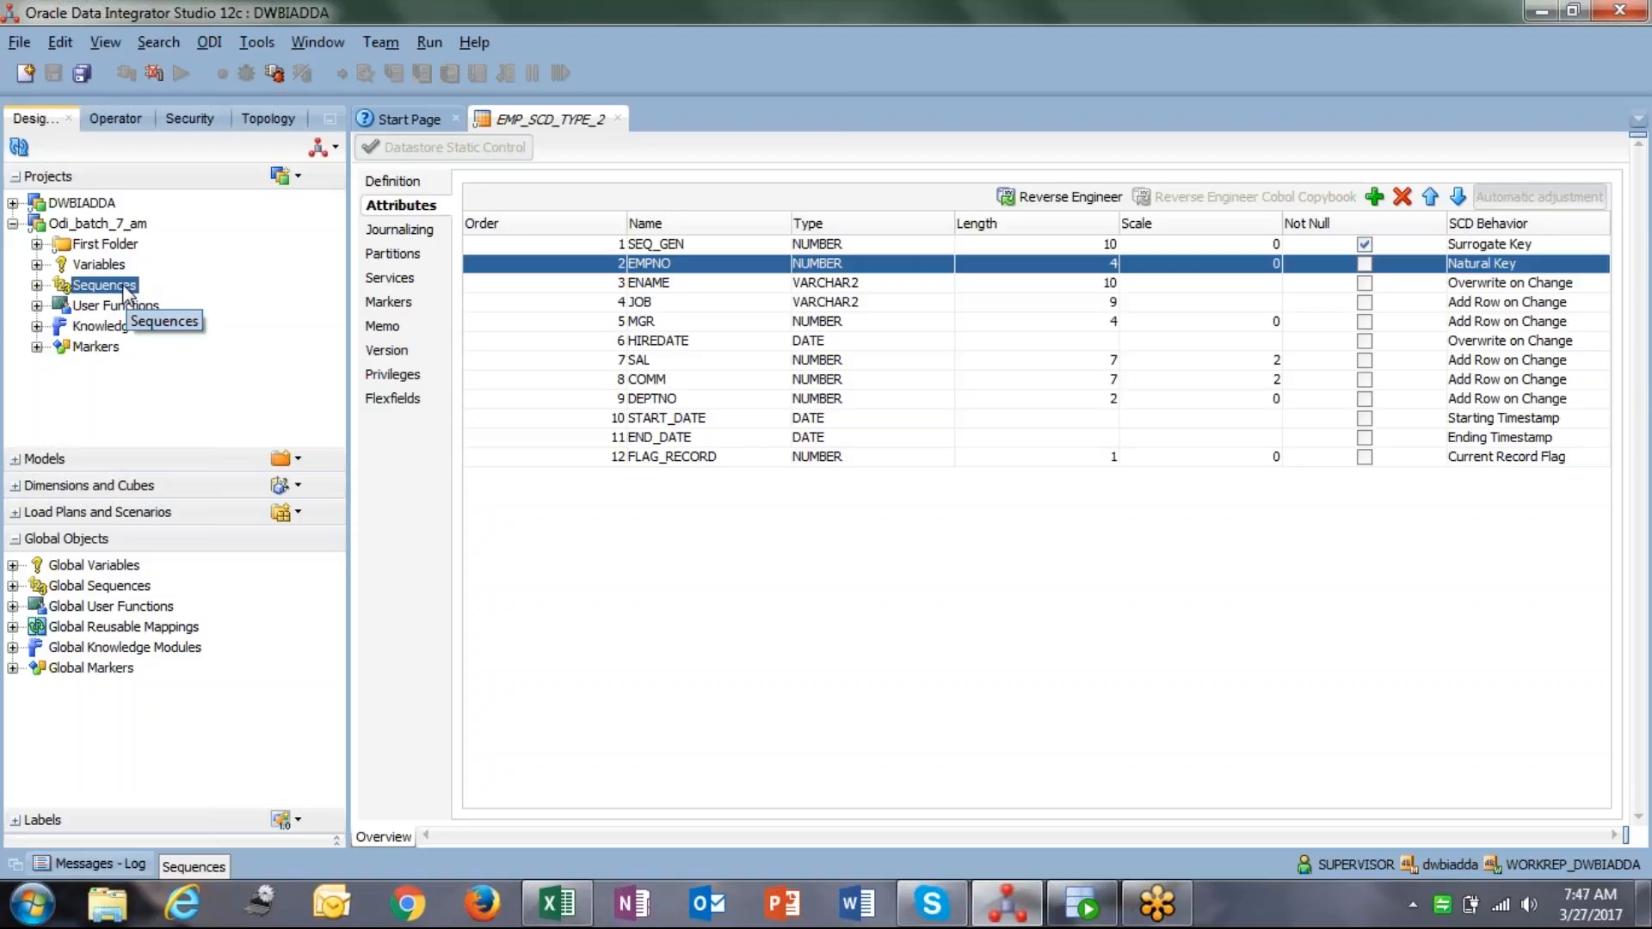
{"action": "left_click", "coordinate": [22, 540]}
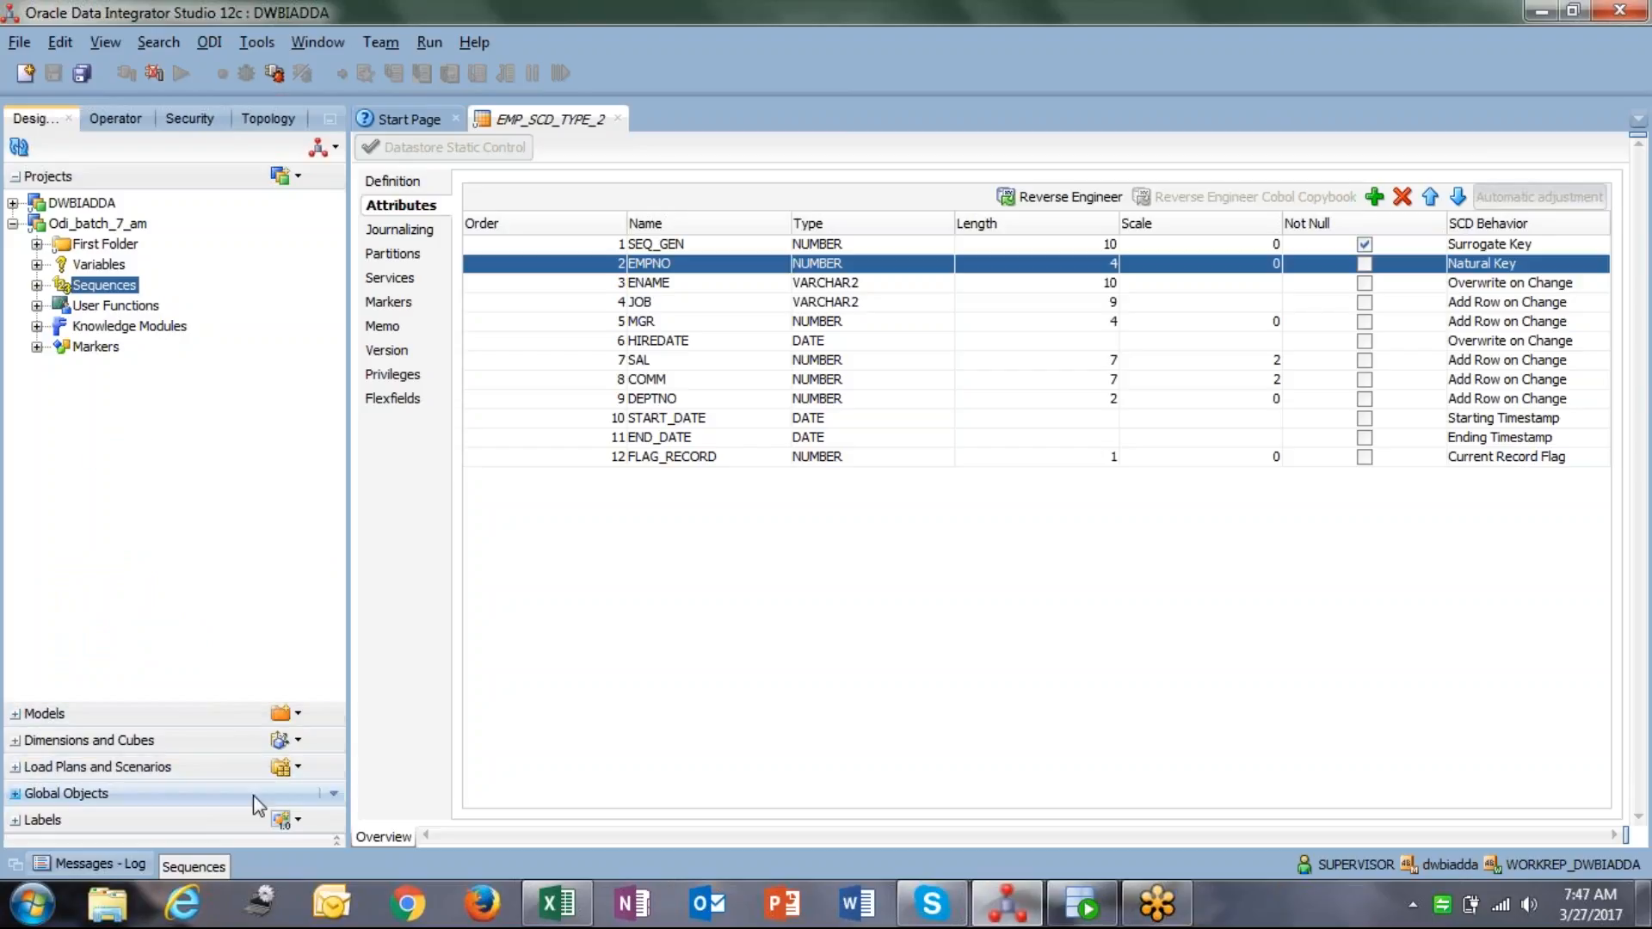
{"action": "left_click", "coordinate": [15, 794]}
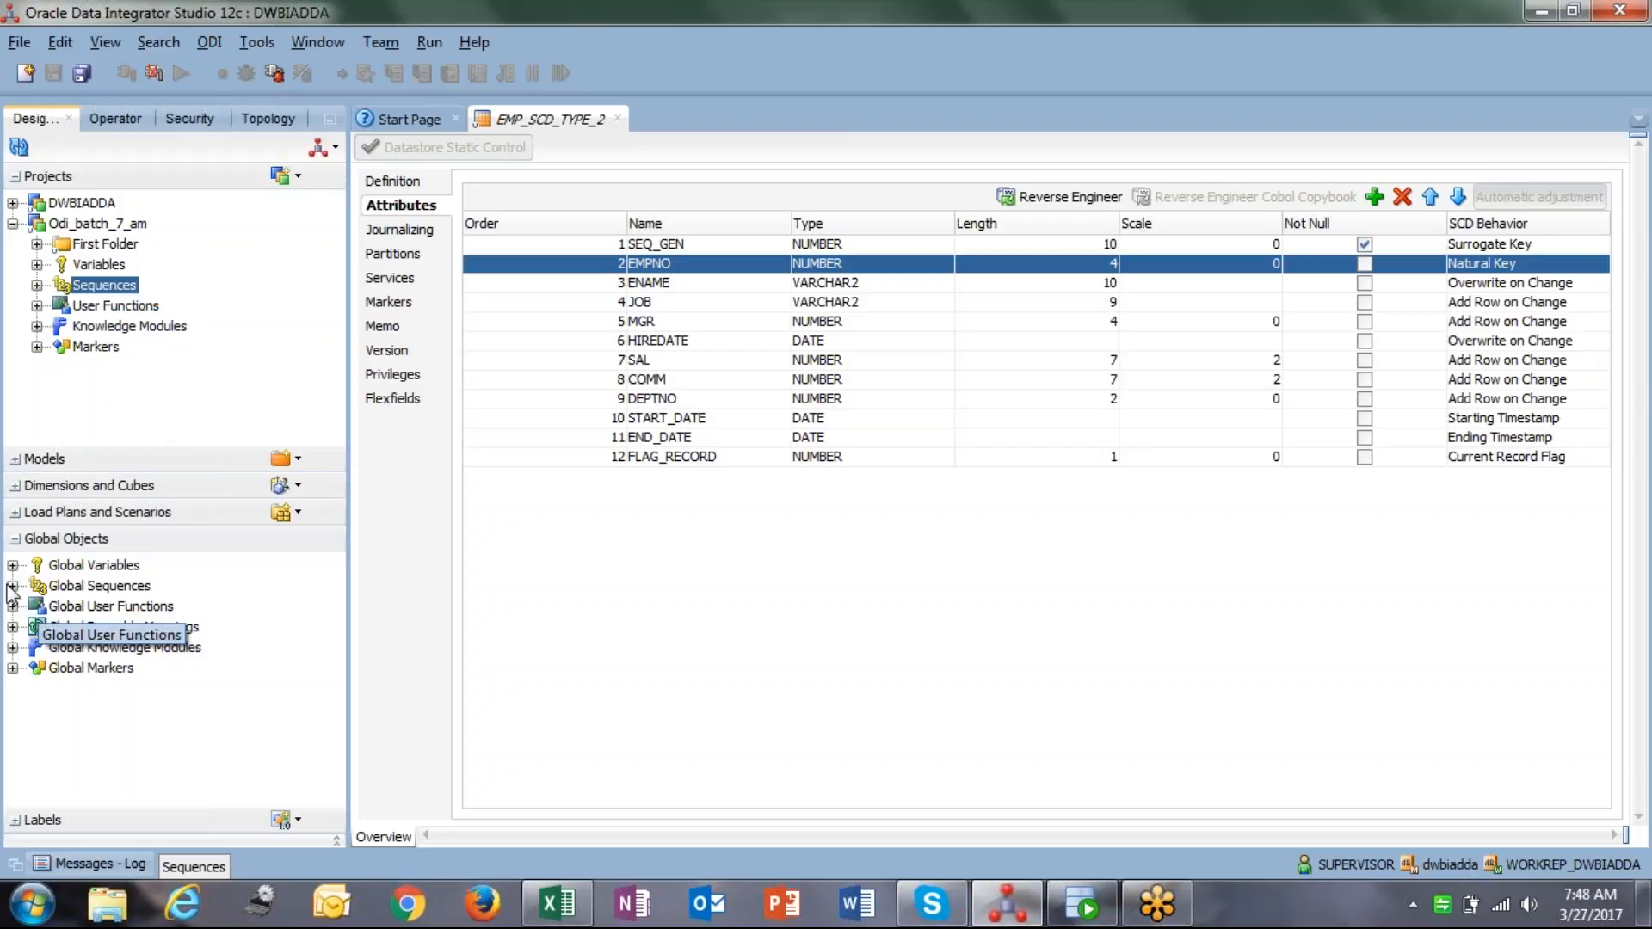
{"action": "left_click", "coordinate": [96, 609]}
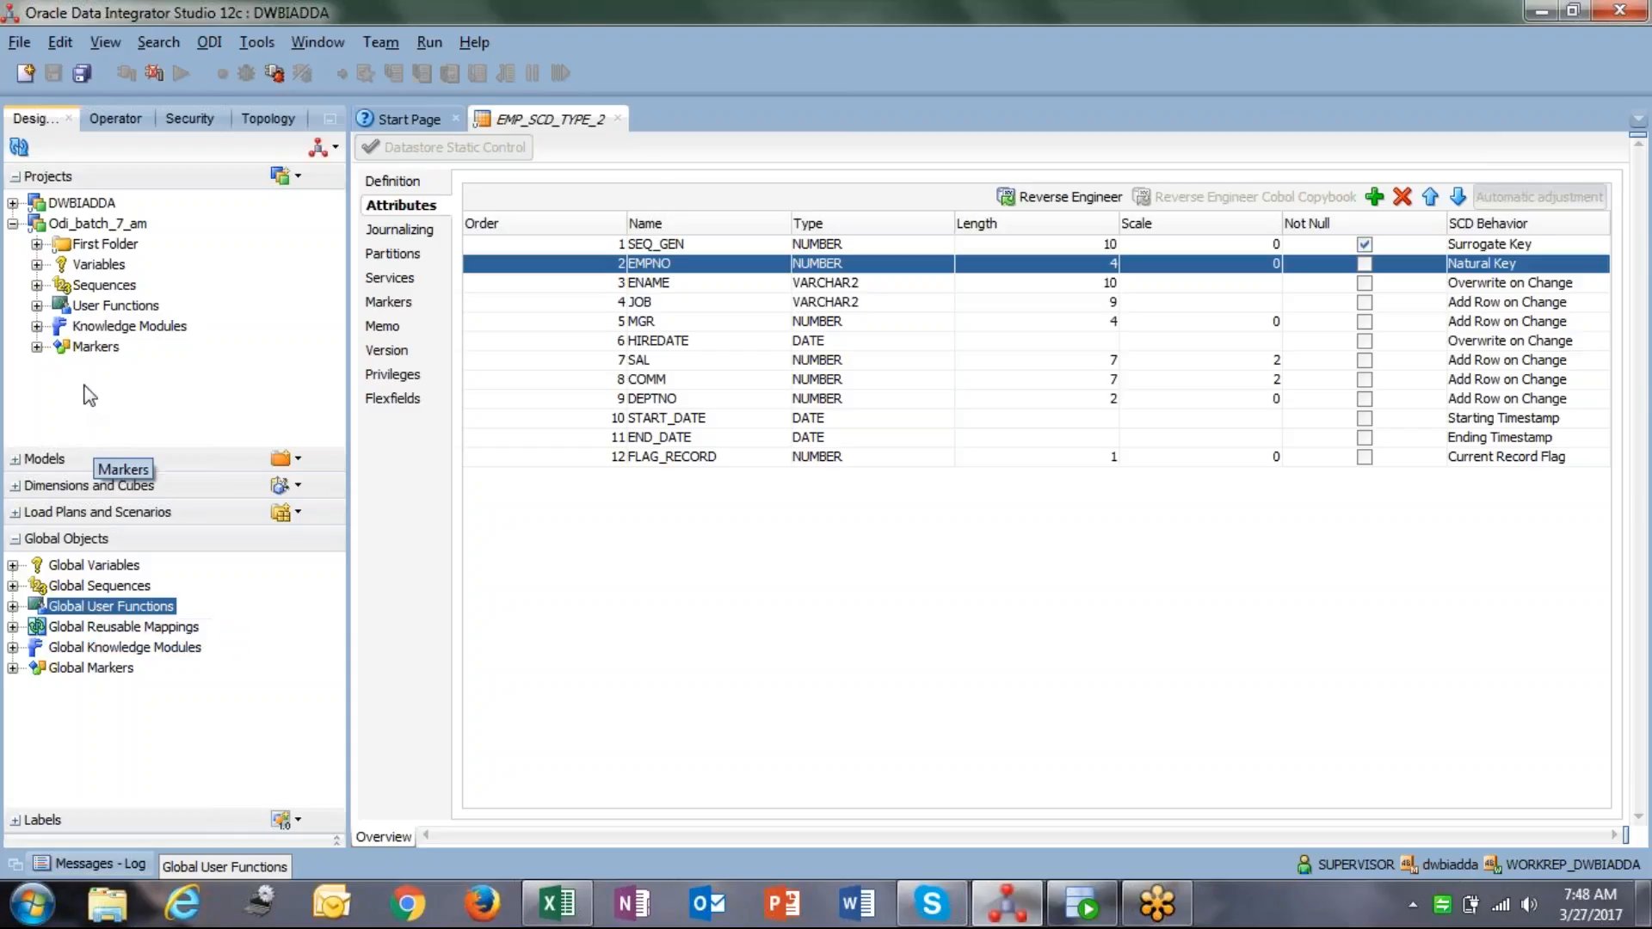
Create a new sequence in the Odi_batch_7_am project and name it EMP_SCD_TYP2_SUR_KEY.
{"action": "left_click", "coordinate": [41, 288]}
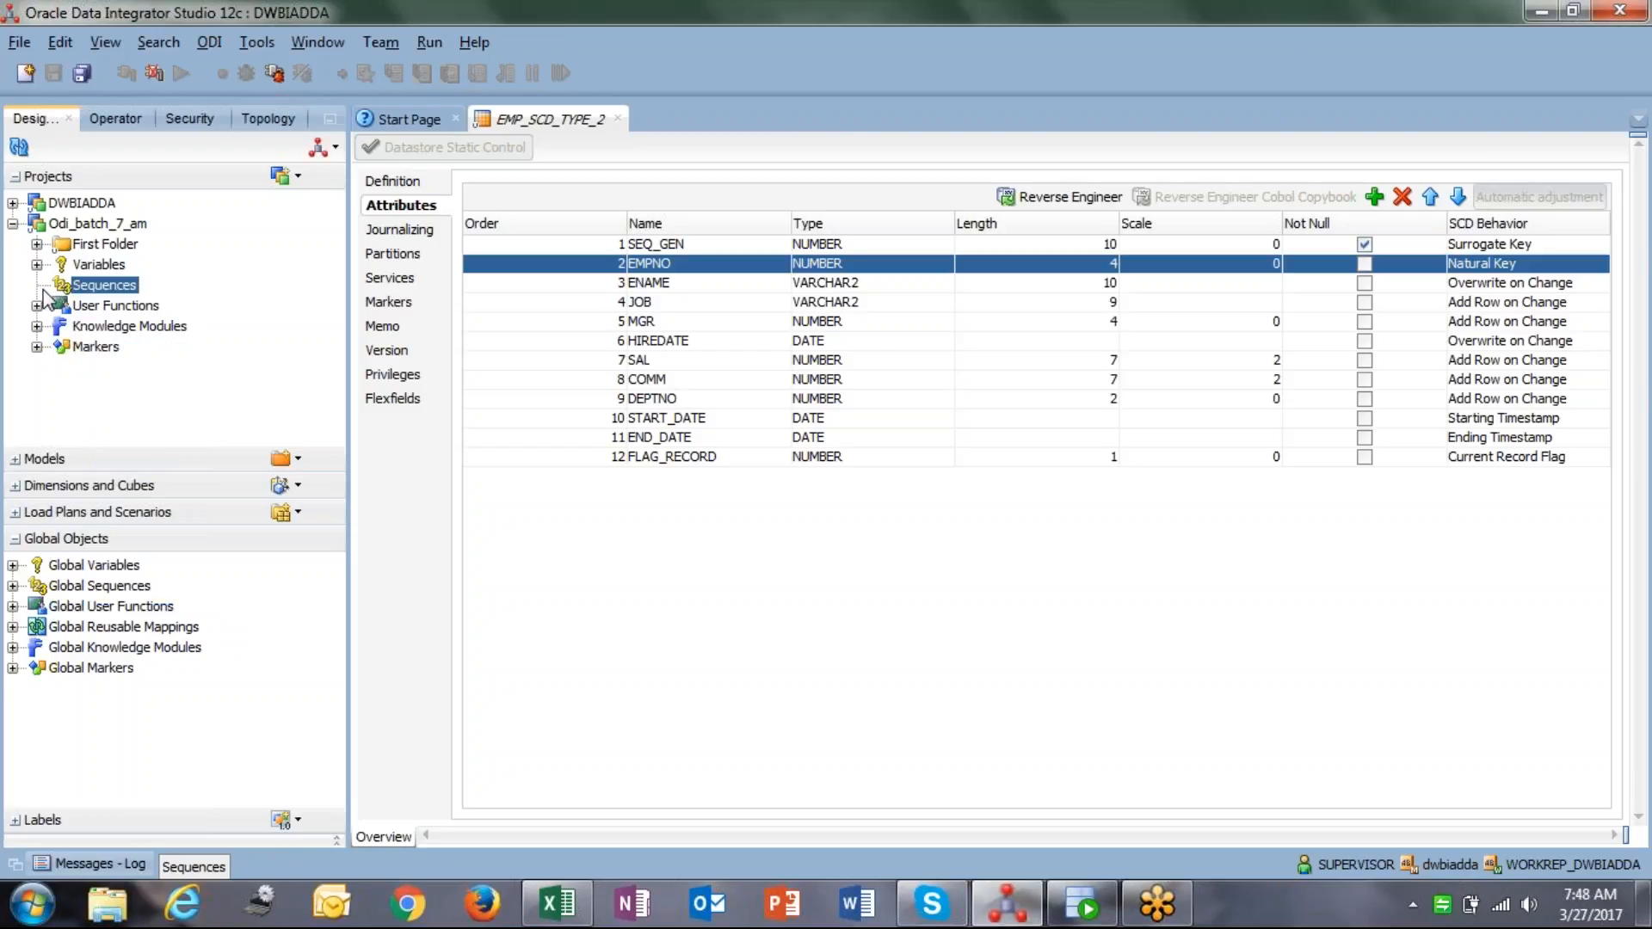
{"action": "right_click", "coordinate": [103, 293]}
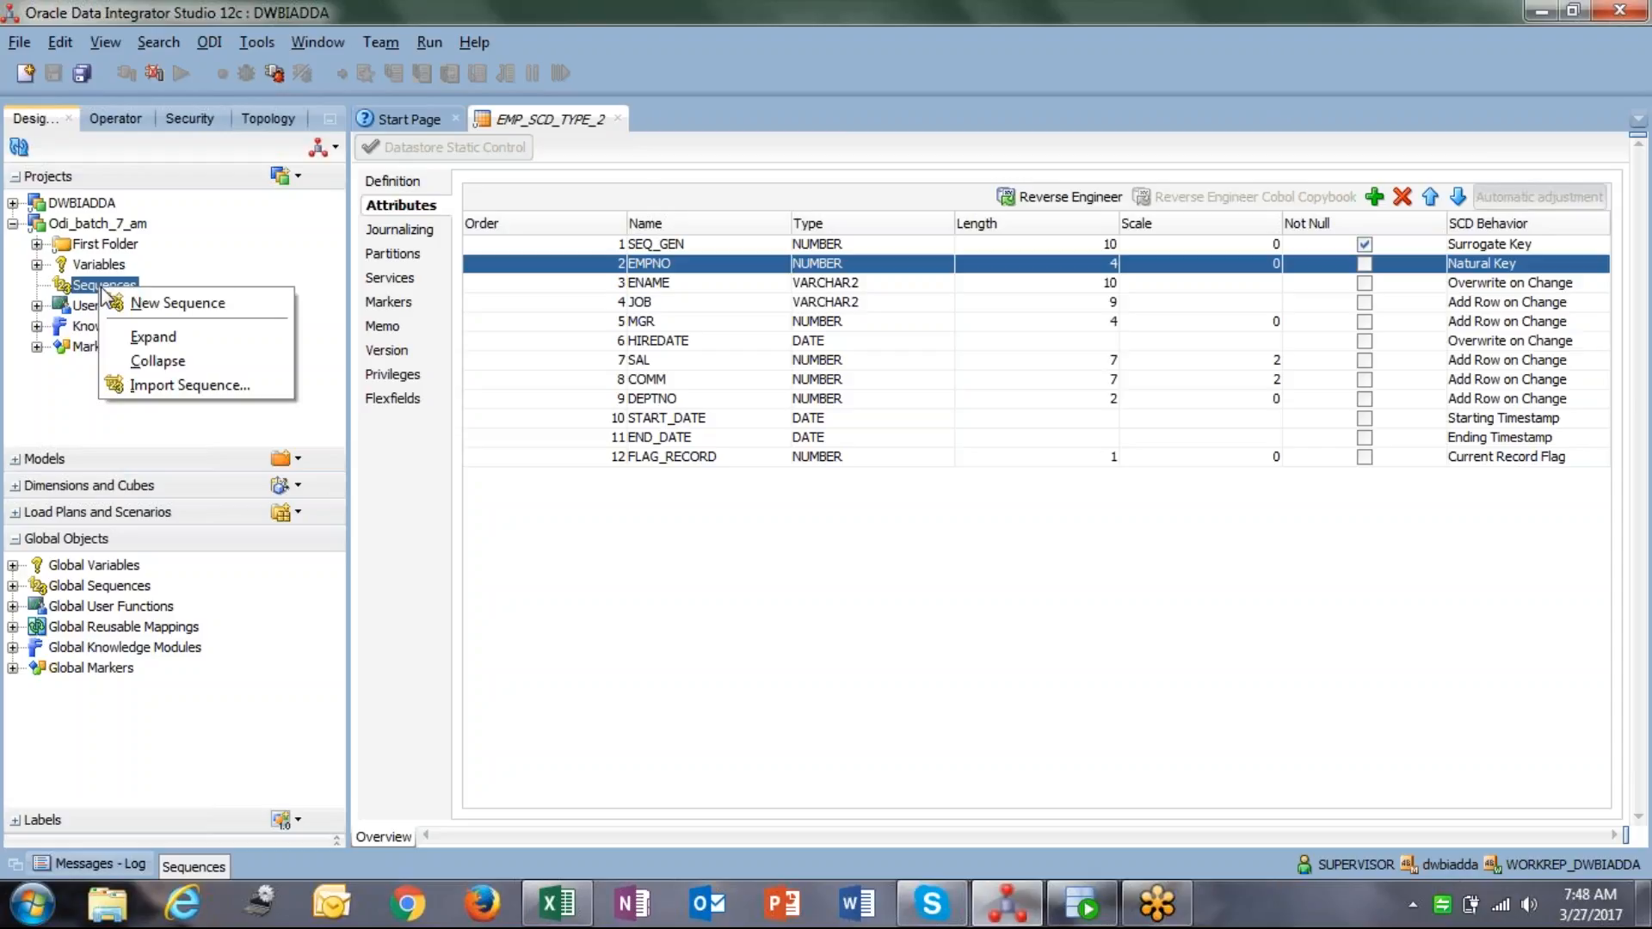
{"action": "left_click", "coordinate": [173, 303]}
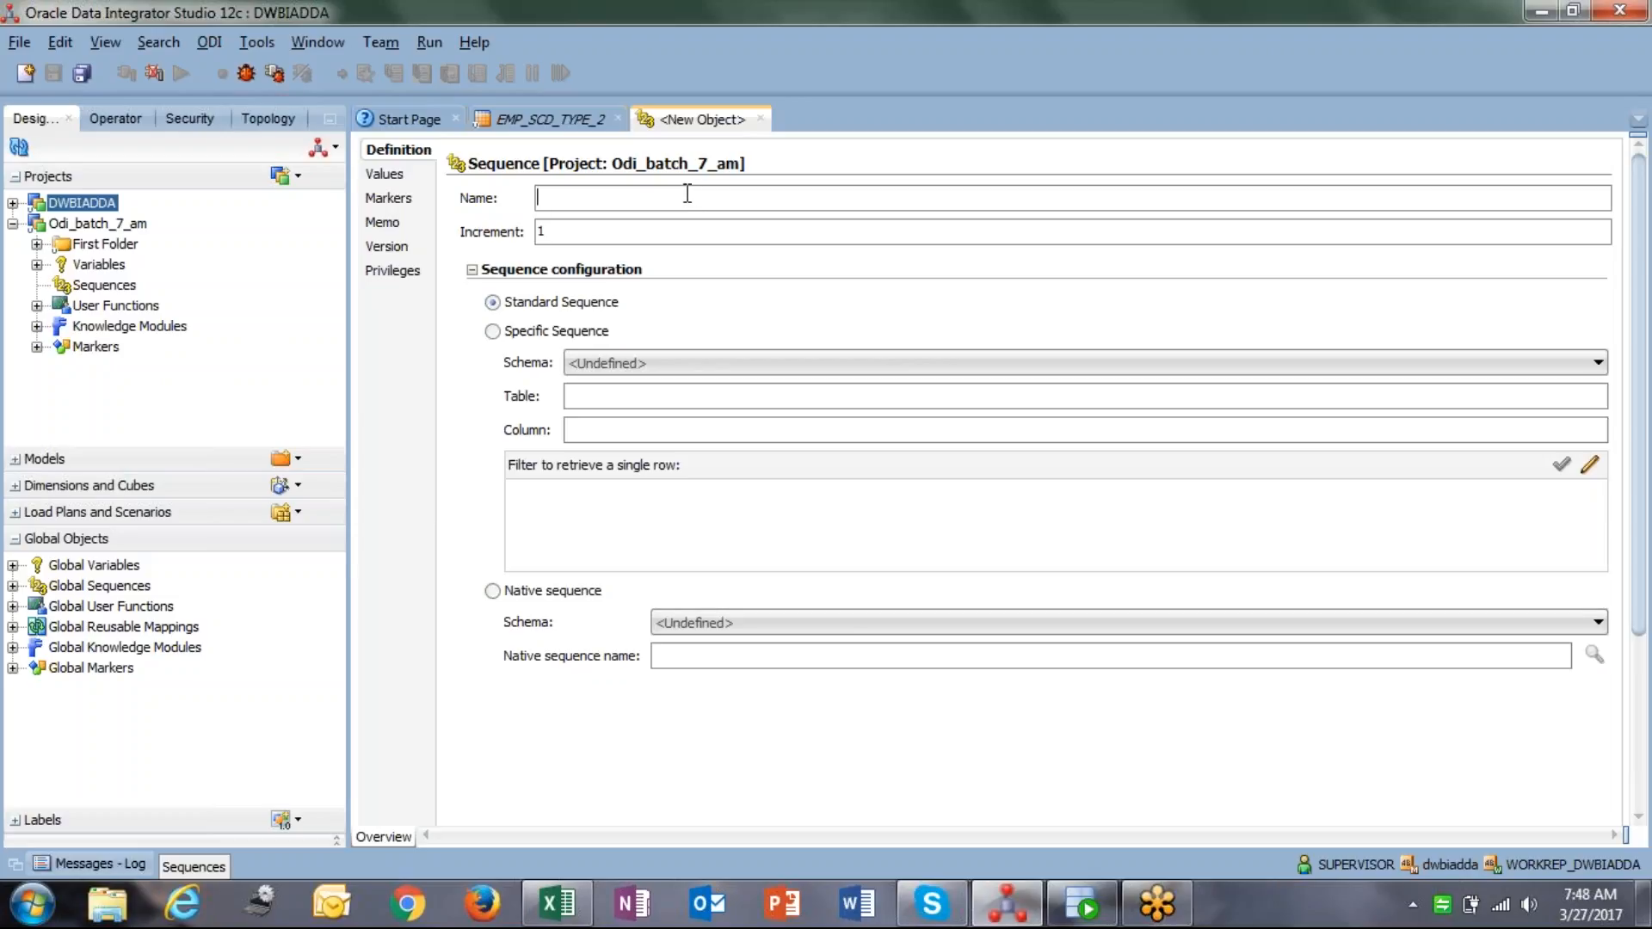
{"action": "type", "text": "EMP_"}
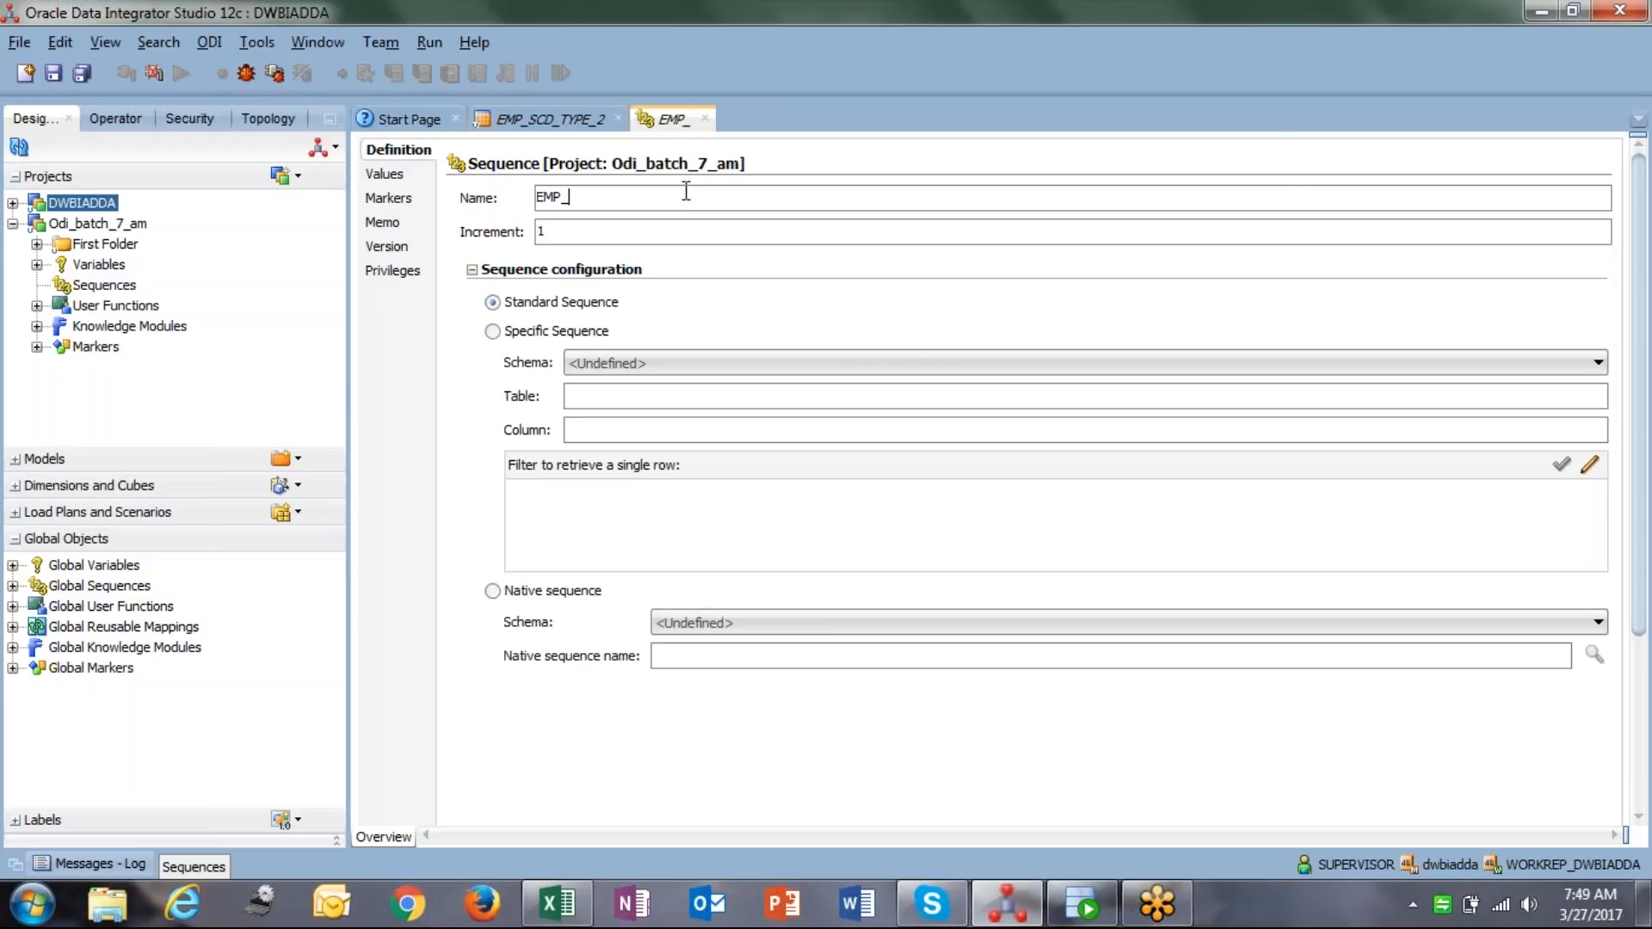
{"action": "type", "text": "SCD_TY"}
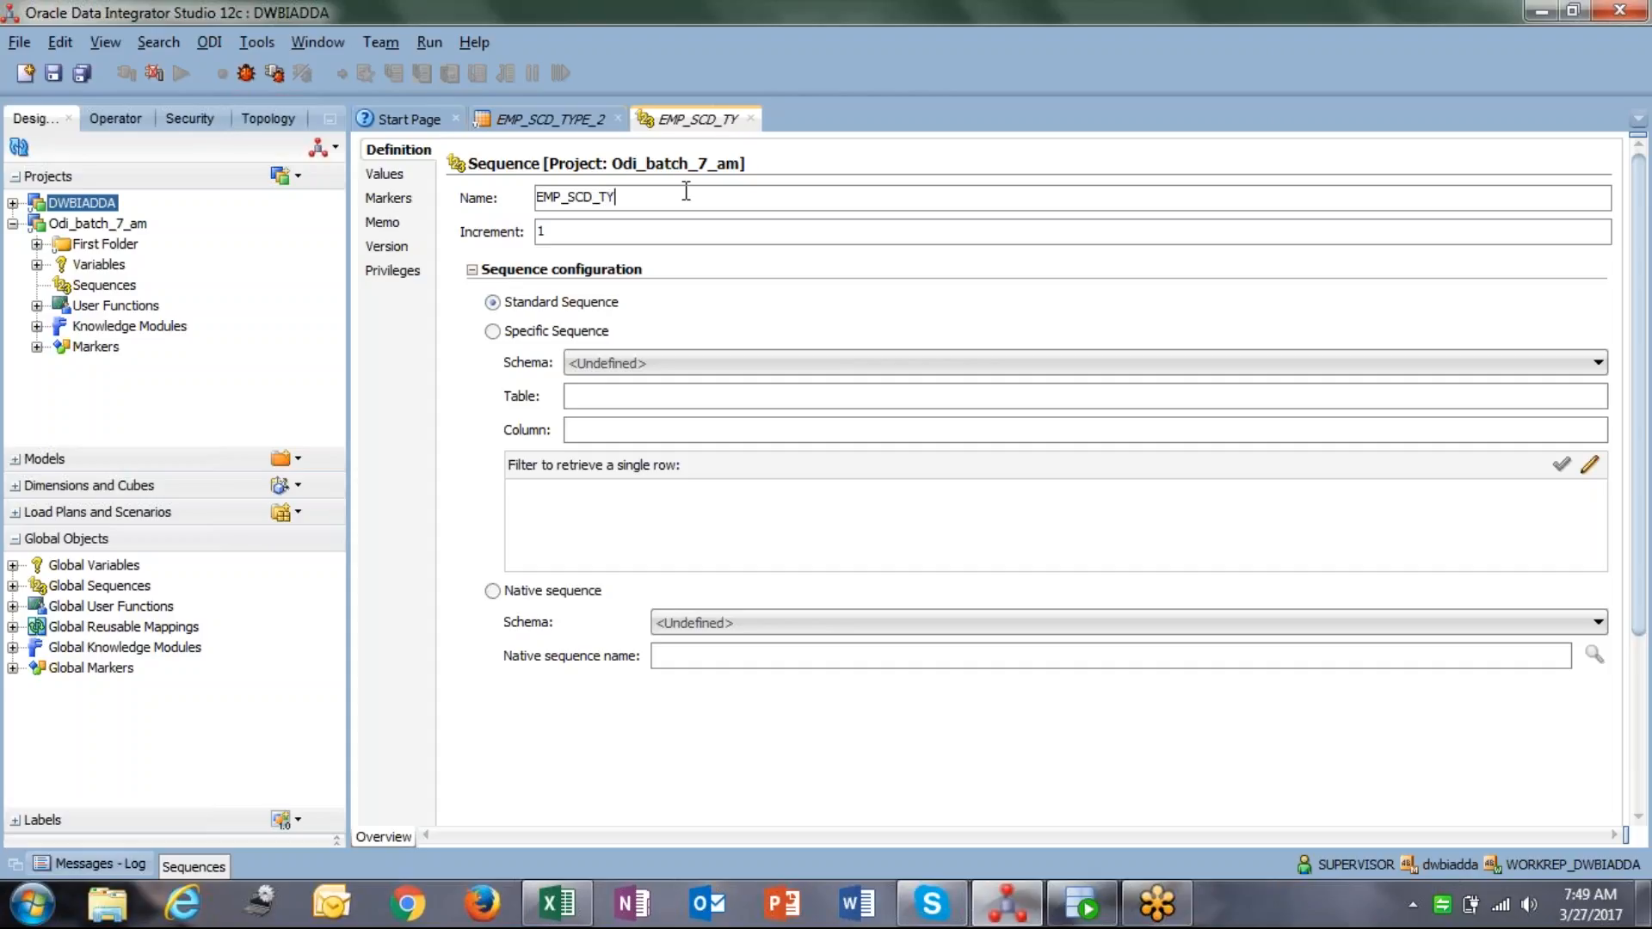
{"action": "type", "text": "P2_SU"}
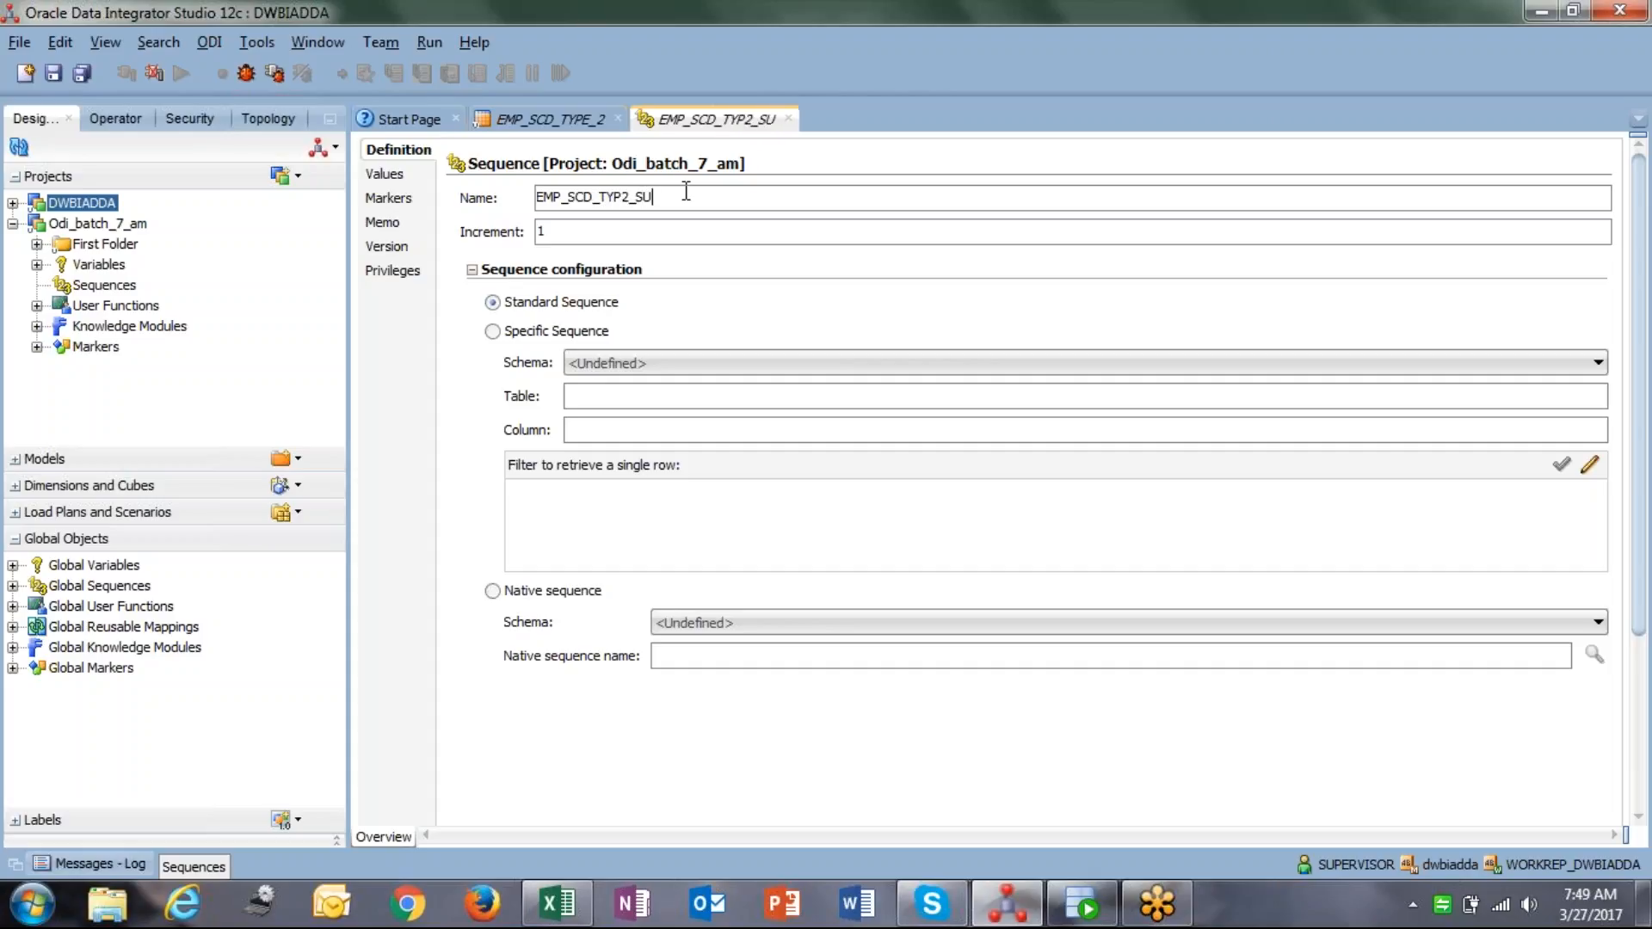
{"action": "type", "text": "_KEYR"}
{"action": "left_click", "coordinate": [673, 394]}
{"action": "left_click", "coordinate": [683, 430]}
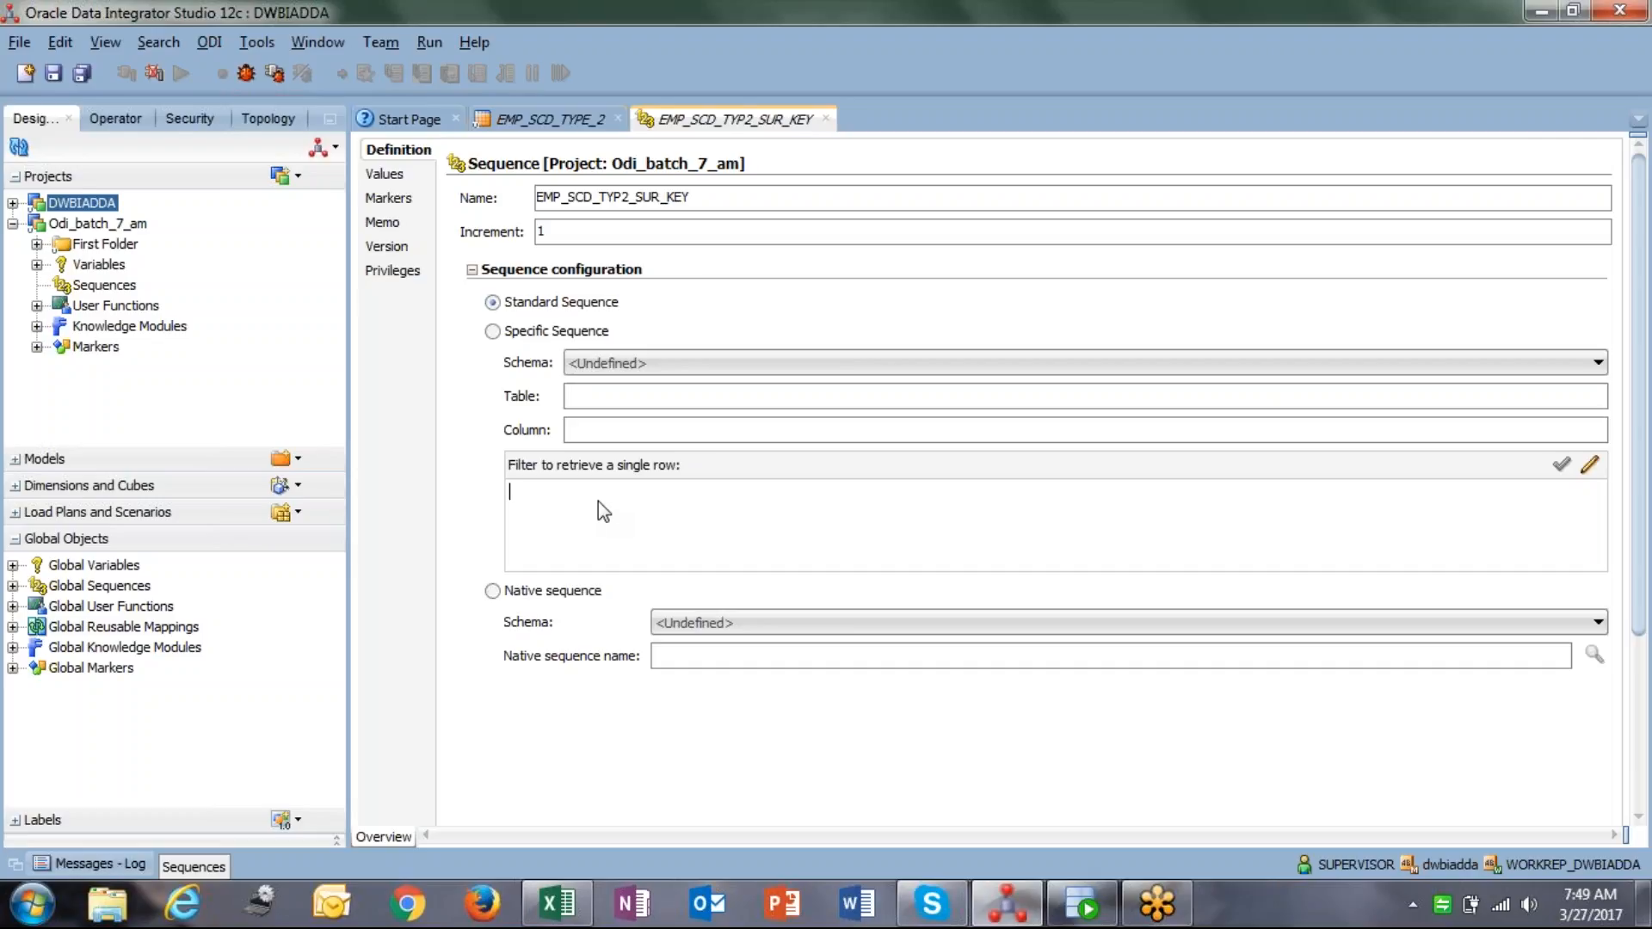
{"action": "left_click_drag", "start_coordinate": [568, 229], "coordinate": [507, 232]}
{"action": "left_click", "coordinate": [685, 406]}
{"action": "double_click", "coordinate": [541, 232]}
{"action": "left_click", "coordinate": [728, 398]}
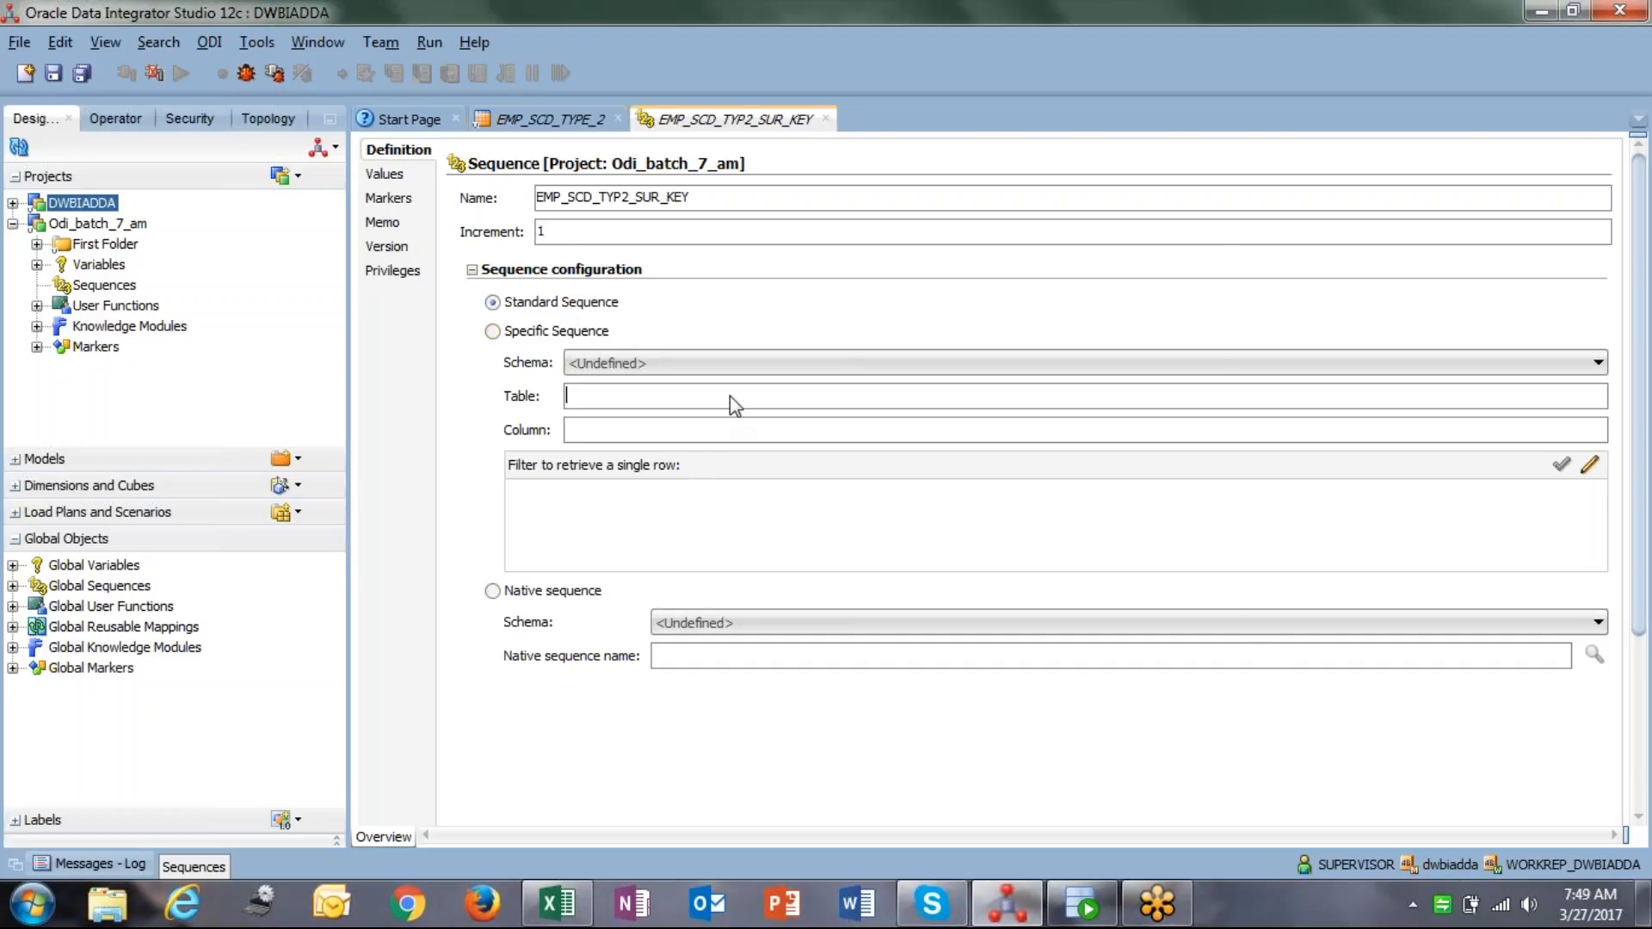
{"action": "left_click", "coordinate": [1589, 466]}
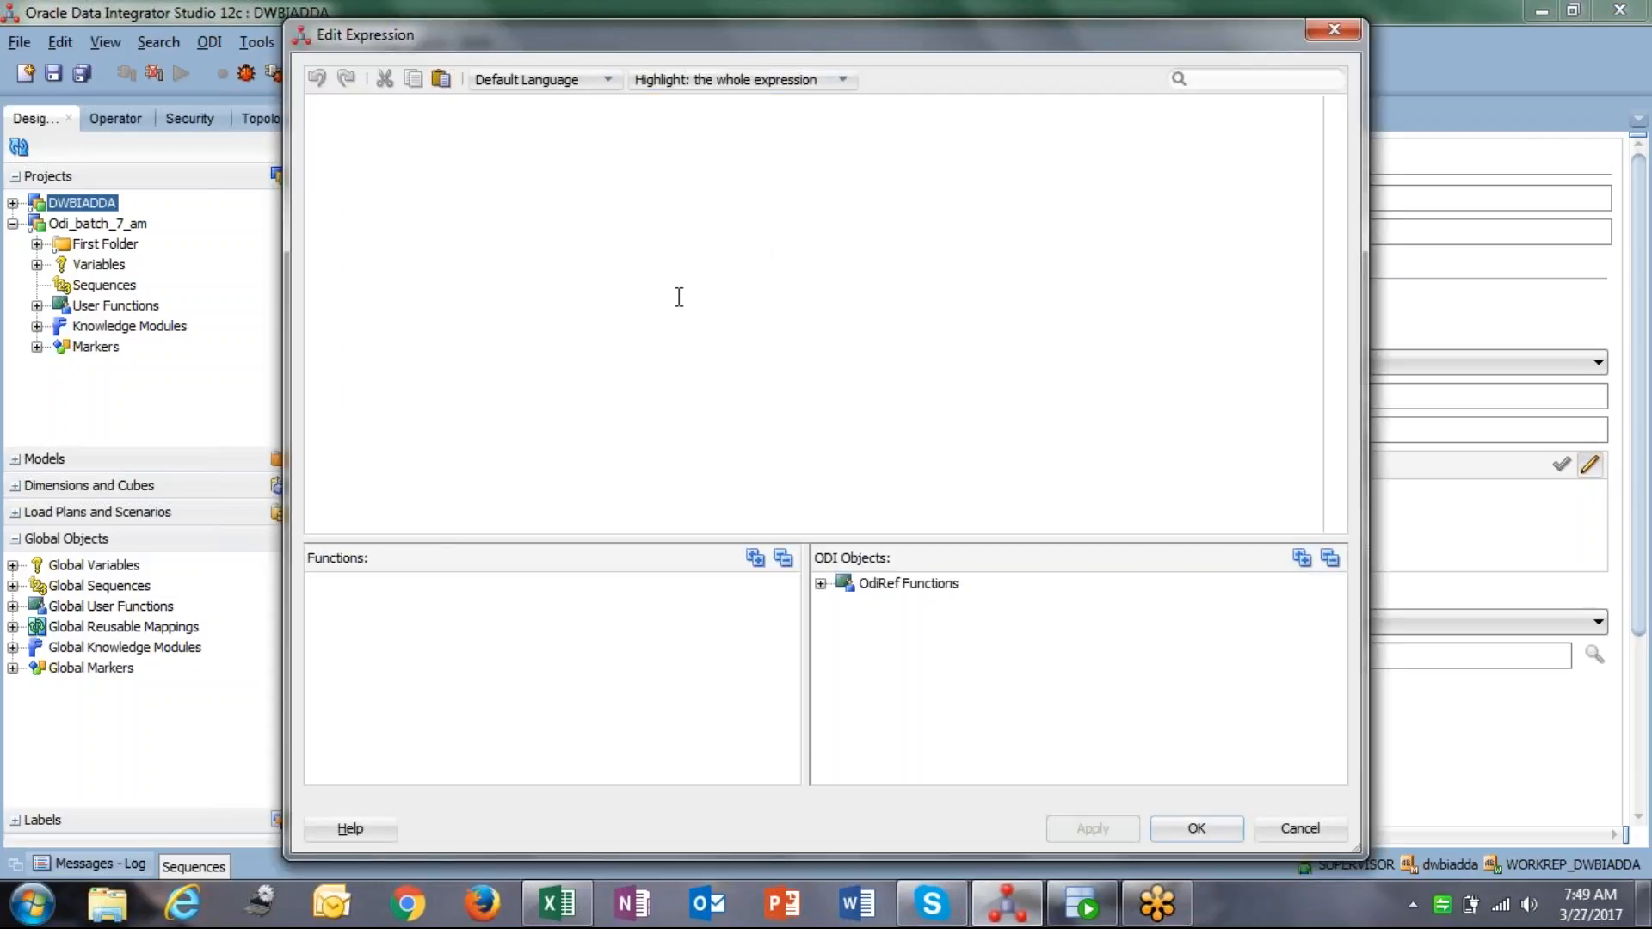
{"action": "left_click", "coordinate": [575, 81]}
{"action": "left_click", "coordinate": [575, 81]}
{"action": "left_click", "coordinate": [575, 81]}
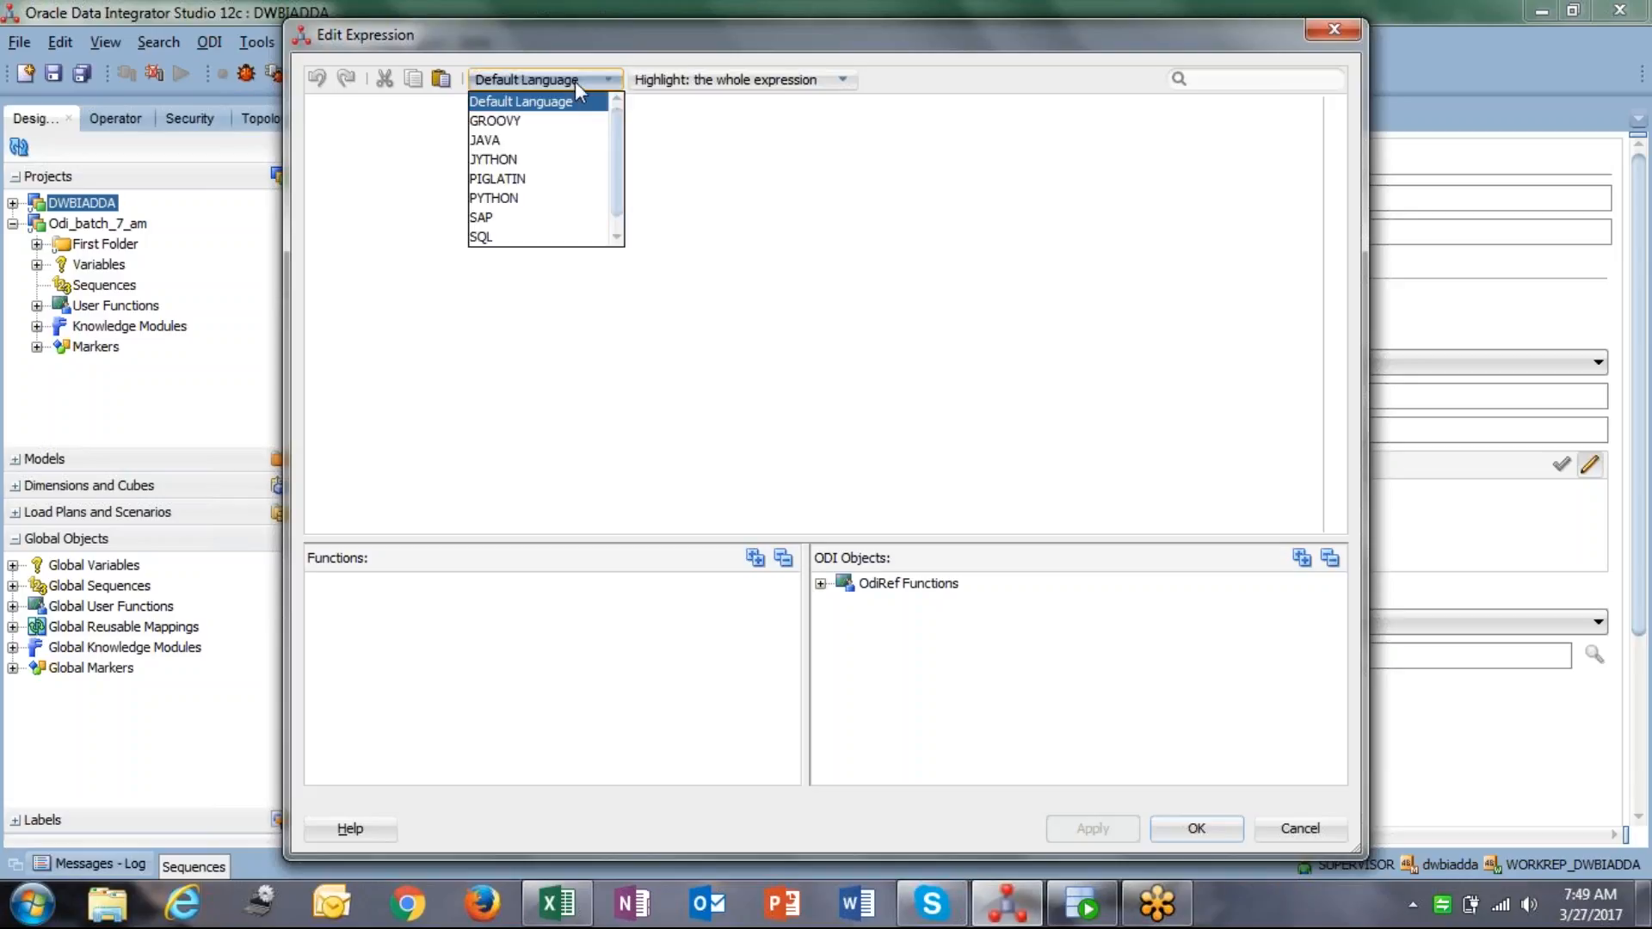
{"action": "left_click", "coordinate": [757, 318]}
{"action": "left_click", "coordinate": [1282, 826]}
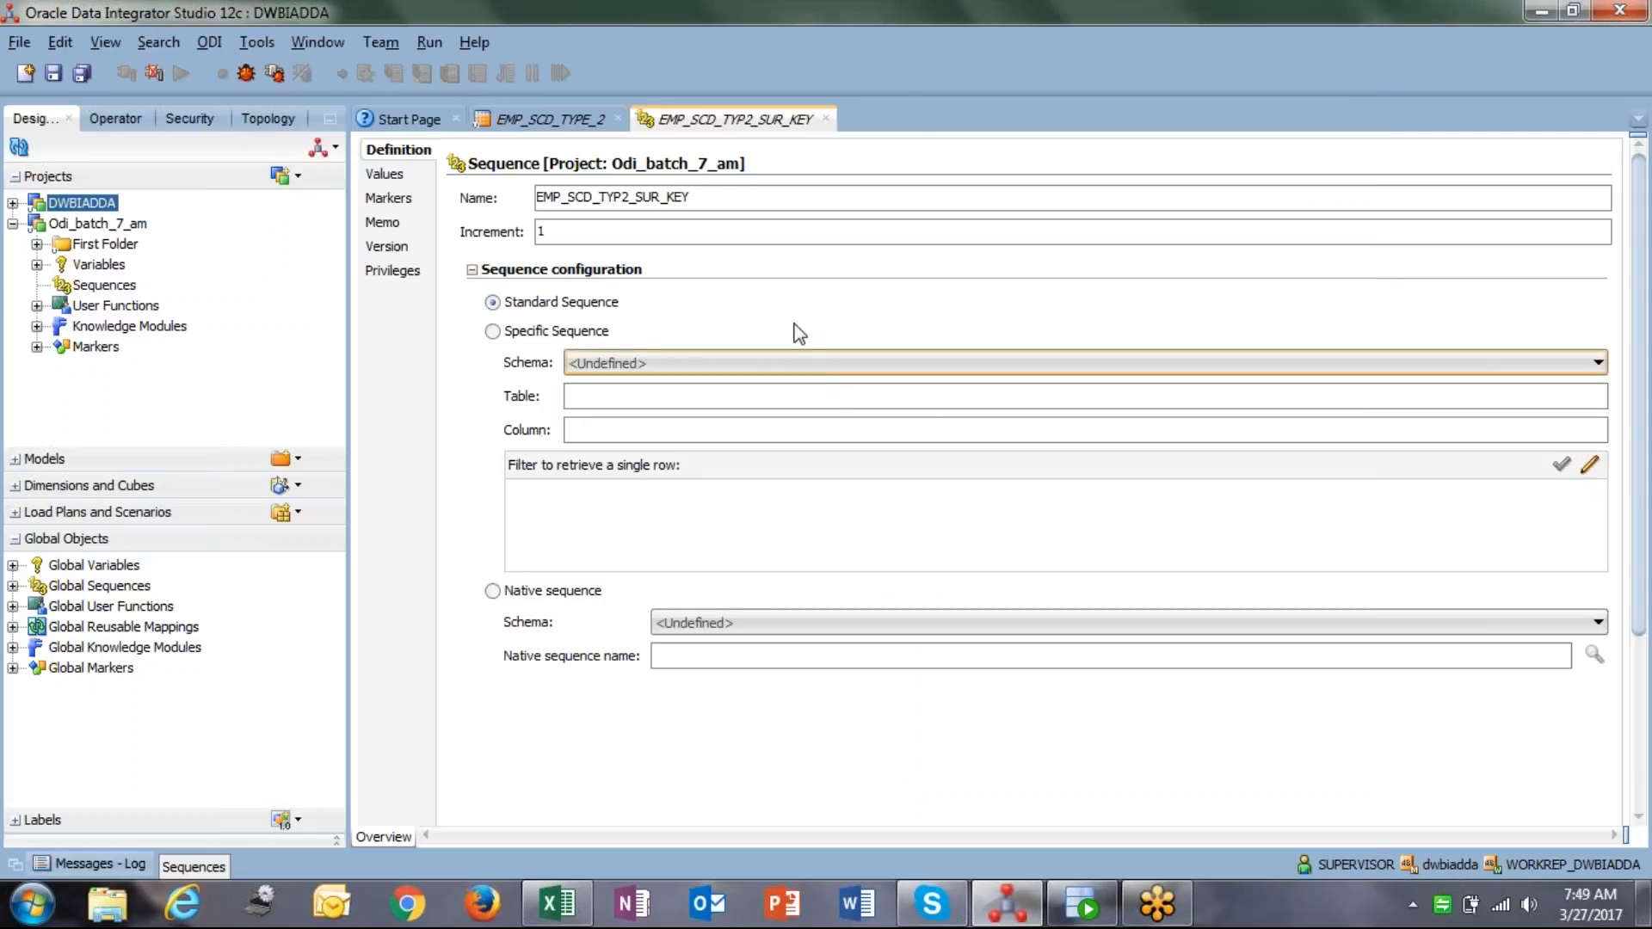
Try configuring the sequence as a Specific Sequence with the ODI_TARGET schema.
{"action": "left_click", "coordinate": [492, 332]}
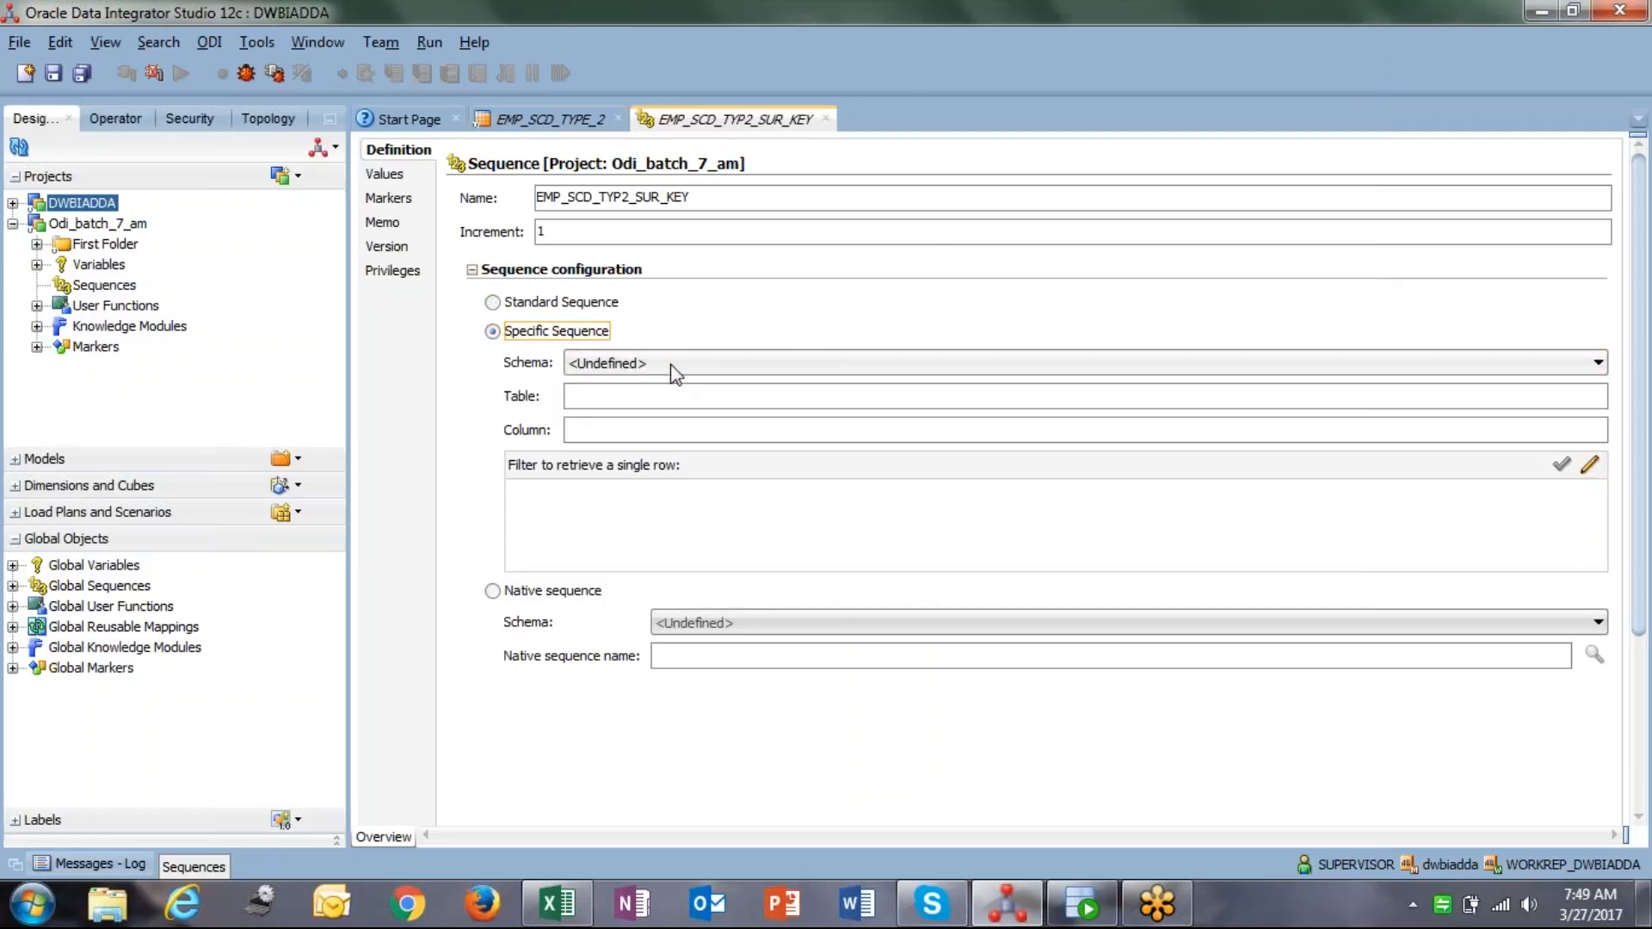
{"action": "left_click", "coordinate": [695, 361]}
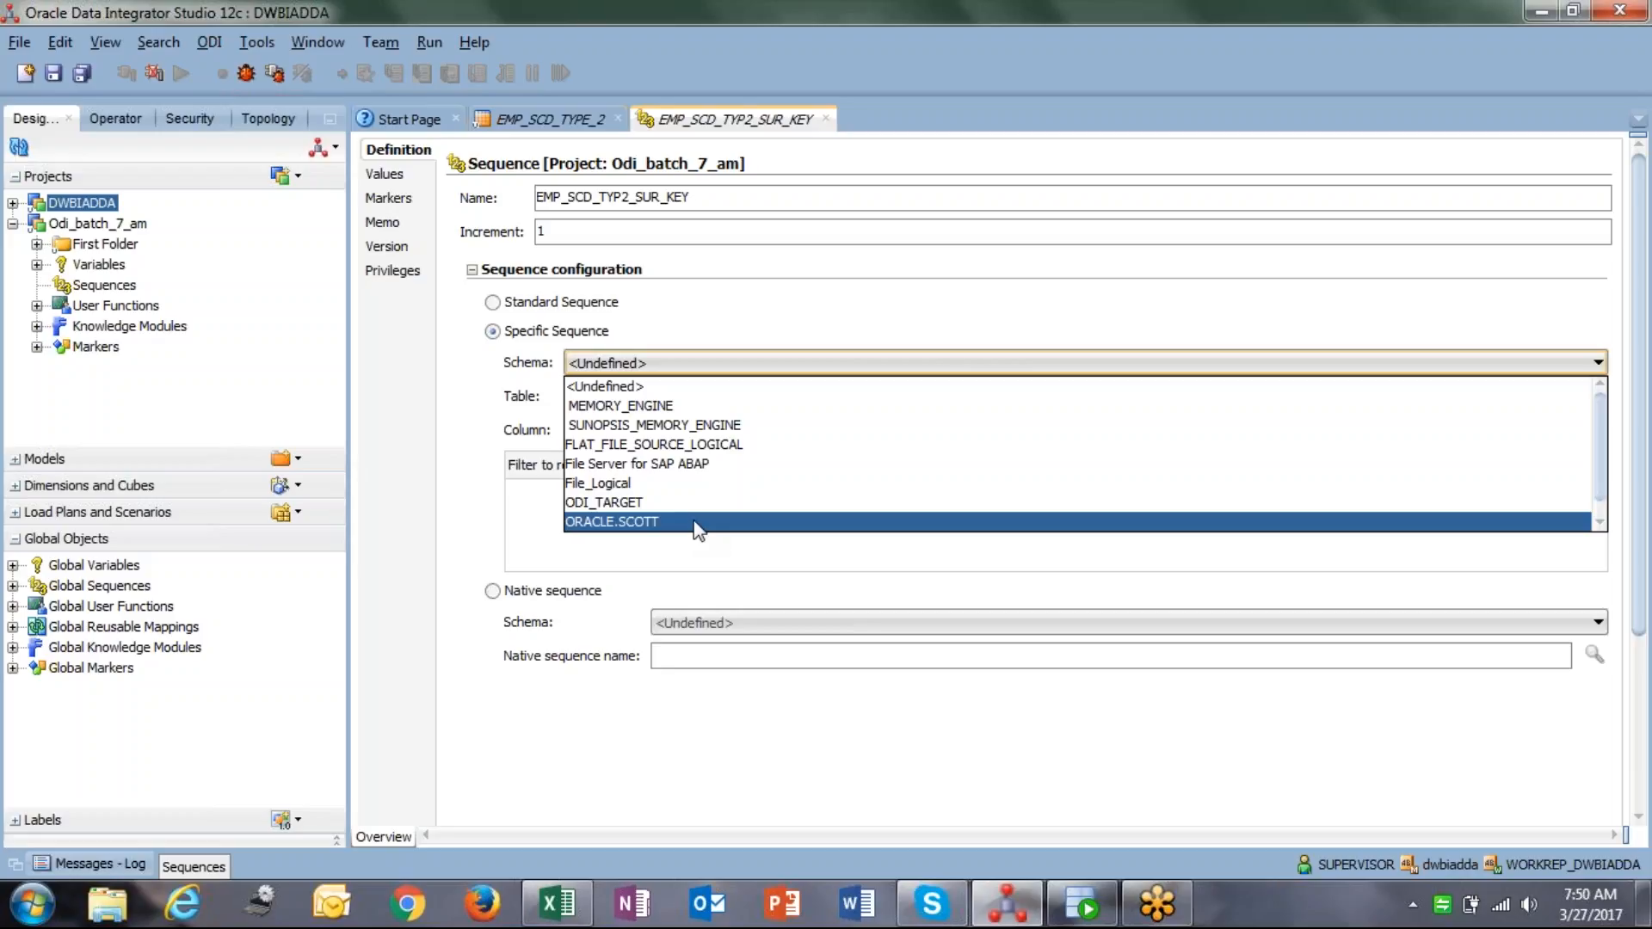
{"action": "left_click", "coordinate": [676, 504]}
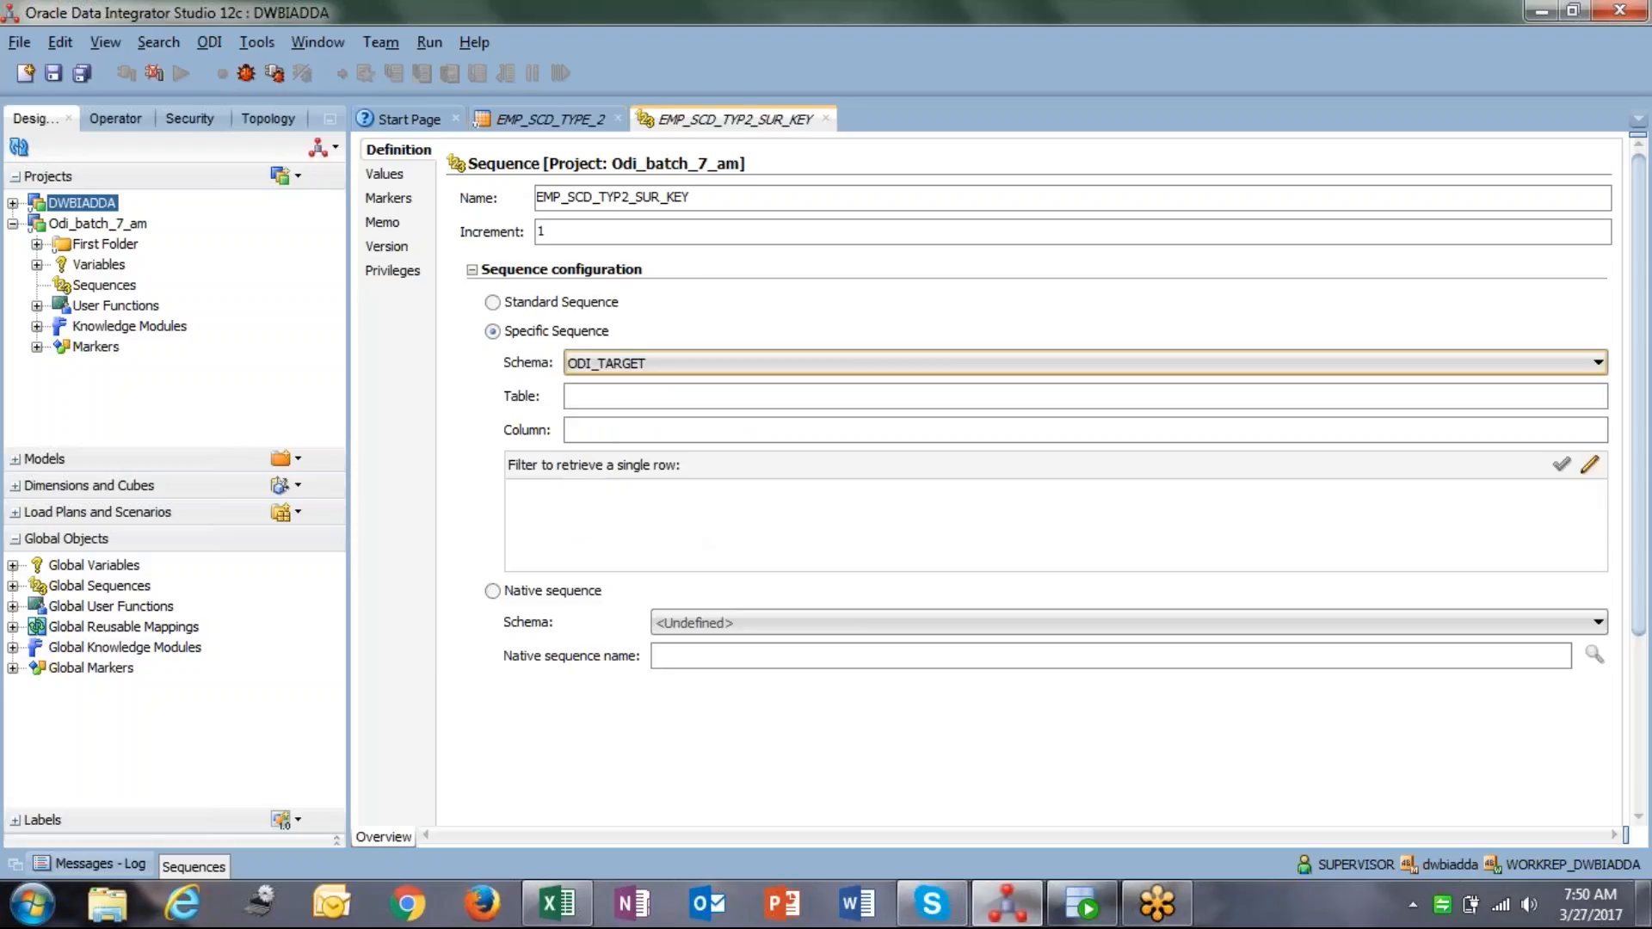
{"action": "left_click", "coordinate": [642, 398]}
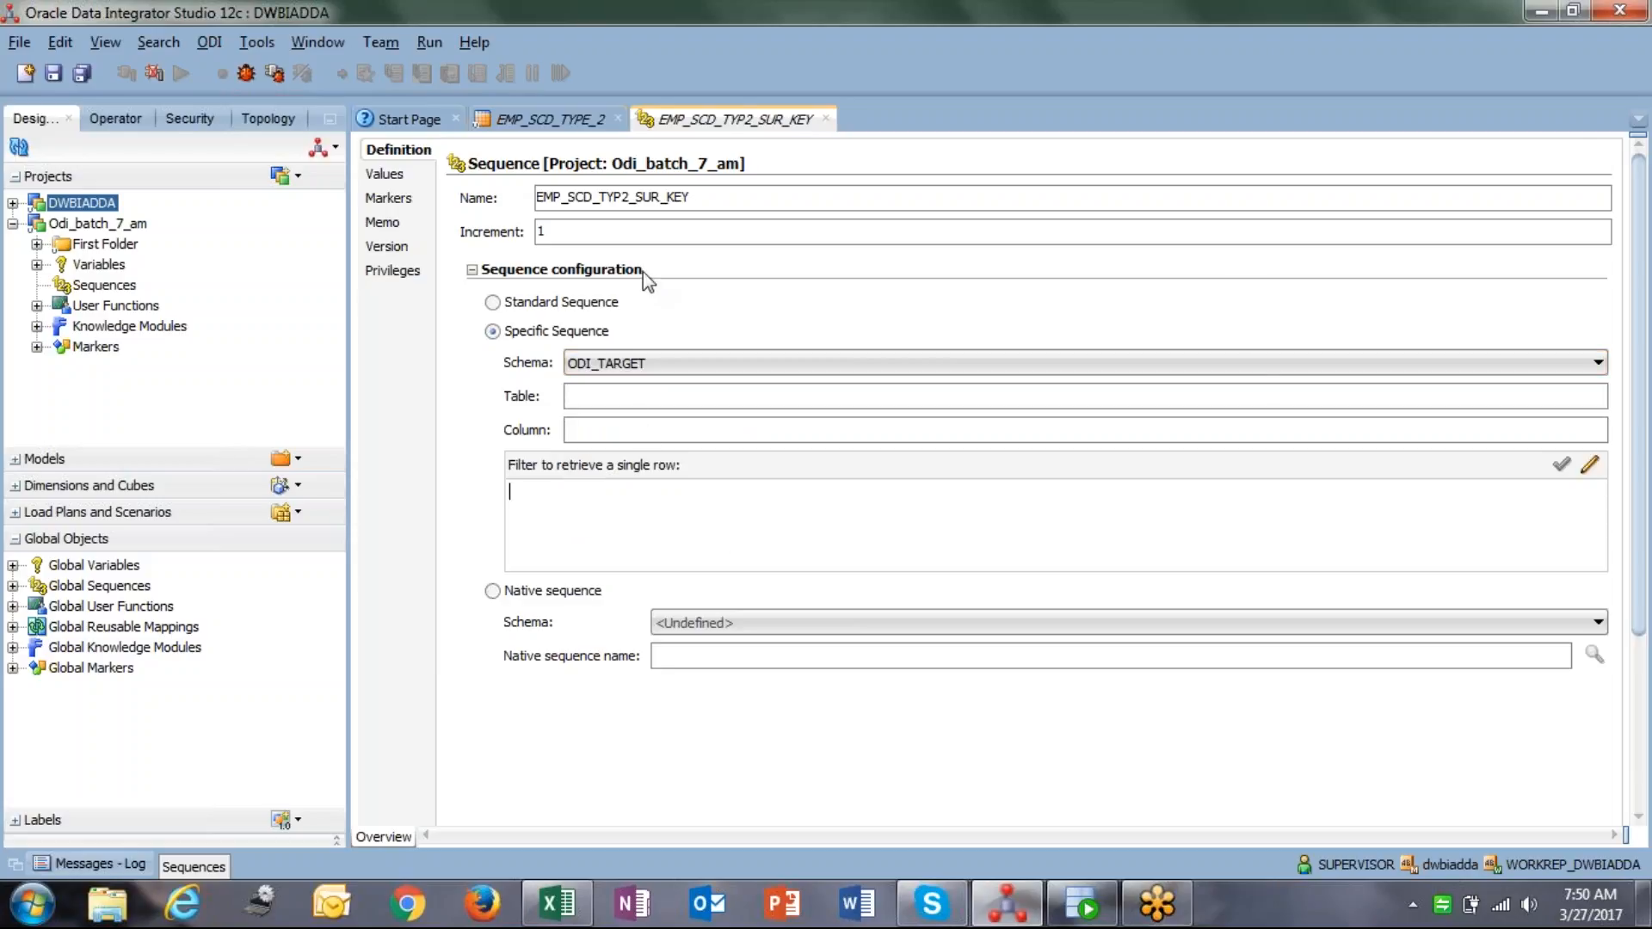
{"action": "left_click_drag", "start_coordinate": [594, 232], "coordinate": [413, 197]}
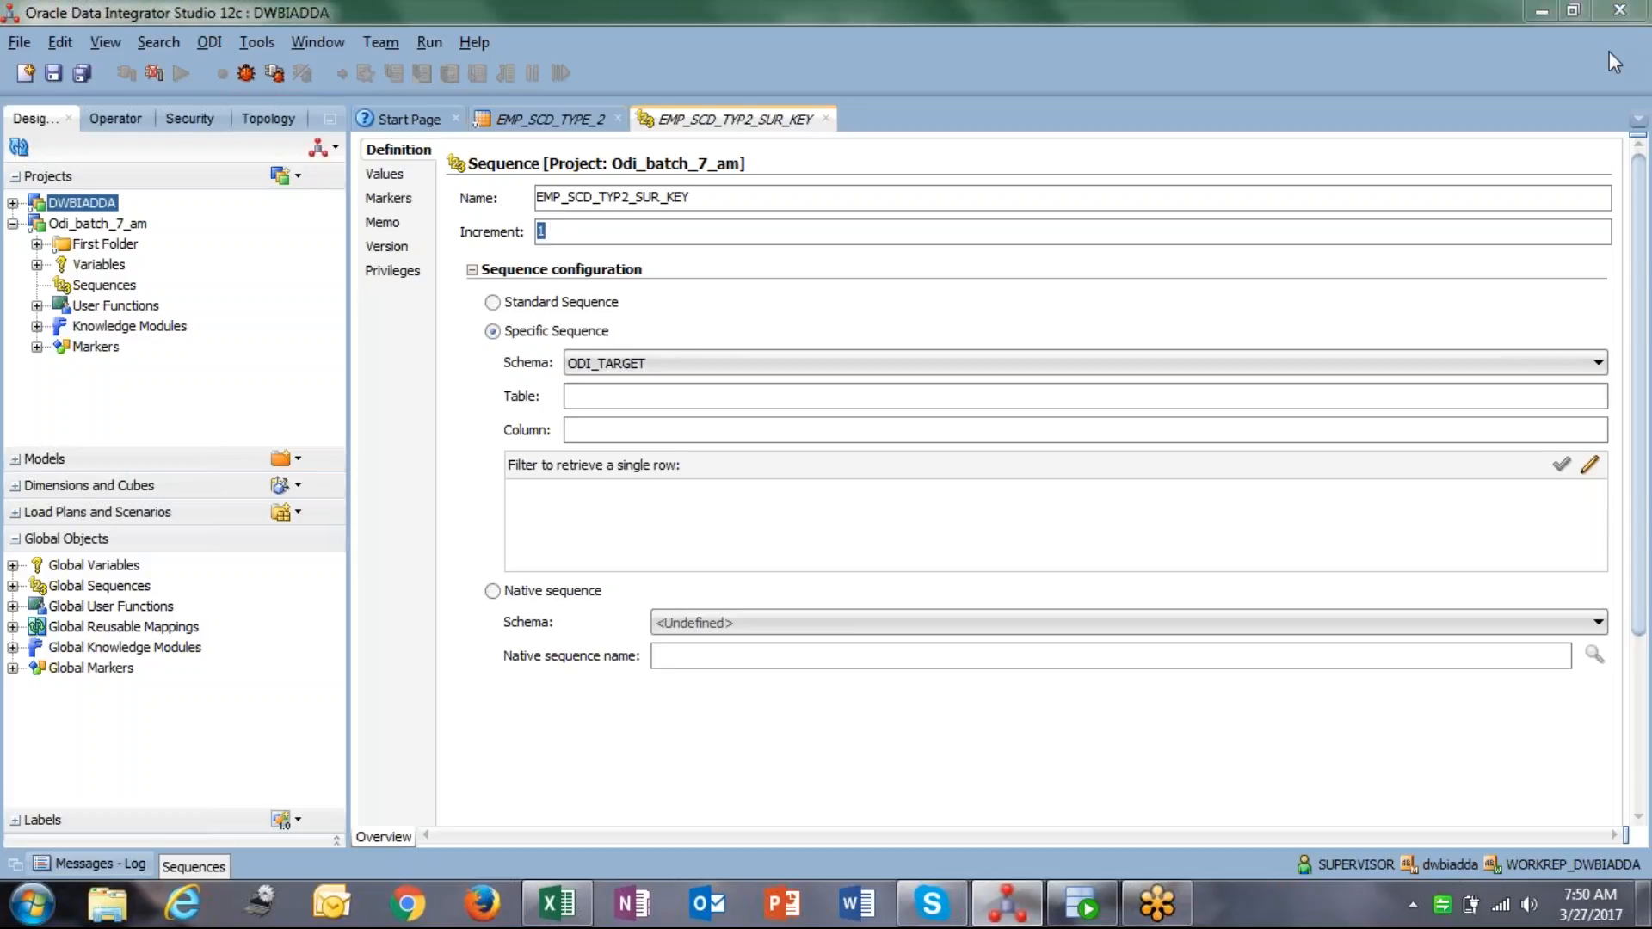
{"action": "left_click", "coordinate": [590, 233]}
{"action": "left_click_drag", "start_coordinate": [589, 226], "coordinate": [485, 207]}
{"action": "left_click", "coordinate": [615, 233]}
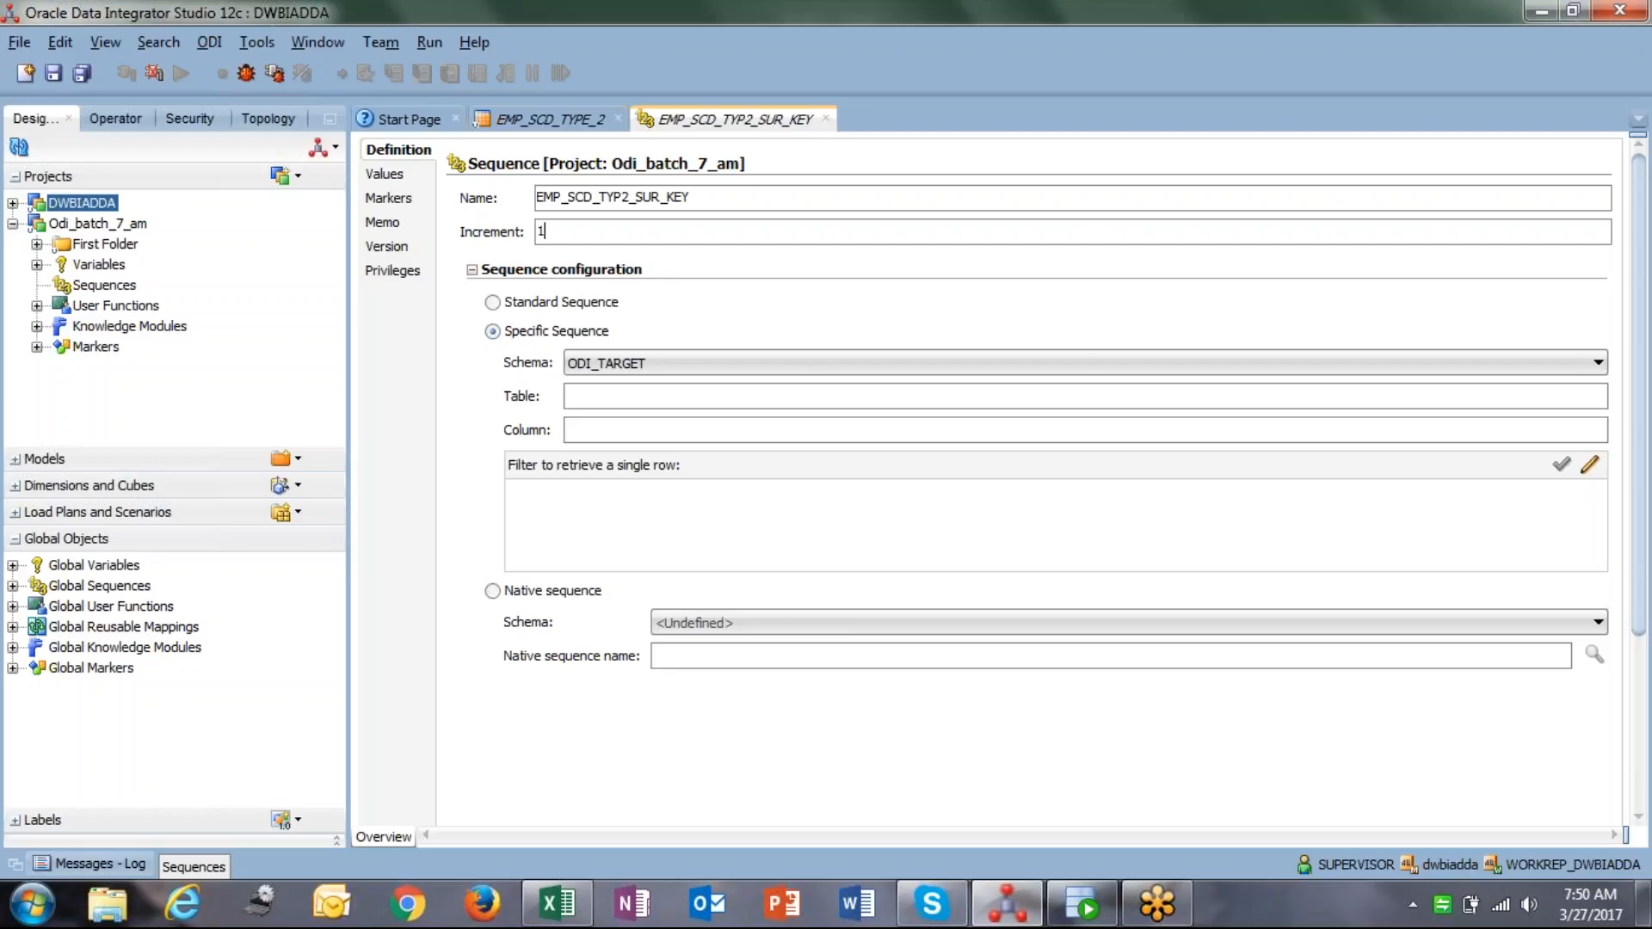
Switch to Oracle SQL Developer, collapse the SCOTT connection and expand the Sequences node of the ODI_TARGET connection.
{"action": "left_click", "coordinate": [1082, 903]}
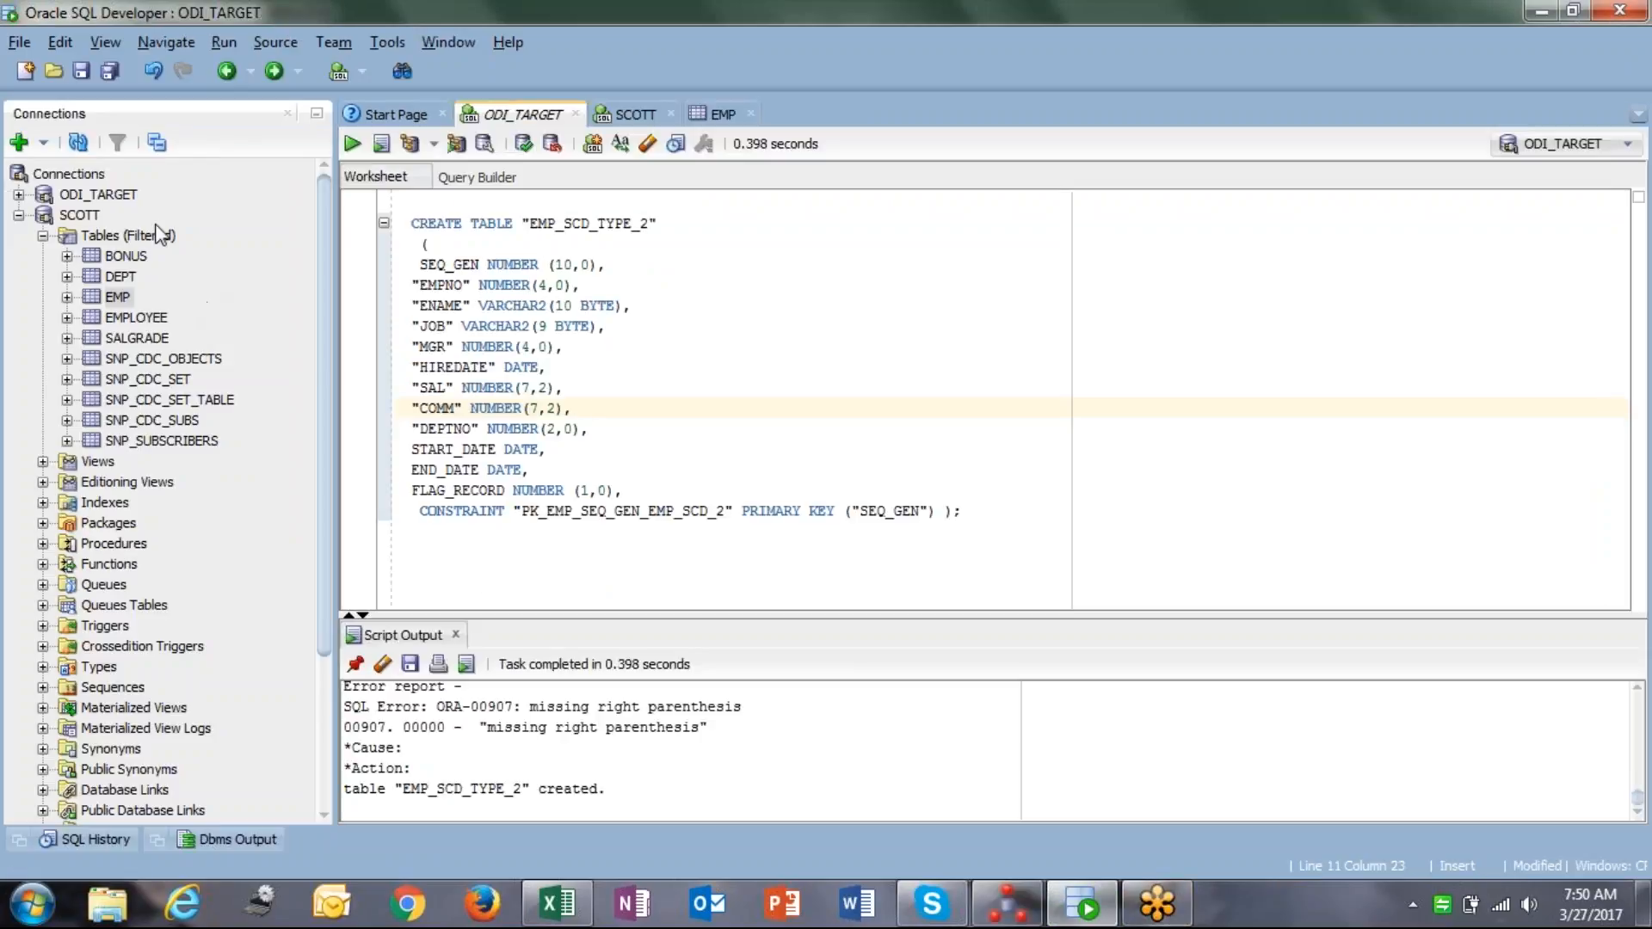
{"action": "left_click", "coordinate": [49, 236]}
{"action": "left_click", "coordinate": [42, 235]}
{"action": "left_click", "coordinate": [18, 215]}
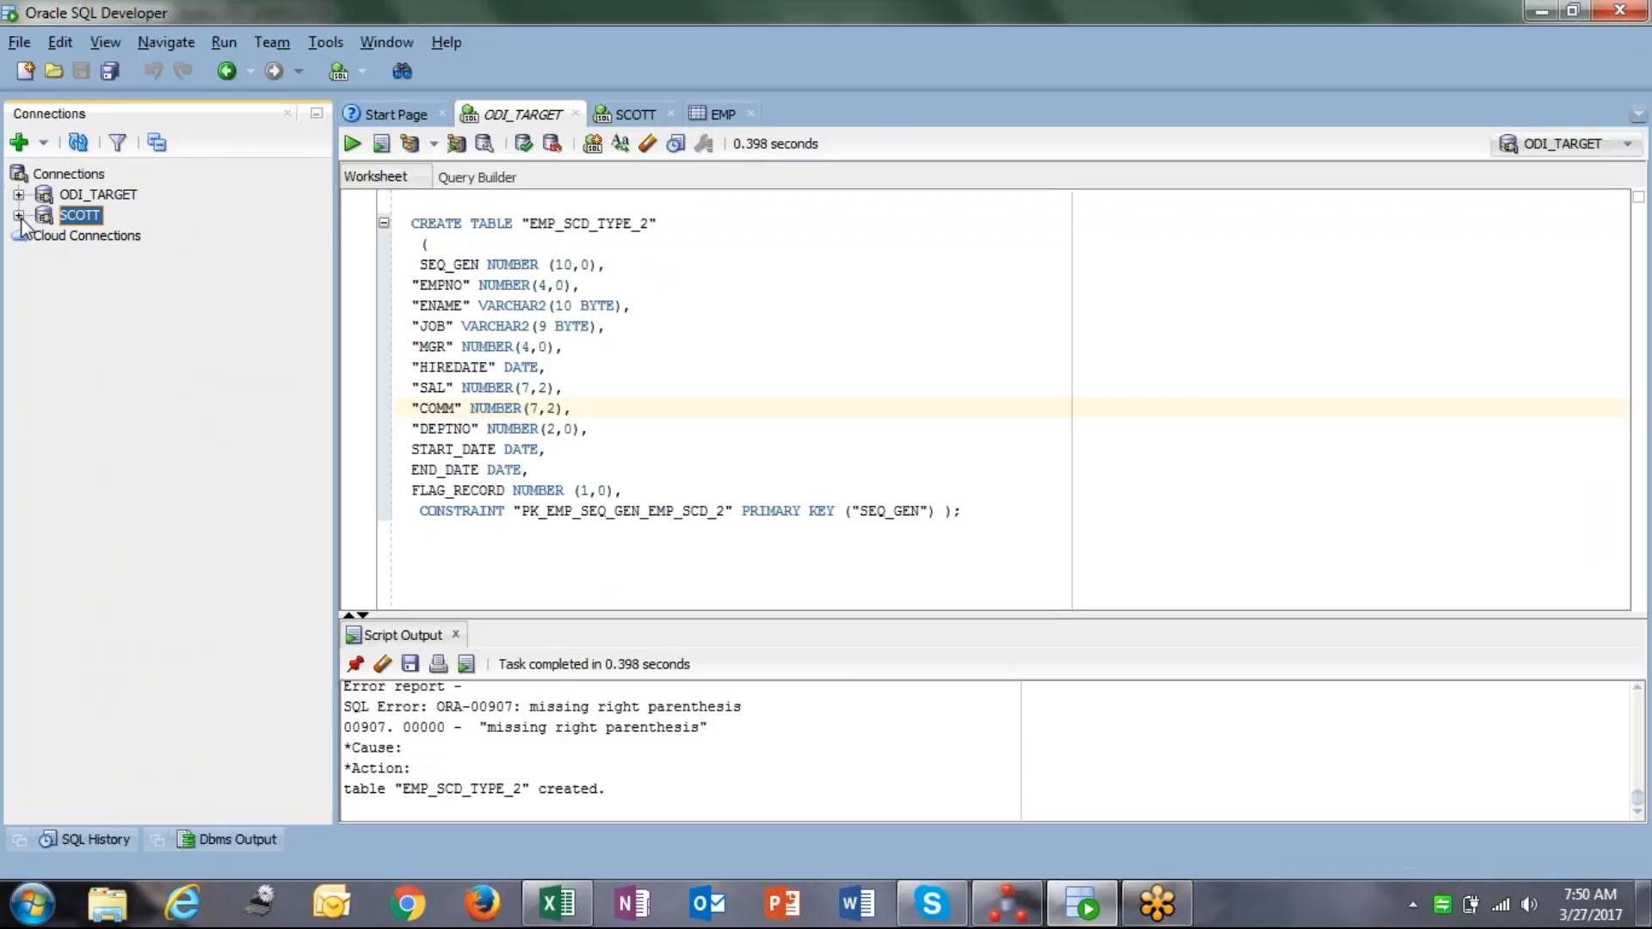
{"action": "left_click", "coordinate": [18, 195]}
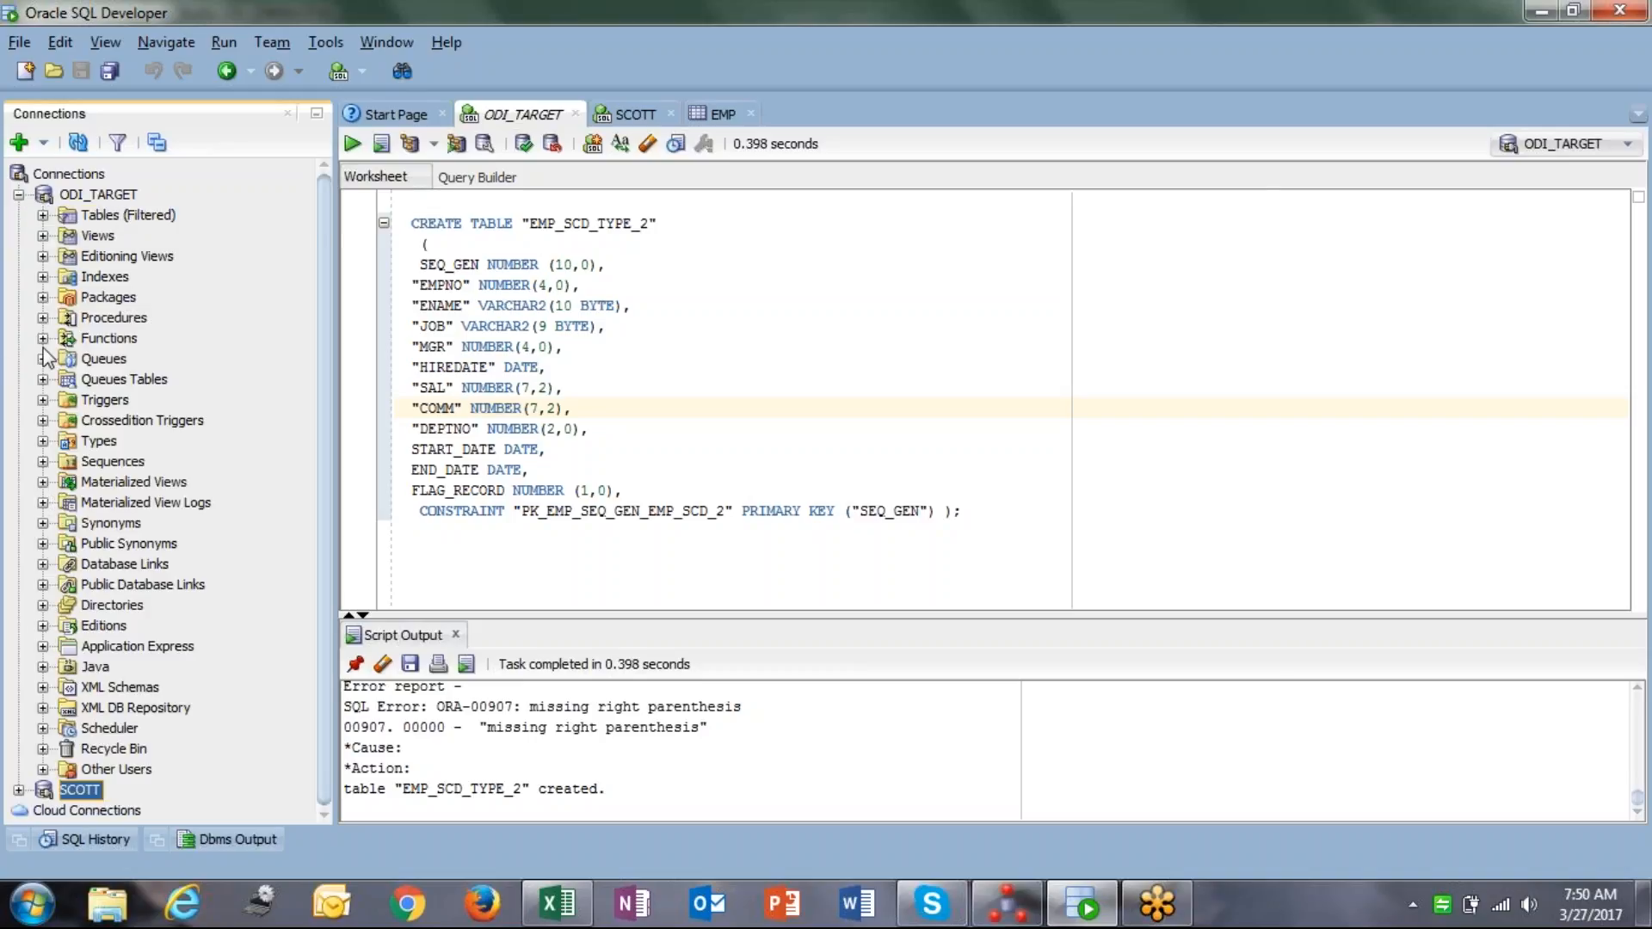
{"action": "left_click", "coordinate": [112, 462]}
{"action": "left_click", "coordinate": [42, 462]}
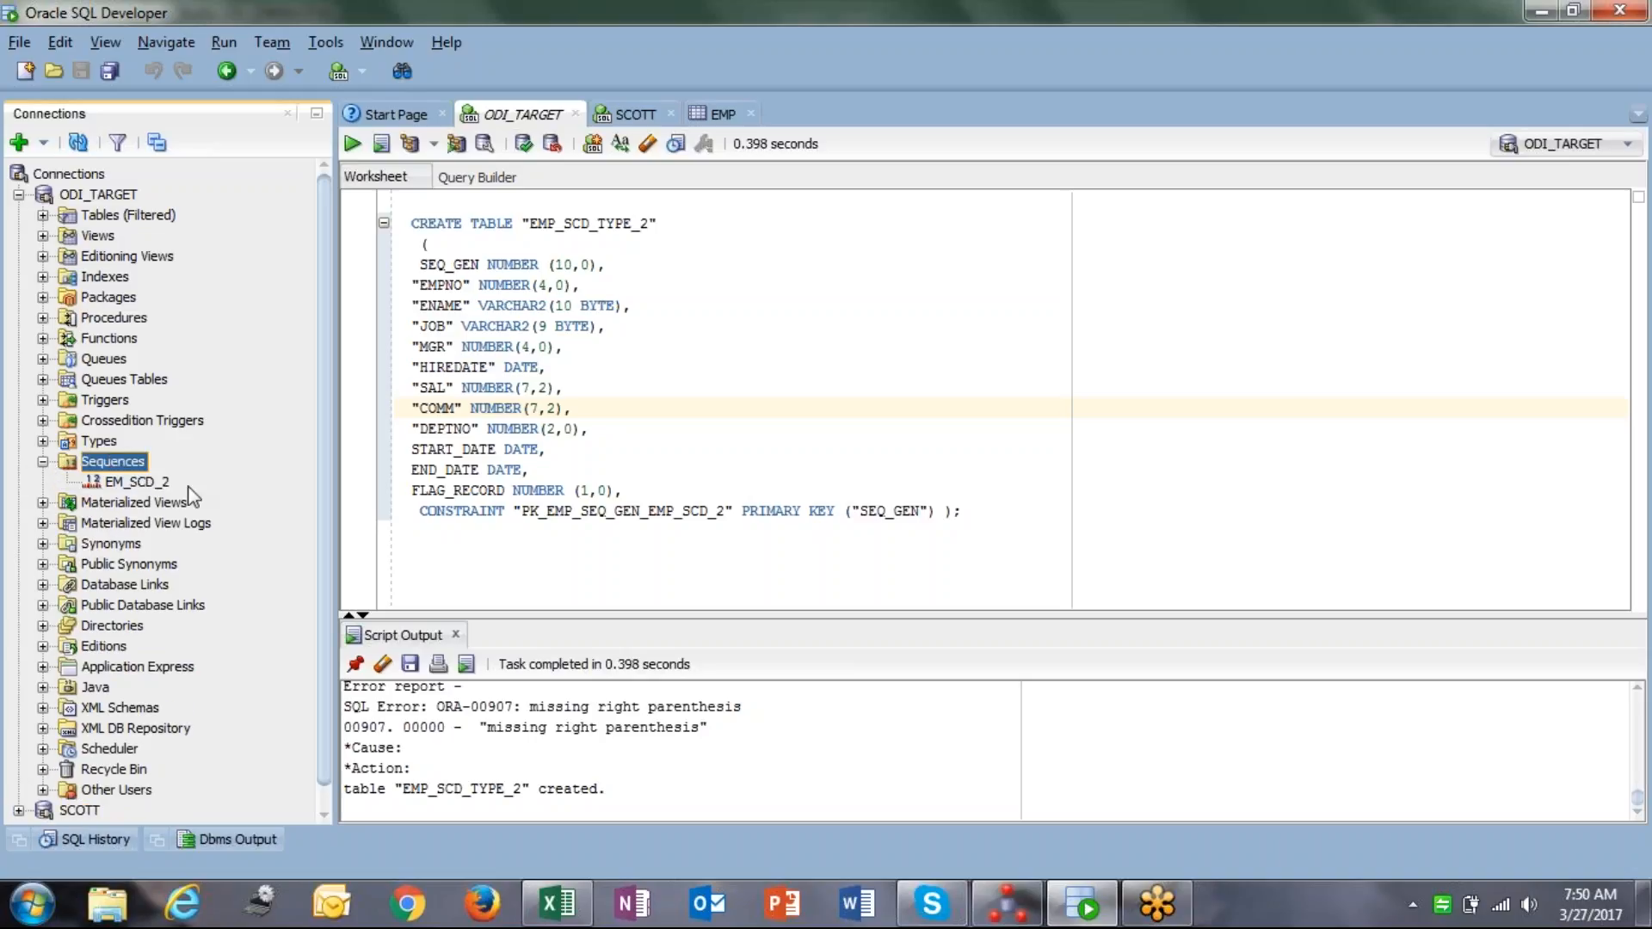
Start a new database sequence in the ODI_TARGET schema and name it EMP_SCD_TYPE_SUR_KEY_2.
{"action": "right_click", "coordinate": [127, 467]}
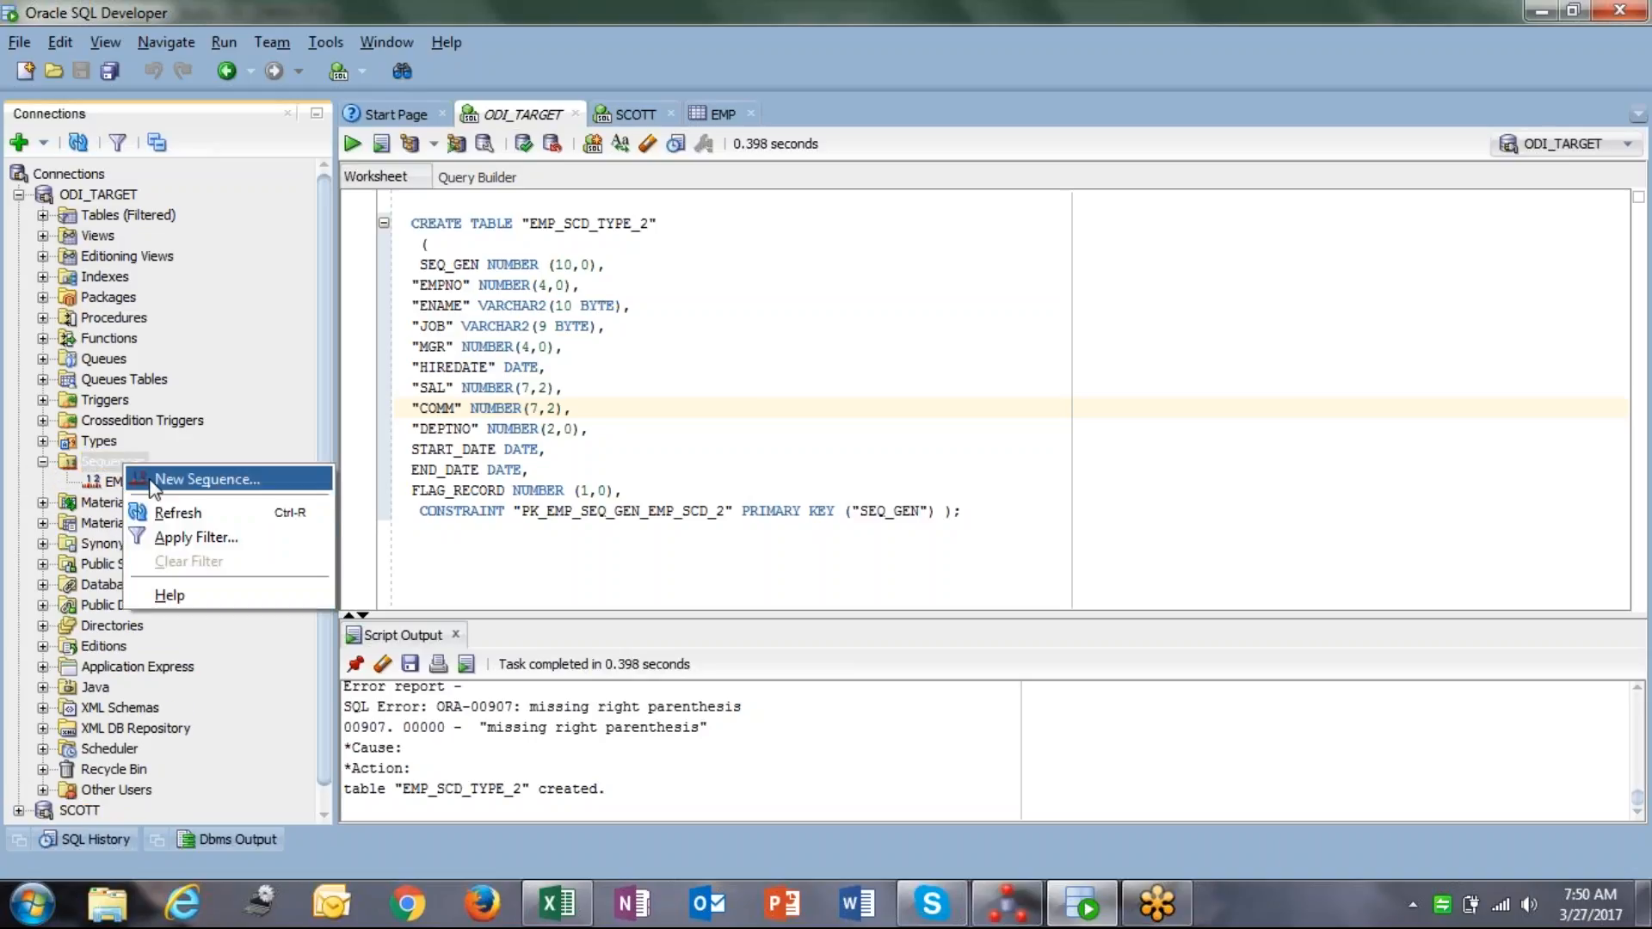
{"action": "left_click", "coordinate": [249, 485]}
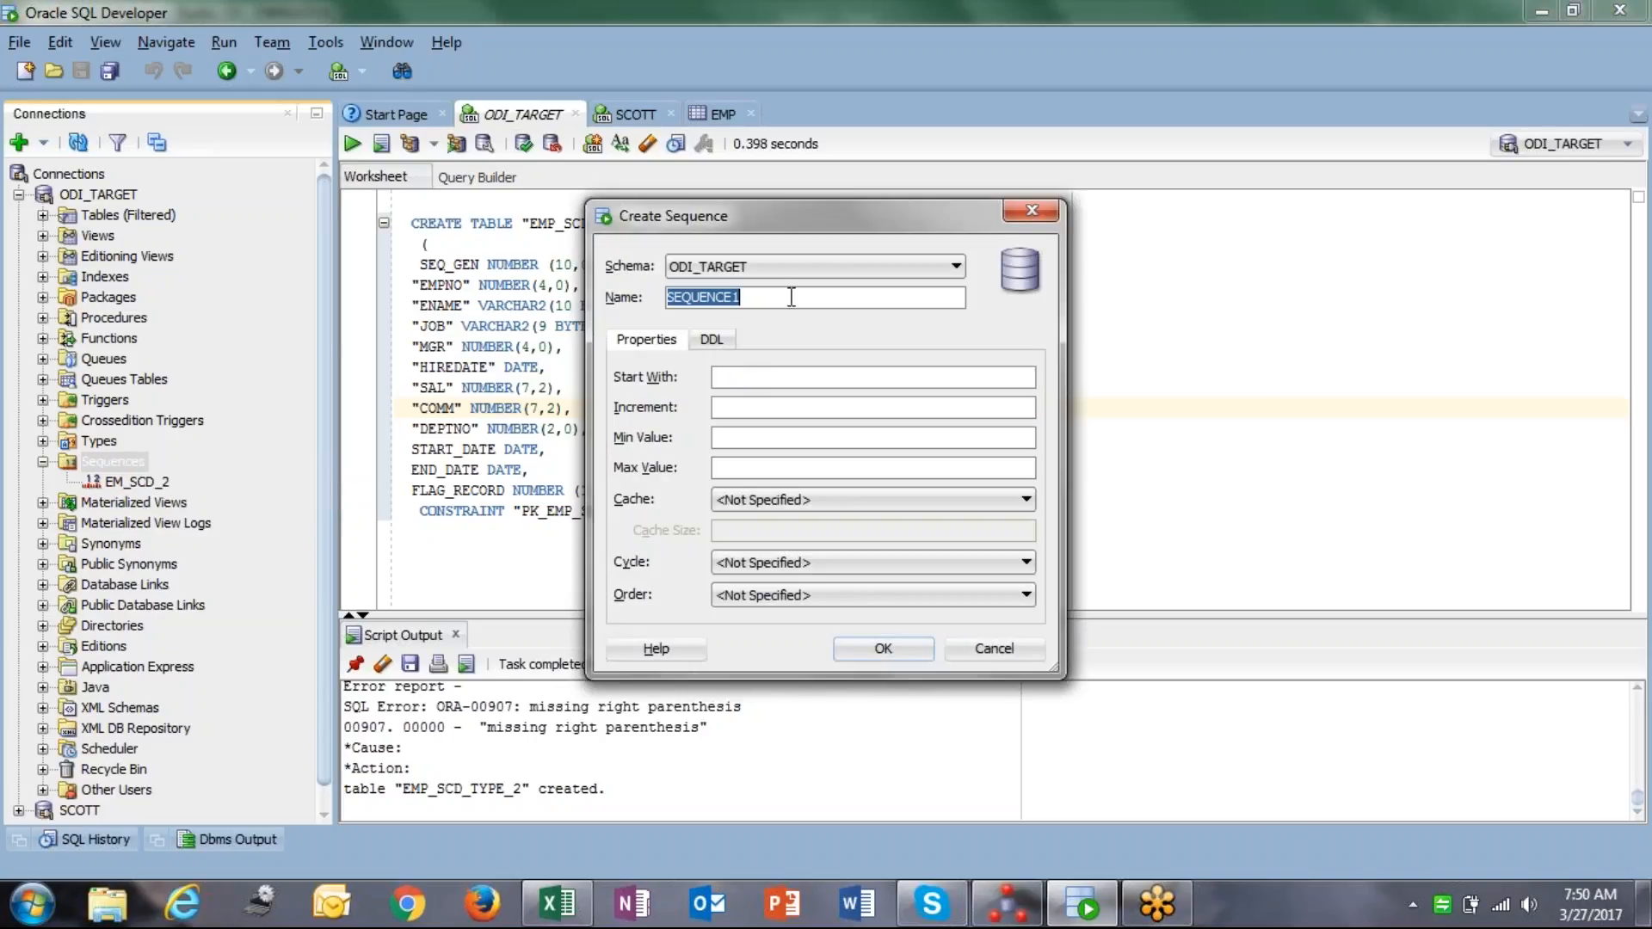
{"action": "type", "text": "EMP_SCD_TYPE_2"}
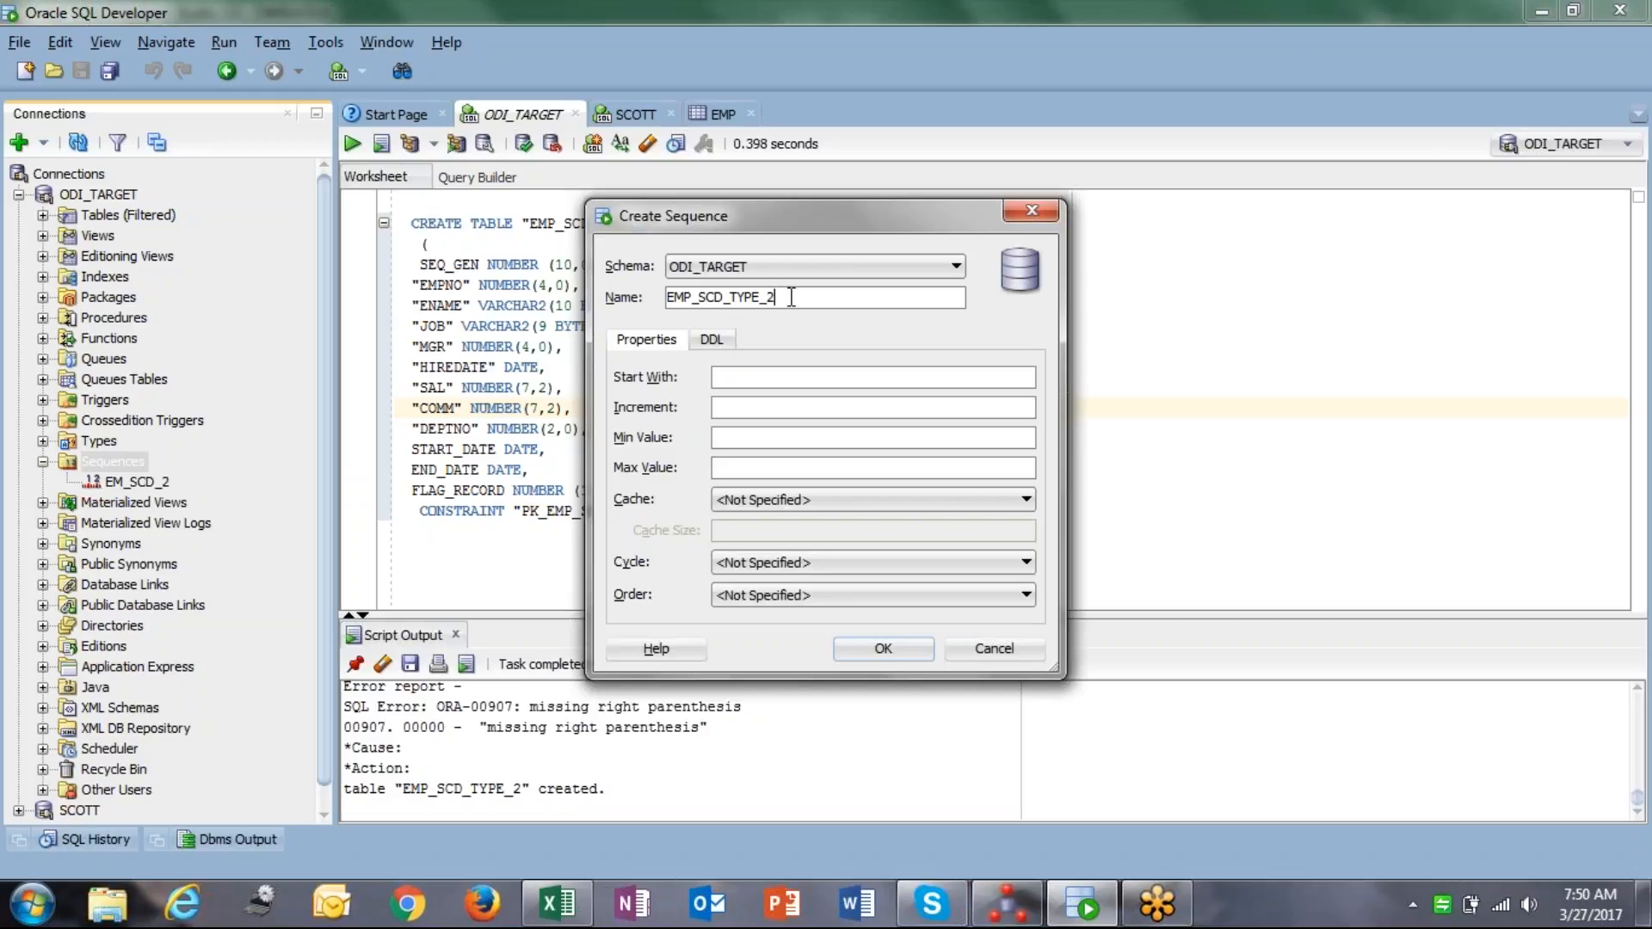
{"action": "type", "text": "SUR_KEY_"}
{"action": "left_click", "coordinate": [844, 382]}
{"action": "type", "text": "1"}
{"action": "left_click", "coordinate": [816, 401]}
{"action": "type", "text": "1"}
{"action": "left_click", "coordinate": [789, 433]}
{"action": "type", "text": "0"}
{"action": "type", "text": "999999999999"}
{"action": "type", "text": "9999"}
{"action": "left_click", "coordinate": [895, 651]}
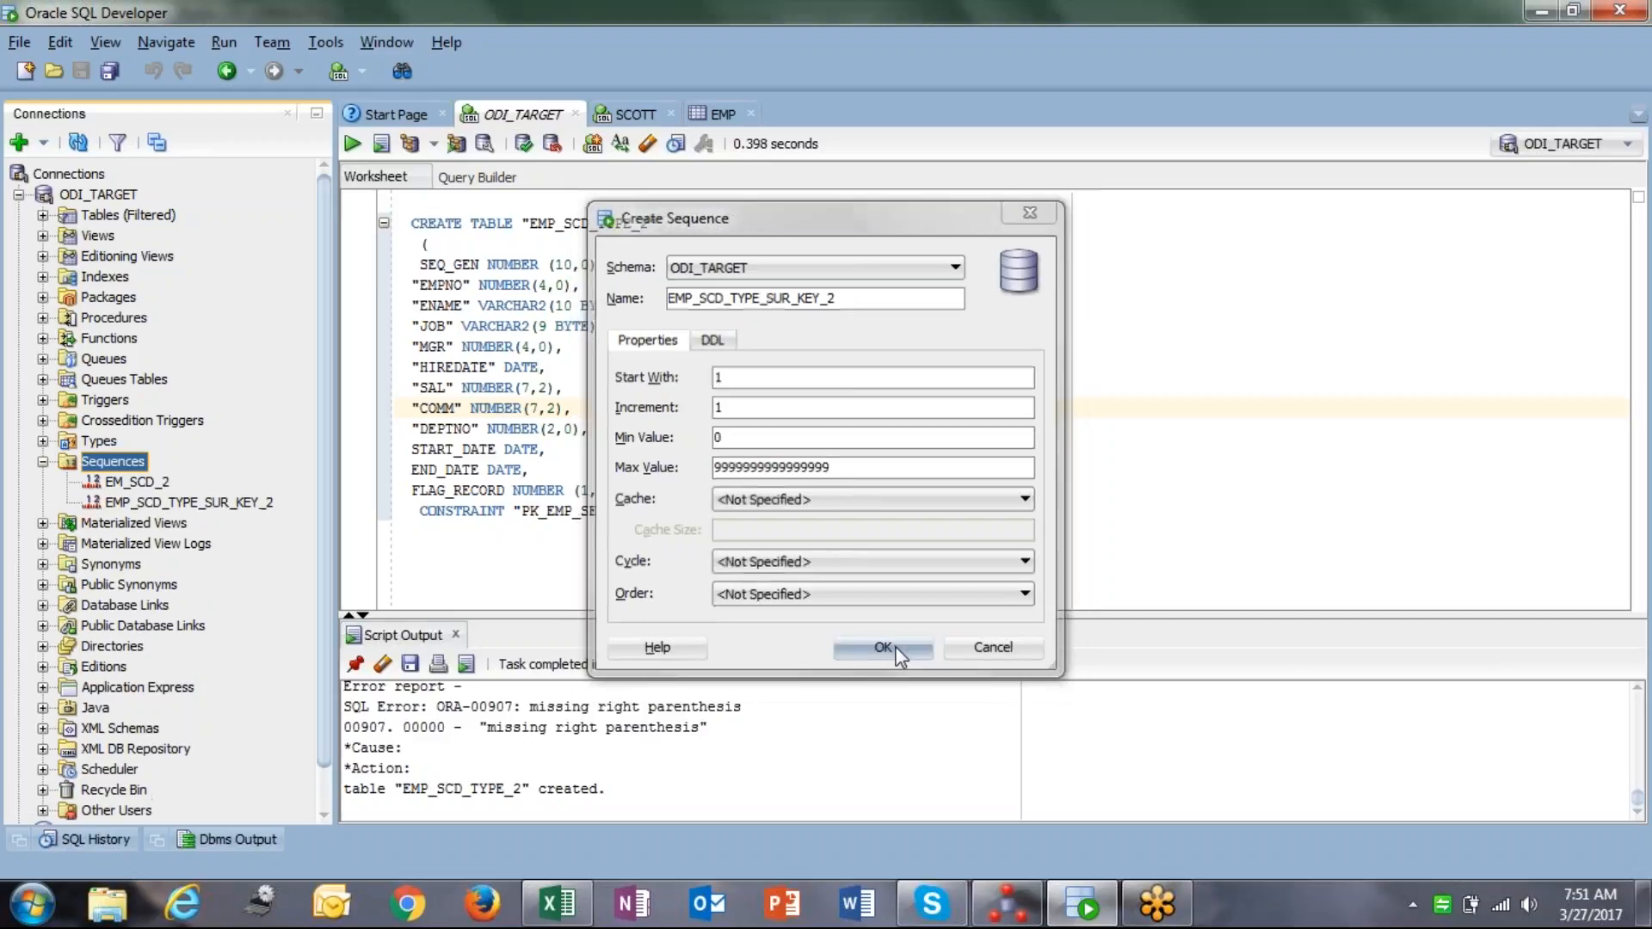
{"action": "left_click", "coordinate": [258, 504]}
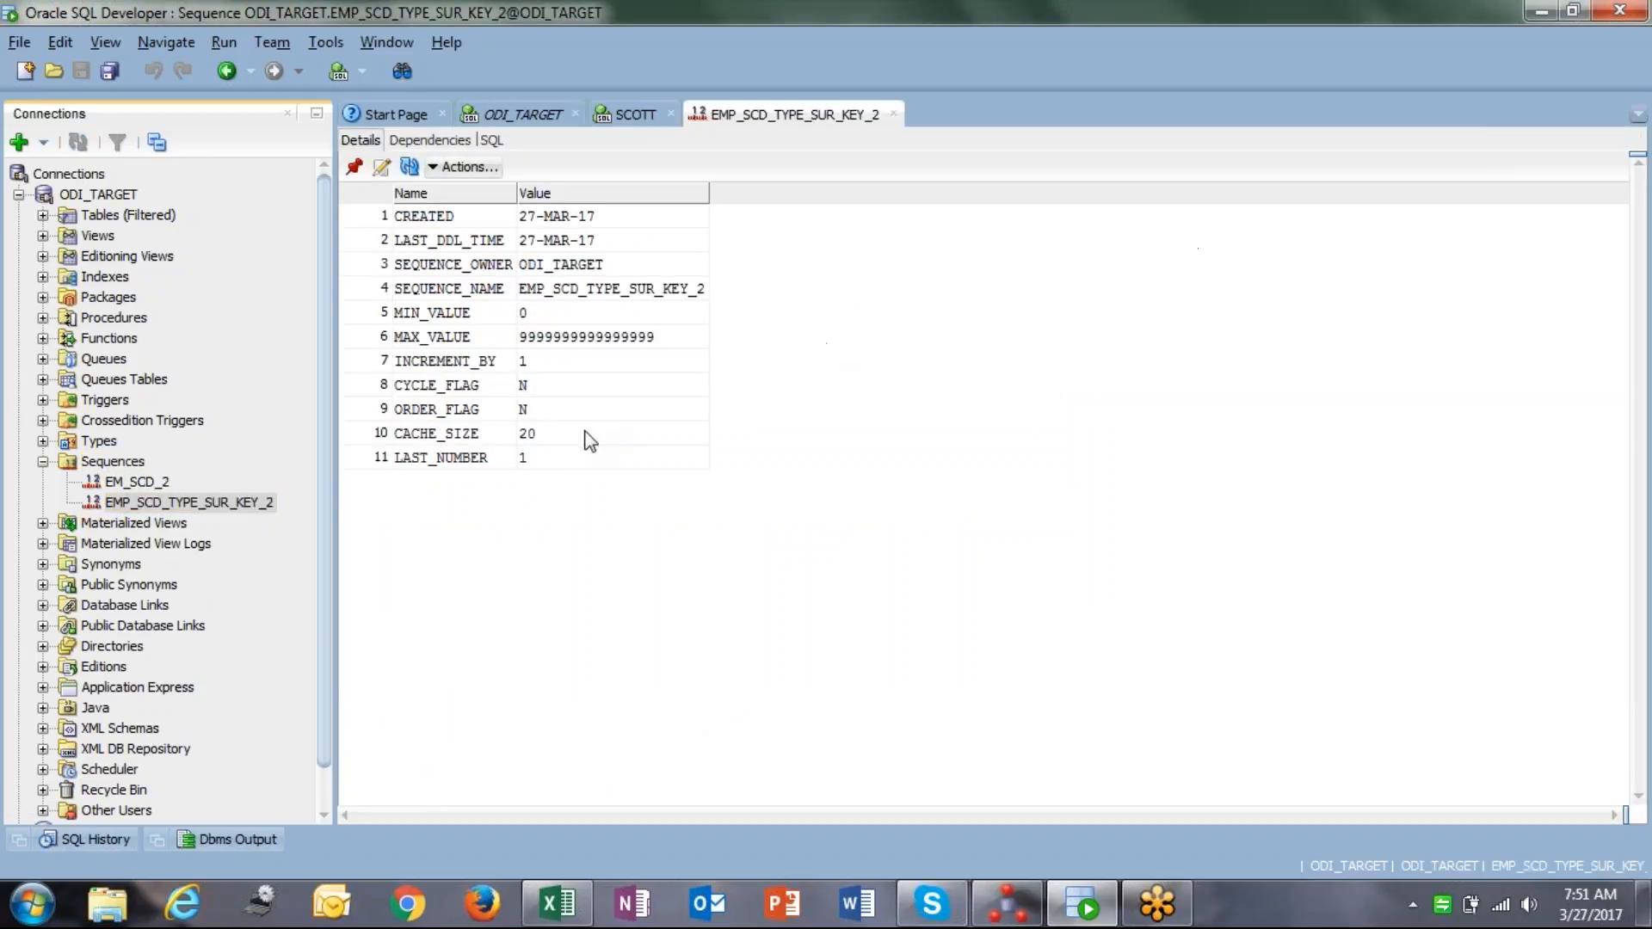
{"action": "left_click", "coordinate": [588, 457]}
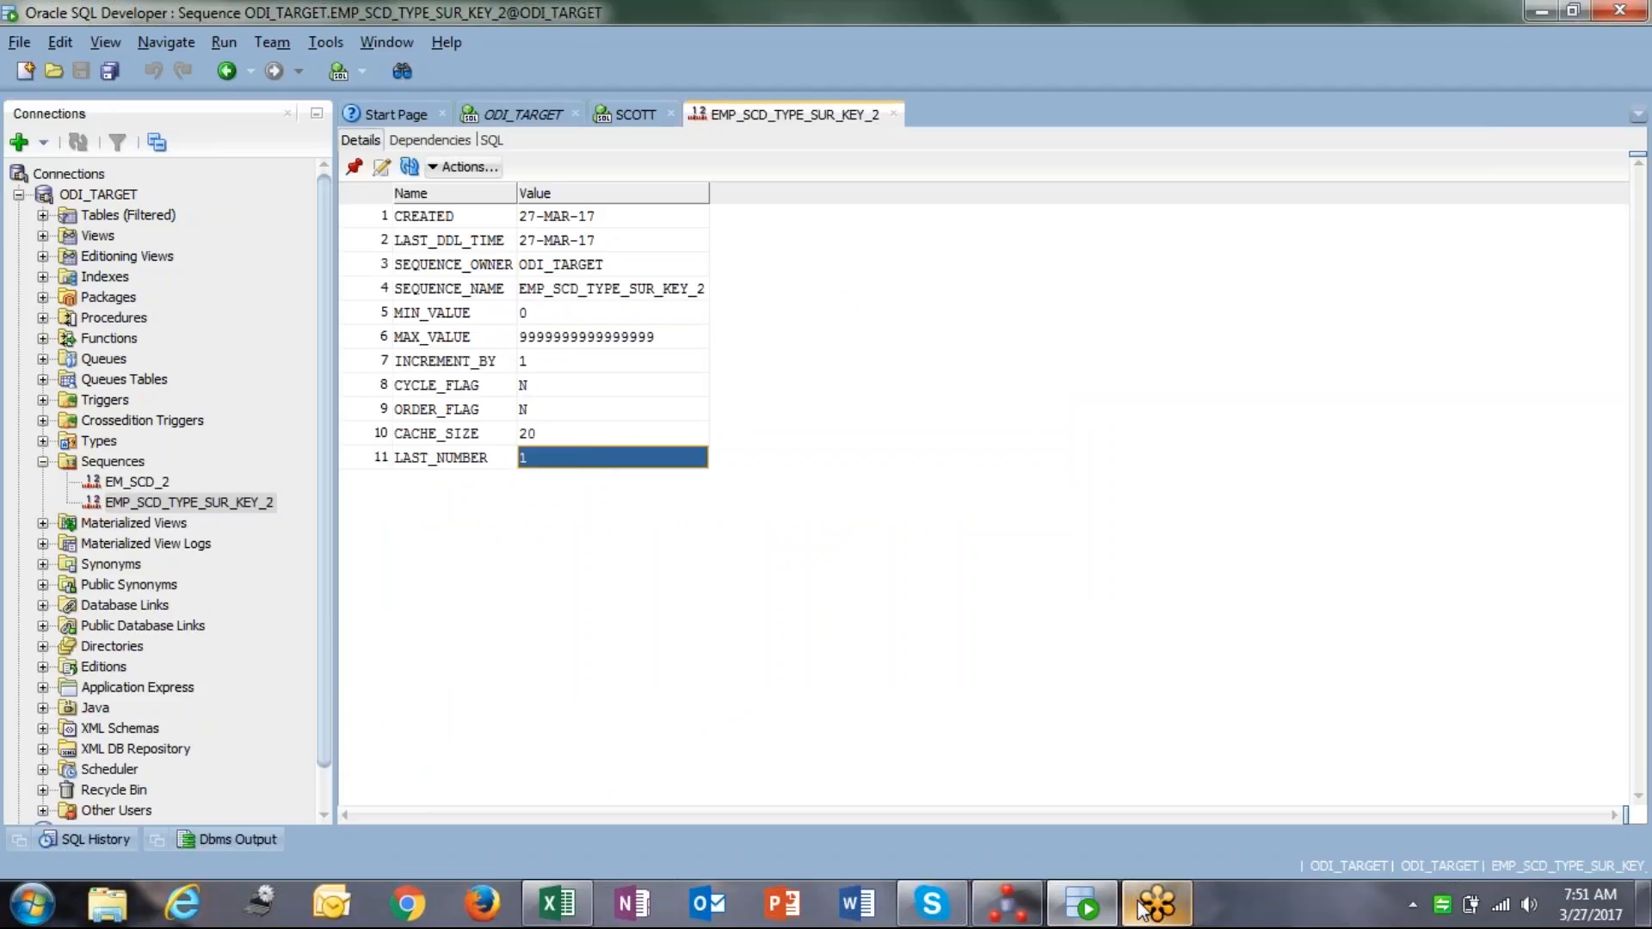
Switch to Oracle Data Integrator Studio and configure EMP_SCD_TYP2_SUR_KEY as a Native sequence with the ODI_TARGET schema.
{"action": "mouse_move", "coordinate": [1154, 910]}
{"action": "left_click", "coordinate": [1007, 904]}
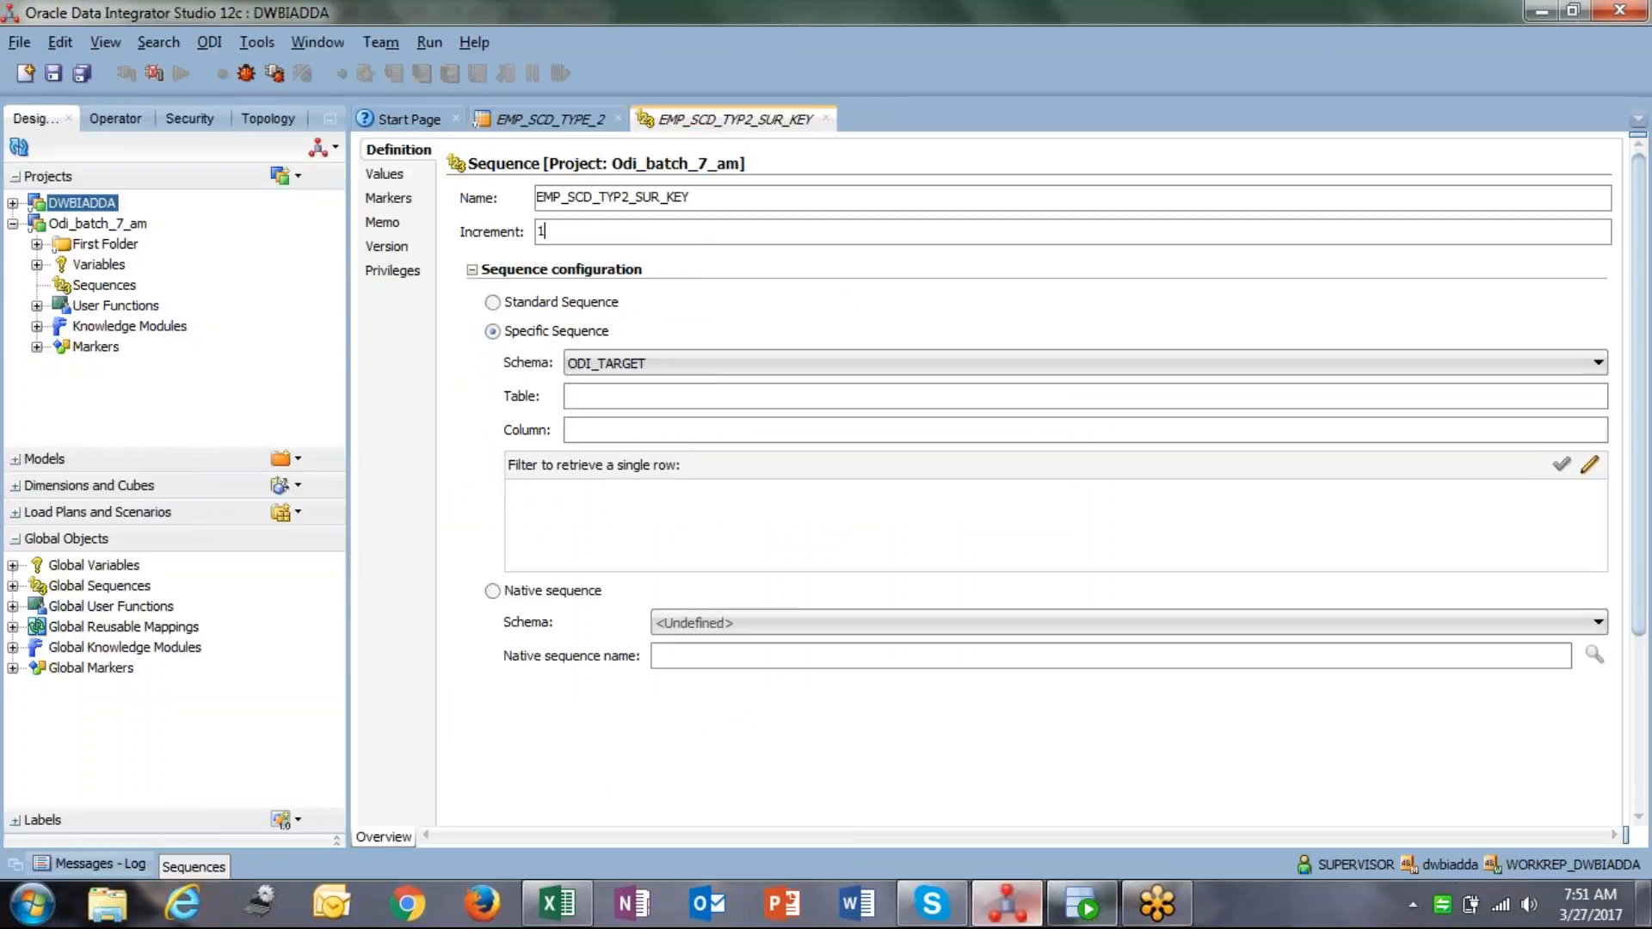
{"action": "left_click", "coordinate": [493, 592]}
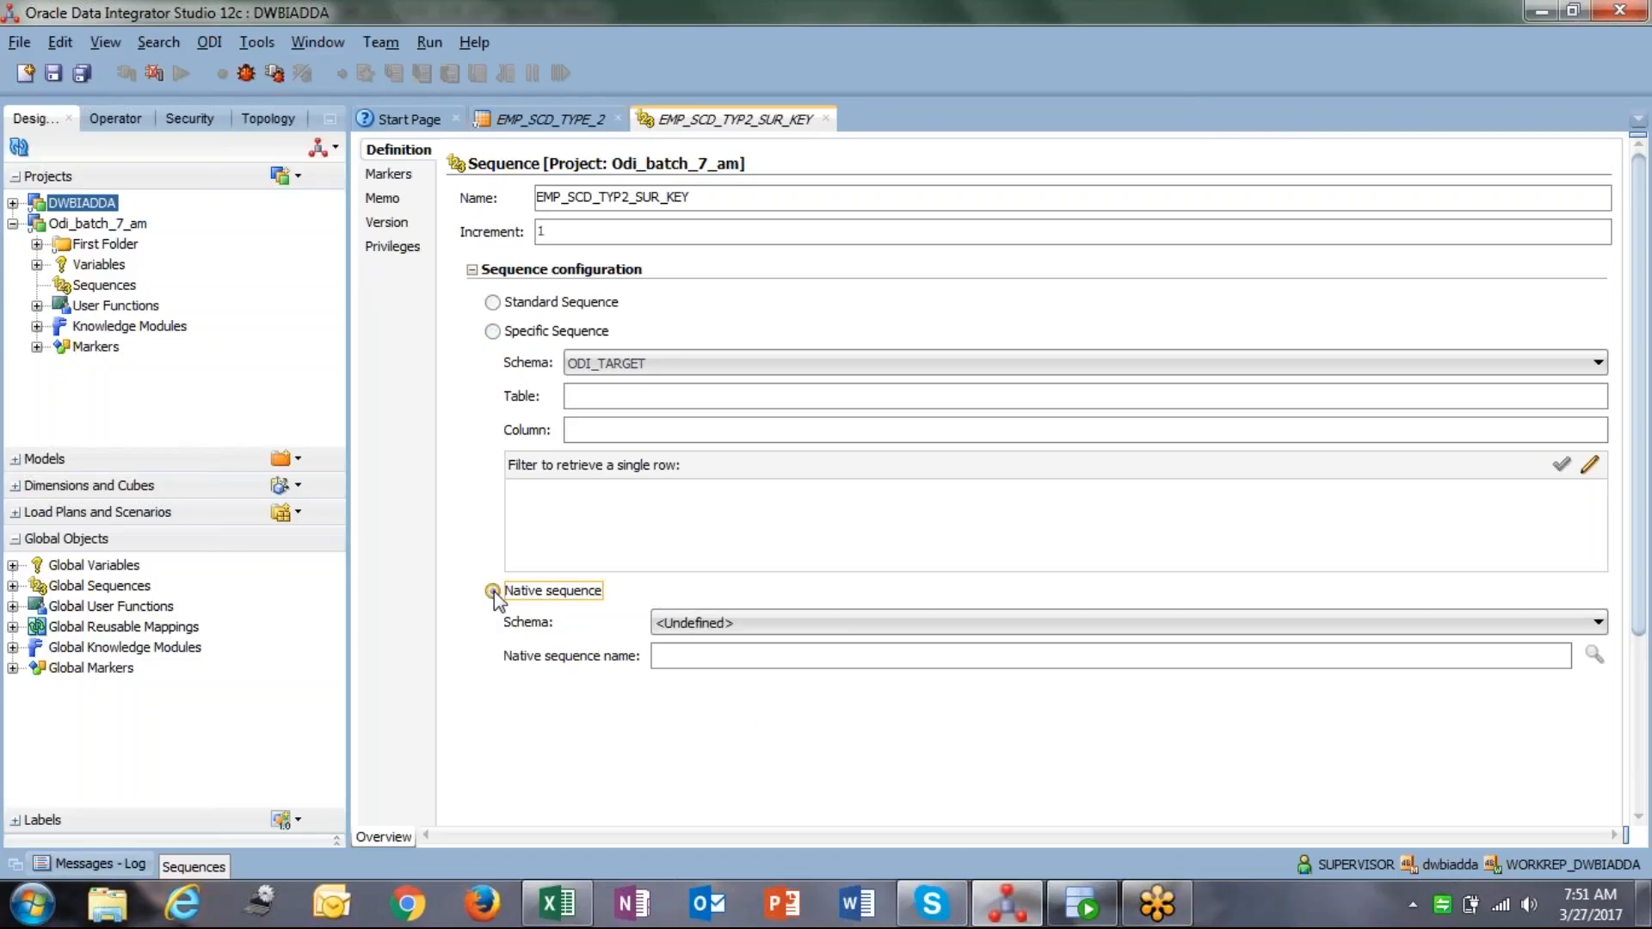
{"action": "left_click", "coordinate": [747, 623]}
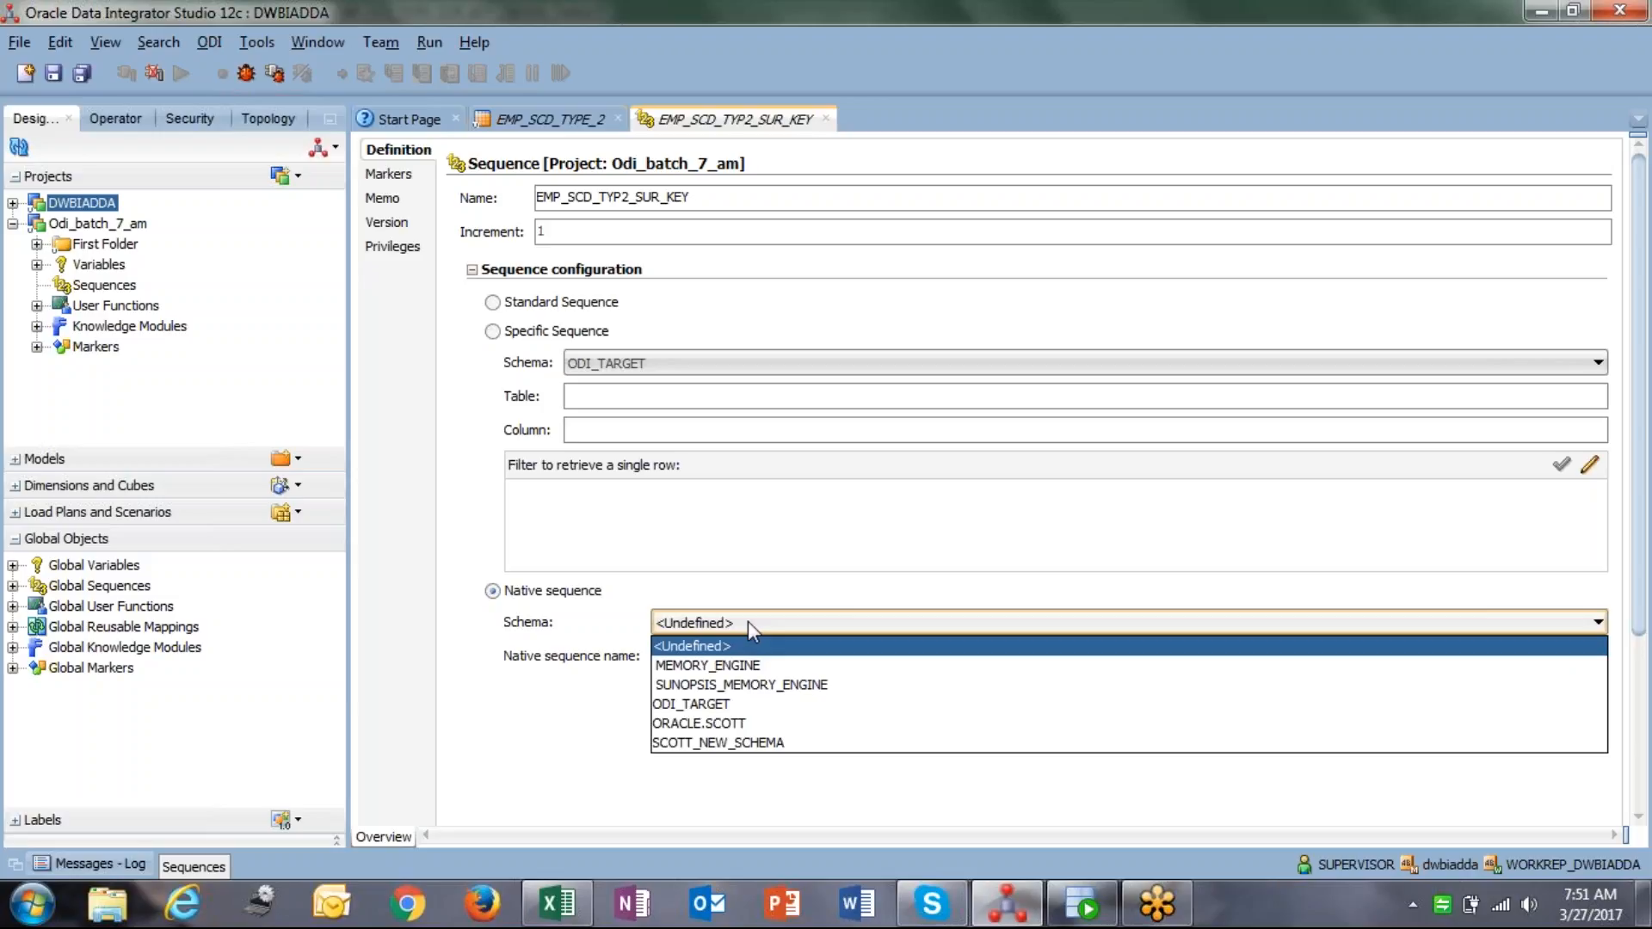
{"action": "left_click", "coordinate": [718, 704]}
{"action": "left_click", "coordinate": [712, 655]}
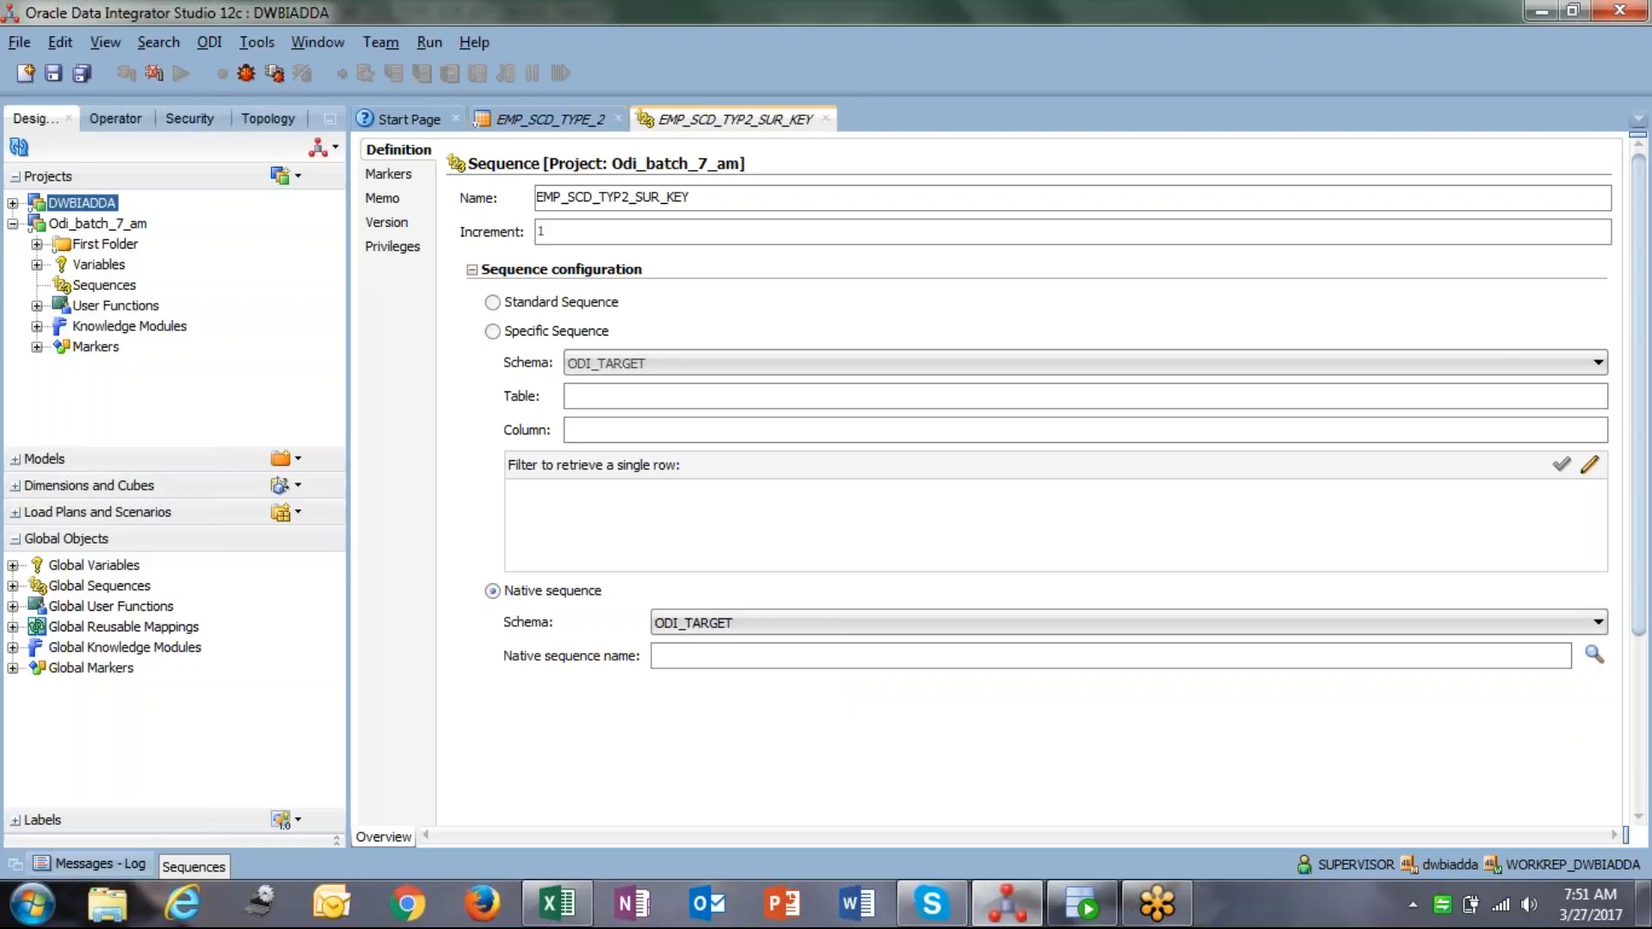
Choose EMP_SCD_TYPE_SUR_KEY_2 in the GLOBAL context as the native sequence and save EMP_SCD_TYP2_SUR_KEY.
{"action": "left_click", "coordinate": [1595, 656]}
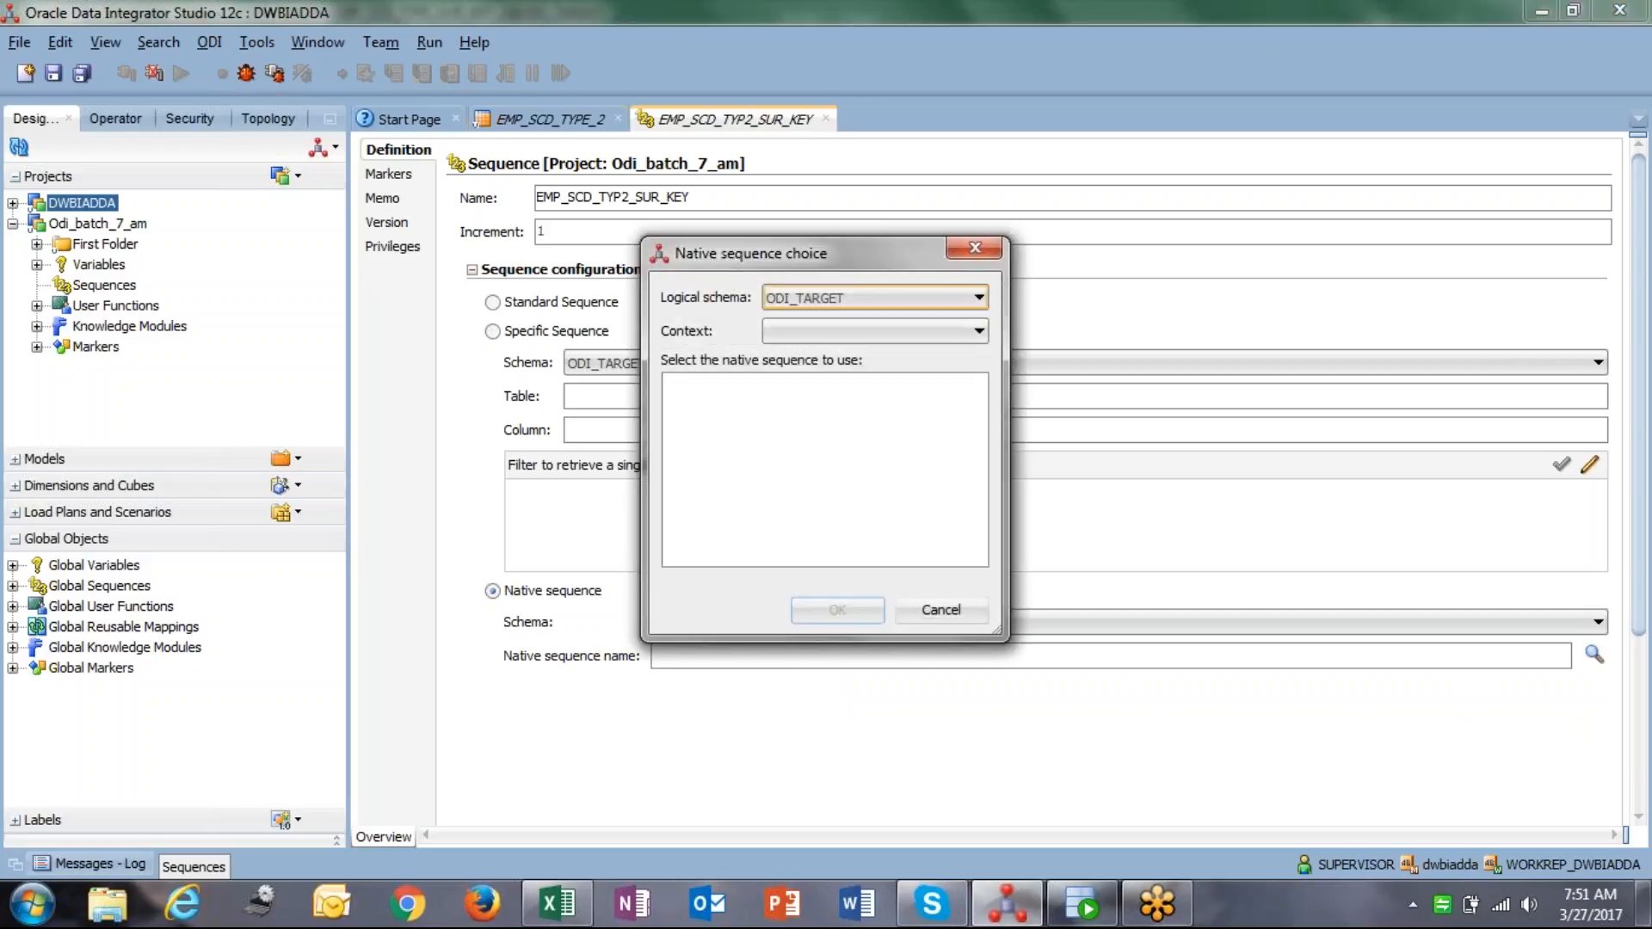
{"action": "left_click", "coordinate": [827, 332]}
{"action": "left_click", "coordinate": [809, 368]}
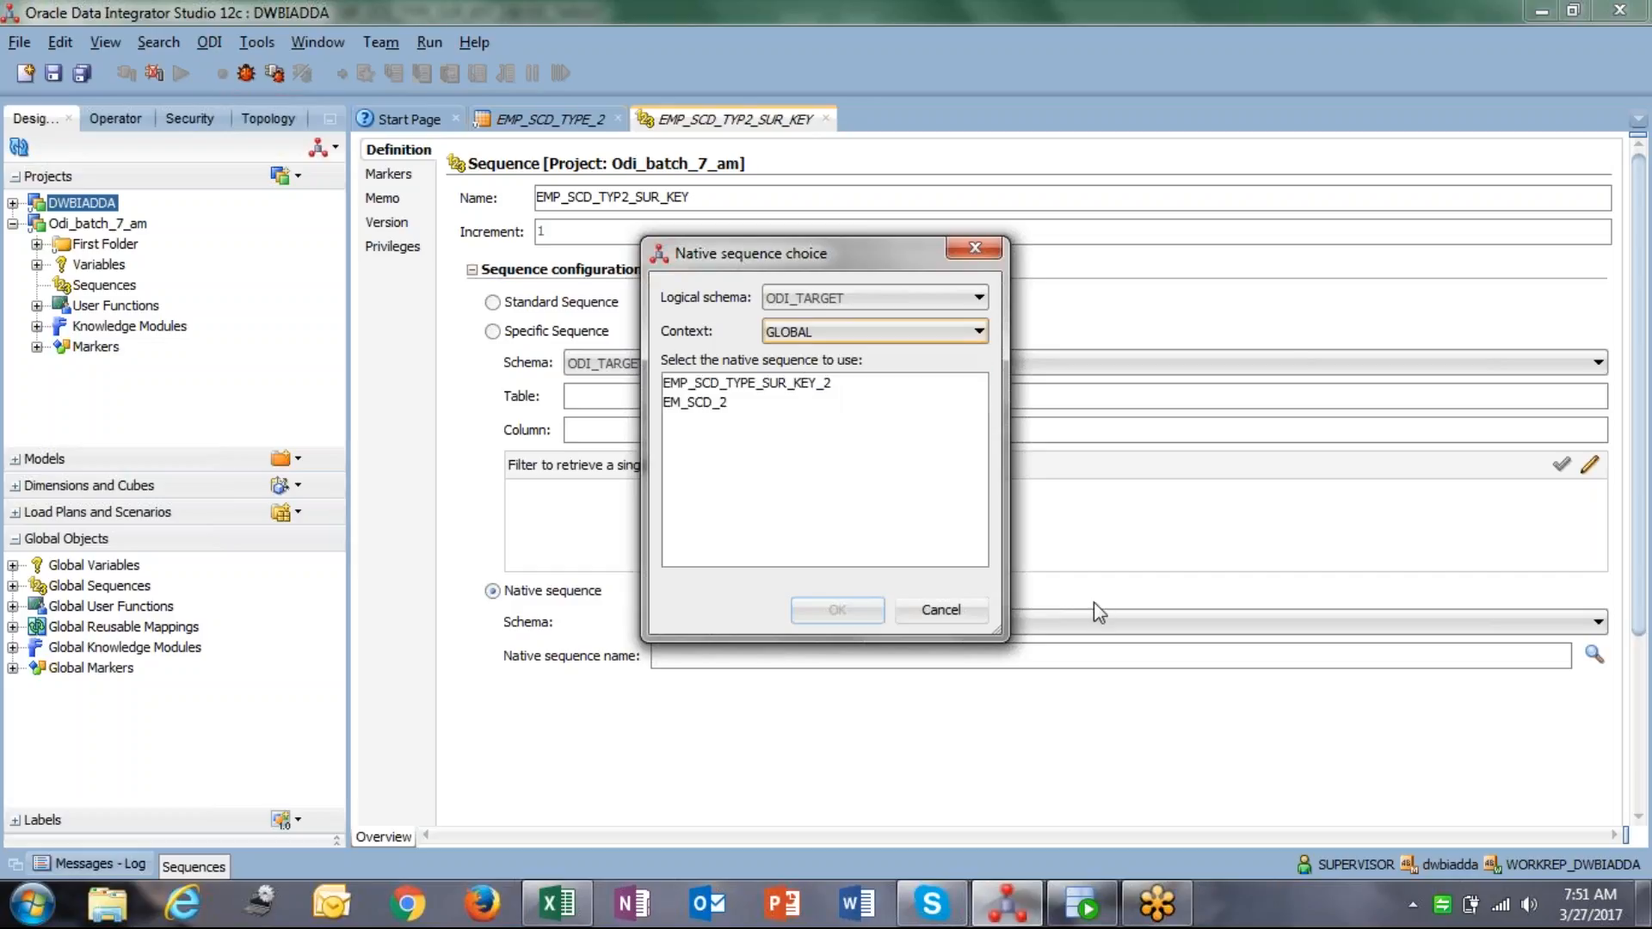
{"action": "left_click", "coordinate": [727, 383]}
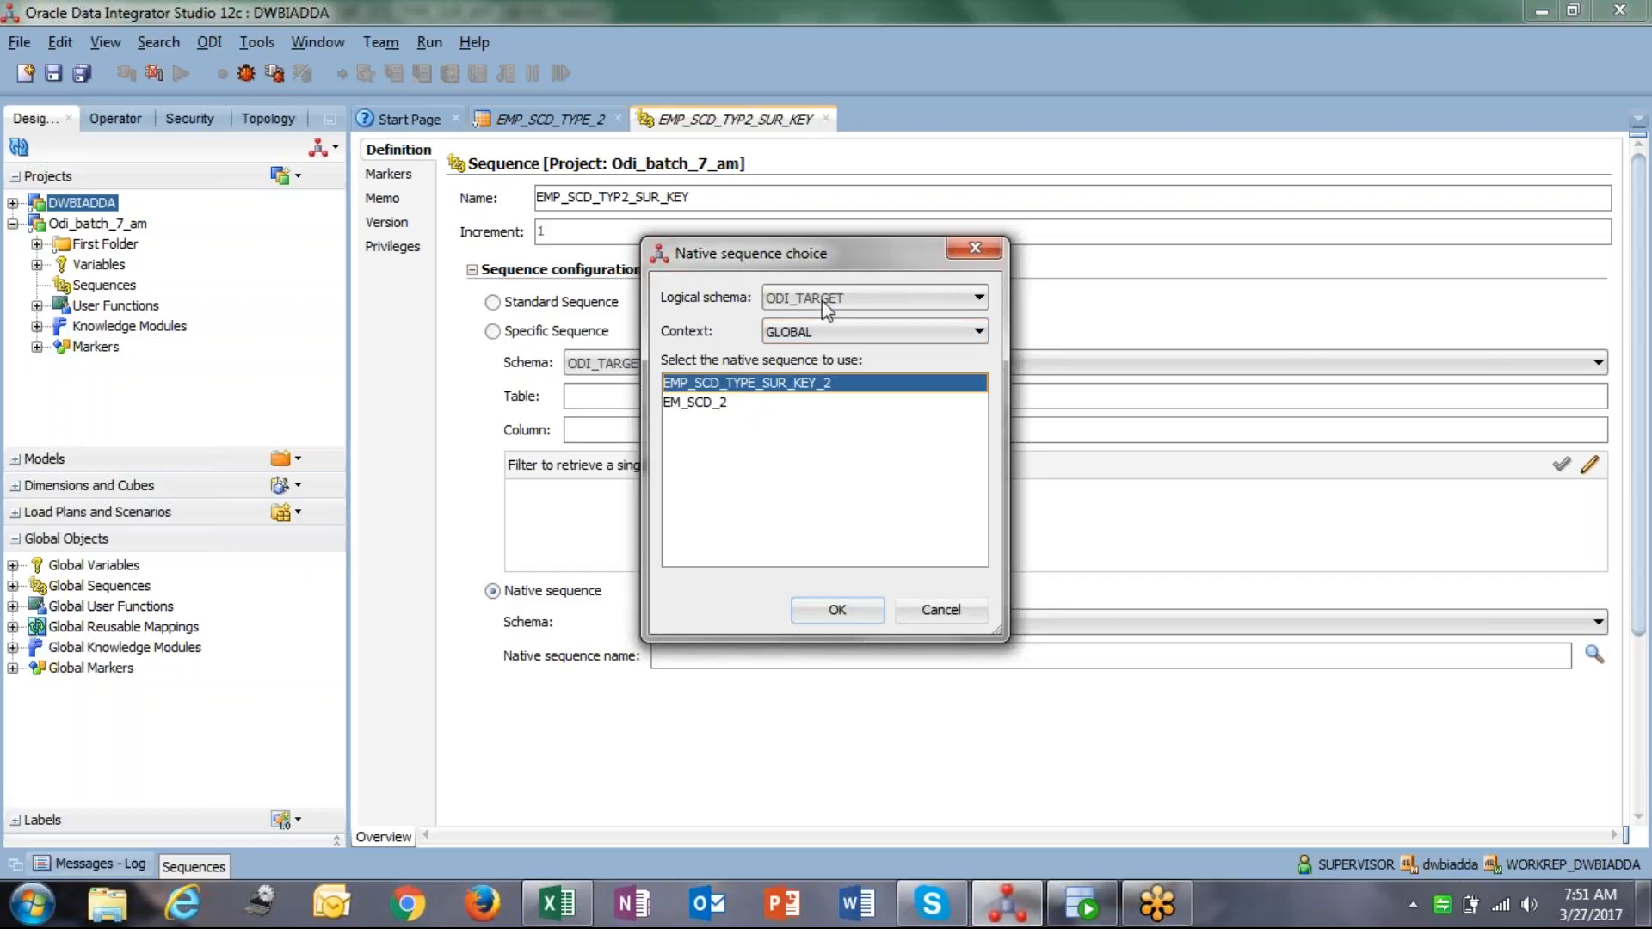
{"action": "left_click", "coordinate": [837, 610]}
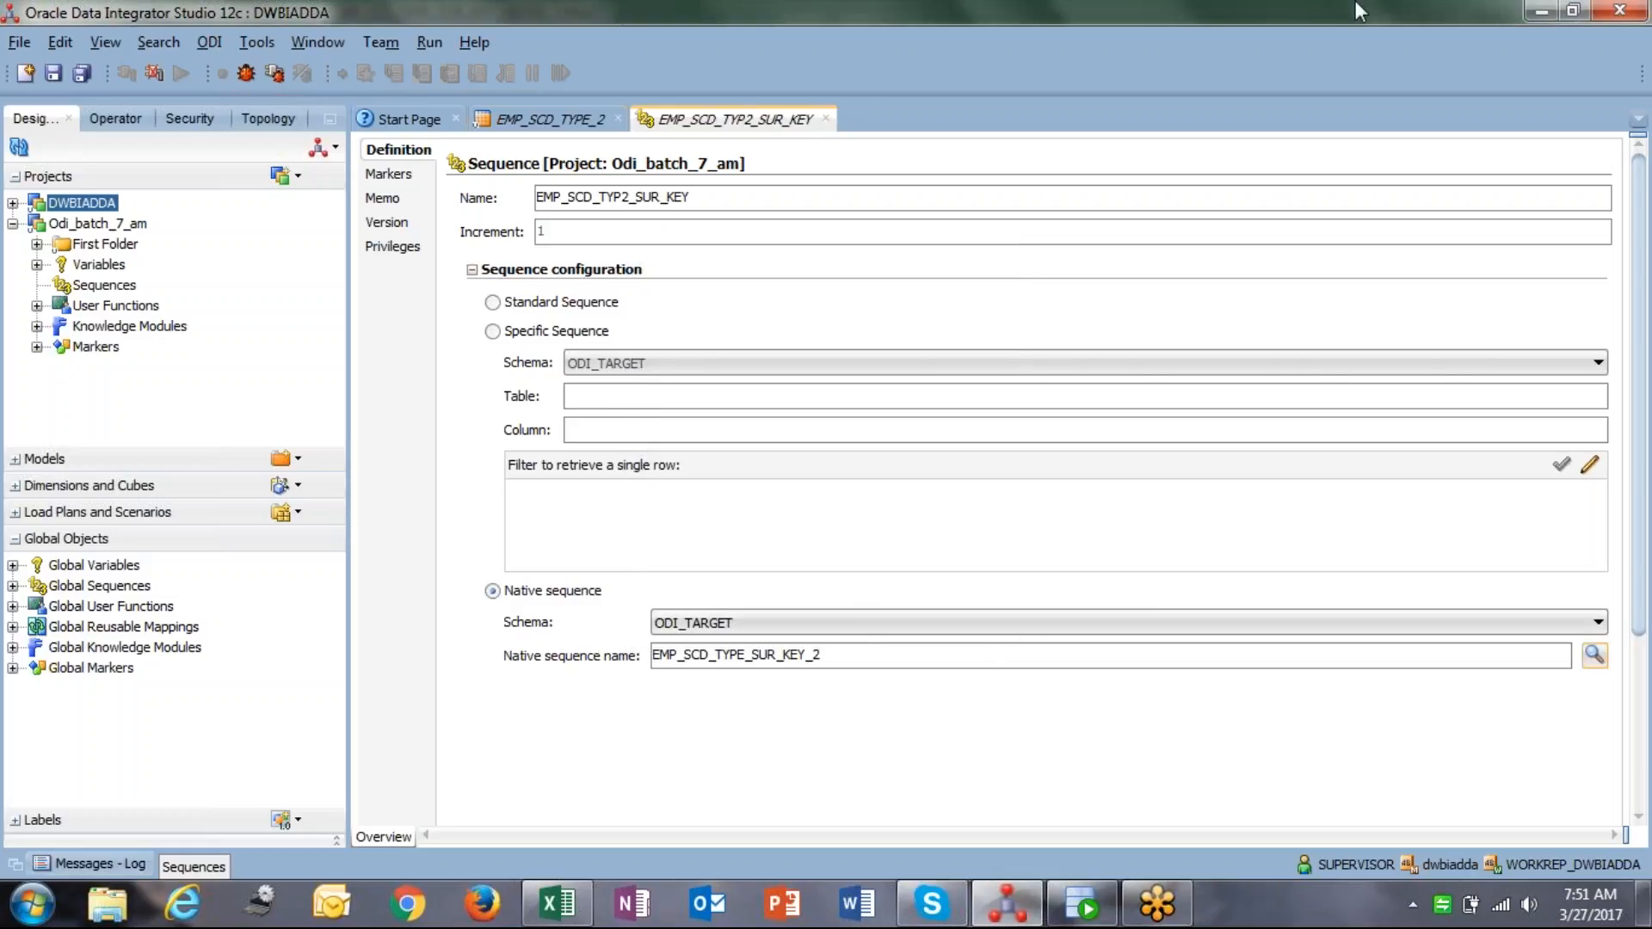
{"action": "left_click", "coordinate": [53, 74]}
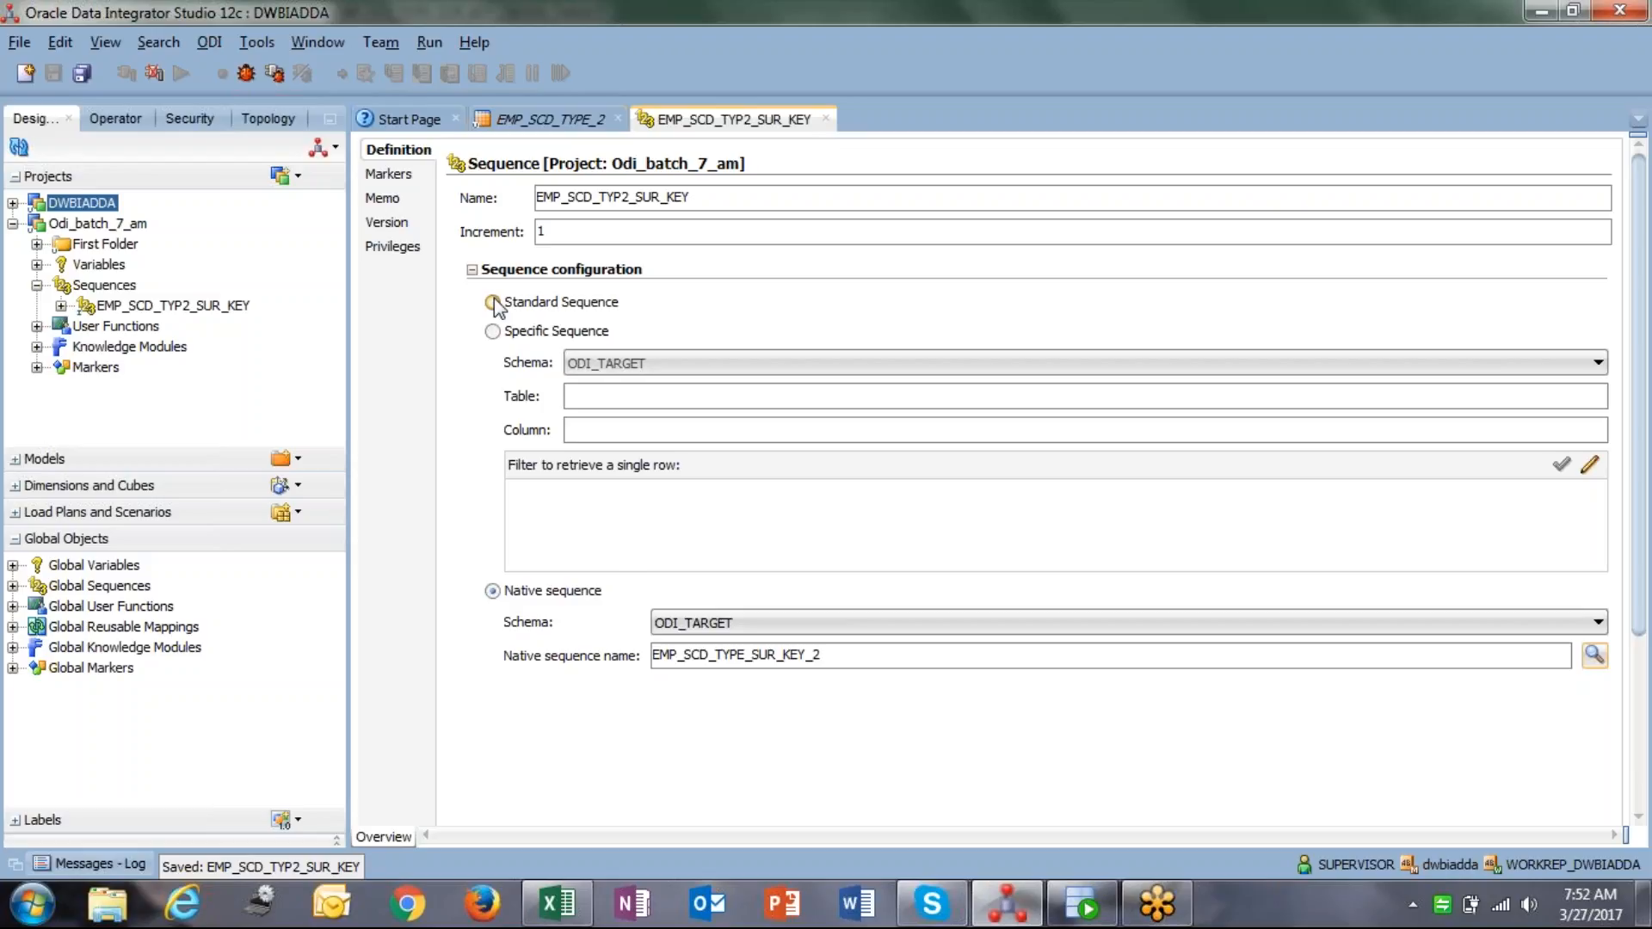
{"action": "left_click_drag", "start_coordinate": [920, 660], "coordinate": [588, 618]}
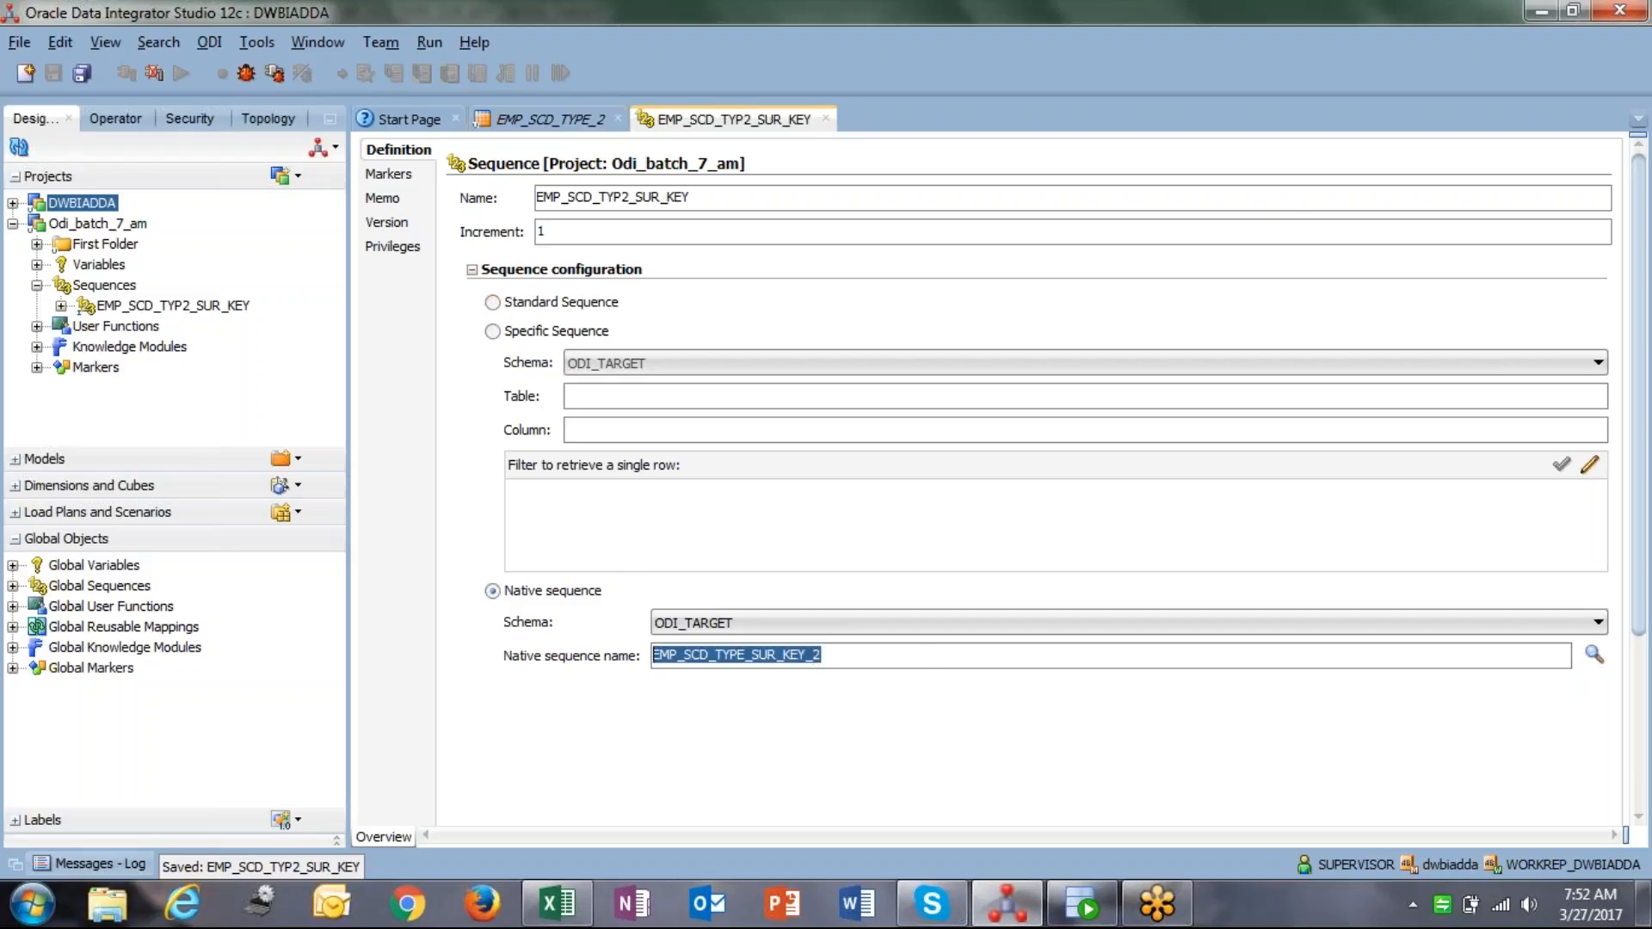
{"action": "left_click_drag", "start_coordinate": [823, 656], "coordinate": [535, 620]}
{"action": "left_click_drag", "start_coordinate": [754, 657], "coordinate": [641, 644]}
{"action": "left_click", "coordinate": [787, 655]}
{"action": "left_click_drag", "start_coordinate": [826, 665], "coordinate": [641, 647]}
{"action": "left_click", "coordinate": [701, 518]}
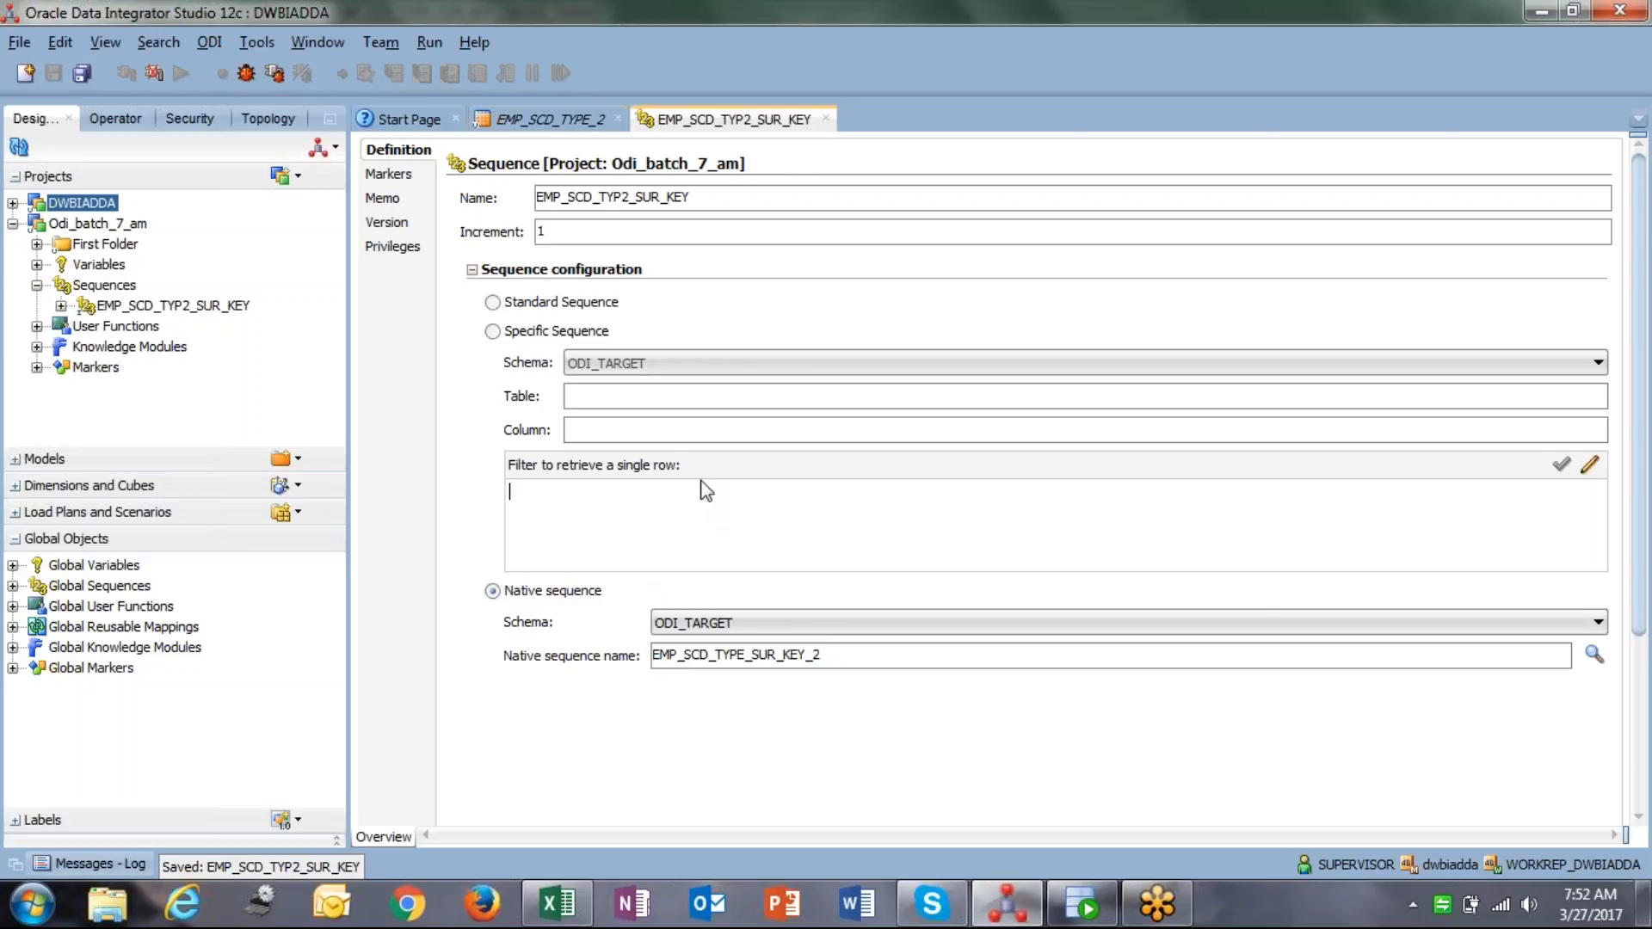
Close the sequence editor, collapse Global Objects, and expand First Folder and Knowledge Modules in the Odi_batch_7_am project.
{"action": "left_click", "coordinate": [825, 119]}
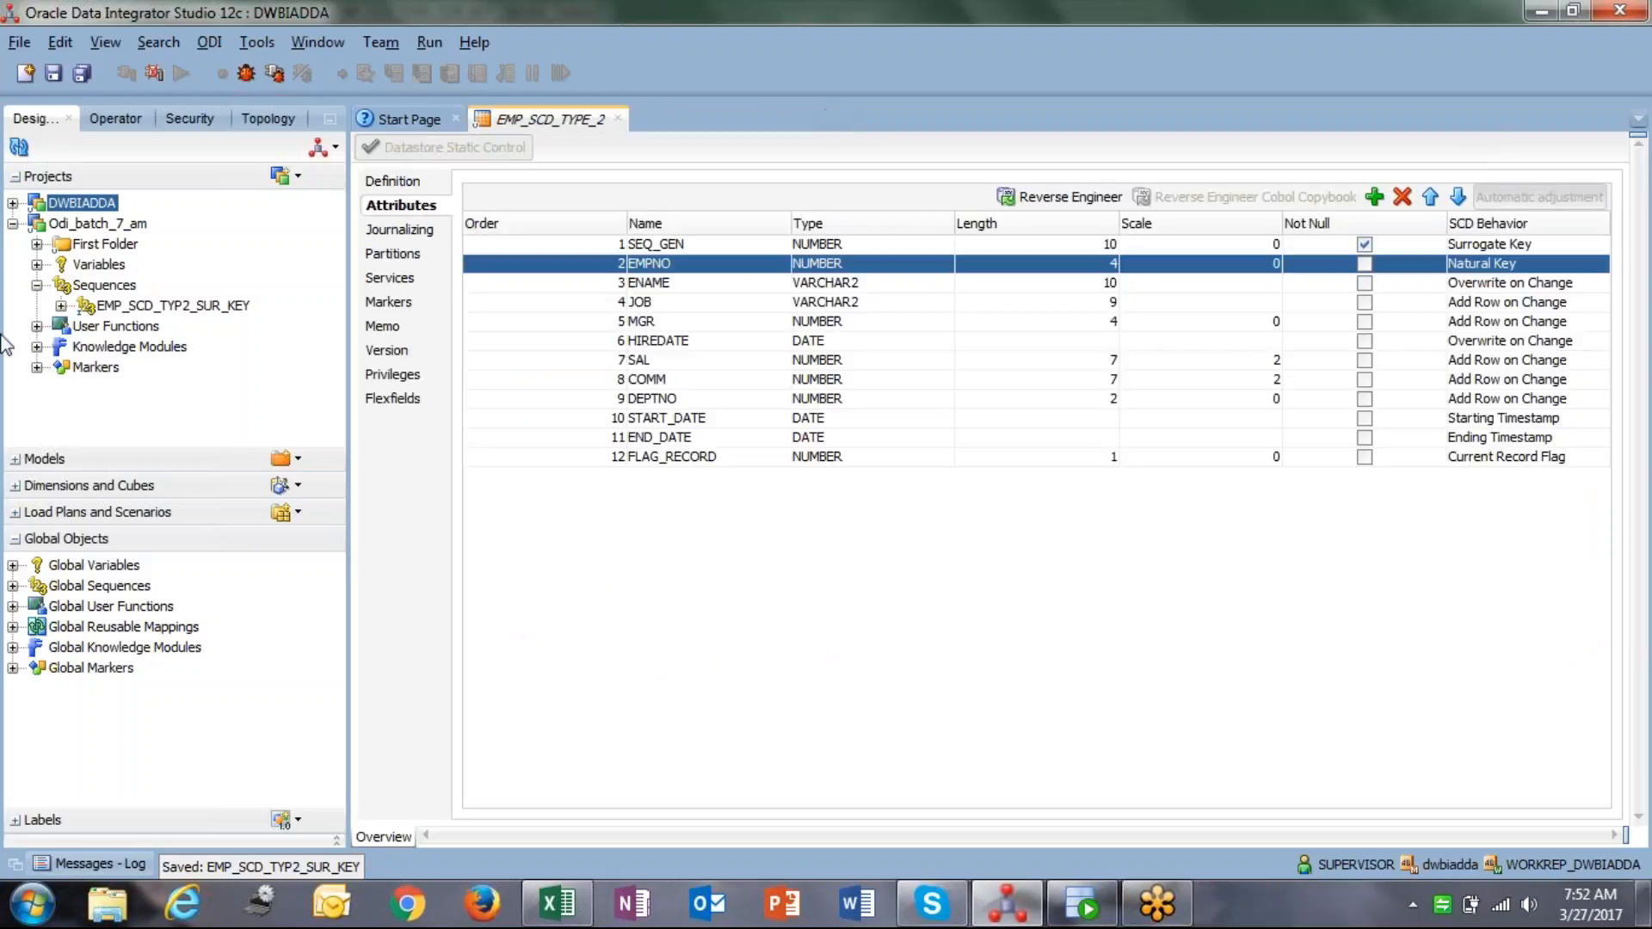
{"action": "left_click", "coordinate": [37, 244]}
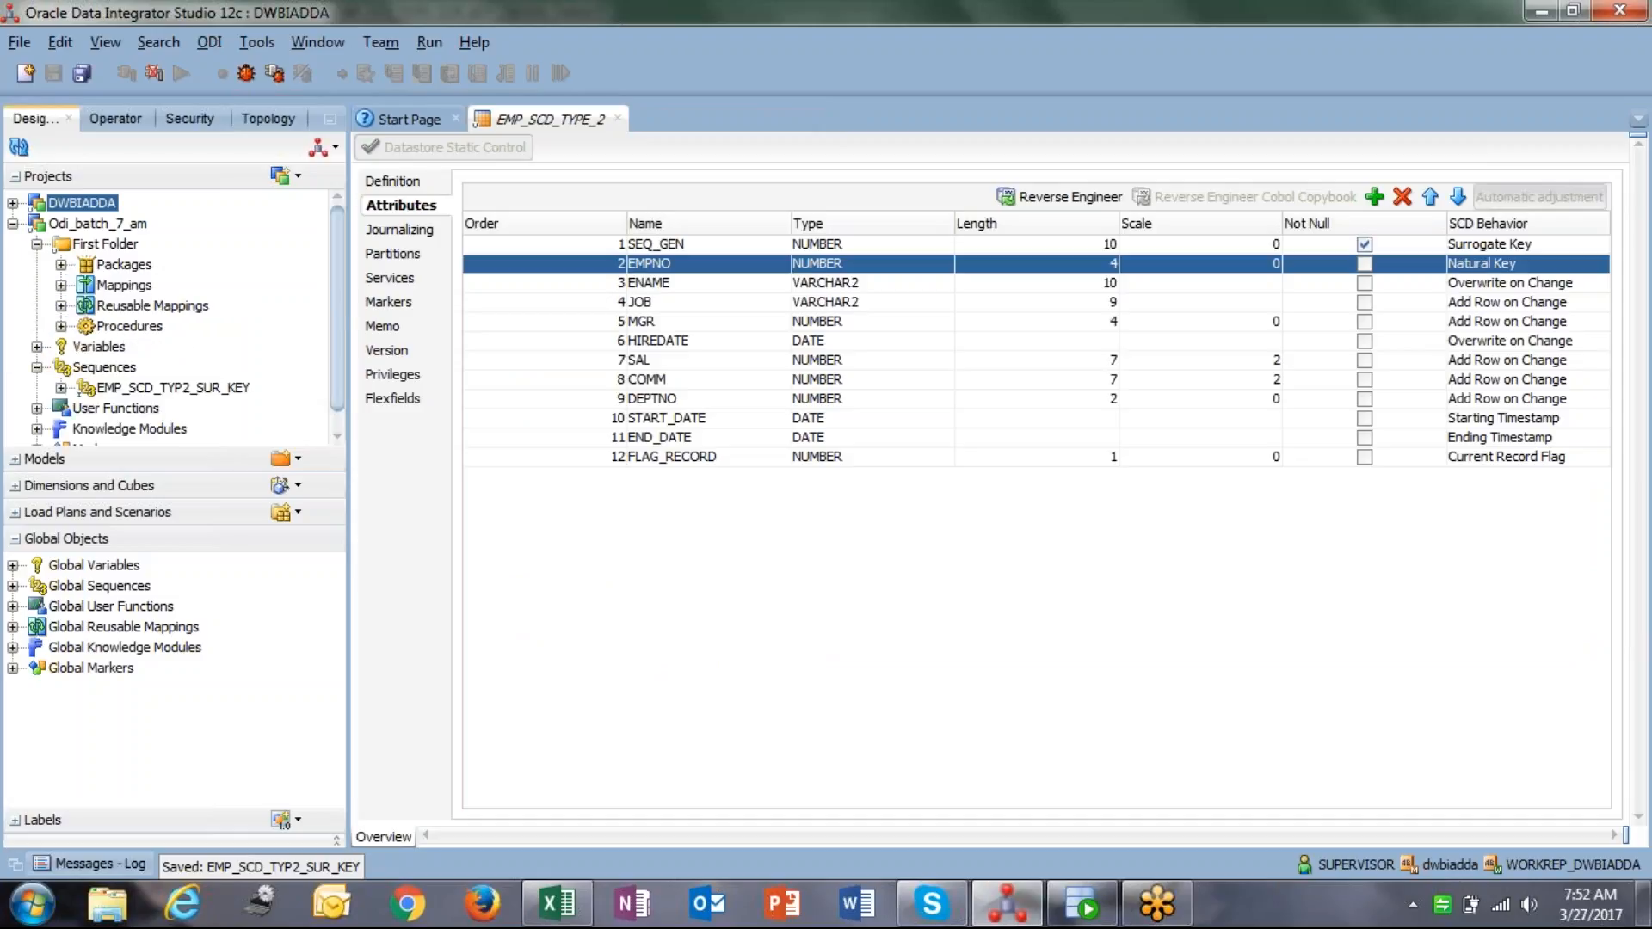
{"action": "scroll", "coordinate": [47, 267], "scroll_direction": "down", "scroll_amount": 1}
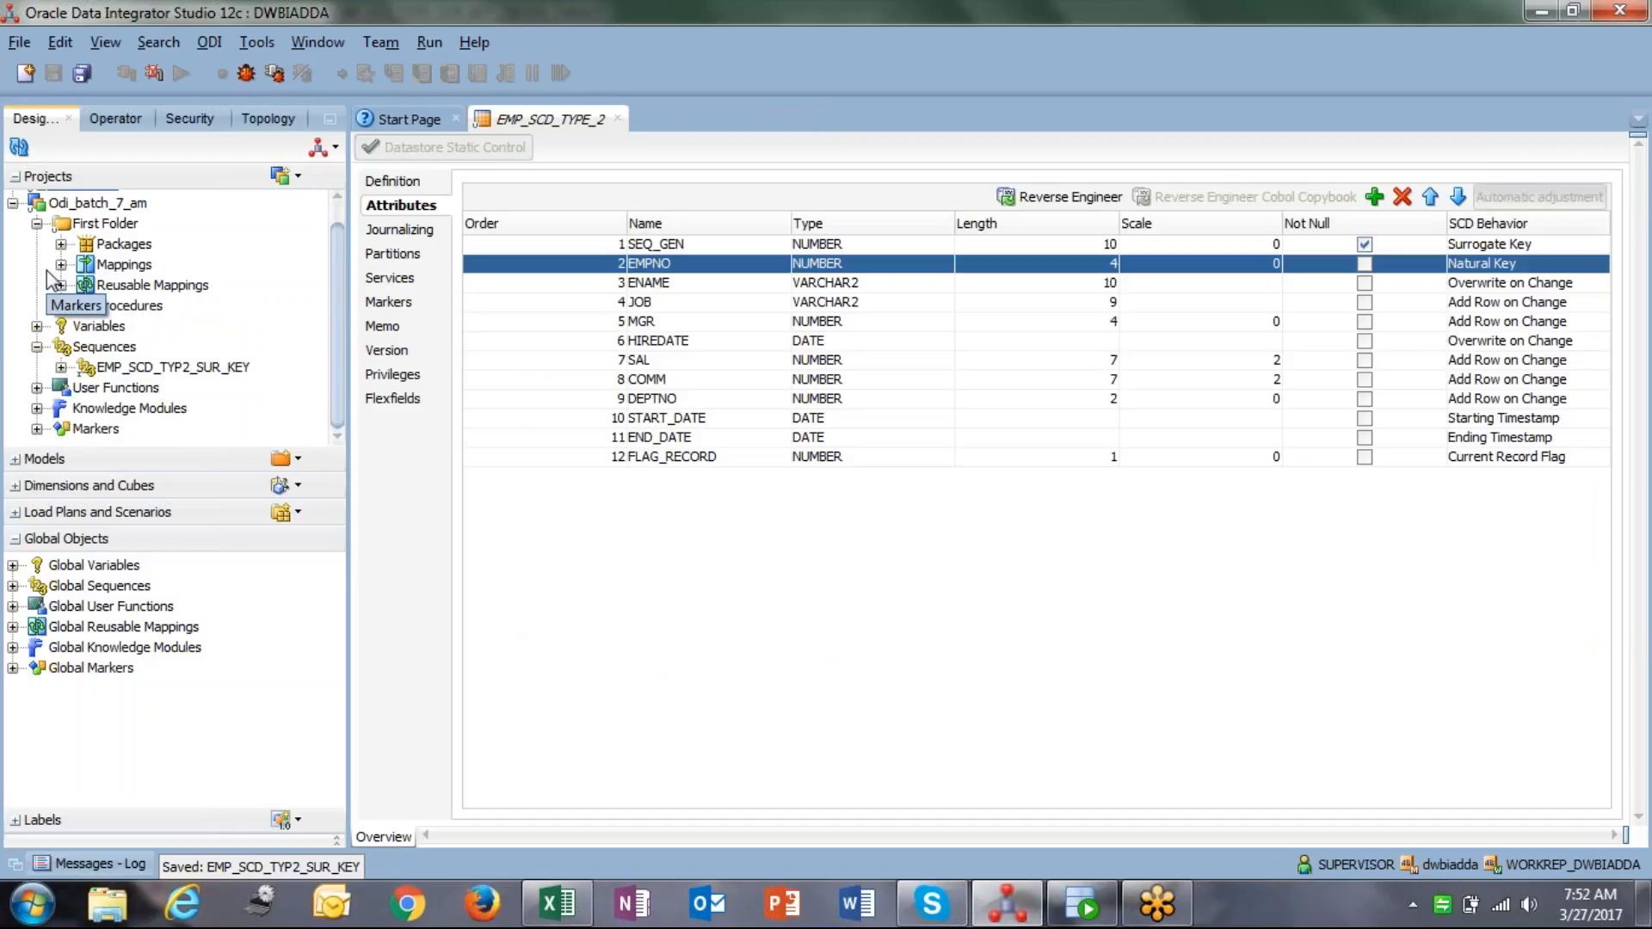
{"action": "left_click", "coordinate": [14, 543]}
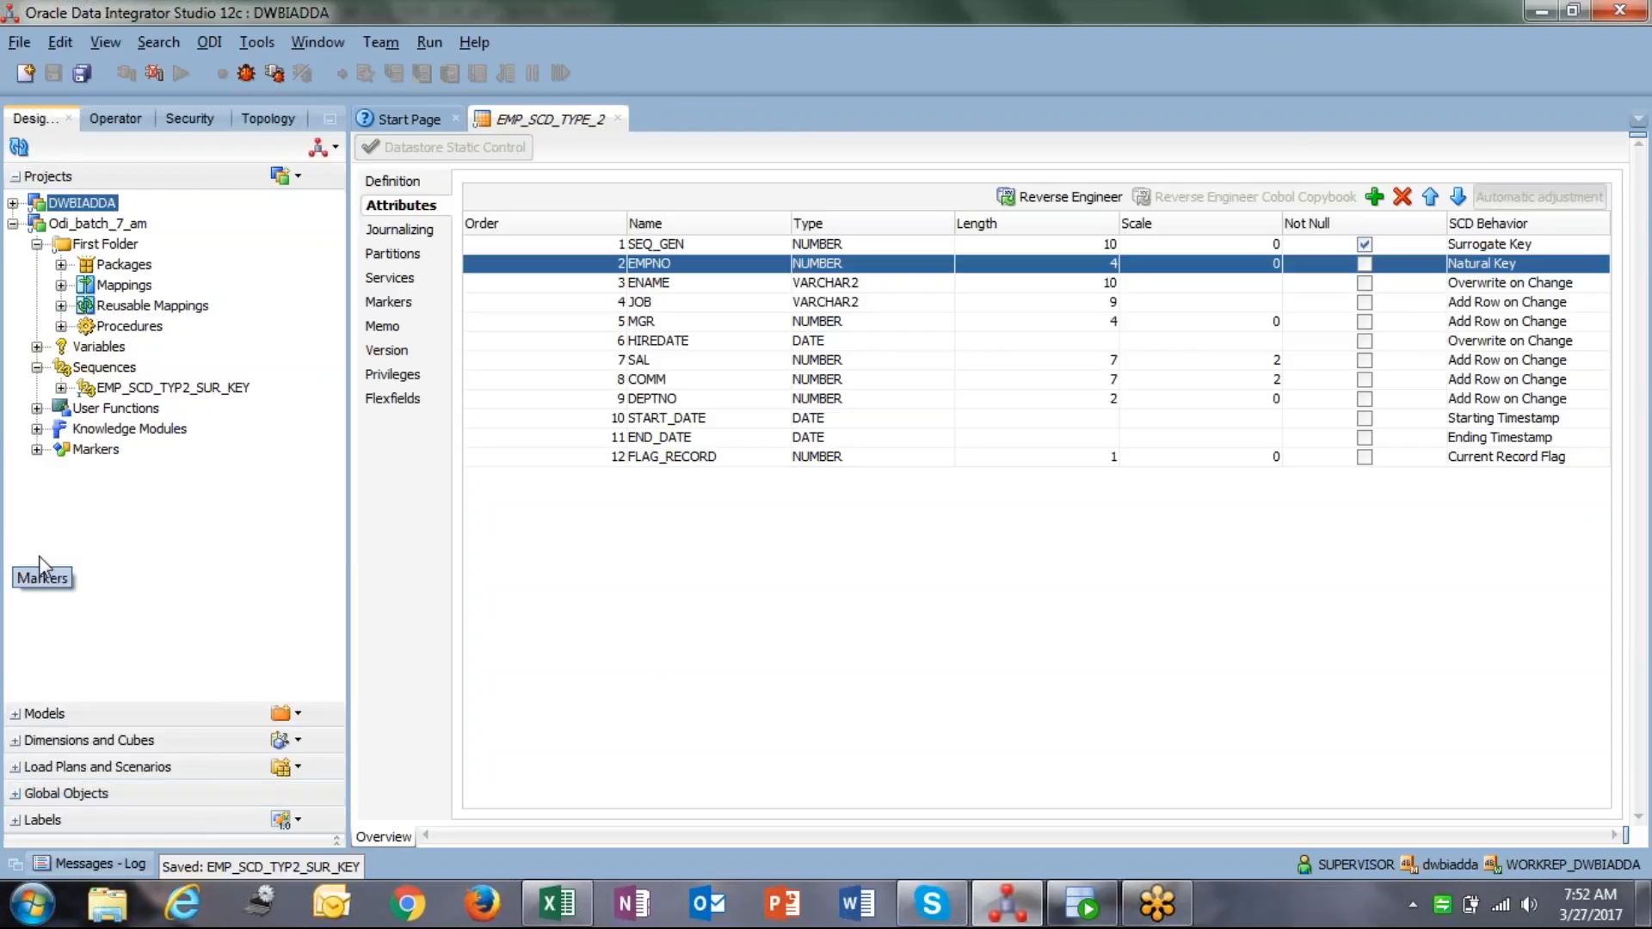
{"action": "left_click", "coordinate": [37, 429]}
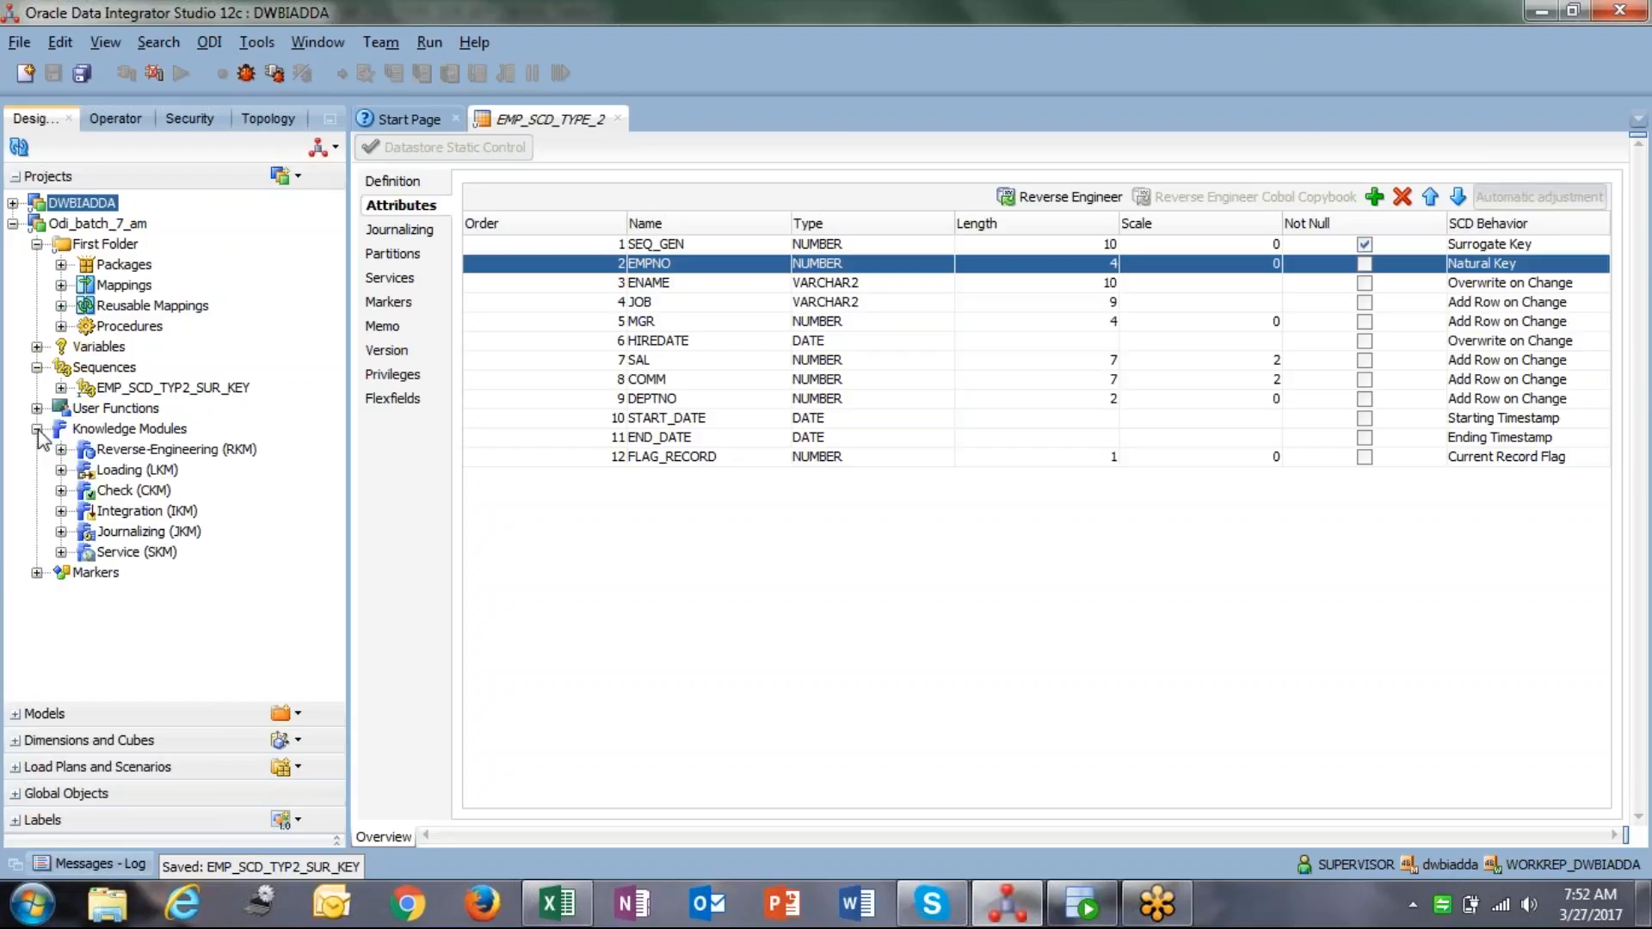
Import IKM Oracle Slowly Changing Dimension into the Integration (IKM) knowledge modules of Odi_batch_7_am with the Duplication import type.
{"action": "left_click", "coordinate": [60, 510]}
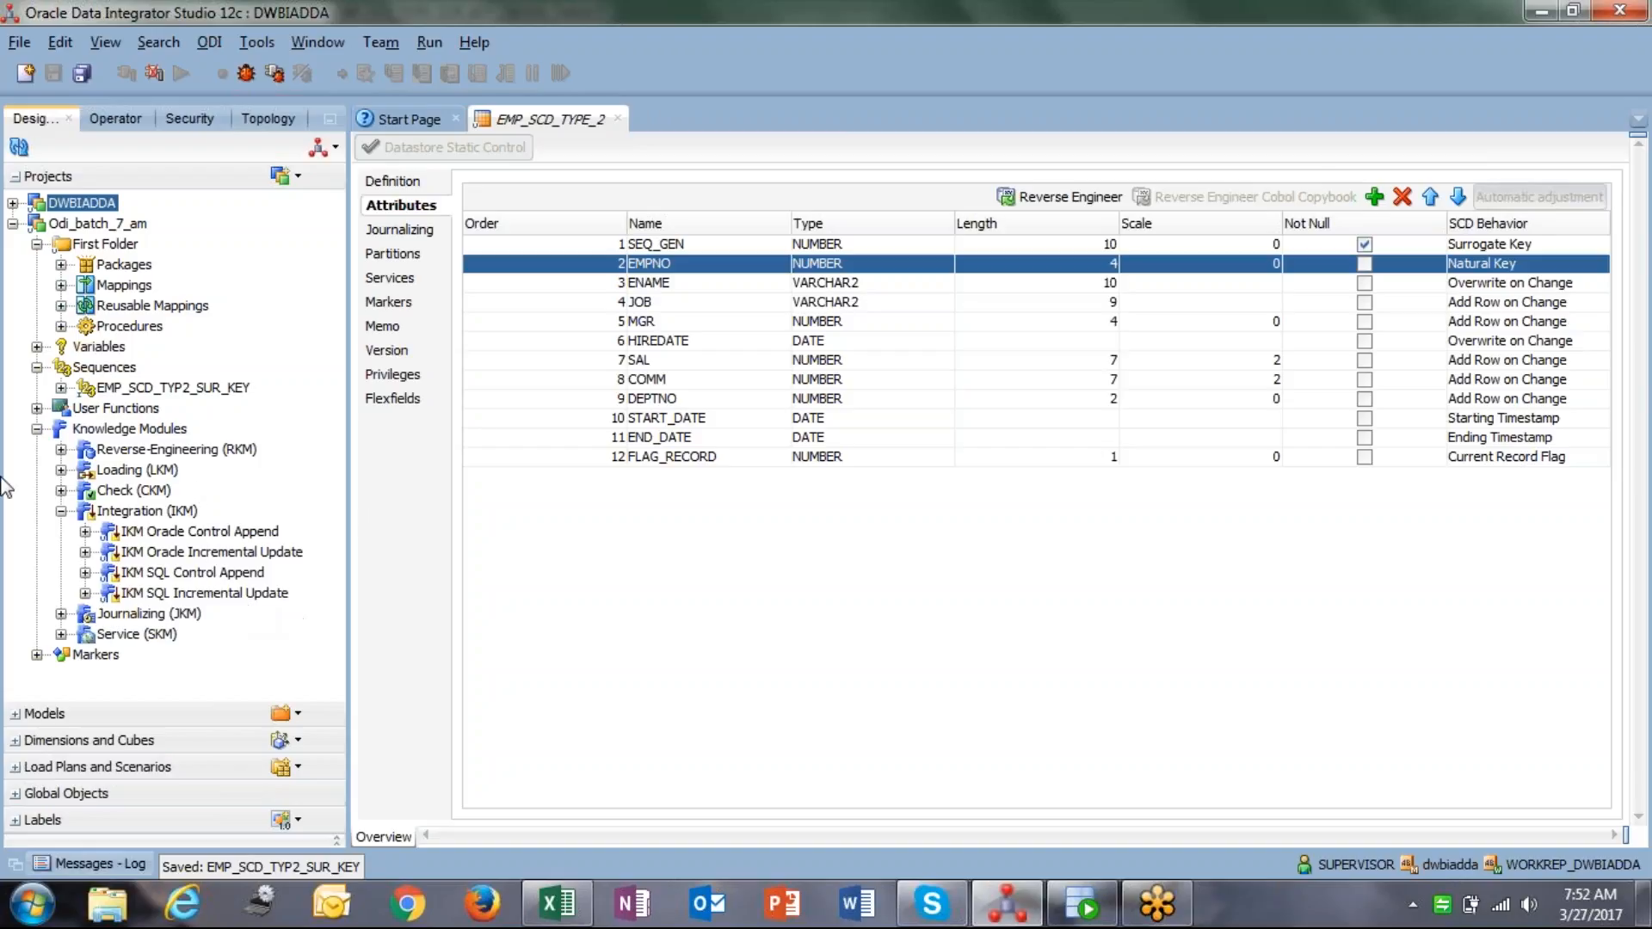
{"action": "right_click", "coordinate": [158, 512]}
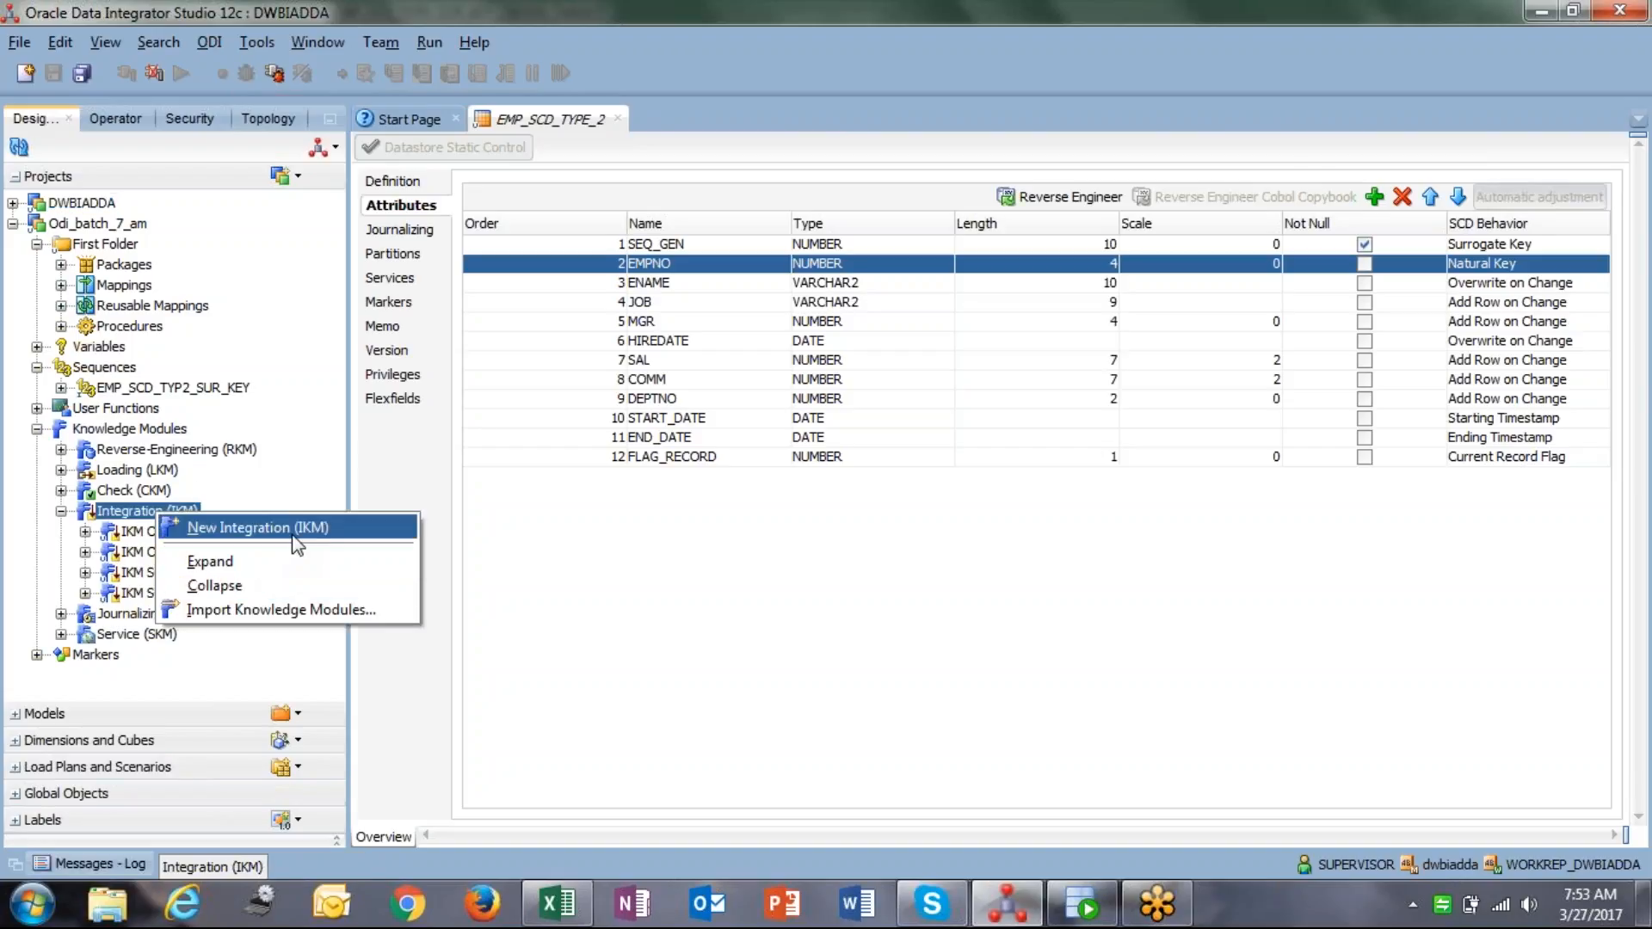
{"action": "left_click", "coordinate": [335, 610]}
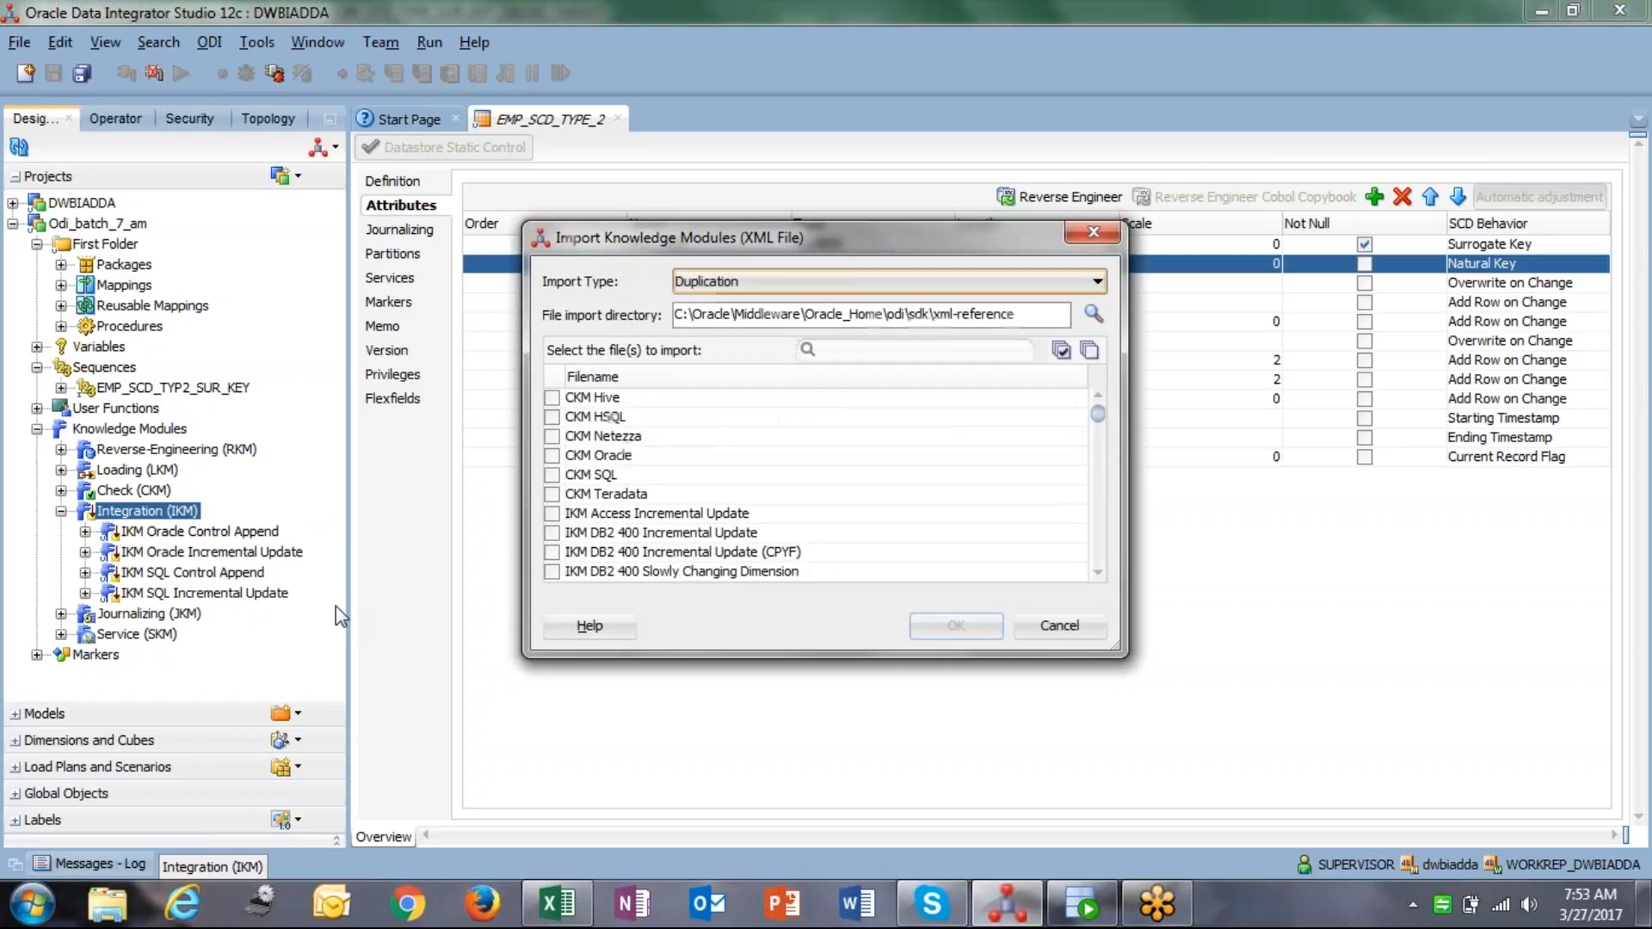
{"action": "left_click", "coordinate": [1098, 572]}
{"action": "left_click", "coordinate": [1097, 572]}
{"action": "left_click", "coordinate": [1097, 573]}
{"action": "left_click", "coordinate": [1097, 572]}
{"action": "left_click", "coordinate": [1097, 573]}
{"action": "left_click", "coordinate": [1097, 573]}
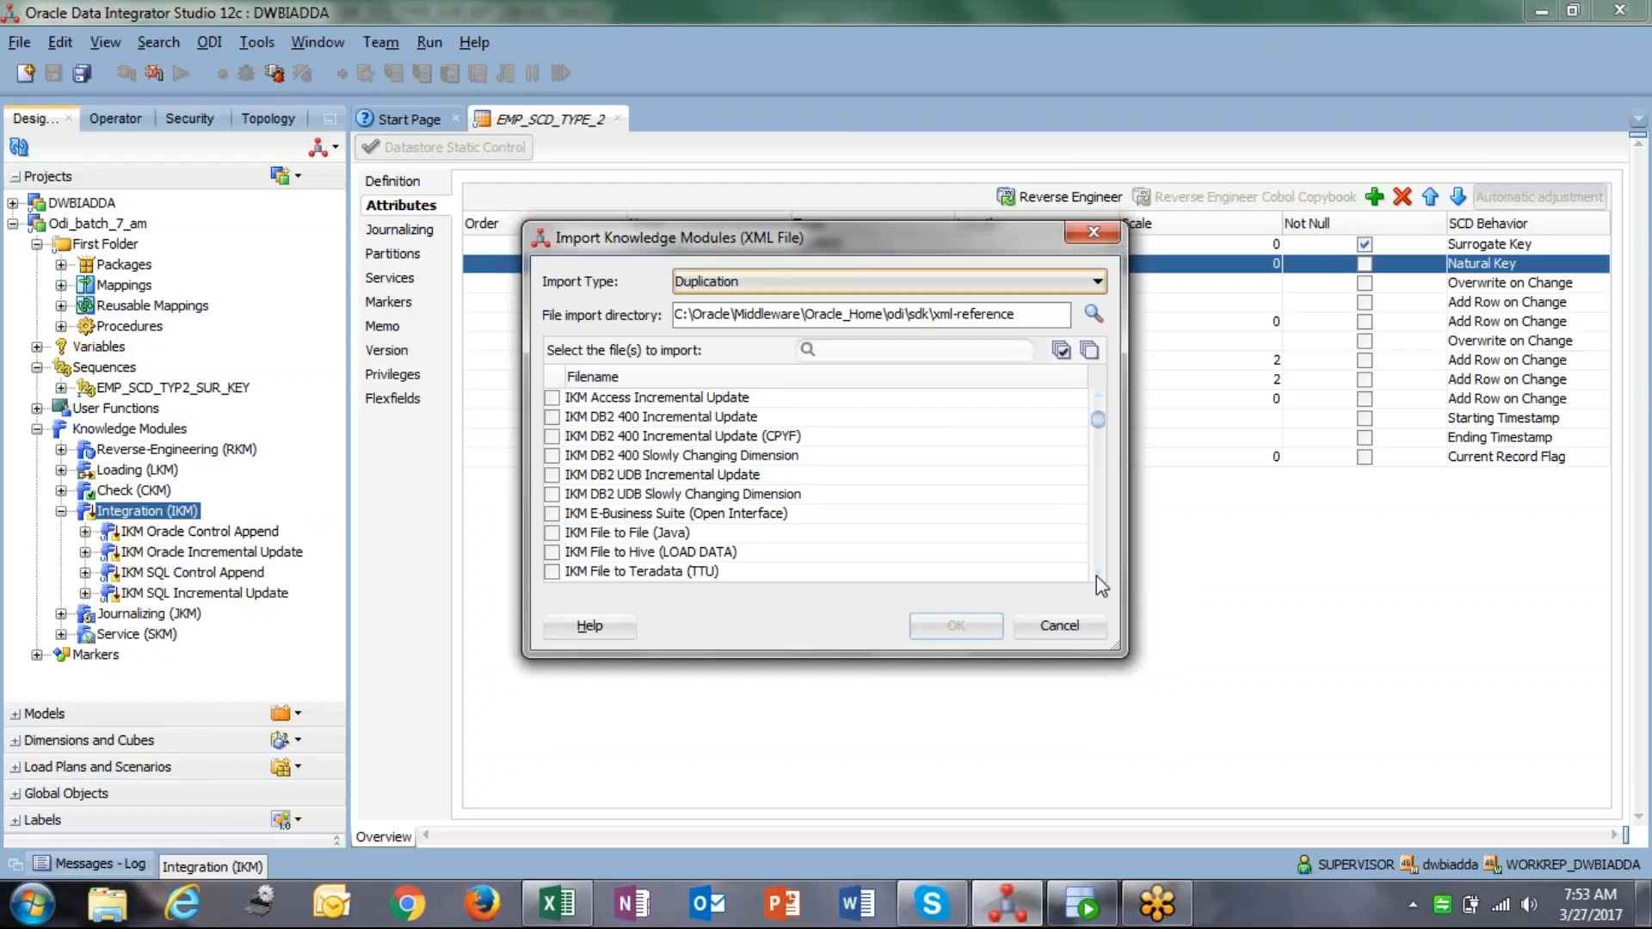
{"action": "left_click", "coordinate": [1098, 574]}
{"action": "left_click", "coordinate": [1097, 573]}
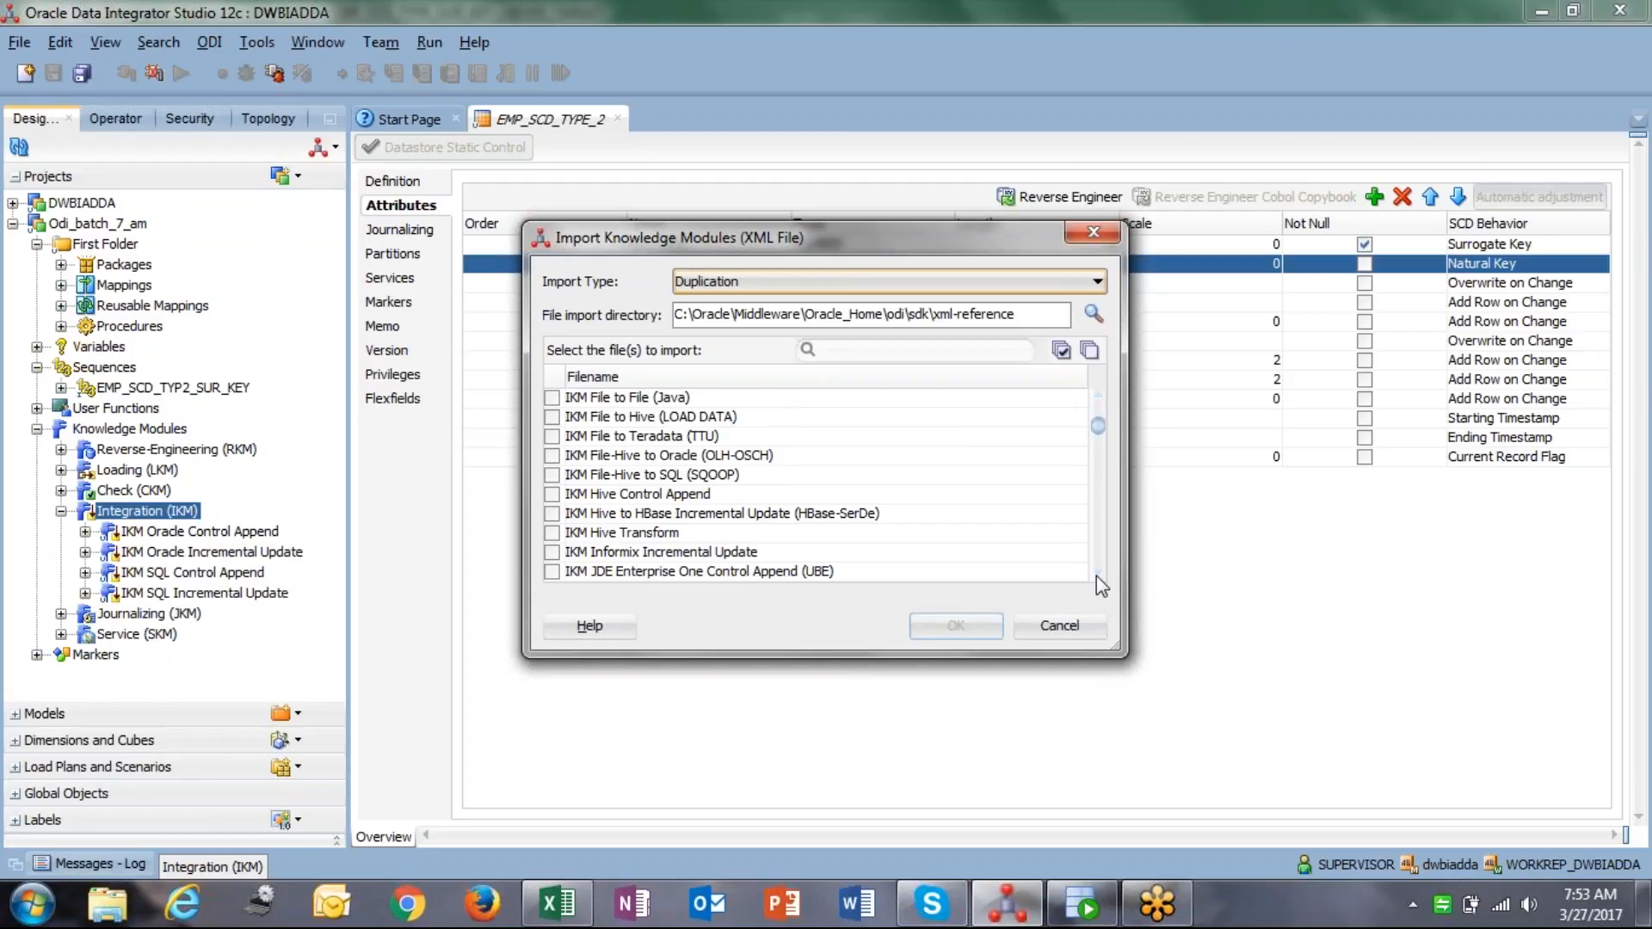
{"action": "left_click", "coordinate": [1097, 576]}
{"action": "left_click", "coordinate": [1096, 576]}
{"action": "left_click", "coordinate": [1097, 576]}
{"action": "left_click", "coordinate": [1096, 576]}
{"action": "left_click", "coordinate": [1096, 576]}
{"action": "left_click", "coordinate": [1096, 575]}
{"action": "left_click", "coordinate": [1096, 575]}
{"action": "left_click", "coordinate": [1097, 576]}
{"action": "left_click", "coordinate": [1096, 575]}
{"action": "left_click", "coordinate": [1097, 576]}
{"action": "left_click", "coordinate": [1096, 575]}
{"action": "left_click", "coordinate": [1096, 576]}
{"action": "left_click", "coordinate": [1096, 575]}
{"action": "left_click", "coordinate": [1097, 575]}
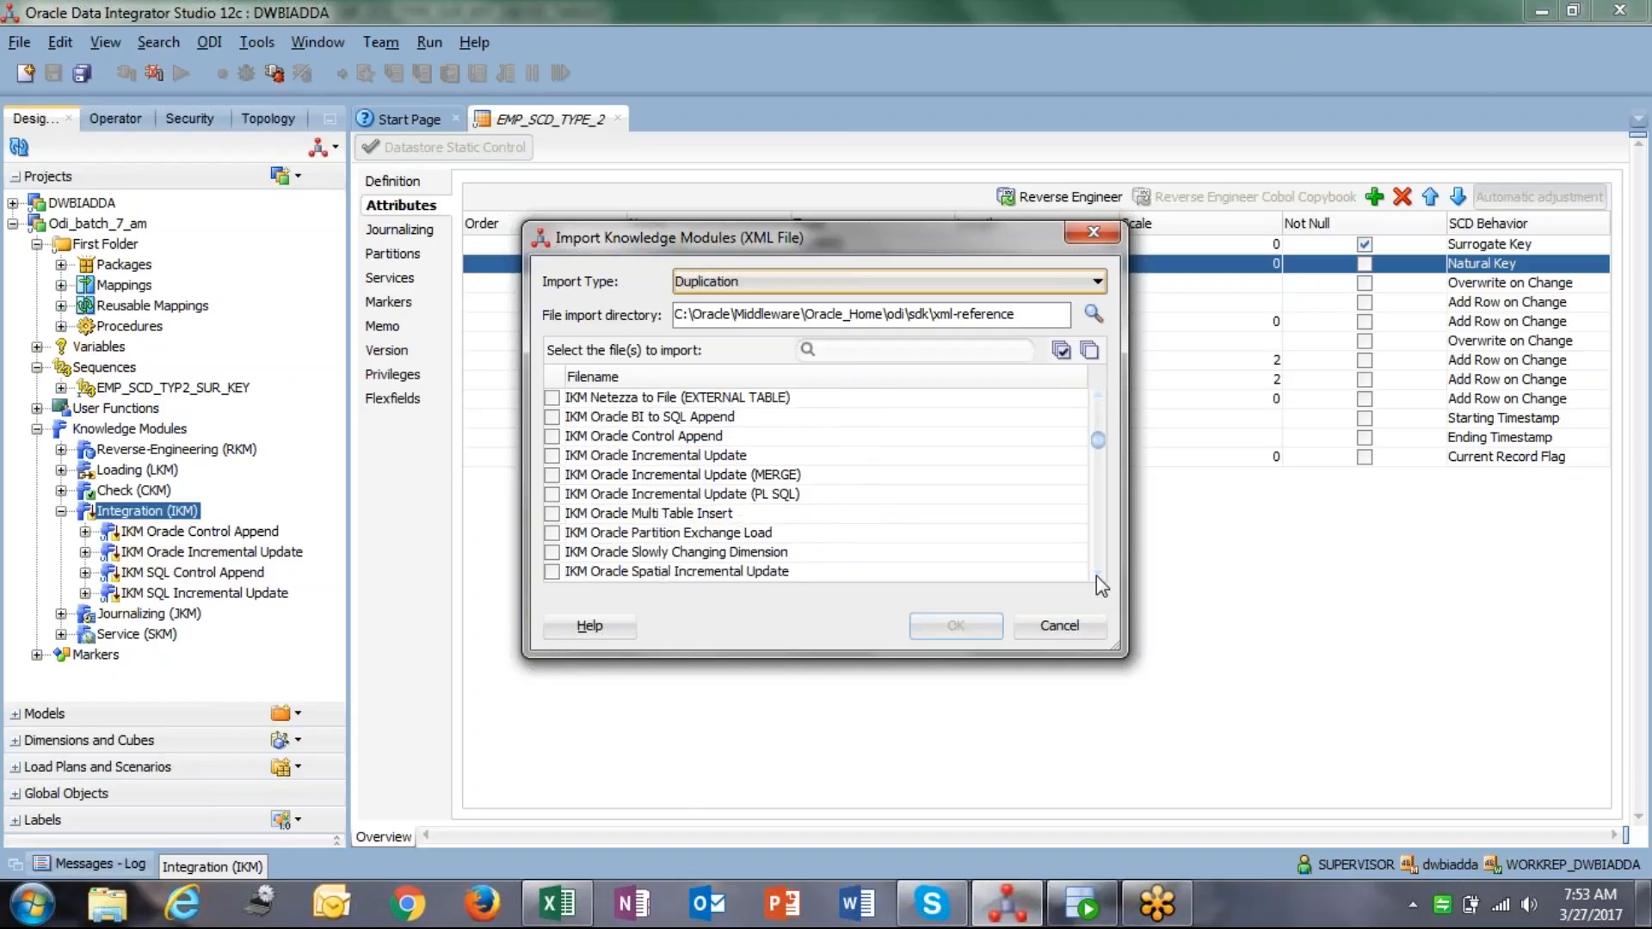
{"action": "left_click", "coordinate": [552, 552]}
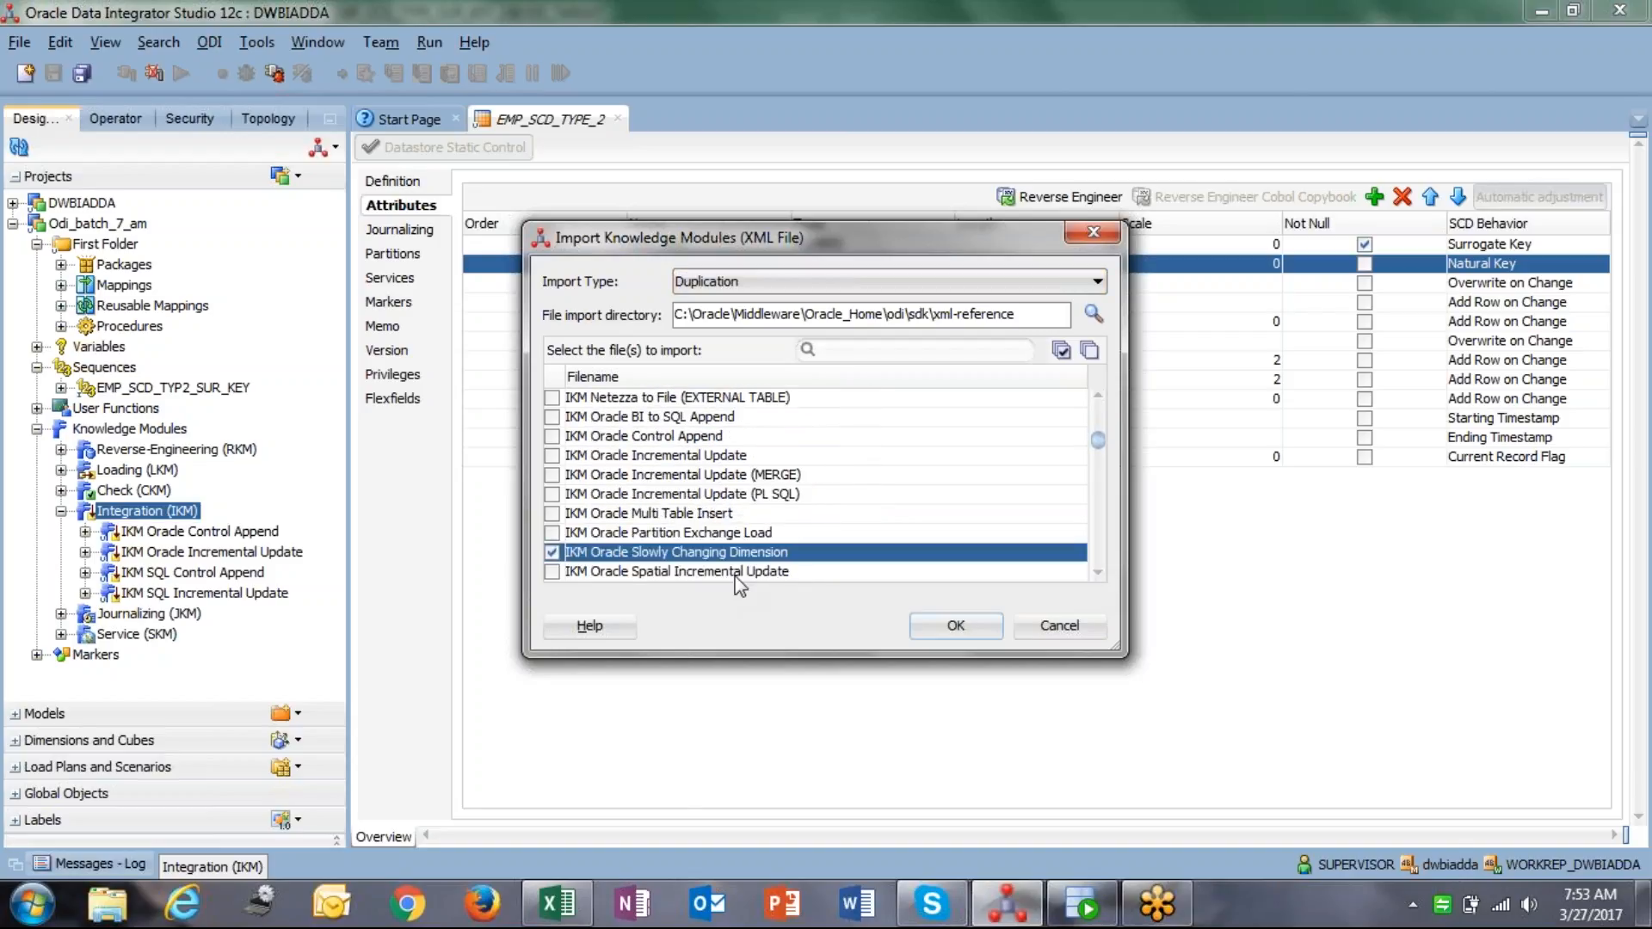
{"action": "left_click", "coordinate": [956, 627]}
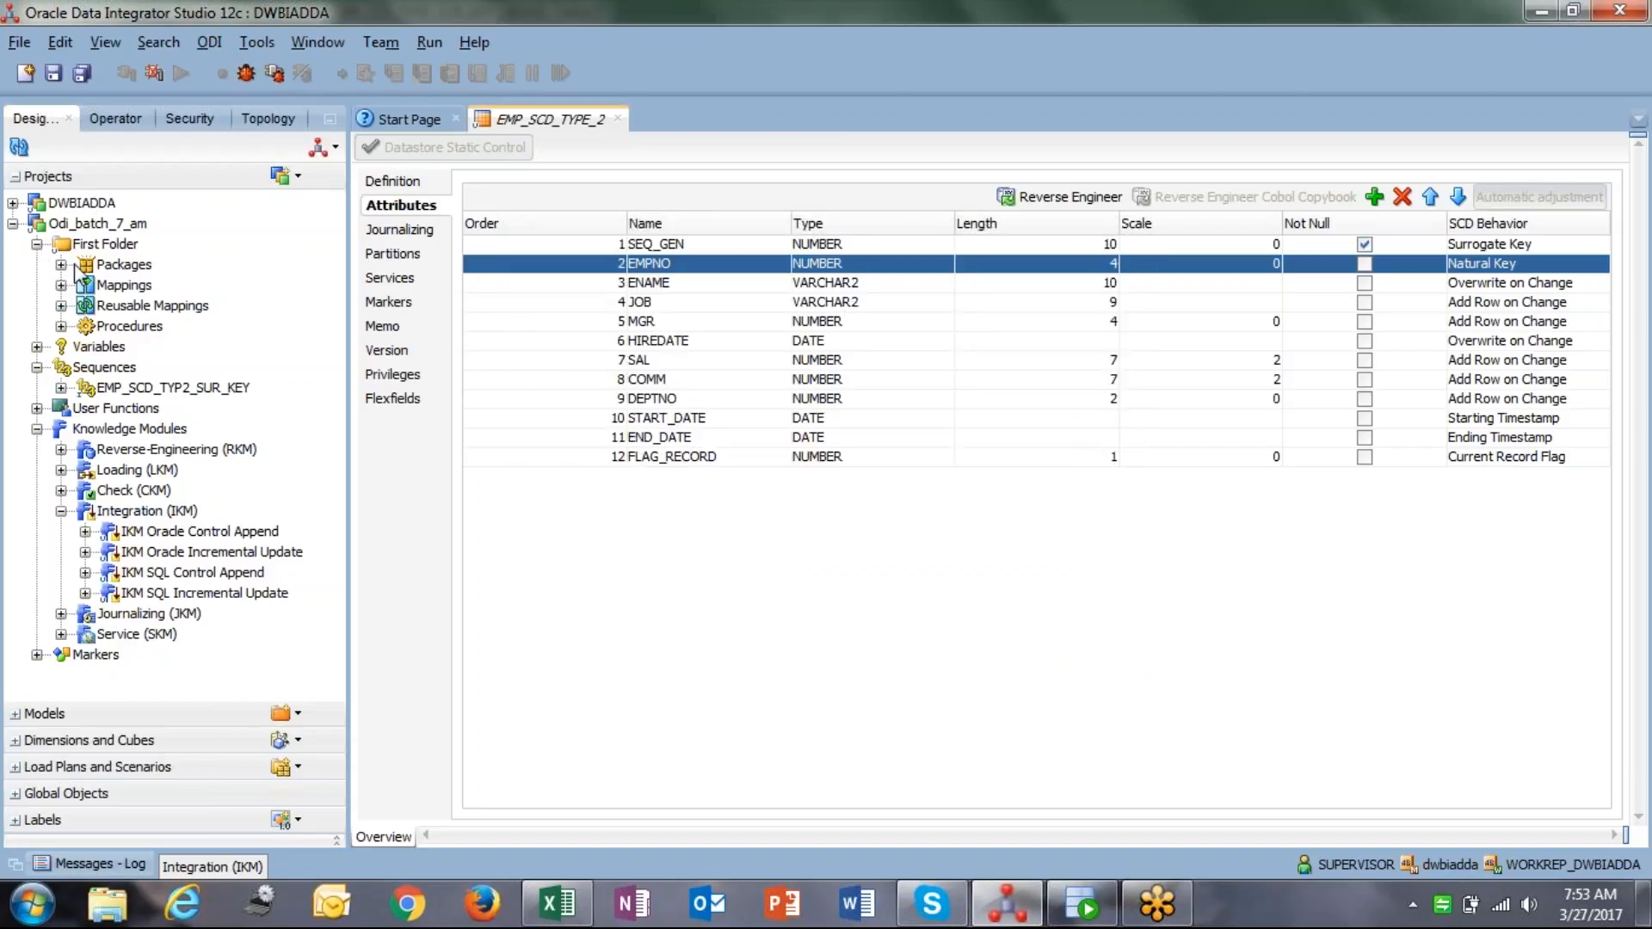
Create a mapping in First Folder with m_scd_type_2_emp as both its name and description.
{"action": "left_click", "coordinate": [96, 244]}
{"action": "right_click", "coordinate": [121, 248]}
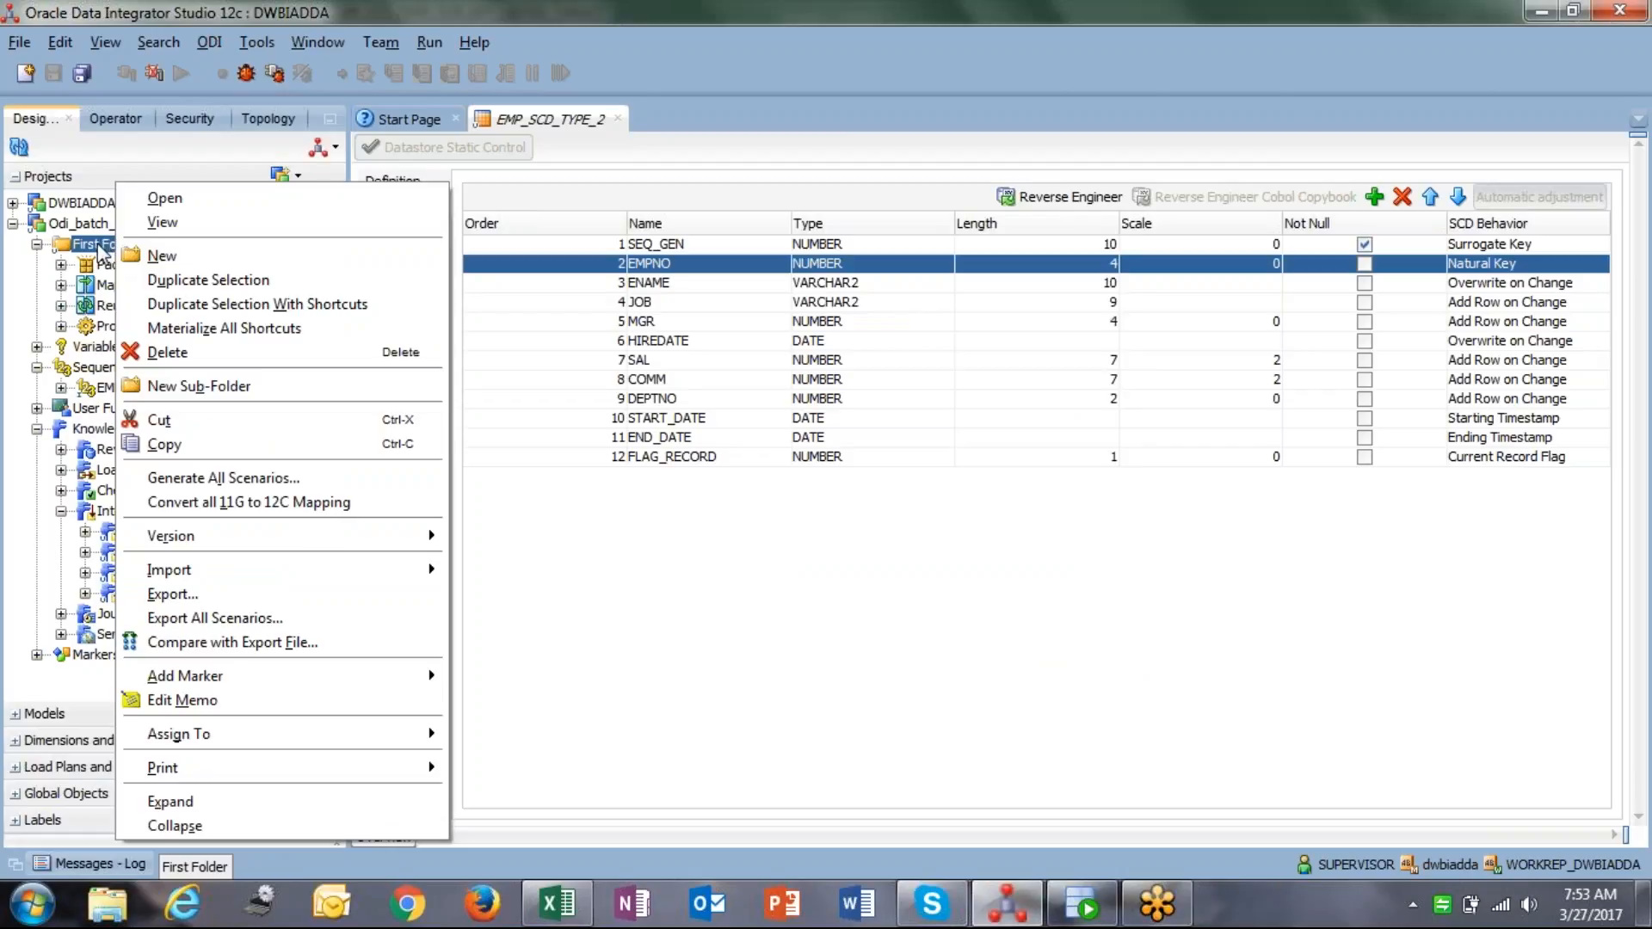
{"action": "left_click", "coordinate": [100, 249]}
{"action": "right_click", "coordinate": [129, 287]}
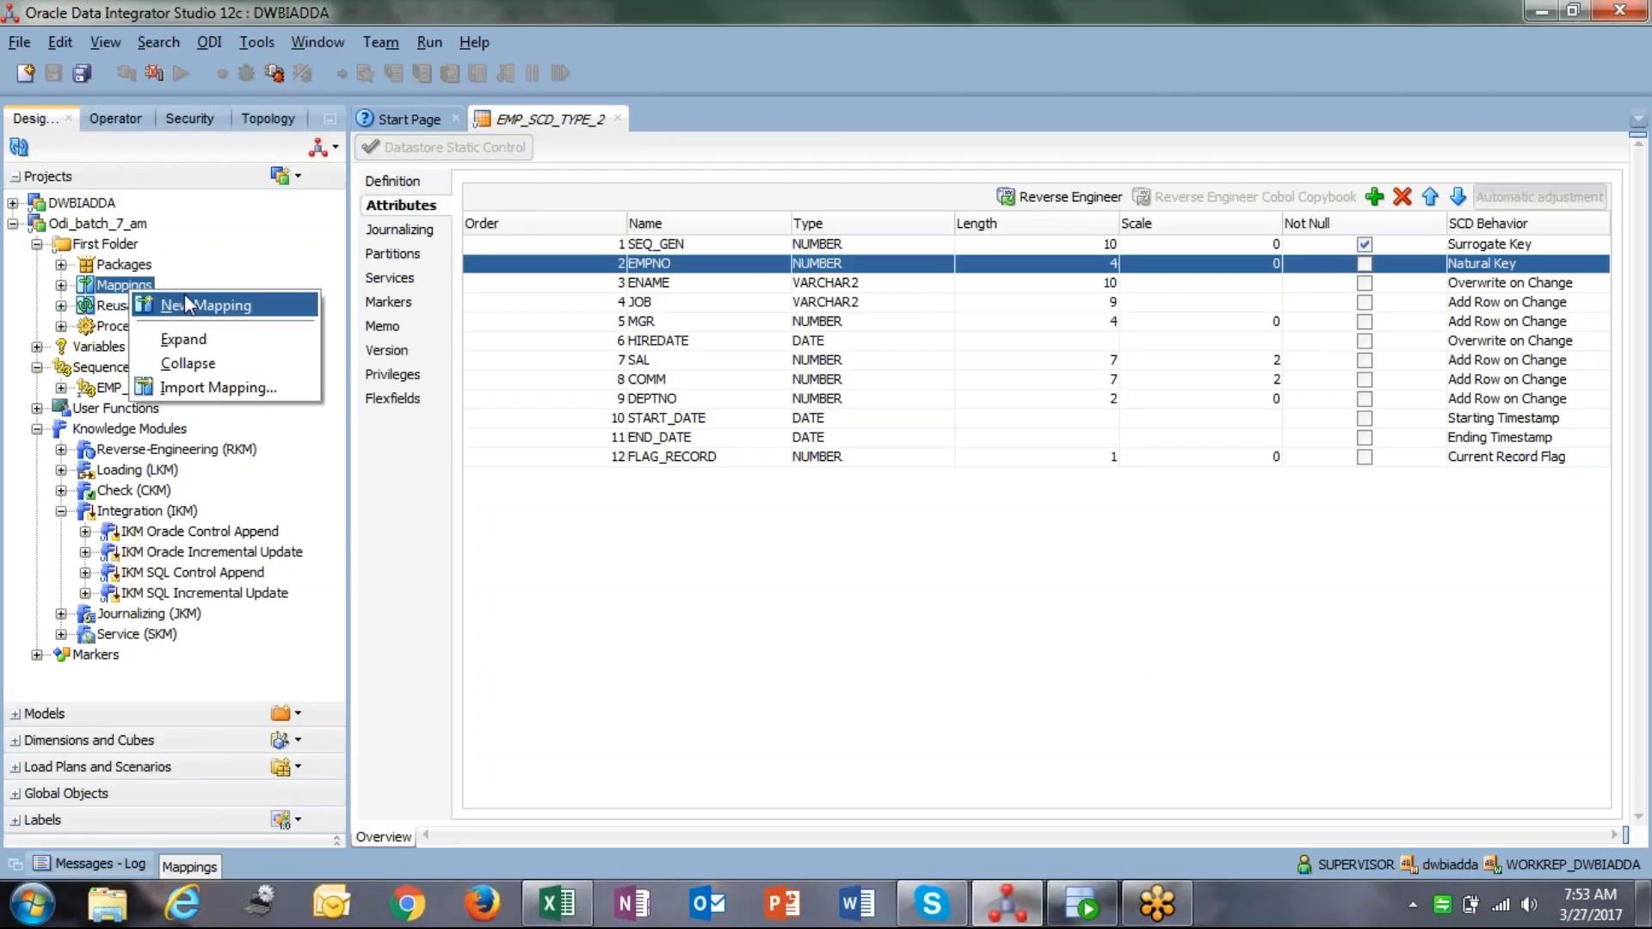
{"action": "left_click", "coordinate": [215, 307]}
{"action": "type", "text": "m_"}
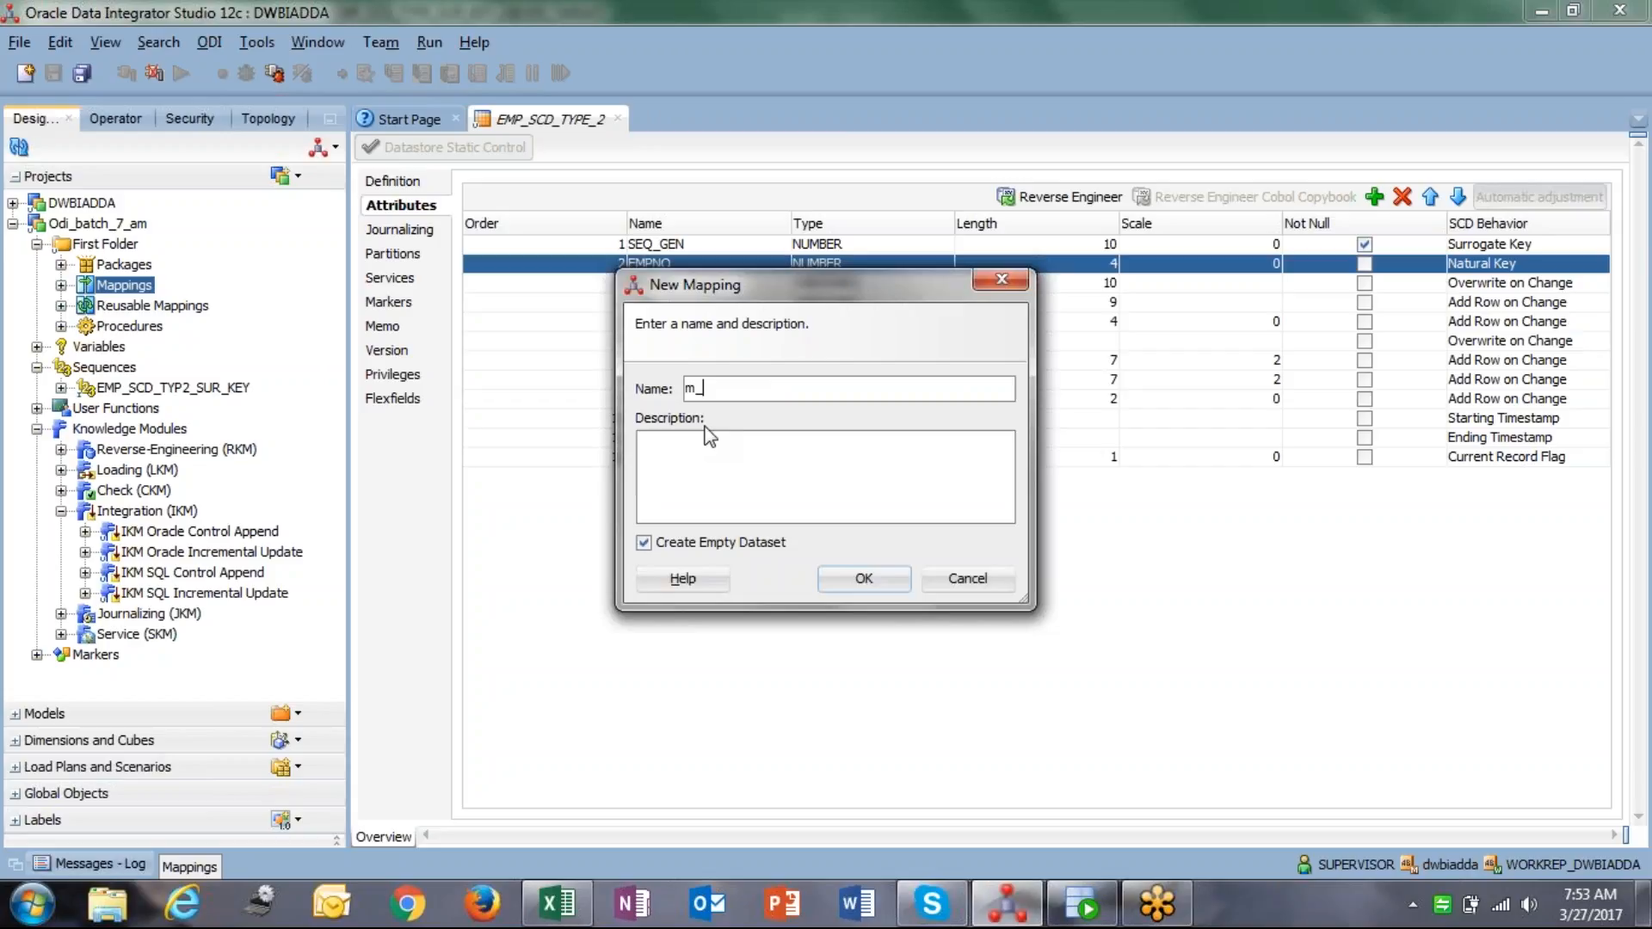
{"action": "type", "text": "scd_type_2_emp"}
{"action": "key", "text": "ctrl+a"}
{"action": "key", "text": "ctrl+c"}
{"action": "left_click", "coordinate": [755, 434]}
{"action": "key", "text": "ctrl+v"}
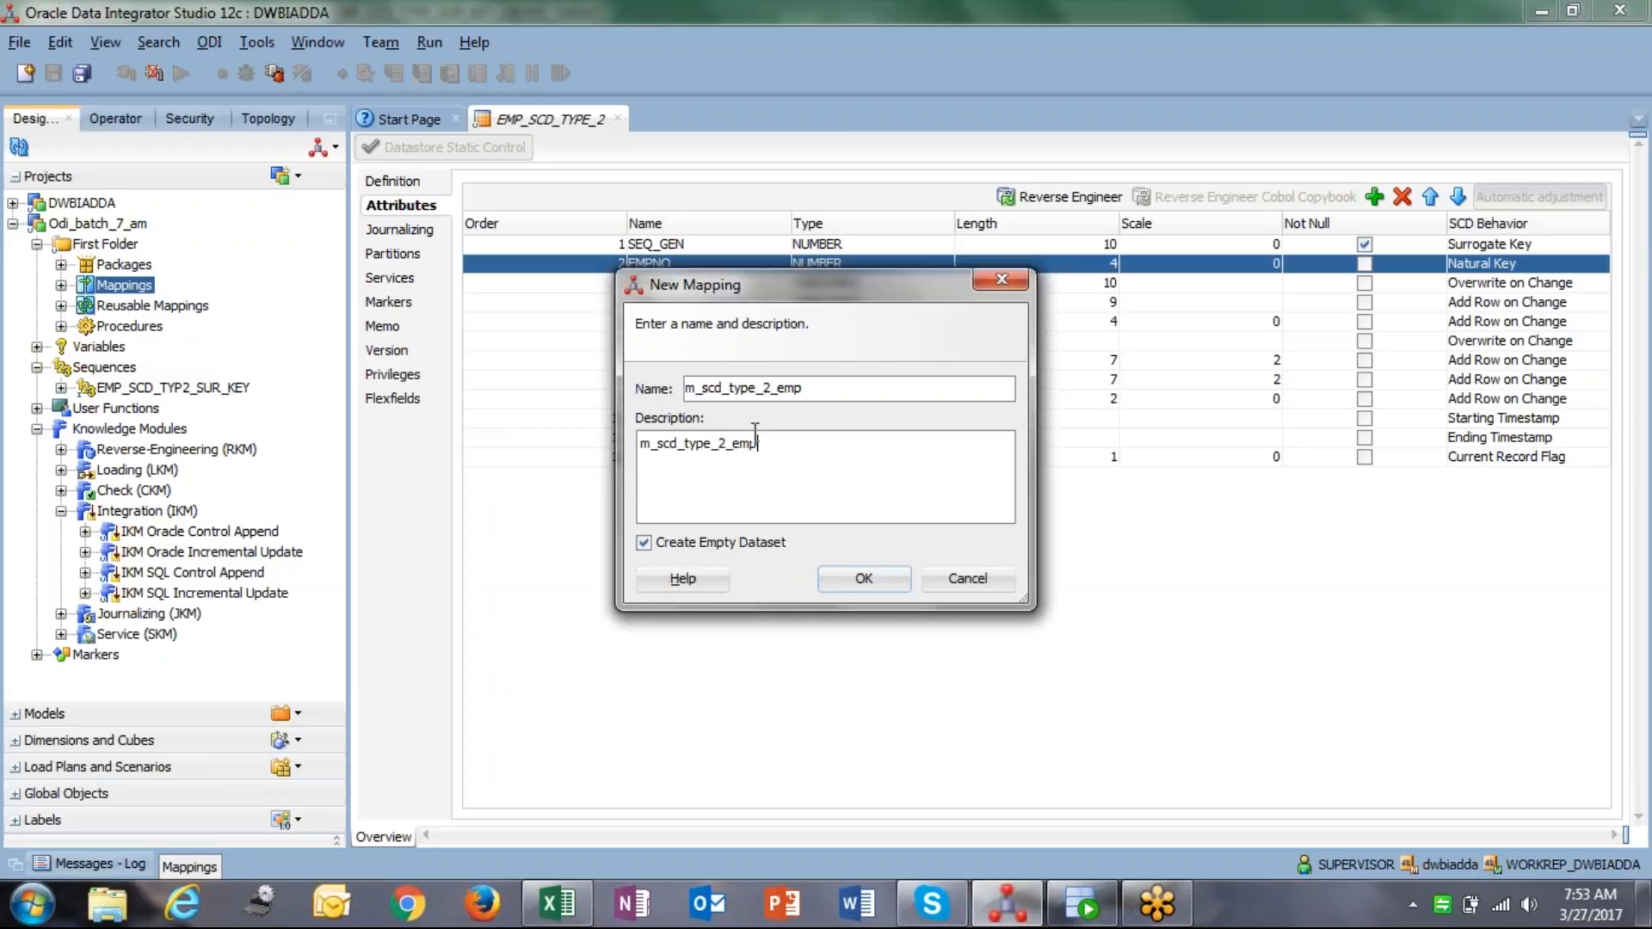
{"action": "left_click", "coordinate": [865, 579]}
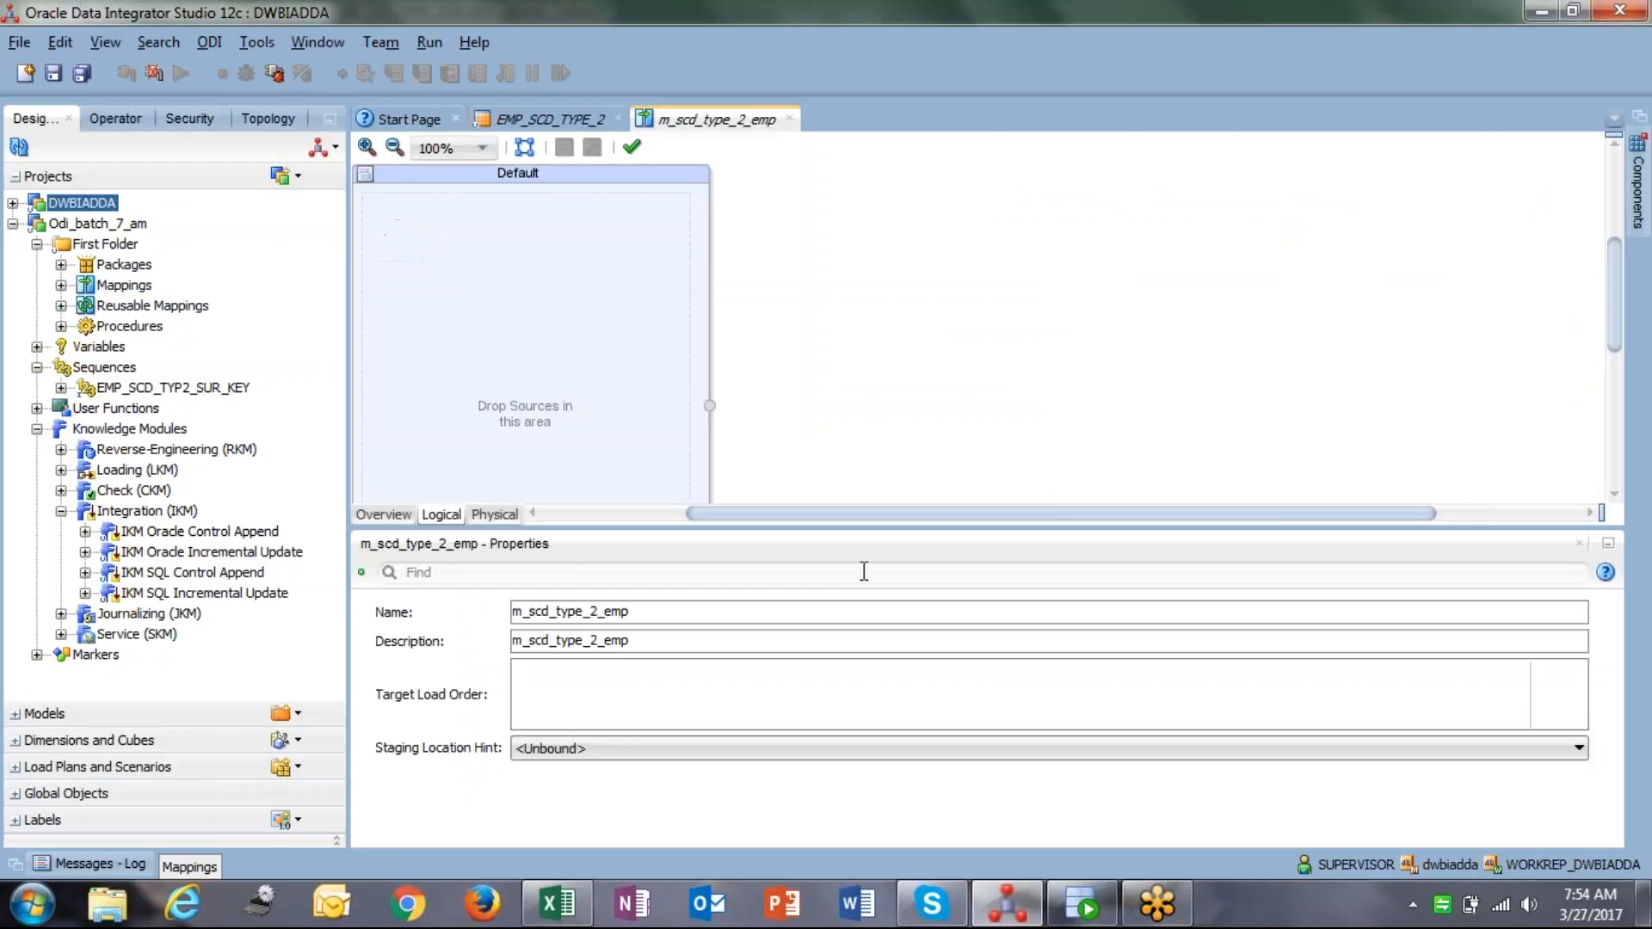
Delete the Default dataset from the m_scd_type_2_emp mapping diagram.
{"action": "left_click", "coordinate": [661, 183]}
{"action": "key", "text": "Delete"}
{"action": "left_click", "coordinate": [914, 505]}
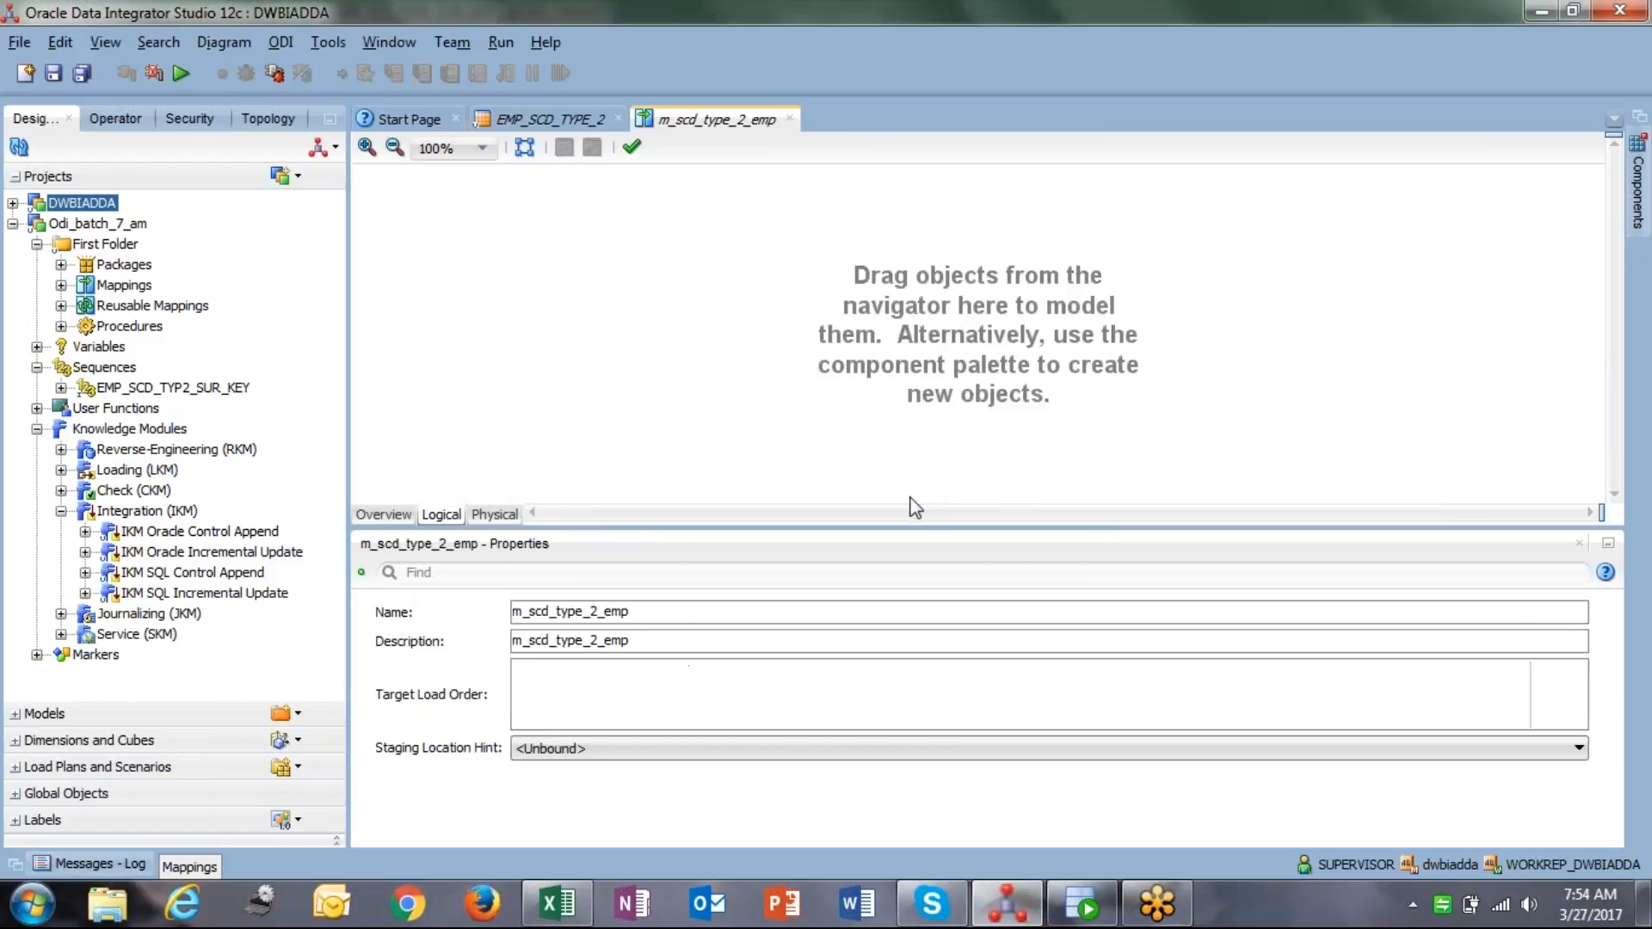
Add EMP from Scott_metadata as the source and EMP_SCD_TYPE_2 from Odi_target_meadata as the target of the mapping.
{"action": "left_click", "coordinate": [16, 715]}
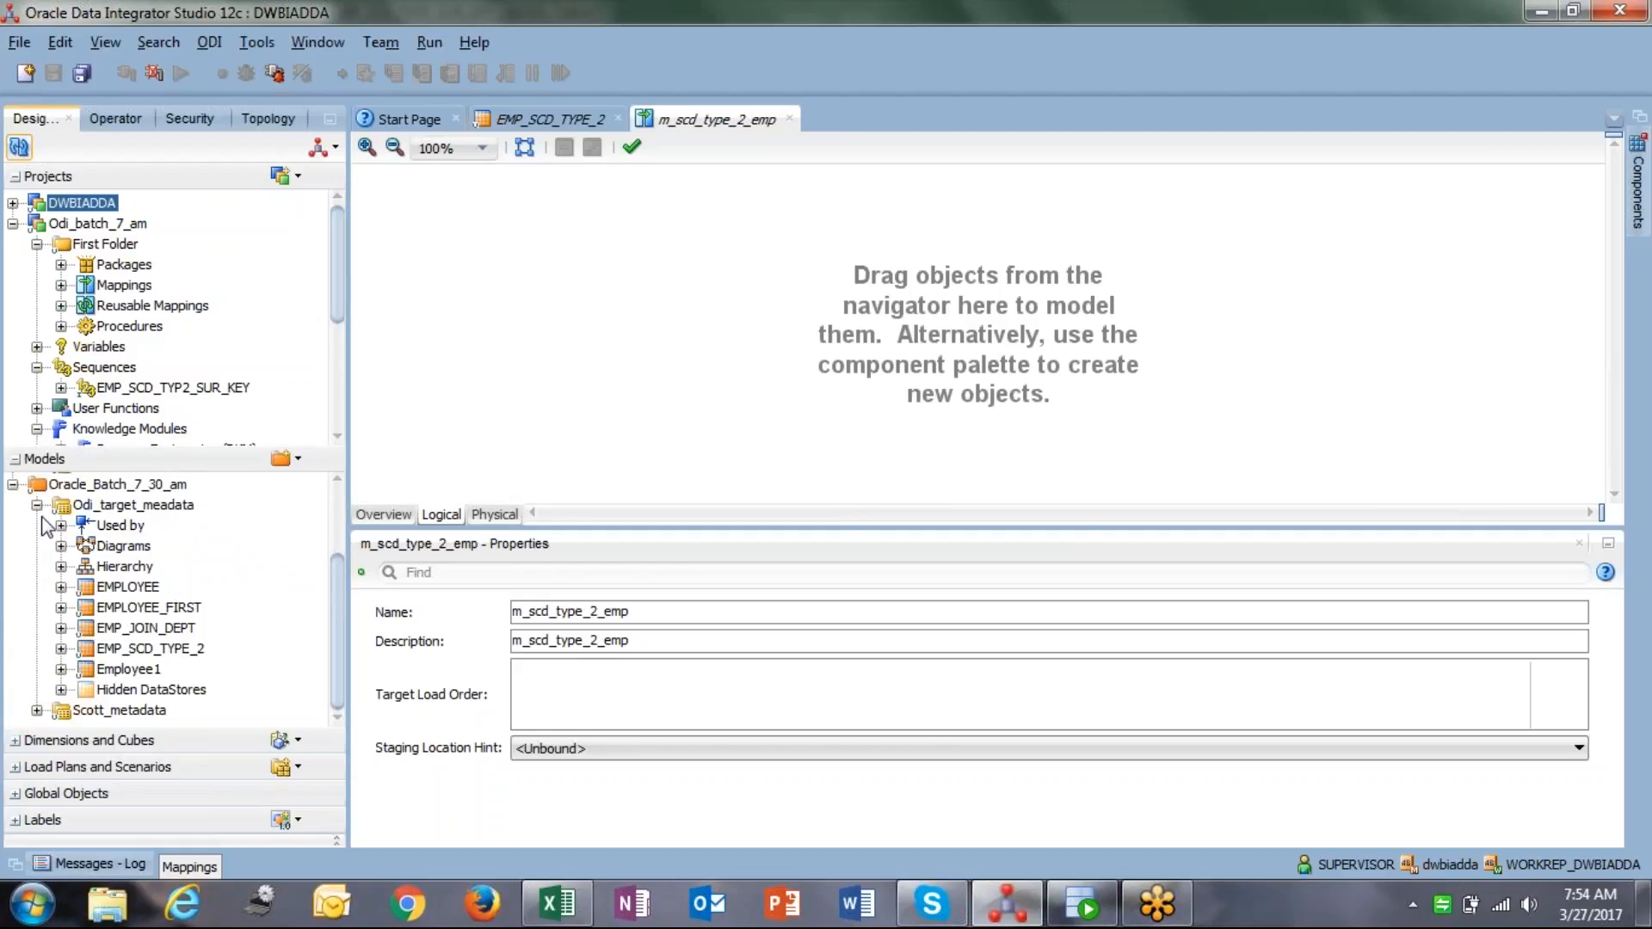
{"action": "left_click", "coordinate": [37, 710]}
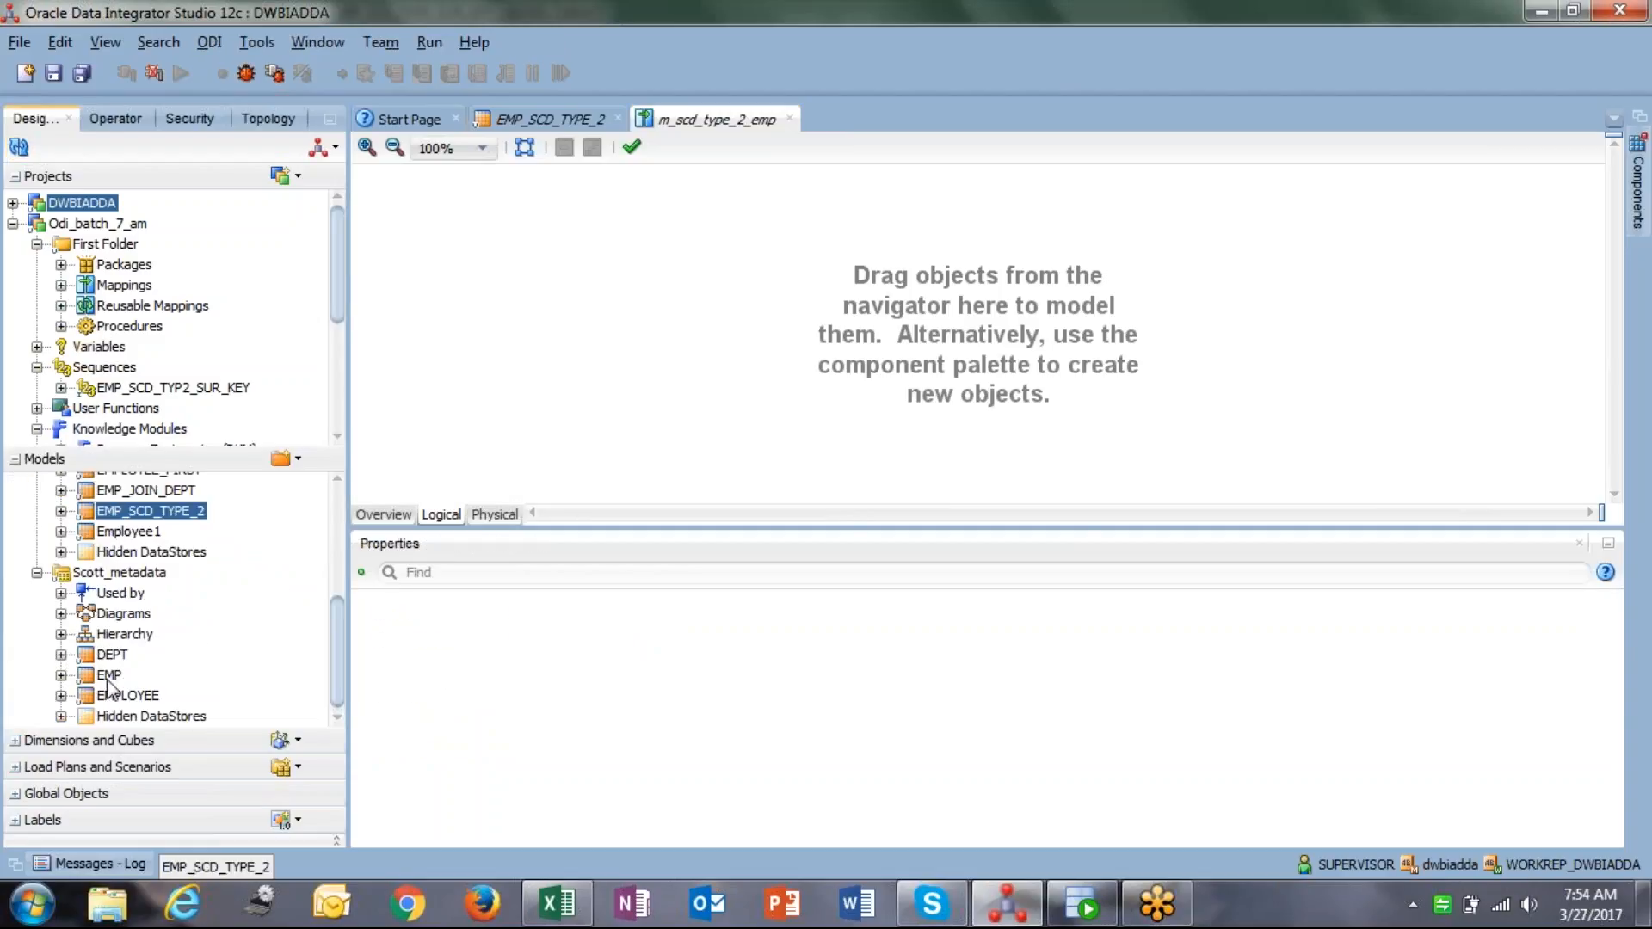
{"action": "left_click_drag", "start_coordinate": [107, 676], "coordinate": [657, 247]}
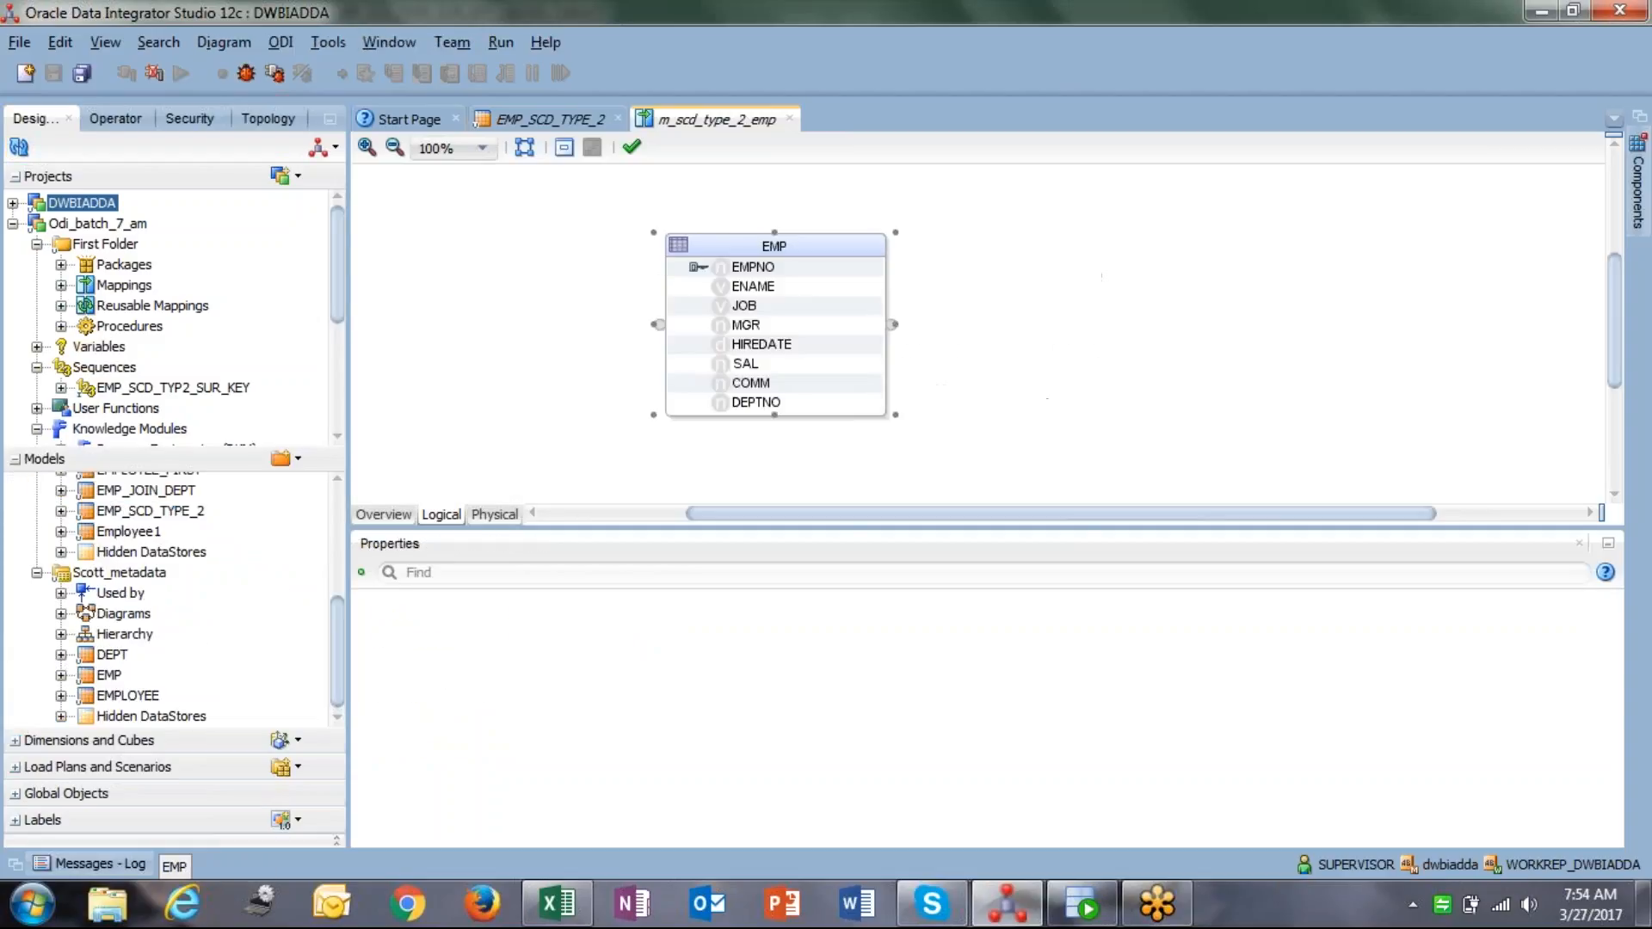
{"action": "scroll", "coordinate": [205, 606], "scroll_direction": "up", "scroll_amount": 2}
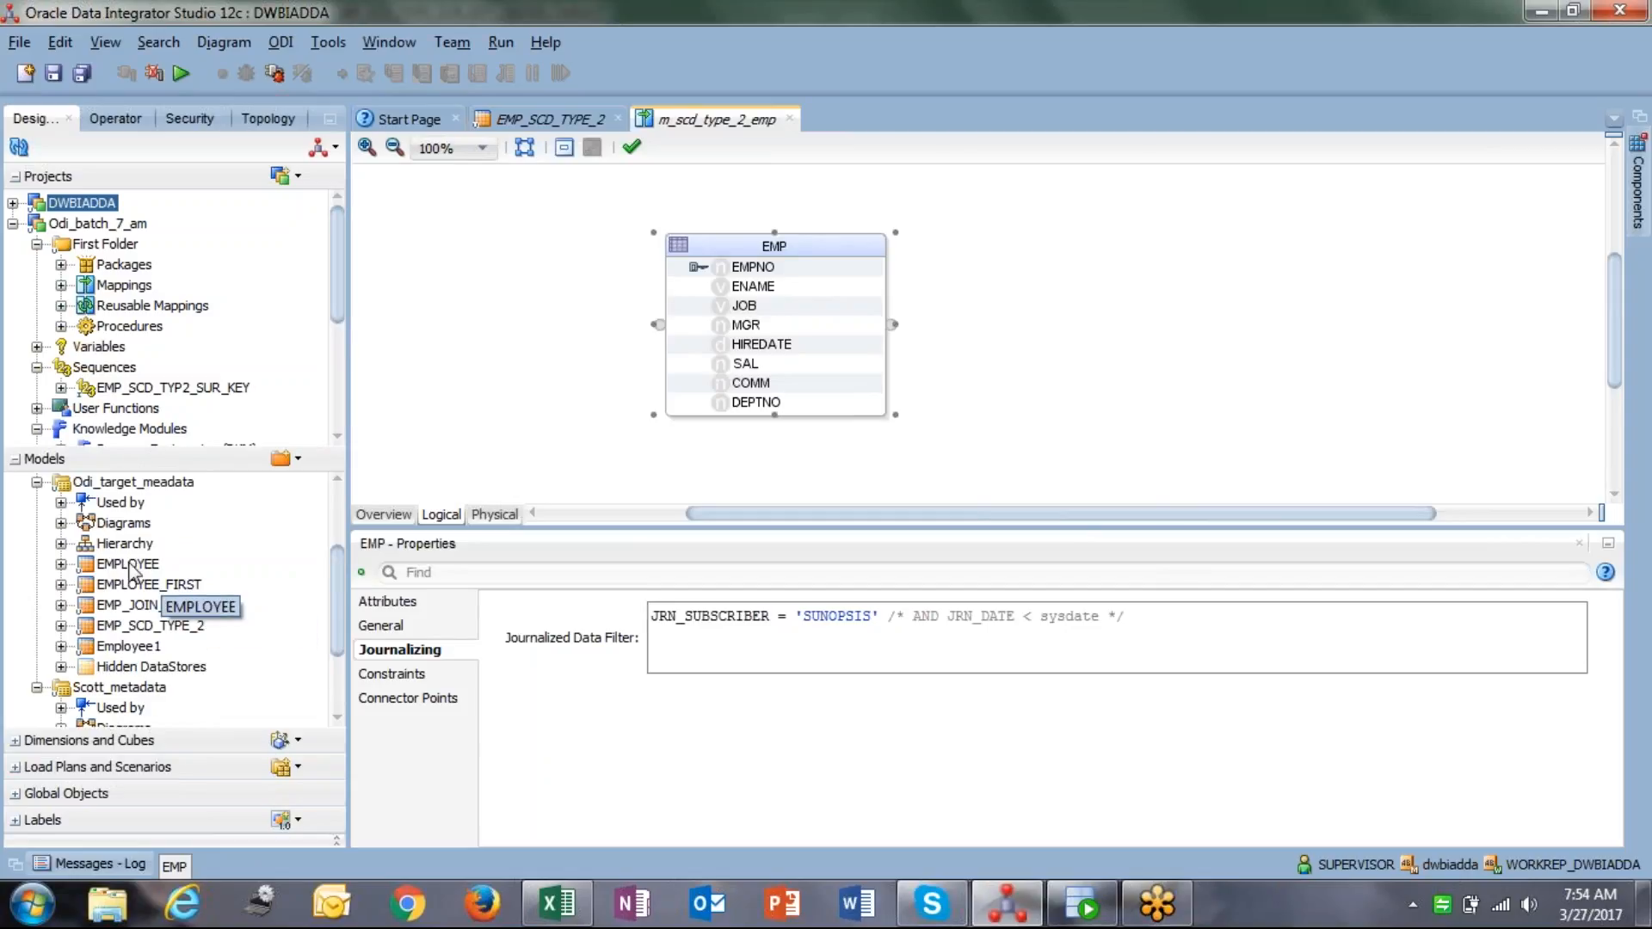
{"action": "left_click_drag", "start_coordinate": [147, 626], "coordinate": [1252, 260]}
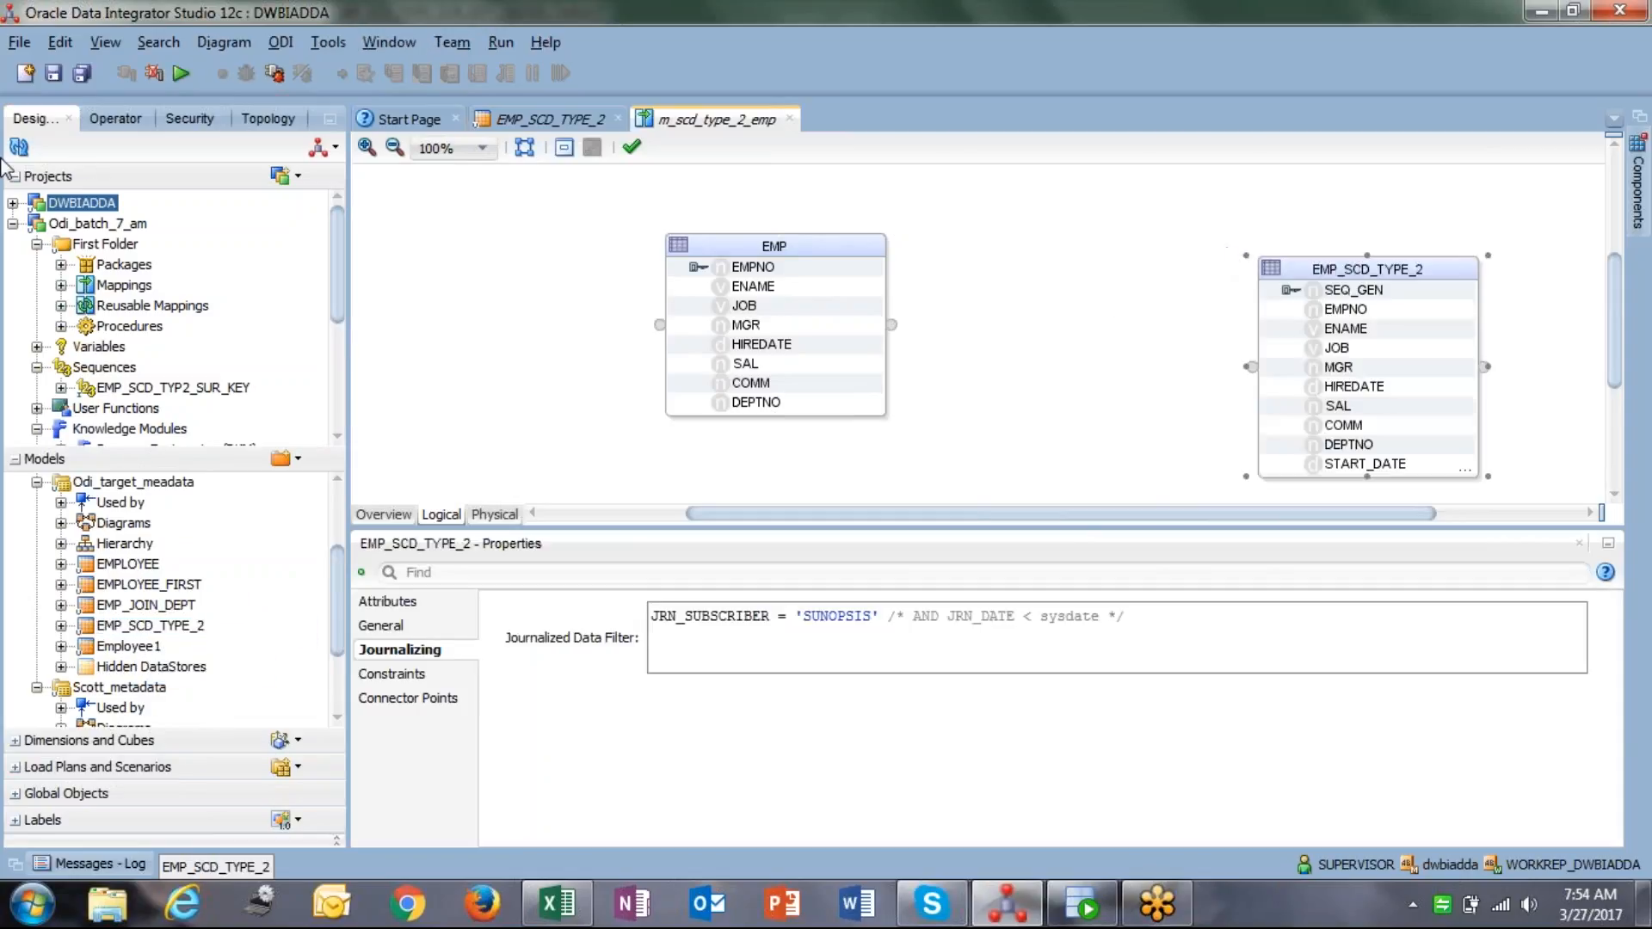
{"action": "left_click", "coordinate": [494, 319]}
{"action": "left_click_drag", "start_coordinate": [756, 513], "coordinate": [790, 511]}
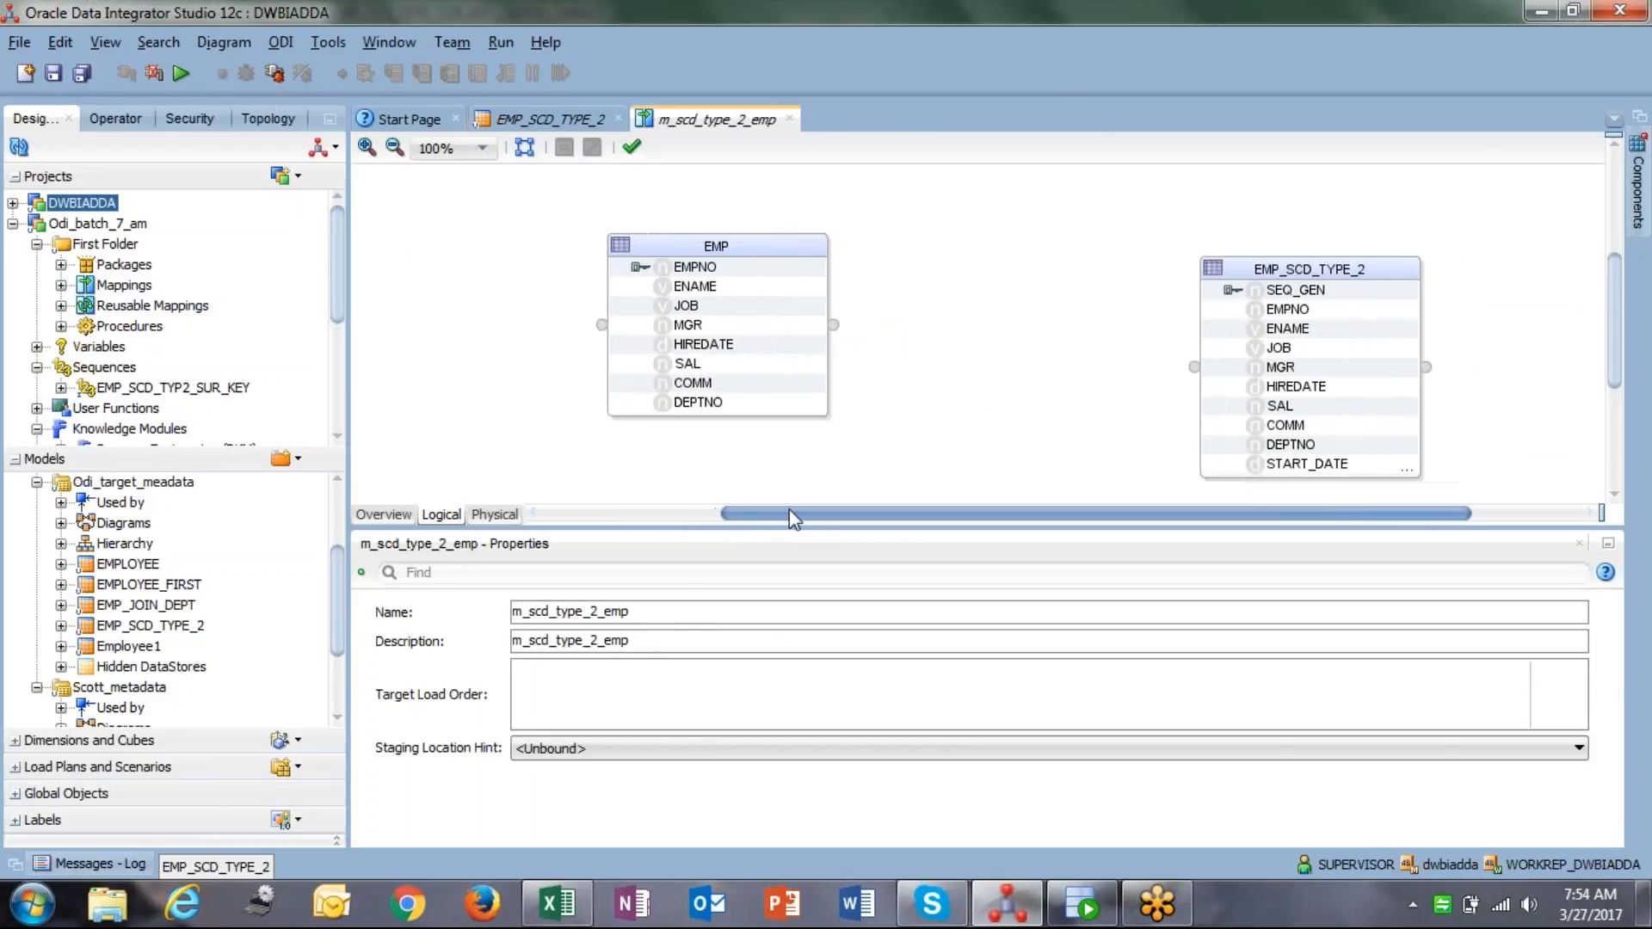
Map EMPNO, ENAME, JOB, MGR, HIREDATE, SAL, COMM and DEPTNO from EMP to the matching EMP_SCD_TYPE_2 attributes.
{"action": "left_click_drag", "start_coordinate": [688, 267], "coordinate": [1301, 310]}
{"action": "left_click_drag", "start_coordinate": [736, 291], "coordinate": [1233, 330]}
{"action": "left_click_drag", "start_coordinate": [666, 310], "coordinate": [1205, 366]}
{"action": "left_click_drag", "start_coordinate": [702, 344], "coordinate": [1204, 385]}
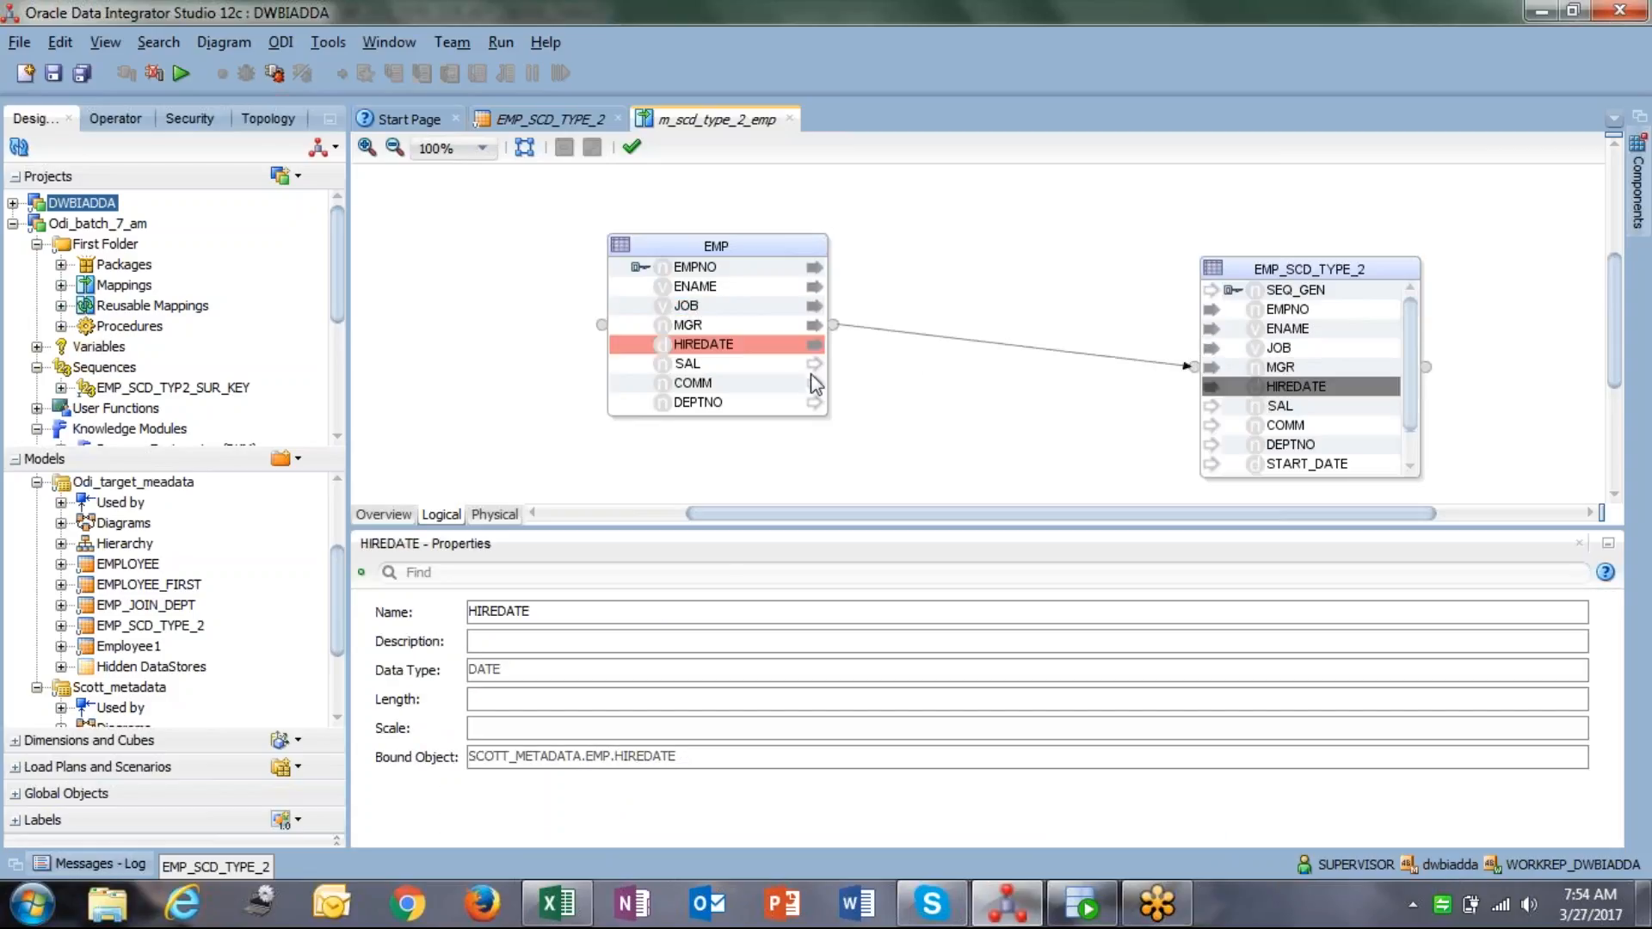
{"action": "left_click_drag", "start_coordinate": [749, 365], "coordinate": [1272, 427]}
{"action": "left_click_drag", "start_coordinate": [698, 401], "coordinate": [1227, 378]}
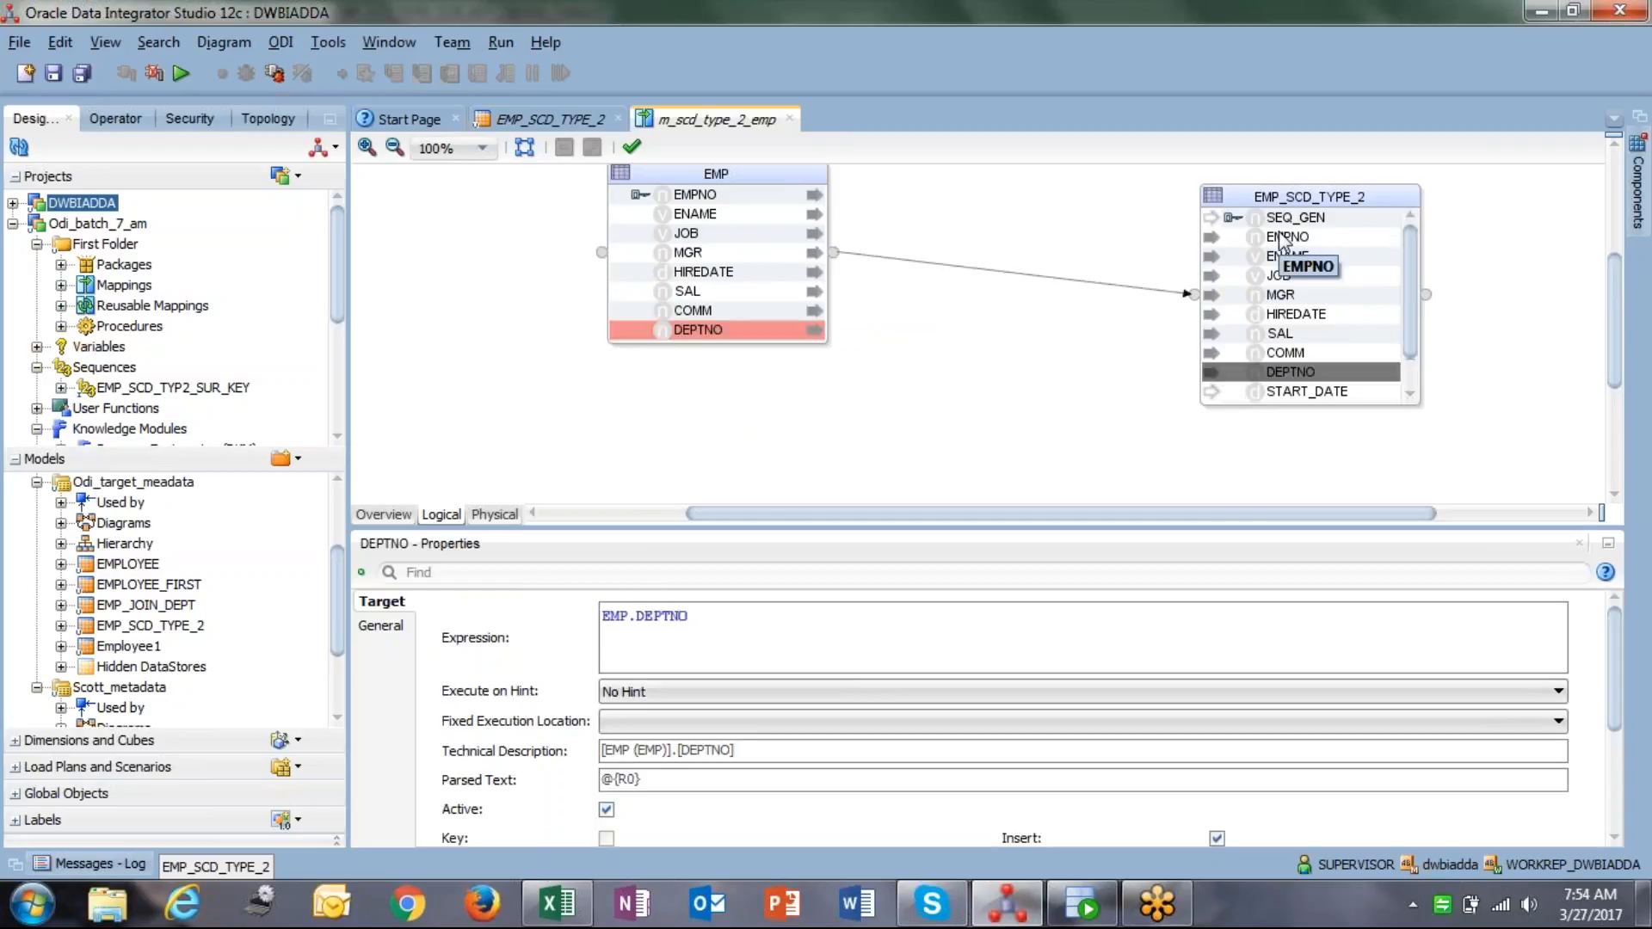
Enter NEXTVAL of the project sequence EMP_SCD_TYP2_SUR_KEY as the expression for the SEQ_GEN target attribute.
{"action": "left_click", "coordinate": [1278, 215]}
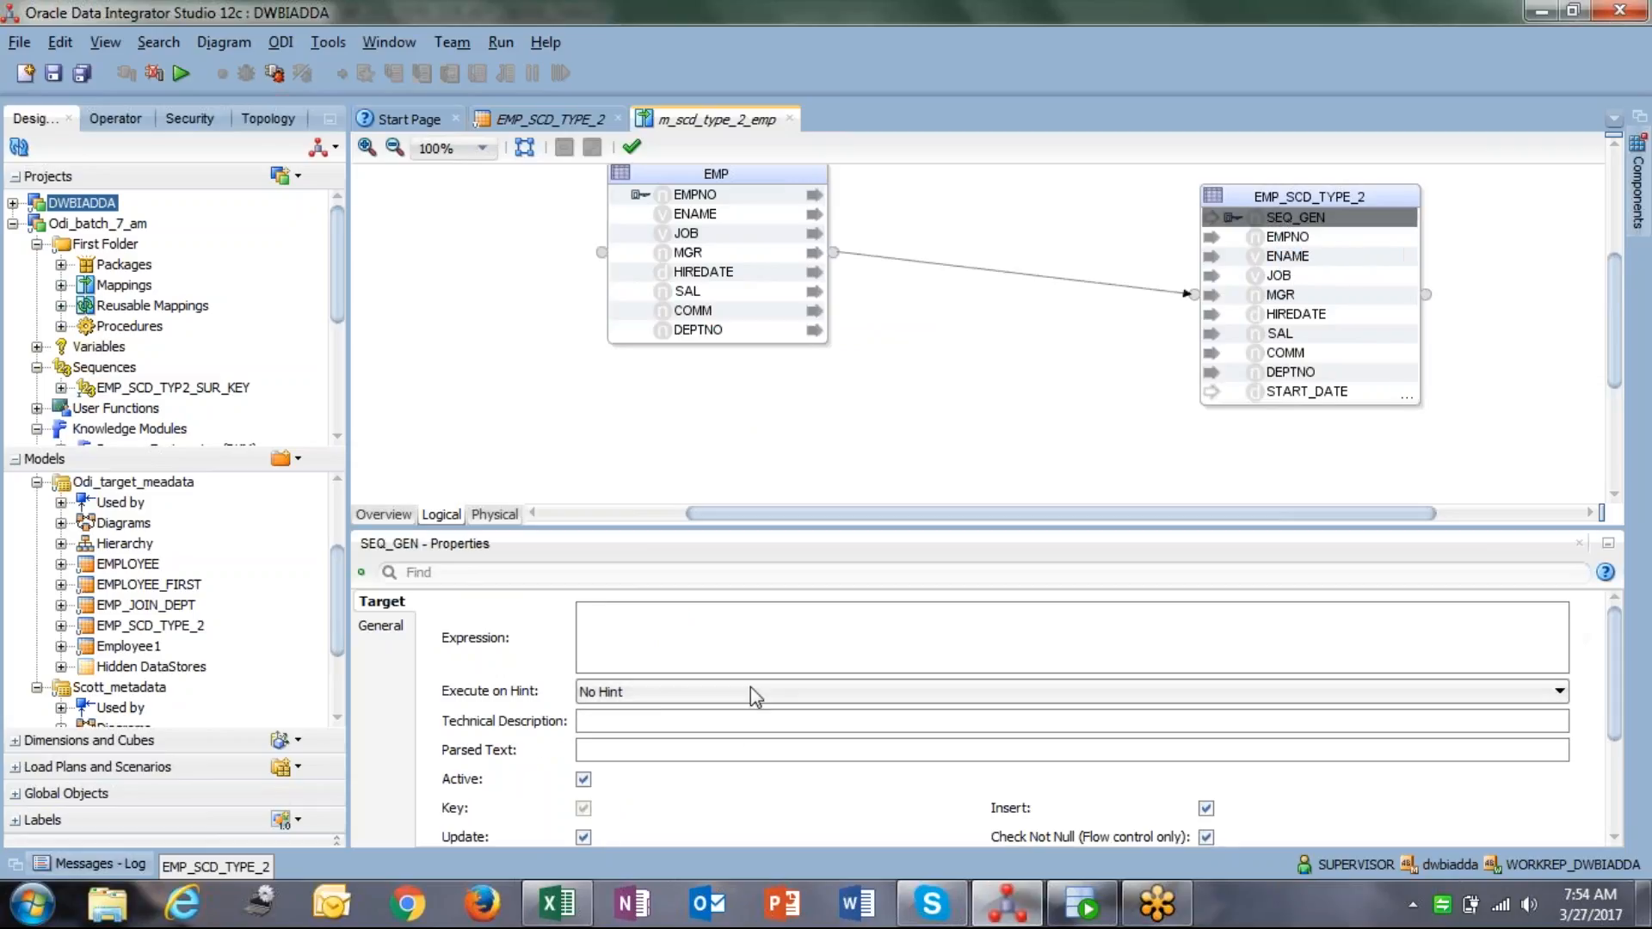
{"action": "left_click", "coordinate": [714, 635]}
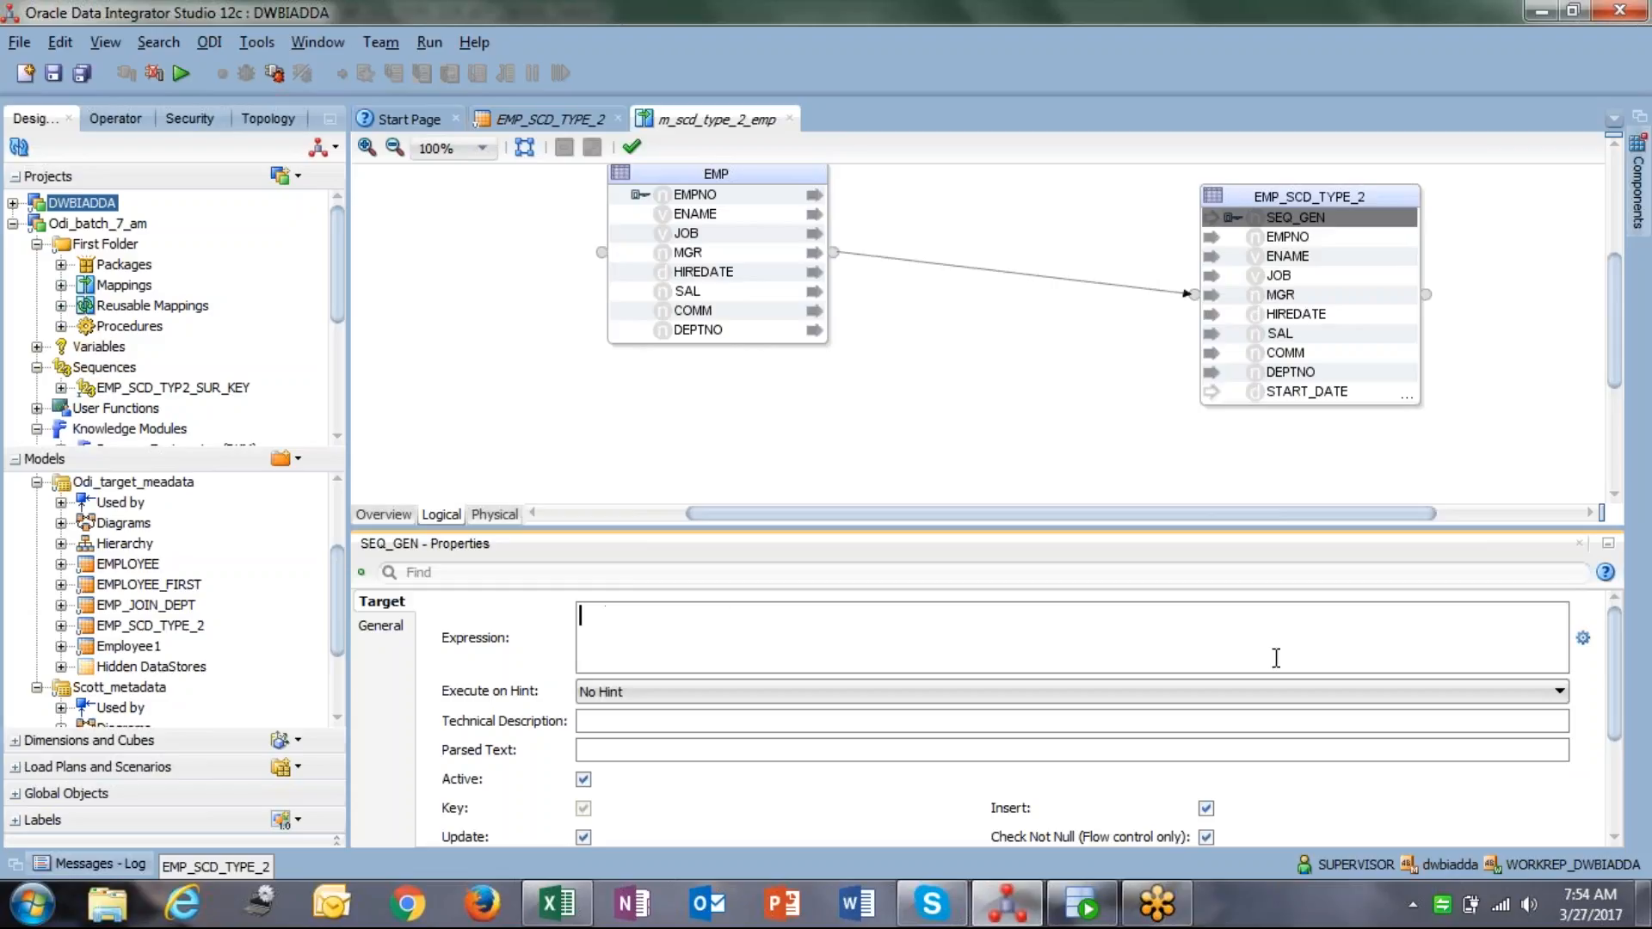
{"action": "left_click", "coordinate": [1583, 641]}
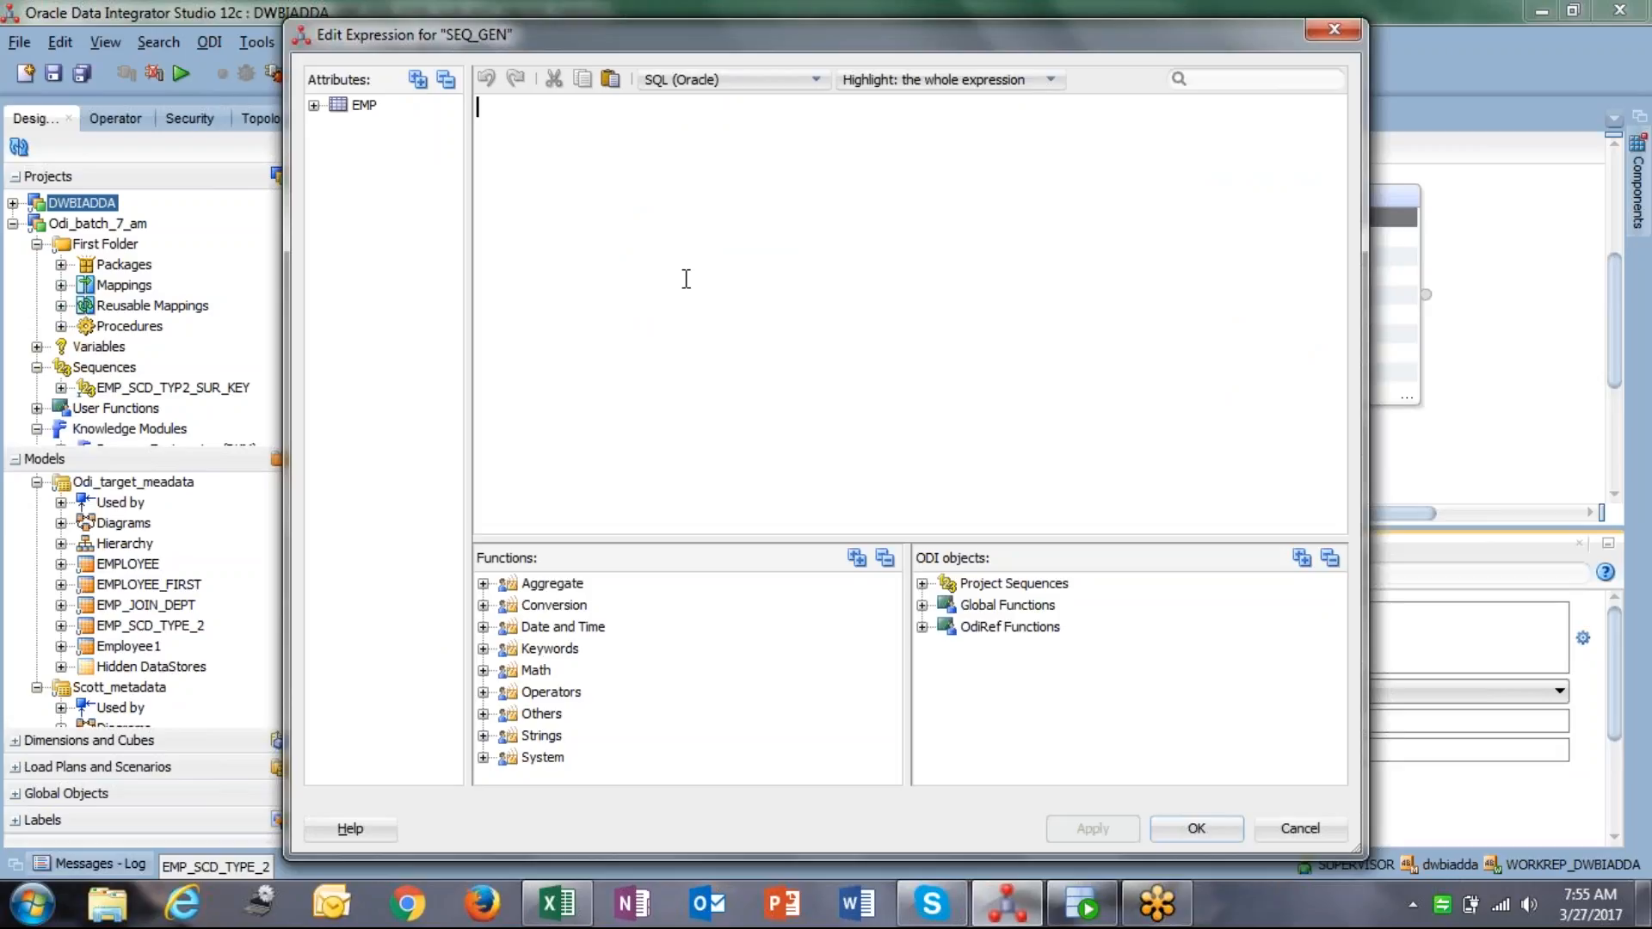
{"action": "left_click", "coordinate": [1013, 585]}
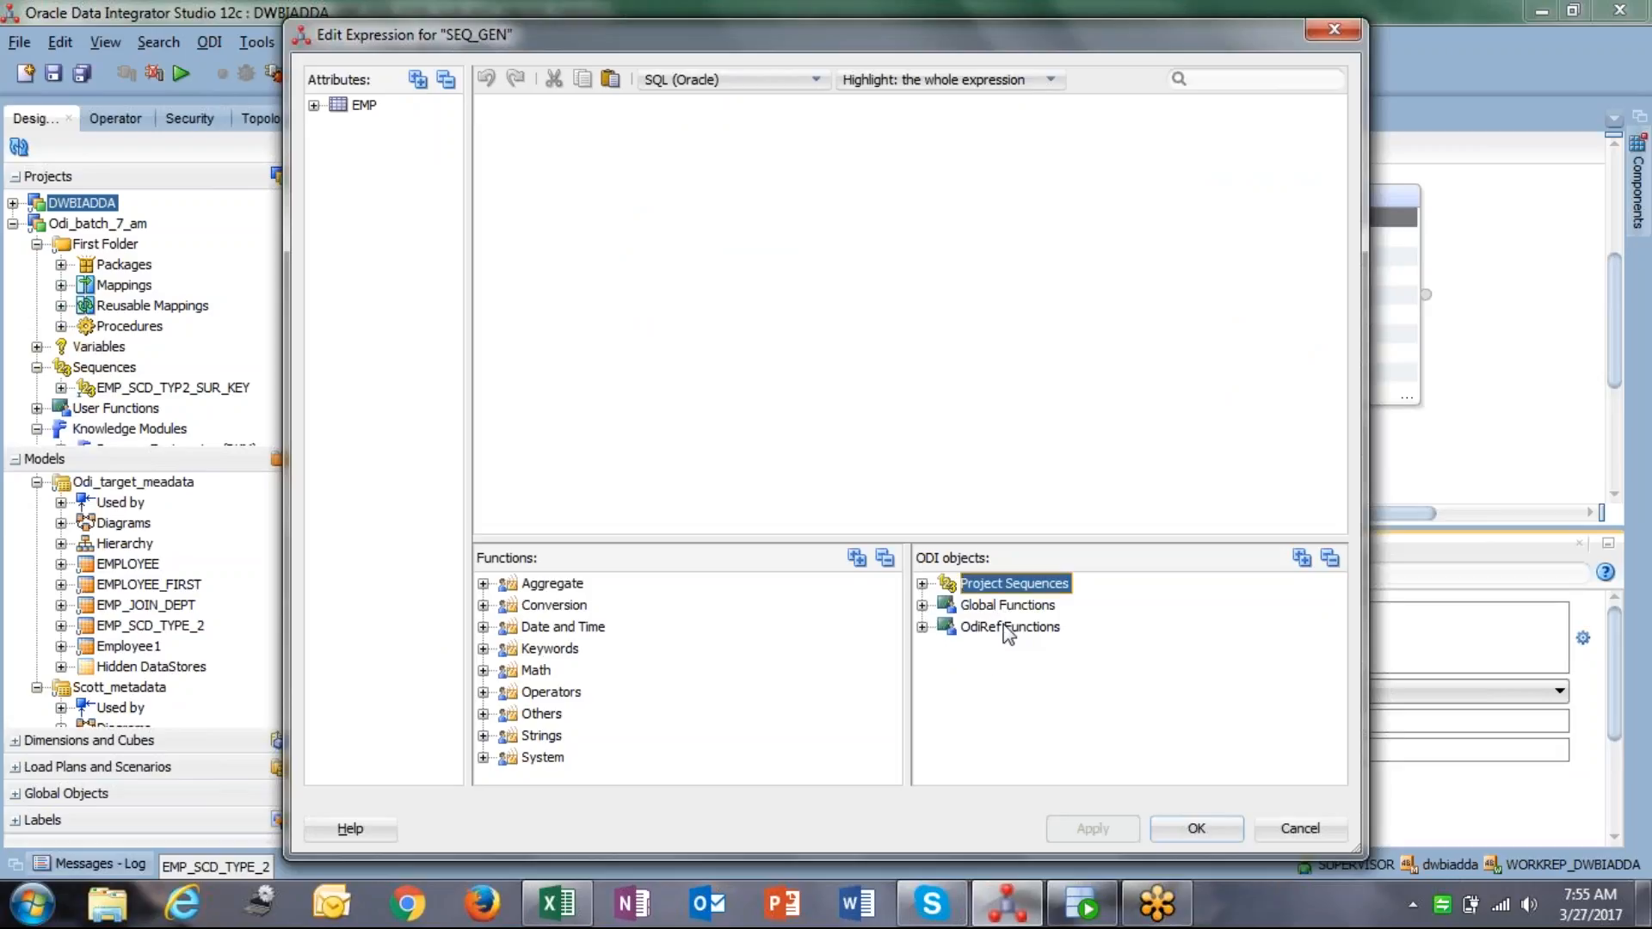
{"action": "left_click", "coordinate": [1046, 607]}
{"action": "left_click", "coordinate": [1045, 629]}
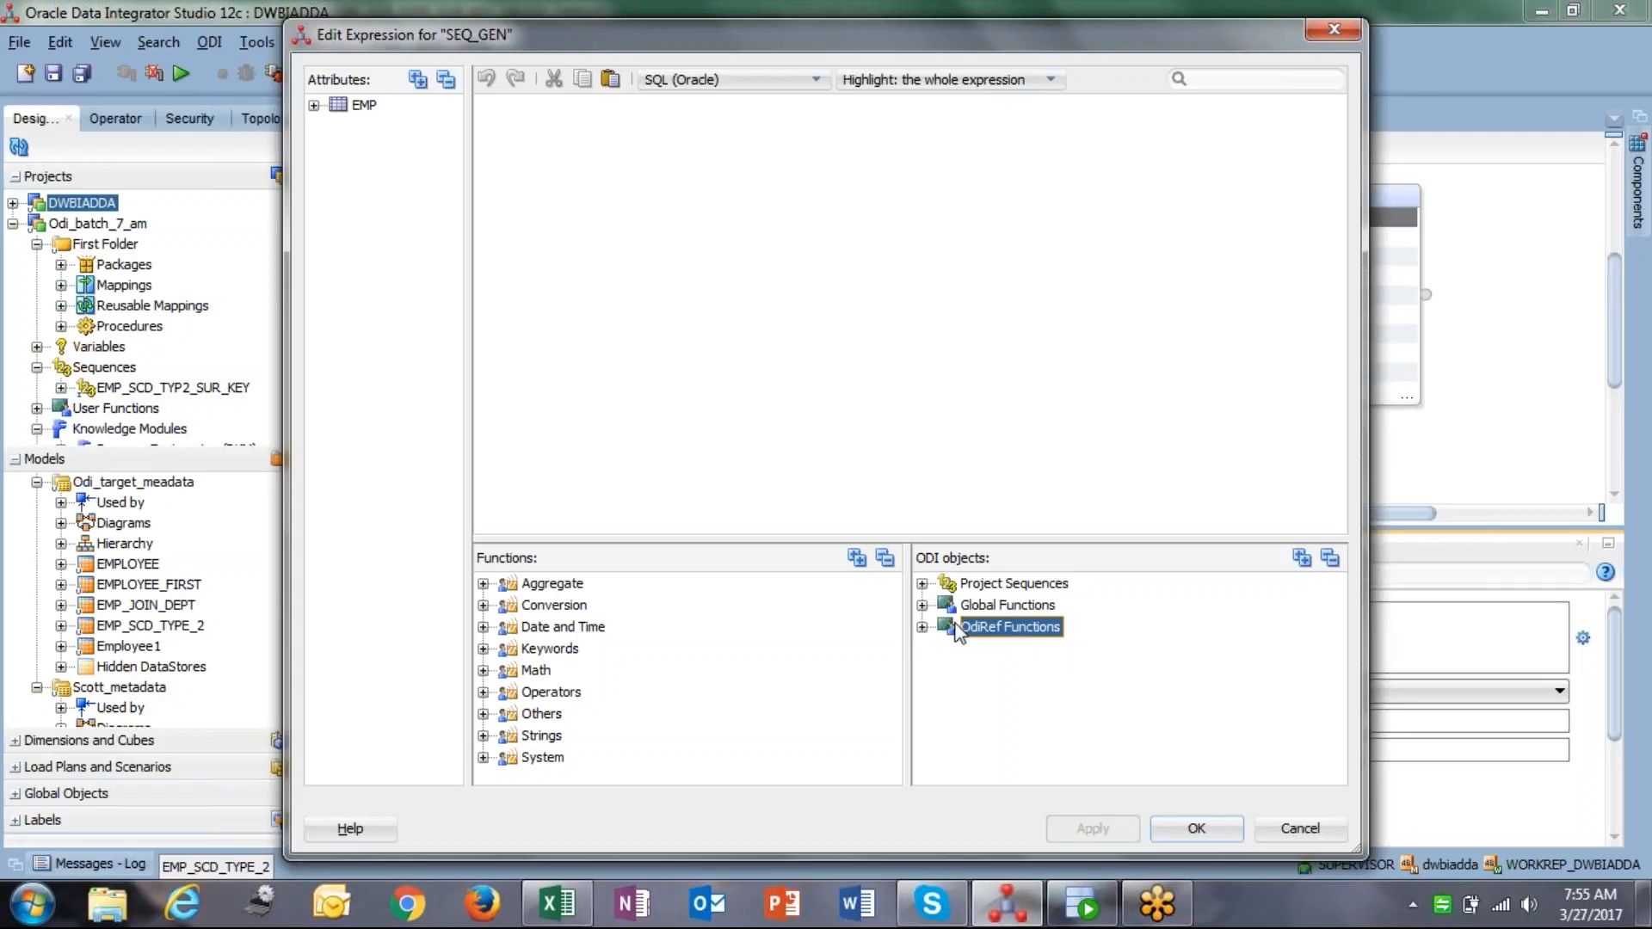
{"action": "left_click", "coordinate": [994, 585]}
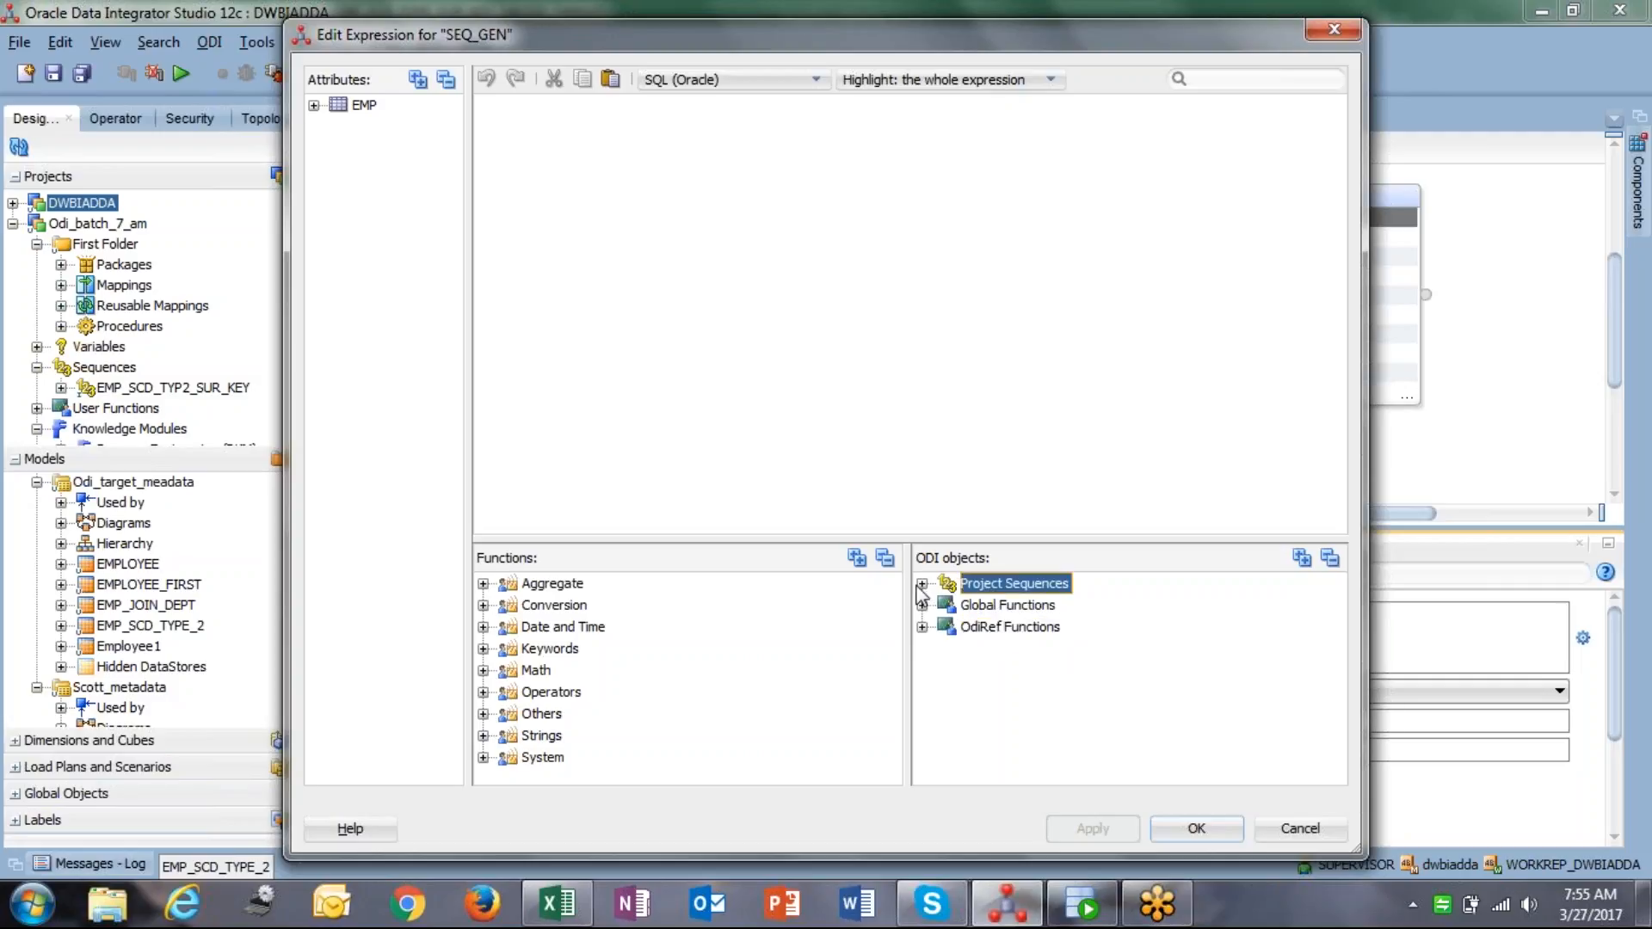
{"action": "left_click", "coordinate": [922, 585]}
{"action": "left_click", "coordinate": [947, 605]}
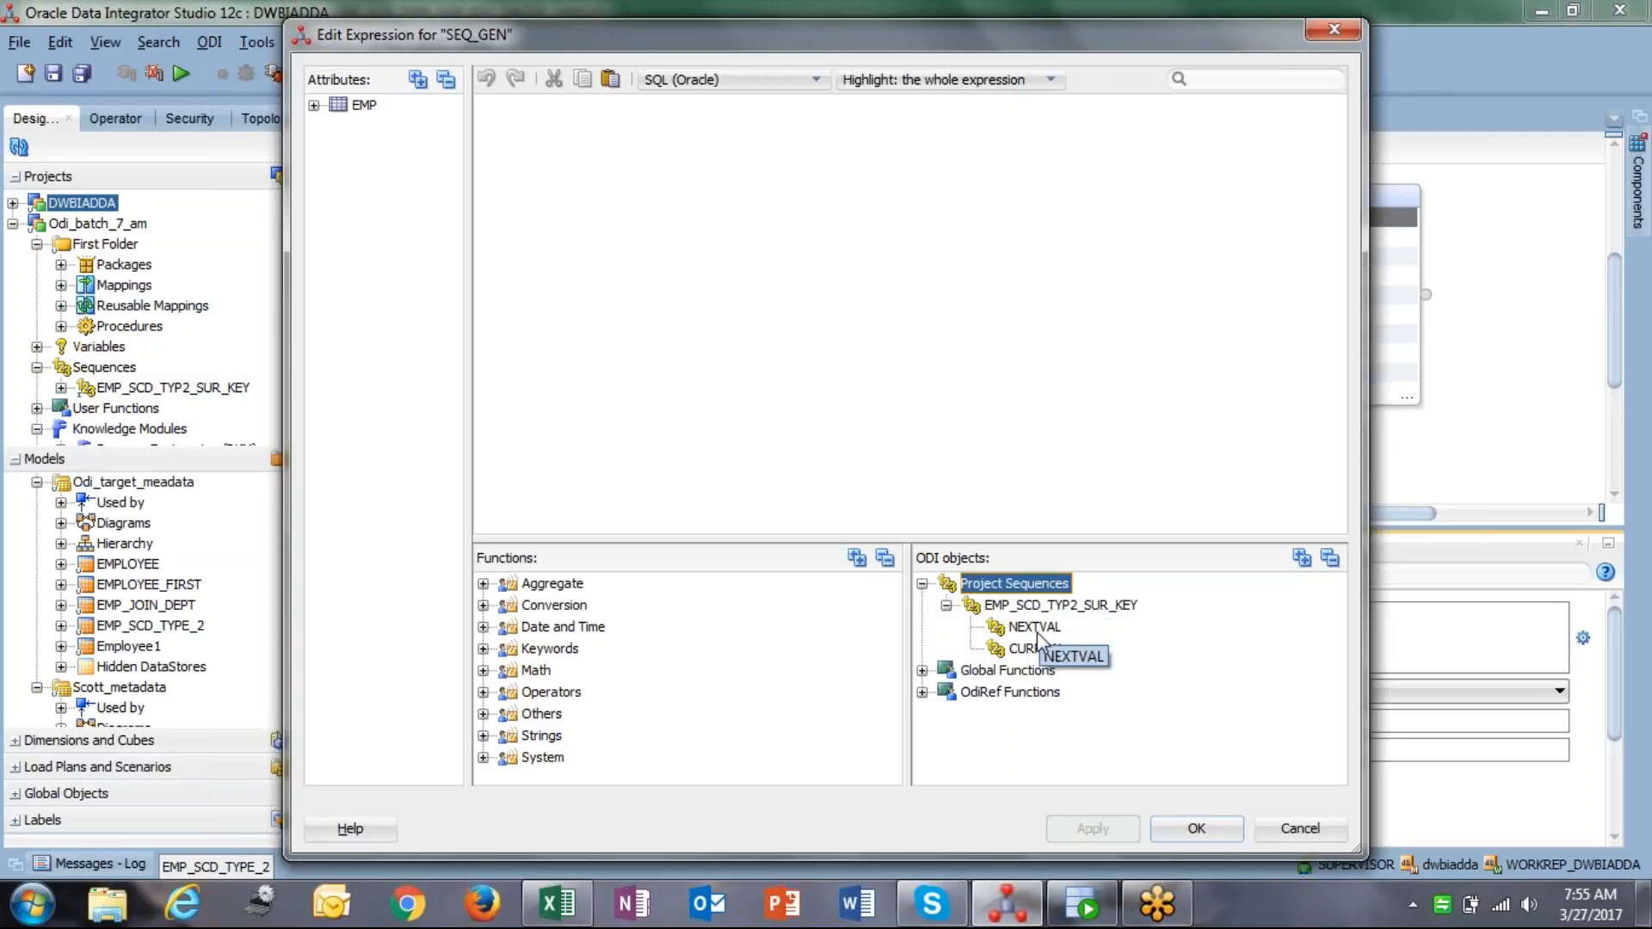
{"action": "double_click", "coordinate": [1035, 628]}
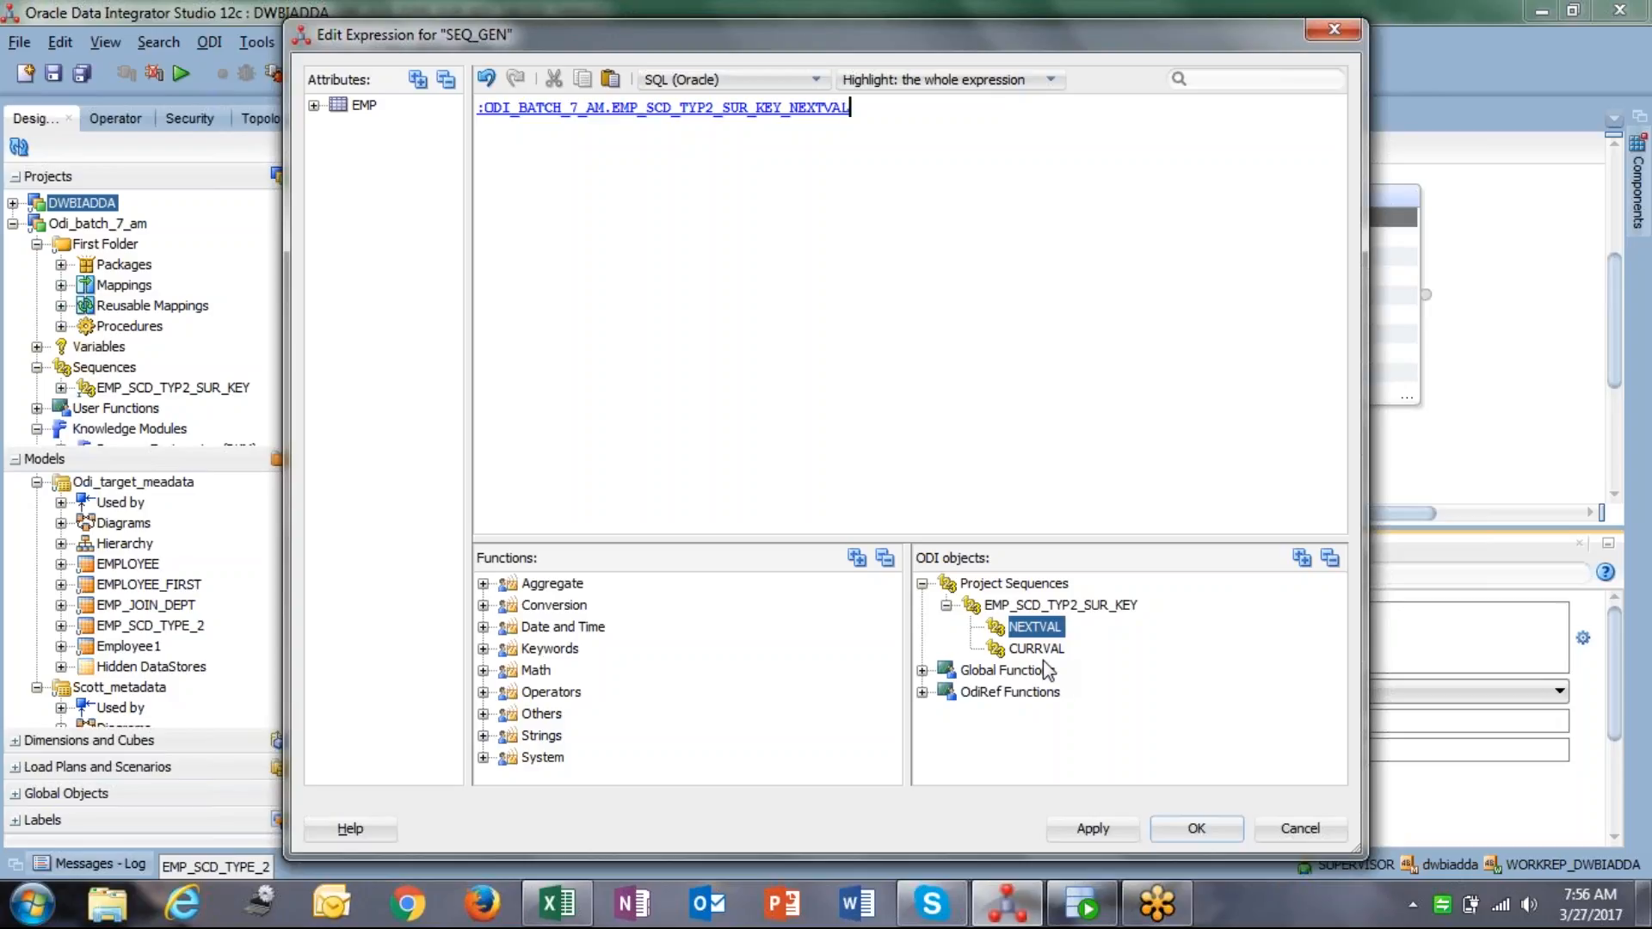
Switch to Oracle SQL Developer and check the increment and last number of the EMP_SCD_TYPE_SUR_KEY_2 sequence.
{"action": "left_click", "coordinate": [1081, 904]}
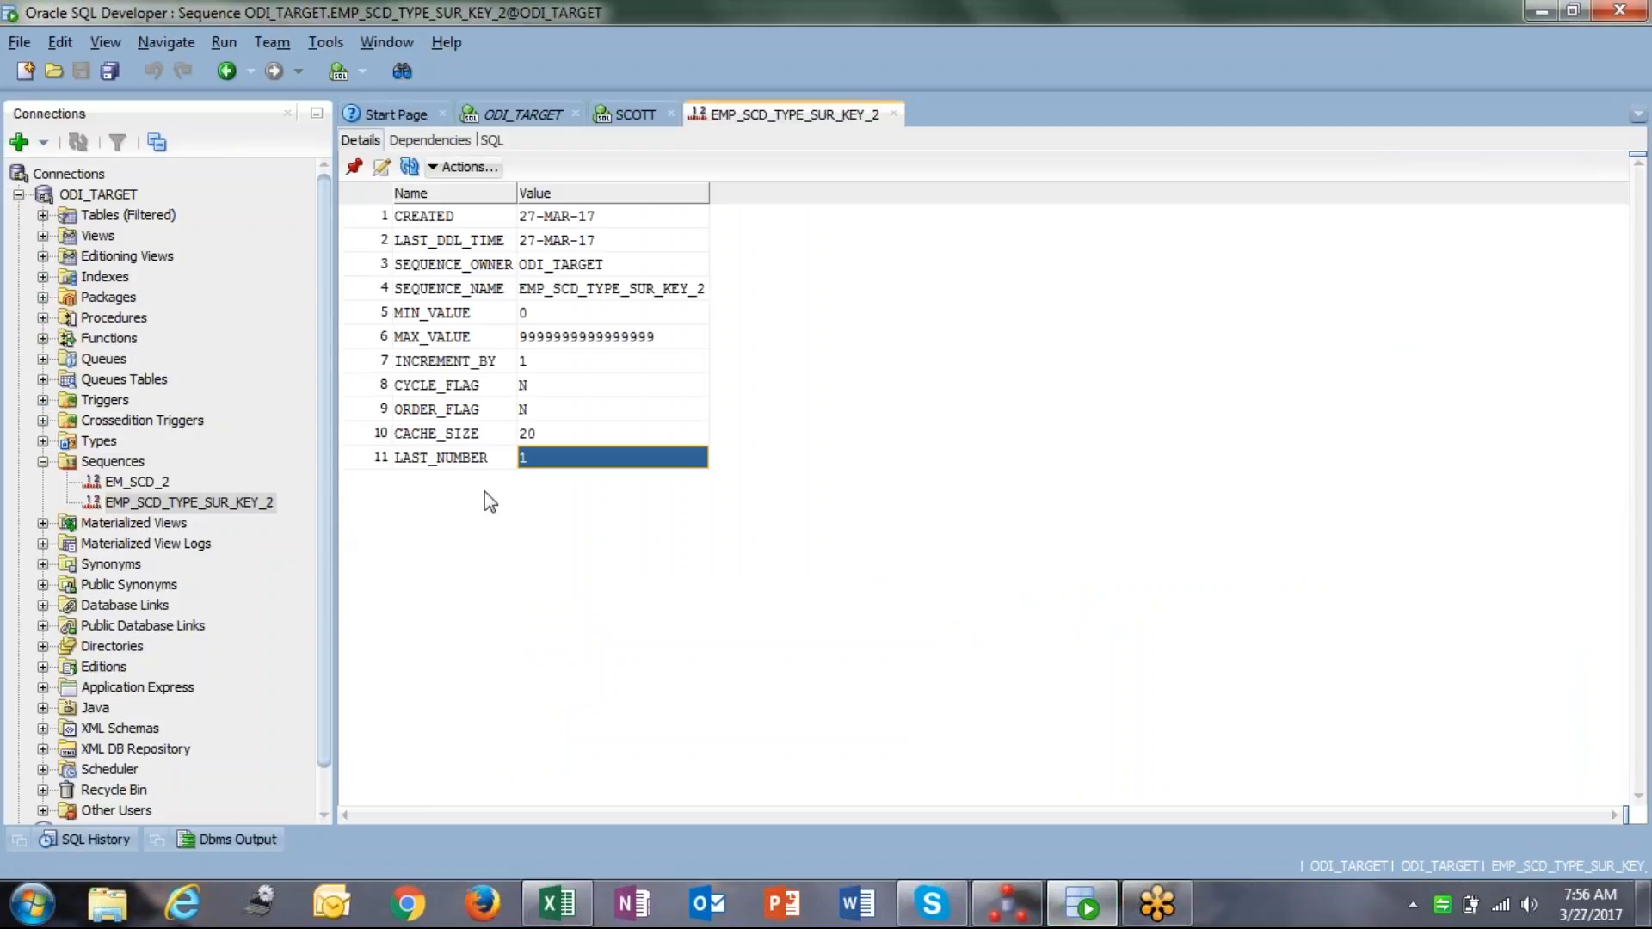
{"action": "left_click", "coordinate": [551, 362]}
{"action": "left_click", "coordinate": [561, 465]}
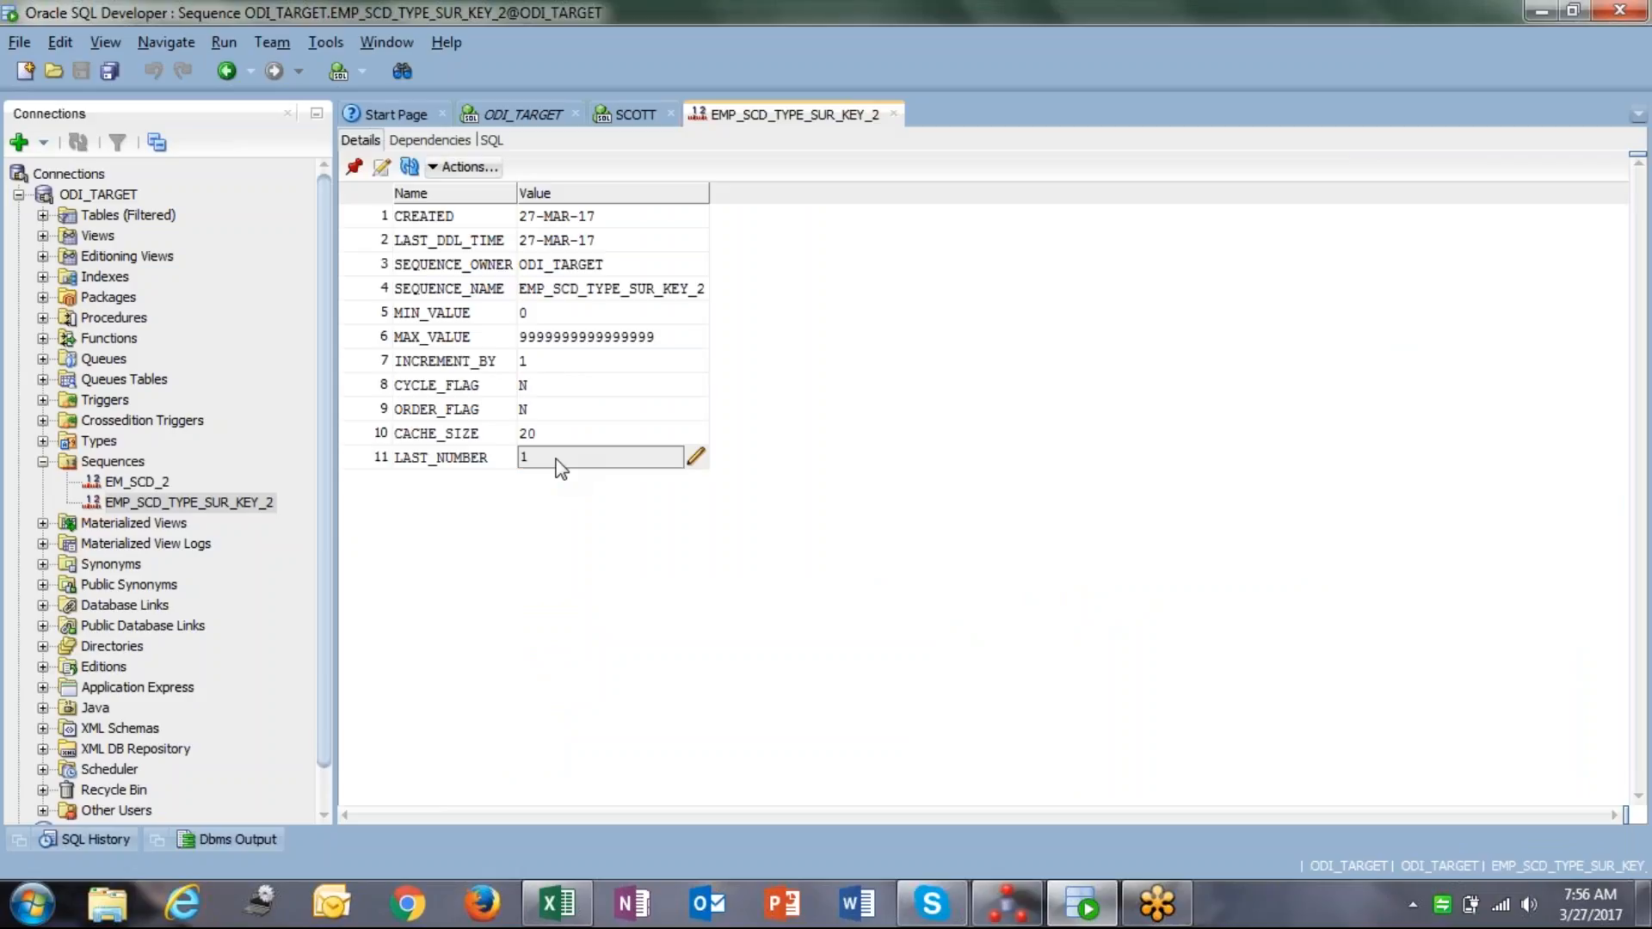
Edit the EMP_SCD_TYPE_SUR_KEY_2 sequence to start with 0 and allow the sequence to be replaced.
{"action": "right_click", "coordinate": [241, 506]}
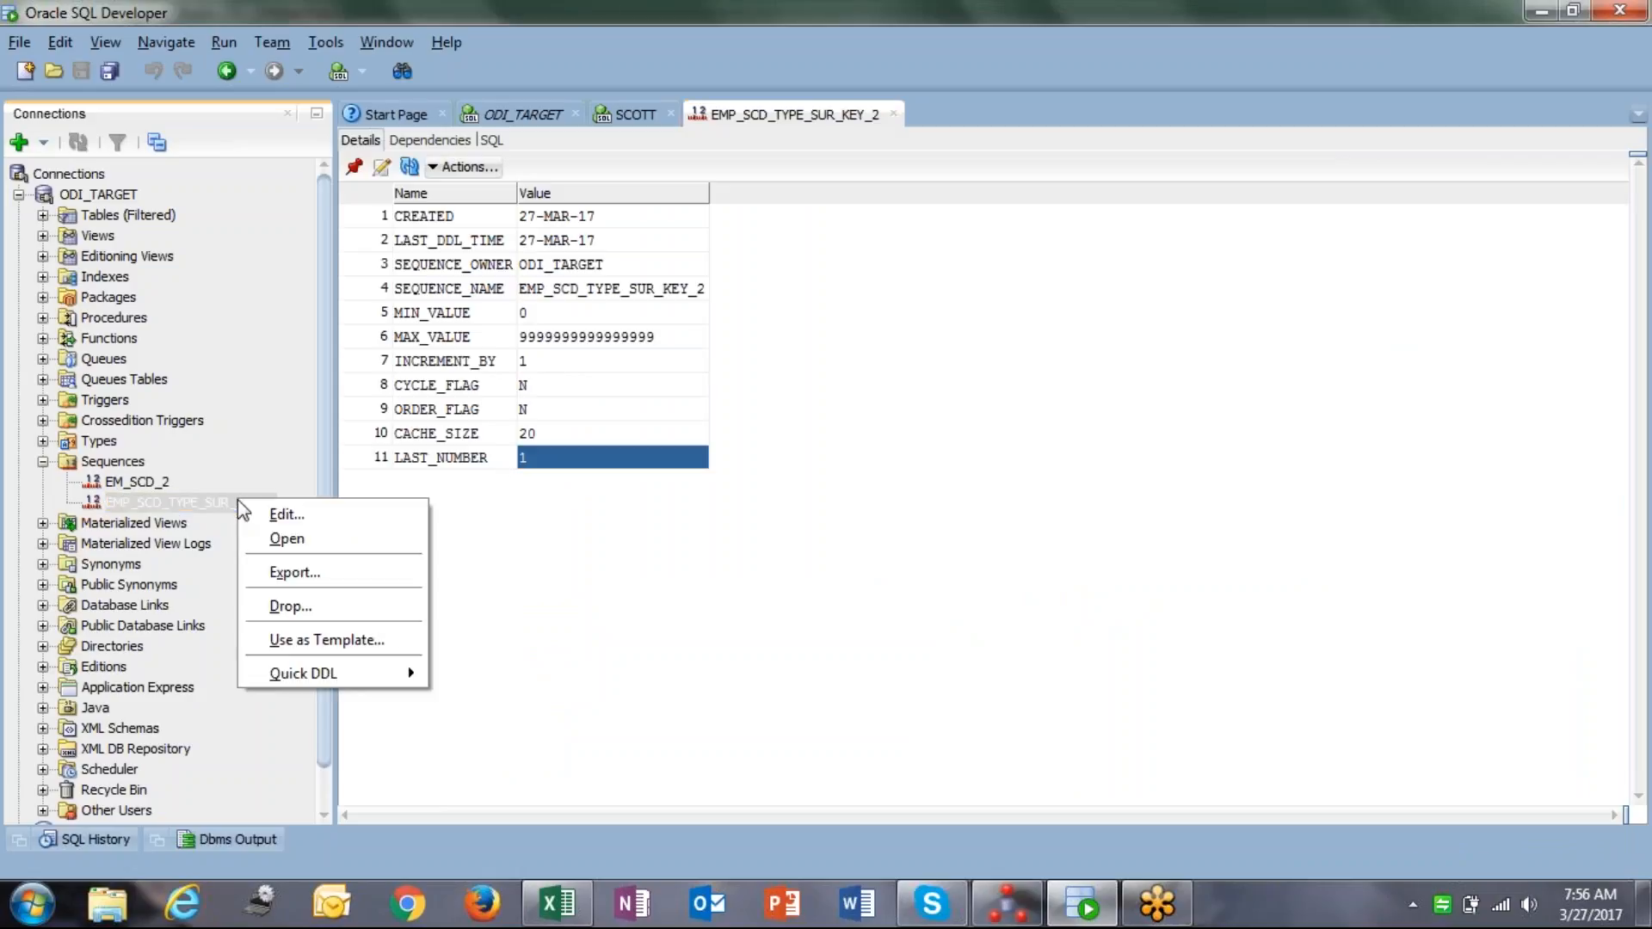
{"action": "left_click", "coordinate": [275, 515]}
{"action": "left_click", "coordinate": [754, 379]}
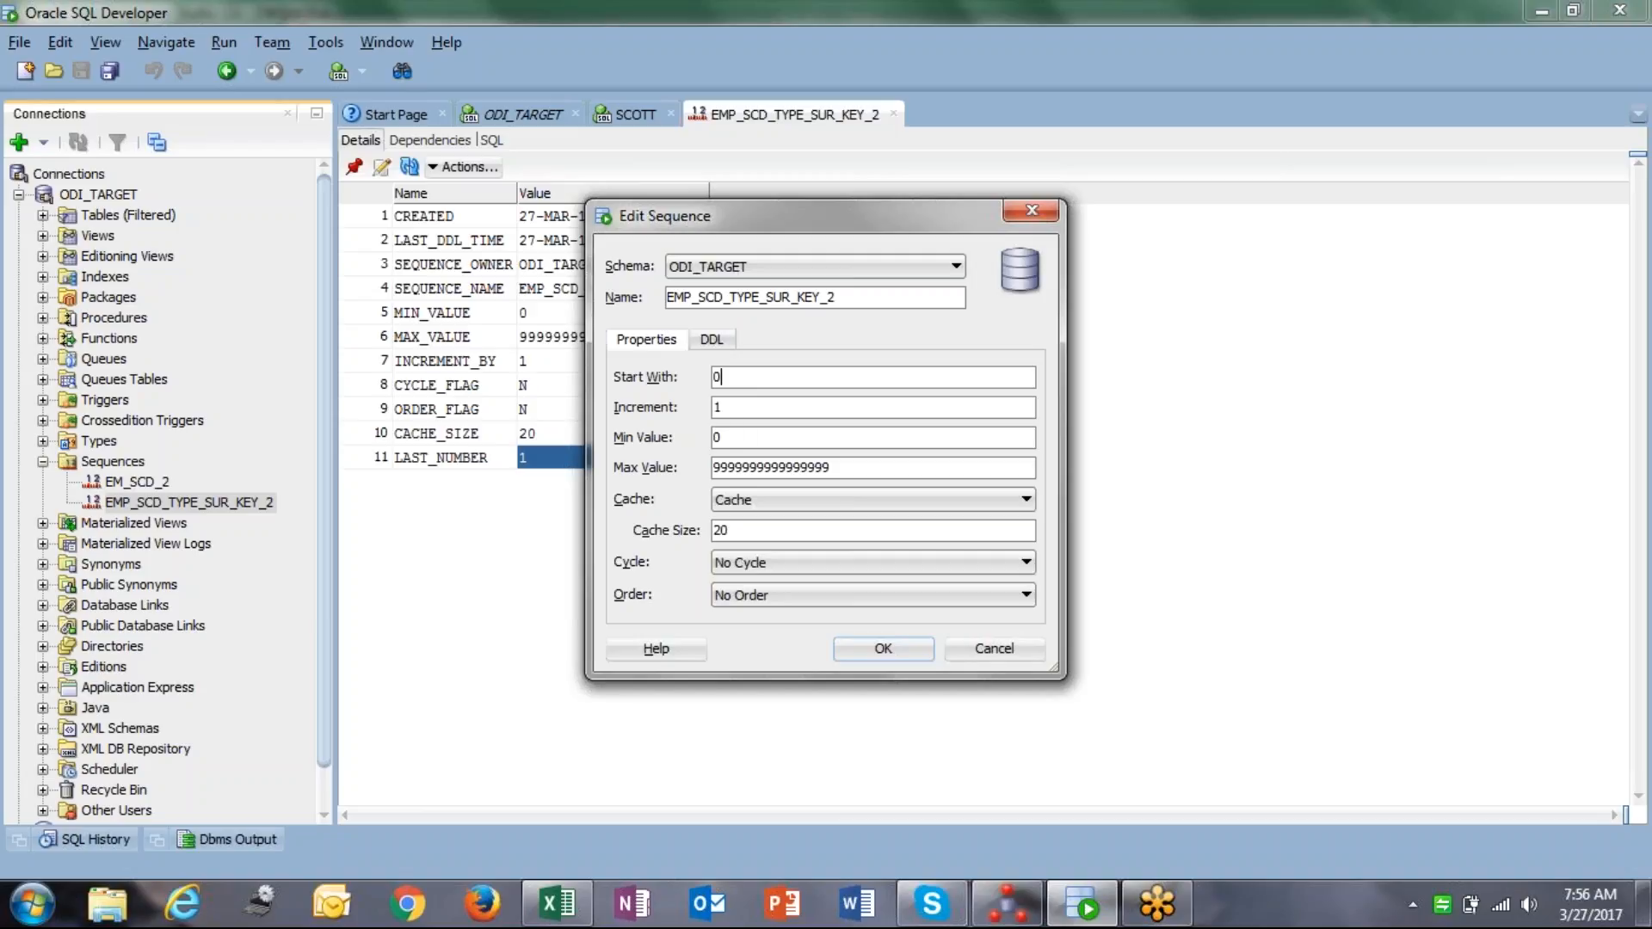
{"action": "double_click", "coordinate": [717, 377]}
{"action": "left_click", "coordinate": [751, 380]}
{"action": "left_click", "coordinate": [757, 406]}
{"action": "double_click", "coordinate": [761, 383]}
{"action": "type", "text": "1"}
{"action": "left_click", "coordinate": [750, 413]}
{"action": "left_click_drag", "start_coordinate": [752, 378], "coordinate": [718, 377]}
{"action": "type", "text": "1"}
{"action": "left_click_drag", "start_coordinate": [739, 379], "coordinate": [681, 381]}
{"action": "double_click", "coordinate": [719, 377]}
{"action": "left_click", "coordinate": [749, 375]}
{"action": "key", "text": "BackSpace"}
{"action": "type", "text": "2"}
{"action": "key", "text": "BackSpace"}
{"action": "type", "text": "0"}
{"action": "left_click", "coordinate": [884, 652]}
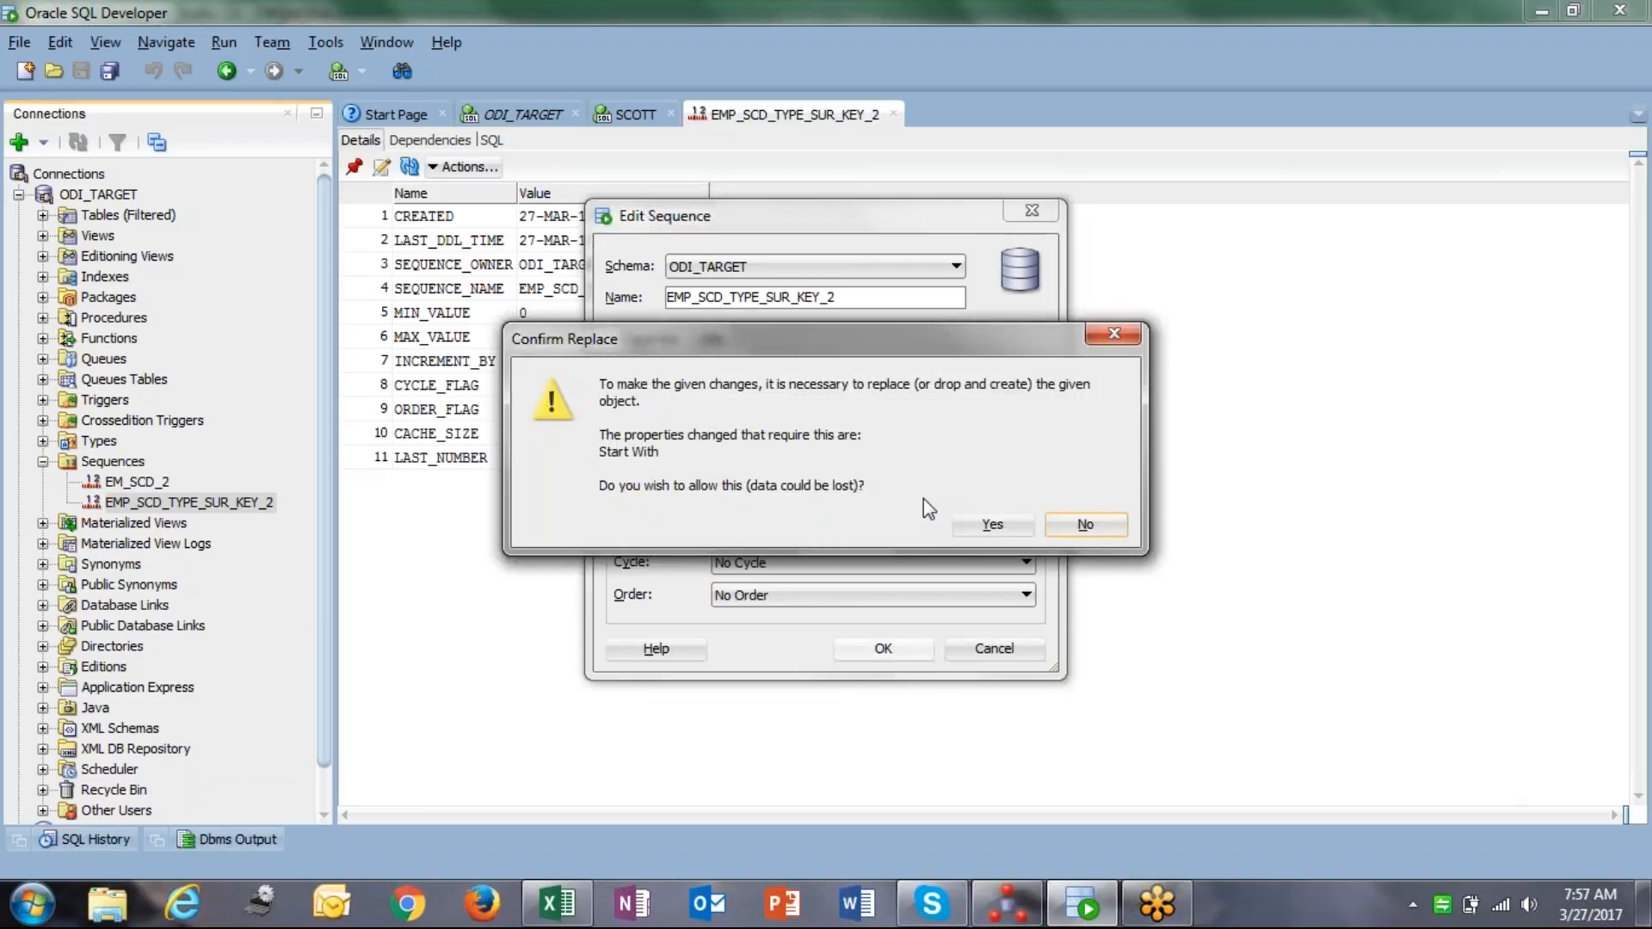
{"action": "left_click", "coordinate": [992, 527]}
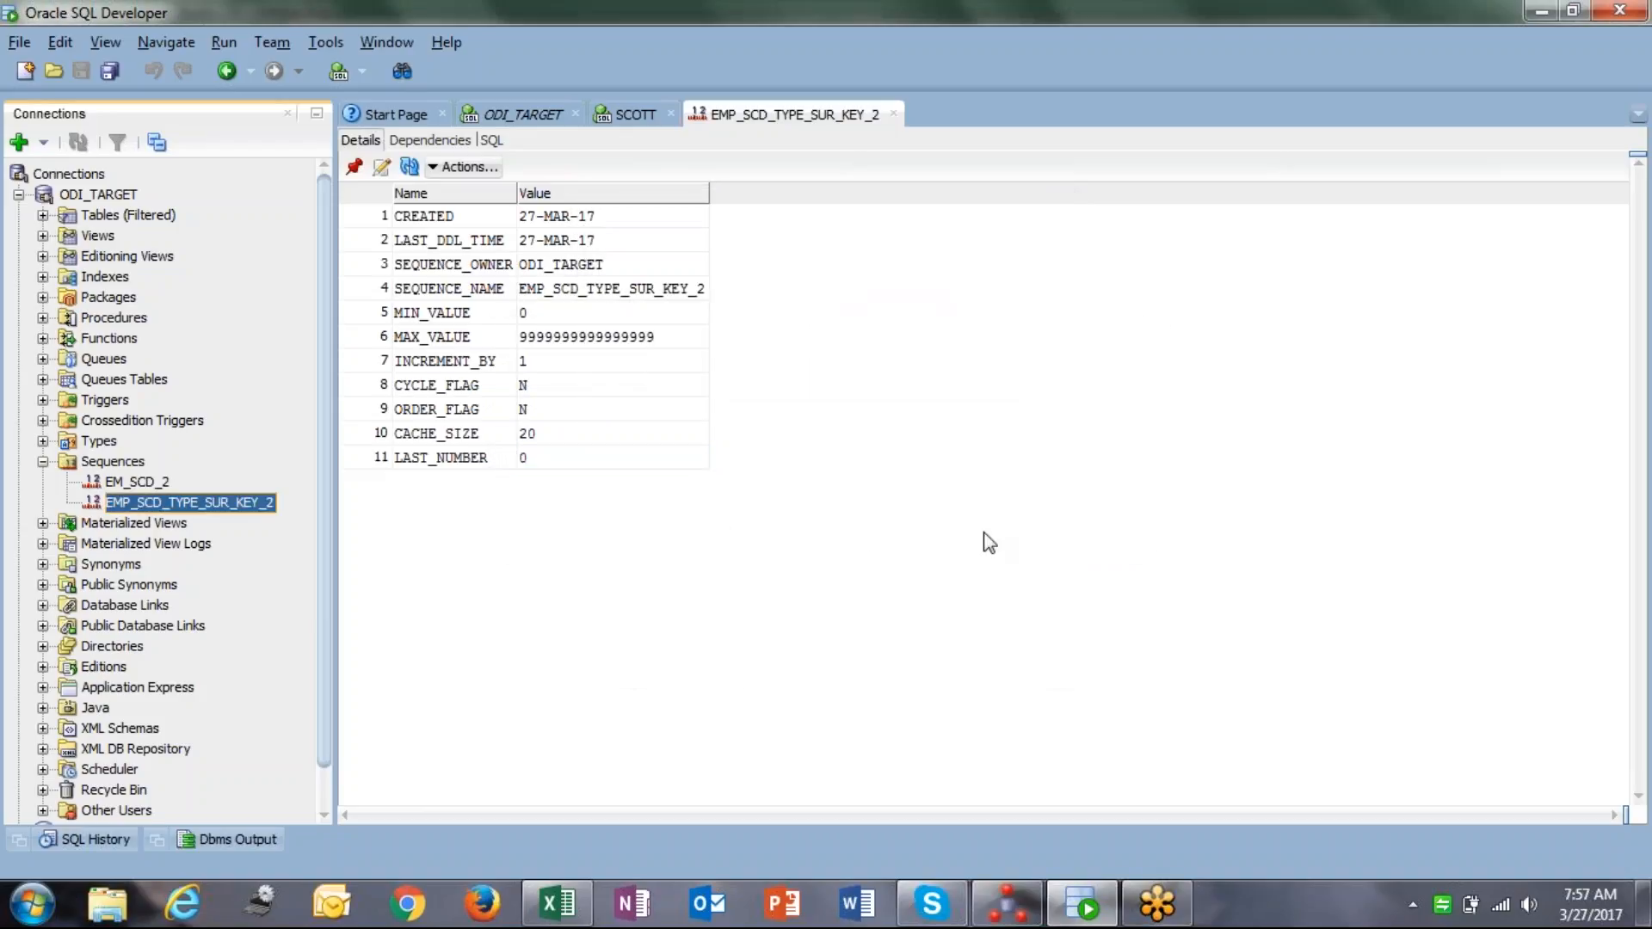
Switch back to Oracle Data Integrator Studio and apply and accept the sequence expression for SEQ_GEN.
{"action": "left_click", "coordinate": [1009, 906]}
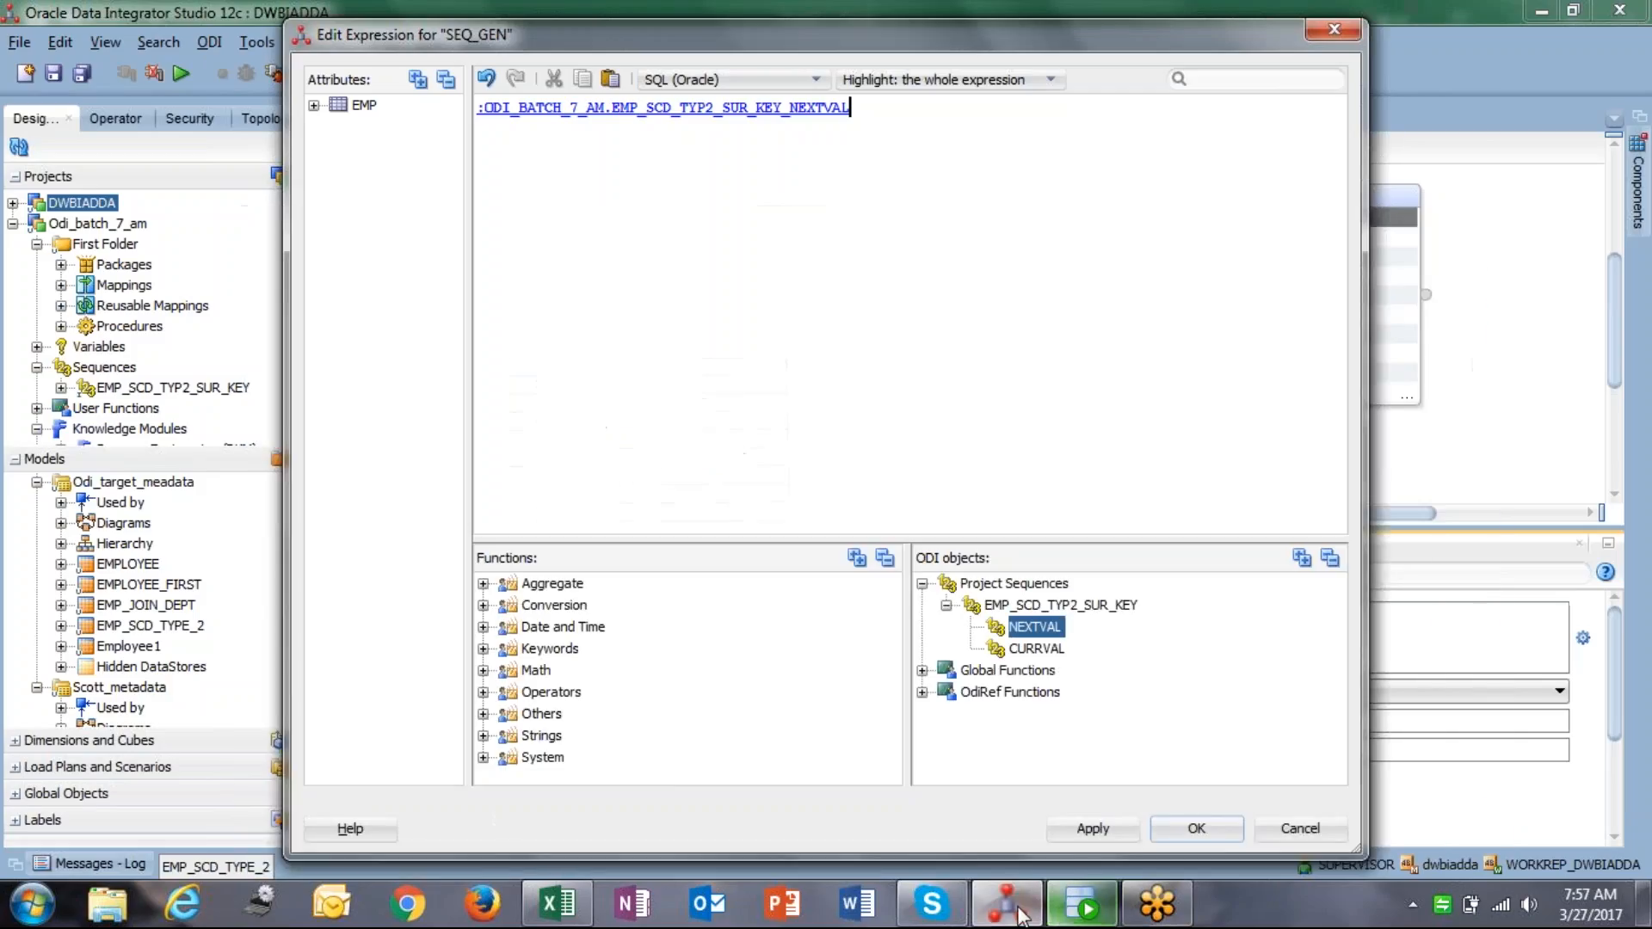
{"action": "left_click", "coordinate": [1110, 829]}
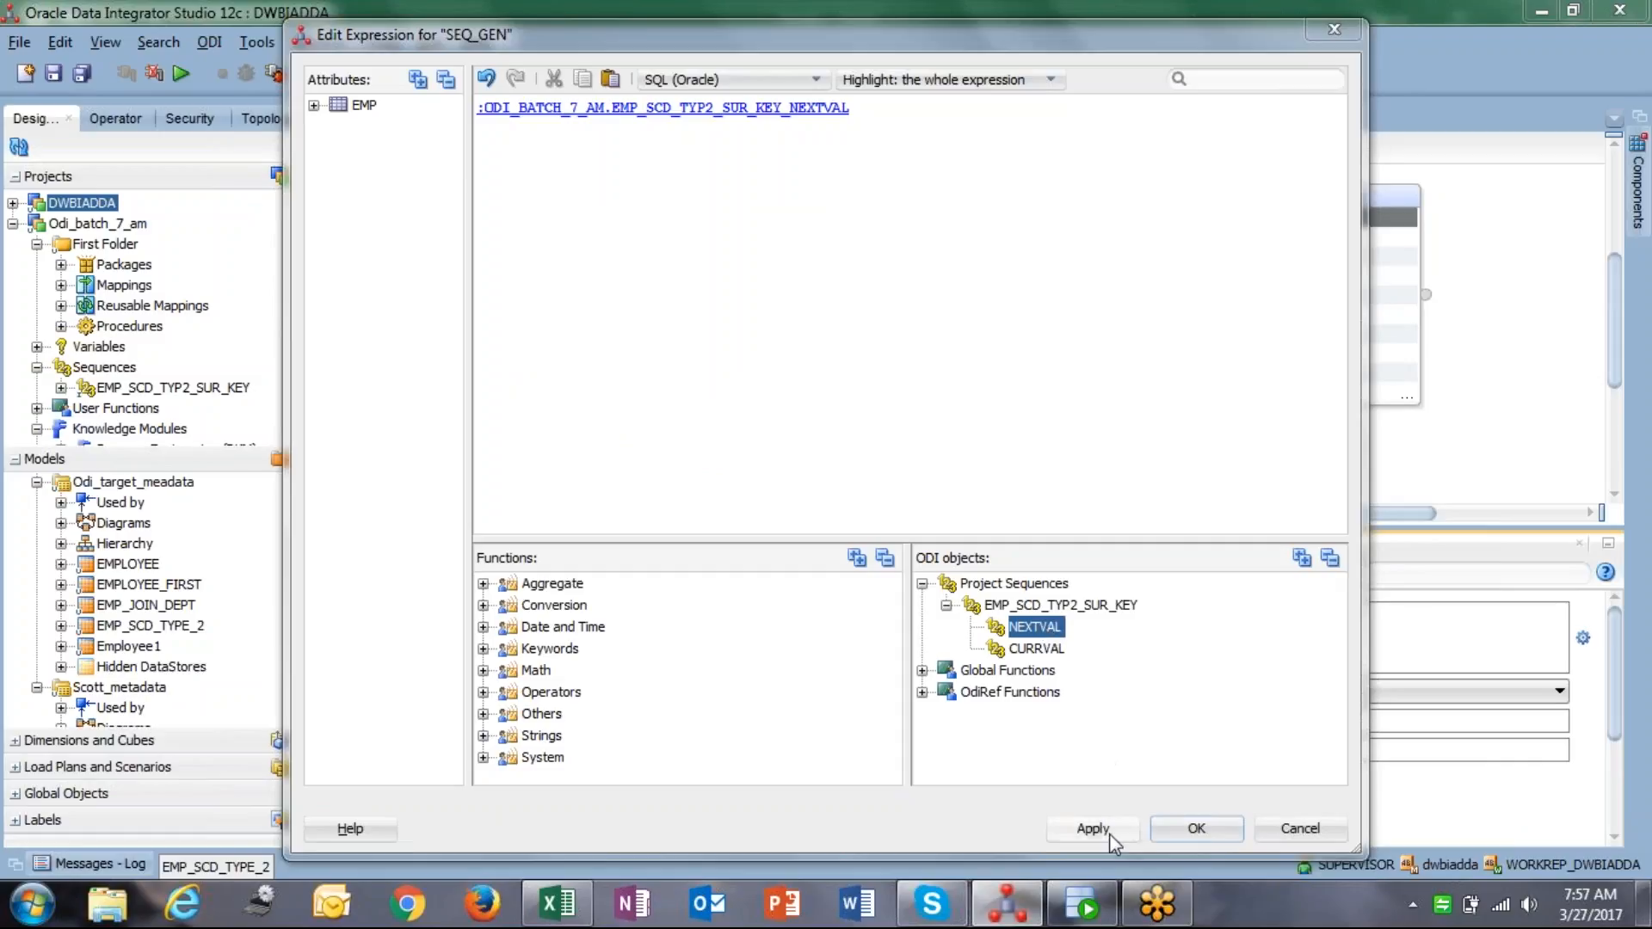
{"action": "left_click", "coordinate": [1193, 829]}
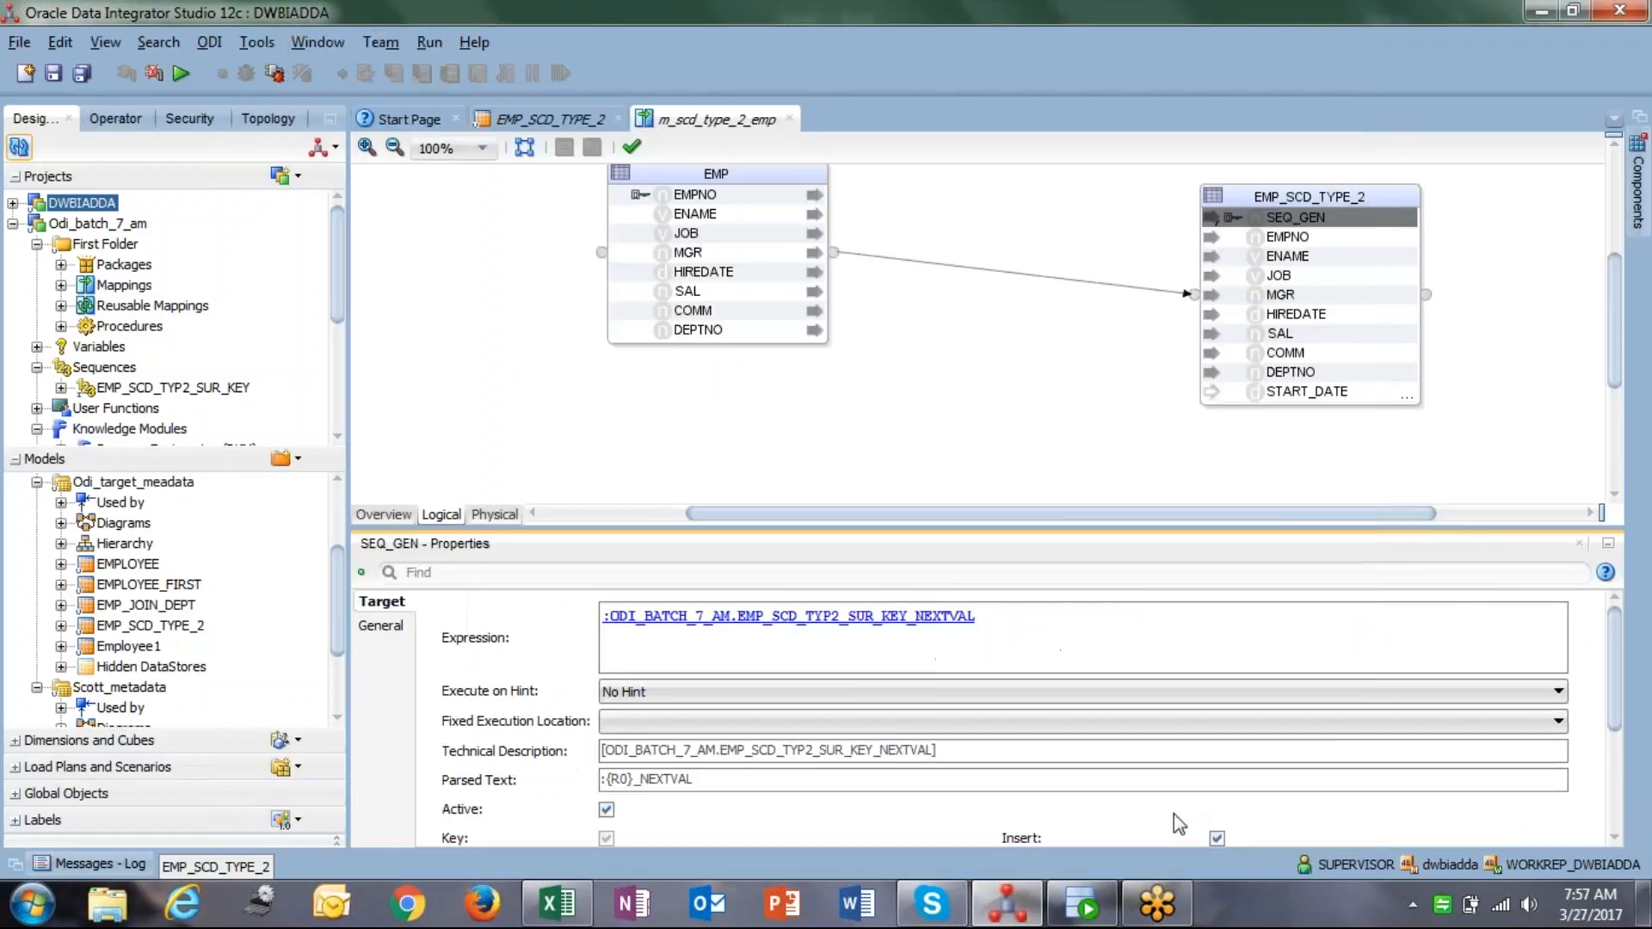
Open the attribute list of the EMP_SCD_TYPE_2 target component at its START_DATE, END_DATE and FLAG_RECORD rows.
{"action": "left_click", "coordinate": [1320, 392]}
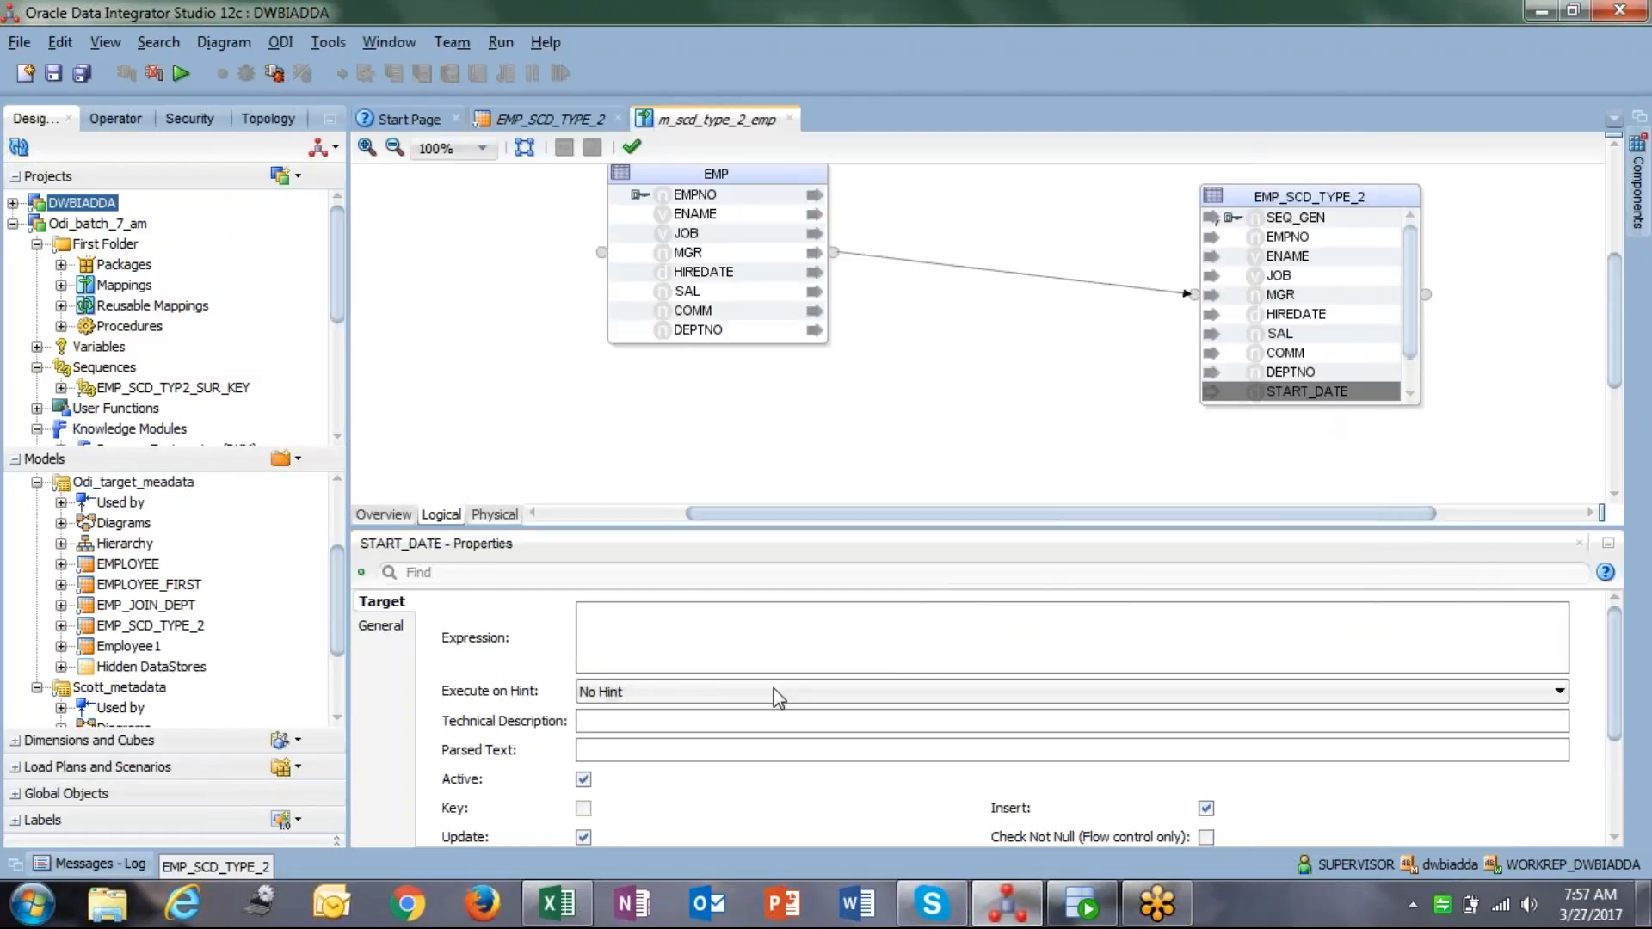
{"action": "left_click", "coordinate": [1306, 196]}
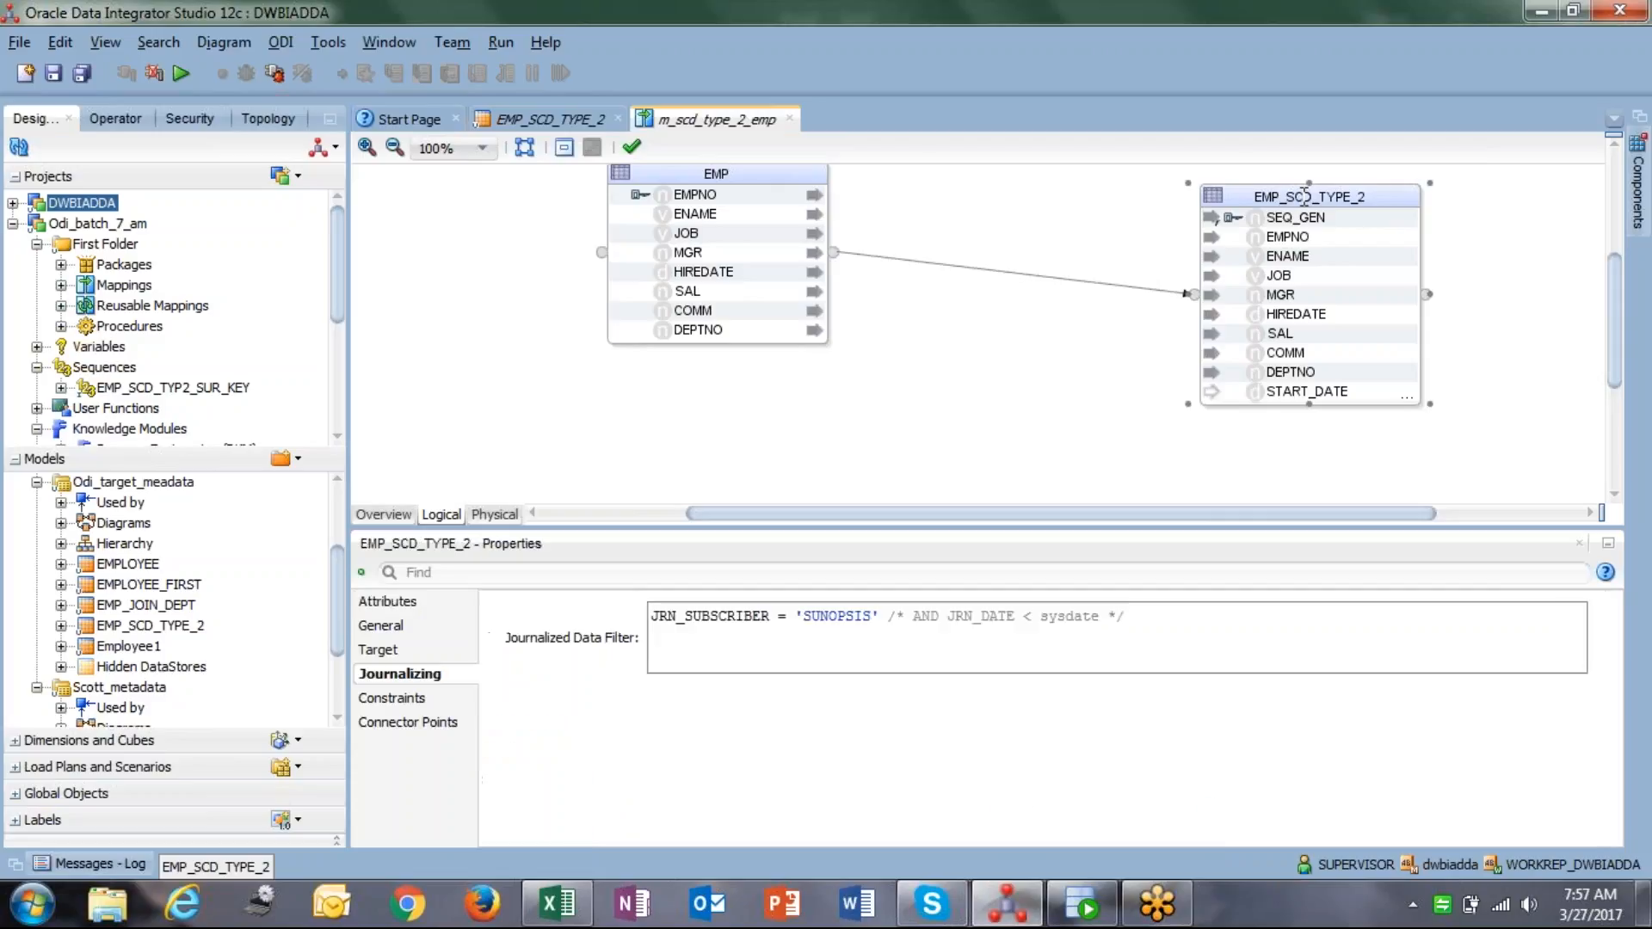
{"action": "left_click", "coordinate": [430, 605]}
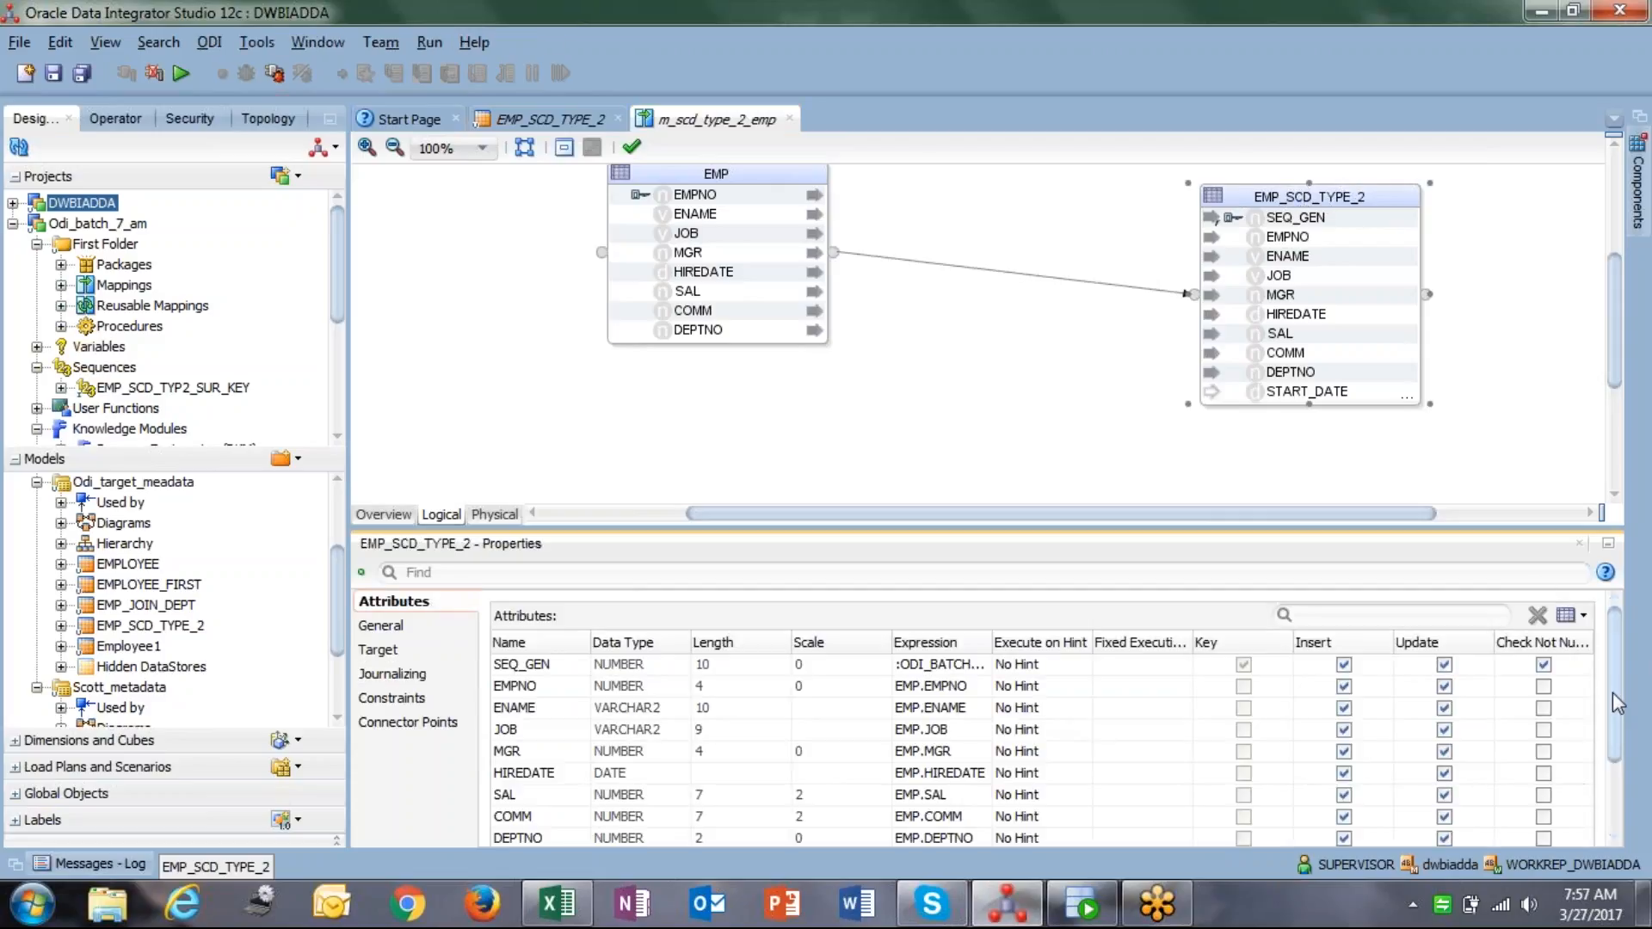
{"action": "left_click_drag", "start_coordinate": [1612, 684], "coordinate": [1616, 785]}
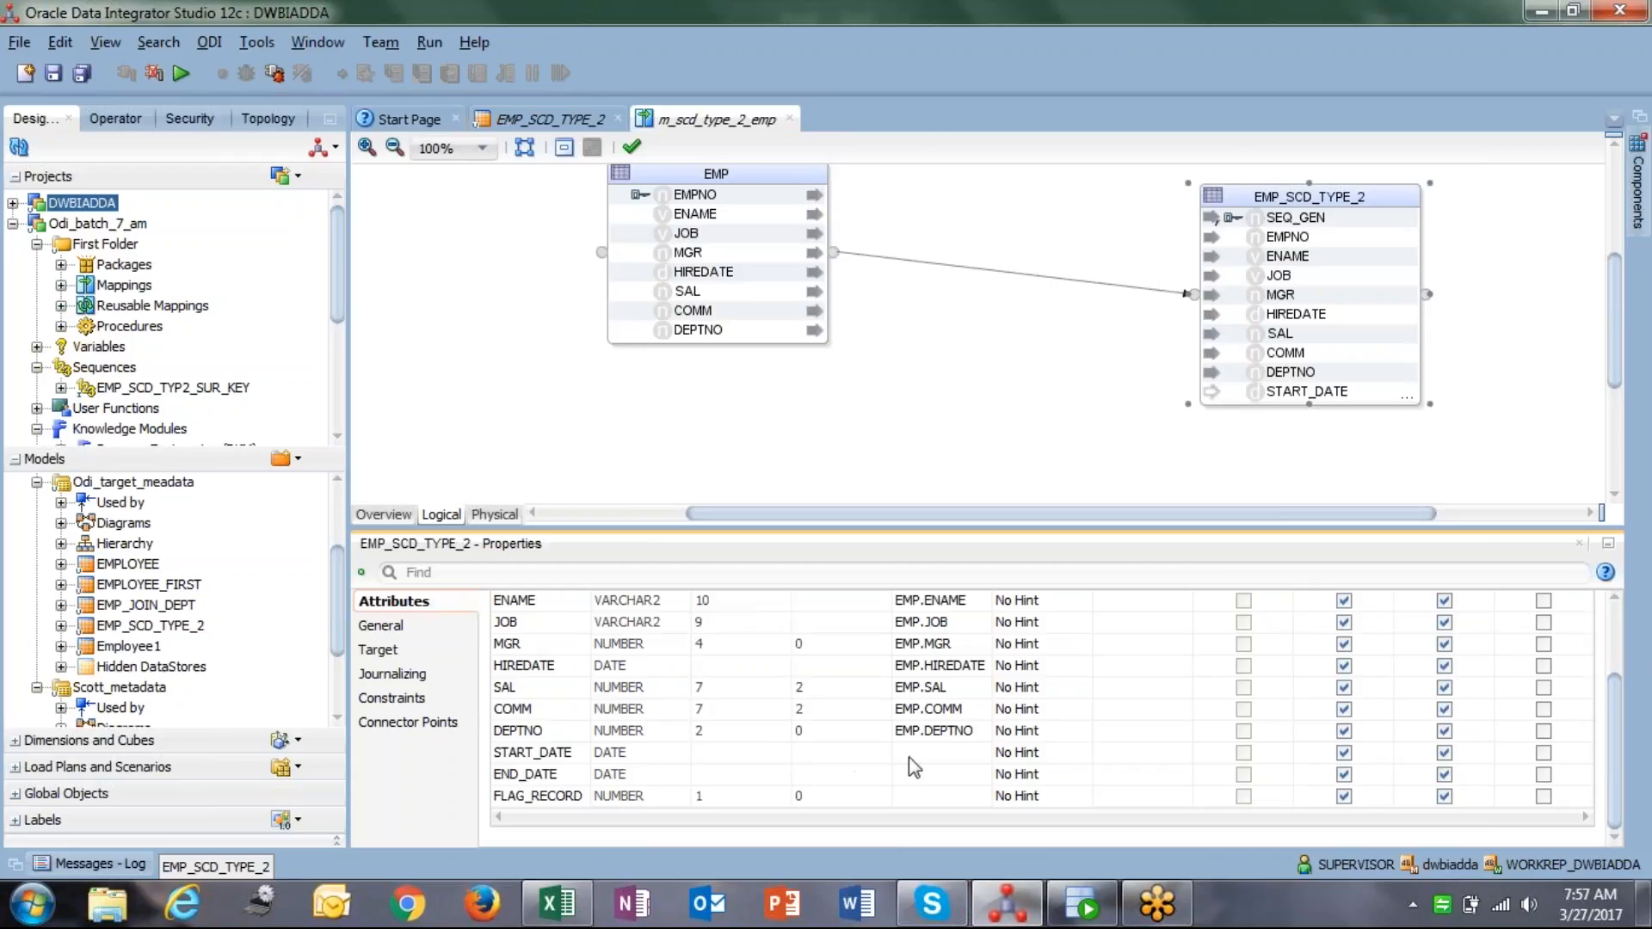
{"action": "left_click", "coordinate": [934, 754]}
{"action": "left_click", "coordinate": [934, 755]}
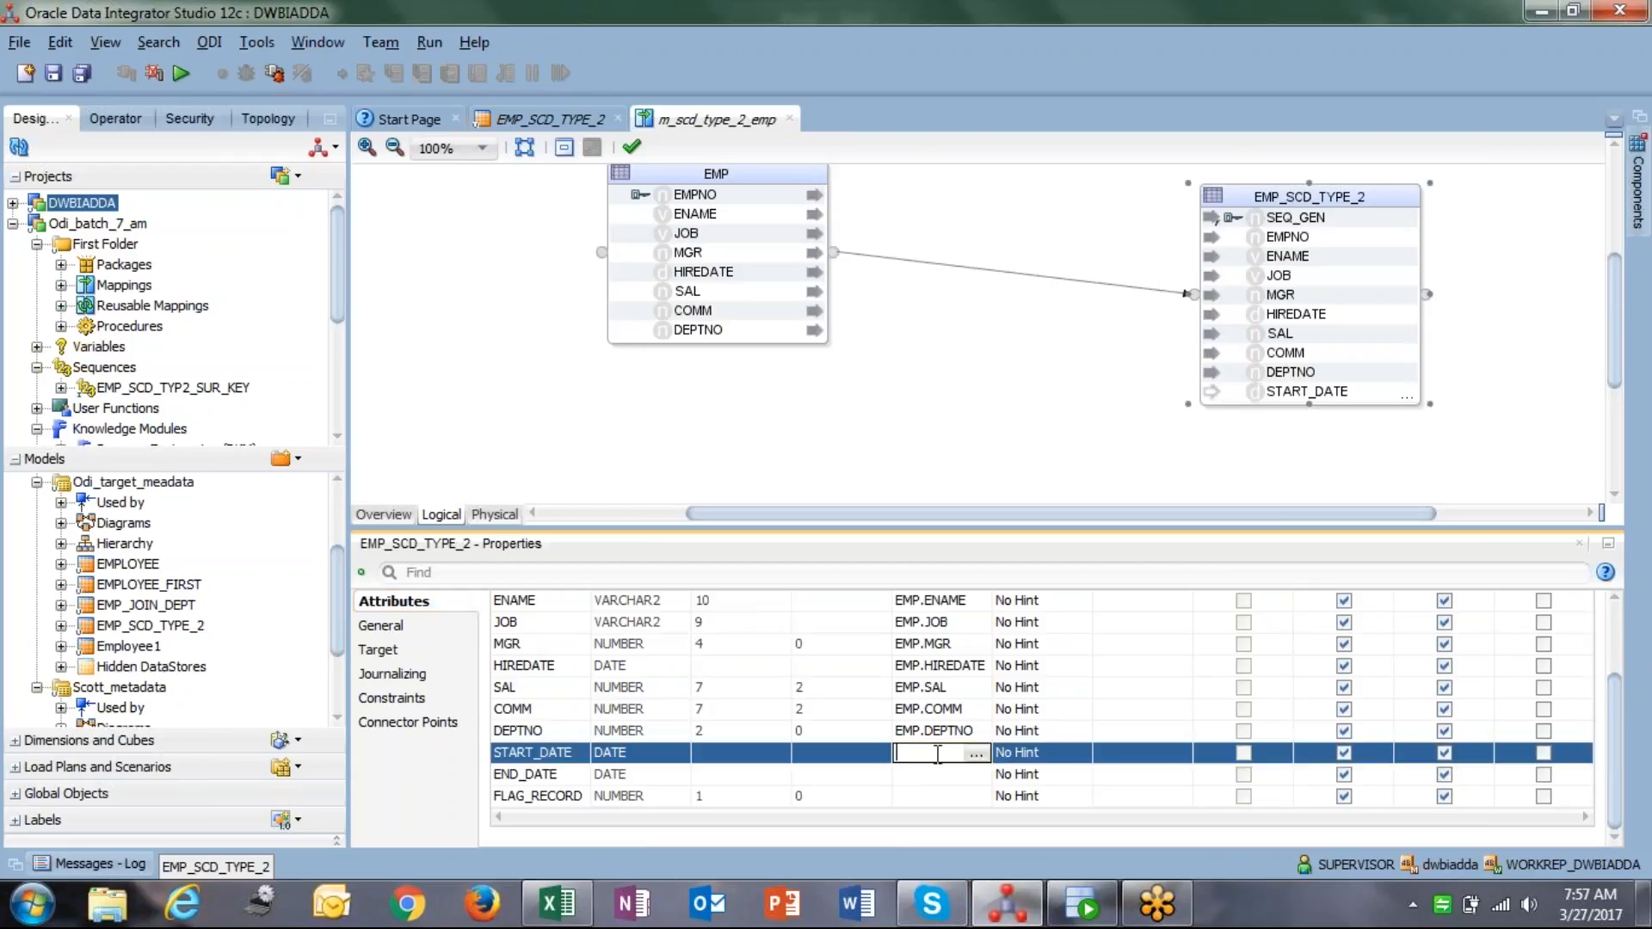
{"action": "type", "text": "SYSDATE"}
{"action": "left_click", "coordinate": [977, 757]}
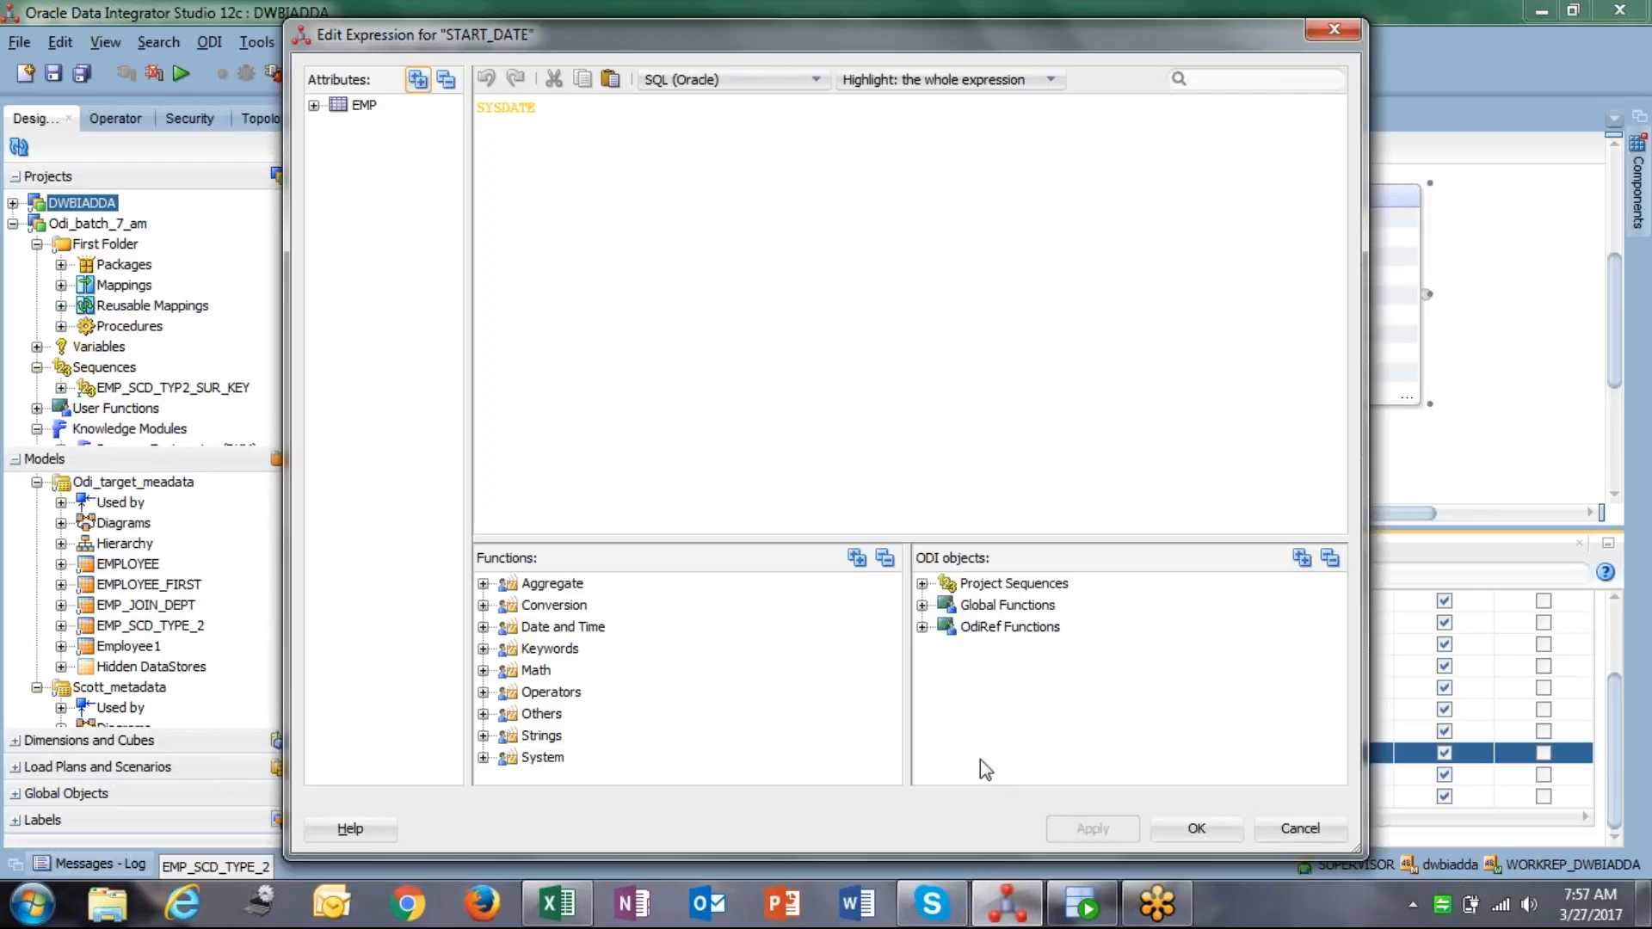
{"action": "key", "text": "Escape"}
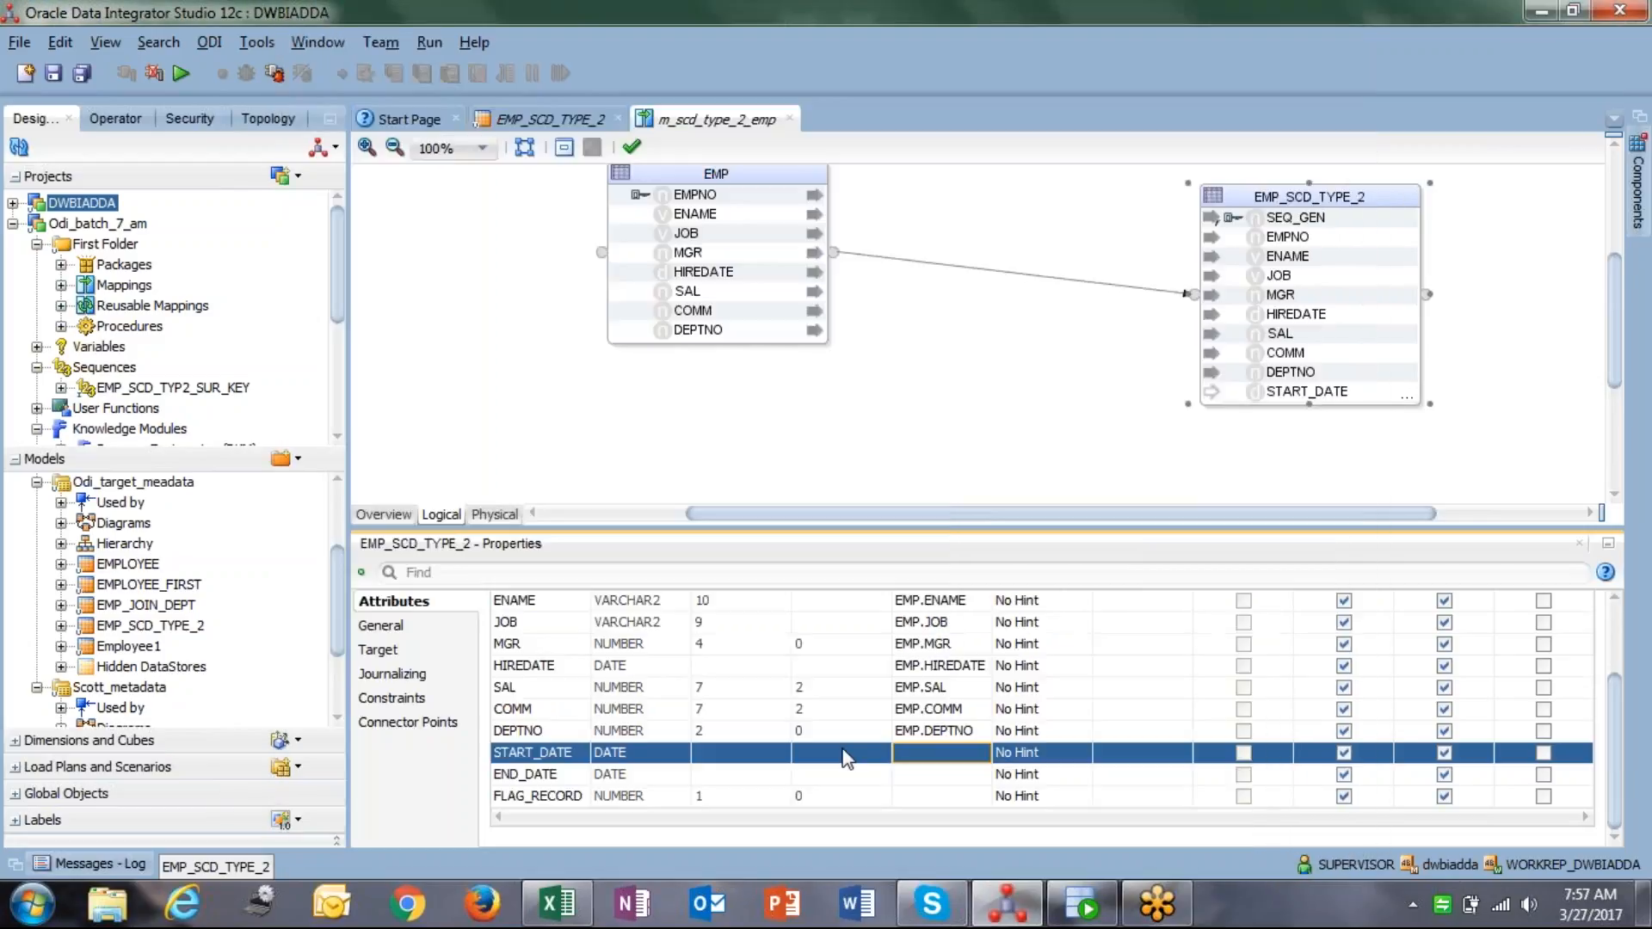
Set the target expressions to SYSDATE for START_DATE and END_DATE and to 1 for FLAG_RECORD.
{"action": "left_click", "coordinate": [959, 757]}
{"action": "type", "text": "SYSDATE"}
{"action": "double_click", "coordinate": [898, 753]}
{"action": "key", "text": "ctrl+c"}
{"action": "left_click", "coordinate": [922, 775]}
{"action": "key", "text": "ctrl+v"}
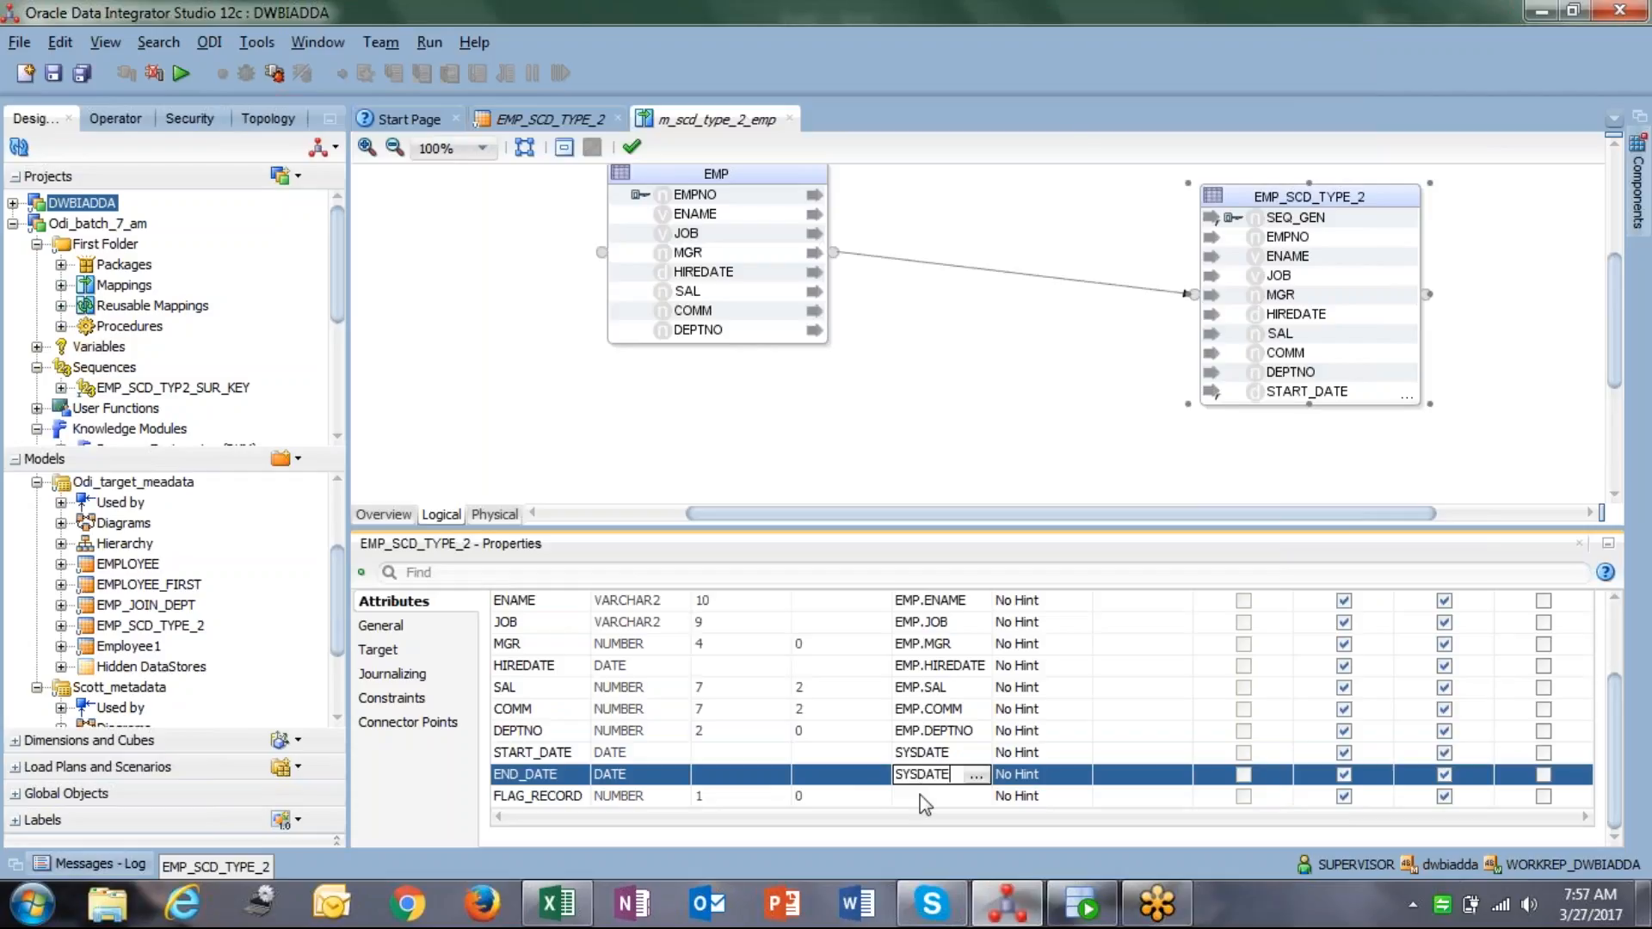
{"action": "left_click", "coordinate": [924, 798]}
{"action": "left_click", "coordinate": [922, 800]}
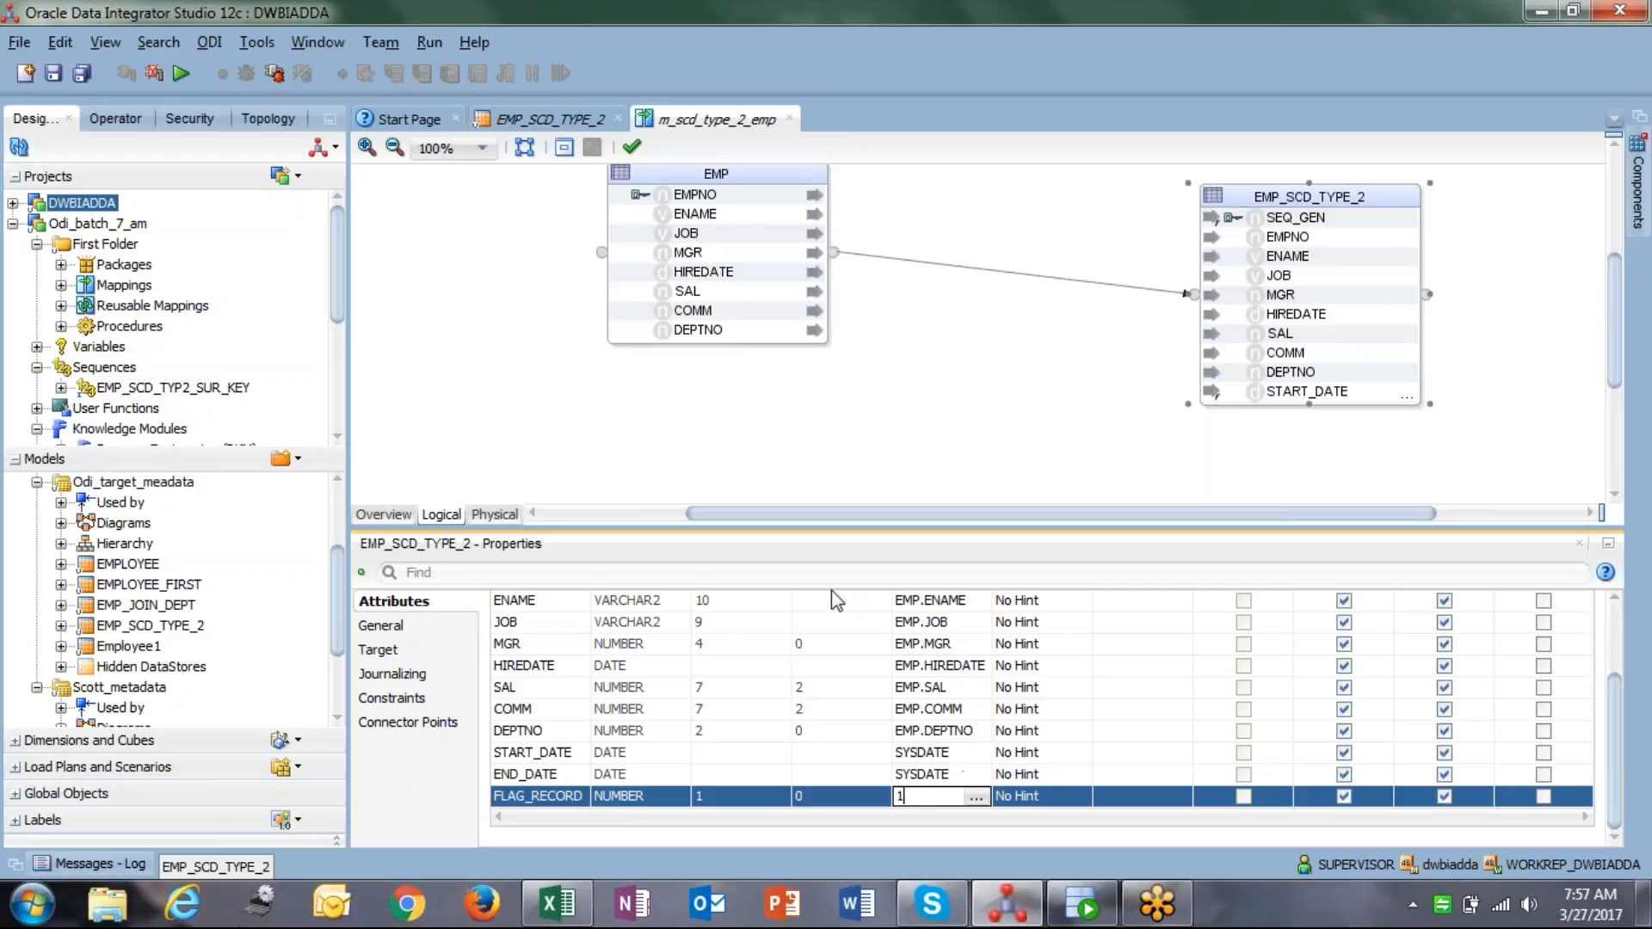
{"action": "left_click", "coordinate": [912, 430]}
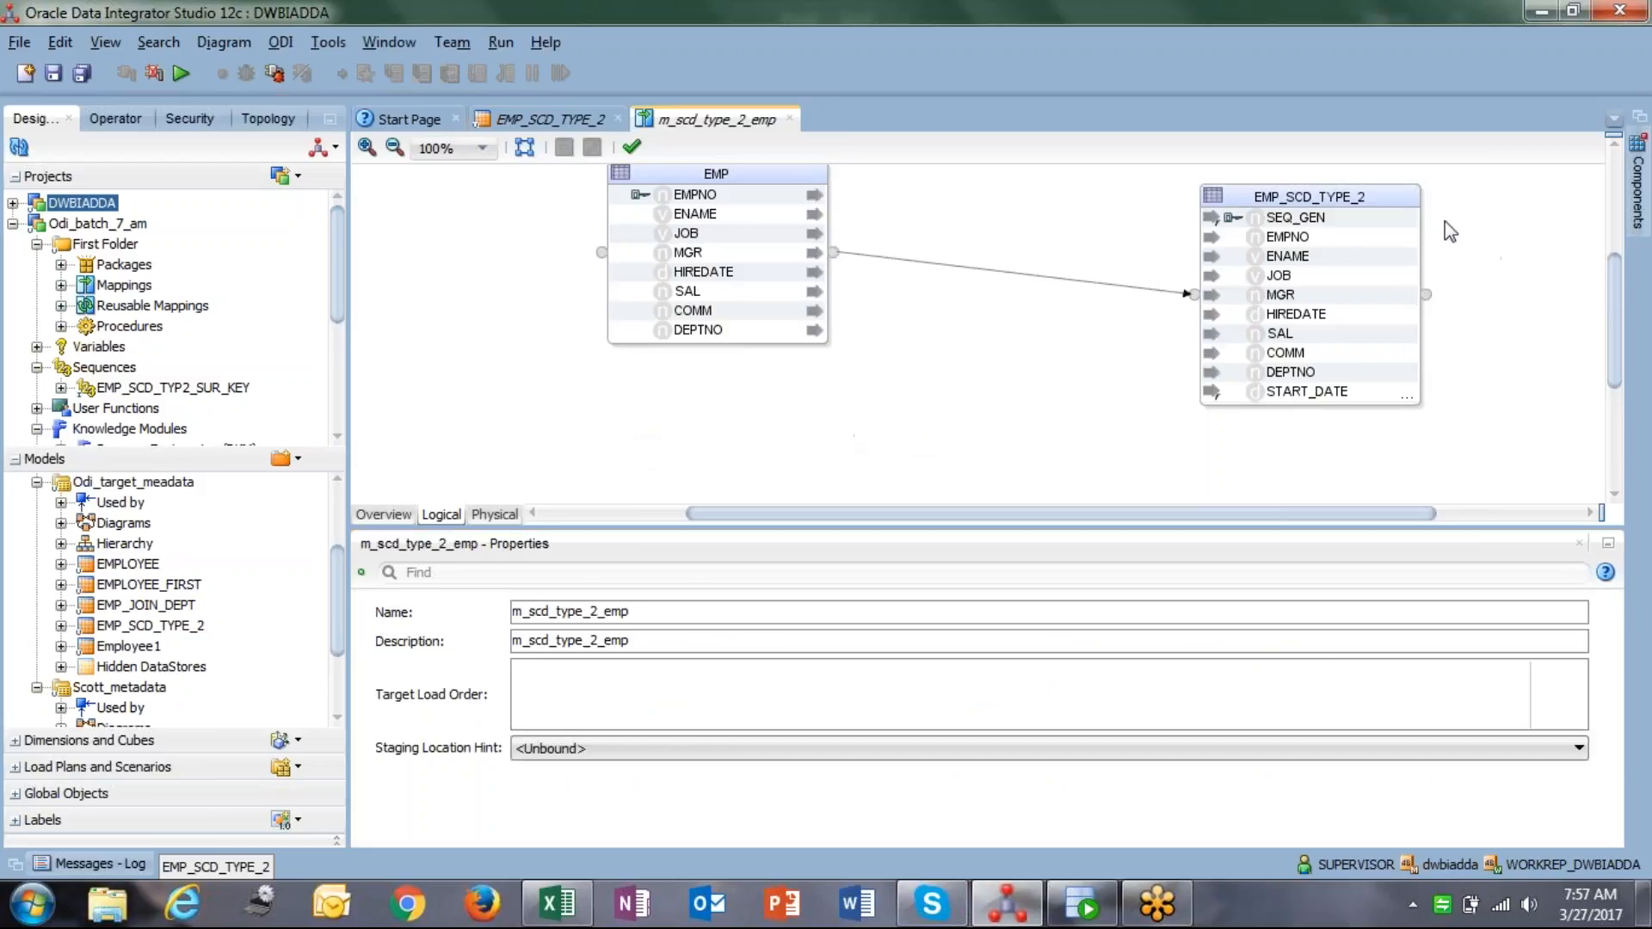
Set the Execute on Hint of the SEQ_GEN, START_DATE, END_DATE and FLAG_RECORD target attributes to Target.
{"action": "left_click", "coordinate": [1341, 213]}
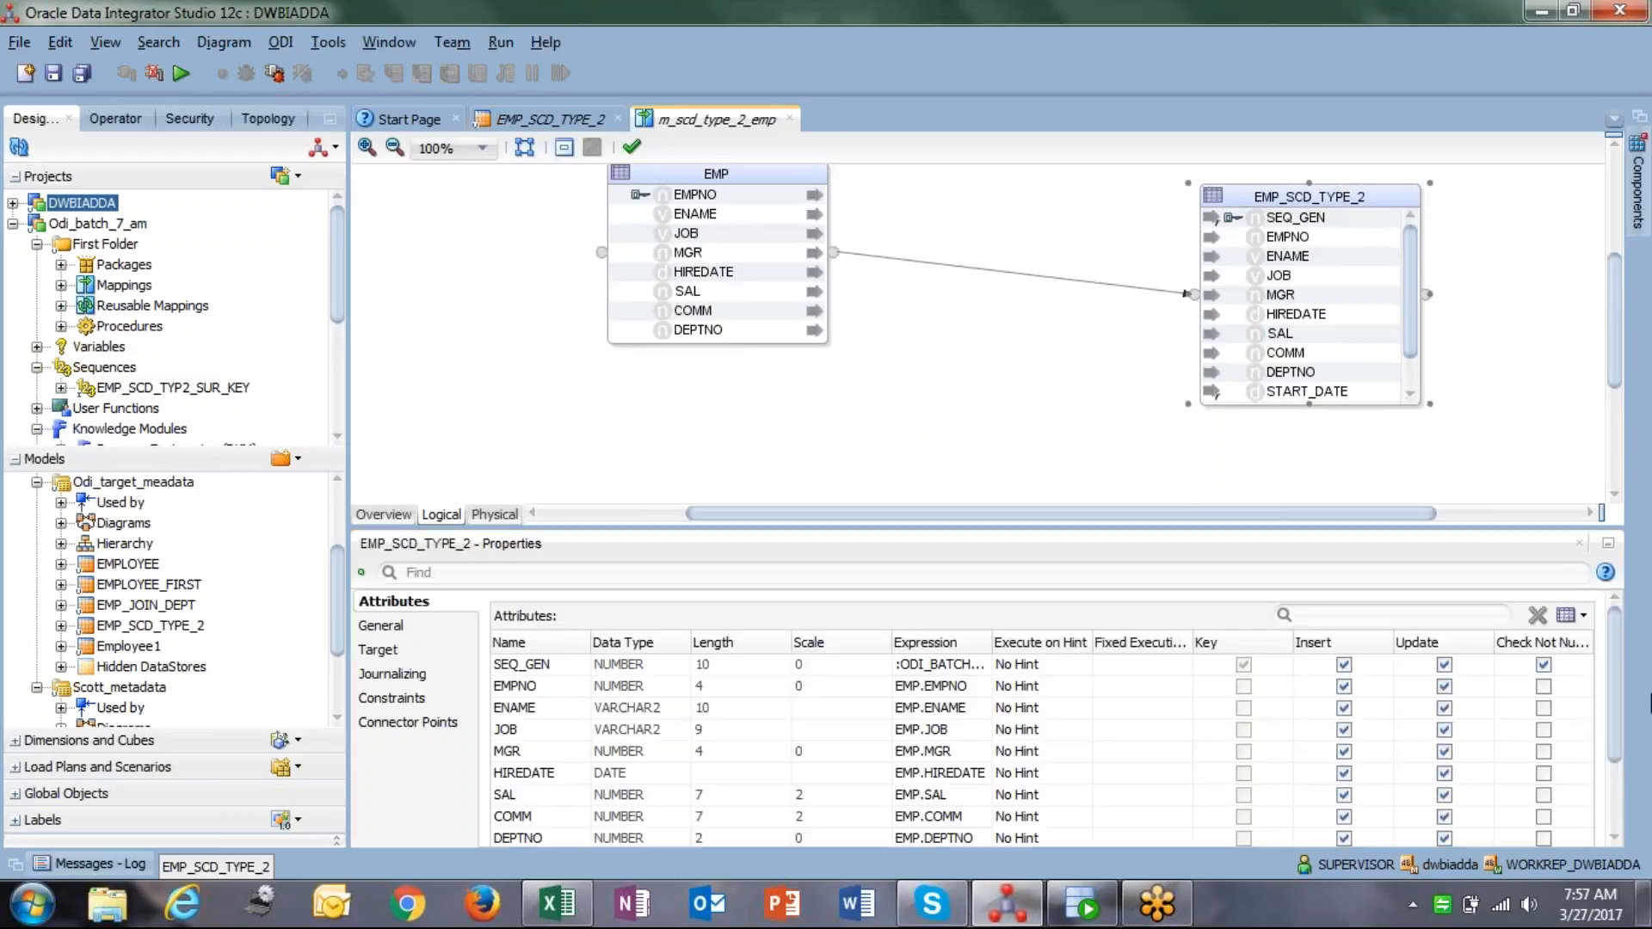
{"action": "left_click", "coordinate": [1036, 664]}
{"action": "left_click", "coordinate": [1036, 745]}
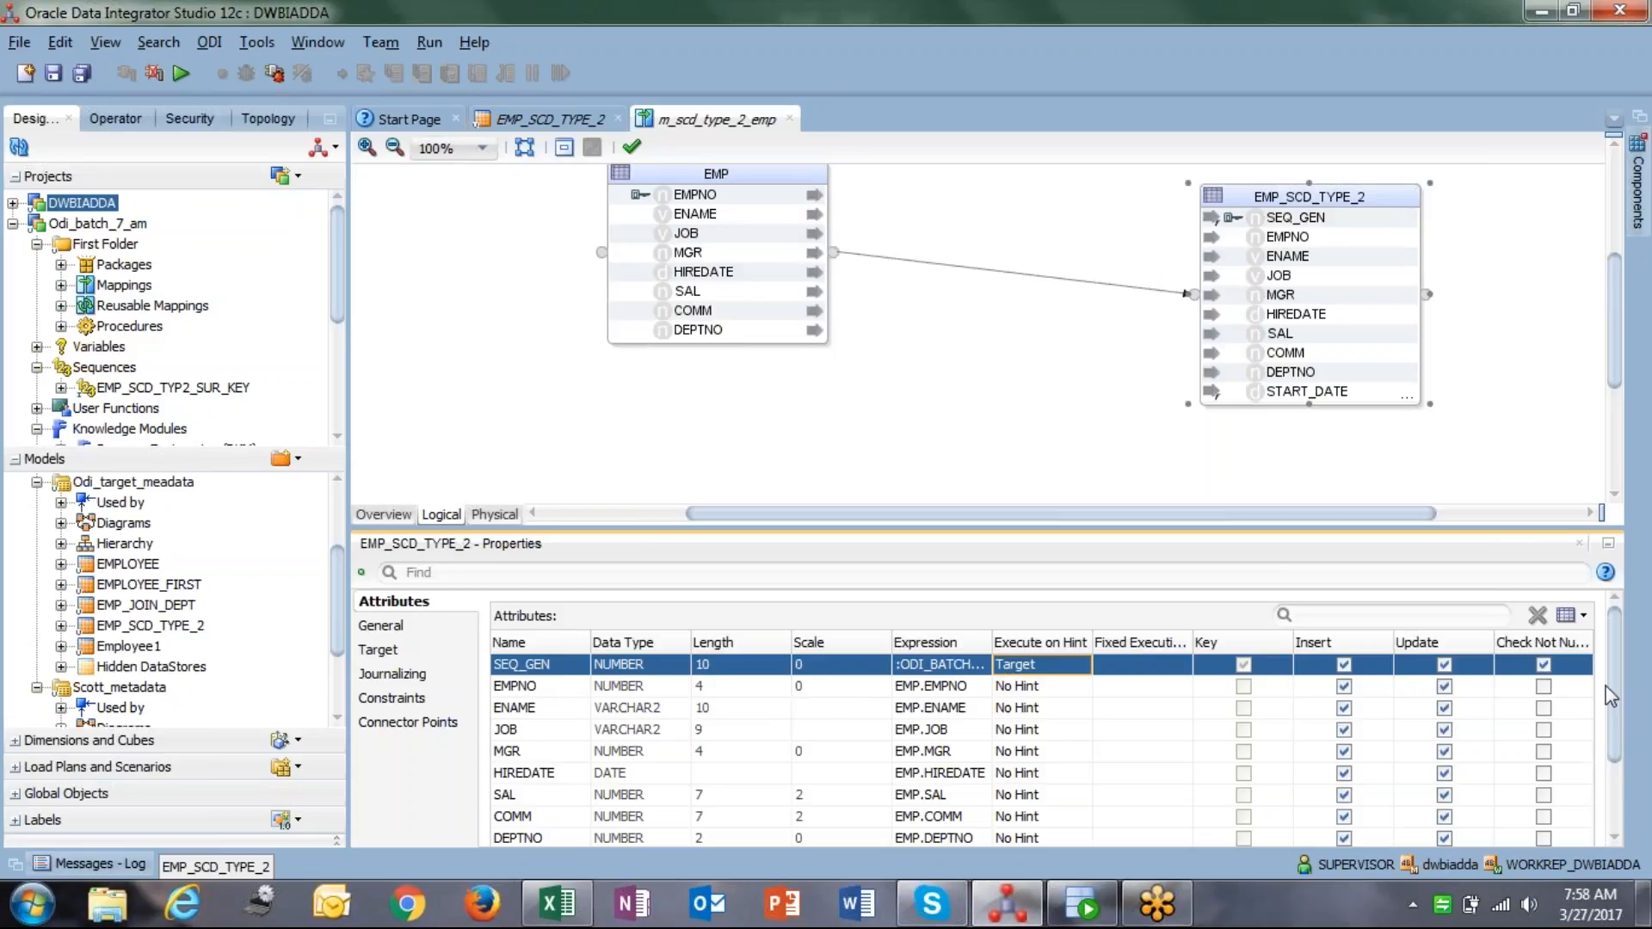
{"action": "left_click_drag", "start_coordinate": [1617, 697], "coordinate": [1636, 795]}
{"action": "left_click", "coordinate": [1057, 750]}
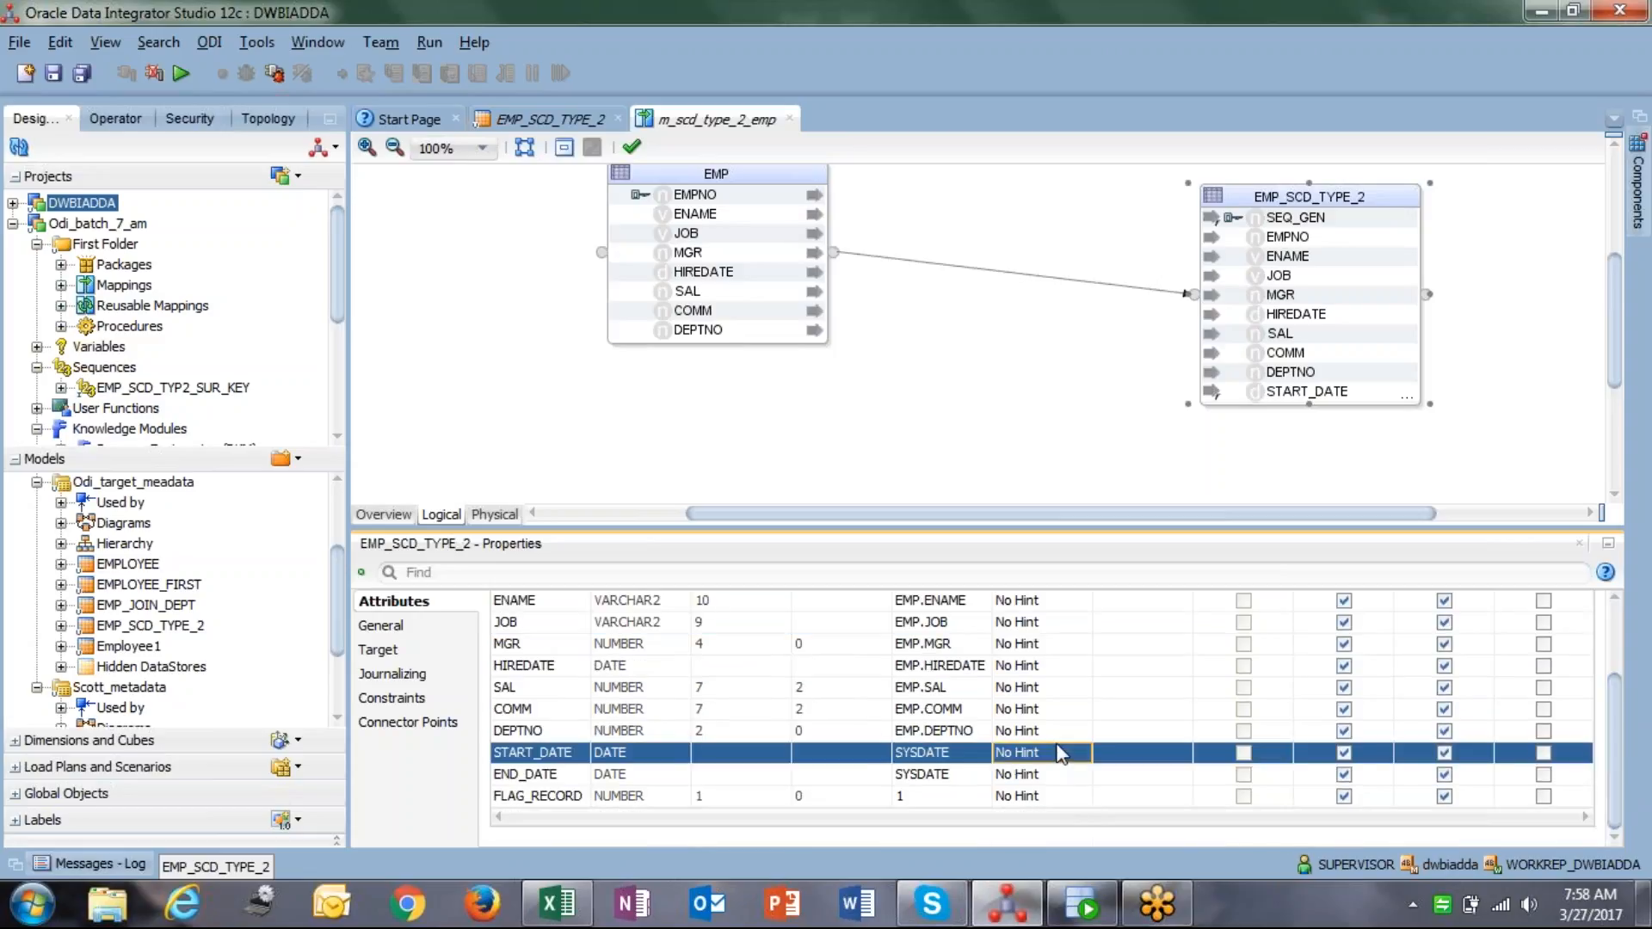
{"action": "left_click", "coordinate": [1060, 755]}
{"action": "left_click", "coordinate": [1043, 828]}
{"action": "left_click", "coordinate": [1036, 772]}
{"action": "left_click", "coordinate": [1036, 772]}
{"action": "left_click", "coordinate": [1036, 852]}
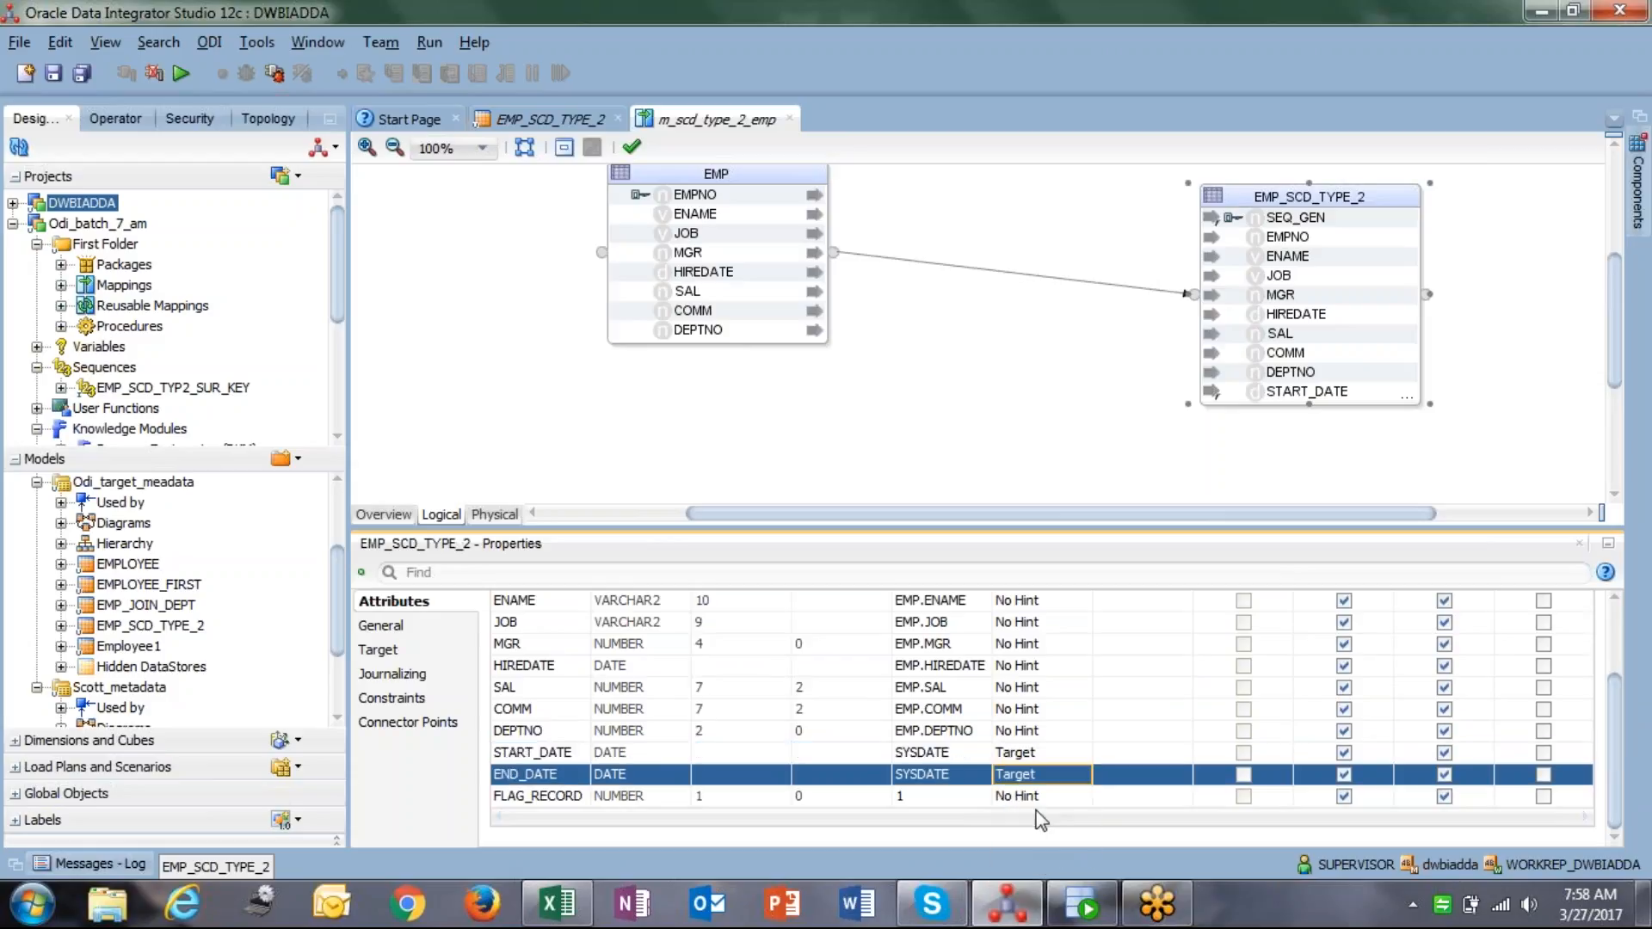
{"action": "left_click", "coordinate": [1046, 797]}
{"action": "left_click", "coordinate": [1045, 797]}
{"action": "left_click", "coordinate": [1048, 778]}
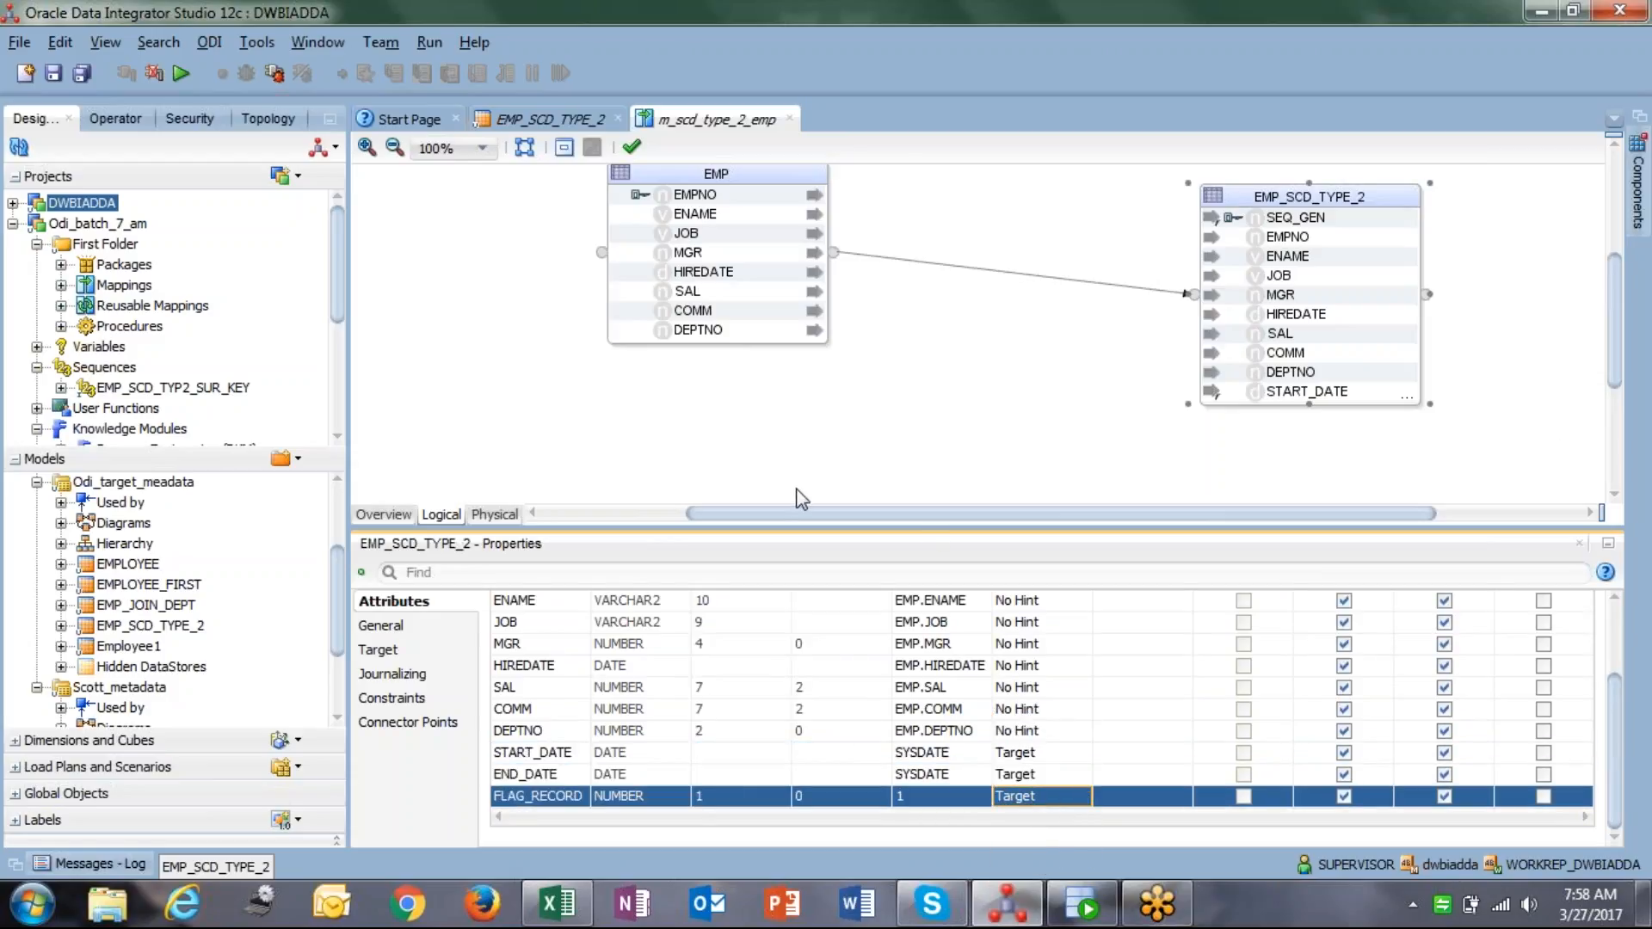
View the physical design of the m_scd_type_2_emp mapping with its source and target groups.
{"action": "mouse_move", "coordinate": [823, 513]}
{"action": "left_mouse_down"}
{"action": "mouse_move", "coordinate": [859, 520]}
{"action": "mouse_move", "coordinate": [824, 521]}
{"action": "left_mouse_up"}
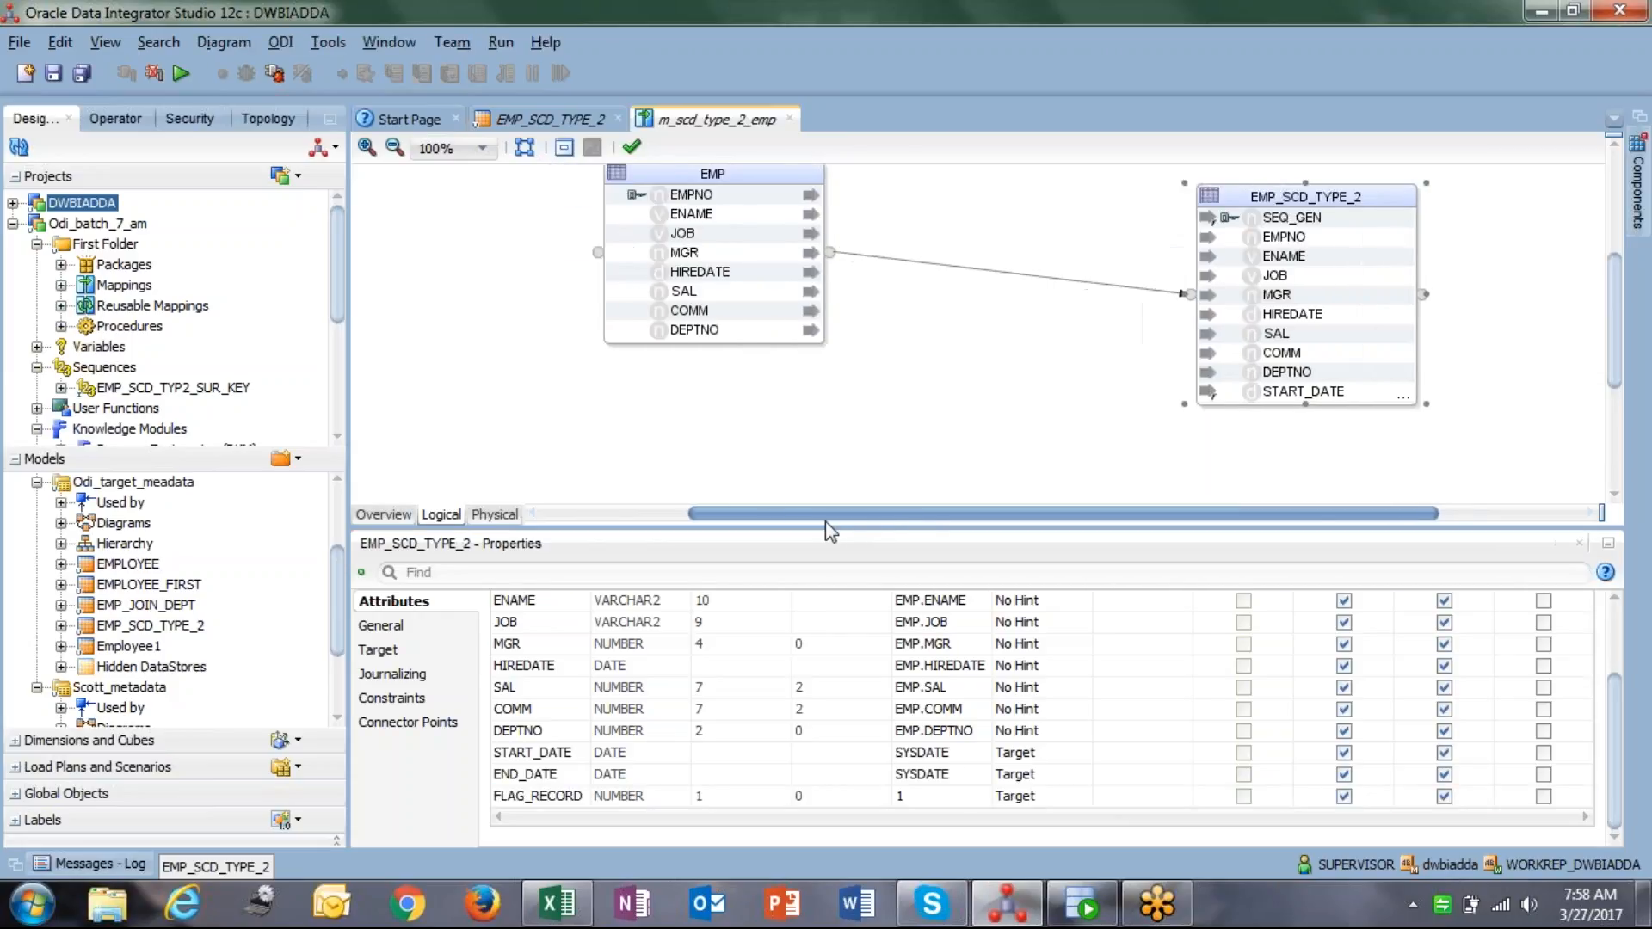
{"action": "left_click_drag", "start_coordinate": [1614, 365], "coordinate": [1616, 349]}
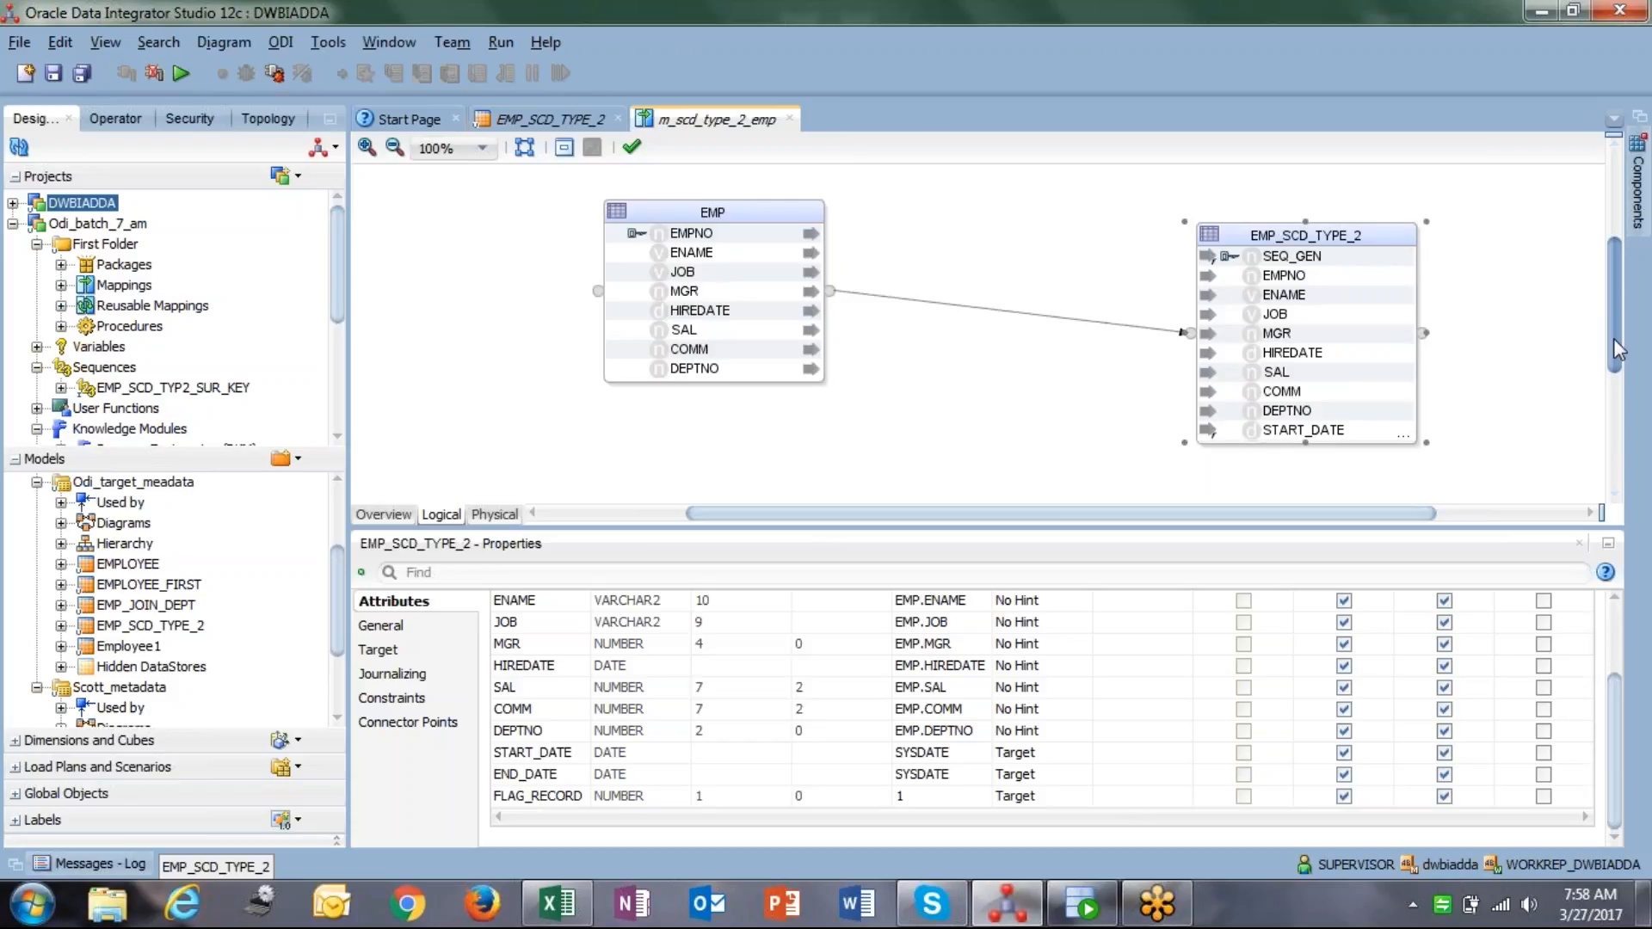
{"action": "left_click", "coordinate": [490, 353]}
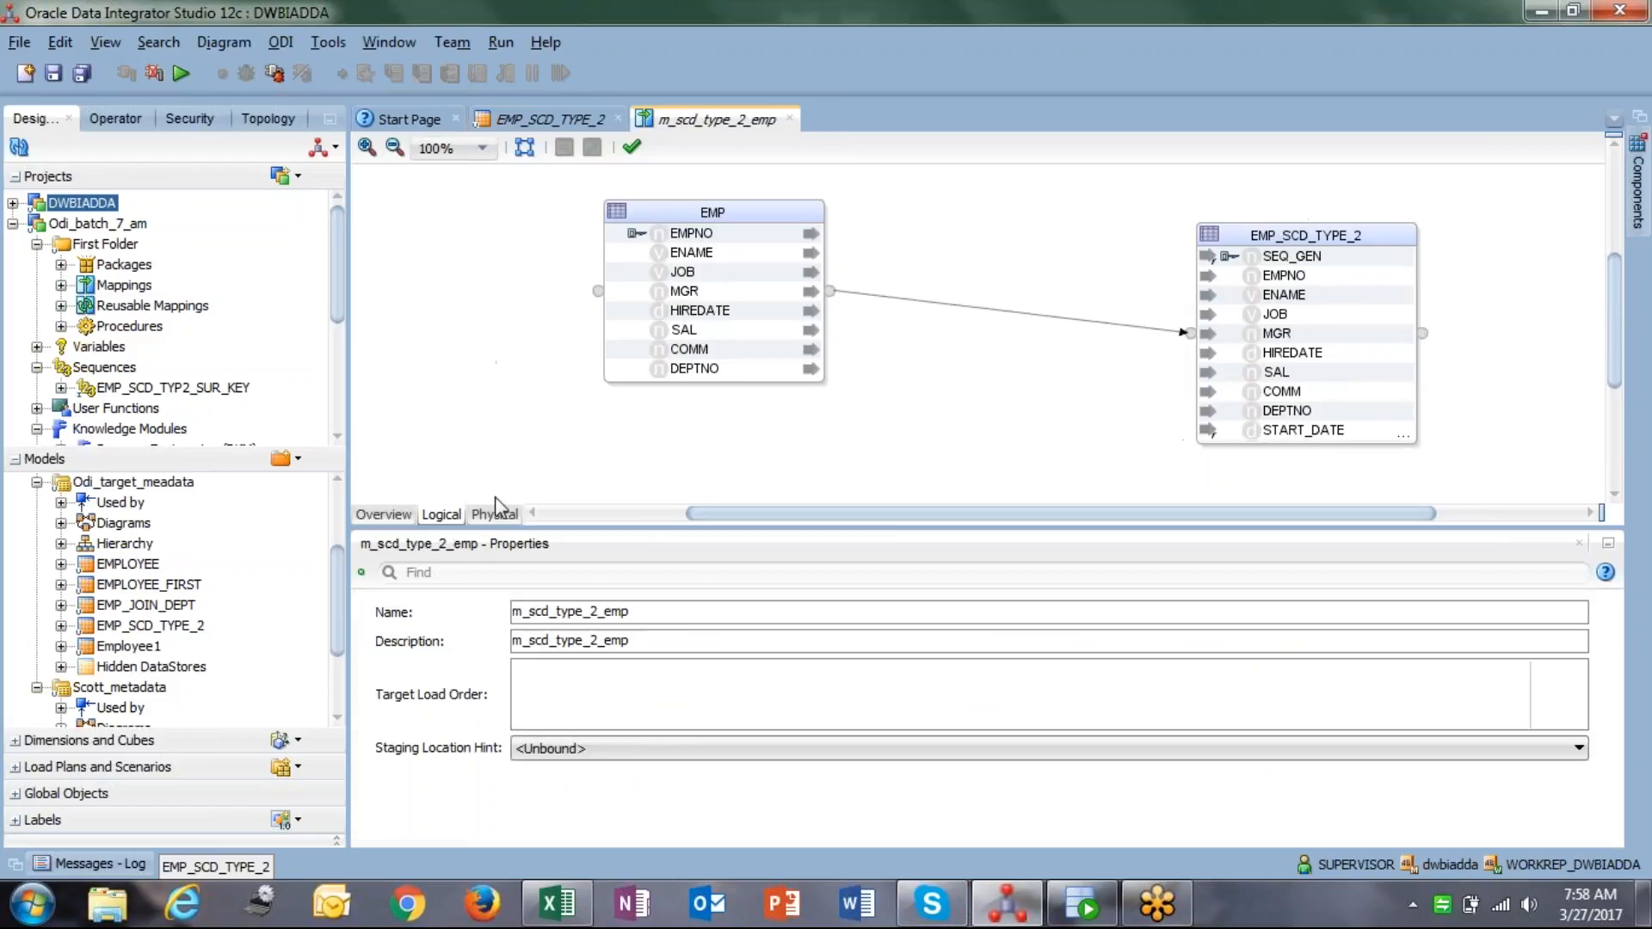
{"action": "left_click", "coordinate": [505, 515]}
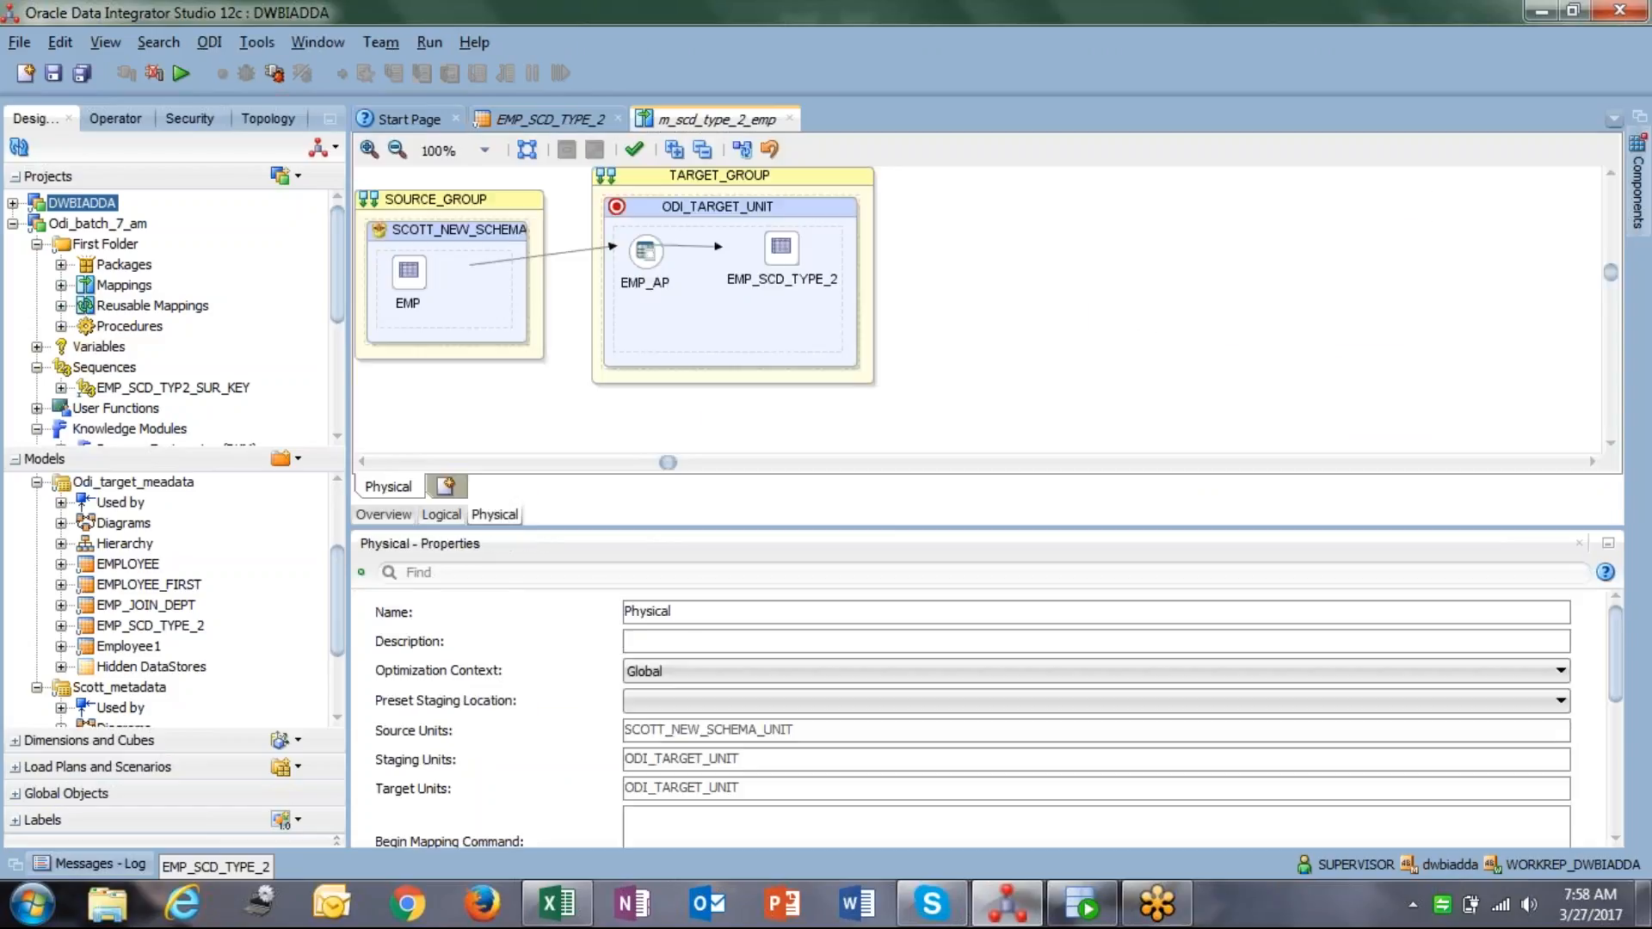
{"action": "mouse_move", "coordinate": [622, 463]}
{"action": "left_mouse_down"}
{"action": "mouse_move", "coordinate": [547, 465]}
{"action": "mouse_move", "coordinate": [622, 469]}
{"action": "mouse_move", "coordinate": [608, 472]}
{"action": "left_mouse_up"}
Set the integration type of EMP_SCD_TYPE_2 in the logical design to Slowly Changing Dimension and save the mapping.
{"action": "left_click", "coordinate": [442, 515]}
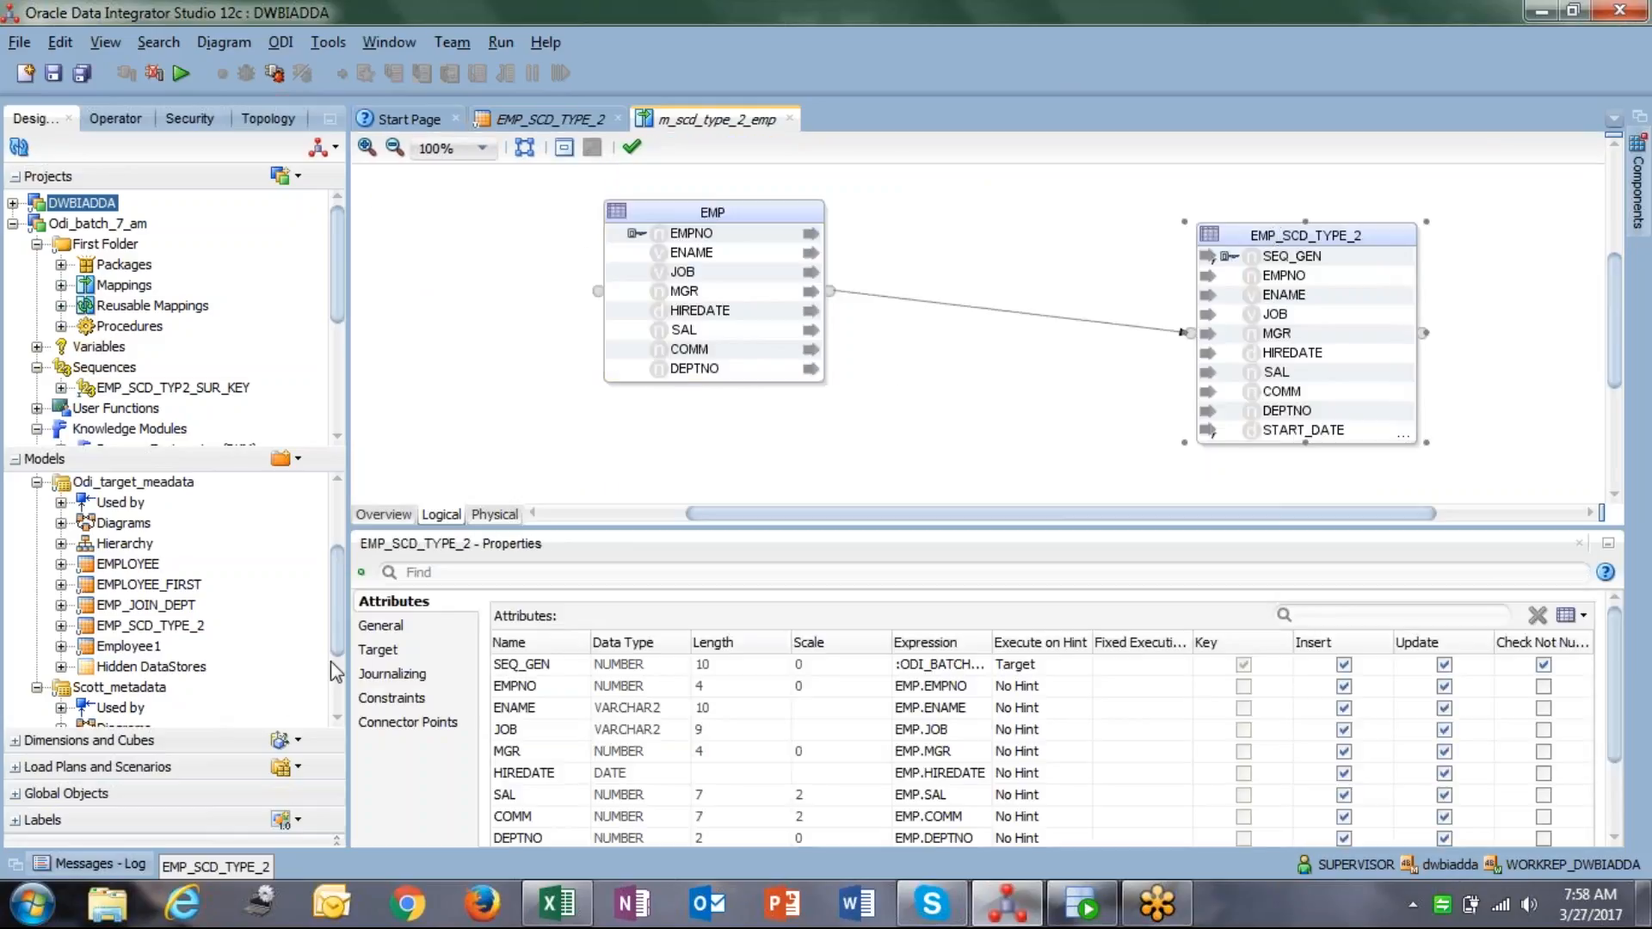
{"action": "left_click", "coordinate": [379, 650]}
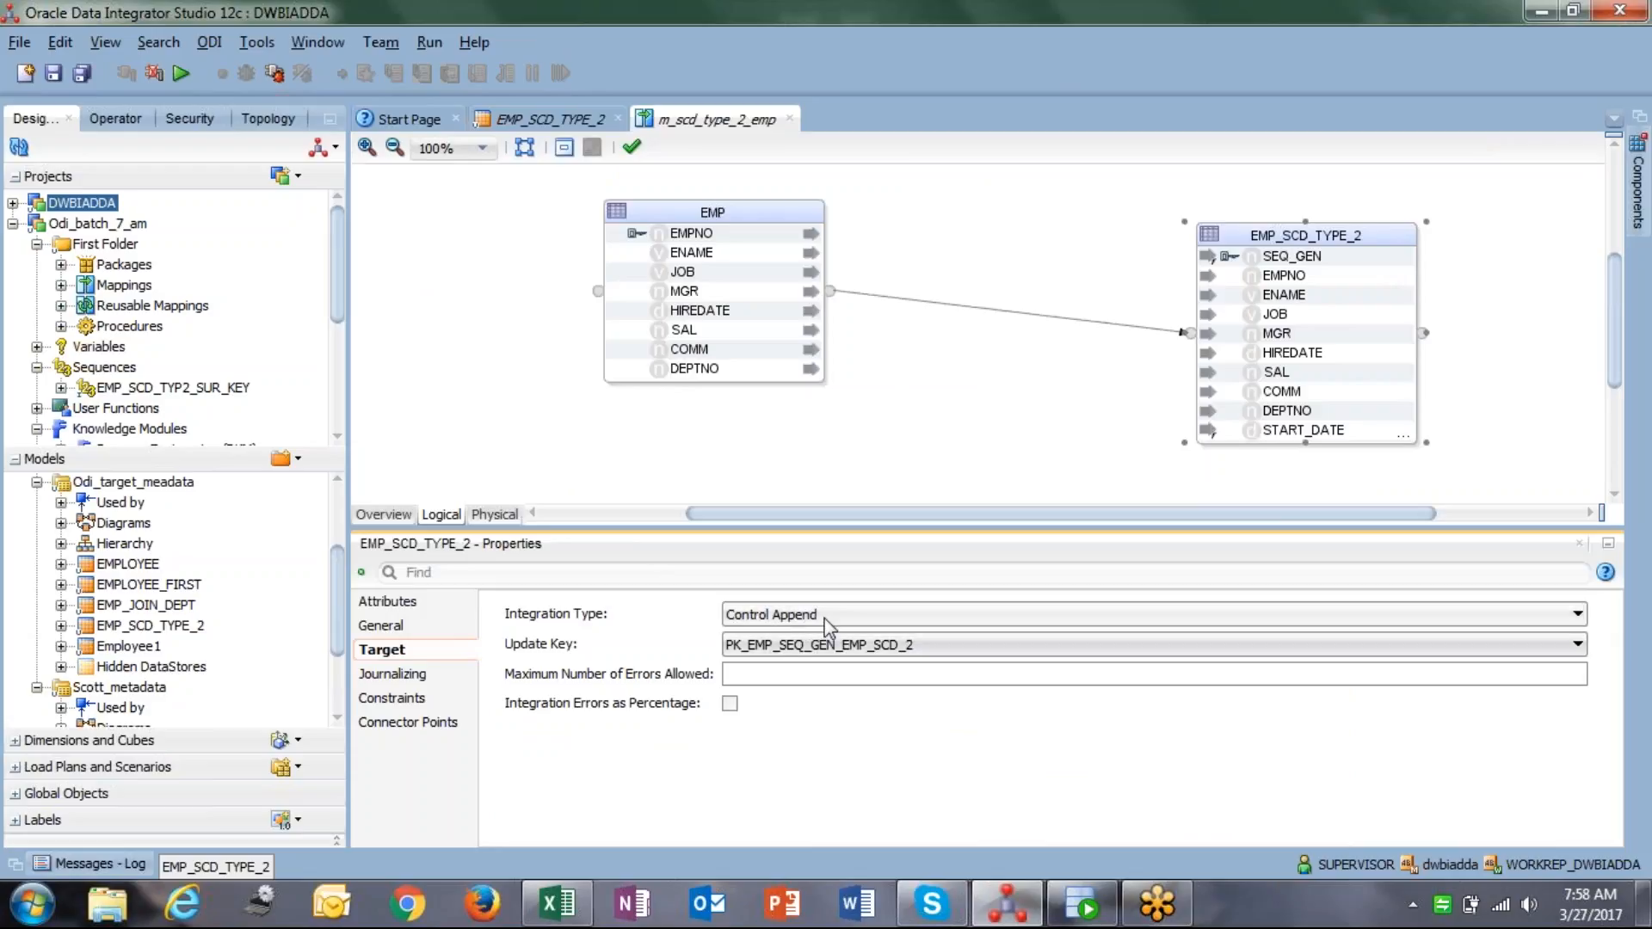
{"action": "left_click", "coordinate": [854, 616]}
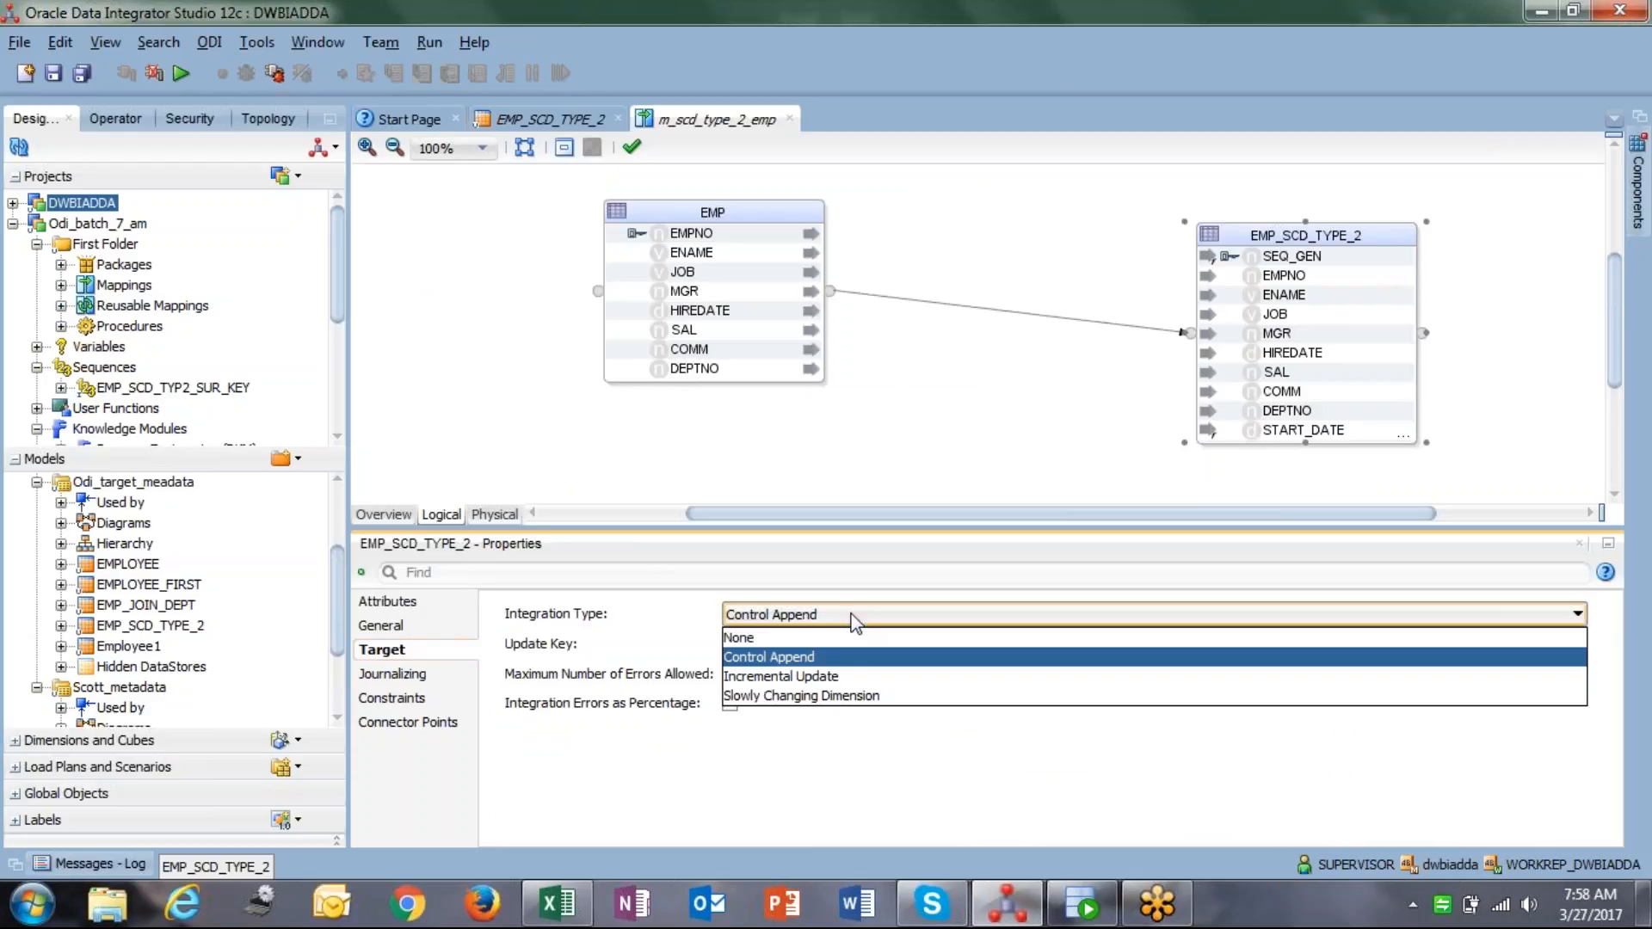
{"action": "left_click", "coordinate": [840, 697]}
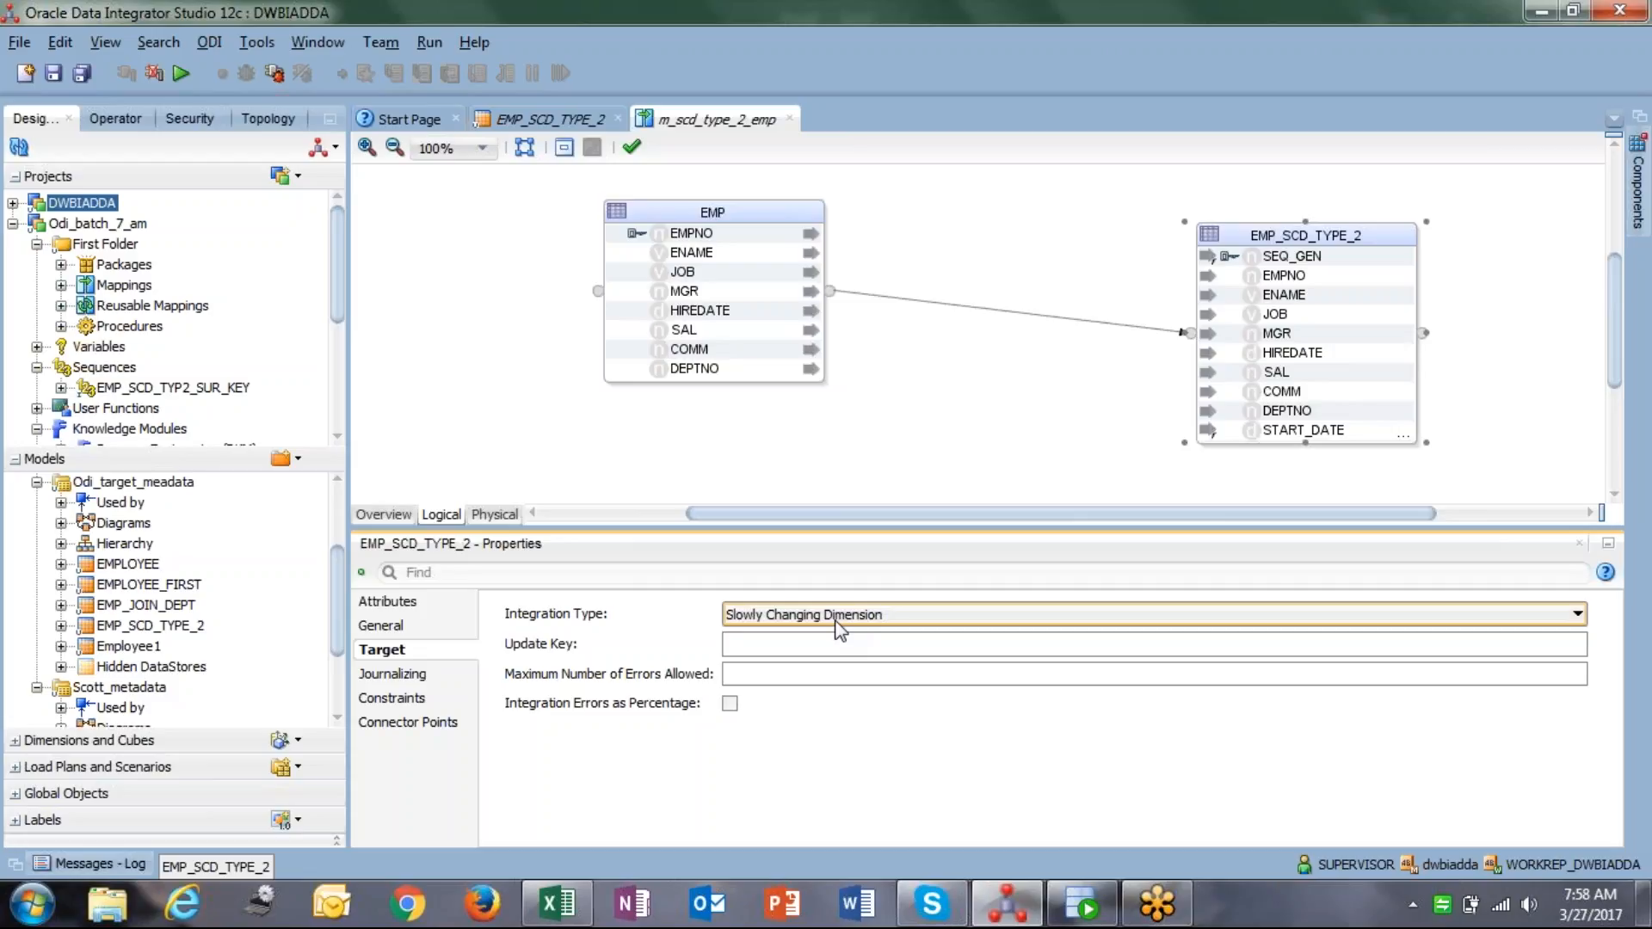
{"action": "left_click", "coordinate": [828, 478]}
{"action": "left_click", "coordinate": [53, 74]}
Check the loading knowledge module assigned to EMP_AP in the mapping's physical design.
{"action": "left_click", "coordinate": [495, 515]}
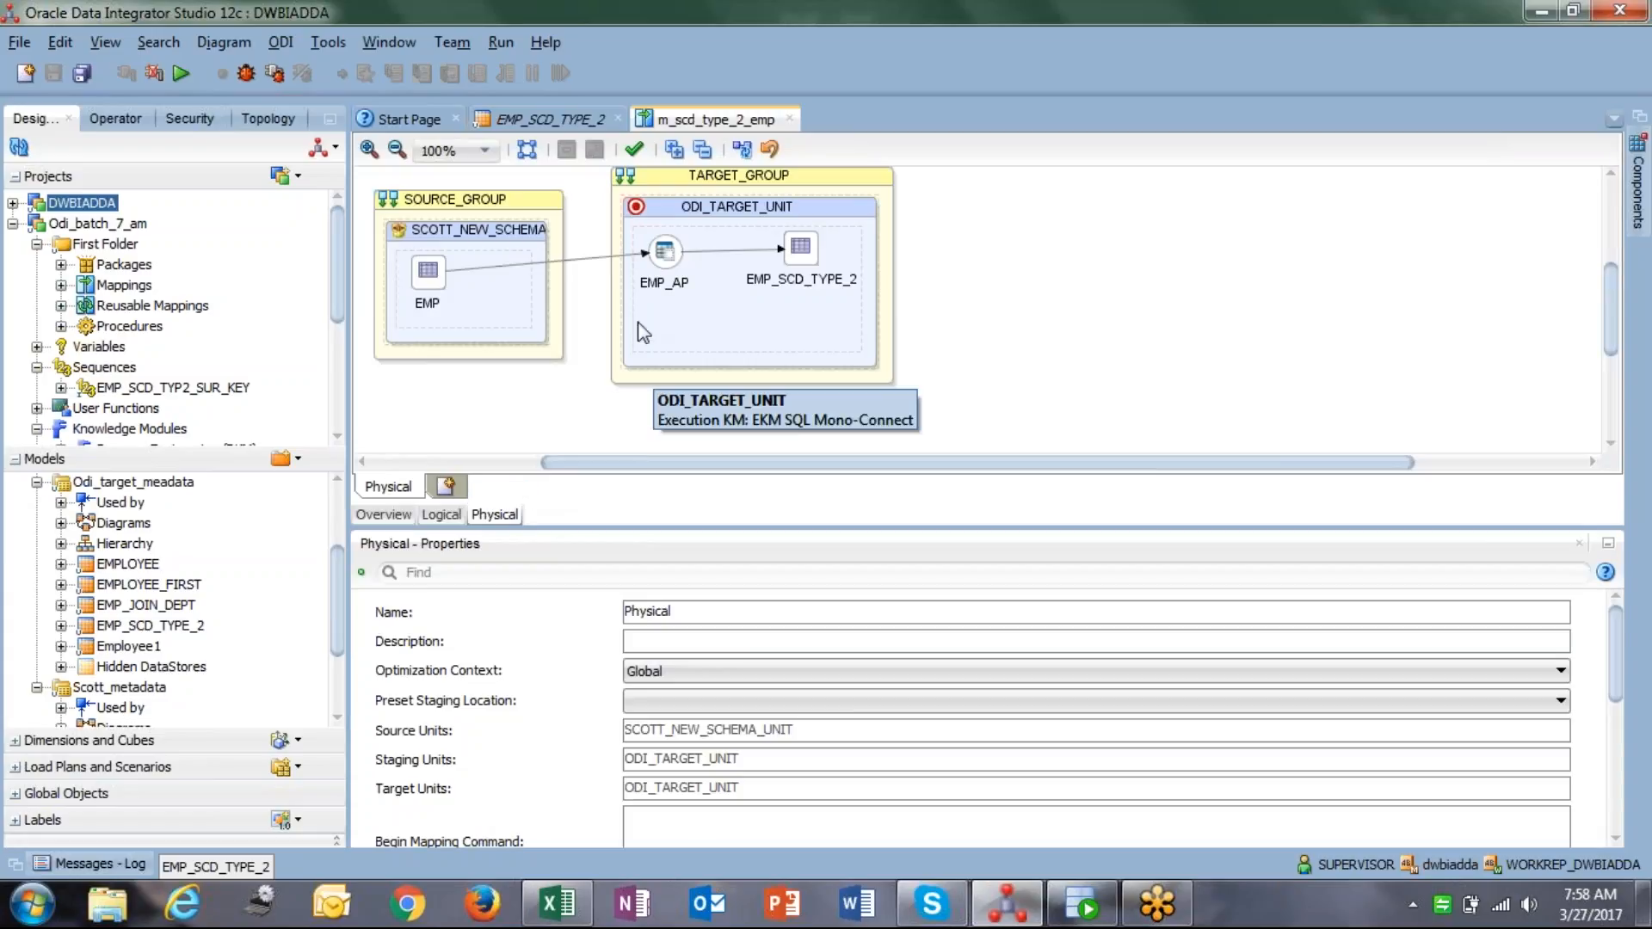
{"action": "left_click", "coordinate": [654, 256]}
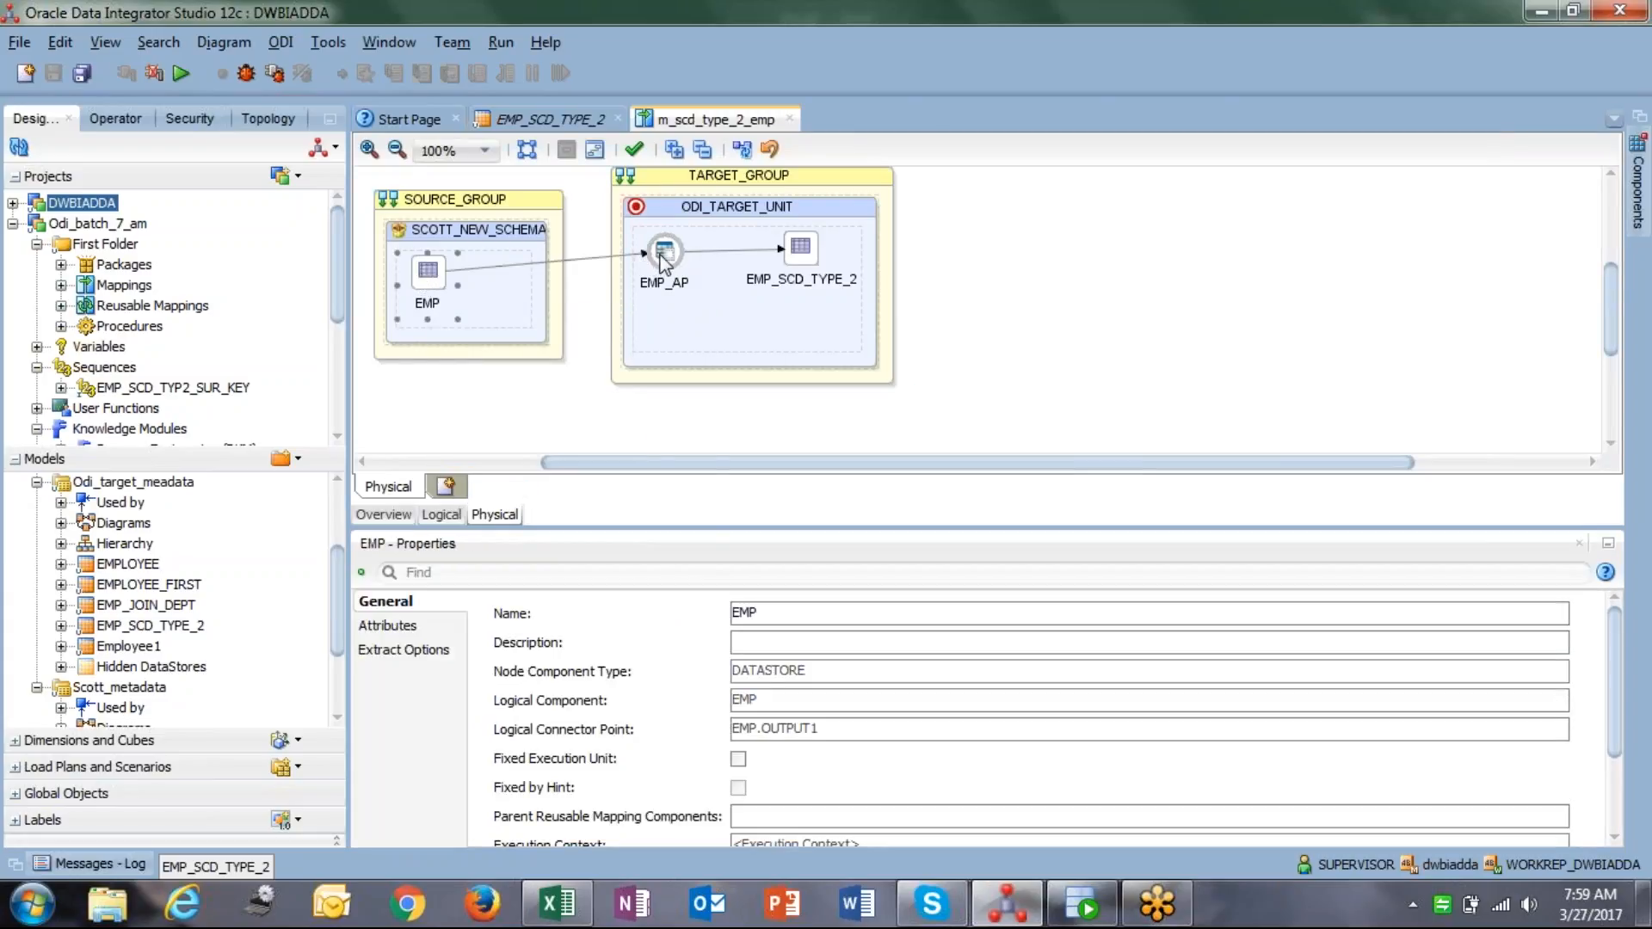
{"action": "left_click", "coordinate": [663, 258]}
{"action": "left_click", "coordinate": [511, 657]}
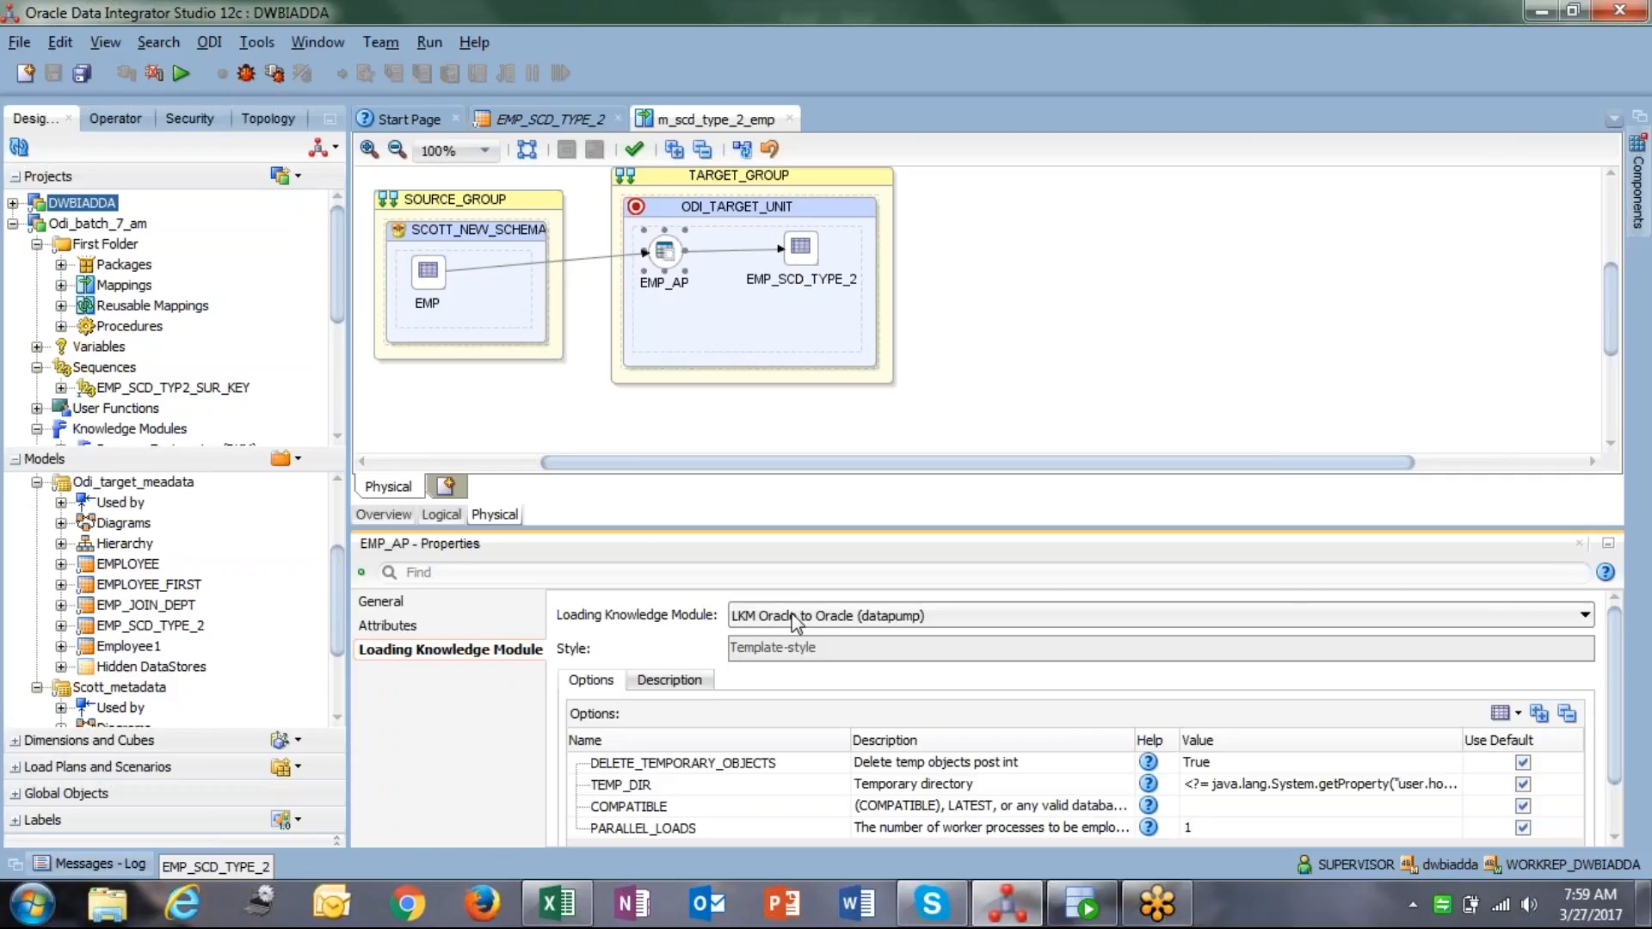
Check which integration knowledge modules are available for EMP_SCD_TYPE_2 in the mapping's physical design.
{"action": "left_click", "coordinate": [800, 252]}
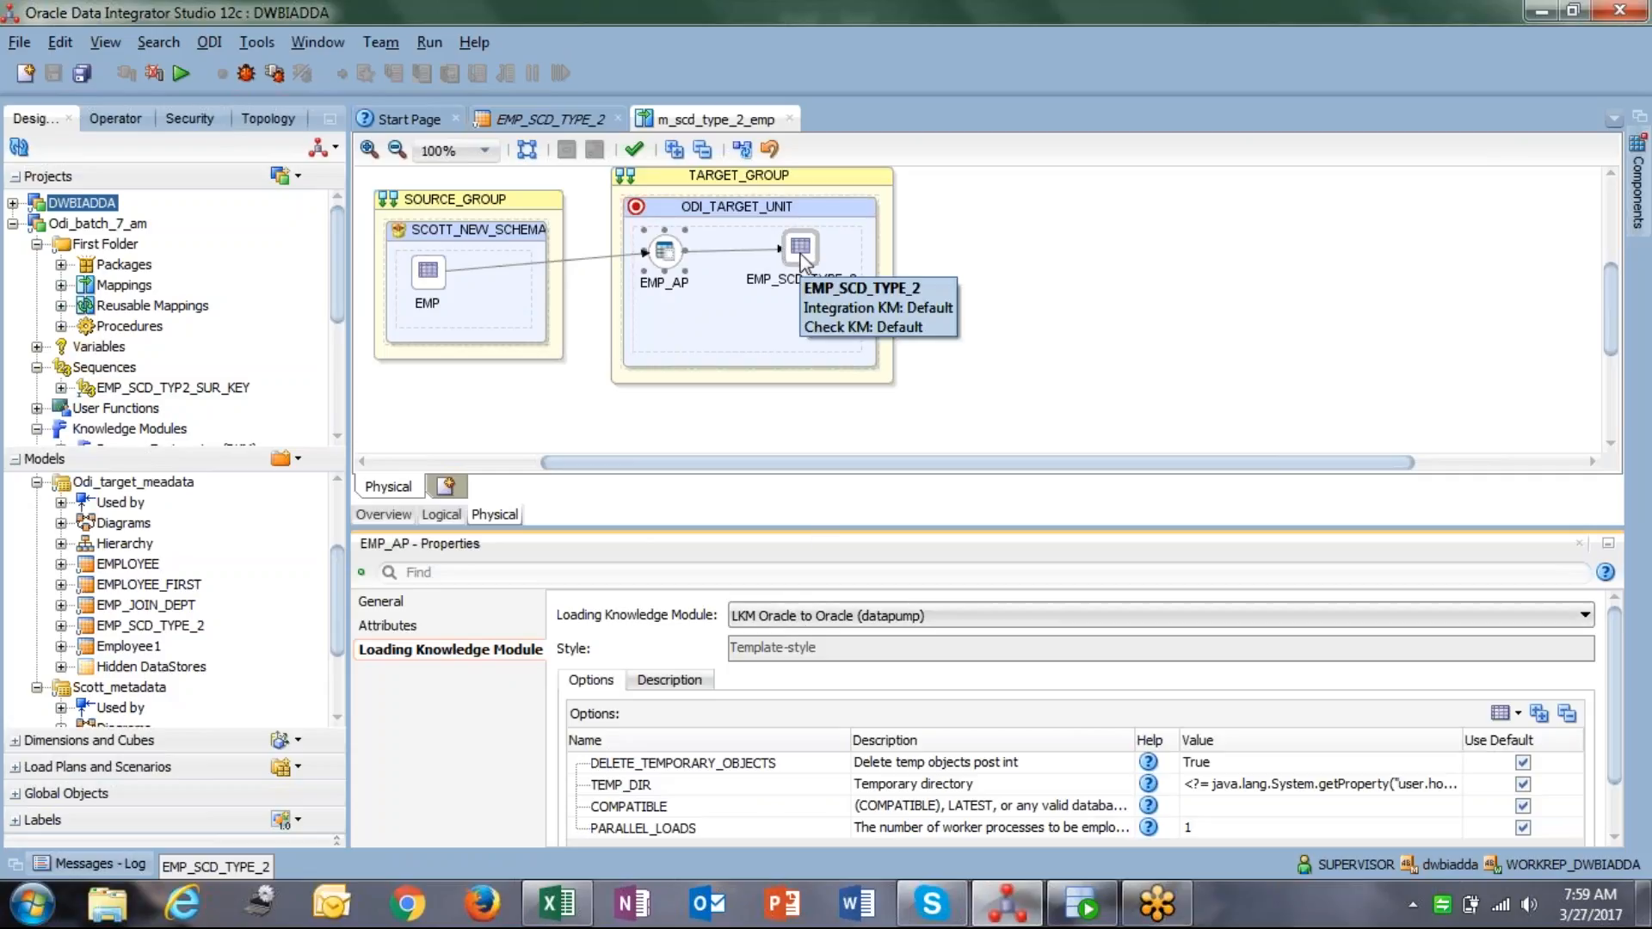
{"action": "left_click", "coordinate": [479, 651]}
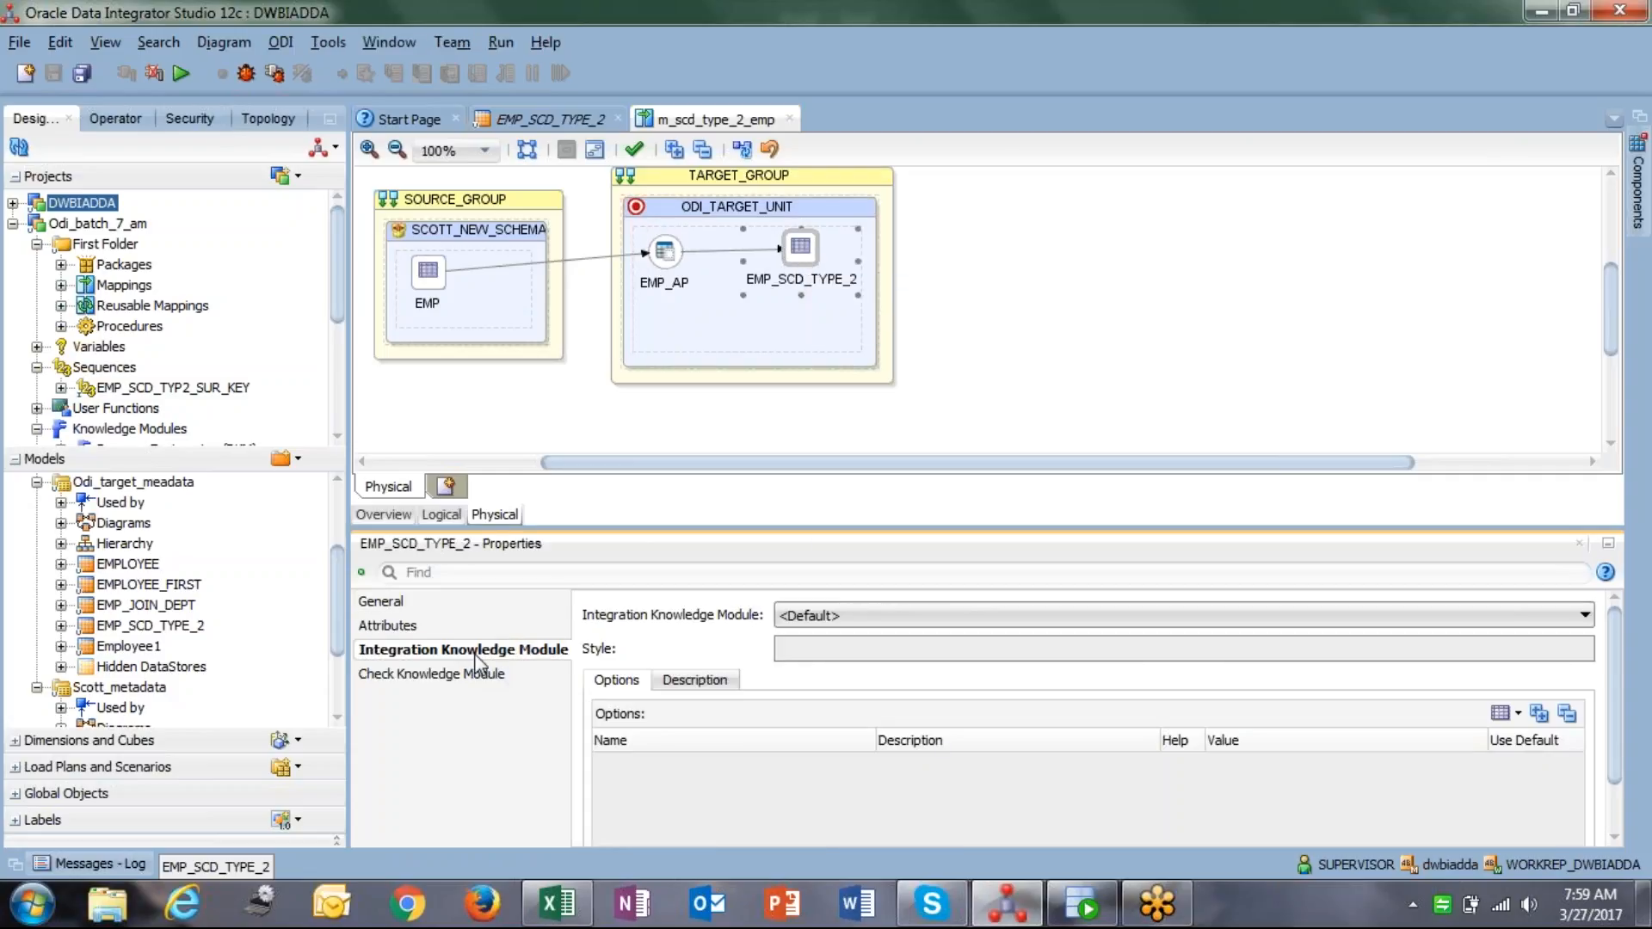
{"action": "left_click", "coordinate": [883, 616]}
{"action": "left_click", "coordinate": [883, 616]}
{"action": "left_click", "coordinate": [883, 616]}
{"action": "left_click", "coordinate": [883, 616]}
{"action": "left_click", "coordinate": [883, 616]}
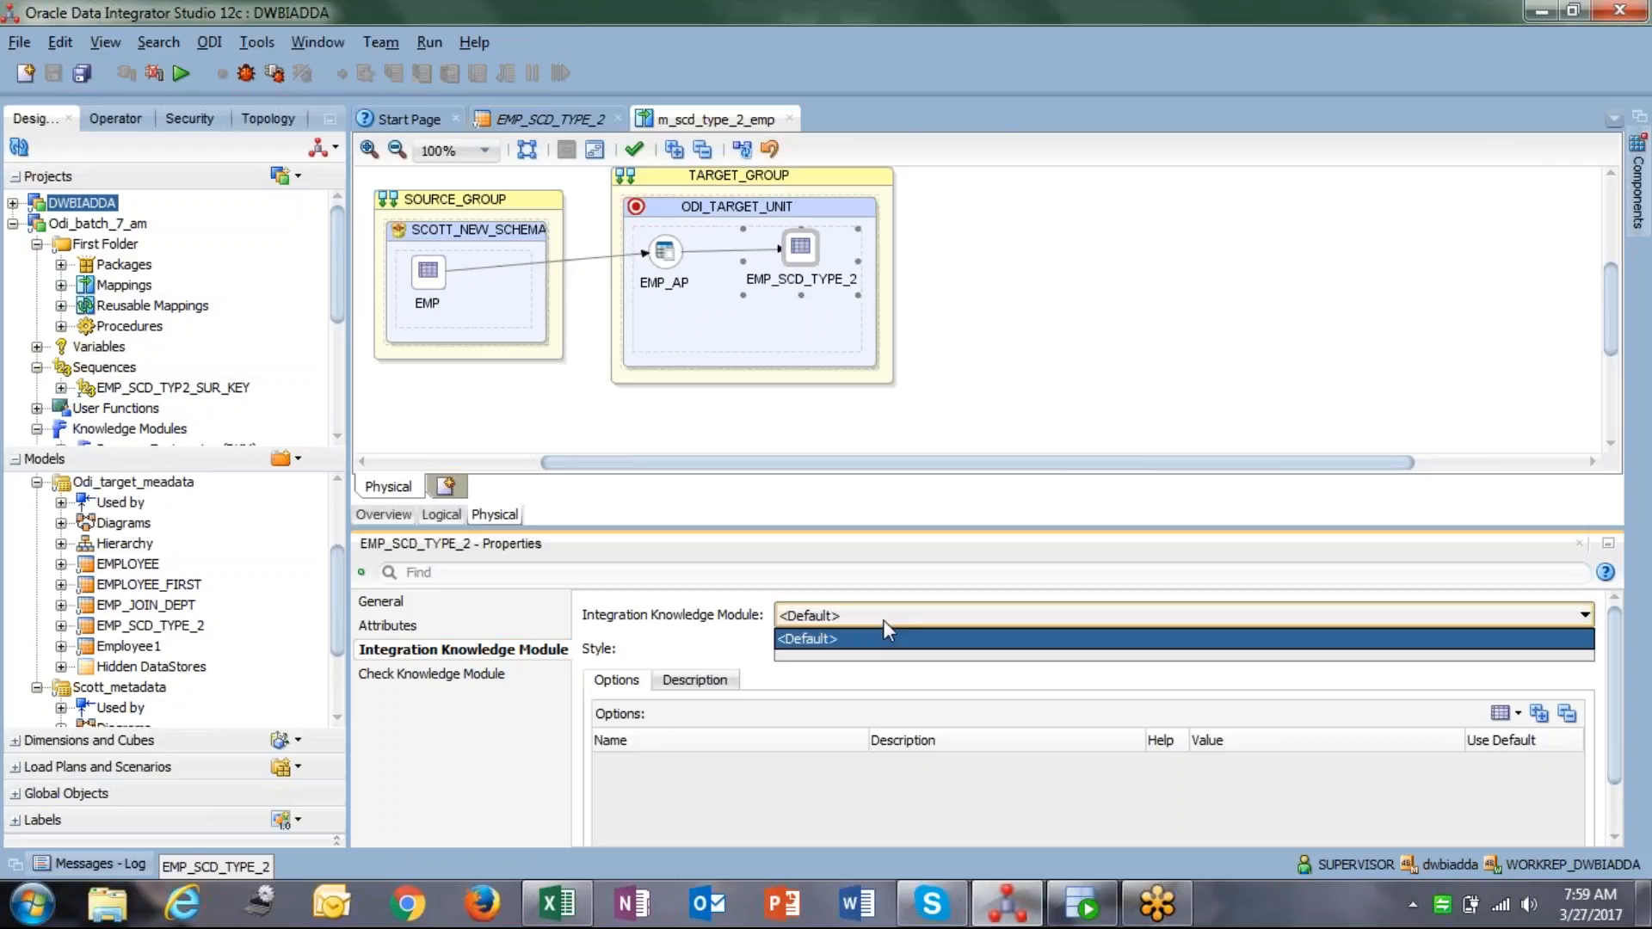
{"action": "left_click", "coordinate": [883, 620]}
{"action": "left_click", "coordinate": [882, 619]}
{"action": "left_click", "coordinate": [883, 619]}
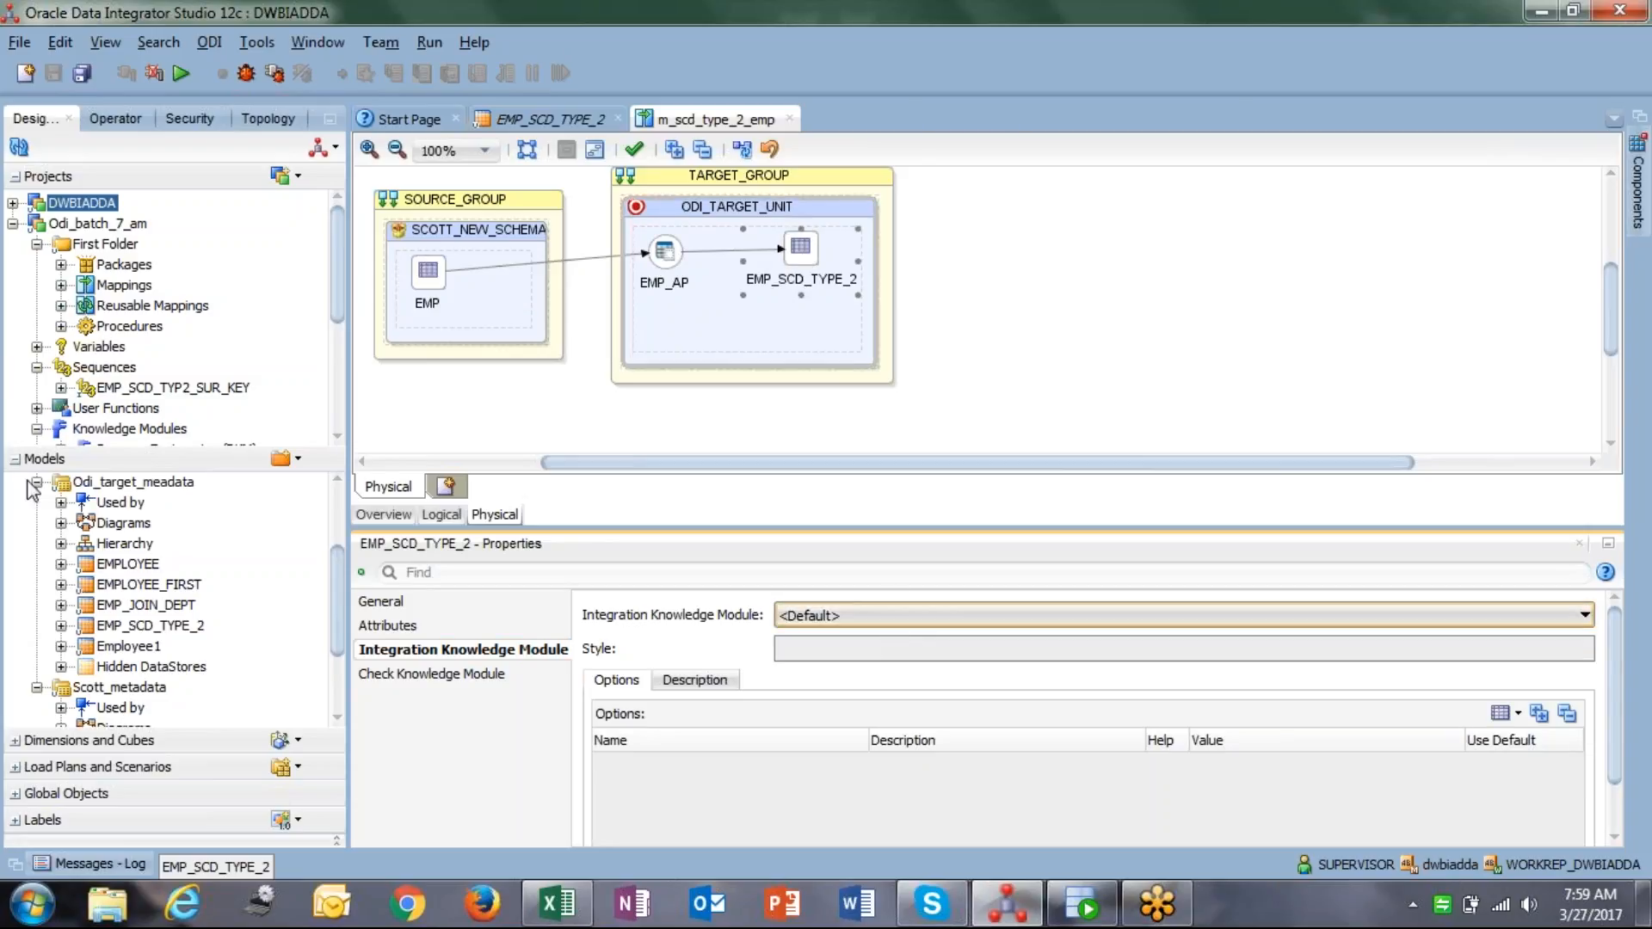
Import the IKM Oracle Slowly Changing Dimension knowledge module into the Odi_batch_7_am project with the Duplication import type.
{"action": "scroll", "coordinate": [64, 394], "scroll_direction": "down", "scroll_amount": 4}
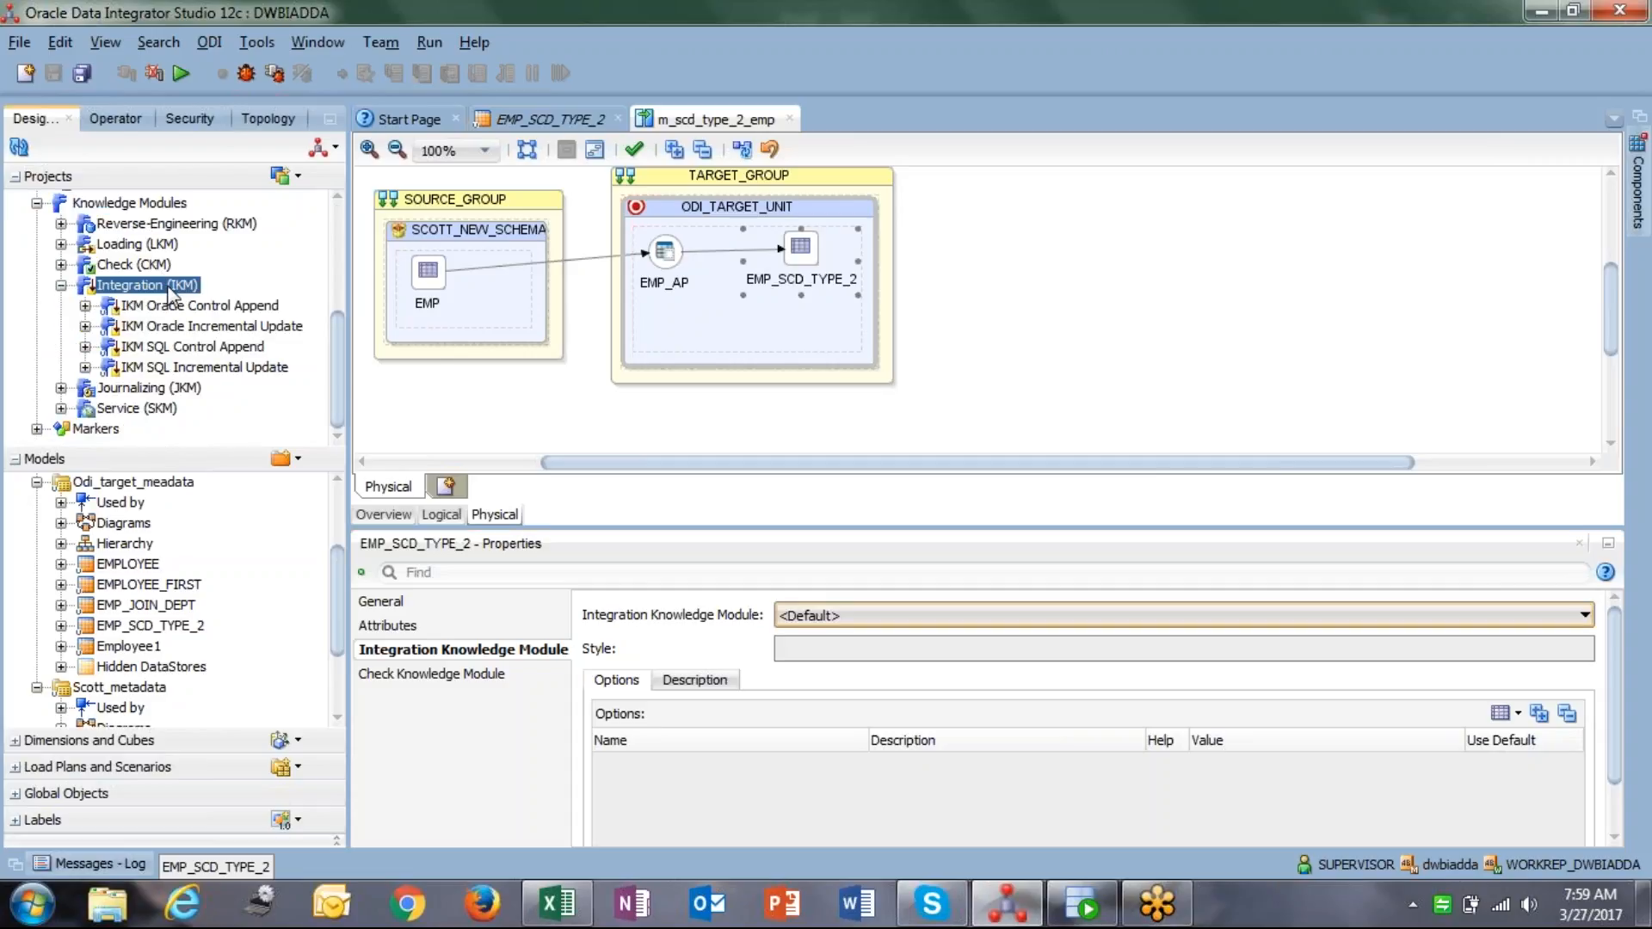
{"action": "right_click", "coordinate": [168, 287]}
{"action": "left_click", "coordinate": [237, 387]}
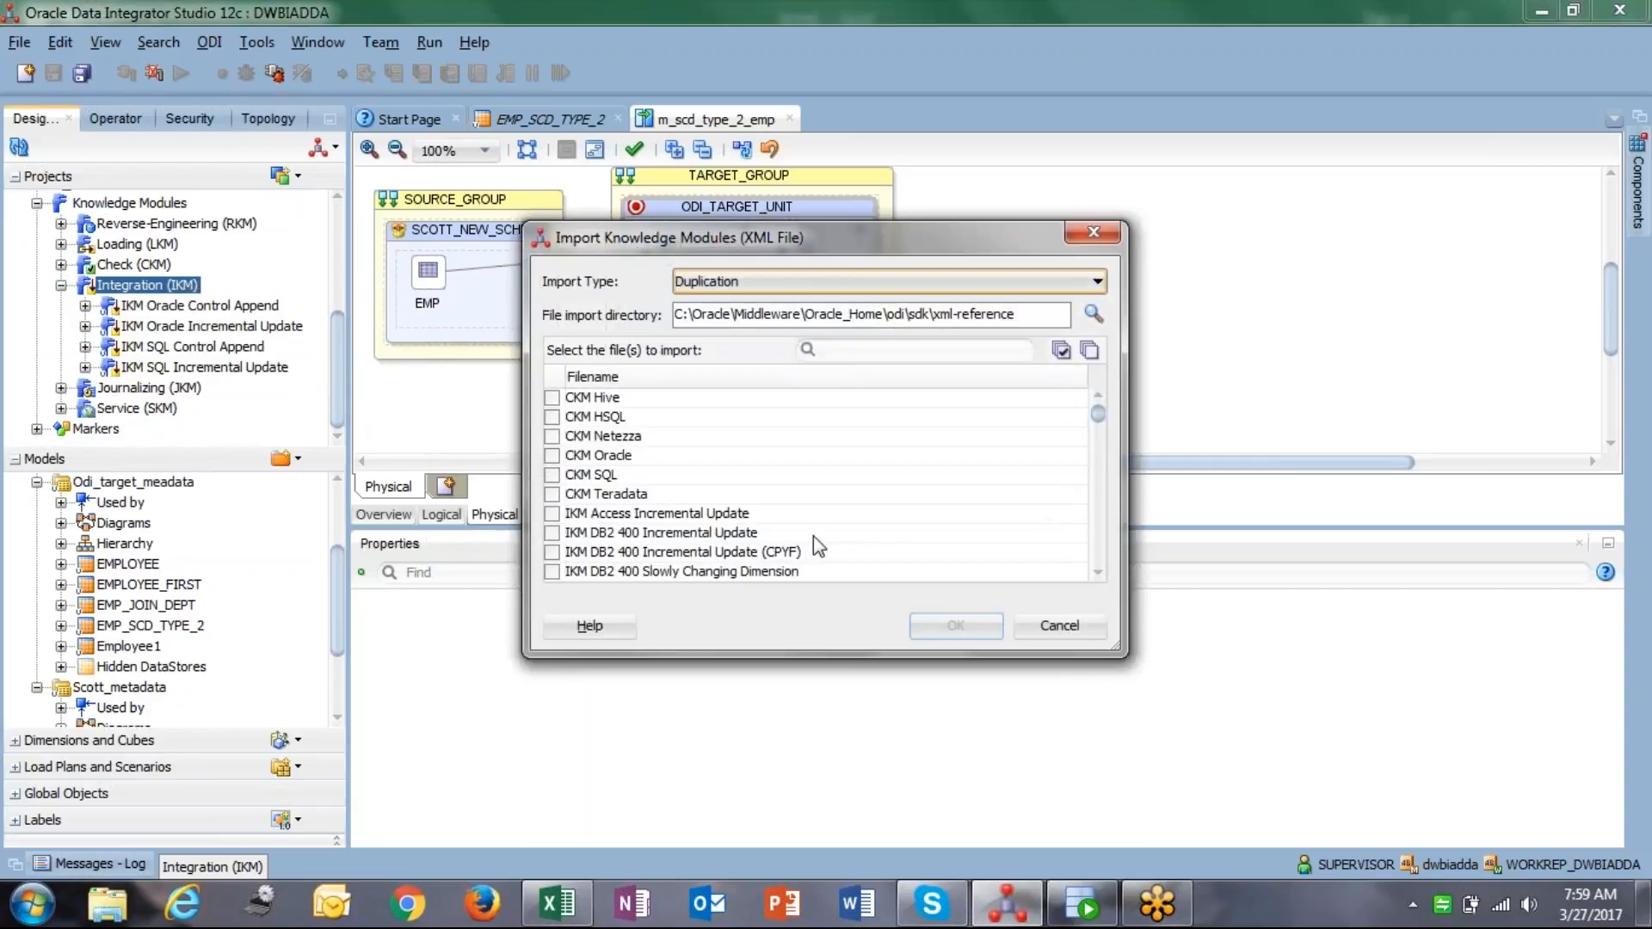
{"action": "scroll", "coordinate": [1096, 575], "scroll_direction": "down", "scroll_amount": 5}
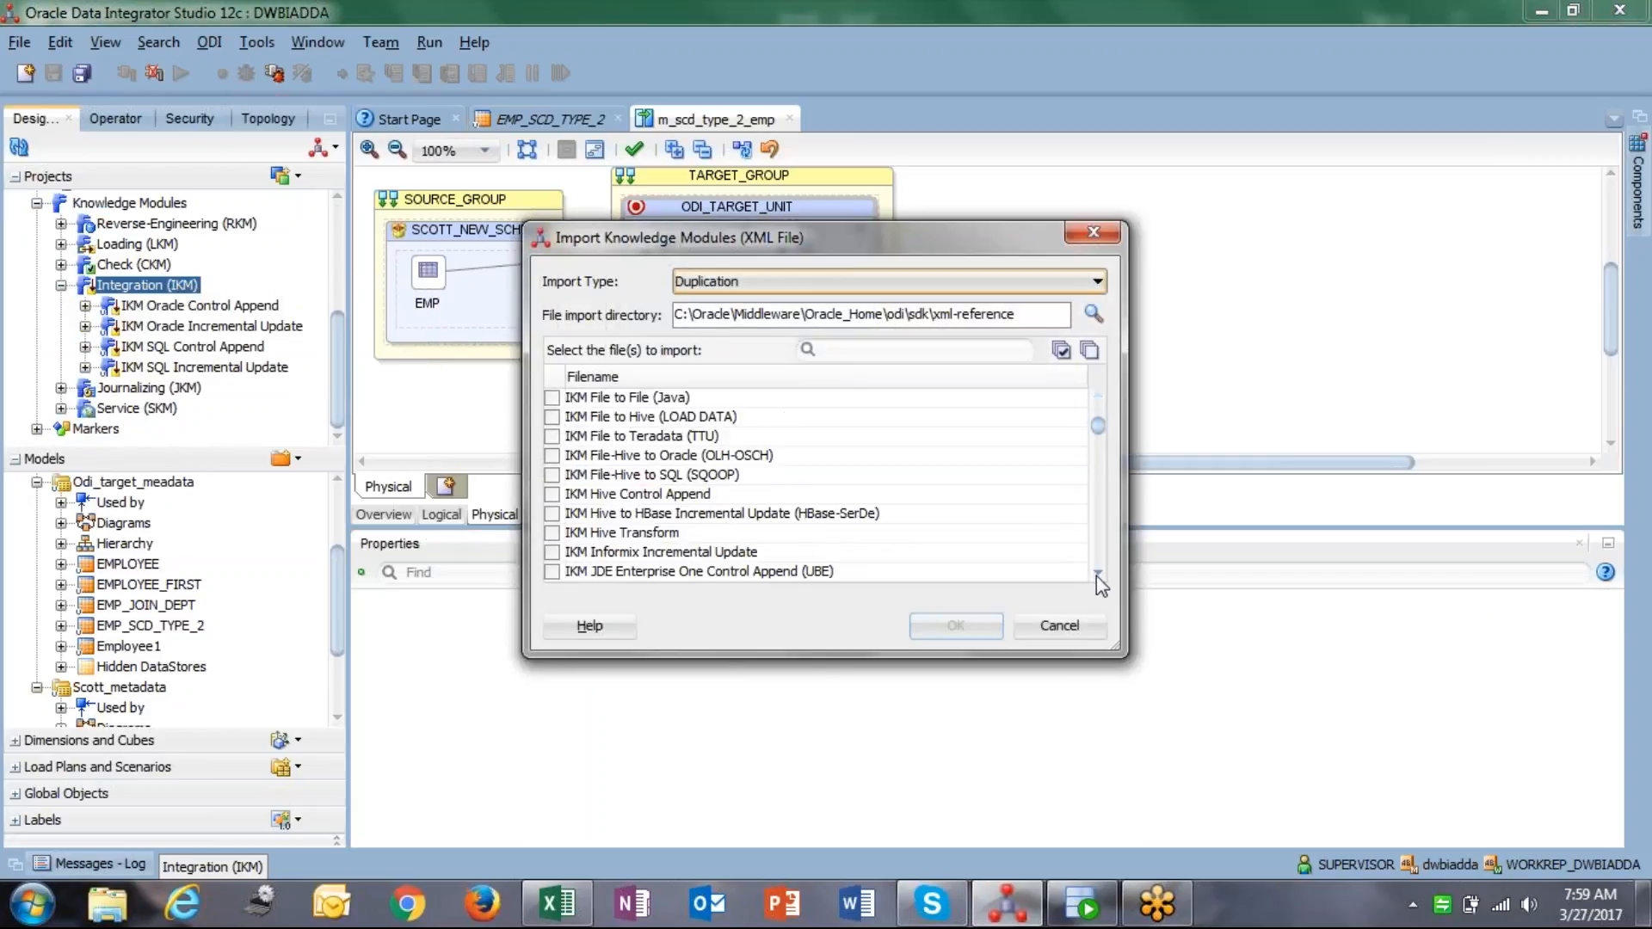
{"action": "scroll", "coordinate": [1096, 576], "scroll_direction": "down", "scroll_amount": 3}
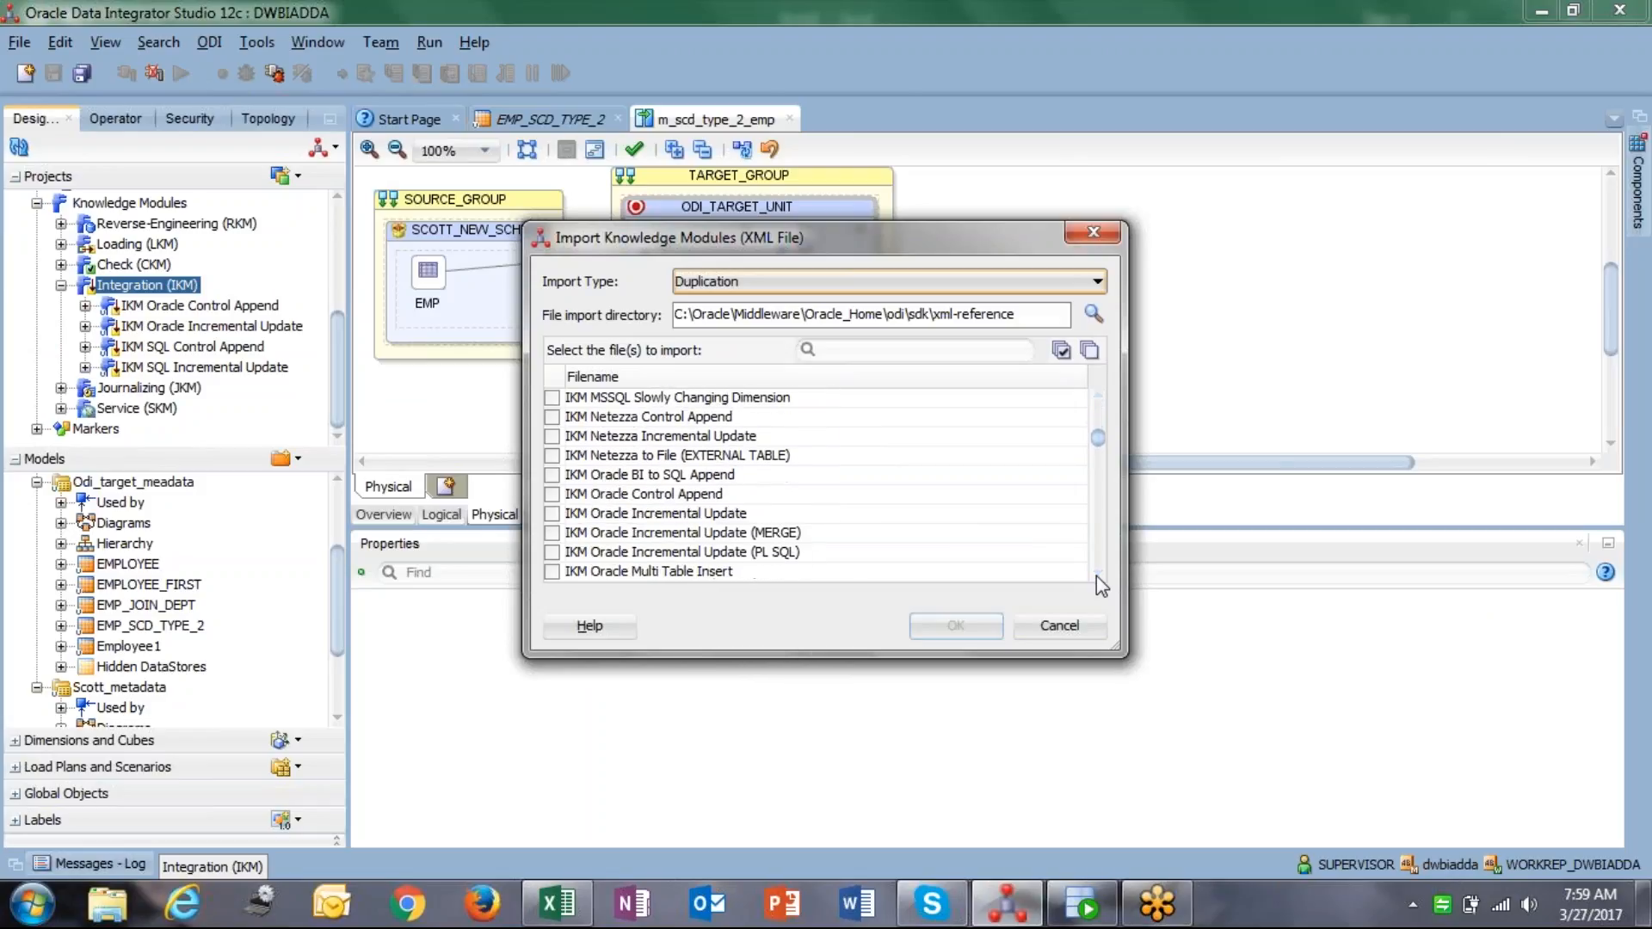
{"action": "left_click", "coordinate": [1096, 574]}
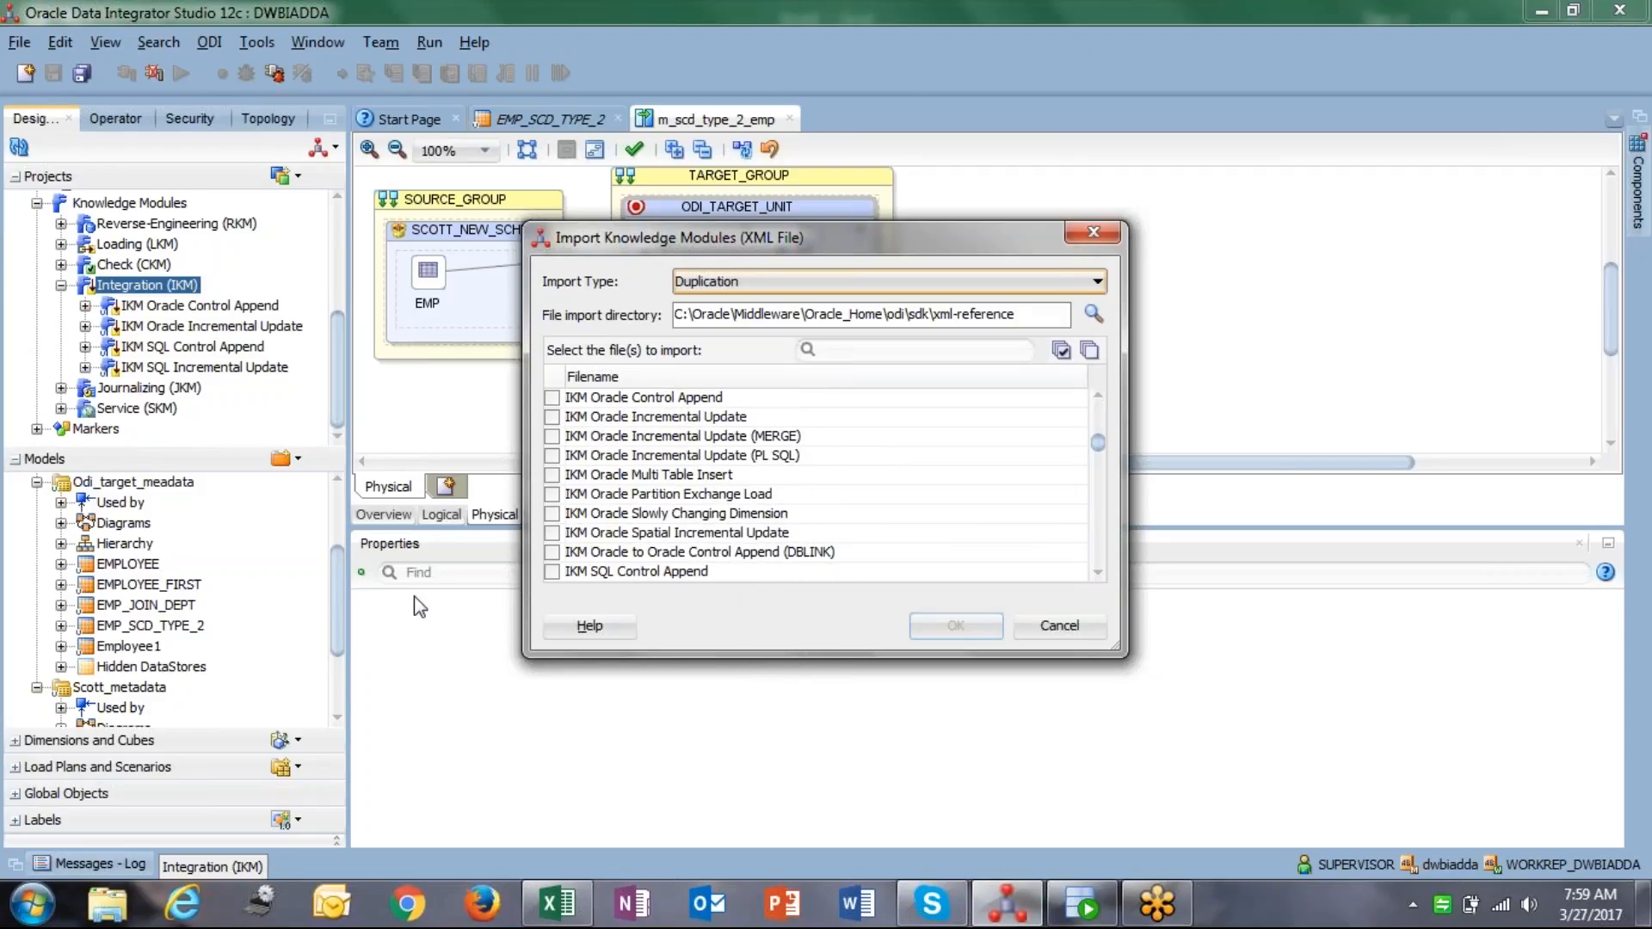
{"action": "left_click", "coordinate": [551, 513]}
{"action": "left_click", "coordinate": [938, 631]}
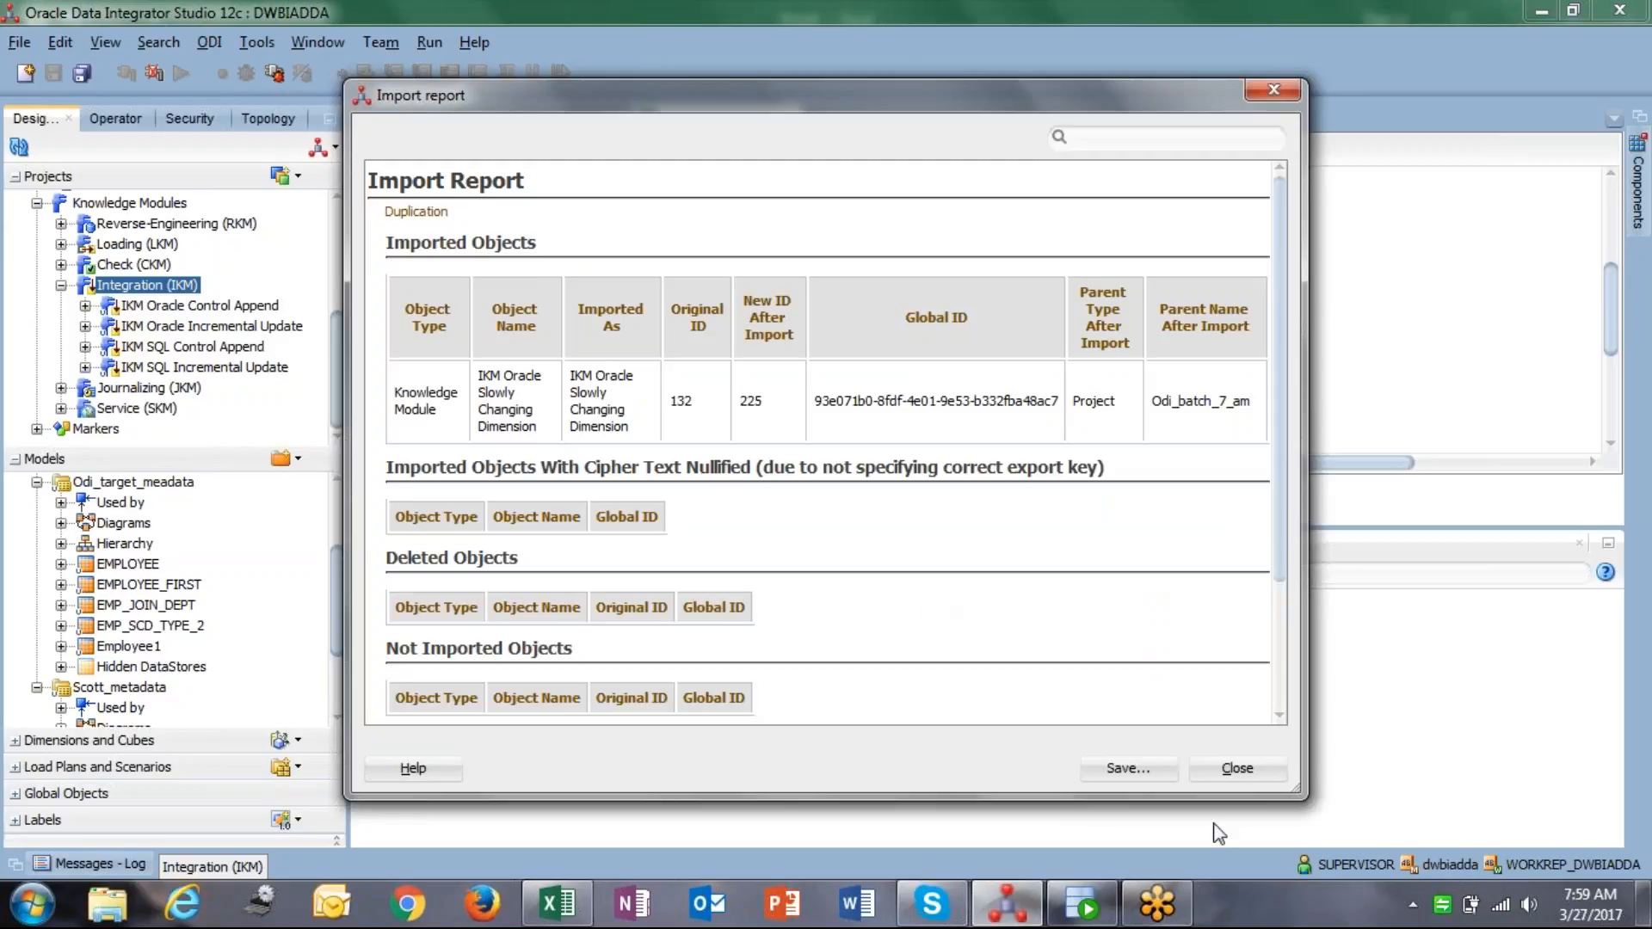
{"action": "left_click", "coordinate": [1238, 768]}
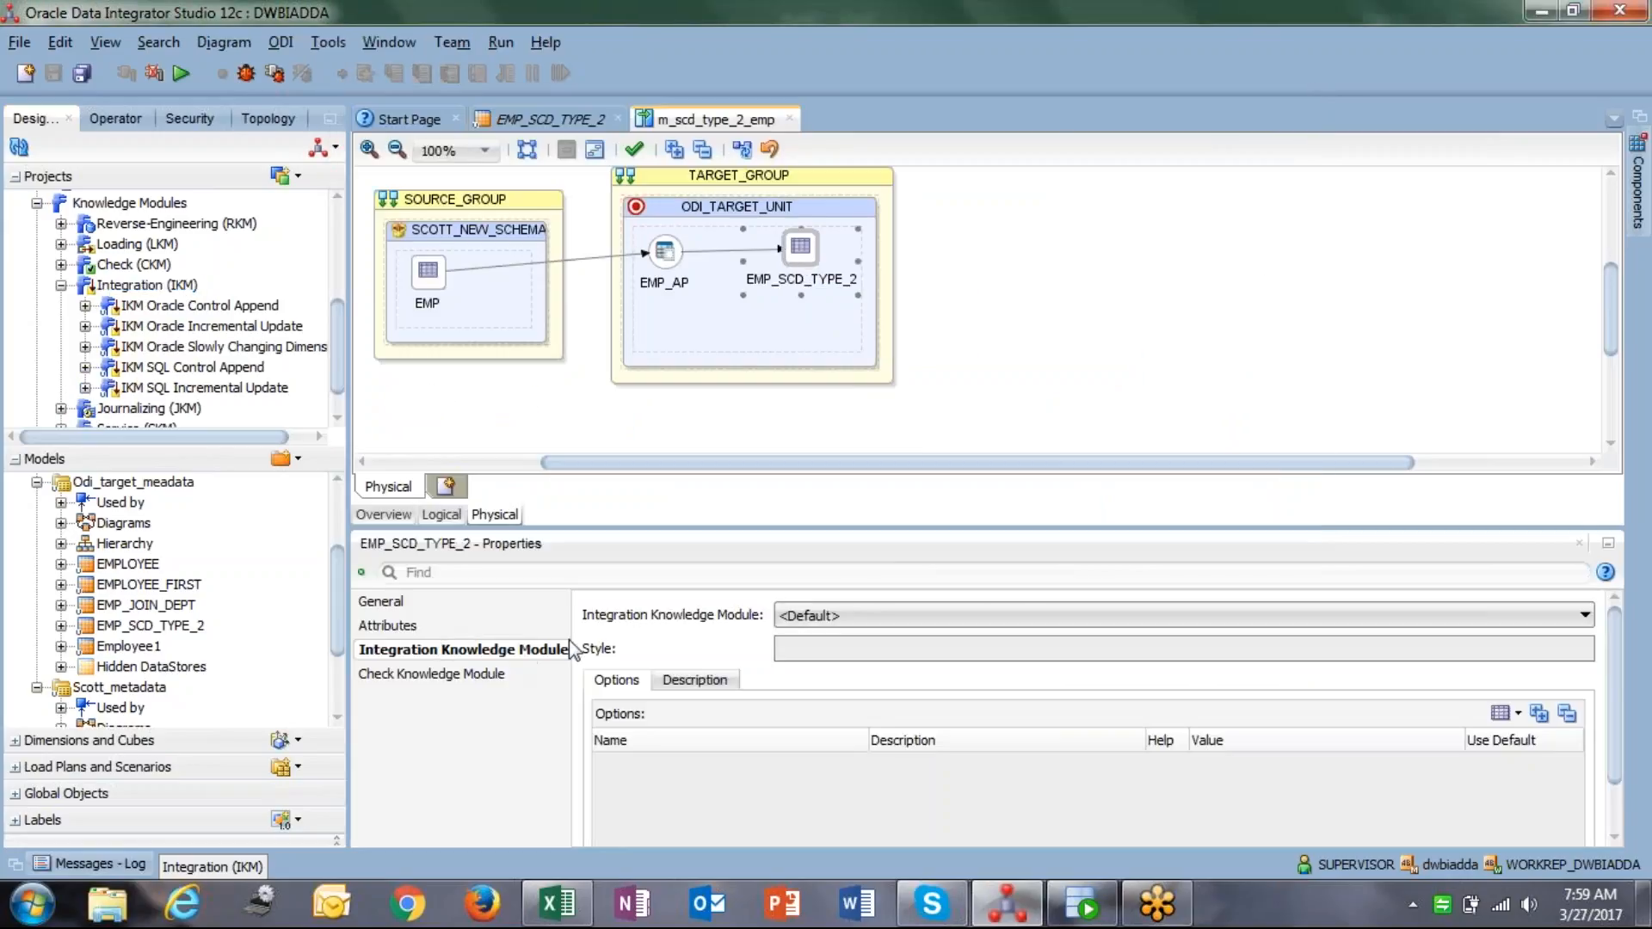
Assign IKM Oracle Slowly Changing Dimension as the integration knowledge module of EMP_SCD_TYPE_2 and show its check knowledge module settings.
{"action": "left_click", "coordinate": [884, 614]}
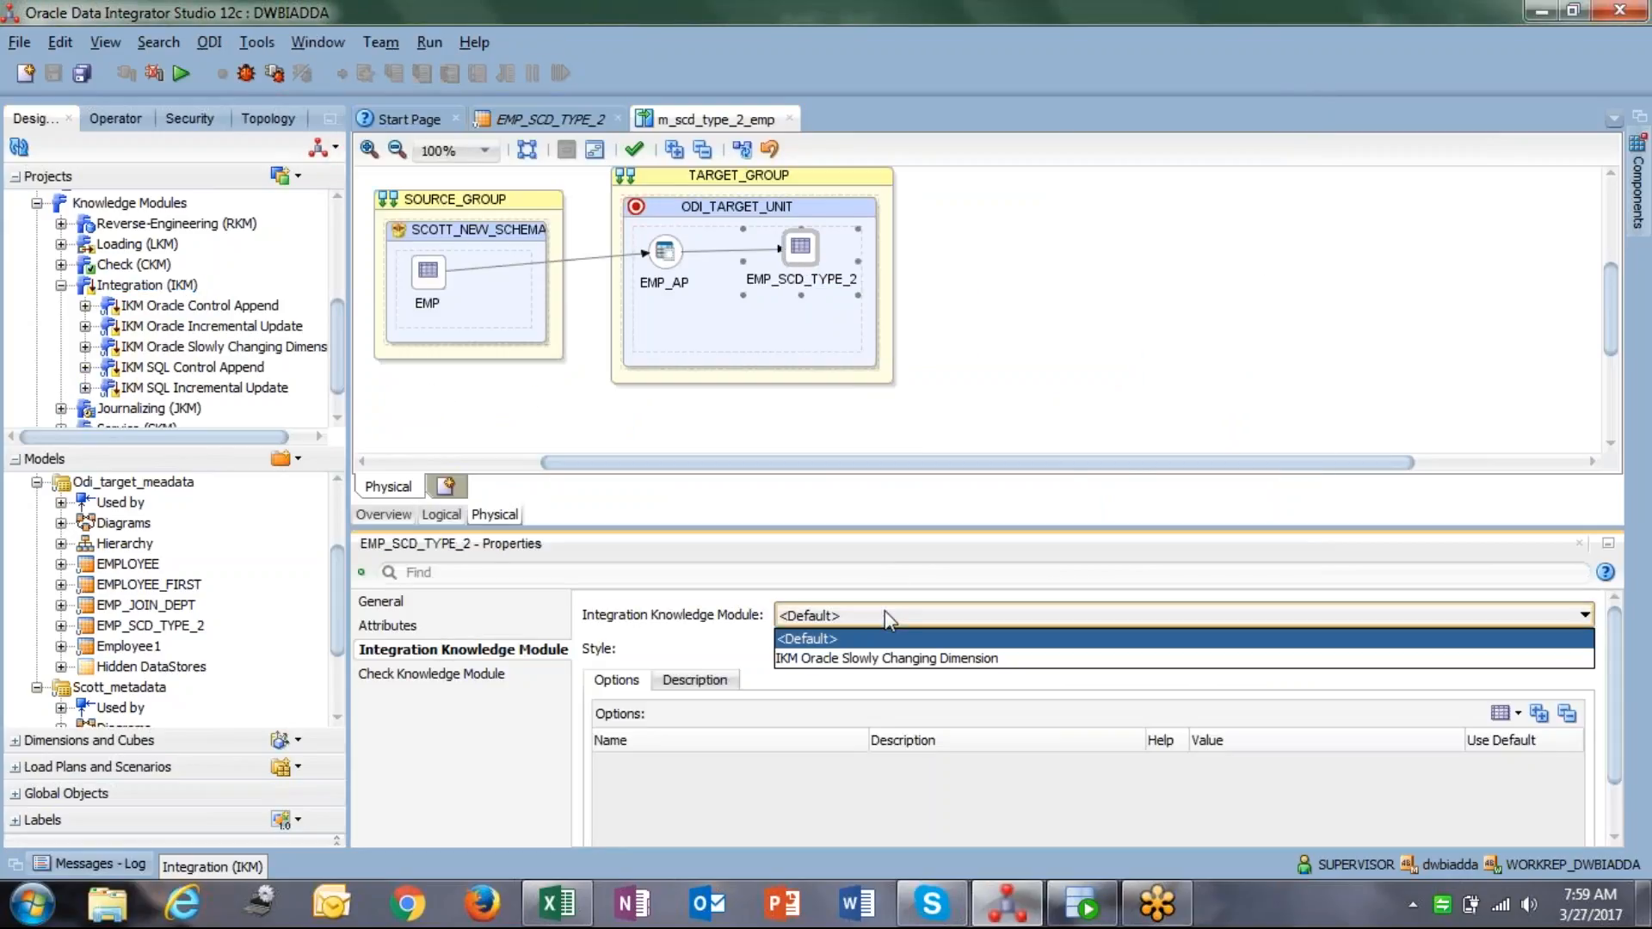
{"action": "left_click", "coordinate": [884, 659]}
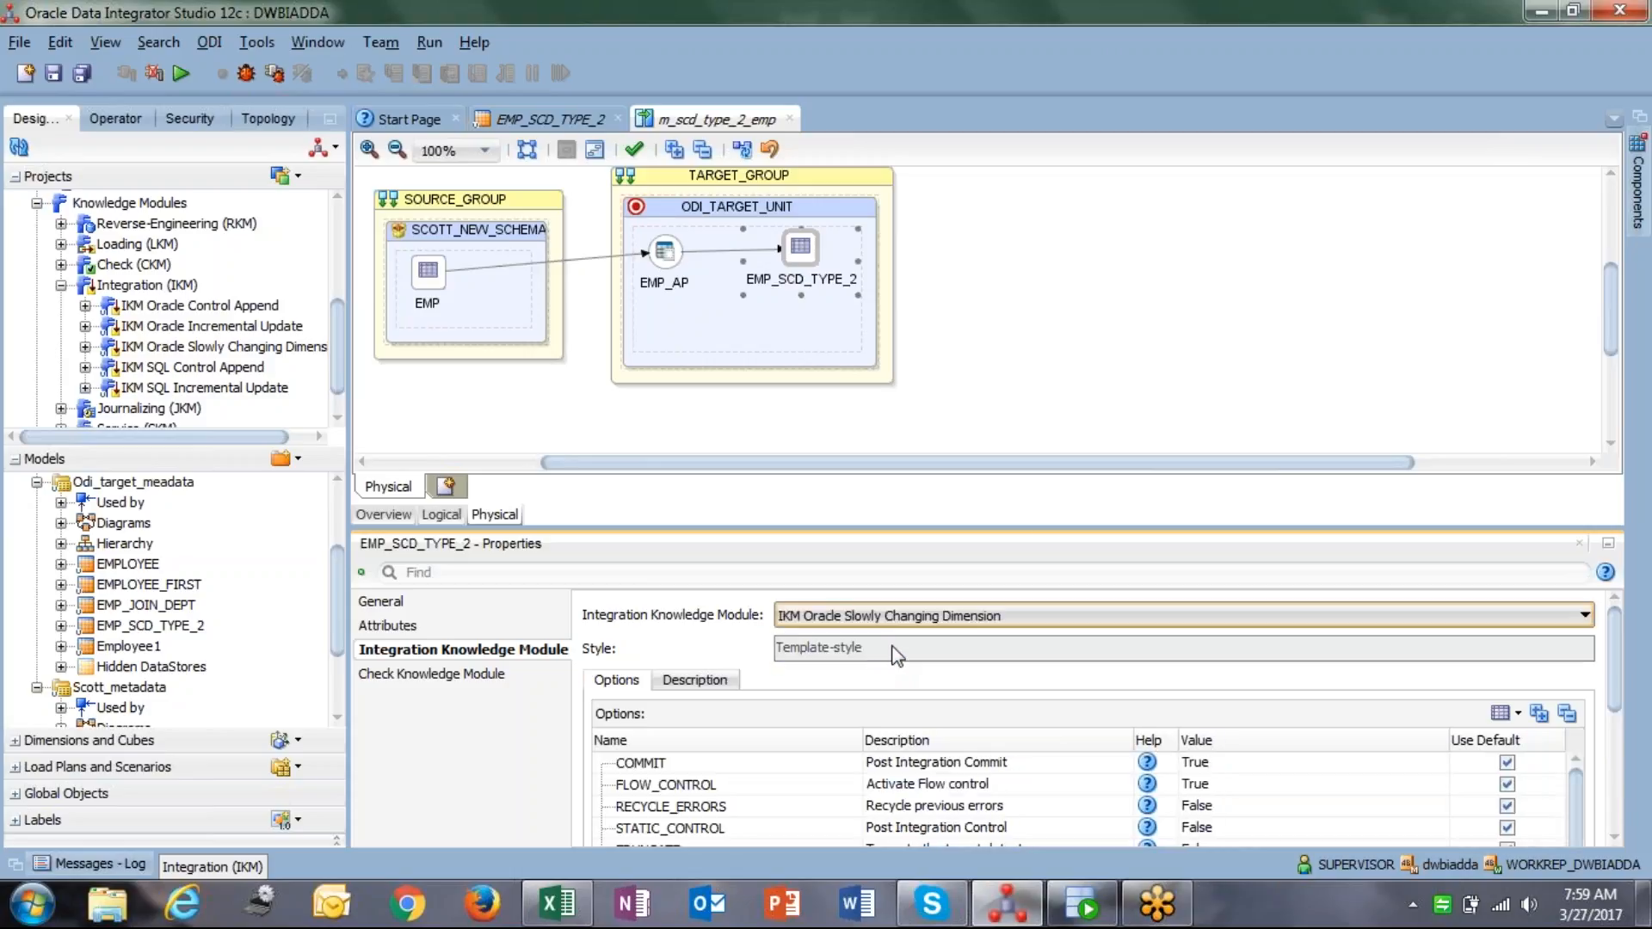
{"action": "left_click", "coordinate": [486, 674]}
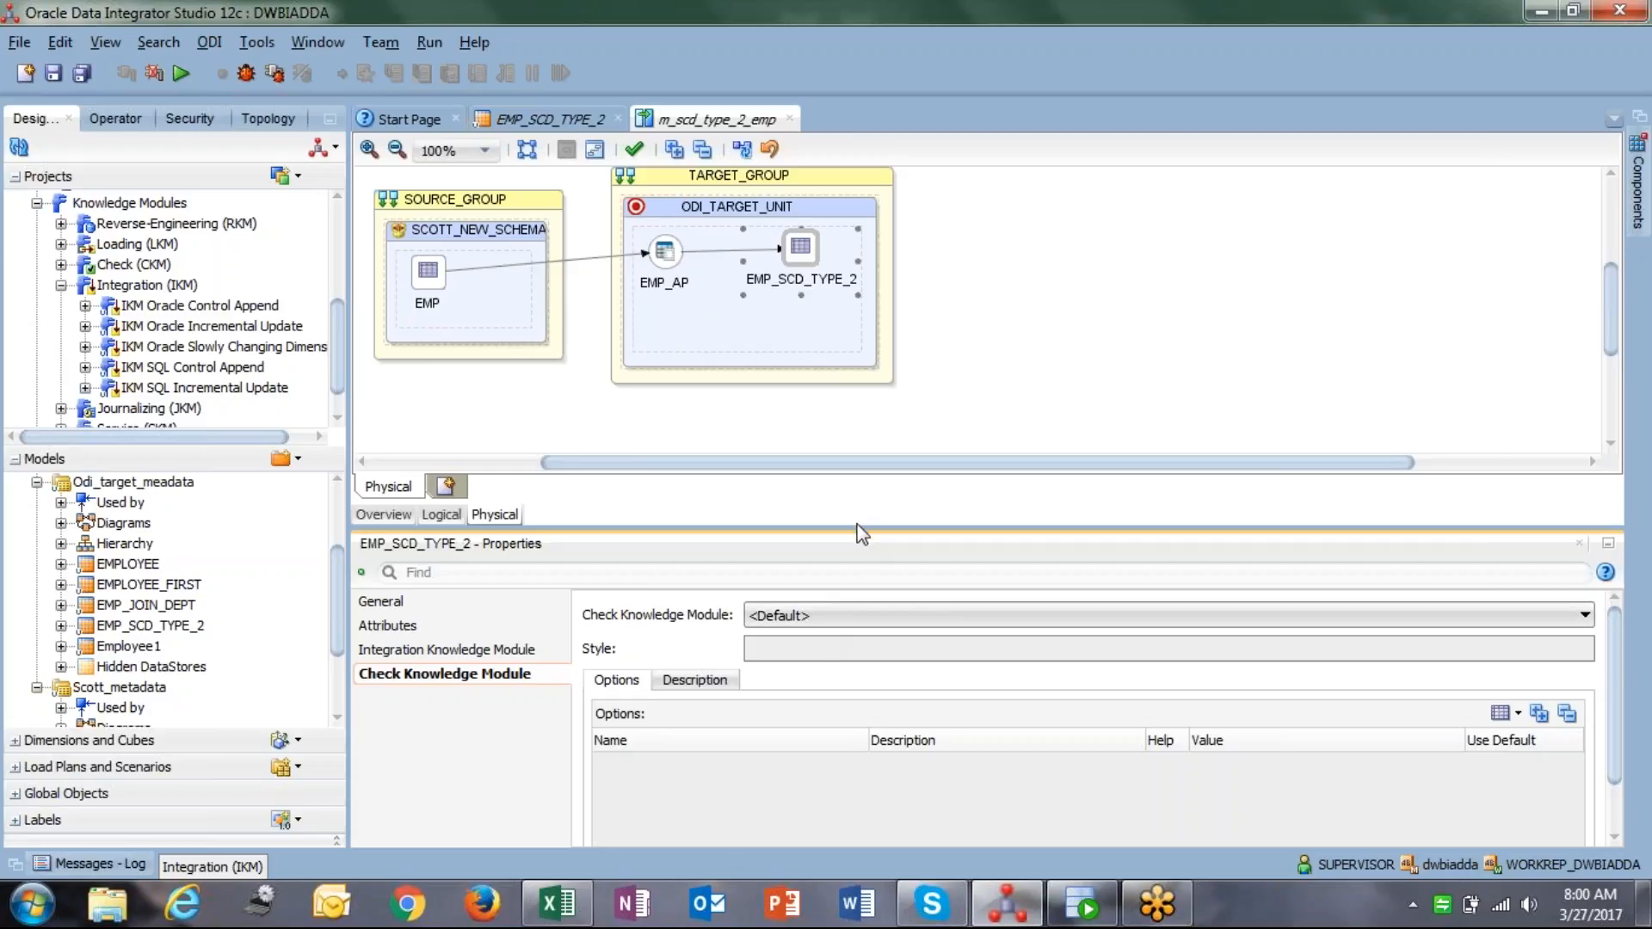
{"action": "left_click_drag", "start_coordinate": [857, 533], "coordinate": [856, 509]}
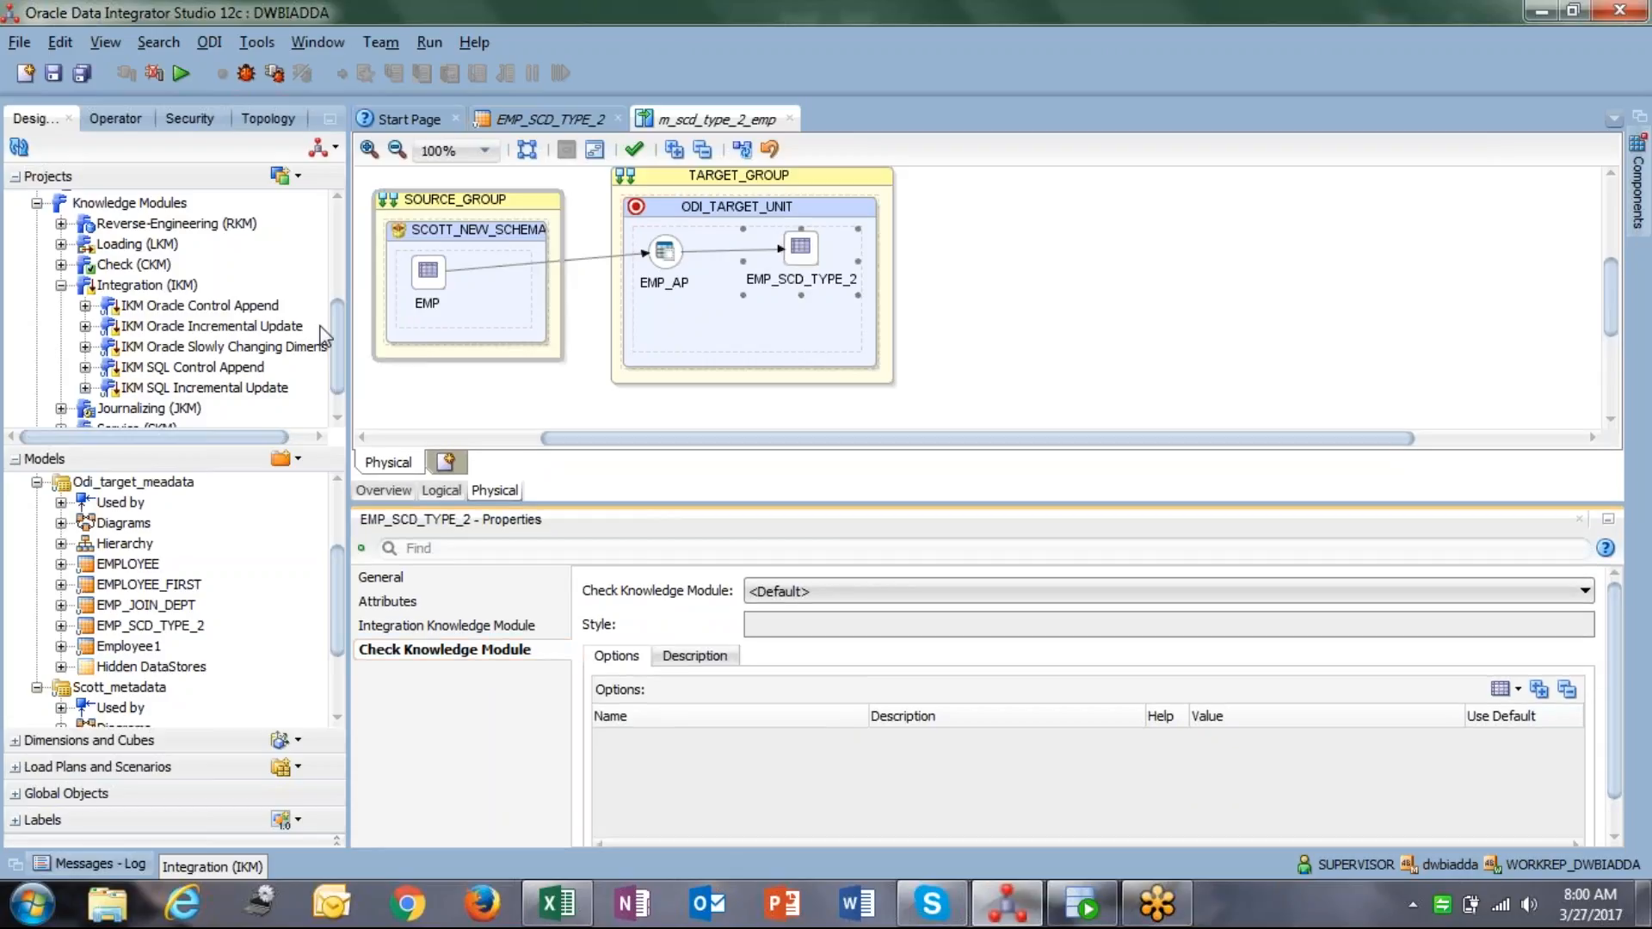
Import the CKM Oracle check knowledge module into the project with the Duplication import type.
{"action": "left_click", "coordinate": [129, 285]}
{"action": "right_click", "coordinate": [103, 266]}
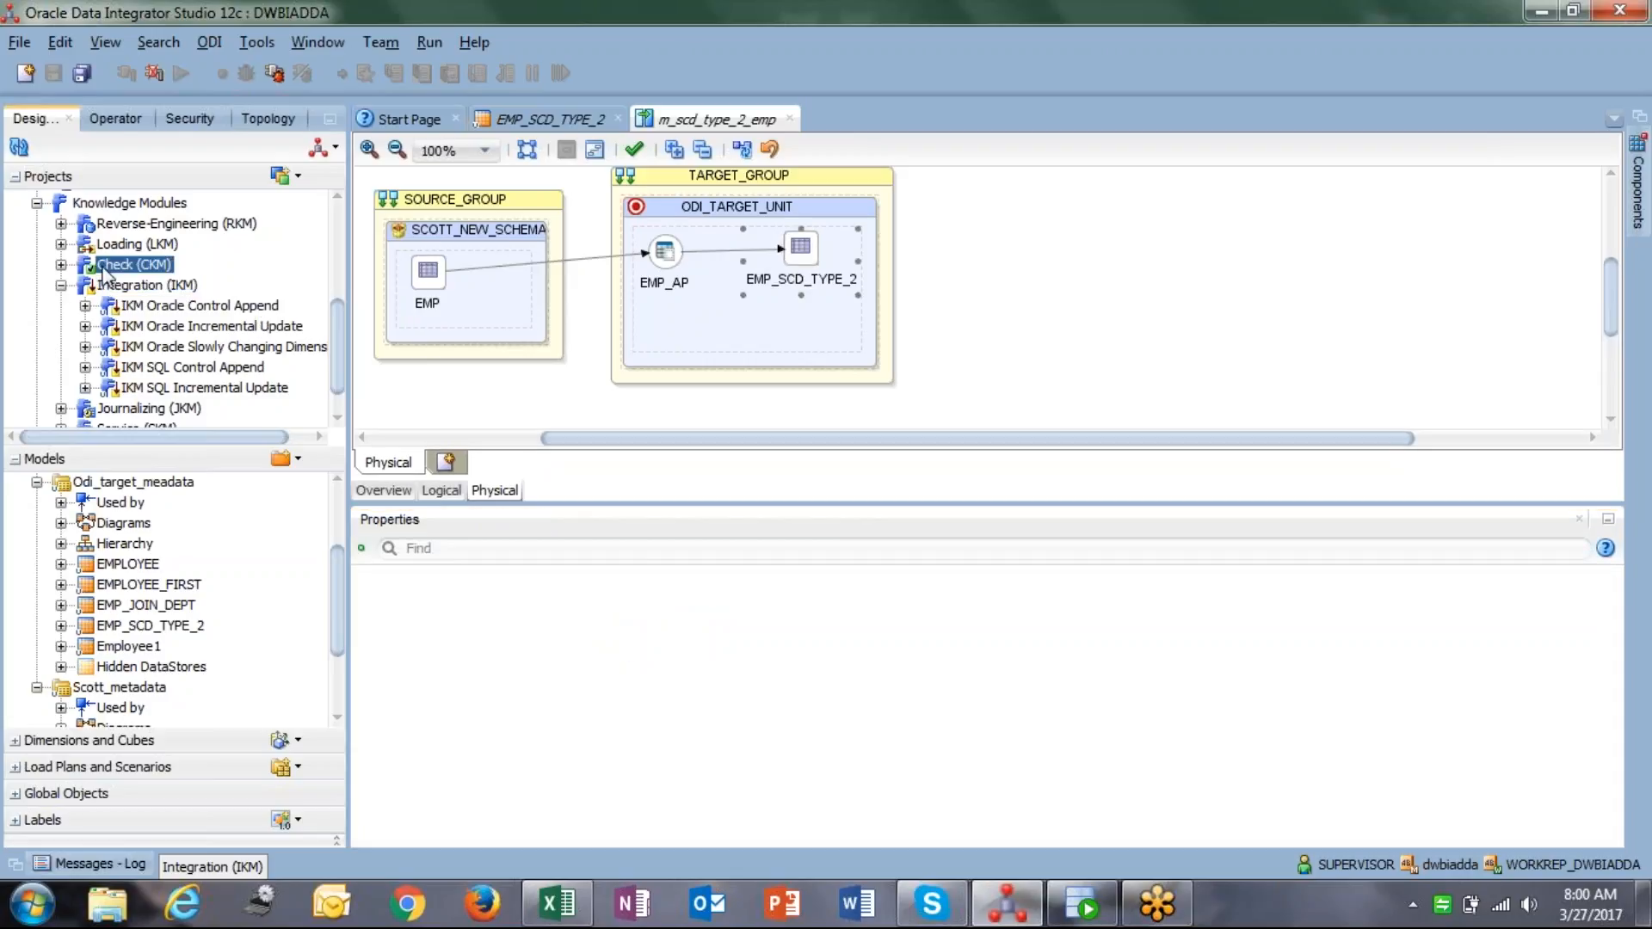
{"action": "left_click", "coordinate": [234, 364]}
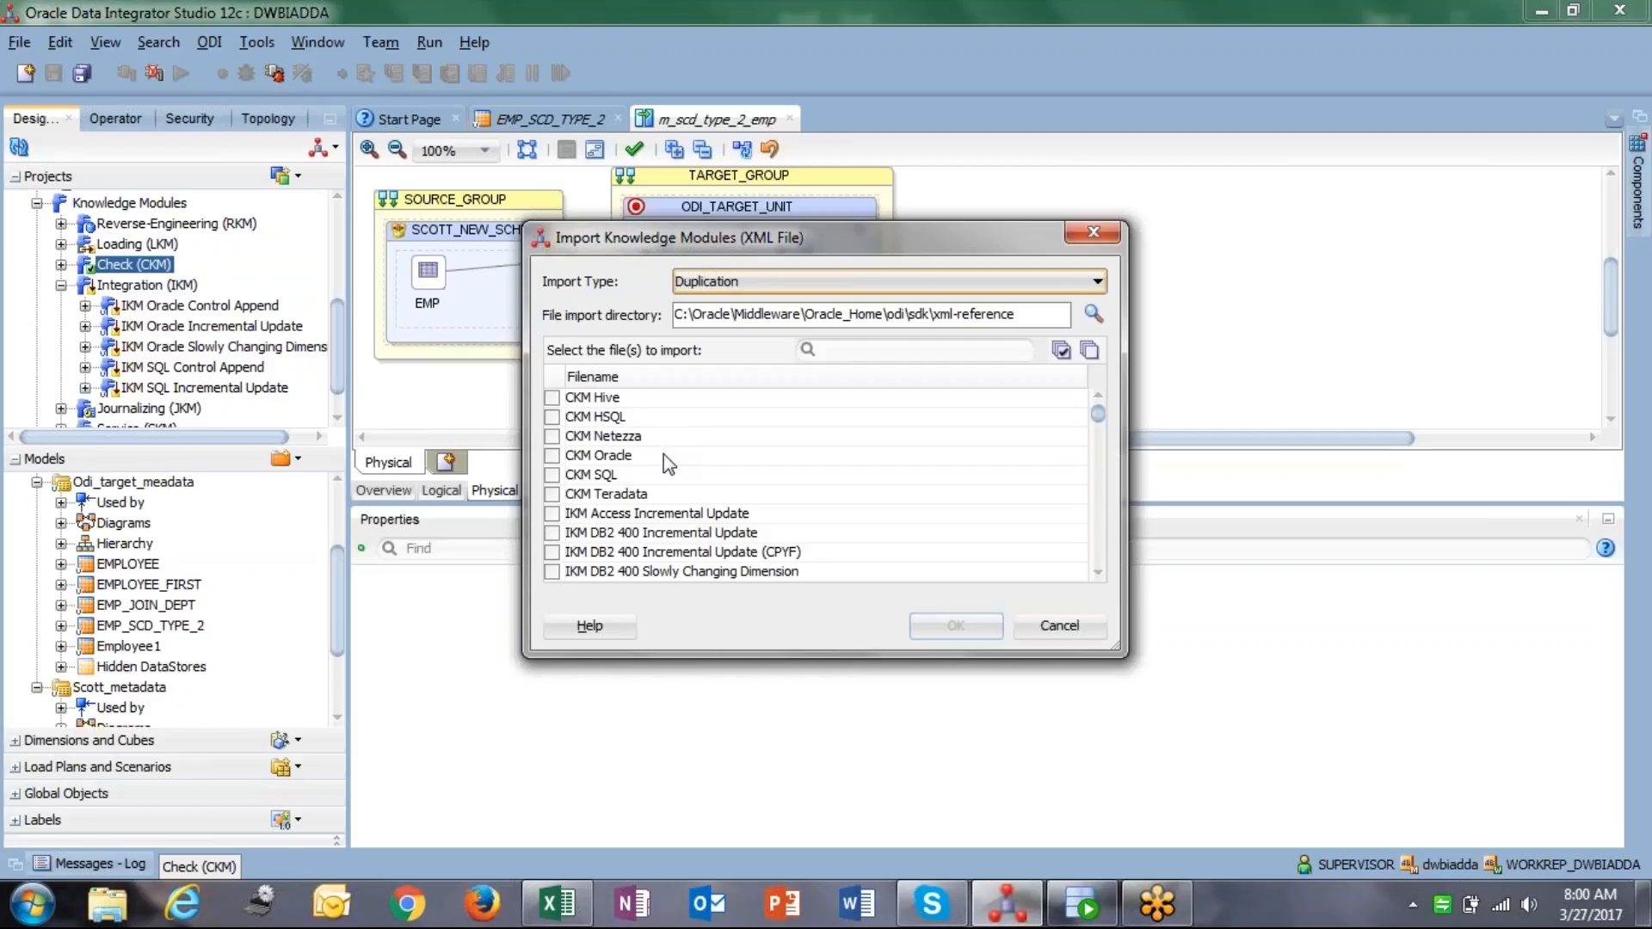
{"action": "left_click", "coordinate": [552, 456]}
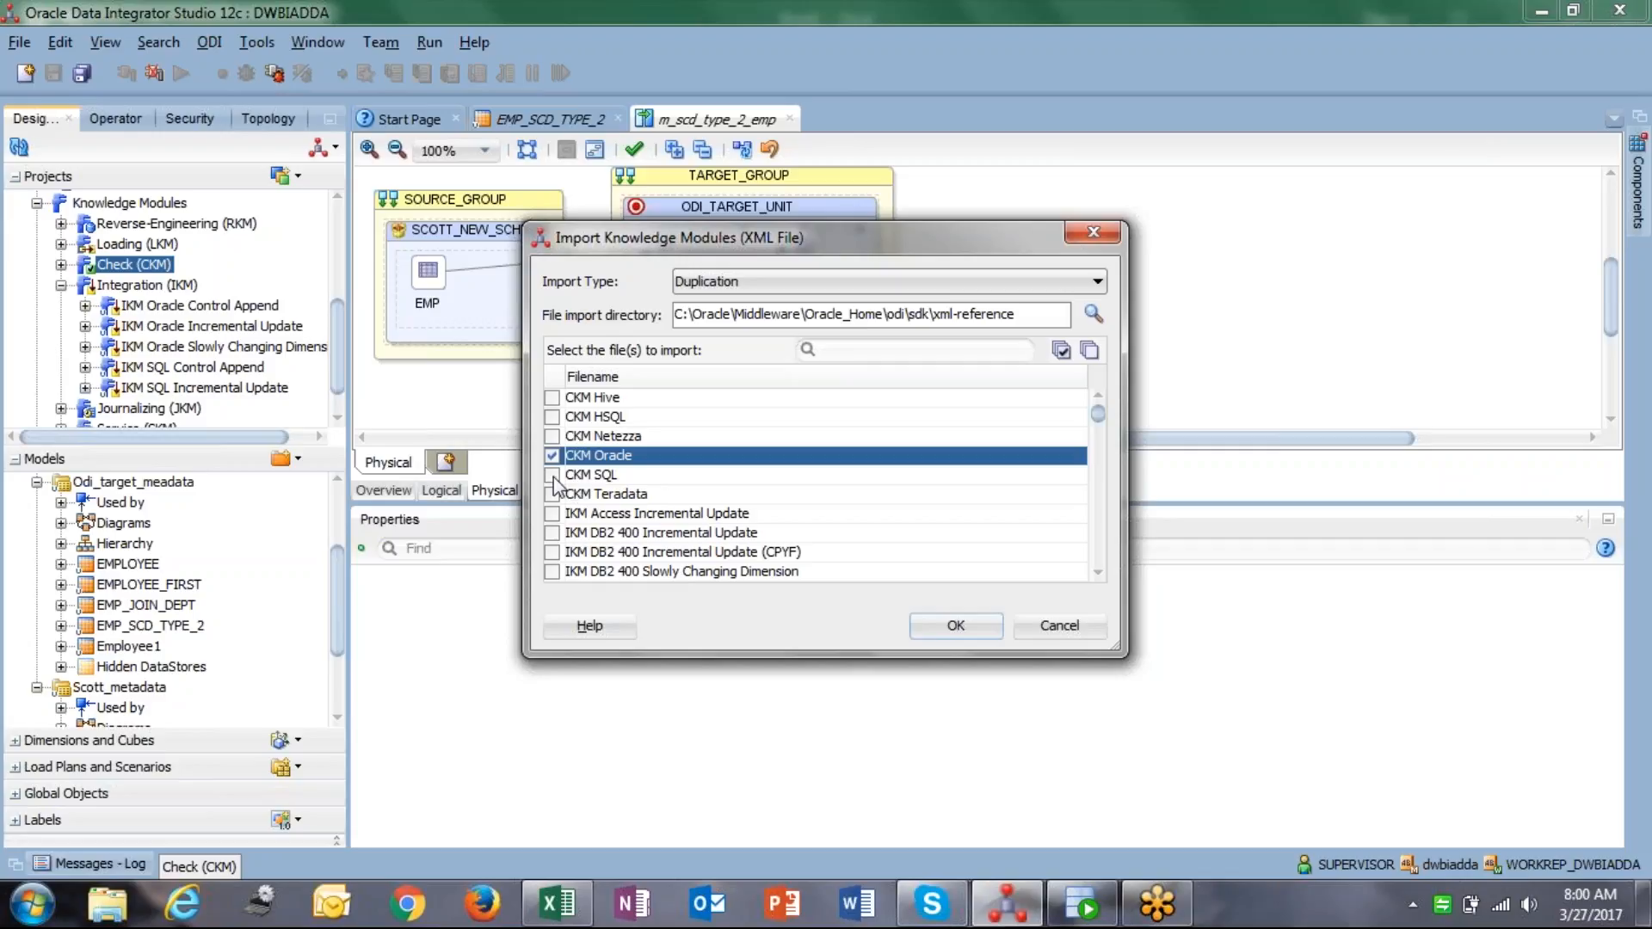
{"action": "left_click", "coordinate": [956, 629]}
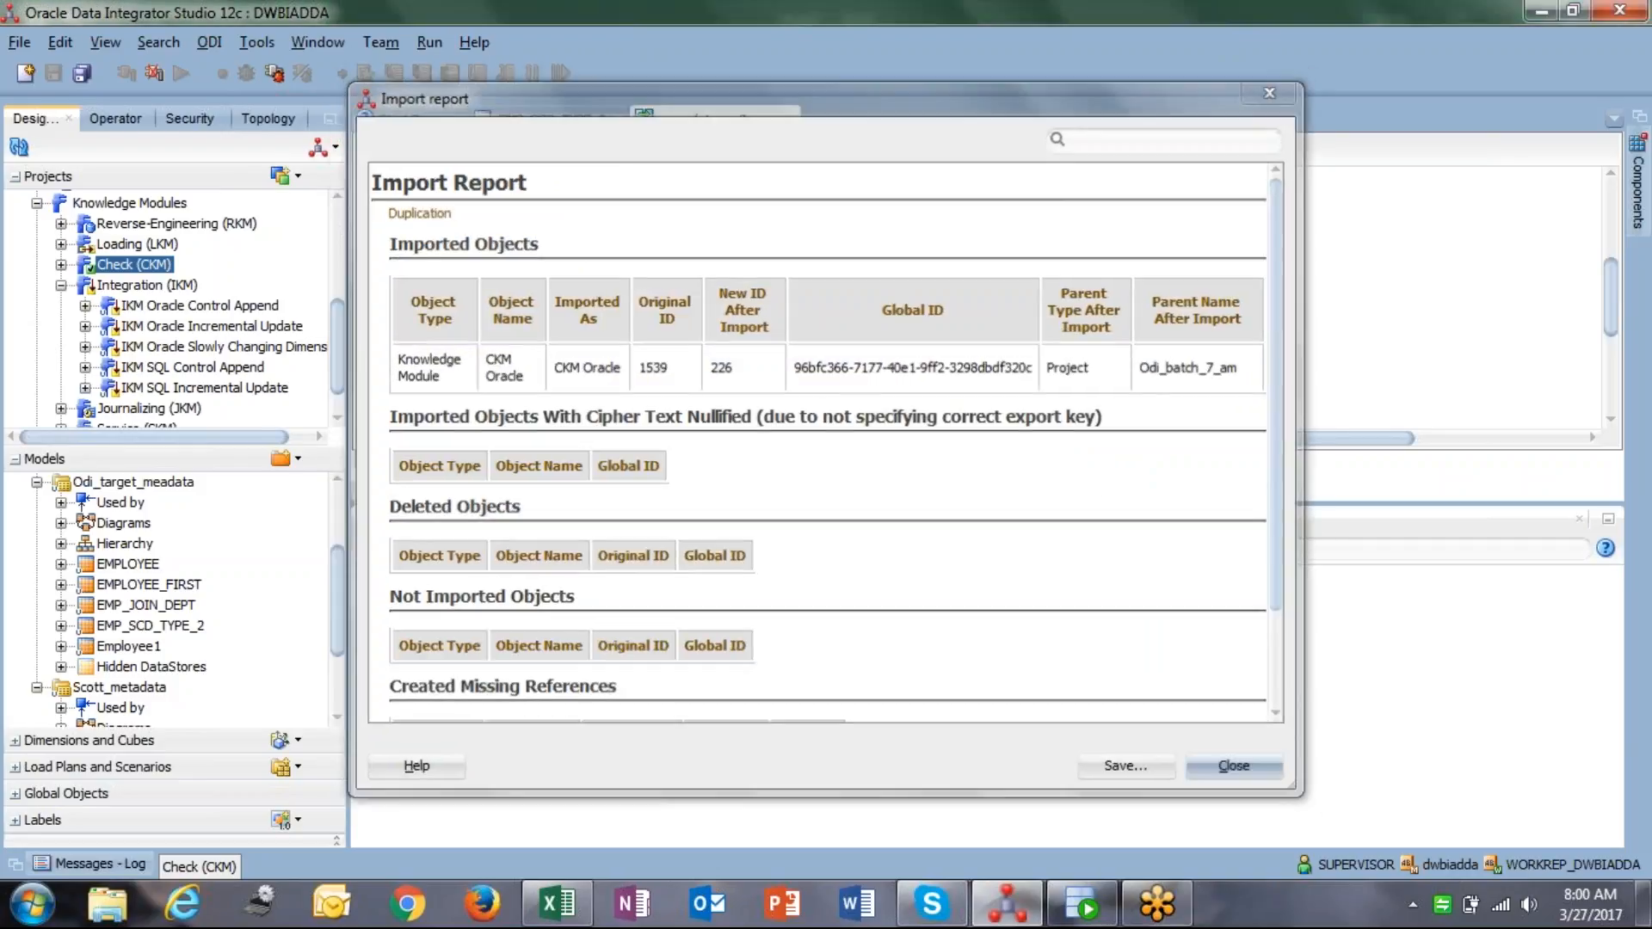
{"action": "left_click", "coordinate": [1234, 766]}
Assign CKM Oracle as the check knowledge module of EMP_SCD_TYPE_2 and save the mapping.
{"action": "left_click", "coordinate": [798, 249]}
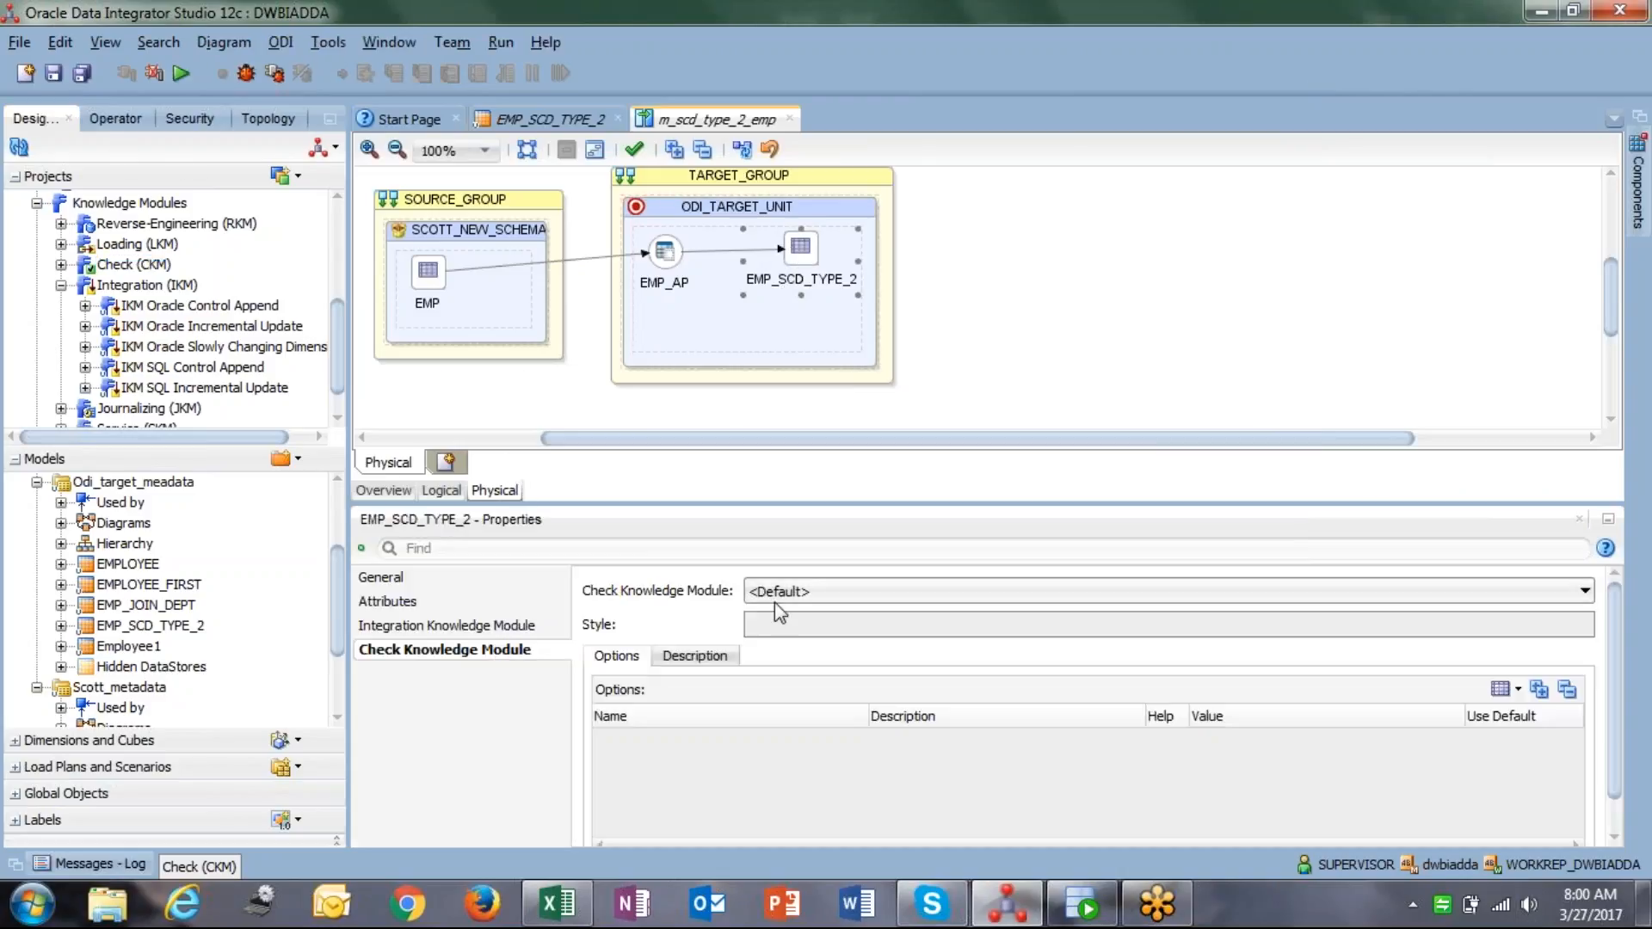
{"action": "left_click", "coordinate": [774, 602]}
{"action": "left_click", "coordinate": [834, 635]}
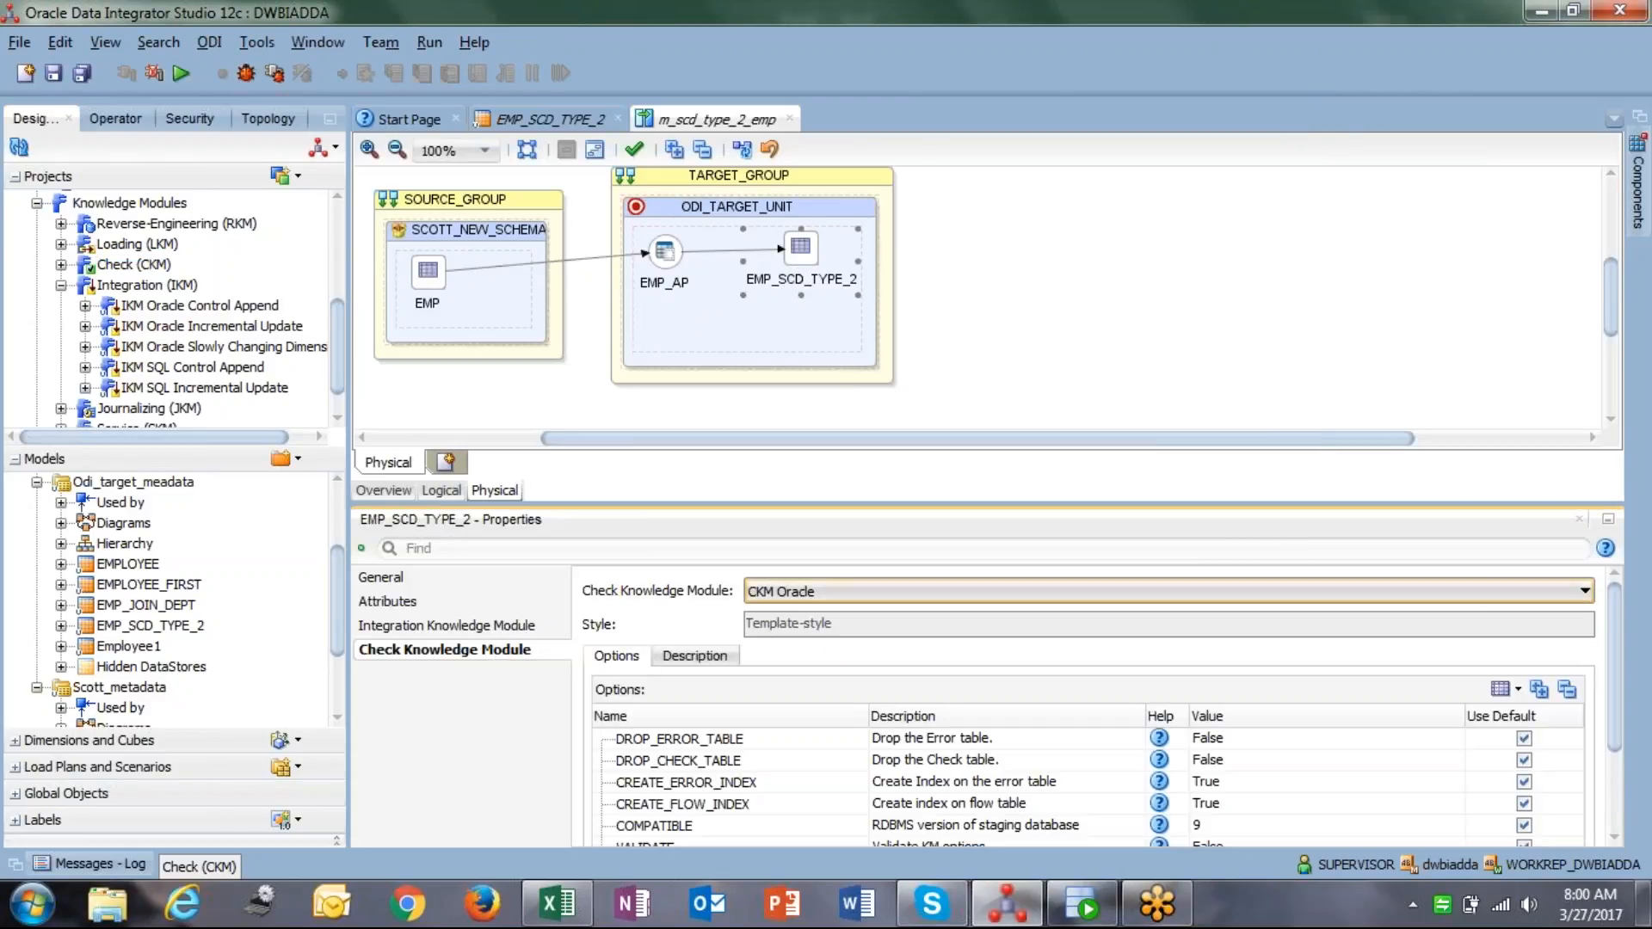
{"action": "left_click", "coordinate": [52, 74]}
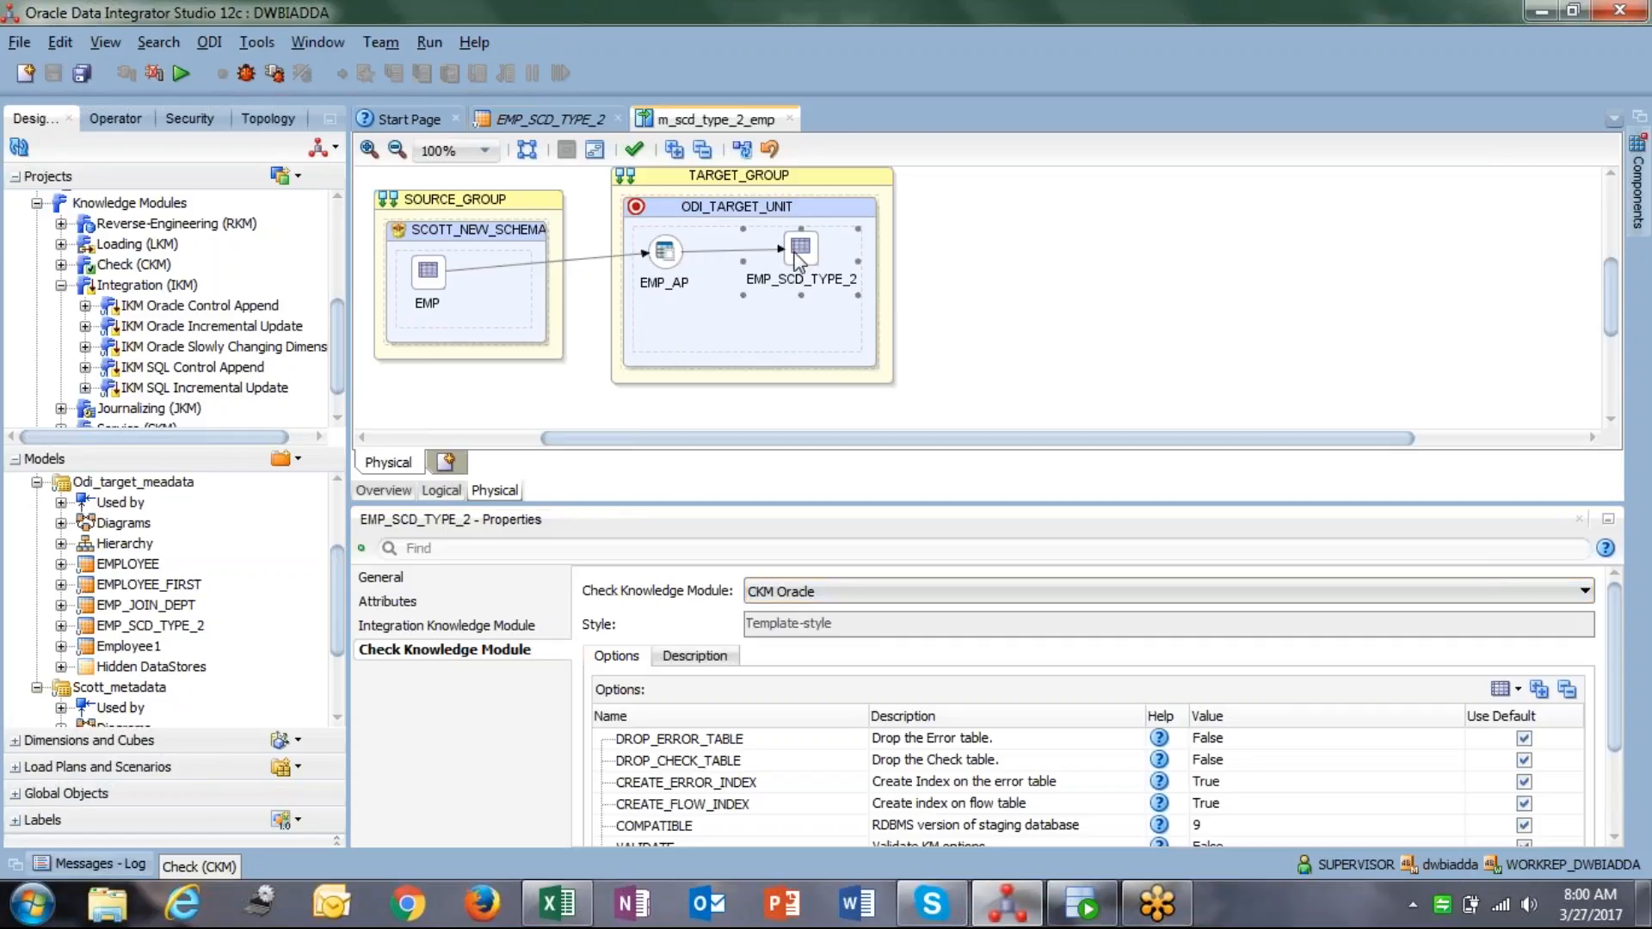
Set the FLOW_CONTROL option of the integration knowledge module on EMP_SCD_TYPE_2 to False, review the CKM options and save the mapping.
{"action": "left_click", "coordinate": [449, 626]}
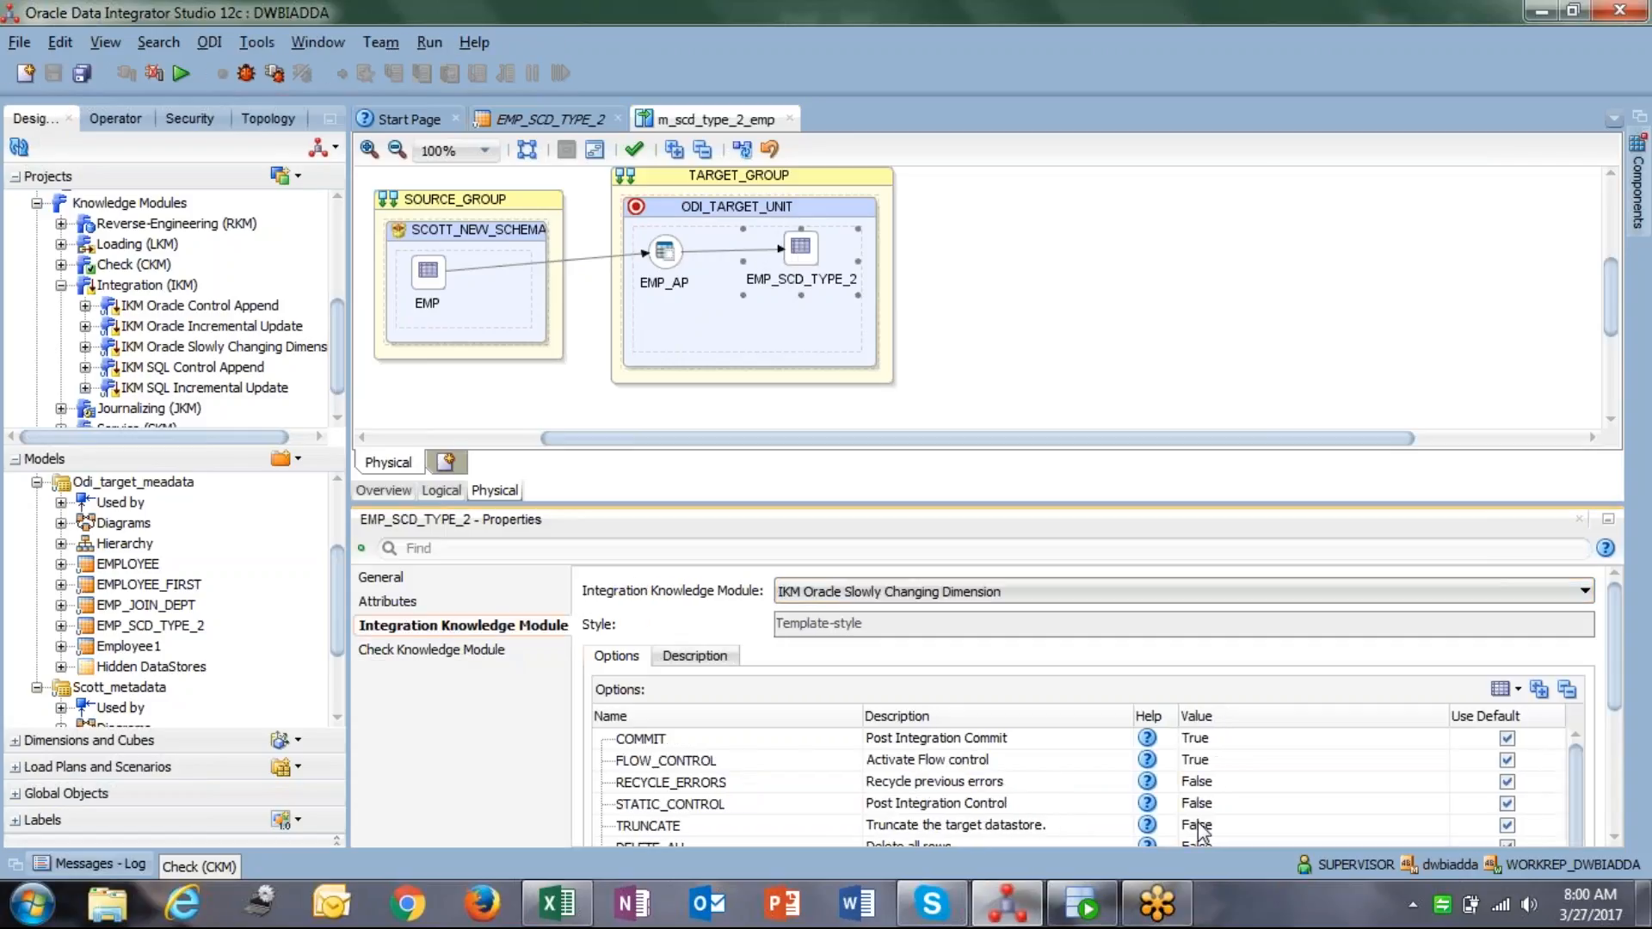
{"action": "left_click_drag", "start_coordinate": [1069, 508], "coordinate": [1070, 448]}
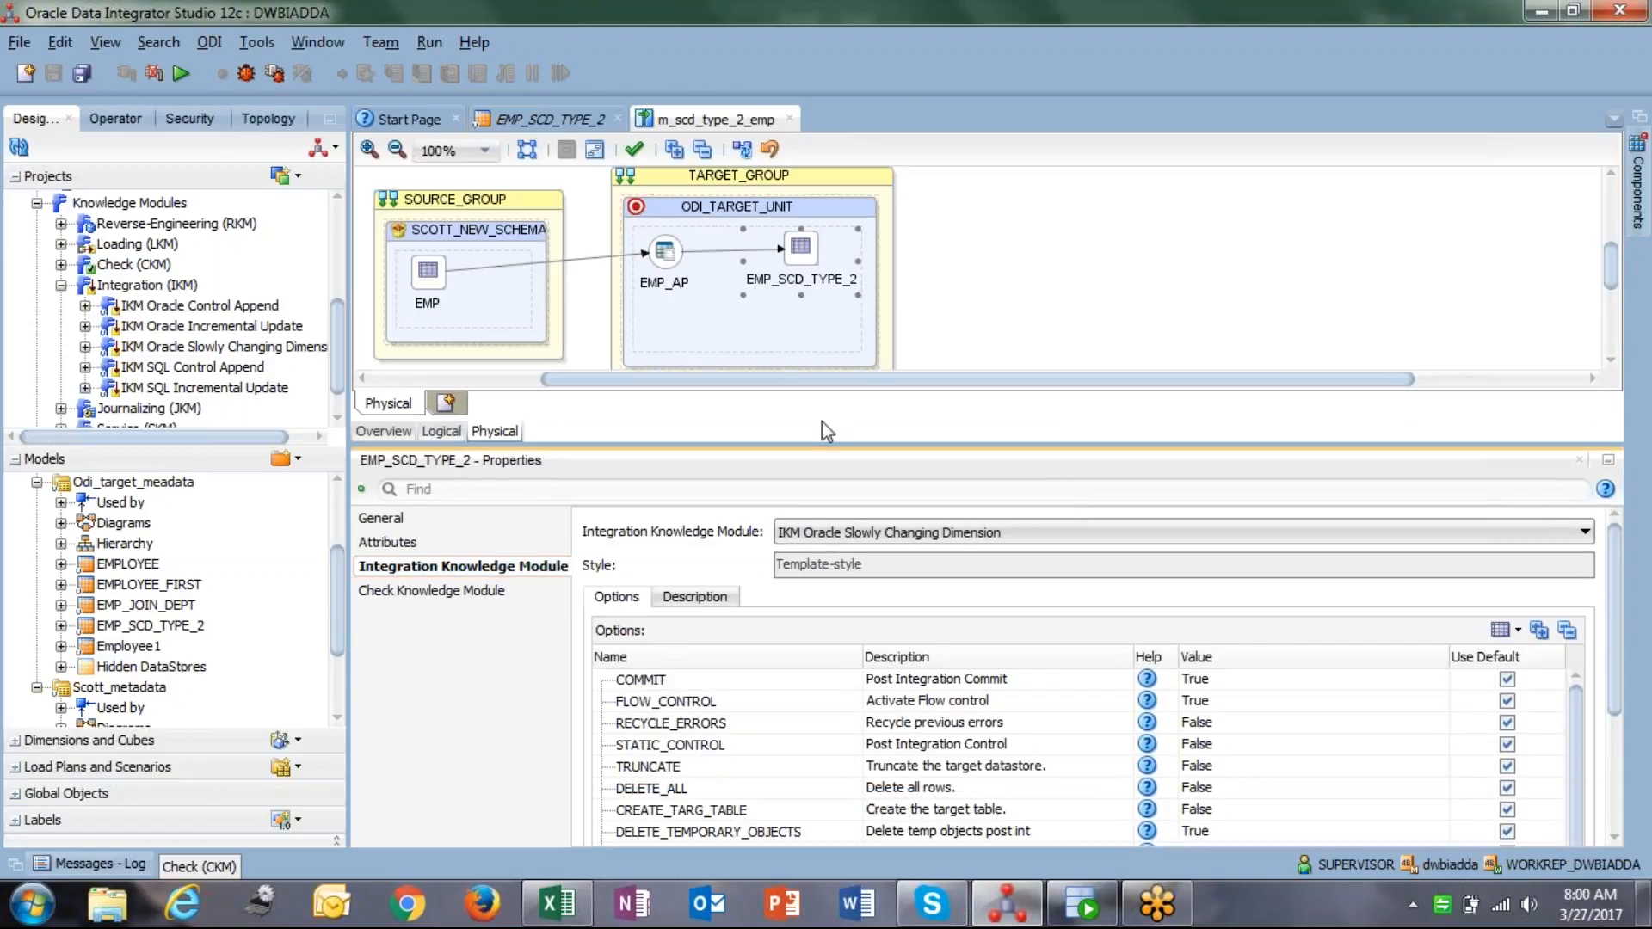
{"action": "left_click", "coordinate": [711, 725]}
{"action": "left_click", "coordinate": [719, 702]}
{"action": "left_click", "coordinate": [1187, 702]}
{"action": "left_click", "coordinate": [1209, 746]}
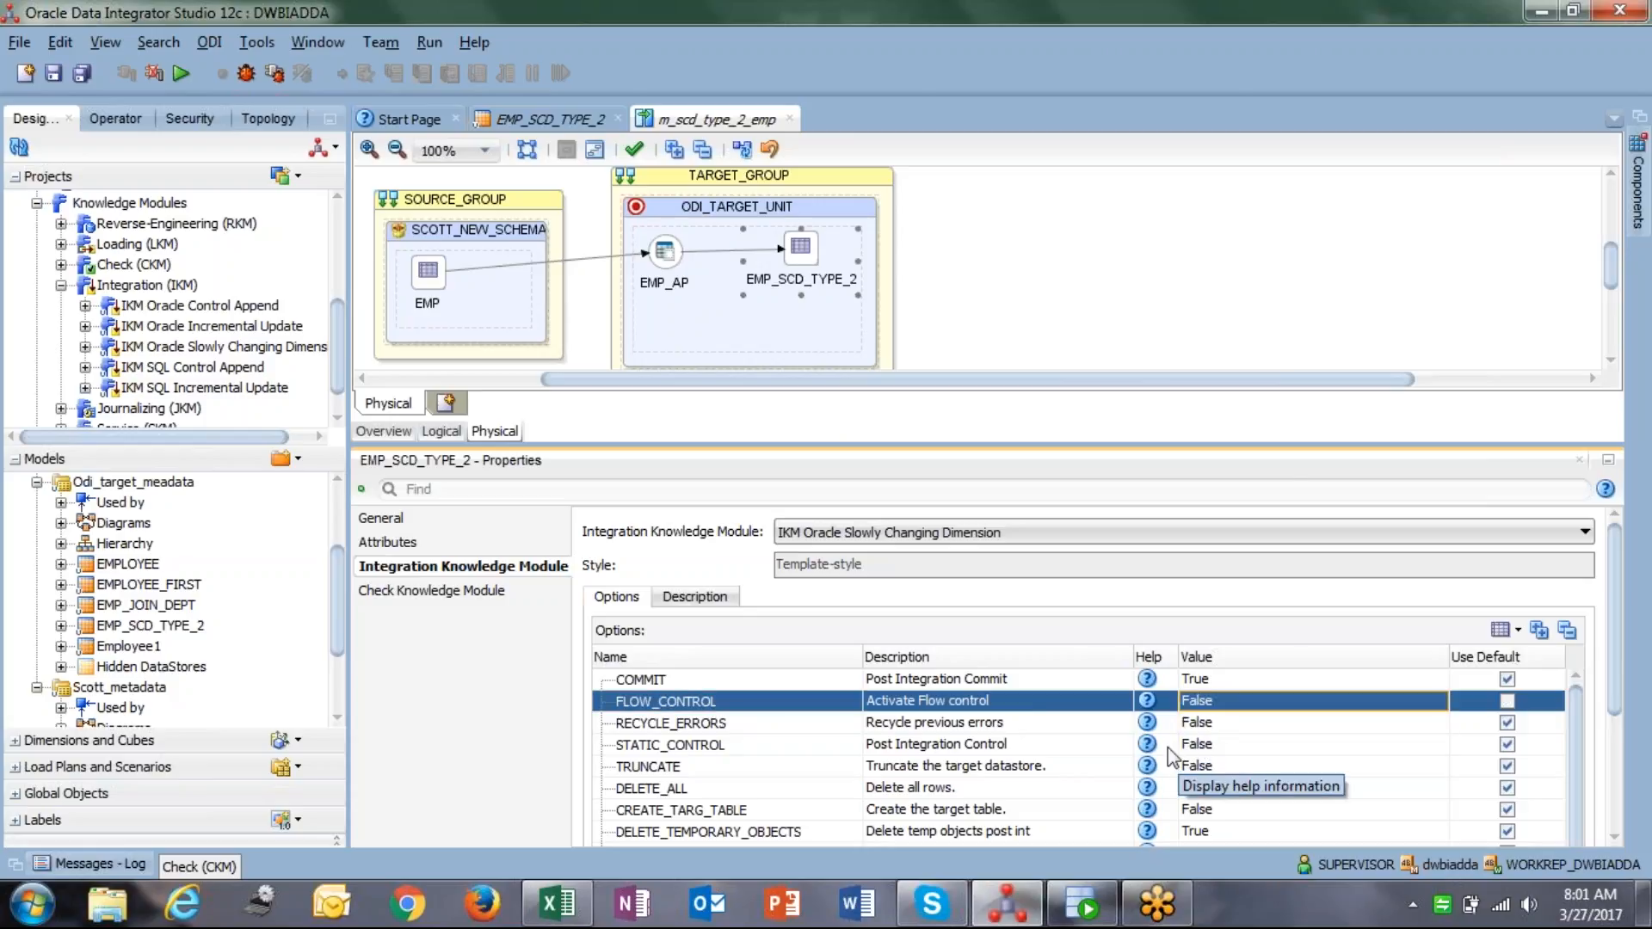
{"action": "left_click", "coordinate": [473, 594]}
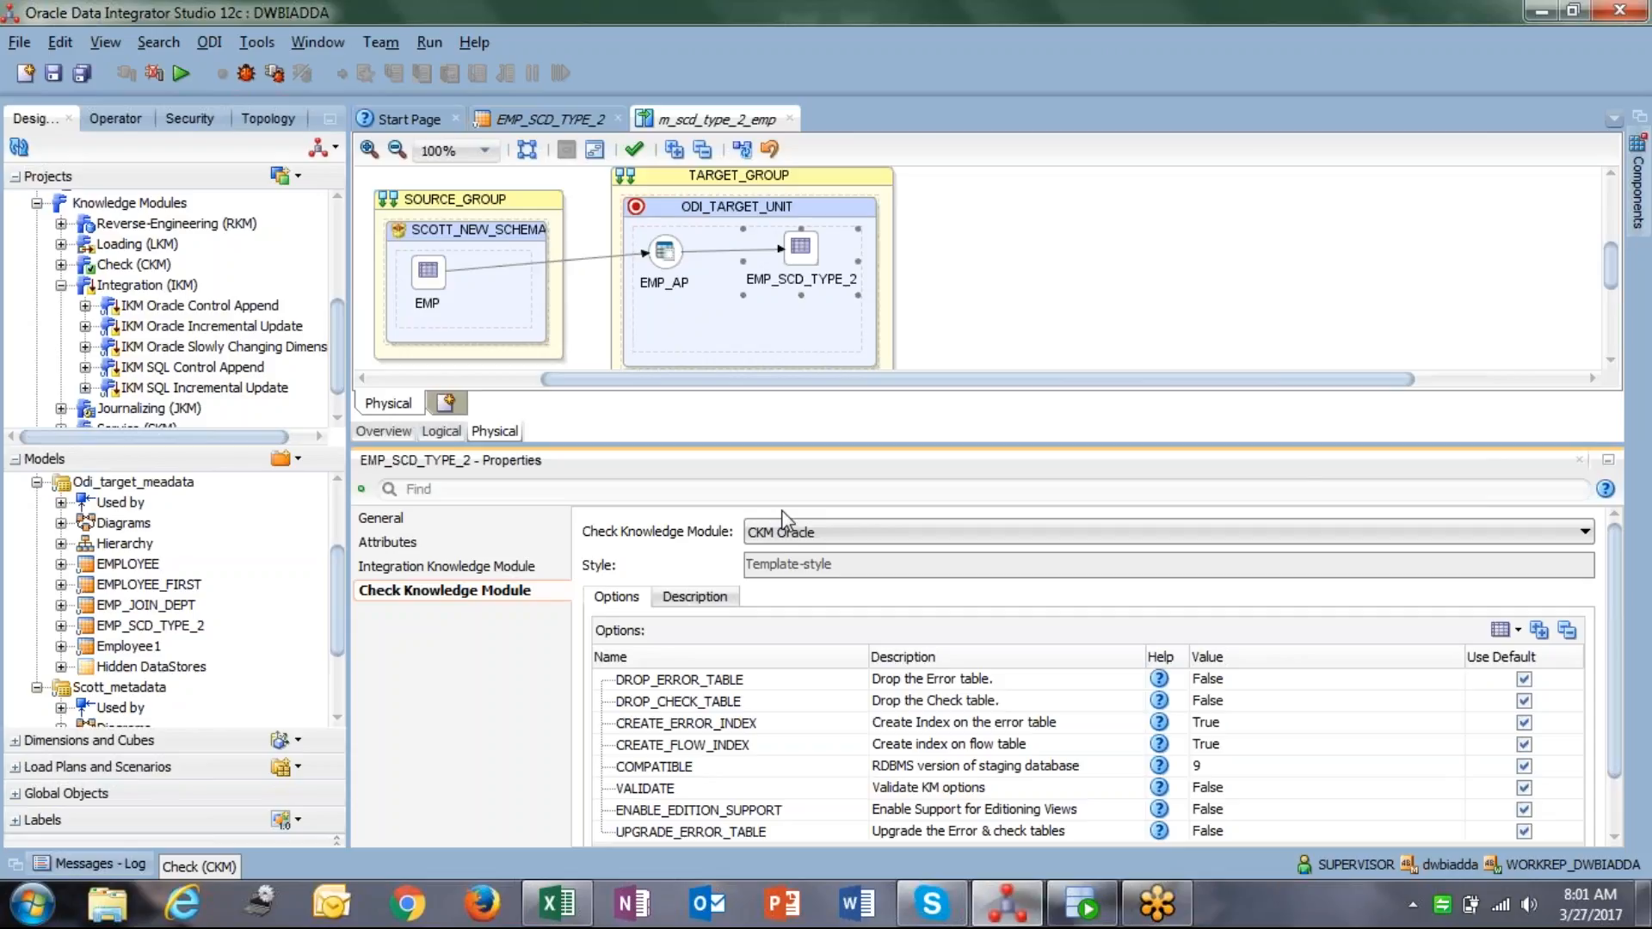
{"action": "left_click", "coordinate": [514, 568]}
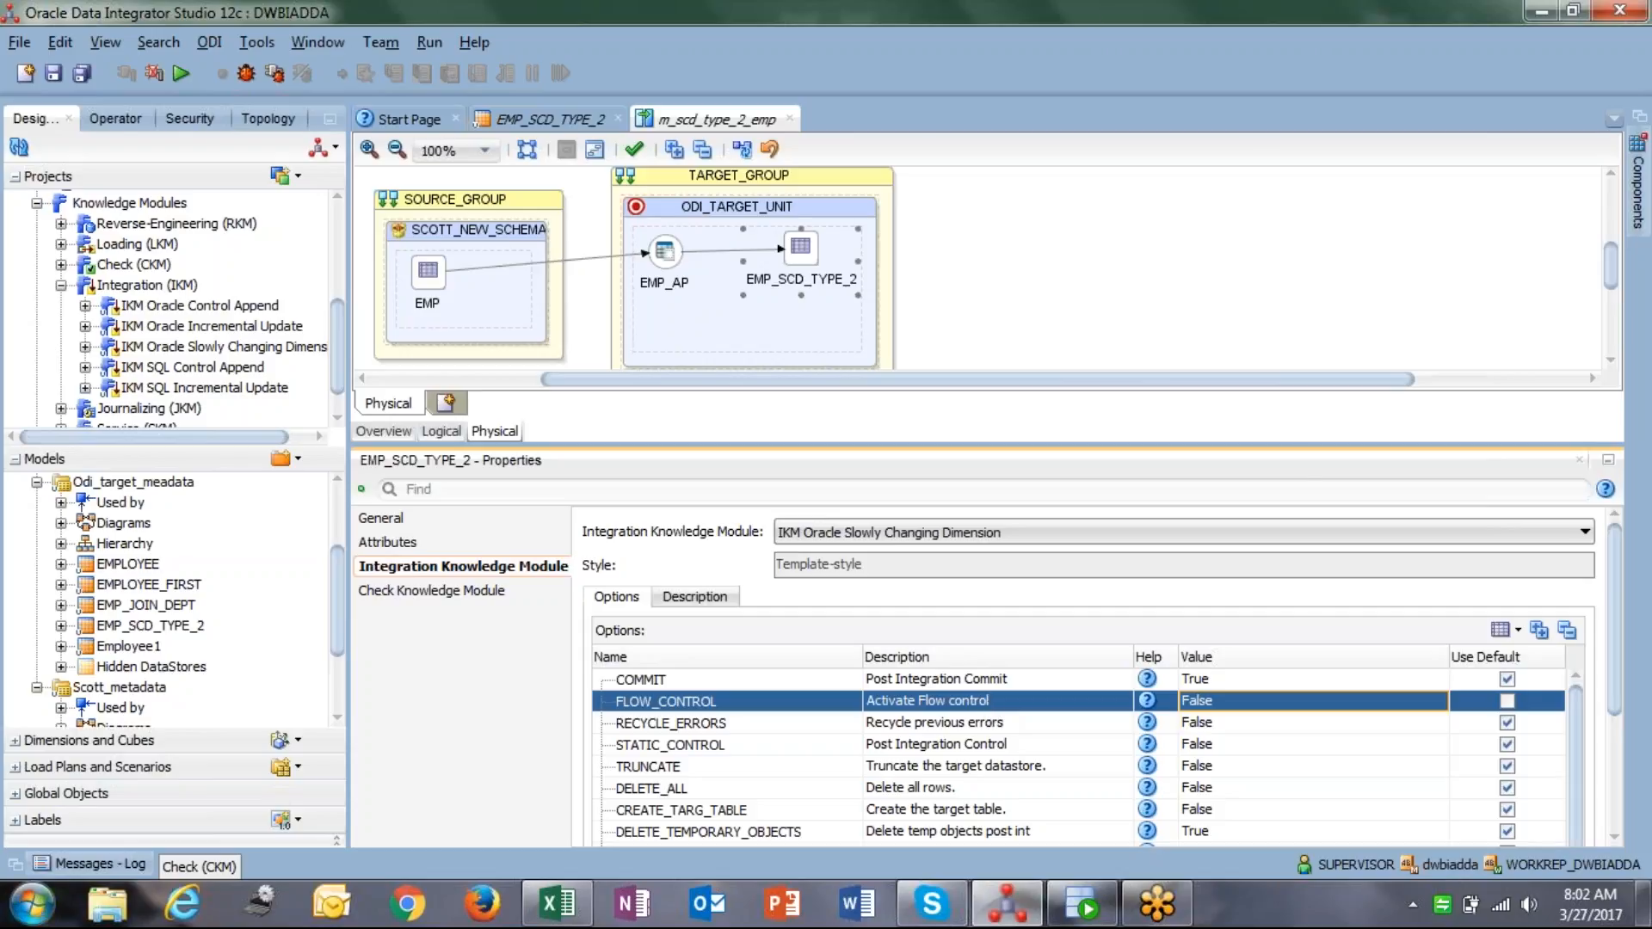
{"action": "left_click", "coordinate": [54, 73]}
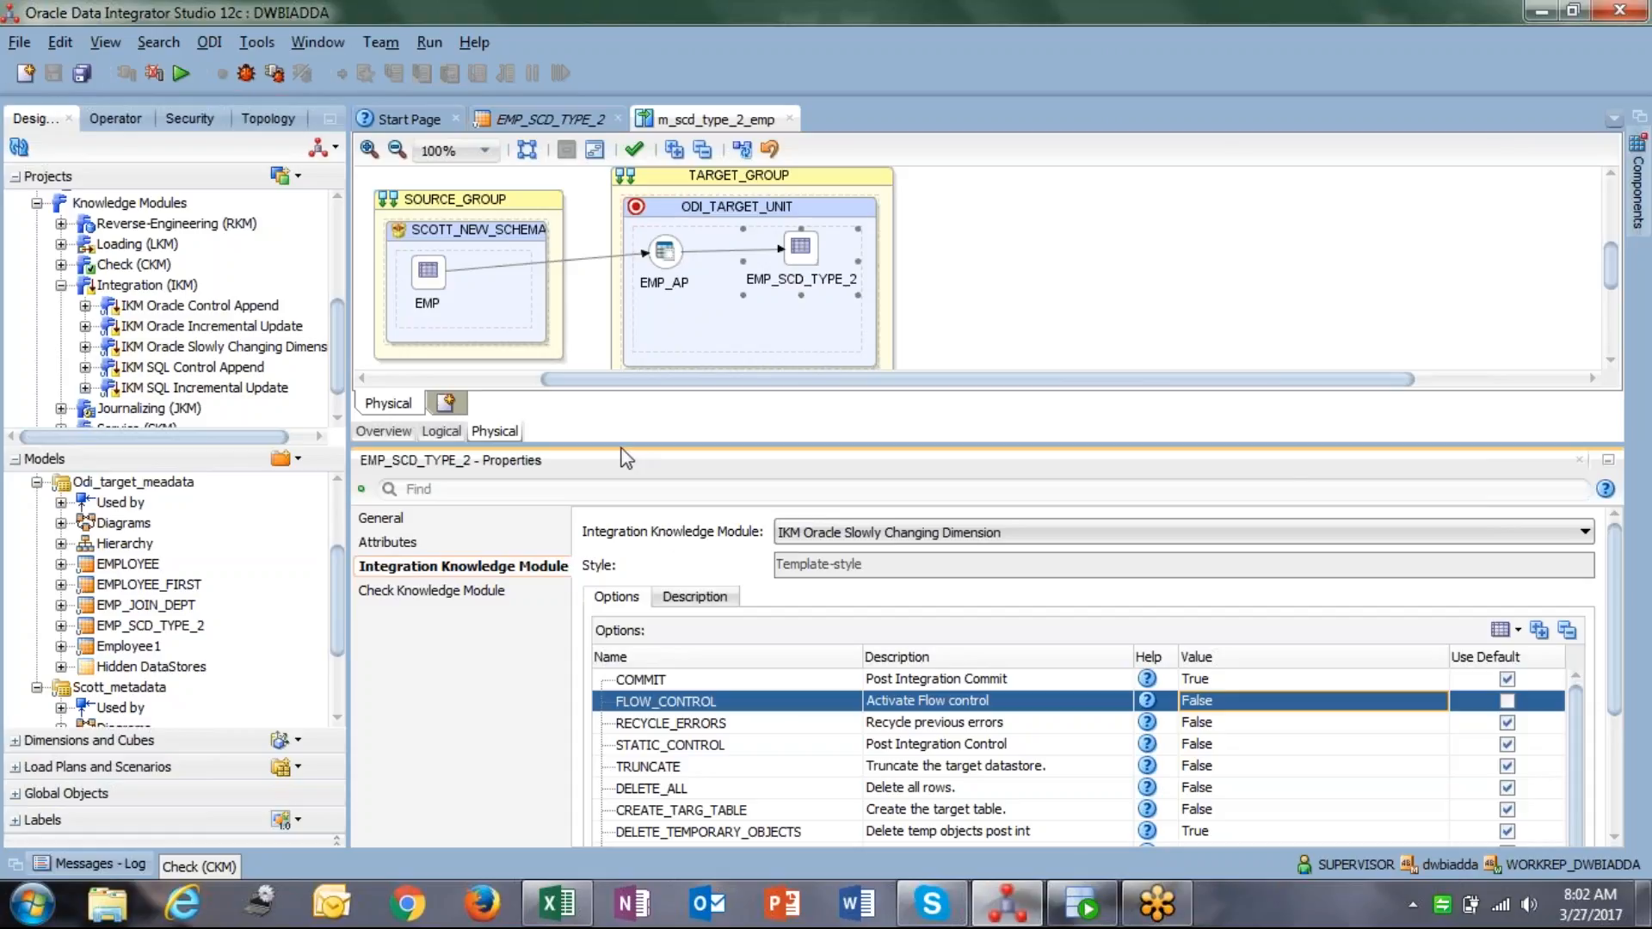
Run the m_scd_type_2_emp mapping from its physical design with the offered run settings.
{"action": "left_click_drag", "start_coordinate": [620, 445], "coordinate": [618, 529]}
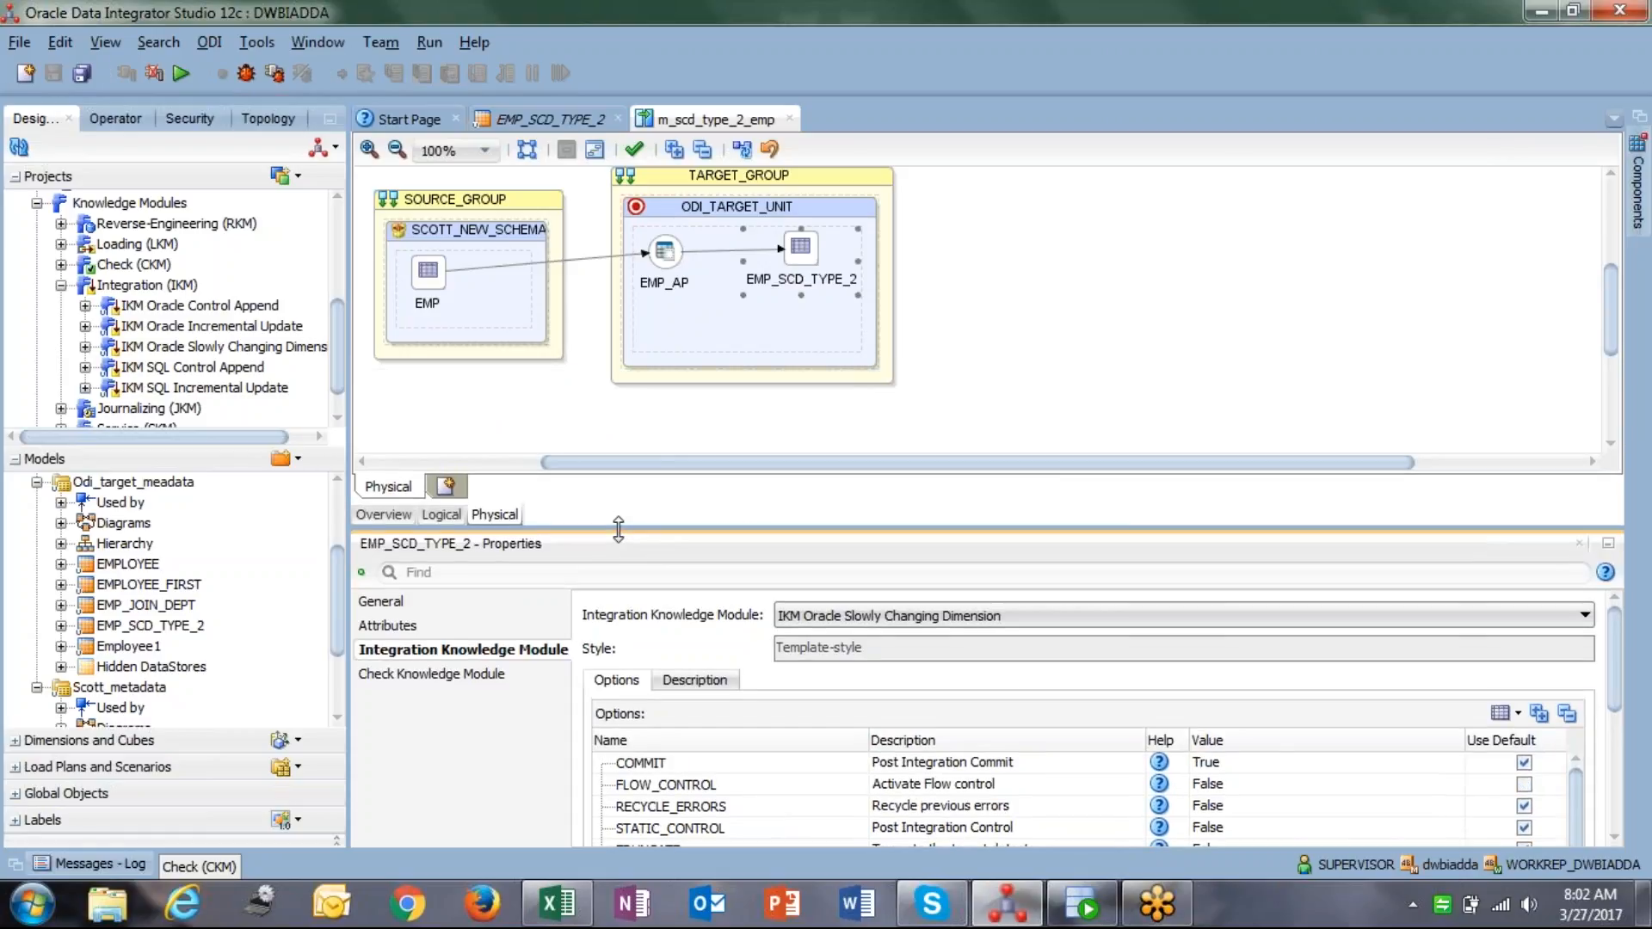
{"action": "left_click", "coordinate": [891, 358]}
{"action": "left_click", "coordinate": [1086, 265]}
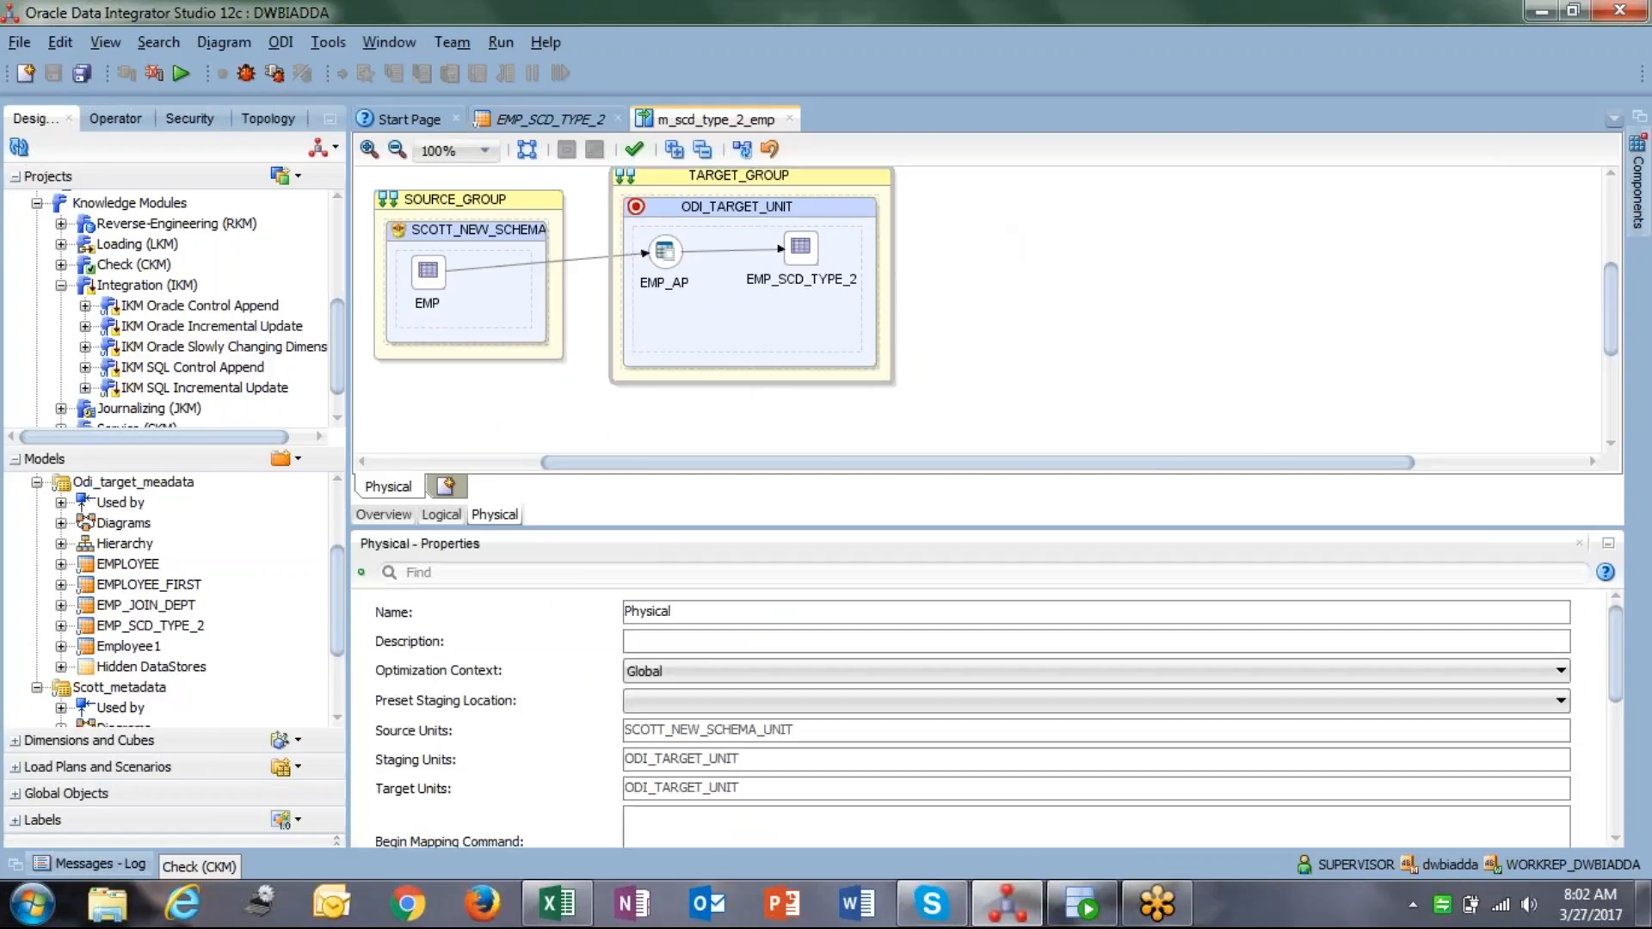
{"action": "left_click", "coordinate": [174, 78]}
{"action": "left_click", "coordinate": [833, 539]}
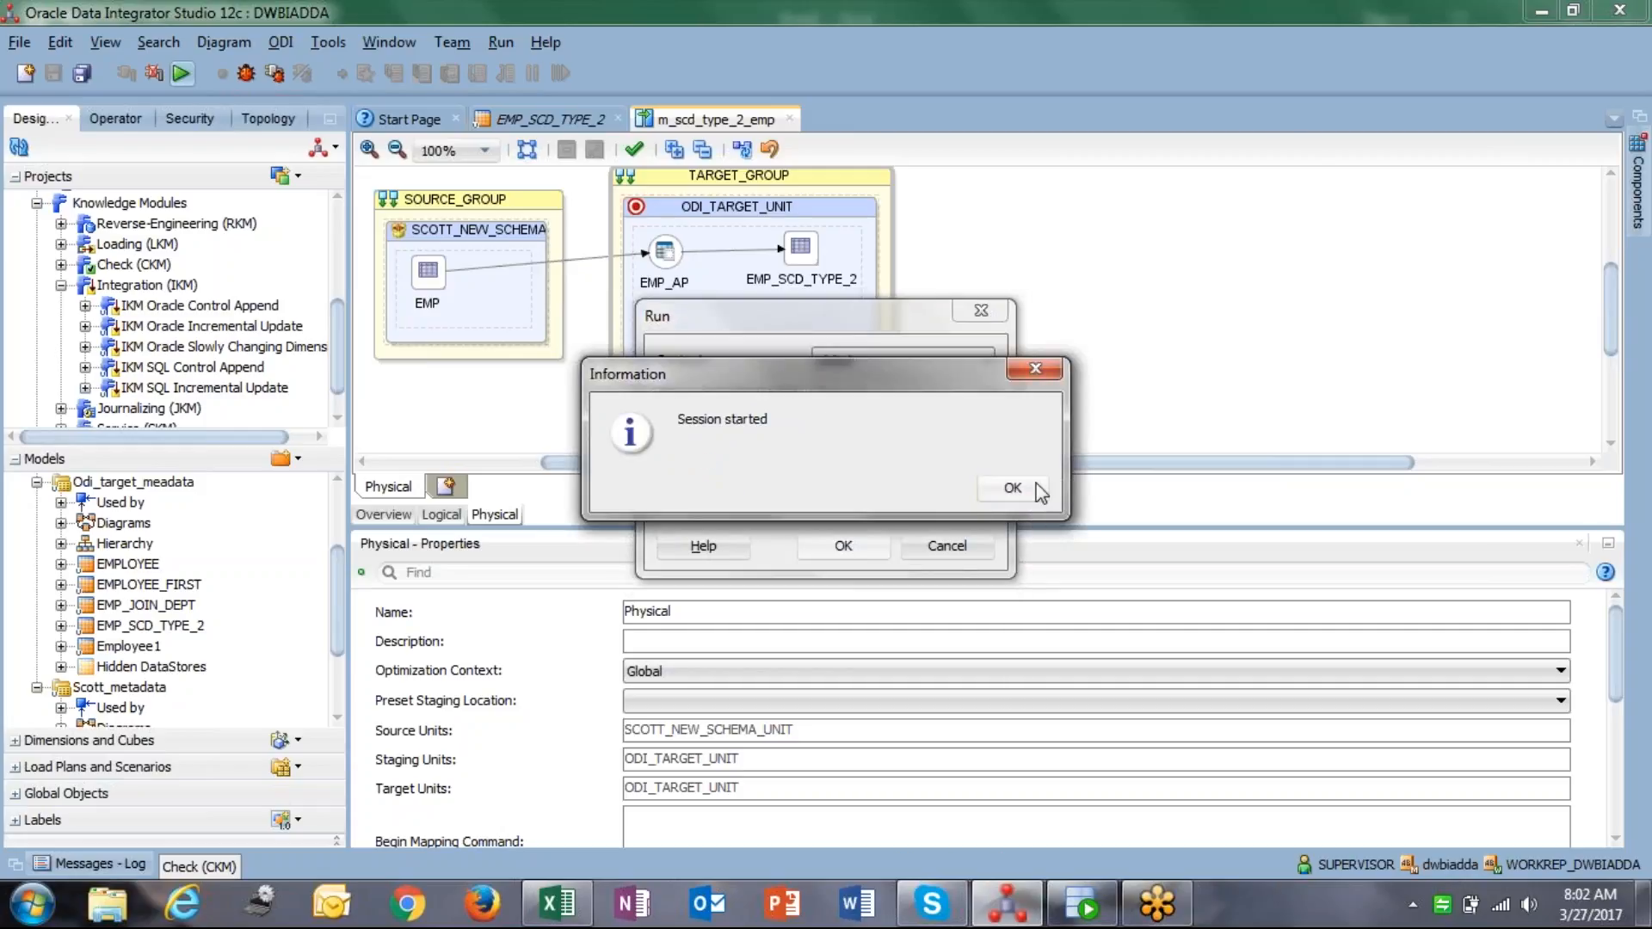
{"action": "left_click", "coordinate": [1033, 489]}
Check the status of the m_scd_type_2_emp session among all executions in the Operator.
{"action": "left_click", "coordinate": [114, 122]}
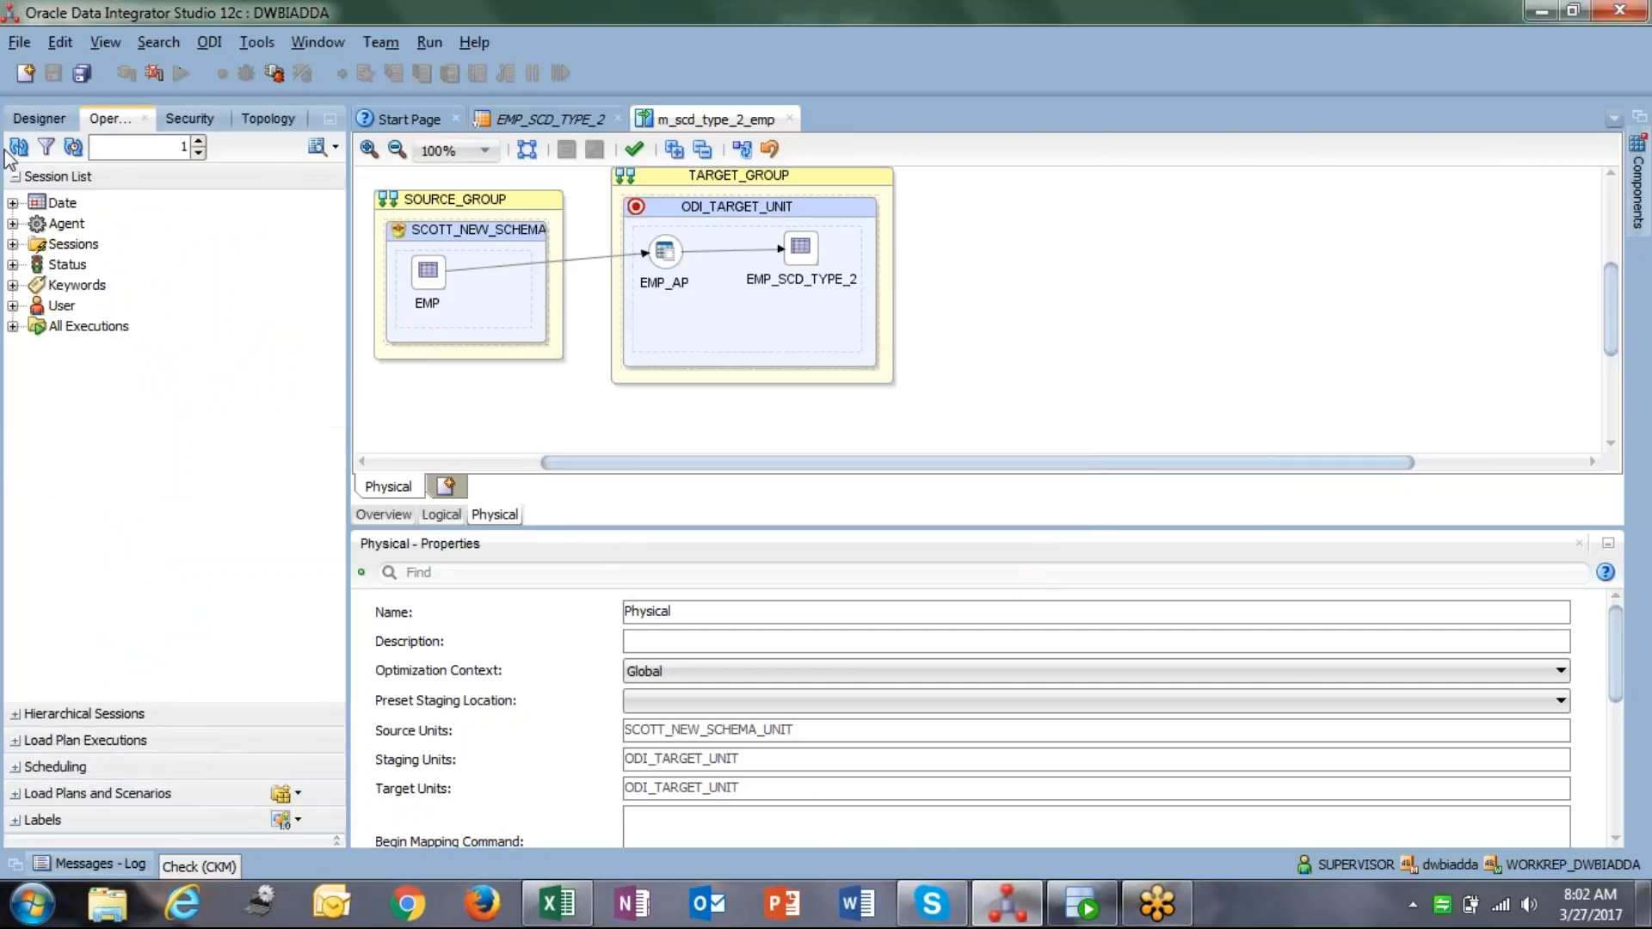
{"action": "left_click", "coordinate": [12, 326]}
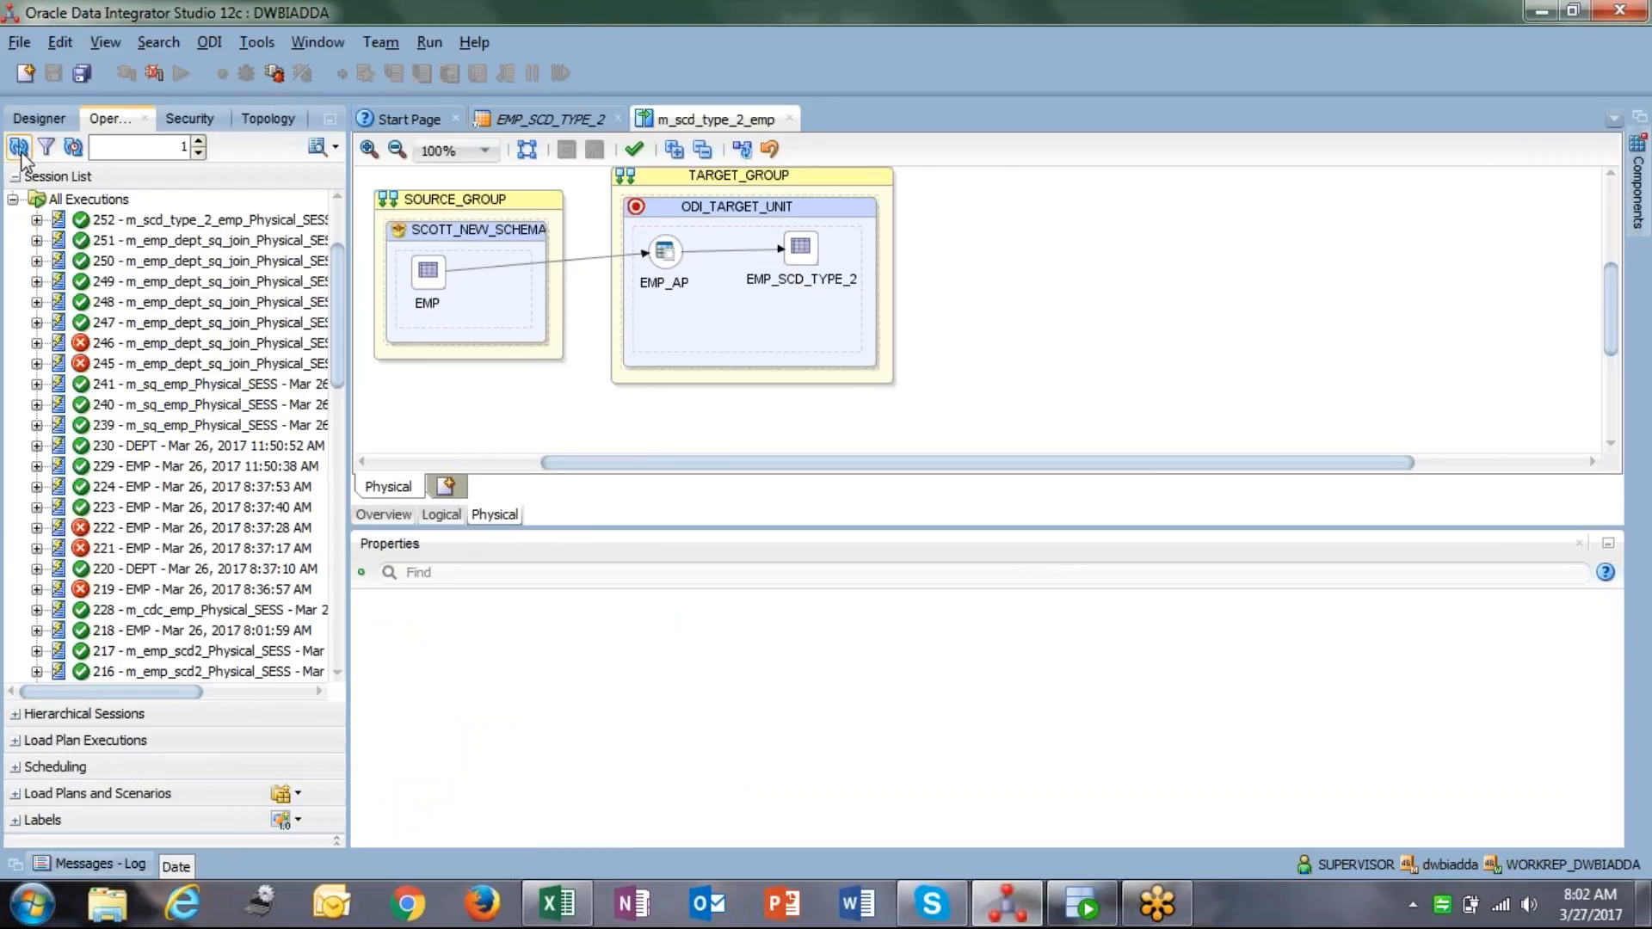
{"action": "left_click_drag", "start_coordinate": [554, 463], "coordinate": [531, 461]}
{"action": "left_click_drag", "start_coordinate": [515, 451], "coordinate": [491, 451]}
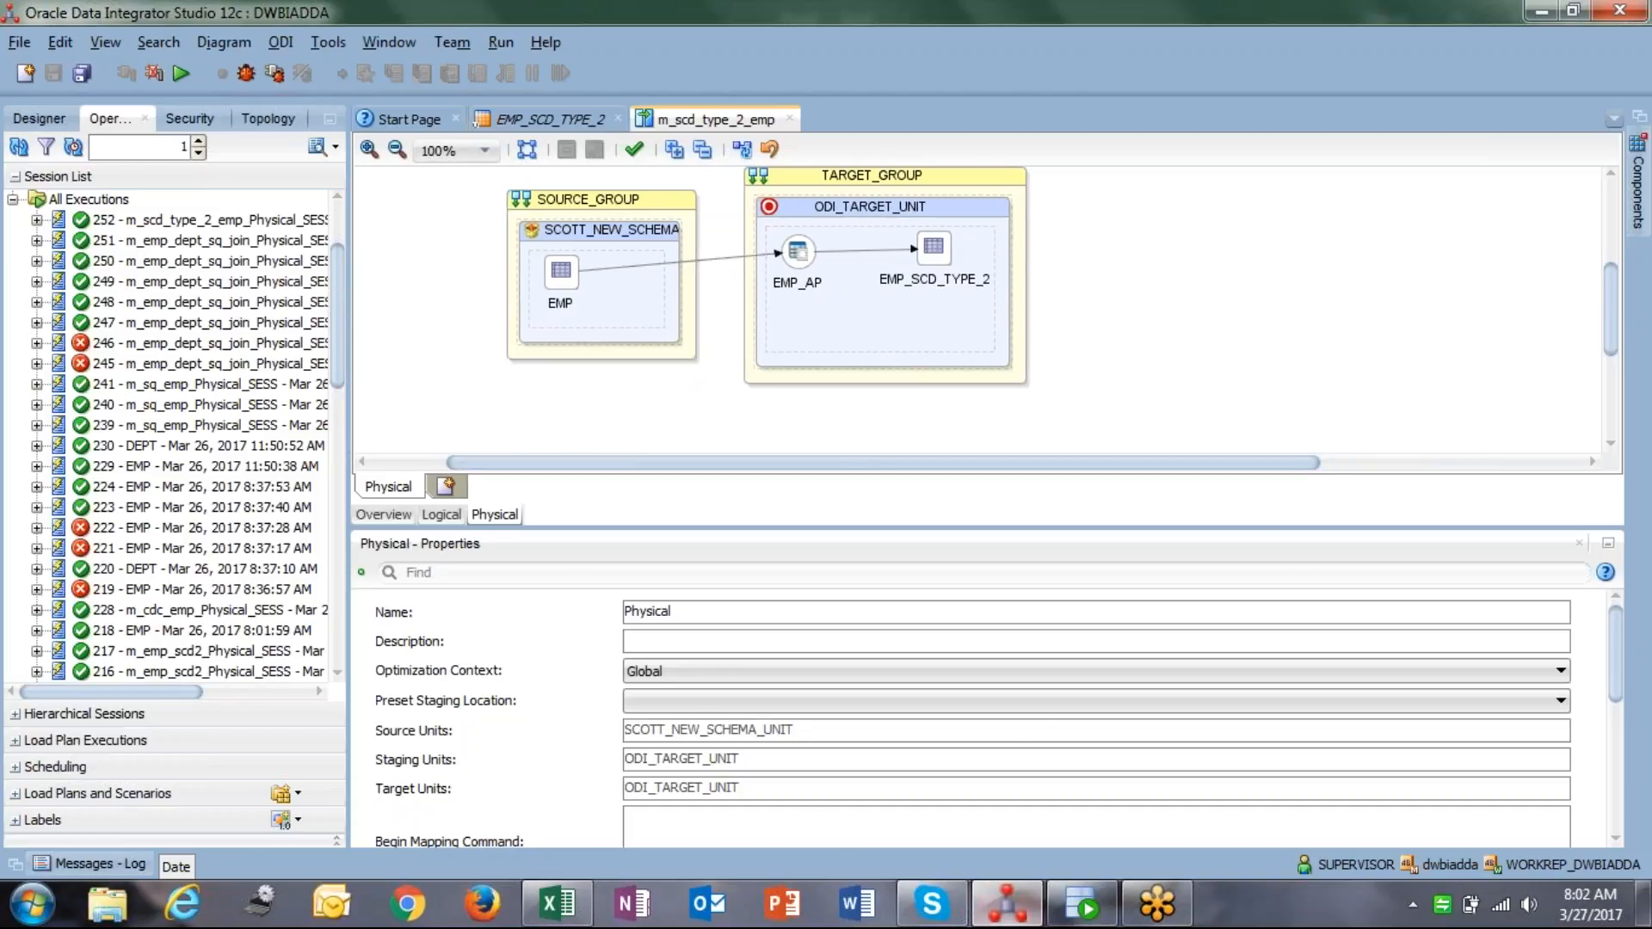
Switch to Oracle SQL Developer with the ODI_TARGET connection.
{"action": "left_click", "coordinate": [1080, 904]}
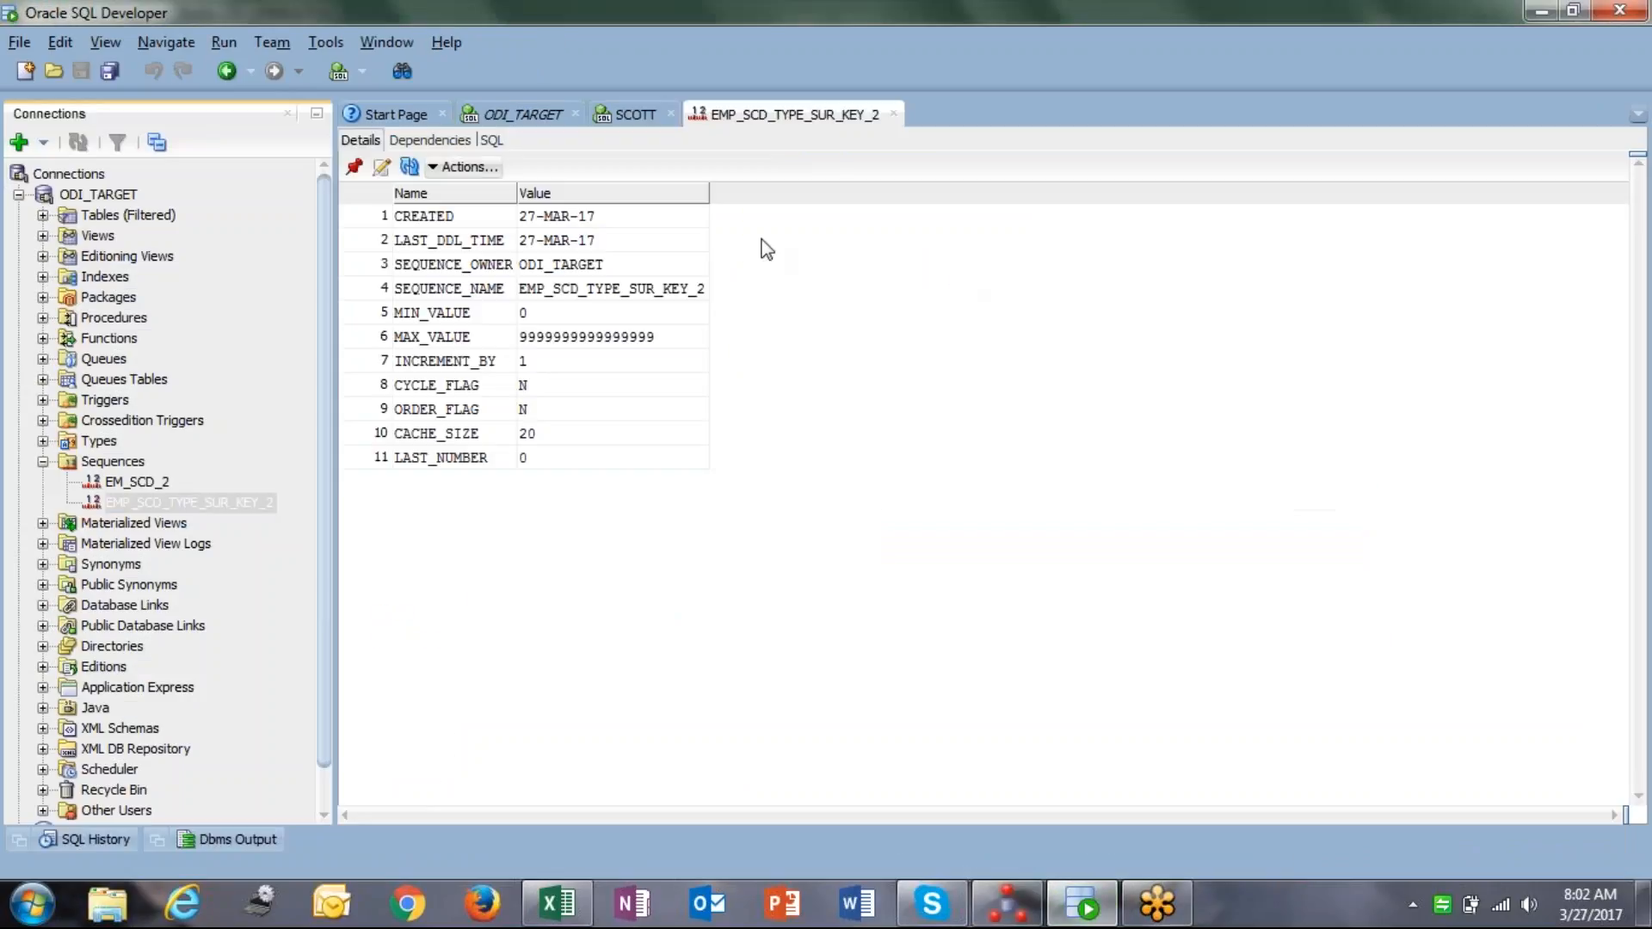
Add the query "select * from EMP_SCD_TYPE_2;" below the CREATE TABLE statement in the ODI_TARGET worksheet.
{"action": "left_click", "coordinate": [529, 117]}
{"action": "key", "text": "Return"}
{"action": "key", "text": "Return"}
{"action": "type", "text": "select count"}
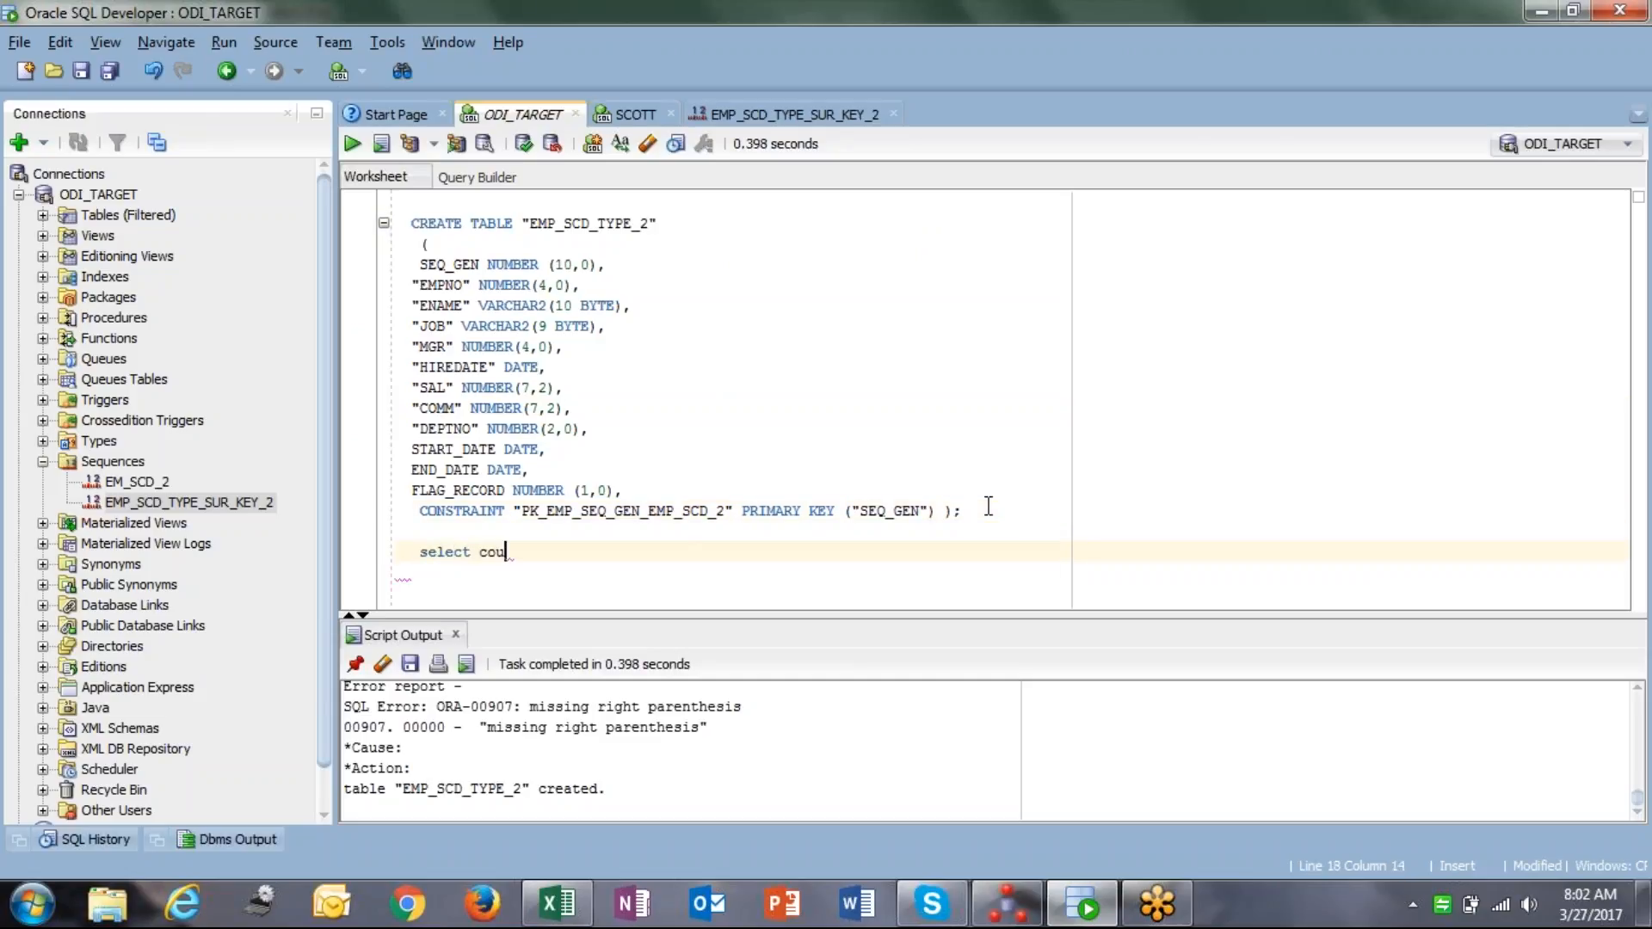
{"action": "key", "text": "BackSpace"}
{"action": "key", "text": "BackSpace"}
{"action": "key", "text": "BackSpace"}
{"action": "key", "text": "BackSpace"}
{"action": "key", "text": "BackSpace"}
{"action": "type", "text": "* from"}
{"action": "double_click", "coordinate": [559, 225]}
{"action": "key", "text": "ctrl+c"}
{"action": "left_click", "coordinate": [645, 551]}
{"action": "key", "text": "ctrl+v"}
{"action": "type", "text": ";"}
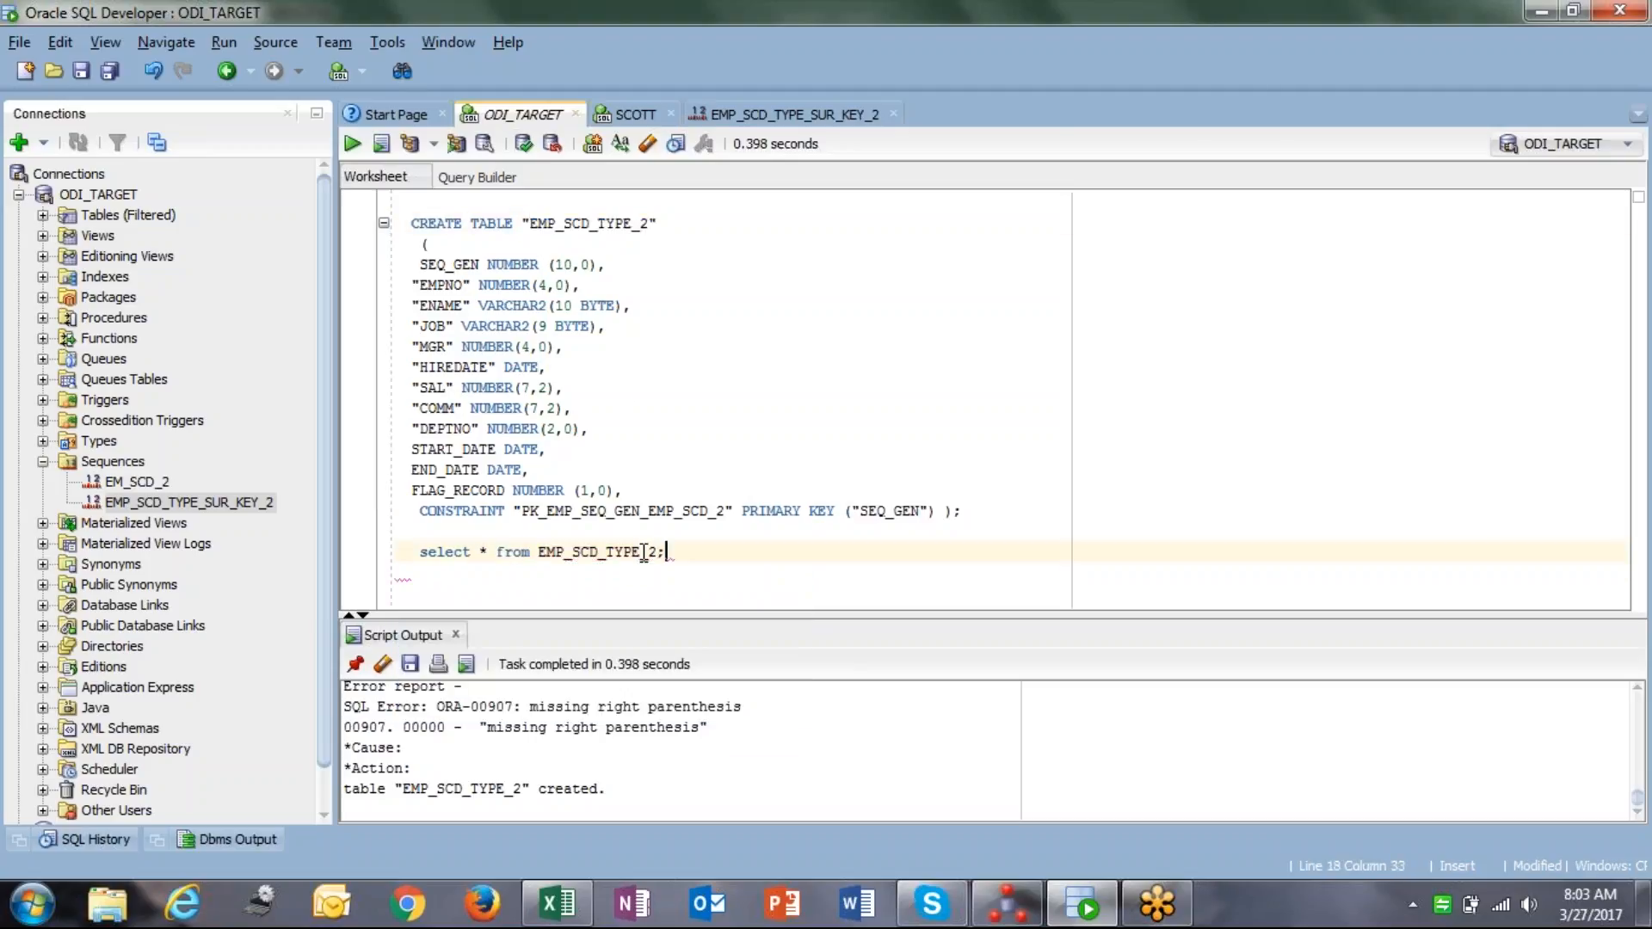
Run the EMP_SCD_TYPE_2 query and check the last row of its result.
{"action": "key", "text": "ctrl+Return"}
{"action": "scroll", "coordinate": [930, 783], "scroll_direction": "down", "scroll_amount": 4}
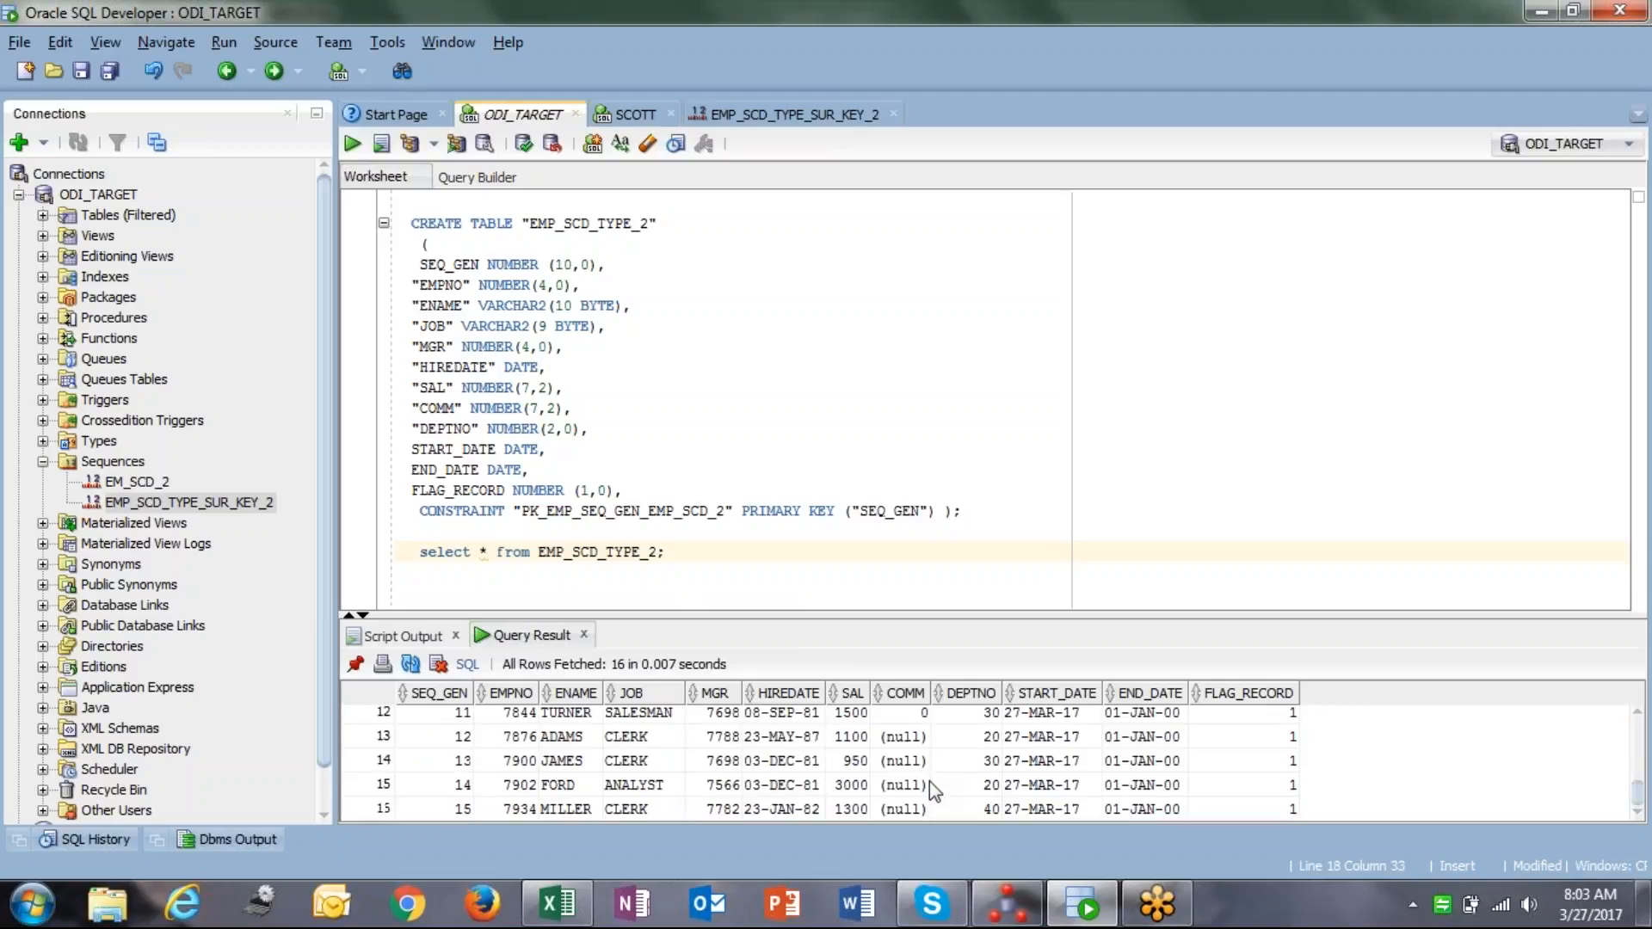
{"action": "left_click", "coordinate": [383, 809]}
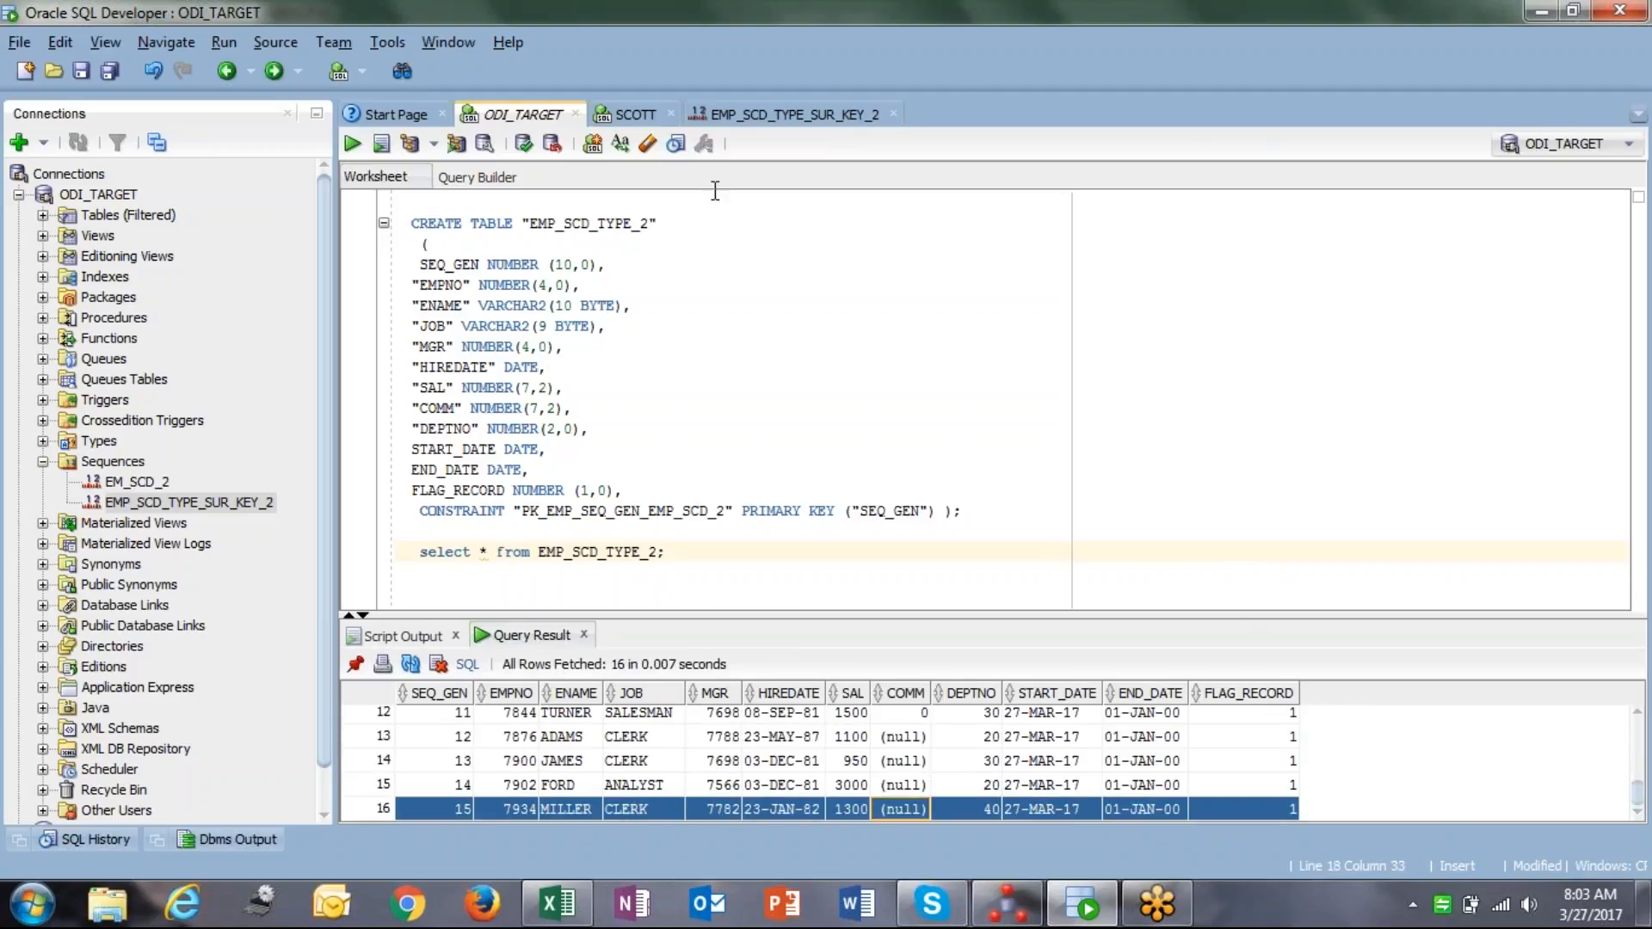
Run "select * from emp;" in the SCOTT worksheet and review the last rows of the source data.
{"action": "left_click", "coordinate": [632, 116]}
{"action": "type", "text": "select * from emp;"}
{"action": "key", "text": "ctrl+Return"}
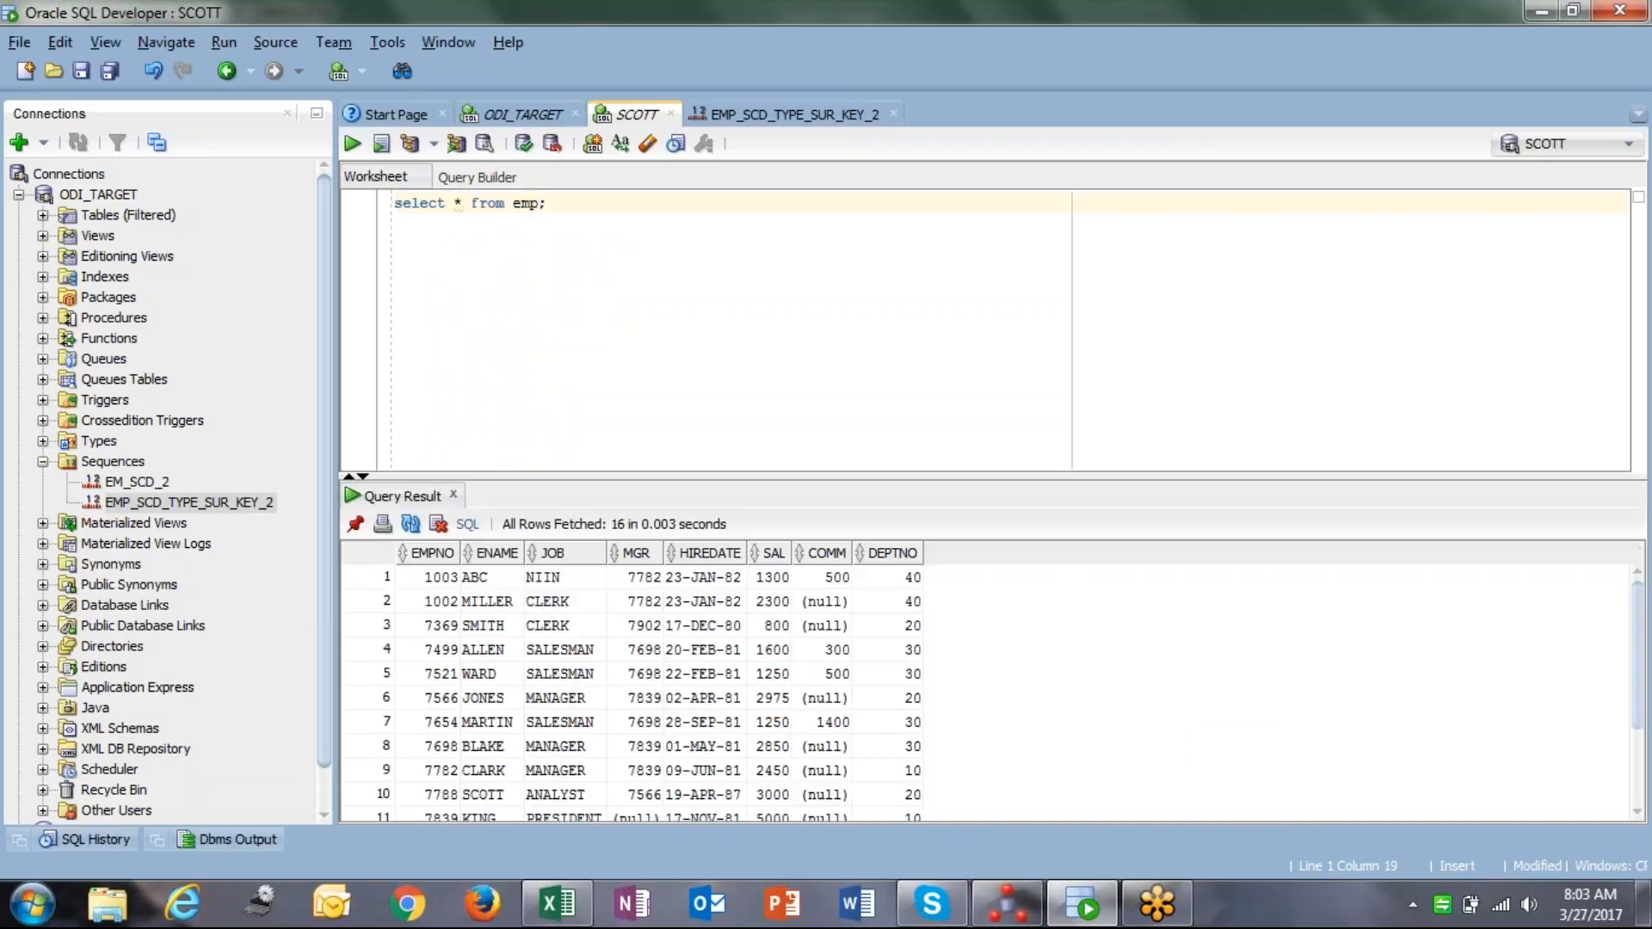
{"action": "scroll", "coordinate": [410, 792], "scroll_direction": "down", "scroll_amount": 2}
{"action": "left_click", "coordinate": [430, 811]}
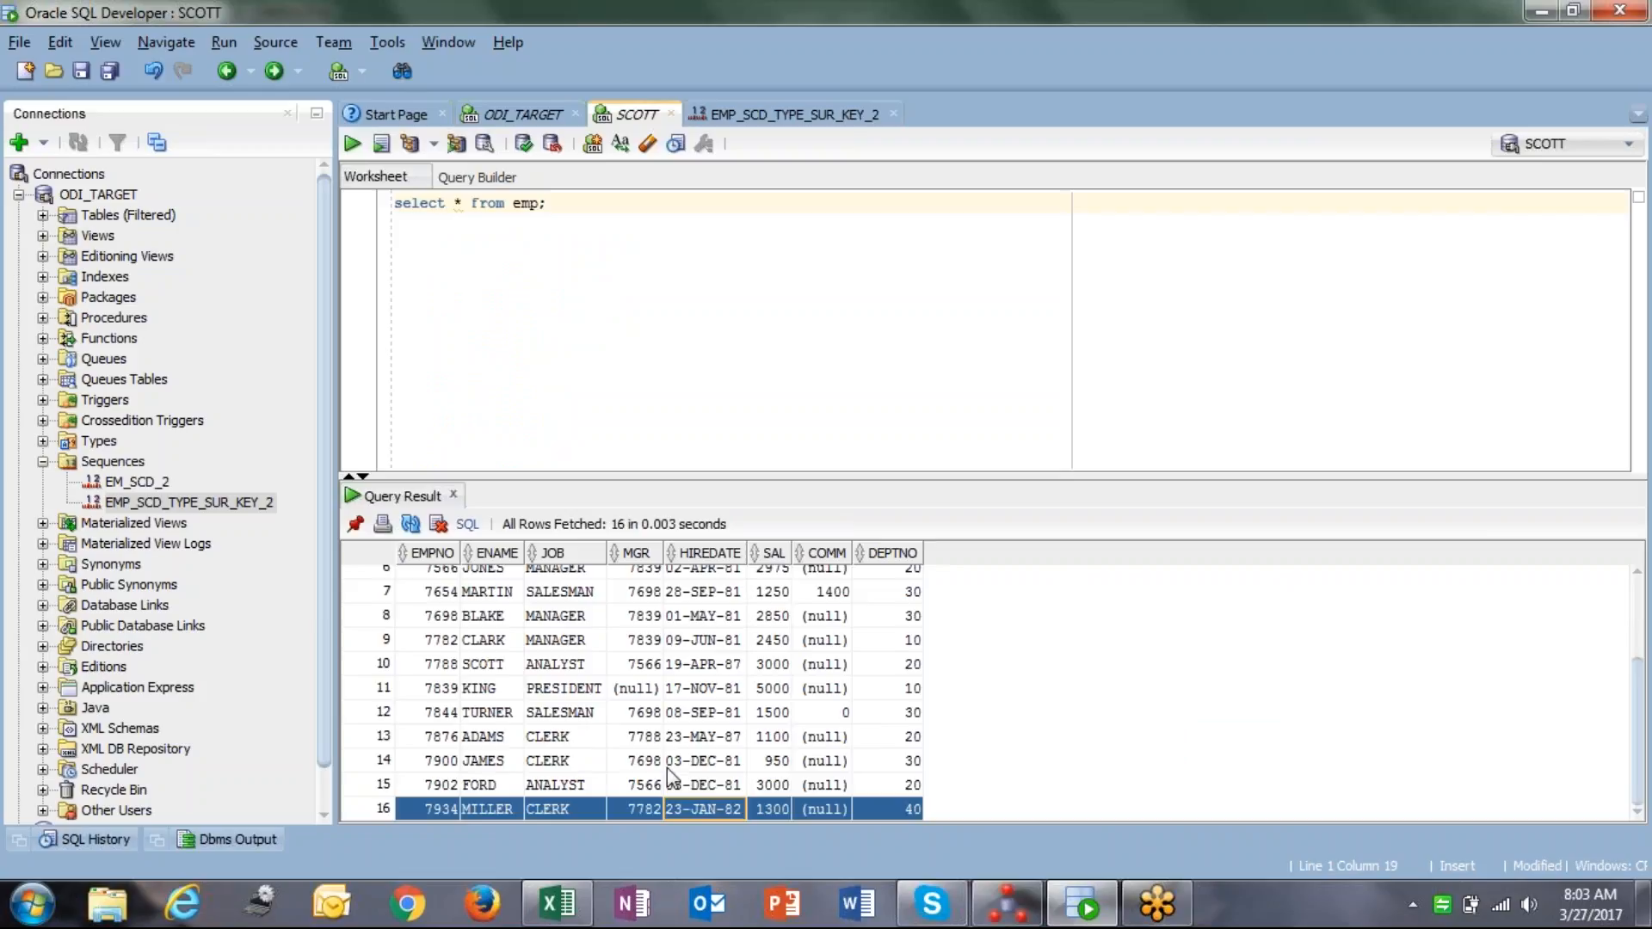
{"action": "left_click", "coordinate": [693, 762]}
Enlarge the query result in the ODI_TARGET worksheet and examine the first record's SEQ_GEN value.
{"action": "left_click", "coordinate": [520, 120]}
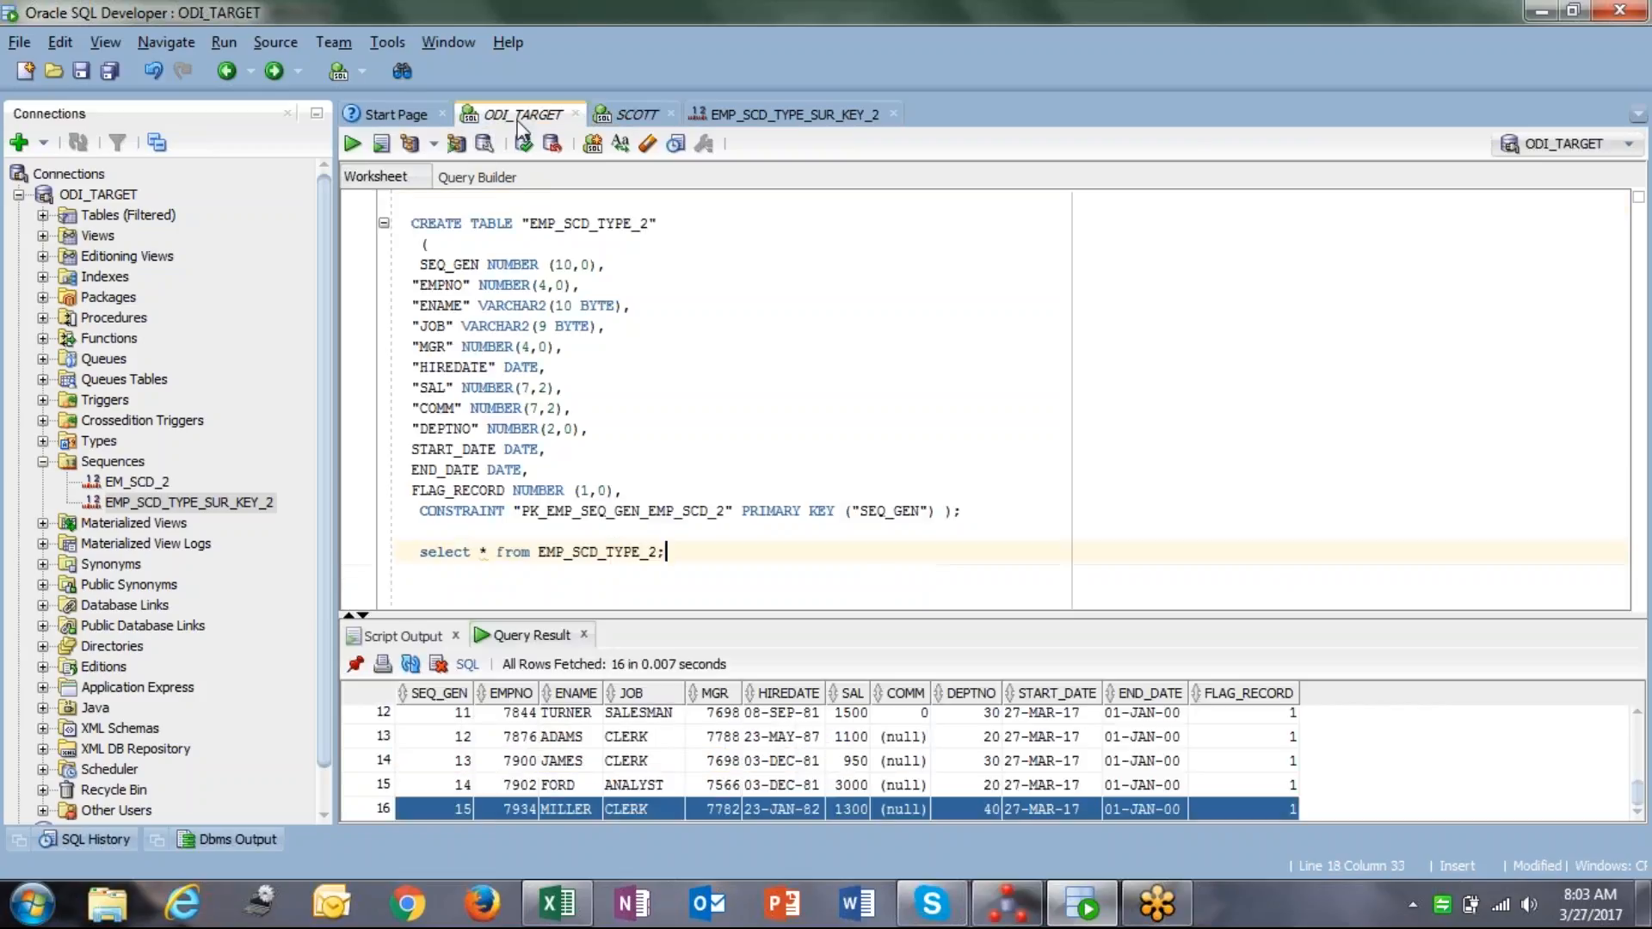
{"action": "left_click_drag", "start_coordinate": [658, 616], "coordinate": [658, 337]}
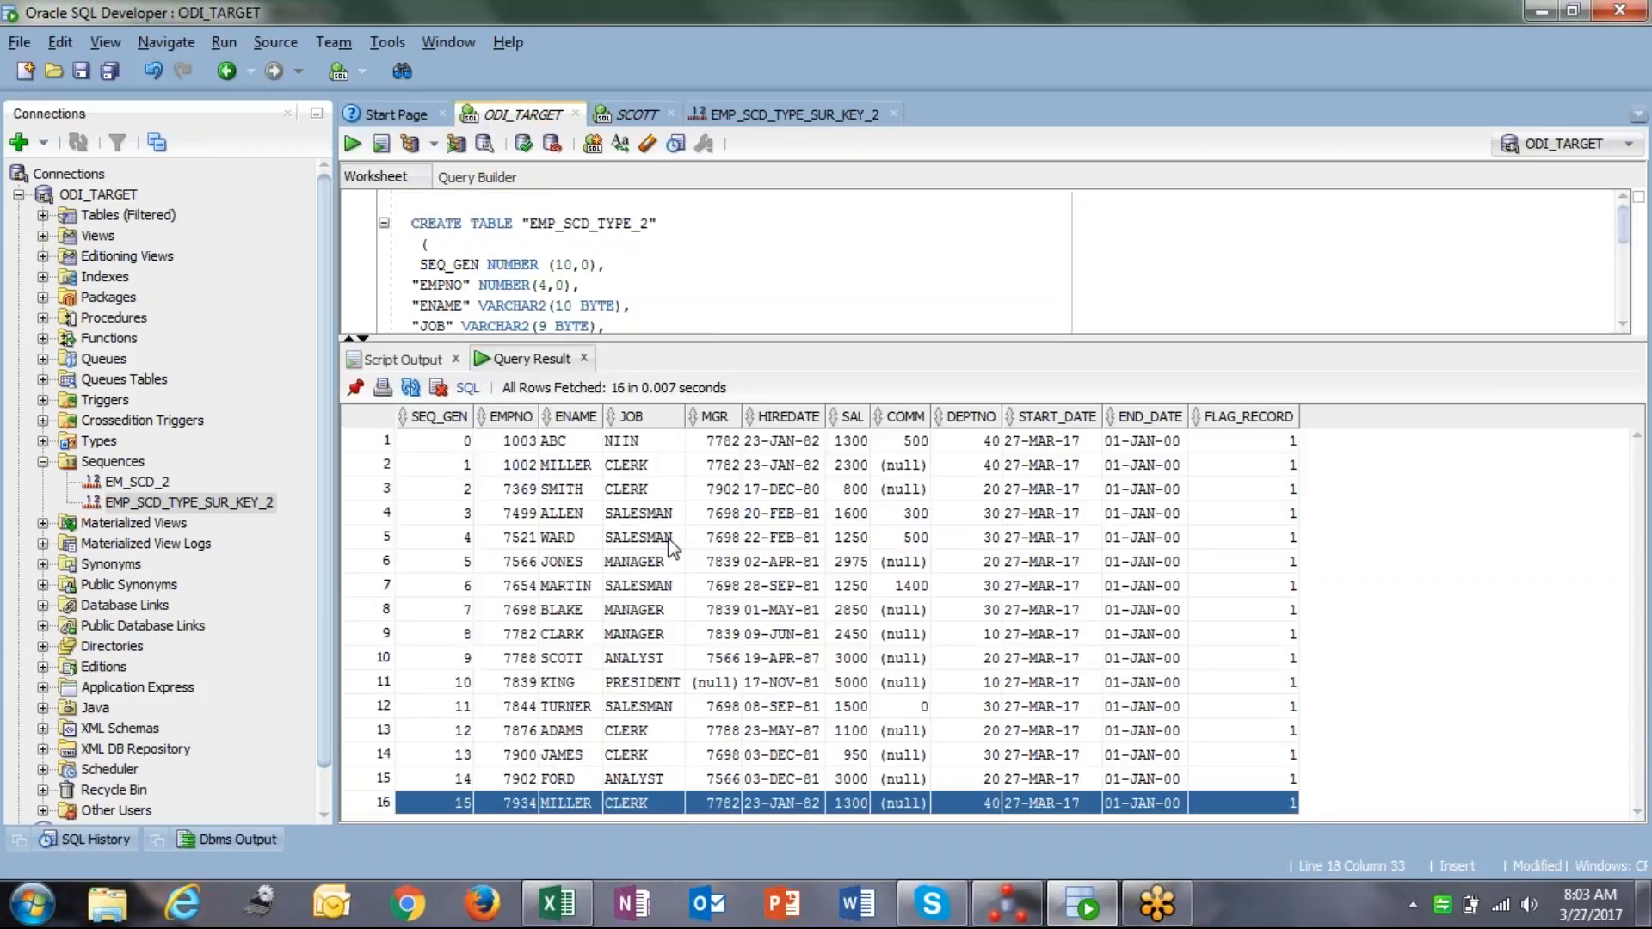
{"action": "left_click", "coordinate": [670, 541]}
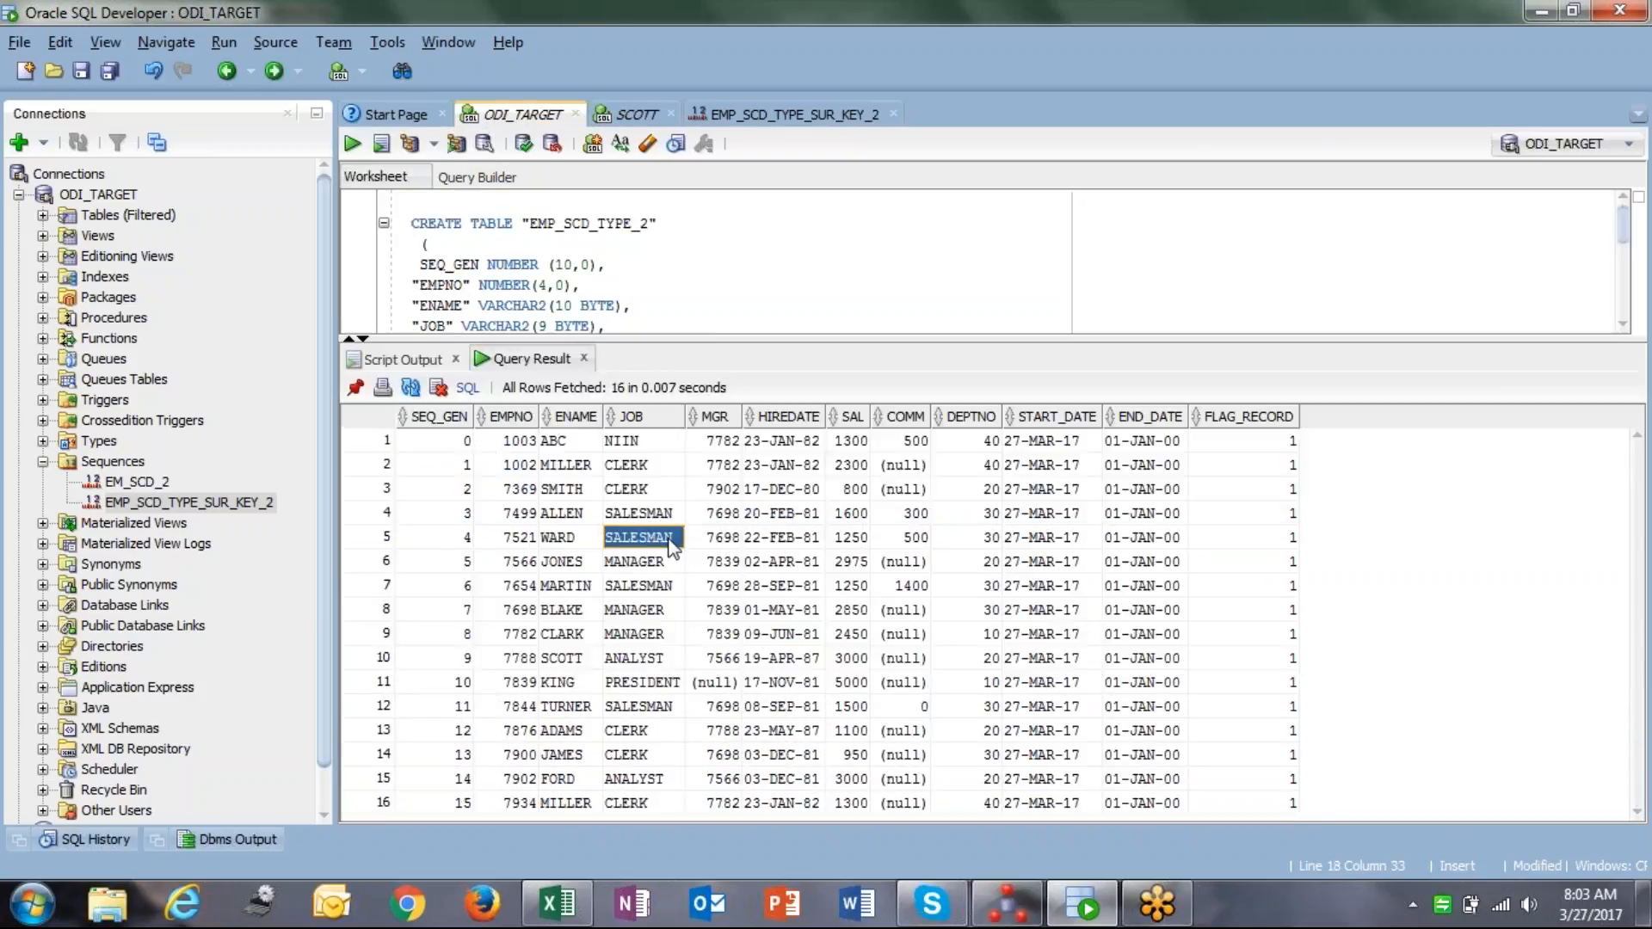
{"action": "left_click", "coordinate": [463, 443]}
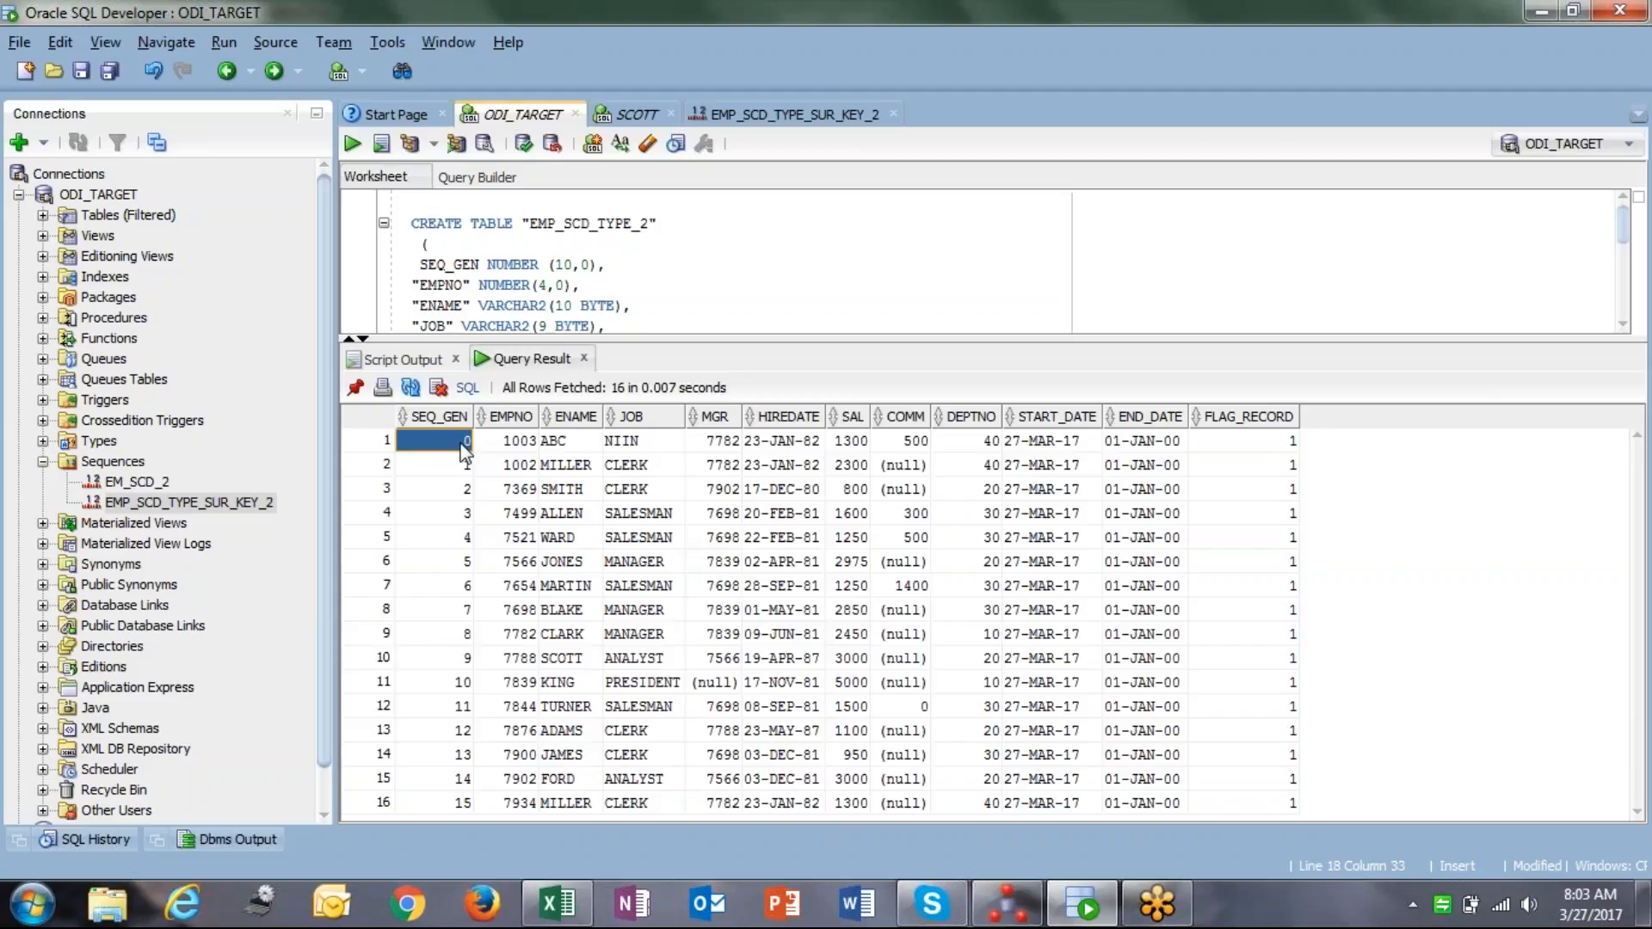
{"action": "double_click", "coordinate": [465, 443]}
{"action": "key", "text": "Return"}
Examine the first record's START_DATE, its END_DATE with the full year, and the complete row up to FLAG_RECORD.
{"action": "left_click", "coordinate": [1048, 446]}
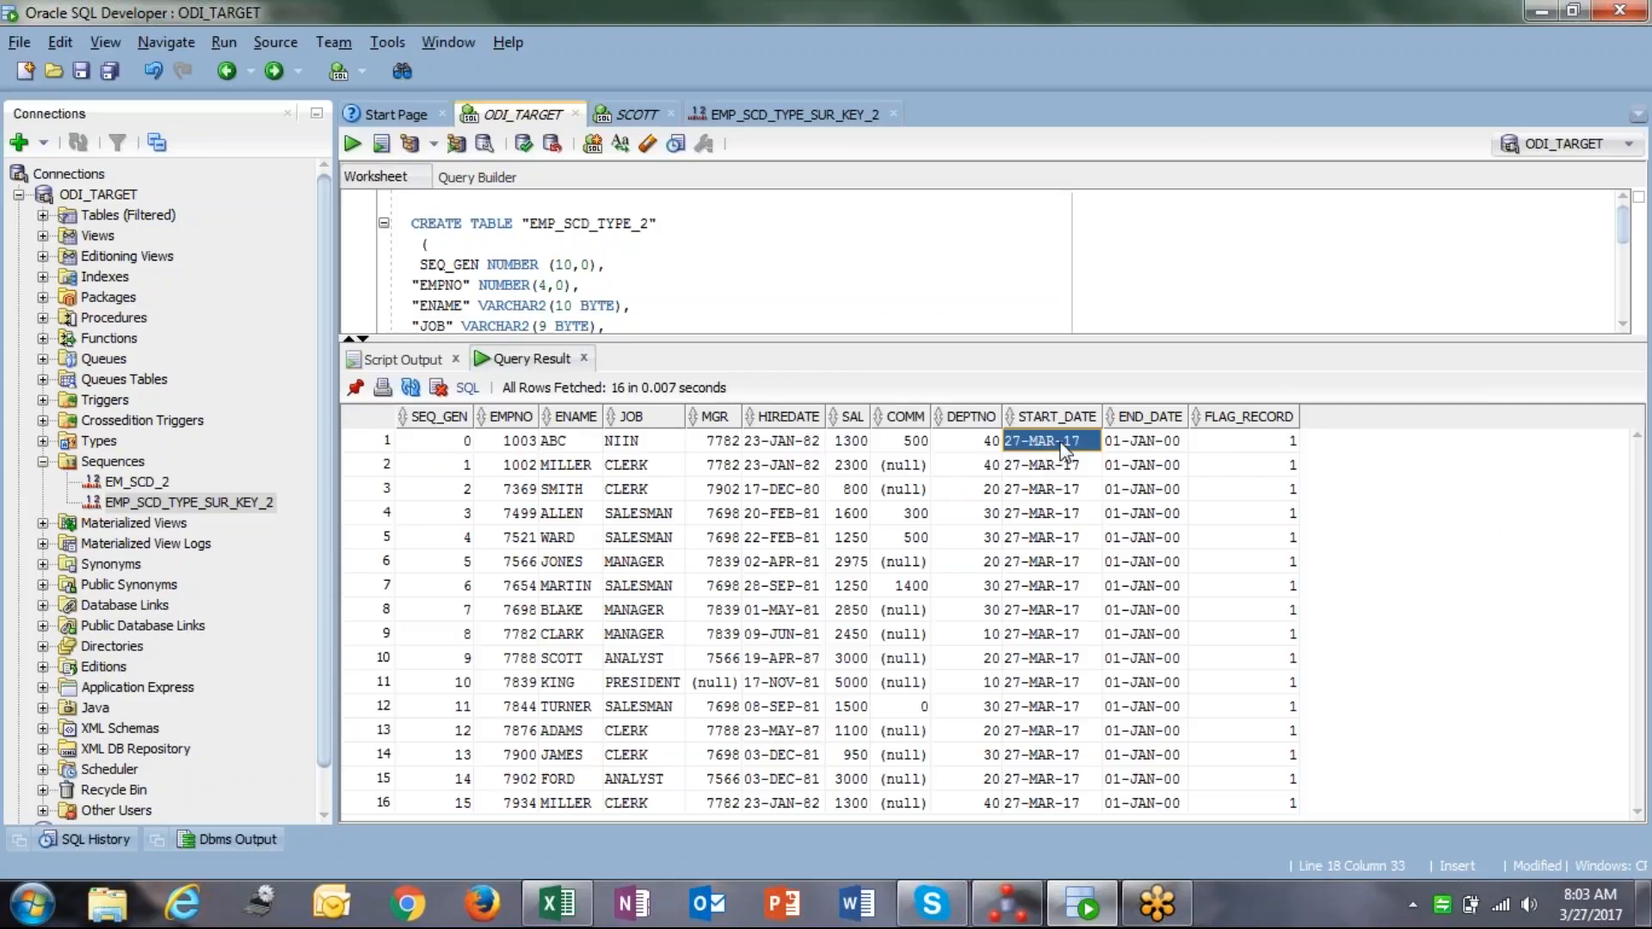
{"action": "left_click", "coordinate": [1172, 446]}
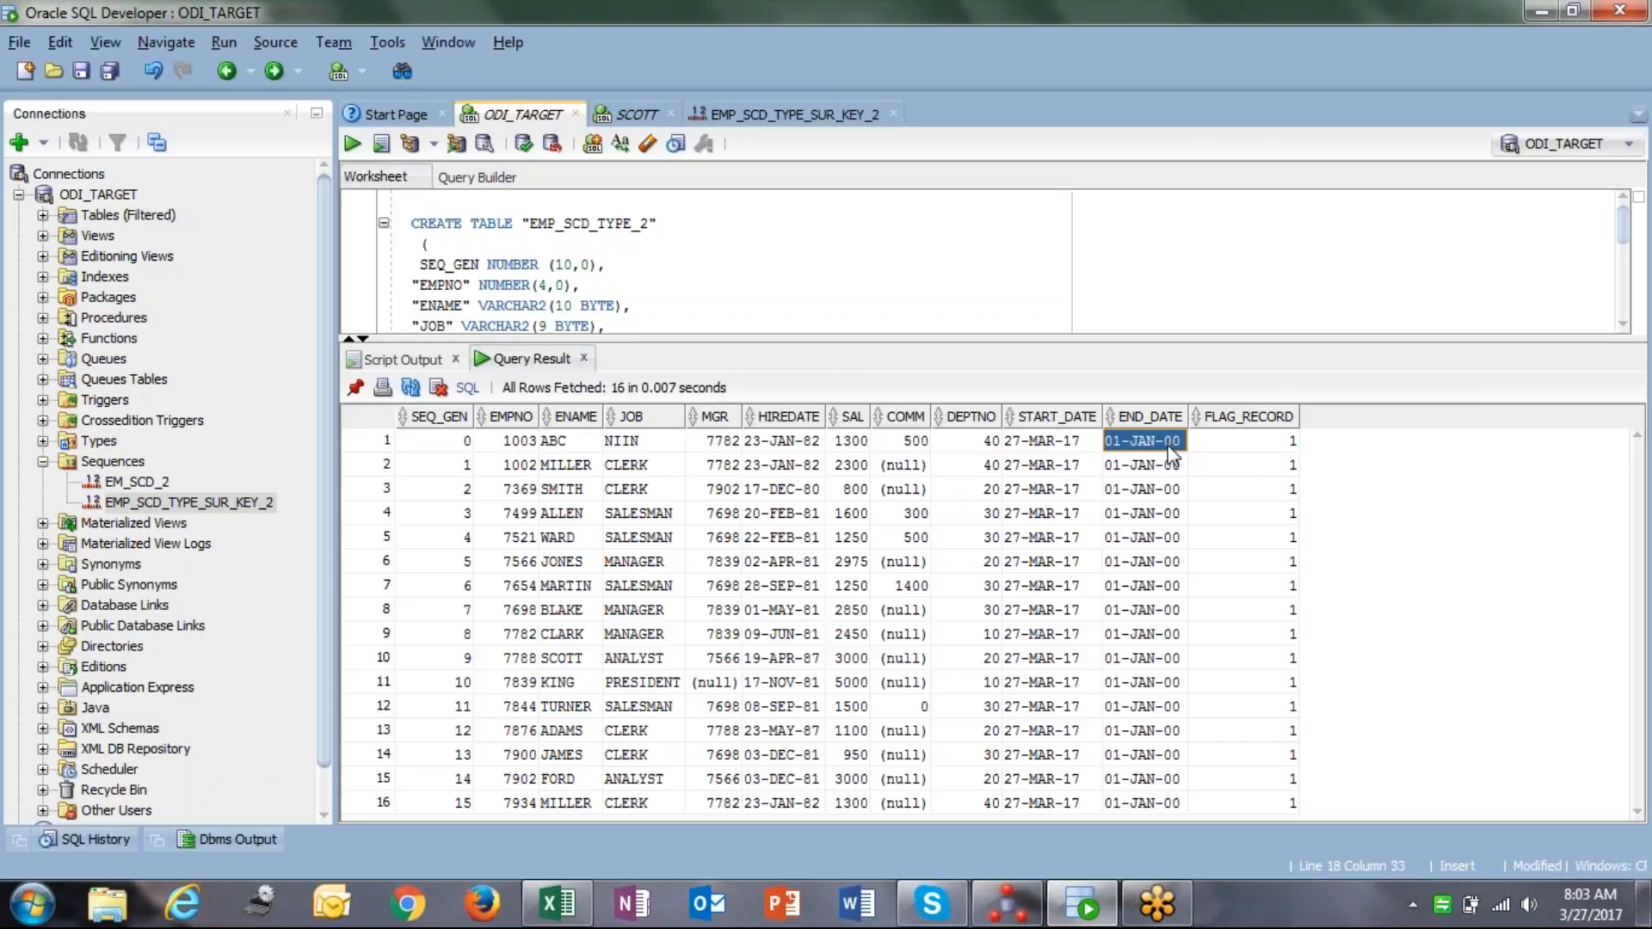
{"action": "double_click", "coordinate": [1174, 441]}
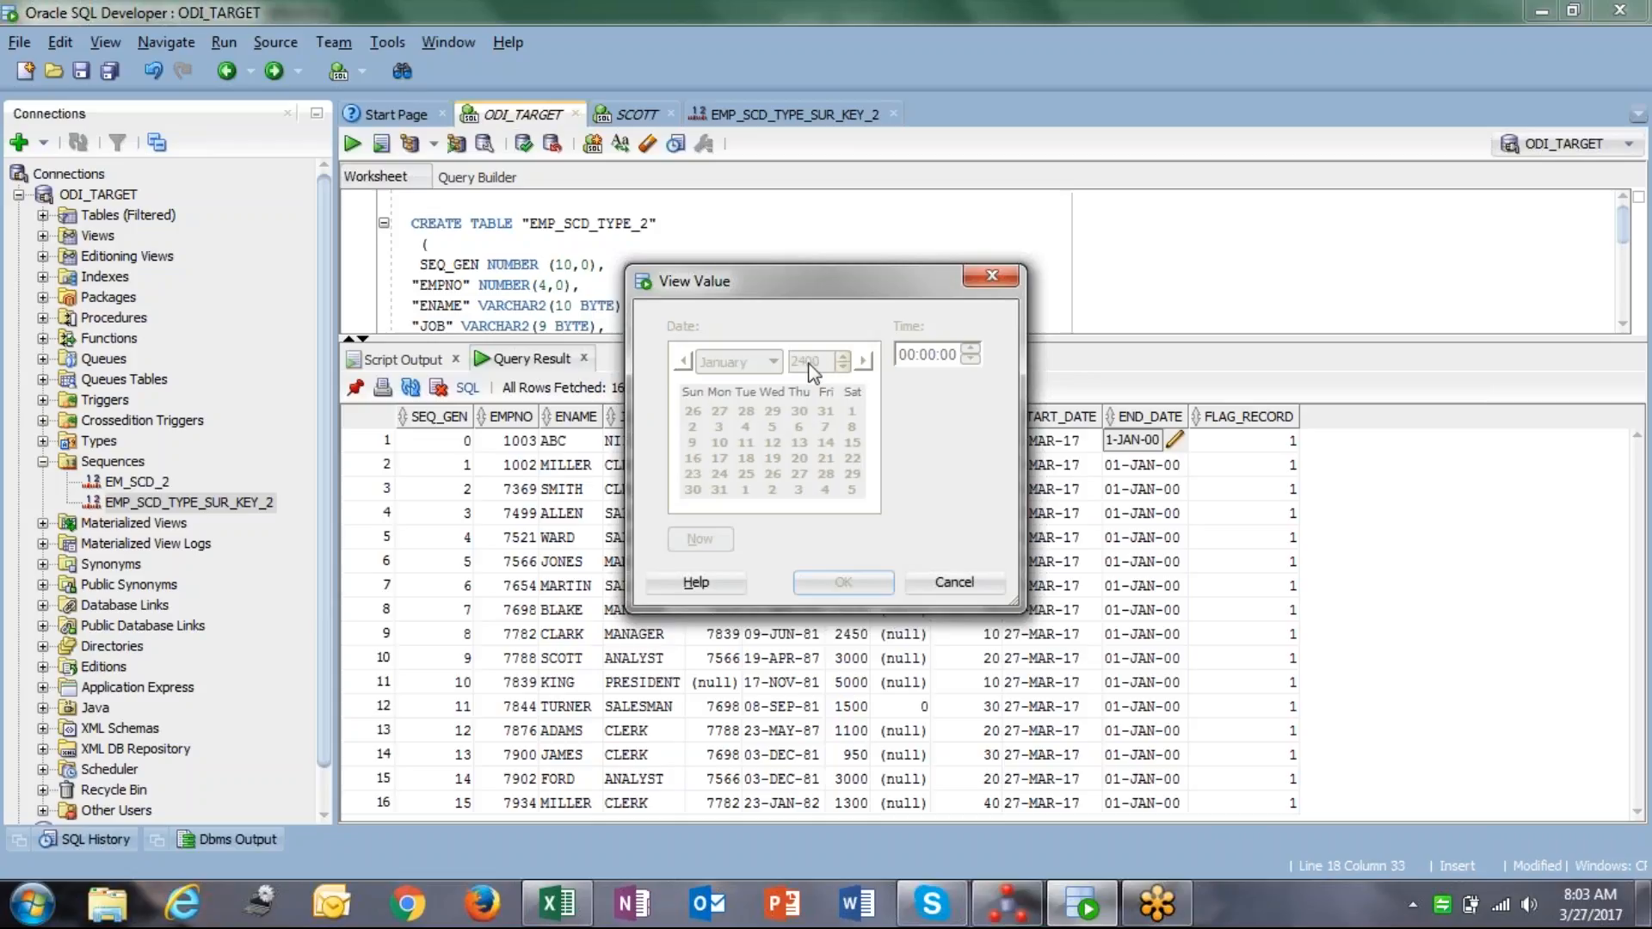
{"action": "left_click", "coordinate": [950, 585]}
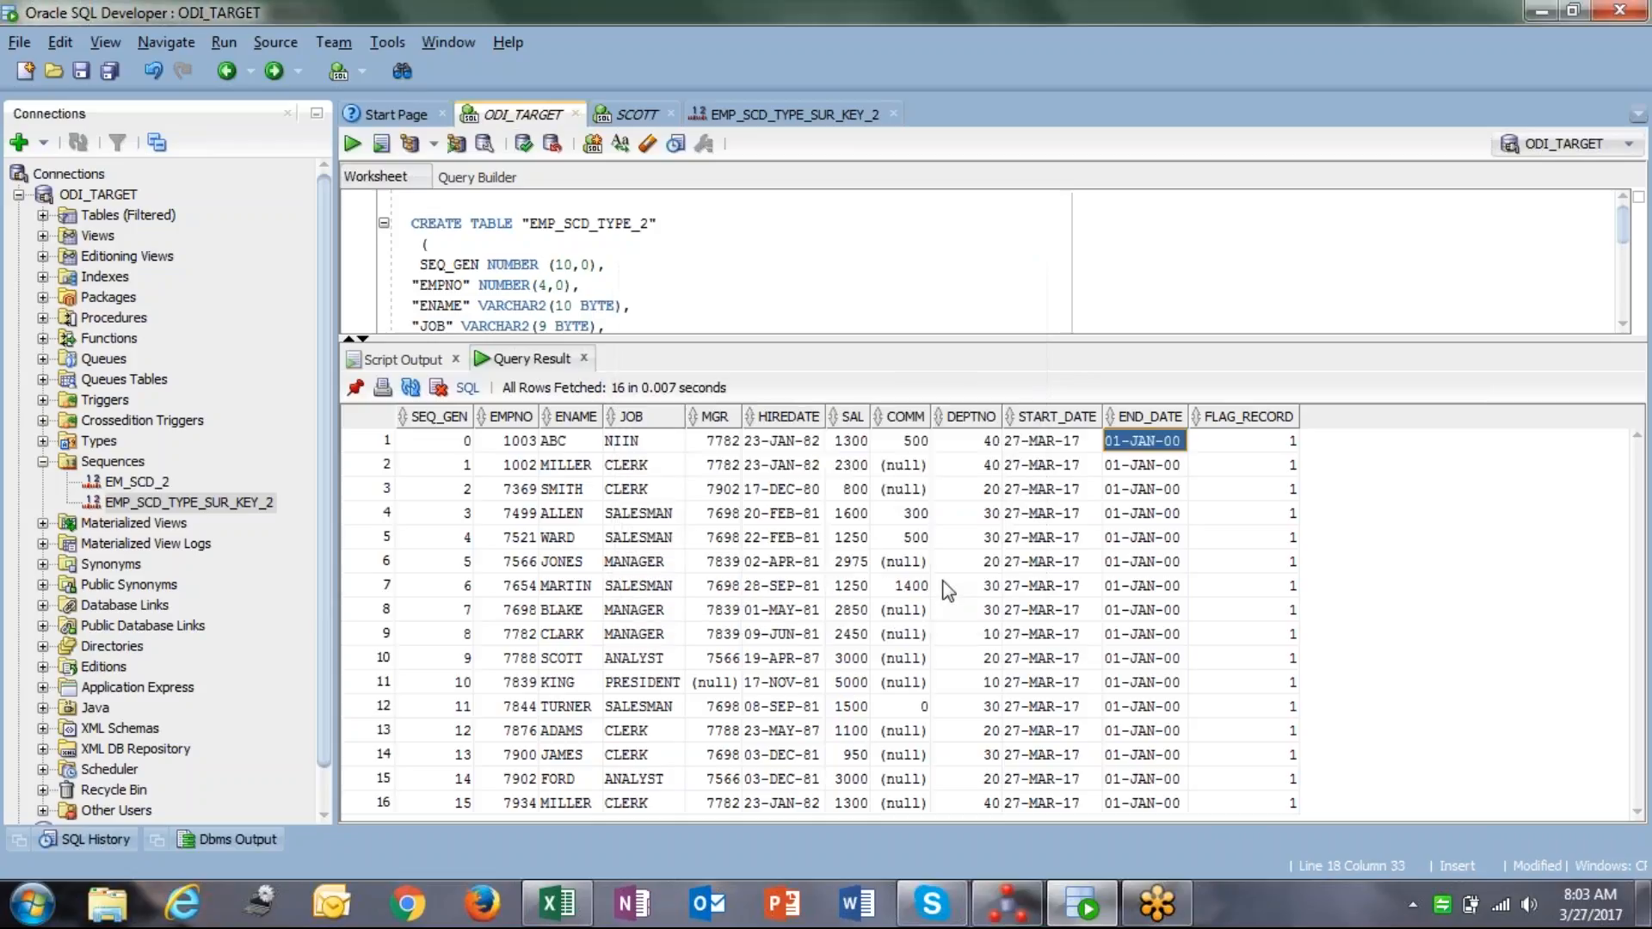
{"action": "left_click", "coordinate": [1173, 442]}
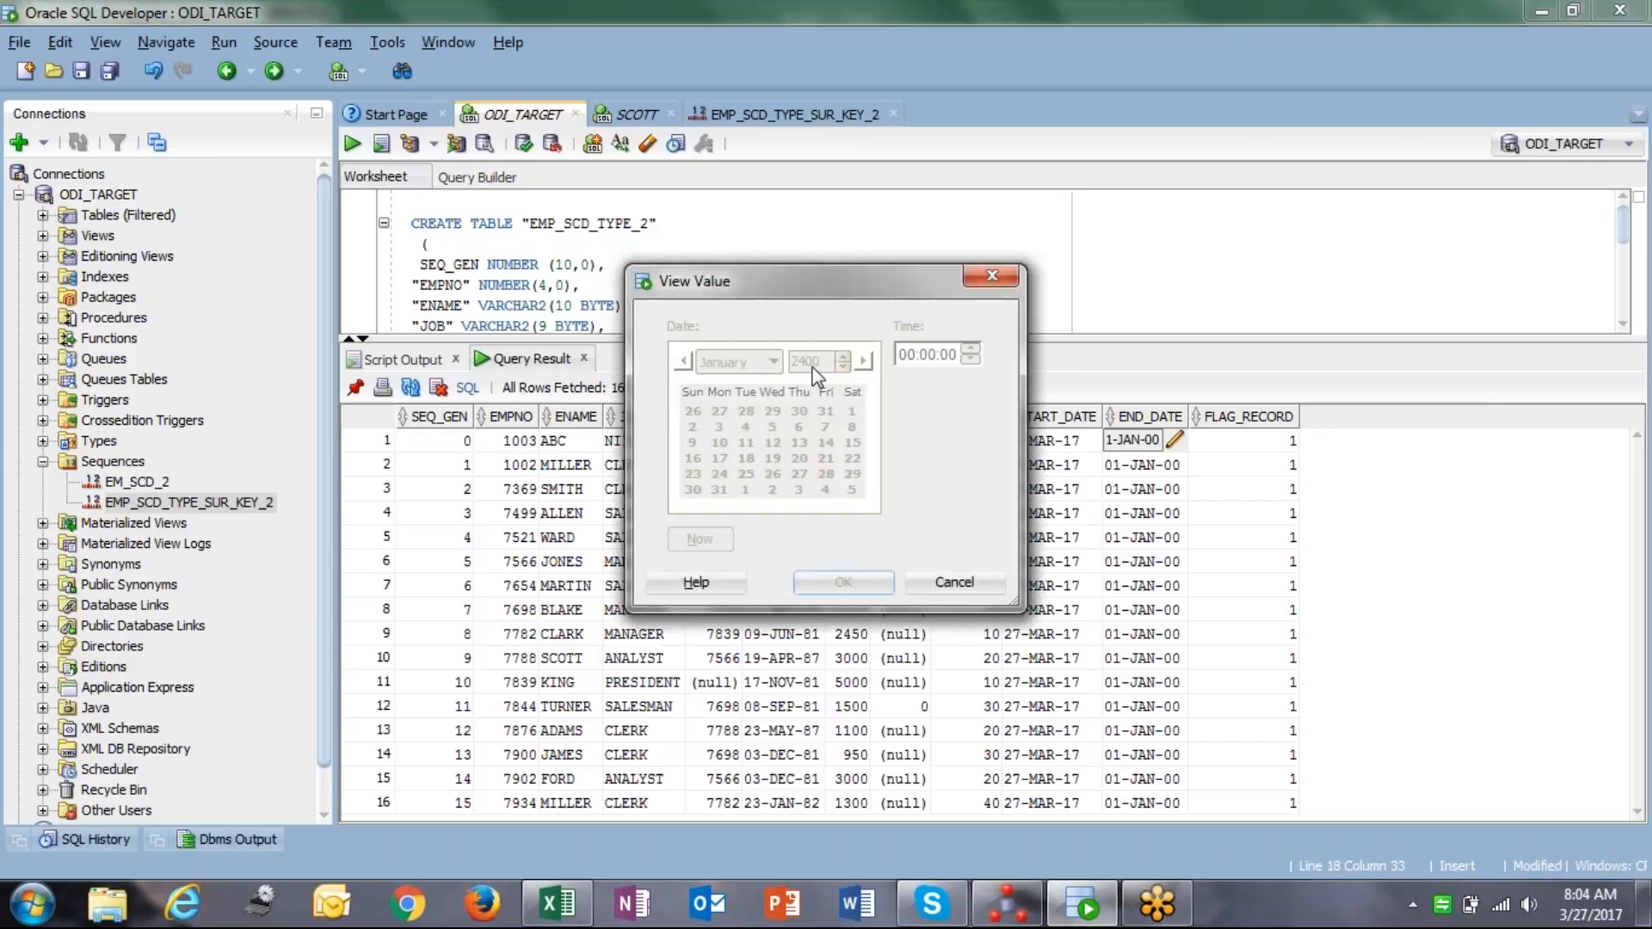
{"action": "left_click", "coordinate": [978, 585]}
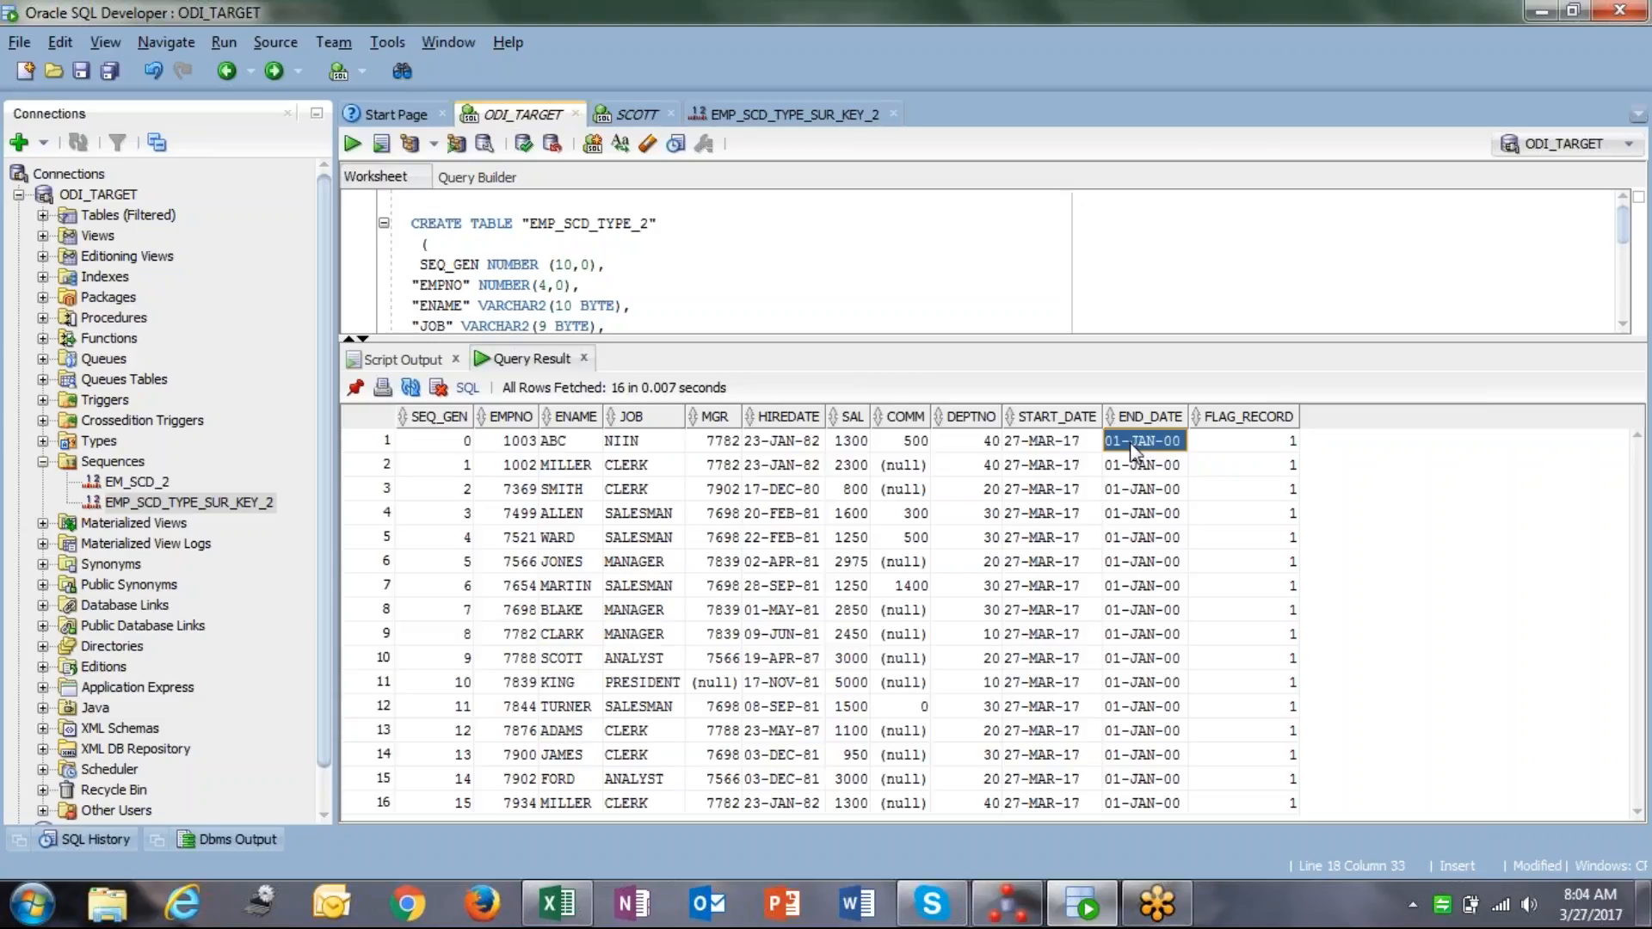
{"action": "left_click", "coordinate": [478, 442]}
{"action": "left_click", "coordinate": [1198, 442], "text": "shift"}
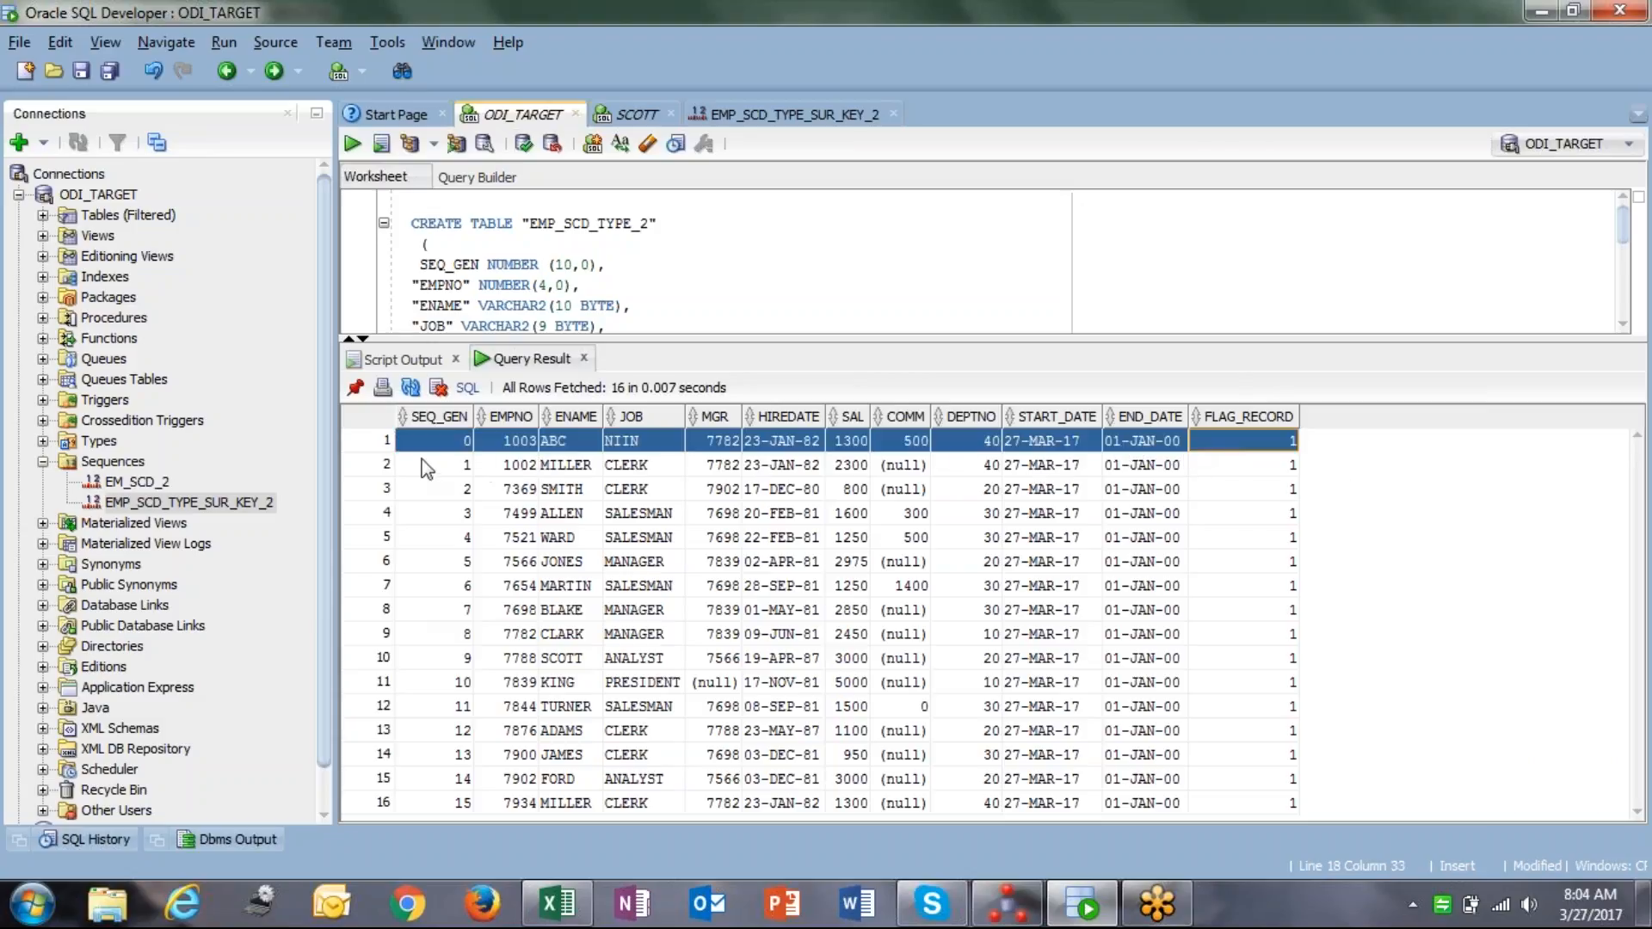
Collapse the ODI_TARGET connection and open the data of the EMP table under the SCOTT connection.
{"action": "left_click", "coordinate": [634, 114]}
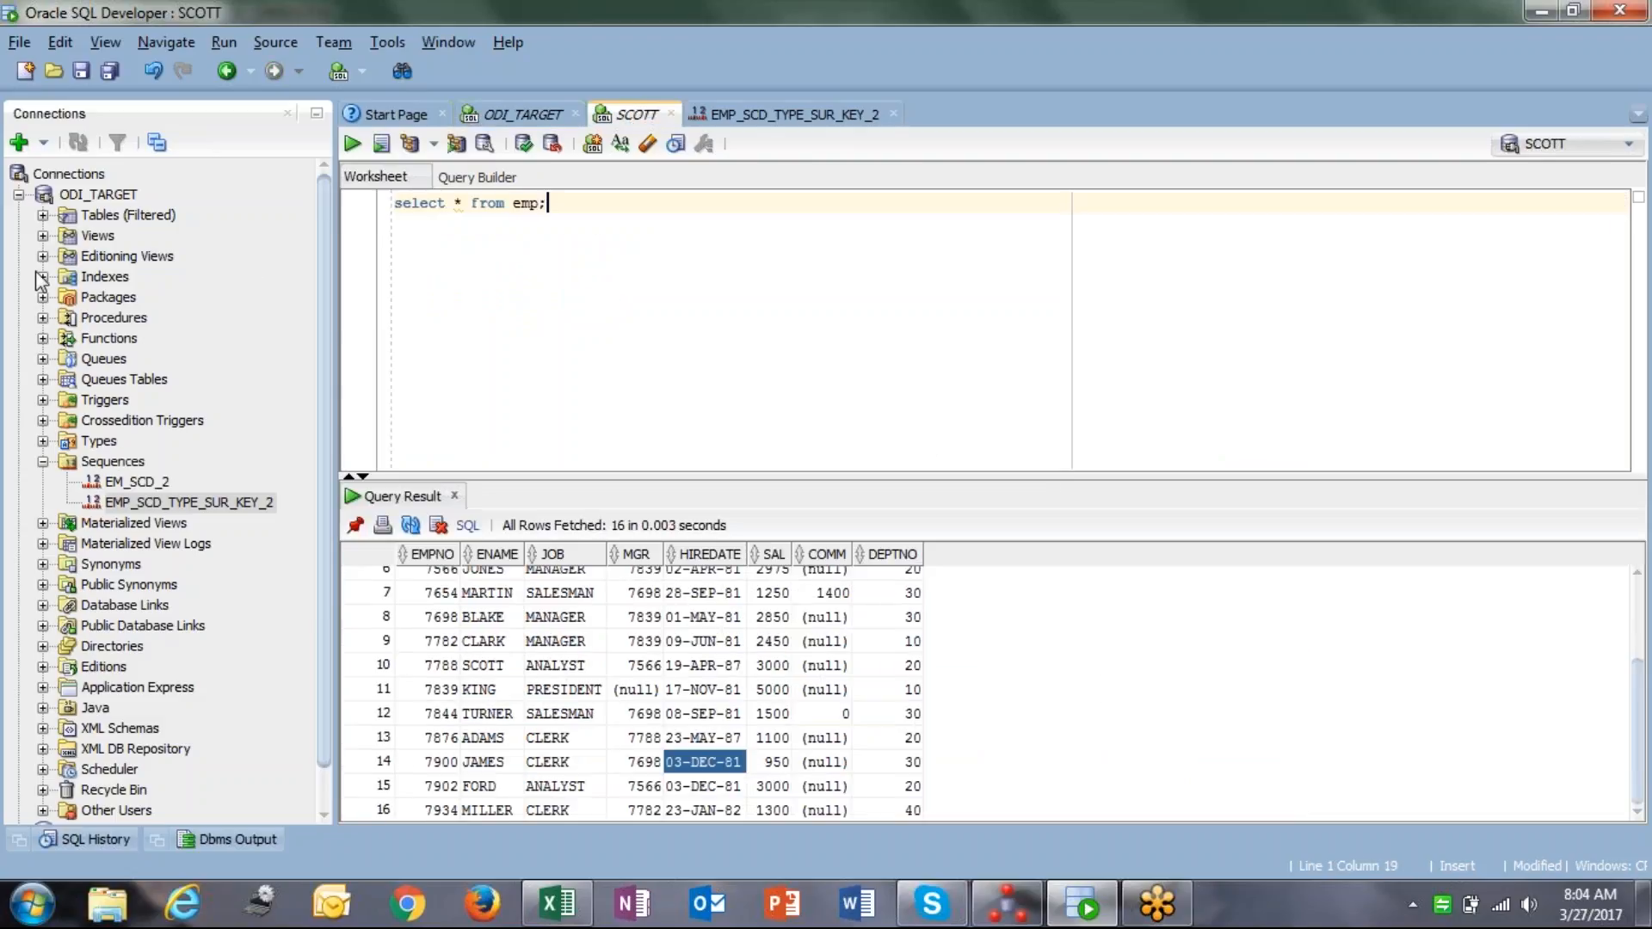
{"action": "left_click", "coordinate": [19, 196]}
{"action": "left_click", "coordinate": [18, 215]}
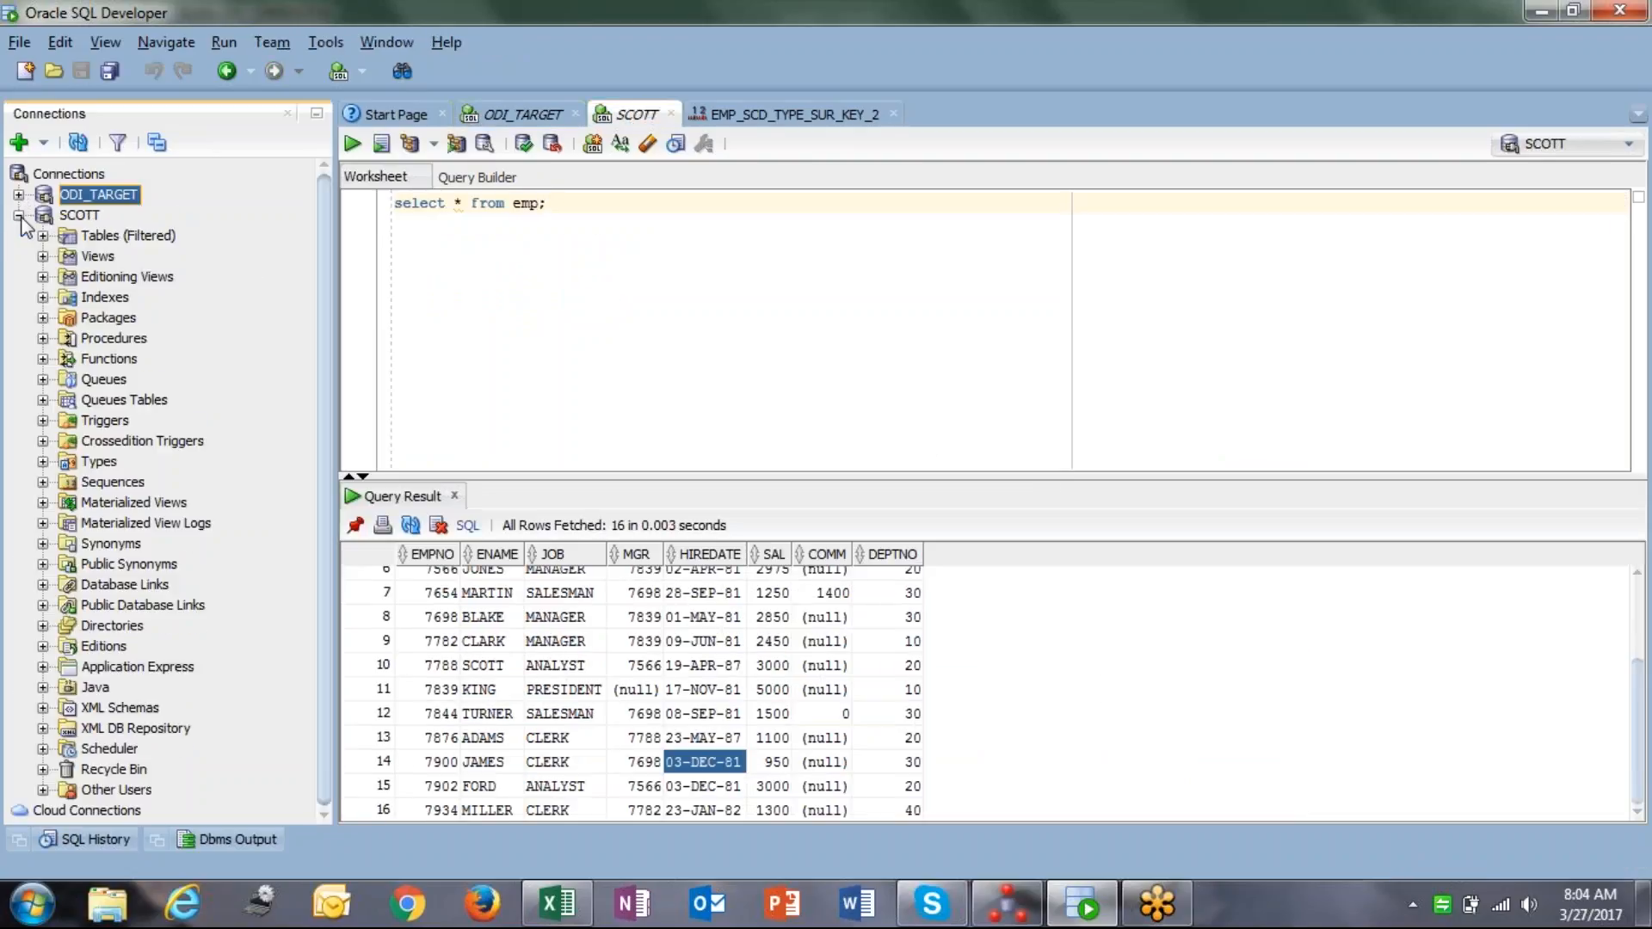
{"action": "left_click", "coordinate": [43, 236]}
{"action": "left_click", "coordinate": [117, 296]}
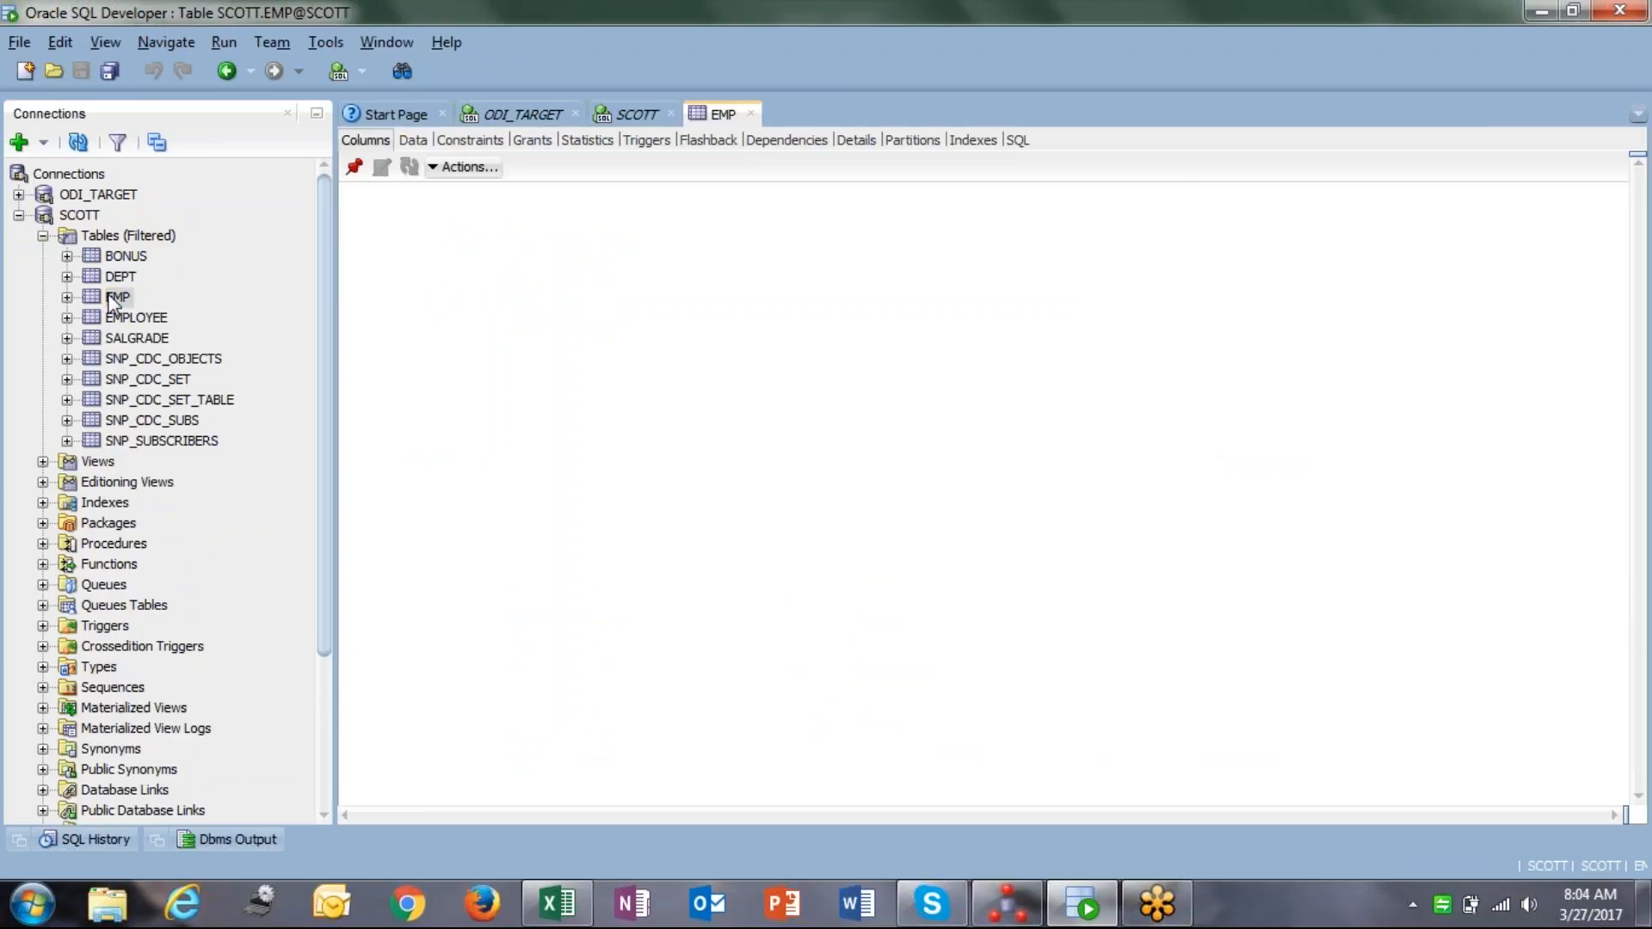
{"action": "left_click", "coordinate": [402, 138]}
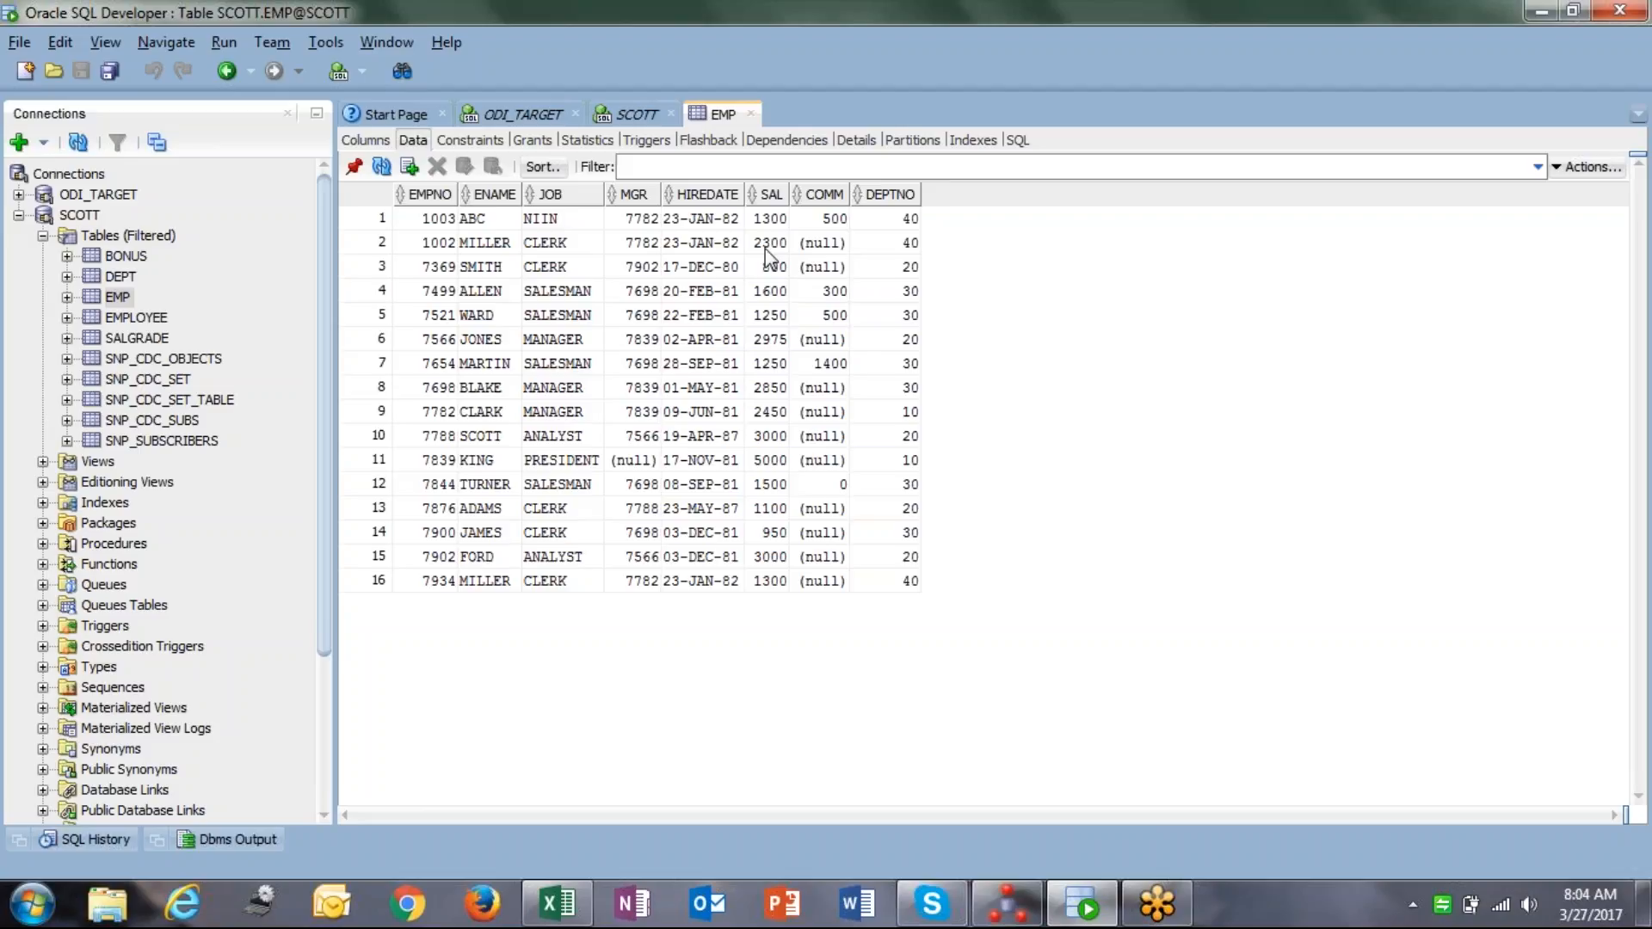
Replace the ENAME value in the first EMP row with a new employee surname and commit the change.
{"action": "double_click", "coordinate": [490, 225]}
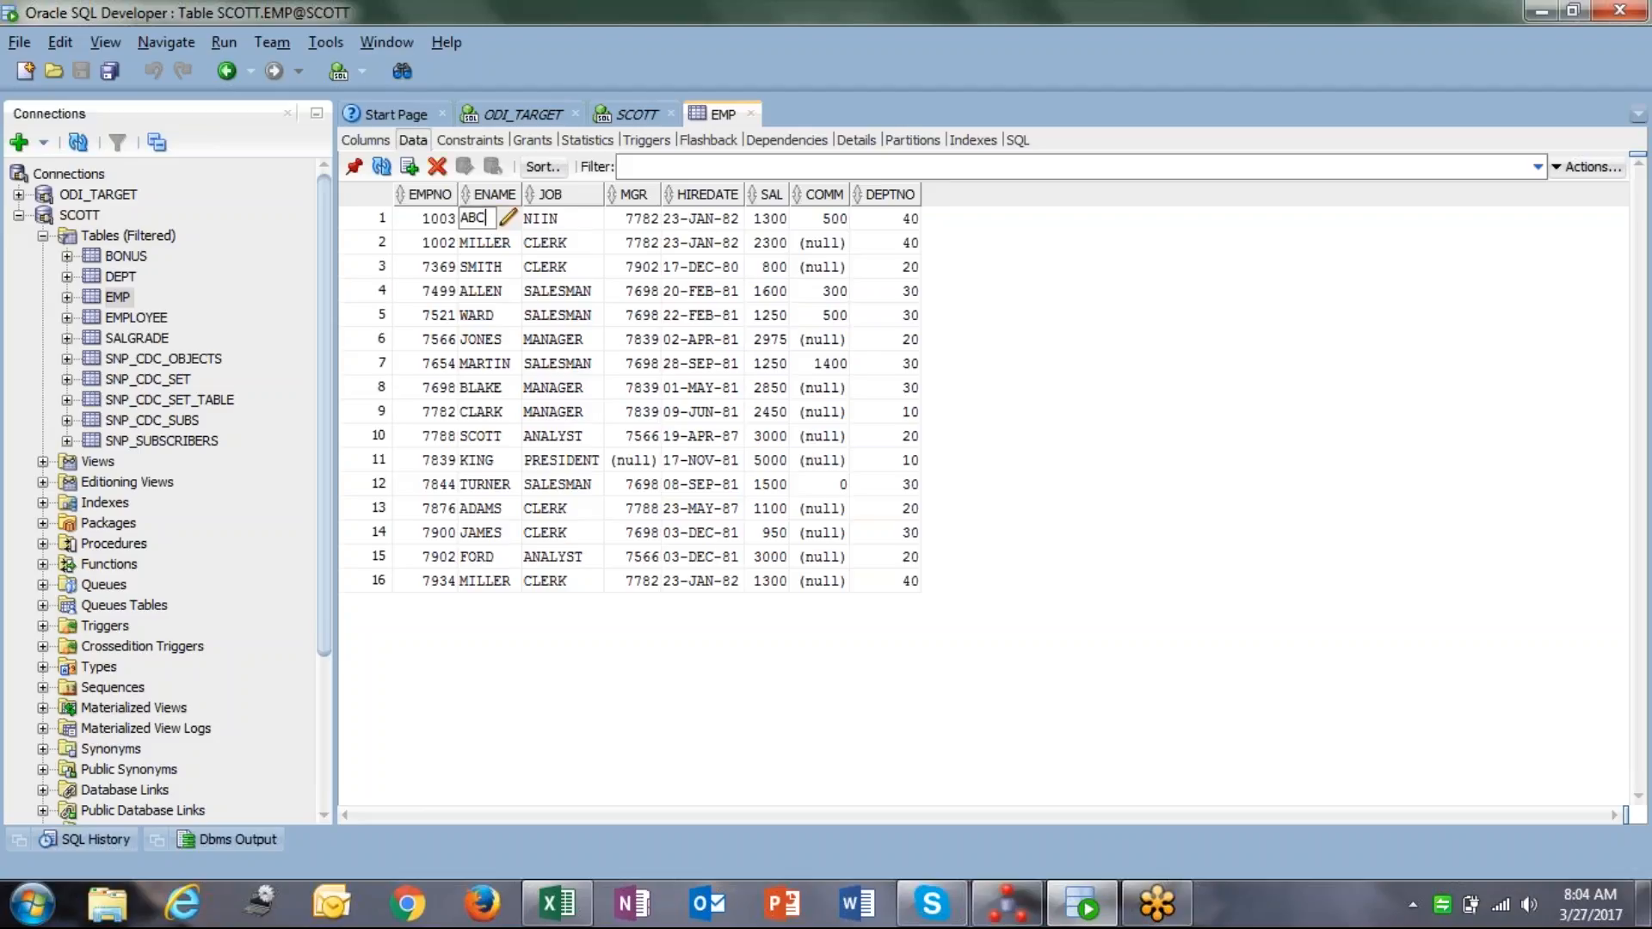
{"action": "left_click_drag", "start_coordinate": [486, 217], "coordinate": [428, 210]}
{"action": "type", "text": "AGARWAL"}
{"action": "key", "text": "Tab"}
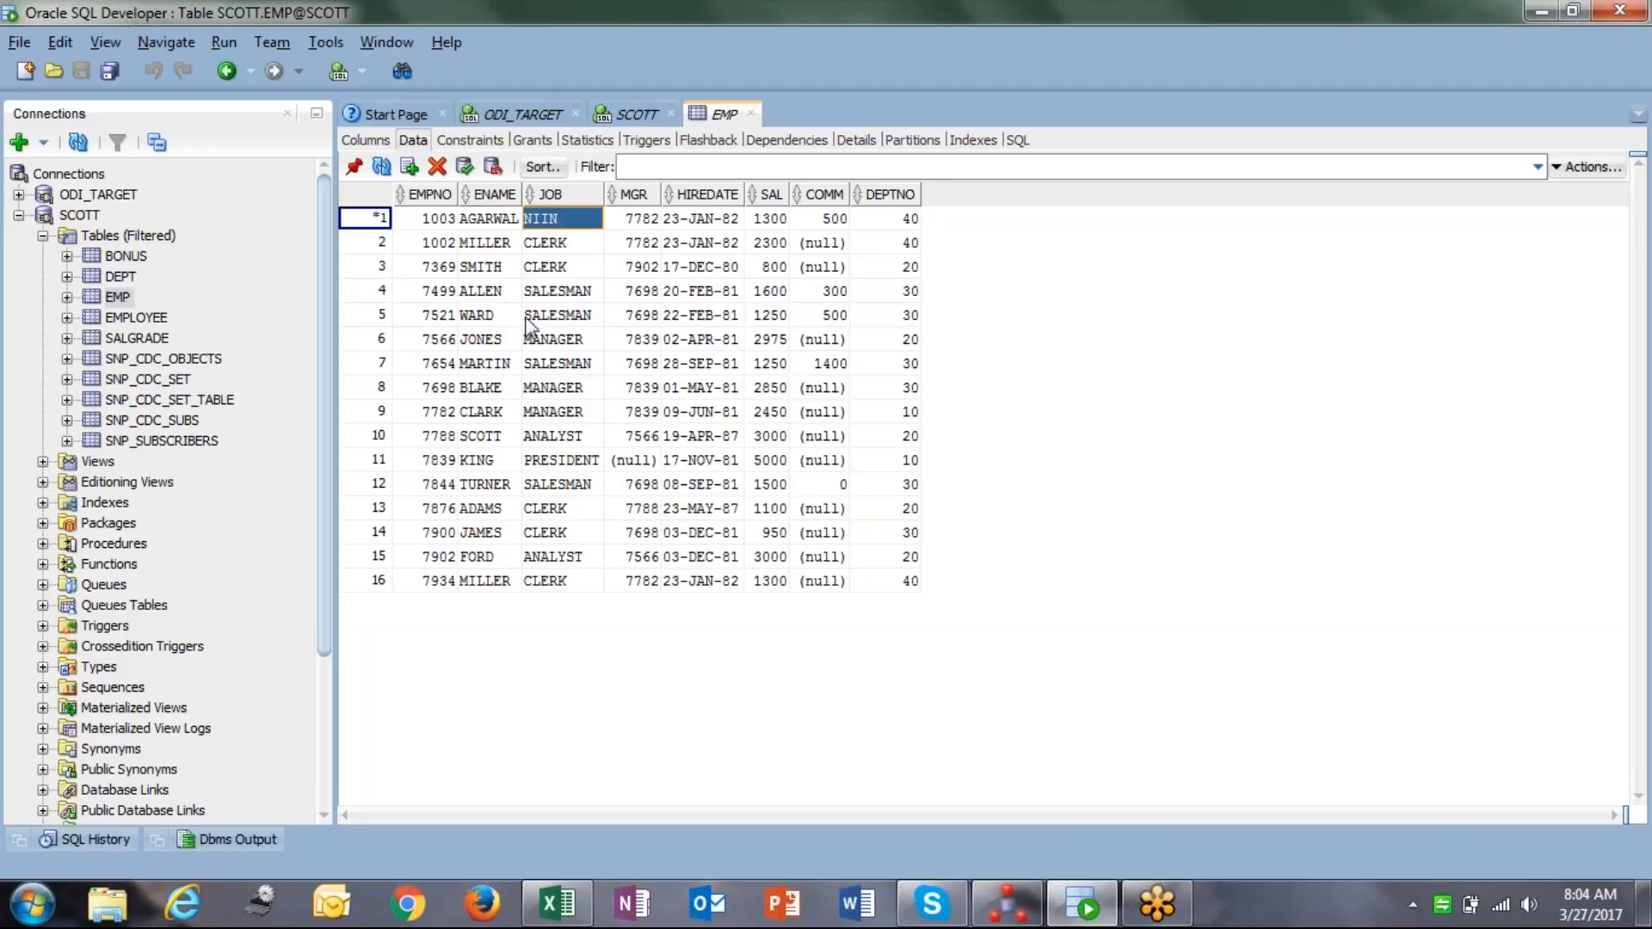
{"action": "left_click", "coordinate": [467, 169]}
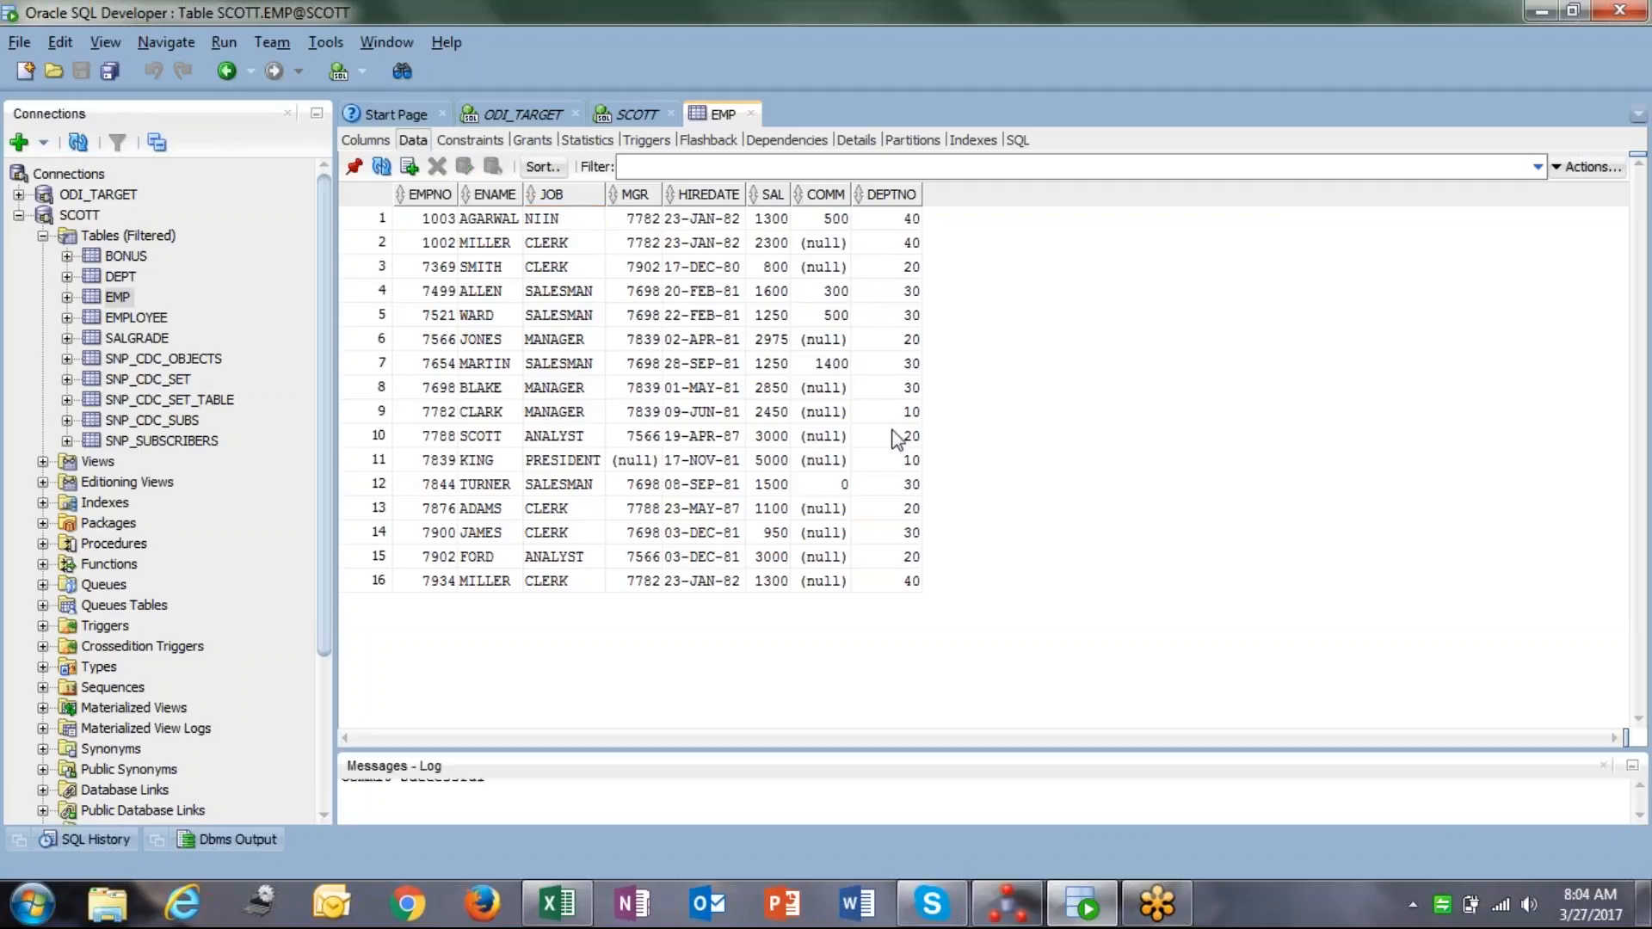
{"action": "left_click", "coordinate": [615, 463]}
Switch to Oracle Data Integrator Studio, run the m_scd_type_2_emp mapping in the Global context with the Physical design, and refresh the session list.
{"action": "left_click", "coordinate": [1159, 905]}
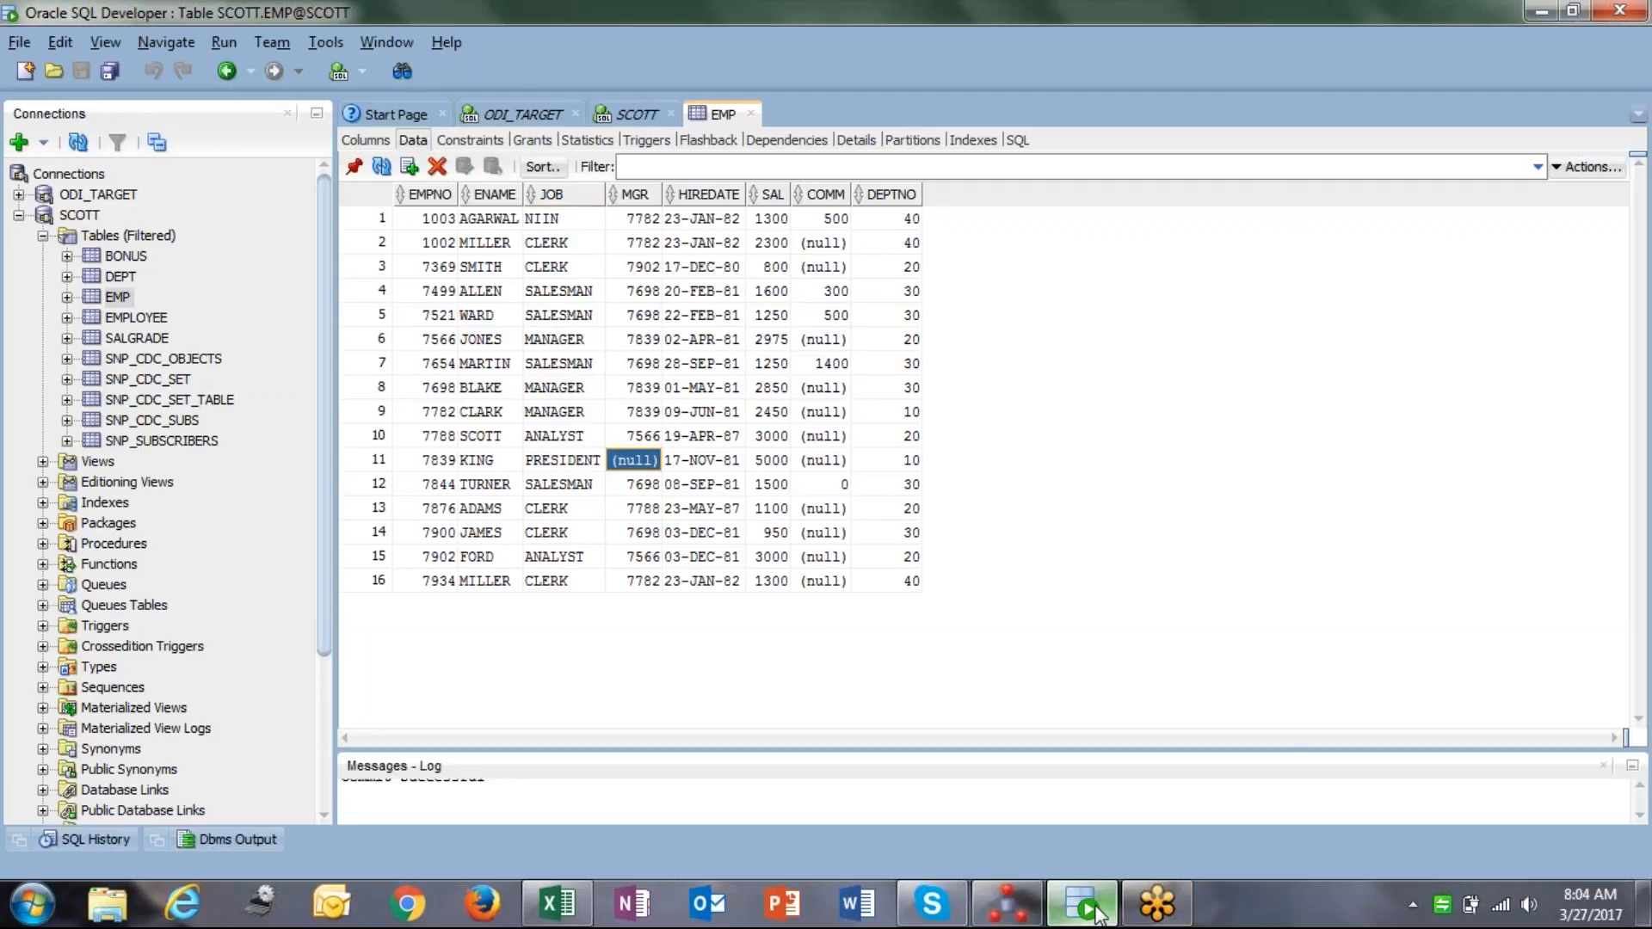
{"action": "left_click", "coordinate": [180, 74]}
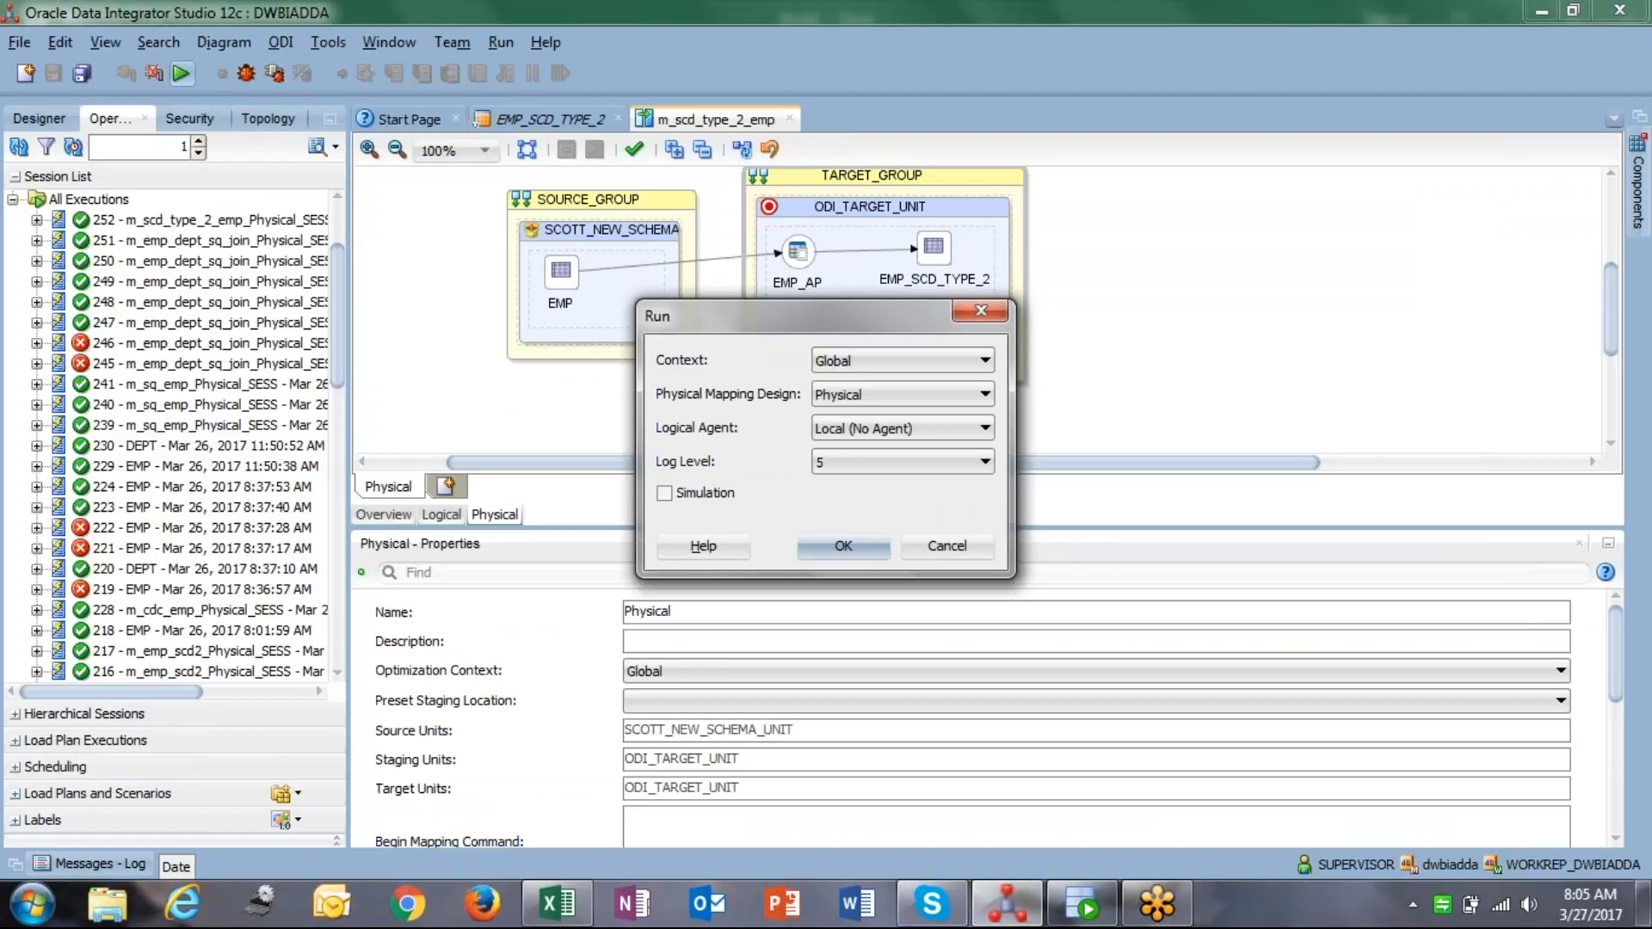
{"action": "key", "text": "Return"}
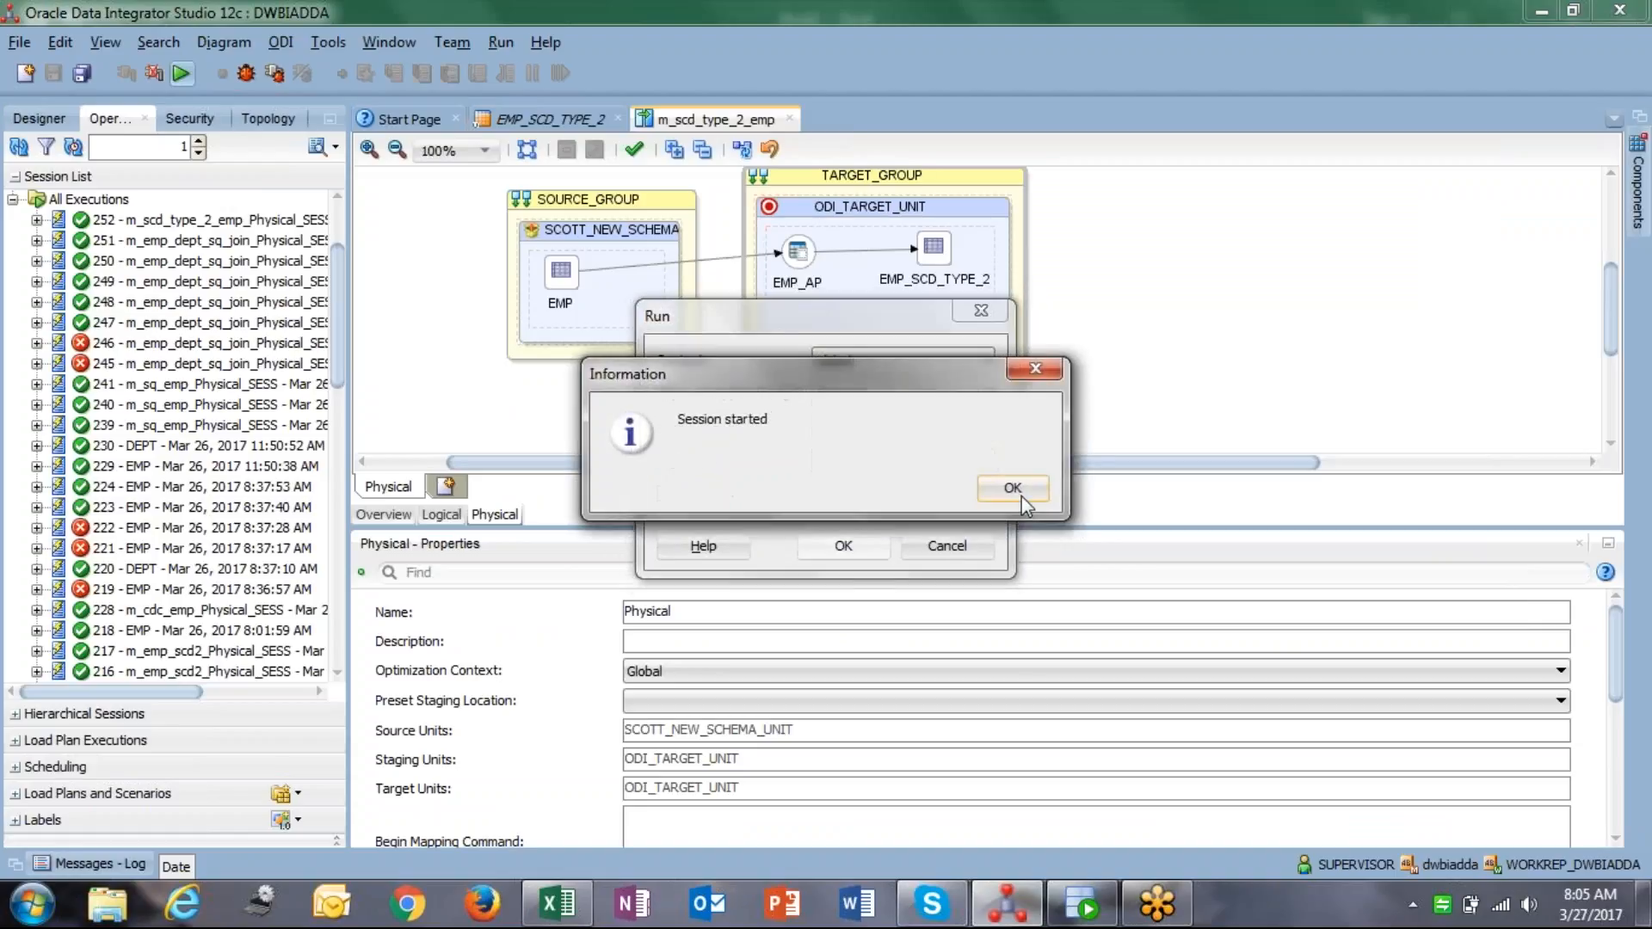
{"action": "left_click", "coordinate": [1021, 492]}
{"action": "left_click", "coordinate": [18, 147]}
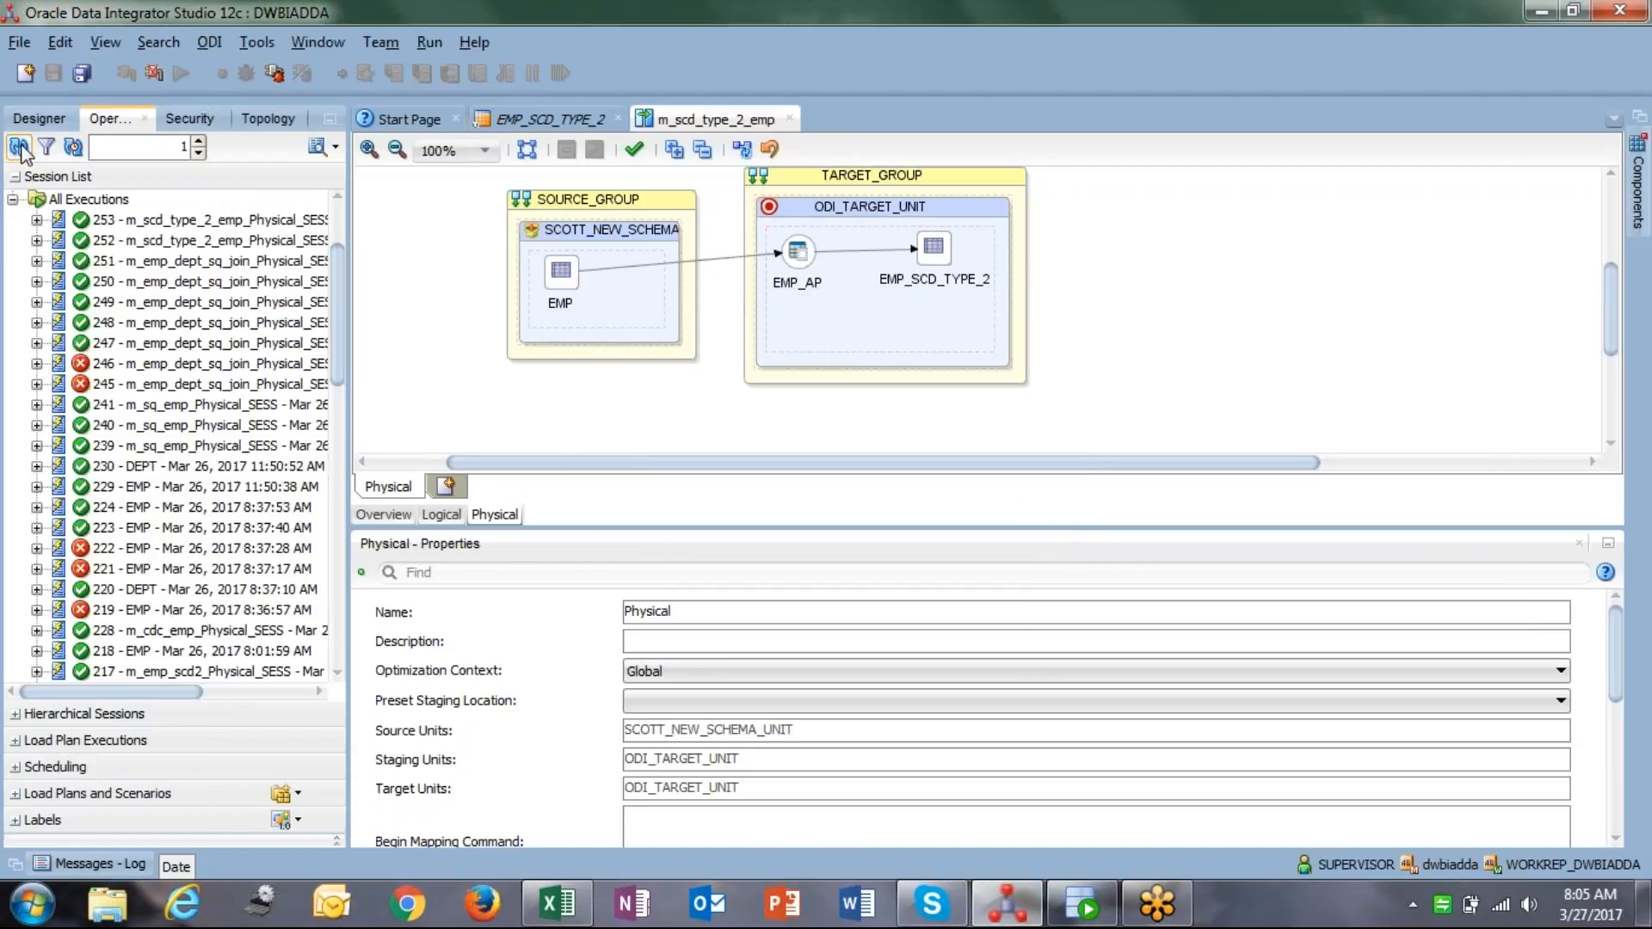
Return to the ODI_TARGET worksheet in SQL Developer and delete the CREATE TABLE statement, keeping only the select query.
{"action": "left_click", "coordinate": [1083, 904]}
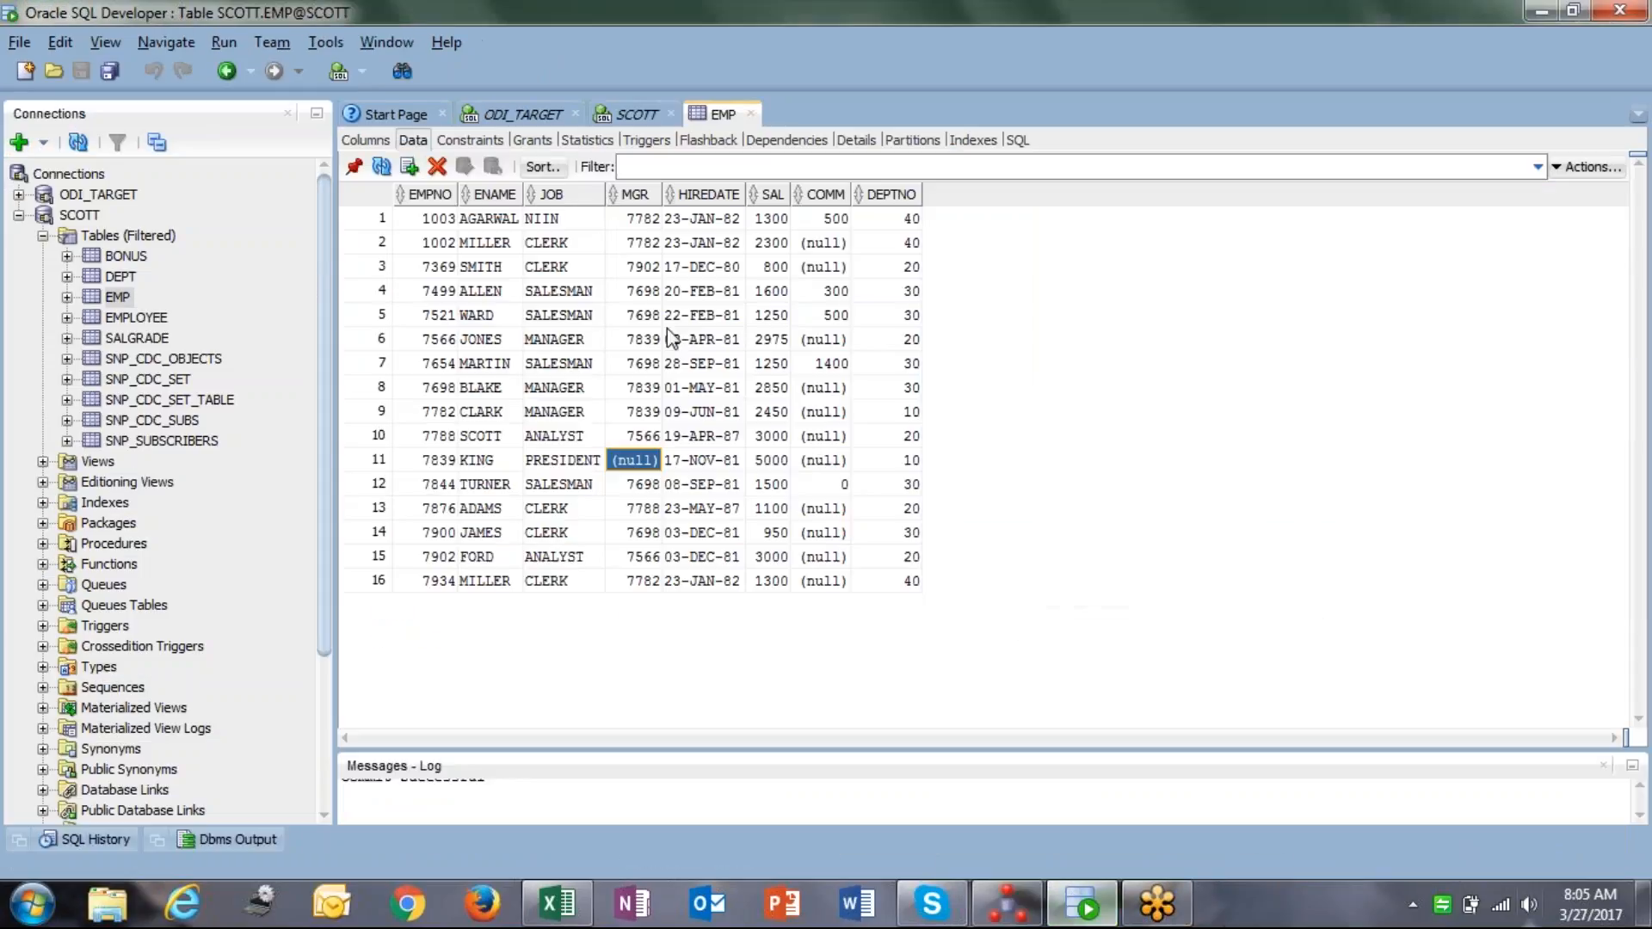
{"action": "left_click", "coordinate": [449, 226]}
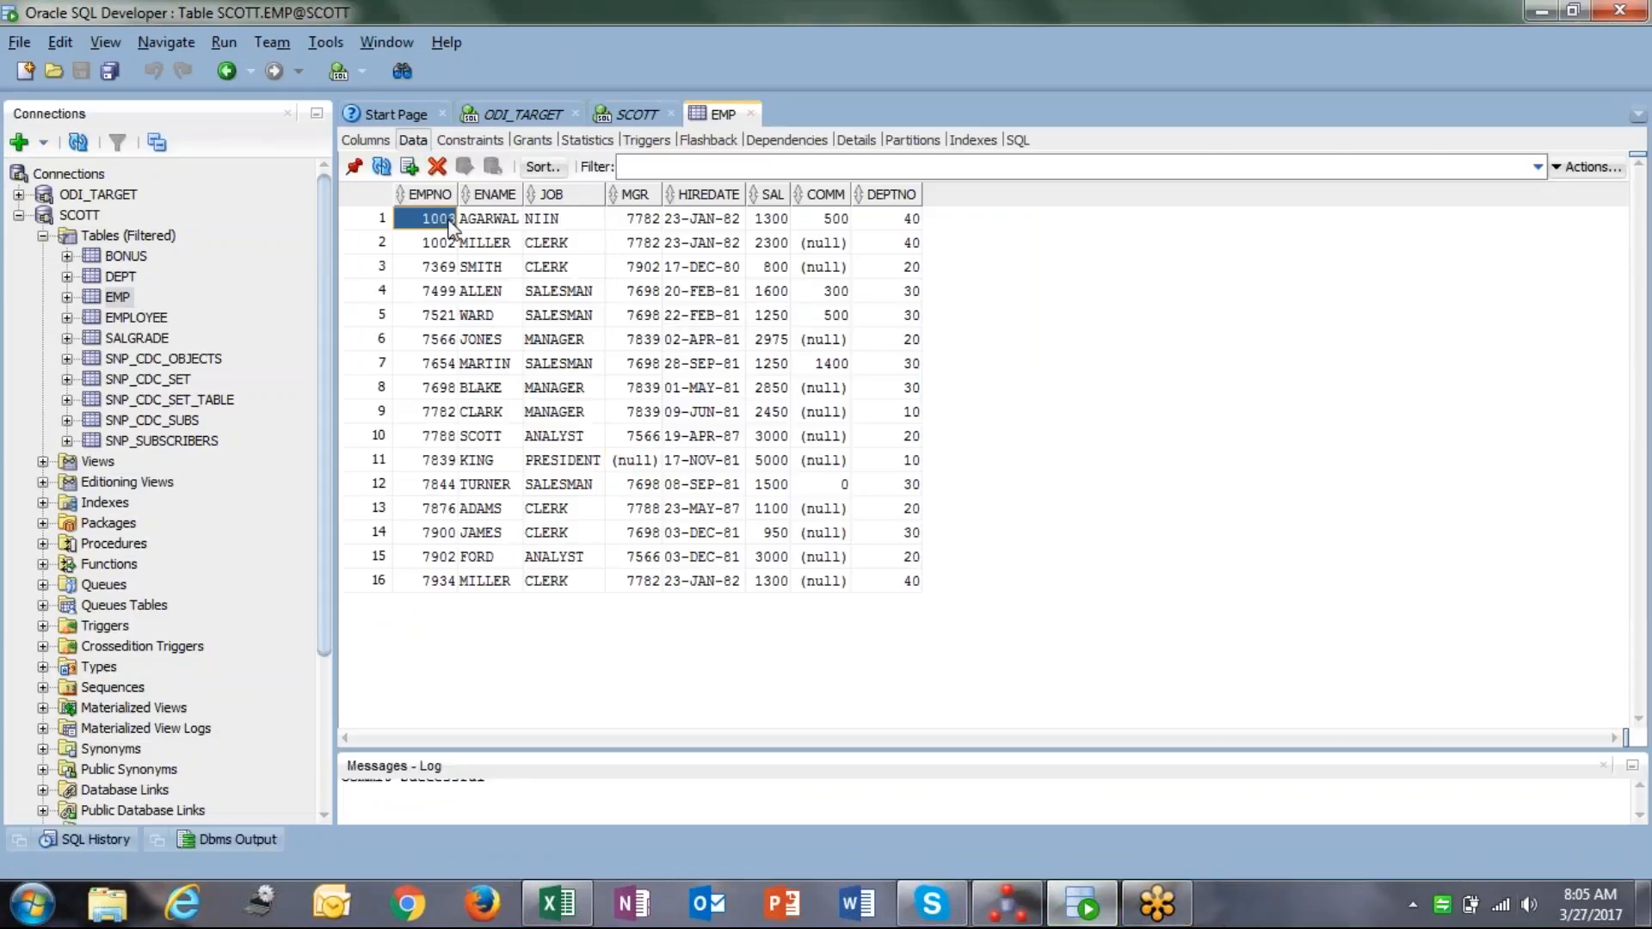
{"action": "left_click", "coordinate": [542, 107]}
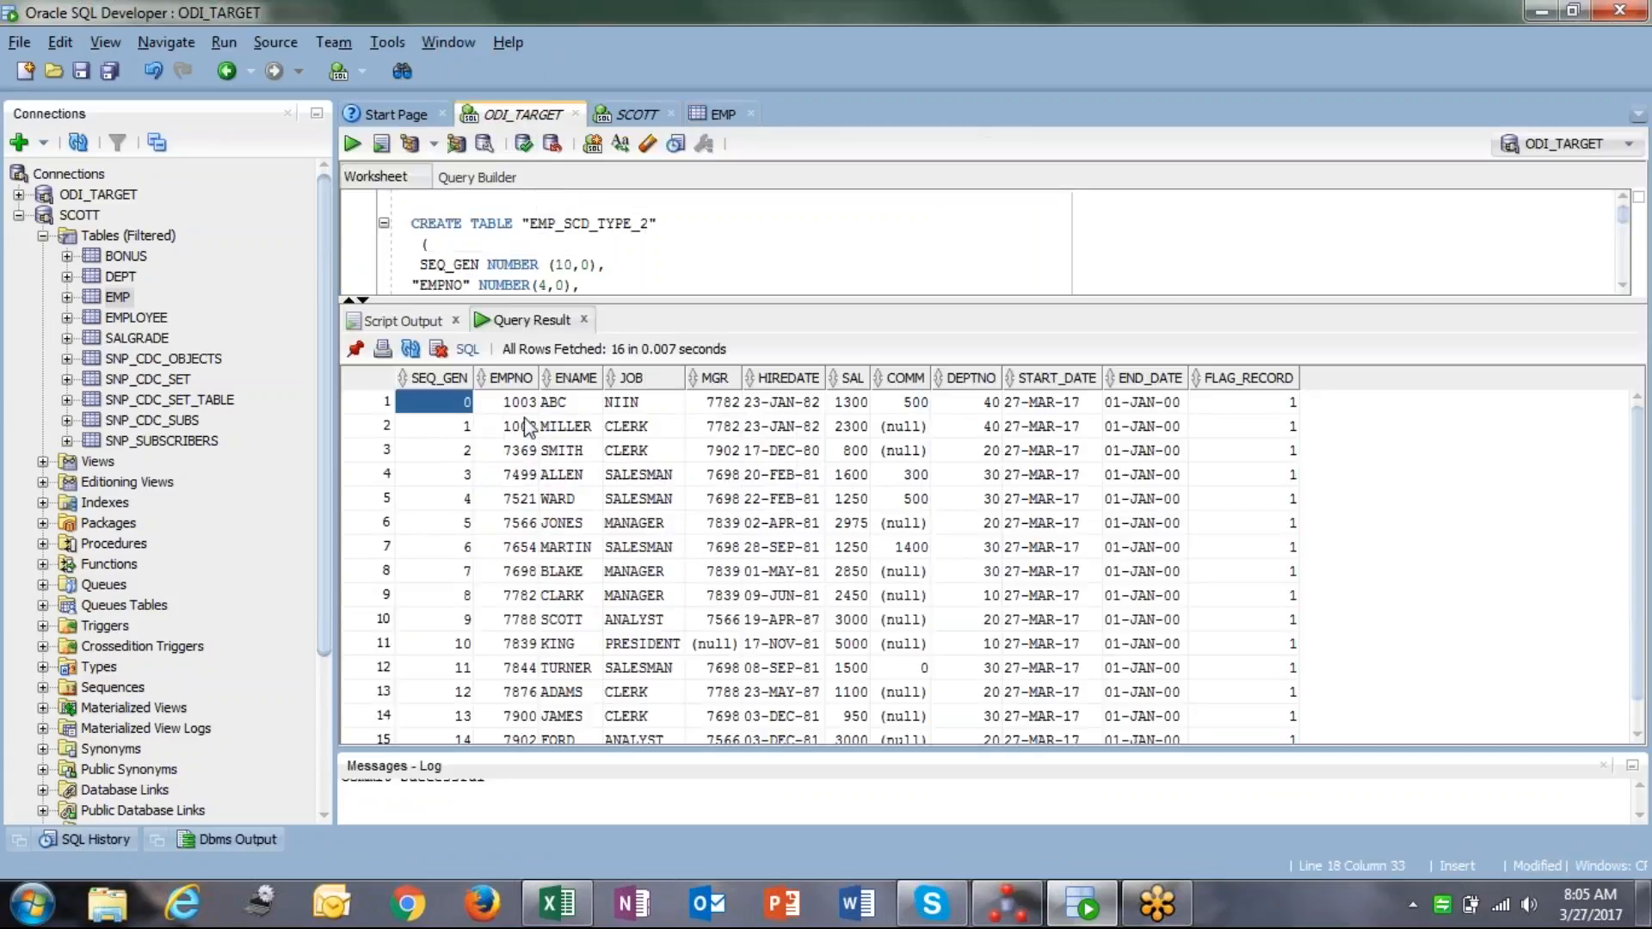
{"action": "left_click_drag", "start_coordinate": [676, 307], "coordinate": [676, 529]}
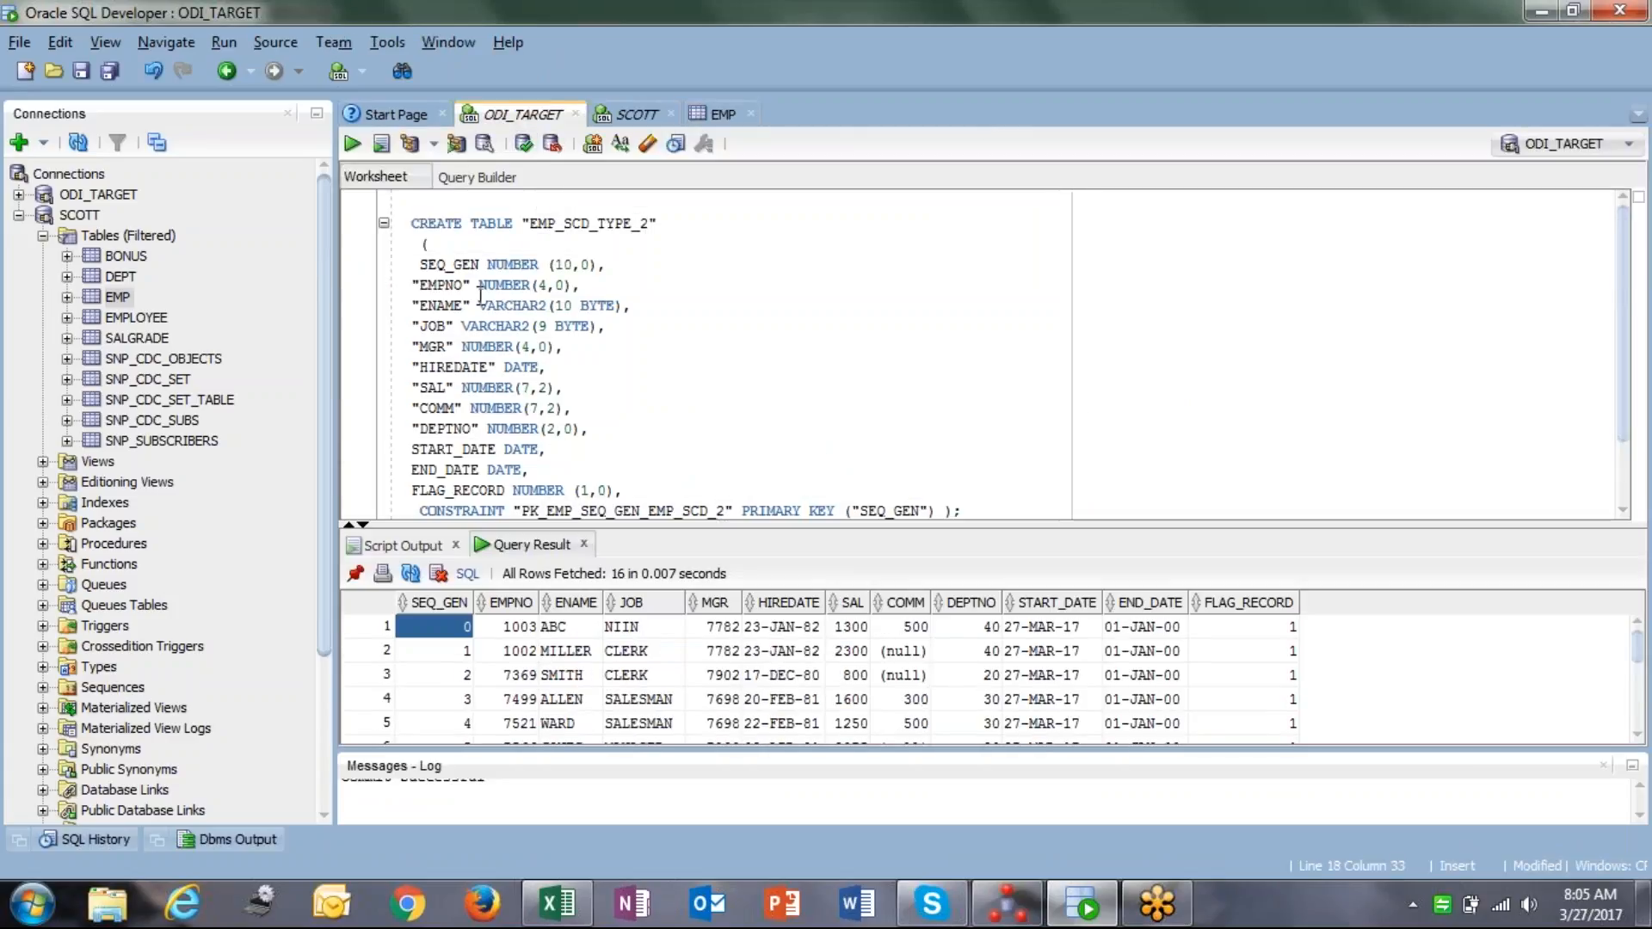
{"action": "left_click", "coordinate": [421, 222]}
{"action": "scroll", "coordinate": [774, 366], "scroll_direction": "down", "scroll_amount": 2}
{"action": "left_click", "coordinate": [997, 422], "text": "shift"}
{"action": "key", "text": "Delete"}
{"action": "key", "text": "Delete"}
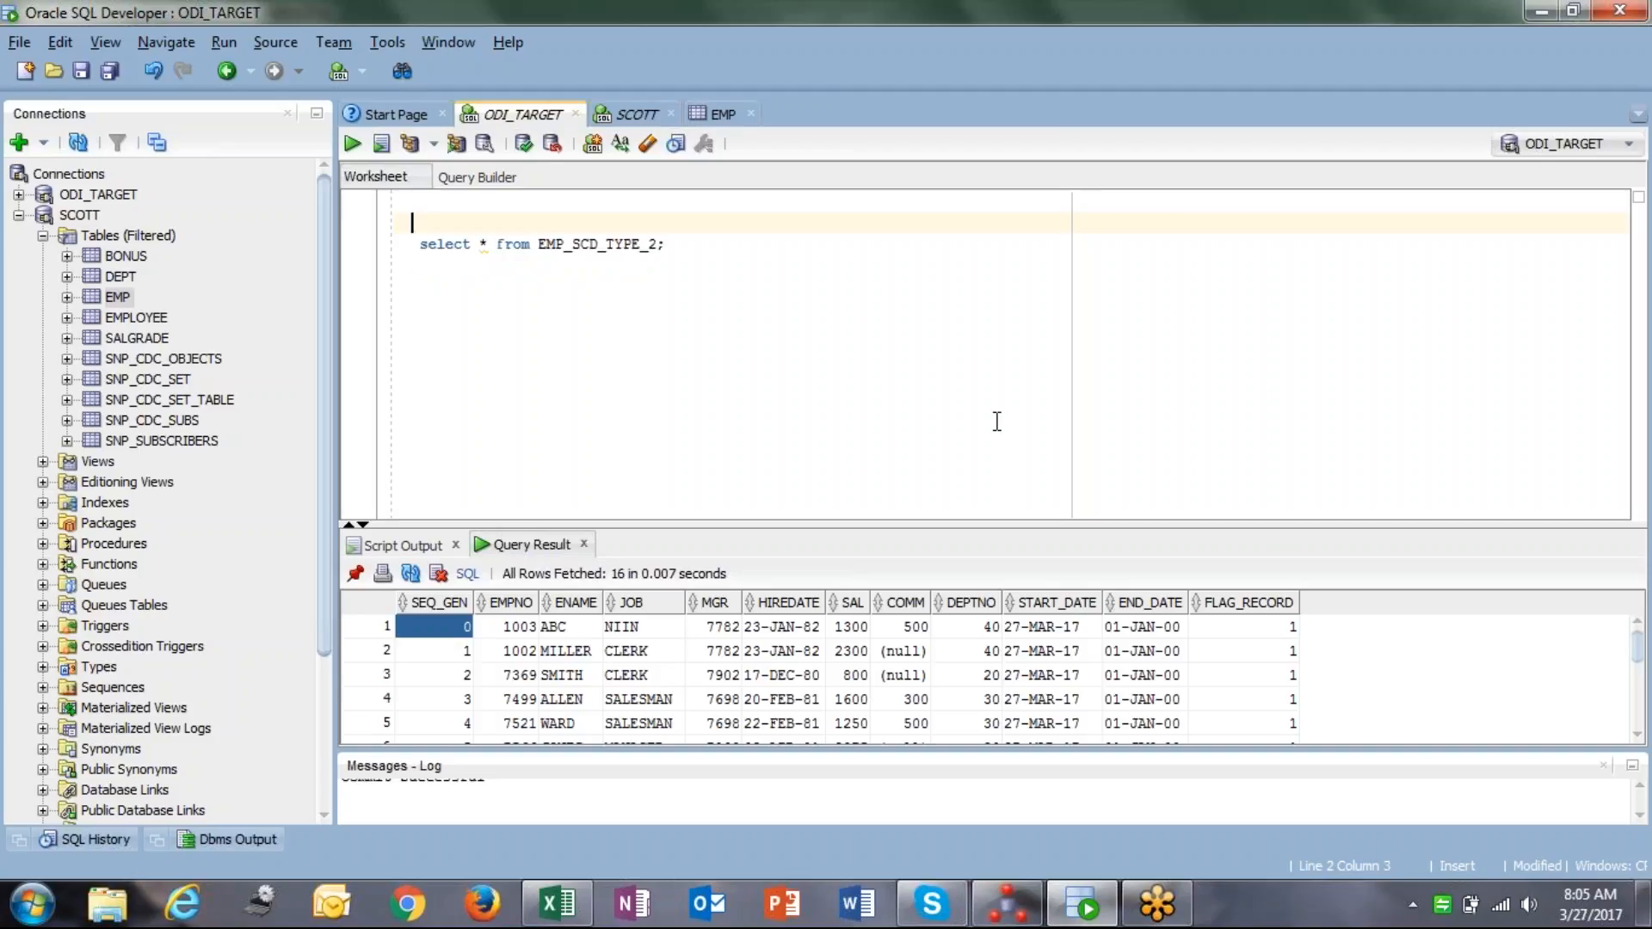
Close the message log and rerun the EMP_SCD_TYPE_2 query to check the target data after the mapping run.
{"action": "left_click", "coordinate": [1603, 768]}
{"action": "left_click", "coordinate": [514, 244]}
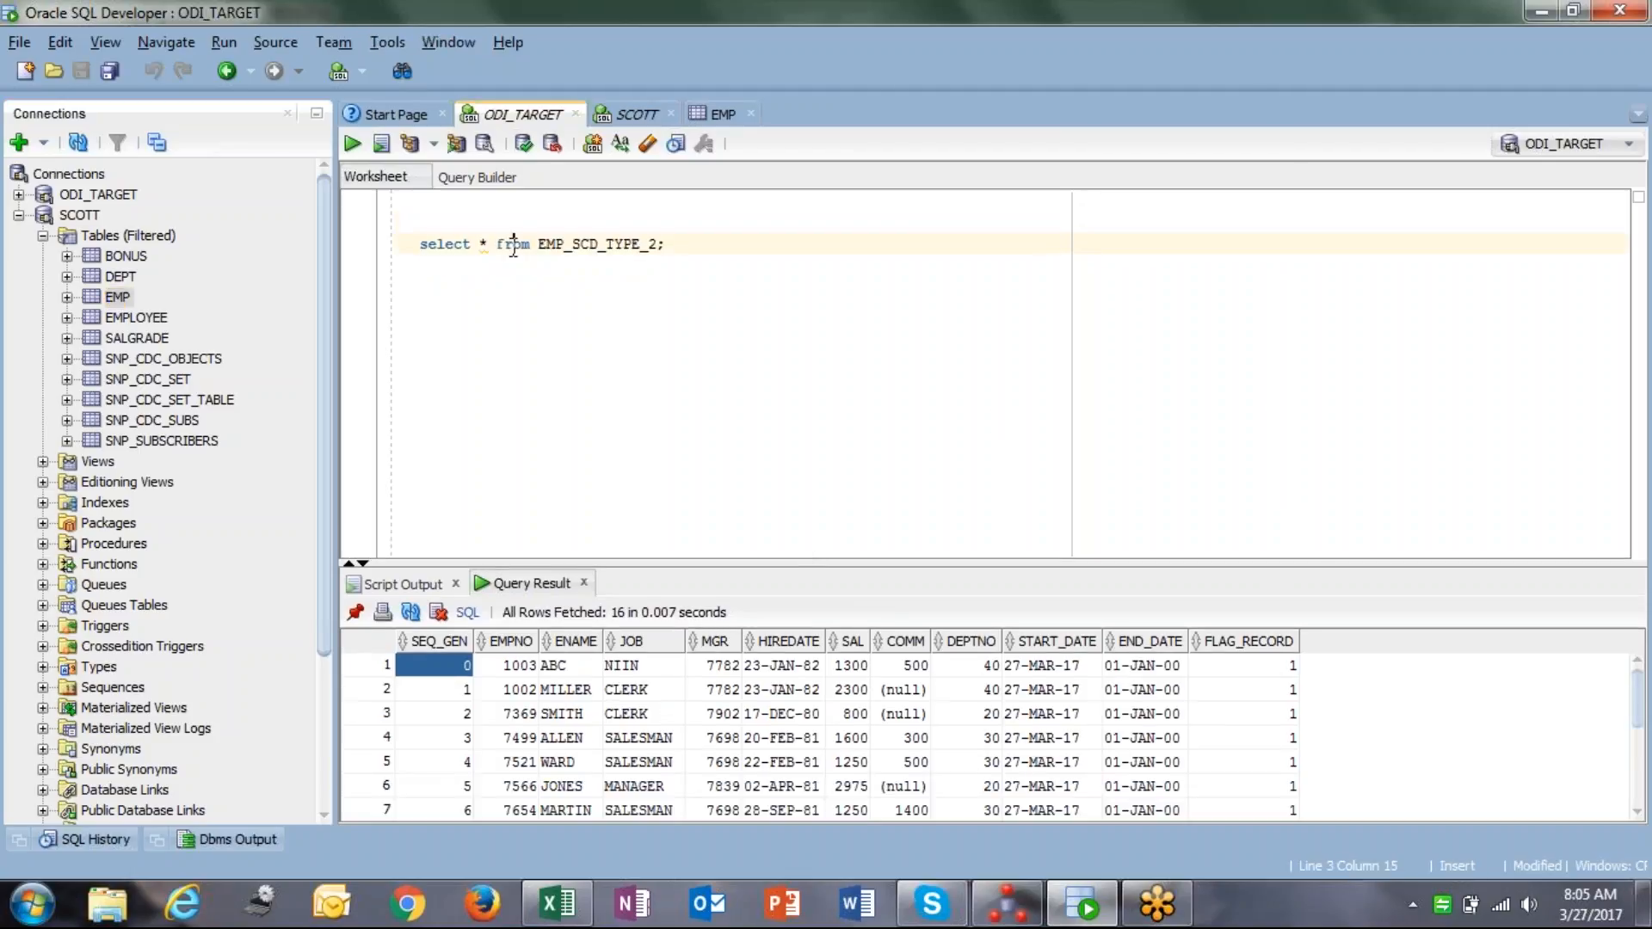
{"action": "key", "text": "ctrl+Return"}
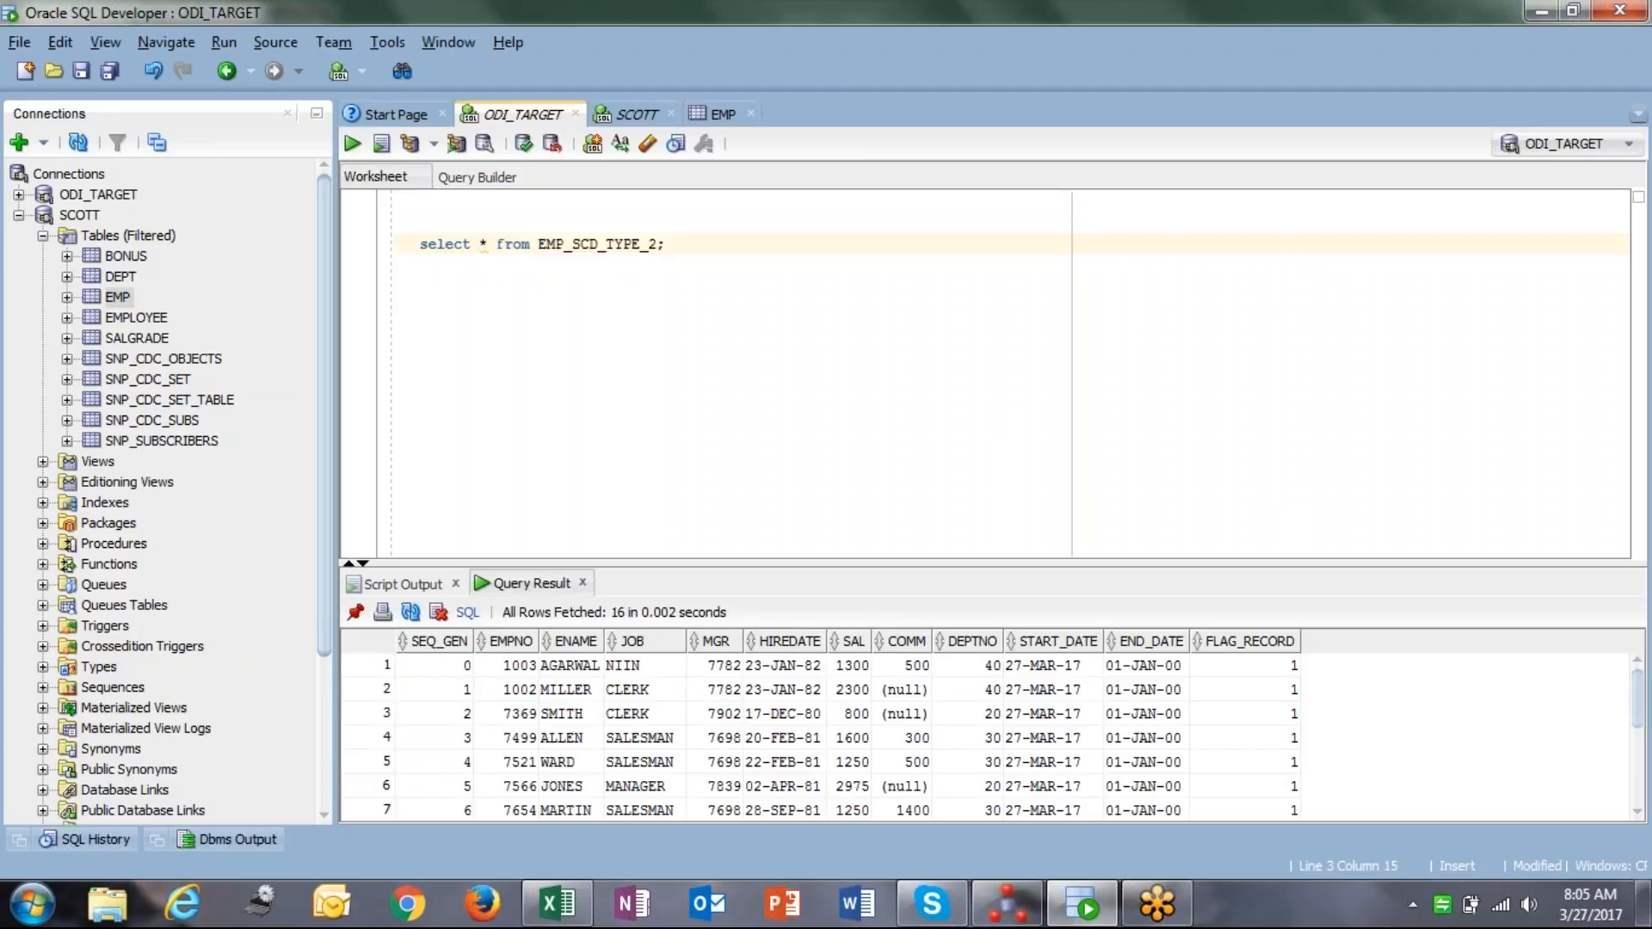
Enlarge the query result, examine the first row's SEQ_GEN, ENAME, END_DATE and FLAG_RECORD values, and return to the EMP table data.
{"action": "left_click_drag", "start_coordinate": [740, 565], "coordinate": [740, 244]}
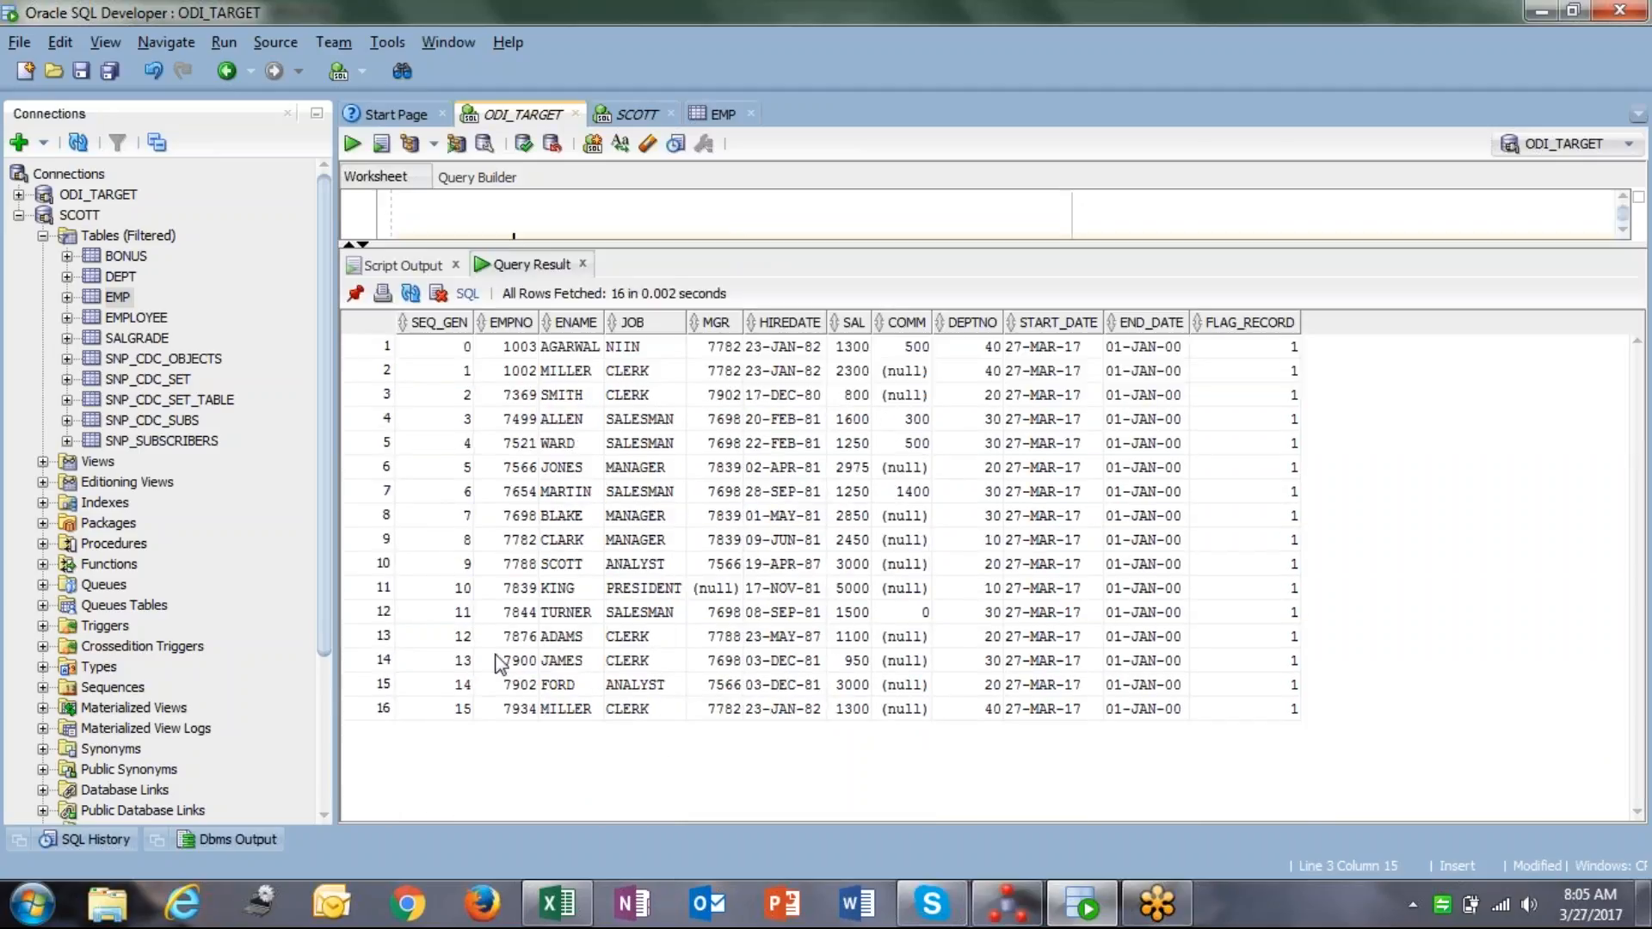
{"action": "left_click", "coordinate": [472, 708]}
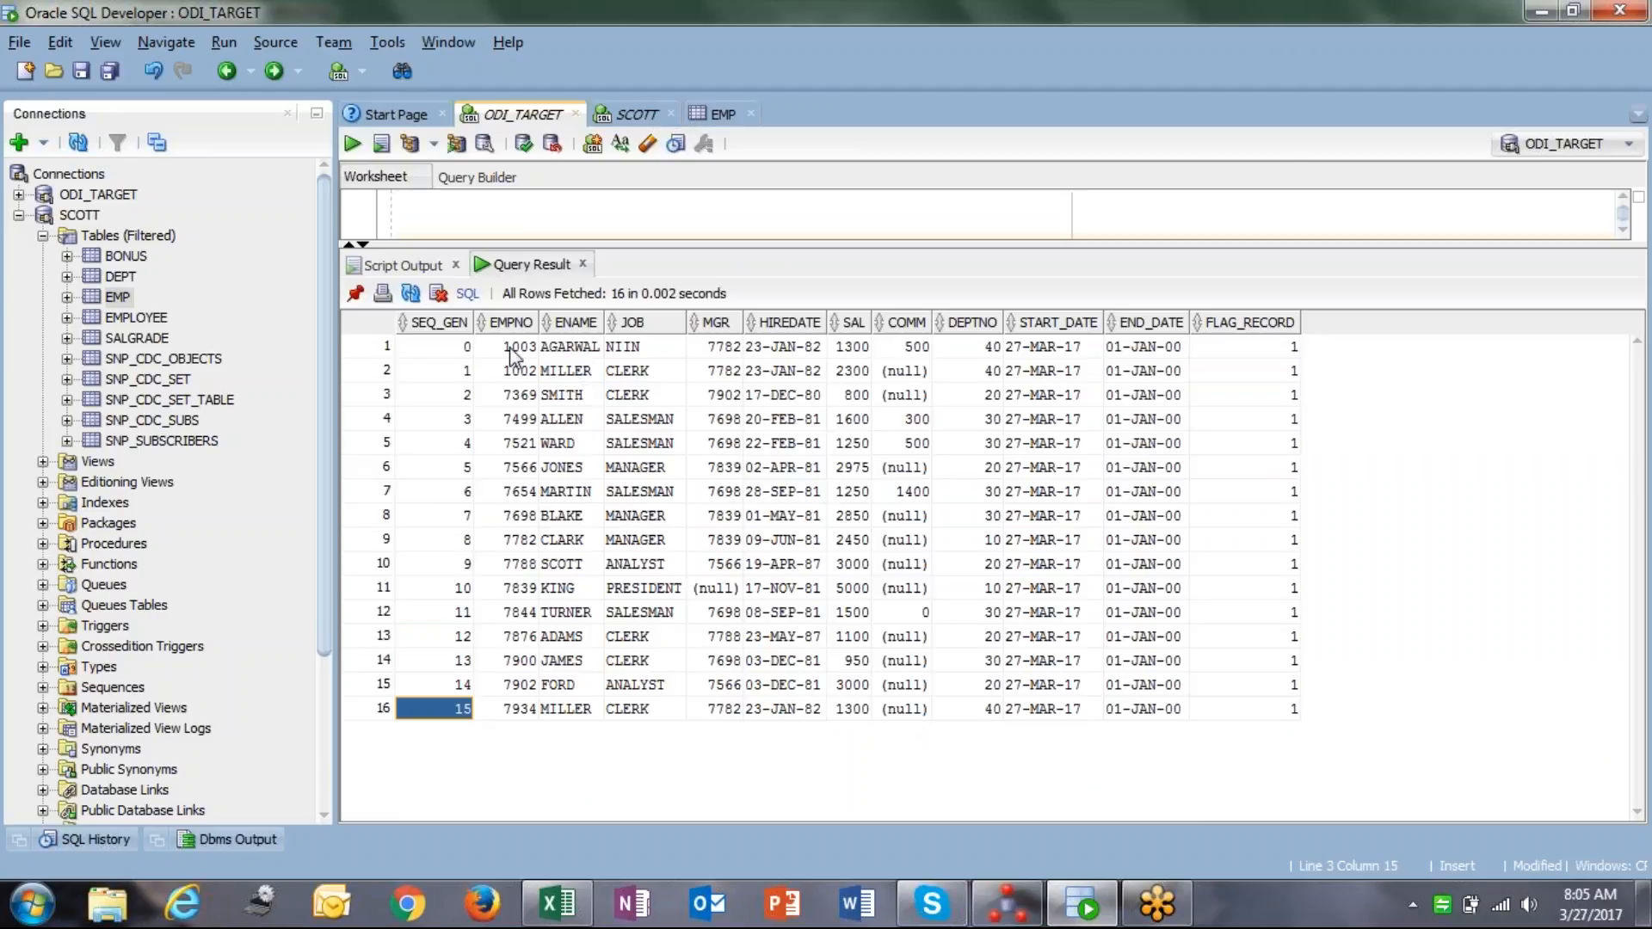
{"action": "left_click", "coordinate": [552, 349]}
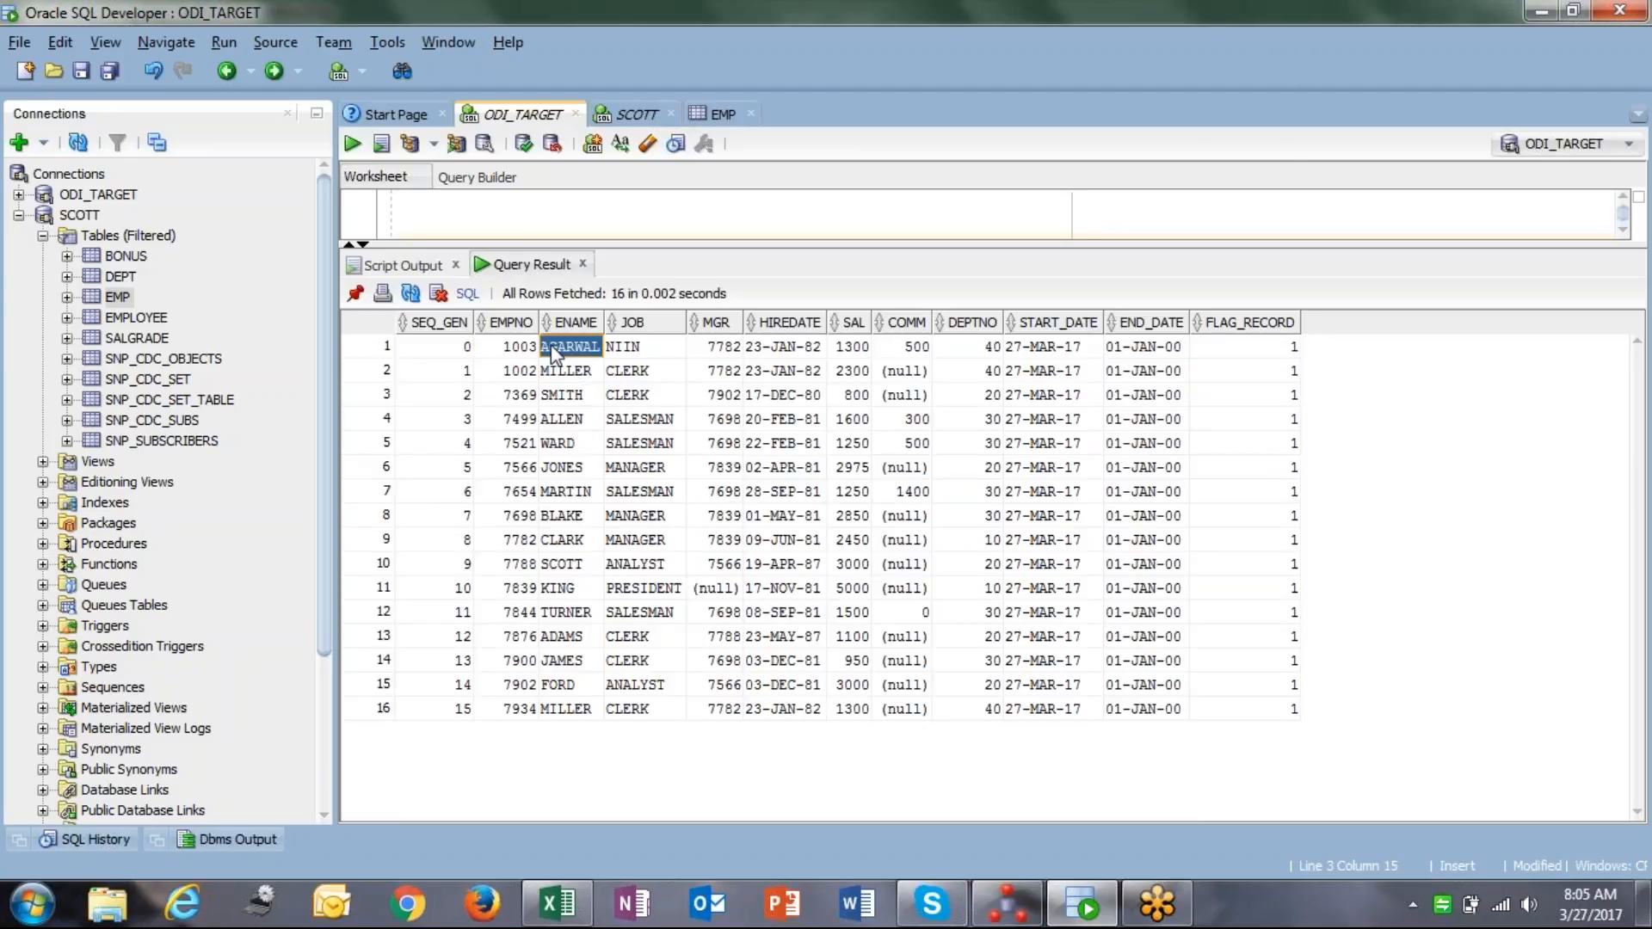
{"action": "left_click", "coordinate": [1236, 346]}
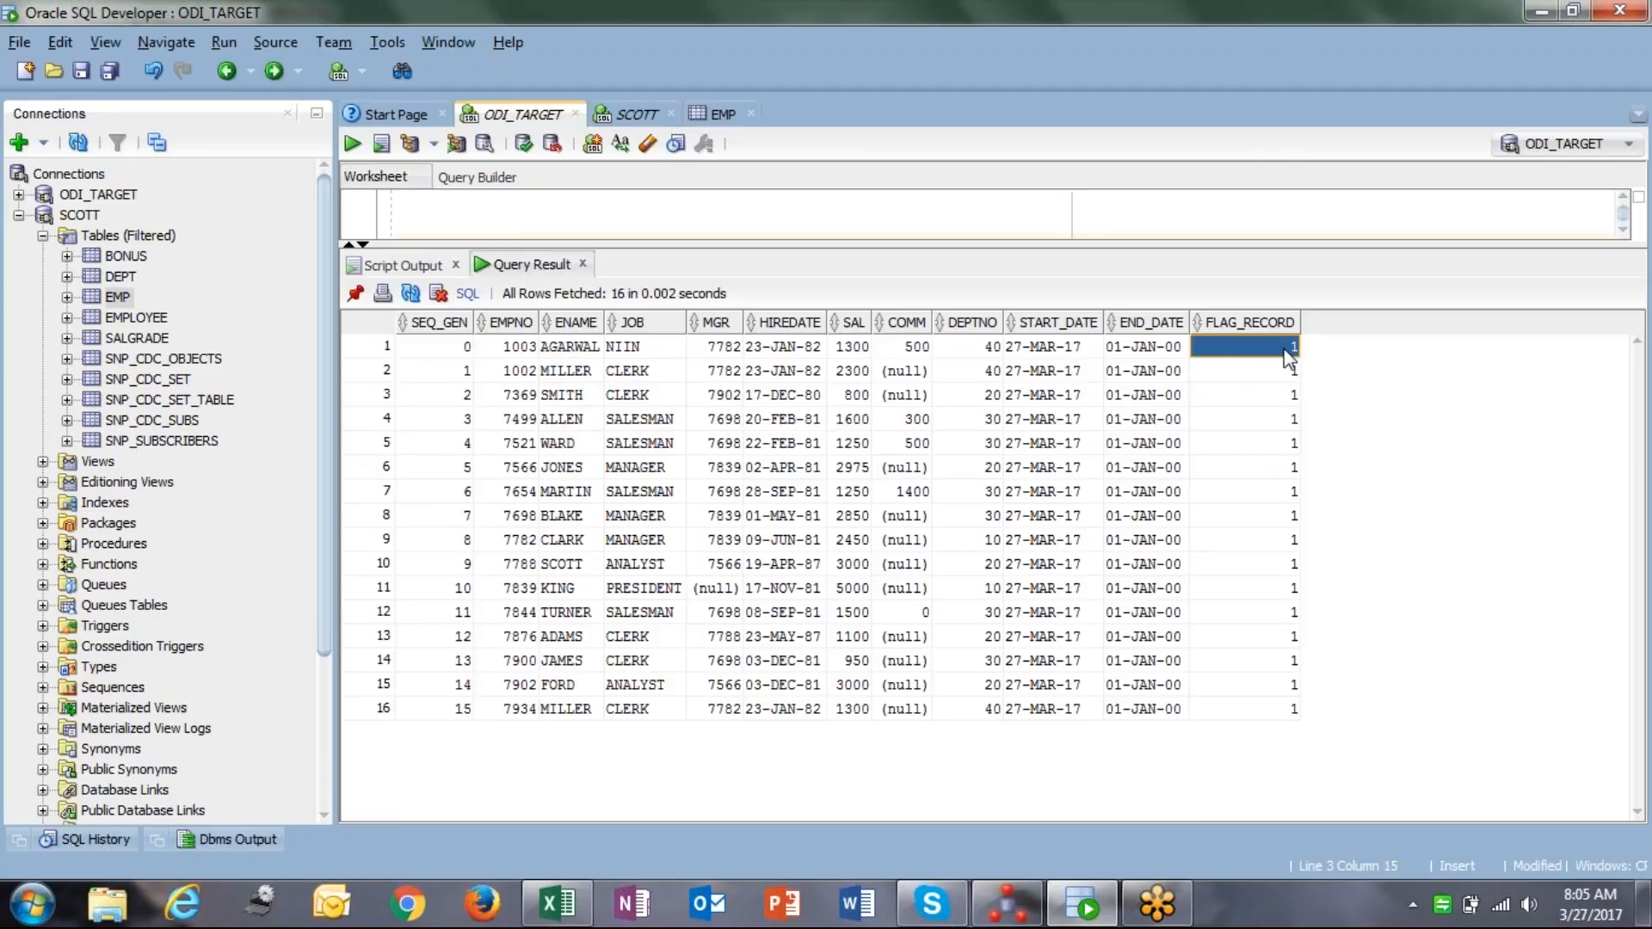
{"action": "left_click", "coordinate": [1148, 346]}
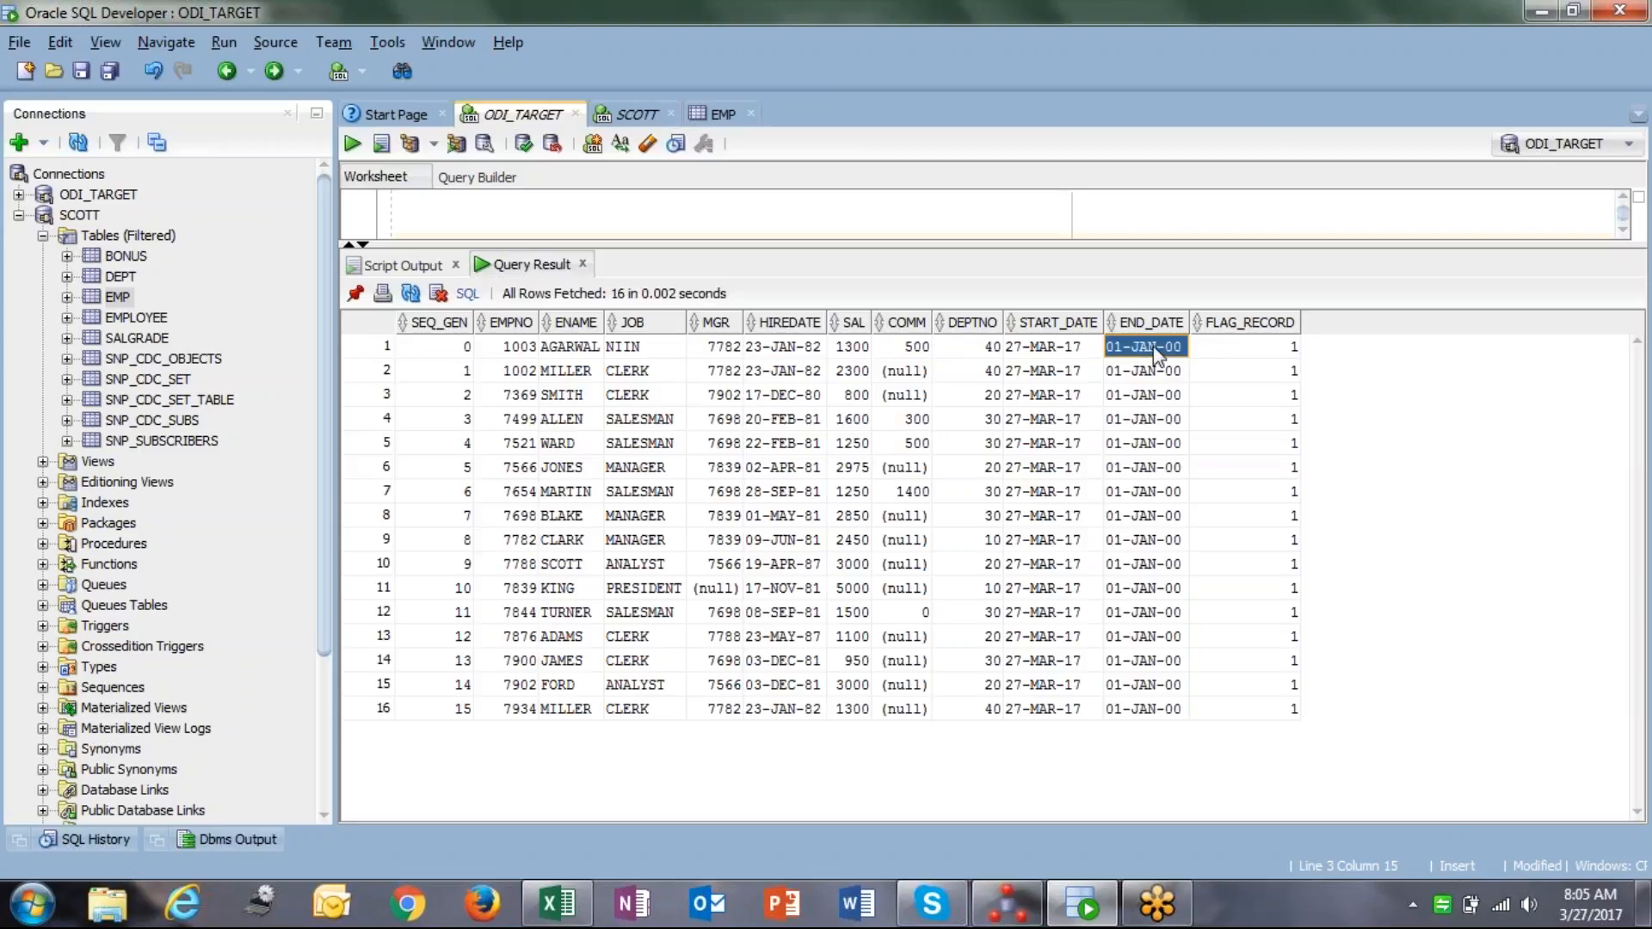
{"action": "double_click", "coordinate": [1152, 348]}
{"action": "left_click", "coordinate": [578, 346]}
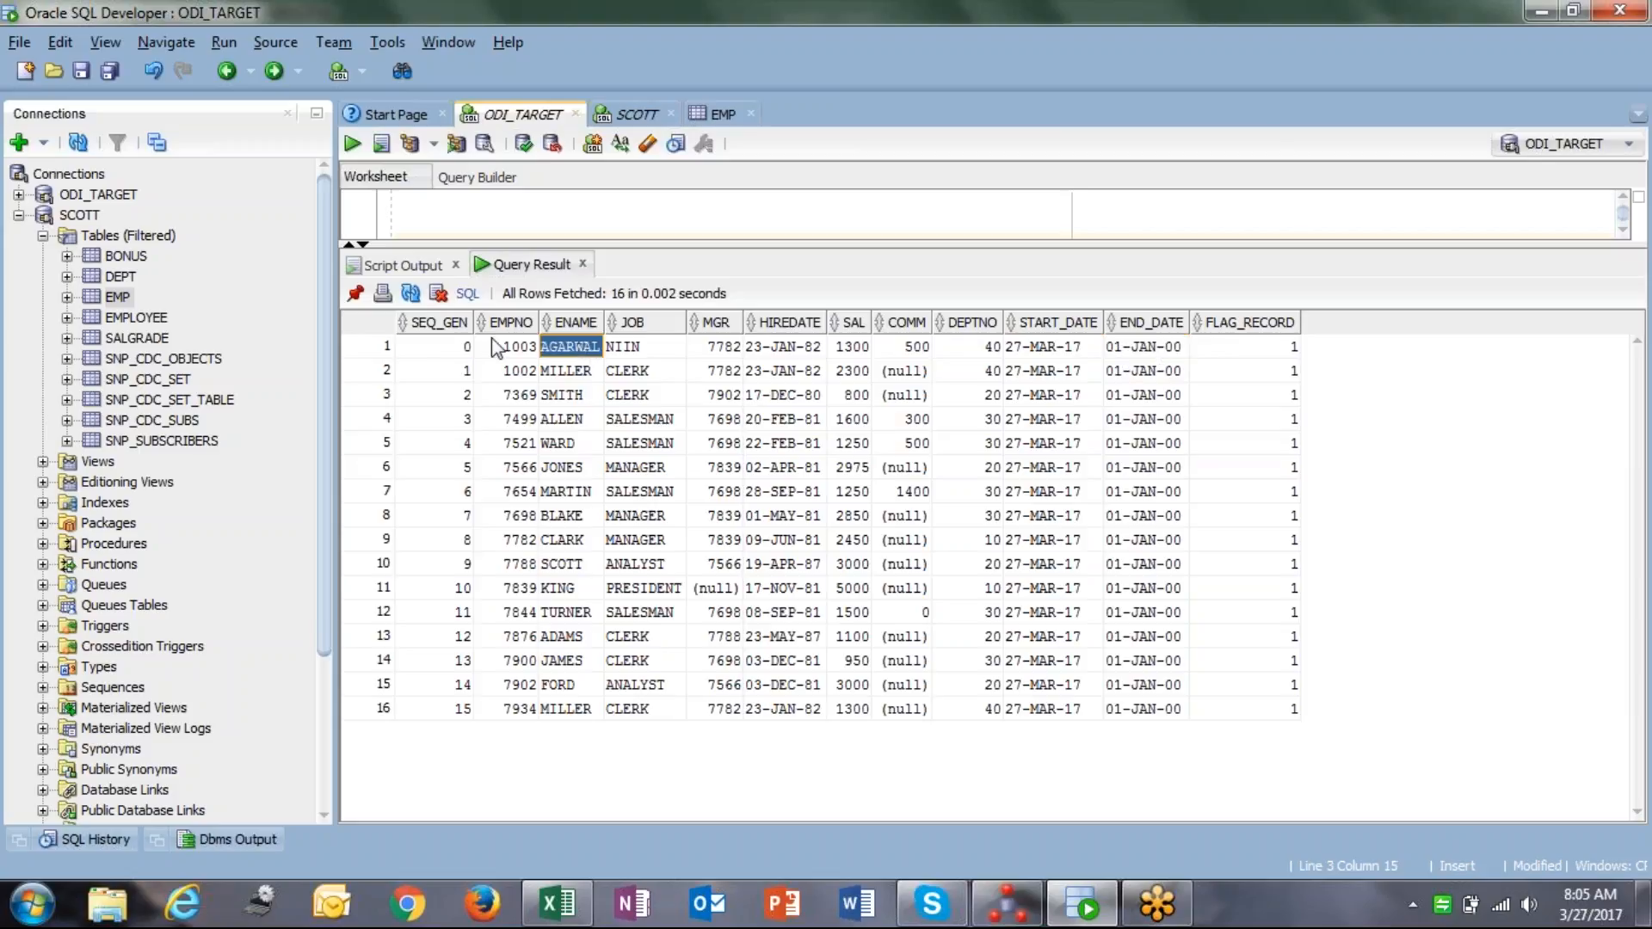
{"action": "left_click", "coordinate": [440, 346]}
{"action": "left_click", "coordinate": [1272, 351], "text": "shift"}
{"action": "left_click", "coordinate": [784, 395]}
{"action": "left_click", "coordinate": [721, 113]}
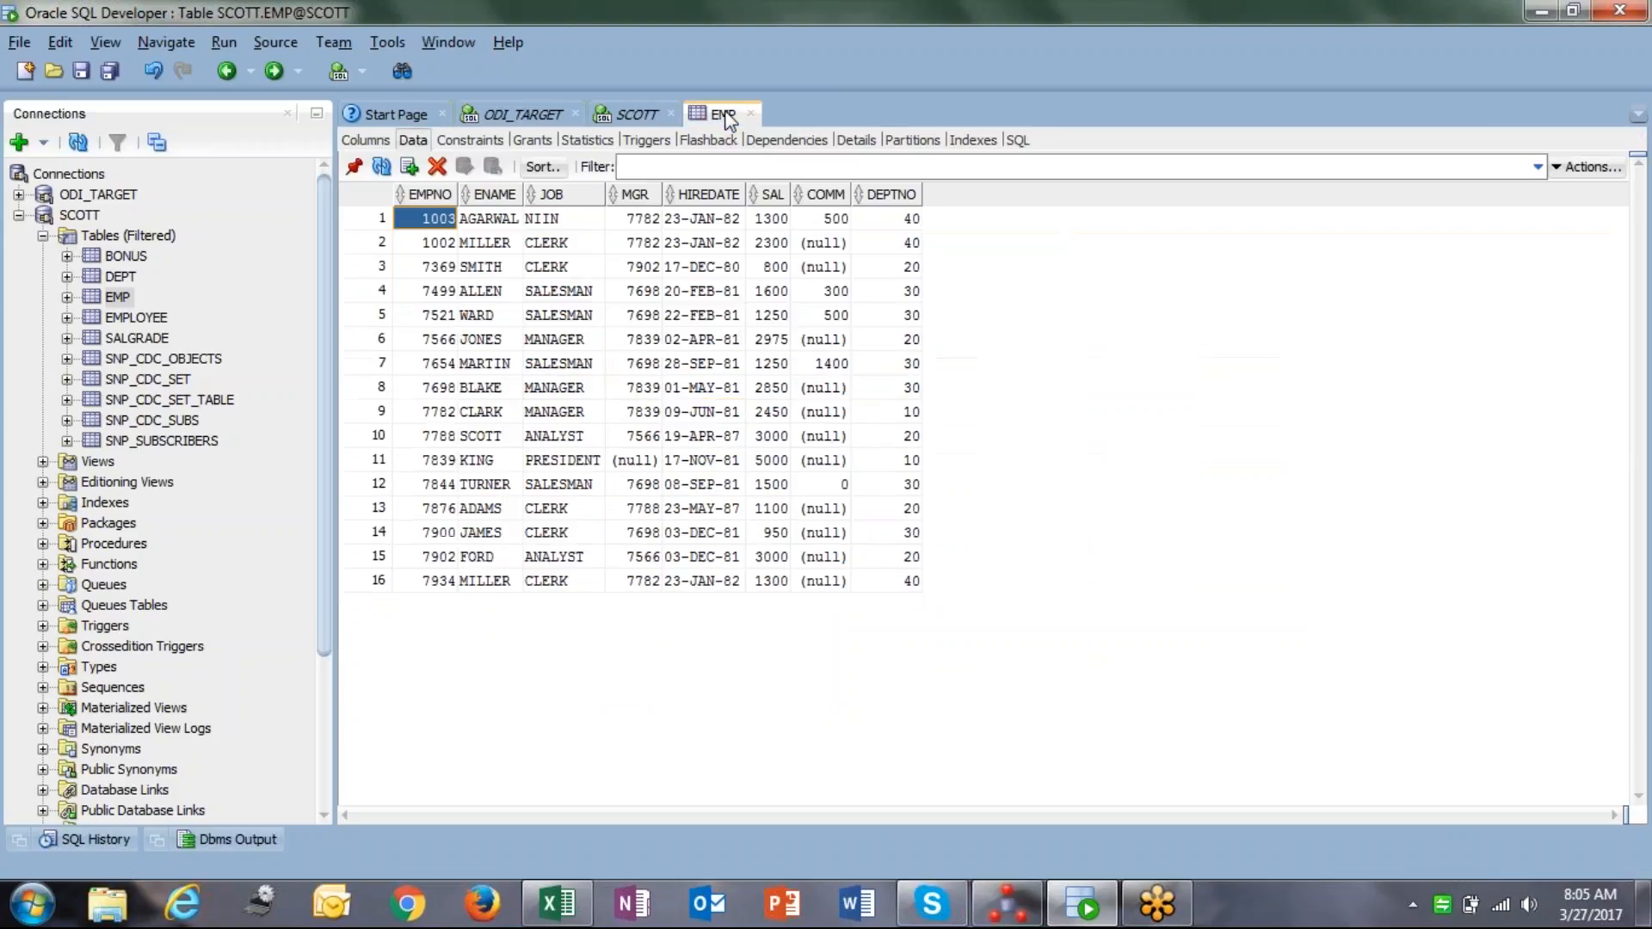
{"action": "left_click", "coordinate": [547, 267]}
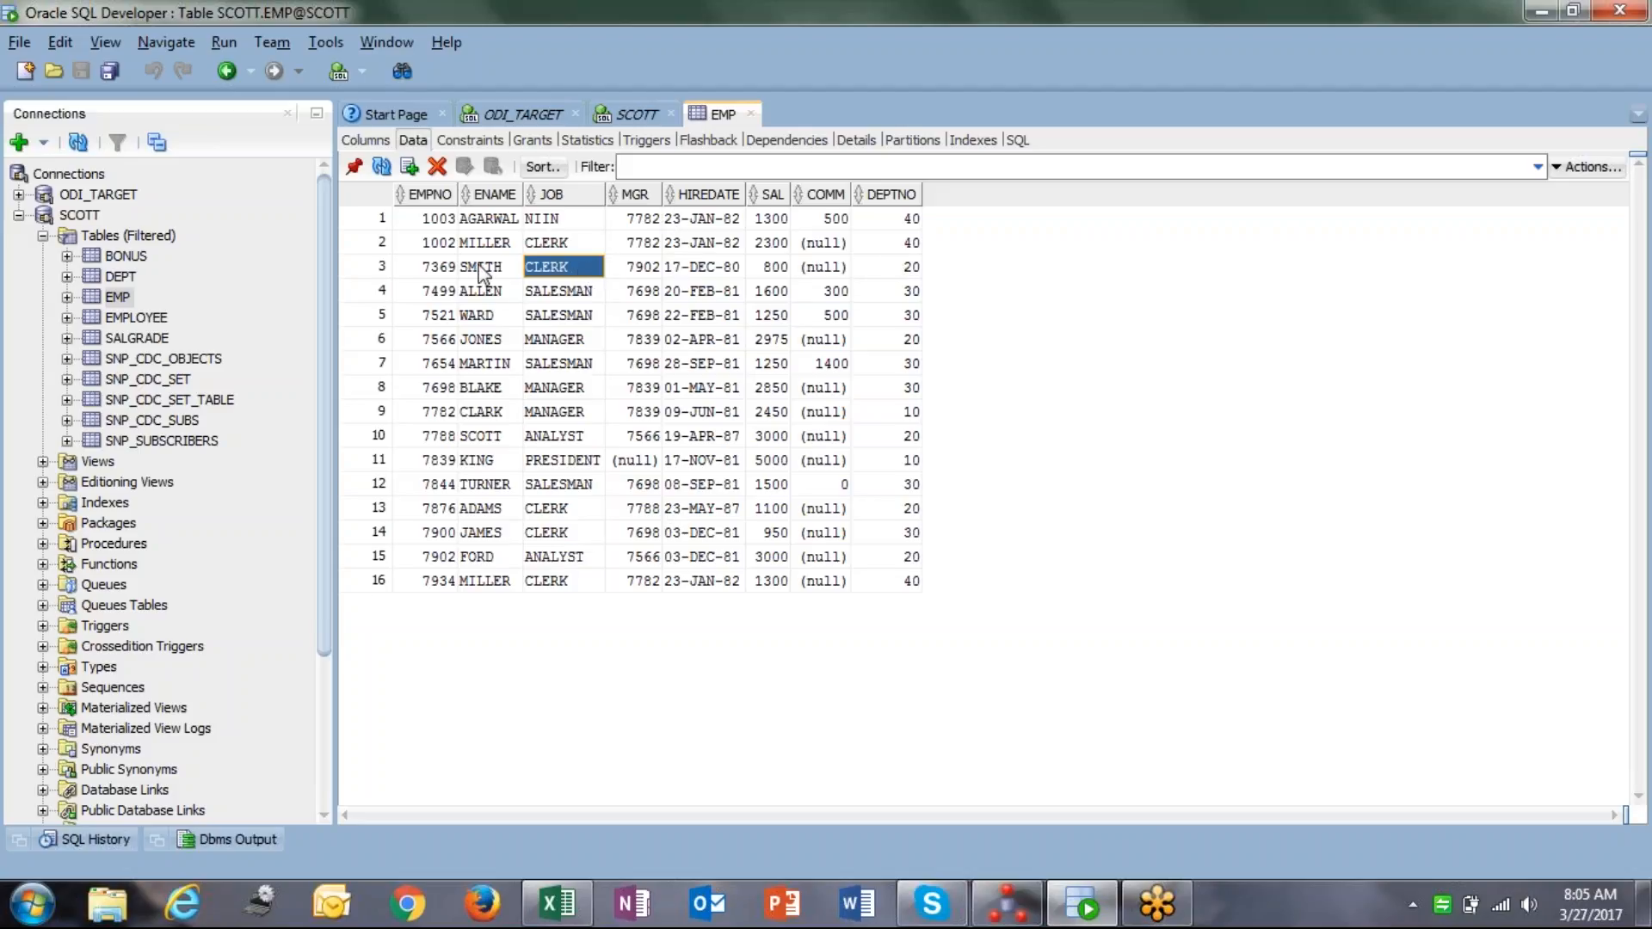
{"action": "double_click", "coordinate": [632, 242]}
{"action": "left_click_drag", "start_coordinate": [645, 241], "coordinate": [542, 236]}
{"action": "type", "text": "8960"}
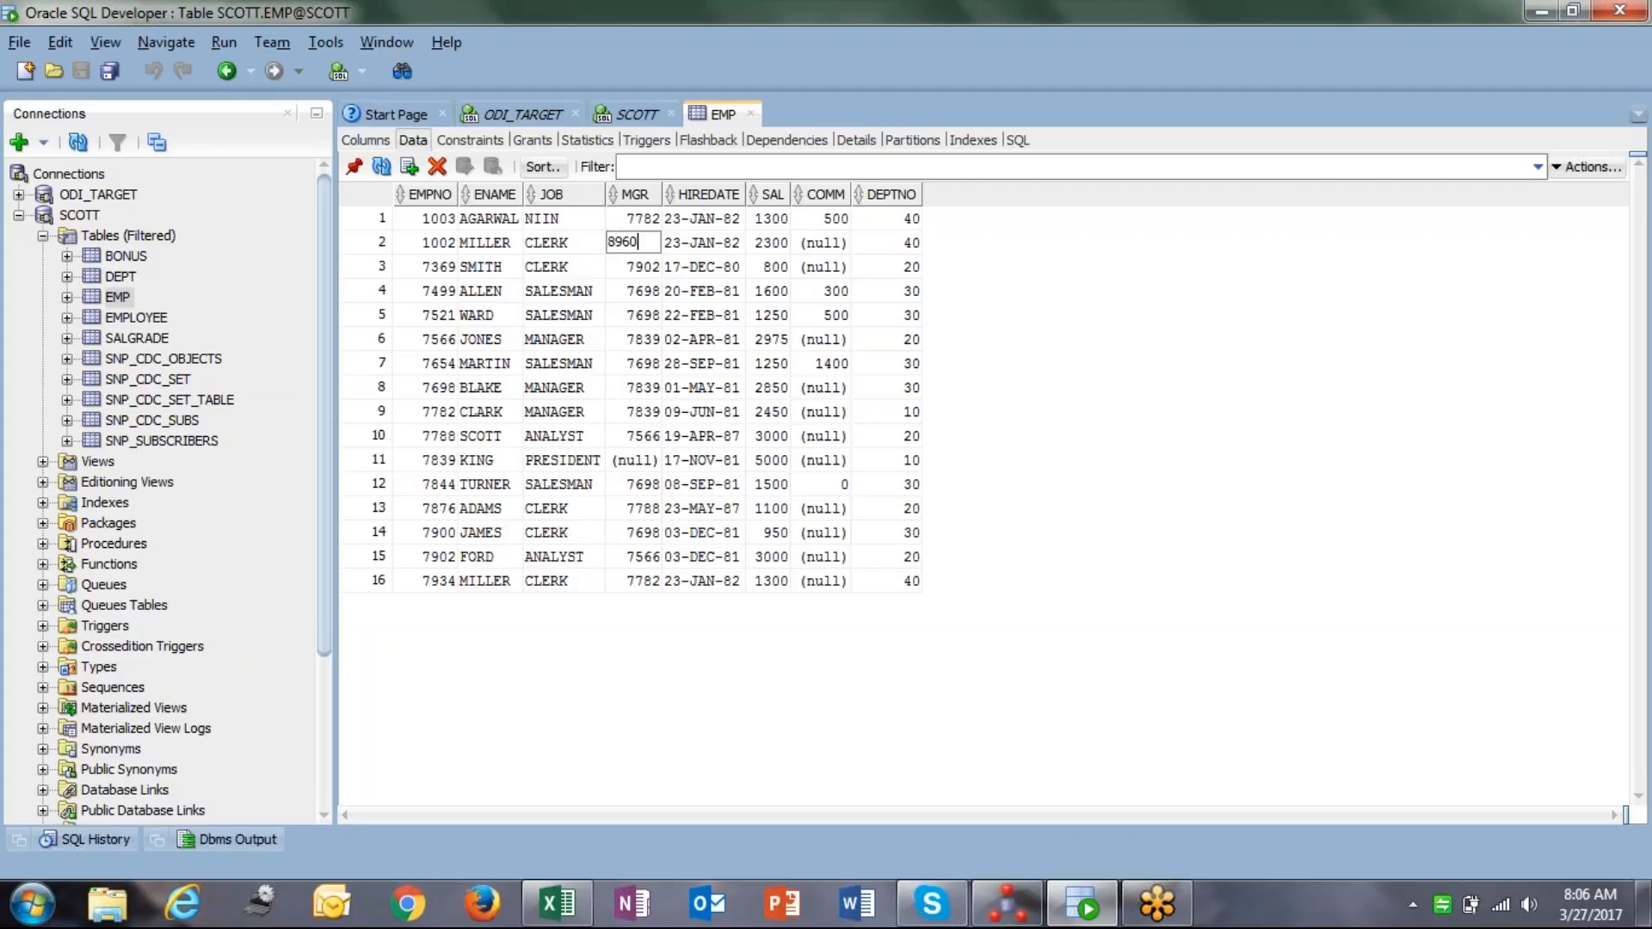
{"action": "key", "text": "Tab"}
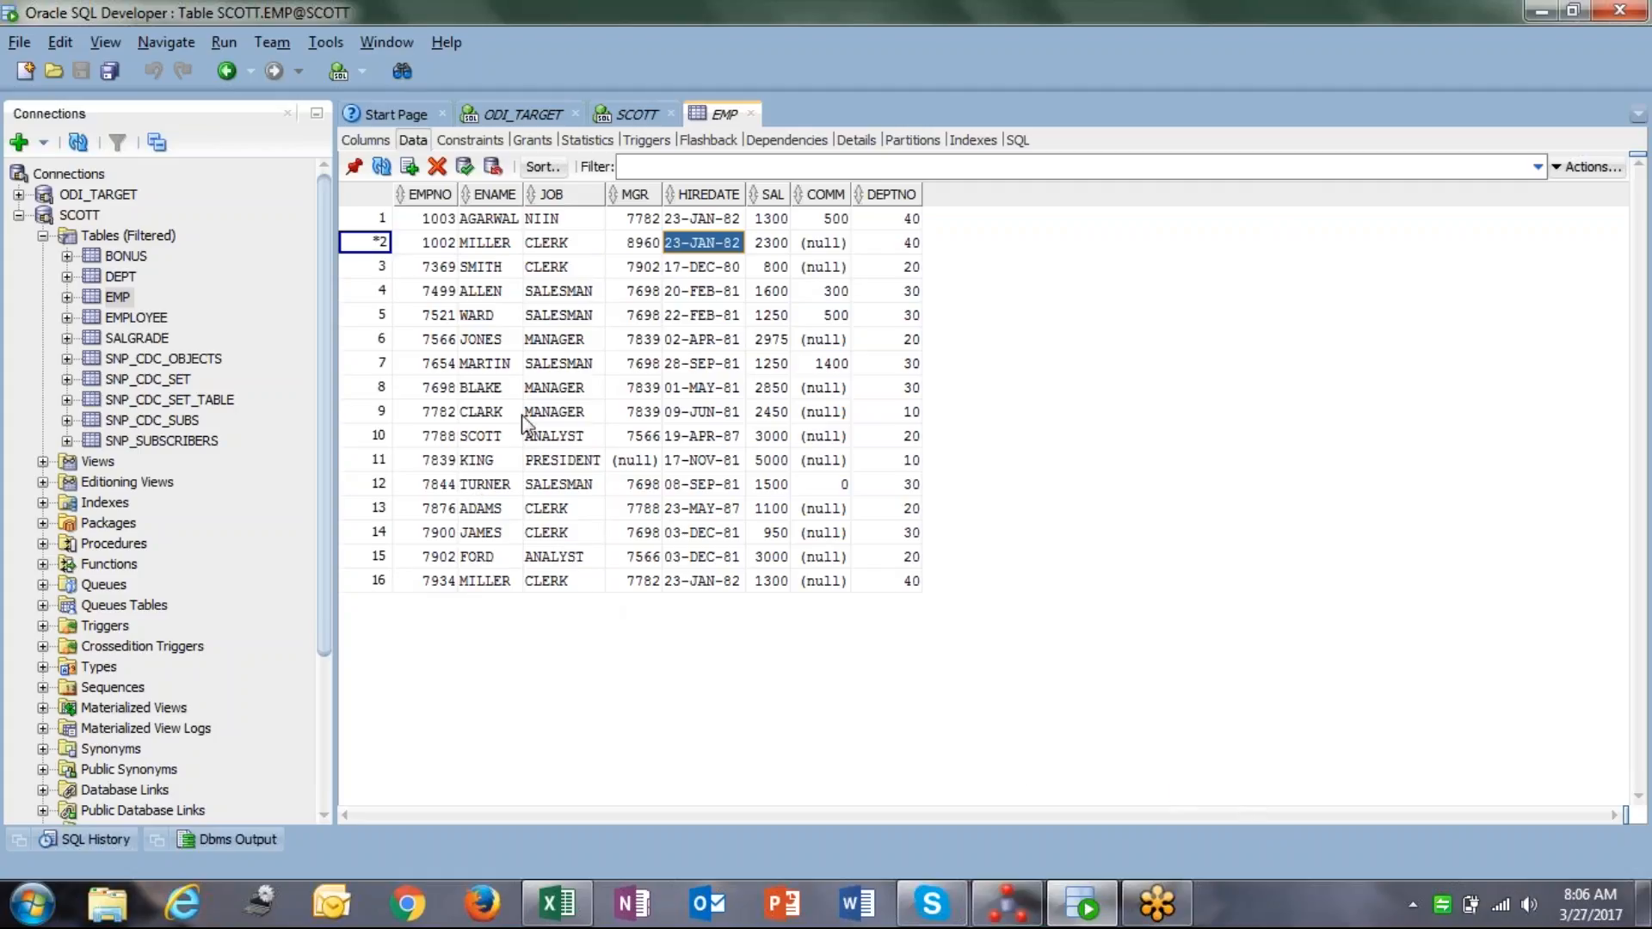
{"action": "double_click", "coordinate": [575, 246]}
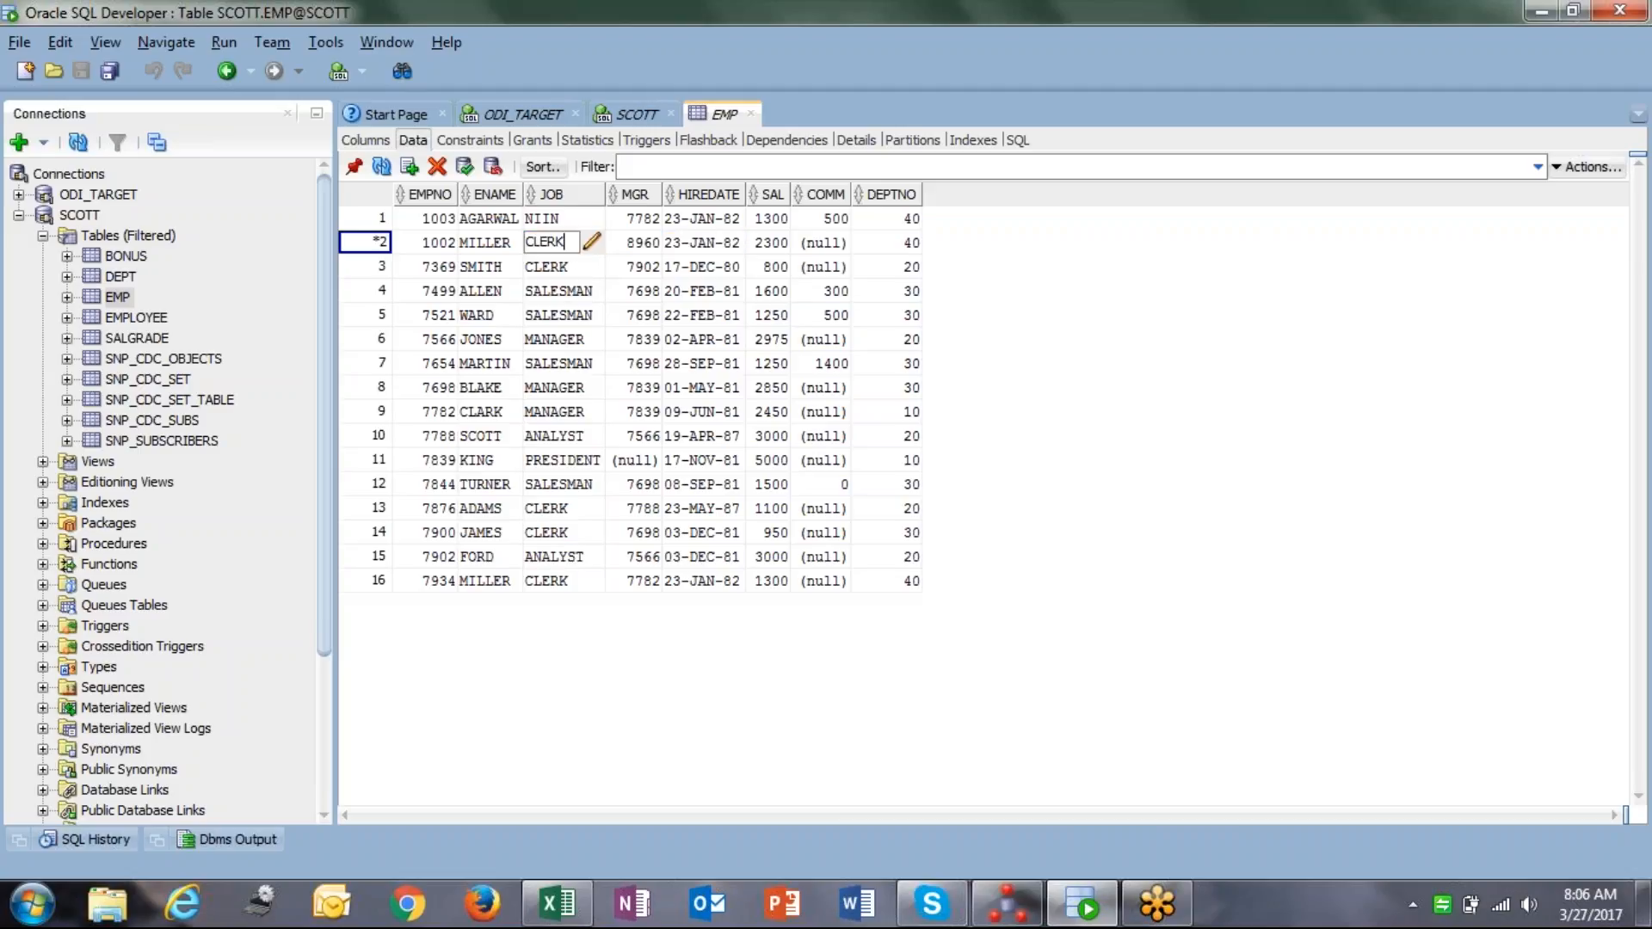
{"action": "left_click_drag", "start_coordinate": [565, 241], "coordinate": [502, 241]}
{"action": "type", "text": "T"}
{"action": "key", "text": "BackSpace"}
{"action": "key", "text": "BackSpace"}
{"action": "left_click", "coordinate": [505, 267]}
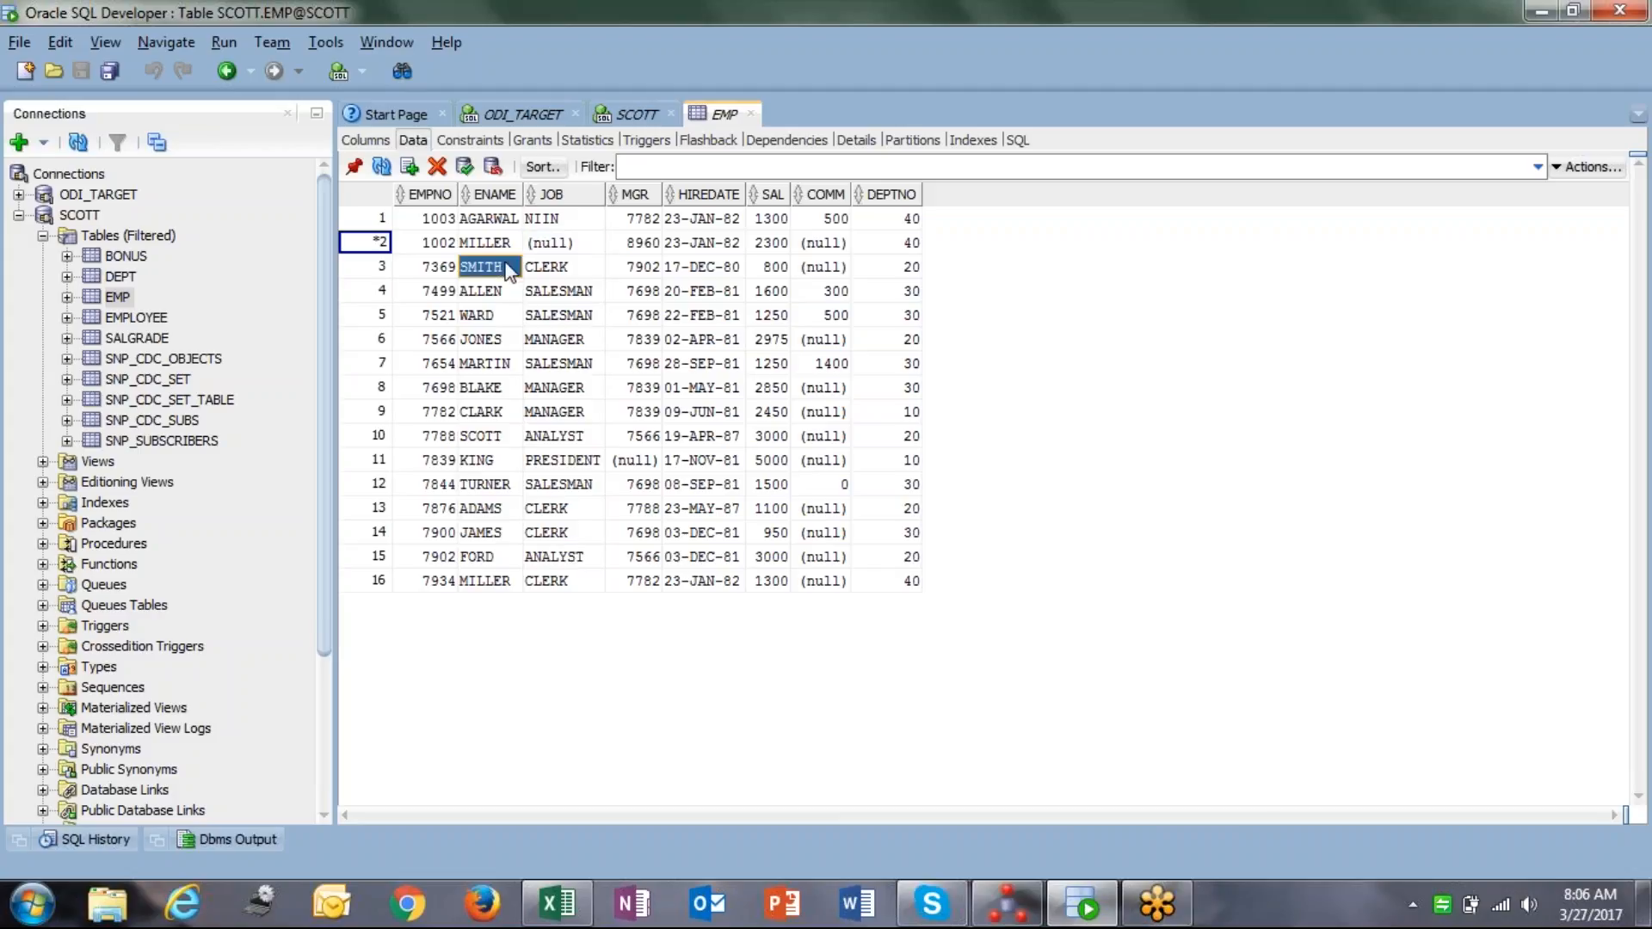
{"action": "left_click", "coordinate": [568, 266]}
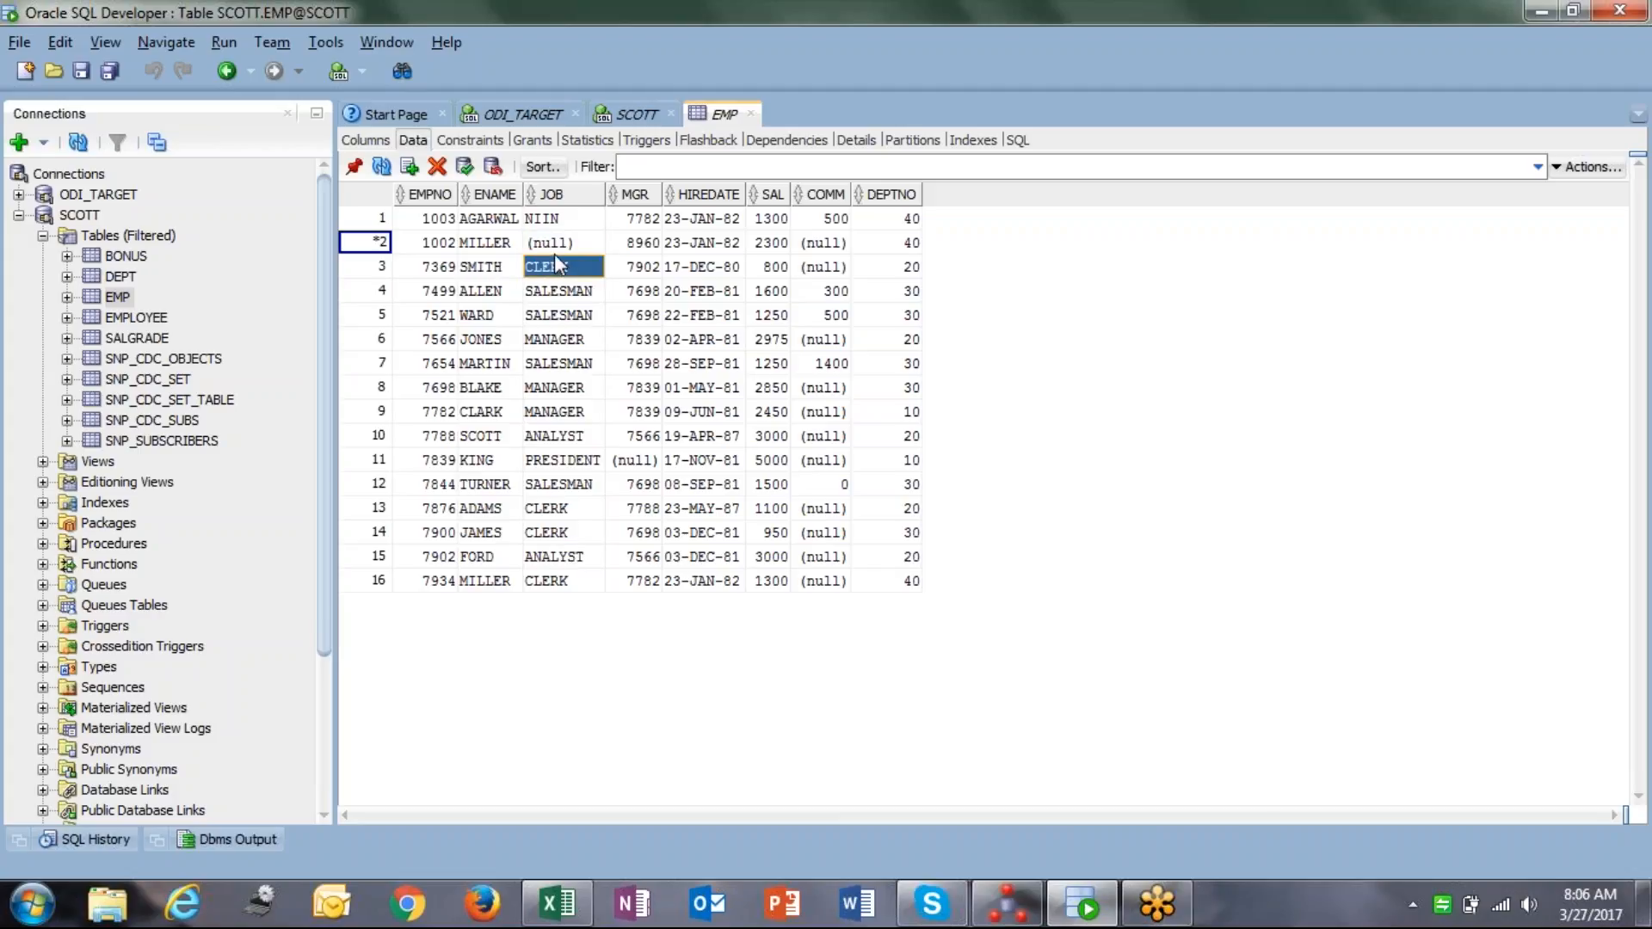
{"action": "left_click", "coordinate": [556, 245]}
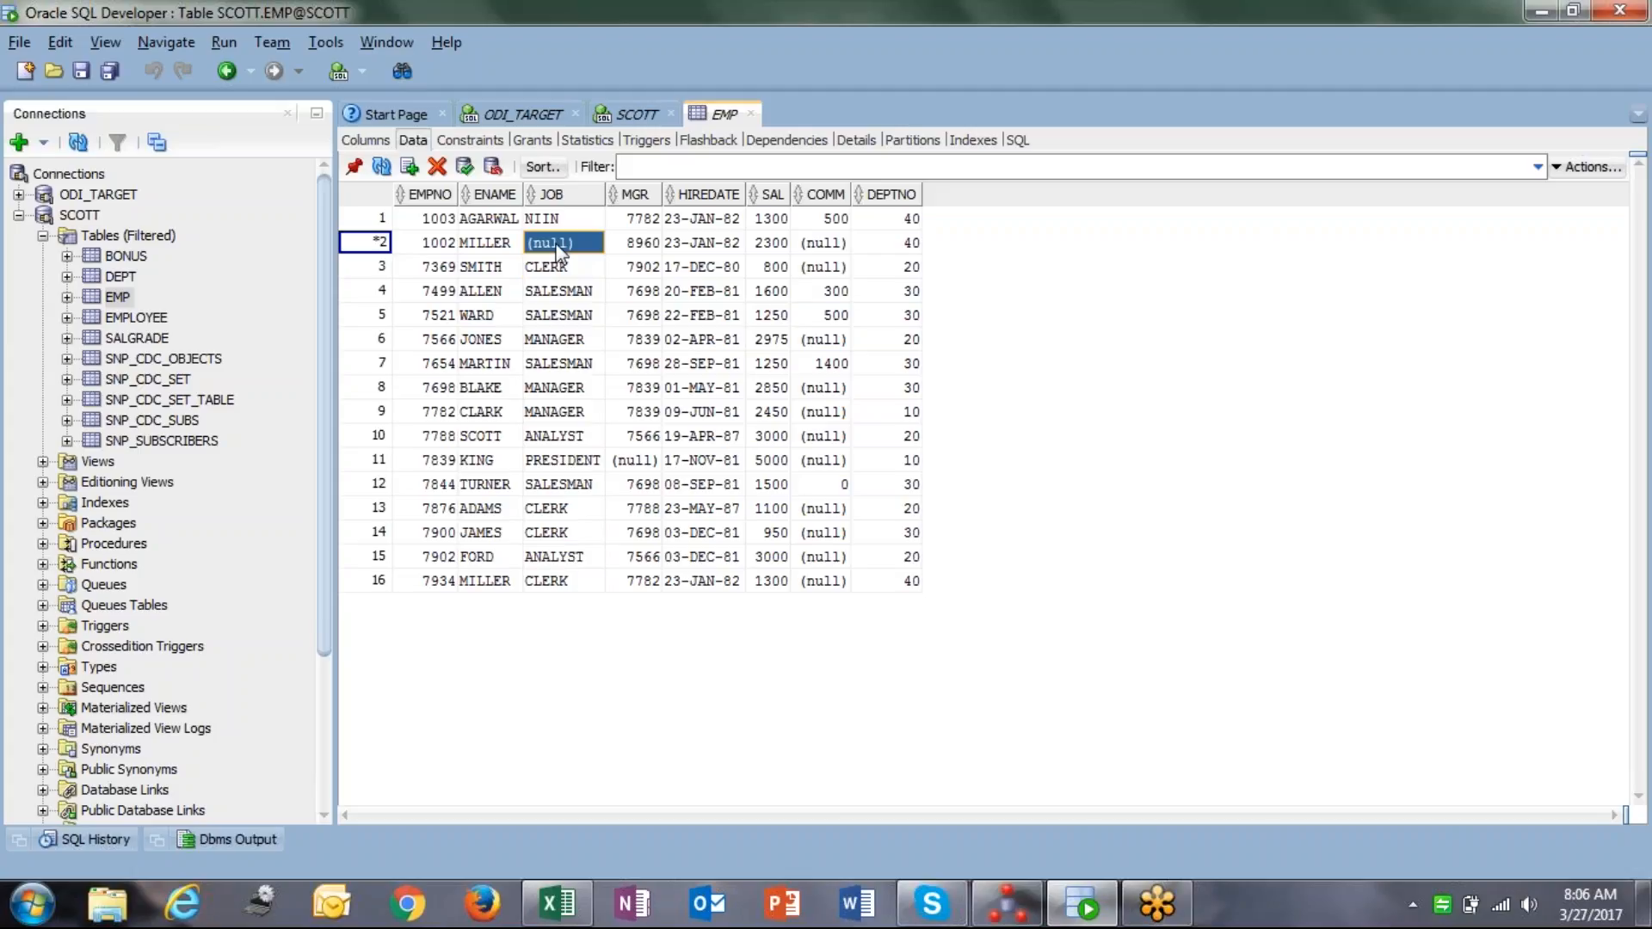
{"action": "left_click", "coordinate": [493, 167]}
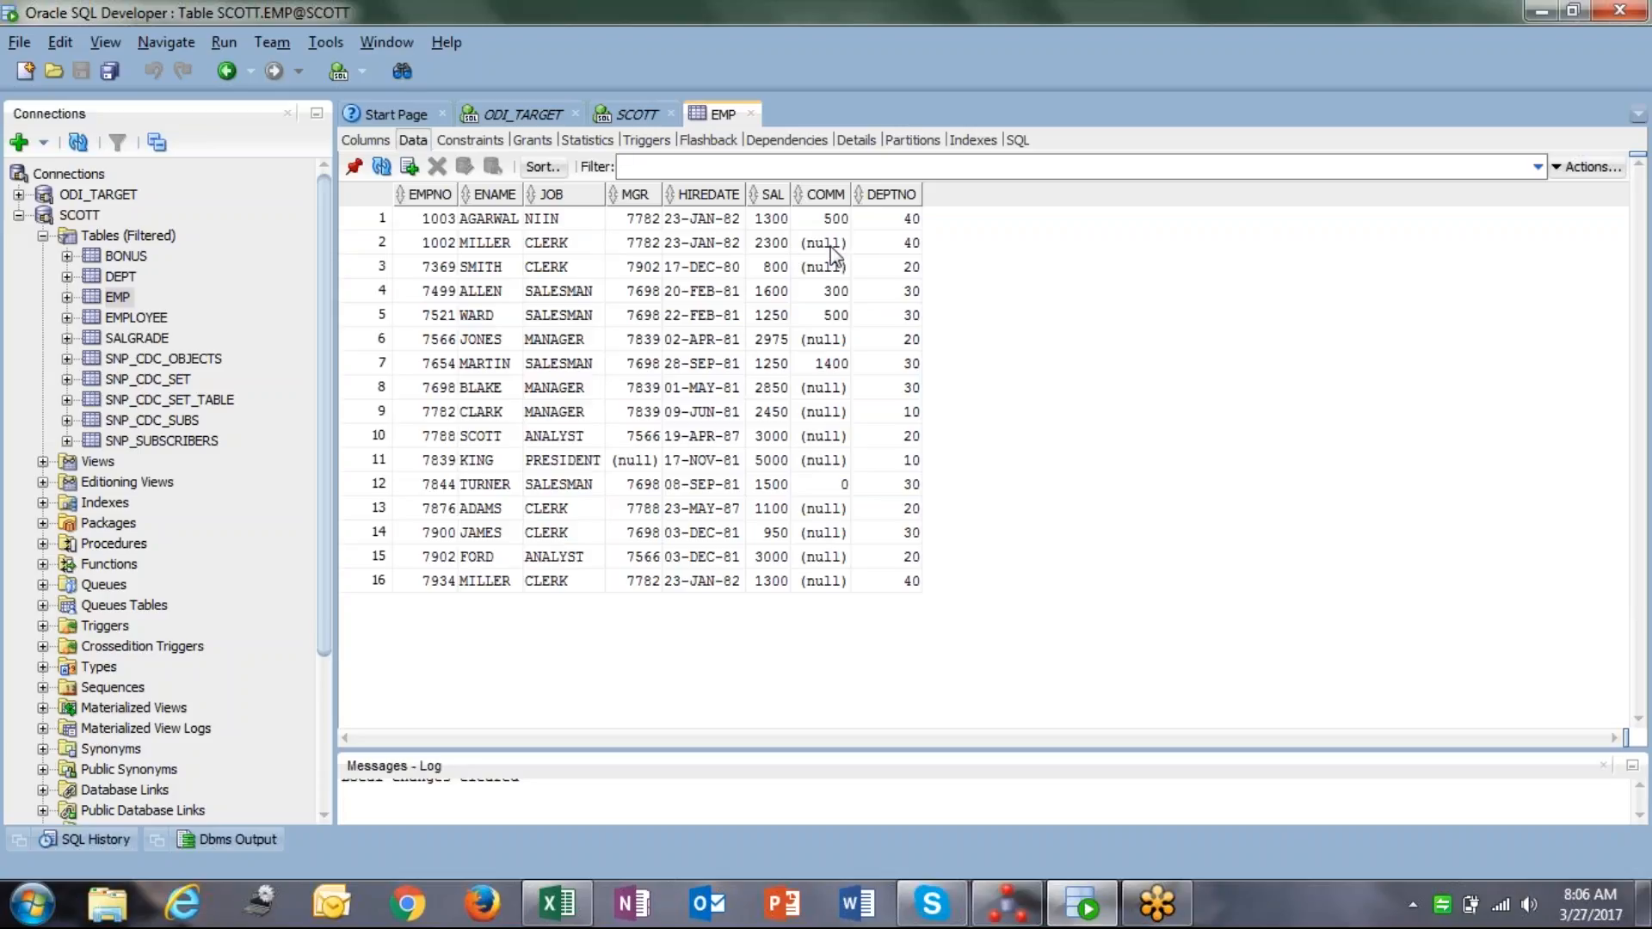
Set MGR to 9810 and ENAME to DWBIADDA in the second EMP row and commit the changes.
{"action": "left_click", "coordinate": [659, 244]}
{"action": "left_click", "coordinate": [659, 247]}
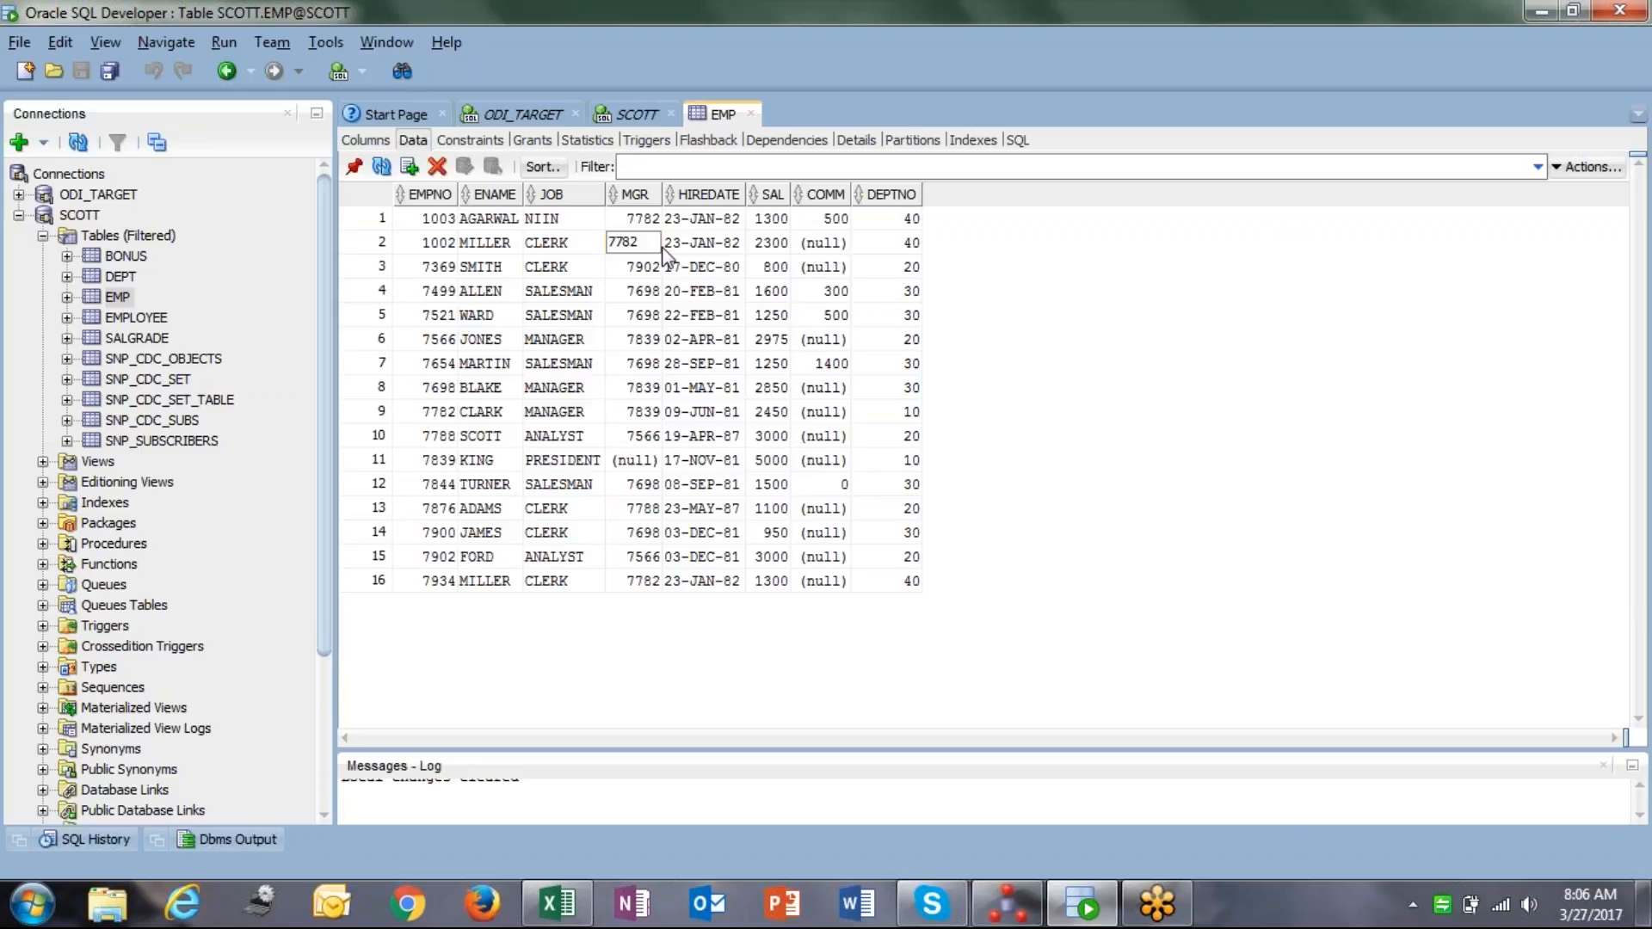
{"action": "left_click_drag", "start_coordinate": [649, 244], "coordinate": [603, 244]}
{"action": "type", "text": "9810"}
{"action": "left_click", "coordinate": [514, 243]}
{"action": "left_click", "coordinate": [511, 241]}
{"action": "key", "text": "ctrl+a"}
{"action": "type", "text": "D"}
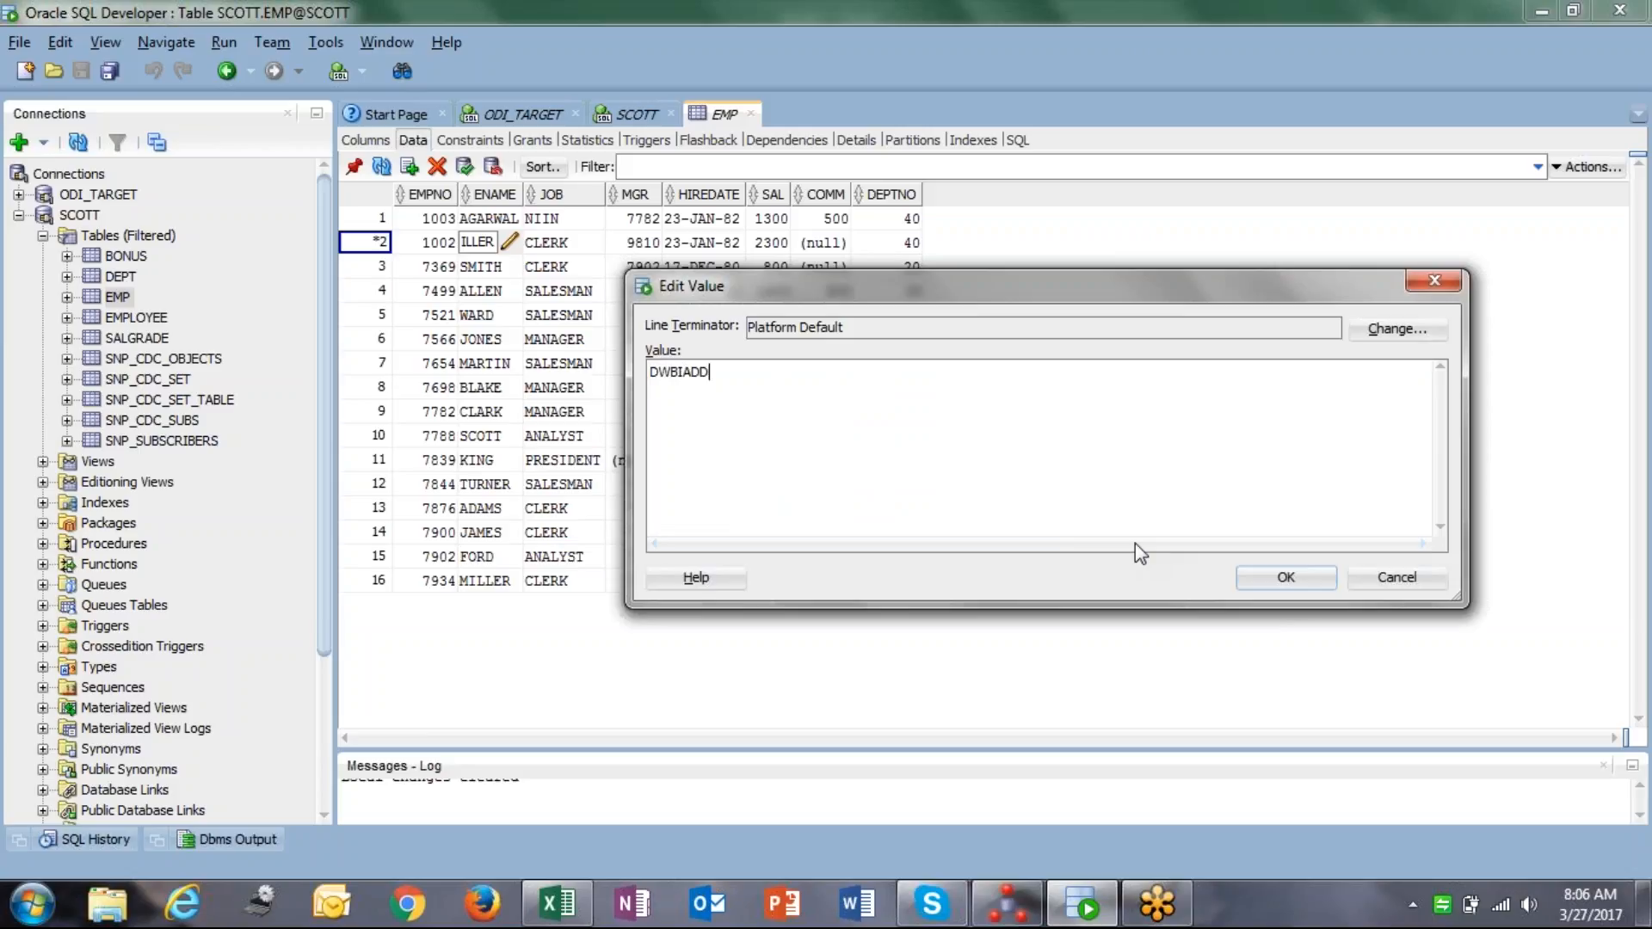
{"action": "type", "text": "WBIADDA"}
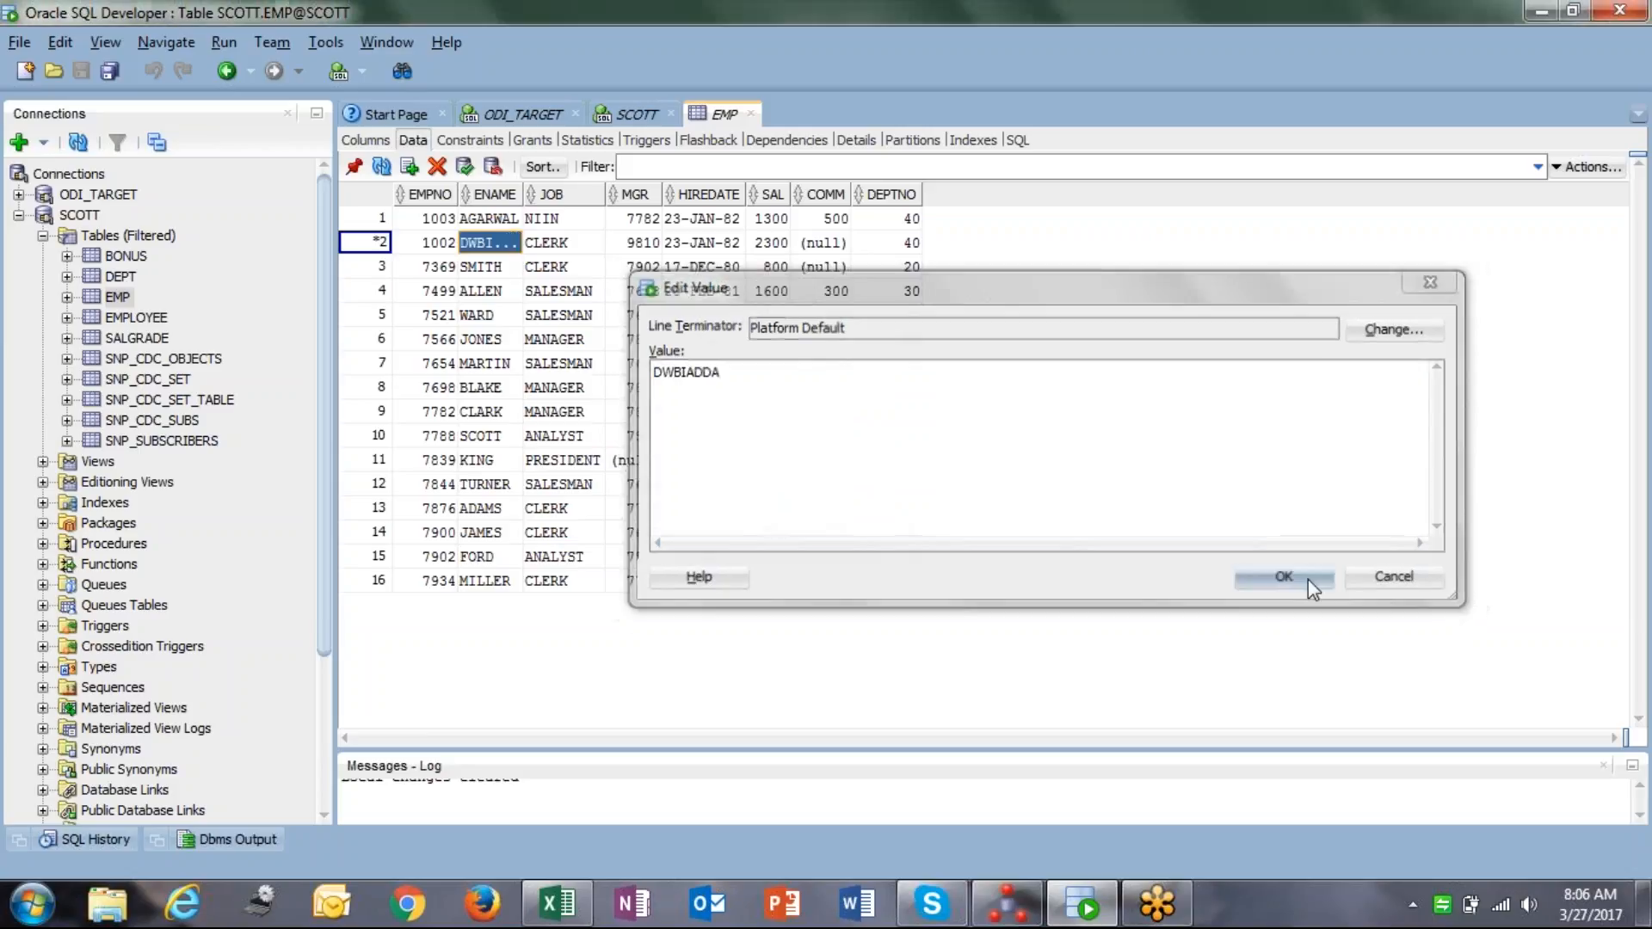
{"action": "left_click", "coordinate": [1307, 578]}
{"action": "left_click", "coordinate": [464, 166]}
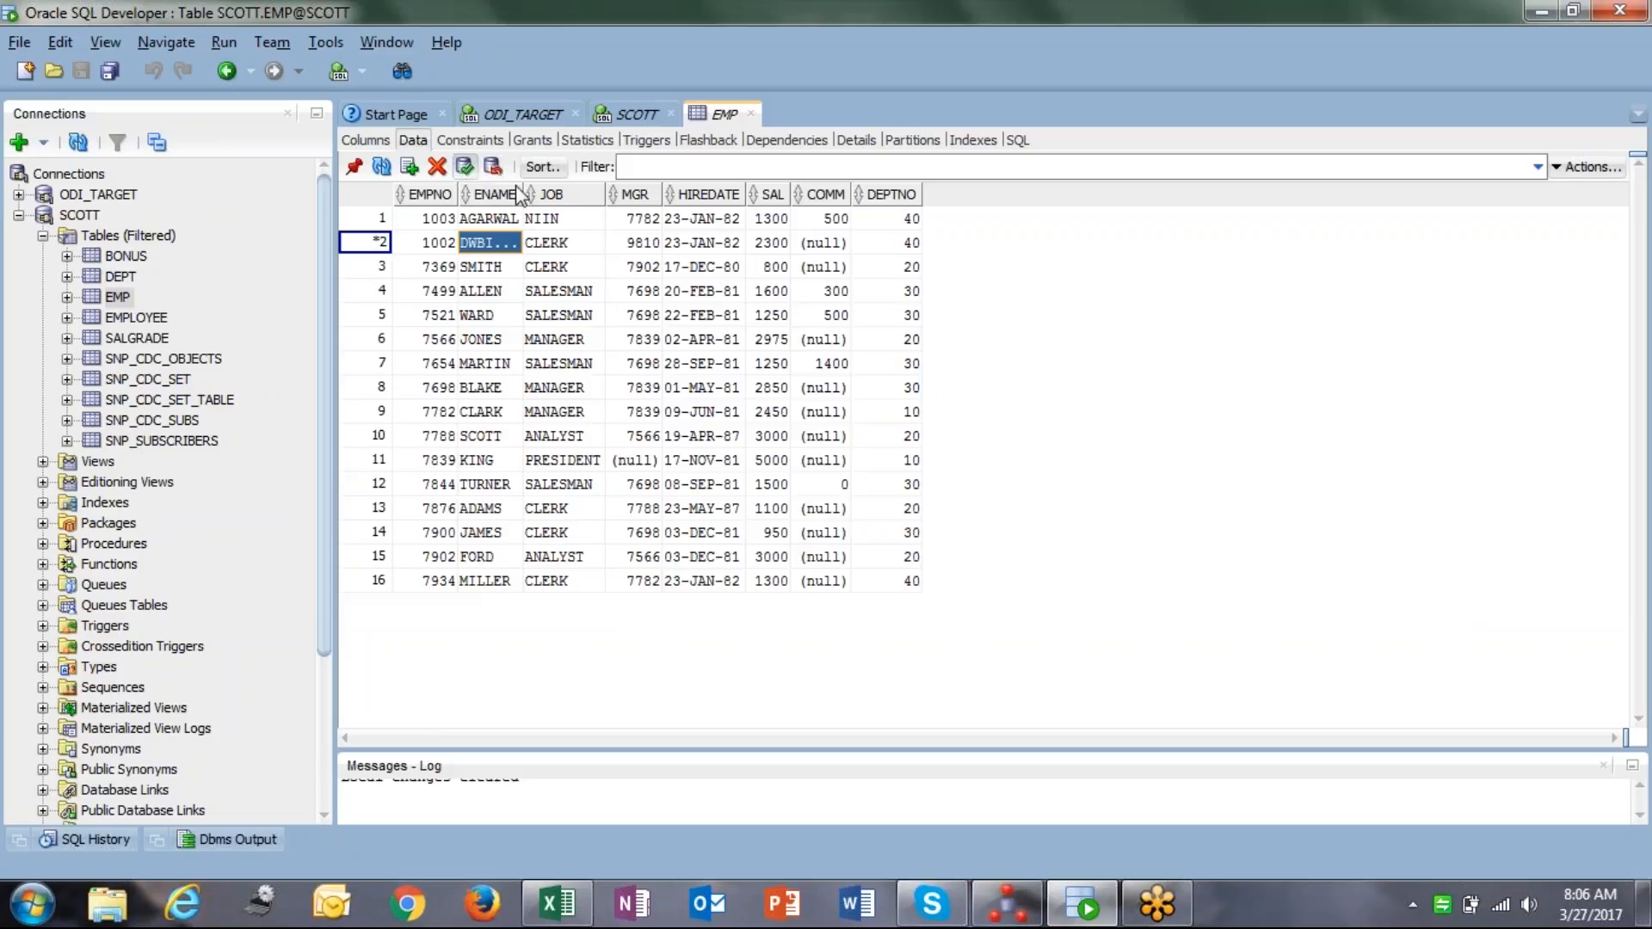
Widen the ENAME column of the EMP data and check the values in the updated second row.
{"action": "left_click_drag", "start_coordinate": [527, 195], "coordinate": [604, 194]}
{"action": "left_click", "coordinate": [558, 246]}
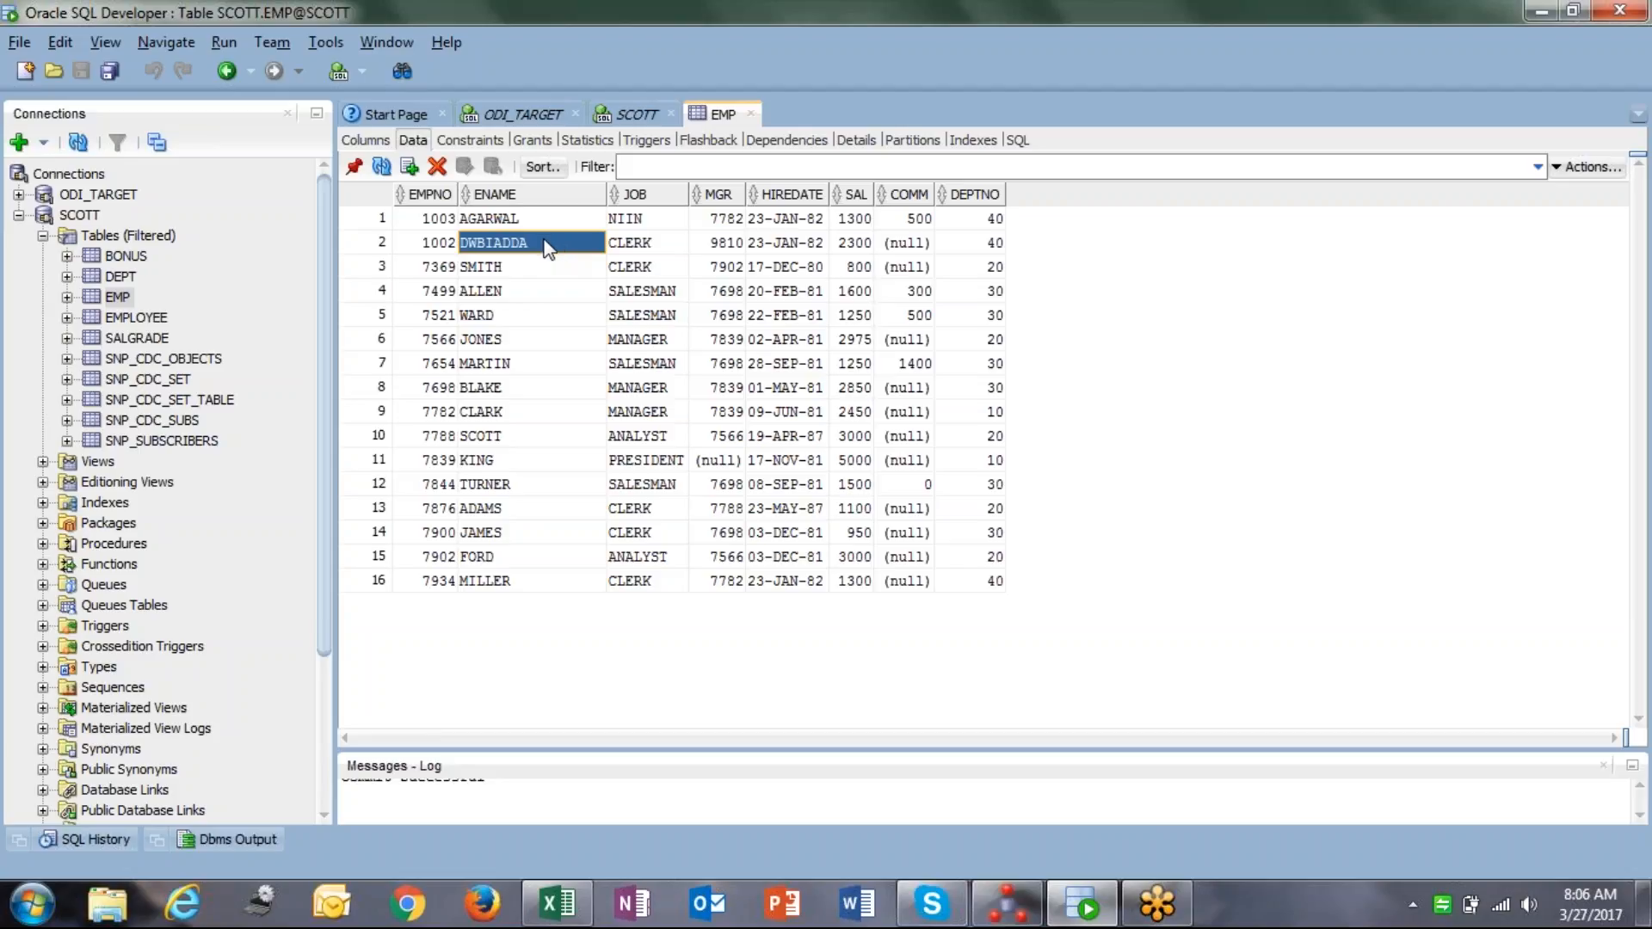
{"action": "key", "text": "Tab"}
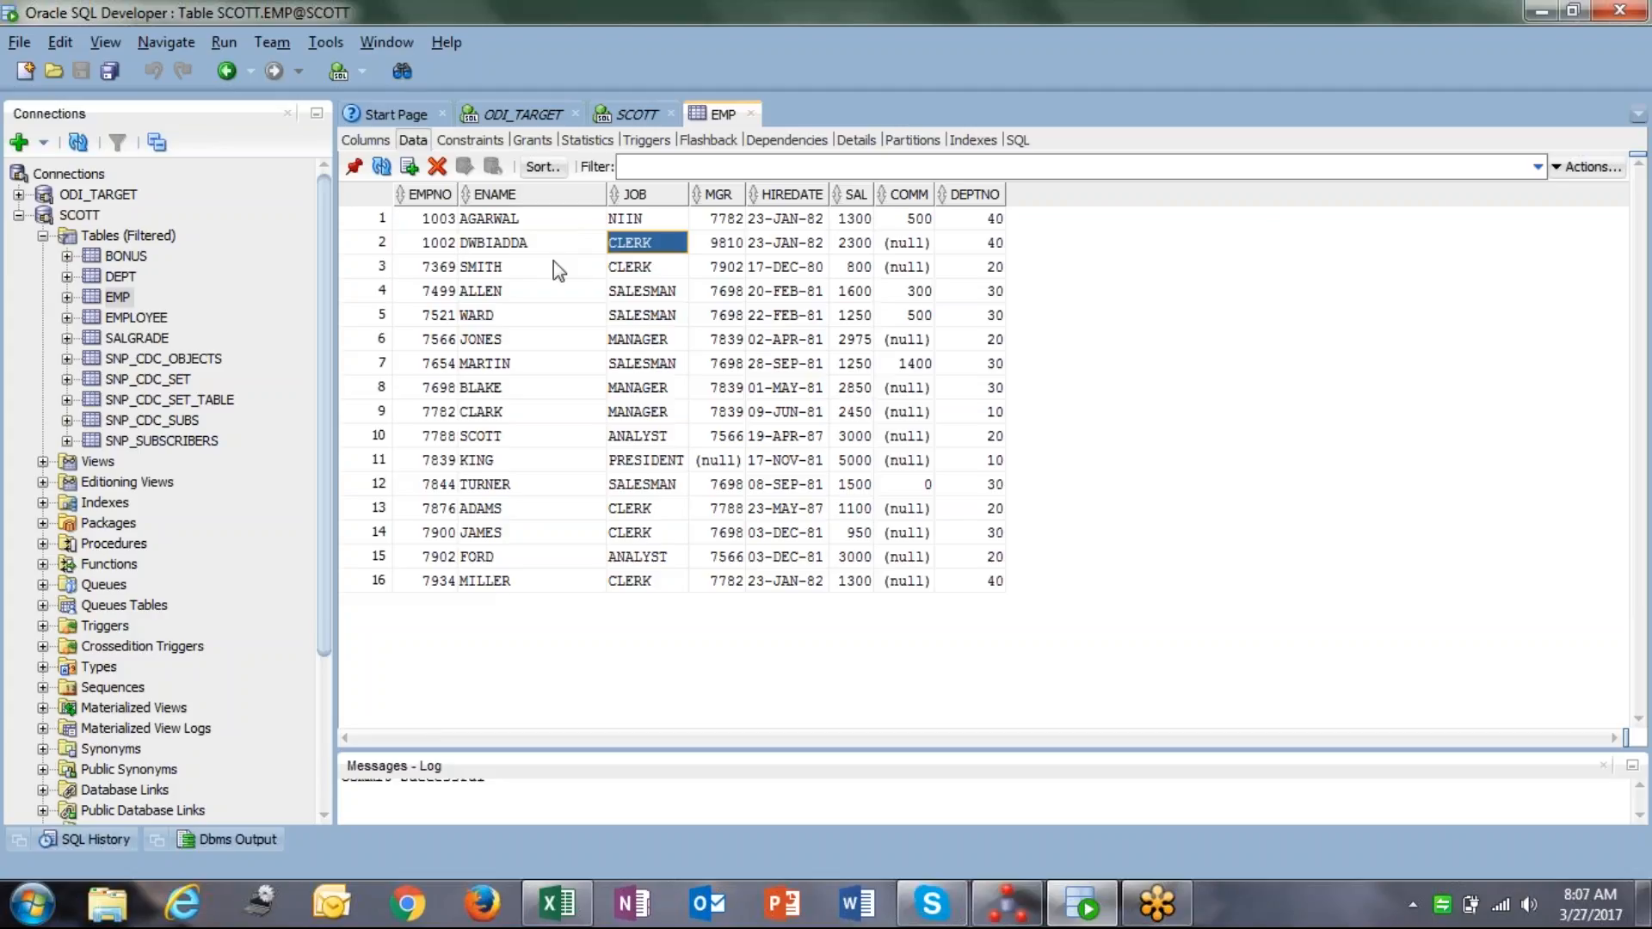
{"action": "left_click", "coordinate": [648, 295]}
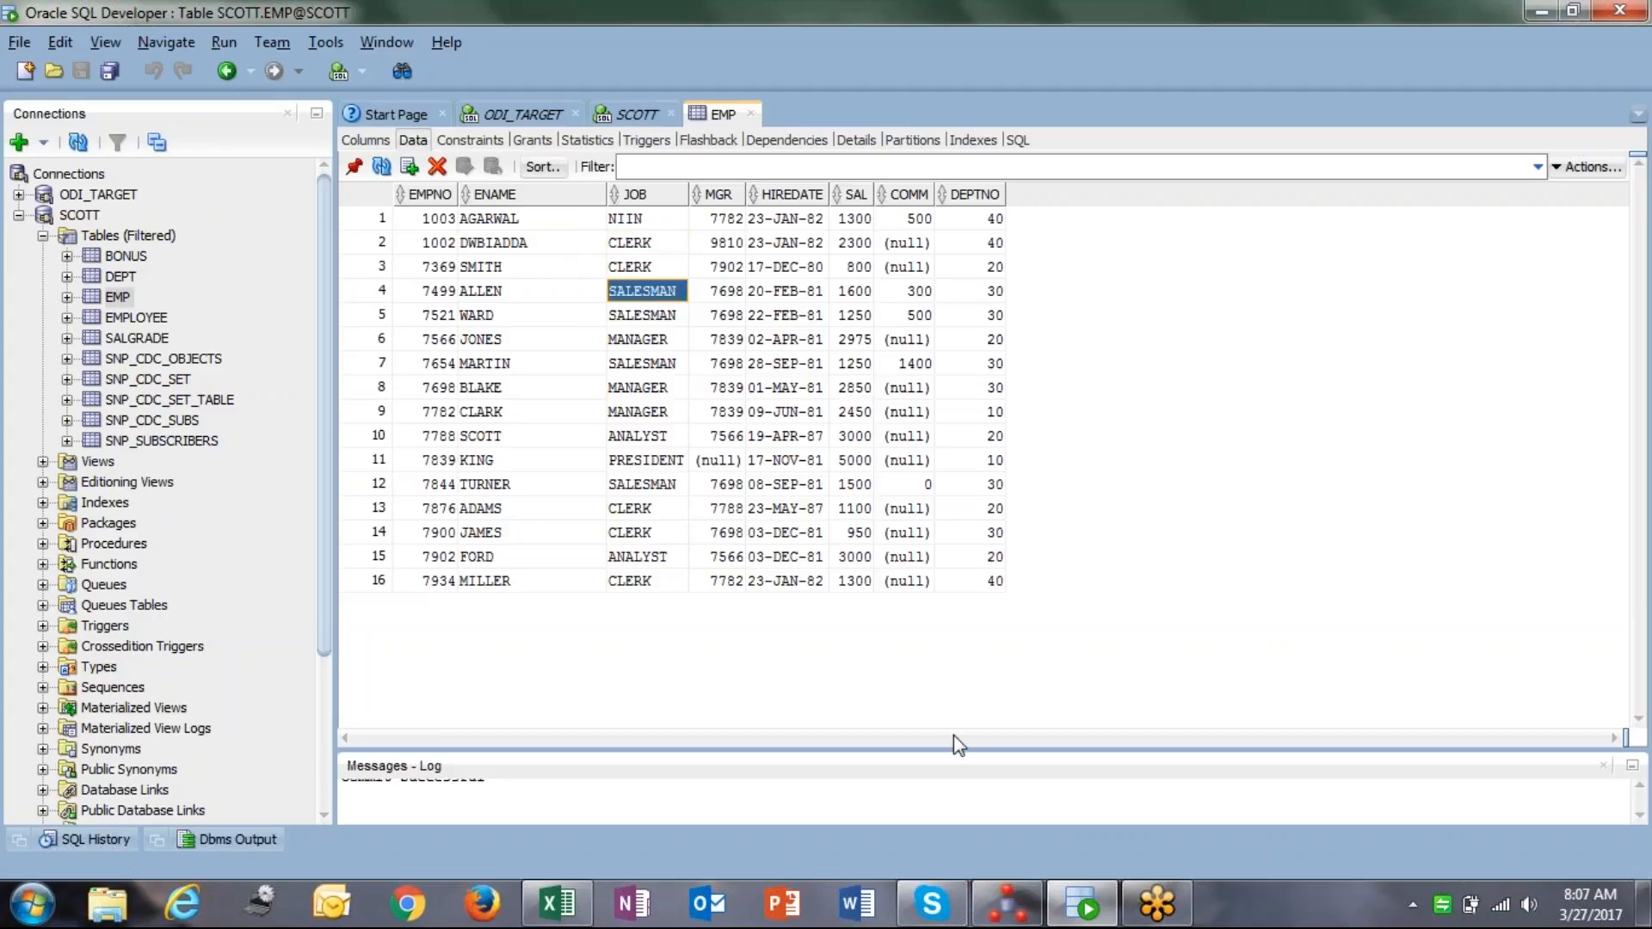
Switch to Oracle Data Integrator Studio, run m_scd_type_2_emp with the Global context and Physical design, and refresh the session list.
{"action": "left_click", "coordinate": [1029, 901]}
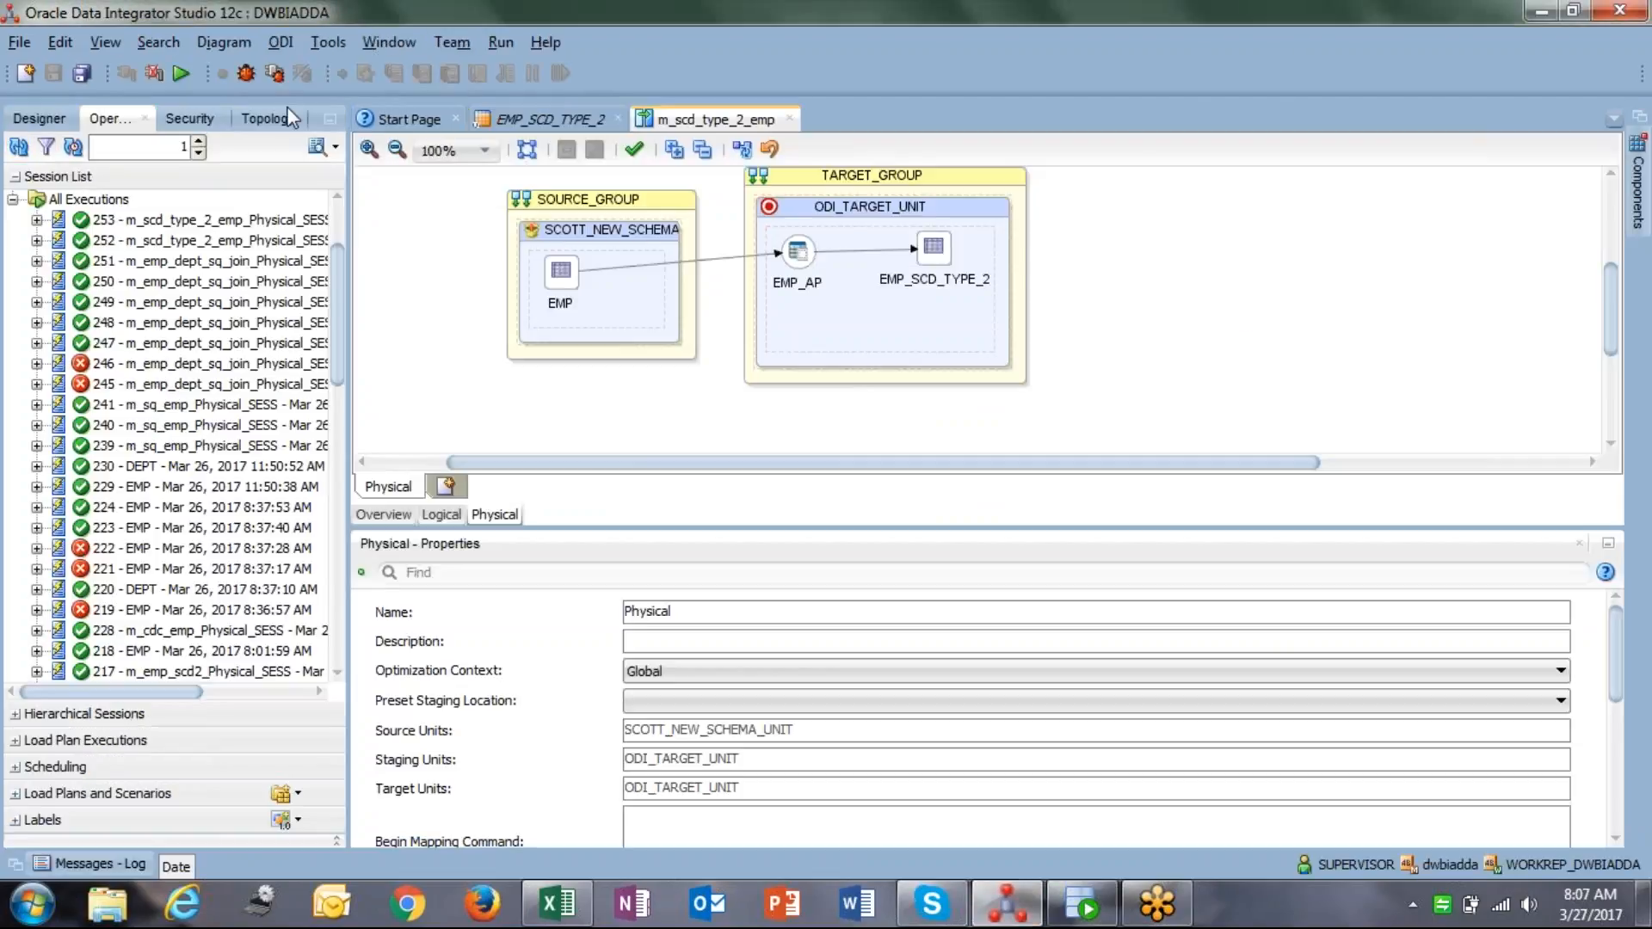
{"action": "left_click", "coordinate": [179, 74]}
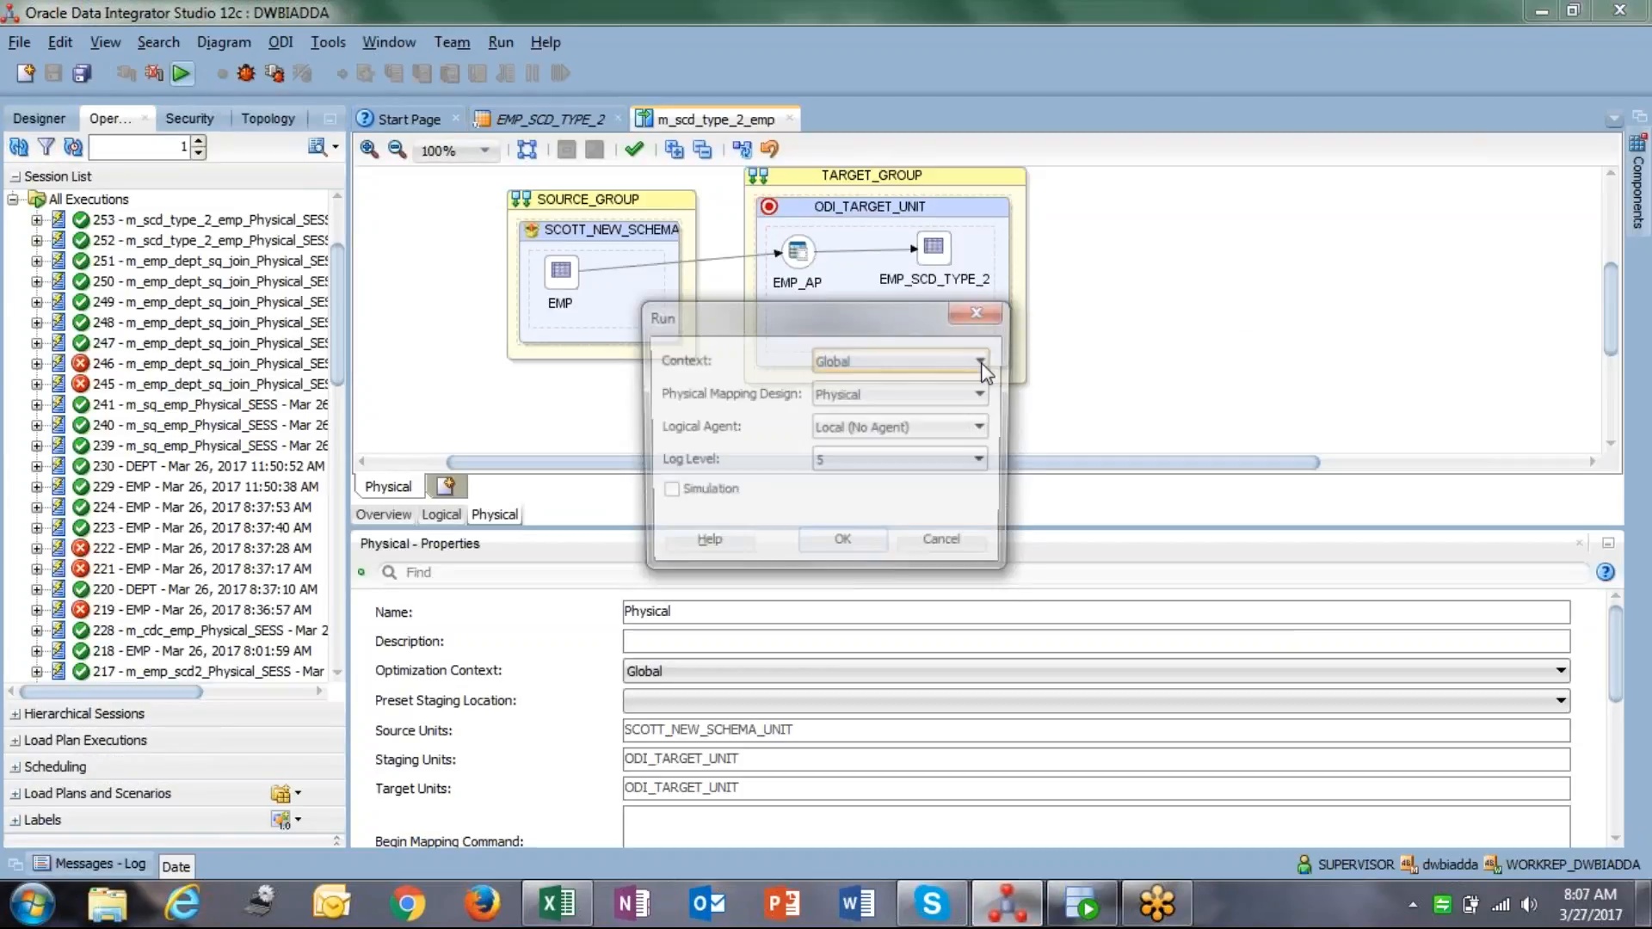
{"action": "left_click", "coordinate": [828, 545]}
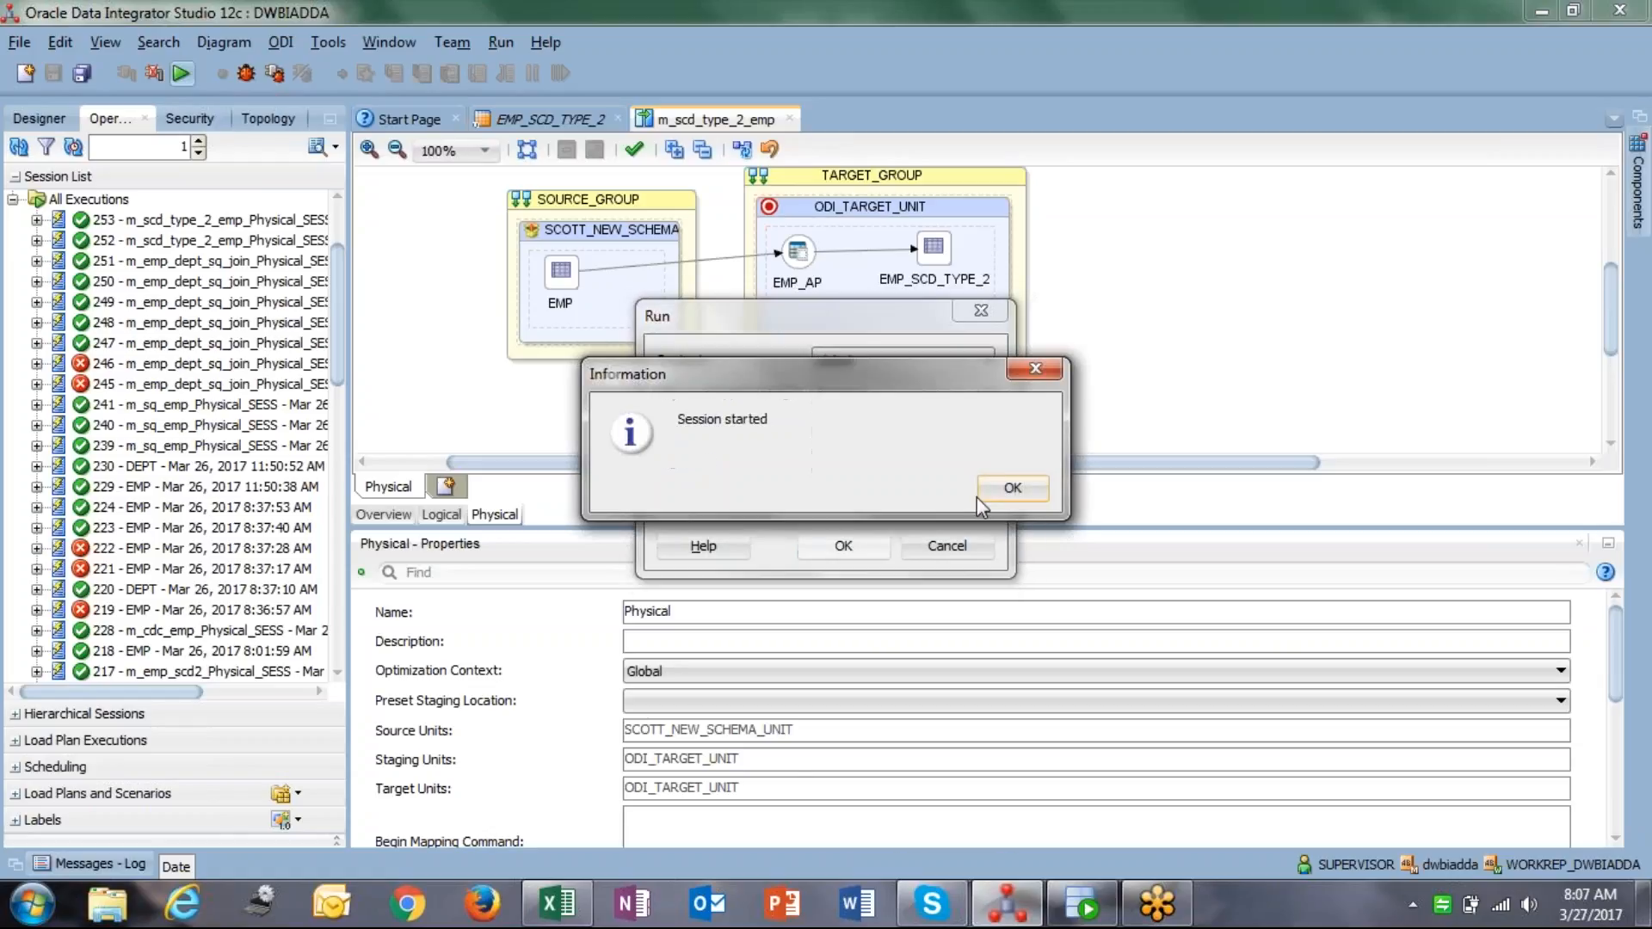
{"action": "left_click", "coordinate": [1016, 497]}
{"action": "left_click", "coordinate": [19, 148]}
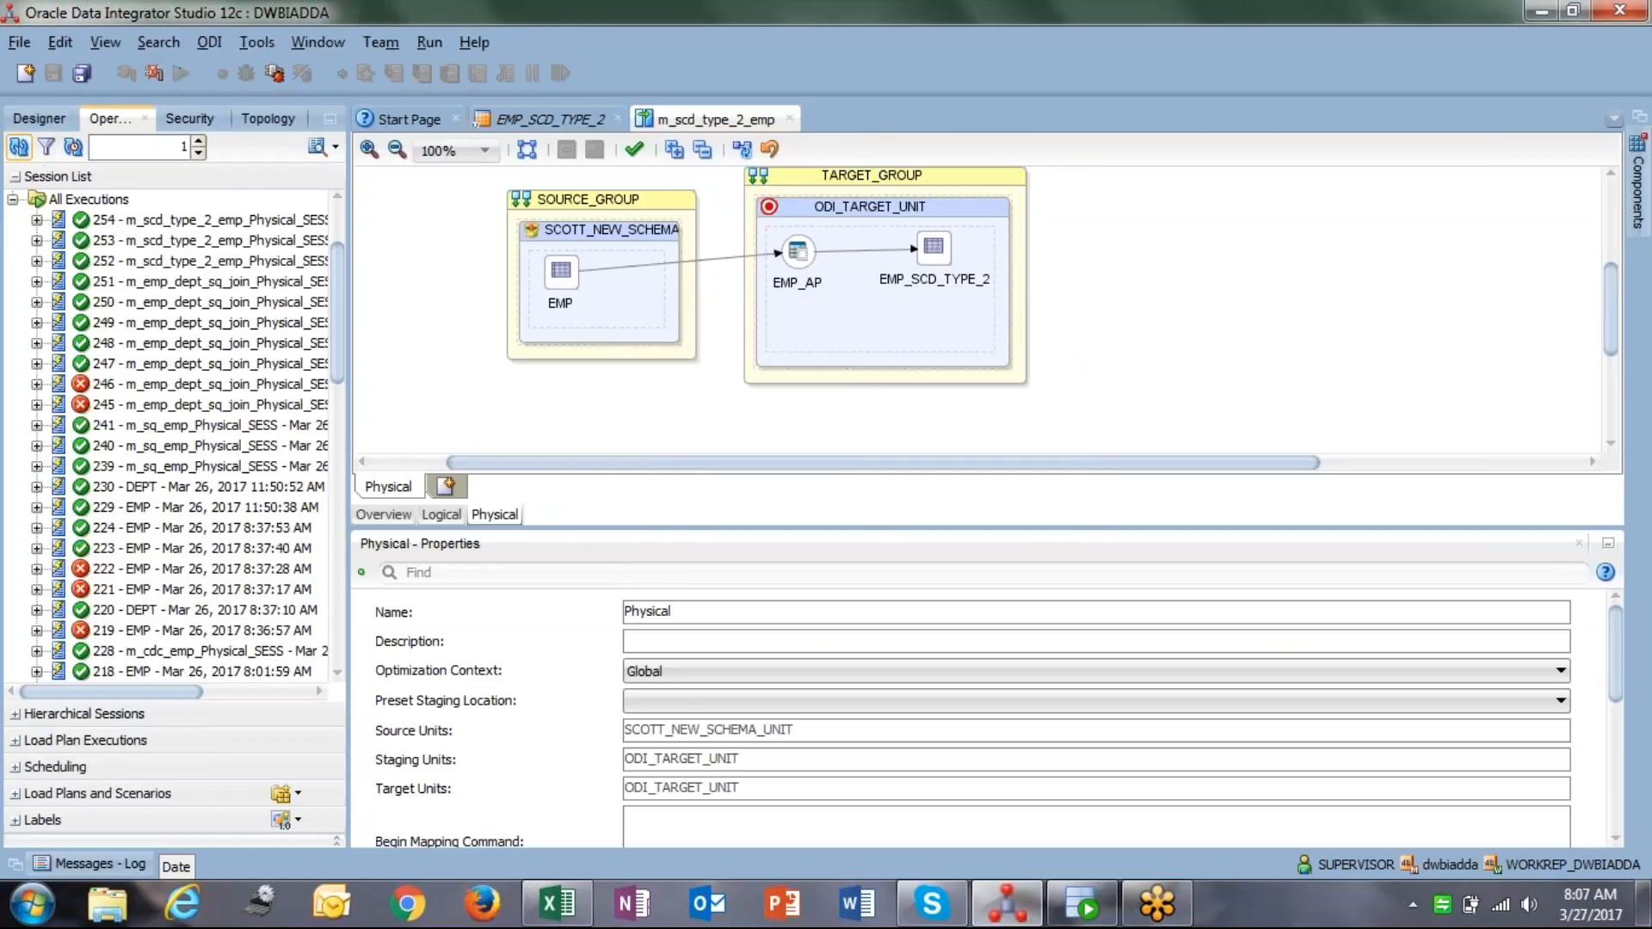
Switch back to SQL Developer and rerun the EMP_SCD_TYPE_2 select query in the ODI_TARGET worksheet.
{"action": "left_click", "coordinate": [1052, 912]}
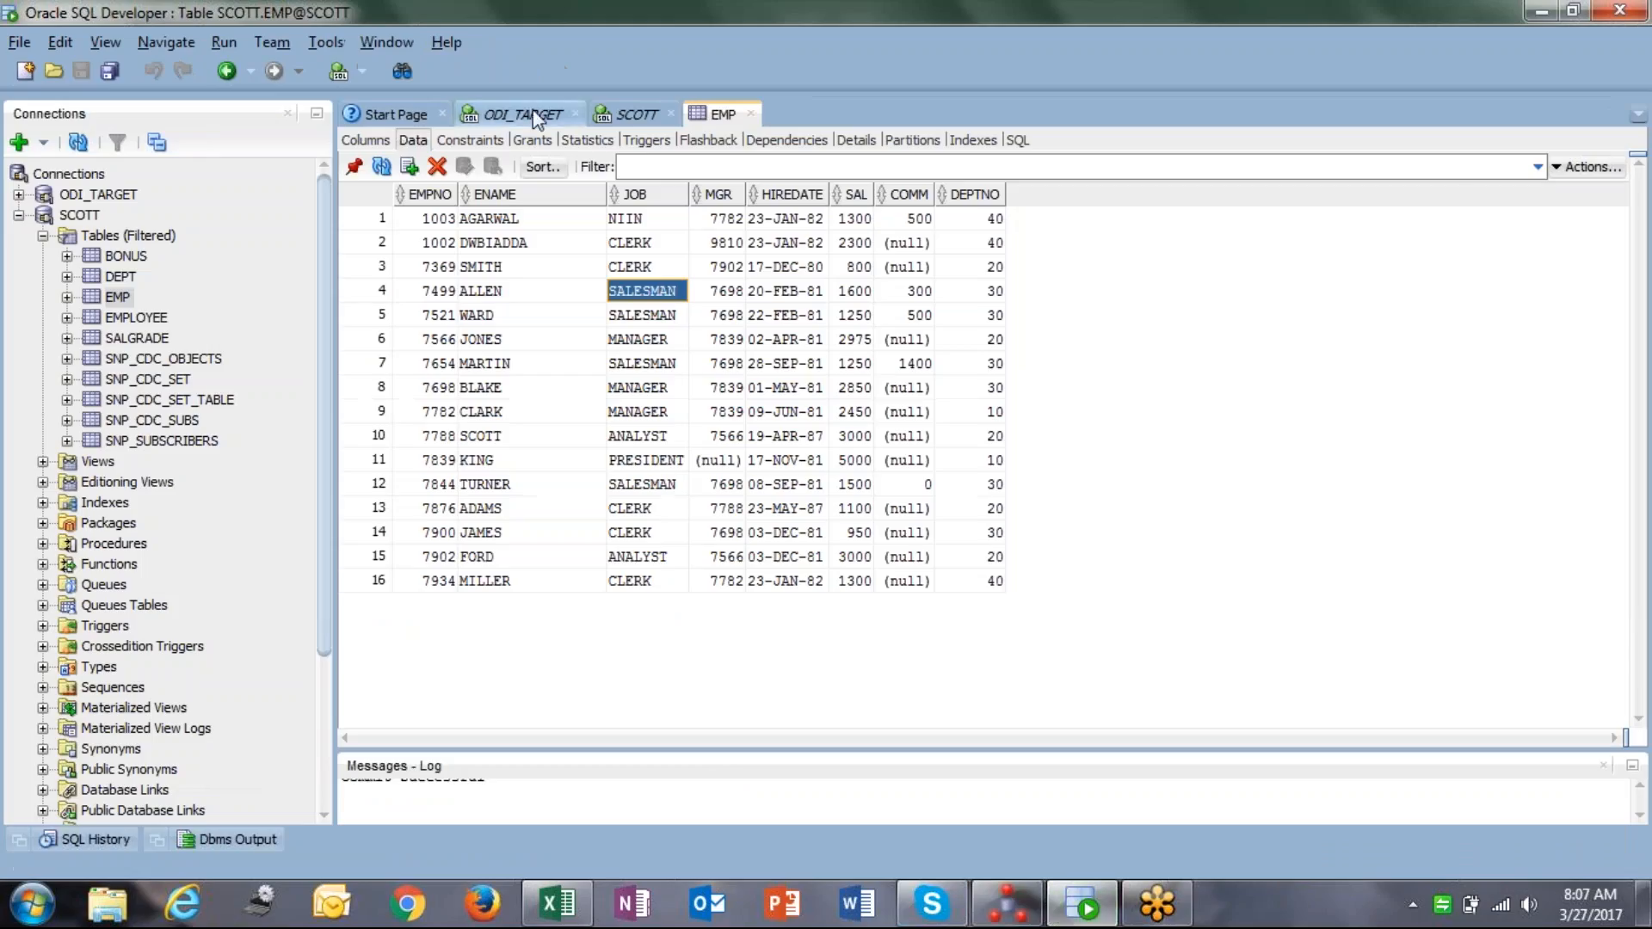
{"action": "left_click", "coordinate": [497, 115]}
{"action": "left_click_drag", "start_coordinate": [607, 222], "coordinate": [612, 424]}
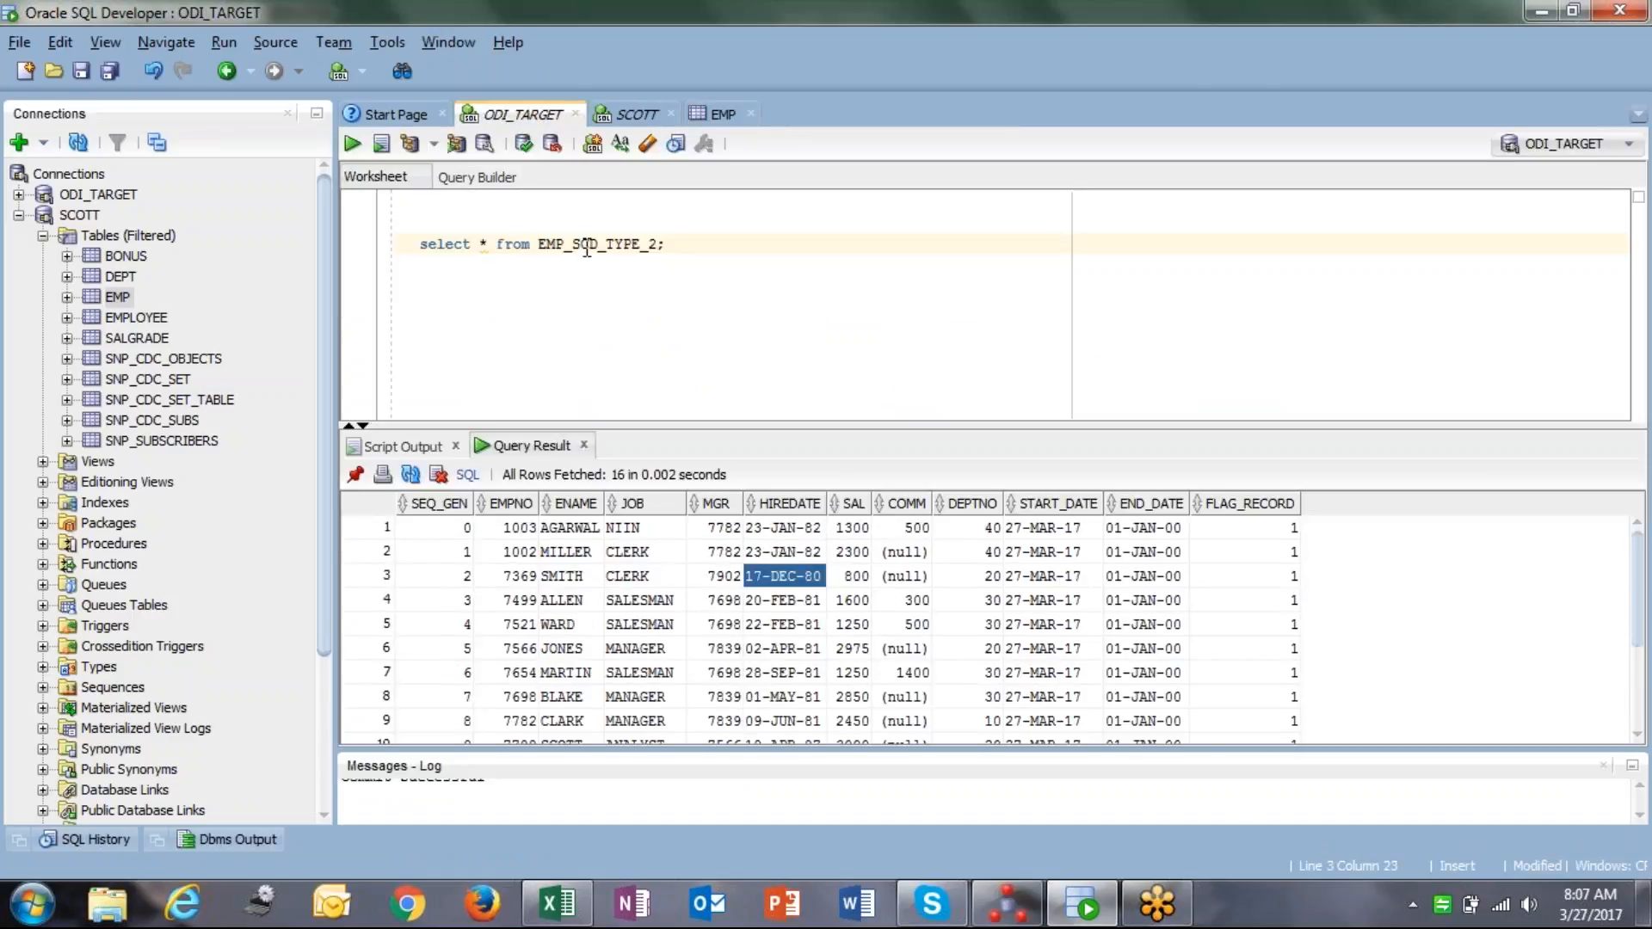
{"action": "left_click", "coordinate": [634, 115]}
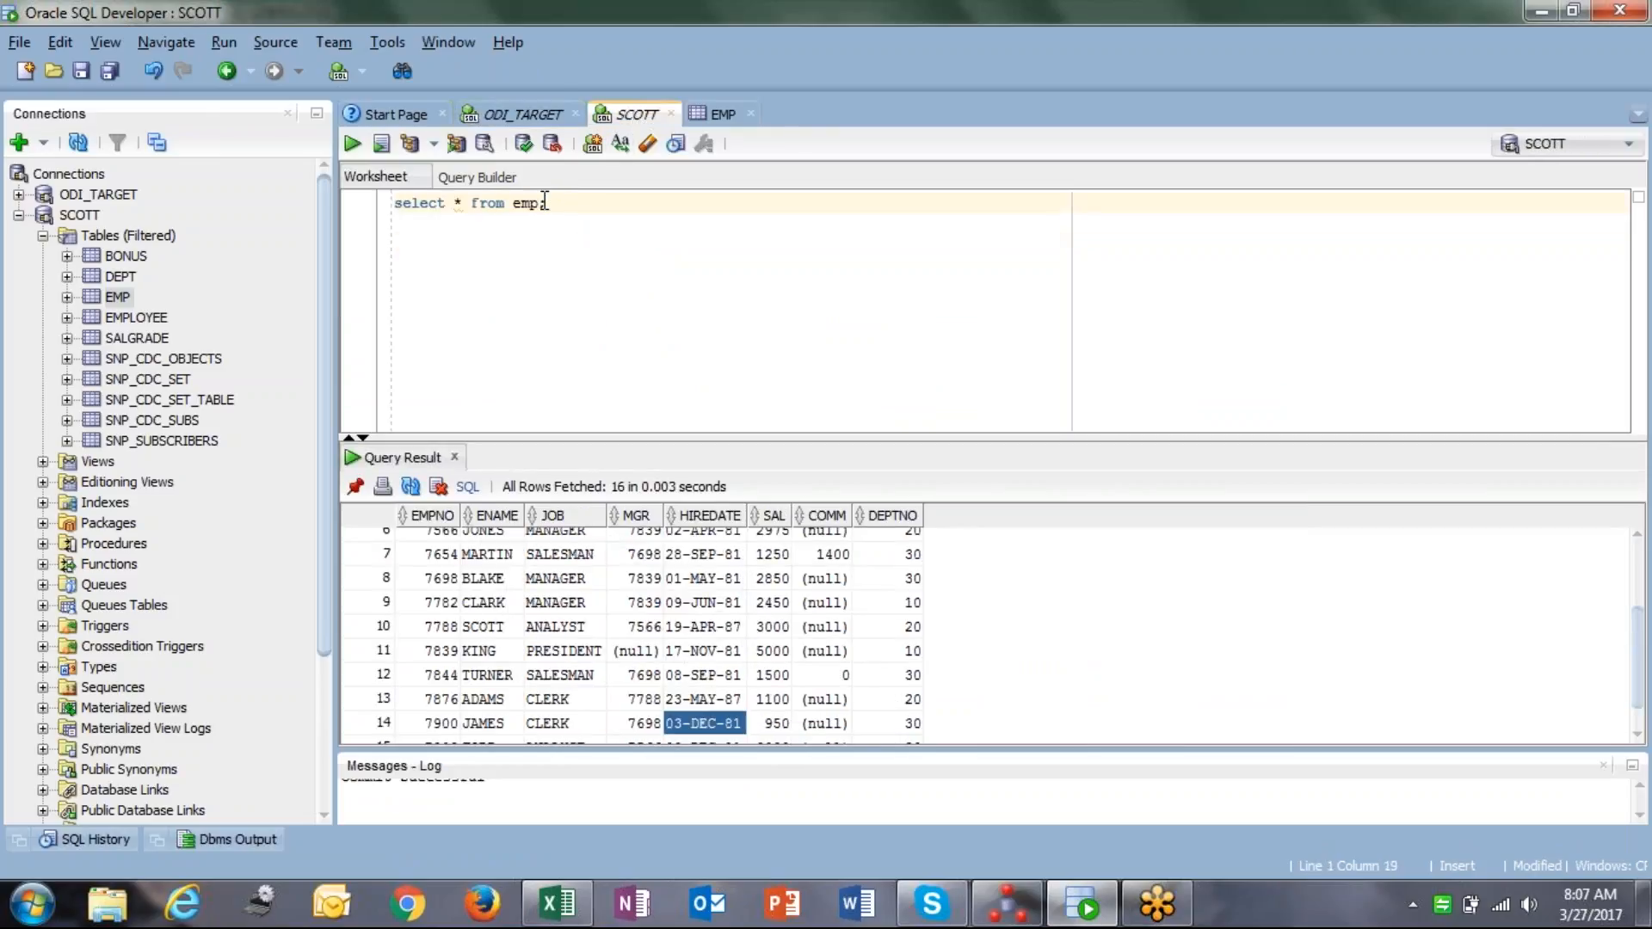
{"action": "left_click", "coordinate": [697, 116]}
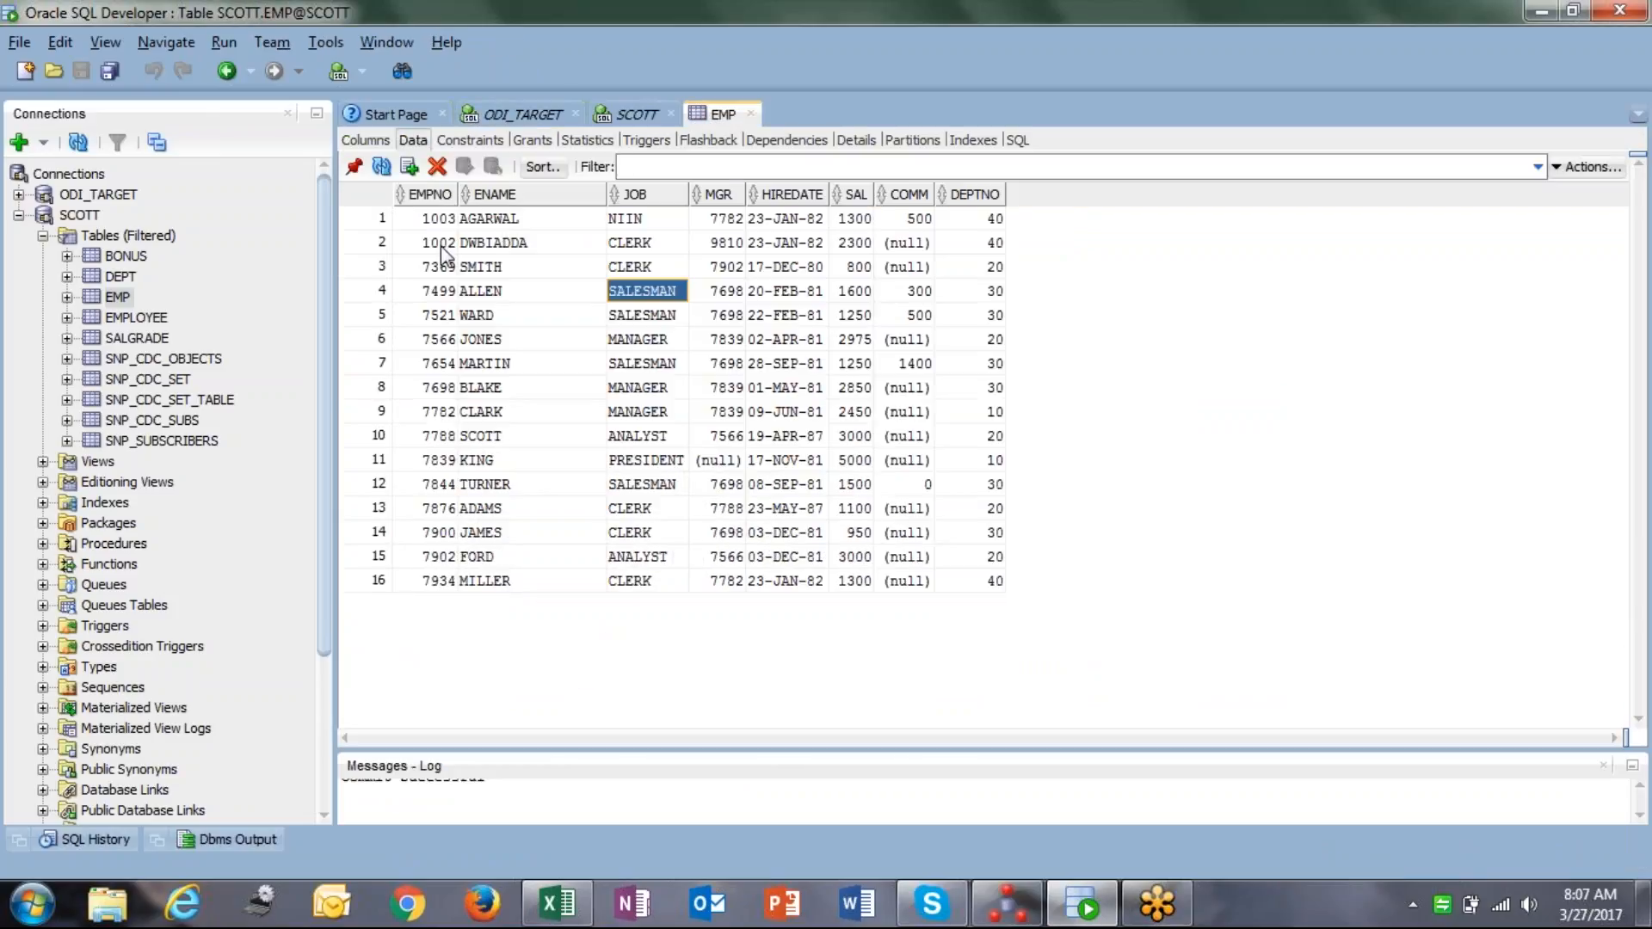
{"action": "left_click", "coordinate": [521, 114]}
{"action": "key", "text": "ctrl+Return"}
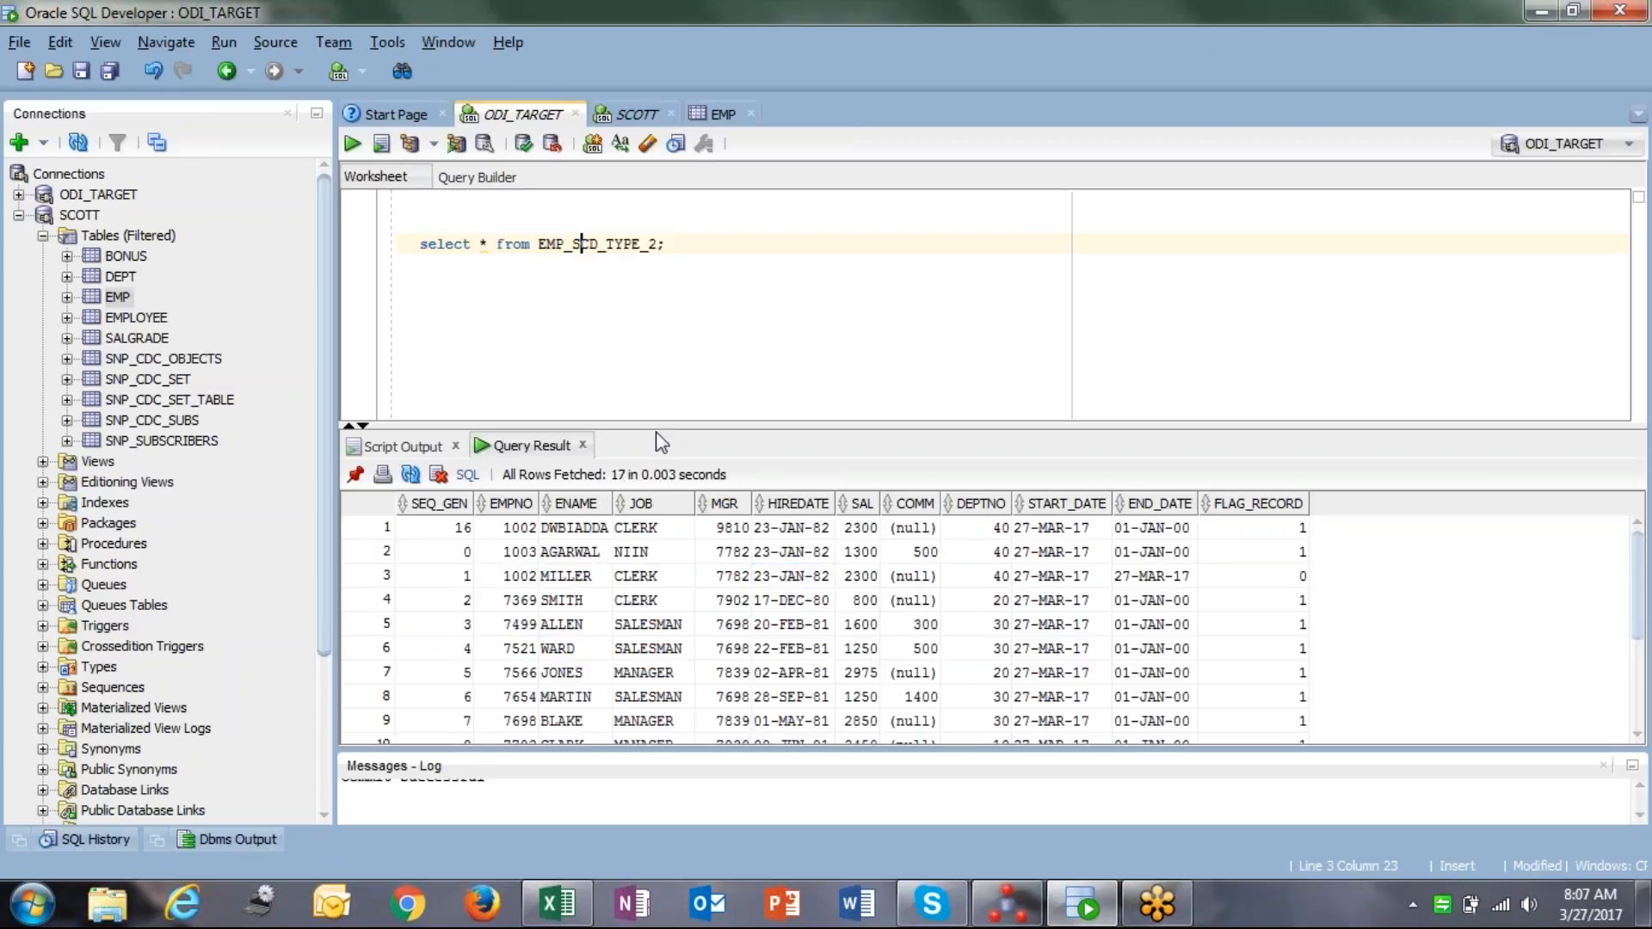
Enlarge the query result and compare the EMPNO and FLAG_RECORD values in the two rows of the changed employee.
{"action": "left_click_drag", "start_coordinate": [656, 428], "coordinate": [657, 284]}
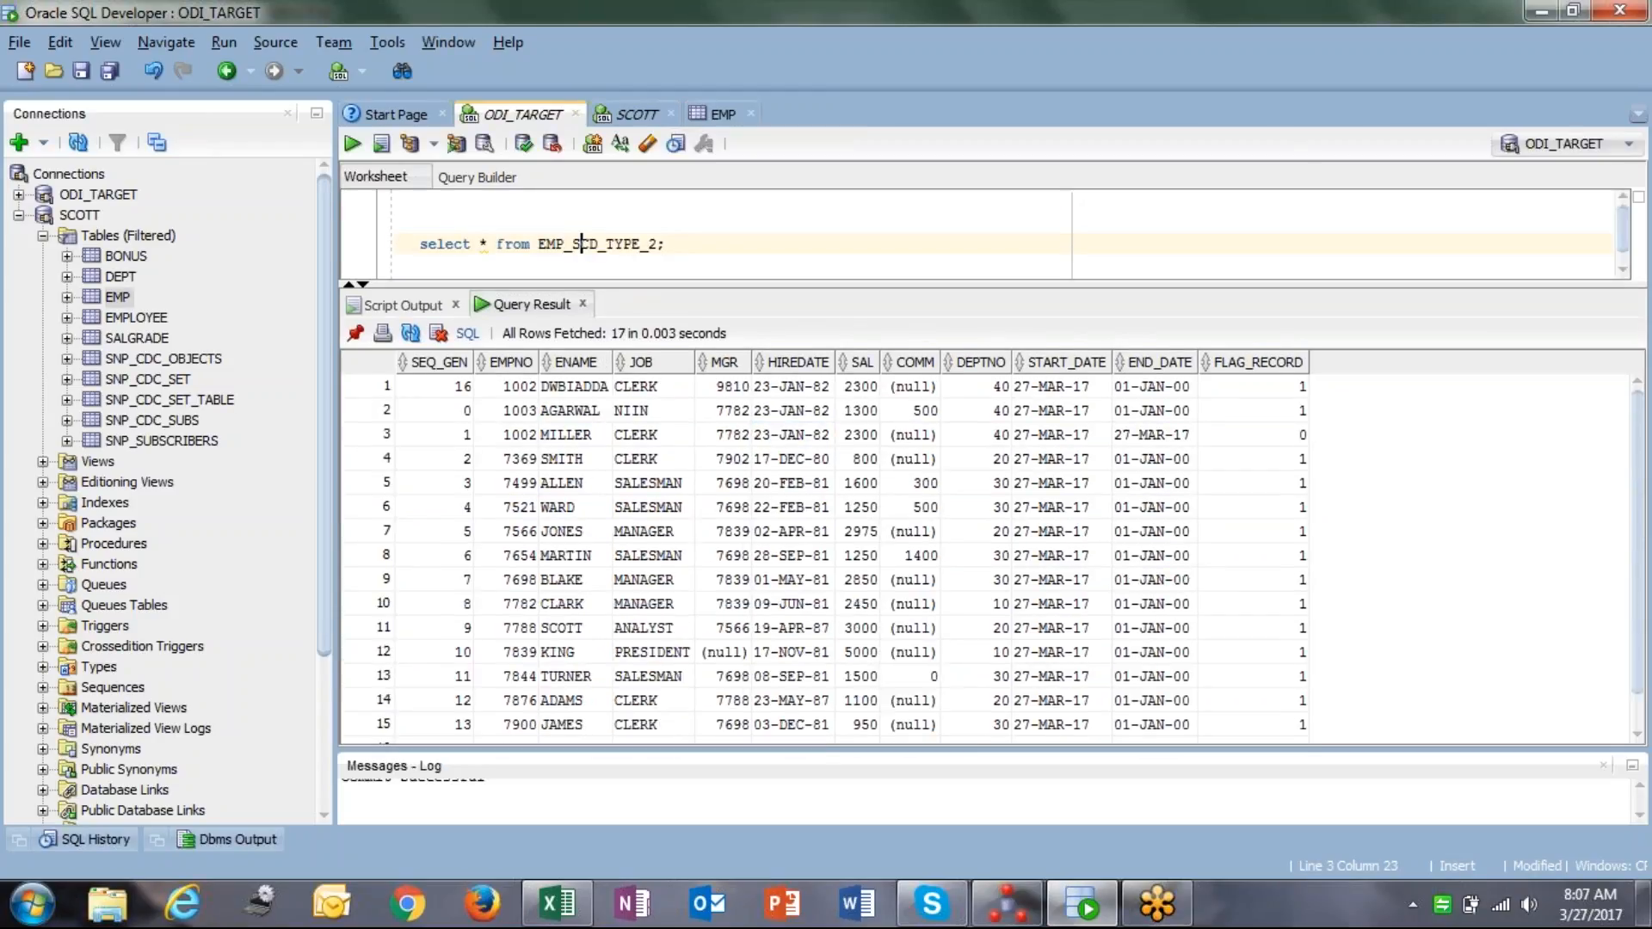
{"action": "left_click", "coordinate": [533, 392]}
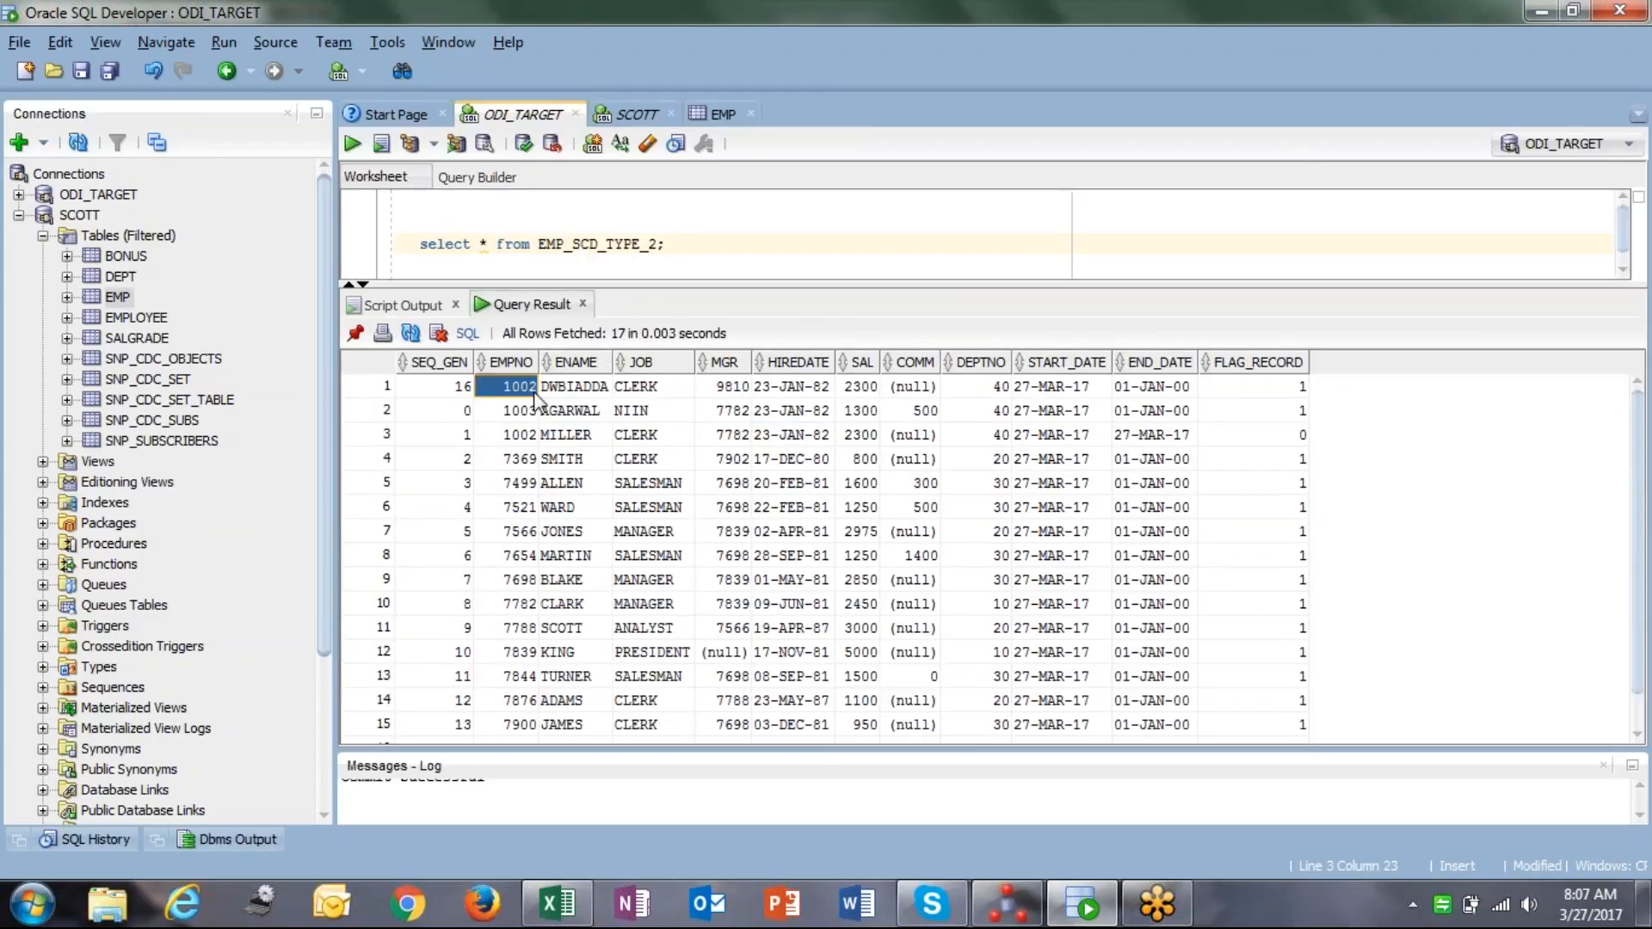
{"action": "left_click", "coordinate": [1255, 370]}
{"action": "left_click", "coordinate": [524, 437]}
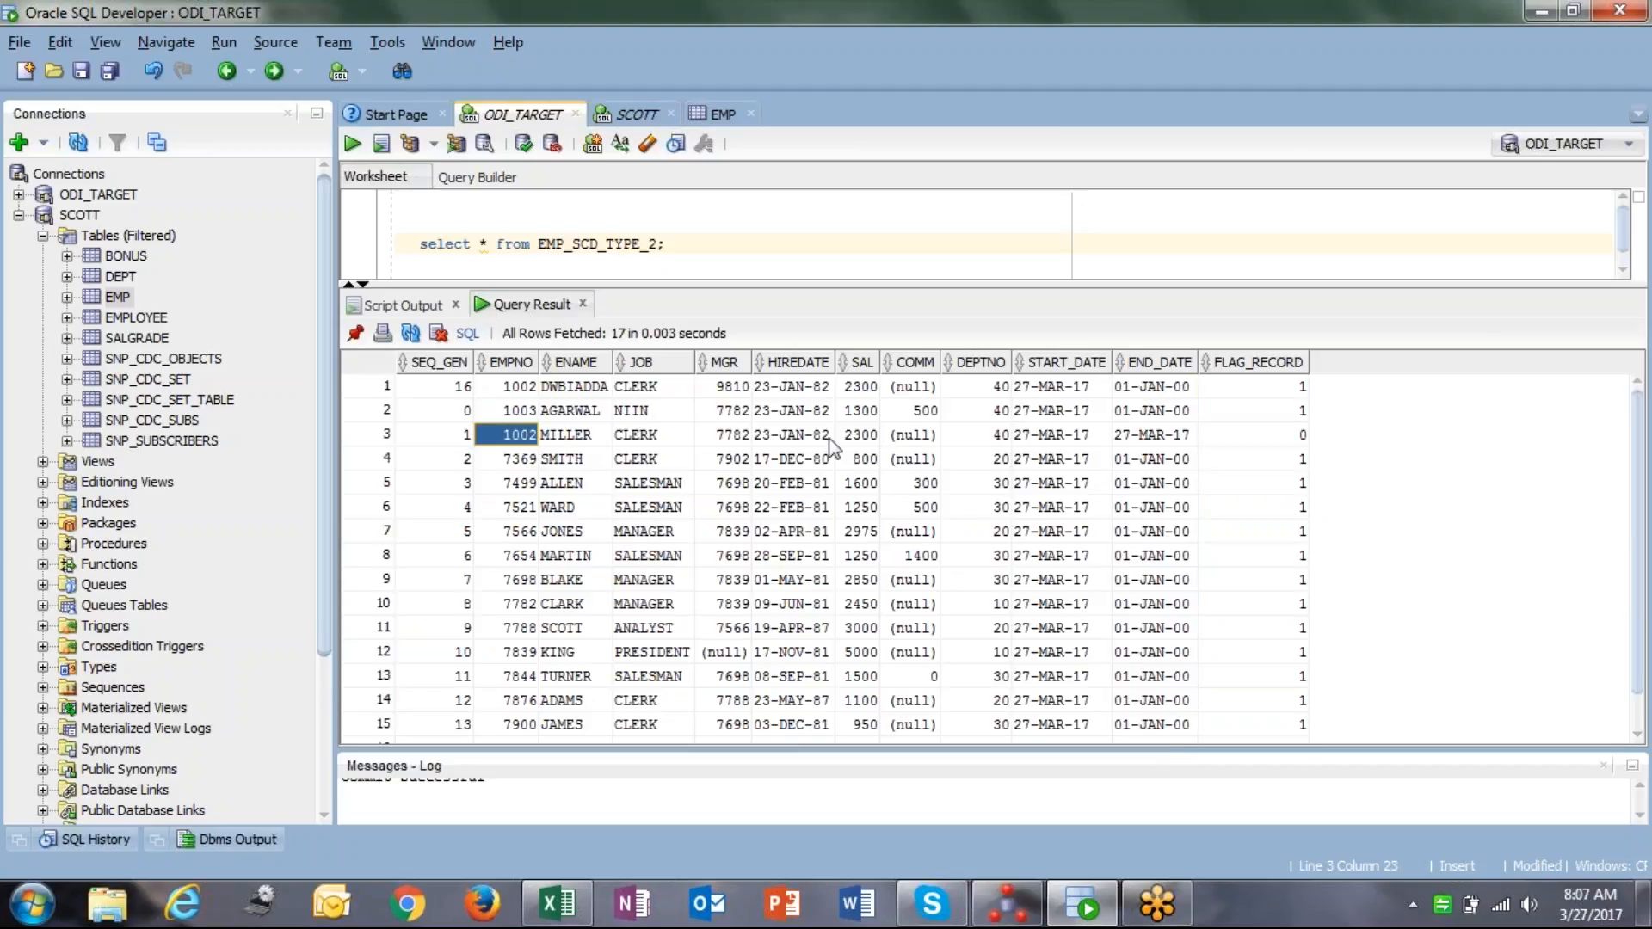
{"action": "left_click", "coordinate": [1260, 439]}
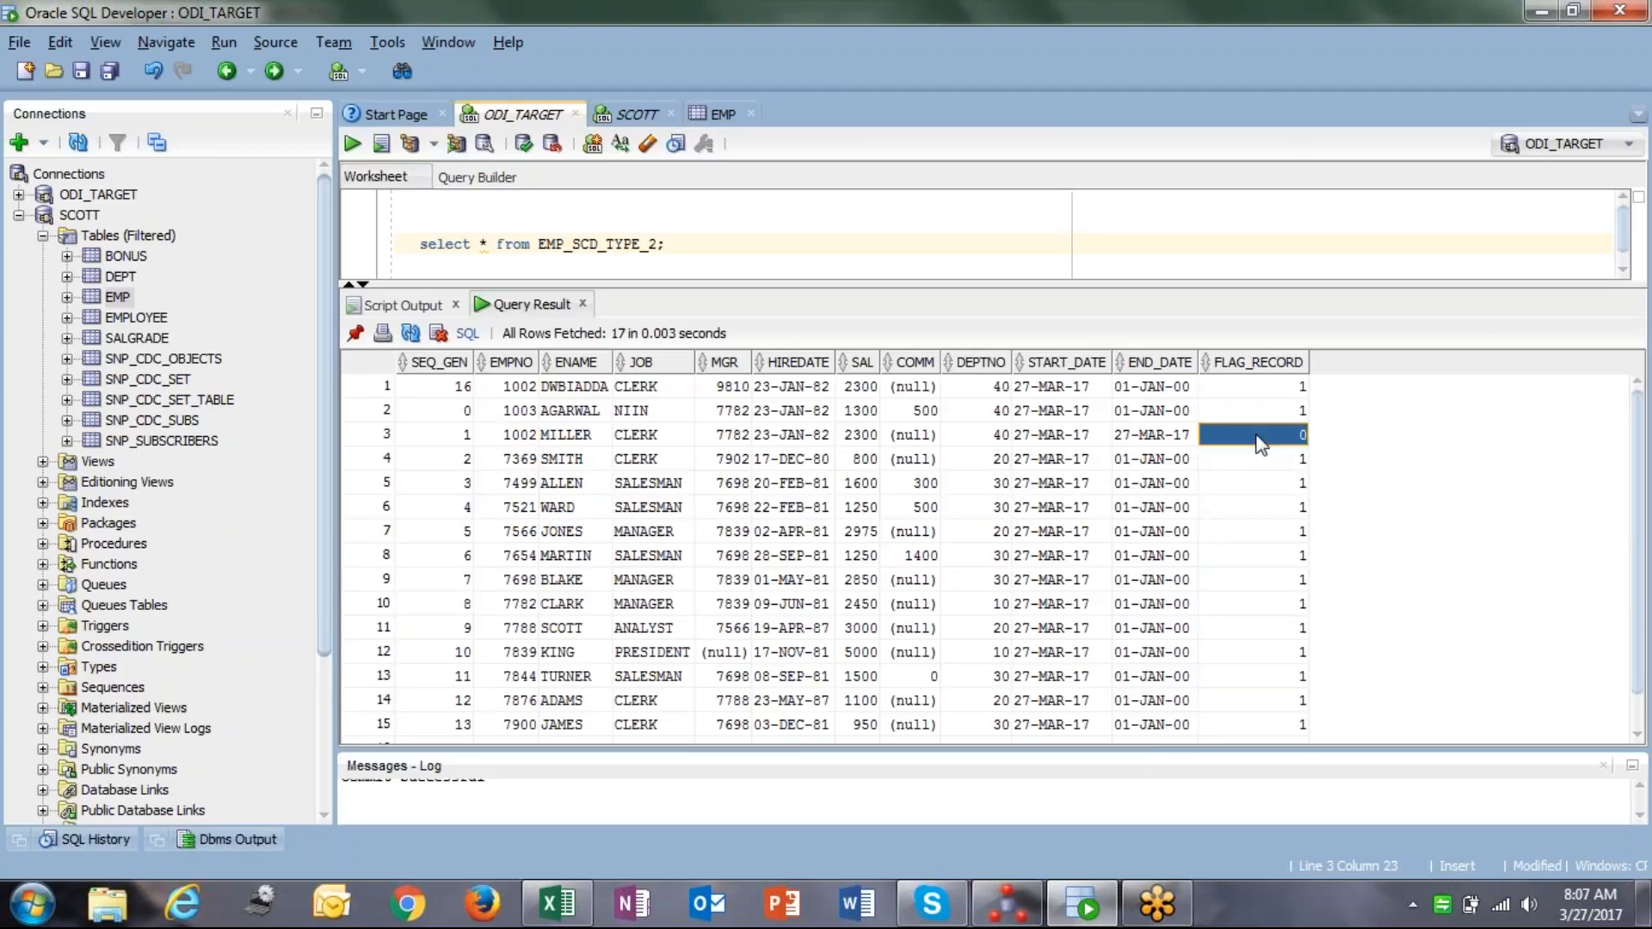
Compare the ENAME and END_DATE values in the historical and current rows of the changed employee.
{"action": "left_click", "coordinate": [590, 437]}
{"action": "left_click", "coordinate": [585, 389]}
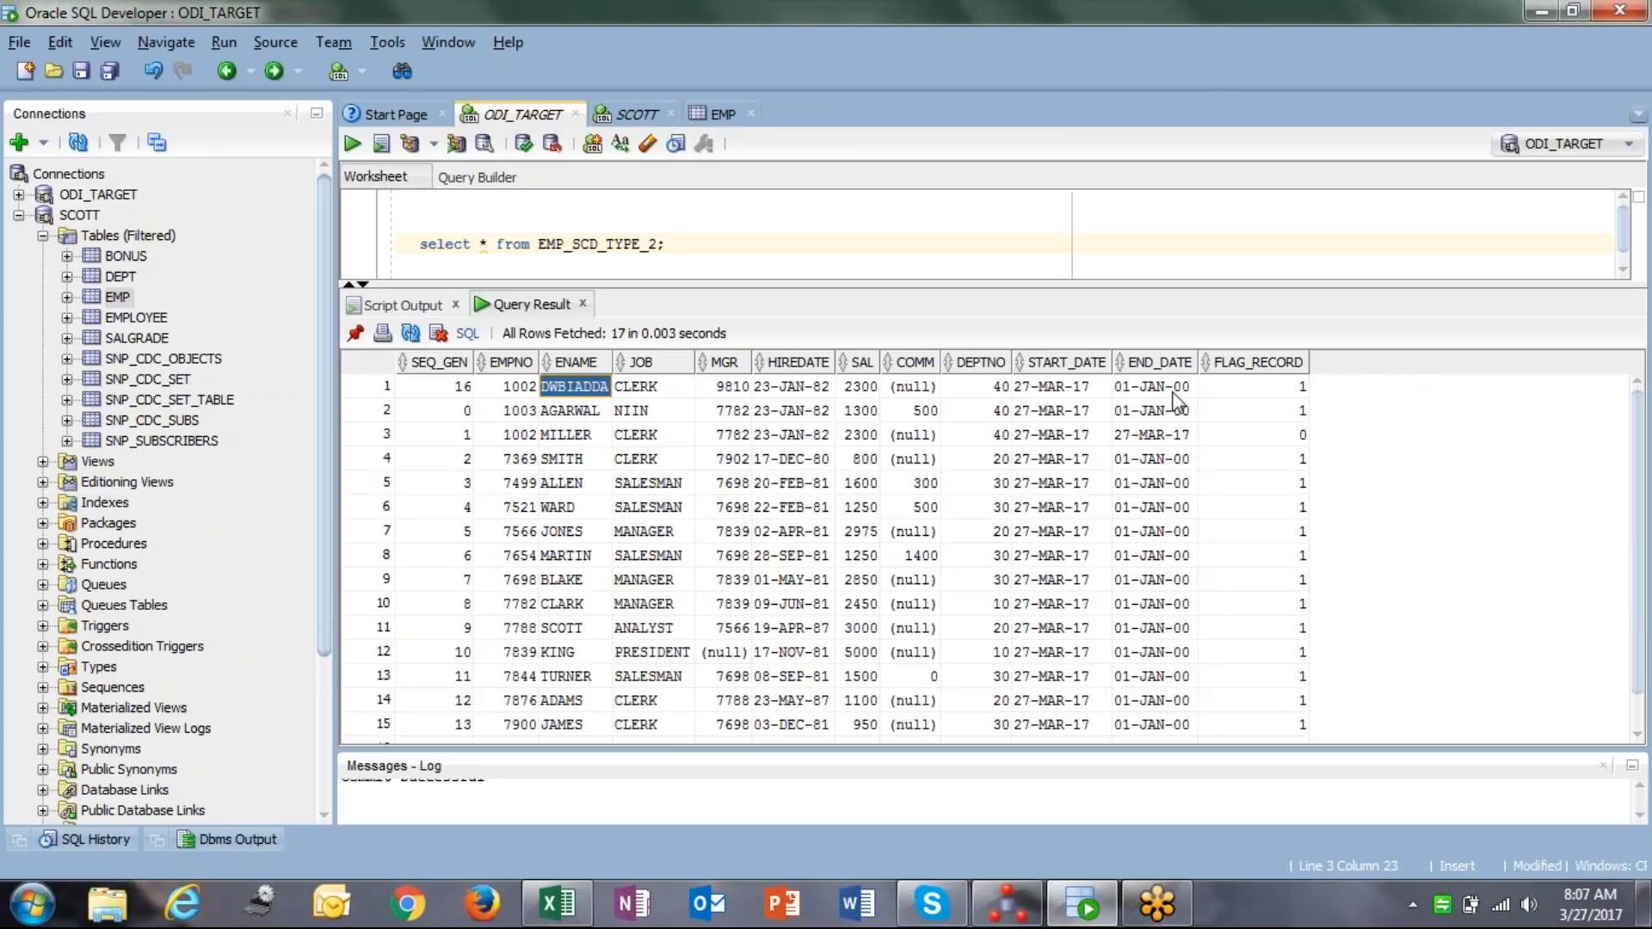
{"action": "left_click", "coordinate": [1170, 439]}
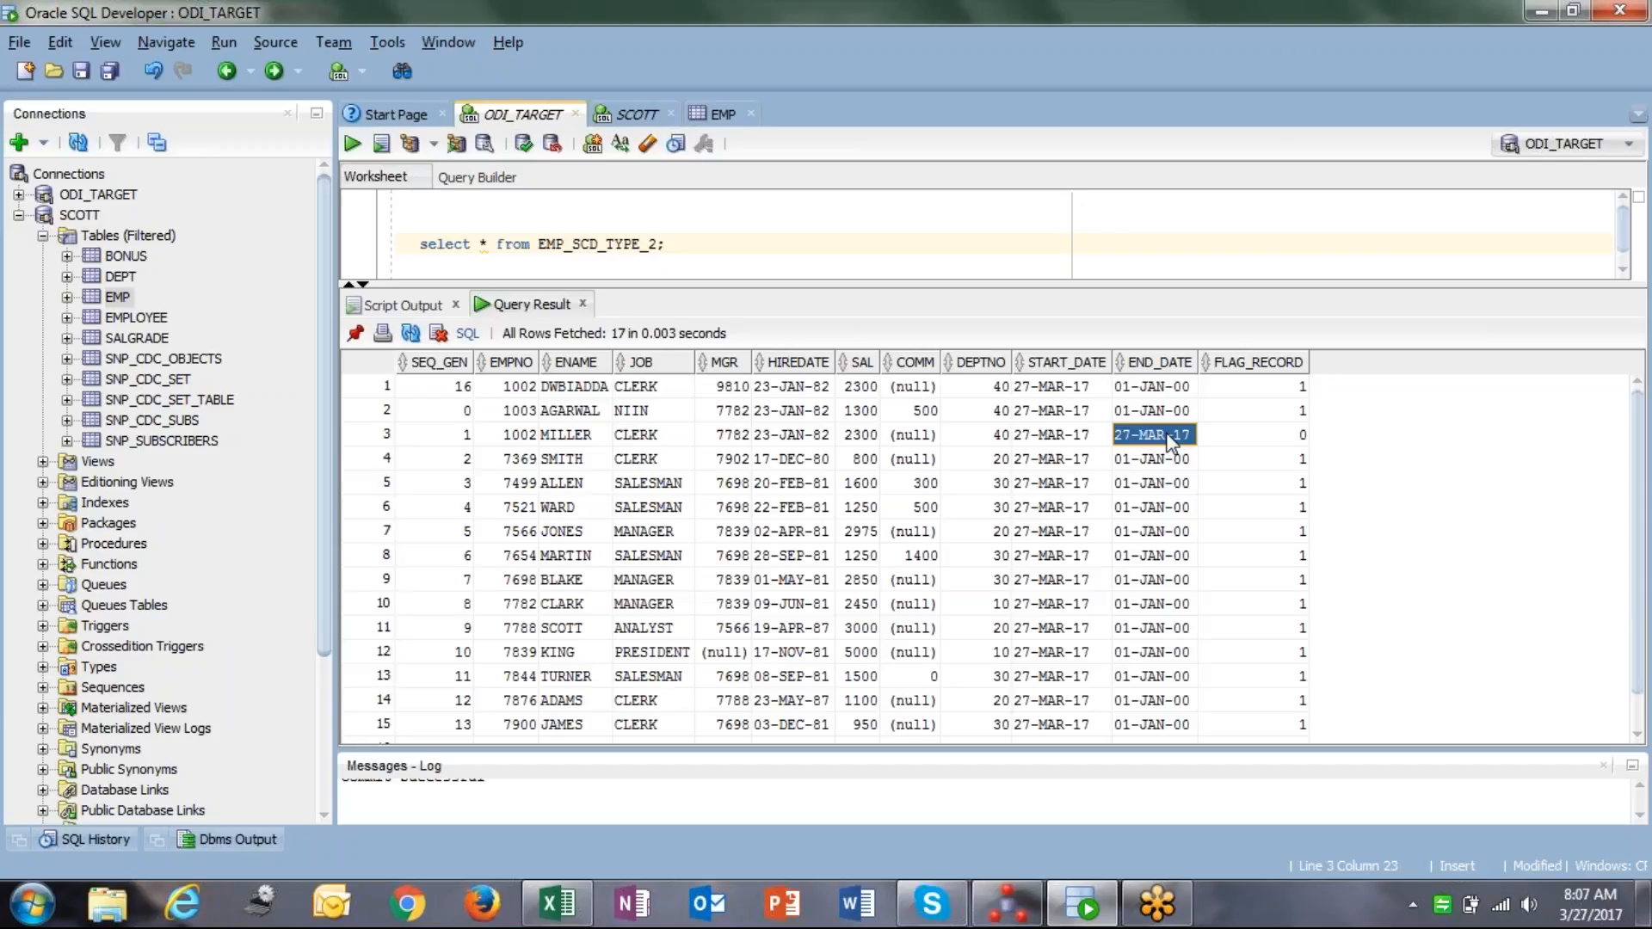
{"action": "left_click", "coordinate": [1150, 391]}
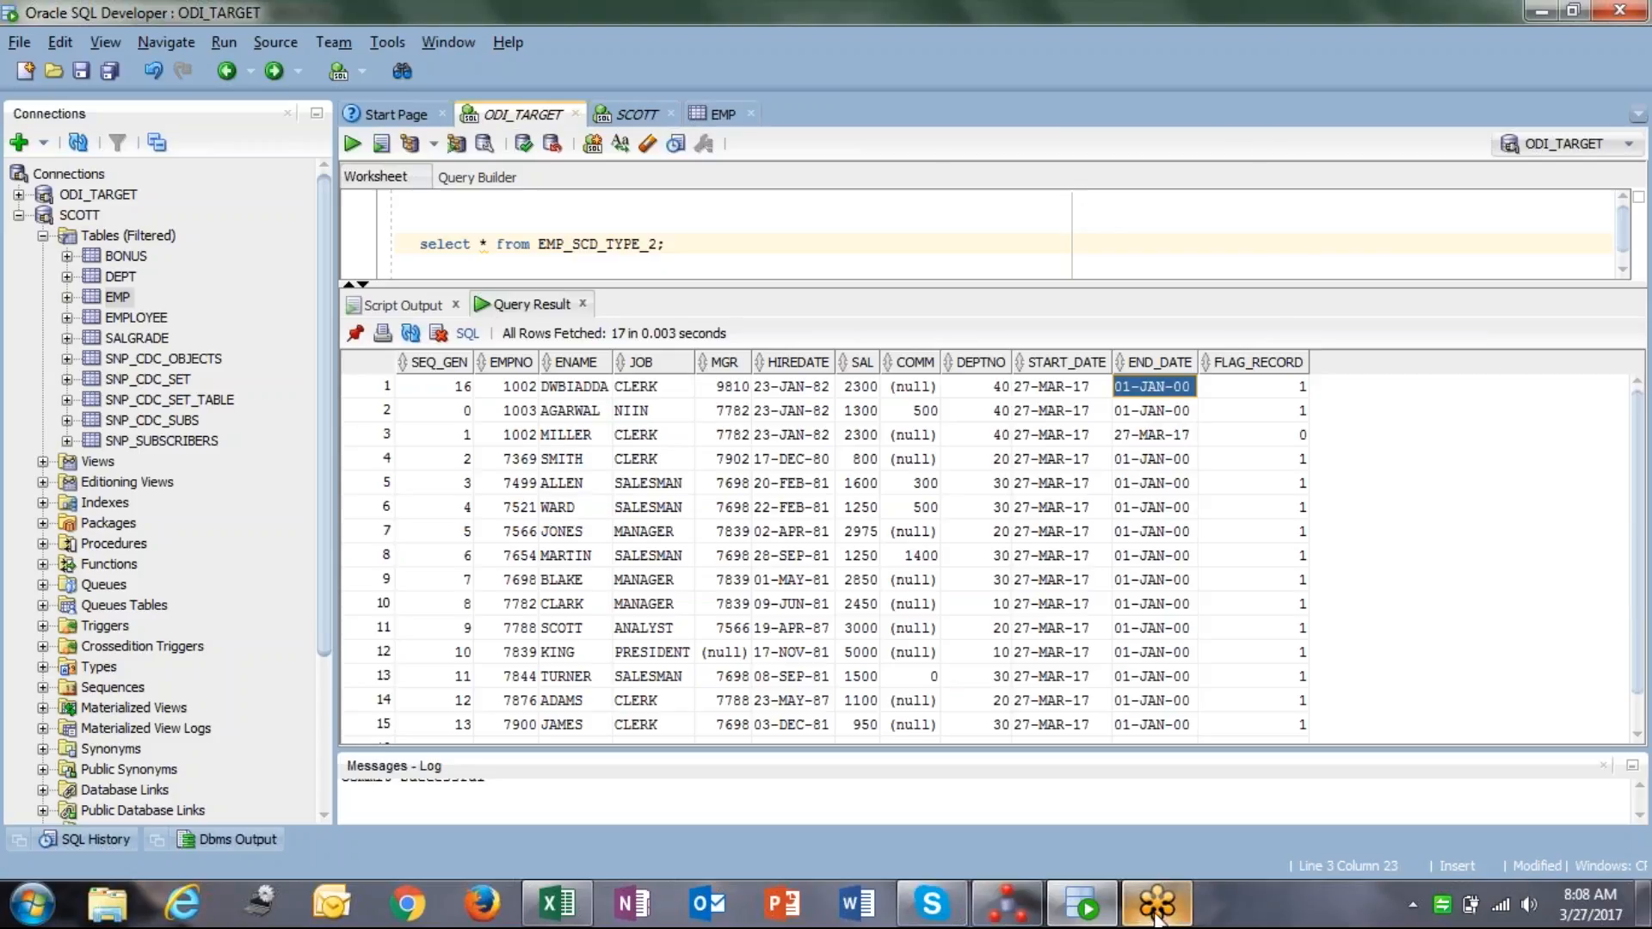
Switch to Oracle Data Integrator Studio's Designer and collapse the Odi_target_meadata, Scott_metadata and ORACLE entries in the models tree.
{"action": "mouse_move", "coordinate": [1158, 919]}
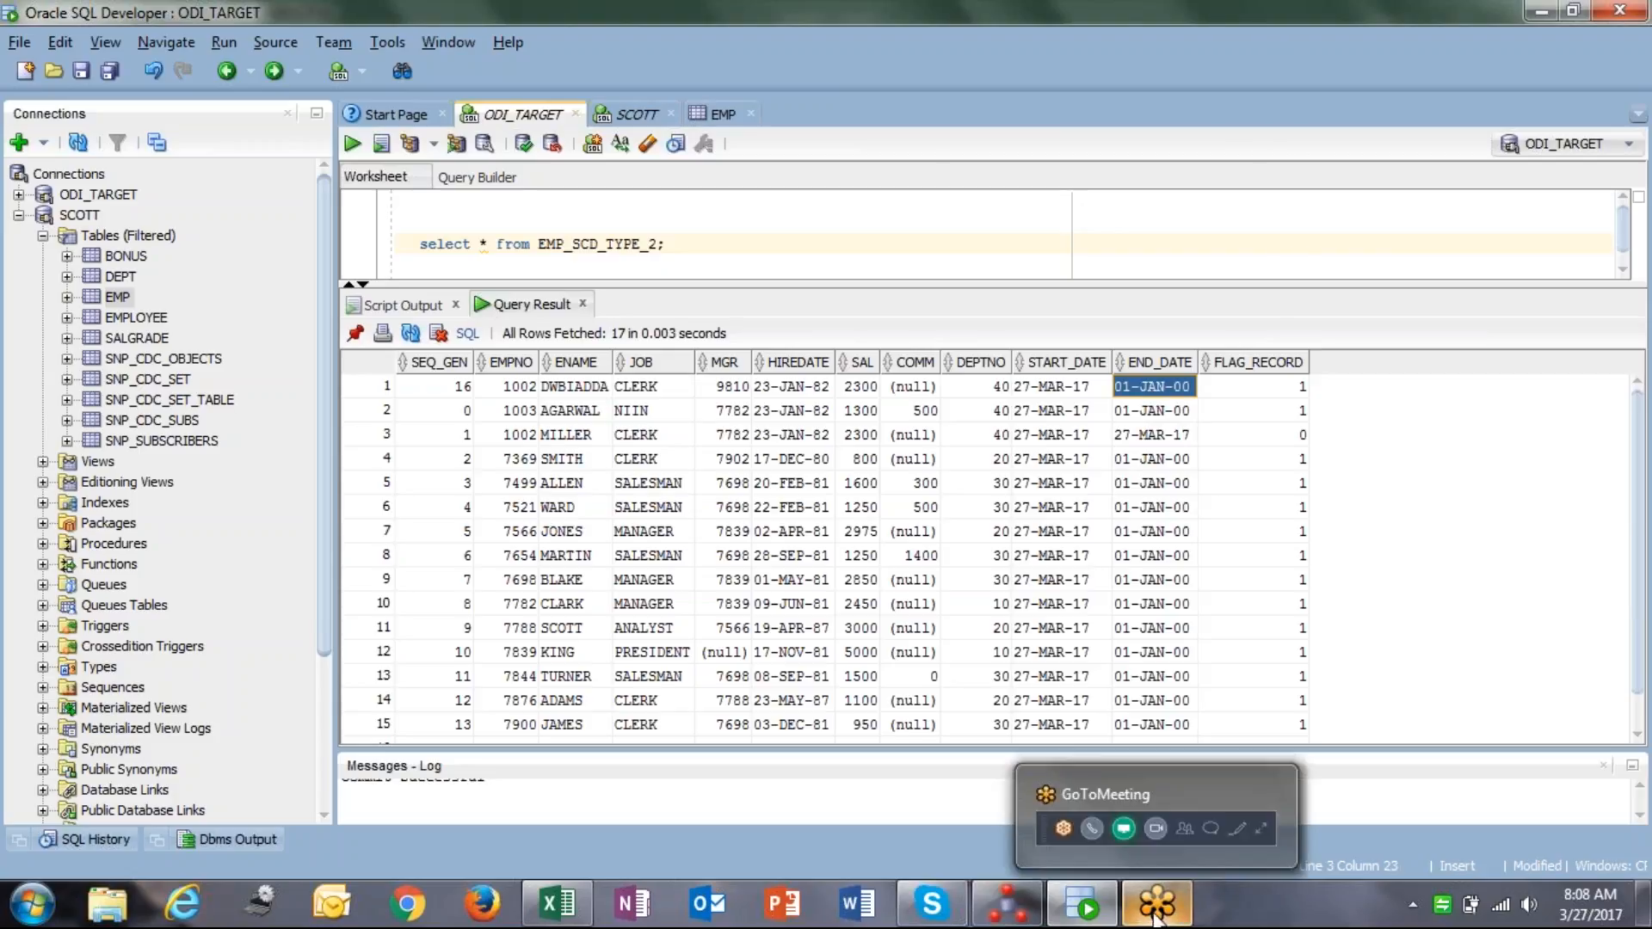
{"action": "left_click", "coordinate": [1007, 903]}
{"action": "left_click", "coordinate": [39, 118]}
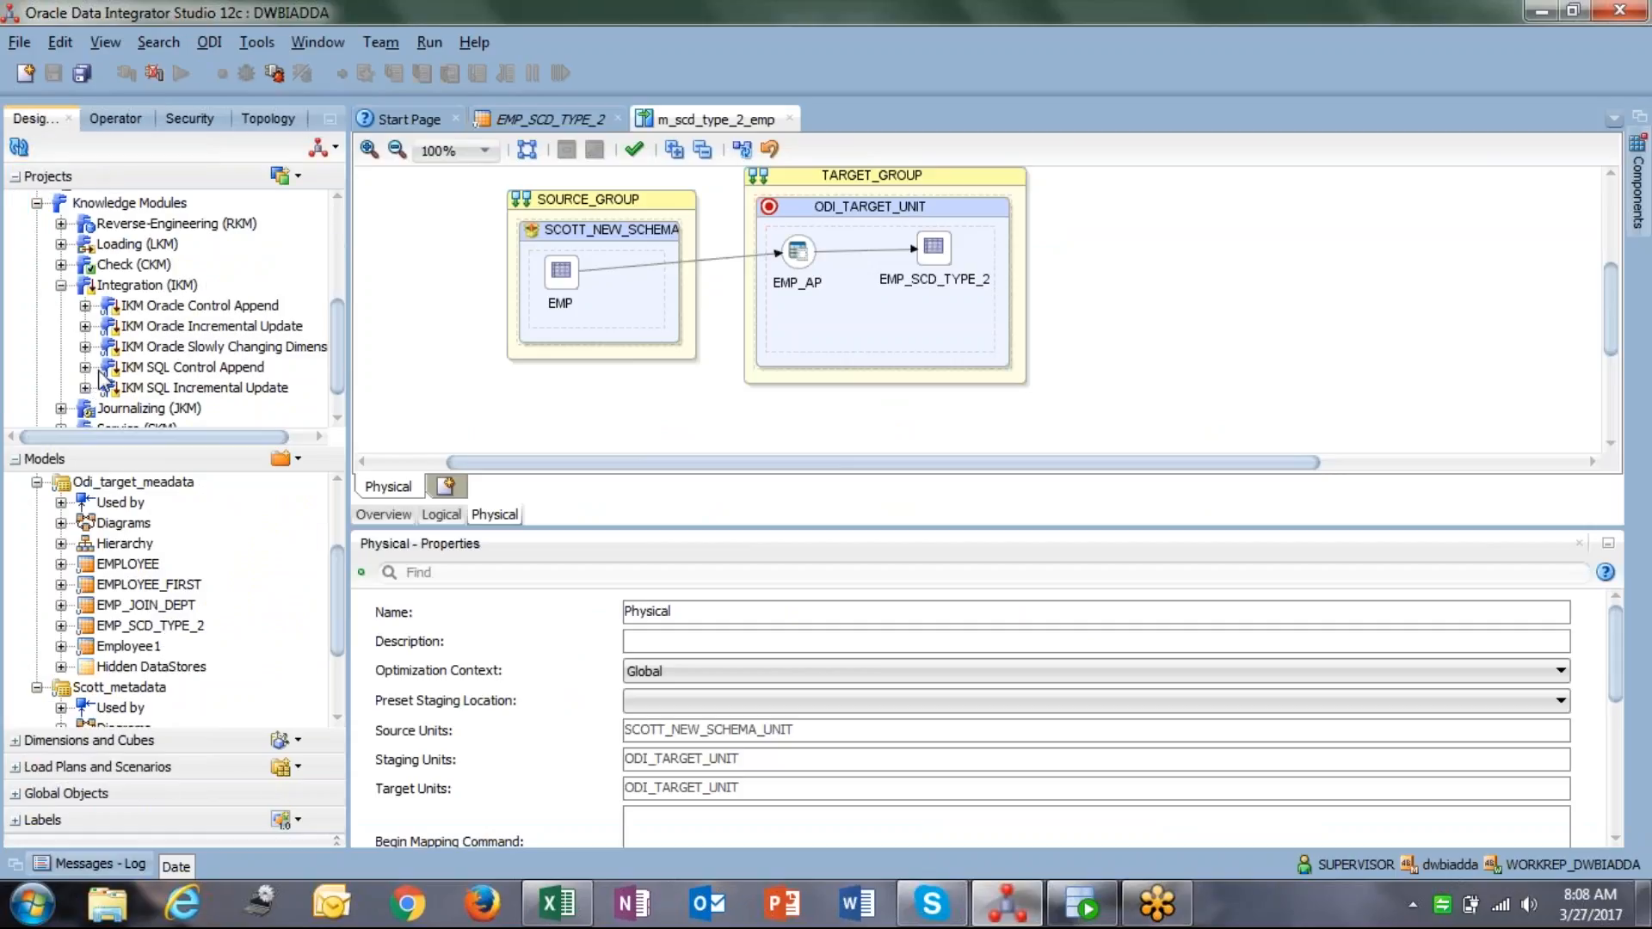
{"action": "left_click", "coordinate": [37, 482]}
{"action": "left_click", "coordinate": [37, 568]}
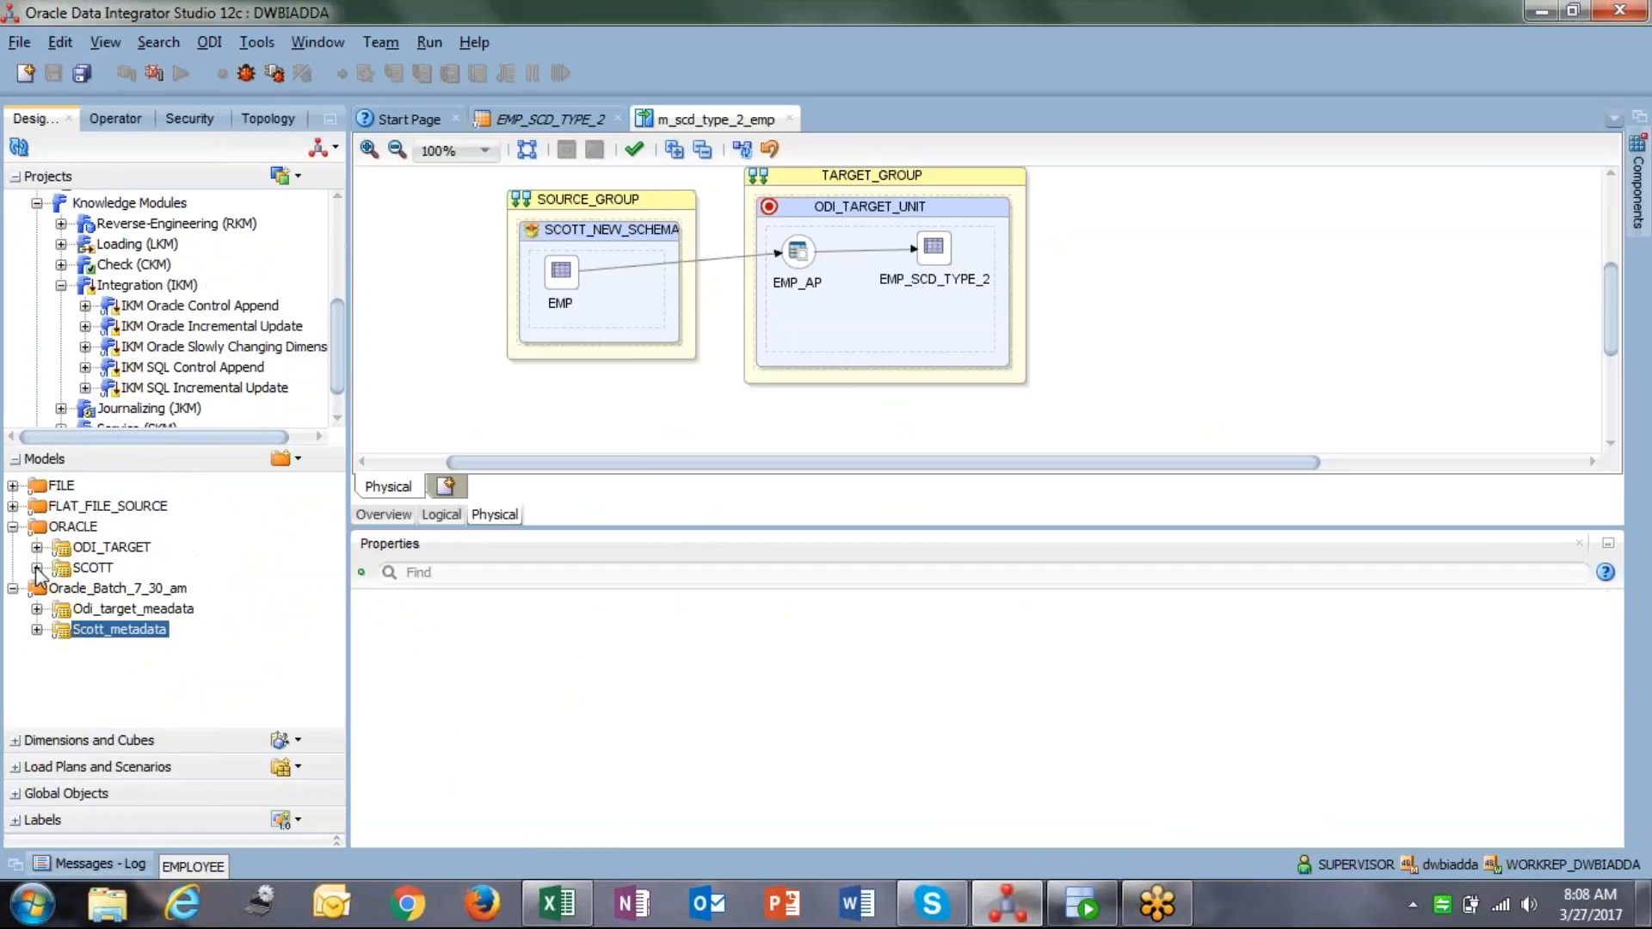
{"action": "left_click", "coordinate": [13, 526]}
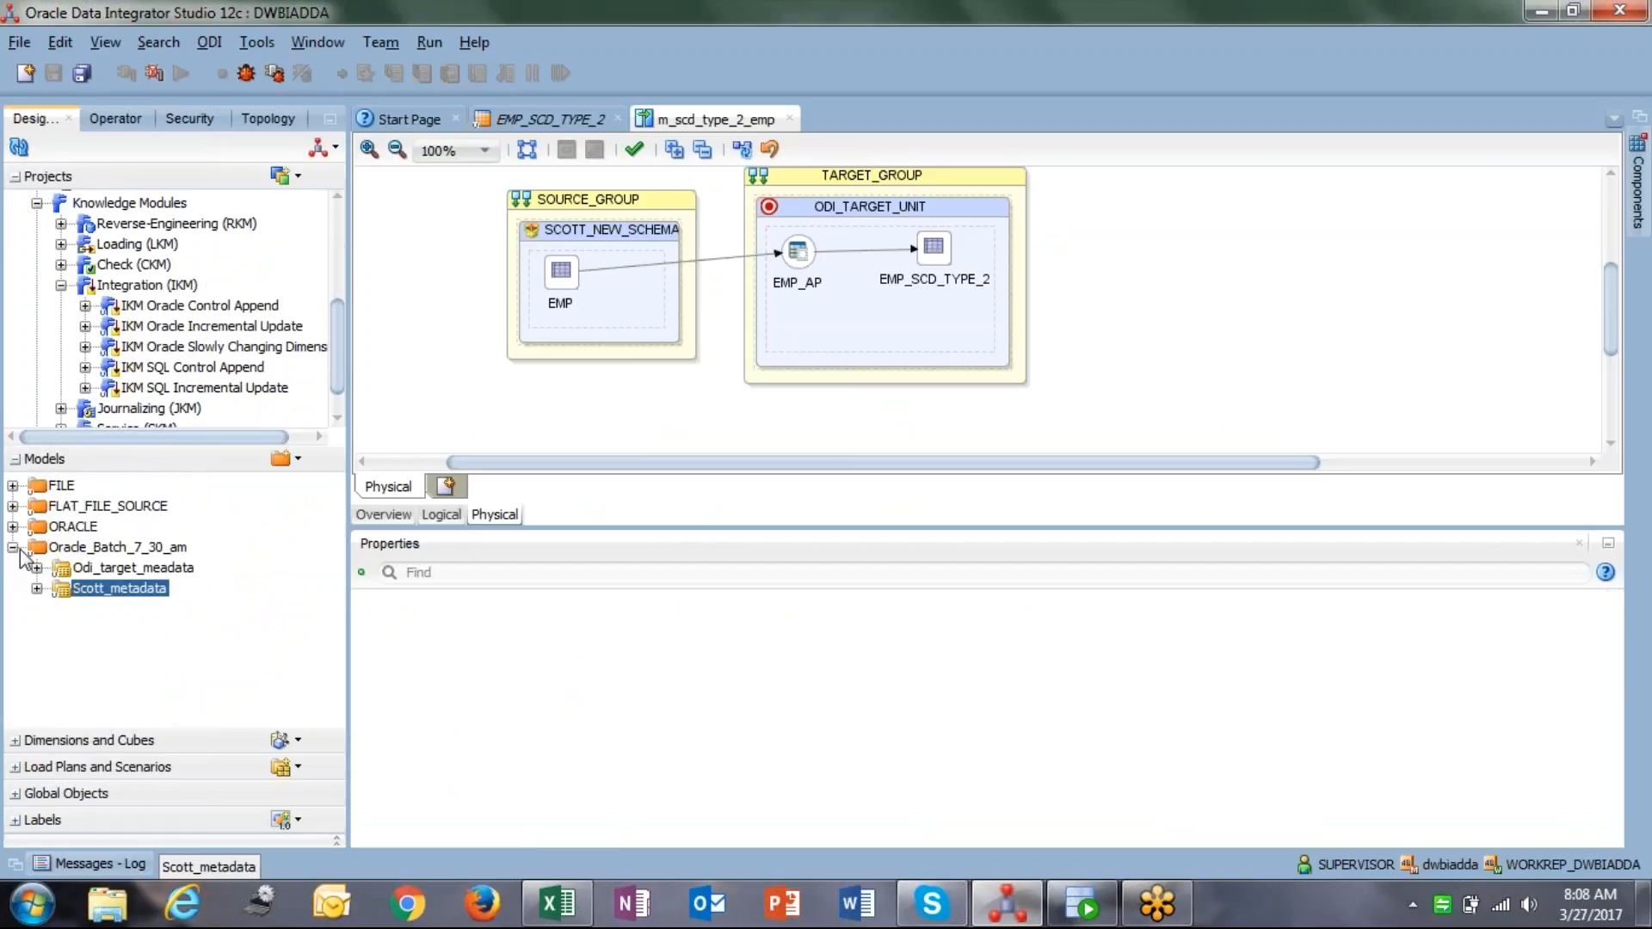
{"action": "left_click", "coordinate": [22, 549]}
Open the IKM Oracle Slowly Changing Dimension knowledge module and enlarge its task list to show the update and historize tasks.
{"action": "left_click", "coordinate": [276, 348]}
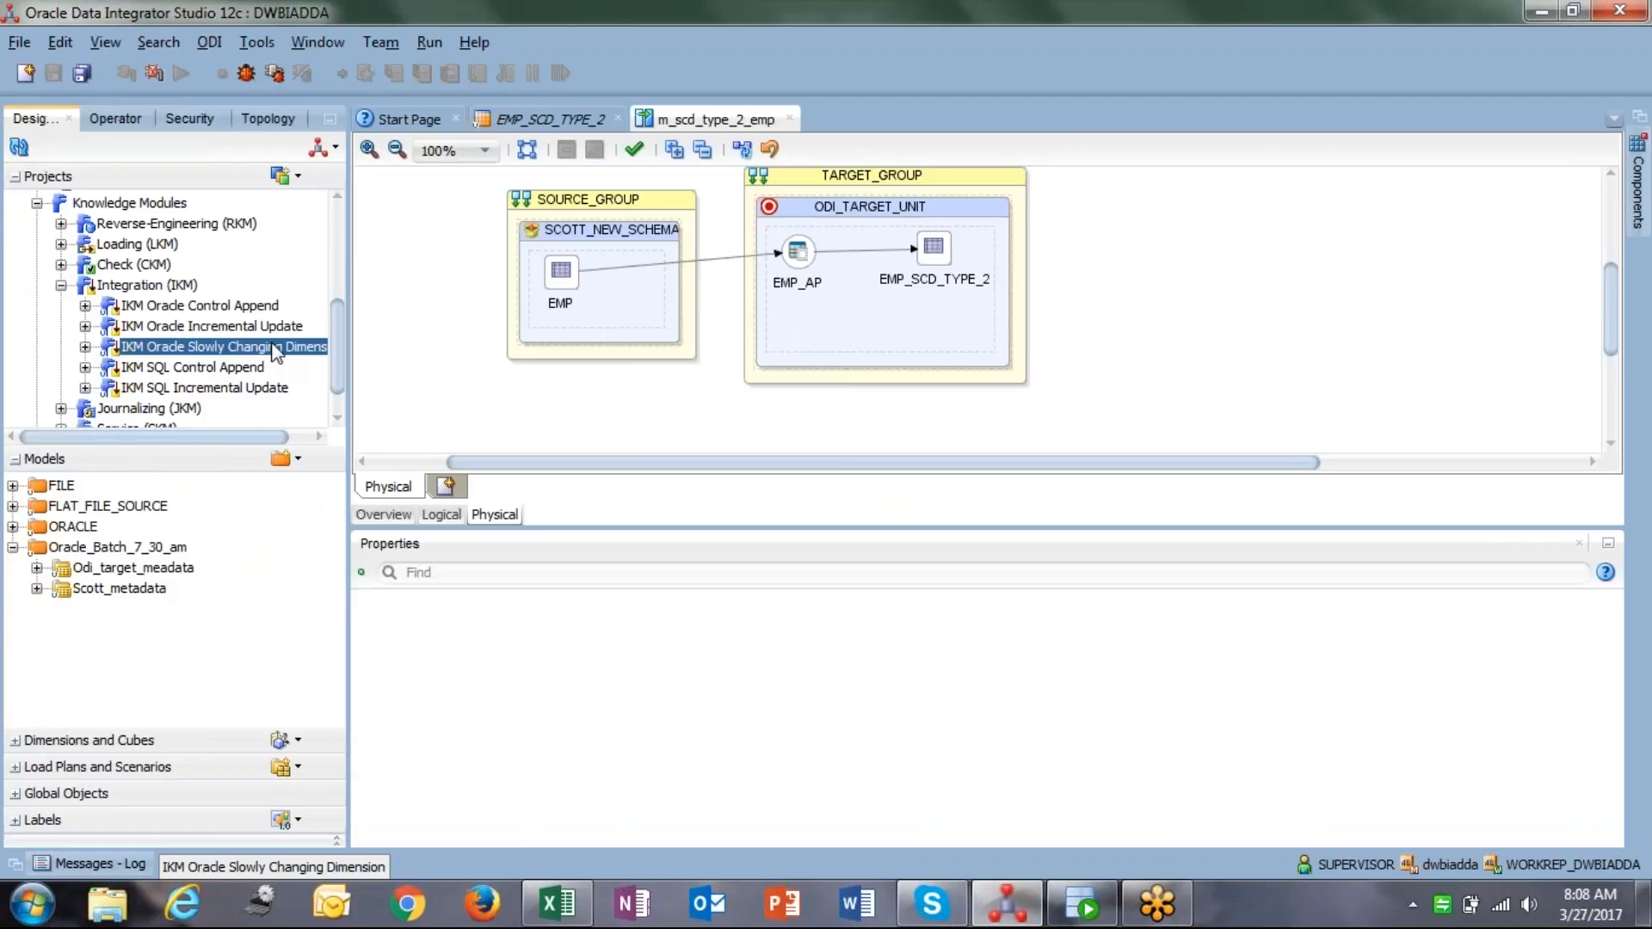
{"action": "double_click", "coordinate": [275, 348]}
{"action": "left_click", "coordinate": [406, 176]}
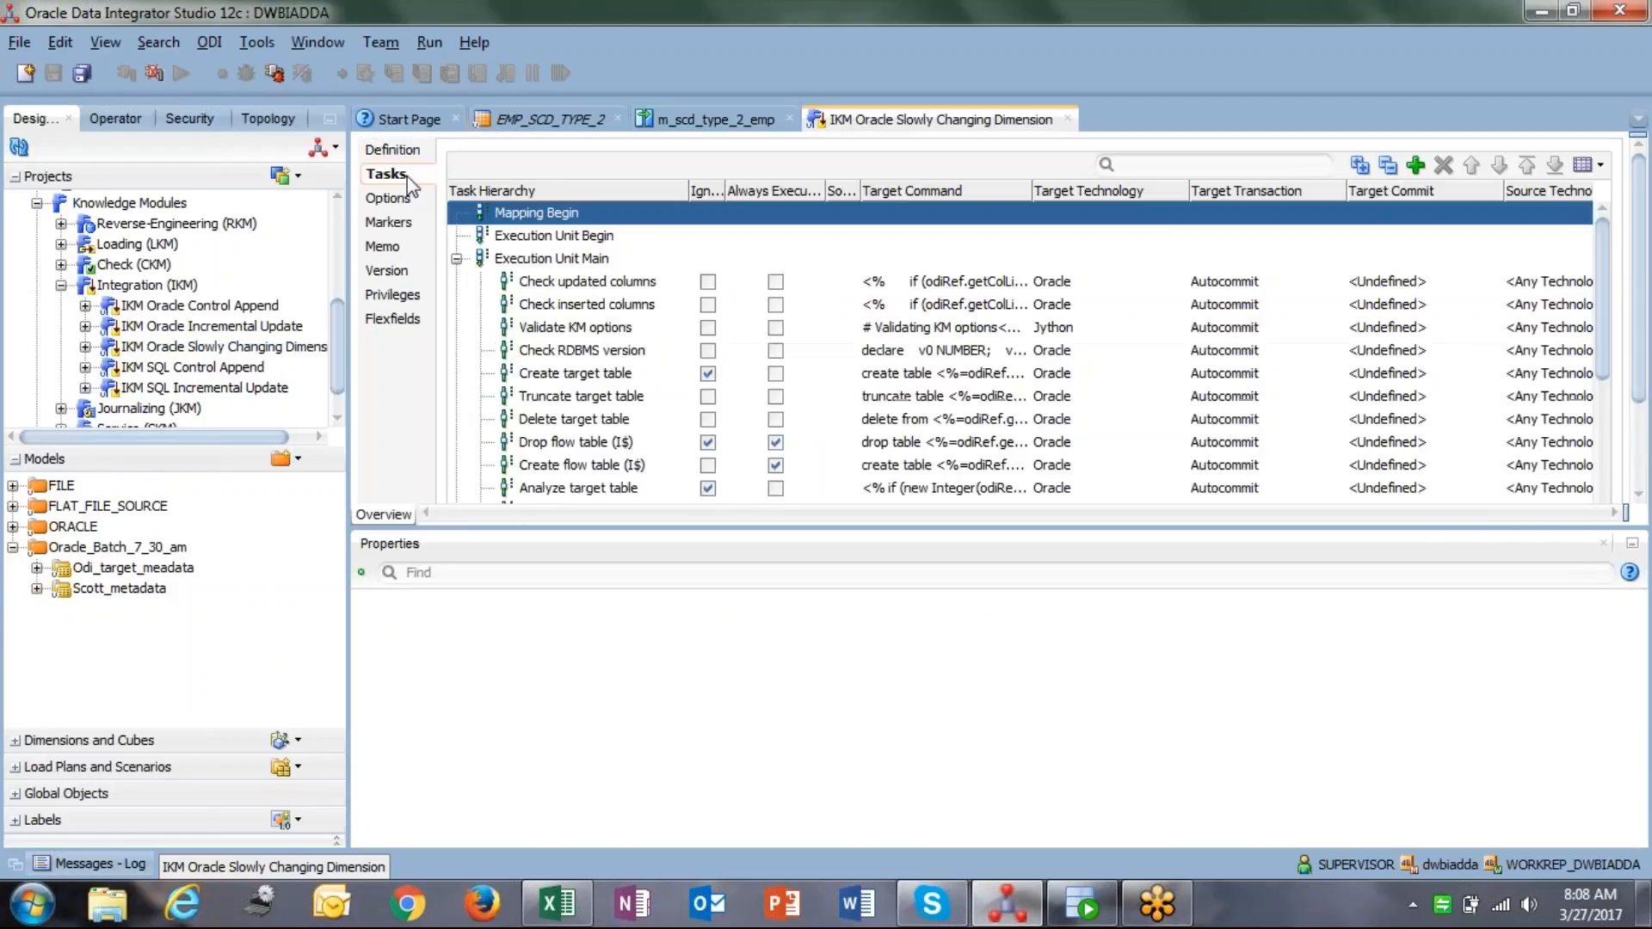
{"action": "left_click_drag", "start_coordinate": [599, 527], "coordinate": [623, 791]}
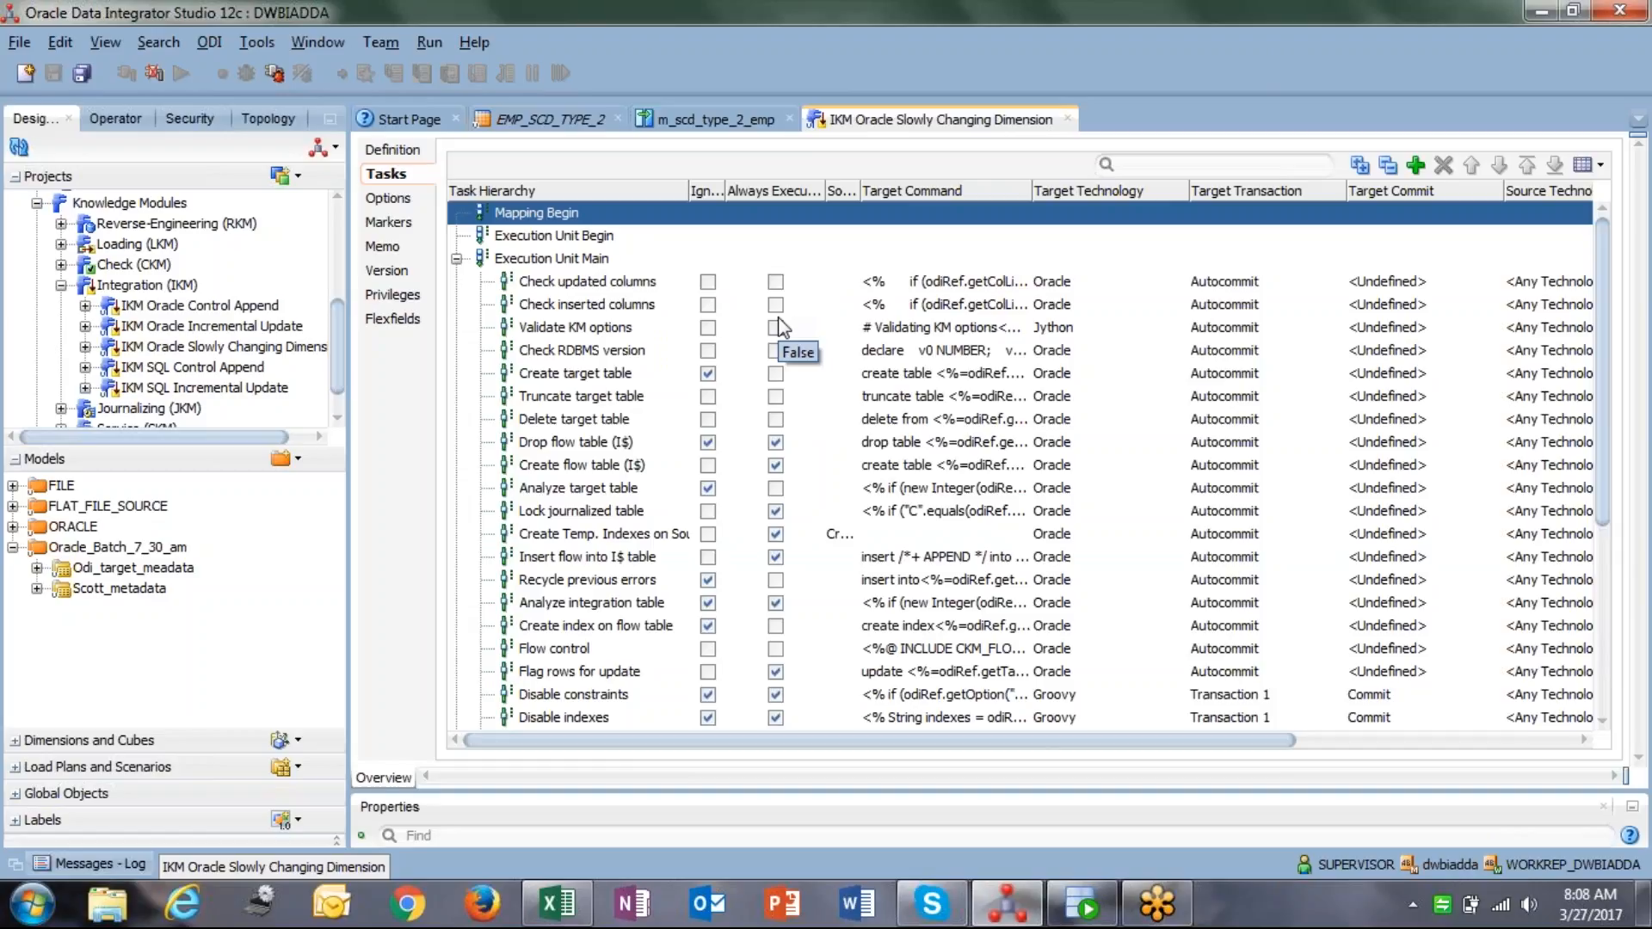
{"action": "left_click_drag", "start_coordinate": [1604, 400], "coordinate": [1615, 559]}
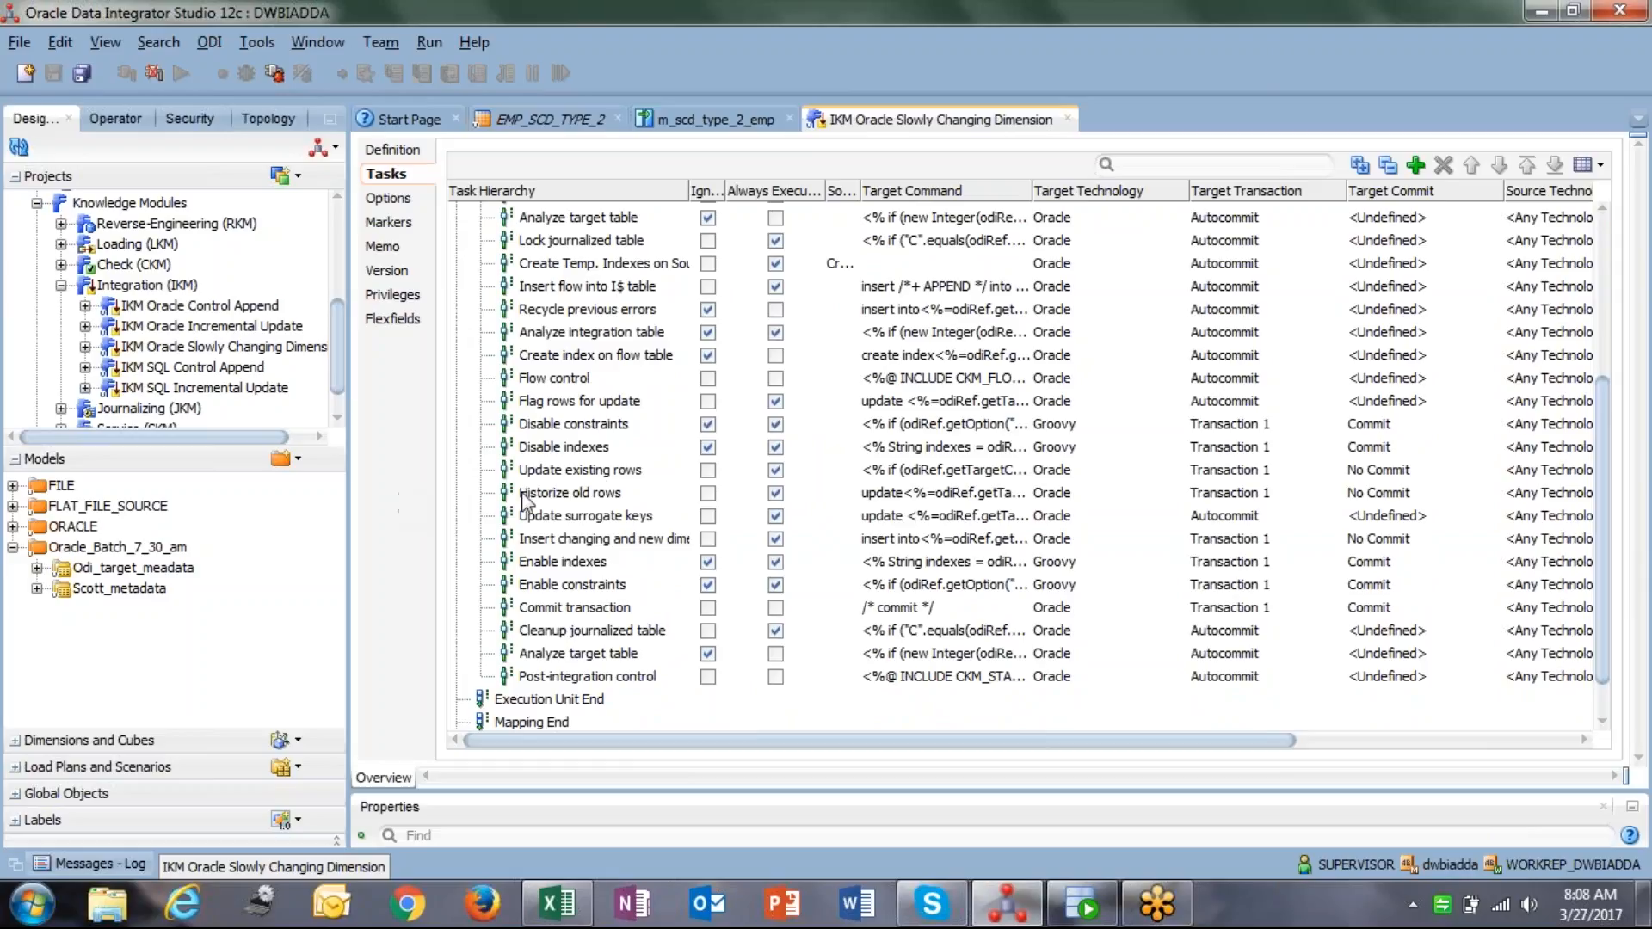
Open the target command of the Update existing rows task and examine its update, select and IND_UPDATE clauses.
{"action": "left_click", "coordinate": [605, 471]}
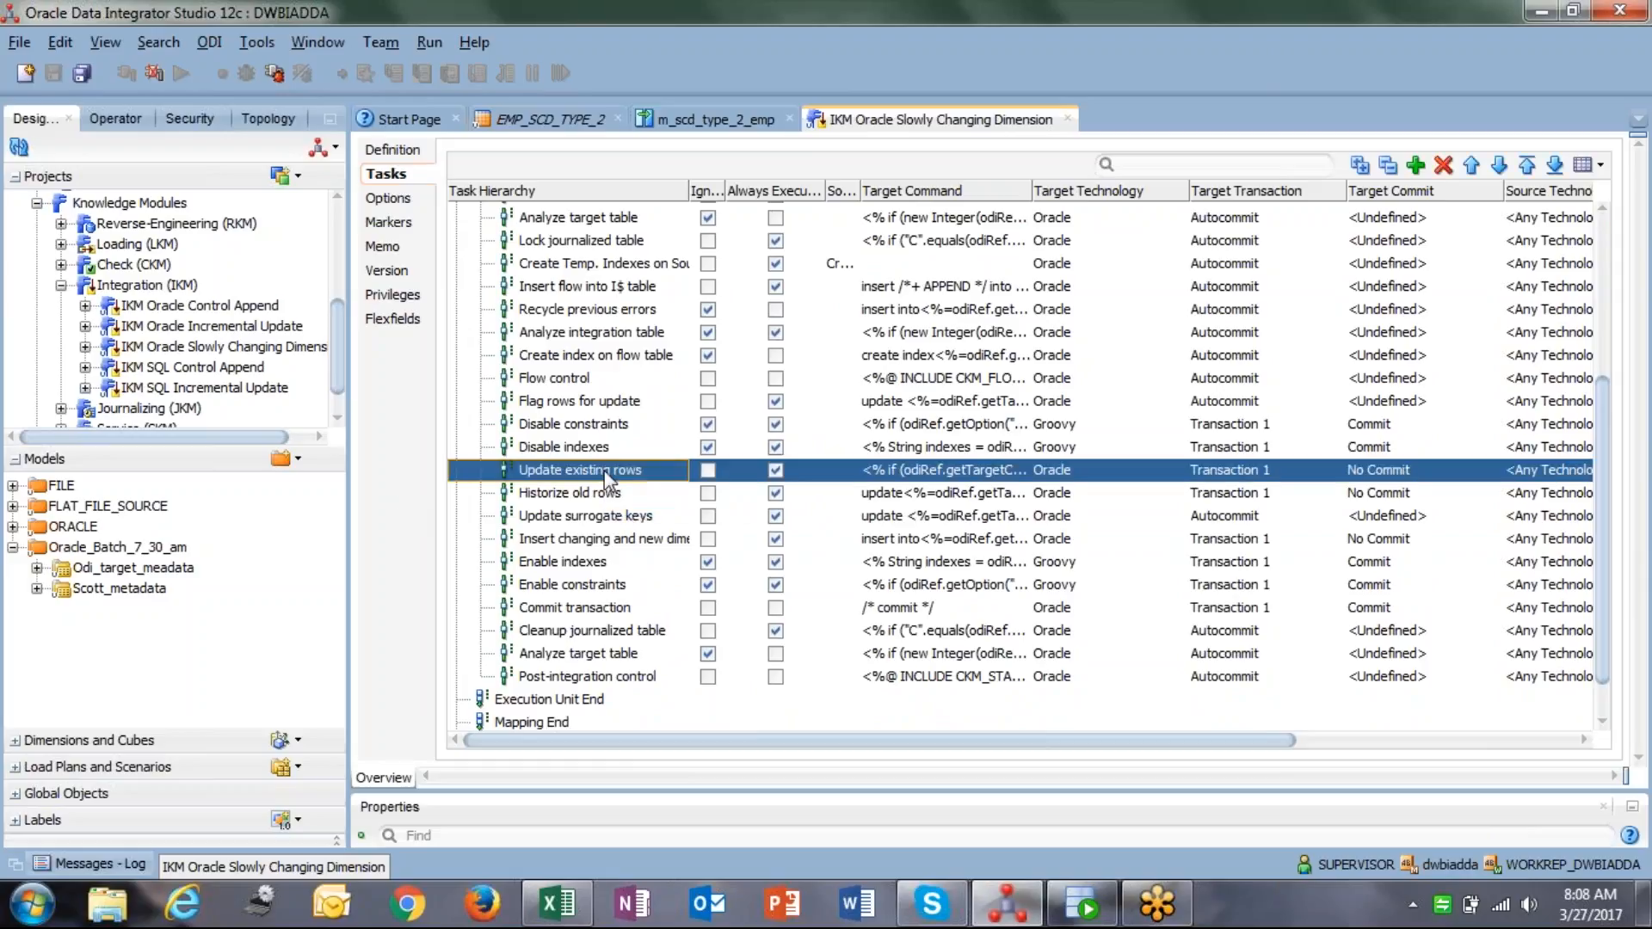
{"action": "left_click", "coordinate": [1007, 471]}
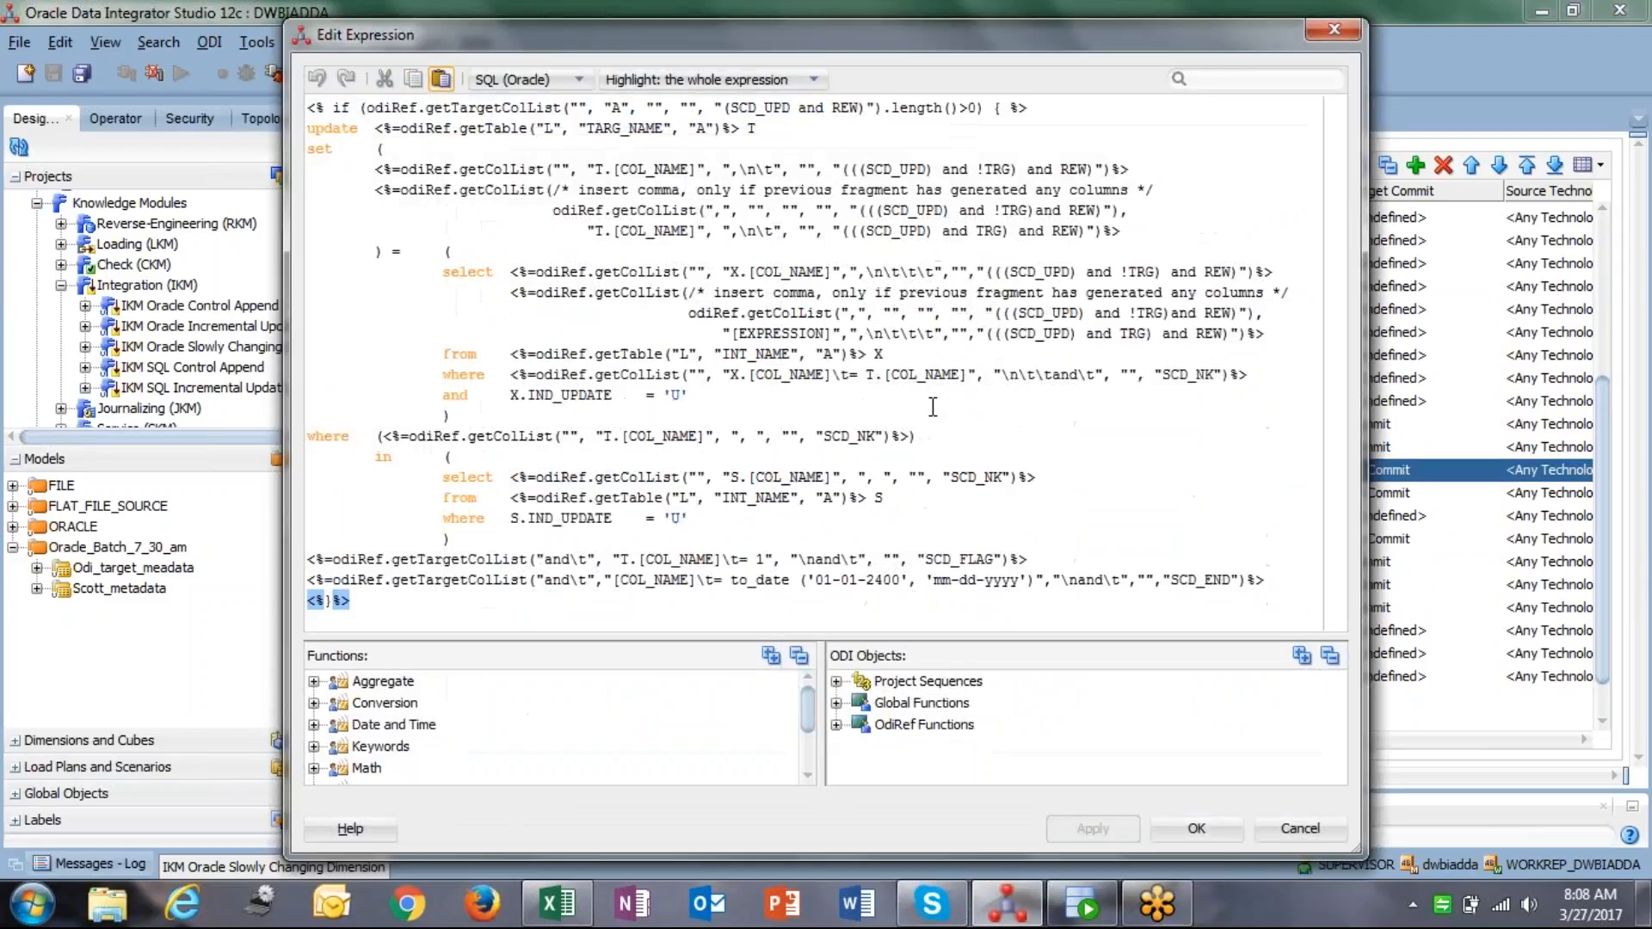
{"action": "left_click_drag", "start_coordinate": [313, 128], "coordinate": [1130, 239]}
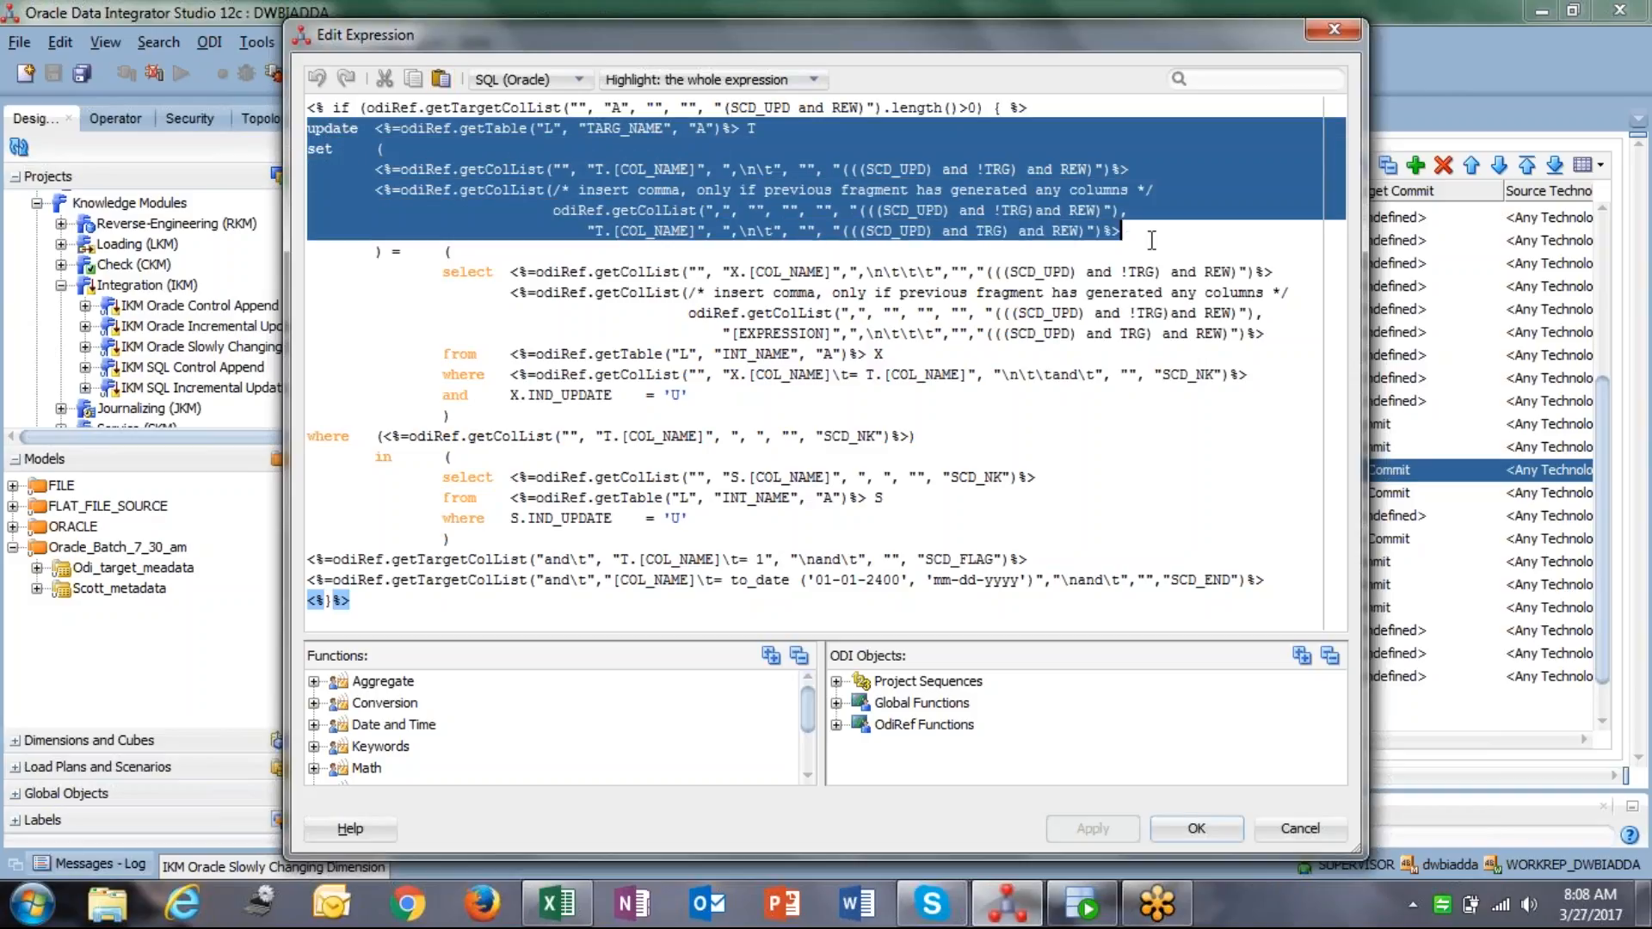
{"action": "left_click", "coordinate": [1151, 240]}
{"action": "left_click_drag", "start_coordinate": [443, 272], "coordinate": [968, 392]}
{"action": "left_click", "coordinate": [1013, 405]}
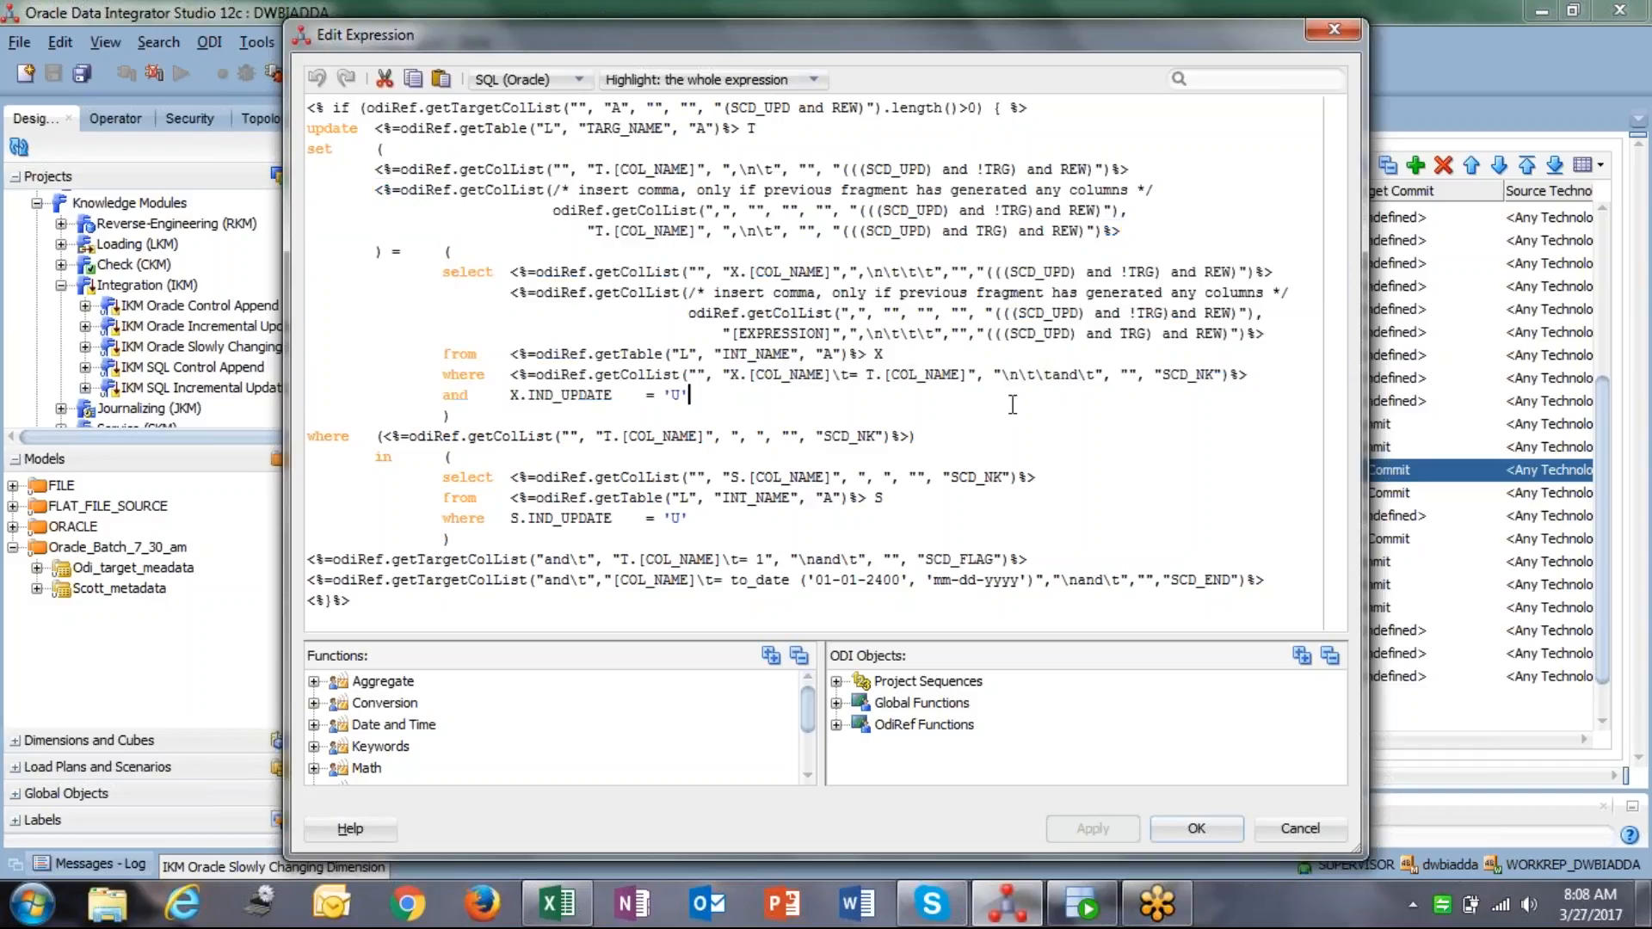
{"action": "left_click_drag", "start_coordinate": [511, 394], "coordinate": [706, 399]}
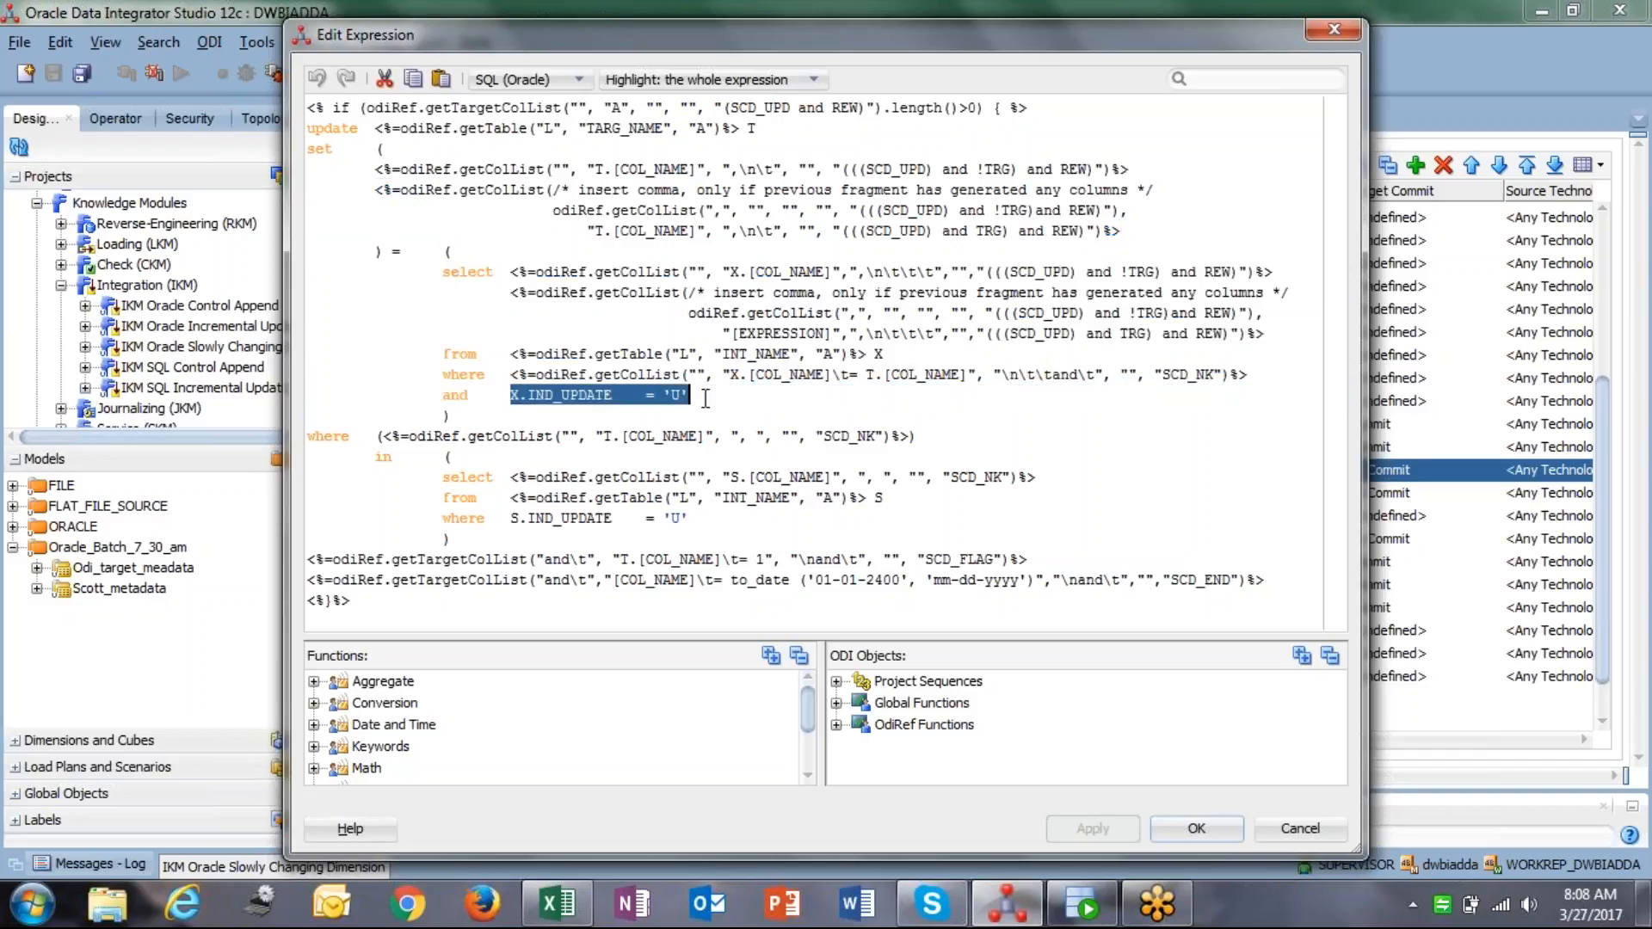
{"action": "left_click", "coordinate": [706, 398]}
Examine the outer where clause and the SCD_END date condition of the update command, and close the expression without changes.
{"action": "double_click", "coordinate": [314, 436]}
{"action": "left_click", "coordinate": [401, 455]}
{"action": "left_click_drag", "start_coordinate": [306, 436], "coordinate": [730, 537]}
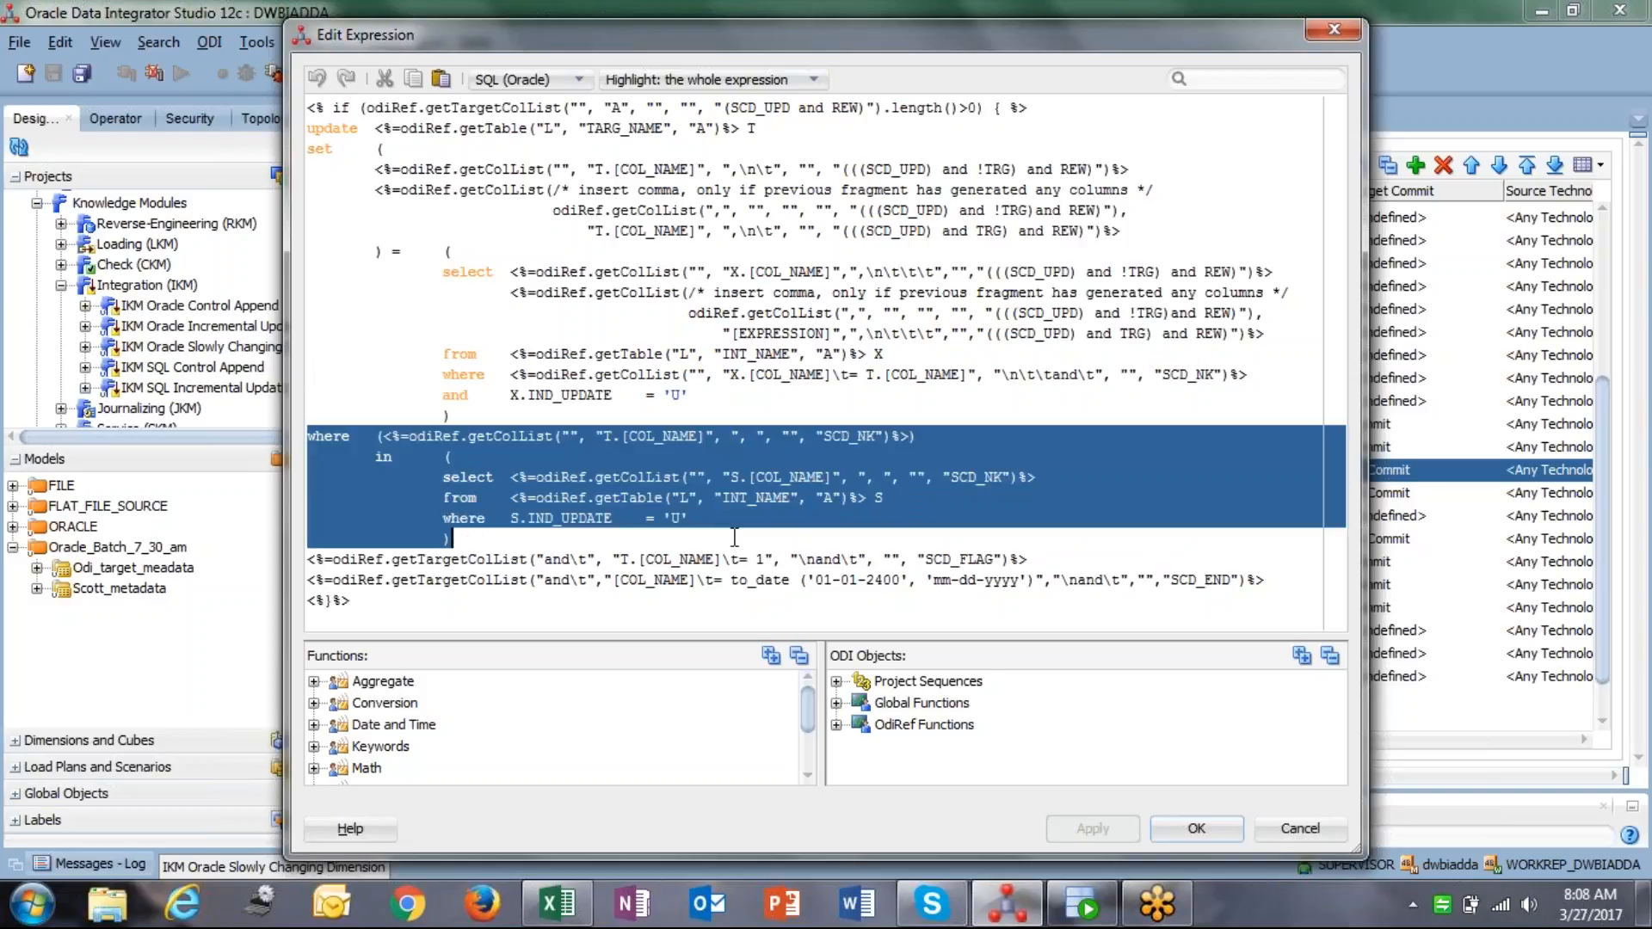
{"action": "left_click", "coordinate": [734, 537]}
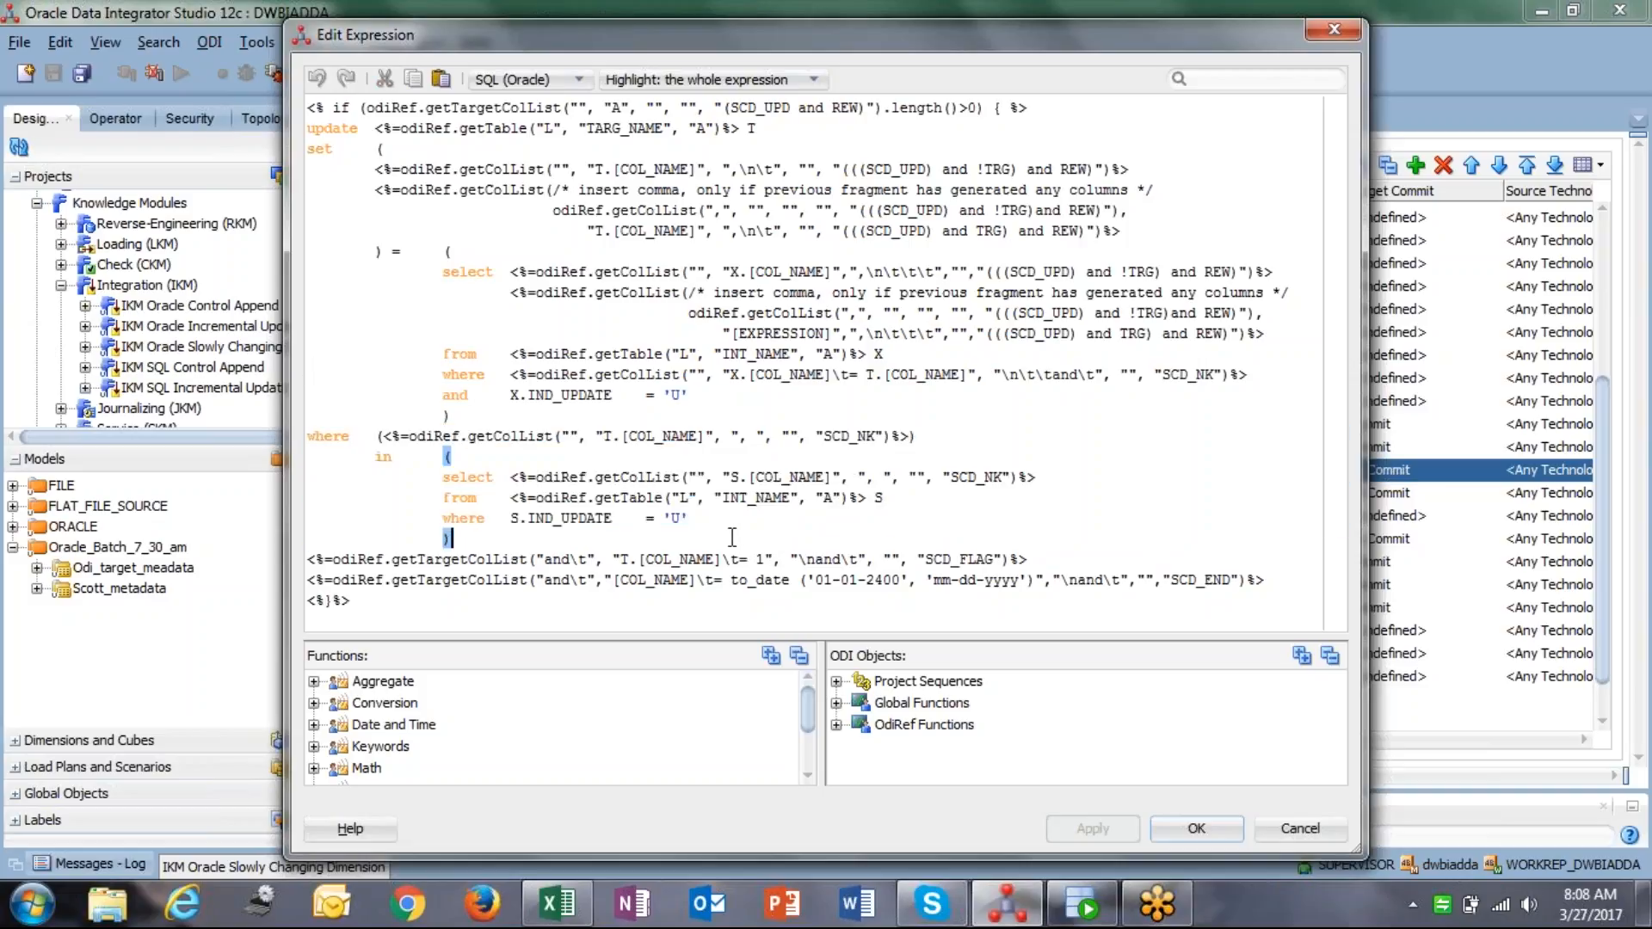
{"action": "left_click_drag", "start_coordinate": [799, 580], "coordinate": [909, 592]}
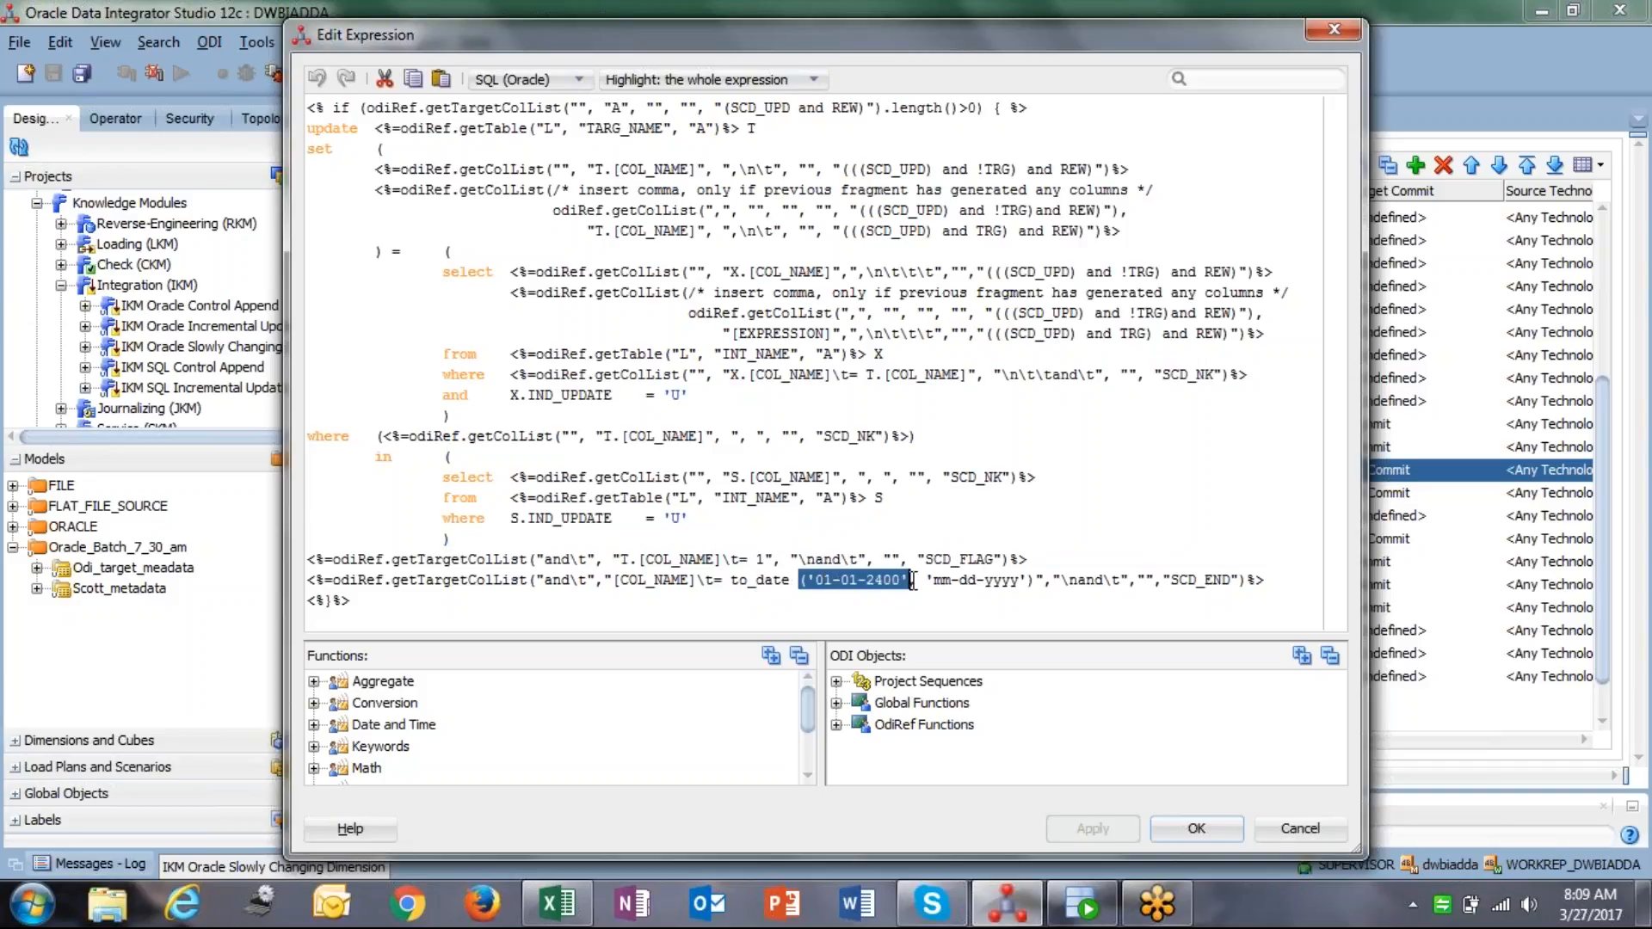
{"action": "triple_click", "coordinate": [912, 580]}
{"action": "left_click", "coordinate": [833, 580]}
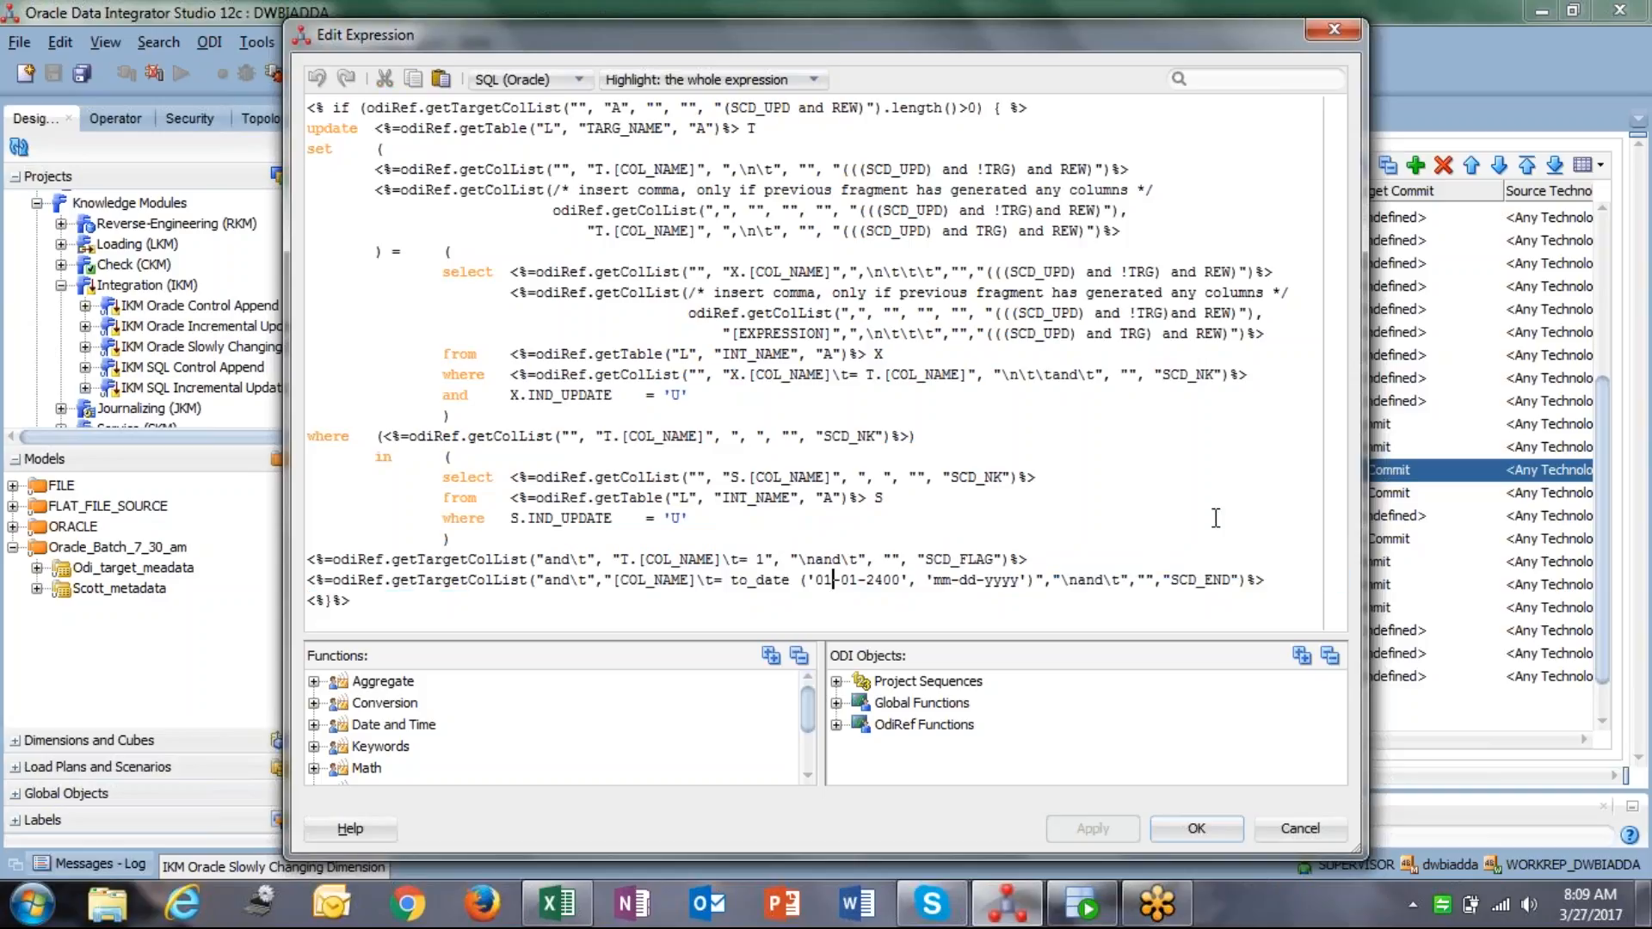
{"action": "left_click", "coordinate": [1300, 829]}
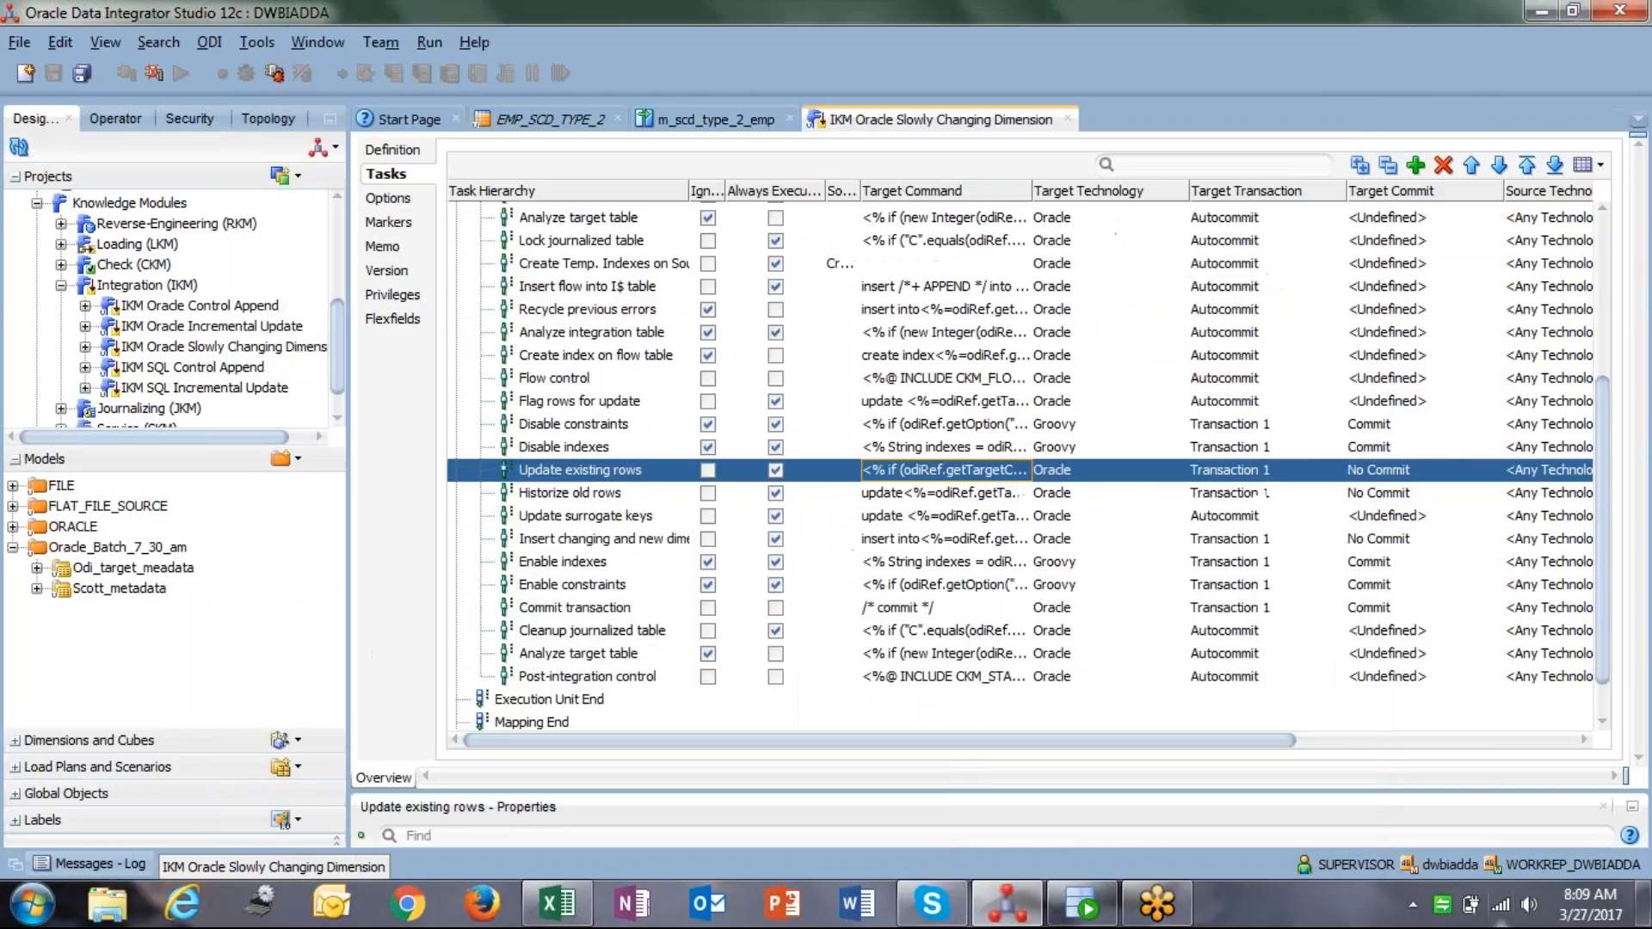
Expand session 252 of m_scd_type_2_emp in the Operator down to the SCOTT_NEW_SCHEMA_UNIT tasks and widen the session list.
{"action": "left_click", "coordinate": [128, 112]}
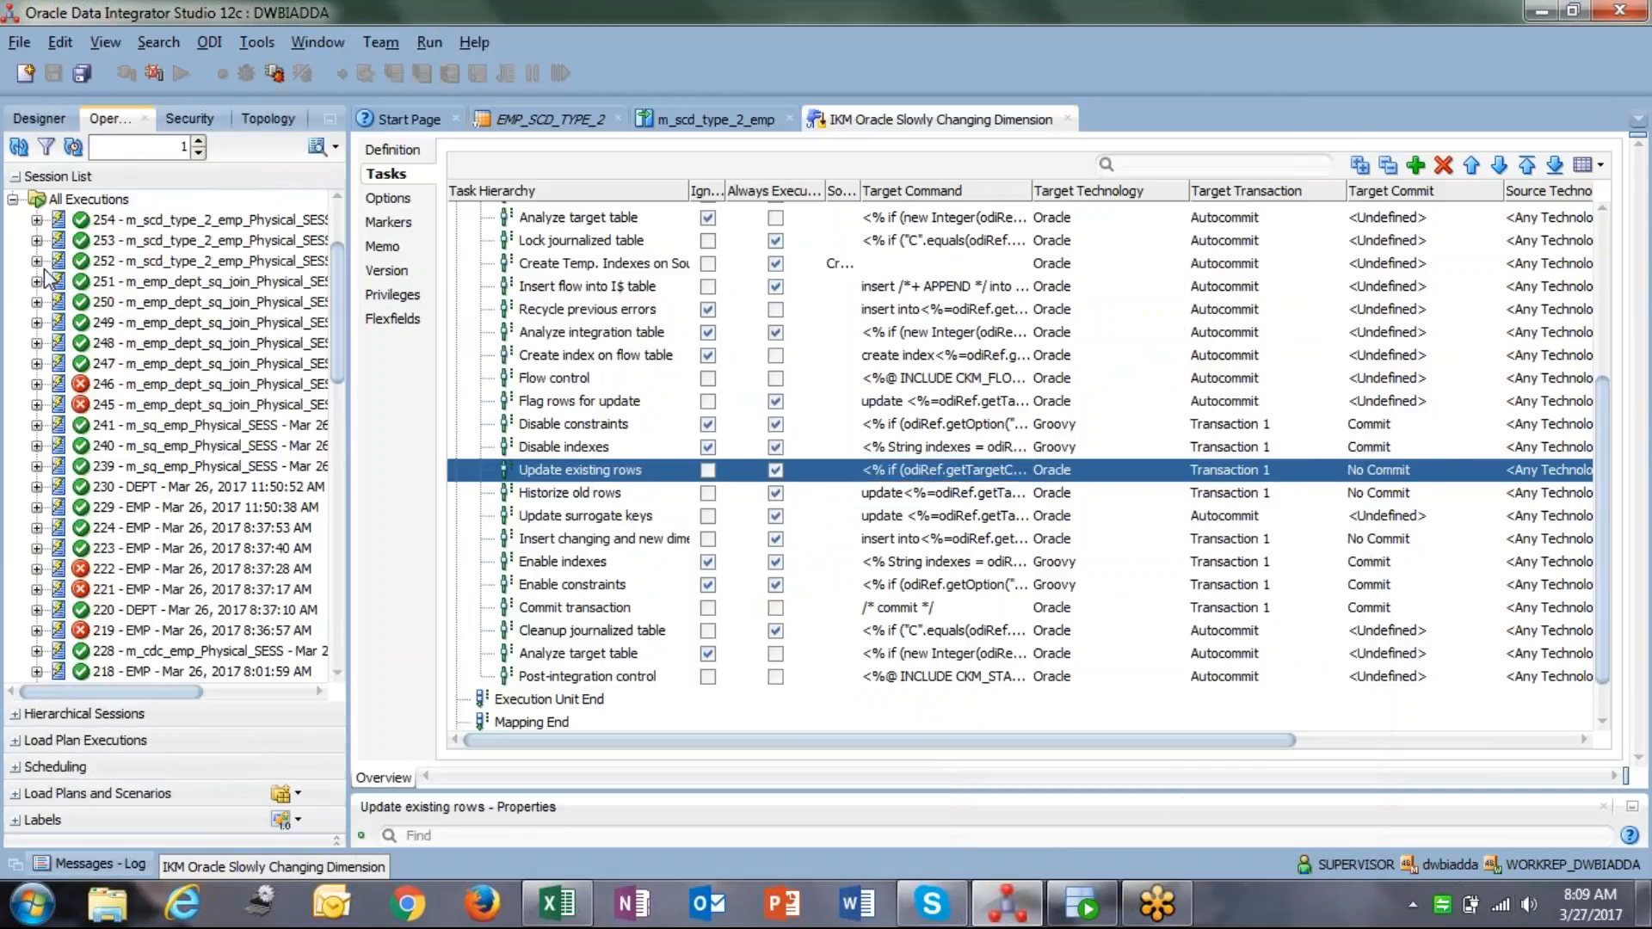
{"action": "left_click", "coordinate": [36, 260]}
{"action": "left_click", "coordinate": [60, 302]}
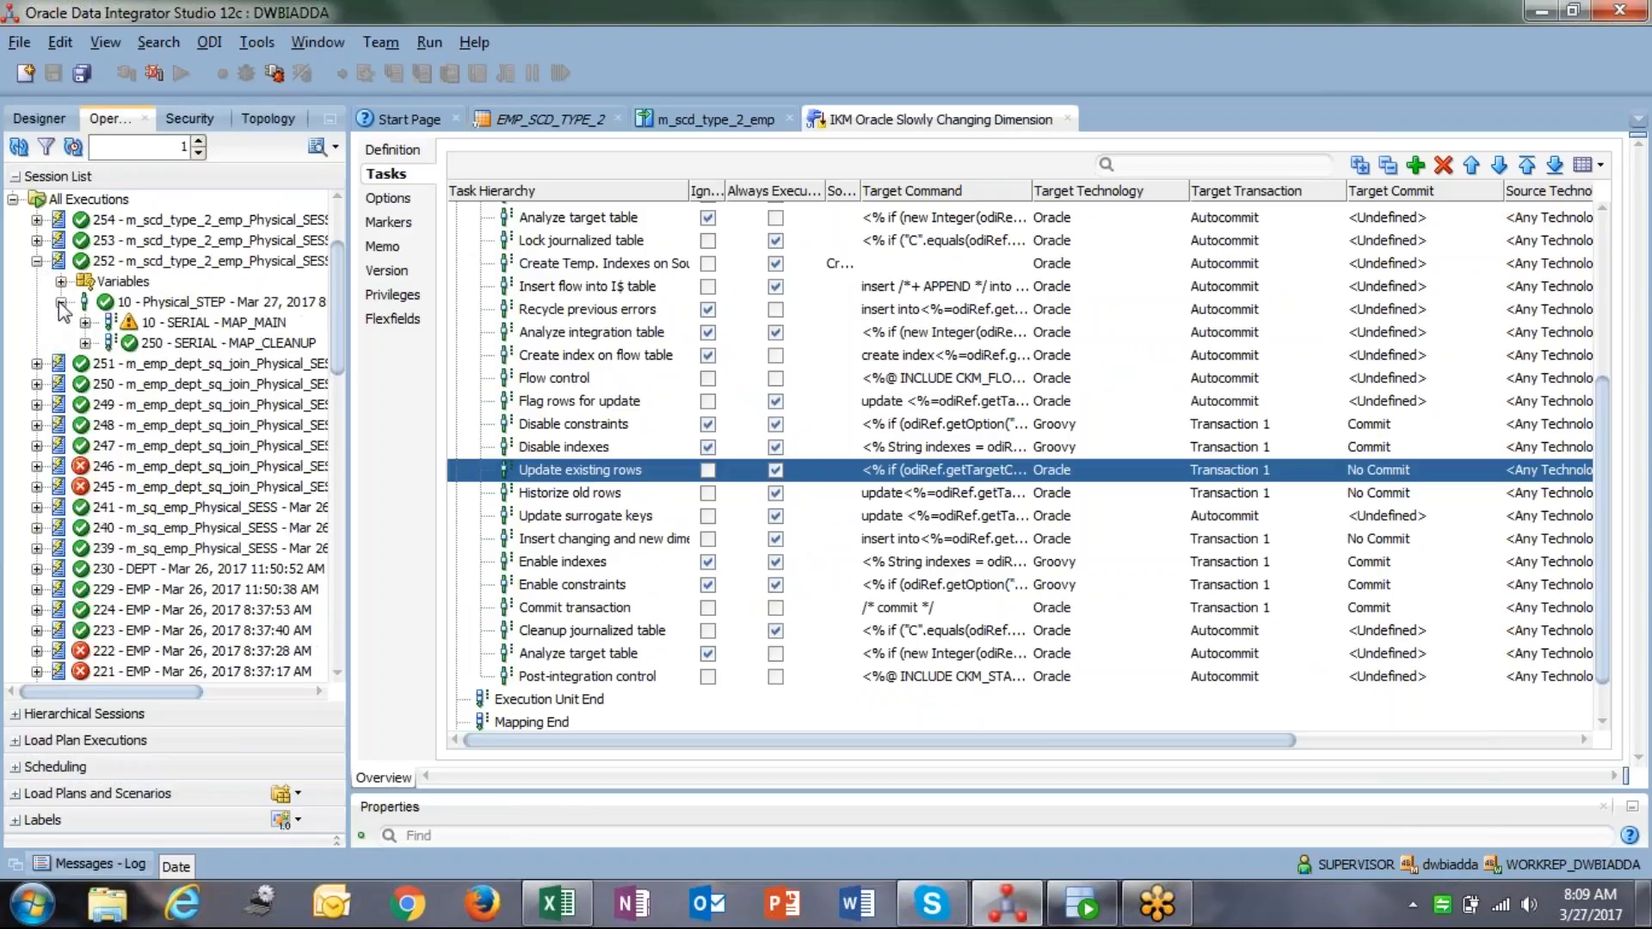
{"action": "left_click", "coordinate": [85, 323]}
{"action": "left_click", "coordinate": [110, 343]}
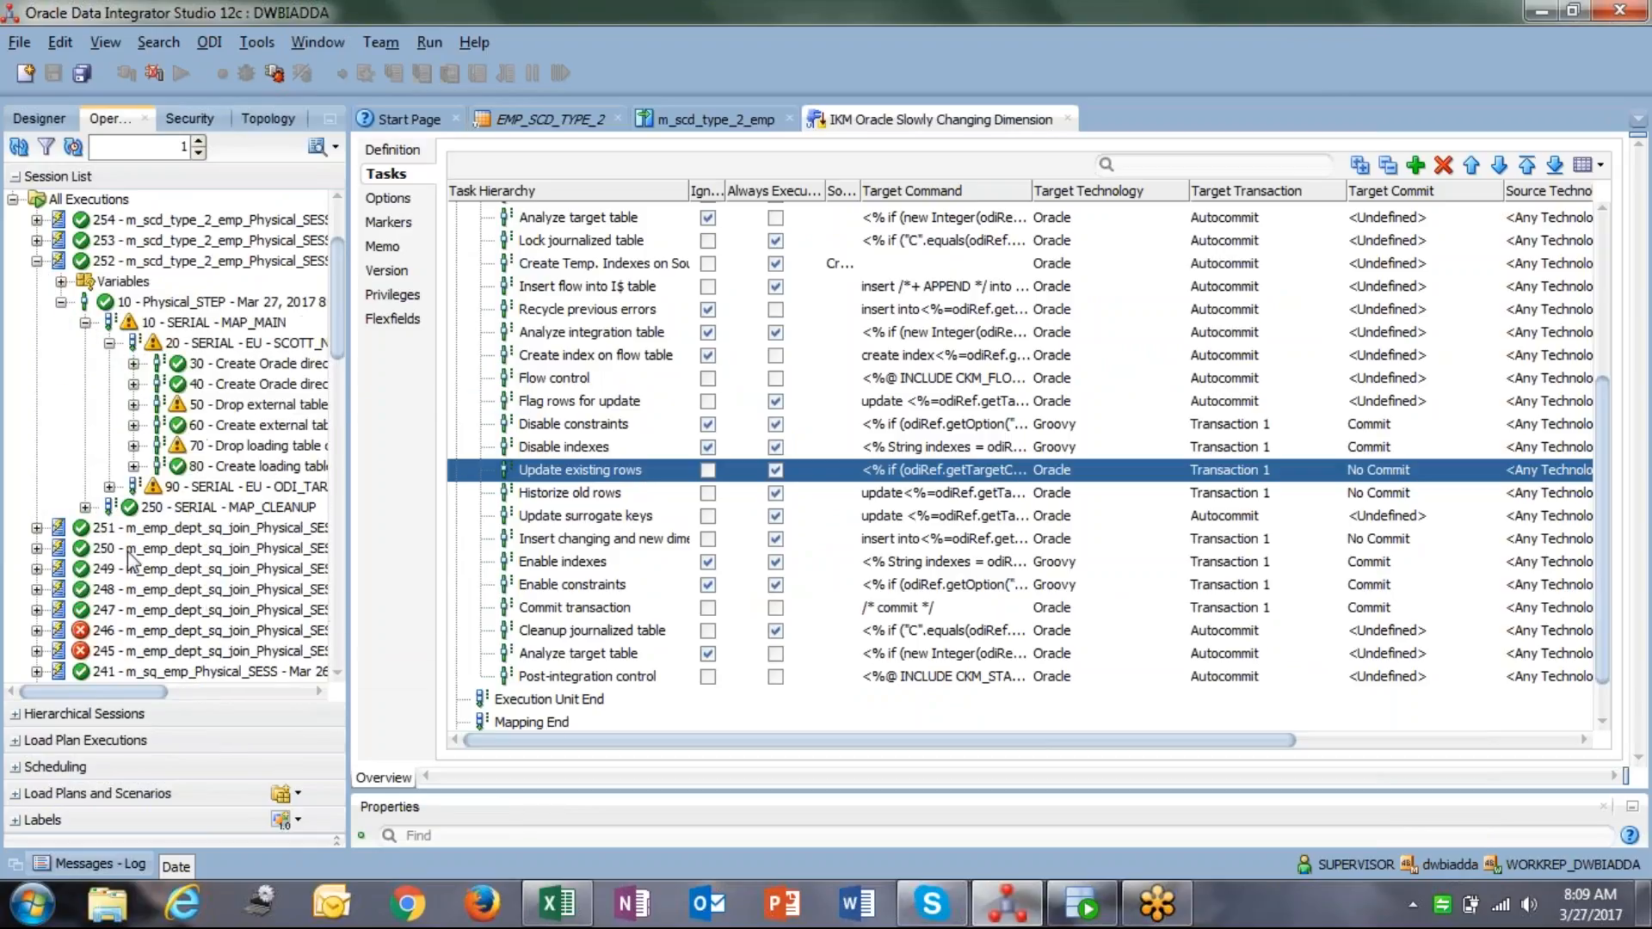
{"action": "left_click_drag", "start_coordinate": [347, 507], "coordinate": [514, 508]}
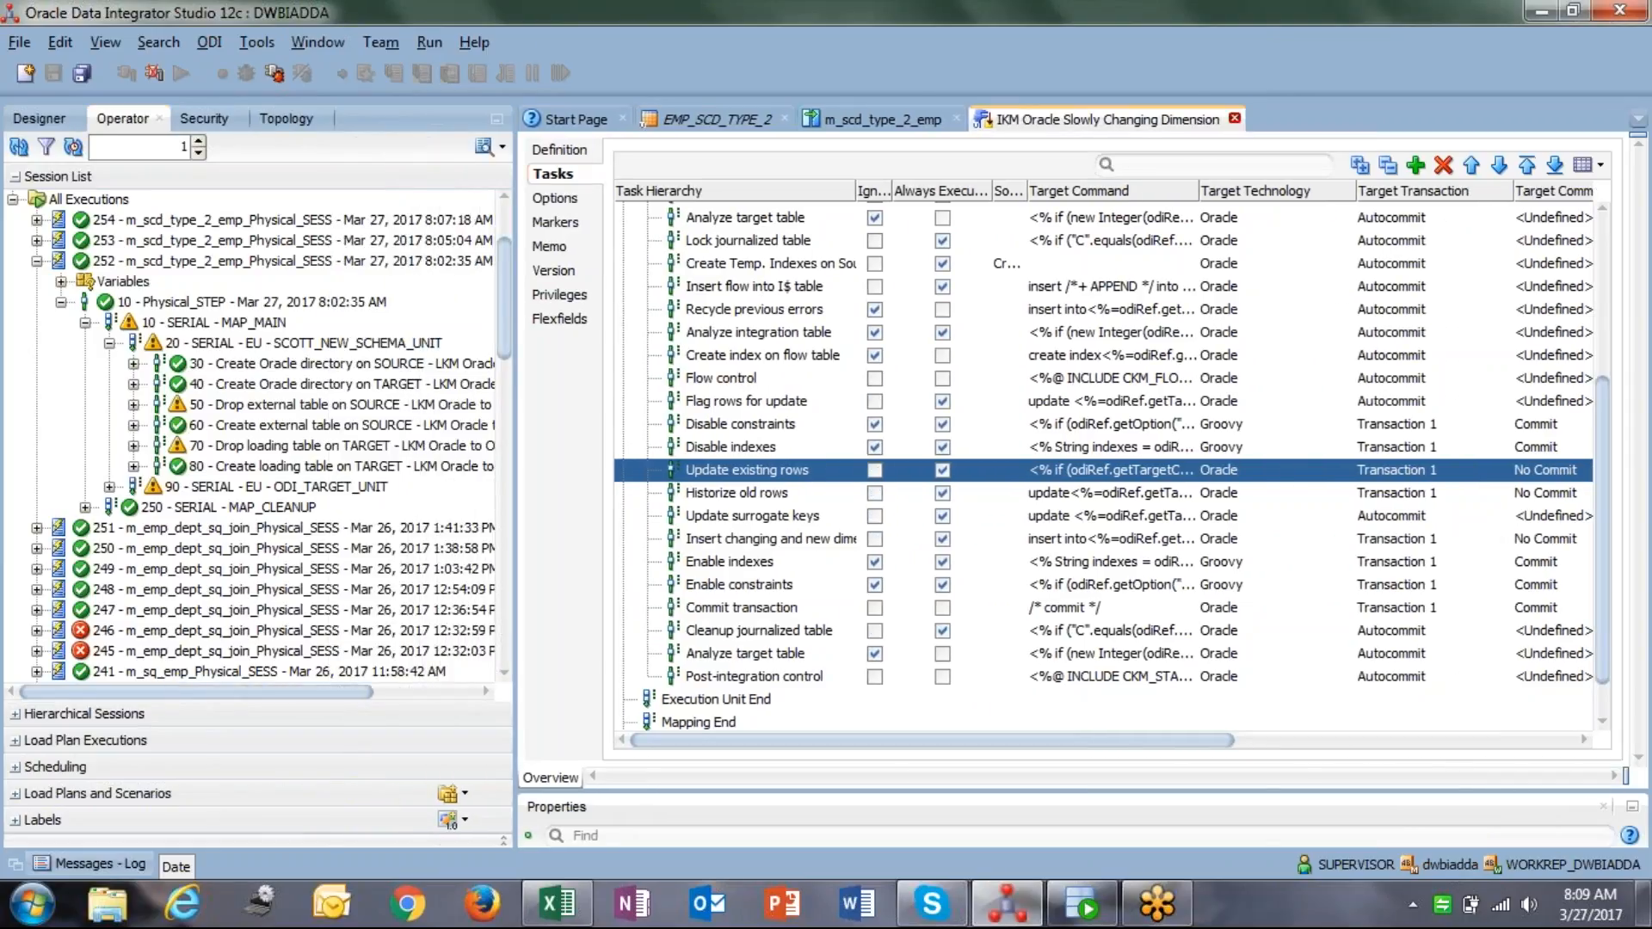
Close the IKM Oracle Slowly Changing Dimension editor and review the external and loading table tasks 50 to 80 of the session.
{"action": "left_click", "coordinate": [1236, 123]}
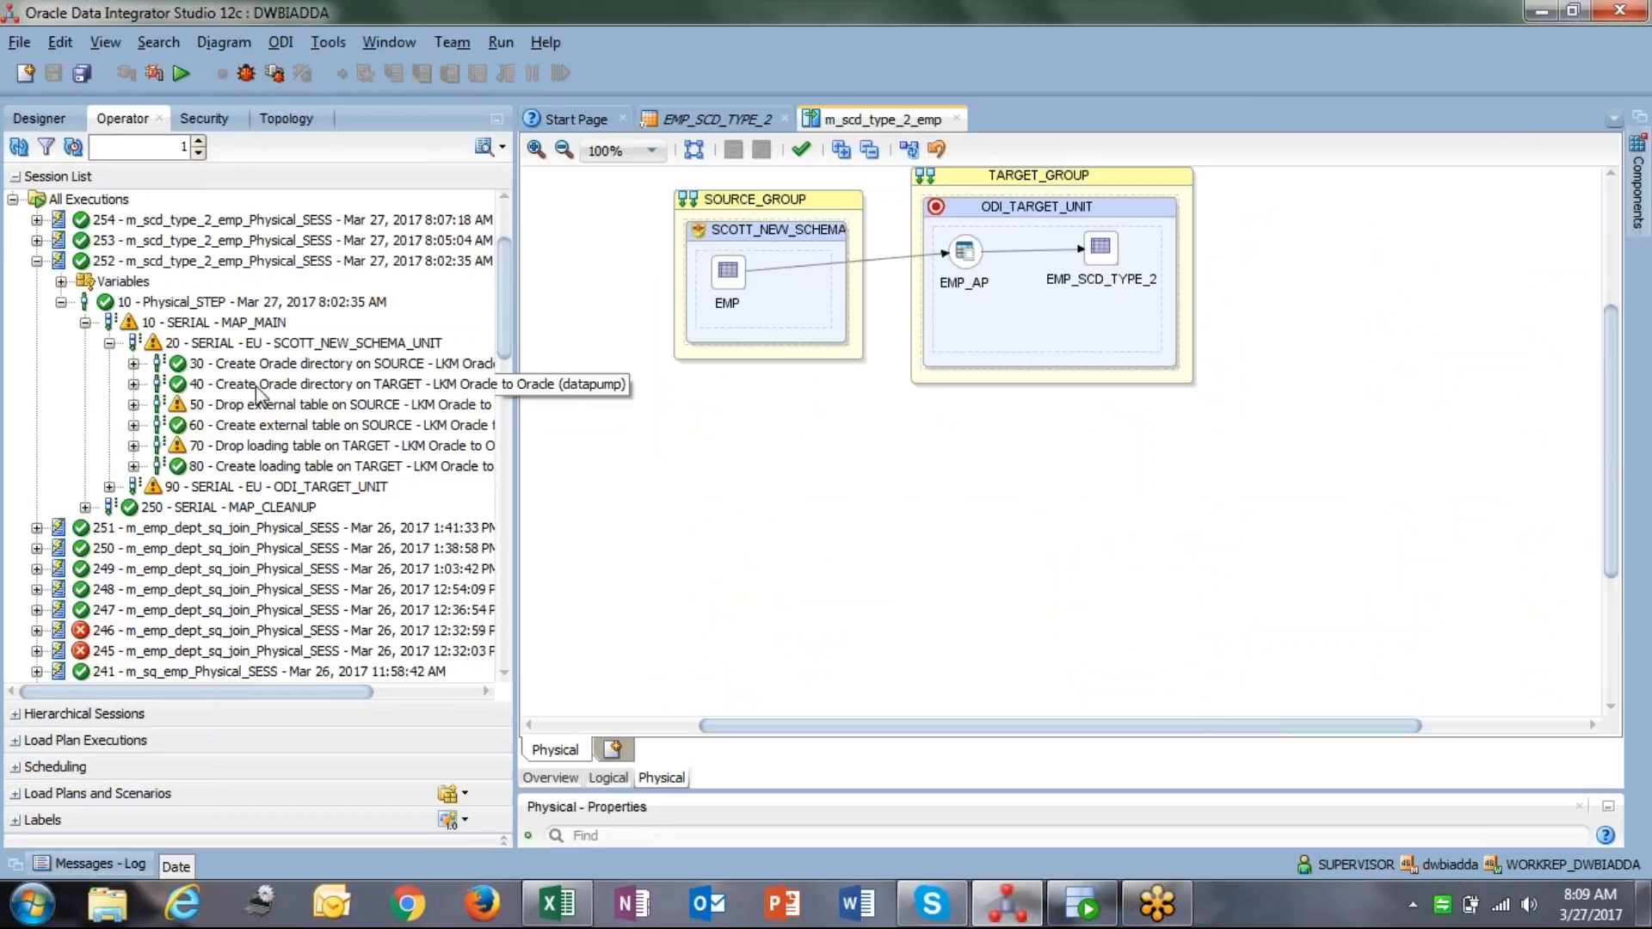
{"action": "left_click", "coordinate": [274, 404]}
{"action": "left_click", "coordinate": [282, 425]}
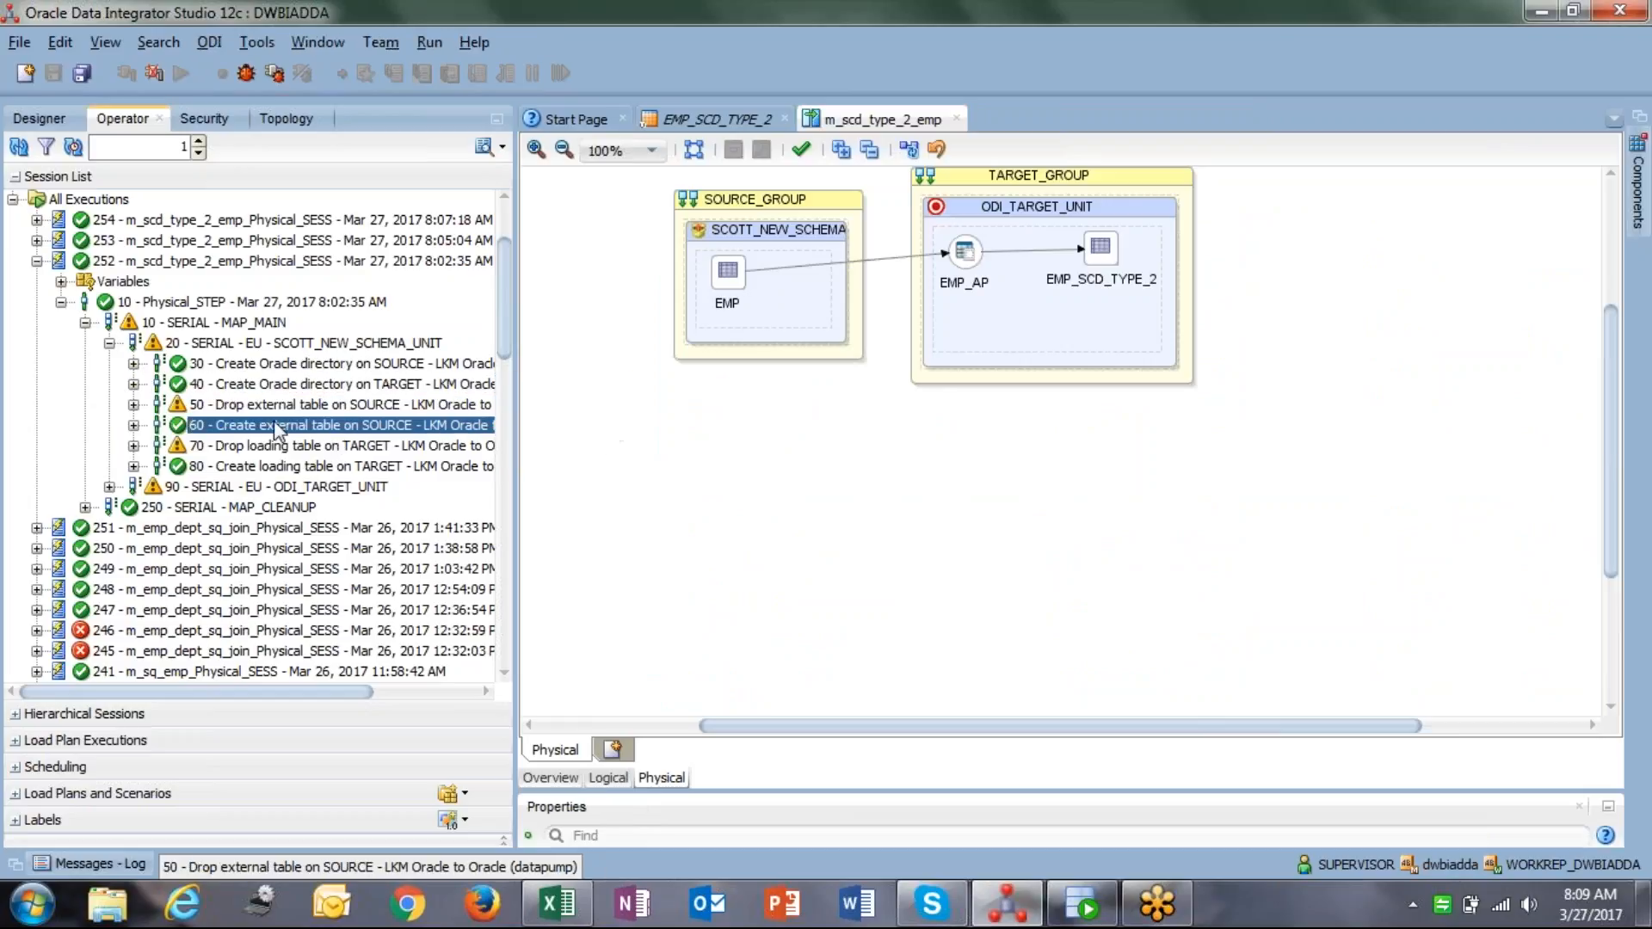
{"action": "left_click", "coordinate": [319, 447]}
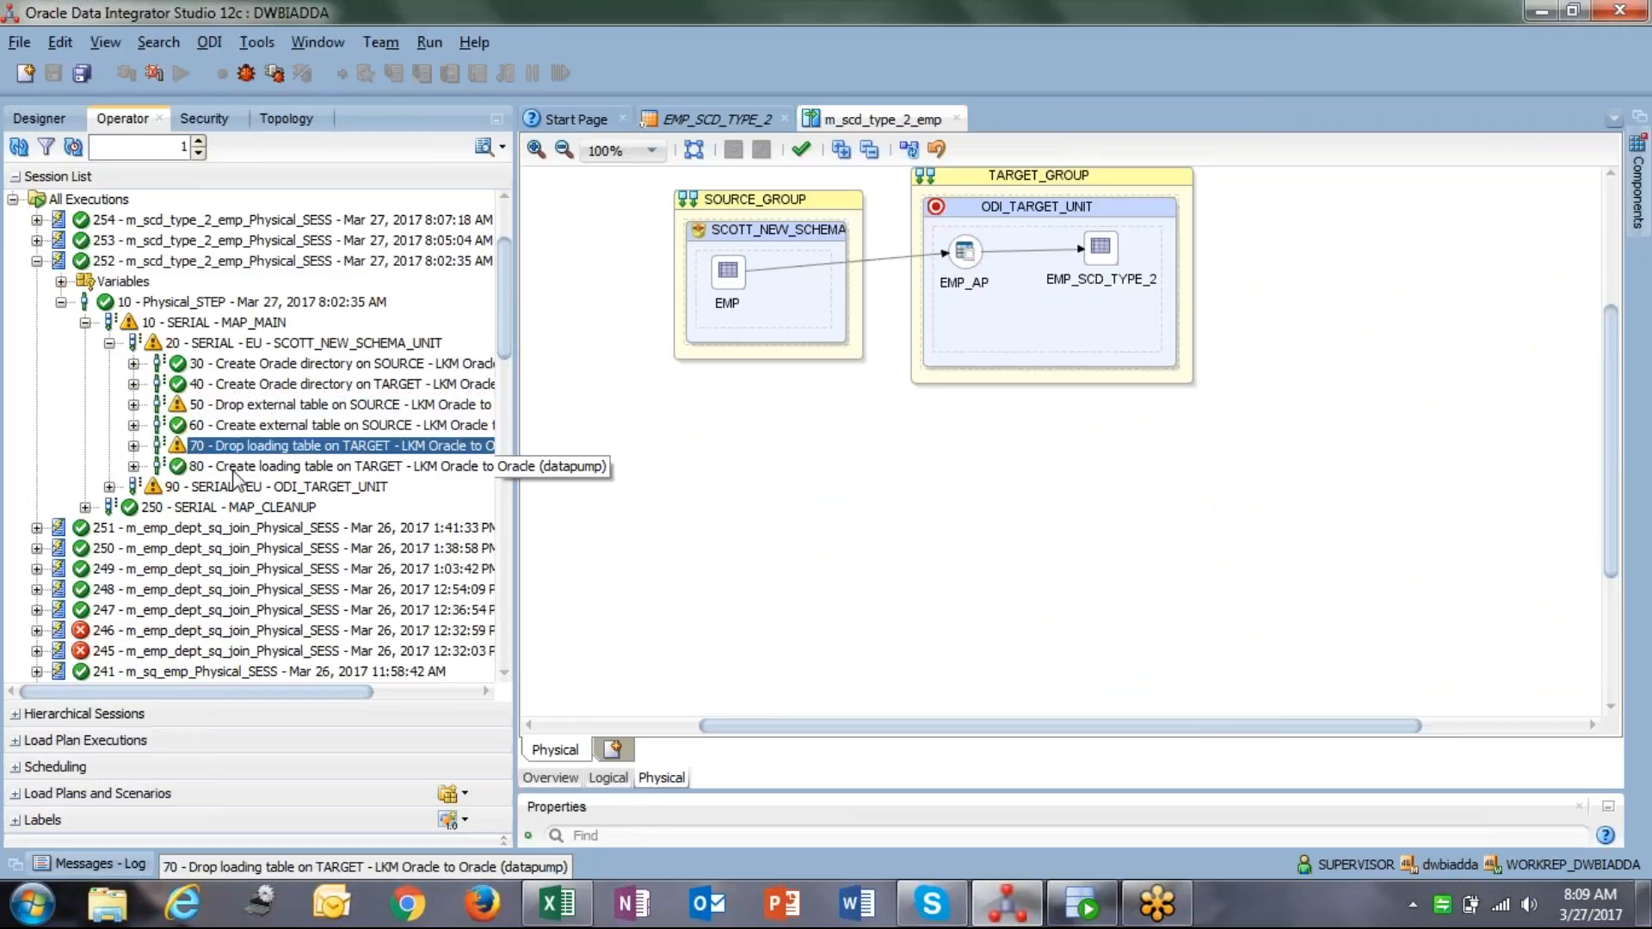
{"action": "key", "text": "Down"}
Expand the ODI_TARGET_UNIT tasks and view the executed code of the Create flow table (I$) task.
{"action": "left_click", "coordinate": [110, 487]}
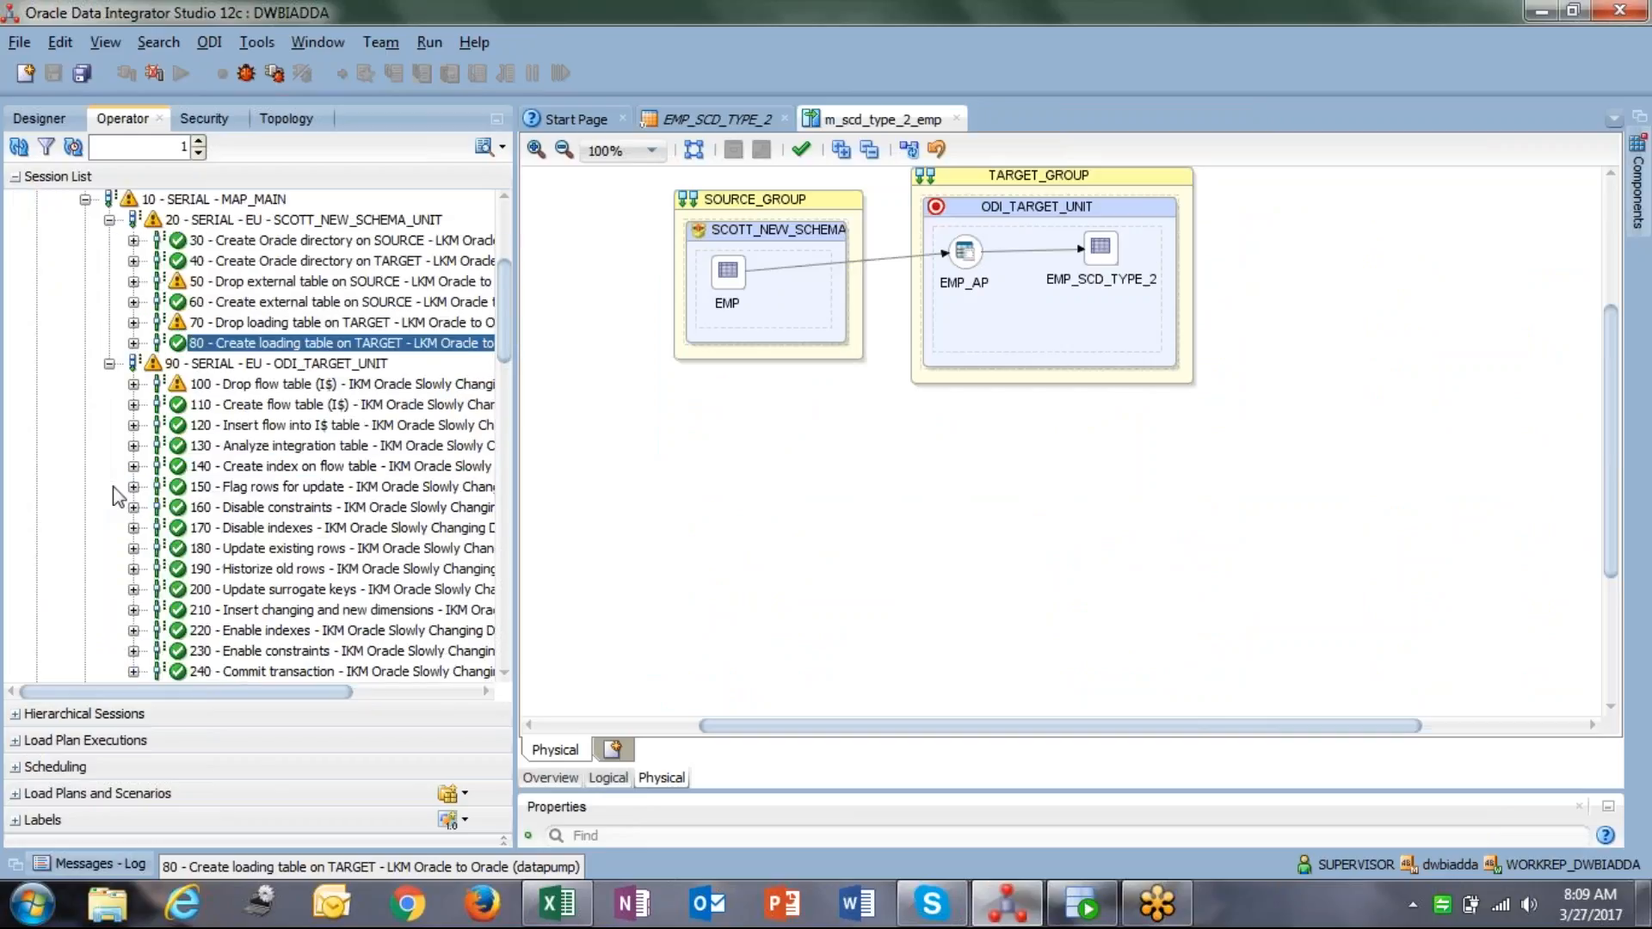
{"action": "scroll", "coordinate": [275, 391], "scroll_direction": "down", "scroll_amount": 2}
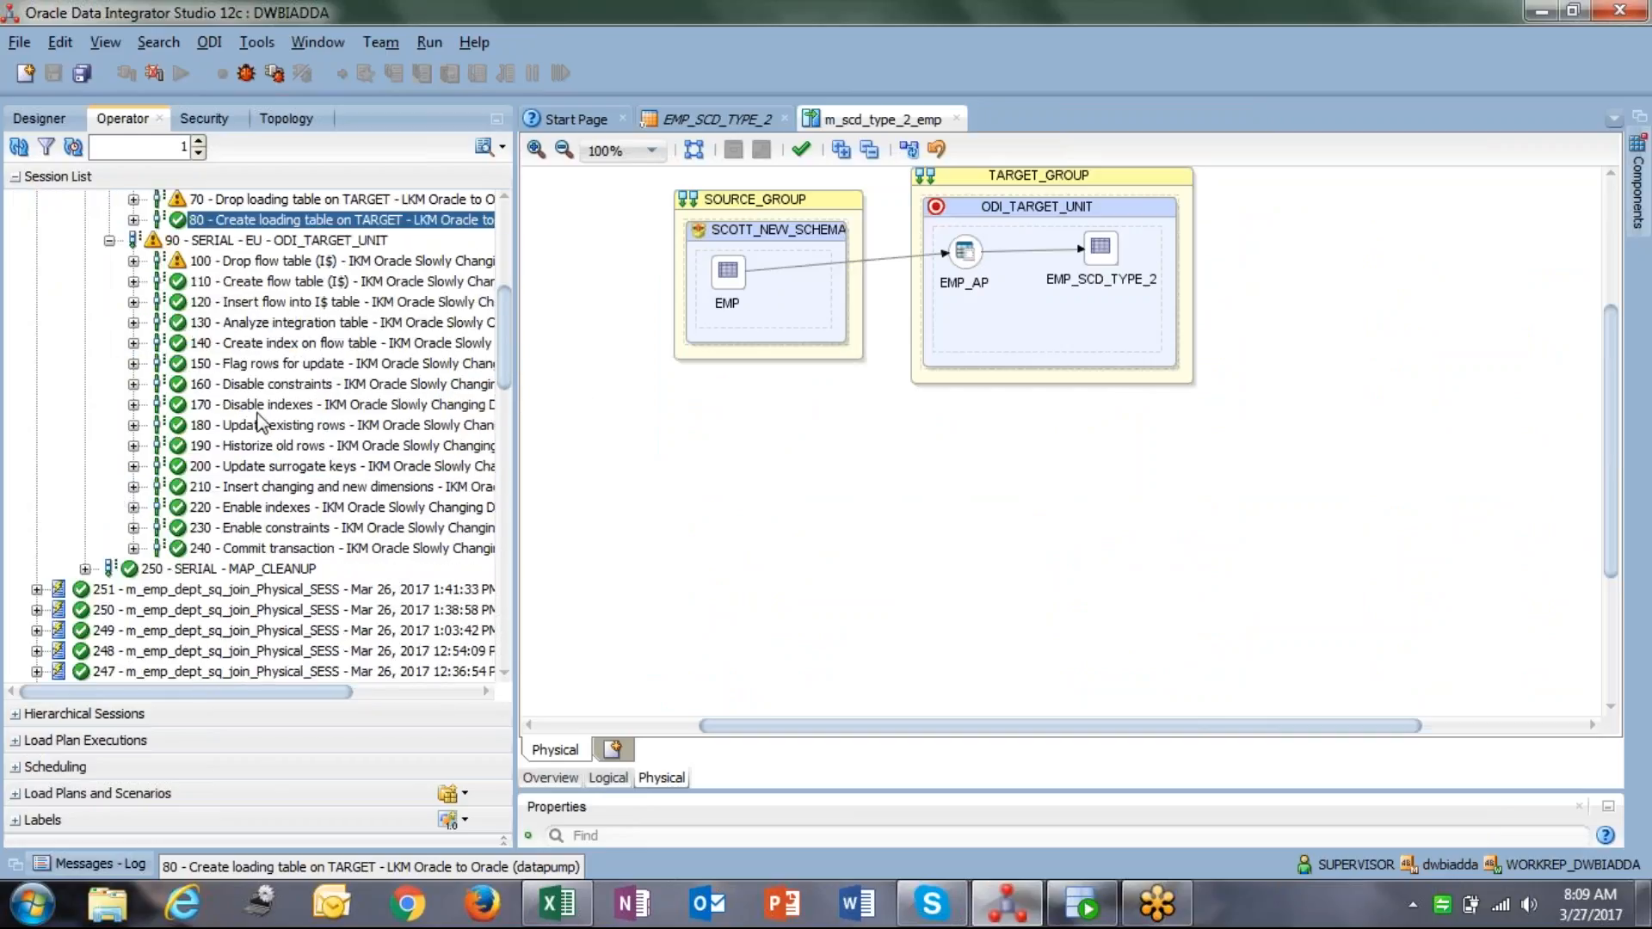
{"action": "double_click", "coordinate": [297, 294]}
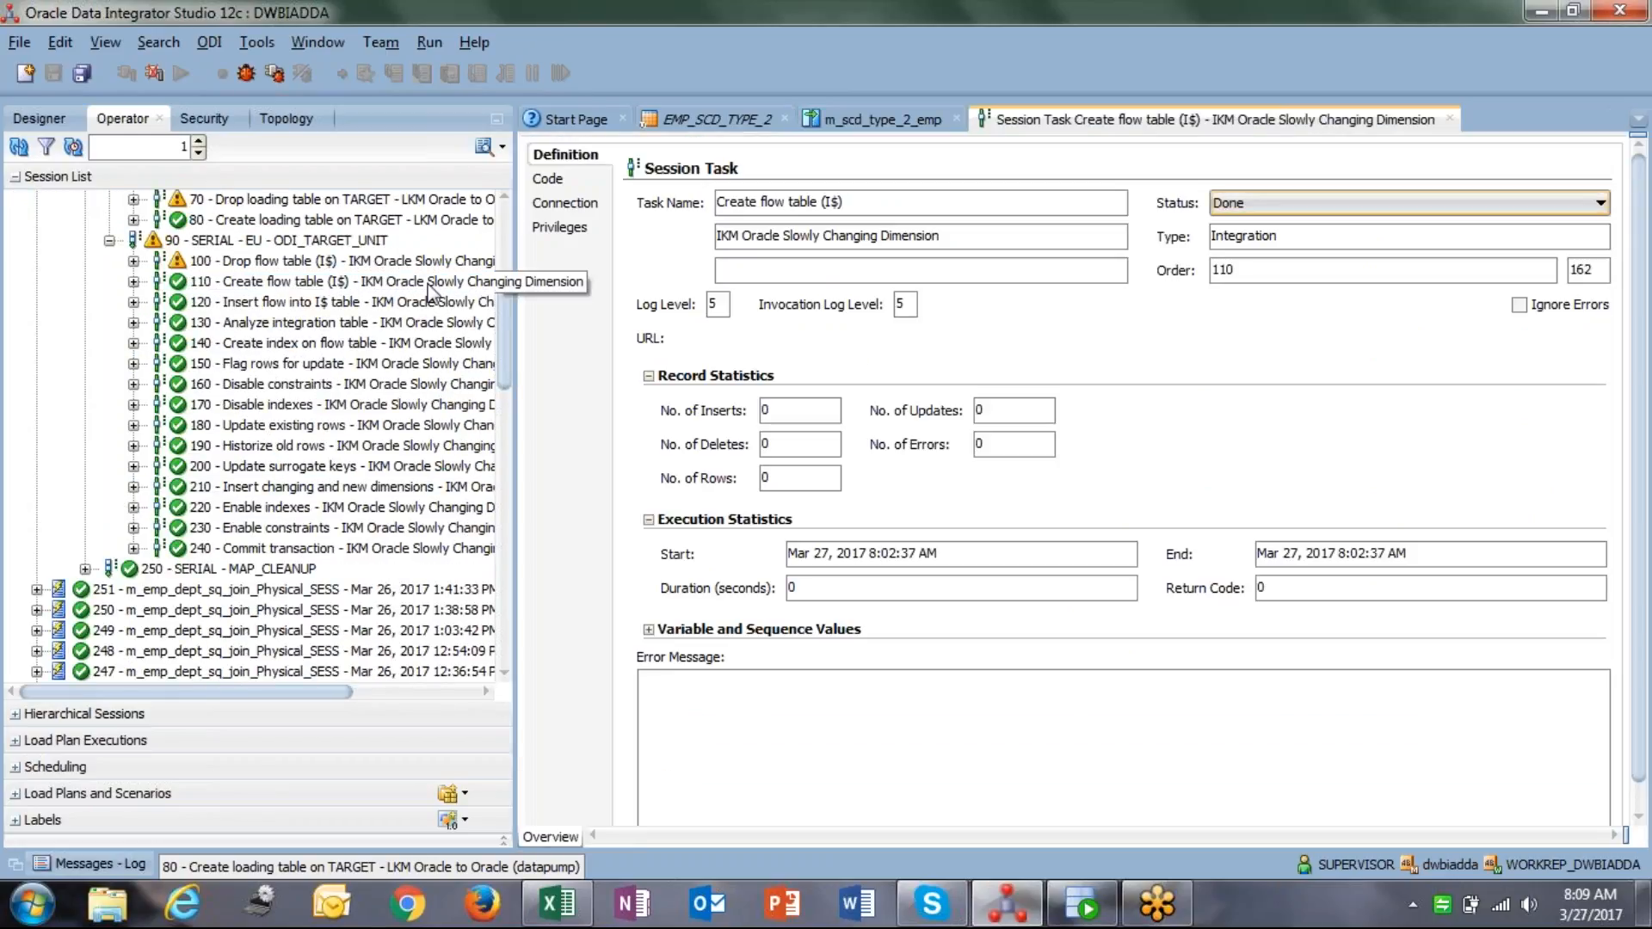
{"action": "left_click", "coordinate": [550, 179]}
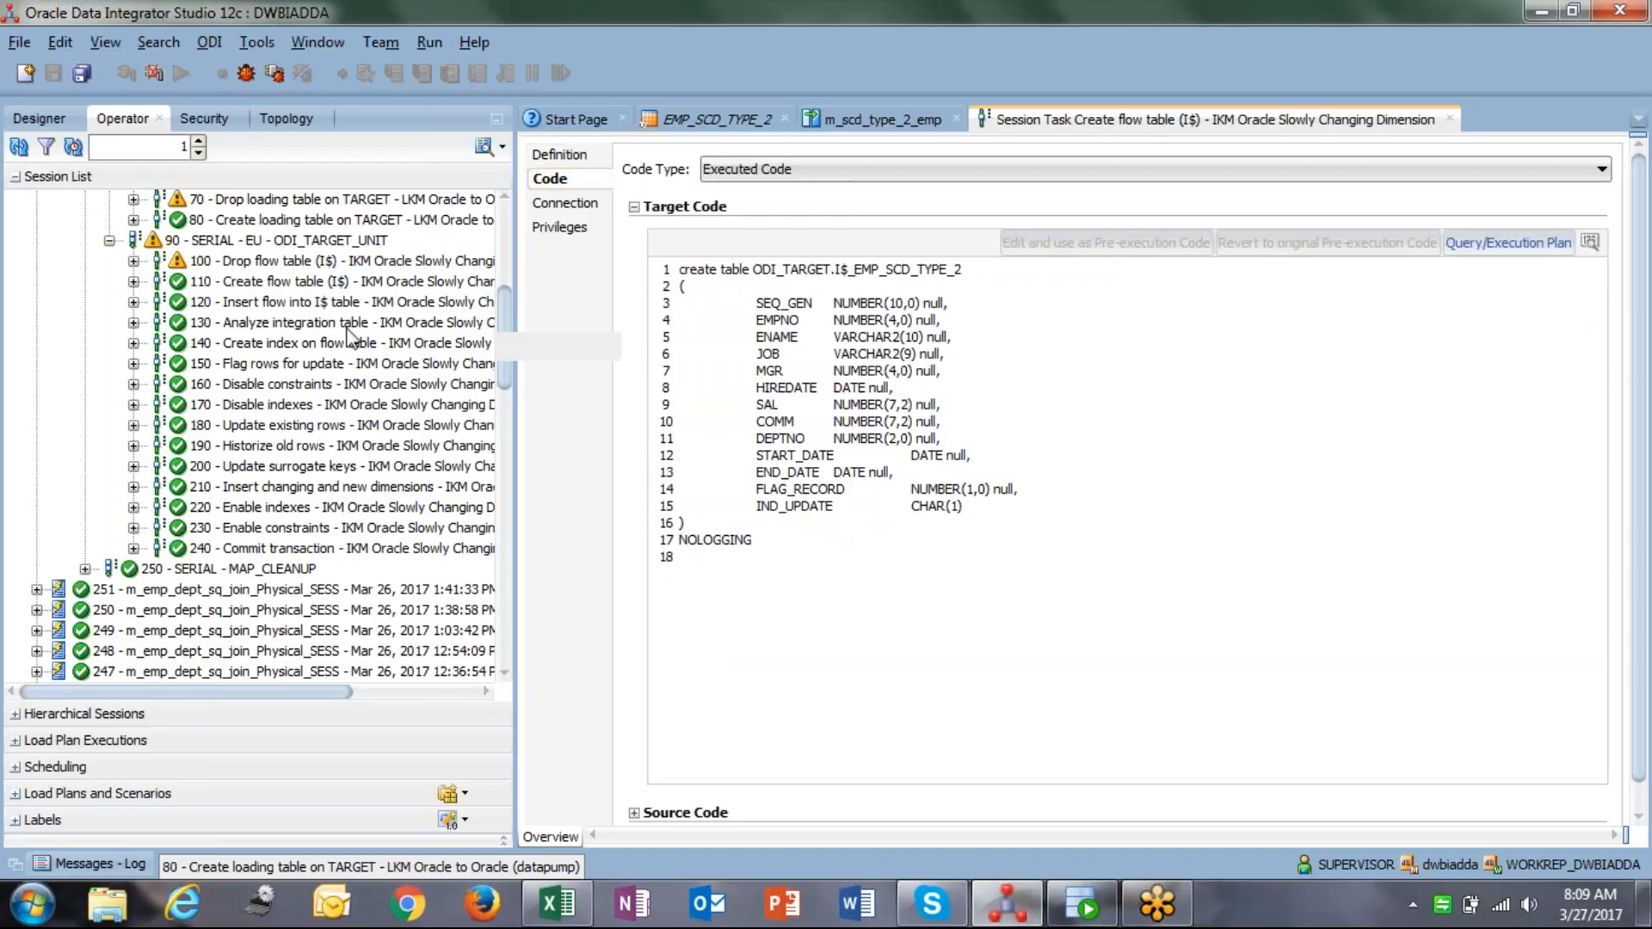
Open the executed code of the Insert flow into I$ table task and examine its insert, select and end-date expressions.
{"action": "double_click", "coordinate": [276, 302]}
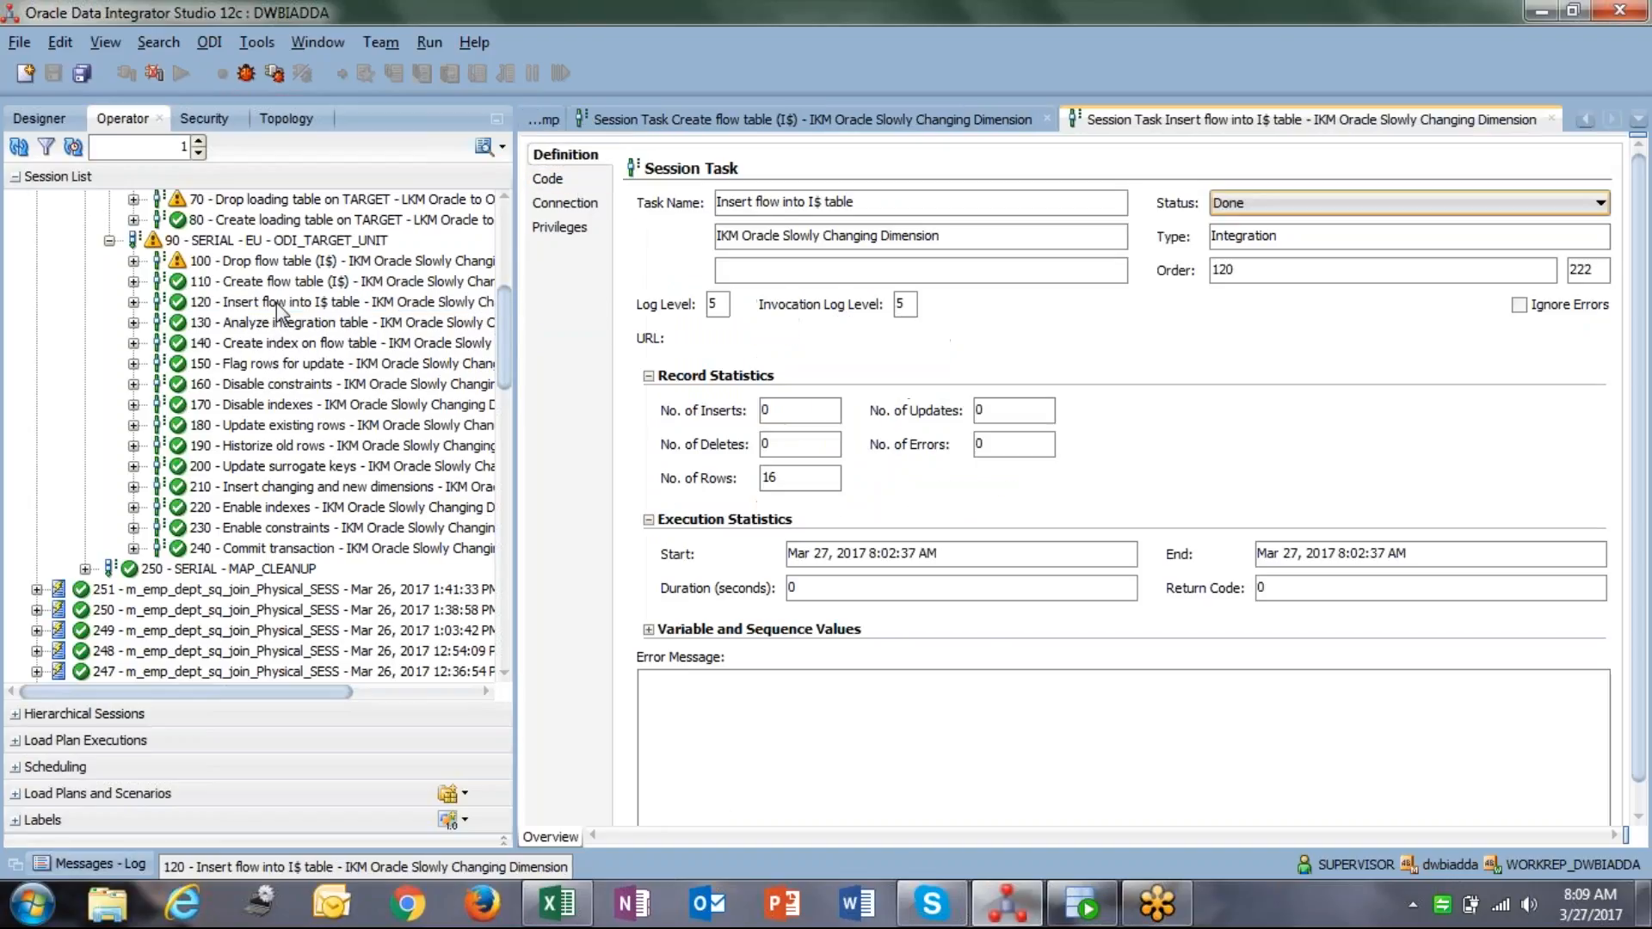
{"action": "left_click", "coordinate": [549, 179]}
{"action": "left_click_drag", "start_coordinate": [681, 270], "coordinate": [960, 289]}
{"action": "left_click", "coordinate": [951, 300]}
{"action": "left_click_drag", "start_coordinate": [775, 563], "coordinate": [947, 777]}
{"action": "left_click", "coordinate": [947, 777]}
{"action": "left_click_drag", "start_coordinate": [742, 538], "coordinate": [874, 676]}
{"action": "left_click", "coordinate": [873, 680]}
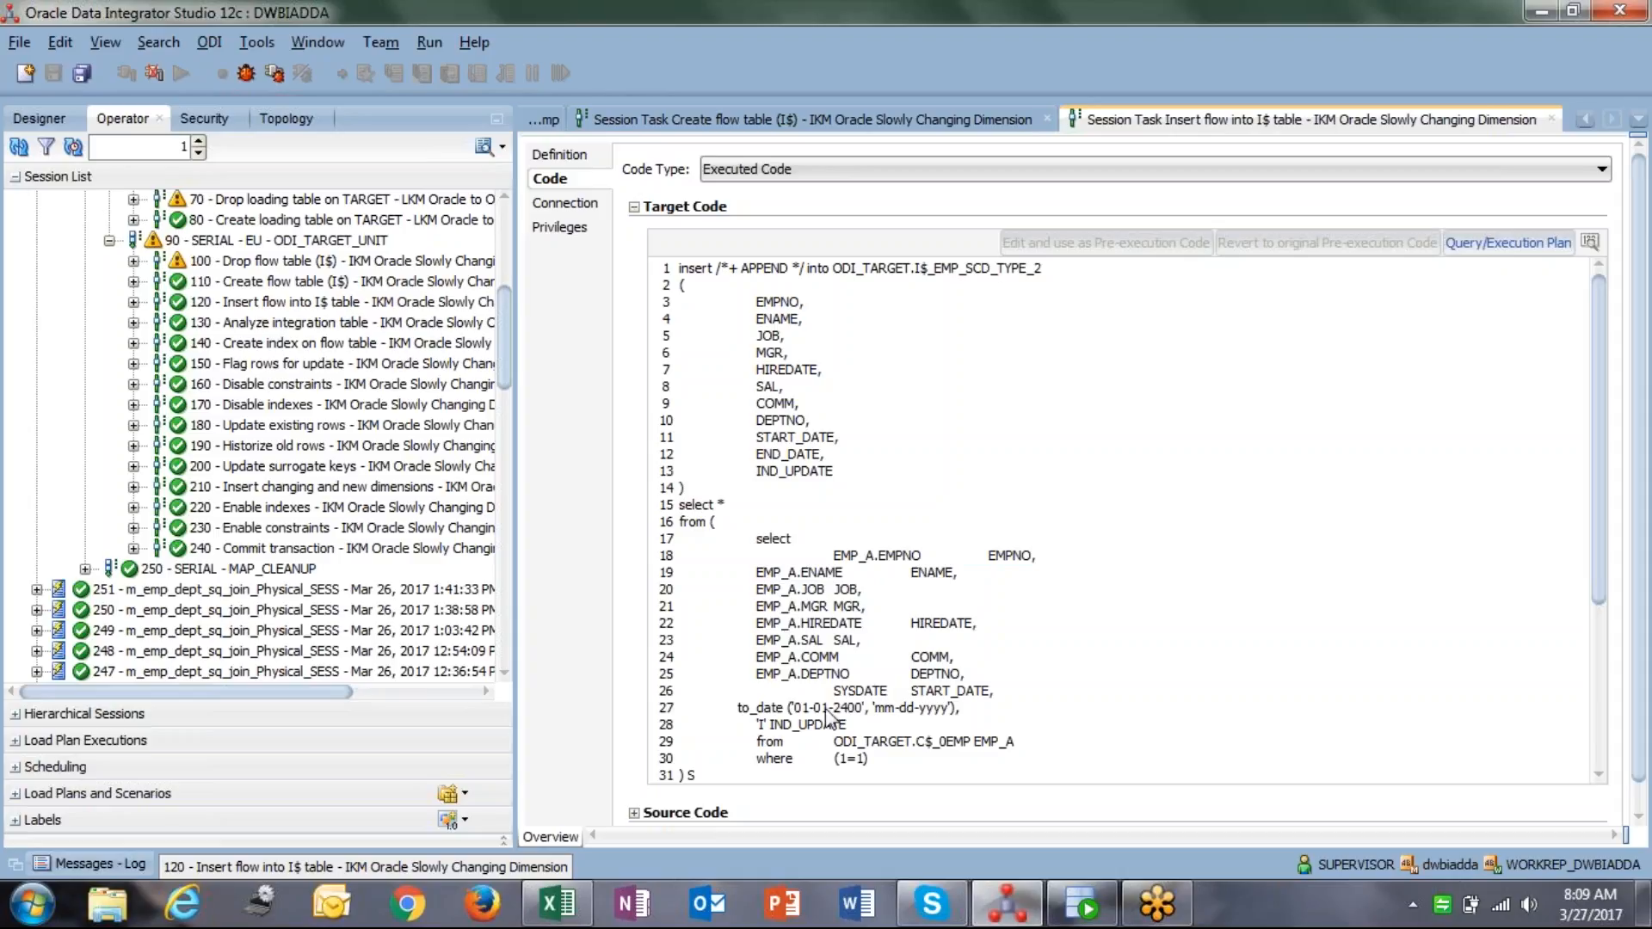
{"action": "left_click_drag", "start_coordinate": [730, 709], "coordinate": [866, 713]}
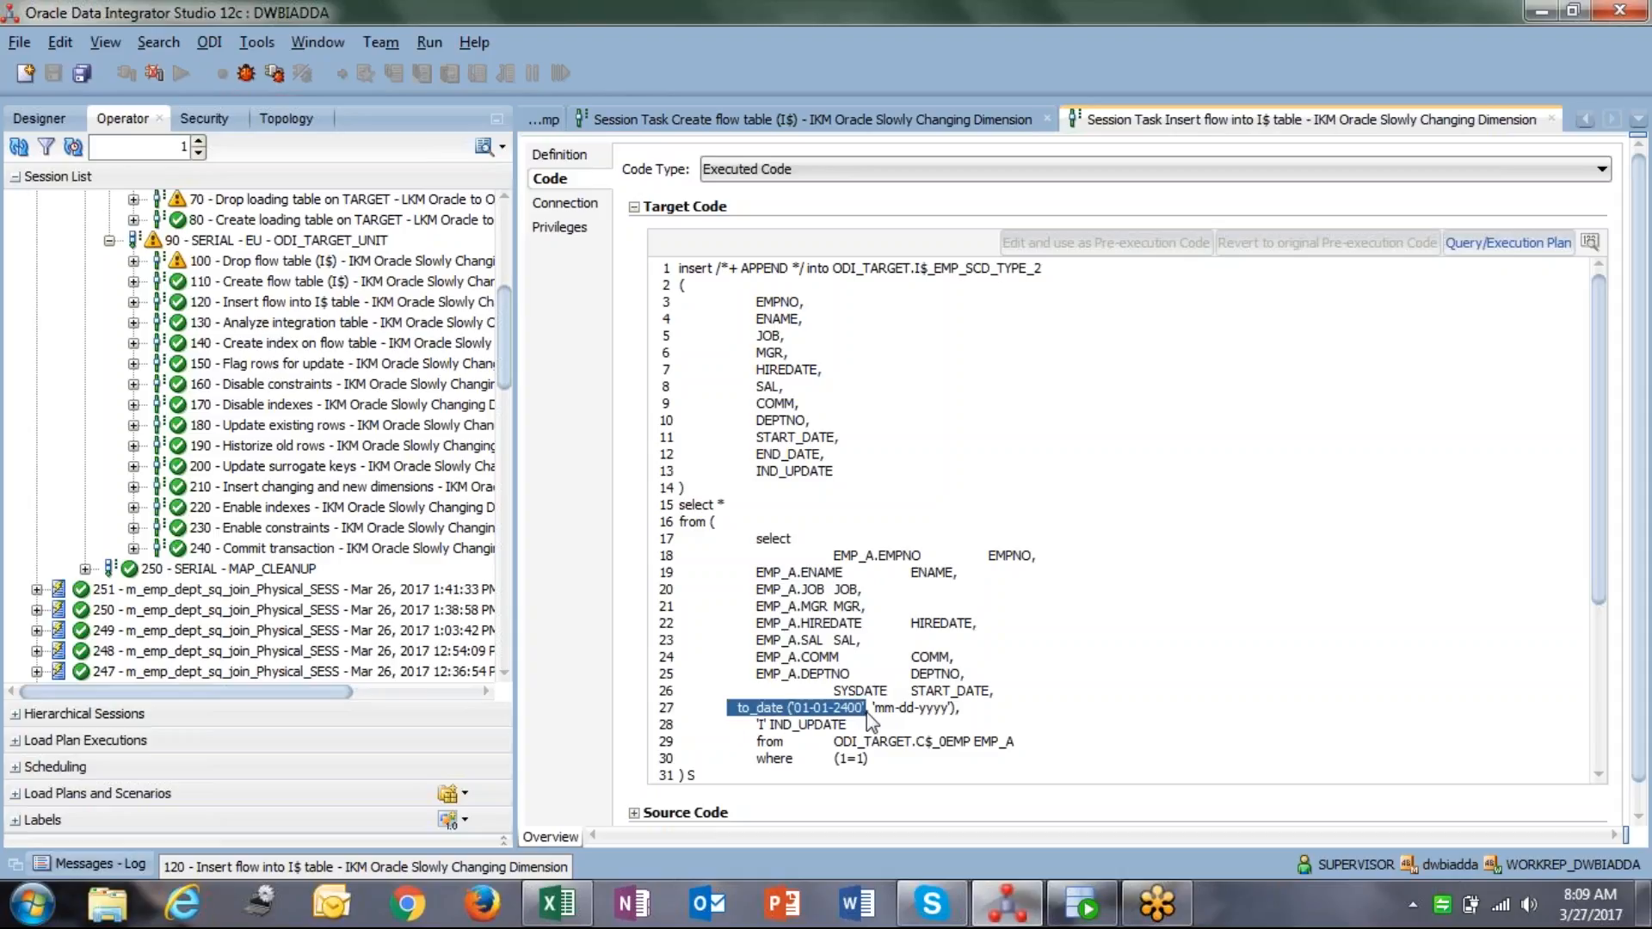
Examine the NOT EXISTS part of the Insert flow into I$ table code and expand its Source Code section.
{"action": "left_click", "coordinate": [866, 713]}
{"action": "scroll", "coordinate": [1605, 555], "scroll_direction": "down", "scroll_amount": 5}
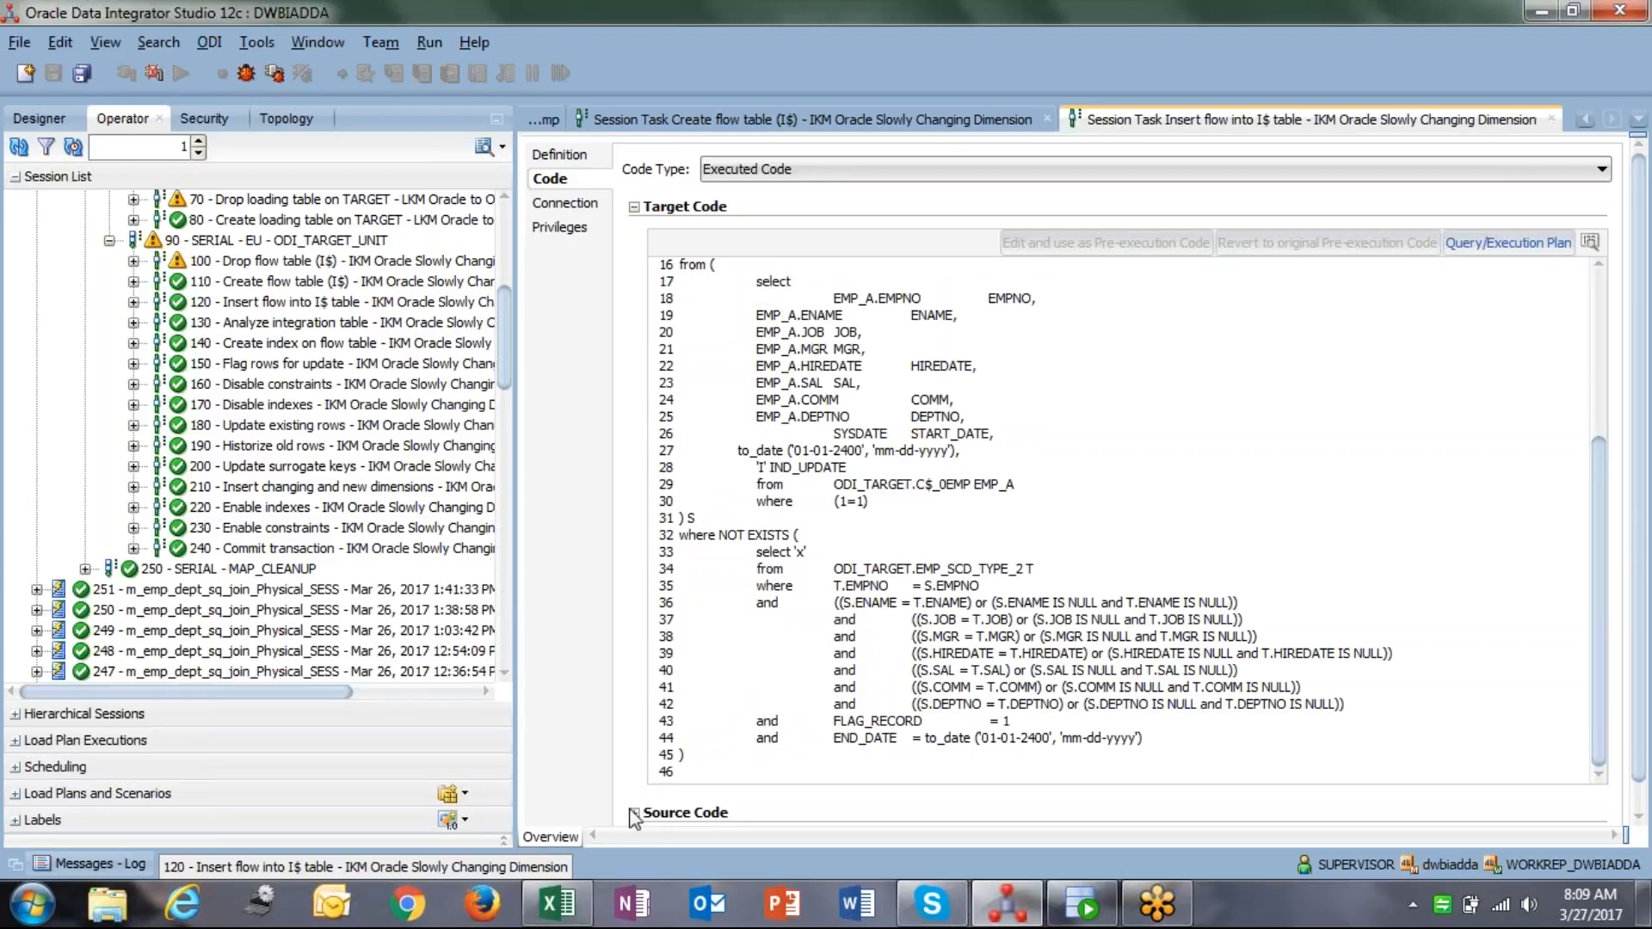
{"action": "left_click", "coordinate": [636, 812]}
{"action": "mouse_move", "coordinate": [1639, 472]}
{"action": "left_mouse_down"}
{"action": "mouse_move", "coordinate": [1639, 635]}
{"action": "mouse_move", "coordinate": [1639, 496]}
{"action": "left_mouse_up"}
{"action": "left_click", "coordinate": [1322, 482]}
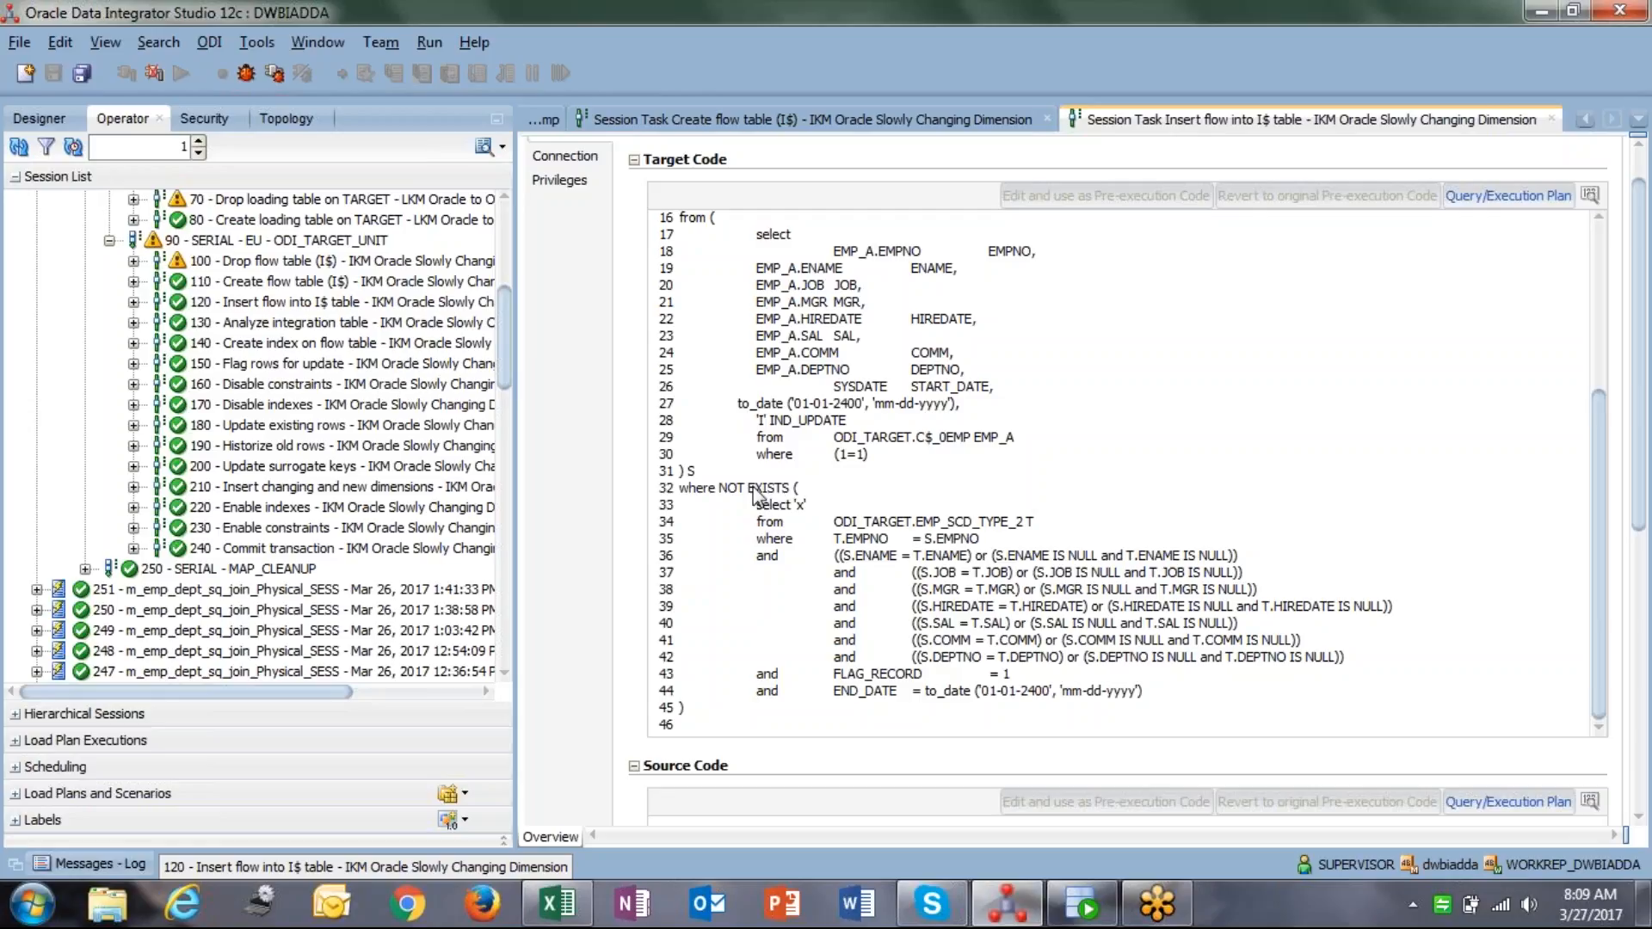
Compare the insert column list, the NOT EXISTS clause and the inner select from C$_0EMP in the target code.
{"action": "scroll", "coordinate": [738, 501], "scroll_direction": "up", "scroll_amount": 5}
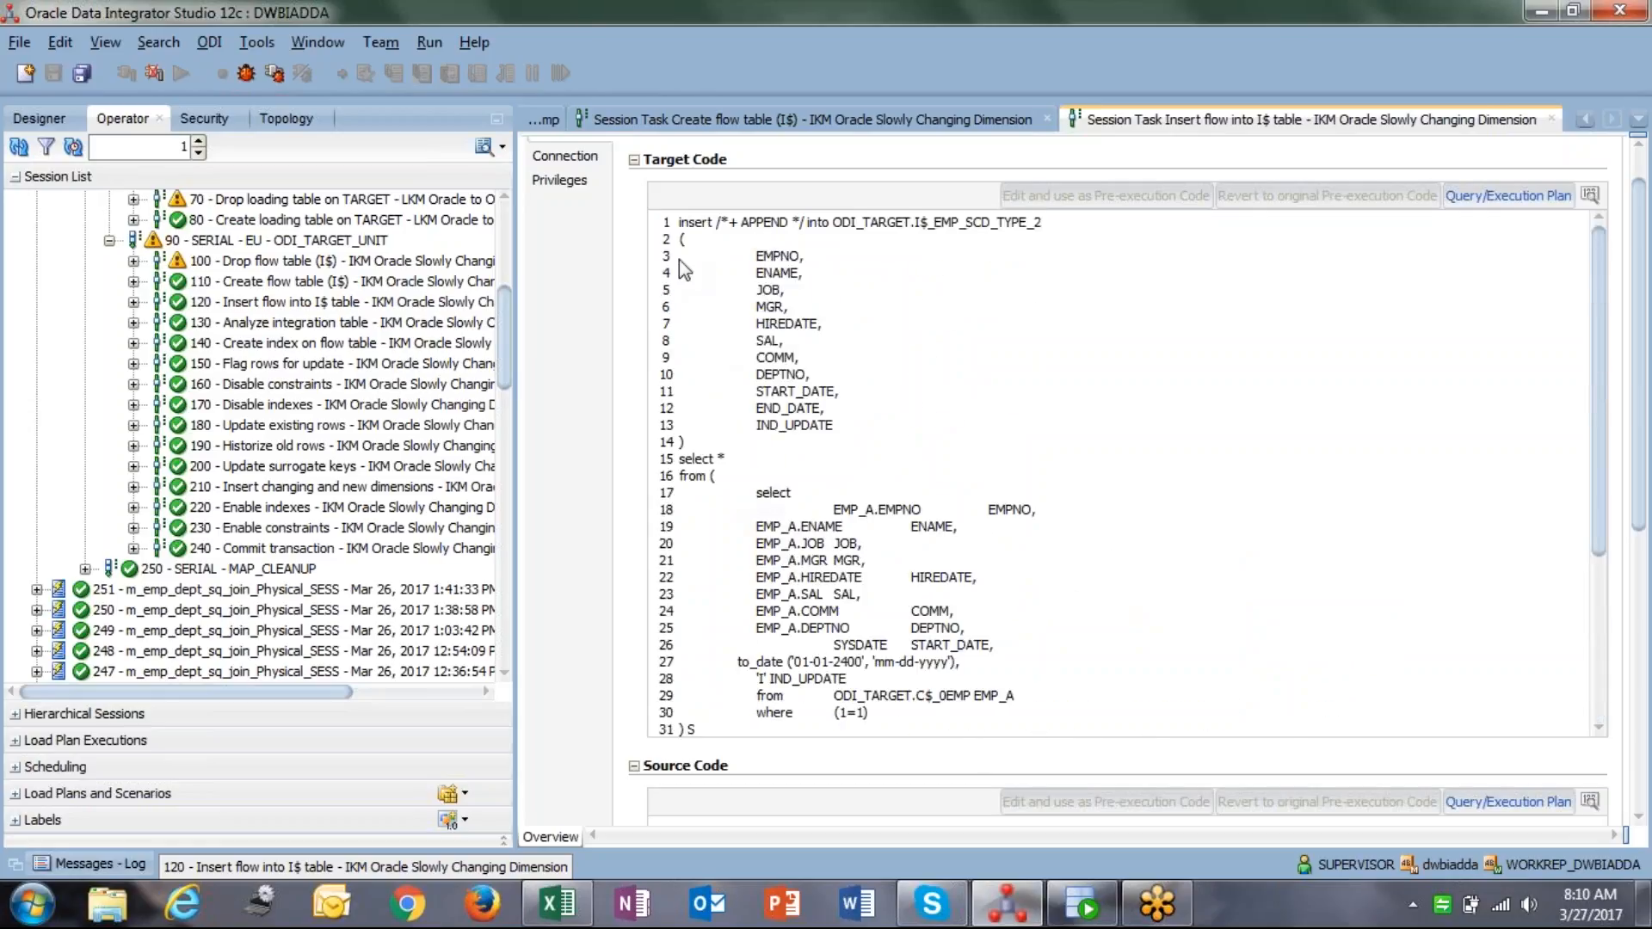
{"action": "left_click_drag", "start_coordinate": [684, 241], "coordinate": [885, 454]}
{"action": "left_click", "coordinate": [884, 453]}
{"action": "scroll", "coordinate": [881, 457], "scroll_direction": "down", "scroll_amount": 5}
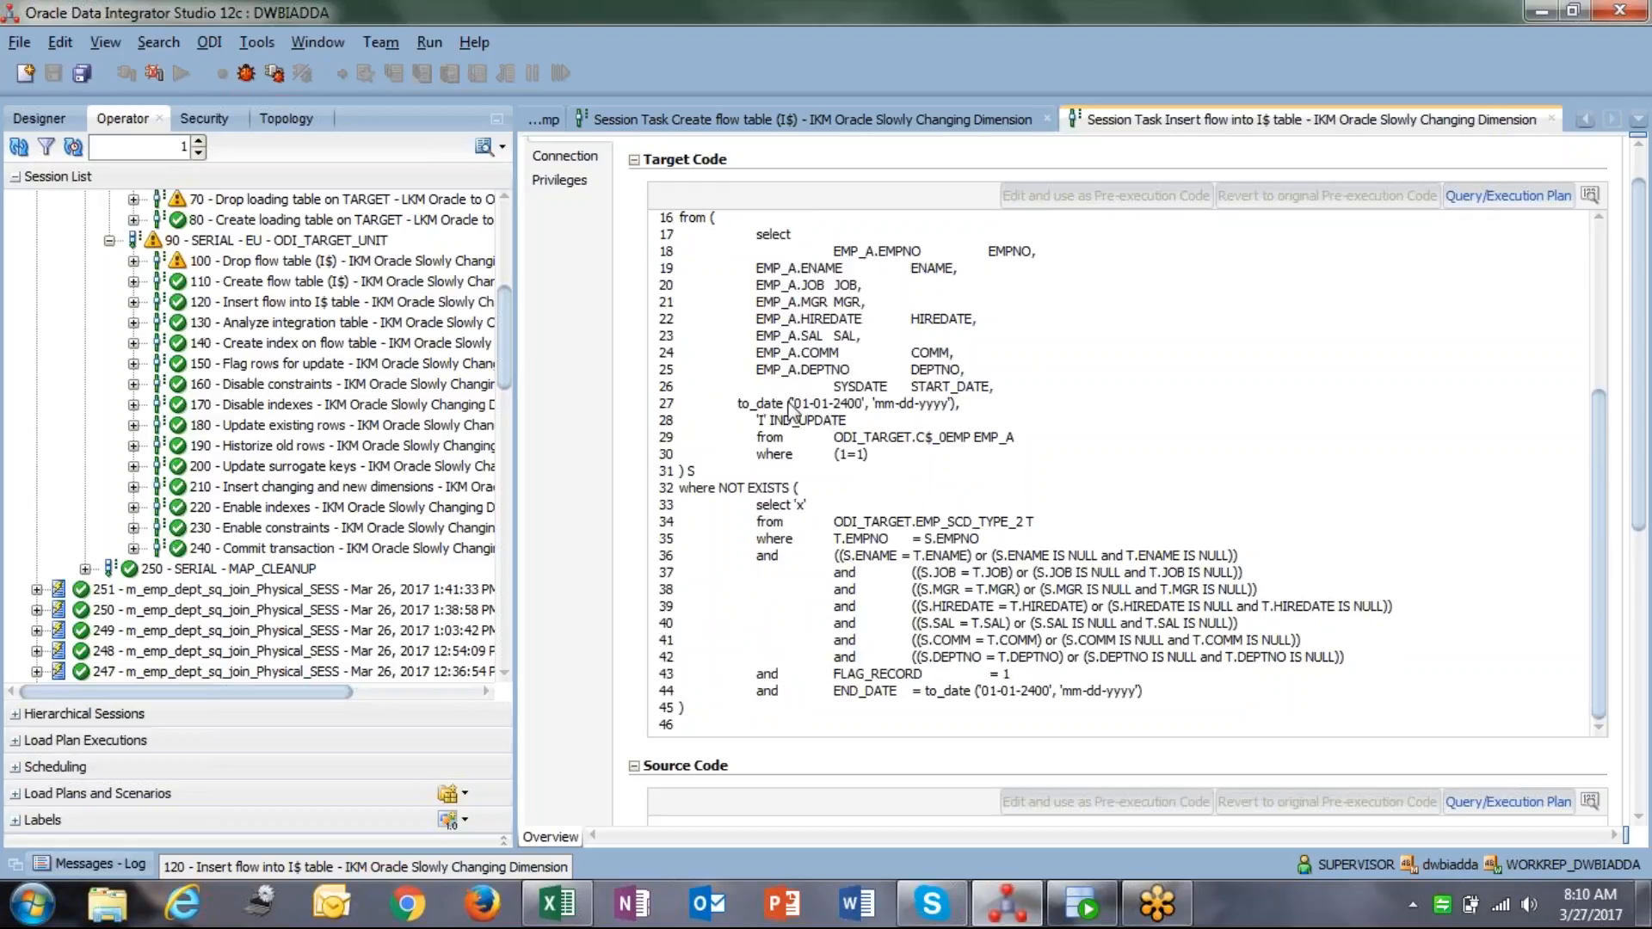
{"action": "left_click_drag", "start_coordinate": [681, 488], "coordinate": [1195, 709]}
{"action": "left_click", "coordinate": [1195, 709]}
{"action": "scroll", "coordinate": [1055, 626], "scroll_direction": "up", "scroll_amount": 1}
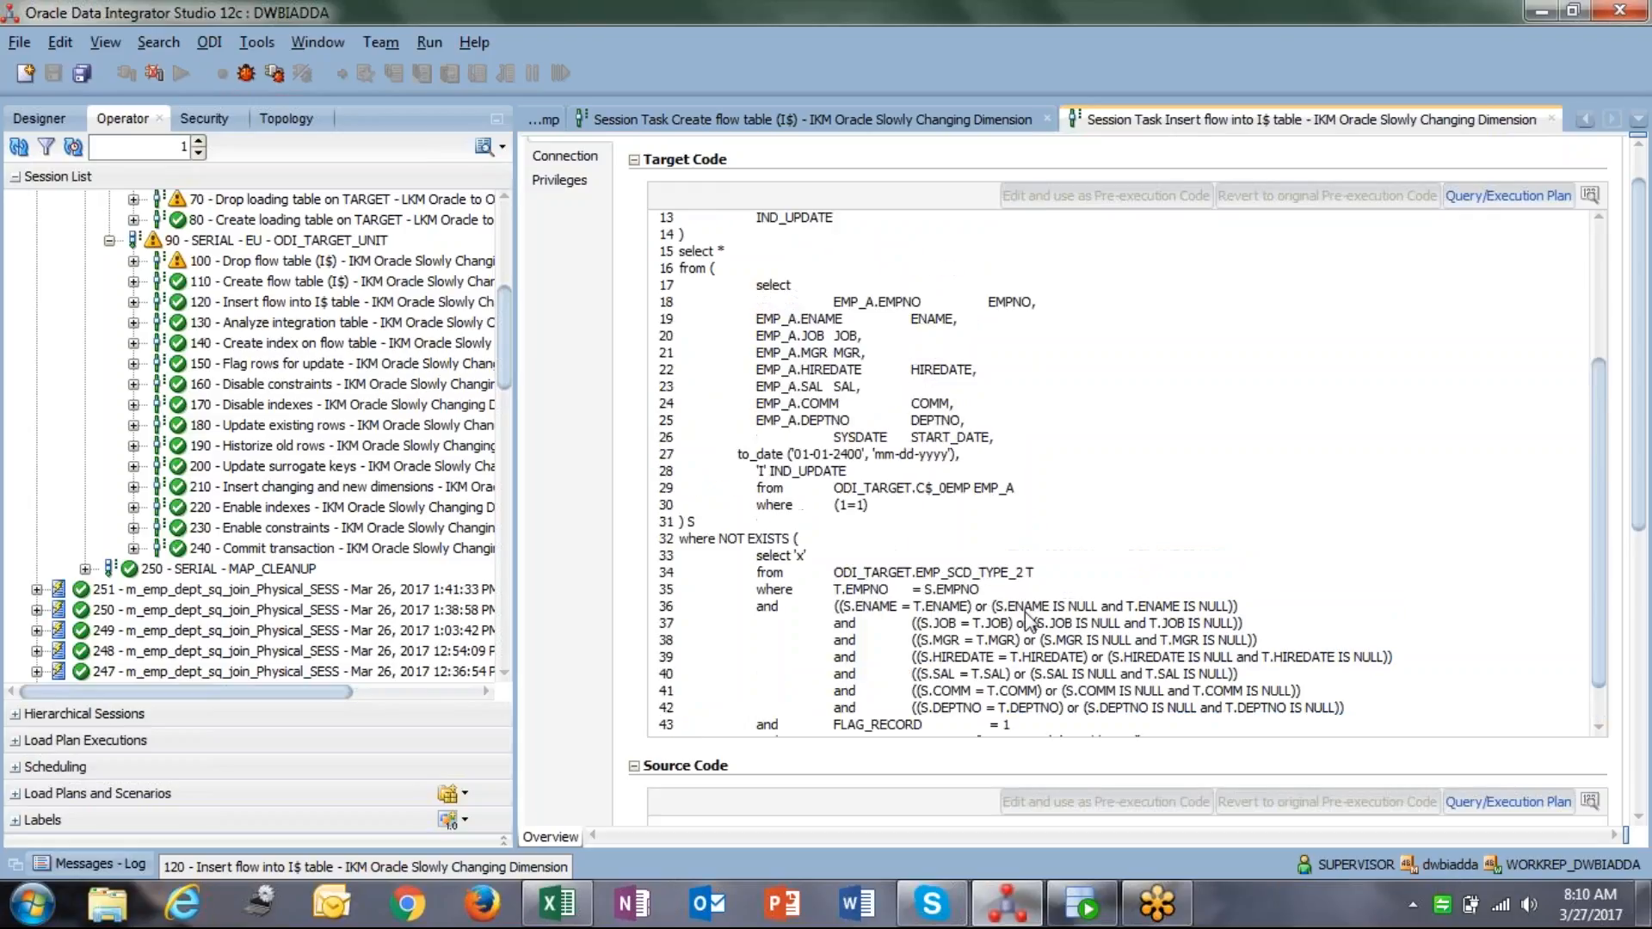
{"action": "left_click_drag", "start_coordinate": [741, 292], "coordinate": [958, 509]}
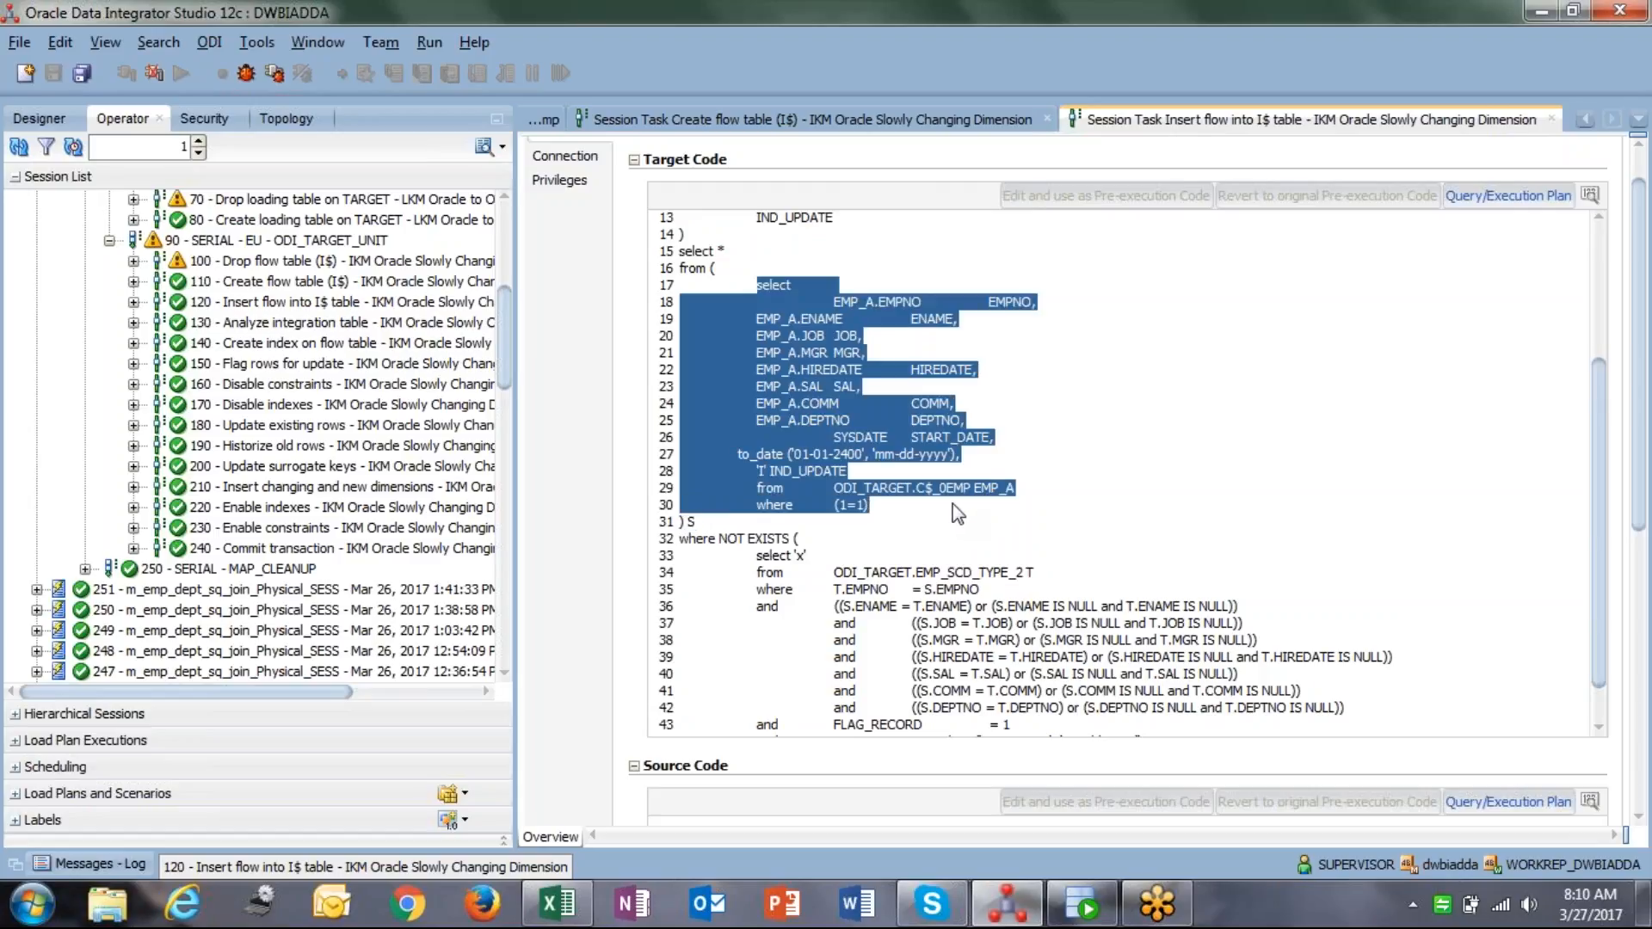
{"action": "left_click", "coordinate": [957, 514]}
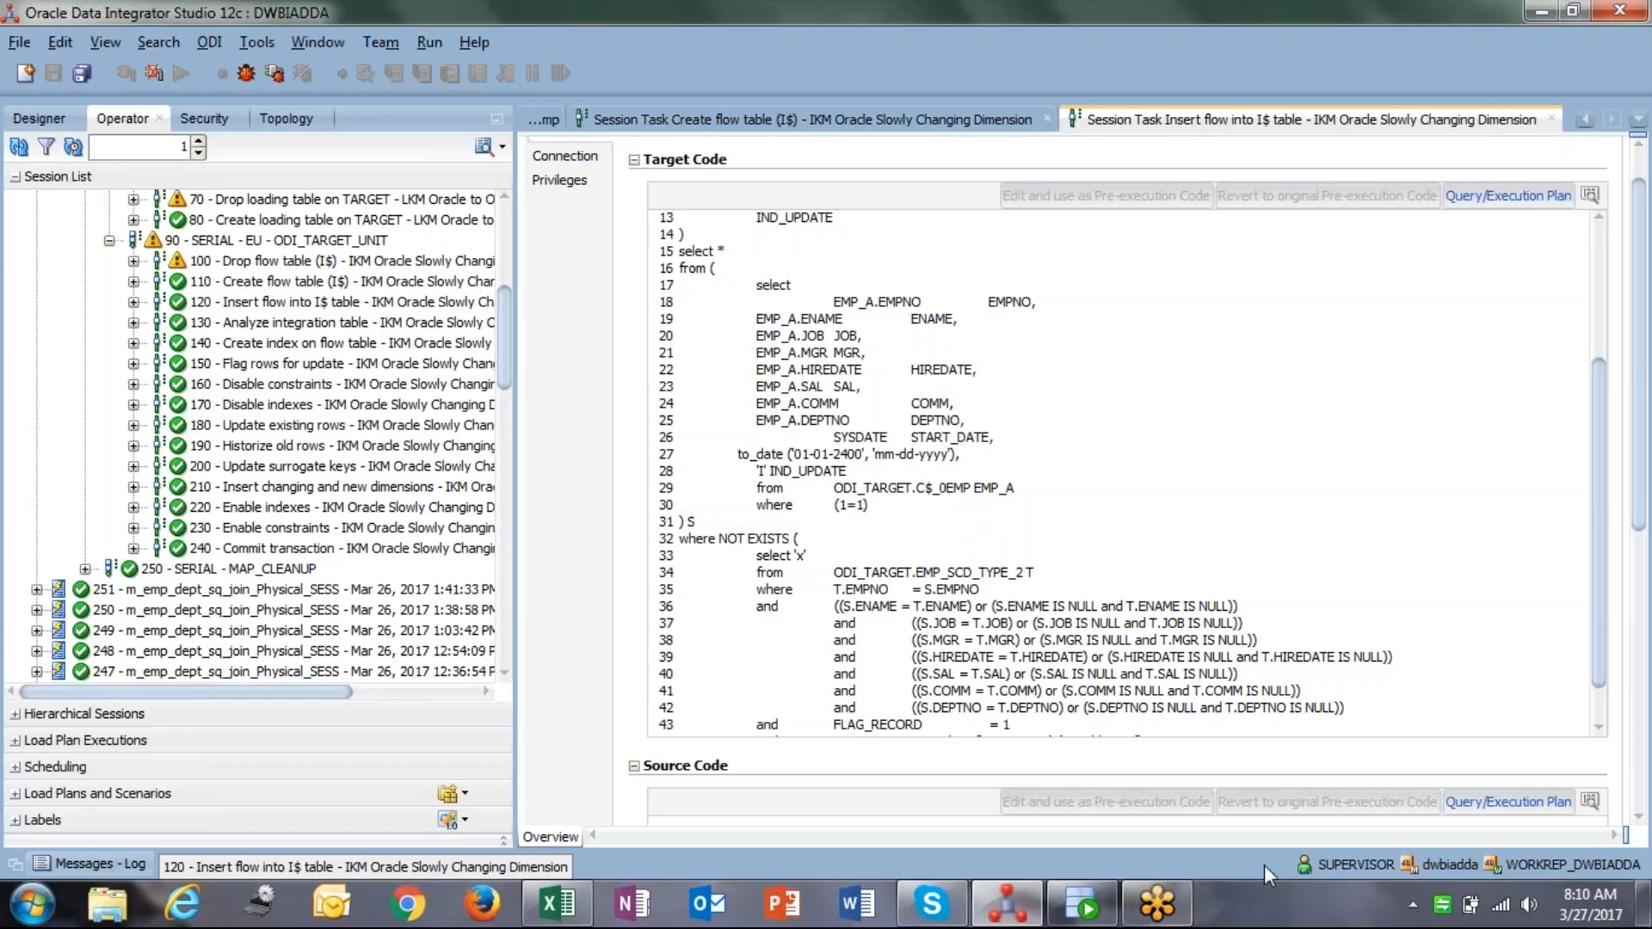
Review the executed code of the Create index on flow table task and the Flag rows for update task.
{"action": "double_click", "coordinate": [355, 347]}
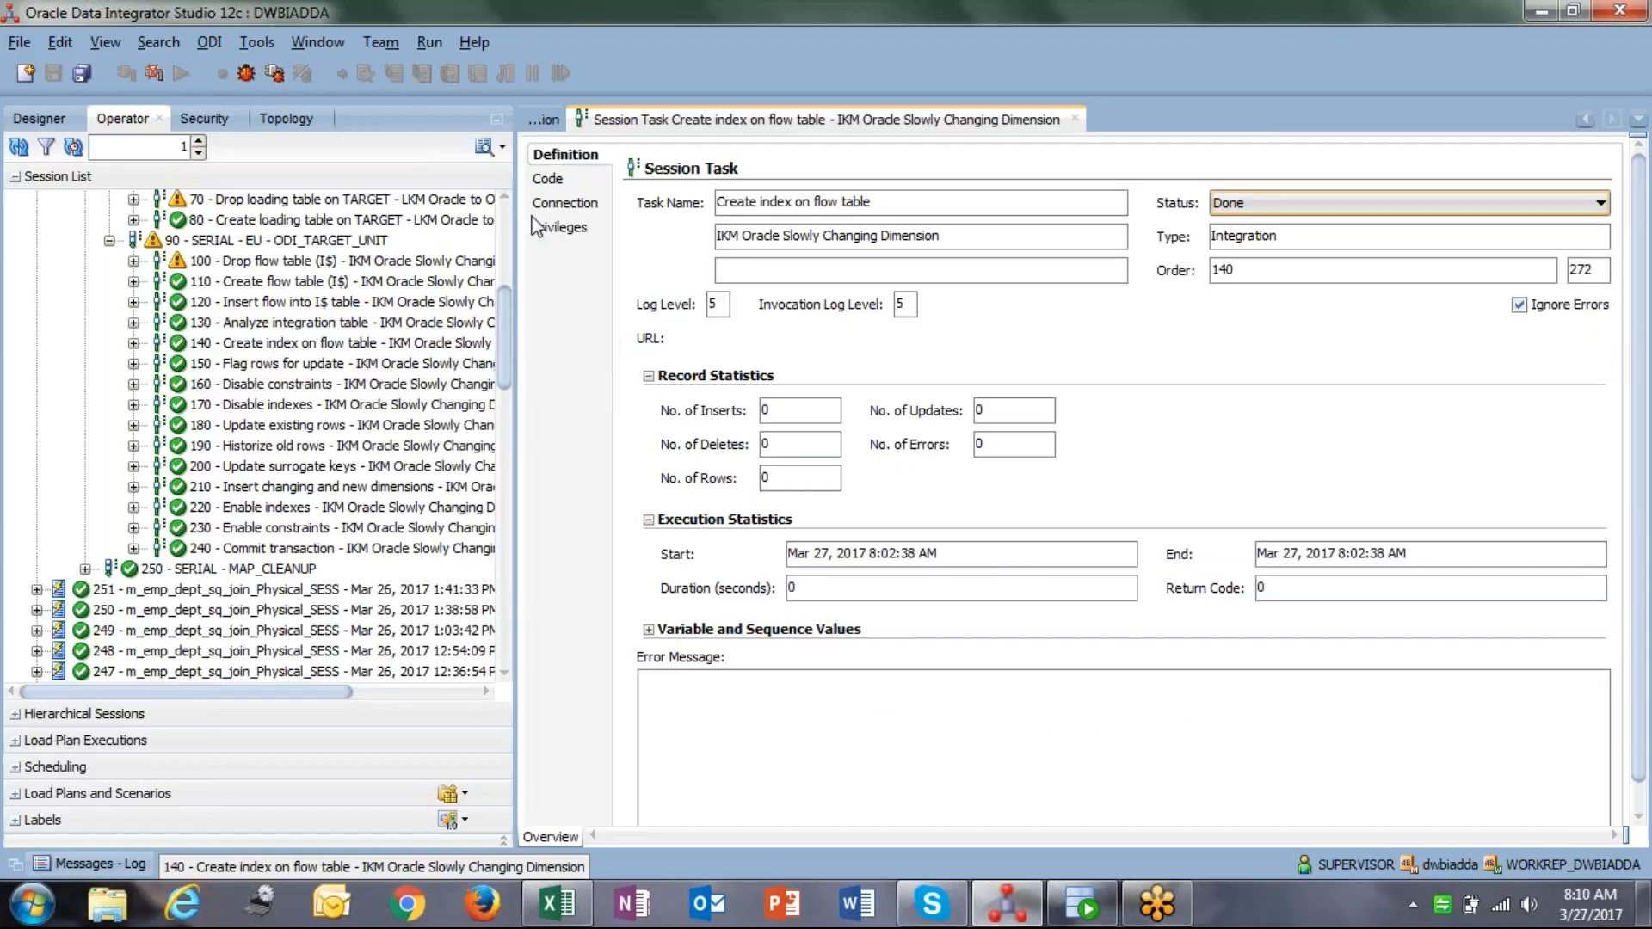
{"action": "left_click", "coordinate": [550, 181]}
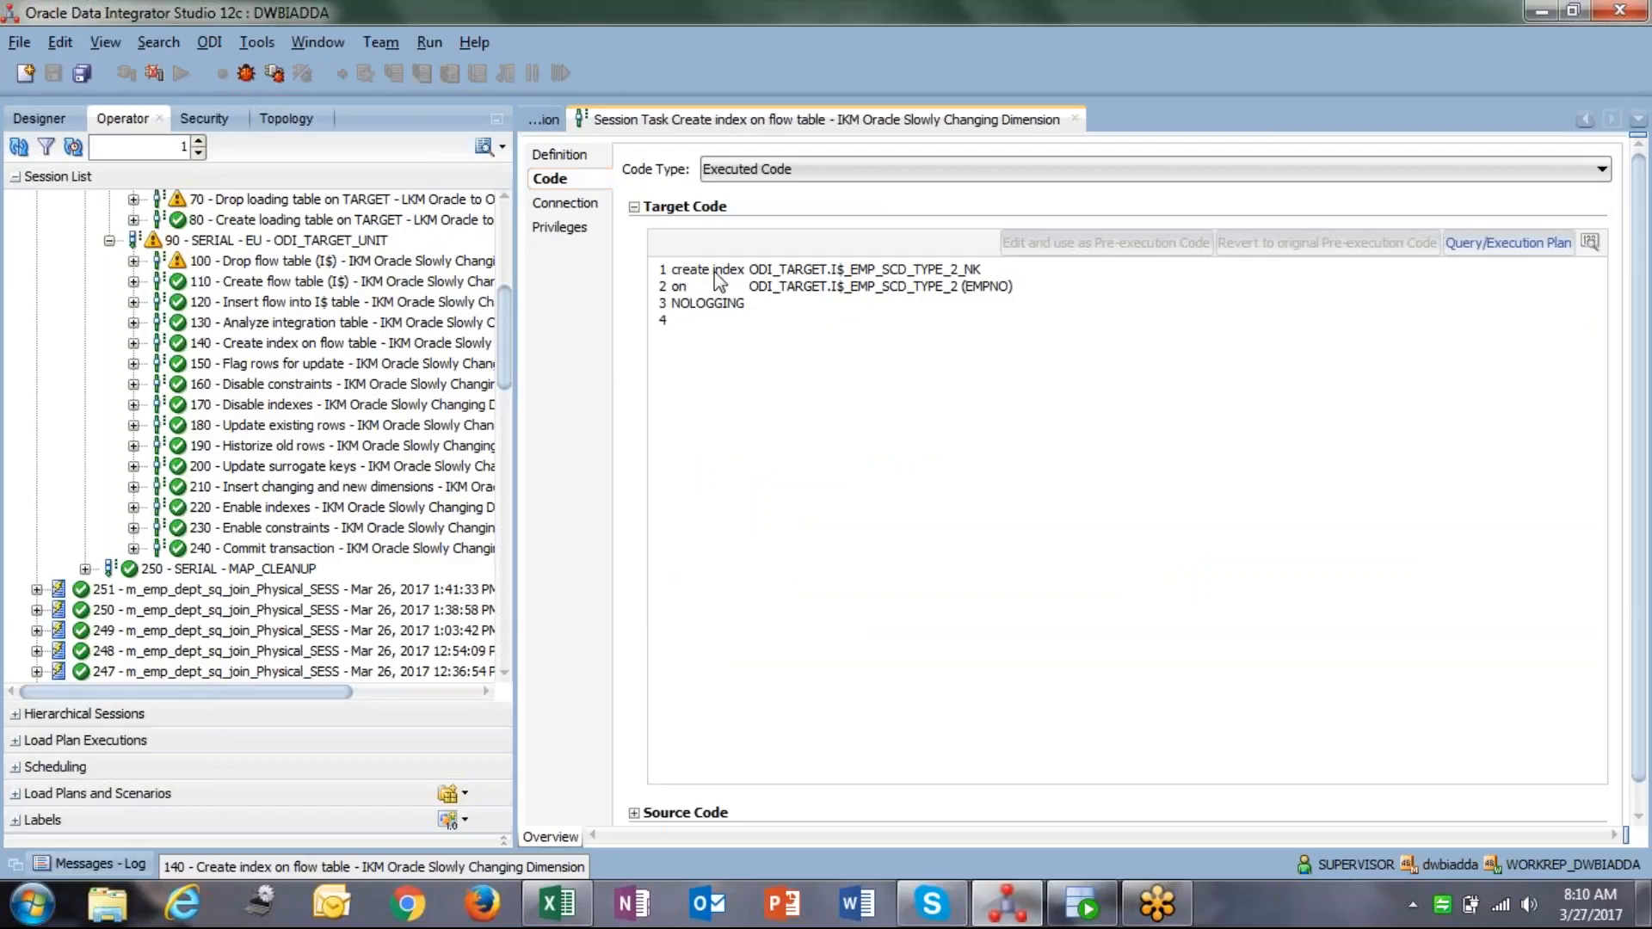
{"action": "left_click", "coordinate": [313, 367]}
{"action": "double_click", "coordinate": [313, 367]}
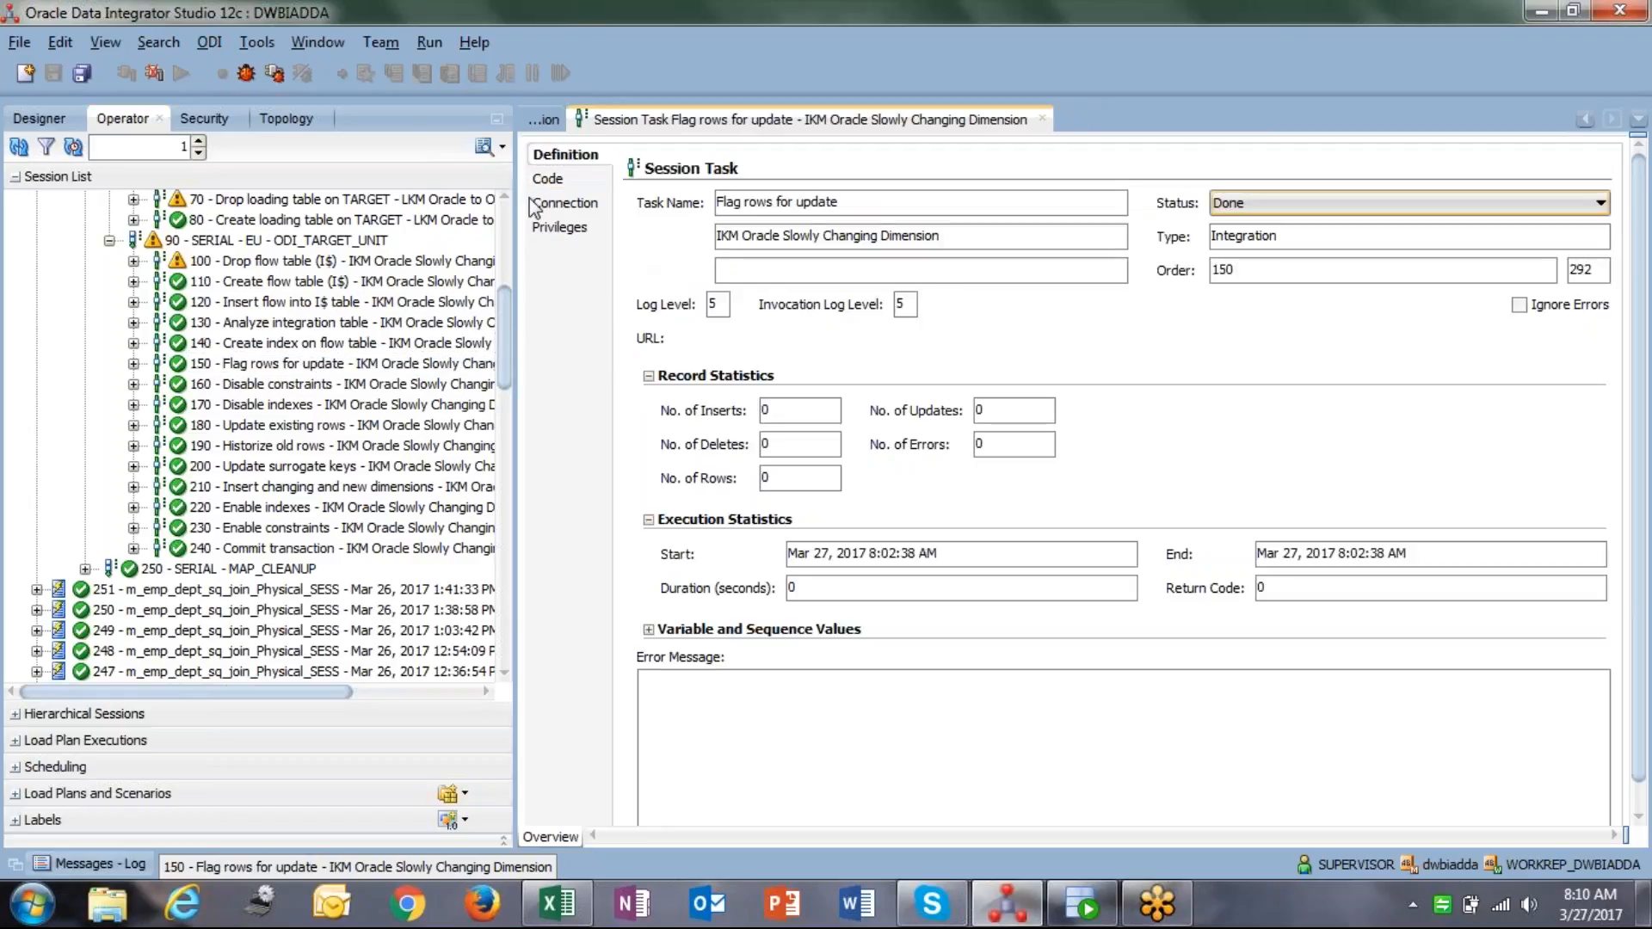
{"action": "left_click", "coordinate": [546, 181]}
{"action": "left_click_drag", "start_coordinate": [681, 269], "coordinate": [759, 270]}
{"action": "left_click", "coordinate": [976, 587]}
{"action": "left_click", "coordinate": [828, 330]}
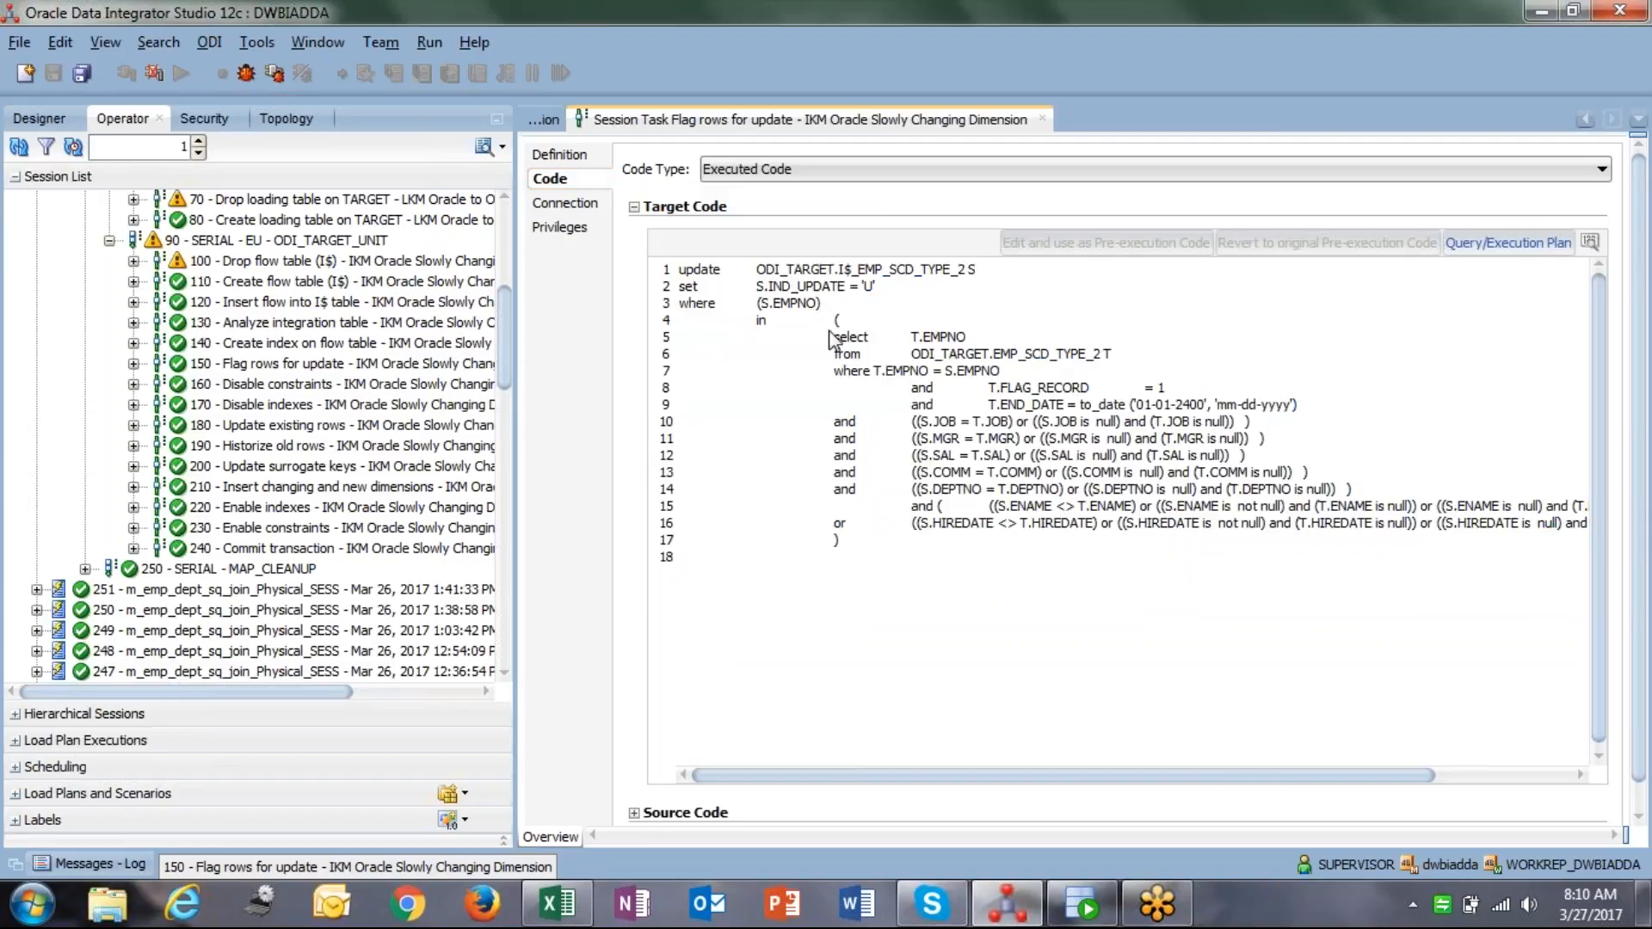
Open the Disable constraints and Disable indexes tasks and expand the executed target code of each.
{"action": "double_click", "coordinate": [305, 387]}
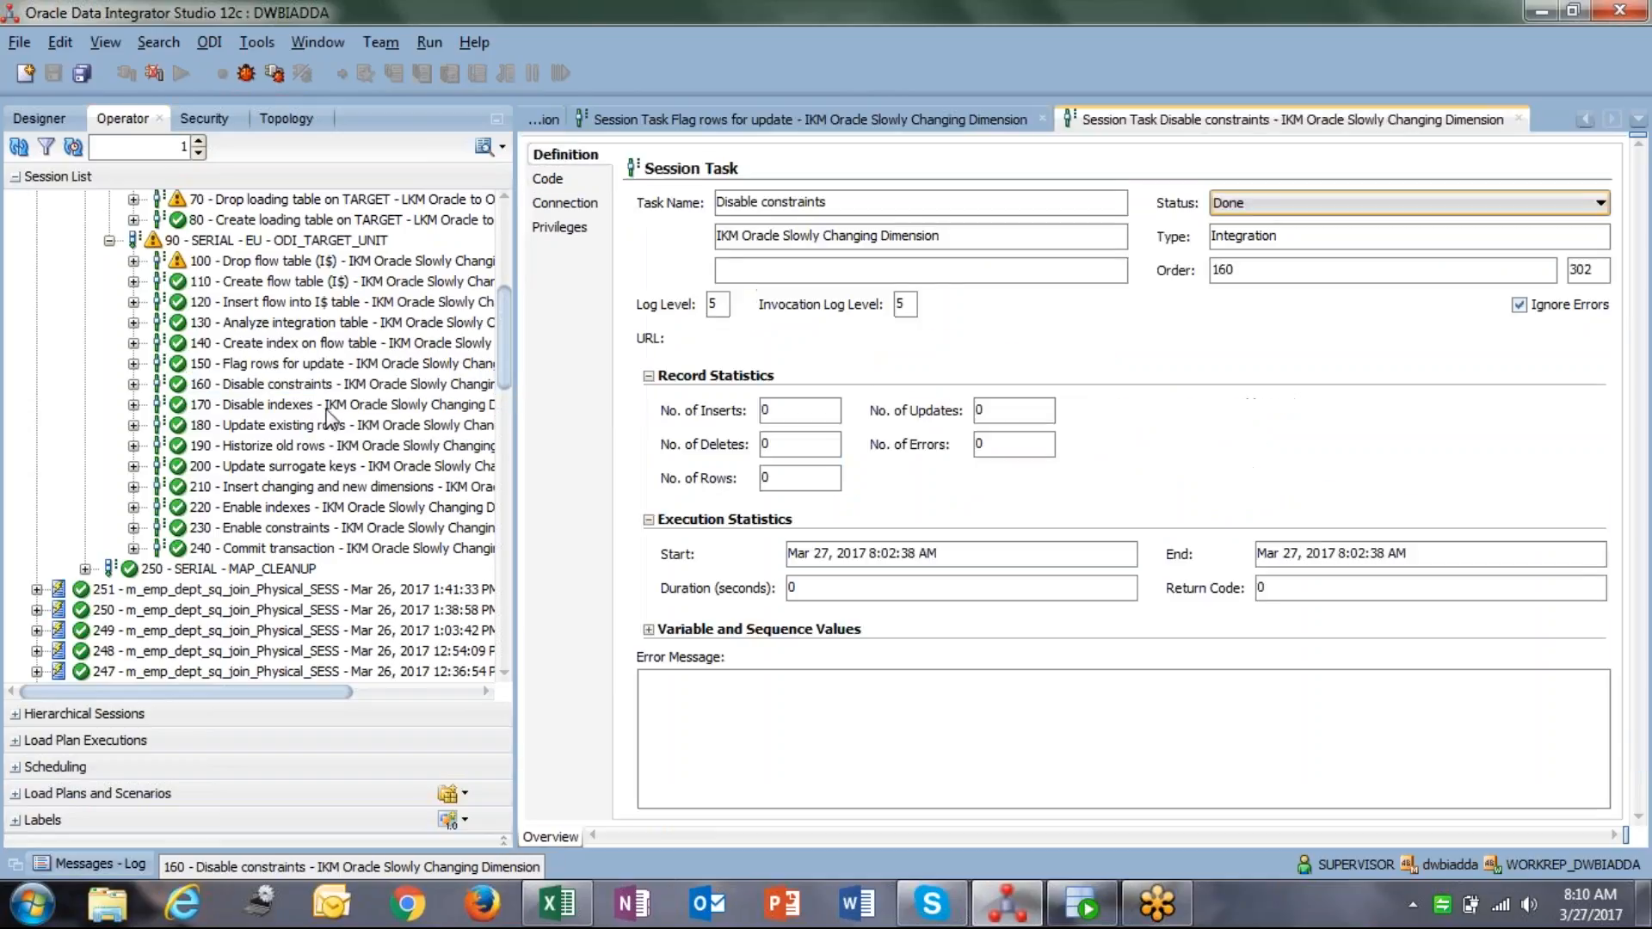
{"action": "left_click", "coordinate": [328, 407]}
{"action": "double_click", "coordinate": [330, 406]}
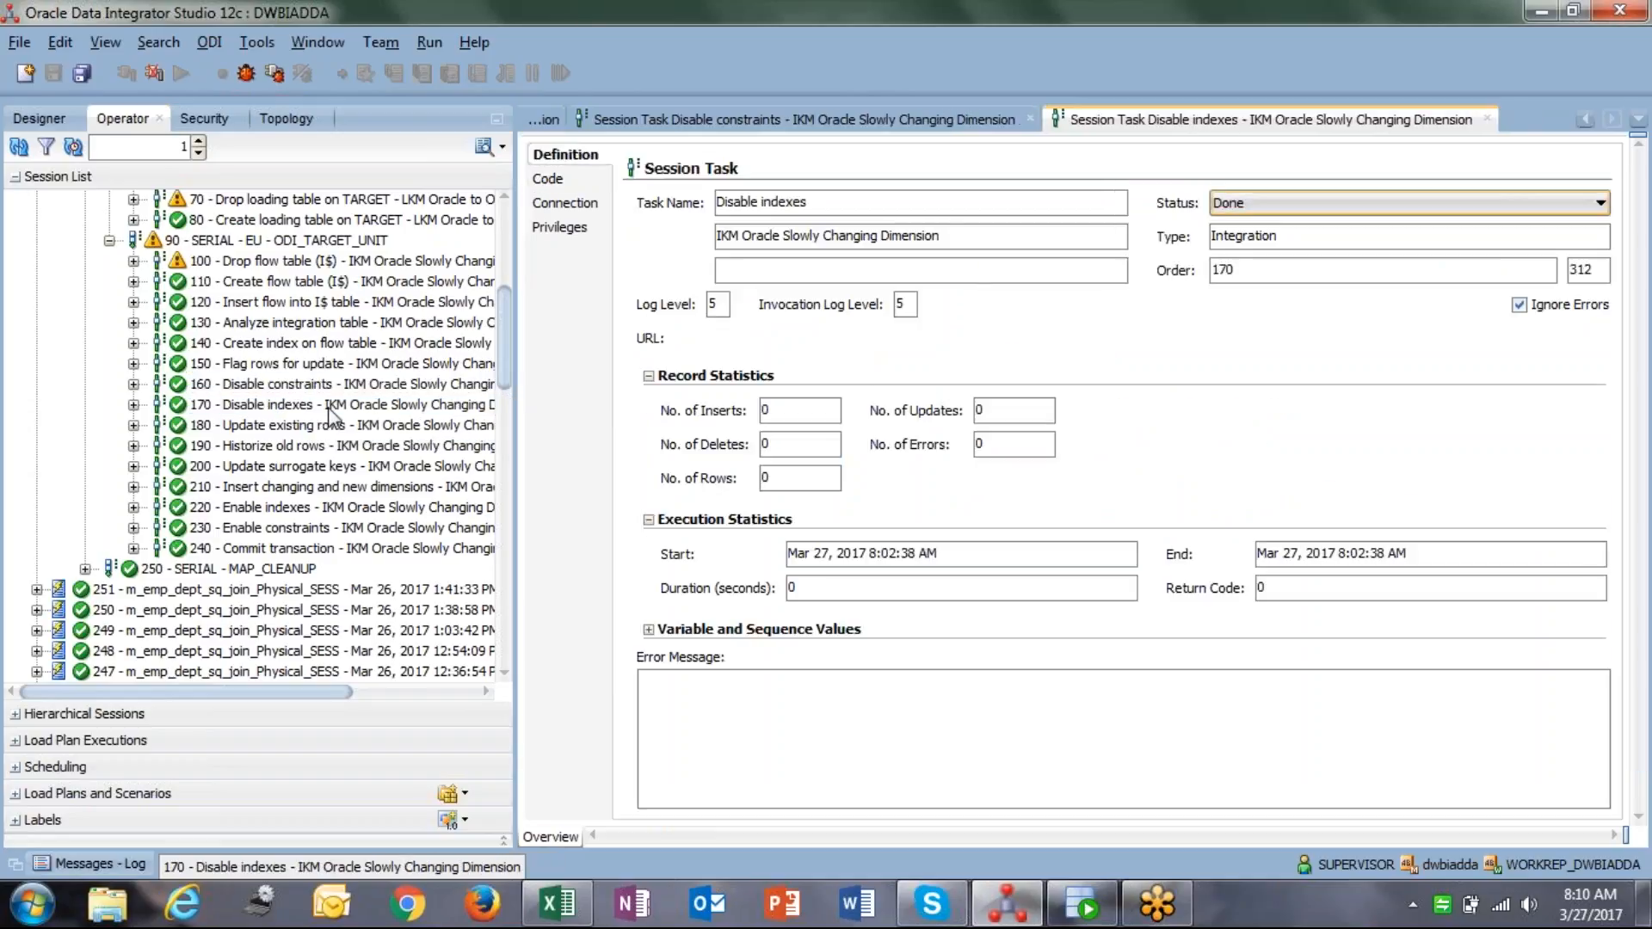
{"action": "left_click", "coordinate": [549, 179]}
{"action": "left_click", "coordinate": [619, 120]}
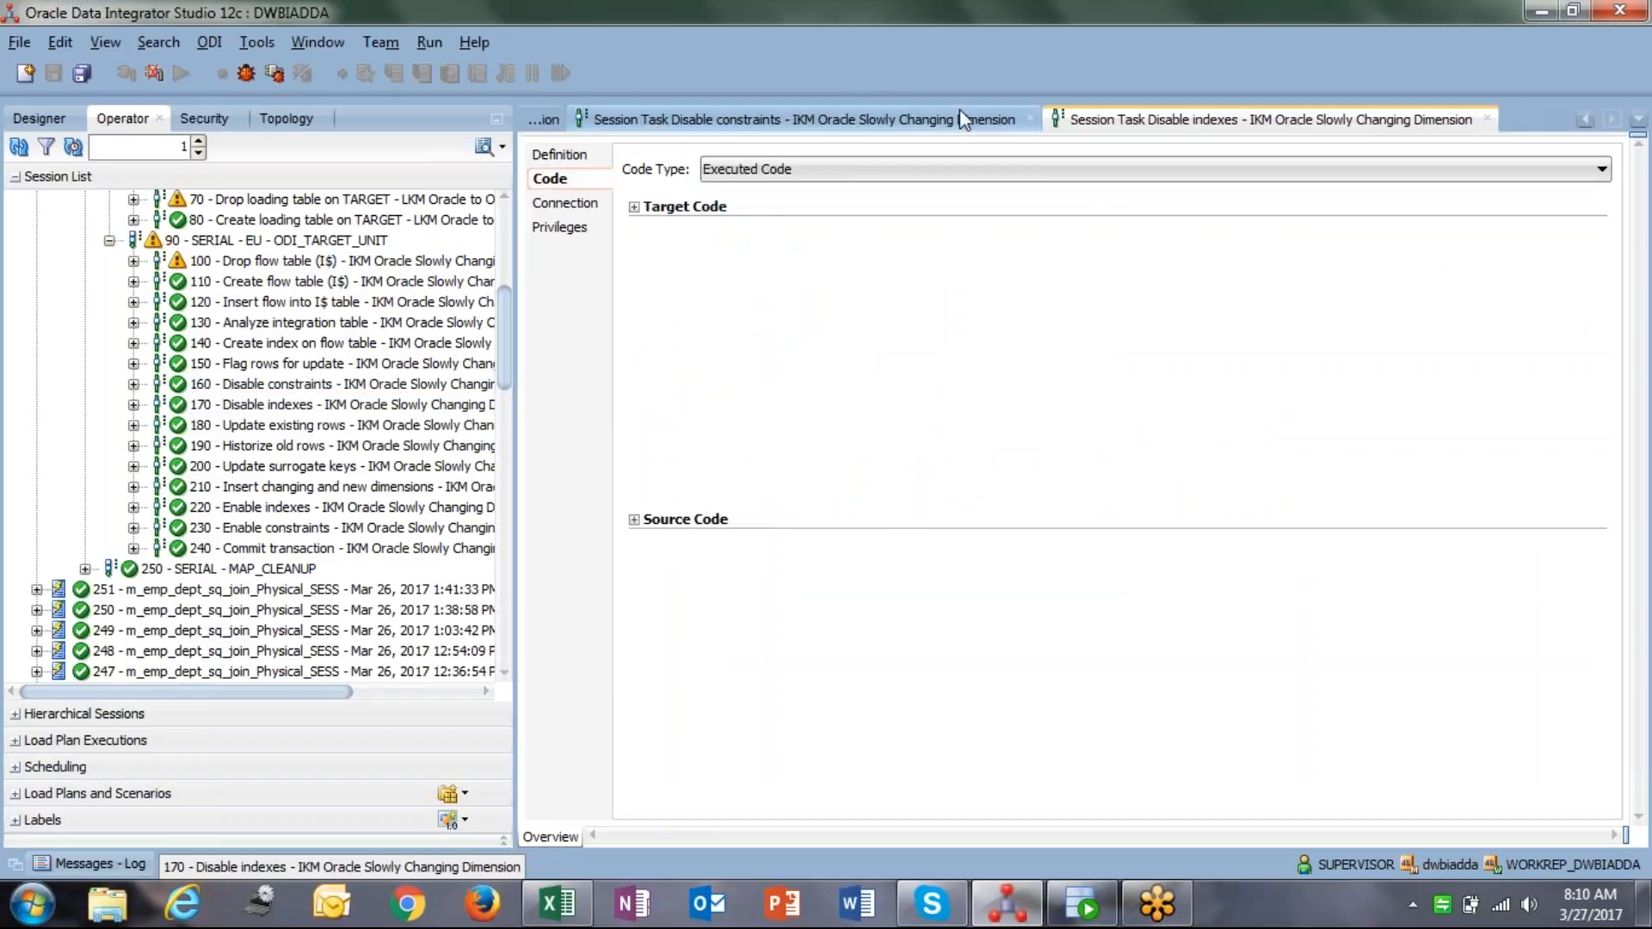
{"action": "left_click", "coordinate": [572, 179]}
{"action": "left_click", "coordinate": [635, 207]}
{"action": "left_click", "coordinate": [1101, 120]}
{"action": "left_click", "coordinate": [564, 207]}
{"action": "left_click", "coordinate": [565, 177]}
{"action": "left_click", "coordinate": [635, 207]}
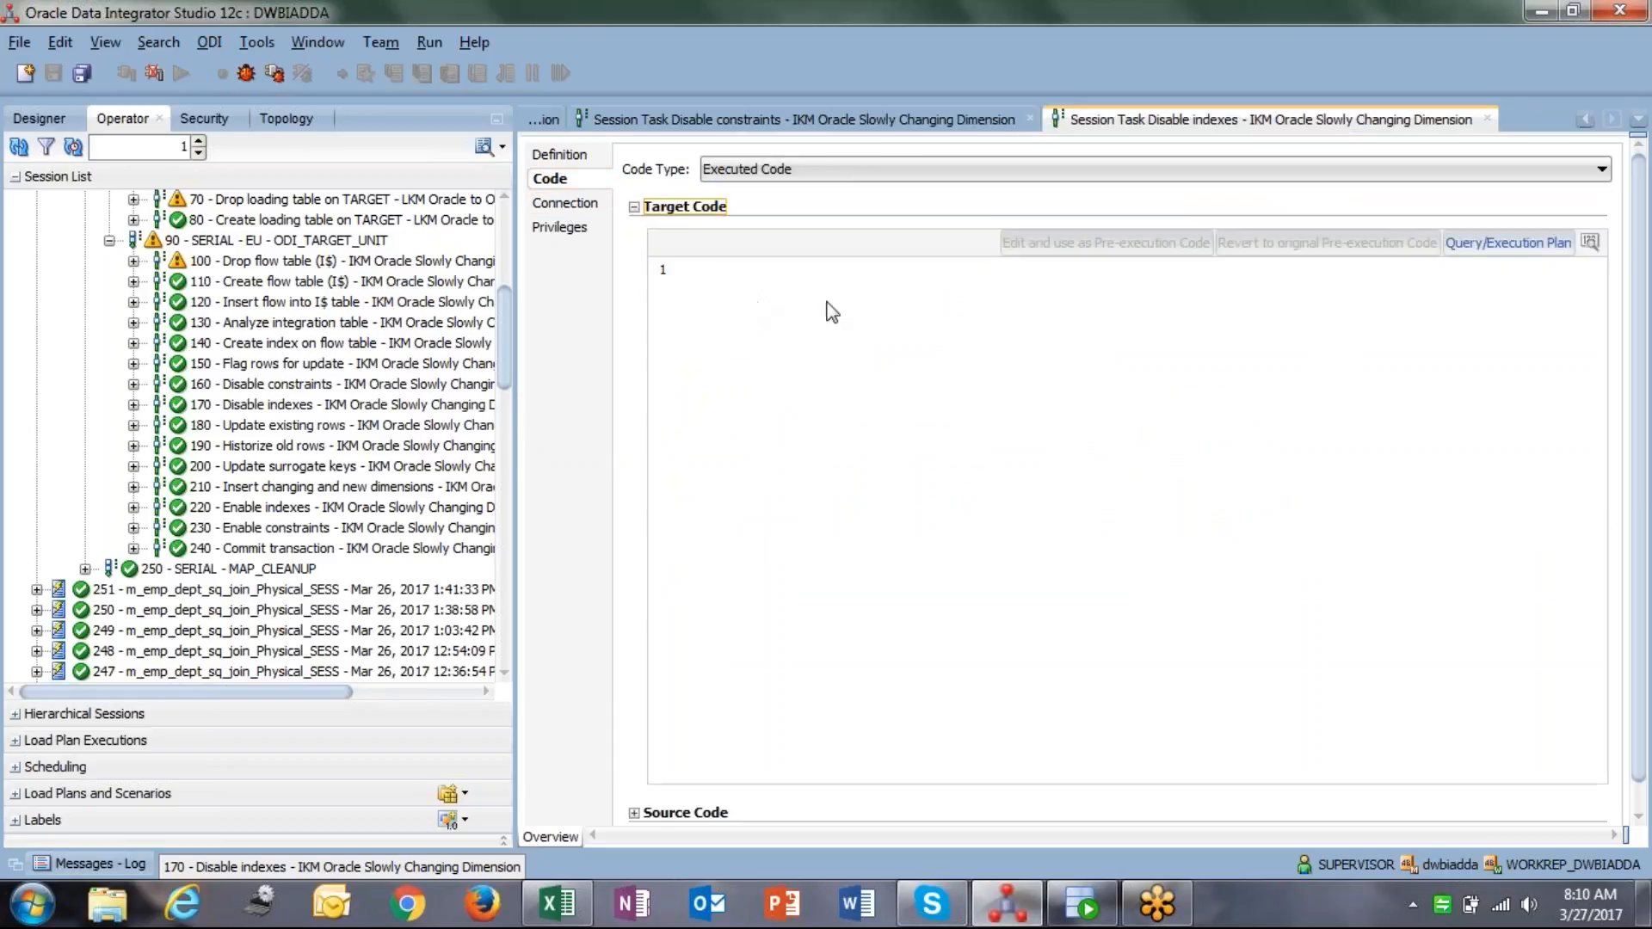
Review the executed code of the Historize old rows task and close all open session task editors.
{"action": "double_click", "coordinate": [317, 446]}
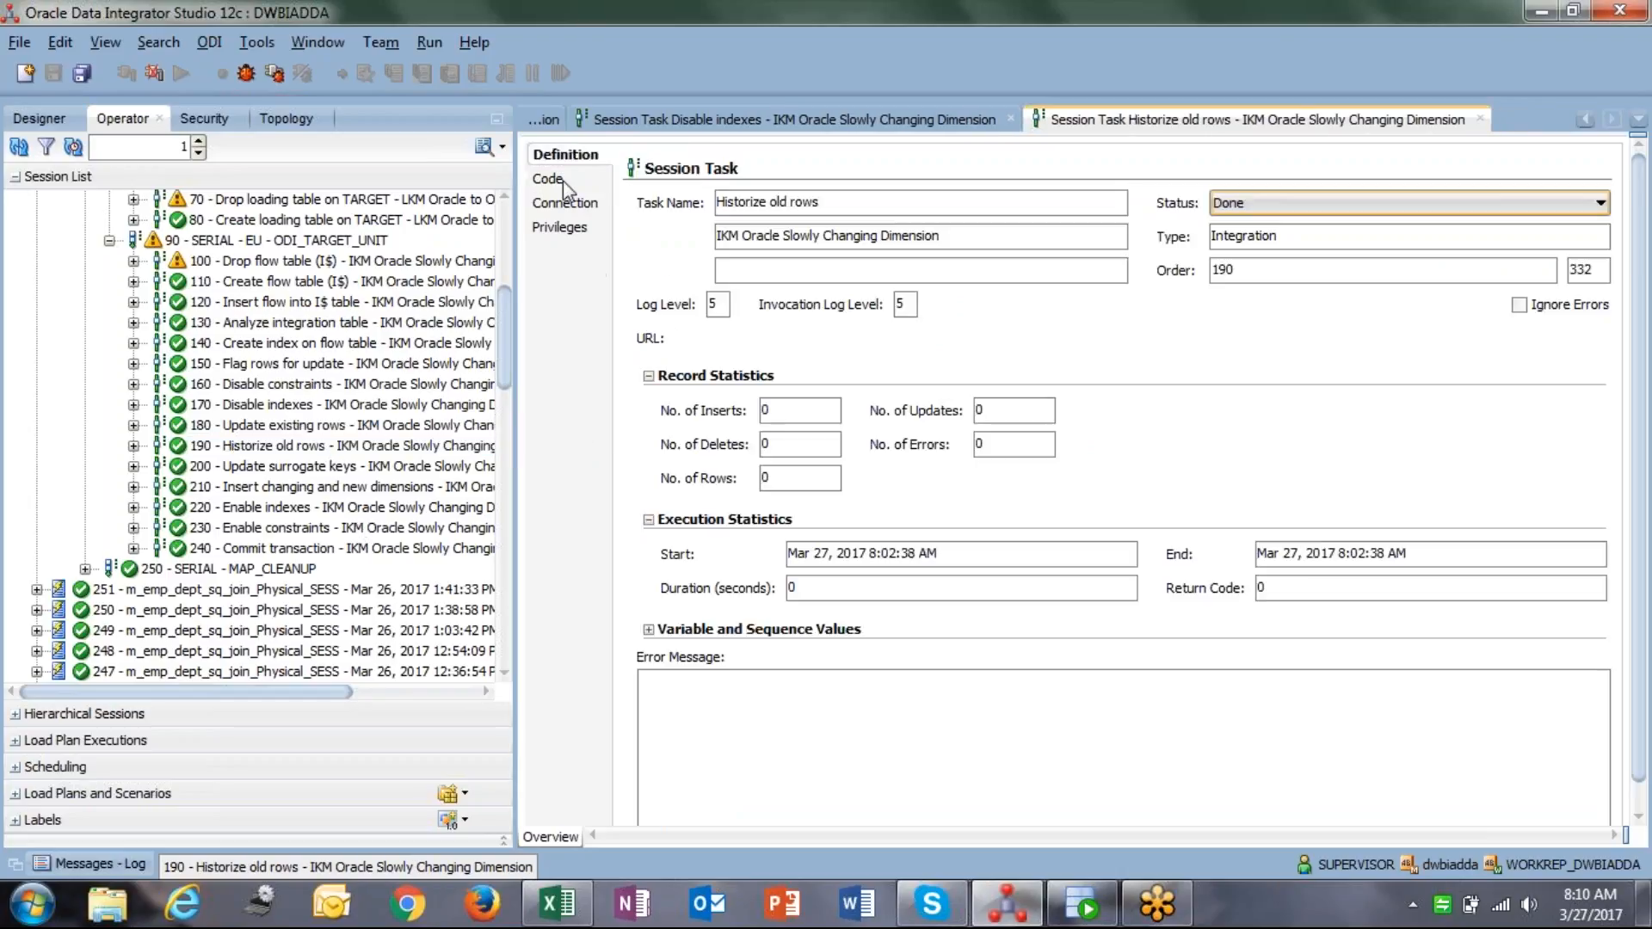
{"action": "left_click", "coordinate": [563, 181]}
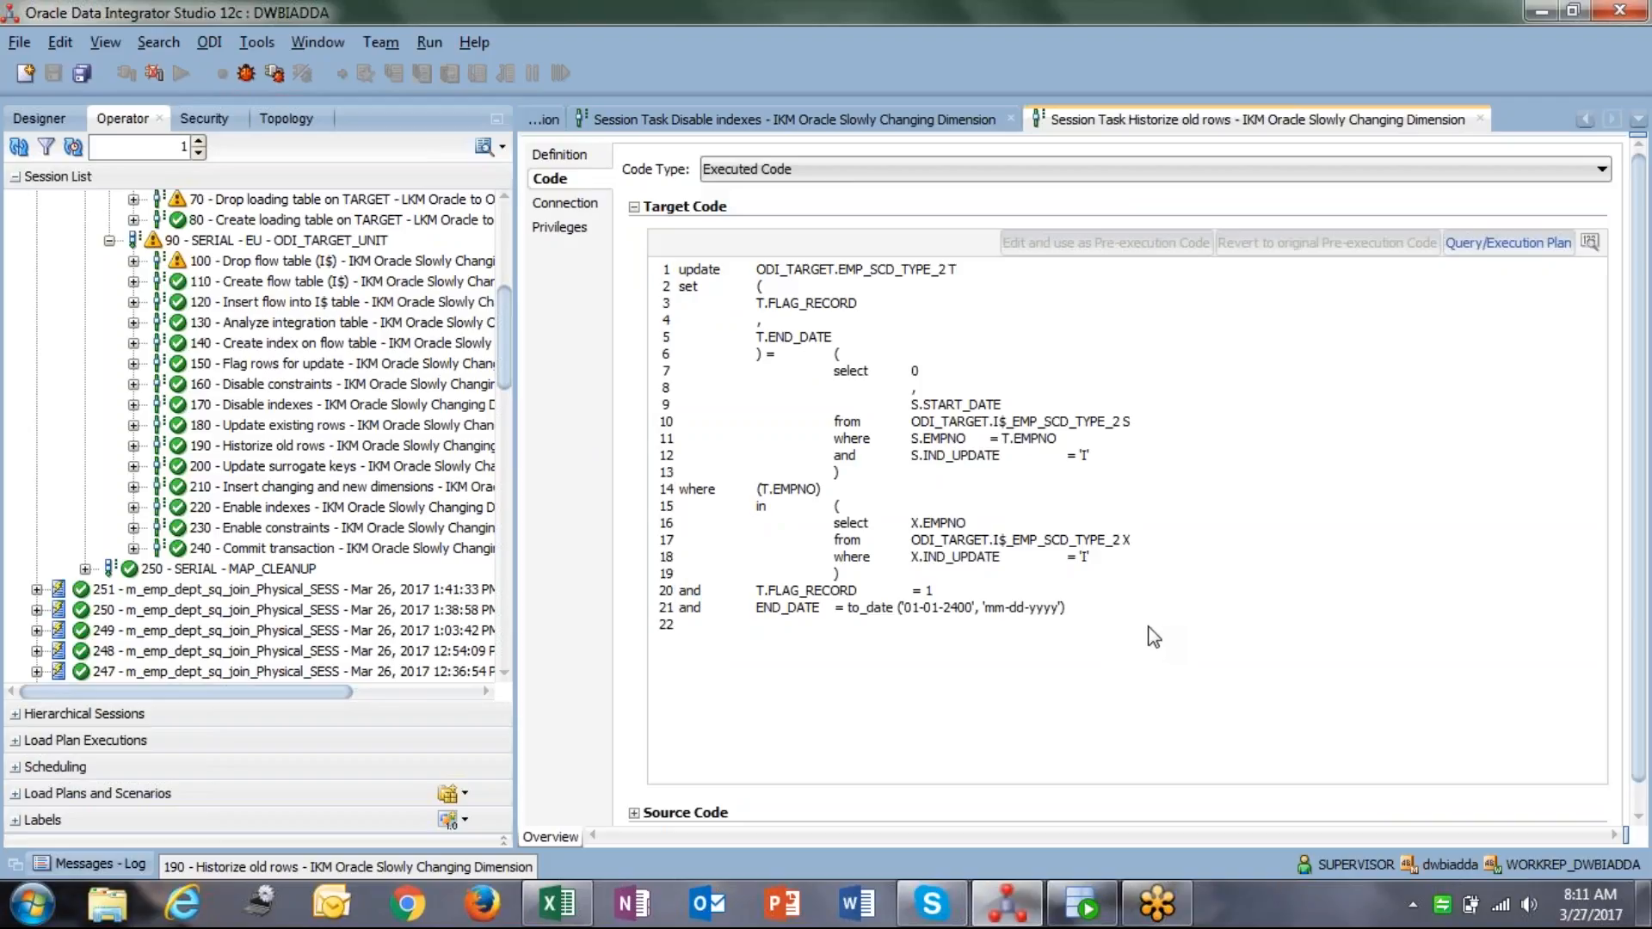
{"action": "left_click", "coordinate": [1011, 119]}
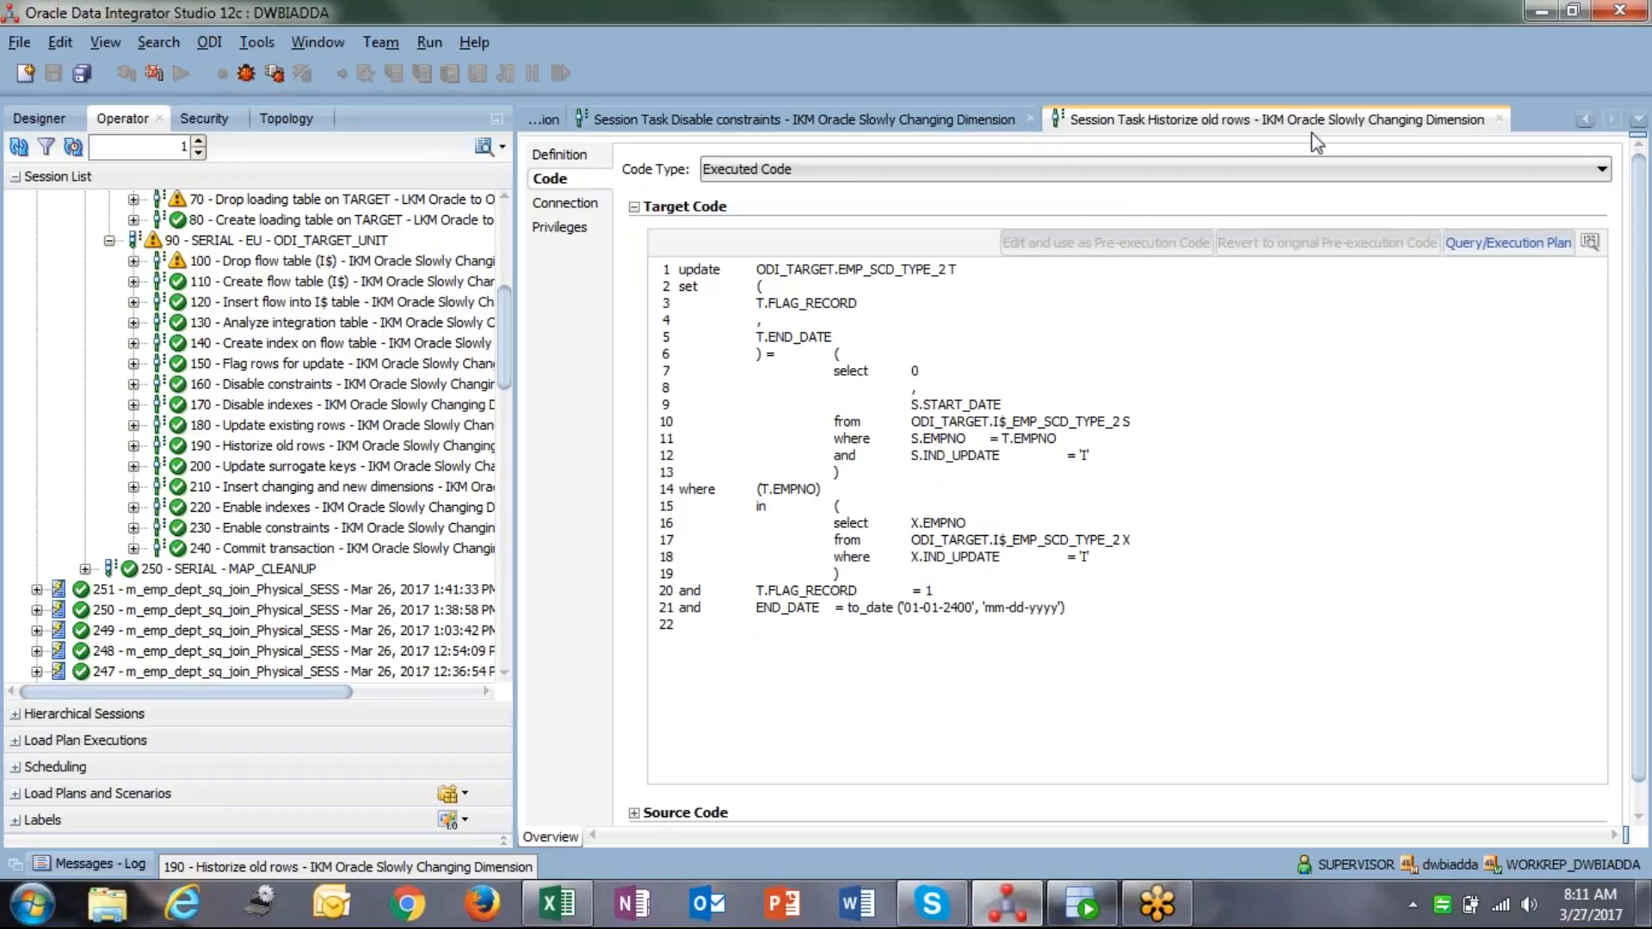
{"action": "left_click", "coordinate": [1500, 121]}
{"action": "left_click", "coordinate": [1503, 120]}
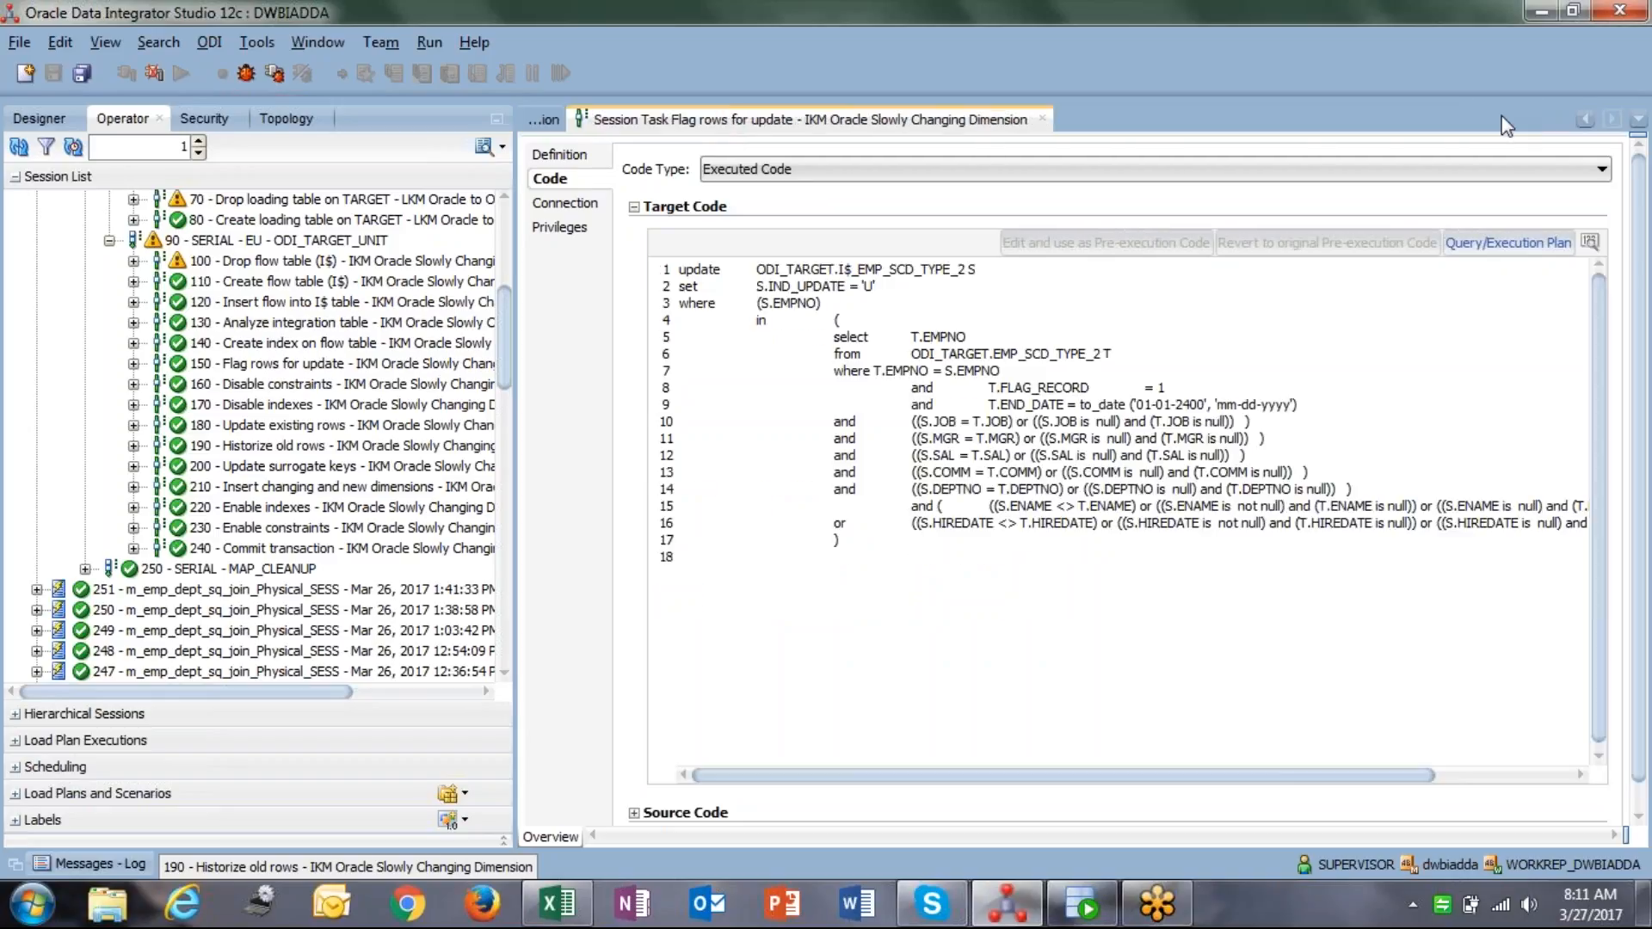
{"action": "left_click", "coordinate": [1043, 119]}
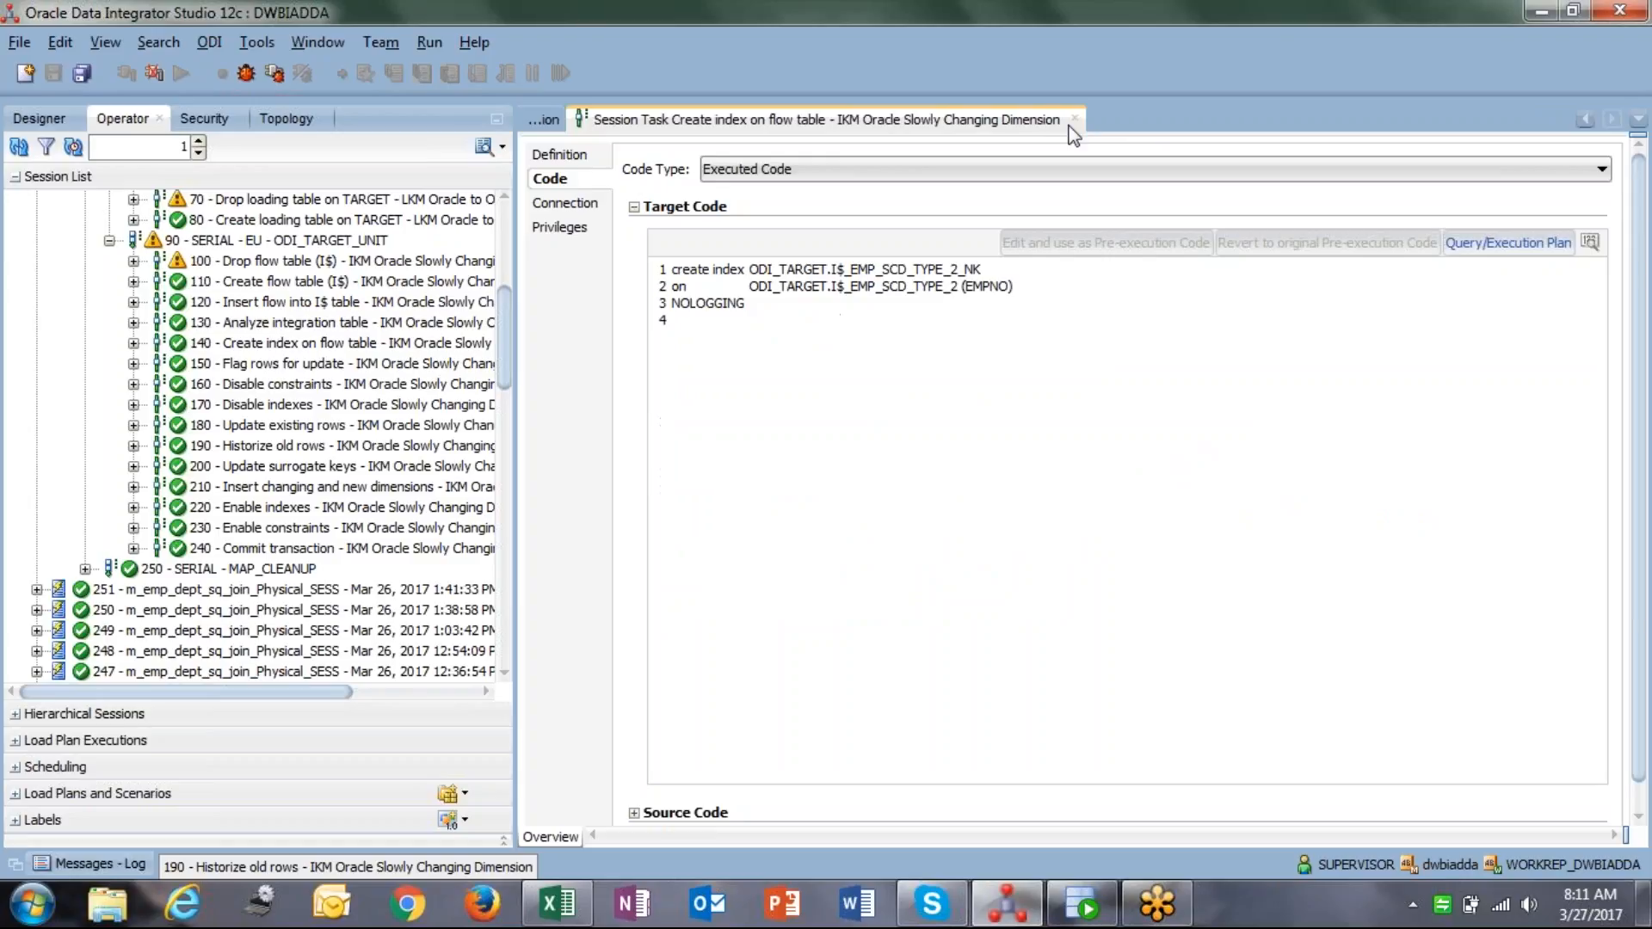
{"action": "left_click", "coordinate": [1078, 120]}
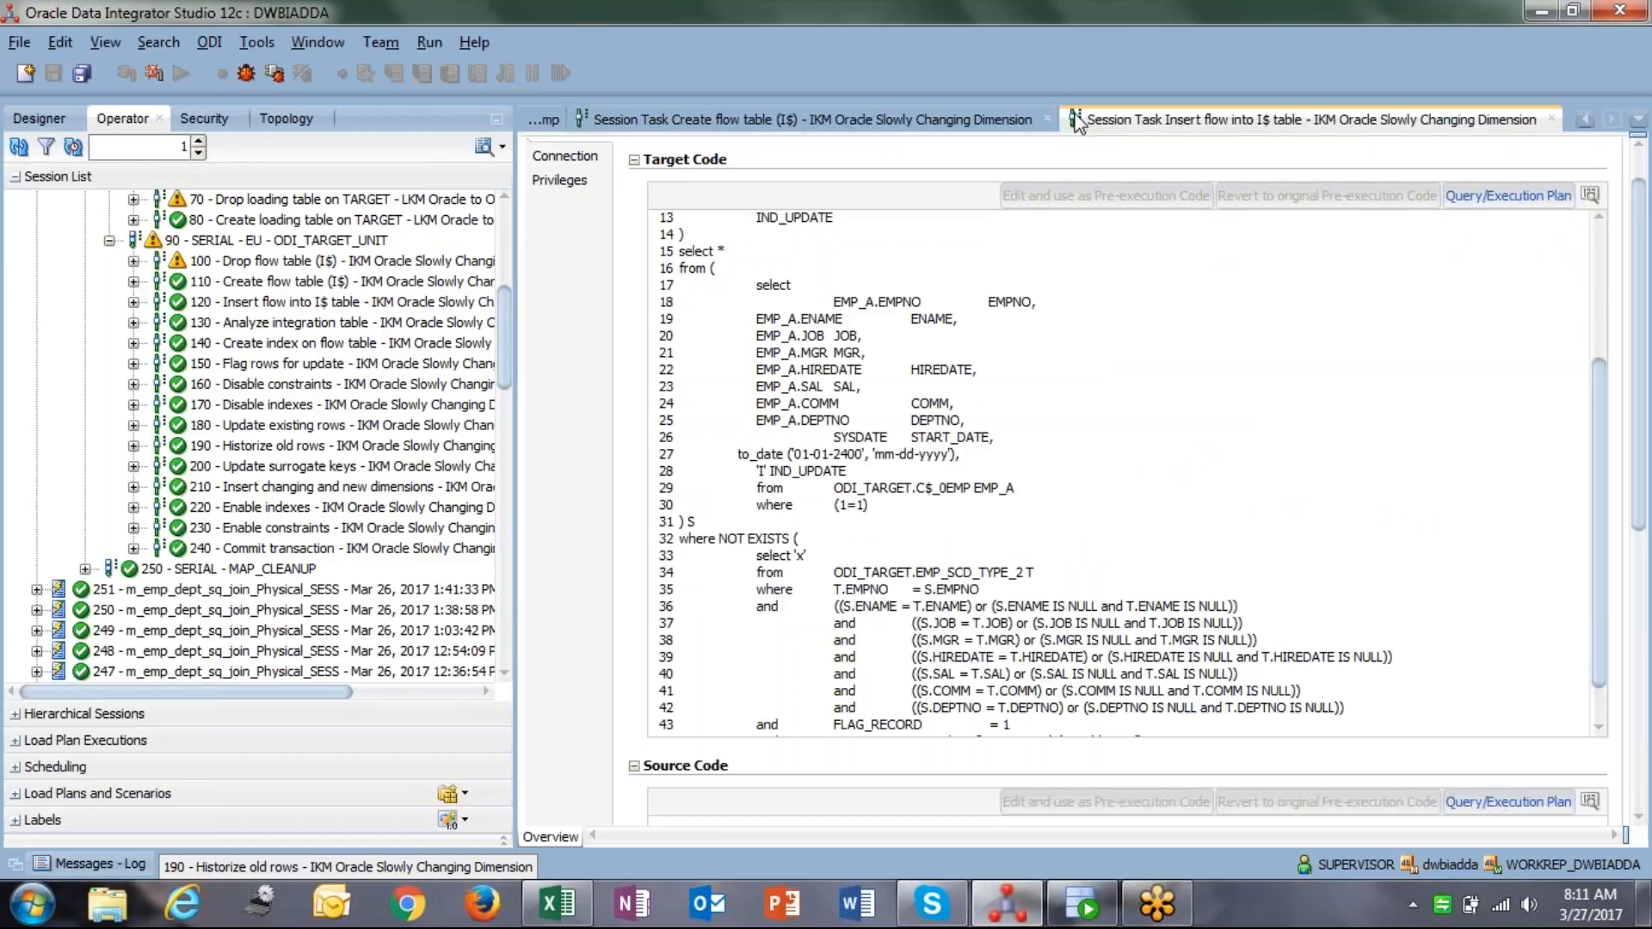
{"action": "left_click", "coordinate": [1552, 120]}
{"action": "left_click", "coordinate": [1452, 121]}
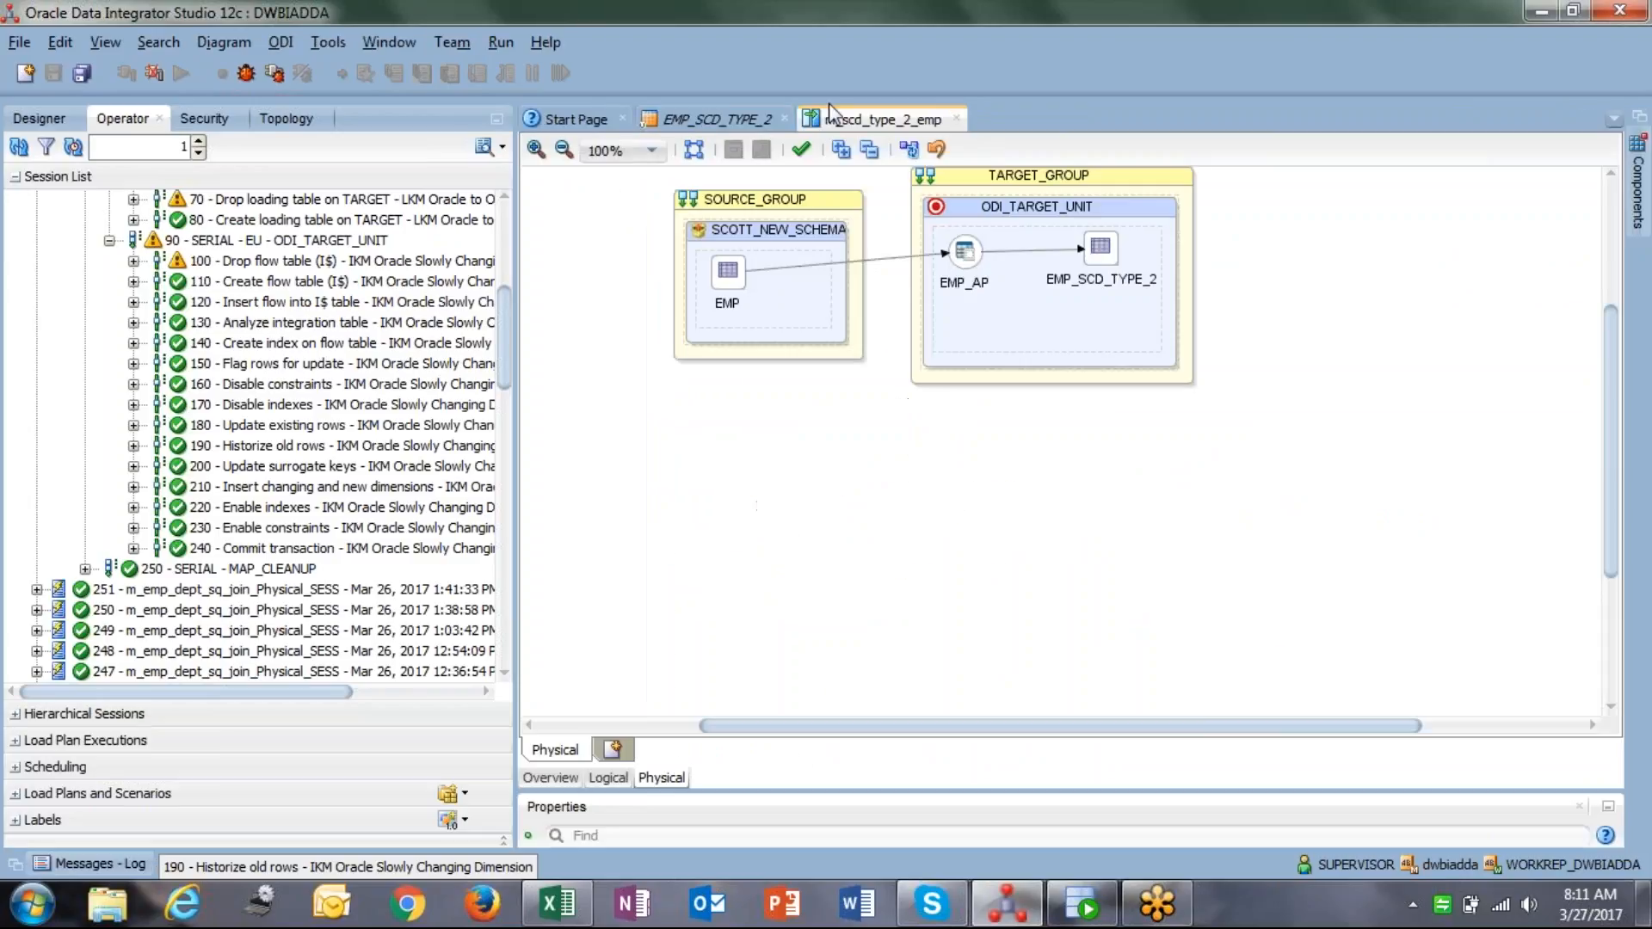
Reopen IKM Oracle Slowly Changing Dimension from the Designer and review its Update surrogate keys, Historize old rows and Update existing rows tasks.
{"action": "left_click", "coordinate": [39, 118]}
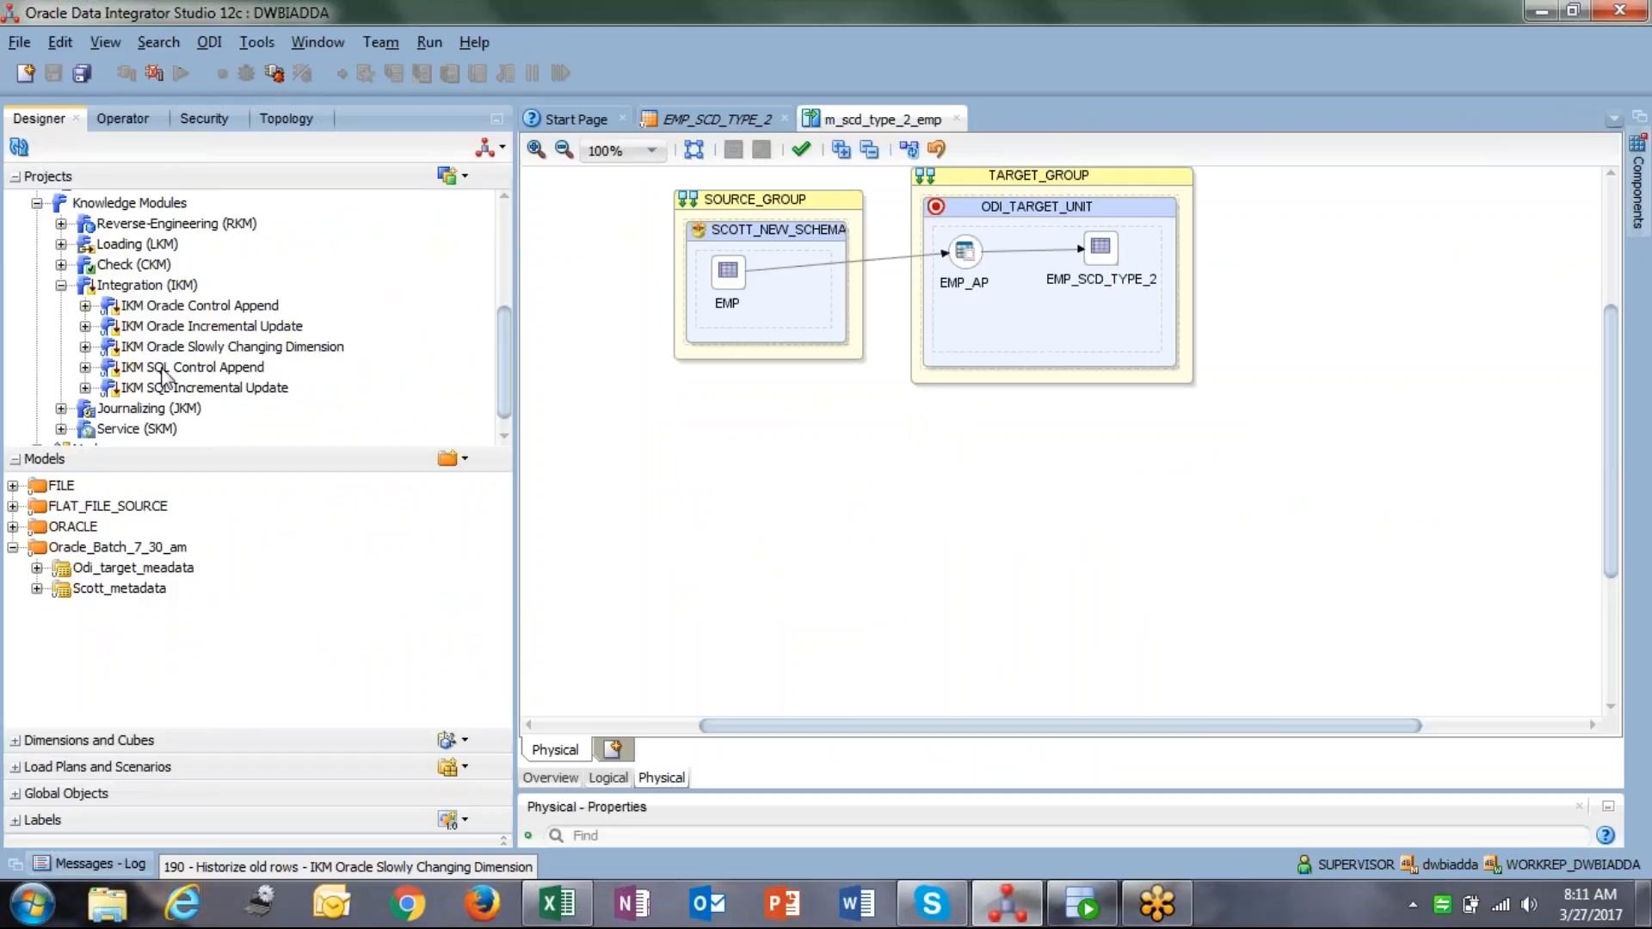
{"action": "double_click", "coordinate": [256, 348]}
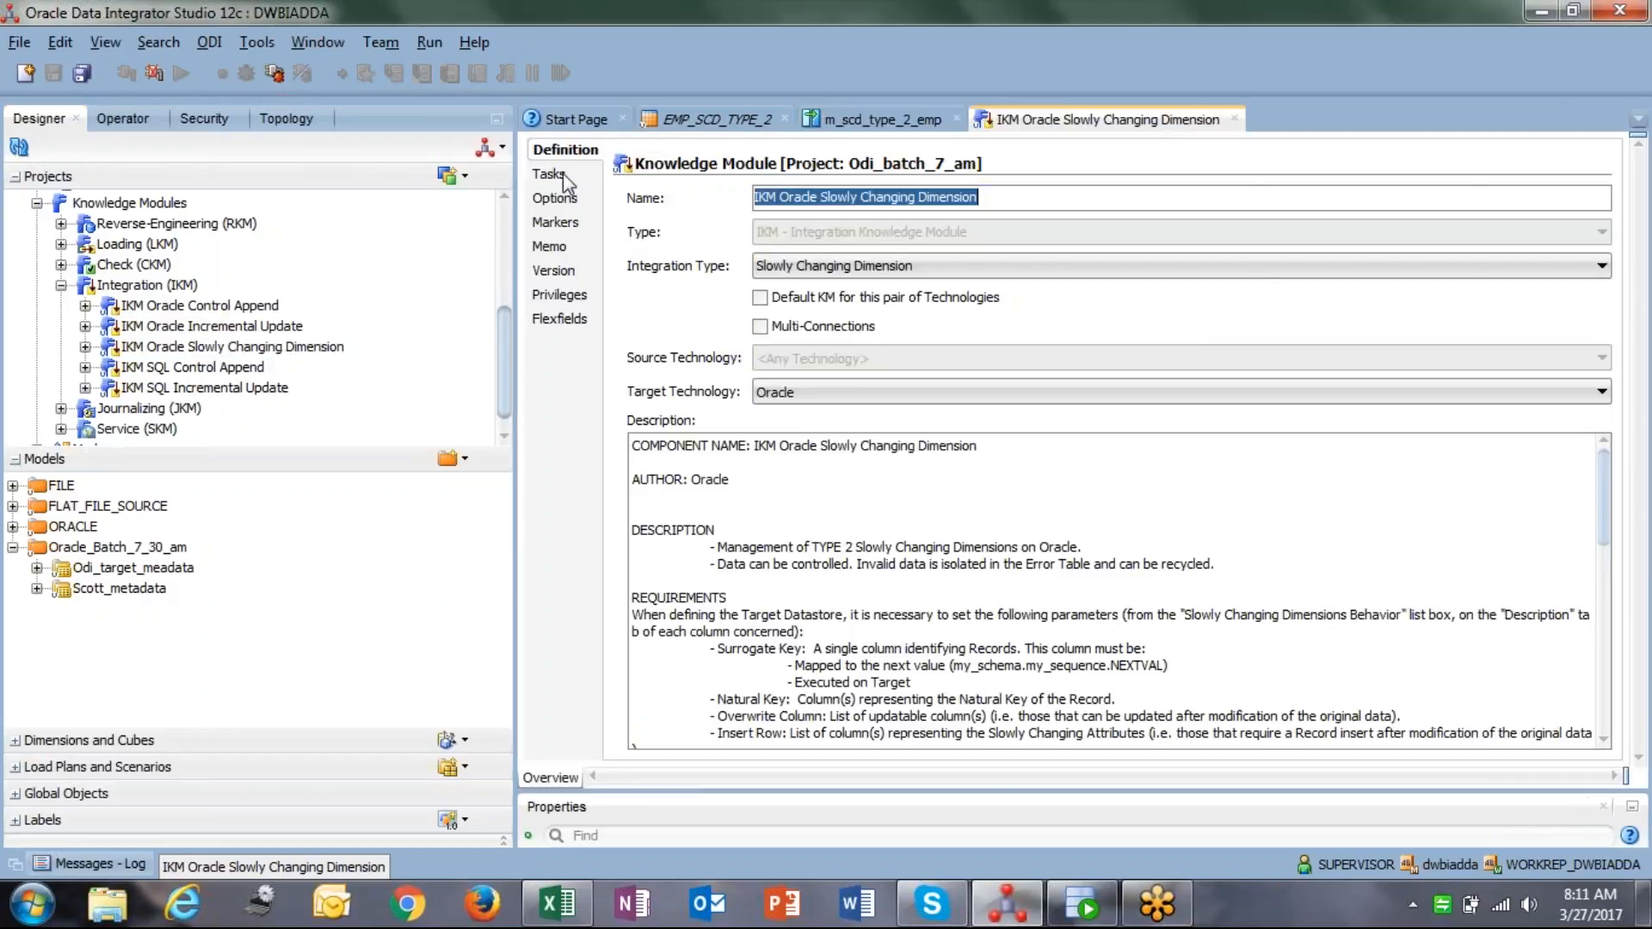
{"action": "left_click", "coordinate": [551, 175]}
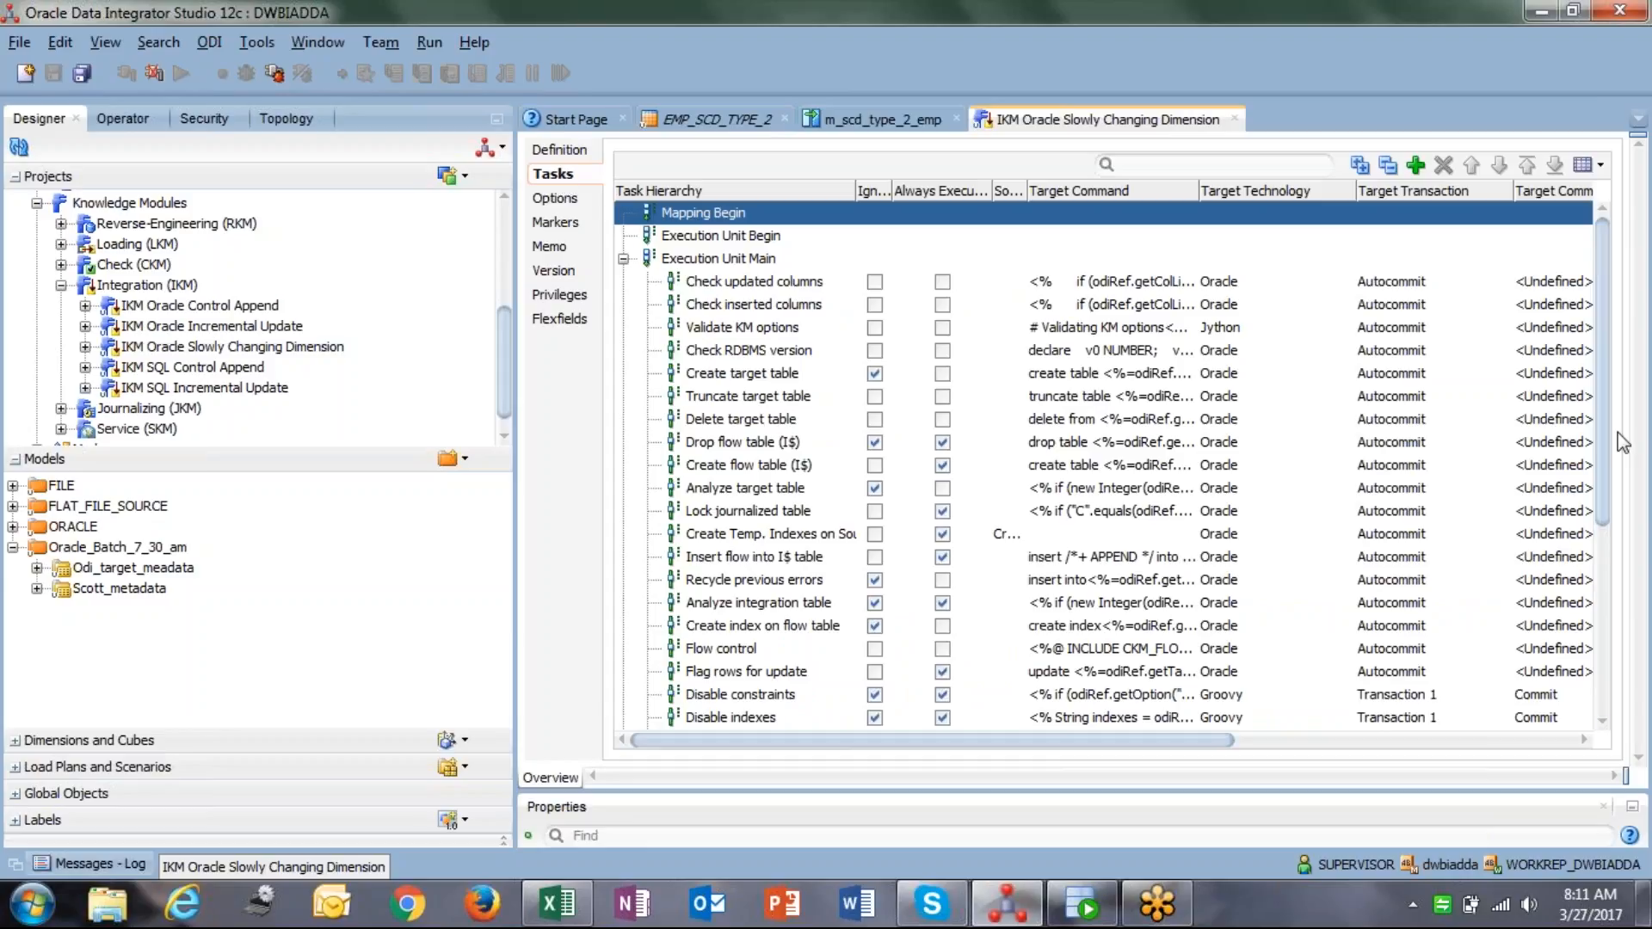
{"action": "left_click_drag", "start_coordinate": [1607, 432], "coordinate": [1573, 571]}
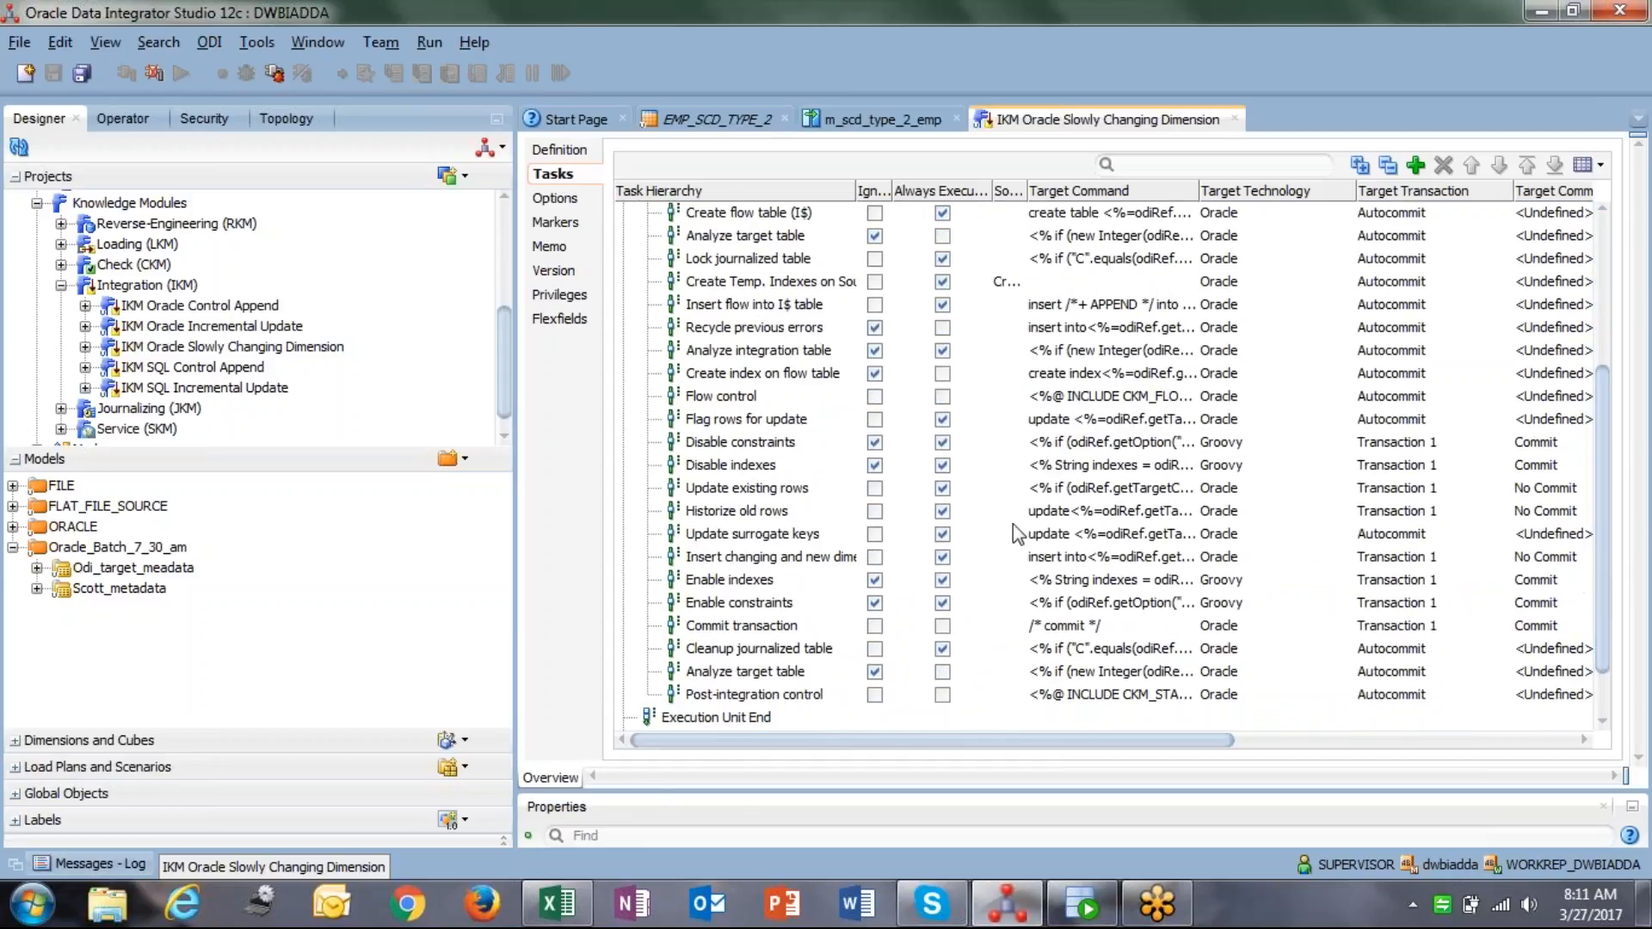
{"action": "left_click", "coordinate": [790, 530]}
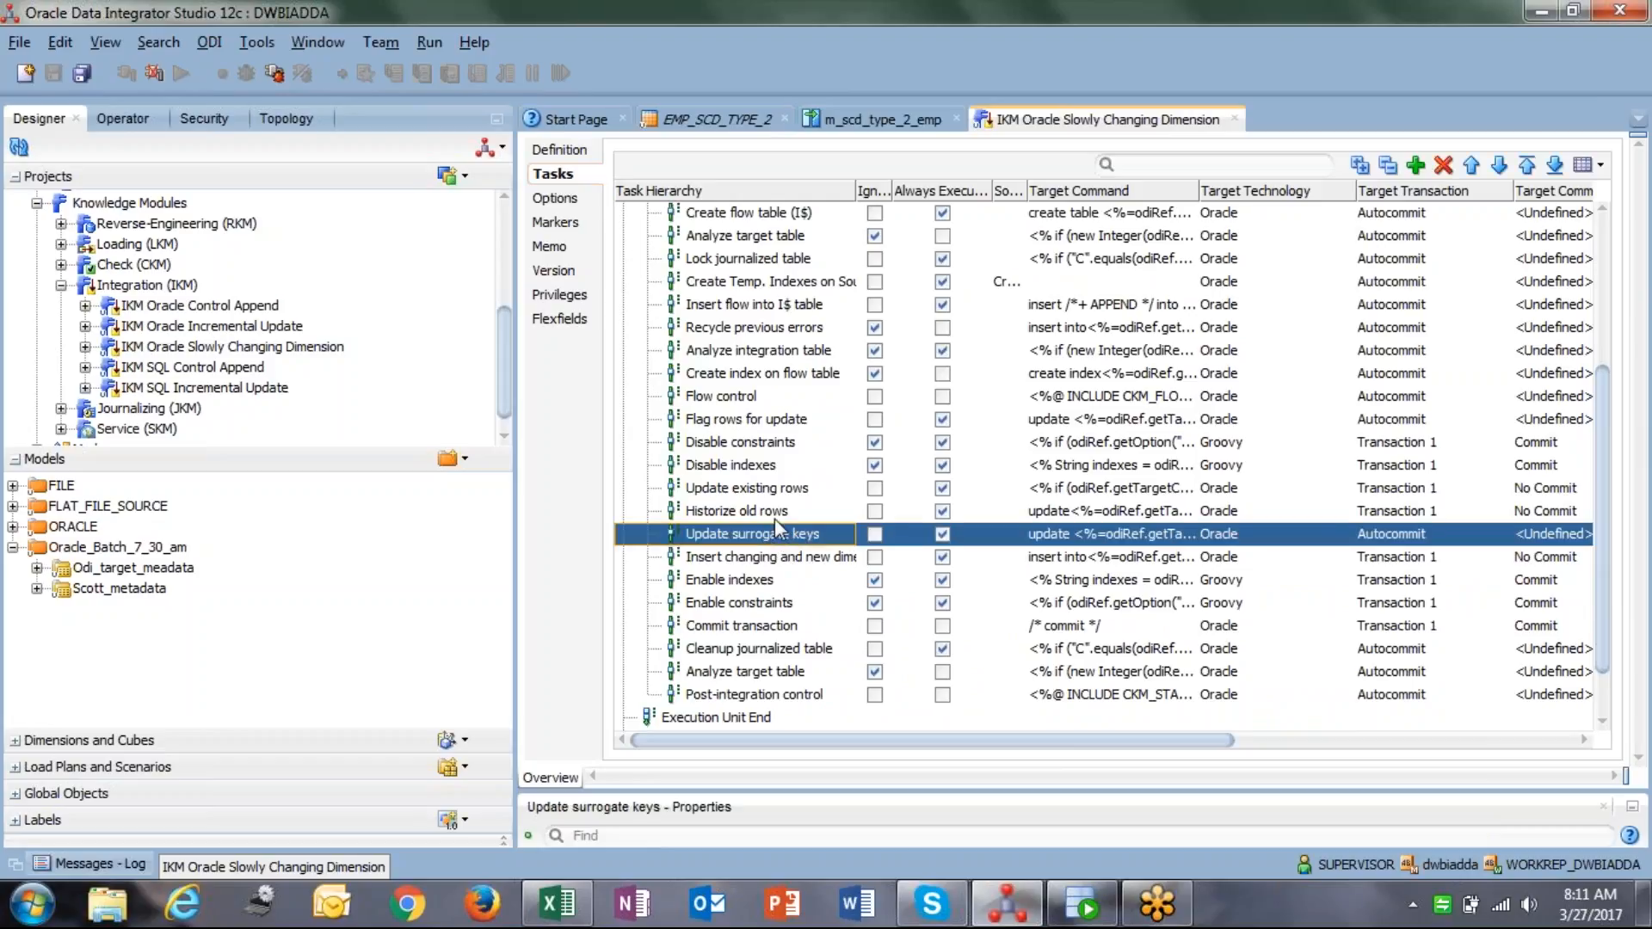
{"action": "left_click", "coordinate": [806, 511]}
{"action": "left_click", "coordinate": [795, 493]}
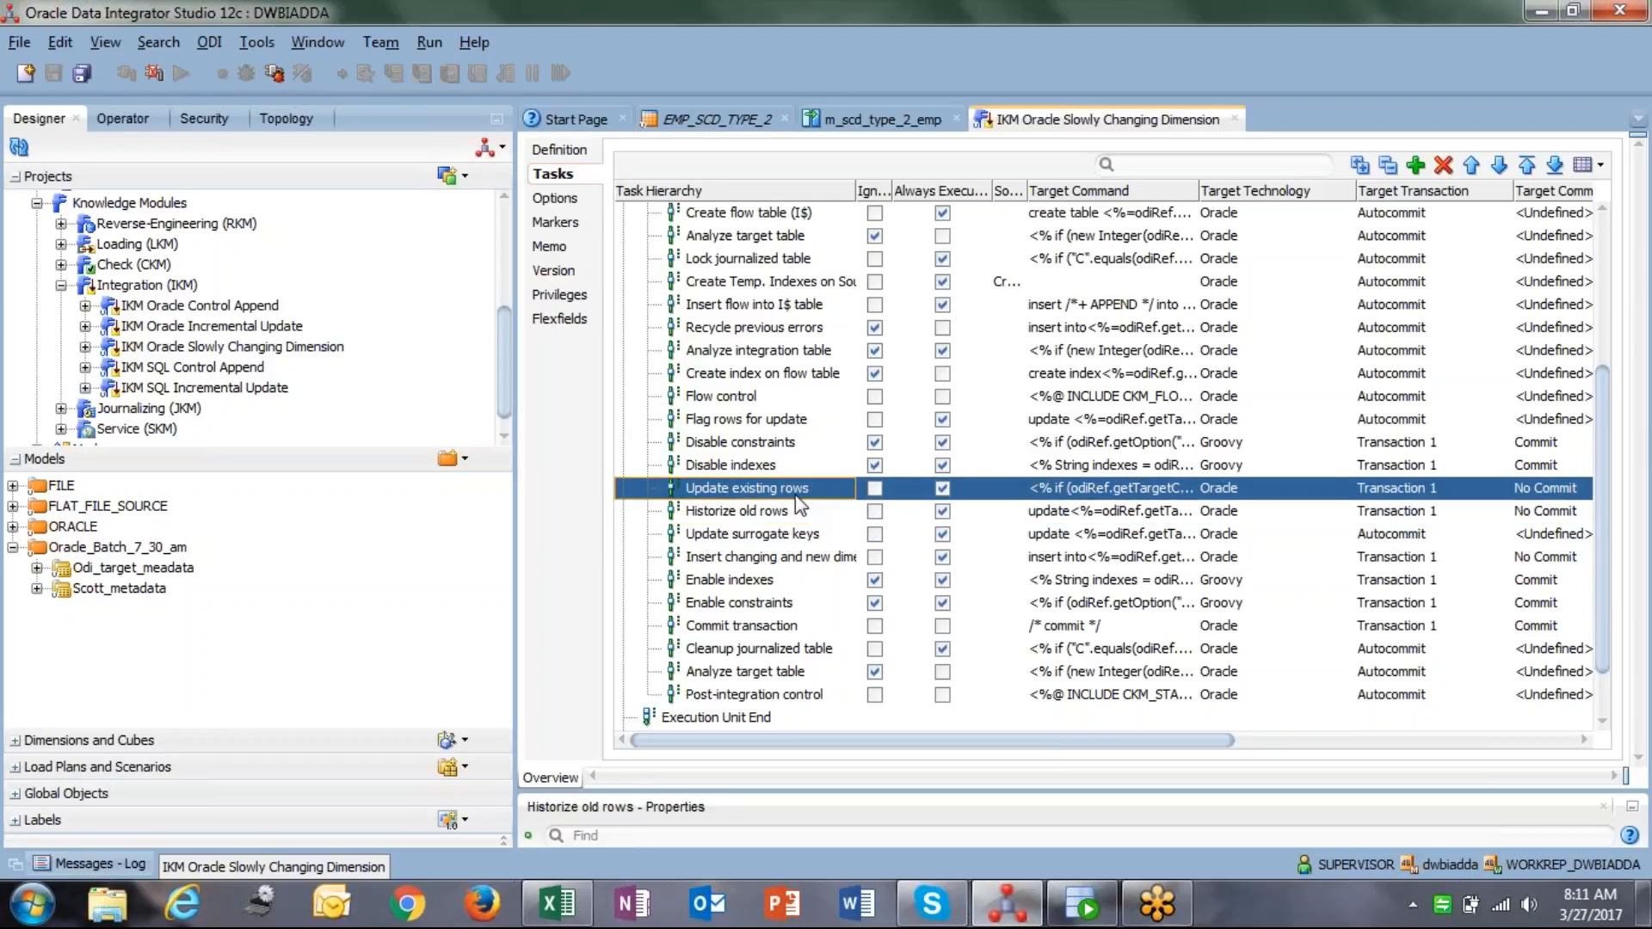
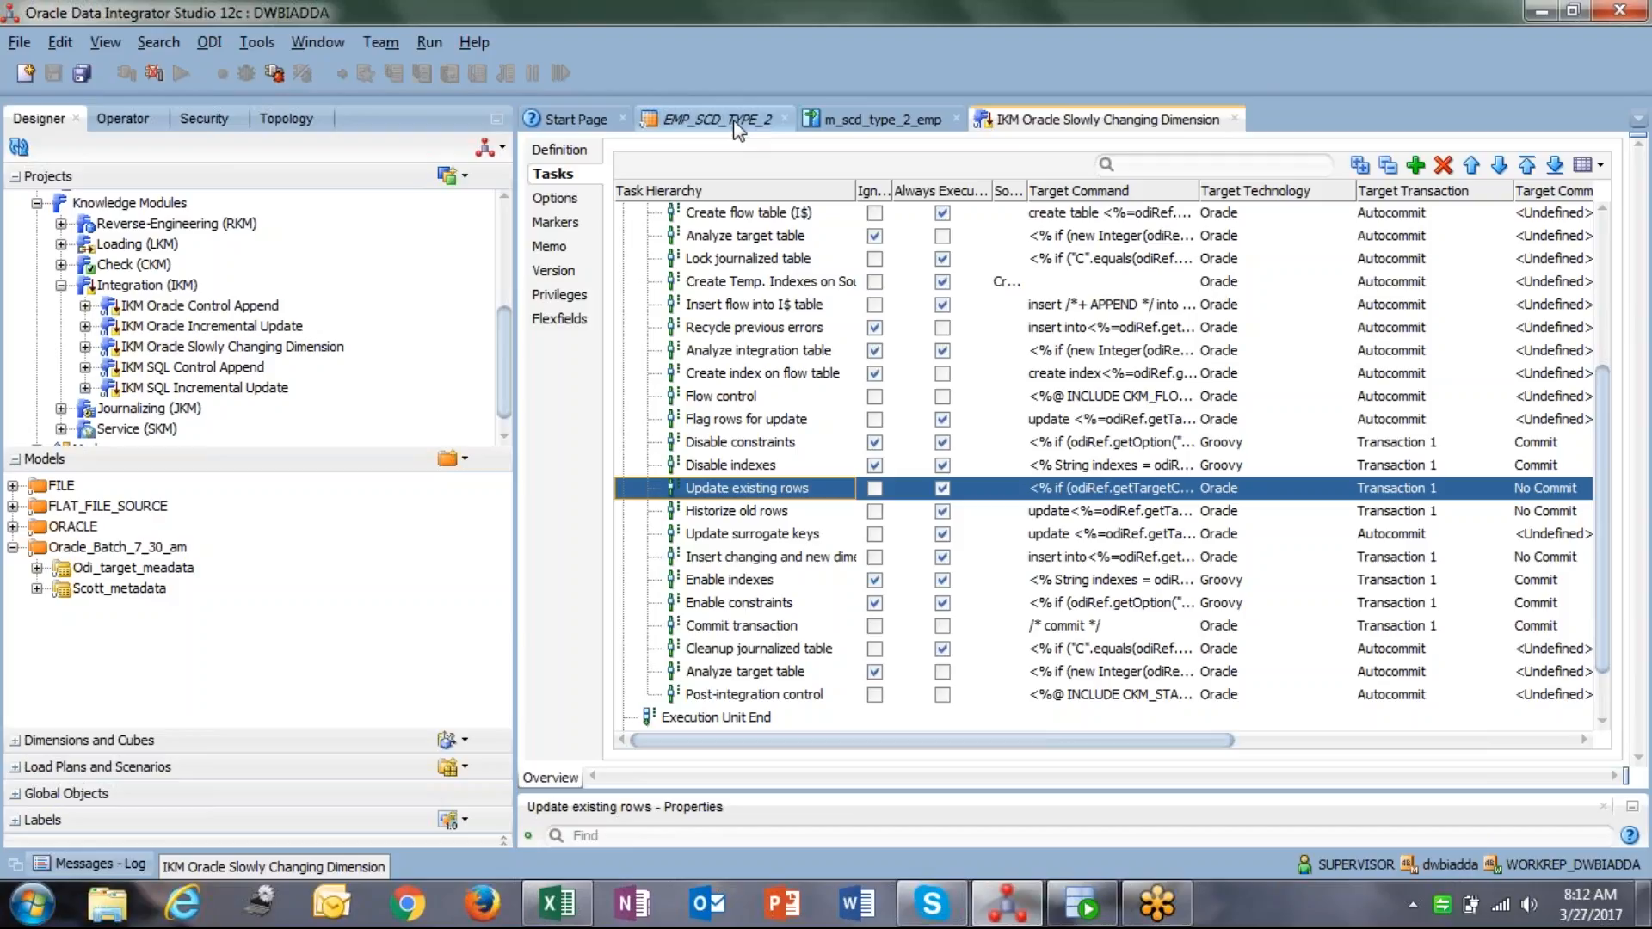
In the EMP_SCD_TYPE_2 datastore attributes, set the SCD behavior of SAL and COMM to Overwrite on Change.
{"action": "left_click", "coordinate": [613, 125]}
{"action": "left_click", "coordinate": [704, 129]}
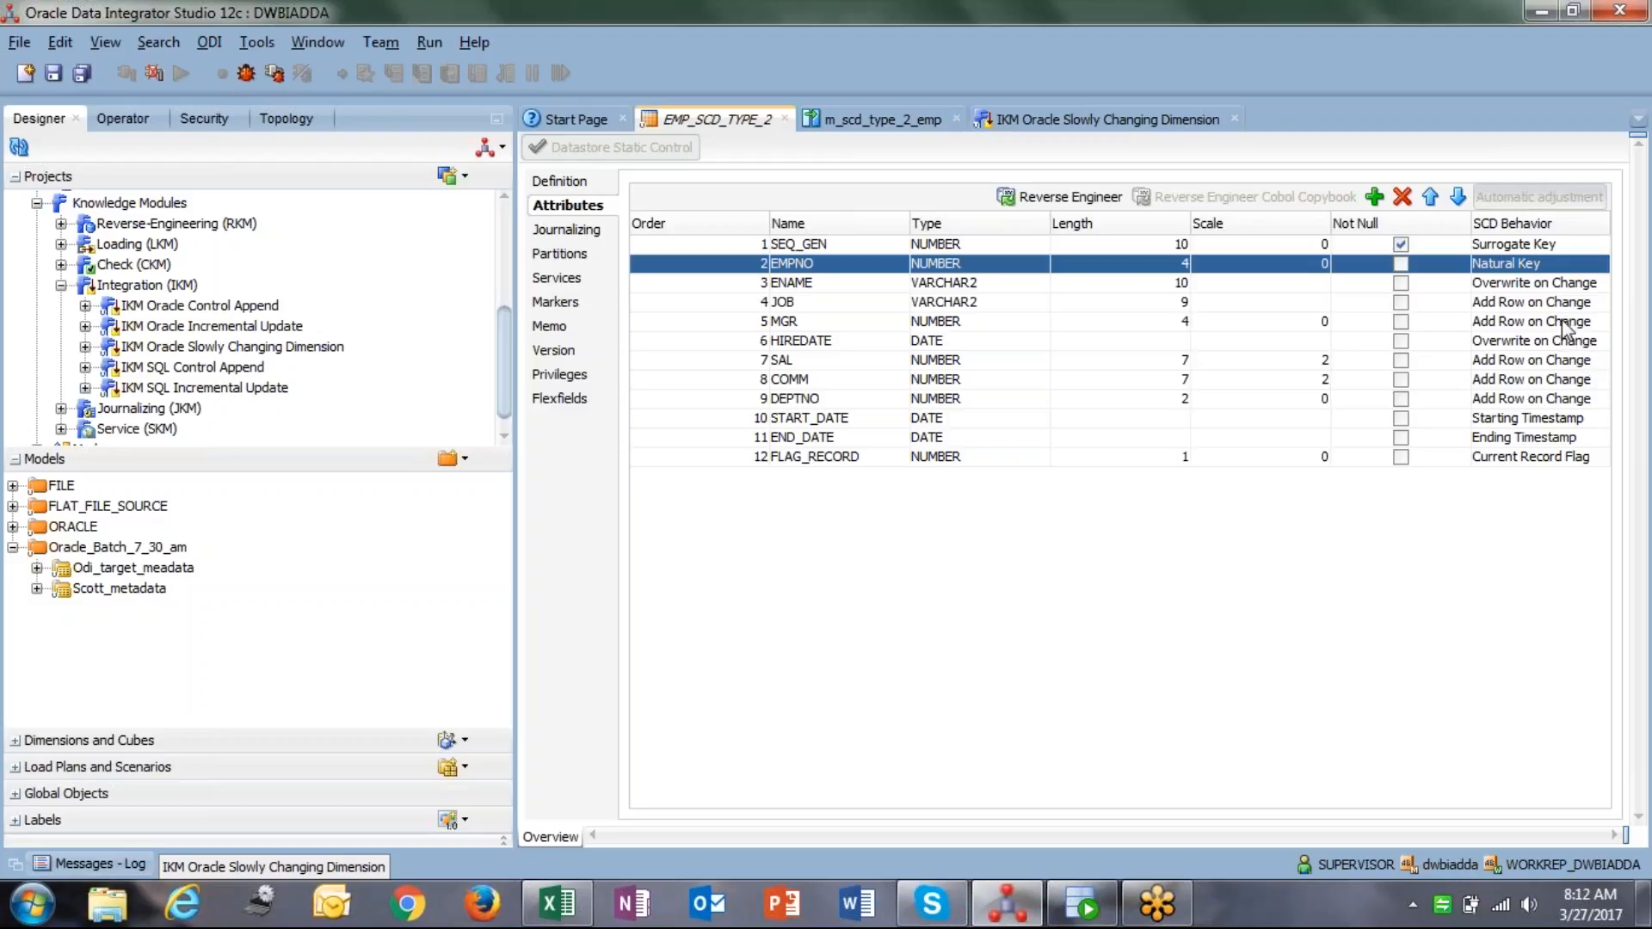
{"action": "left_click", "coordinate": [1572, 365]}
{"action": "left_click", "coordinate": [1573, 363]}
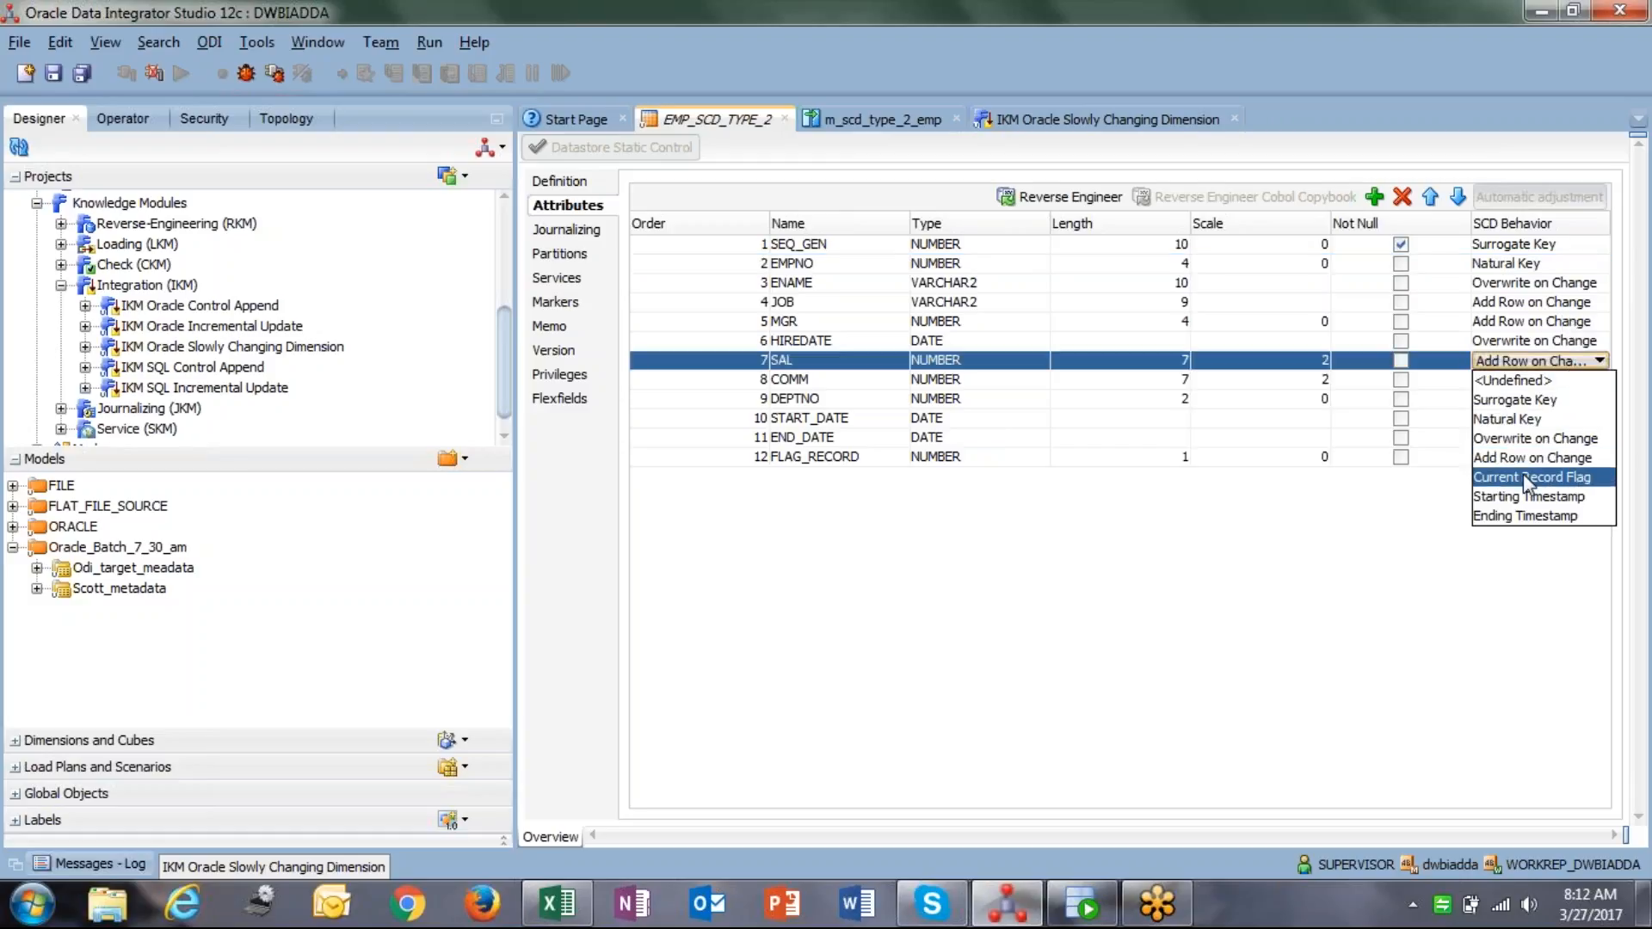
{"action": "left_click", "coordinate": [1529, 439]}
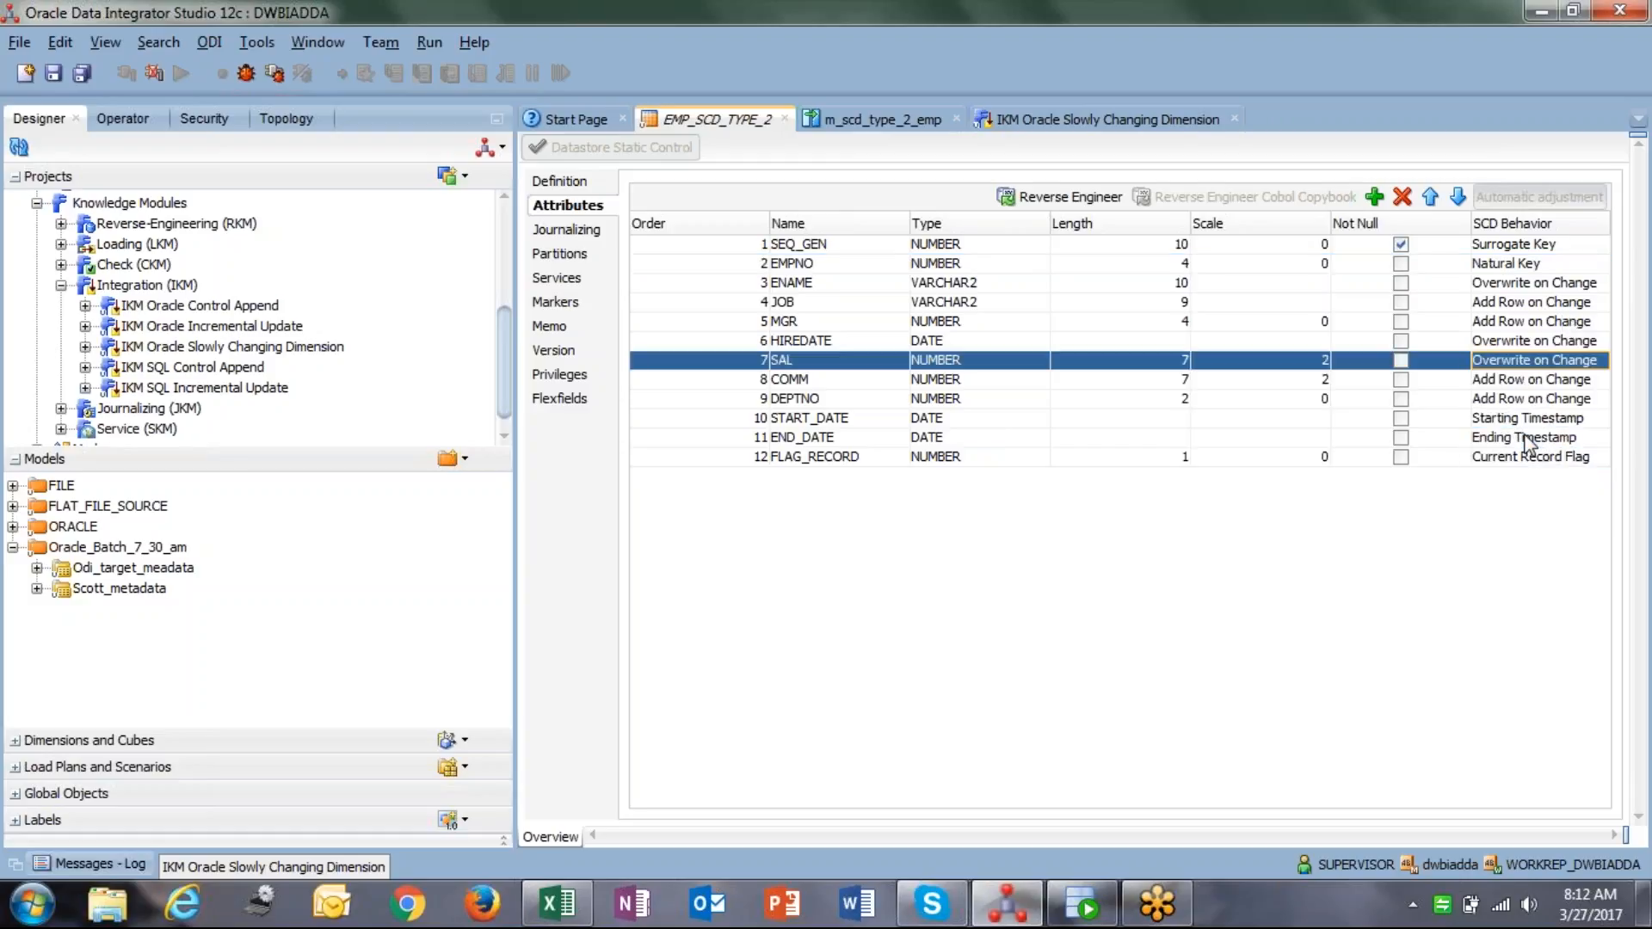
{"action": "left_click", "coordinate": [1528, 380]}
{"action": "left_click", "coordinate": [1527, 459]}
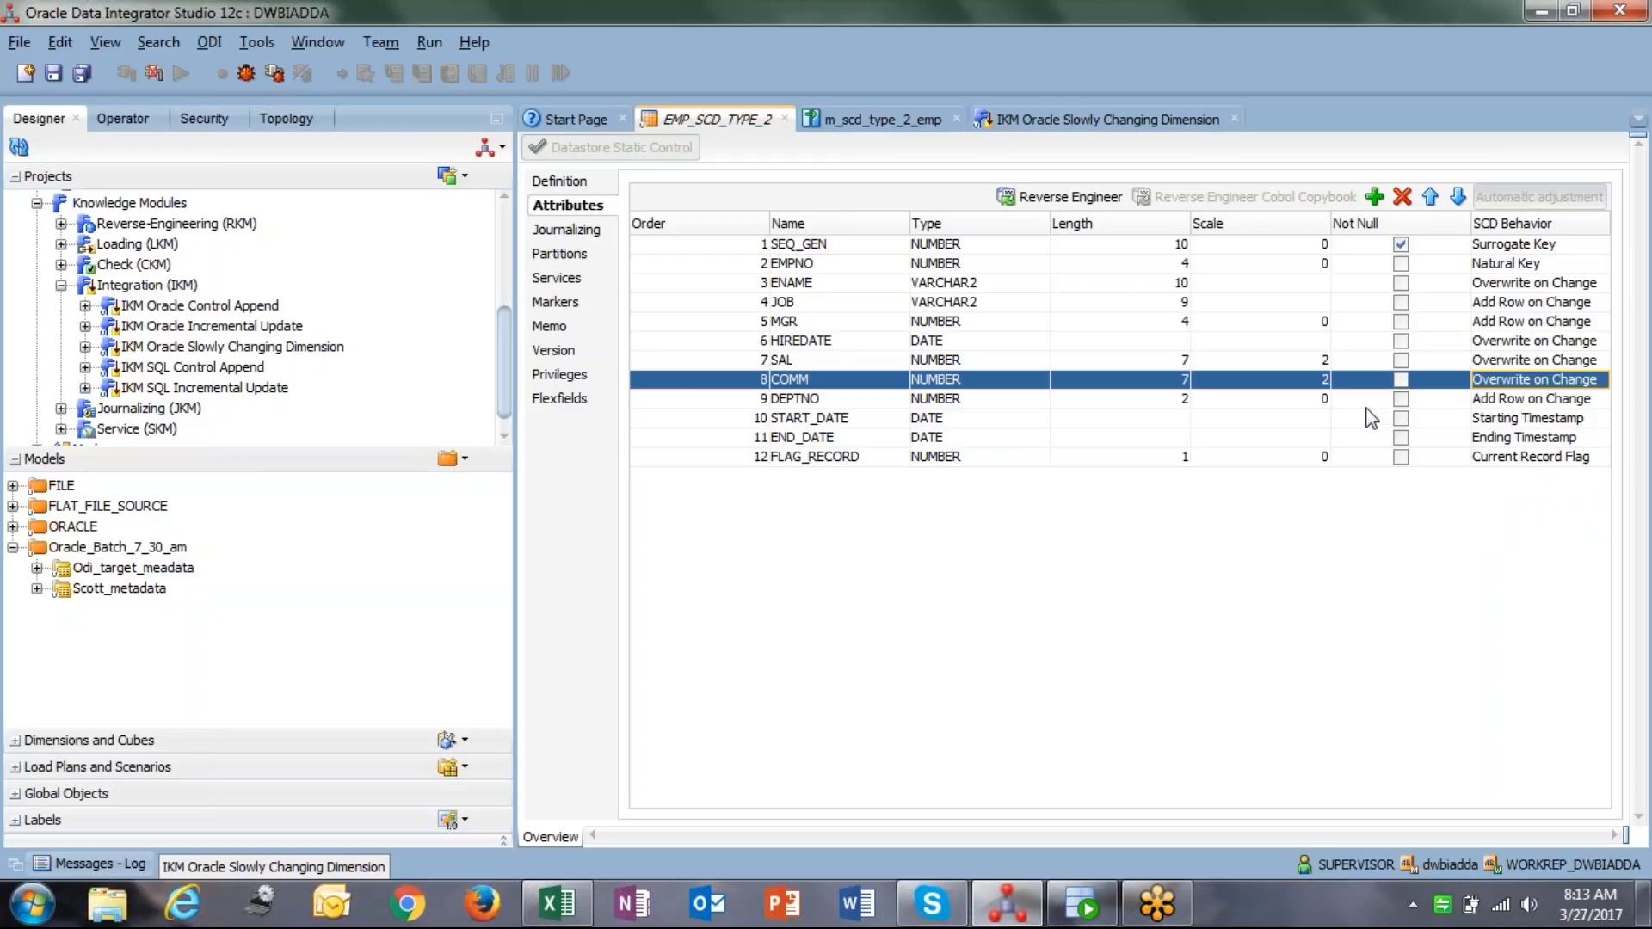
Set the SCD behavior of the DEPTNO and JOB columns to Overwrite on Change.
{"action": "left_click", "coordinate": [1568, 401]}
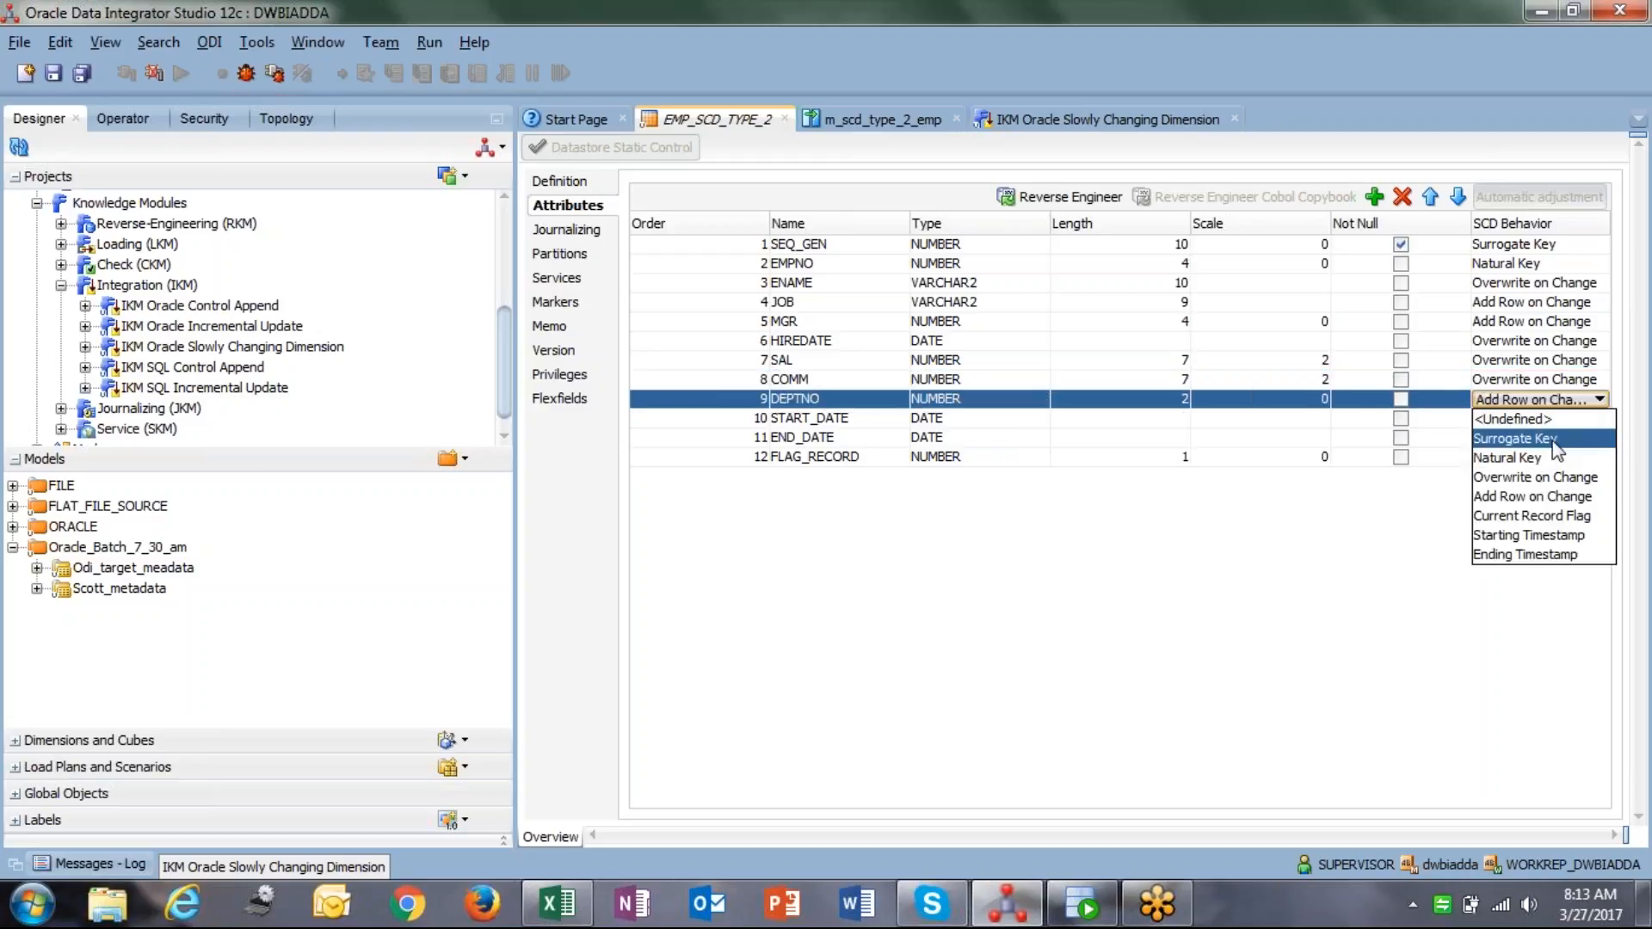
{"action": "left_click", "coordinate": [1535, 478]}
{"action": "left_click", "coordinate": [1515, 420]}
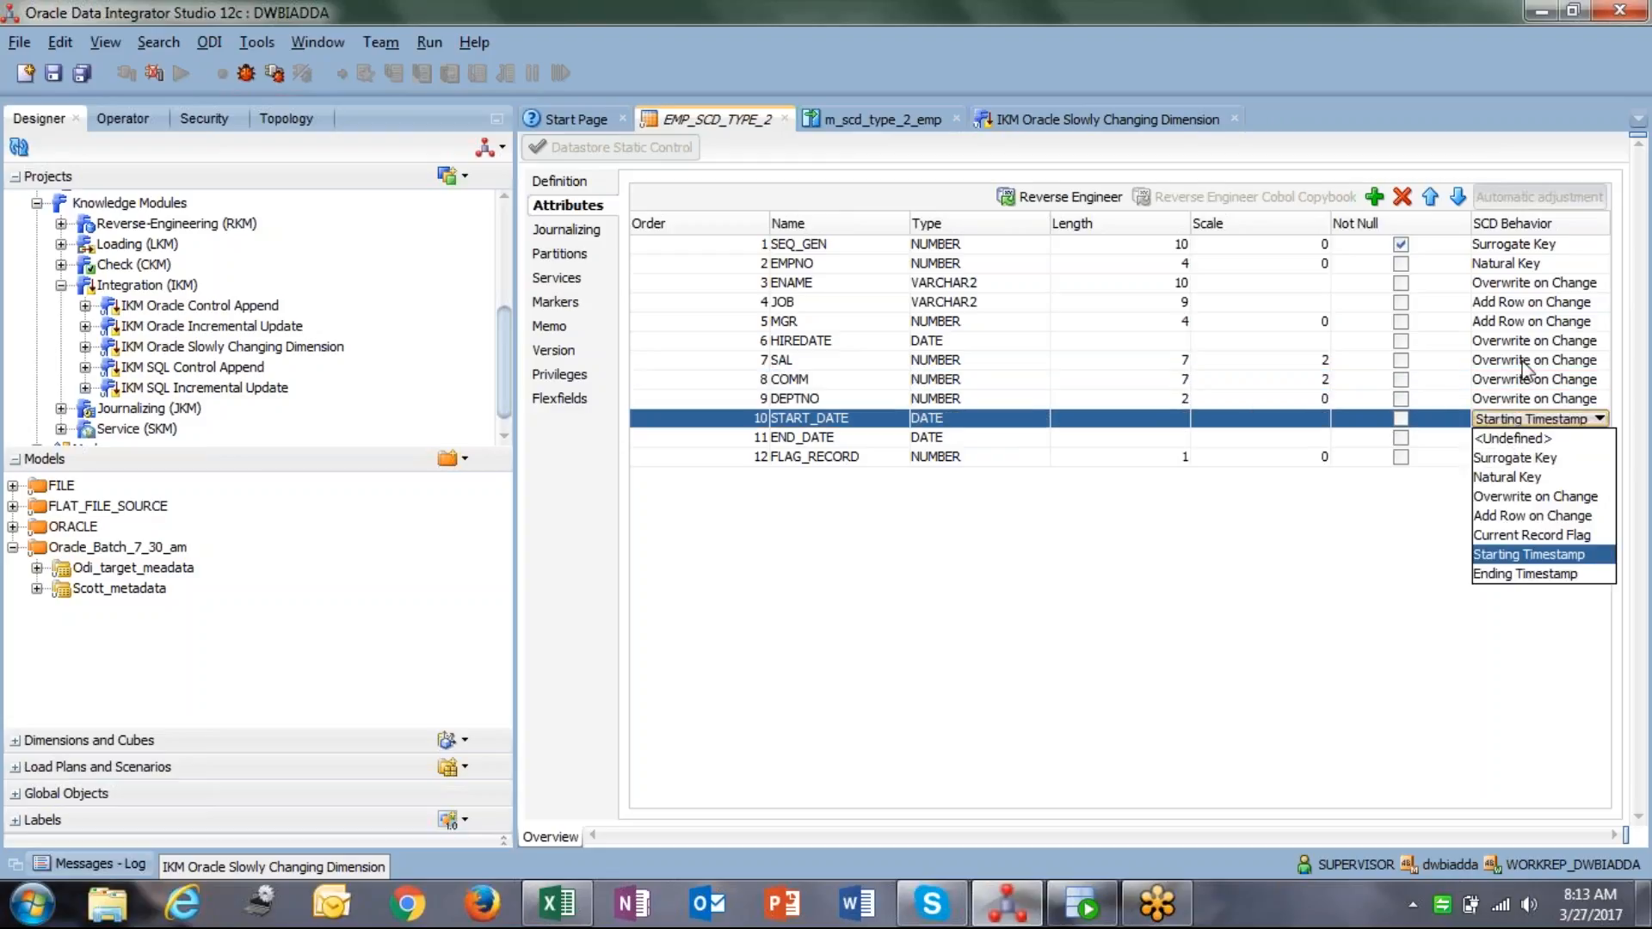
{"action": "left_click", "coordinate": [1545, 305]}
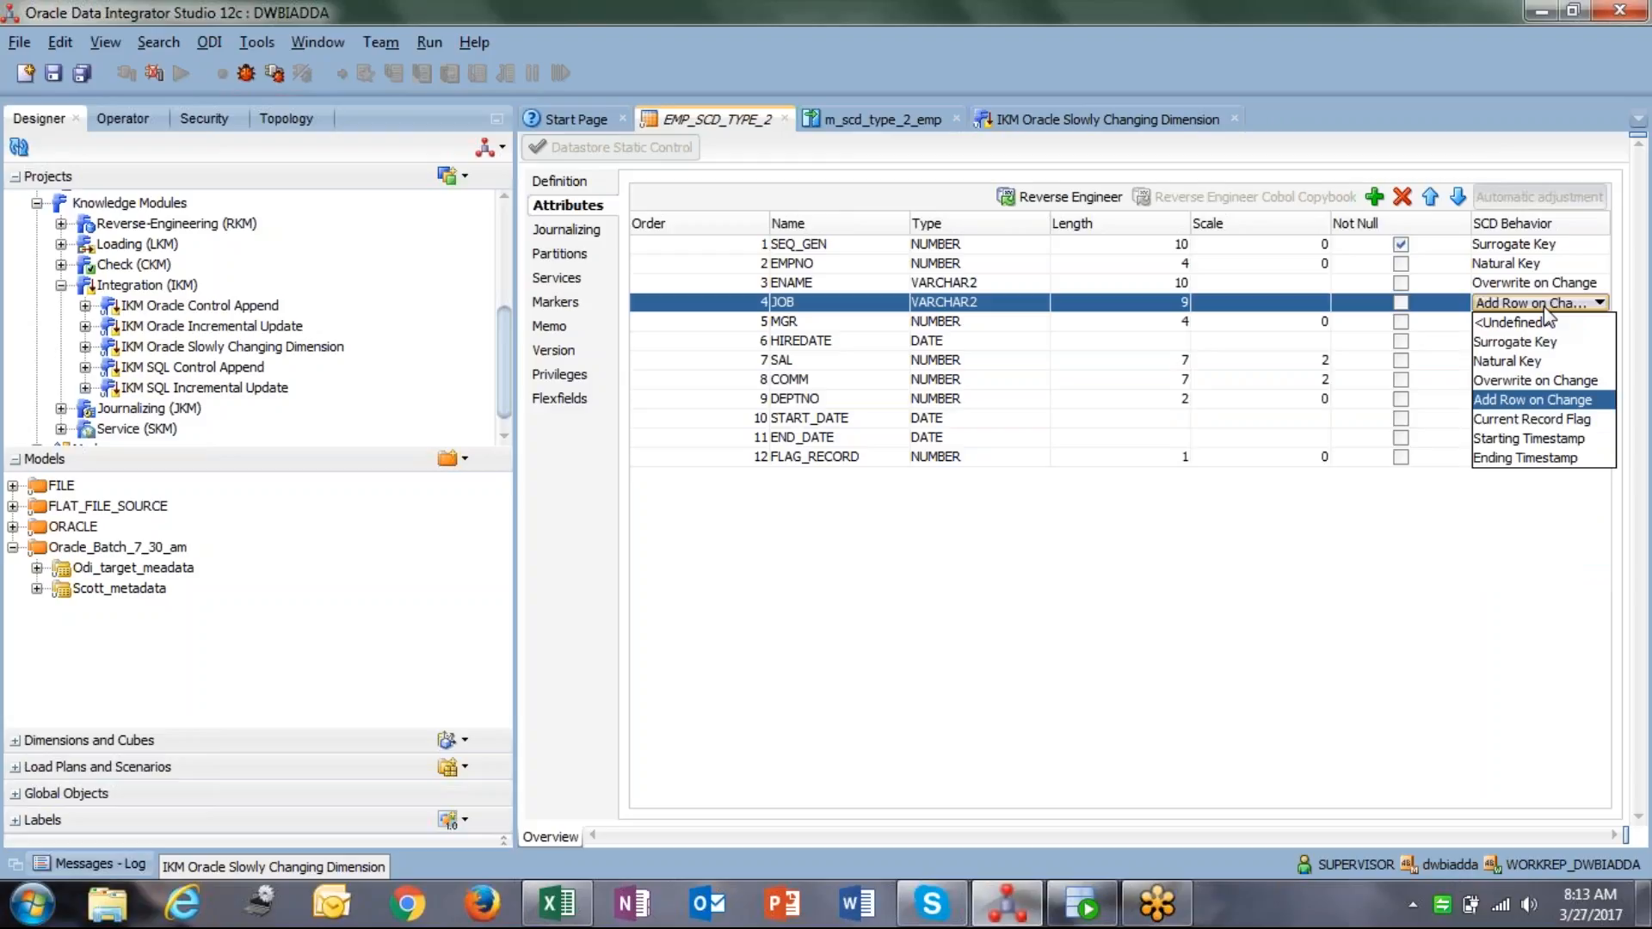
{"action": "left_click", "coordinate": [1540, 383]}
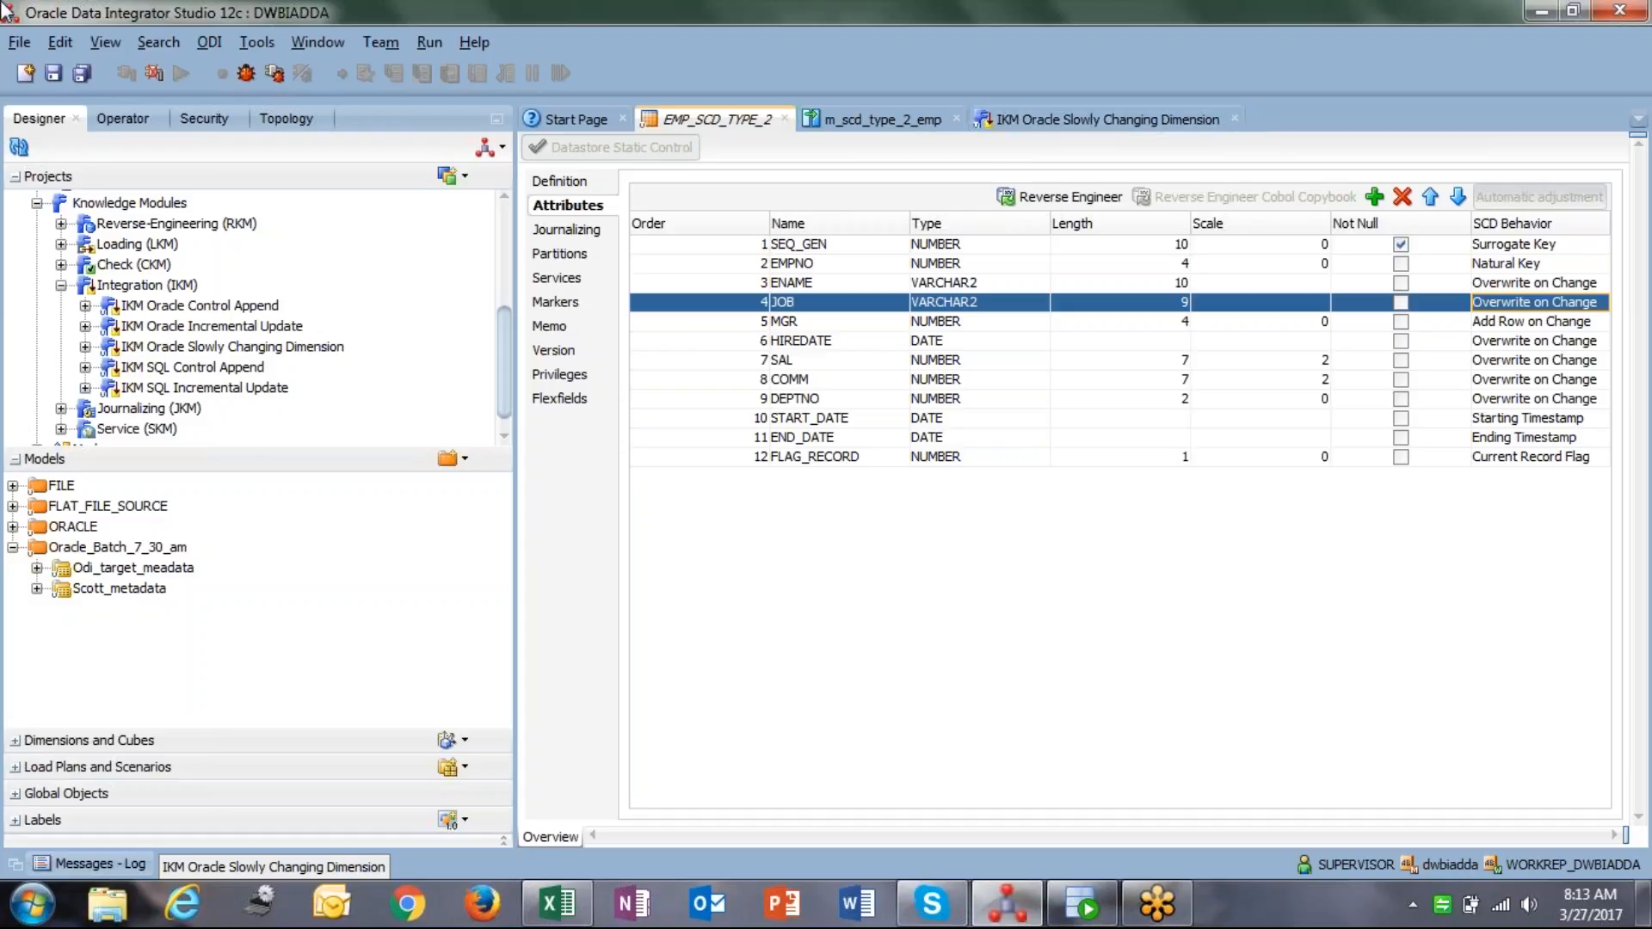
Revisit the Update existing rows task in IKM Oracle Slowly Changing Dimension, and close all editors without saving the EMP_SCD_TYPE_2 changes.
{"action": "left_click", "coordinate": [1105, 116]}
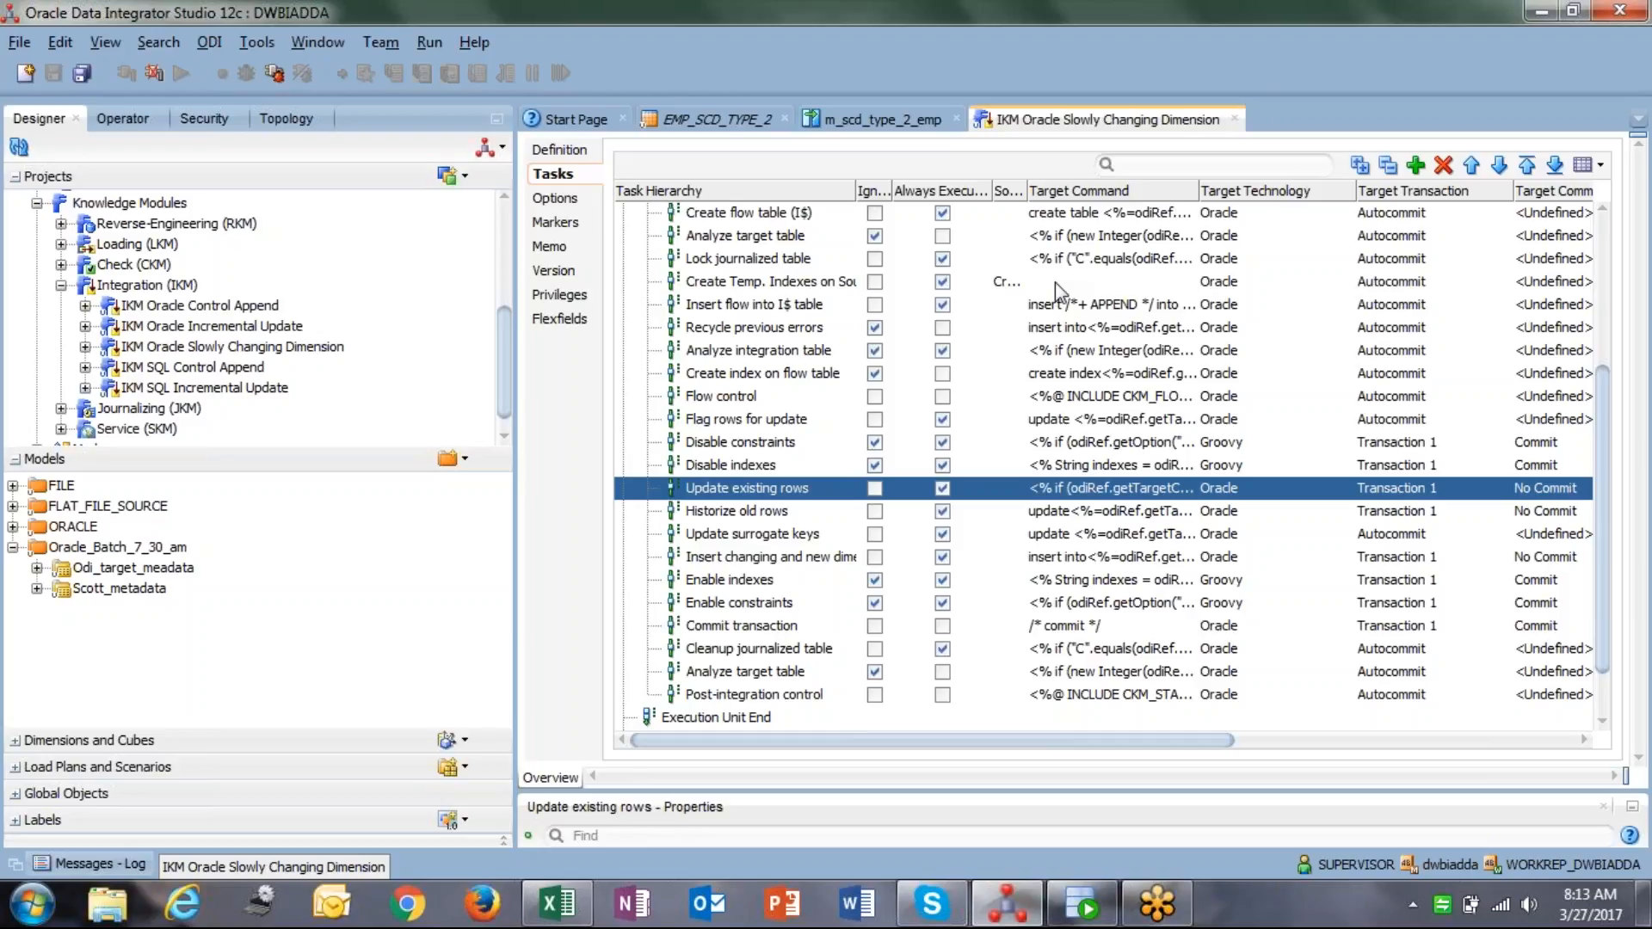
{"action": "left_click", "coordinate": [792, 491]}
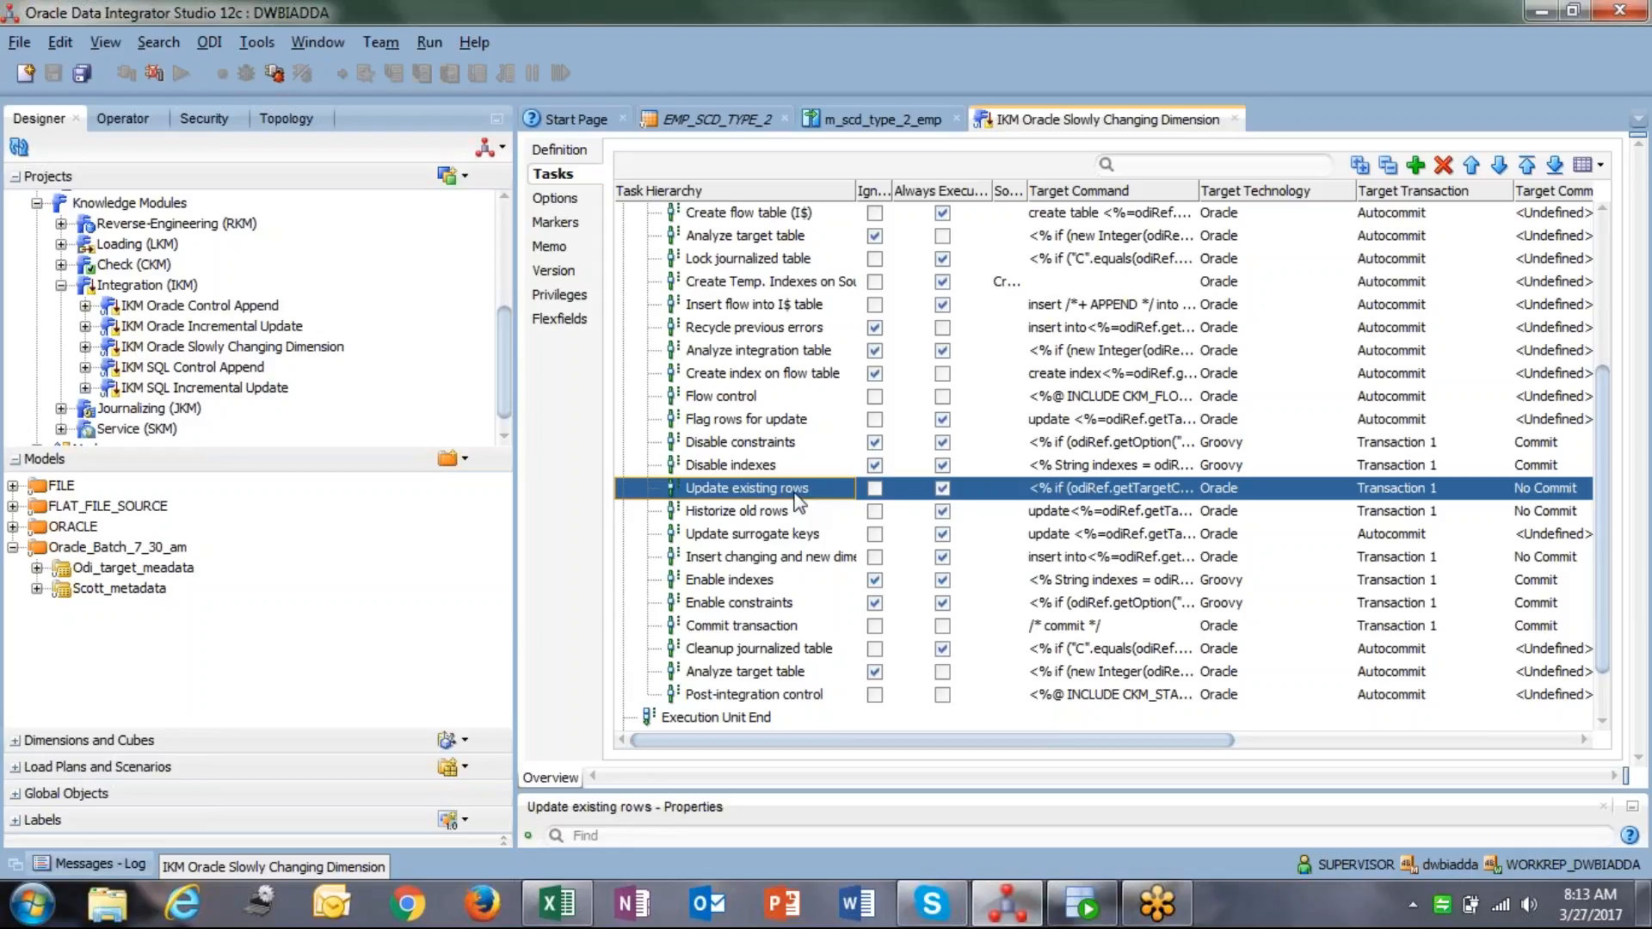
{"action": "left_click", "coordinate": [1237, 118]}
{"action": "left_click", "coordinate": [955, 120]}
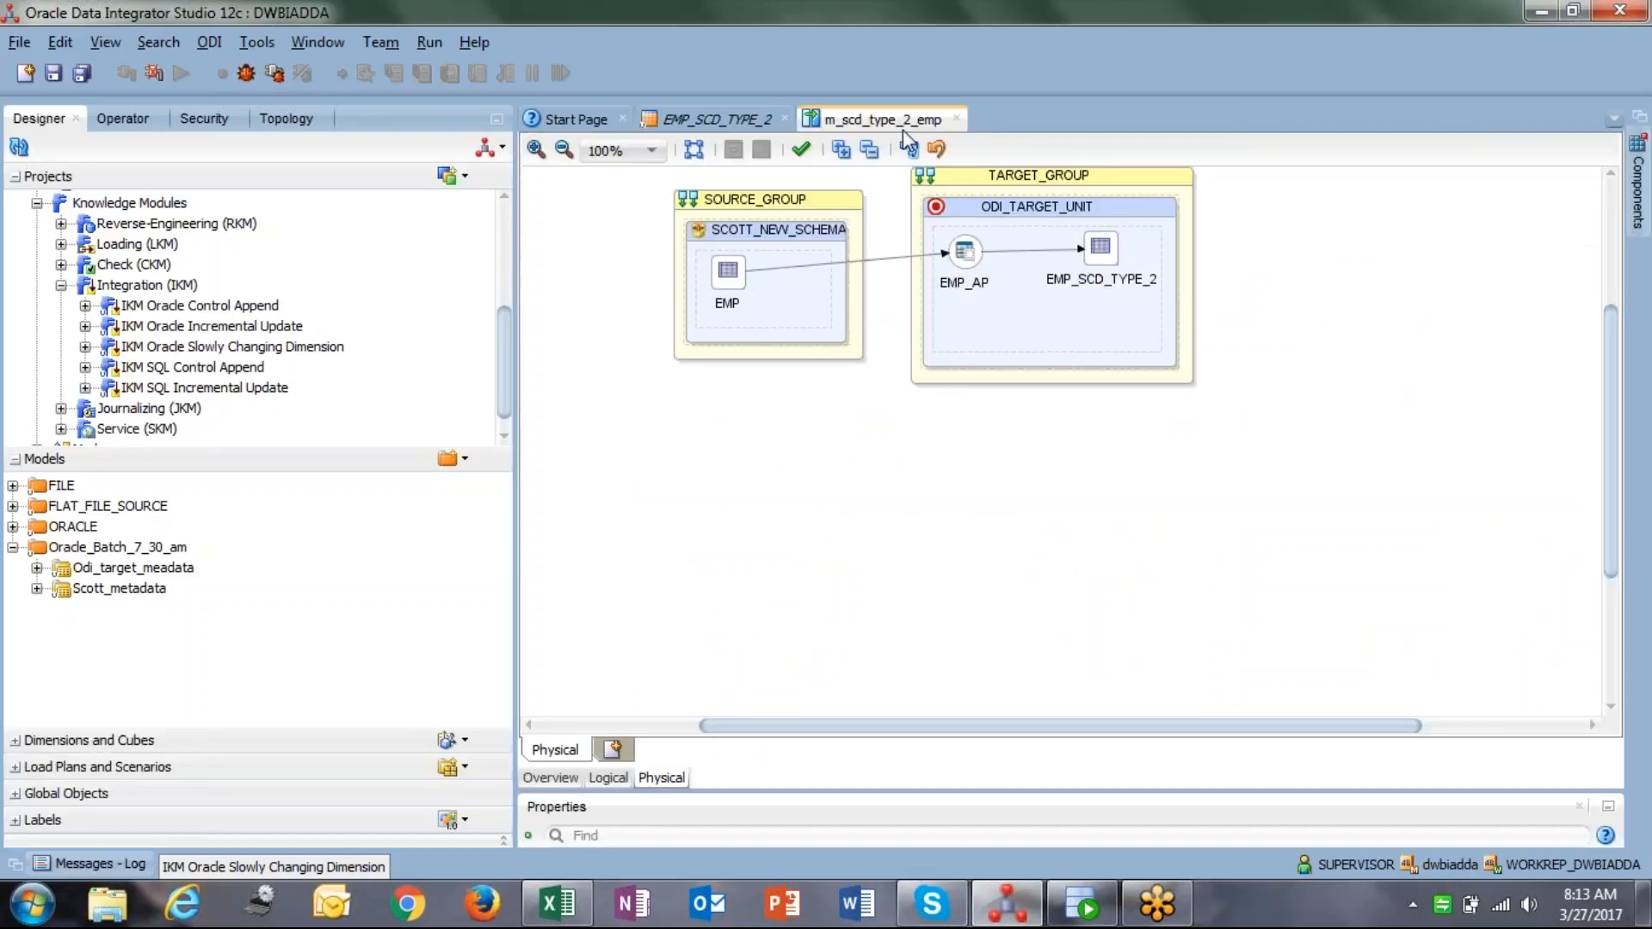
{"action": "left_click", "coordinate": [959, 121]}
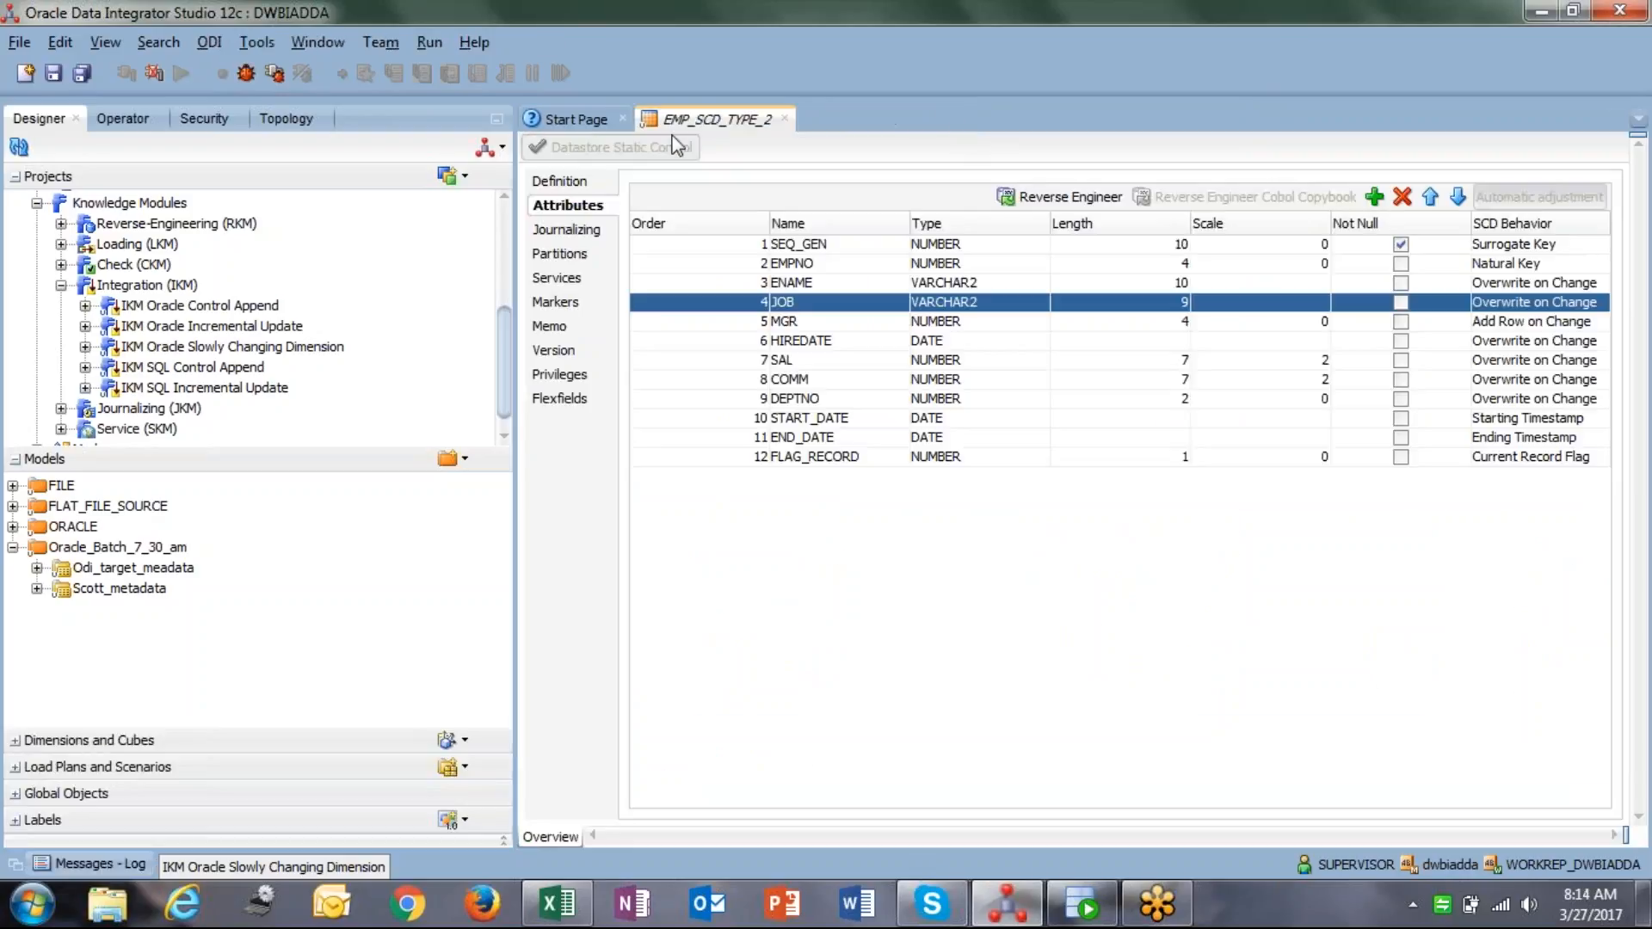
{"action": "left_click", "coordinate": [785, 118]}
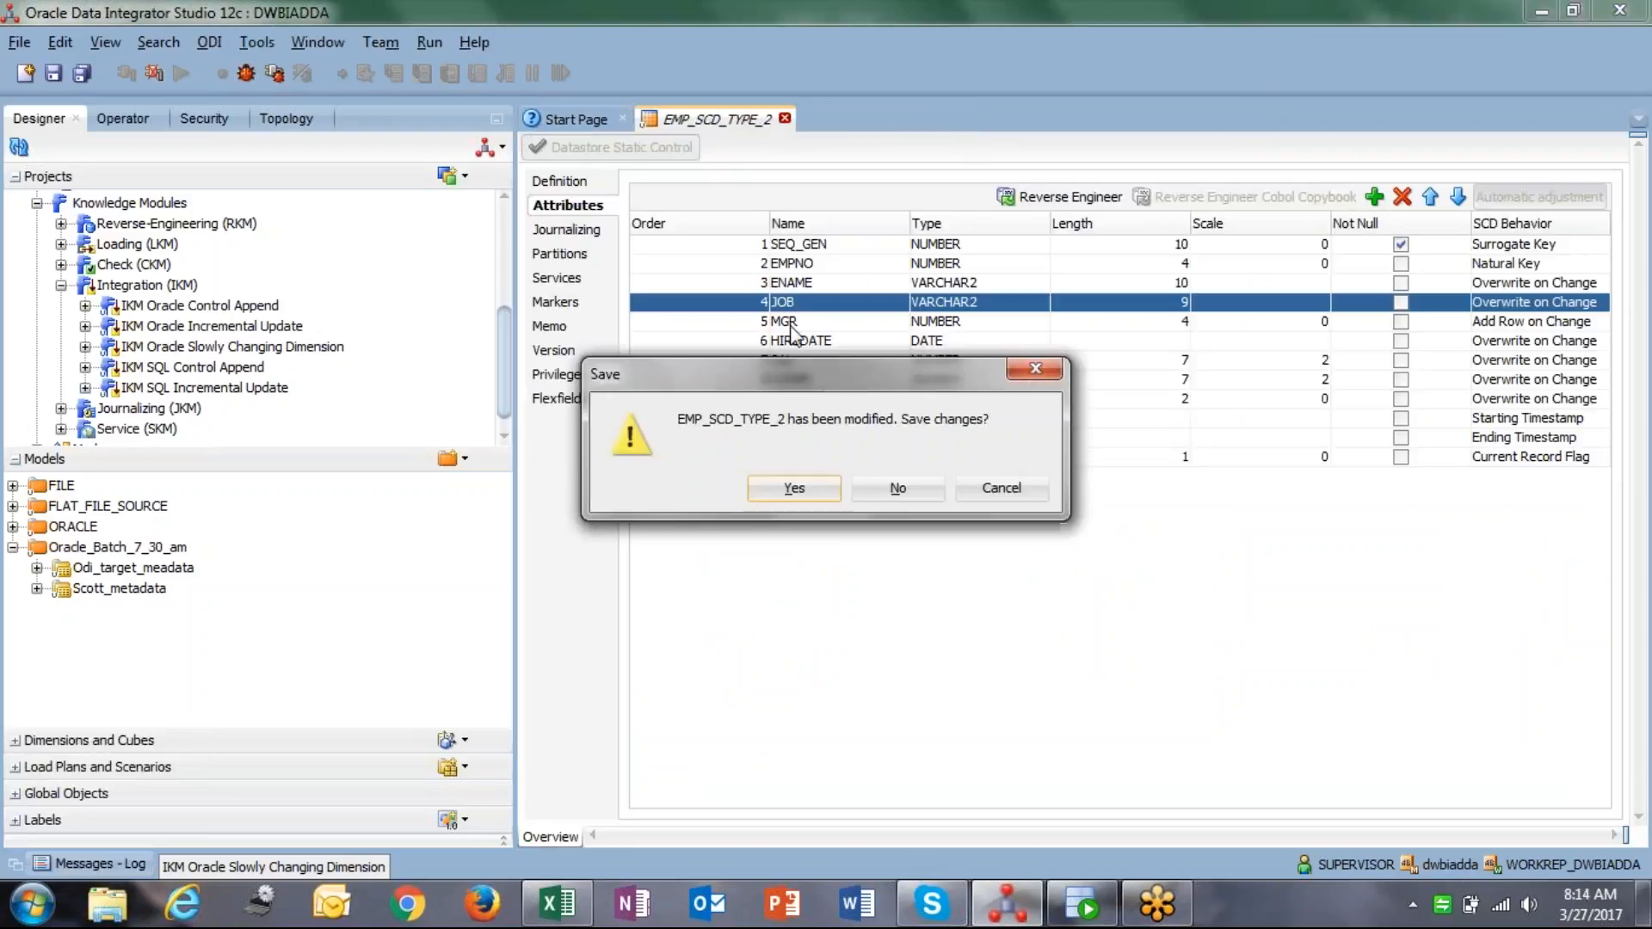
{"action": "left_click", "coordinate": [897, 488]}
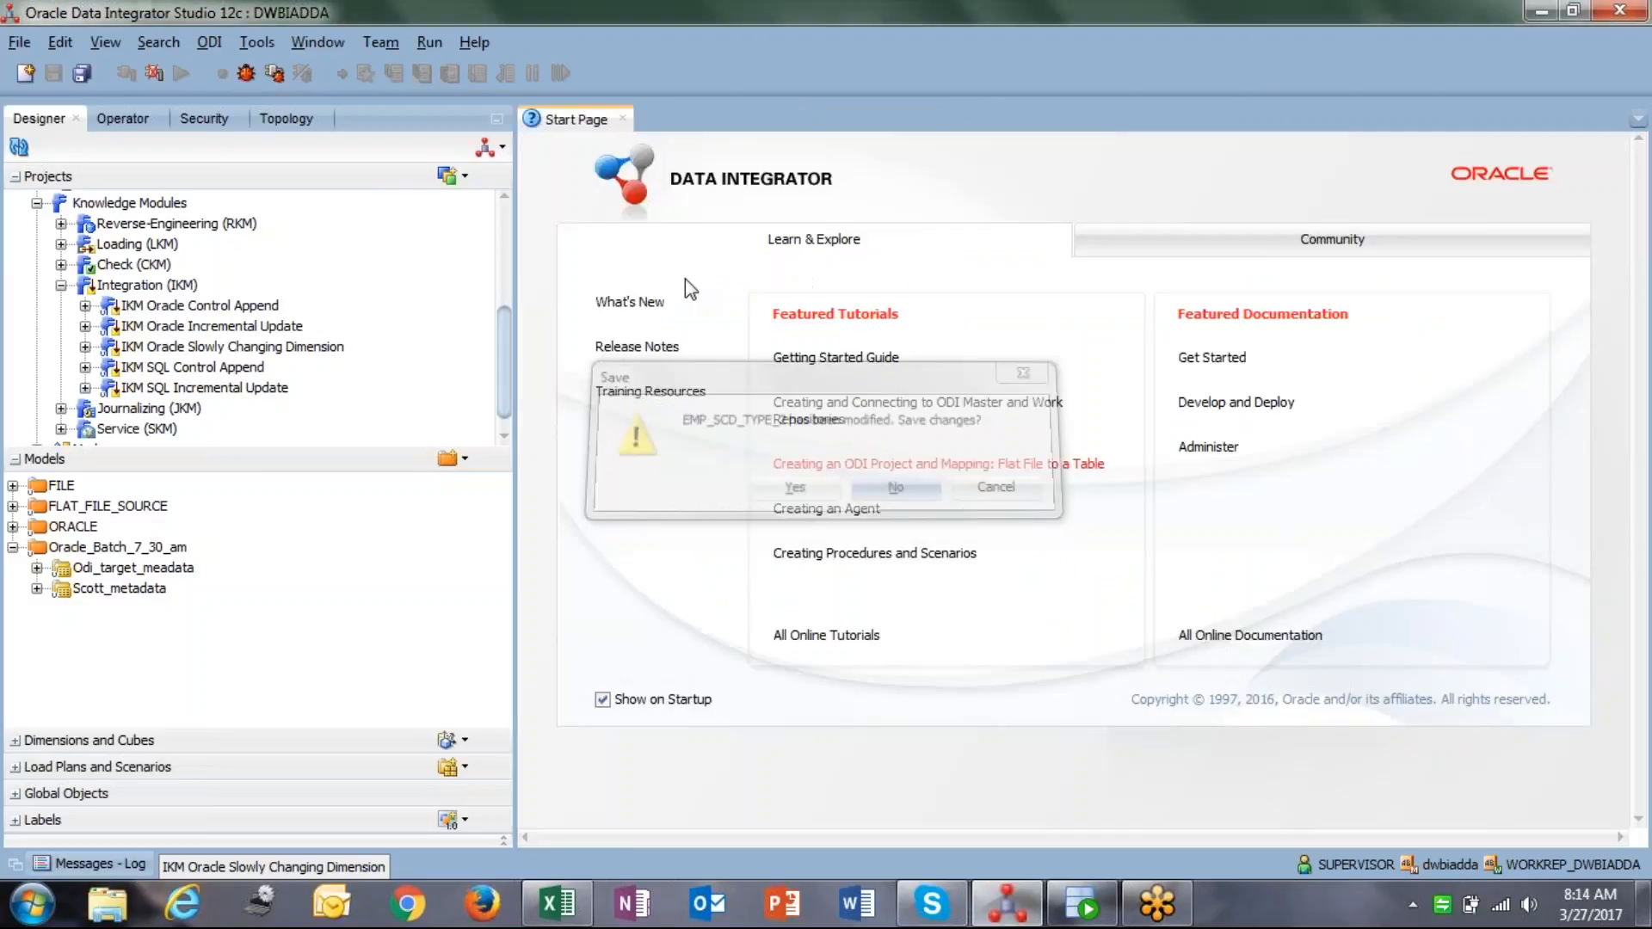
Collapse the Models and Knowledge Modules trees, and expand the m_cdc_emp mapping under First Folder's Mappings.
{"action": "left_click", "coordinate": [16, 548]}
{"action": "left_click", "coordinate": [6, 463]}
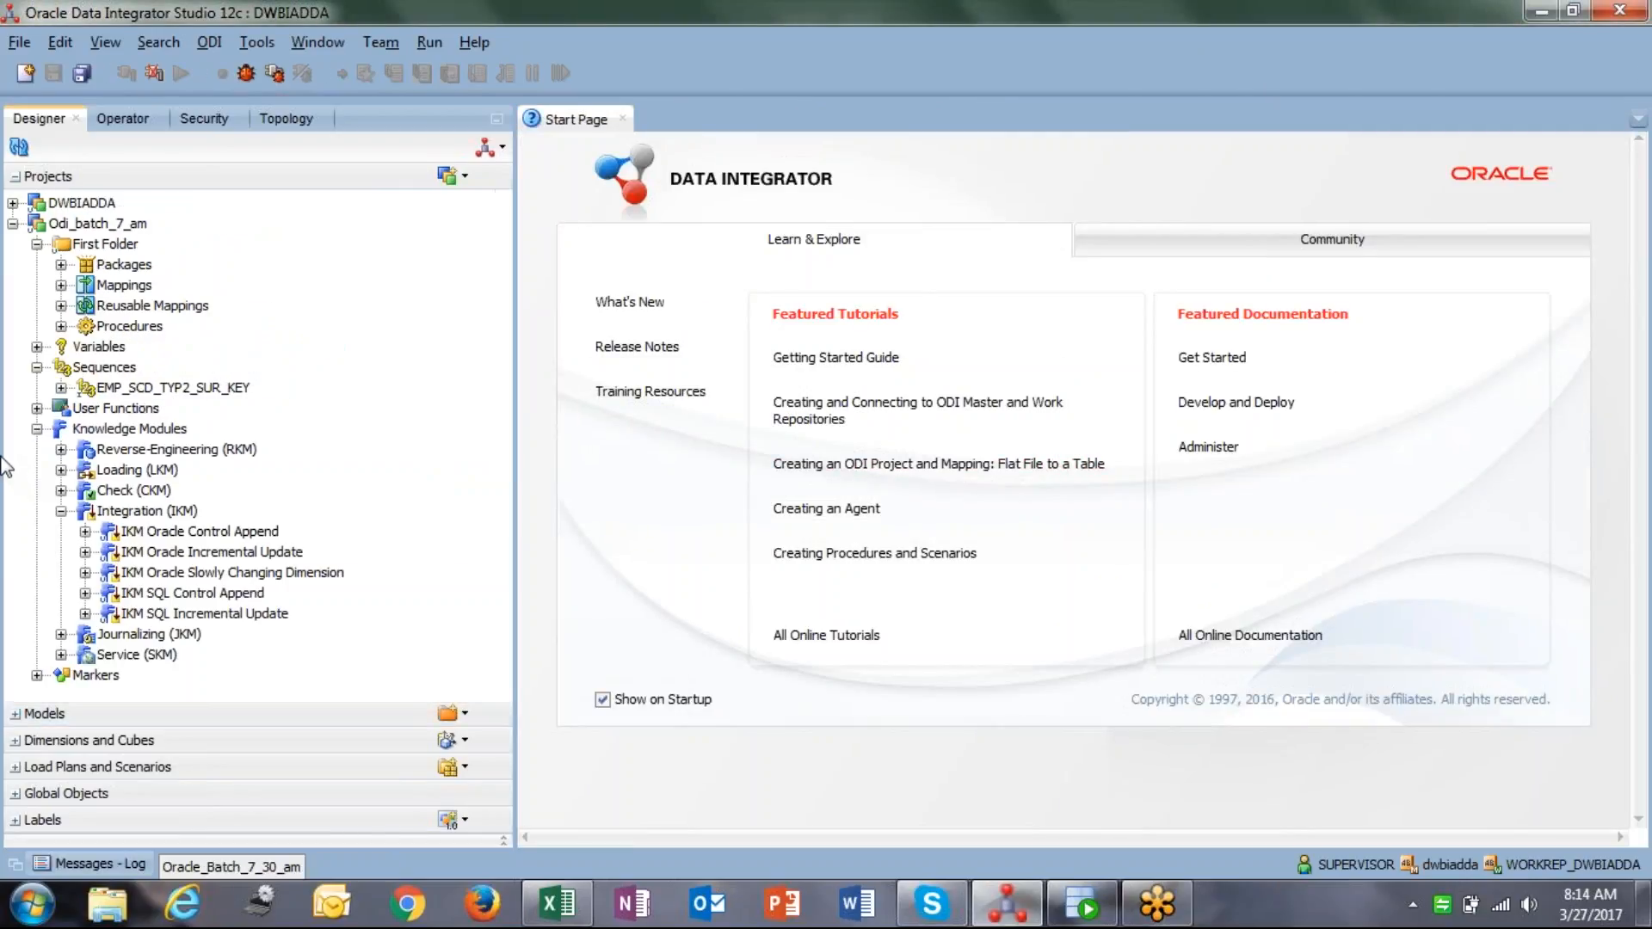
{"action": "left_click", "coordinate": [36, 429]}
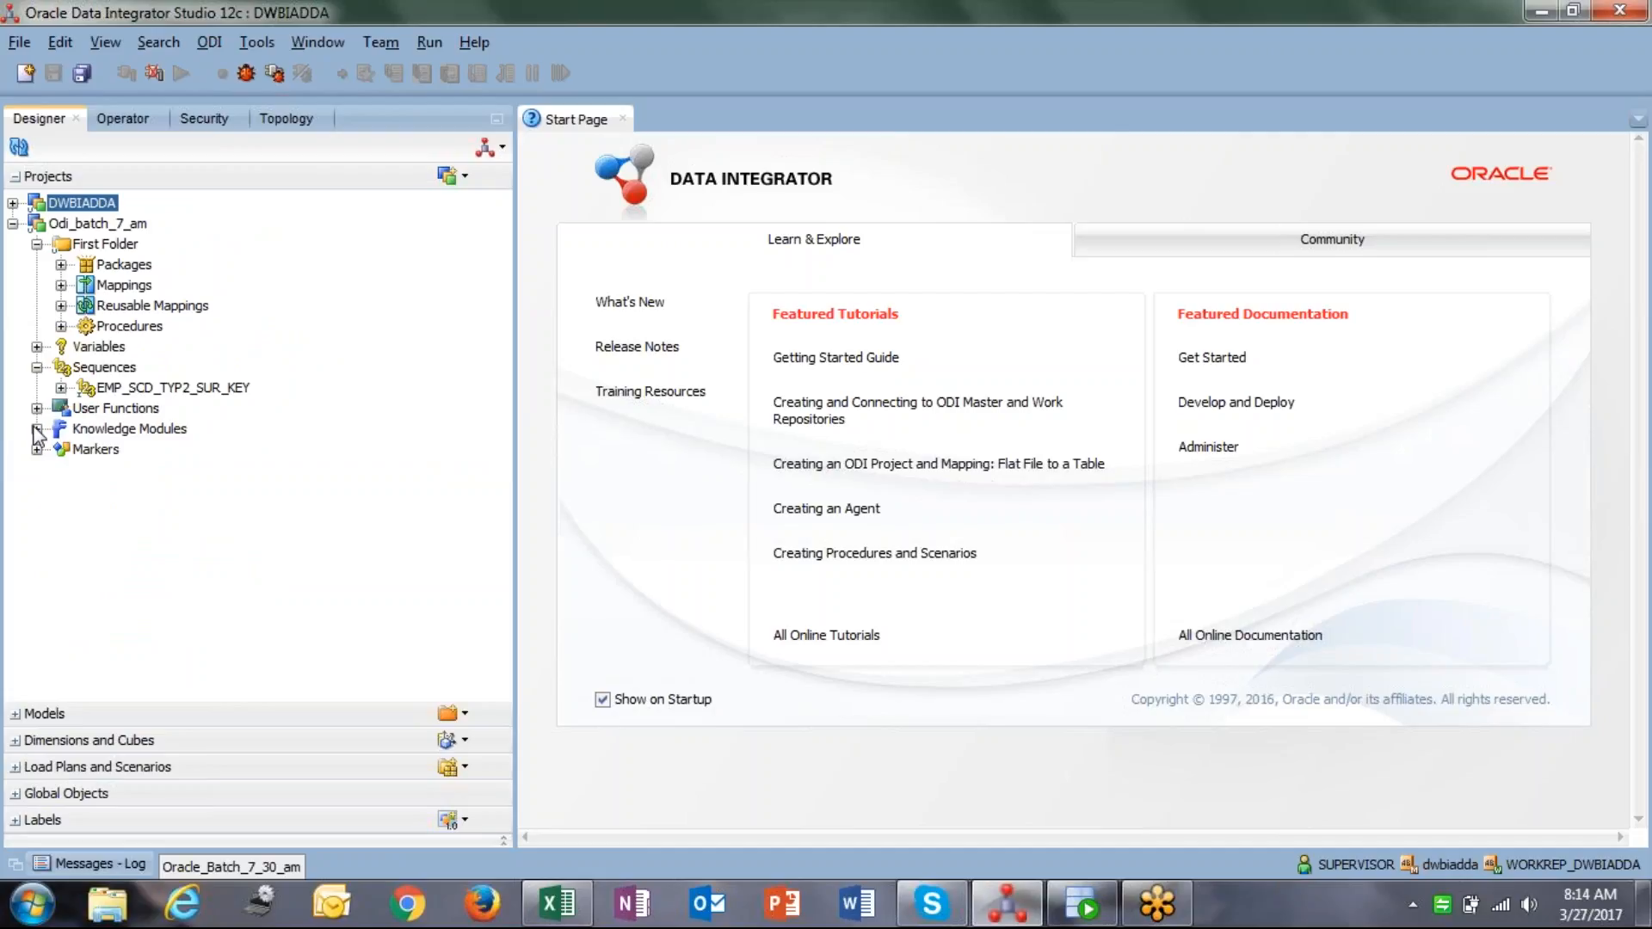
{"action": "left_click", "coordinate": [61, 285]}
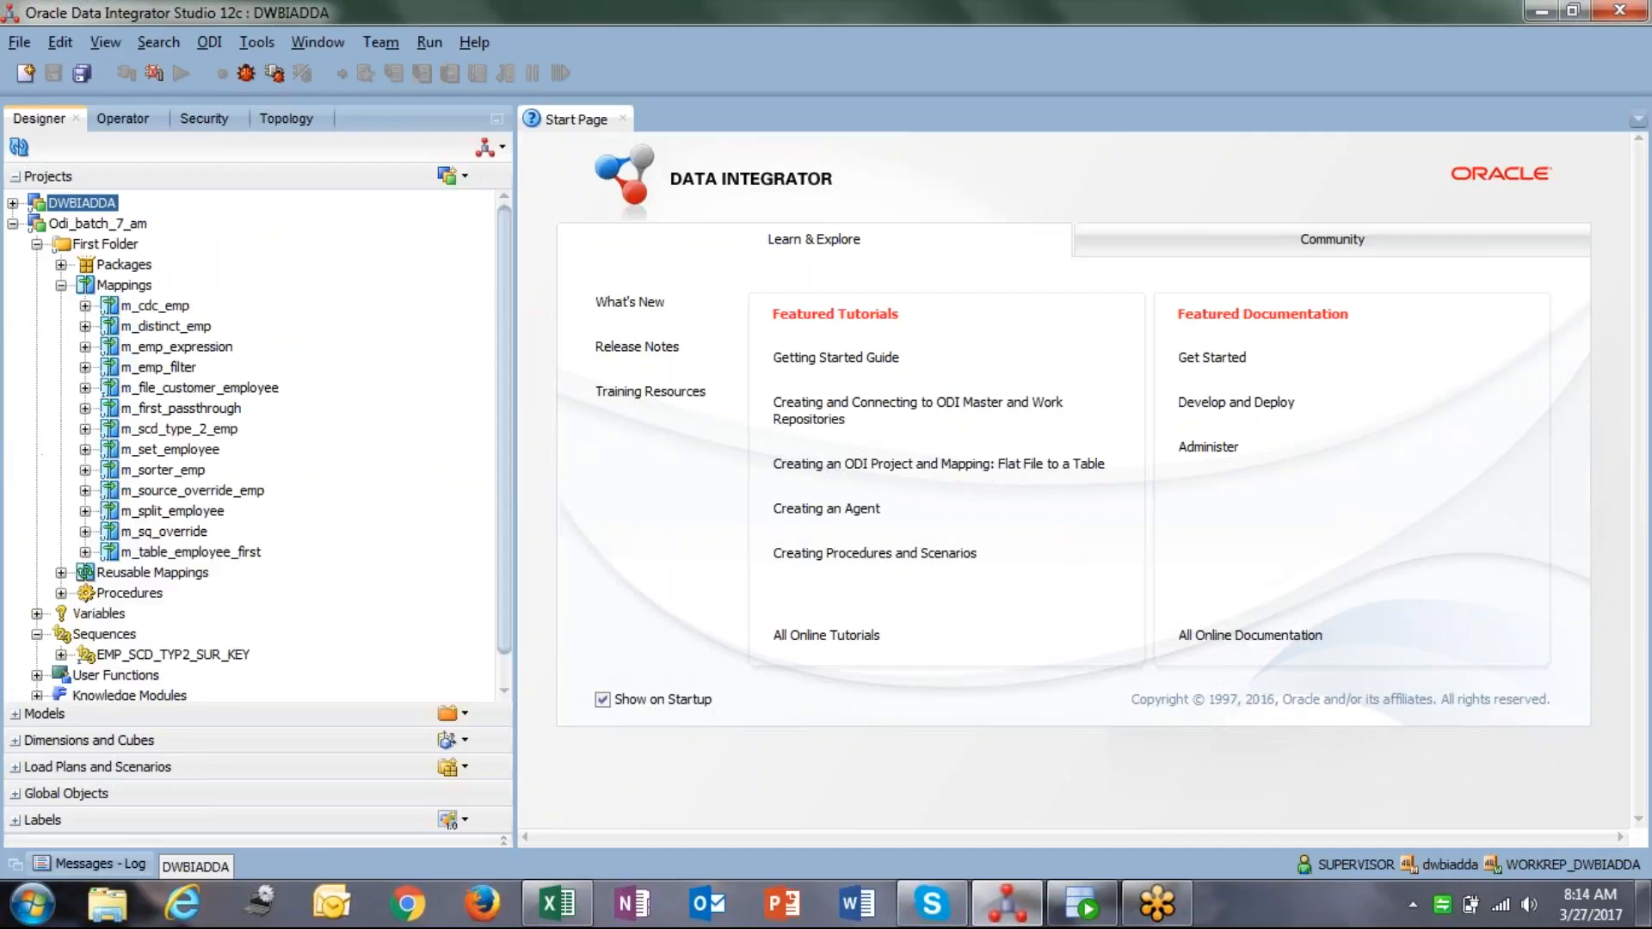
{"action": "left_click", "coordinate": [85, 306]}
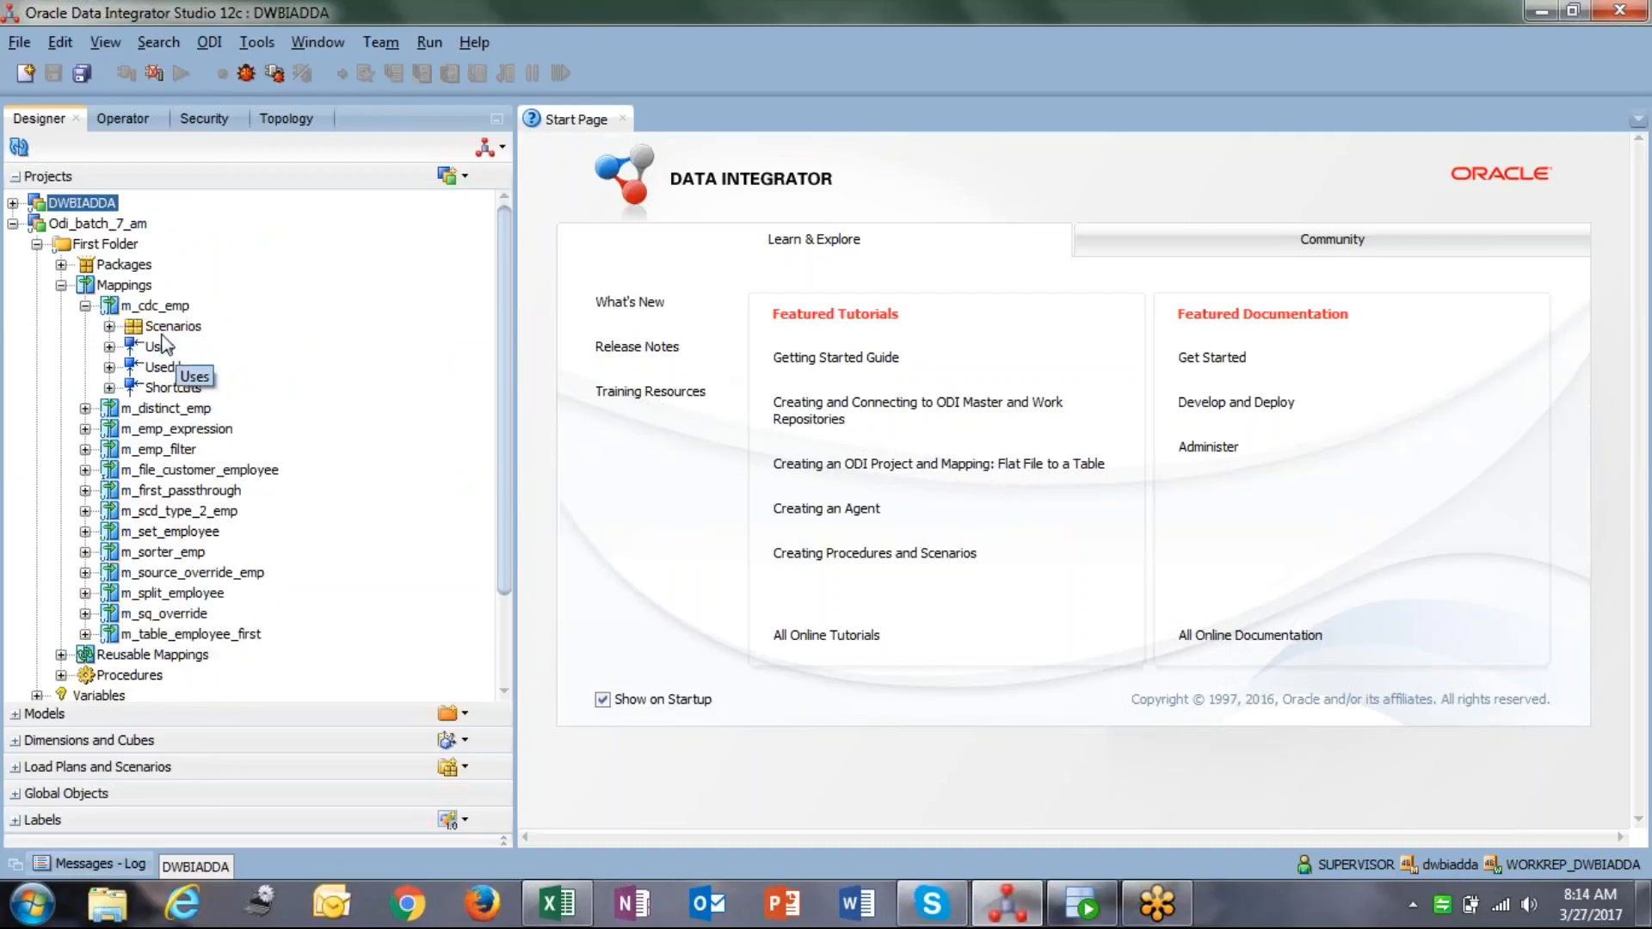
Check the Uses, Used by and Shortcuts nodes of the m_cdc_emp mapping for any contents.
{"action": "left_click", "coordinate": [181, 392]}
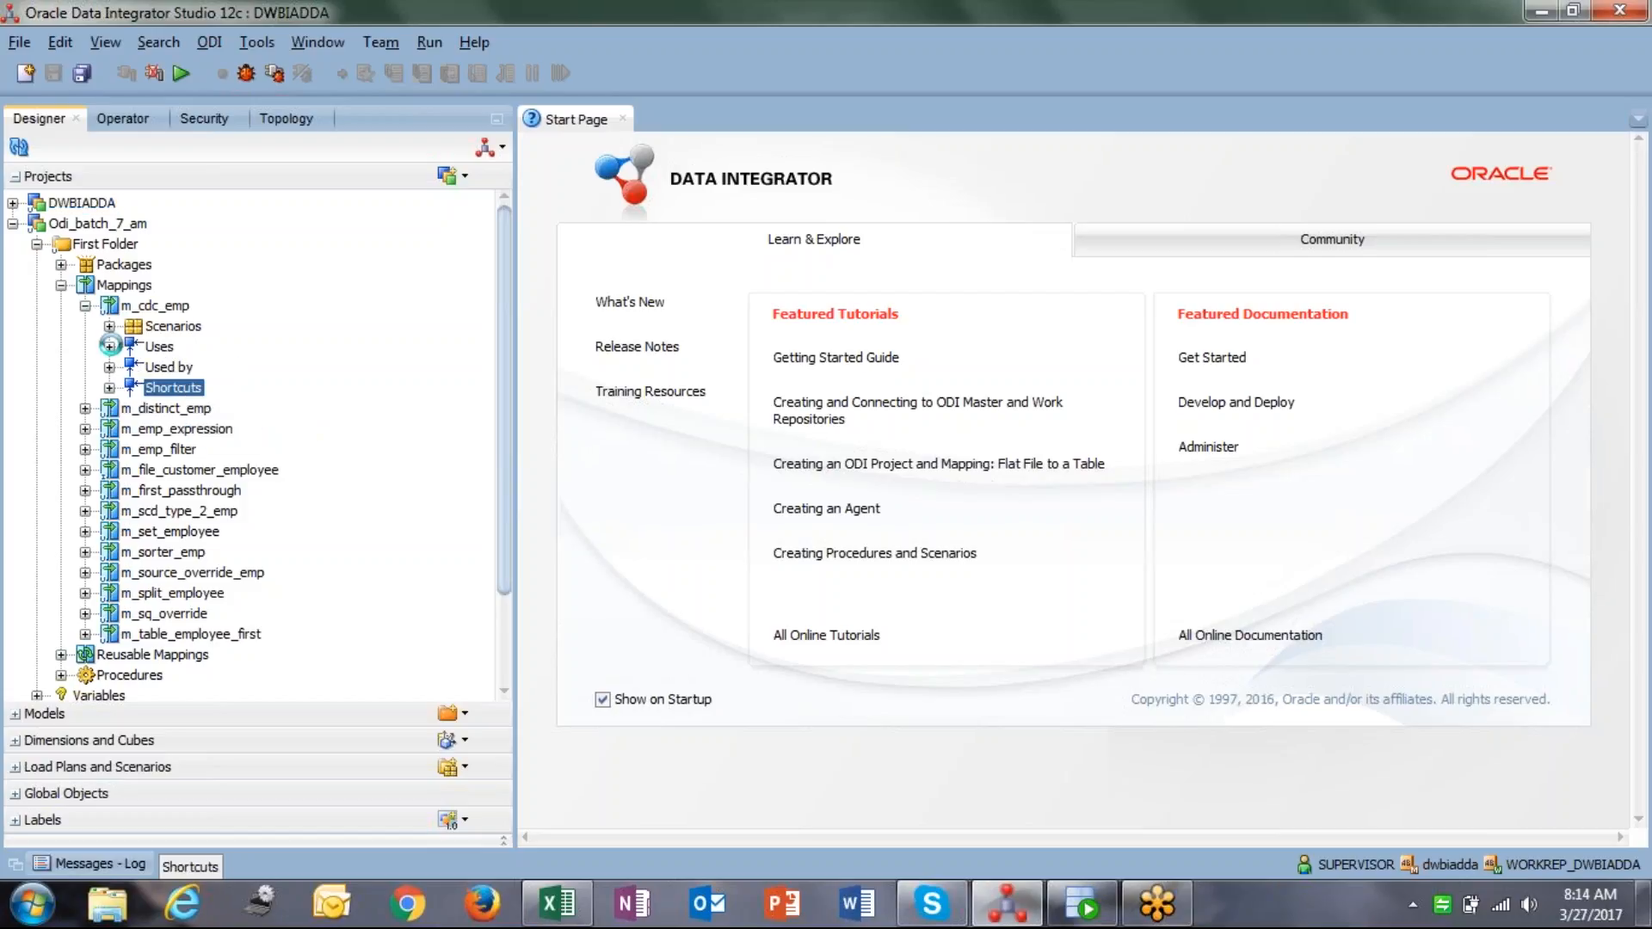
{"action": "left_click", "coordinate": [109, 347]}
{"action": "left_click", "coordinate": [109, 368]}
{"action": "left_click", "coordinate": [110, 388]}
{"action": "left_click", "coordinate": [172, 307]}
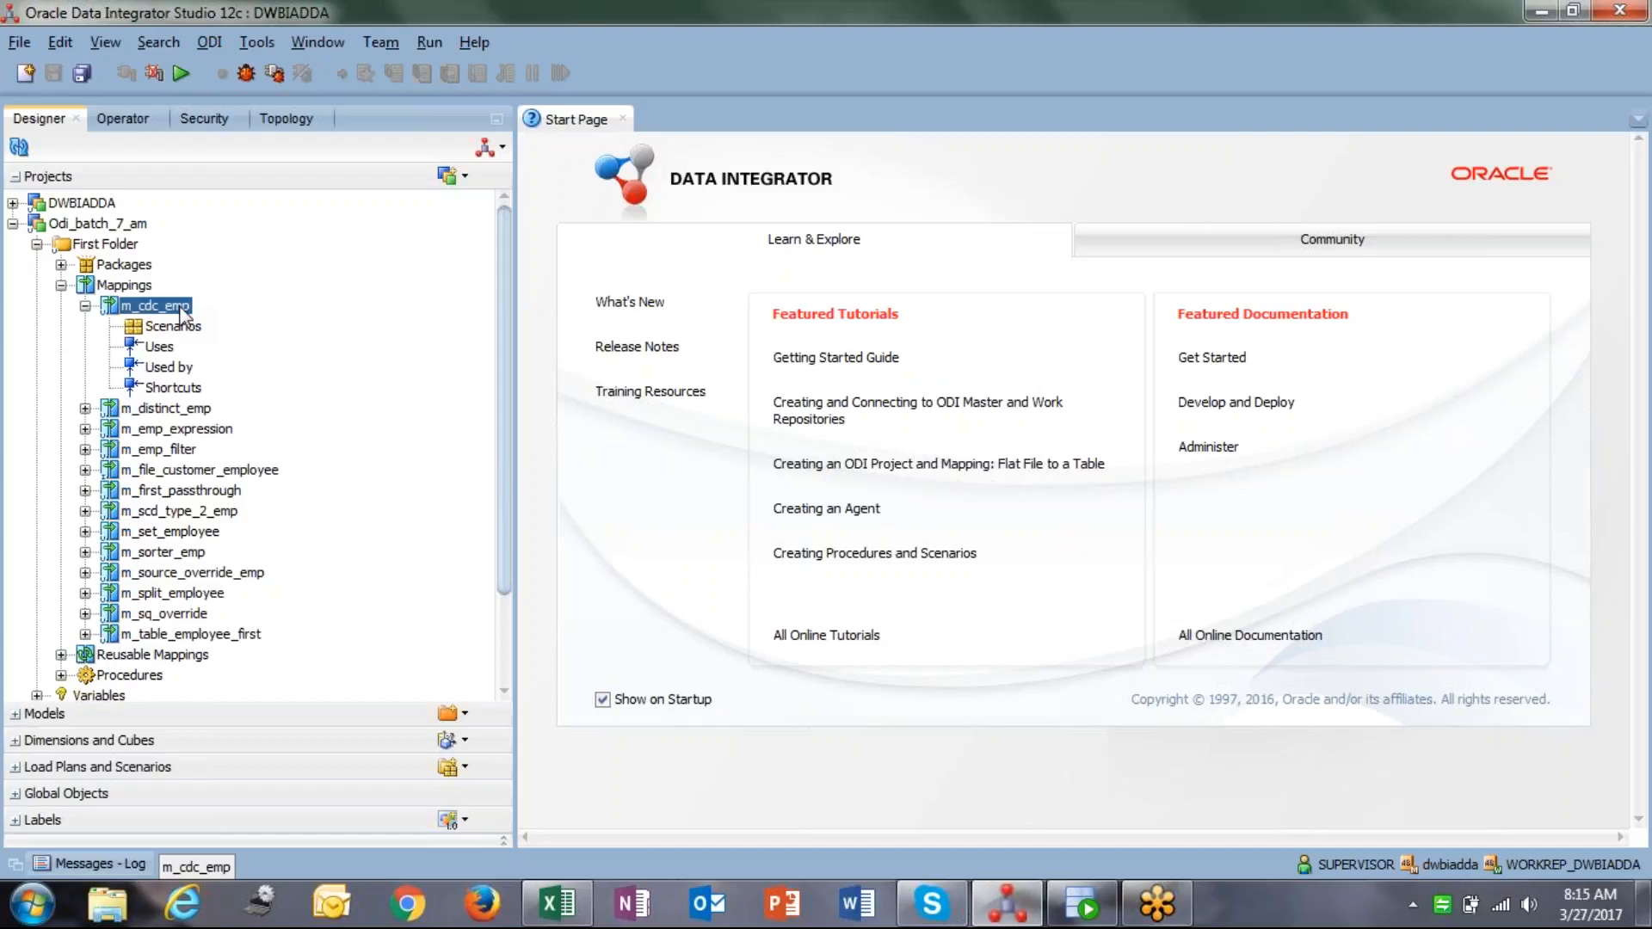
{"action": "right_click", "coordinate": [181, 313]}
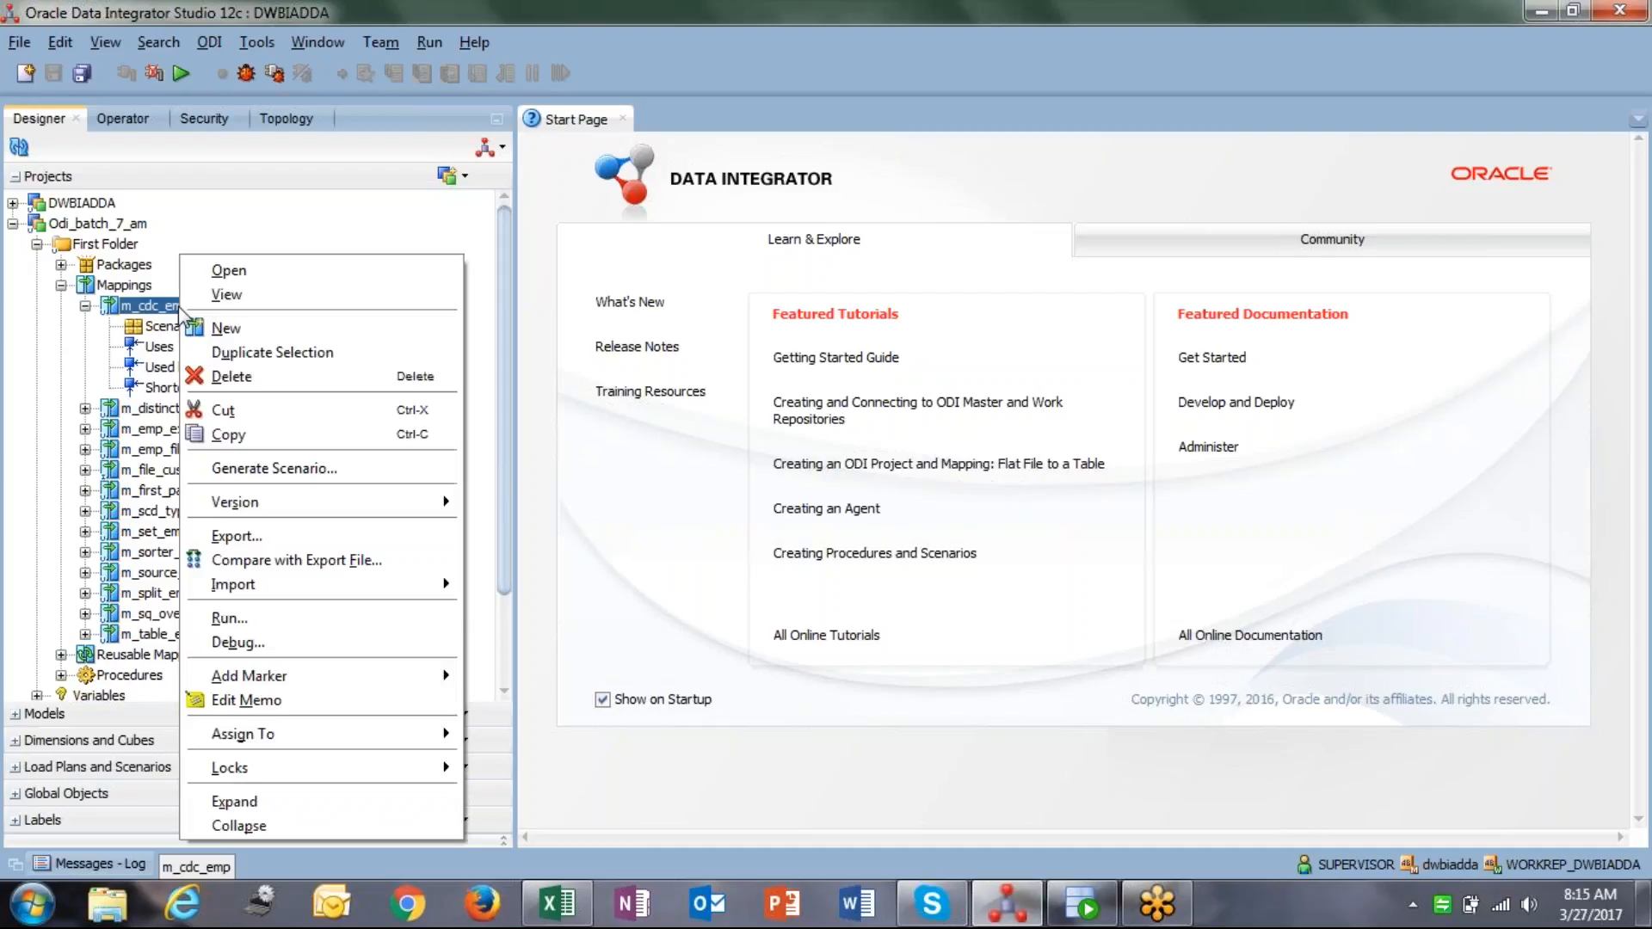
{"action": "left_click", "coordinate": [163, 307]}
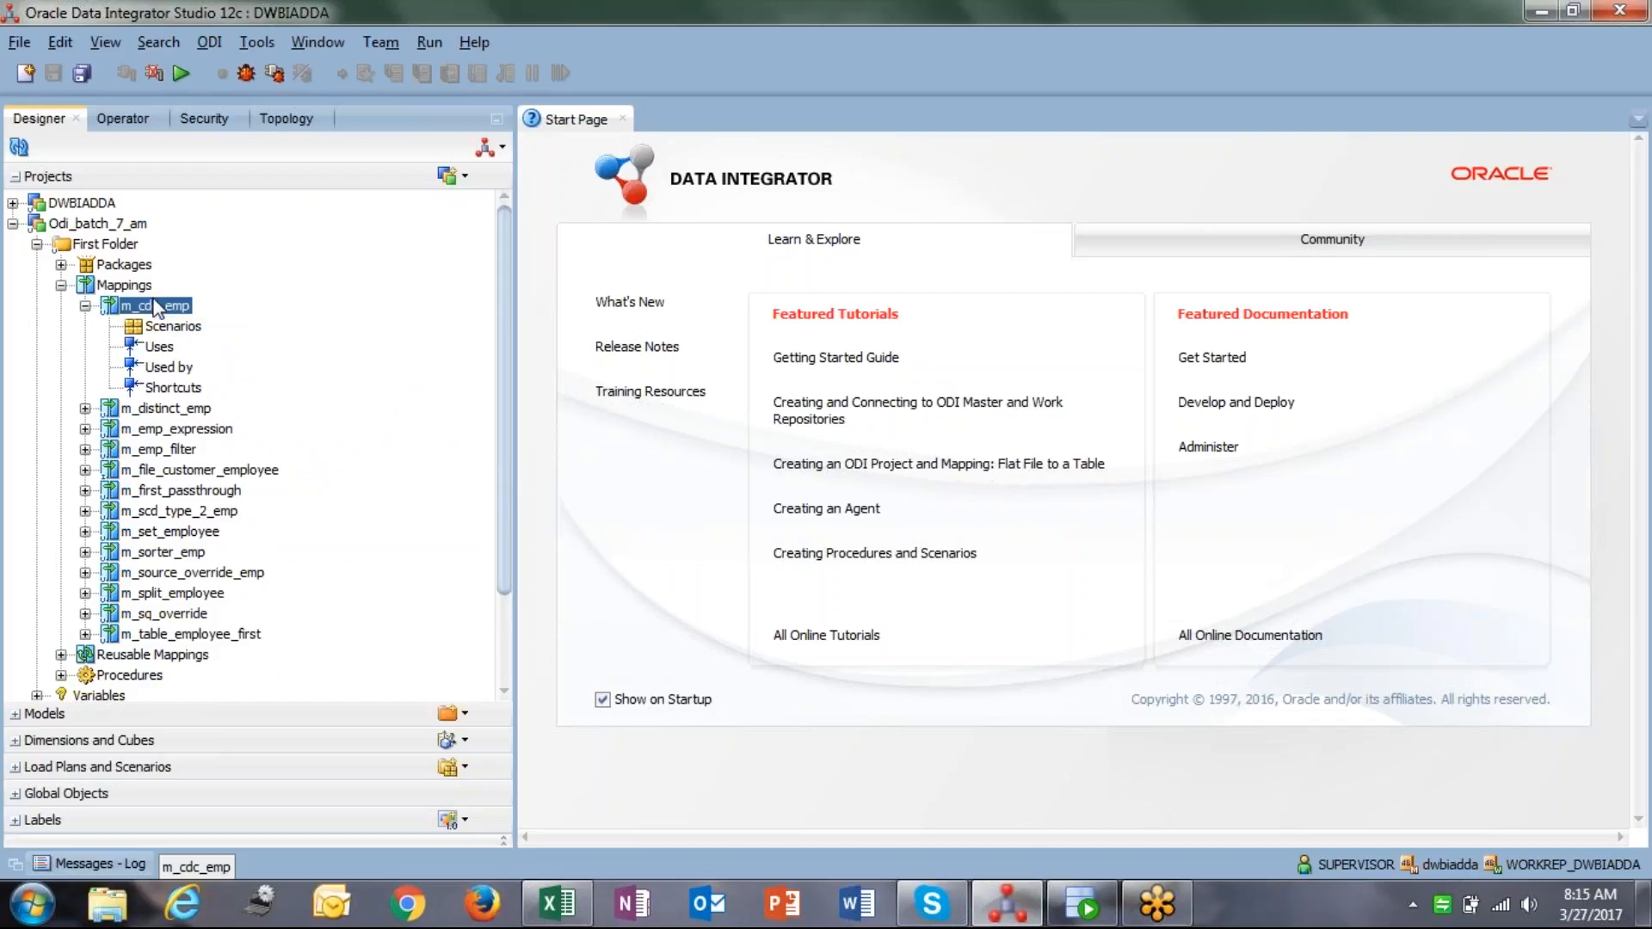
{"action": "left_click", "coordinate": [129, 227]}
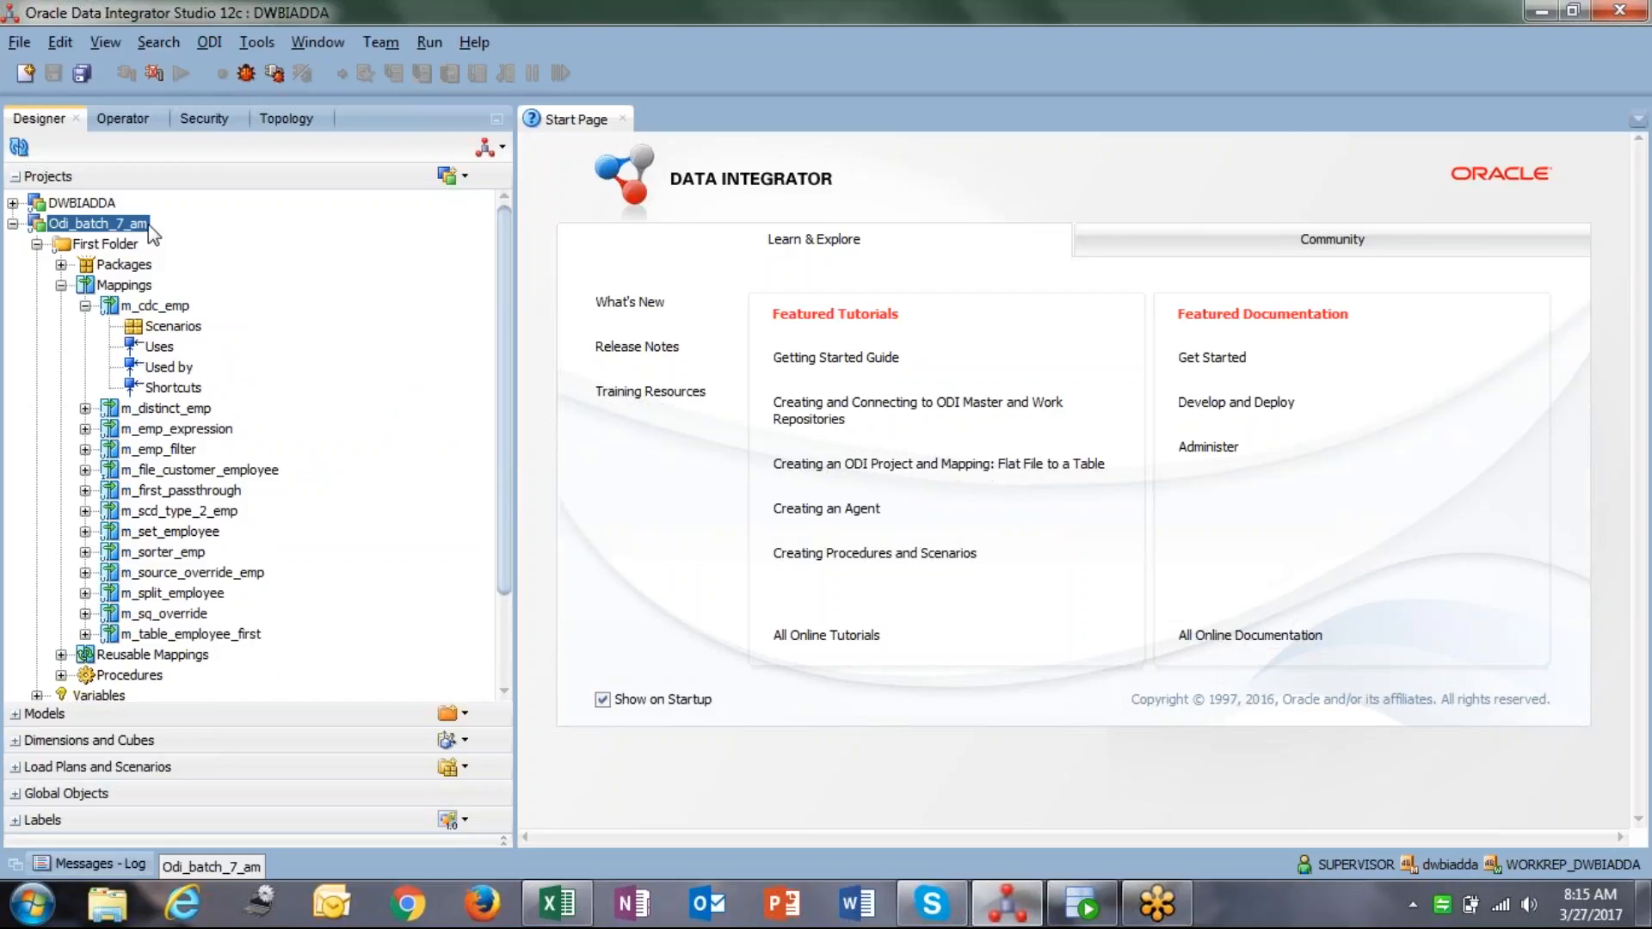
{"action": "right_click", "coordinate": [139, 224]}
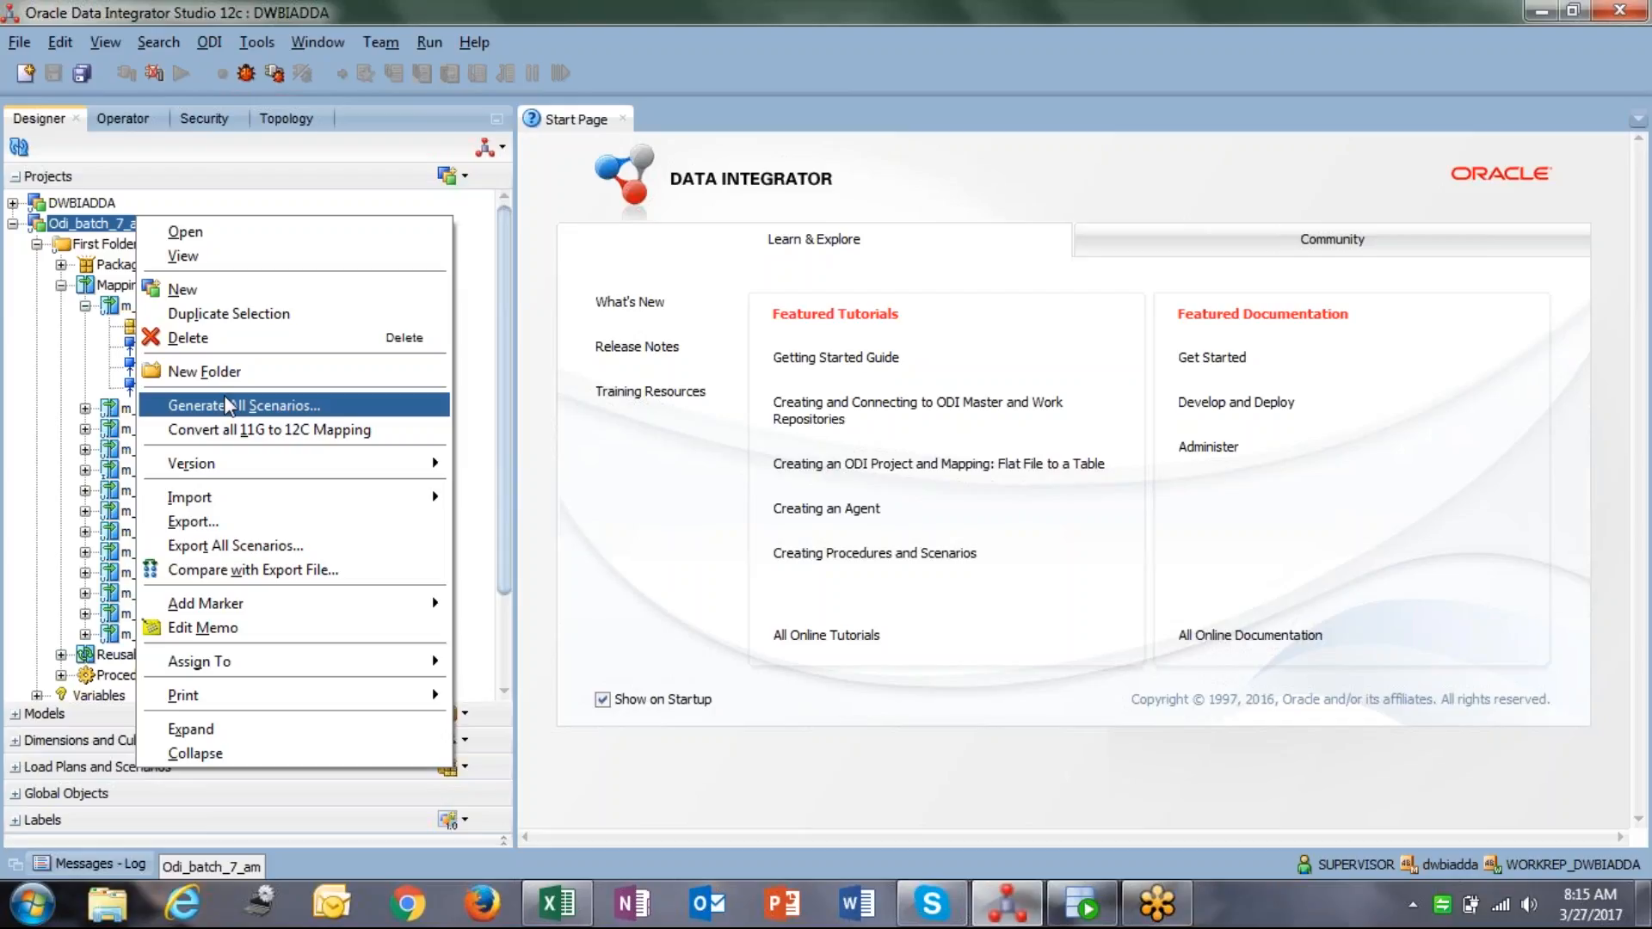
{"action": "left_click", "coordinate": [32, 346]}
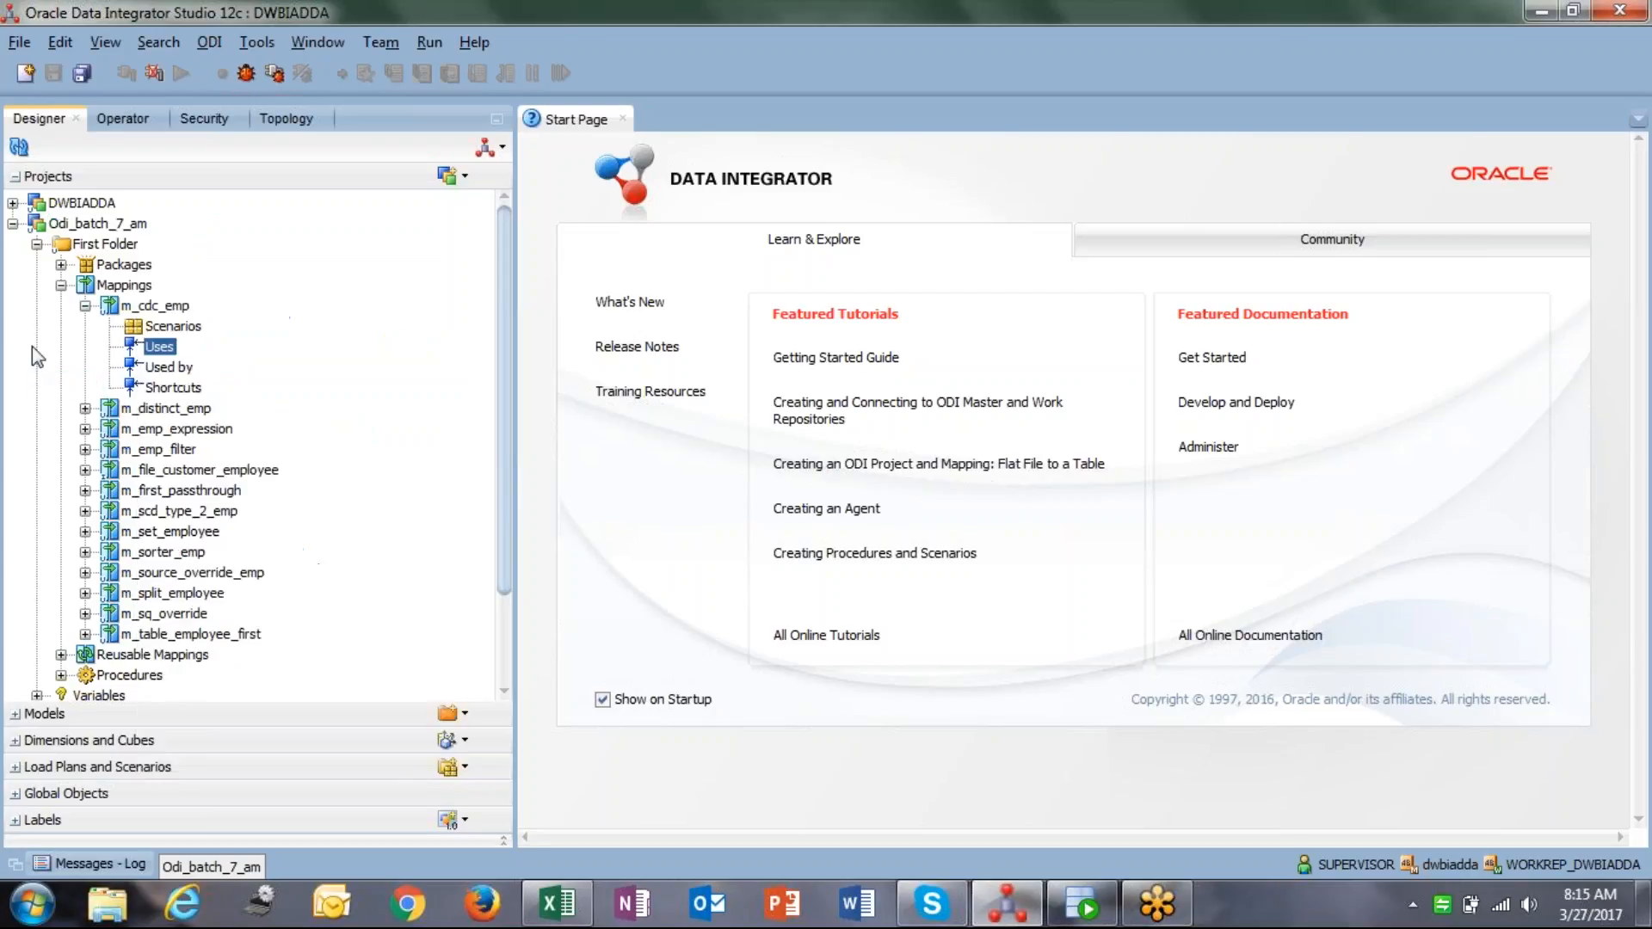
Start generating a scenario for the m_cdc_emp mapping, keeping the name M_CDC_EMP and version 001.
{"action": "left_click", "coordinate": [183, 308]}
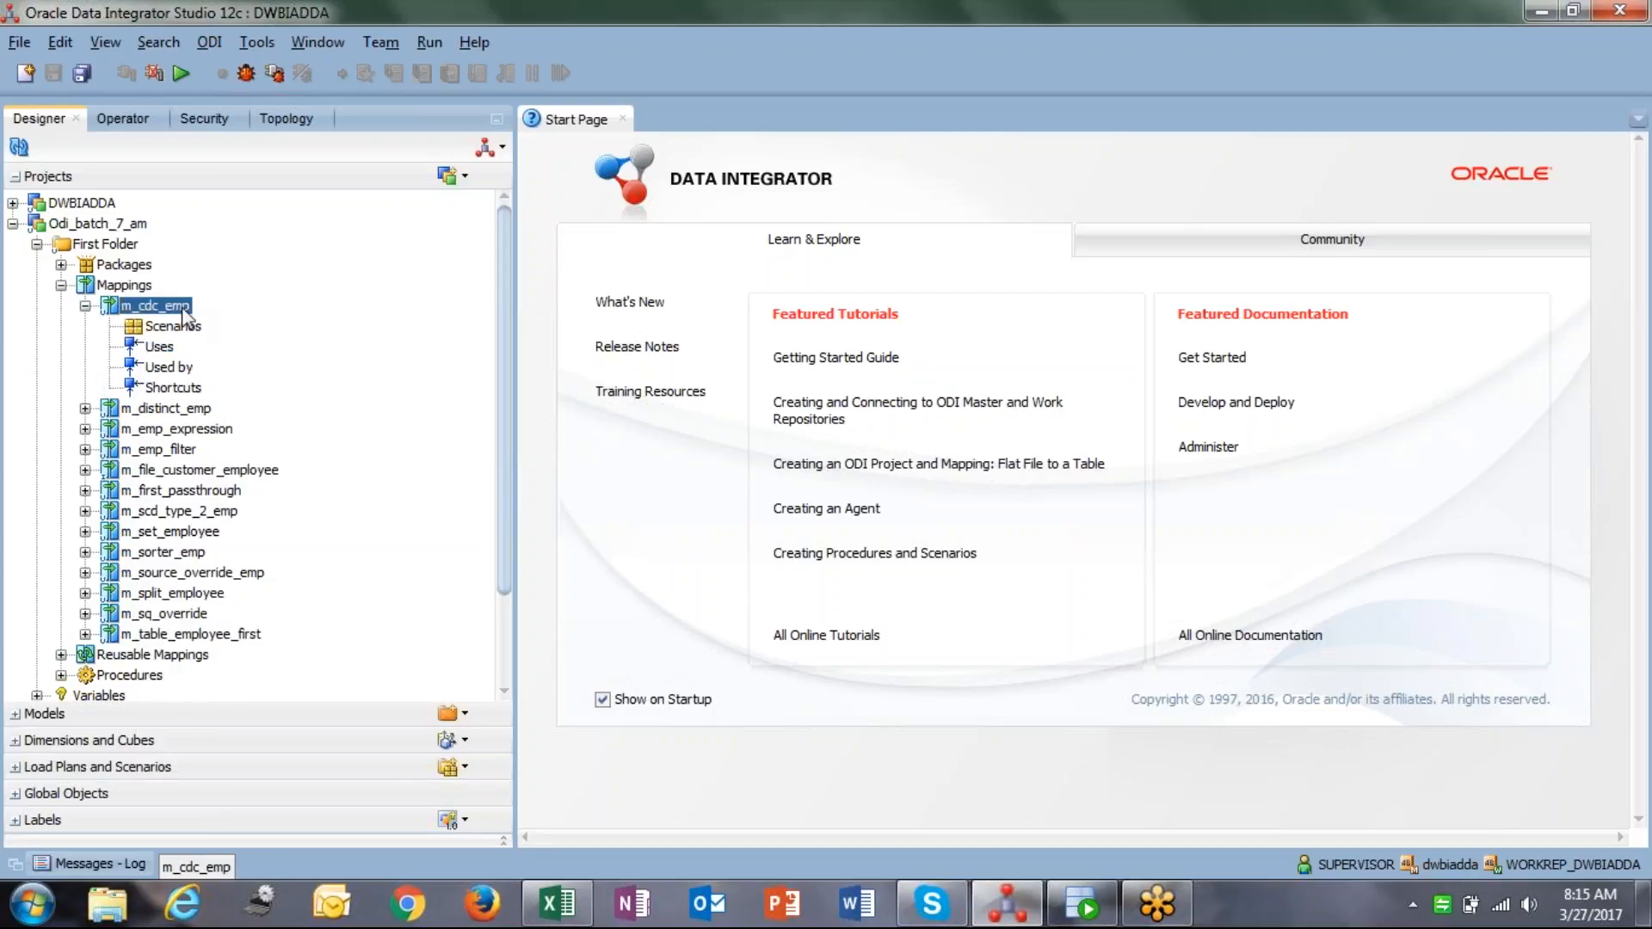
{"action": "right_click", "coordinate": [184, 315]}
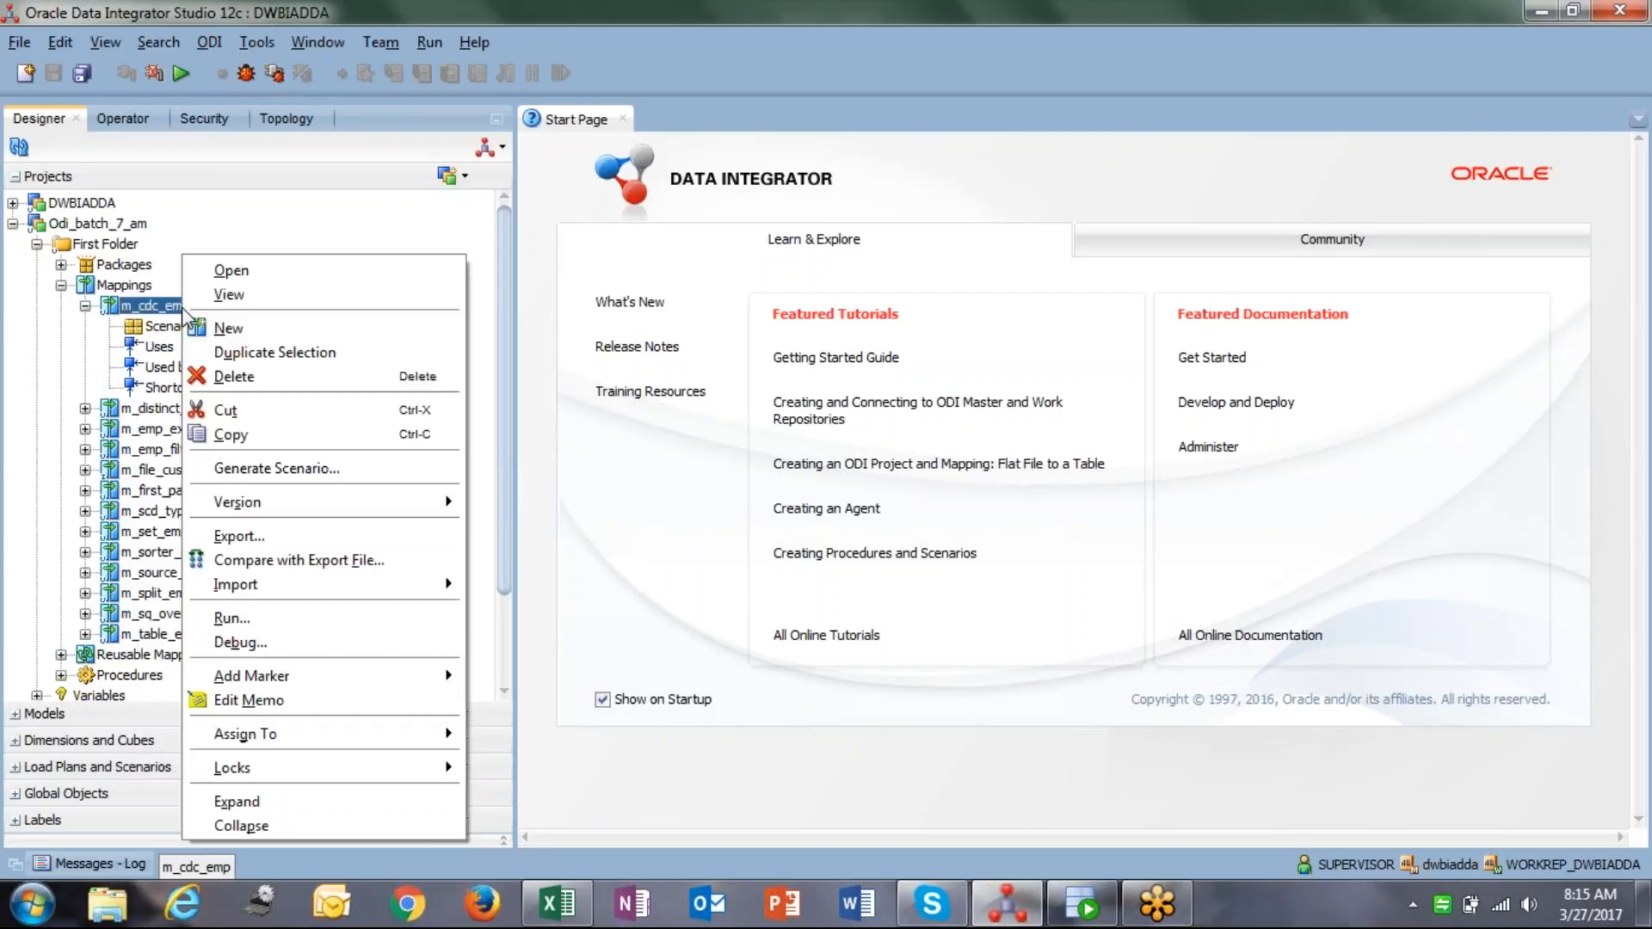
{"action": "left_click", "coordinate": [328, 474]}
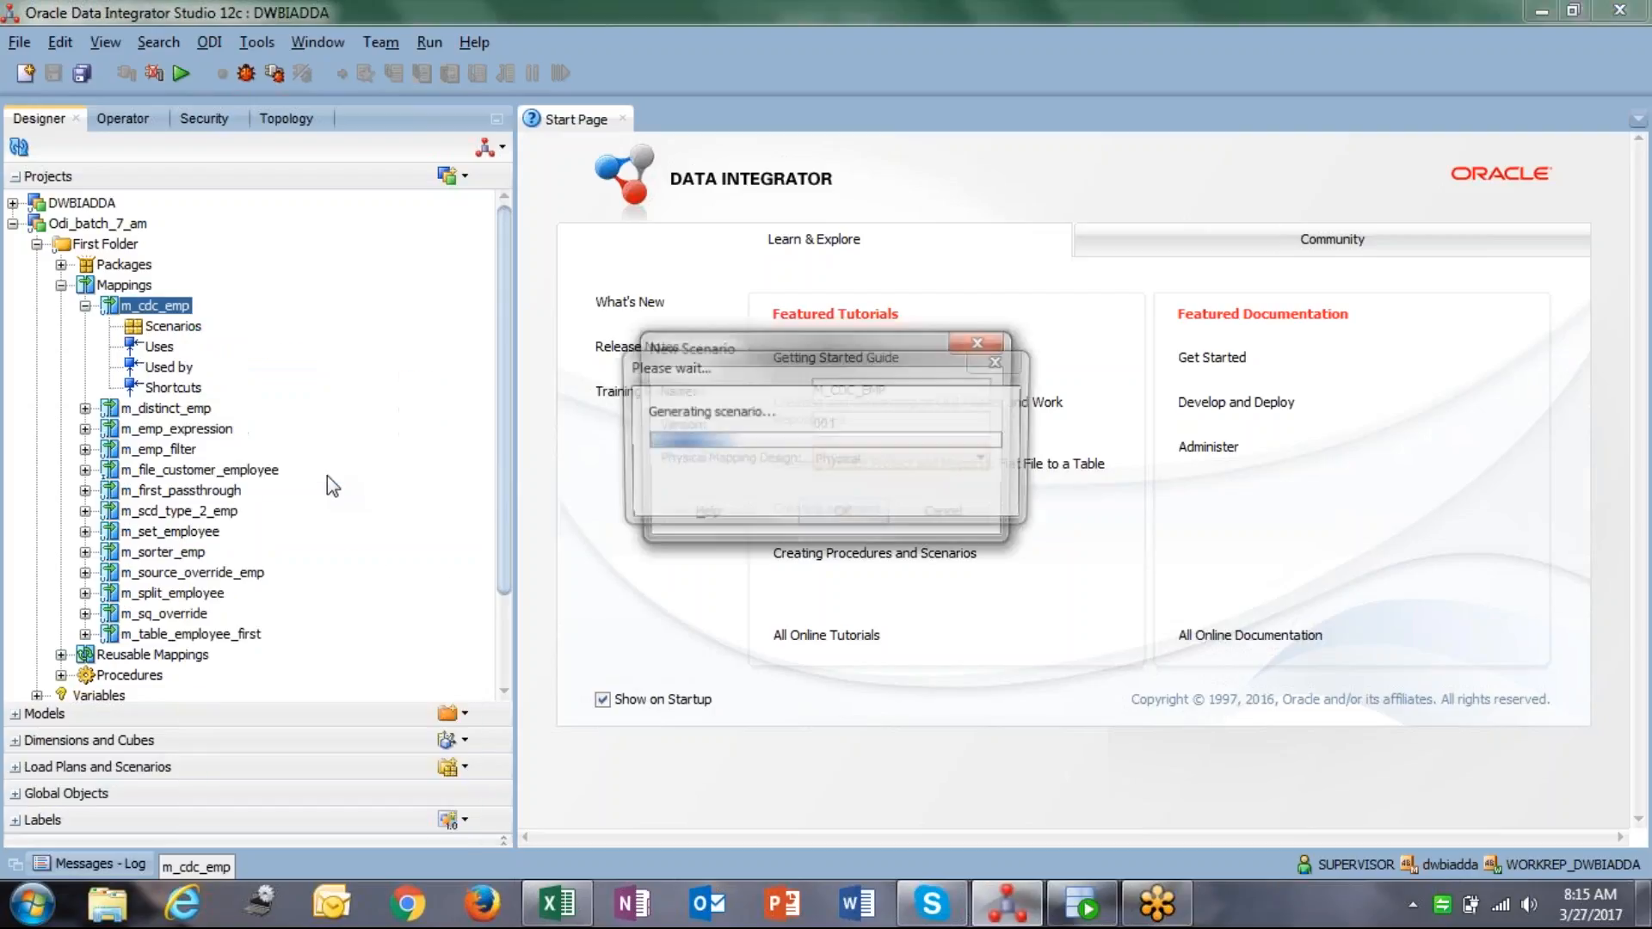
{"action": "left_click", "coordinate": [868, 428]}
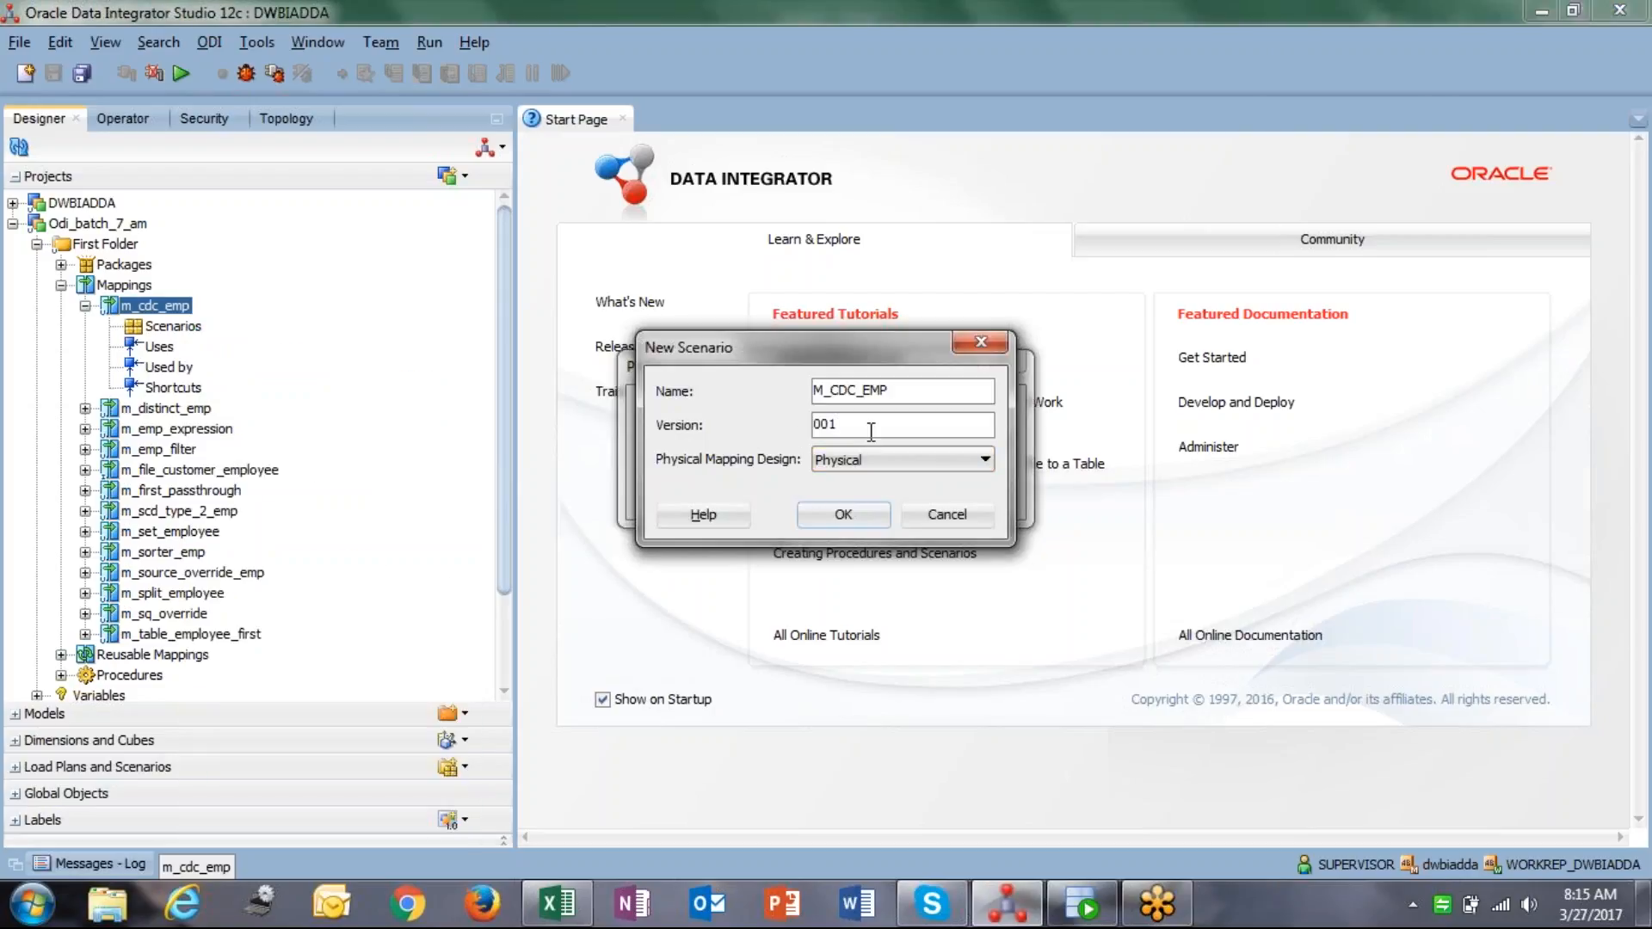
{"action": "double_click", "coordinate": [843, 425]}
{"action": "left_click", "coordinate": [858, 424]}
{"action": "left_click_drag", "start_coordinate": [919, 389], "coordinate": [792, 387]}
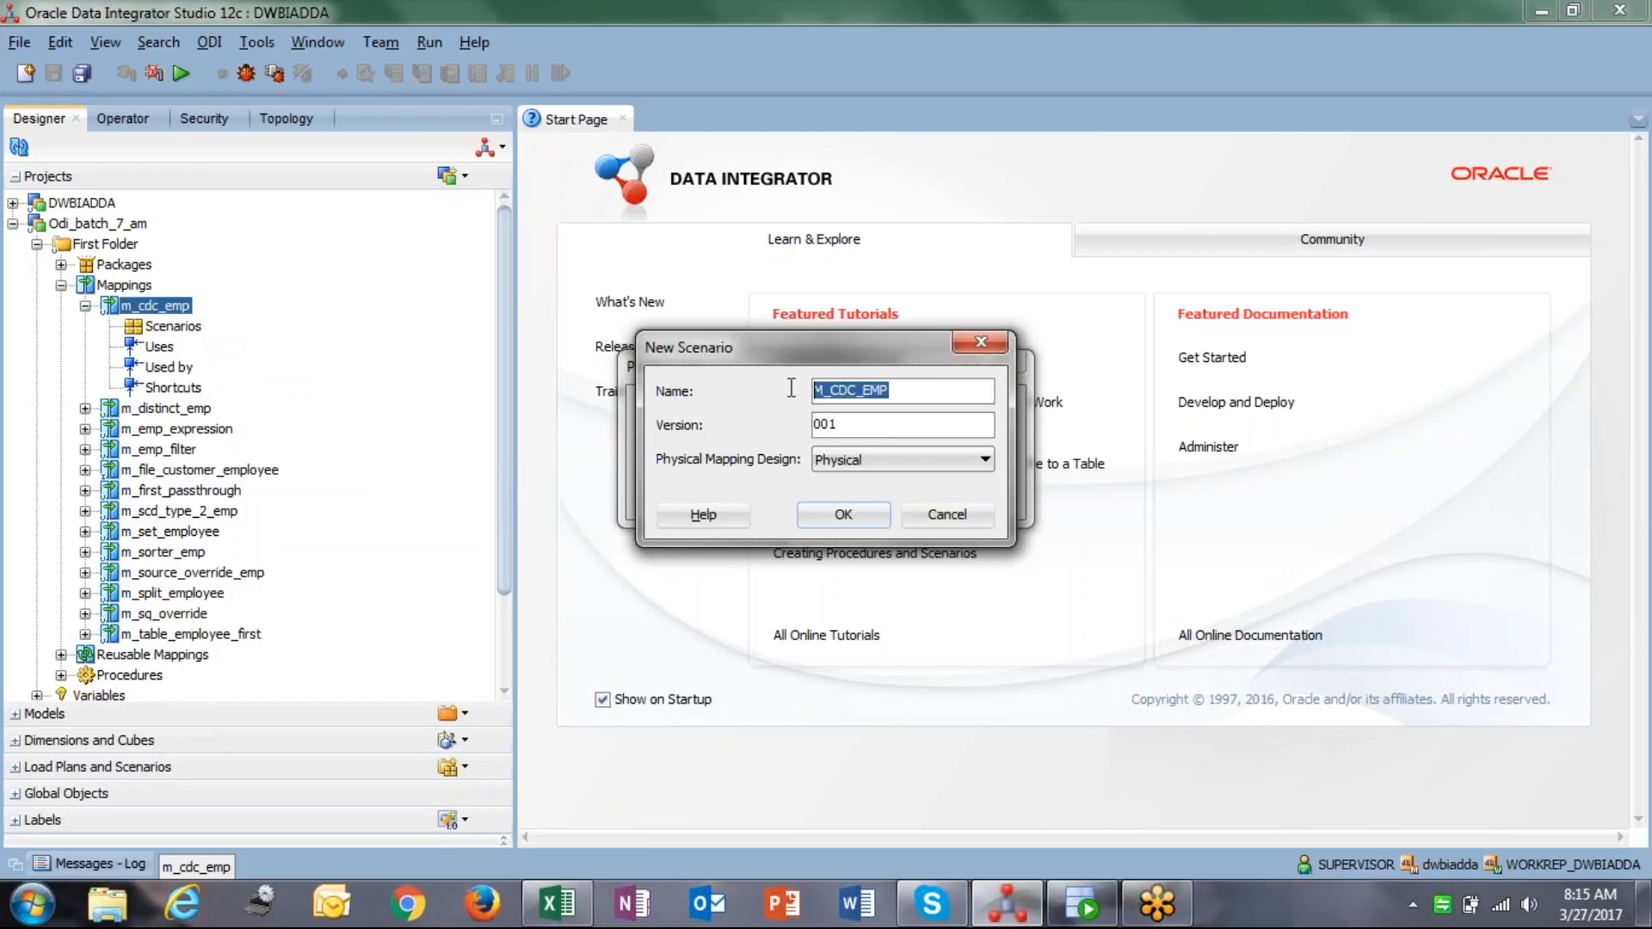
{"action": "left_click", "coordinate": [898, 395]}
{"action": "left_click_drag", "start_coordinate": [898, 394], "coordinate": [781, 394]}
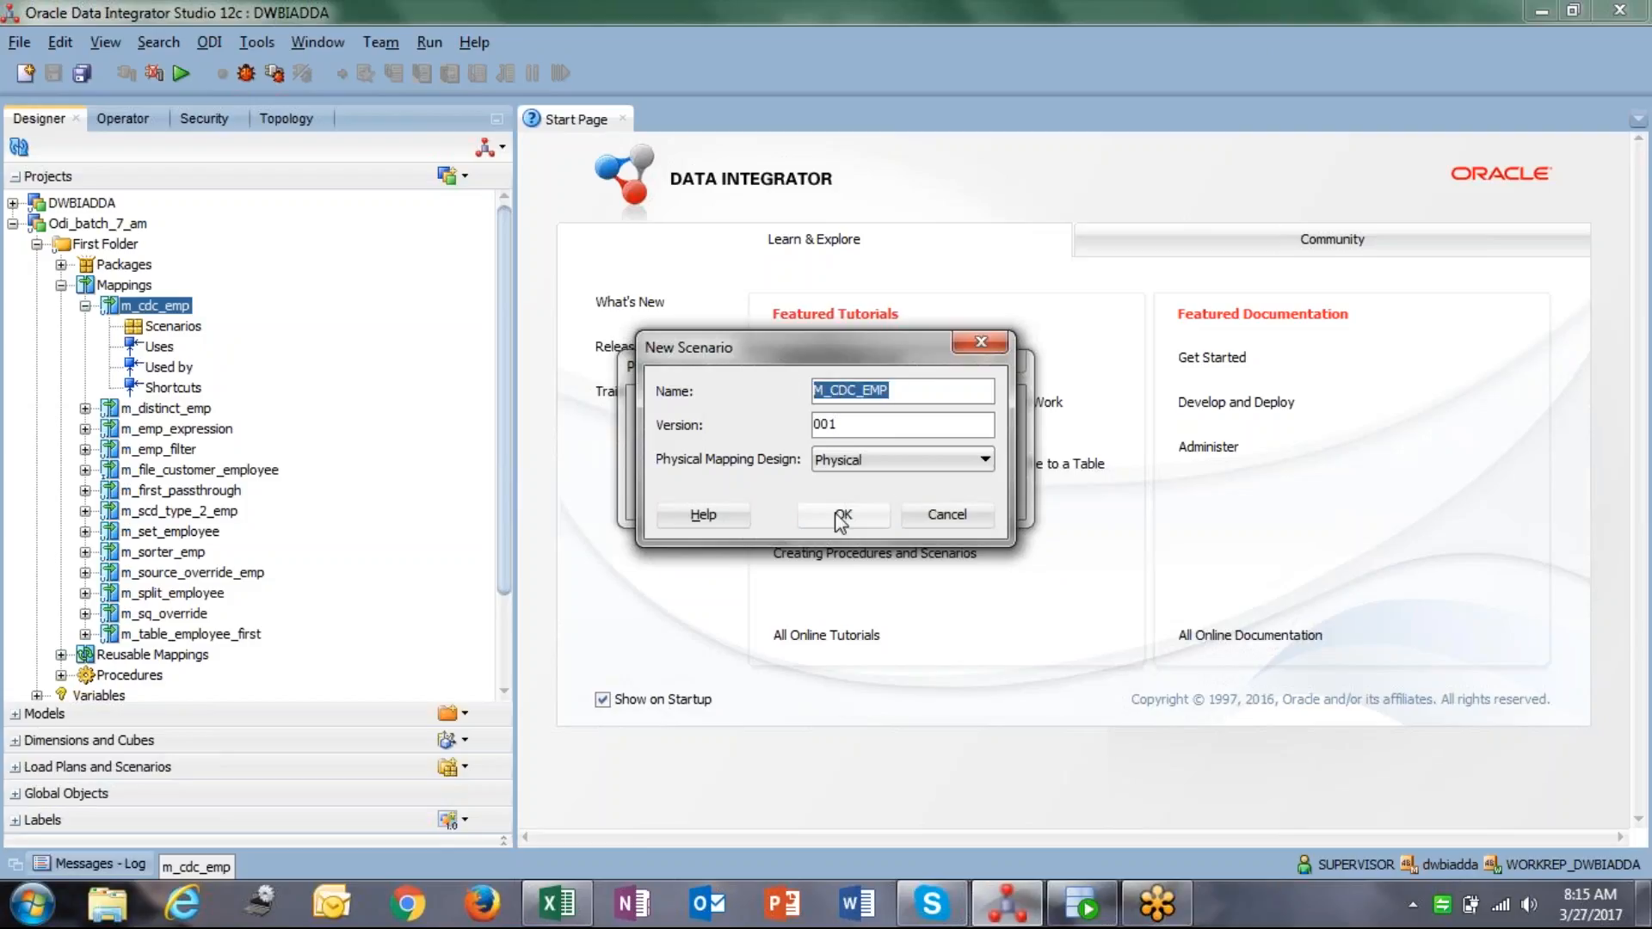
Keep Physical as the physical mapping design, try to generate the scenario, and expand the error details.
{"action": "left_click", "coordinate": [865, 461]}
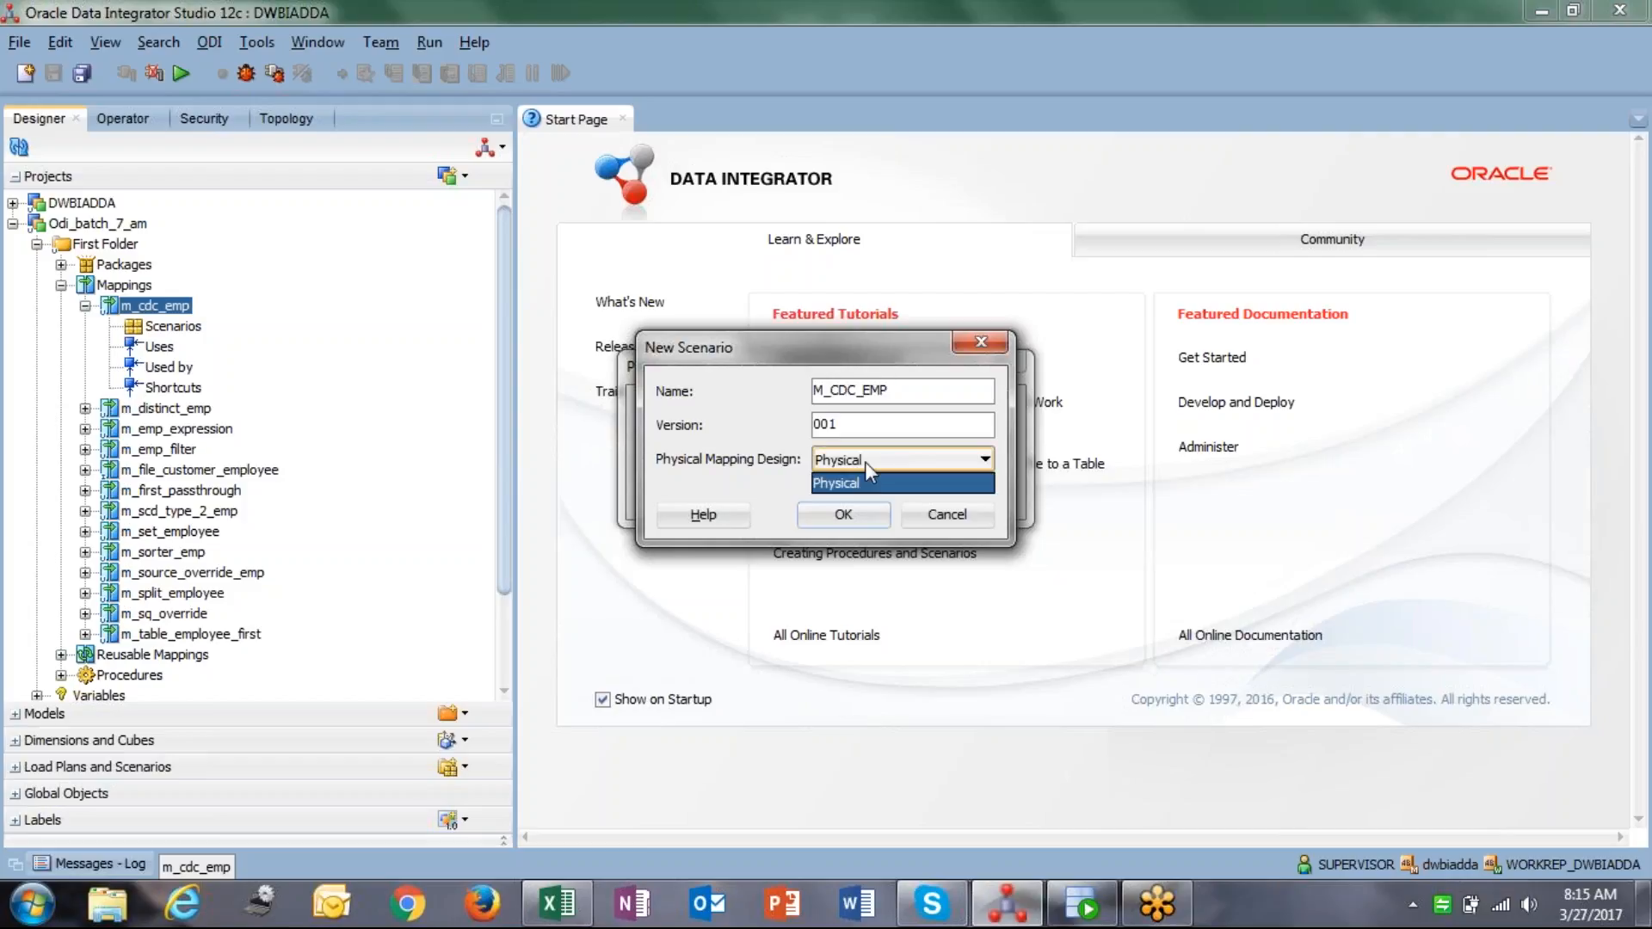
{"action": "left_click", "coordinate": [865, 463]}
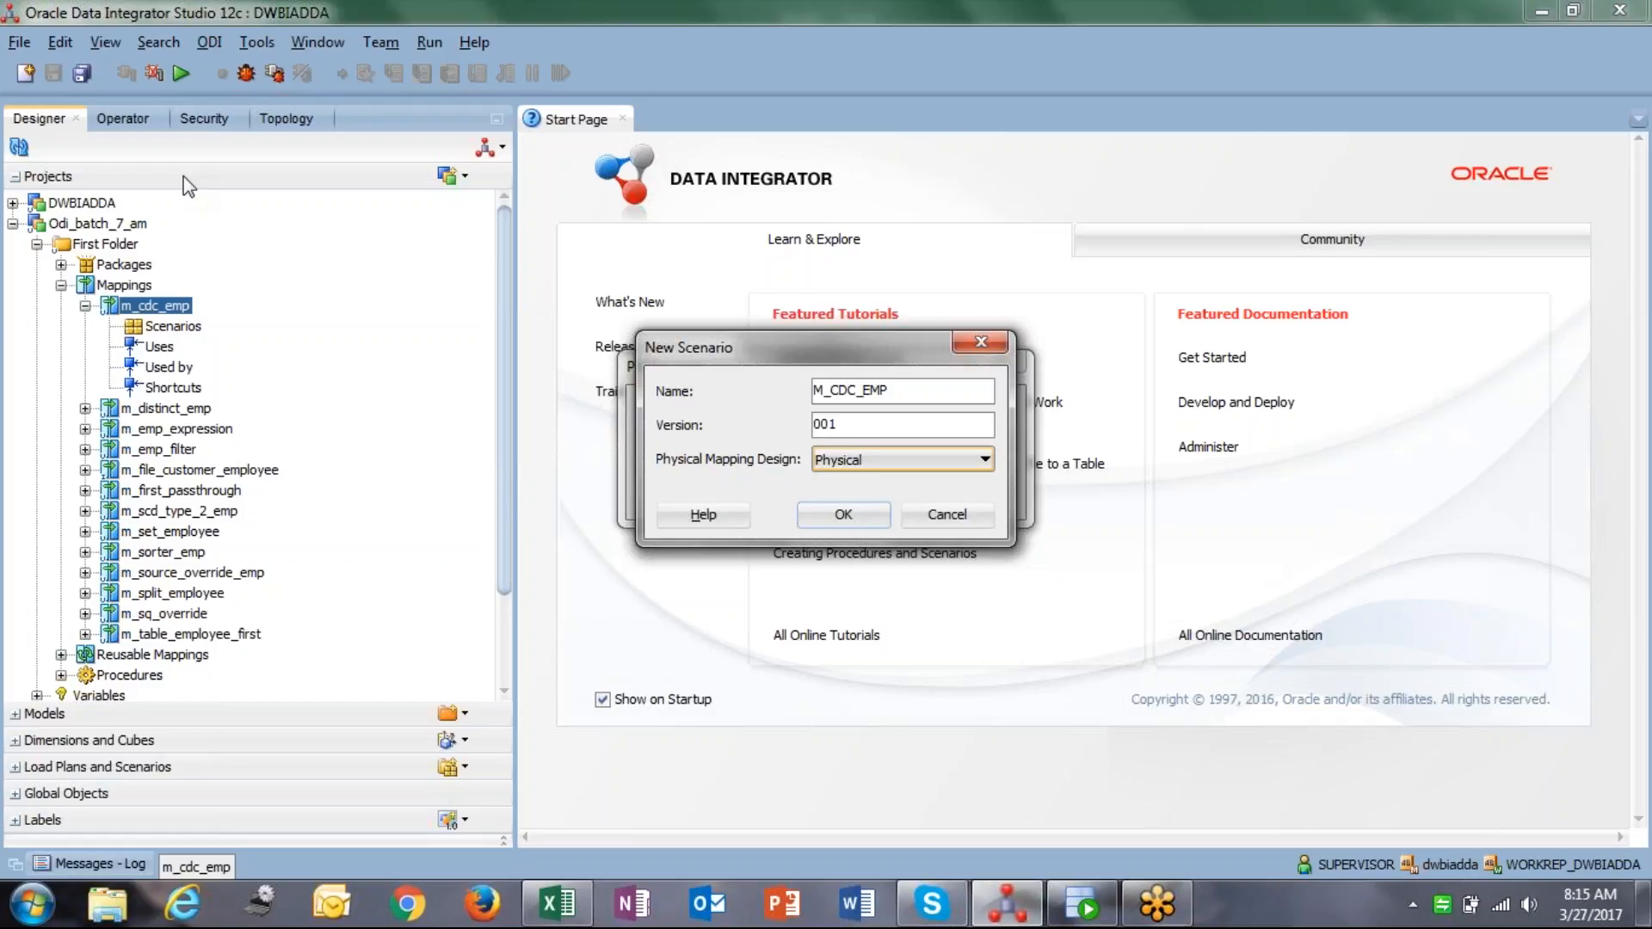
{"action": "left_click", "coordinate": [818, 516]}
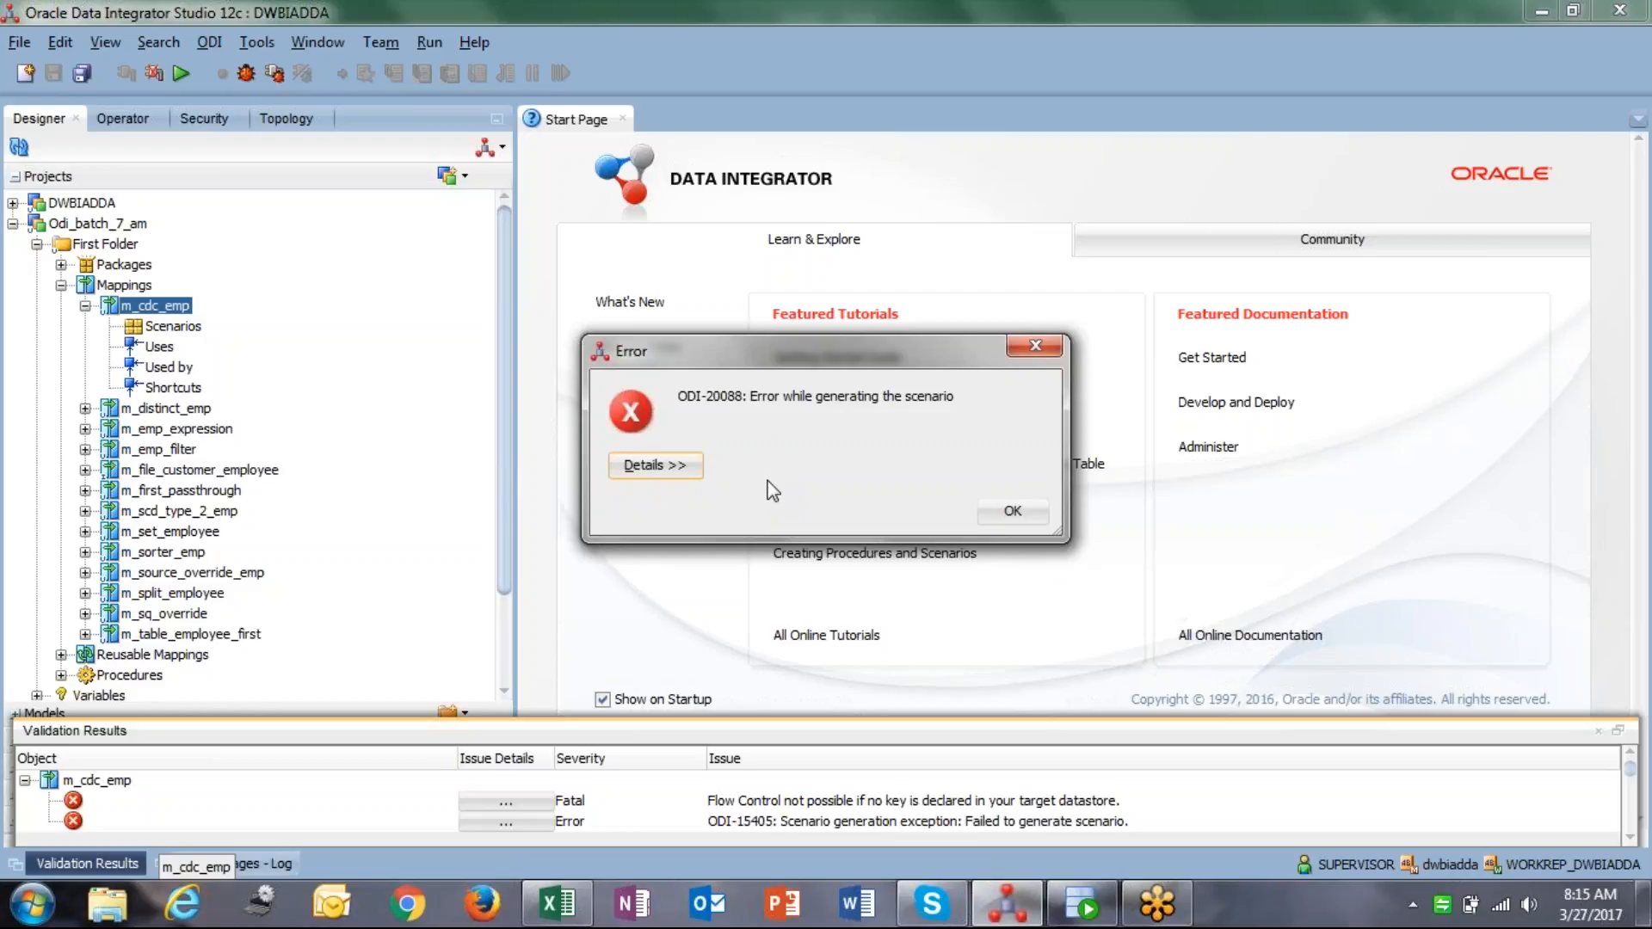
{"action": "left_click", "coordinate": [647, 469]}
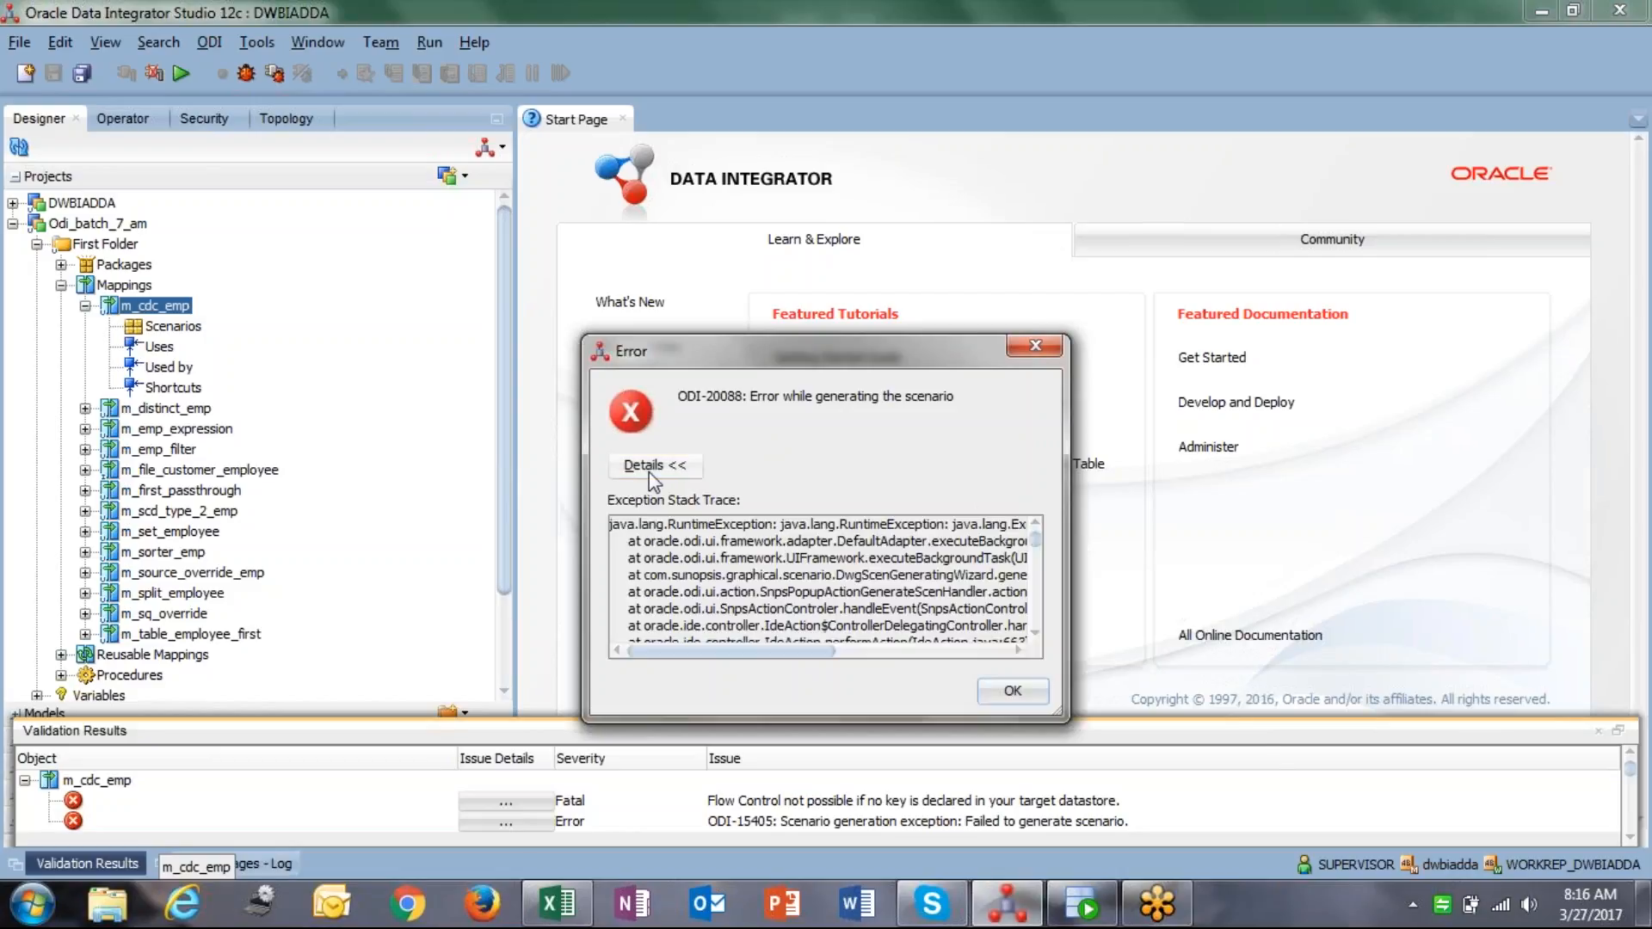
Examine the exception stack trace of the failed scenario generation, enlarging the error dialog, and close it.
{"action": "left_click_drag", "start_coordinate": [750, 651], "coordinate": [888, 654]}
{"action": "mouse_move", "coordinate": [895, 664]}
{"action": "left_mouse_down"}
{"action": "mouse_move", "coordinate": [932, 663]}
{"action": "mouse_move", "coordinate": [692, 662]}
{"action": "left_mouse_up"}
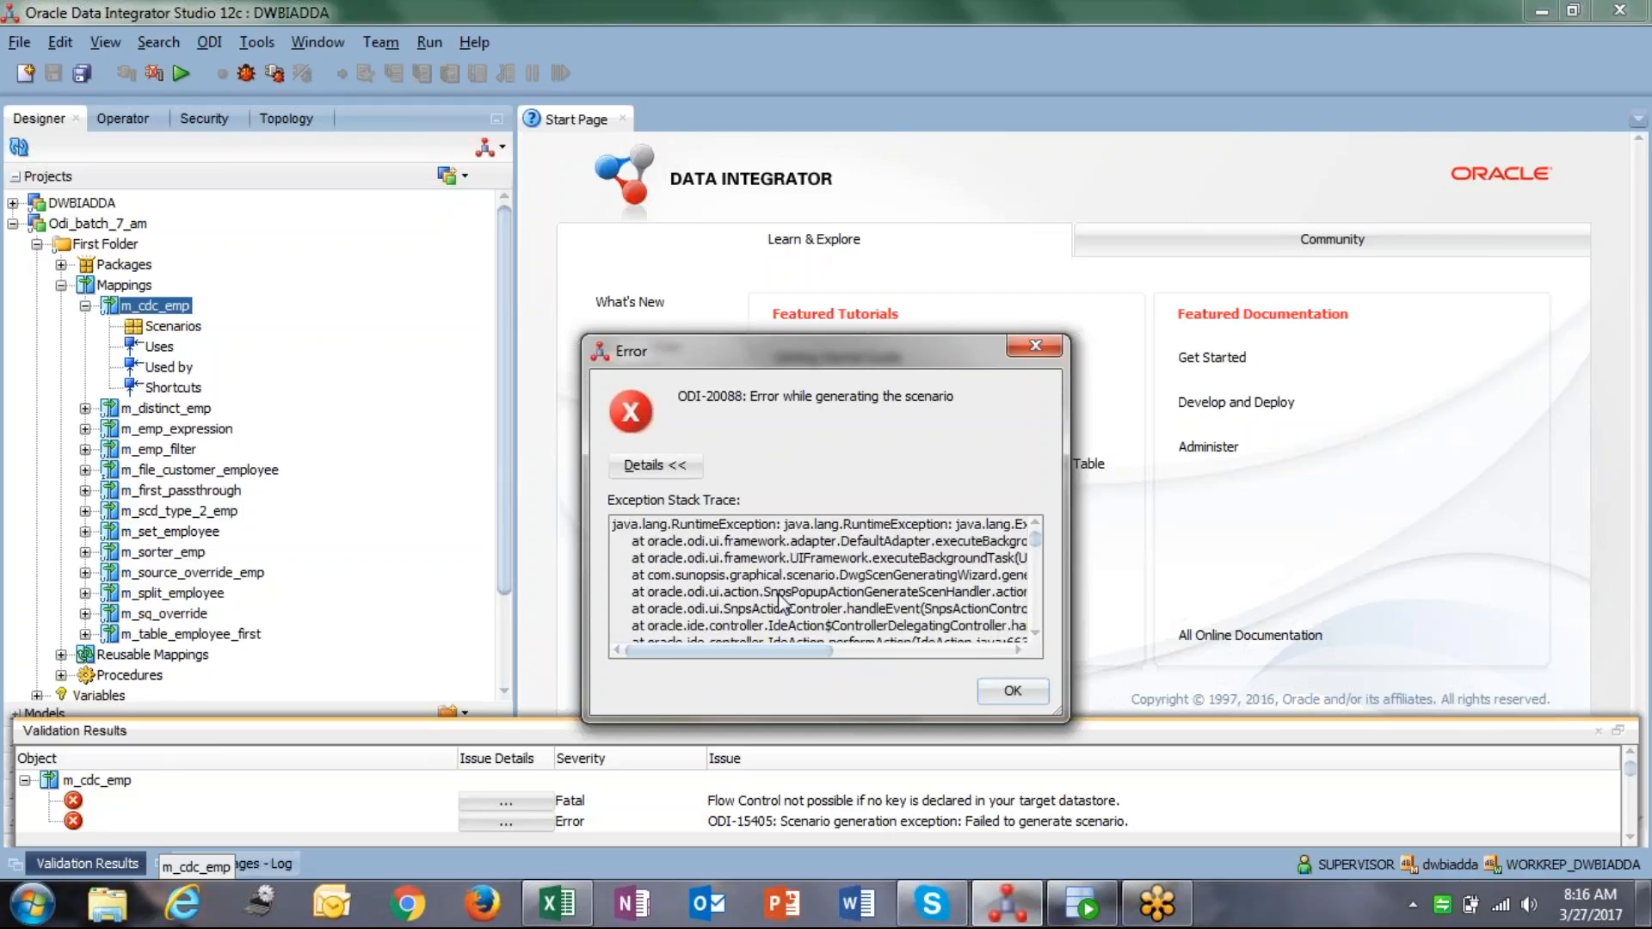
{"action": "scroll", "coordinate": [780, 602], "scroll_direction": "down", "scroll_amount": 1}
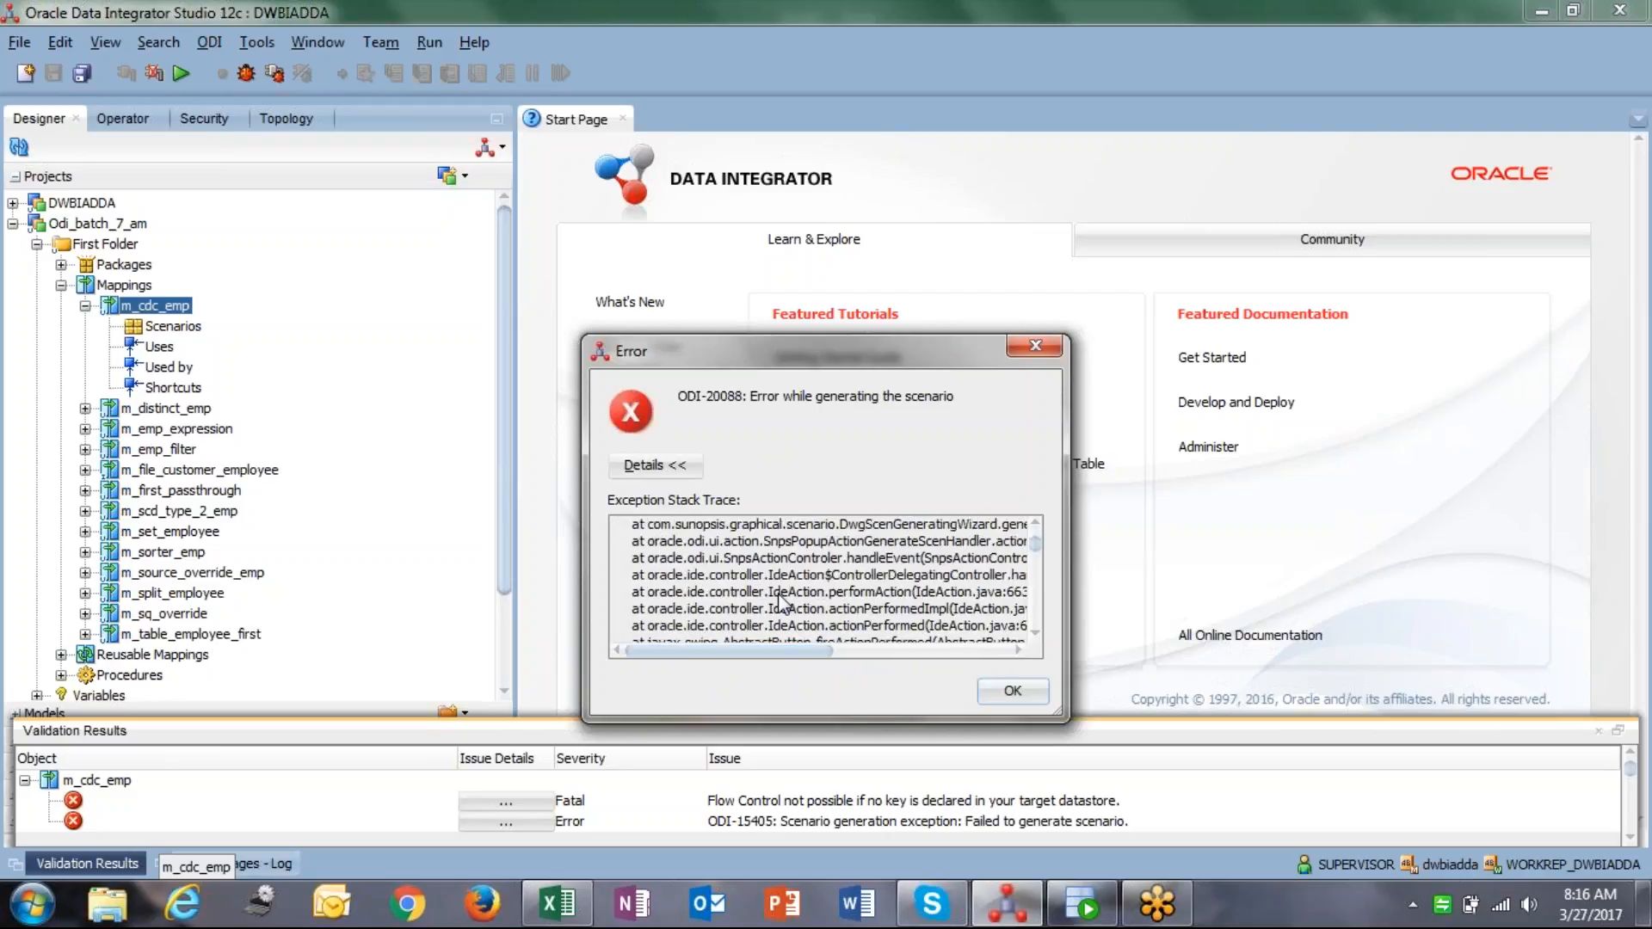
{"action": "scroll", "coordinate": [780, 603], "scroll_direction": "down", "scroll_amount": 6}
{"action": "left_click_drag", "start_coordinate": [873, 336], "coordinate": [874, 166]}
{"action": "scroll", "coordinate": [801, 517], "scroll_direction": "down", "scroll_amount": 6}
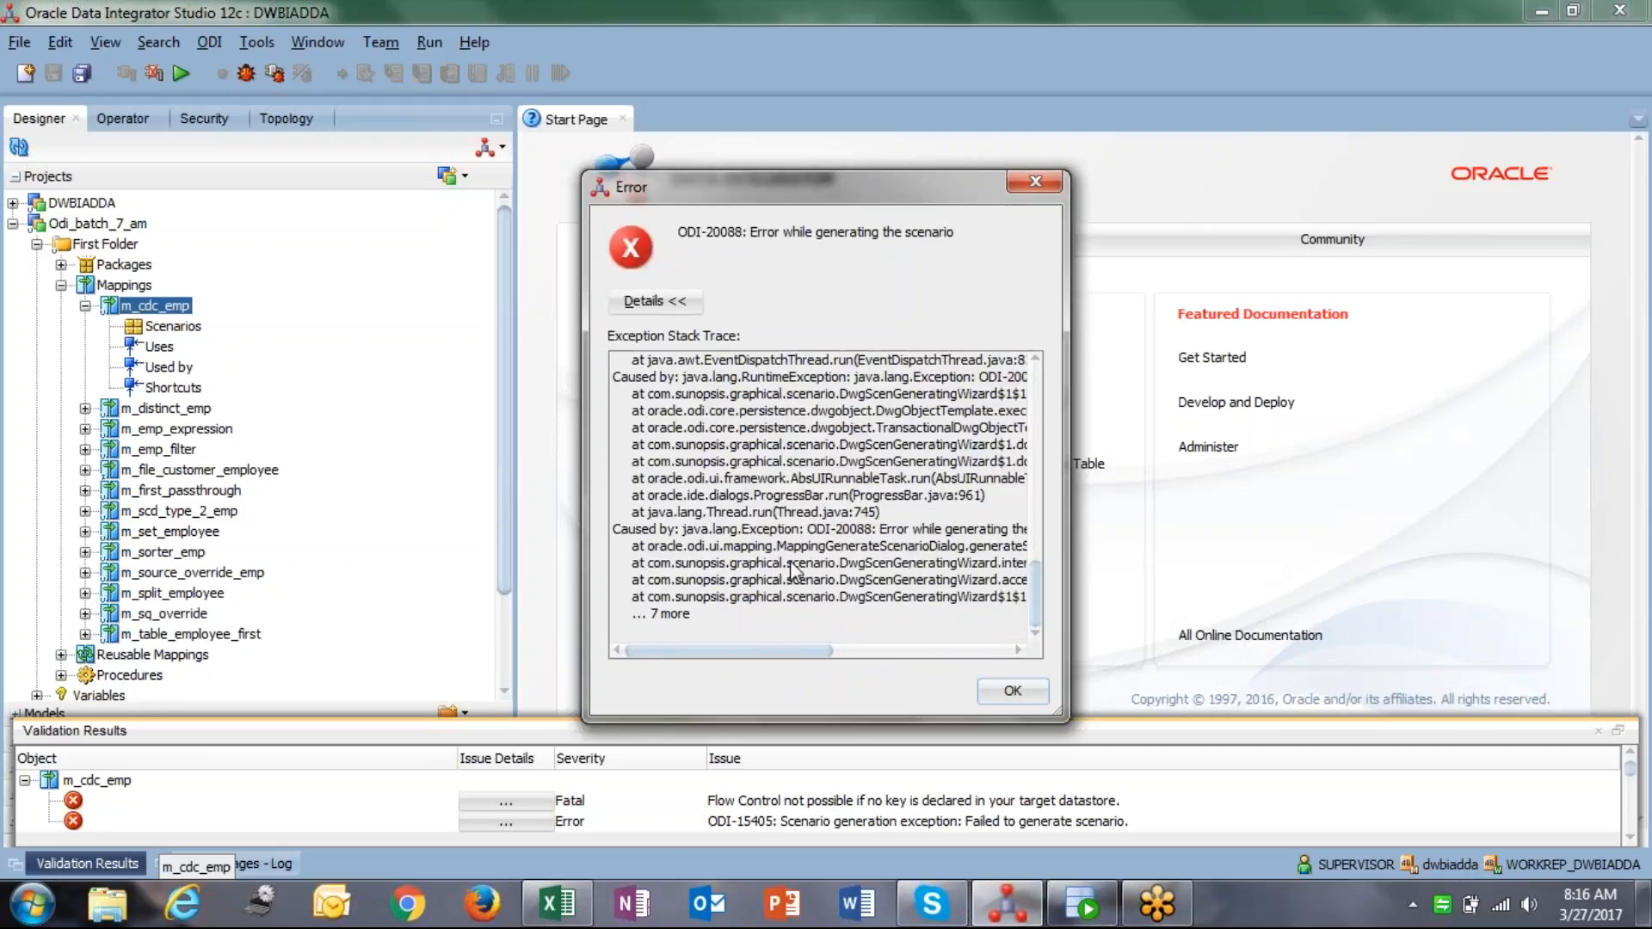
{"action": "mouse_move", "coordinate": [752, 652]}
{"action": "left_mouse_down"}
{"action": "mouse_move", "coordinate": [938, 665]}
{"action": "mouse_move", "coordinate": [758, 654]}
{"action": "left_mouse_up"}
{"action": "scroll", "coordinate": [777, 584], "scroll_direction": "up", "scroll_amount": 10}
{"action": "left_click_drag", "start_coordinate": [801, 366], "coordinate": [932, 378]}
{"action": "left_click", "coordinate": [932, 379]}
{"action": "mouse_move", "coordinate": [742, 641]}
{"action": "left_mouse_down"}
{"action": "mouse_move", "coordinate": [774, 659]}
{"action": "mouse_move", "coordinate": [839, 637]}
{"action": "left_mouse_up"}
{"action": "left_click", "coordinate": [736, 594]}
{"action": "mouse_move", "coordinate": [697, 637]}
{"action": "left_mouse_down"}
{"action": "mouse_move", "coordinate": [881, 649]}
{"action": "mouse_move", "coordinate": [989, 684]}
{"action": "left_mouse_up"}
{"action": "left_click", "coordinate": [1013, 691]}
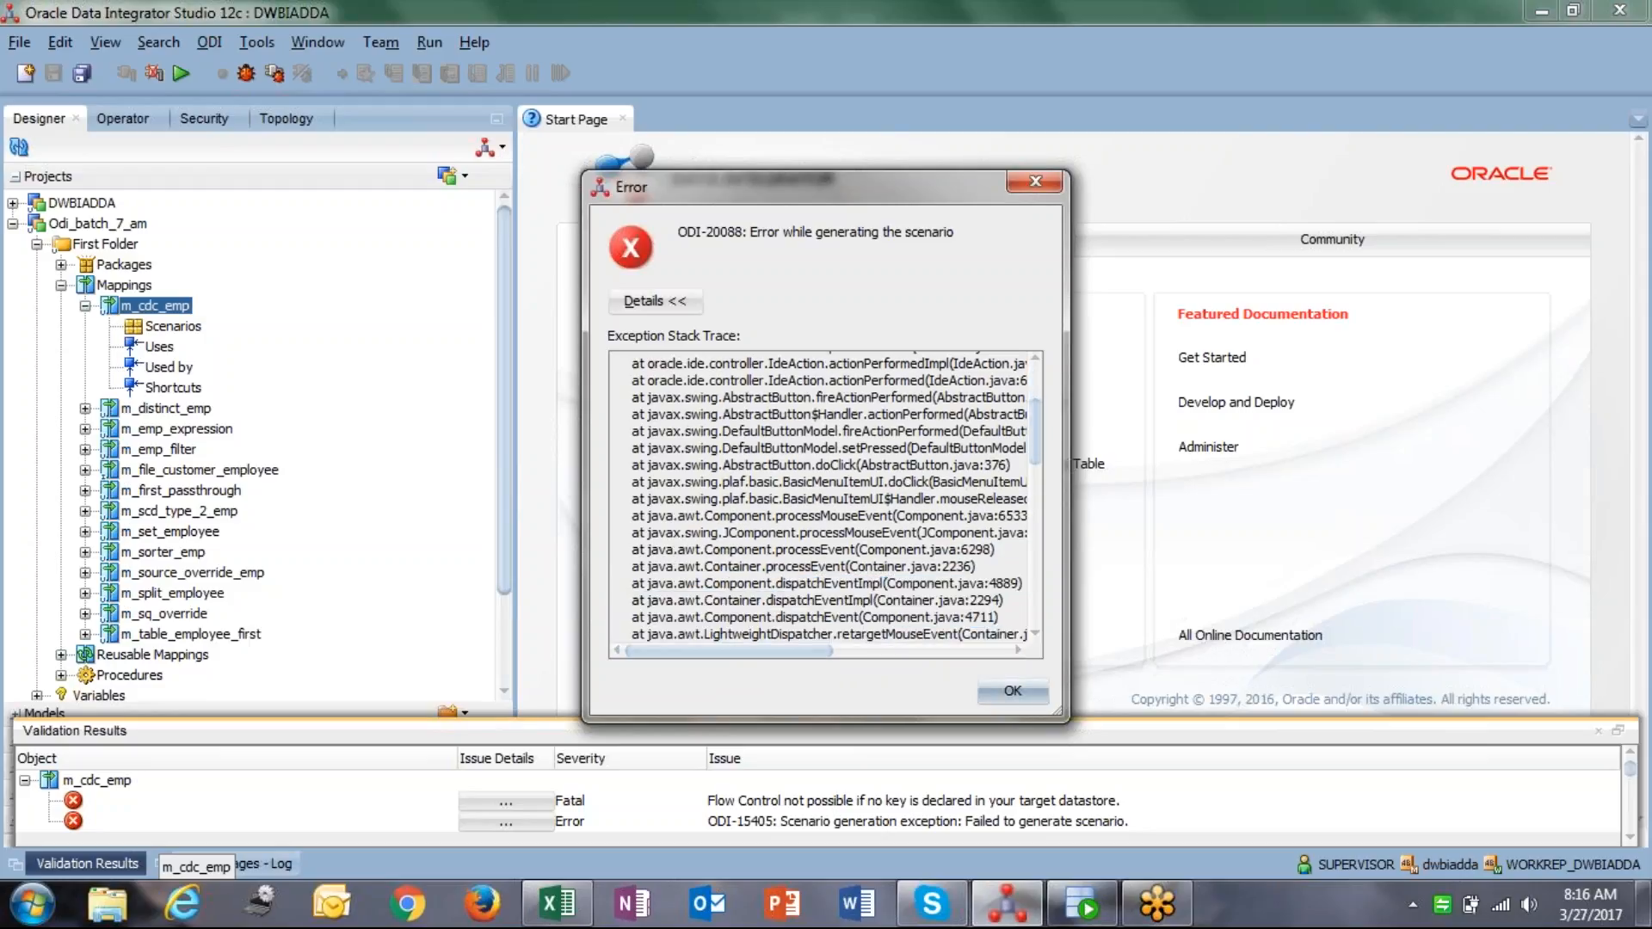
Open the m_cdc_emp mapping's physical design and show the Integration Knowledge Module options of the EMPLOYEE target.
{"action": "left_click", "coordinate": [75, 78]}
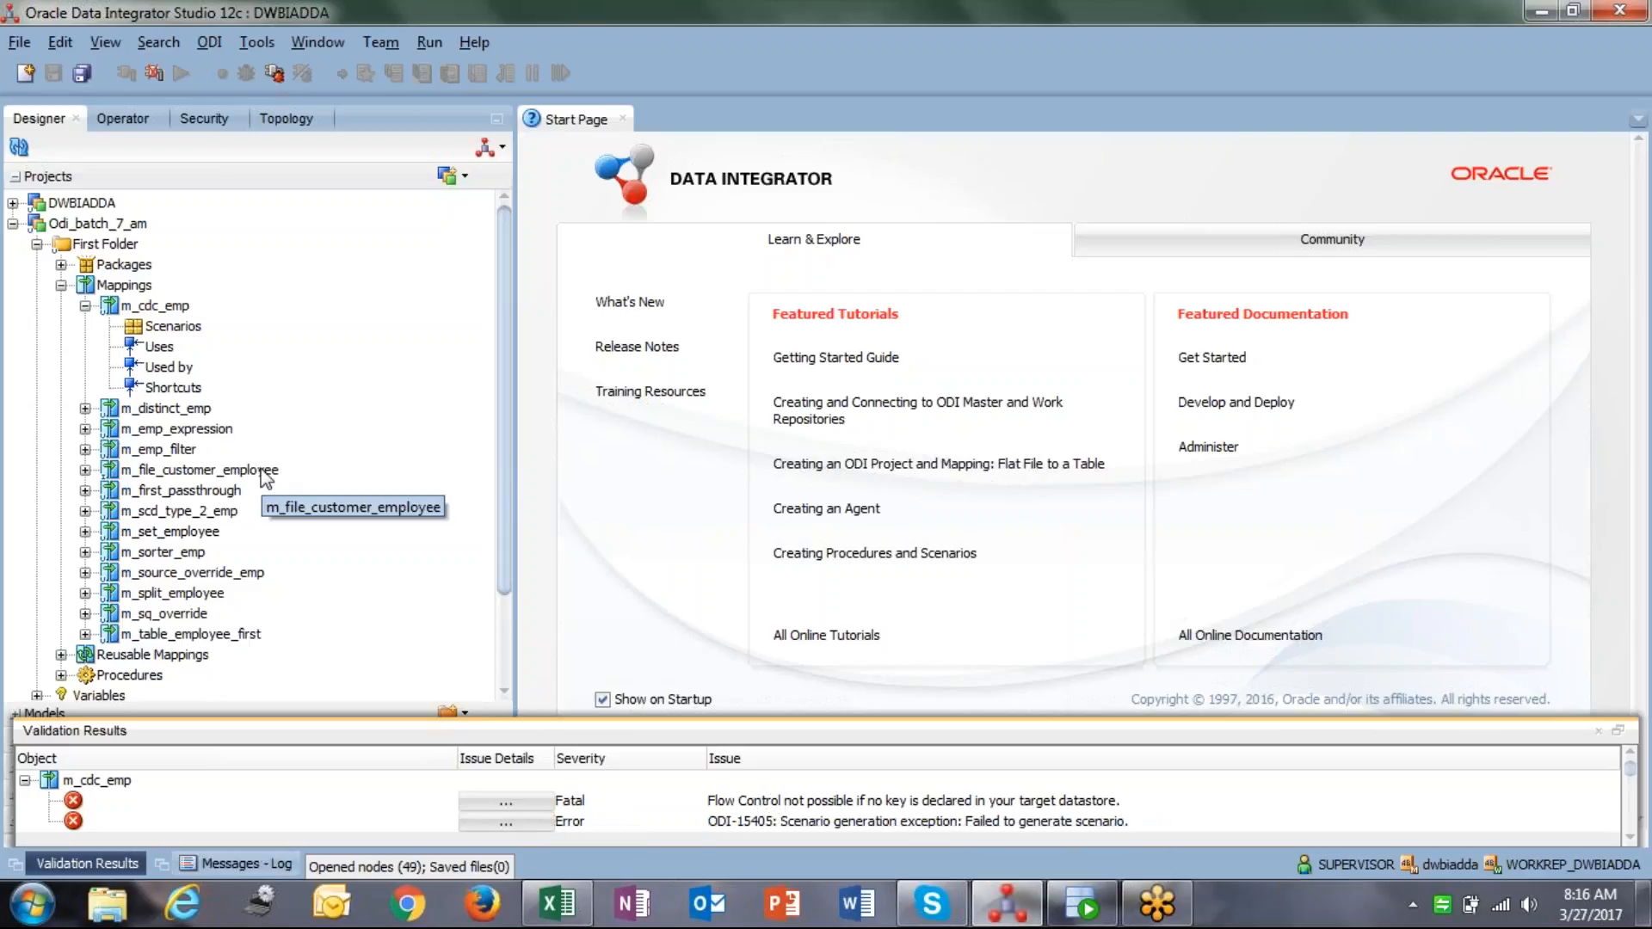
{"action": "left_click", "coordinate": [143, 310]}
{"action": "double_click", "coordinate": [144, 311]}
{"action": "left_click", "coordinate": [669, 778]}
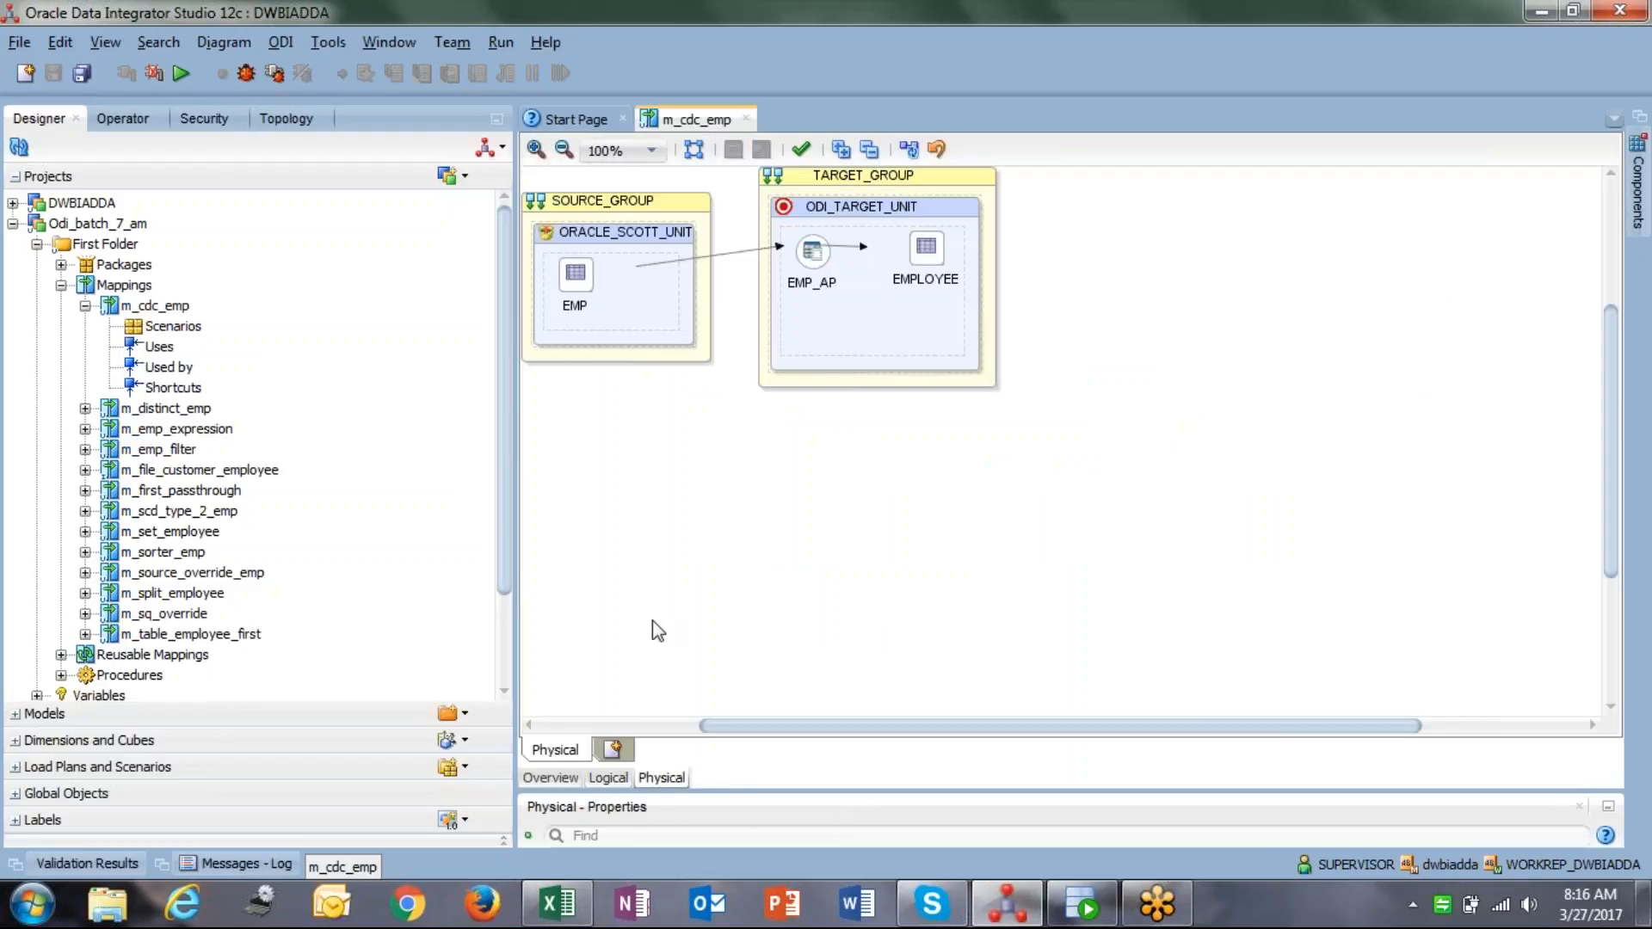
{"action": "left_click", "coordinate": [925, 262]}
{"action": "scroll", "coordinate": [833, 602], "scroll_direction": "down", "scroll_amount": 3}
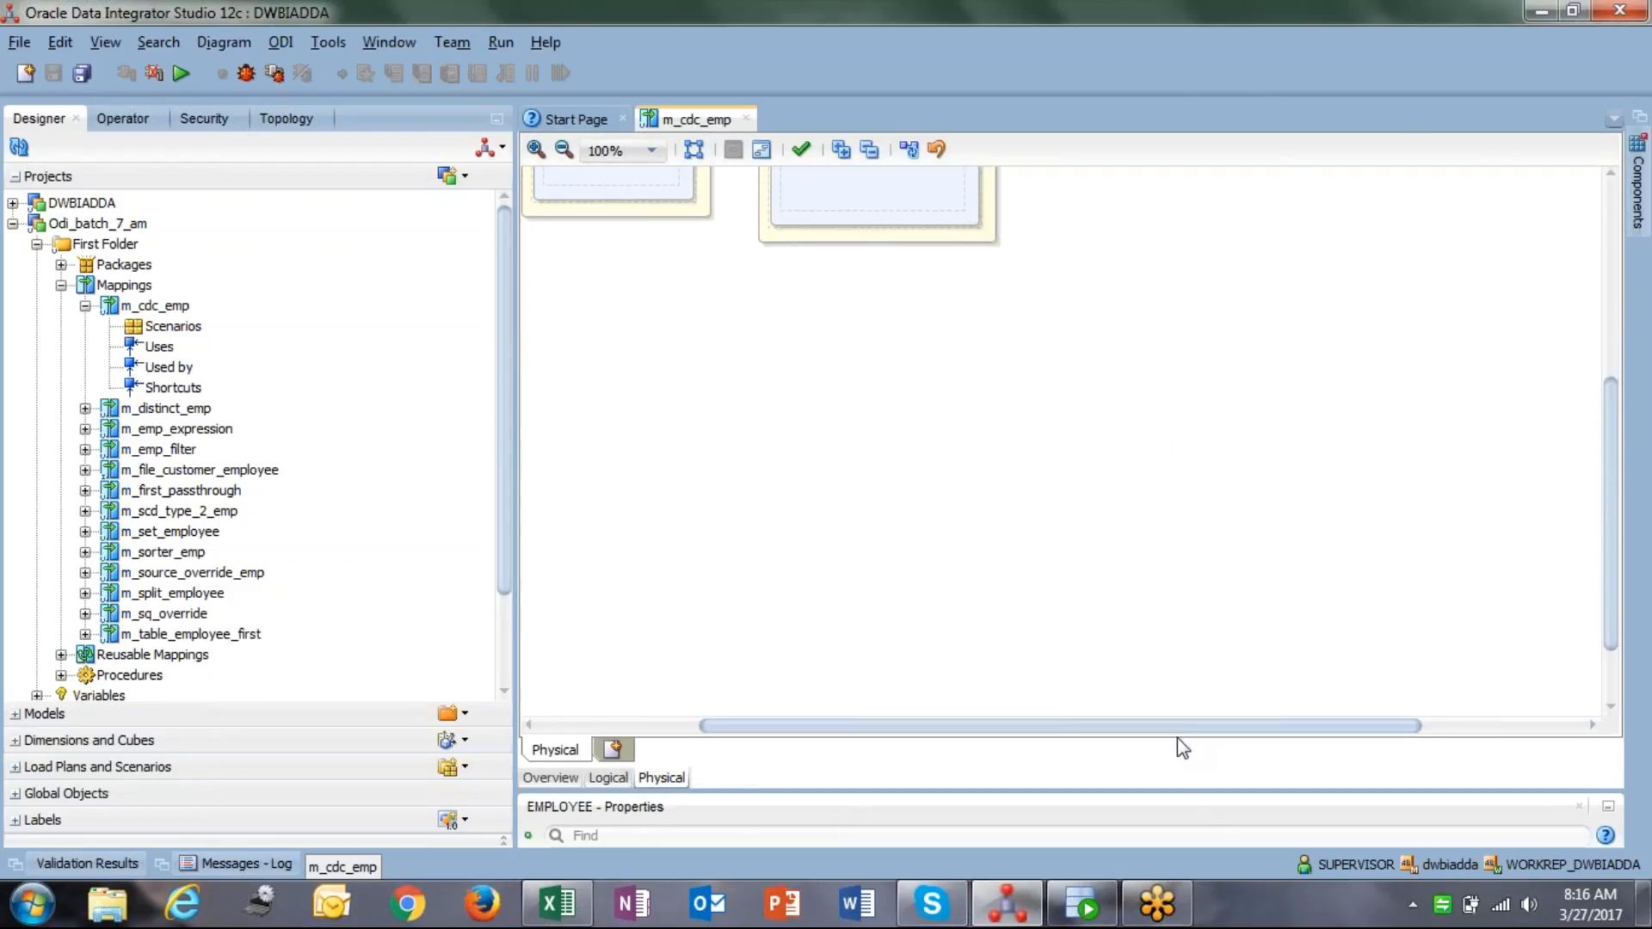
{"action": "left_click_drag", "start_coordinate": [1177, 746], "coordinate": [1177, 443]}
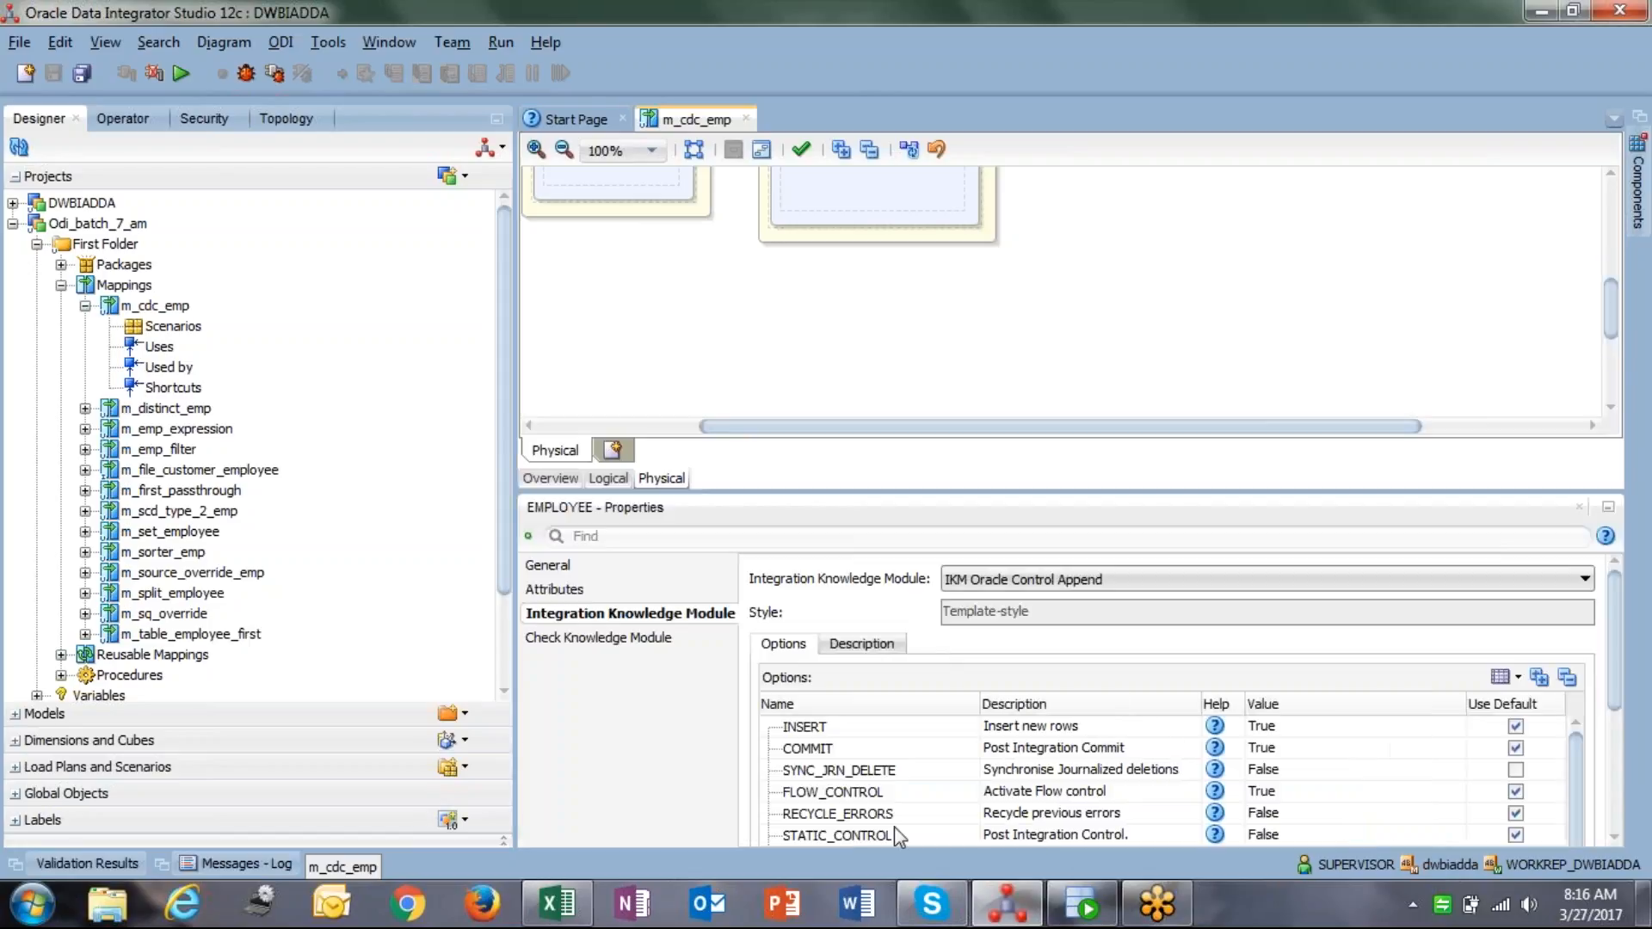
Set the EMPLOYEE target's FLOW_CONTROL option to False, save the m_cdc_emp mapping and close it.
{"action": "left_click", "coordinate": [1278, 792]}
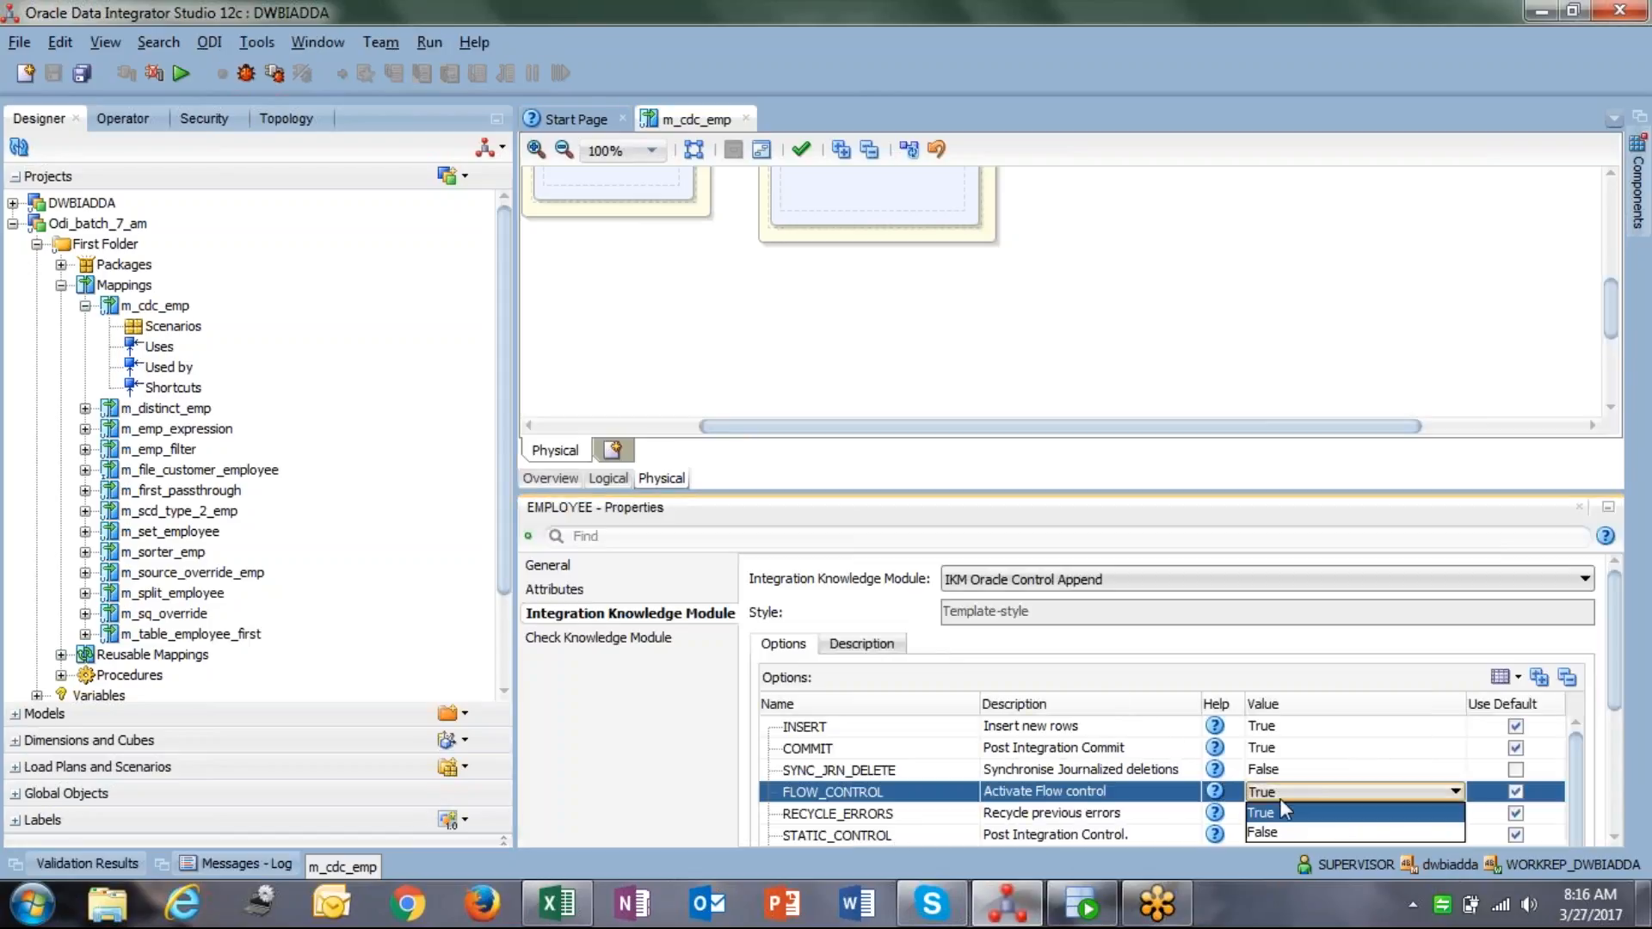
{"action": "left_click", "coordinate": [1273, 823]}
{"action": "left_click", "coordinate": [1115, 392]}
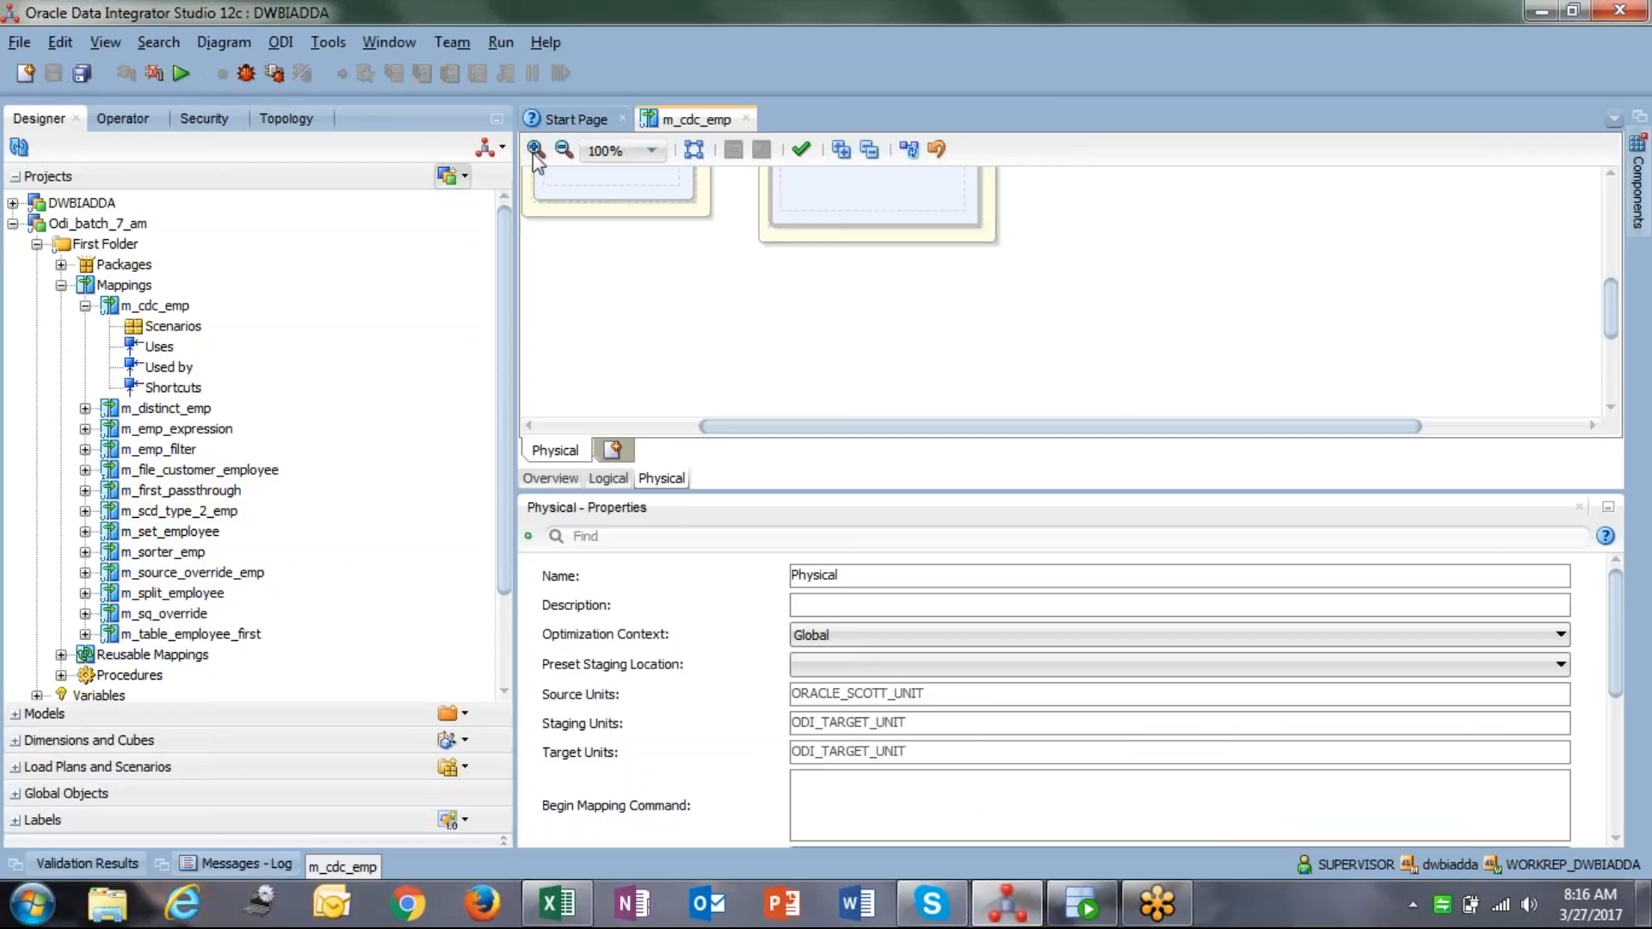
{"action": "left_click", "coordinate": [745, 120]}
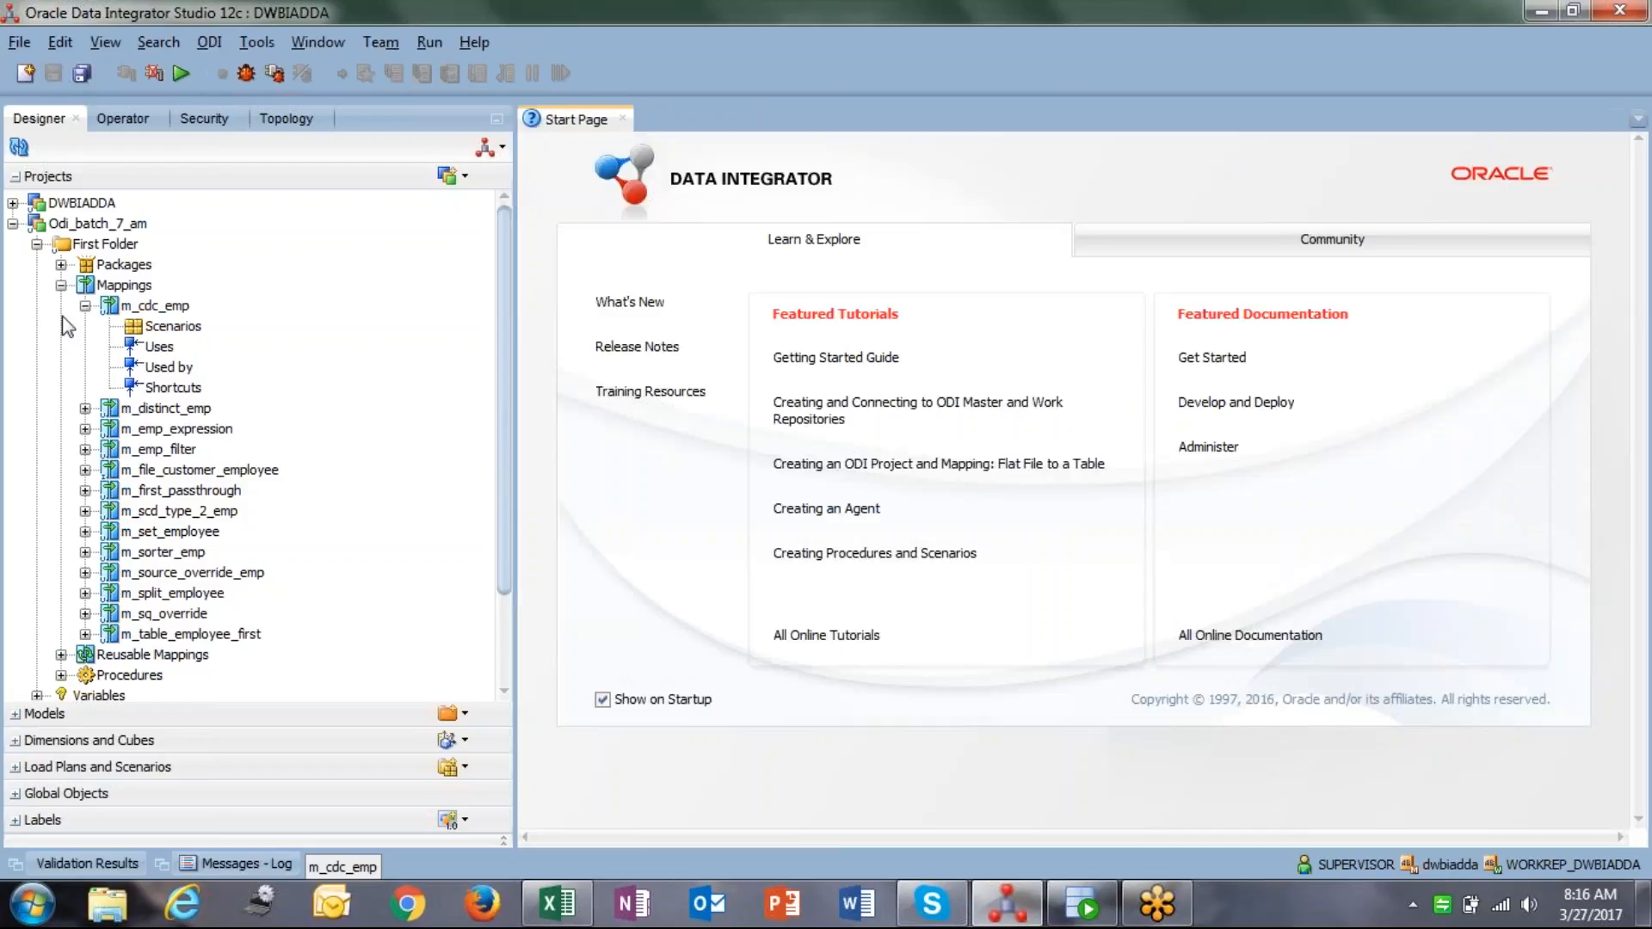
Generate a scenario for the m_cdc_emp mapping, keeping the name M_CDC_EMP, version 001 and the Physical mapping design.
{"action": "right_click", "coordinate": [176, 308]}
{"action": "left_click", "coordinate": [310, 467]}
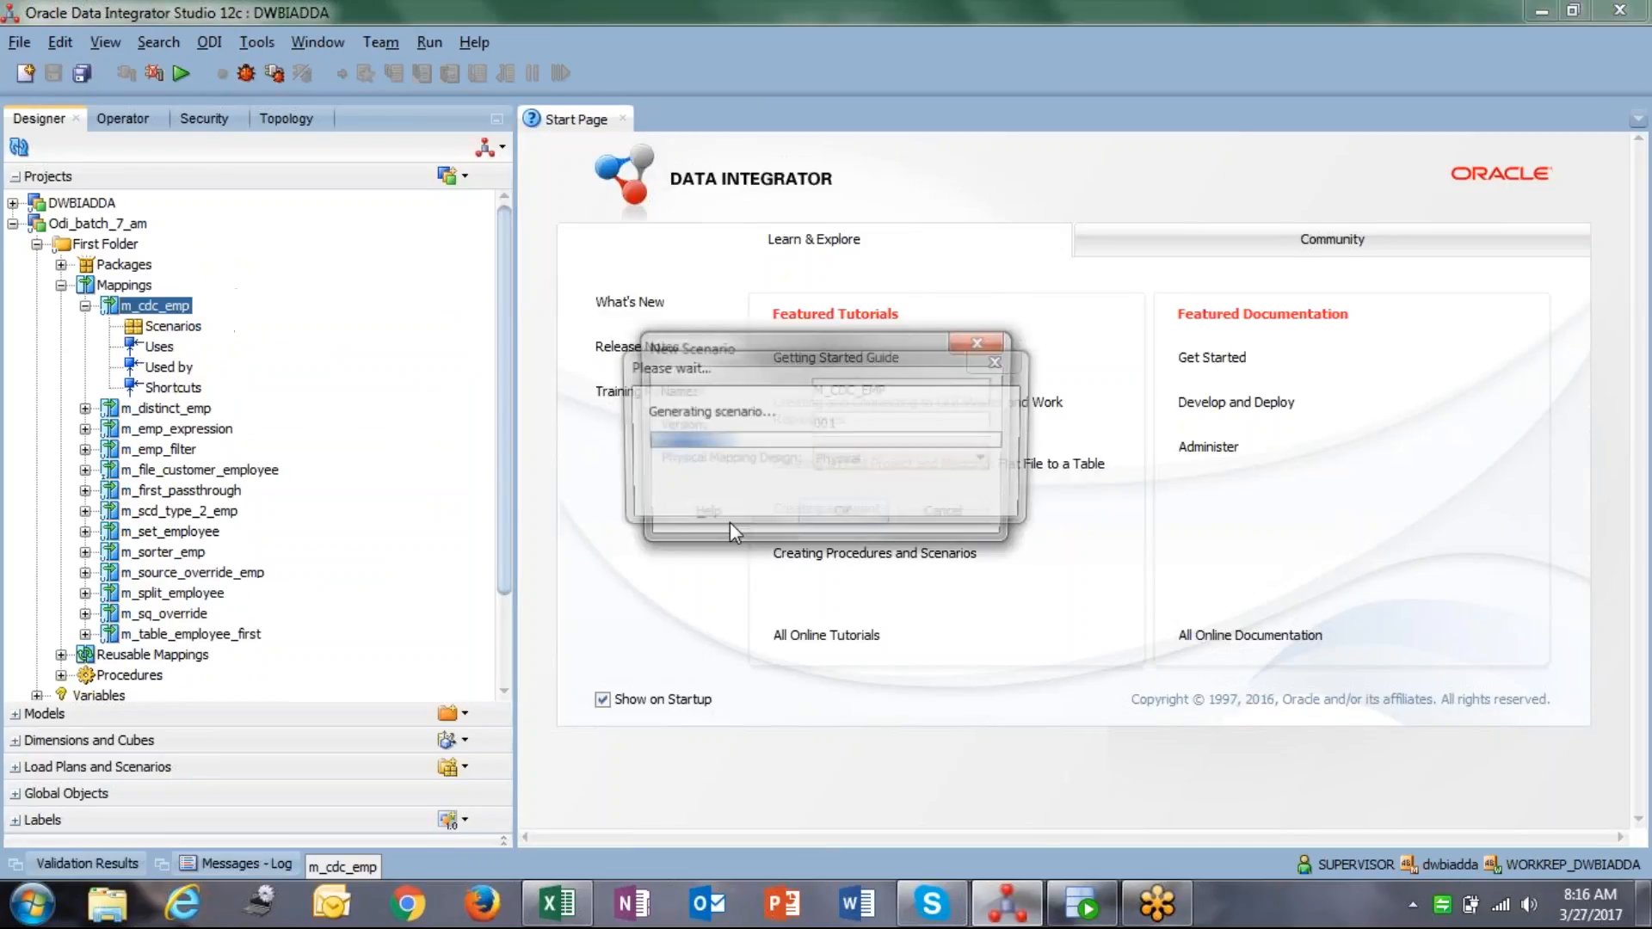
{"action": "left_click", "coordinate": [864, 514]}
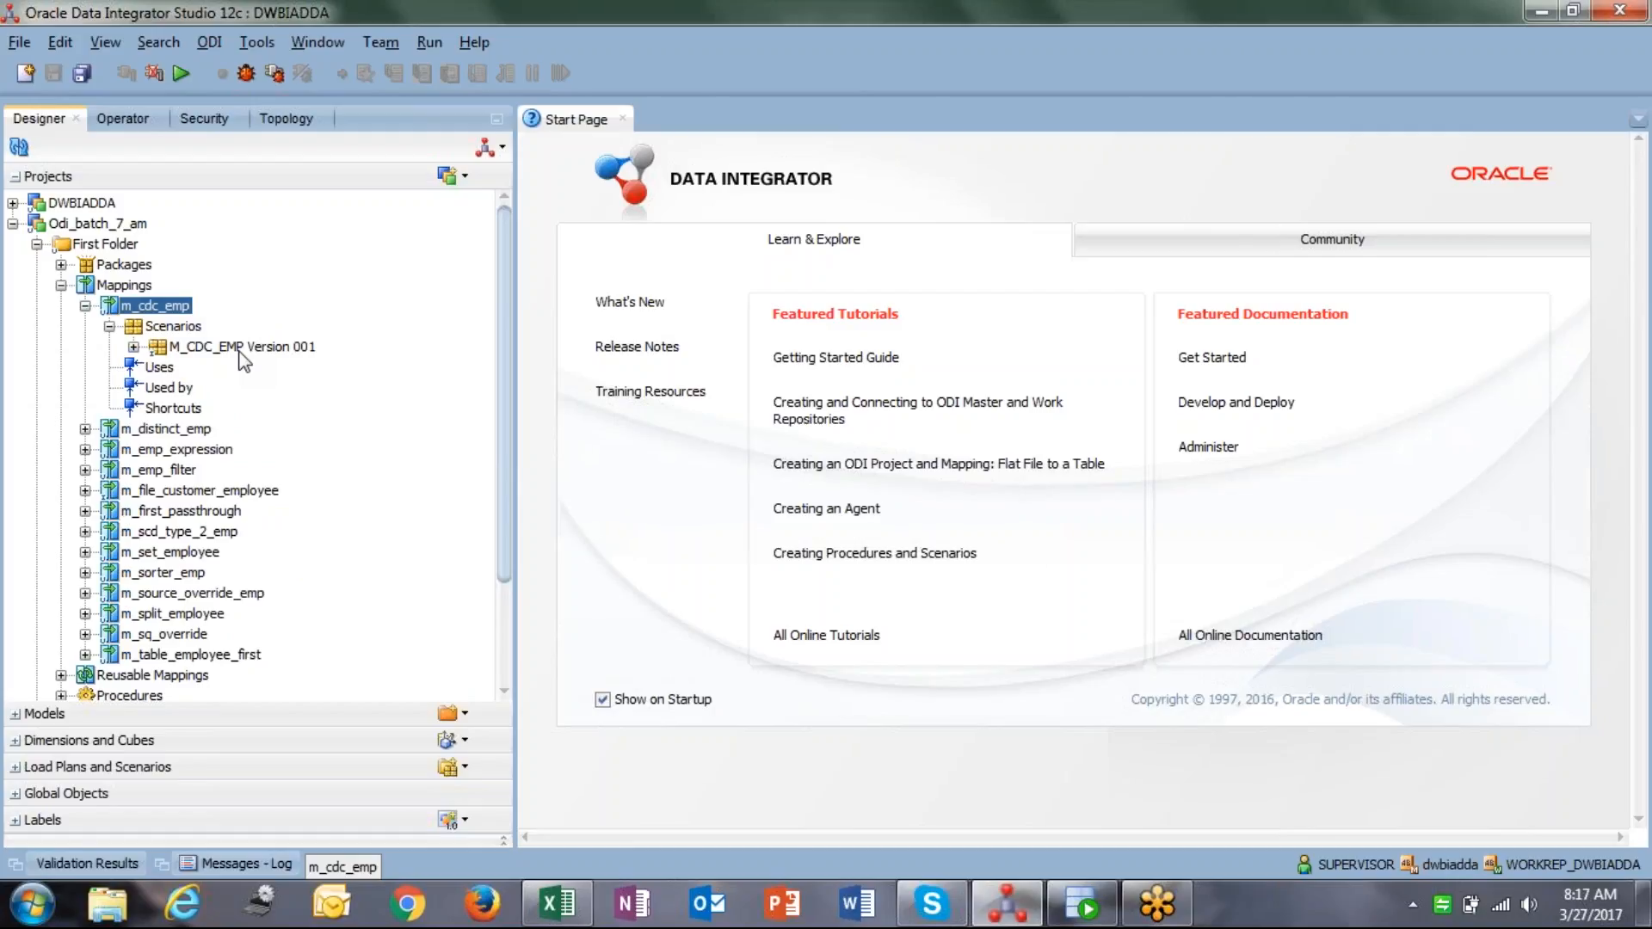
Expand the M_CDC_EMP Version 001 scenario and check its Variables, Used by, Executions and Scheduling nodes for contents.
{"action": "left_click", "coordinate": [133, 348]}
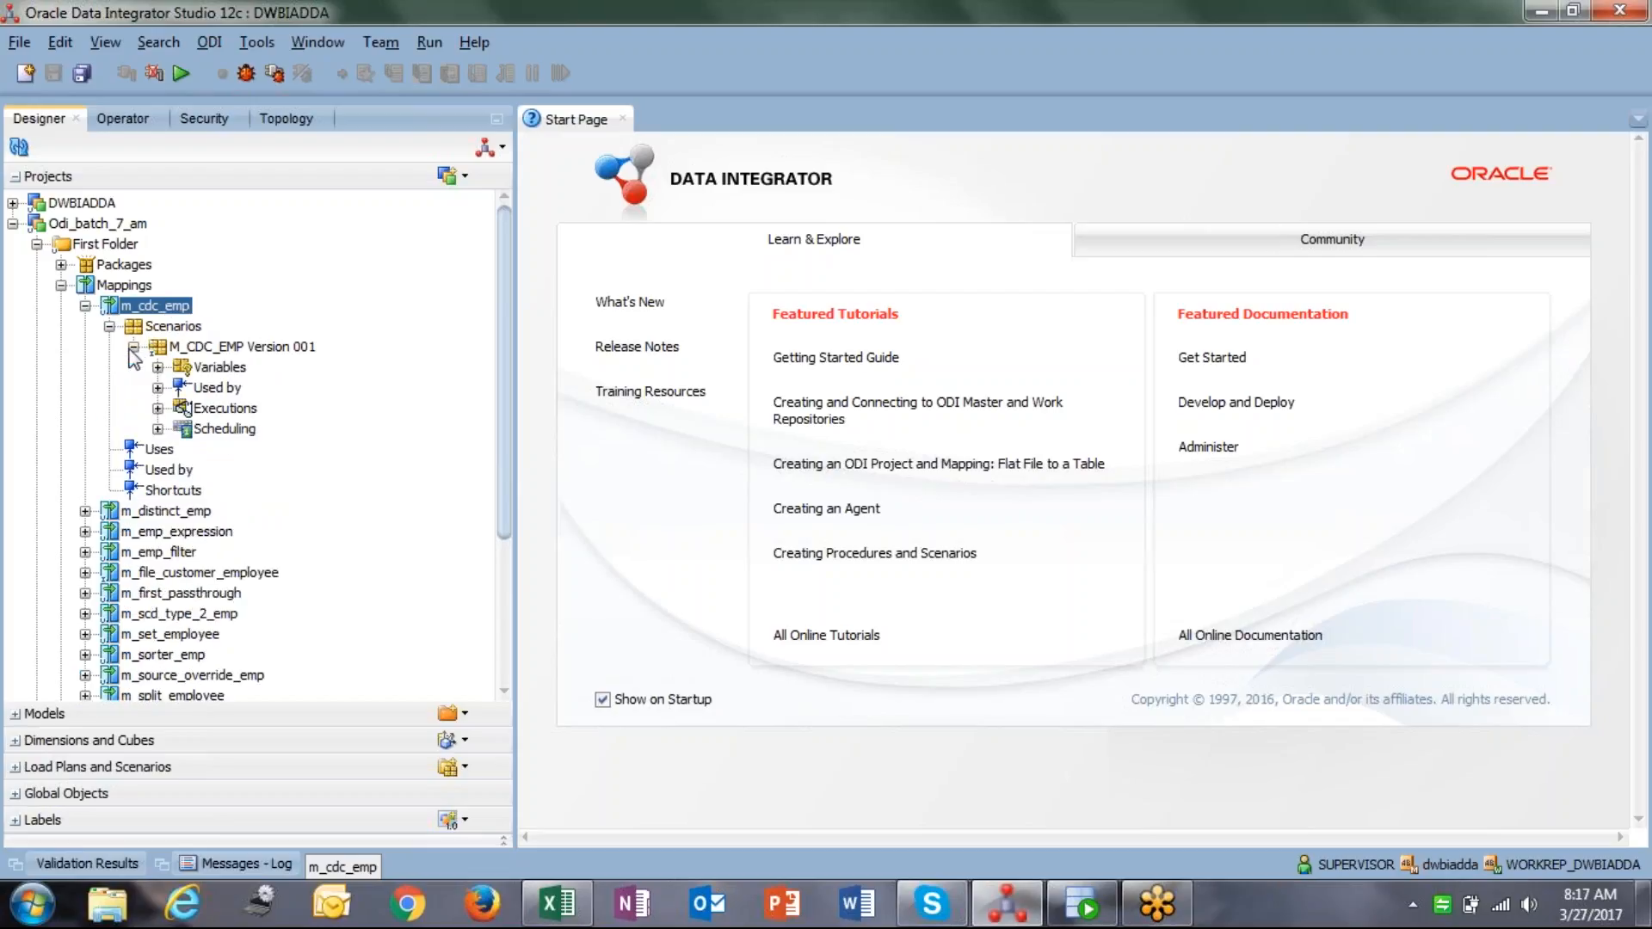
{"action": "left_click", "coordinate": [229, 348]}
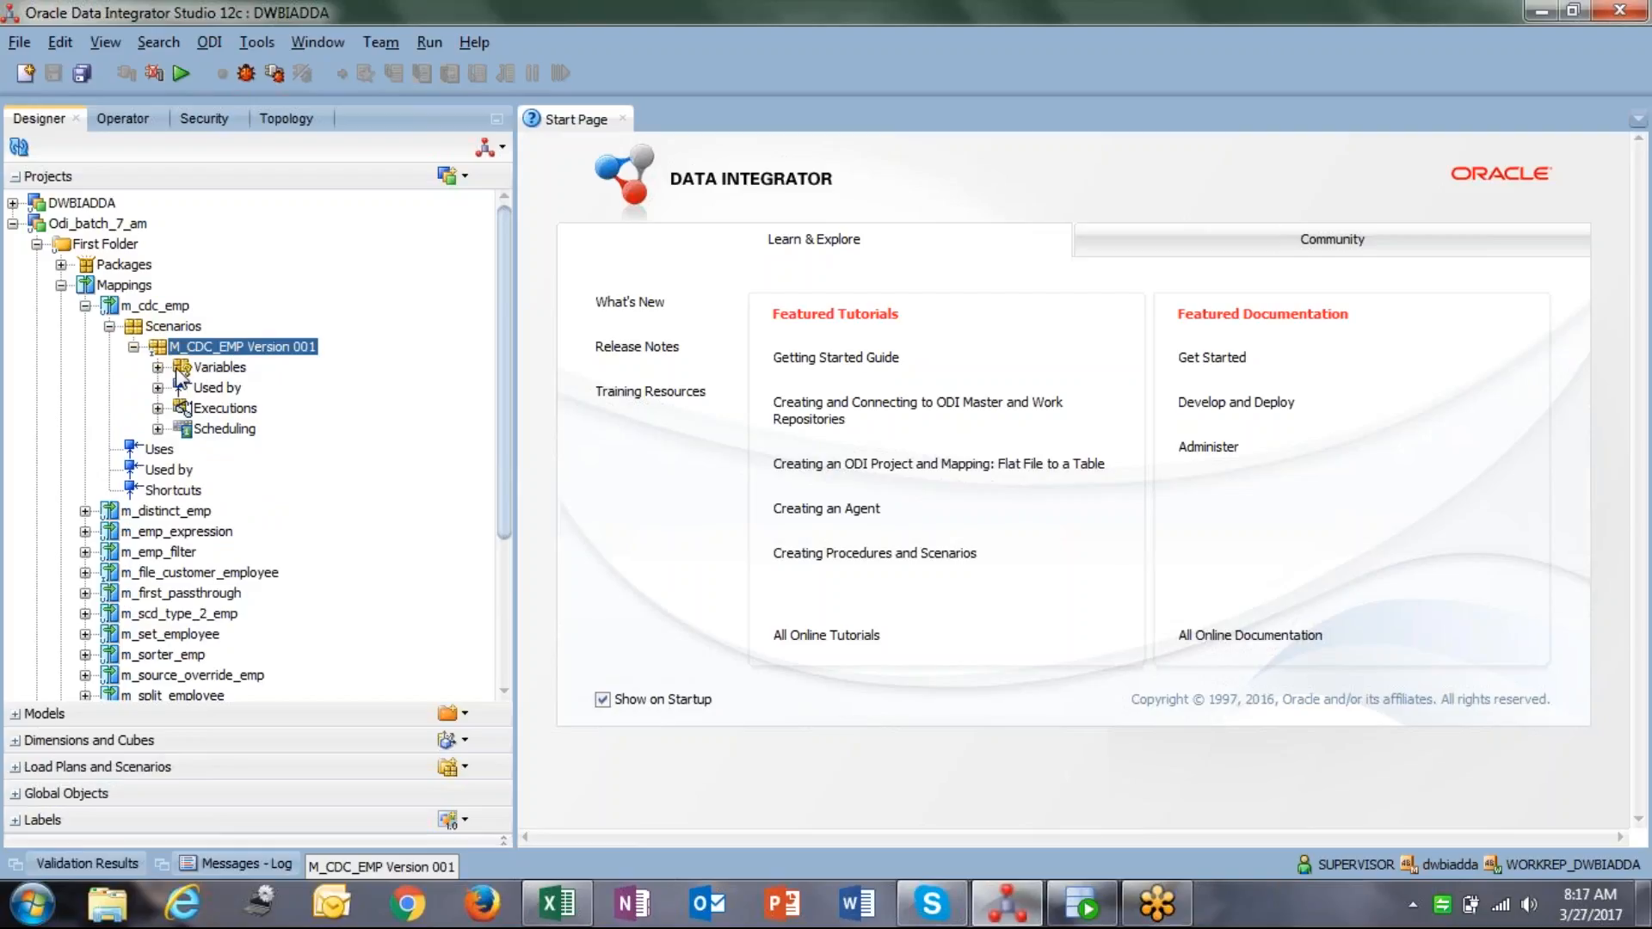
{"action": "left_click", "coordinate": [158, 367]}
{"action": "left_click", "coordinate": [158, 387]}
{"action": "left_click", "coordinate": [157, 408]}
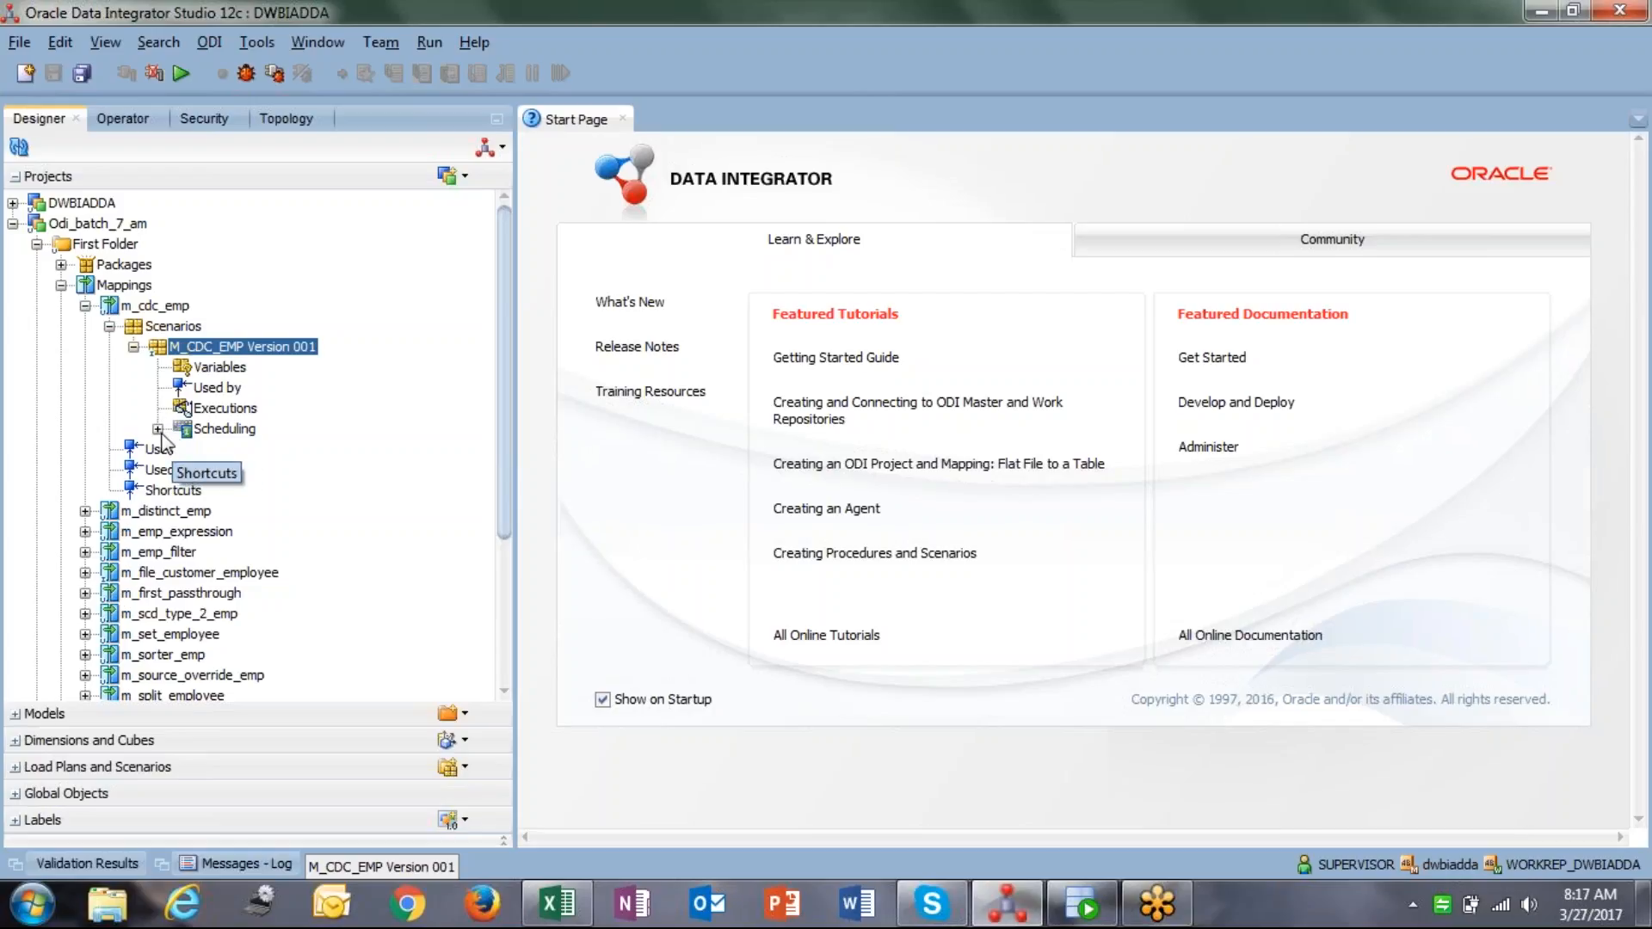
{"action": "left_click", "coordinate": [158, 428]}
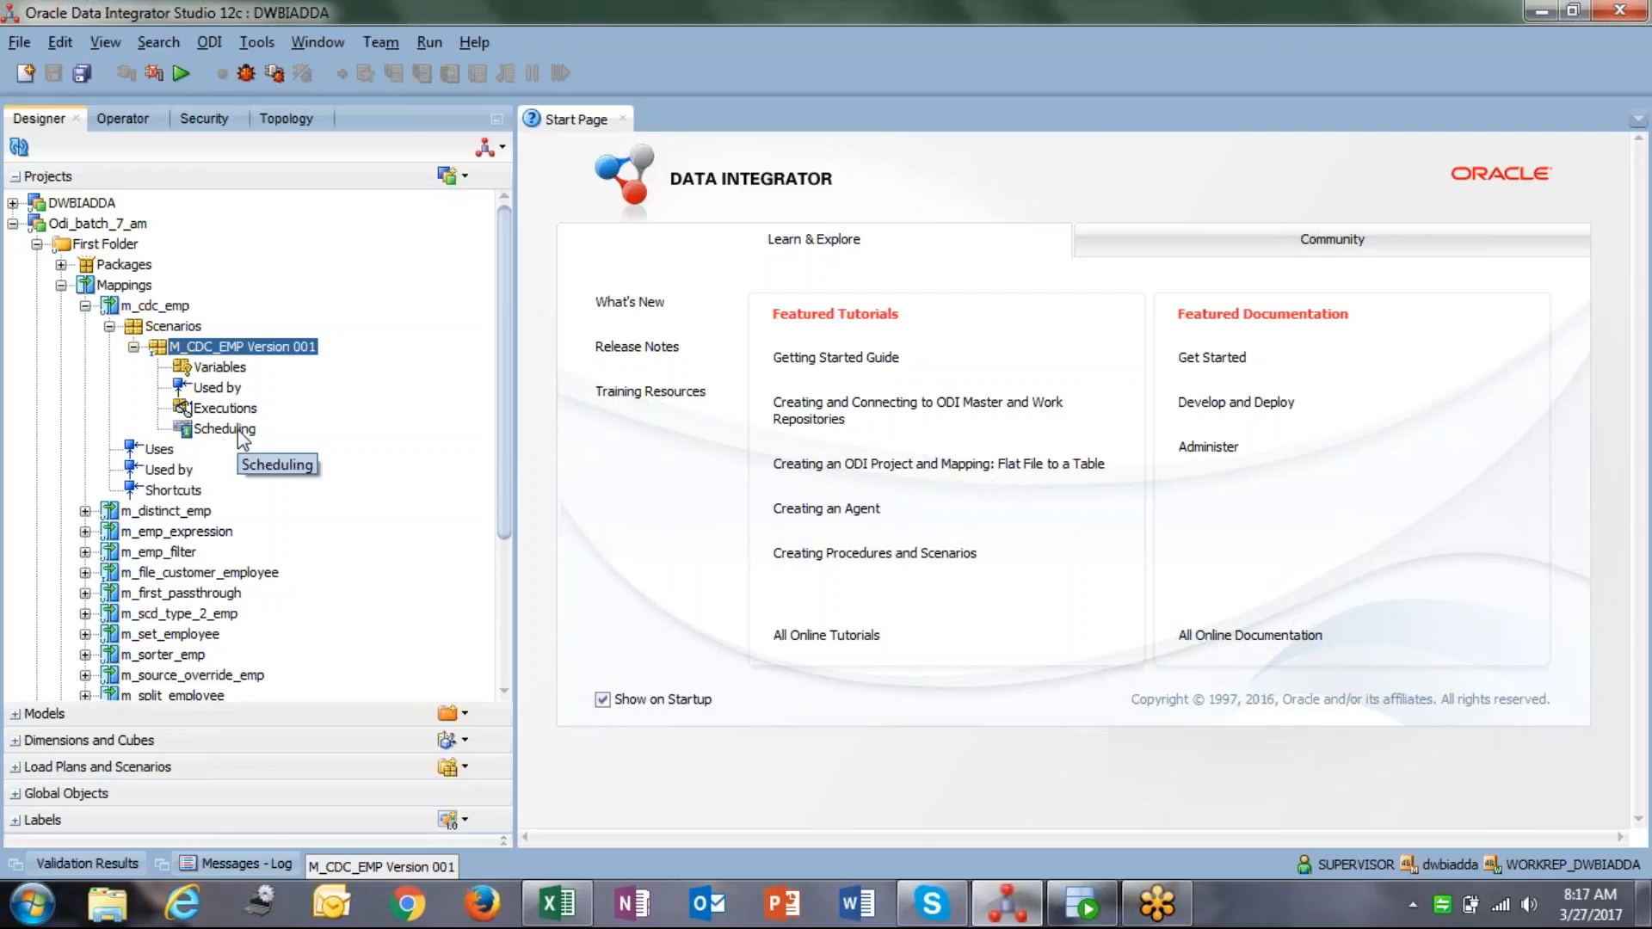
{"action": "left_click", "coordinate": [217, 388]}
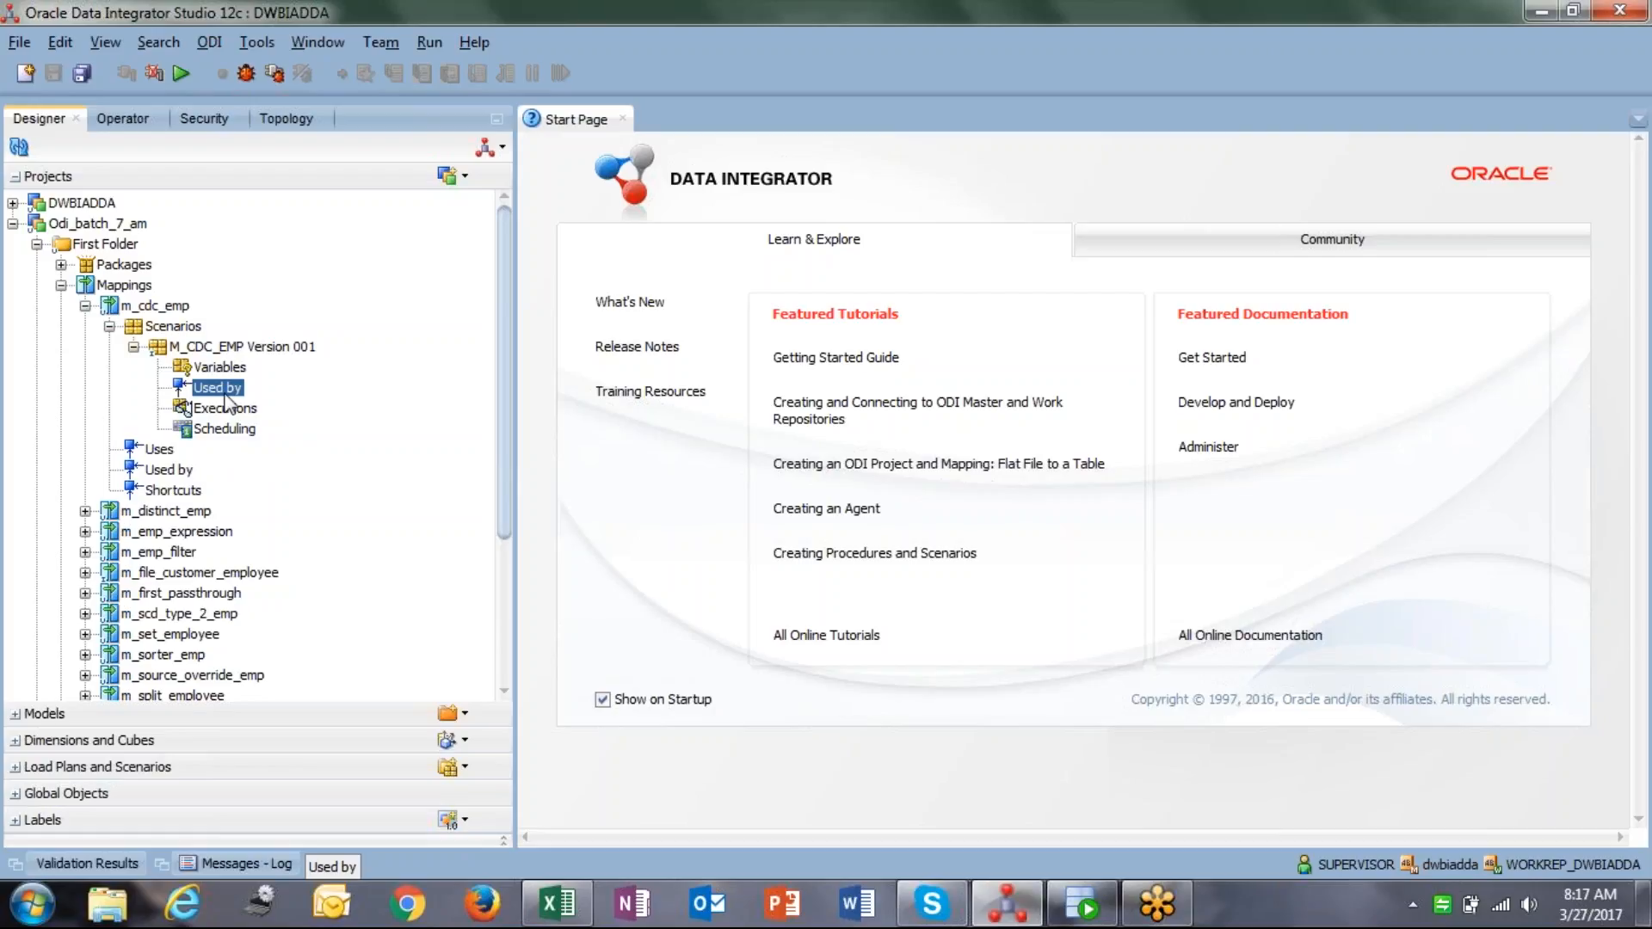
{"action": "left_click", "coordinate": [242, 413]}
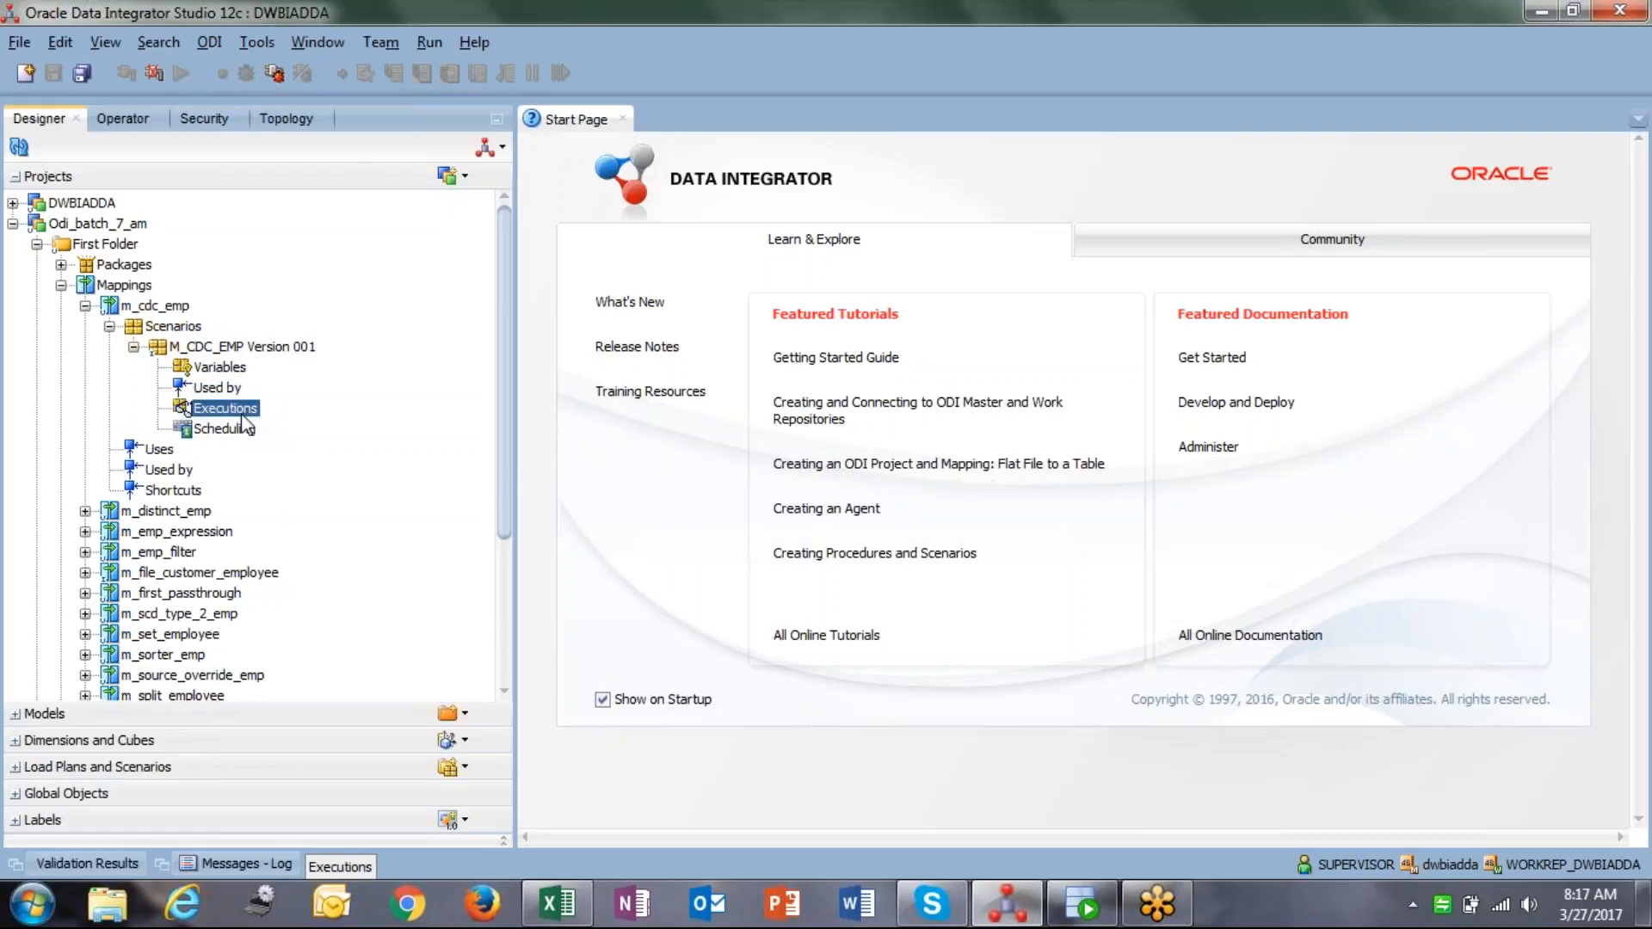
Show the Operator's session list and collapse the details of m_scd_type_2_emp session 252 to view all executions.
{"action": "left_click", "coordinate": [135, 120]}
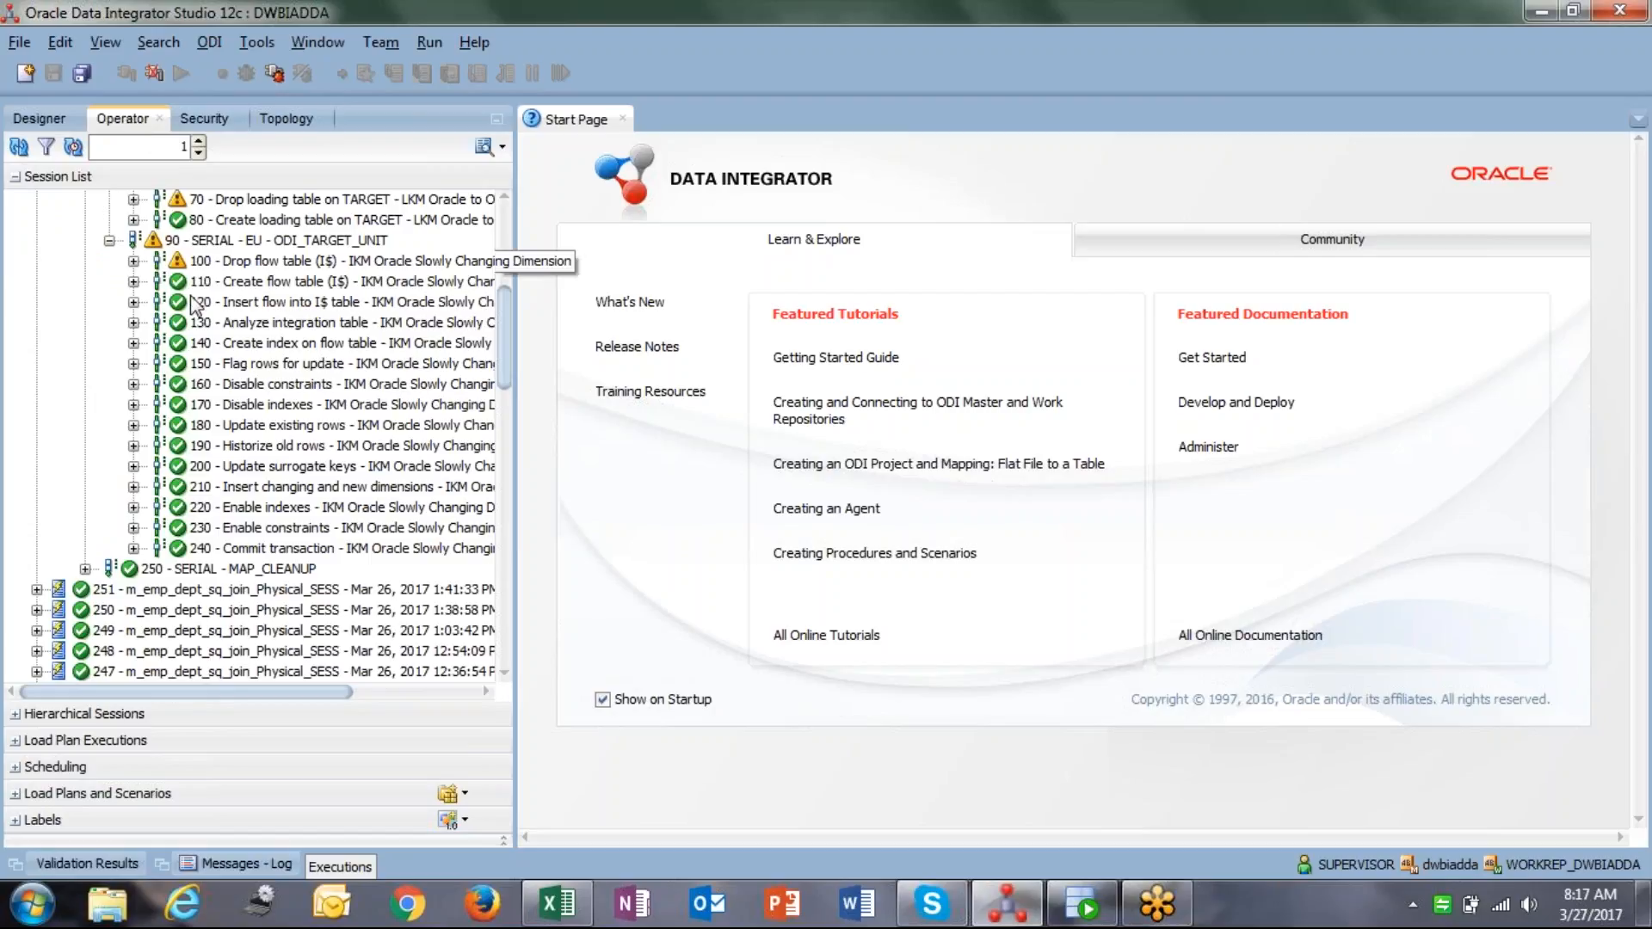
{"action": "left_click", "coordinate": [61, 303]}
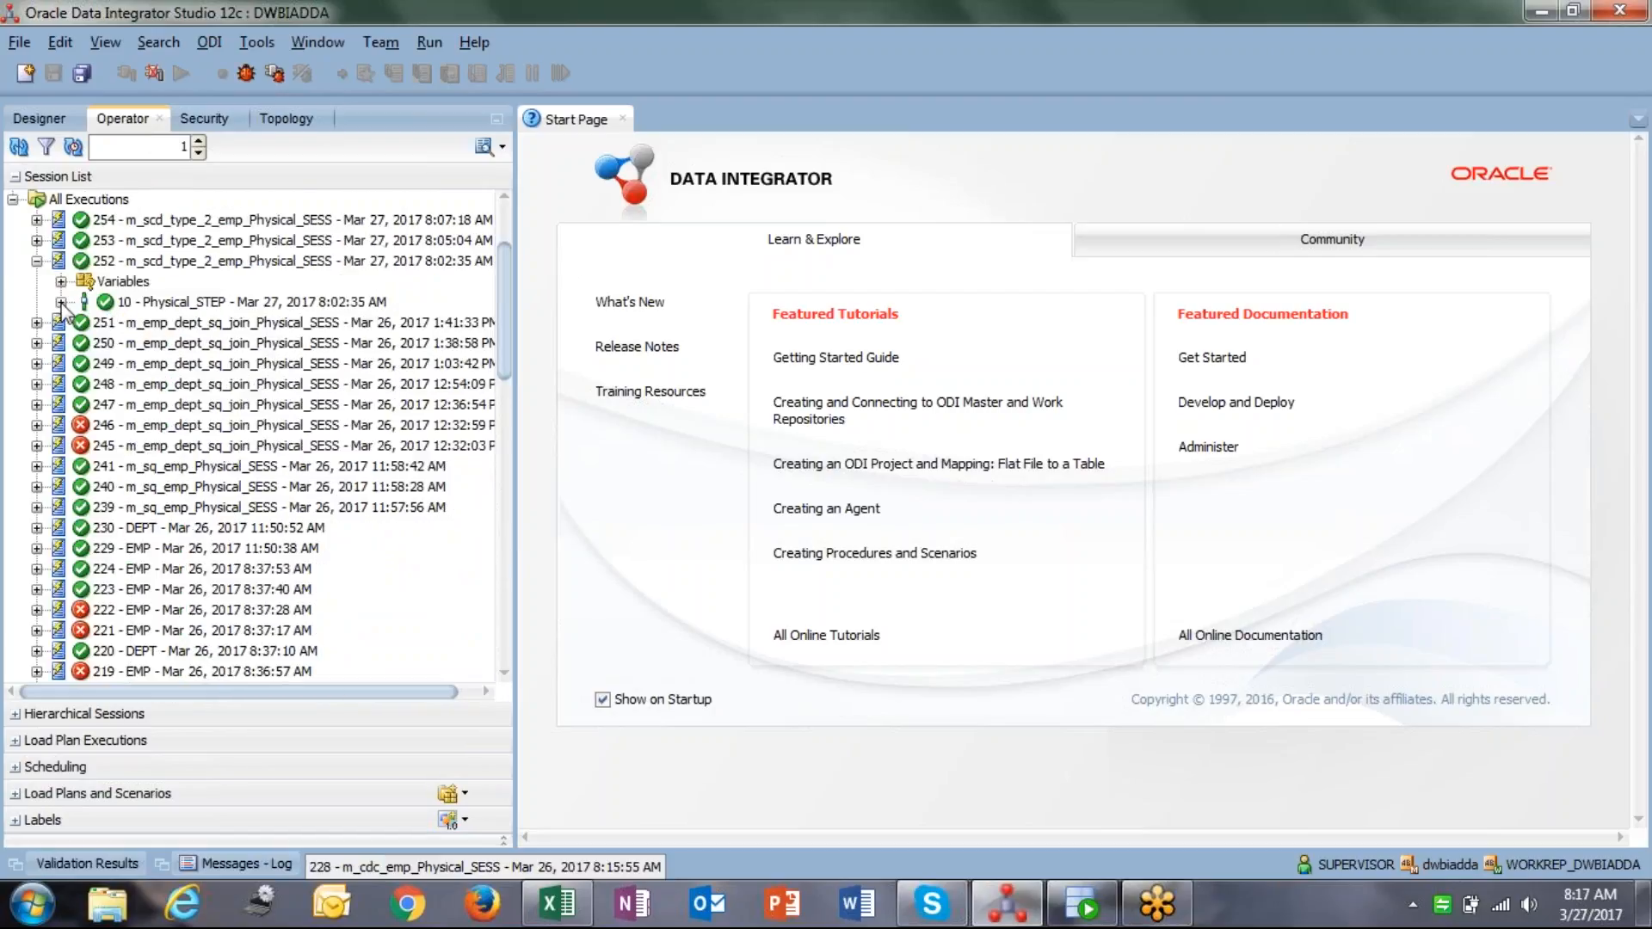
{"action": "left_click", "coordinate": [36, 261]}
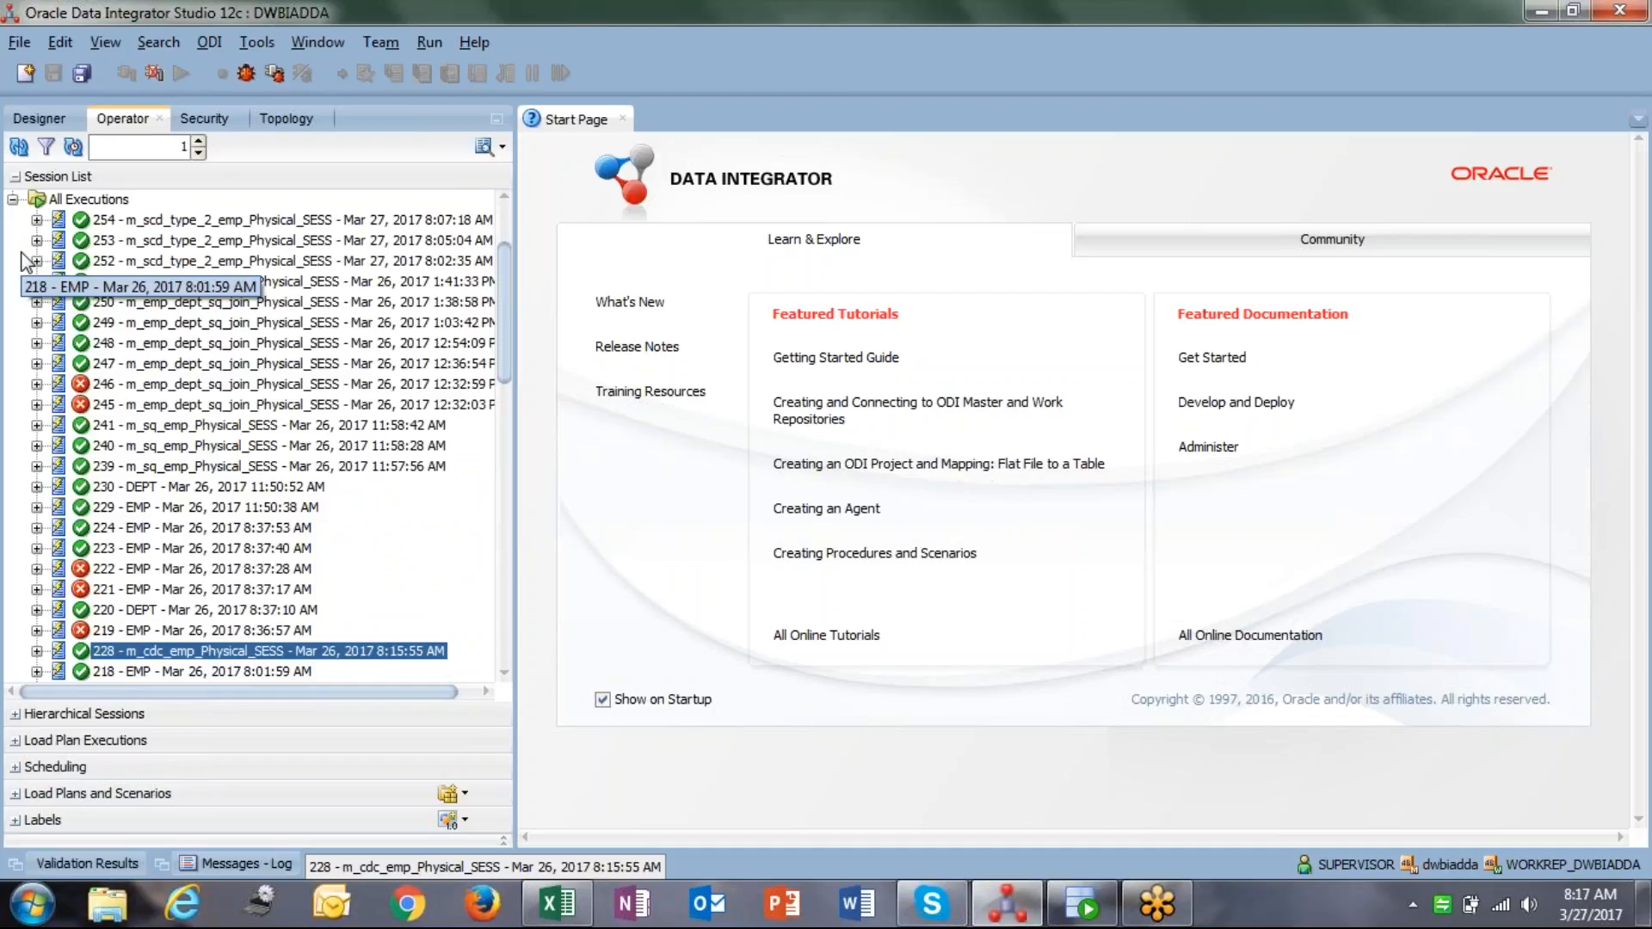
Return to the Designer and start a new scheduling for the M_CDC_EMP Version 001 scenario, dismissing the error.
{"action": "left_click", "coordinate": [30, 120]}
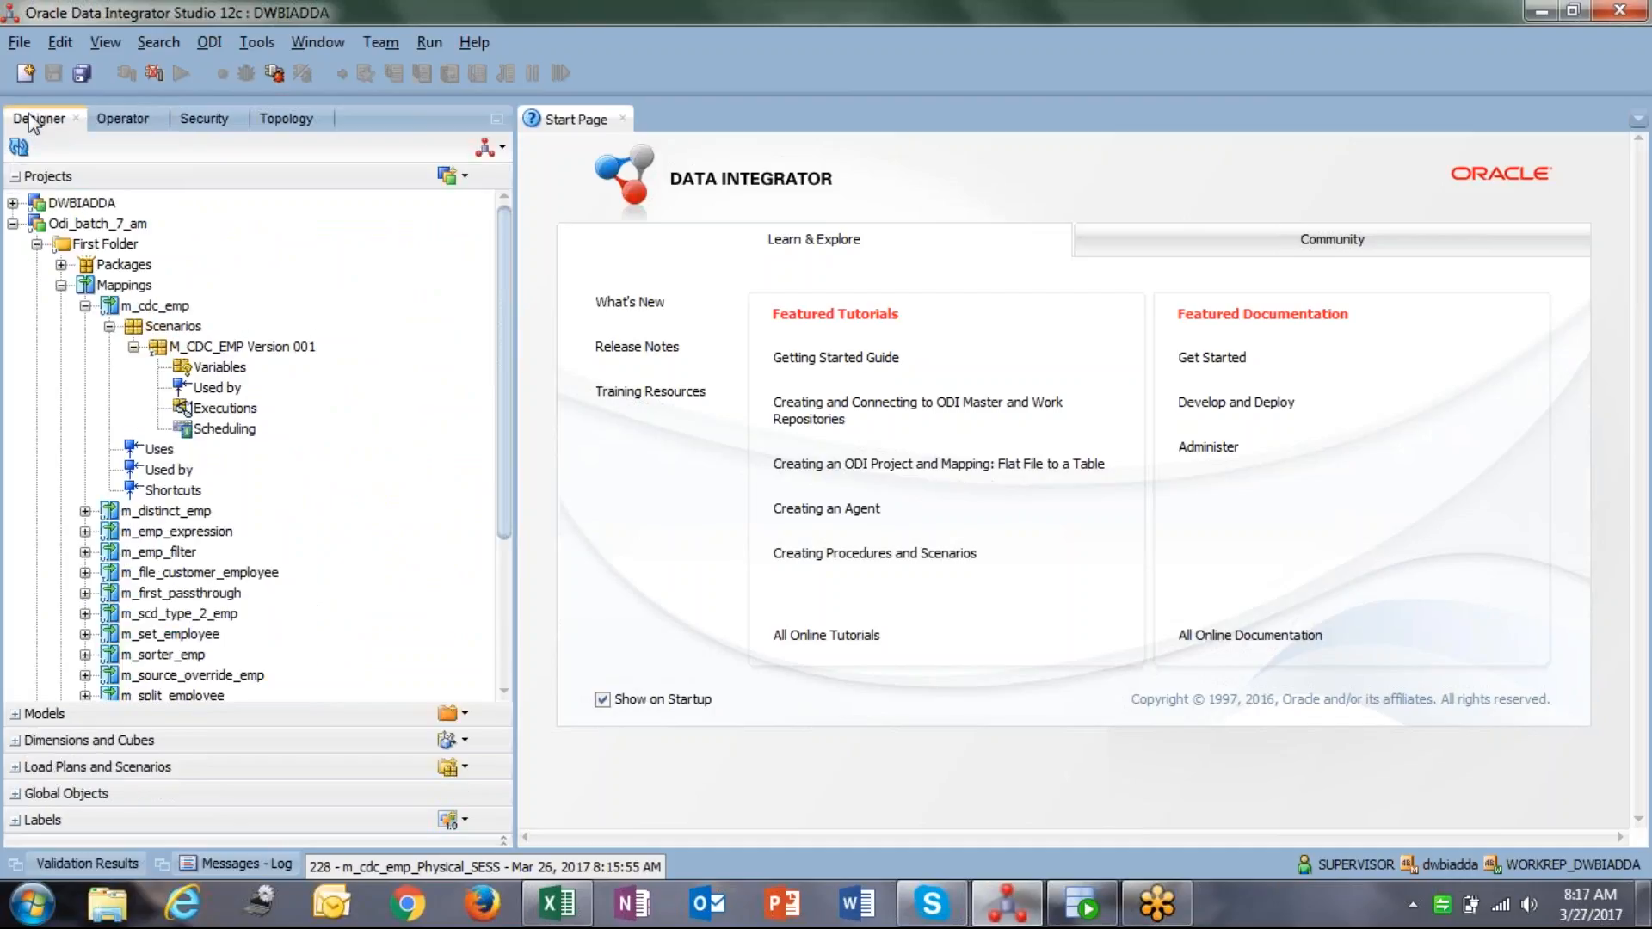
{"action": "left_click", "coordinate": [221, 432]}
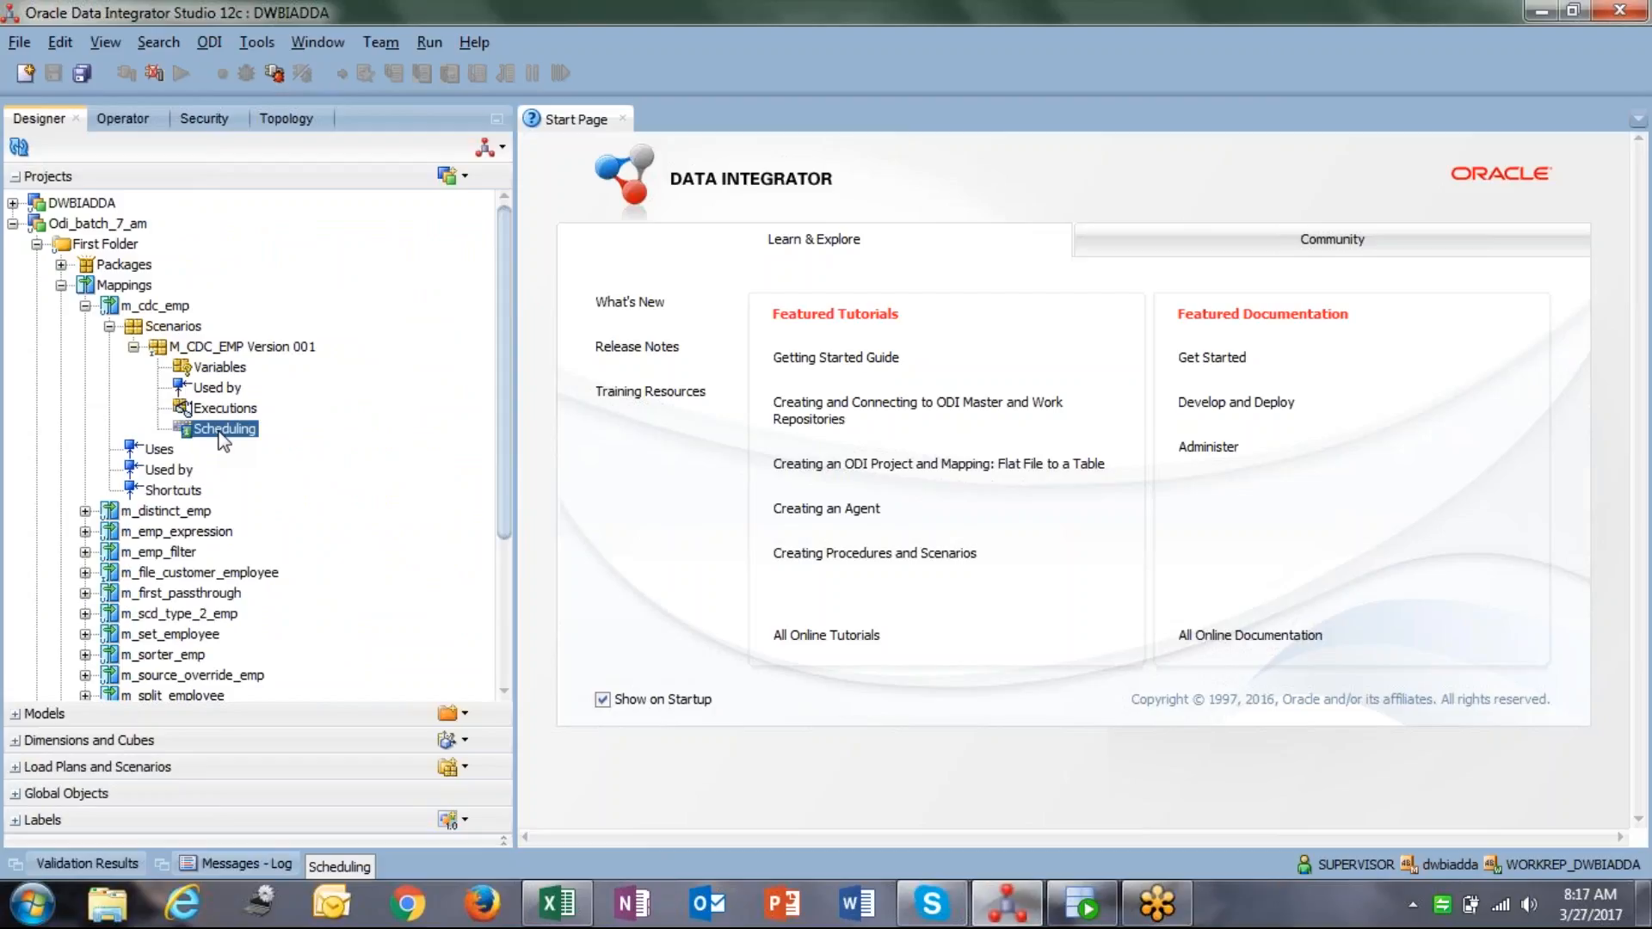
{"action": "right_click", "coordinate": [220, 433]}
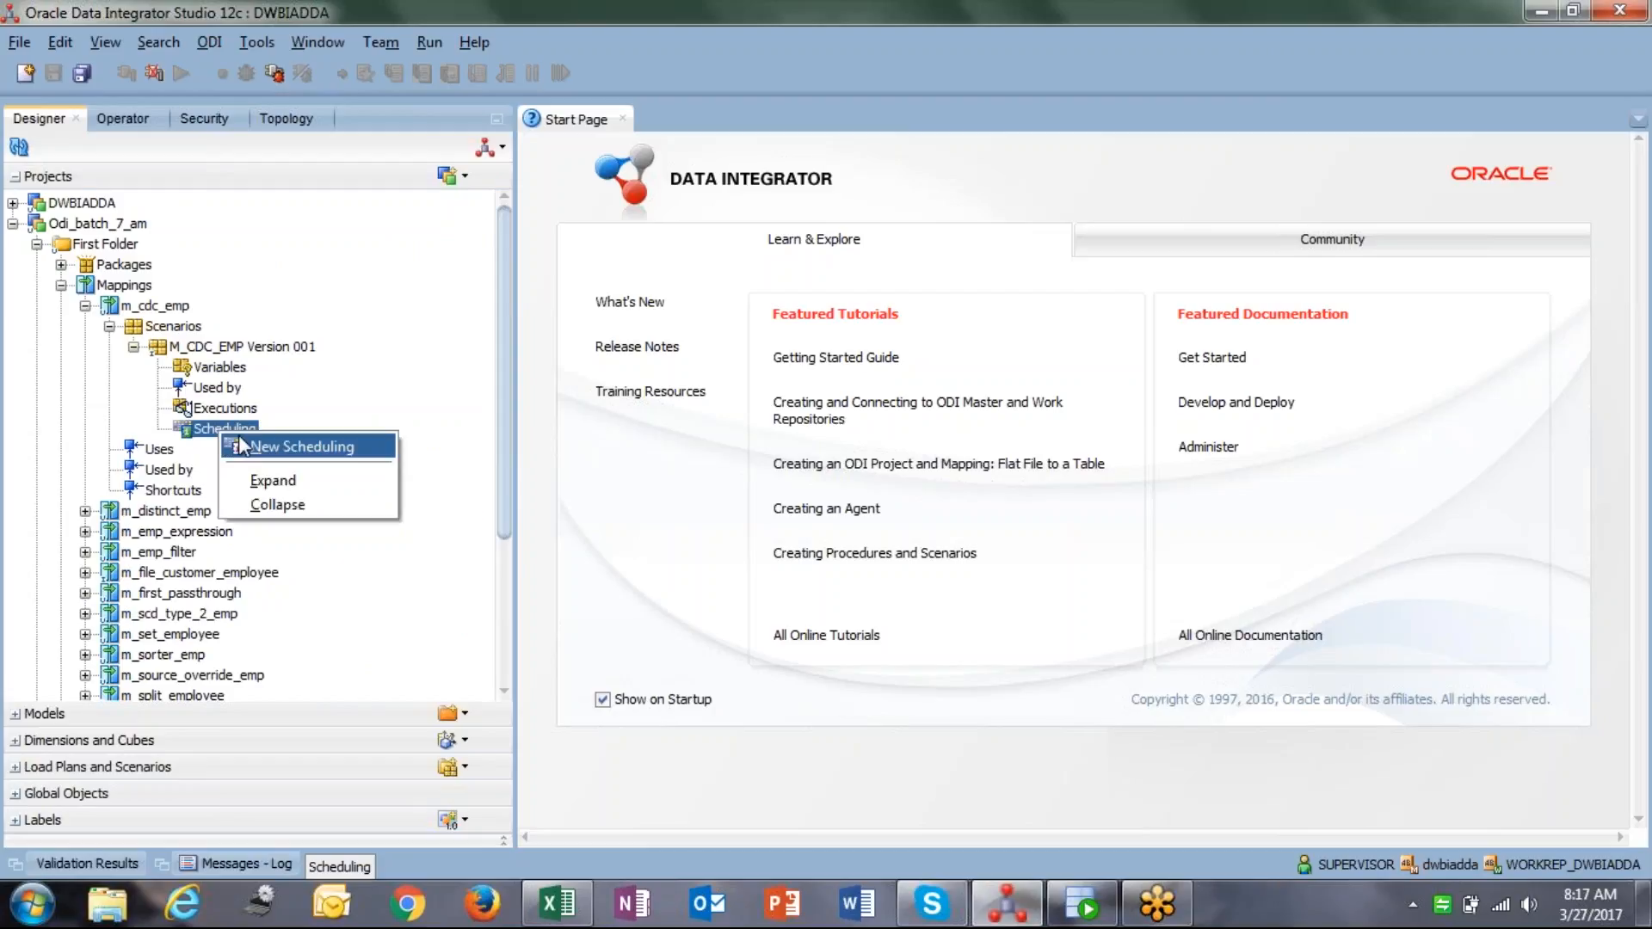
{"action": "left_click", "coordinate": [240, 437]}
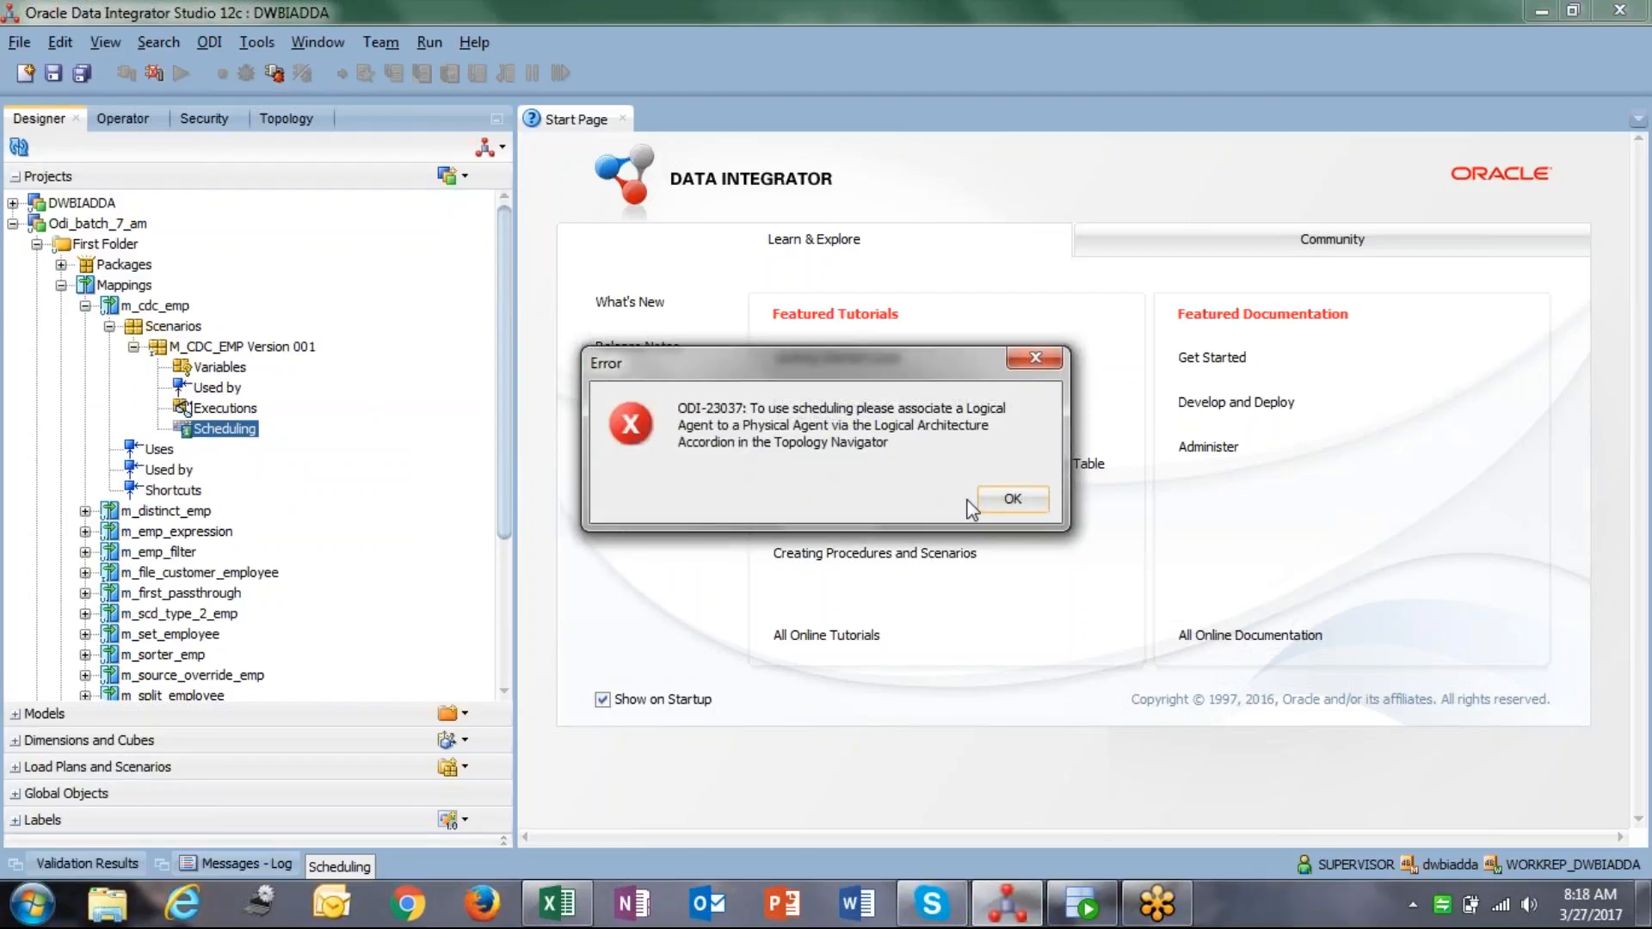
{"action": "left_click", "coordinate": [999, 496]}
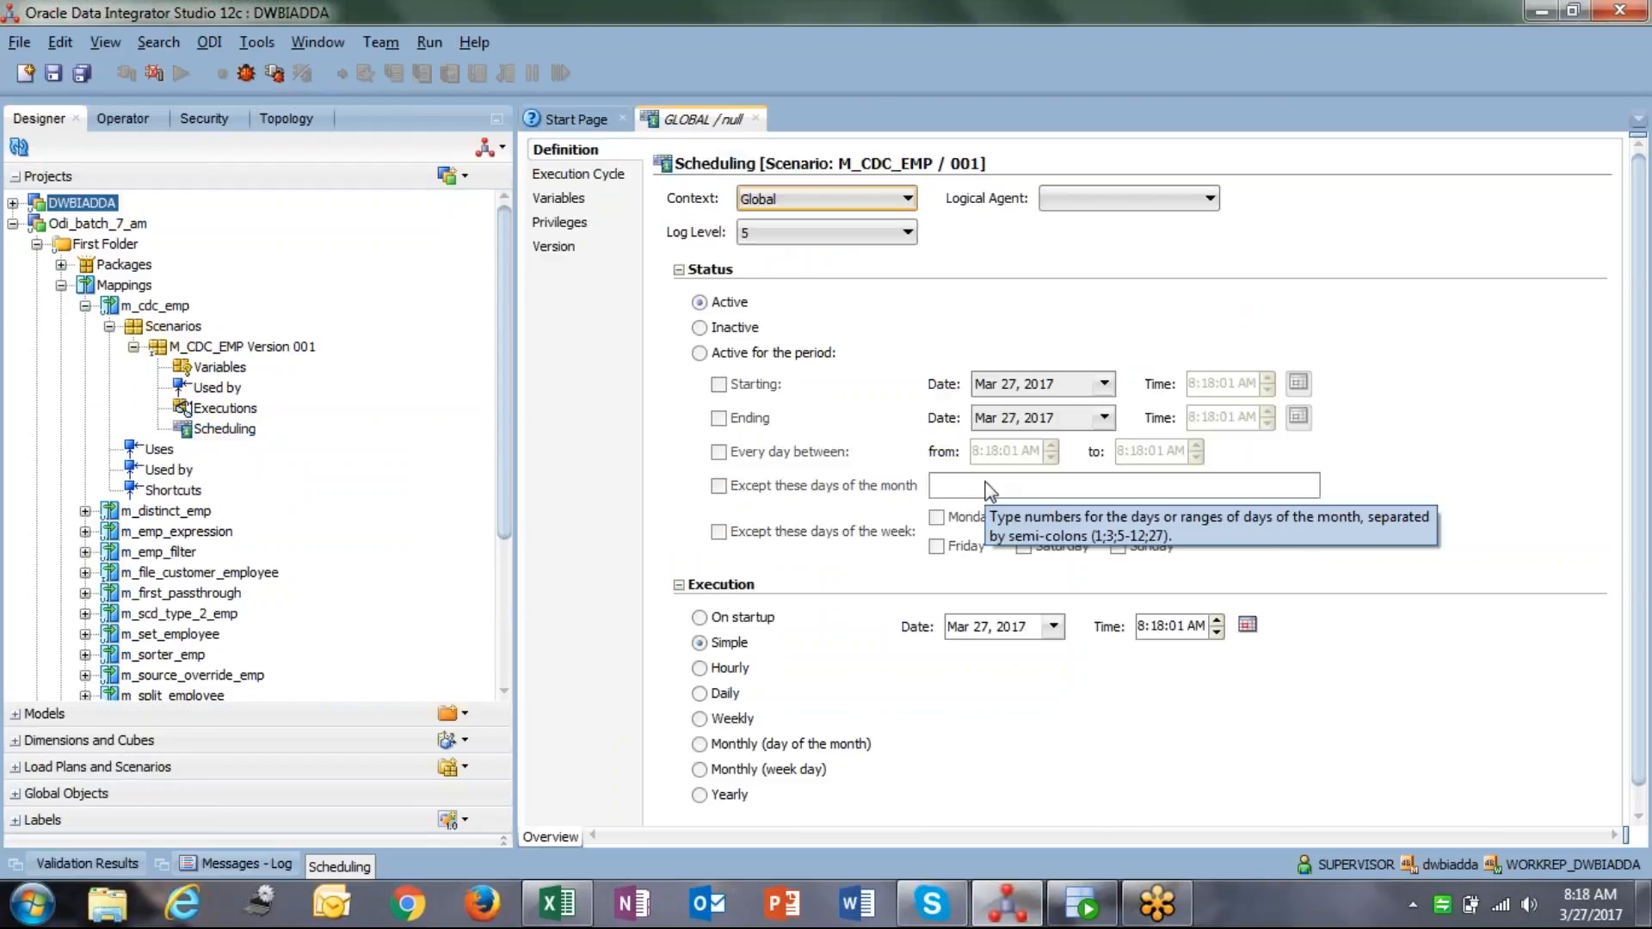
Try the Active for the period status, return the schedule to Active, and check the available logical agents.
{"action": "left_click", "coordinate": [721, 354]}
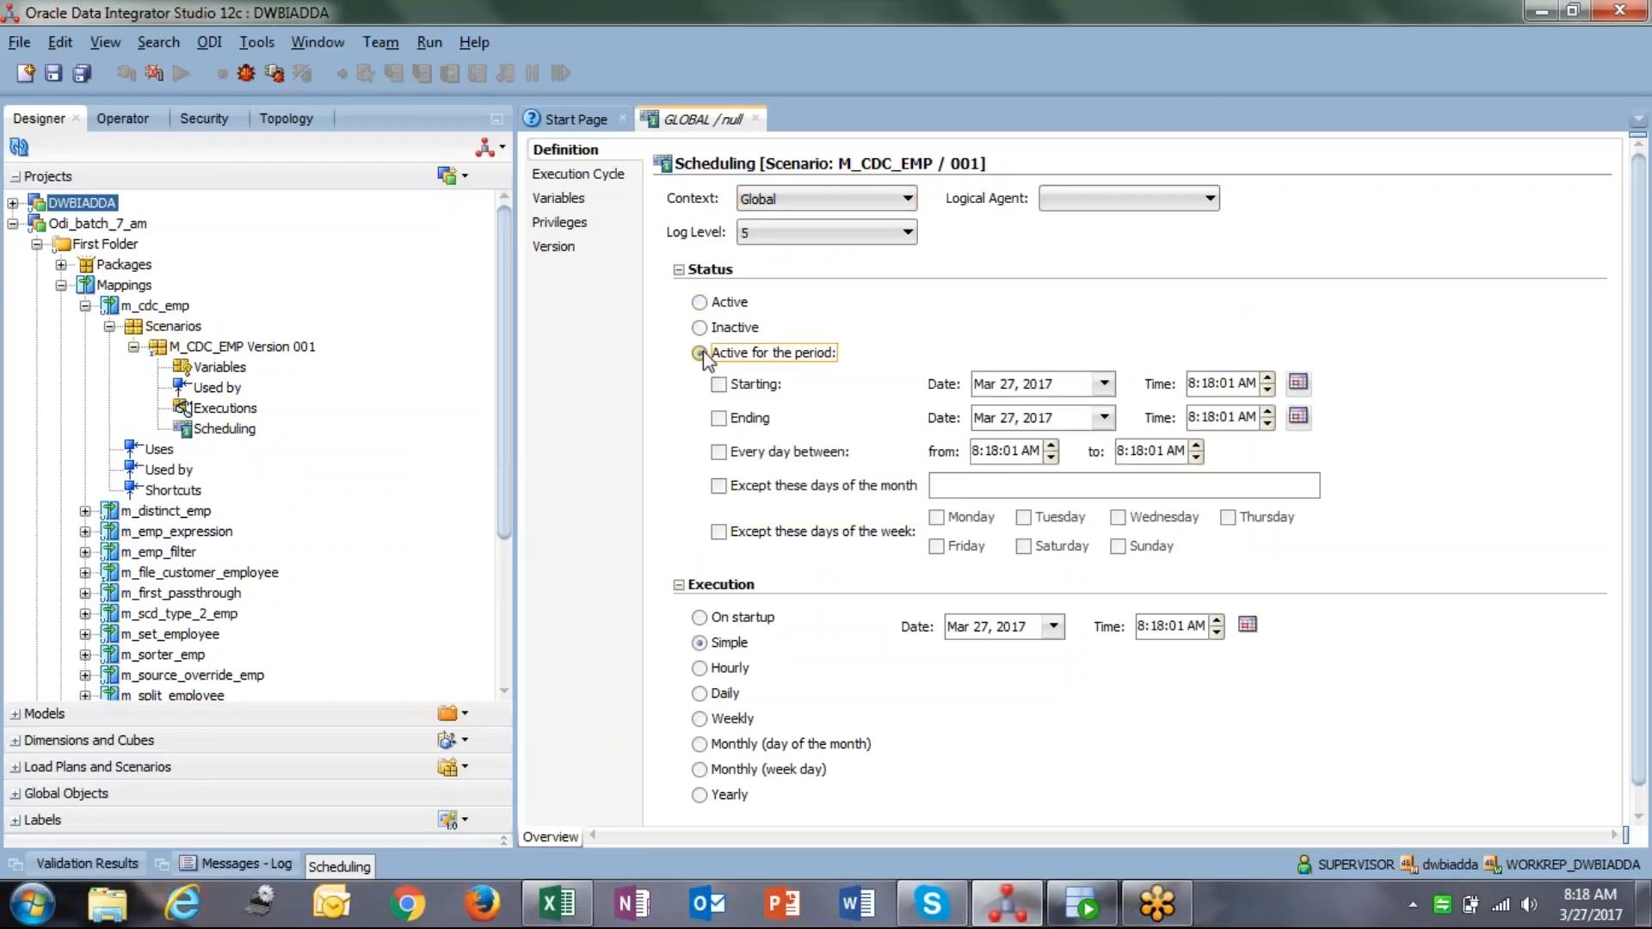
{"action": "left_click", "coordinate": [700, 303]}
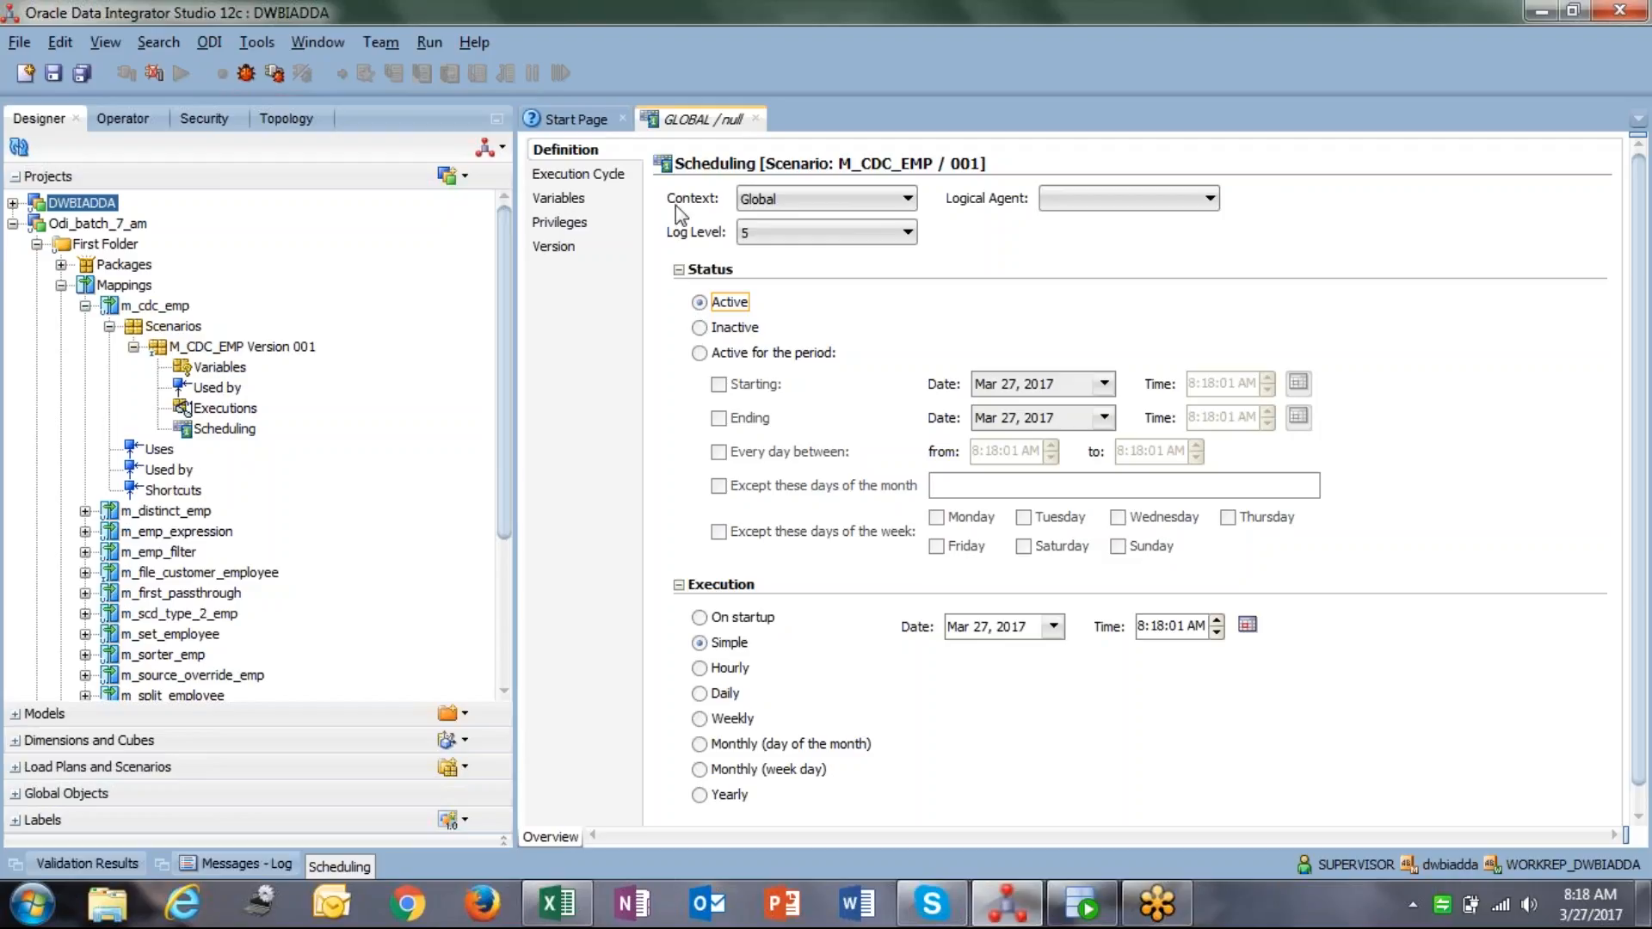
{"action": "left_click", "coordinate": [1092, 206]}
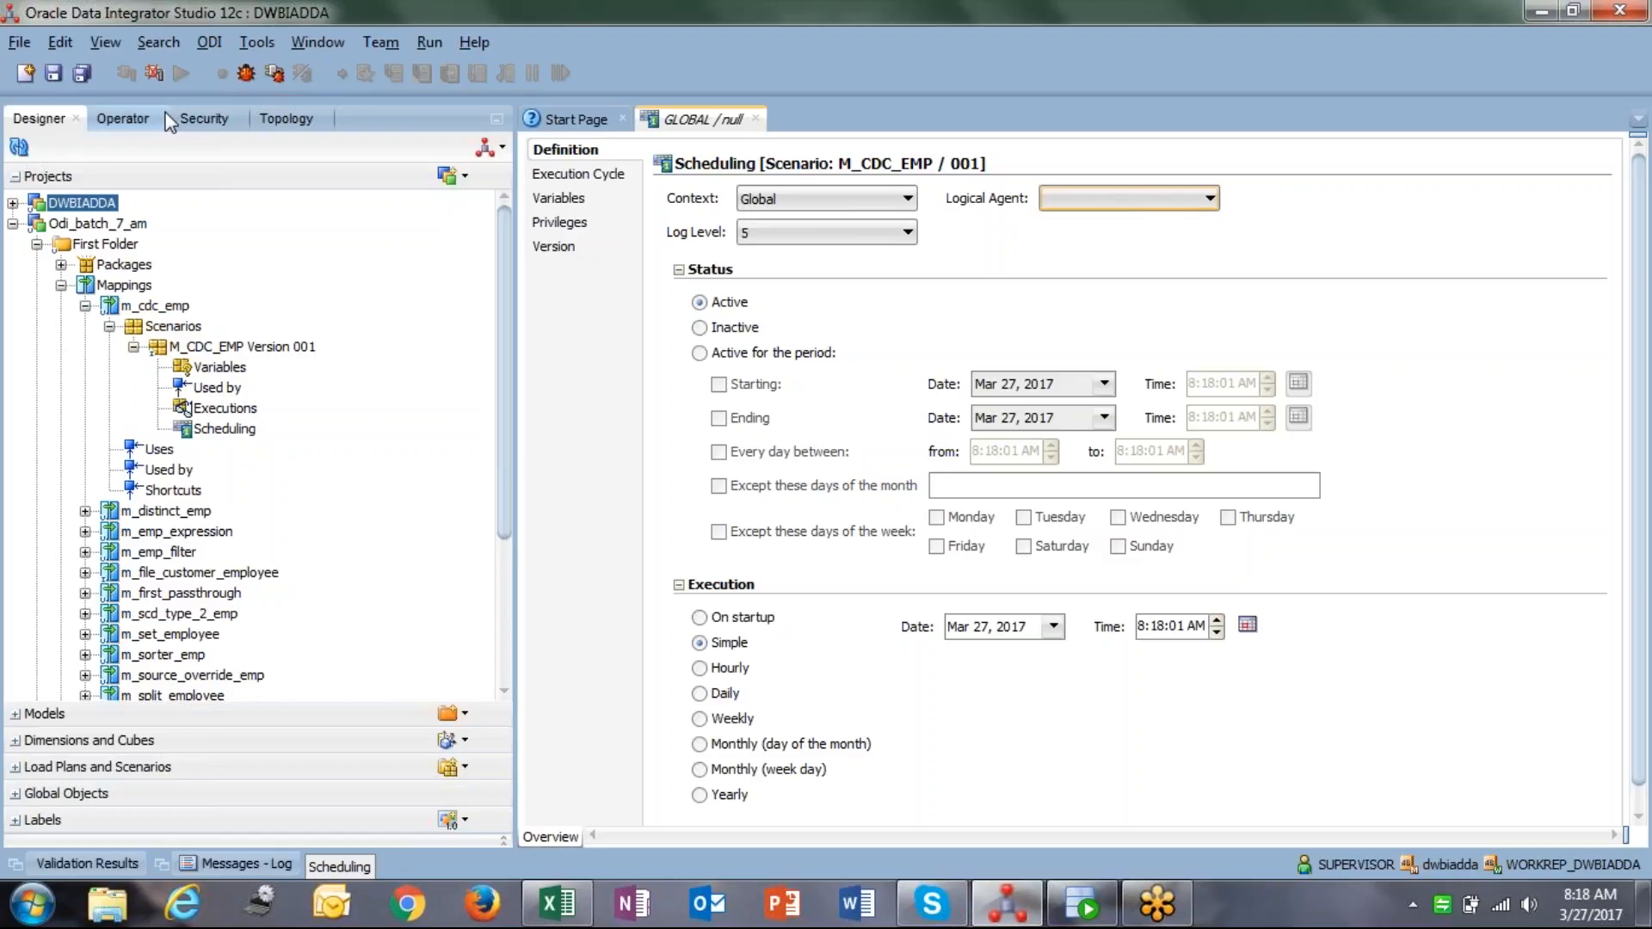
Check the Topology's physical Agents node and its agent creation options, and recheck the schedule's Logical Agent choices in the Designer.
{"action": "left_click", "coordinate": [289, 120]}
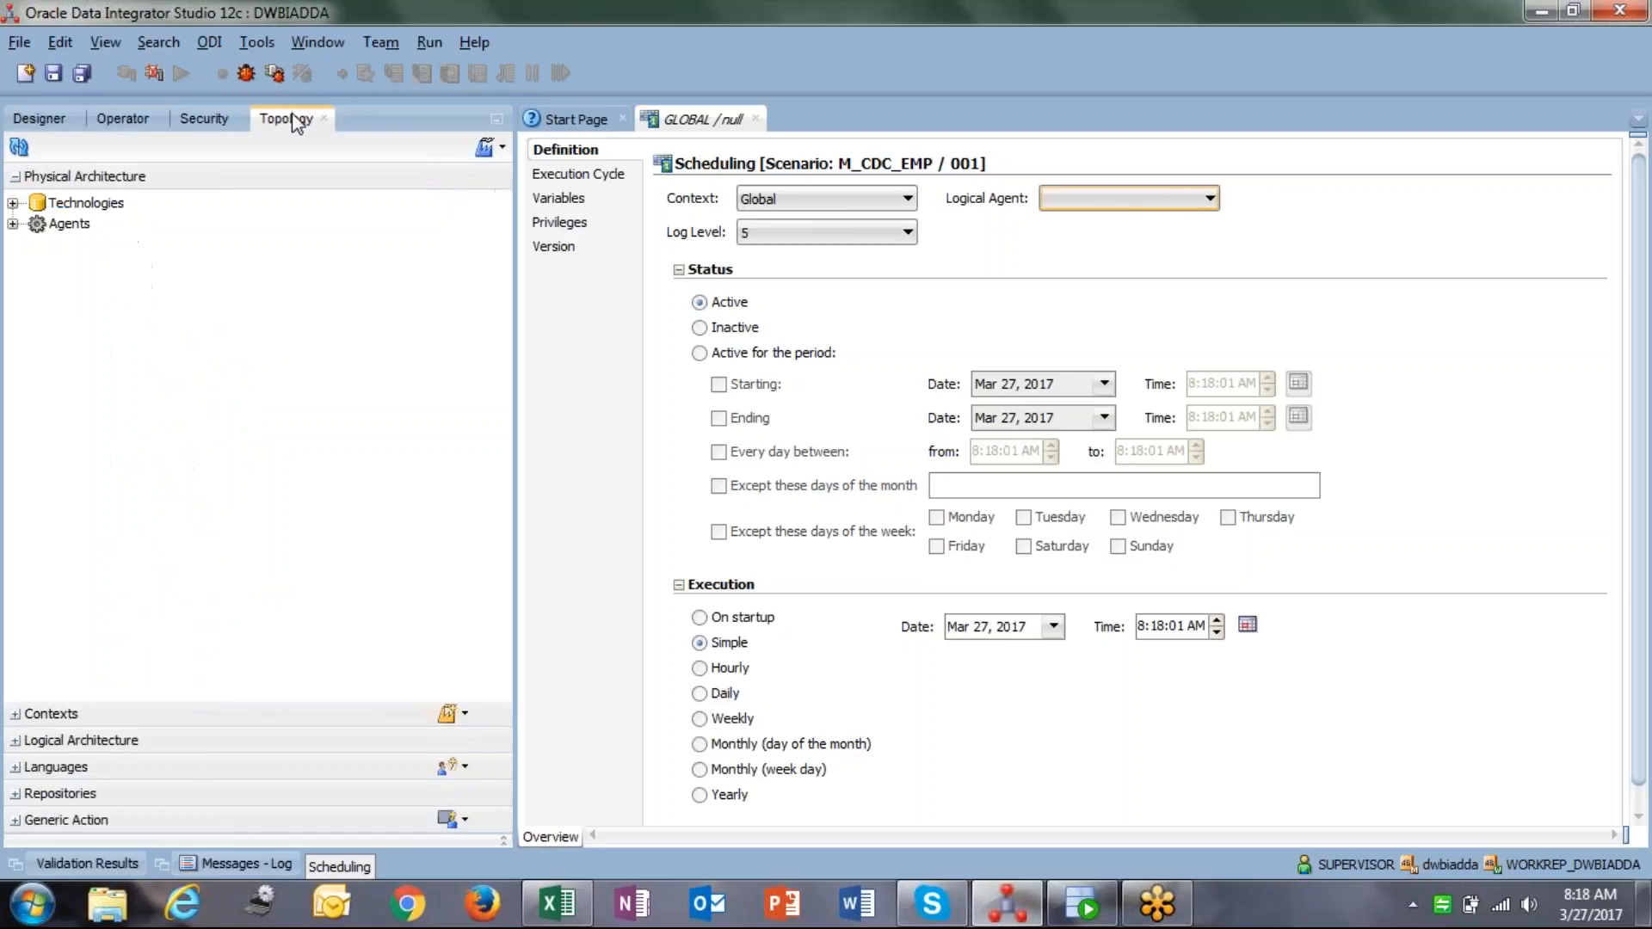
{"action": "left_click", "coordinate": [12, 224]}
{"action": "left_click", "coordinate": [43, 228]}
{"action": "right_click", "coordinate": [44, 227]}
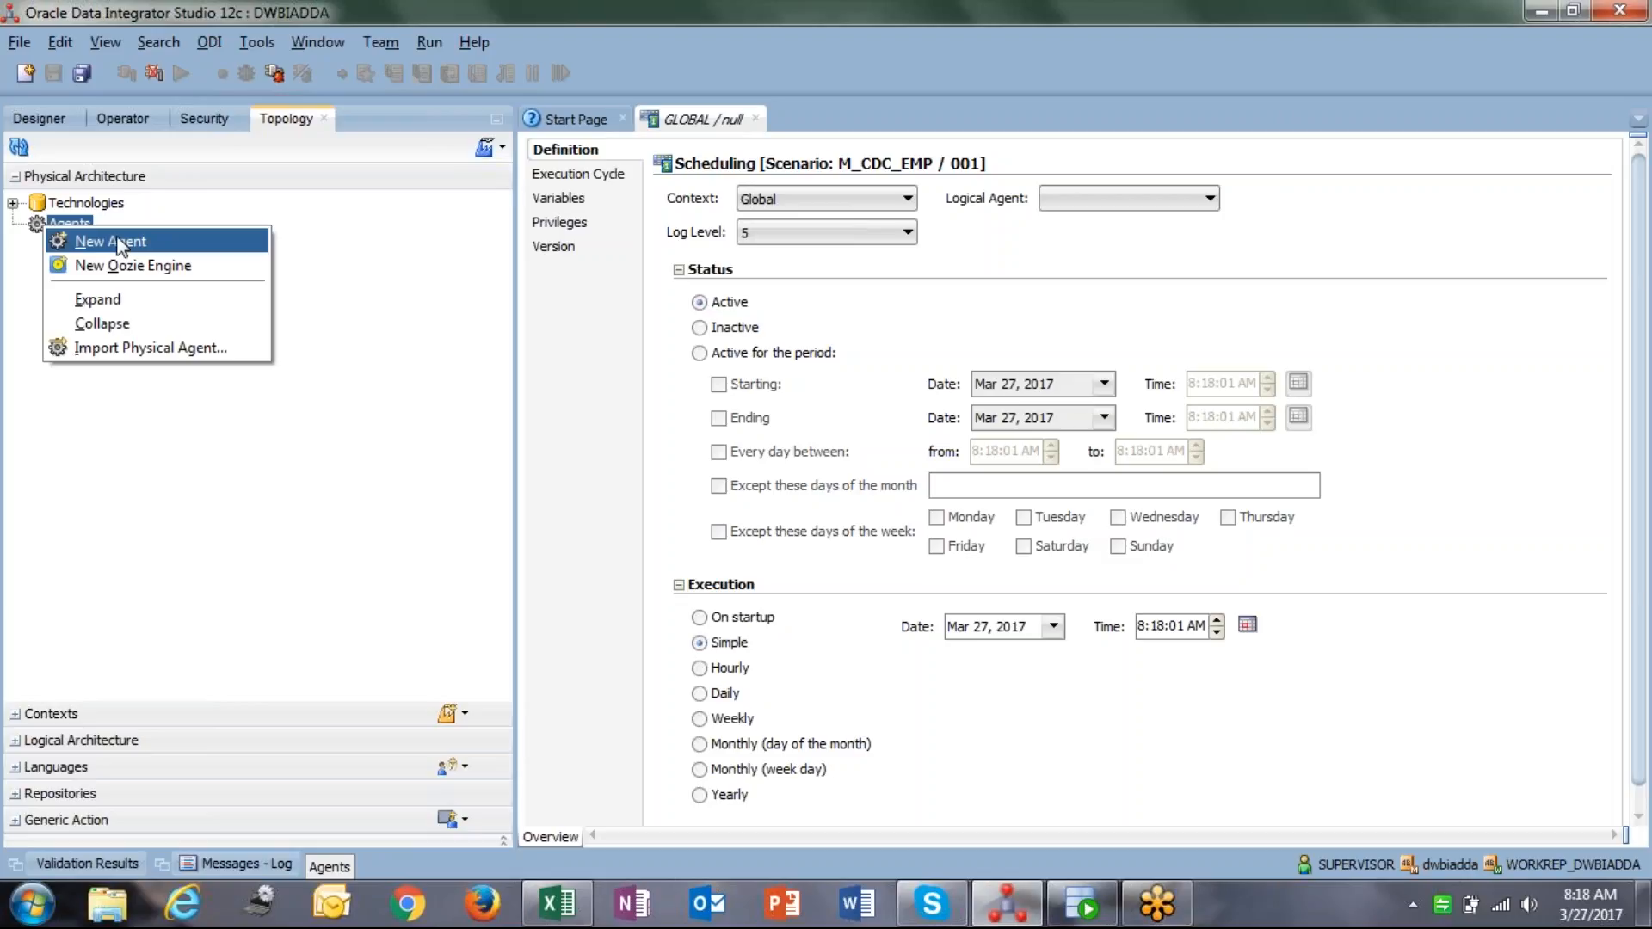
{"action": "left_click", "coordinate": [299, 529]}
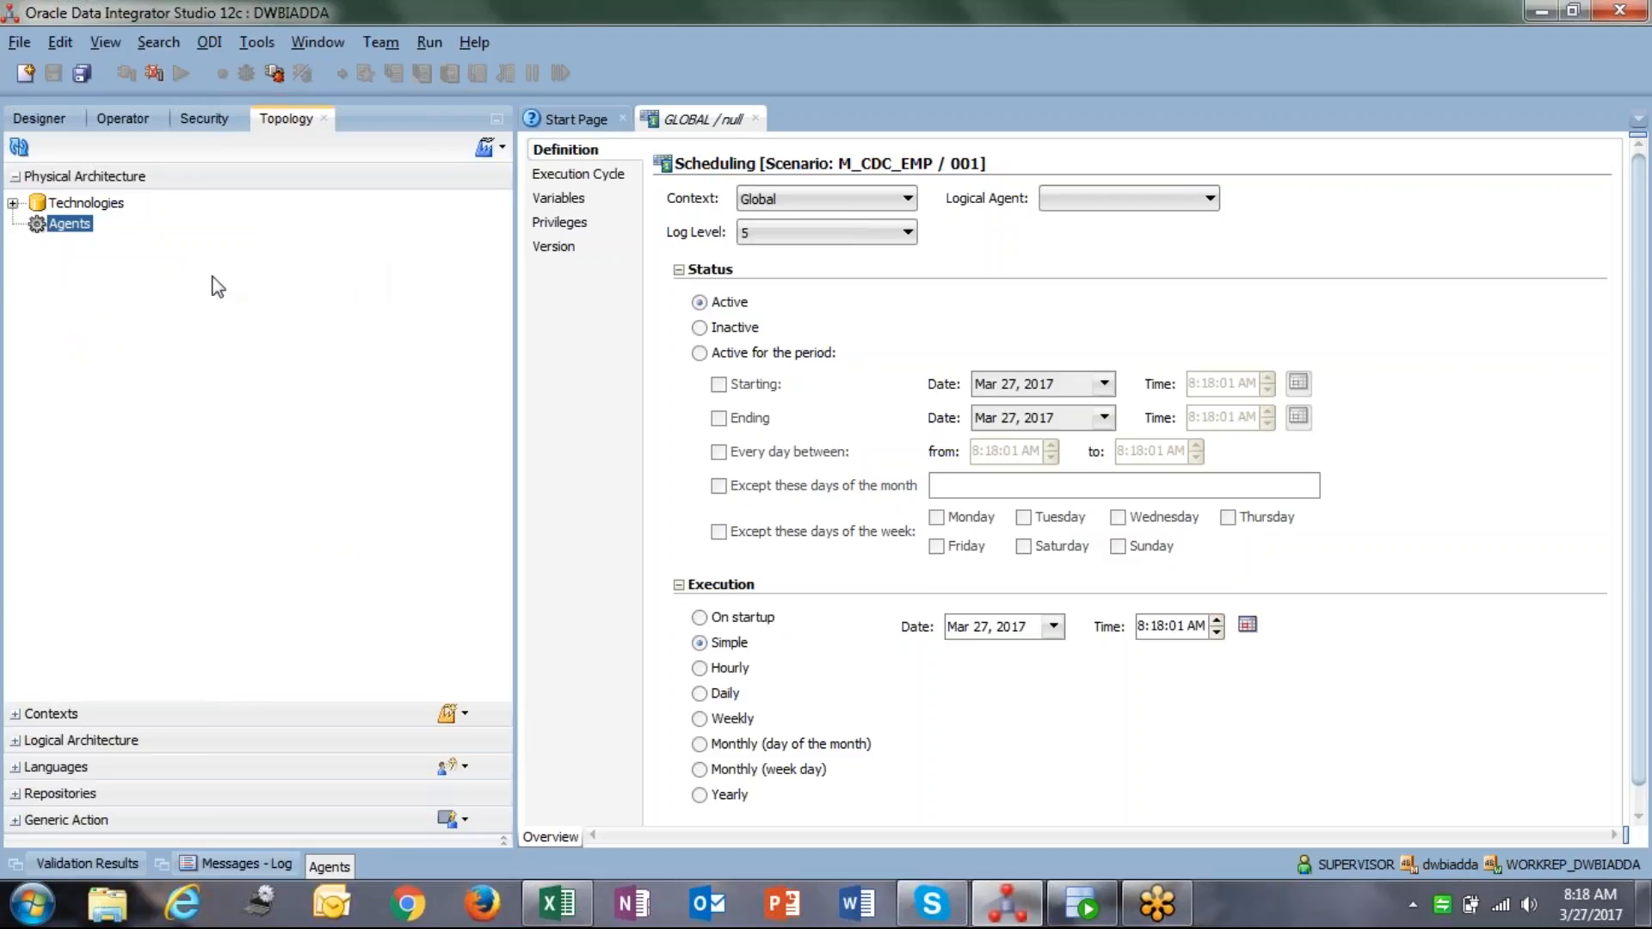
{"action": "right_click", "coordinate": [74, 220]}
{"action": "left_click", "coordinate": [284, 464]}
{"action": "left_click", "coordinate": [34, 120]}
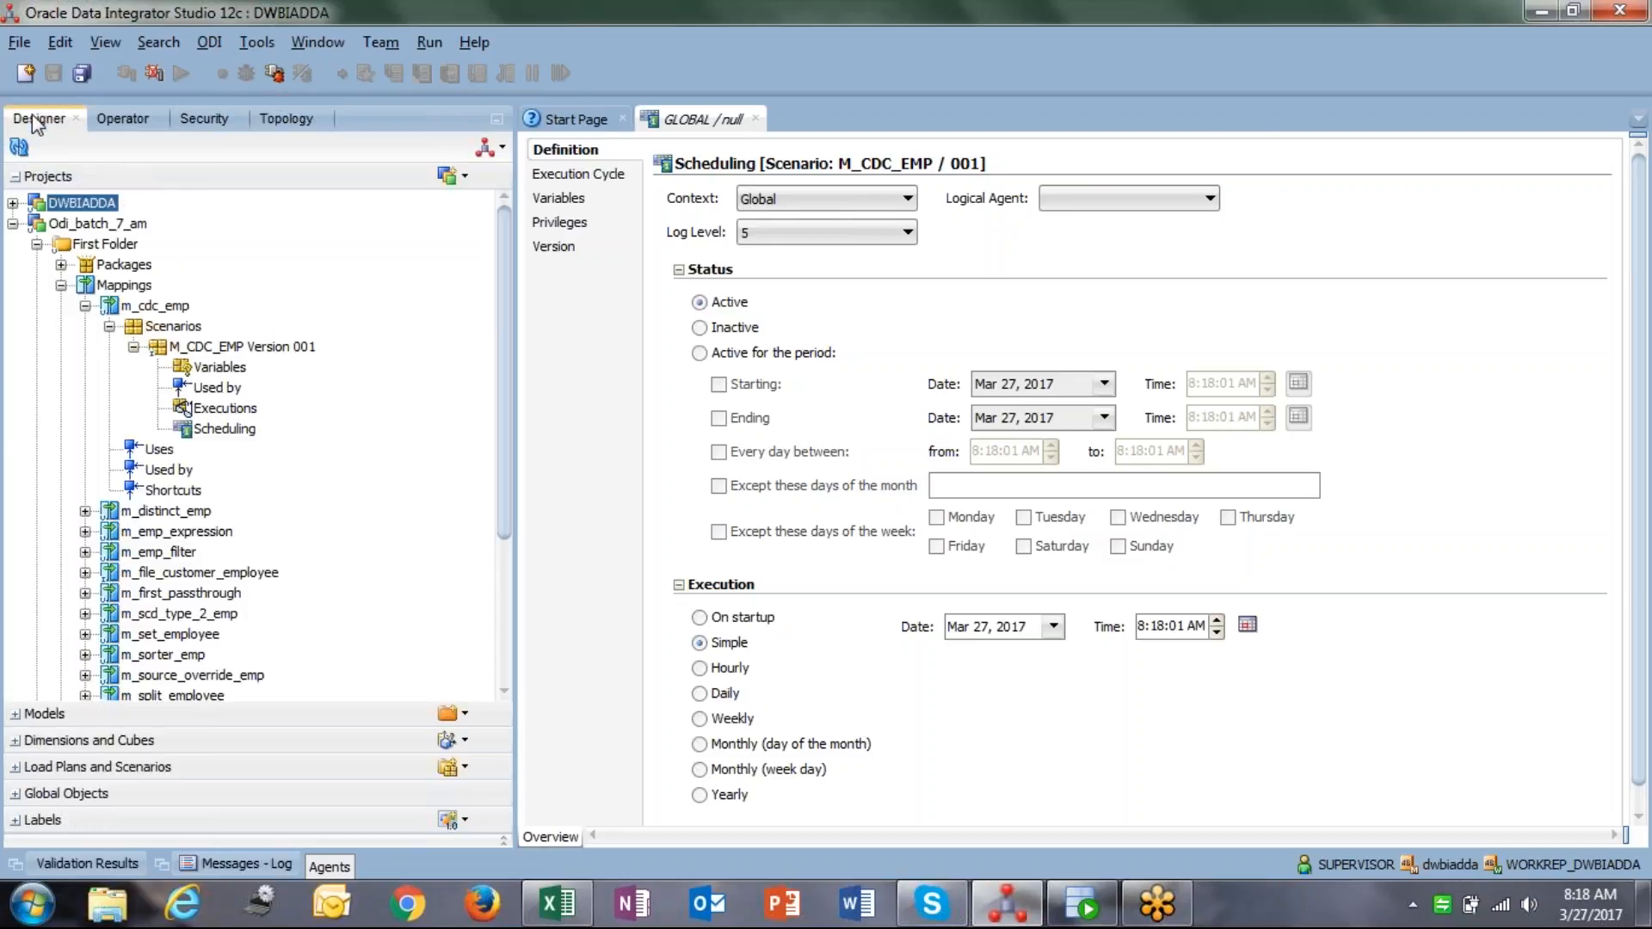
{"action": "left_click", "coordinate": [1070, 193]}
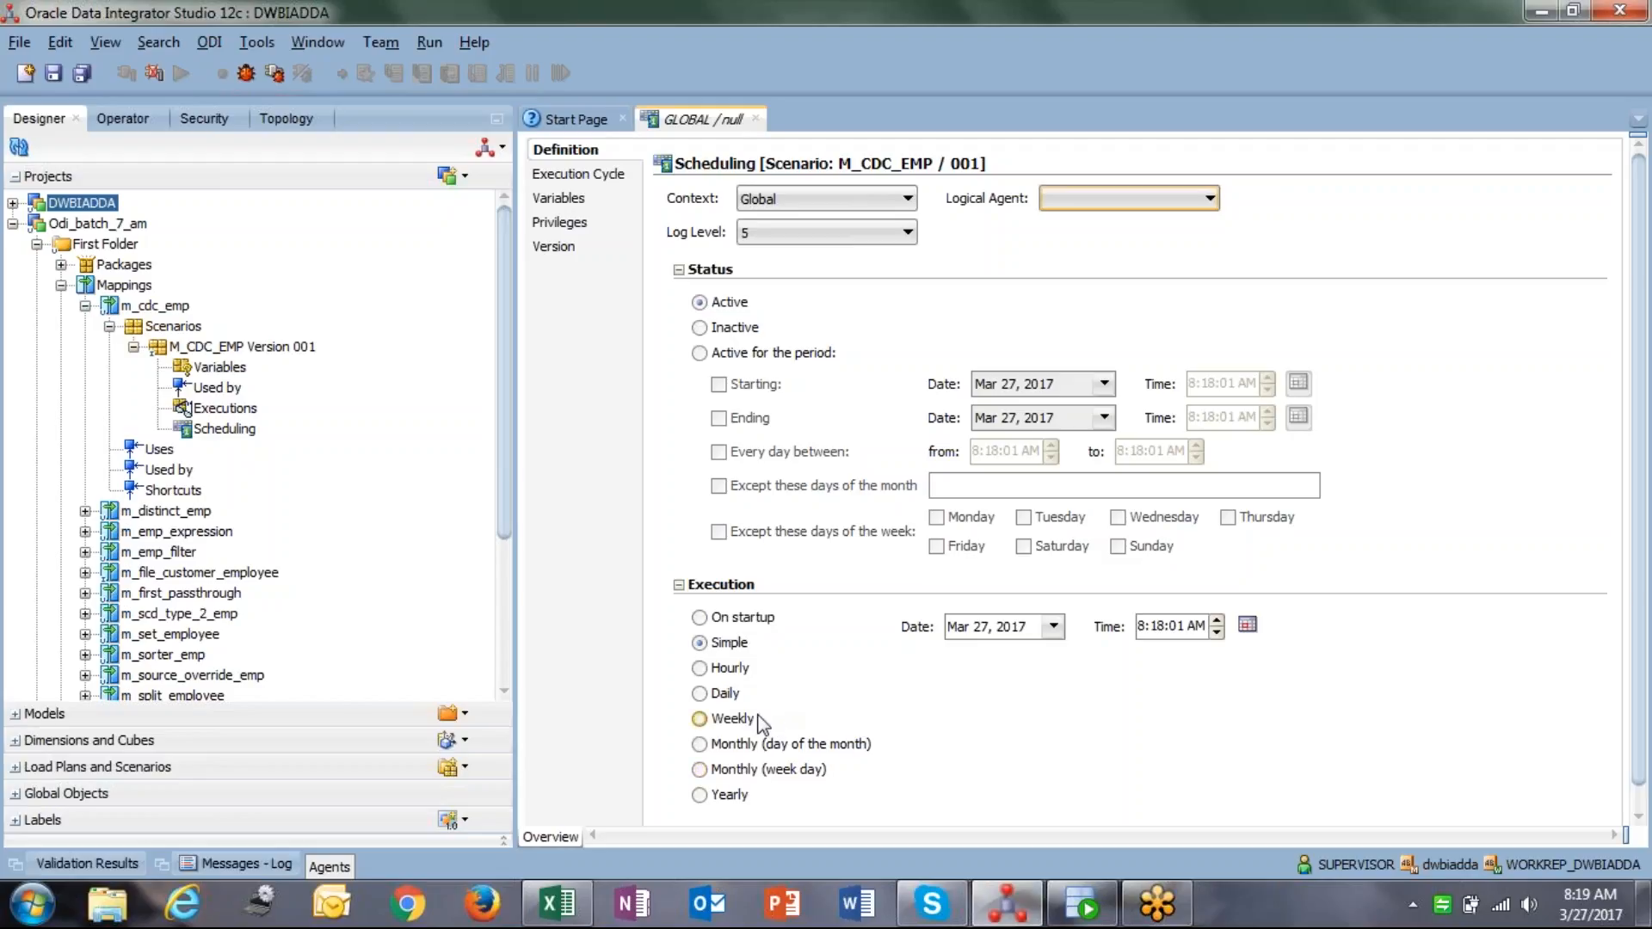
Close the new M_CDC_EMP 001 schedule without saving its changes.
{"action": "left_click", "coordinate": [1007, 483]}
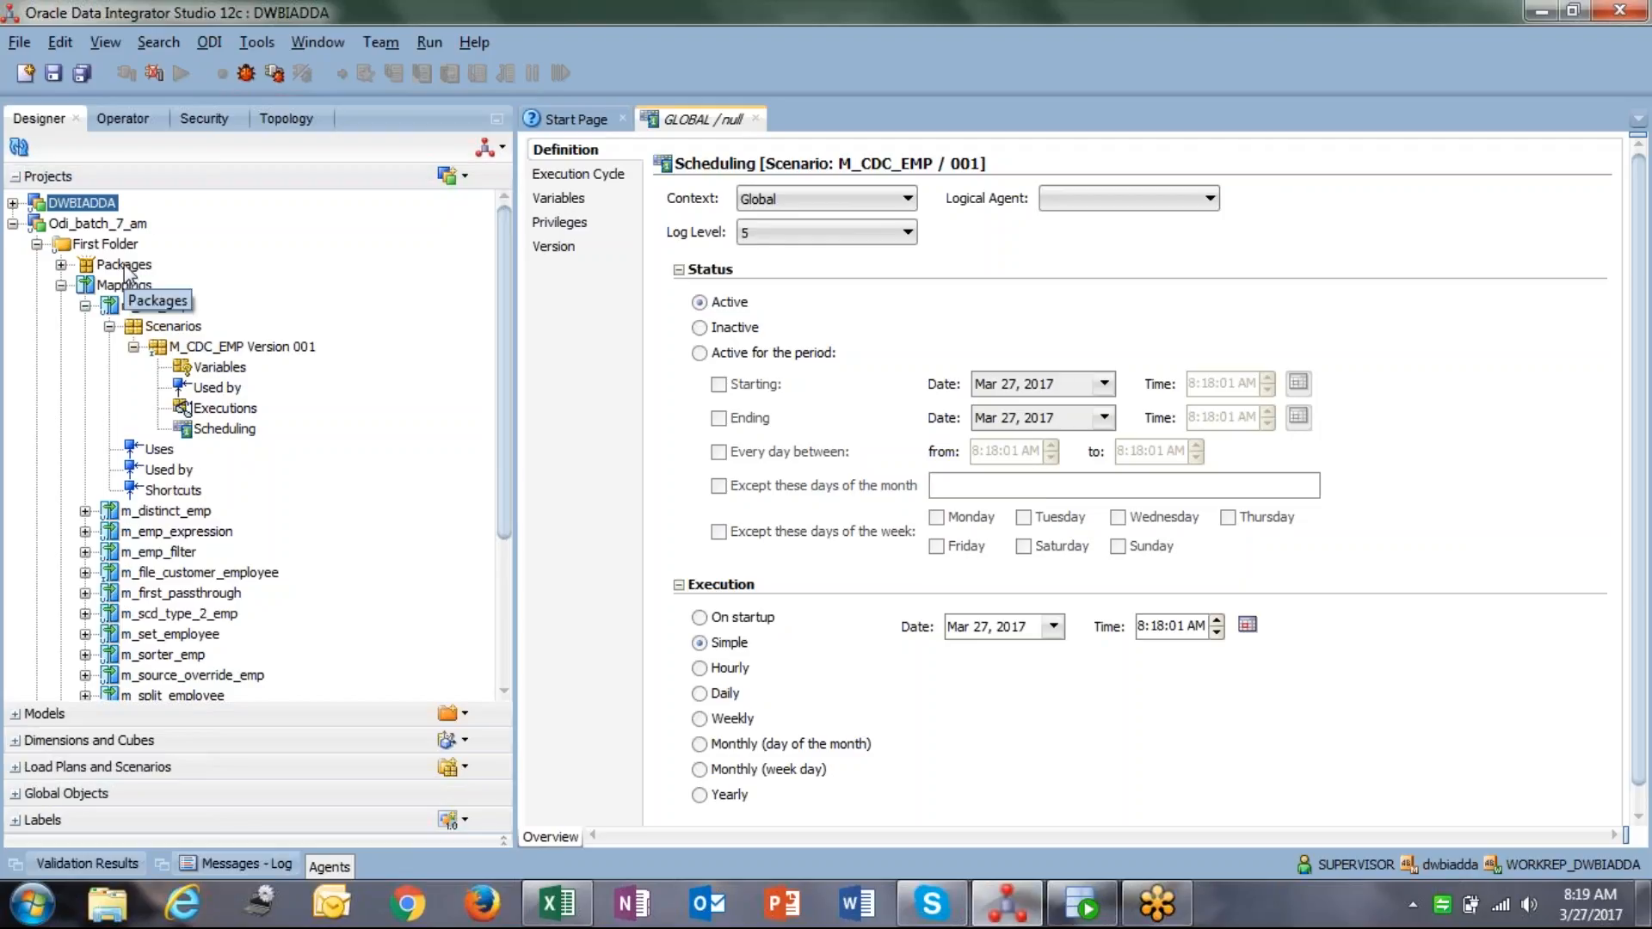
{"action": "left_click", "coordinate": [756, 120]}
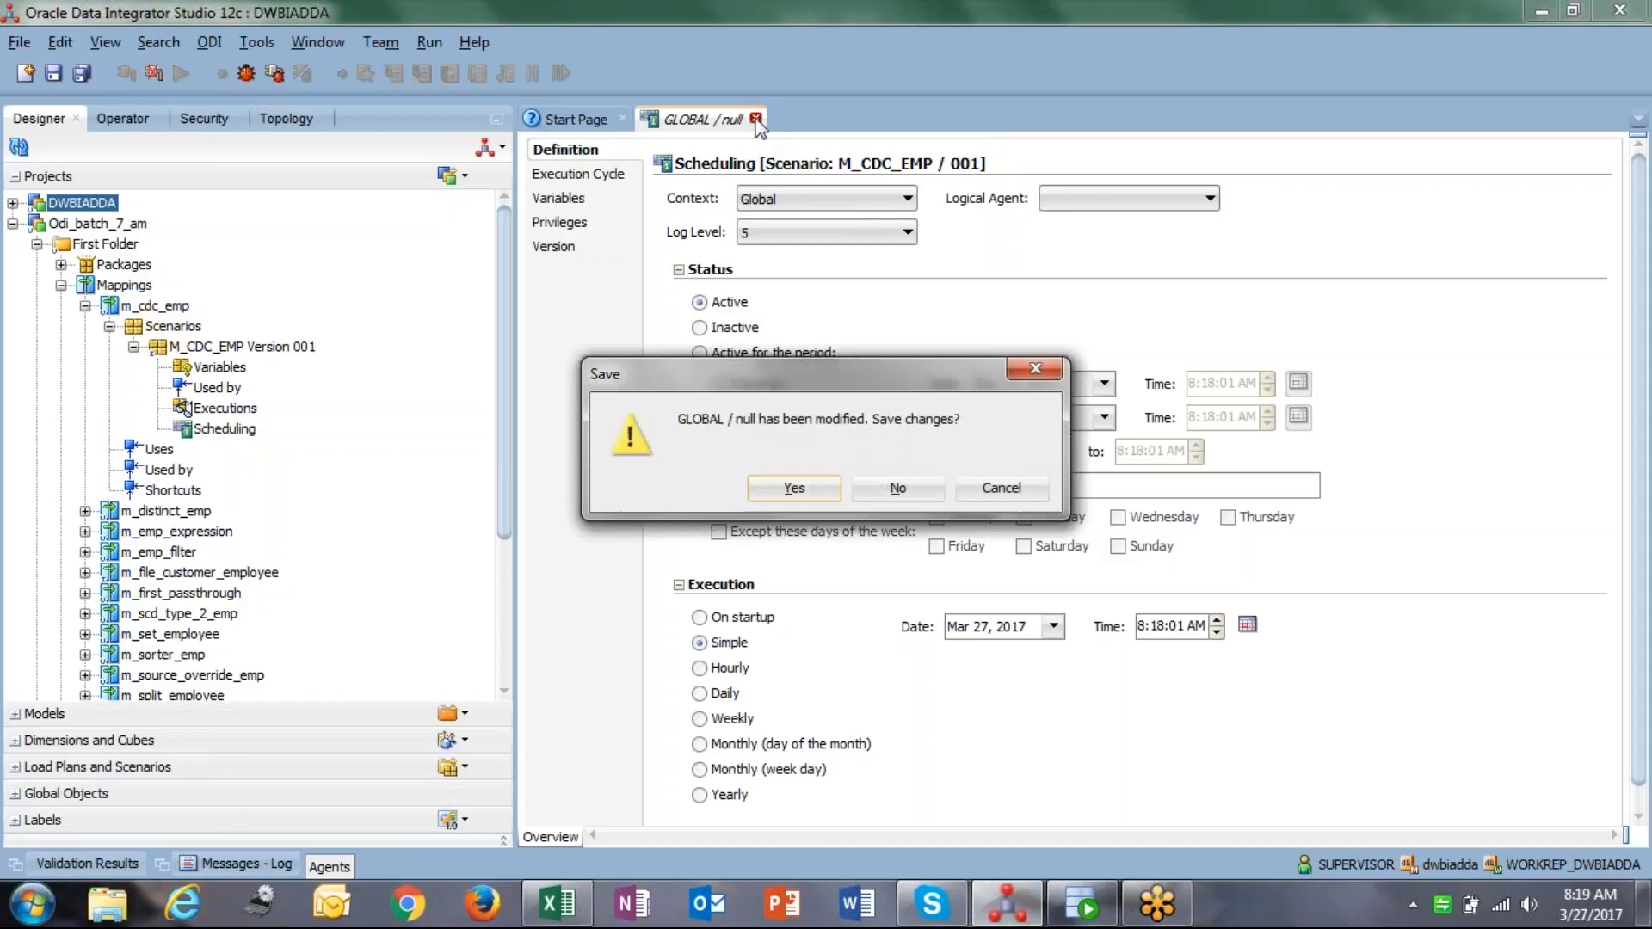
{"action": "left_click", "coordinate": [879, 483]}
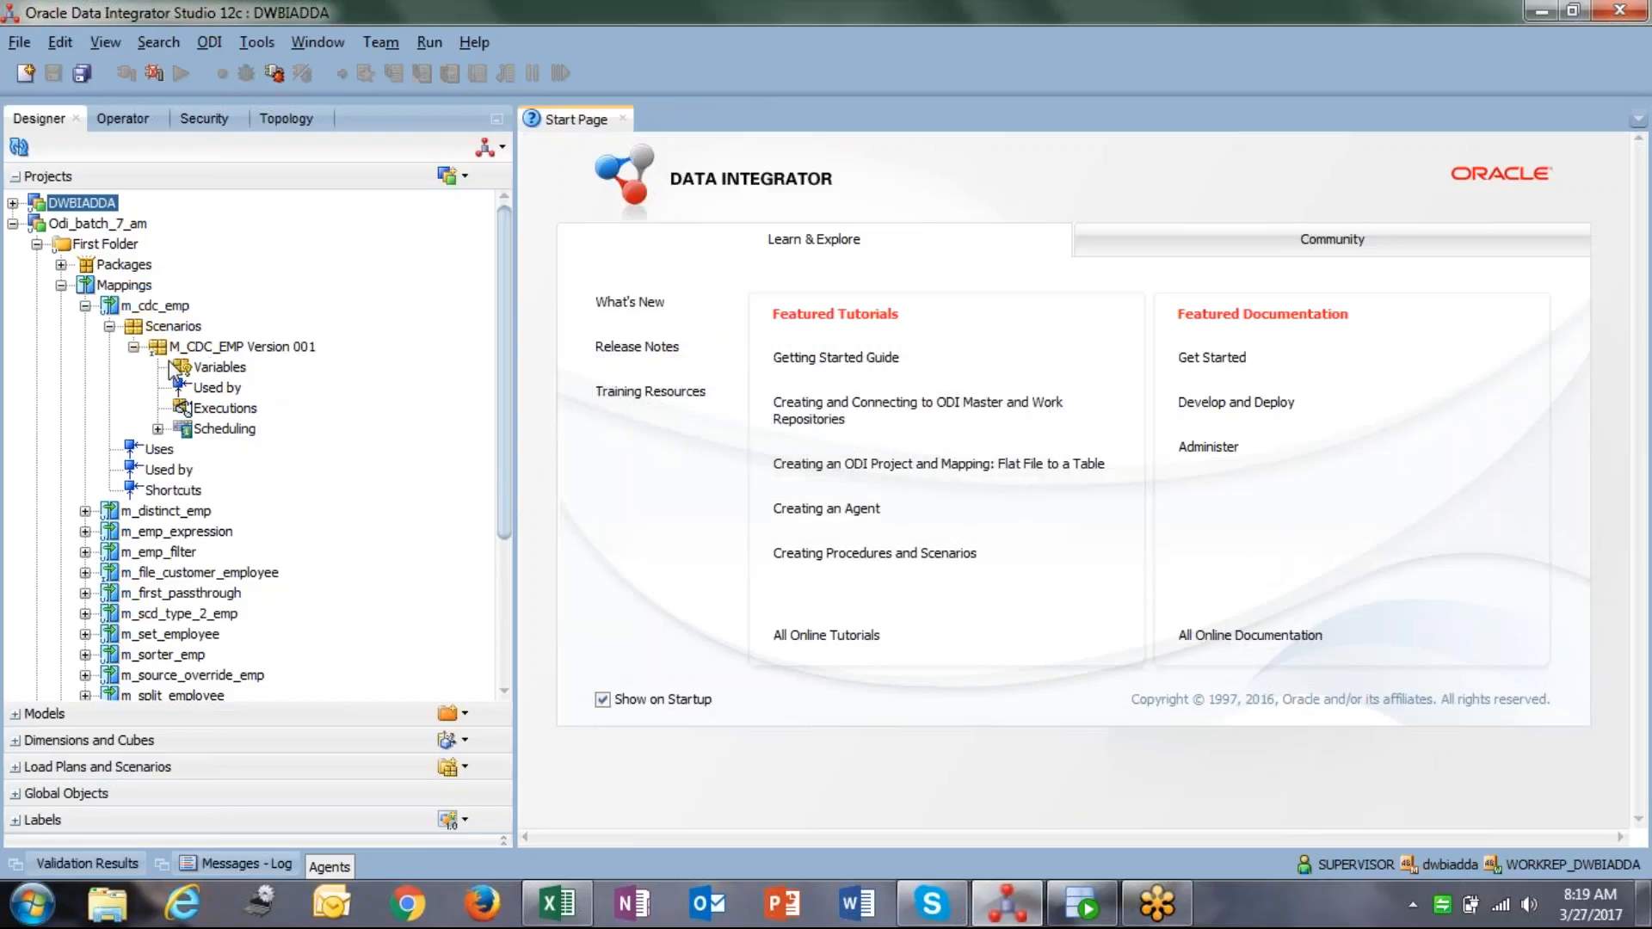
Check the Regenerate option available for the M_CDC_EMP Version 001 scenario, leaving the scenario as it is.
{"action": "left_click", "coordinate": [279, 349]}
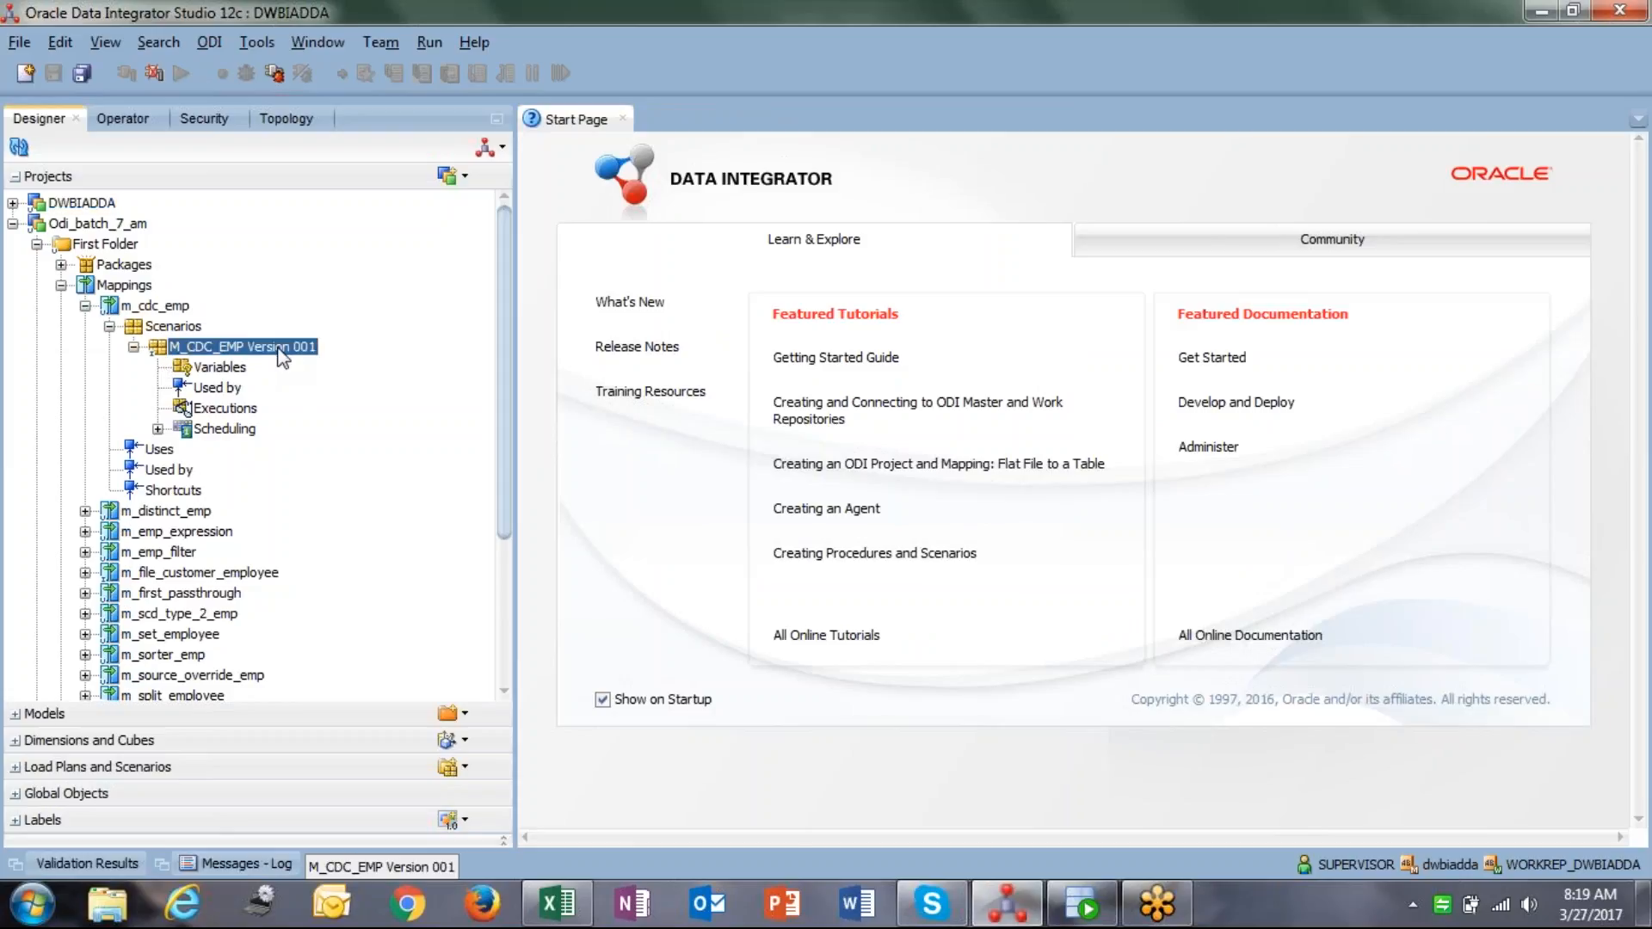
{"action": "left_click", "coordinate": [175, 307]}
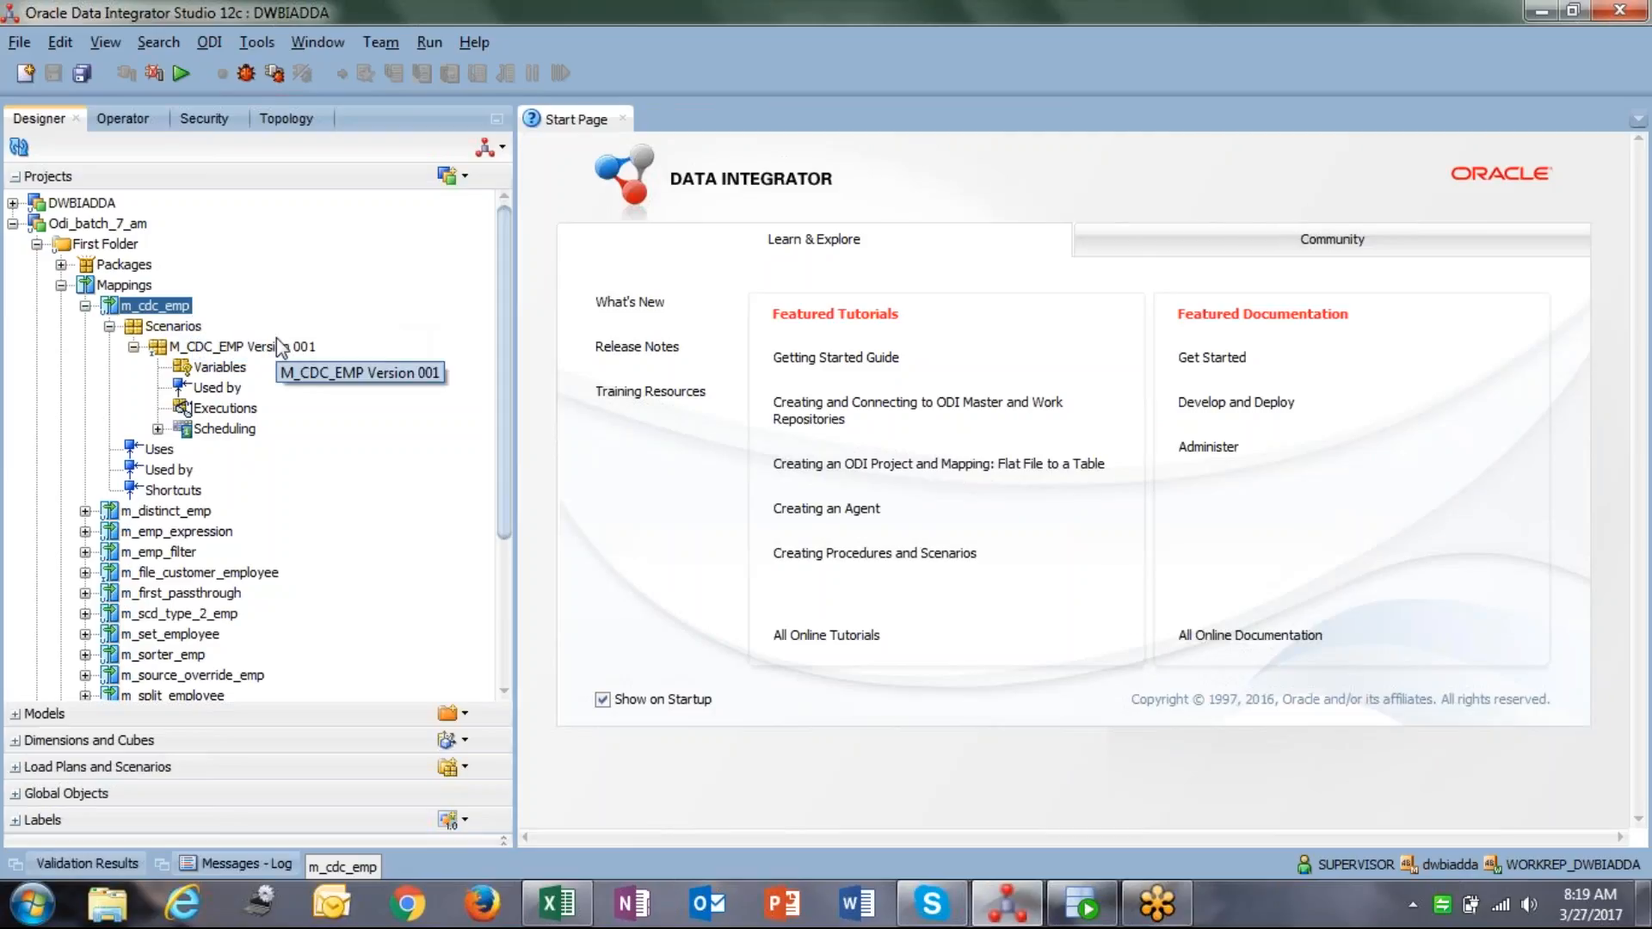
{"action": "left_click", "coordinate": [279, 348]}
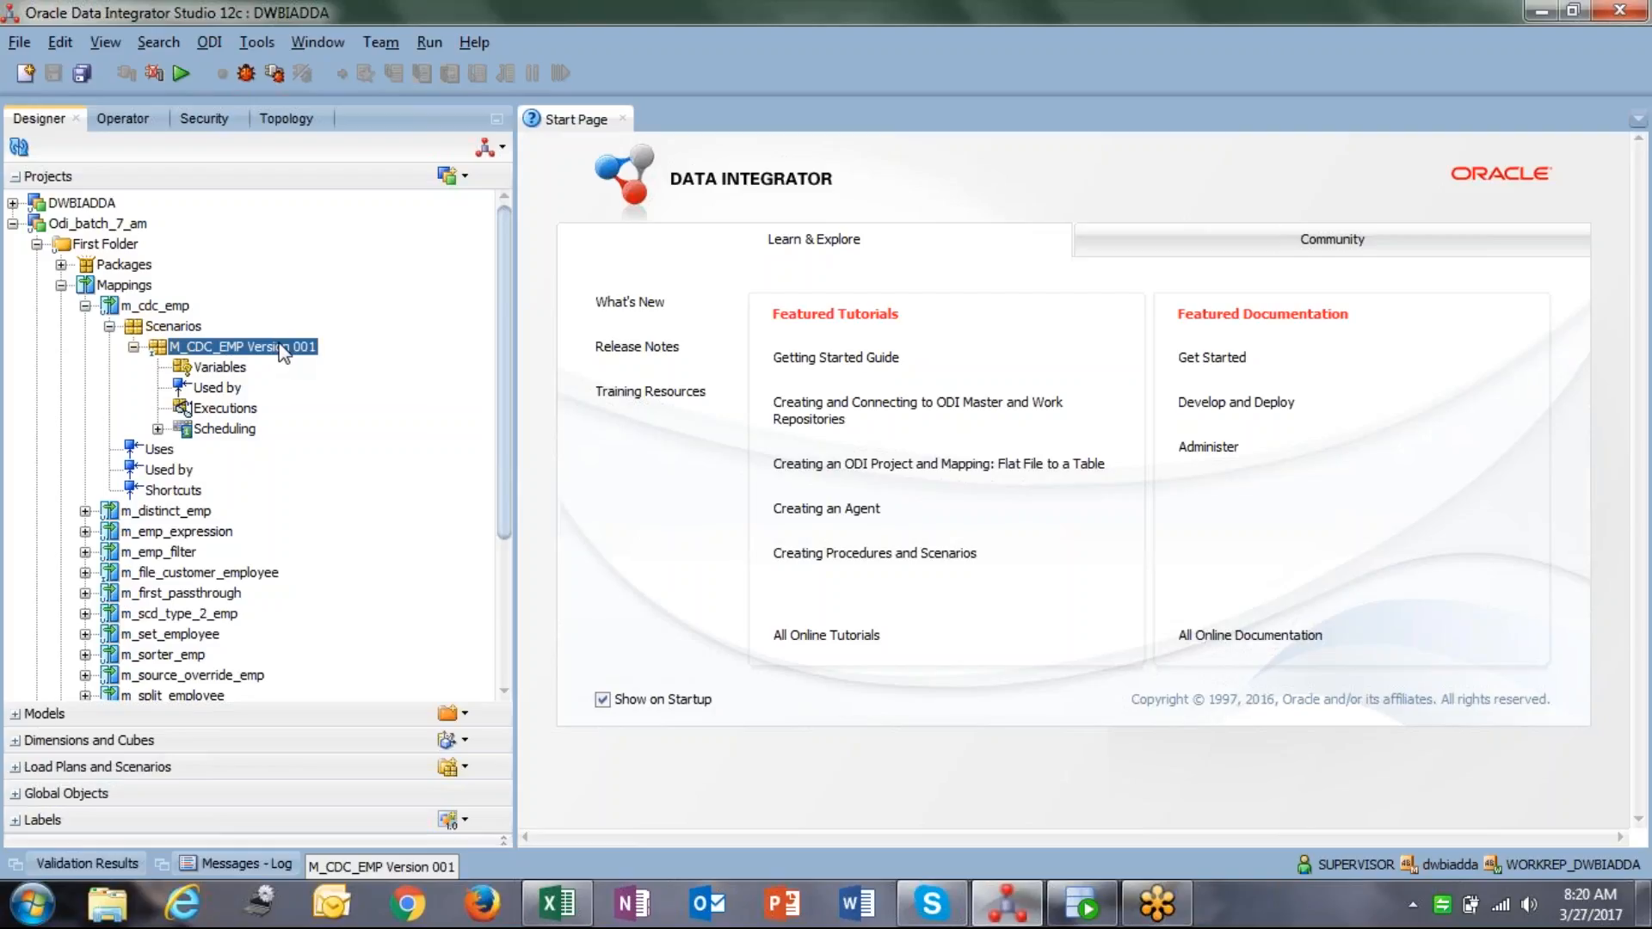
{"action": "right_click", "coordinate": [283, 351]}
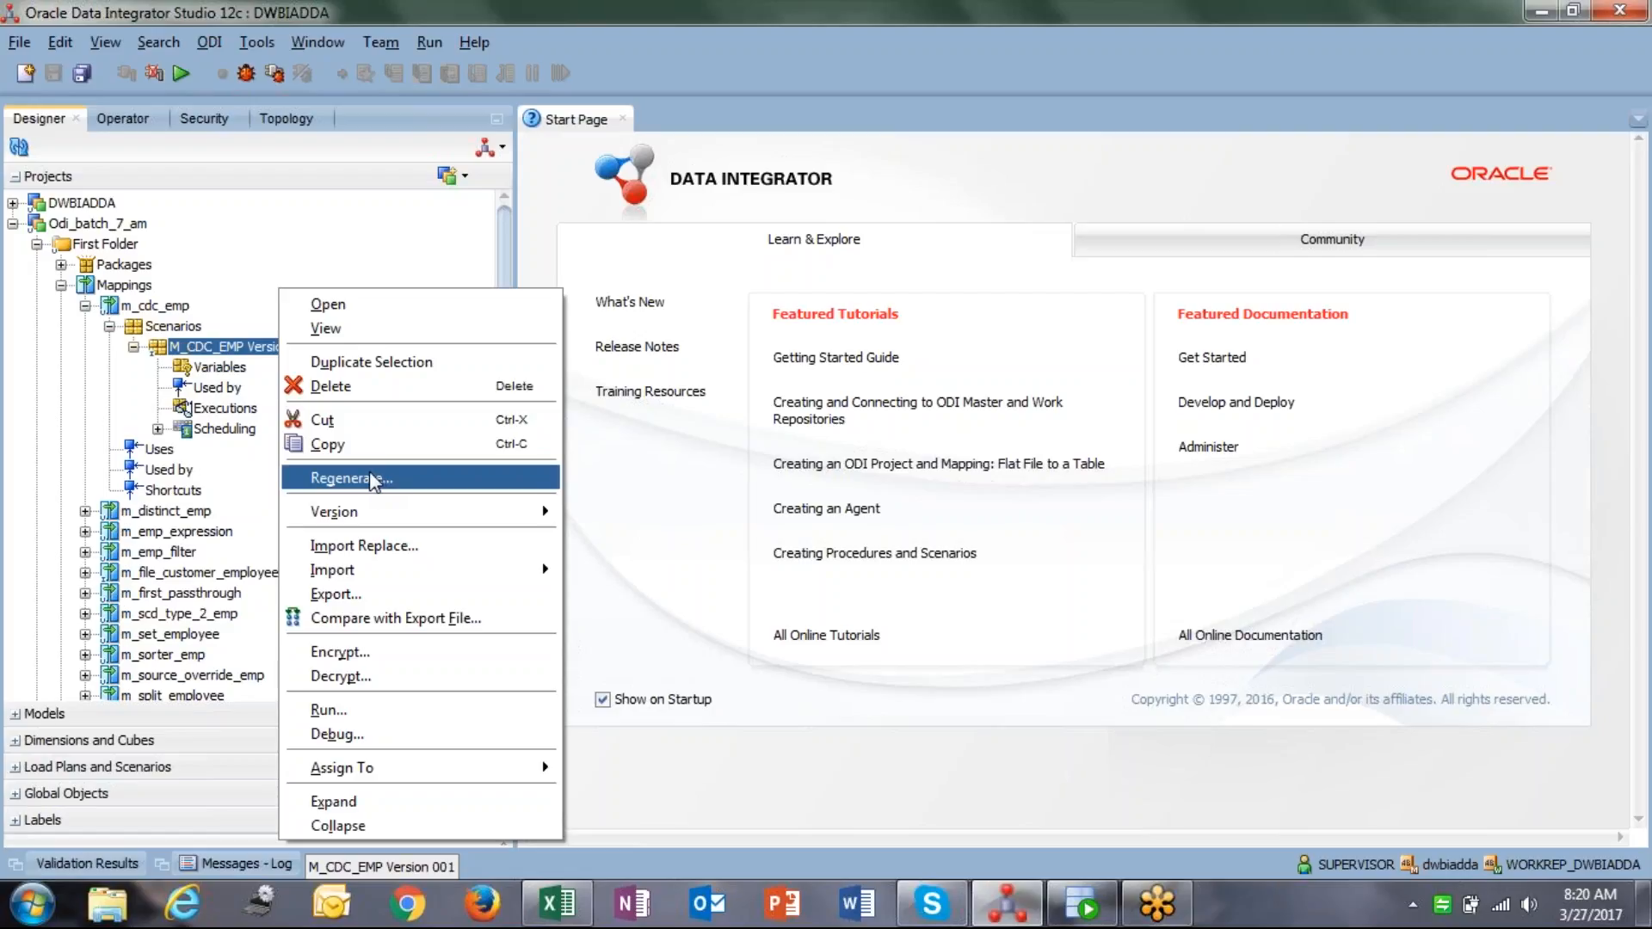
{"action": "left_click", "coordinate": [221, 353]}
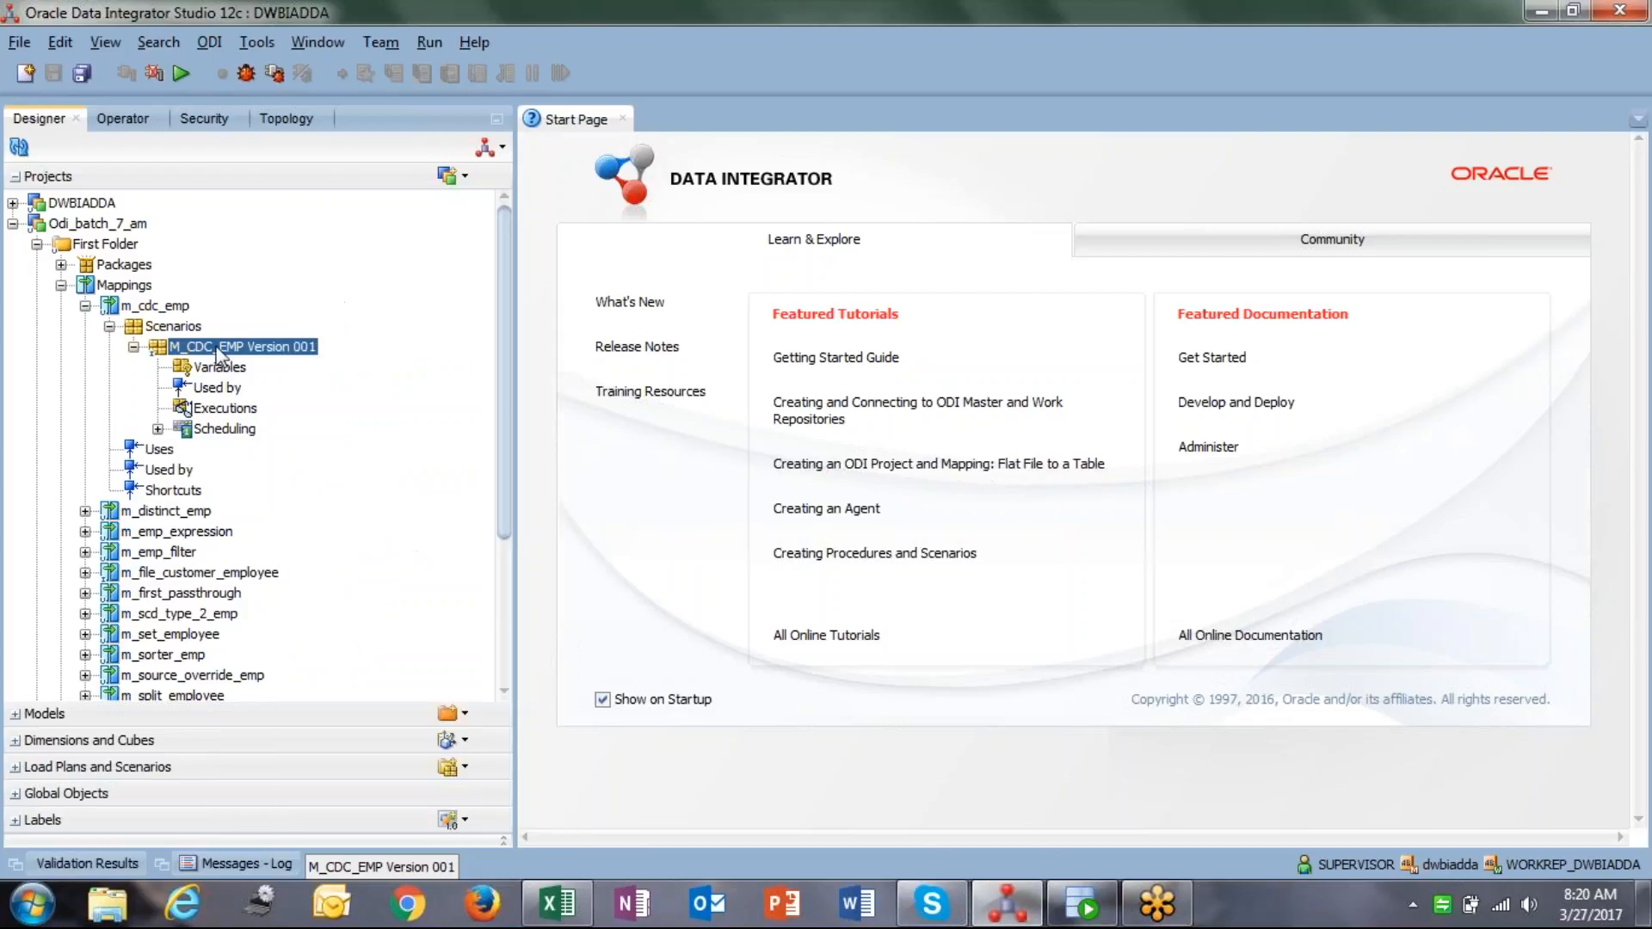
Generate another scenario from the m_cdc_emp mapping as M_CDC_EMP version 002 with the Physical design, and collapse Version 001.
{"action": "left_click", "coordinate": [178, 306]}
{"action": "right_click", "coordinate": [178, 307]}
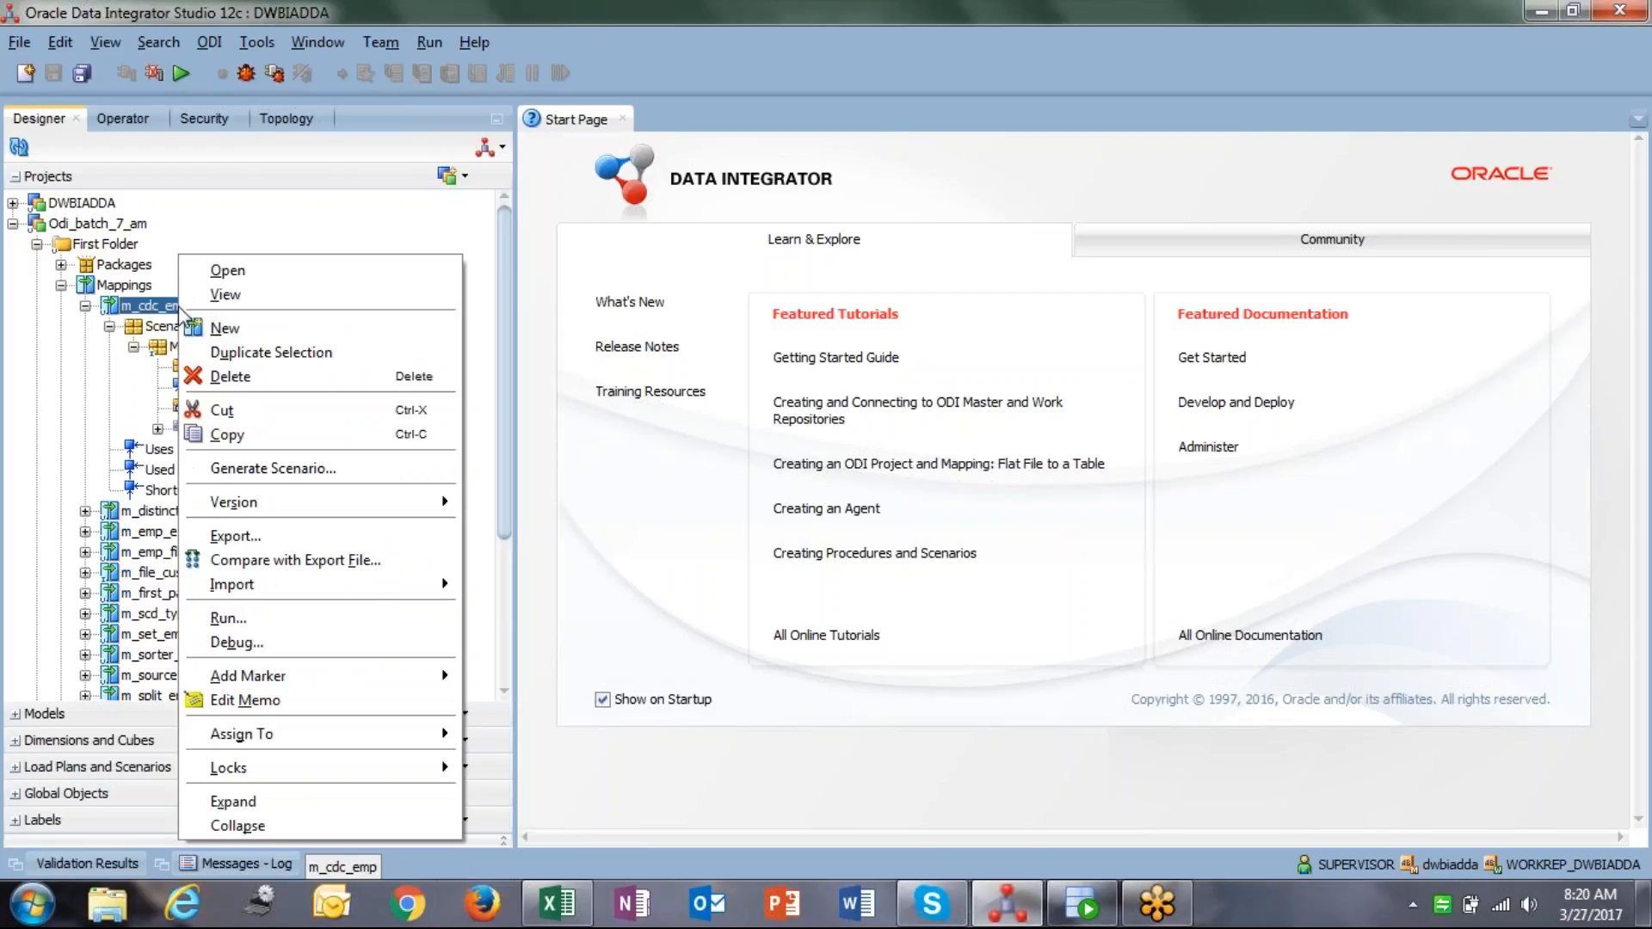
{"action": "left_click", "coordinate": [295, 471]}
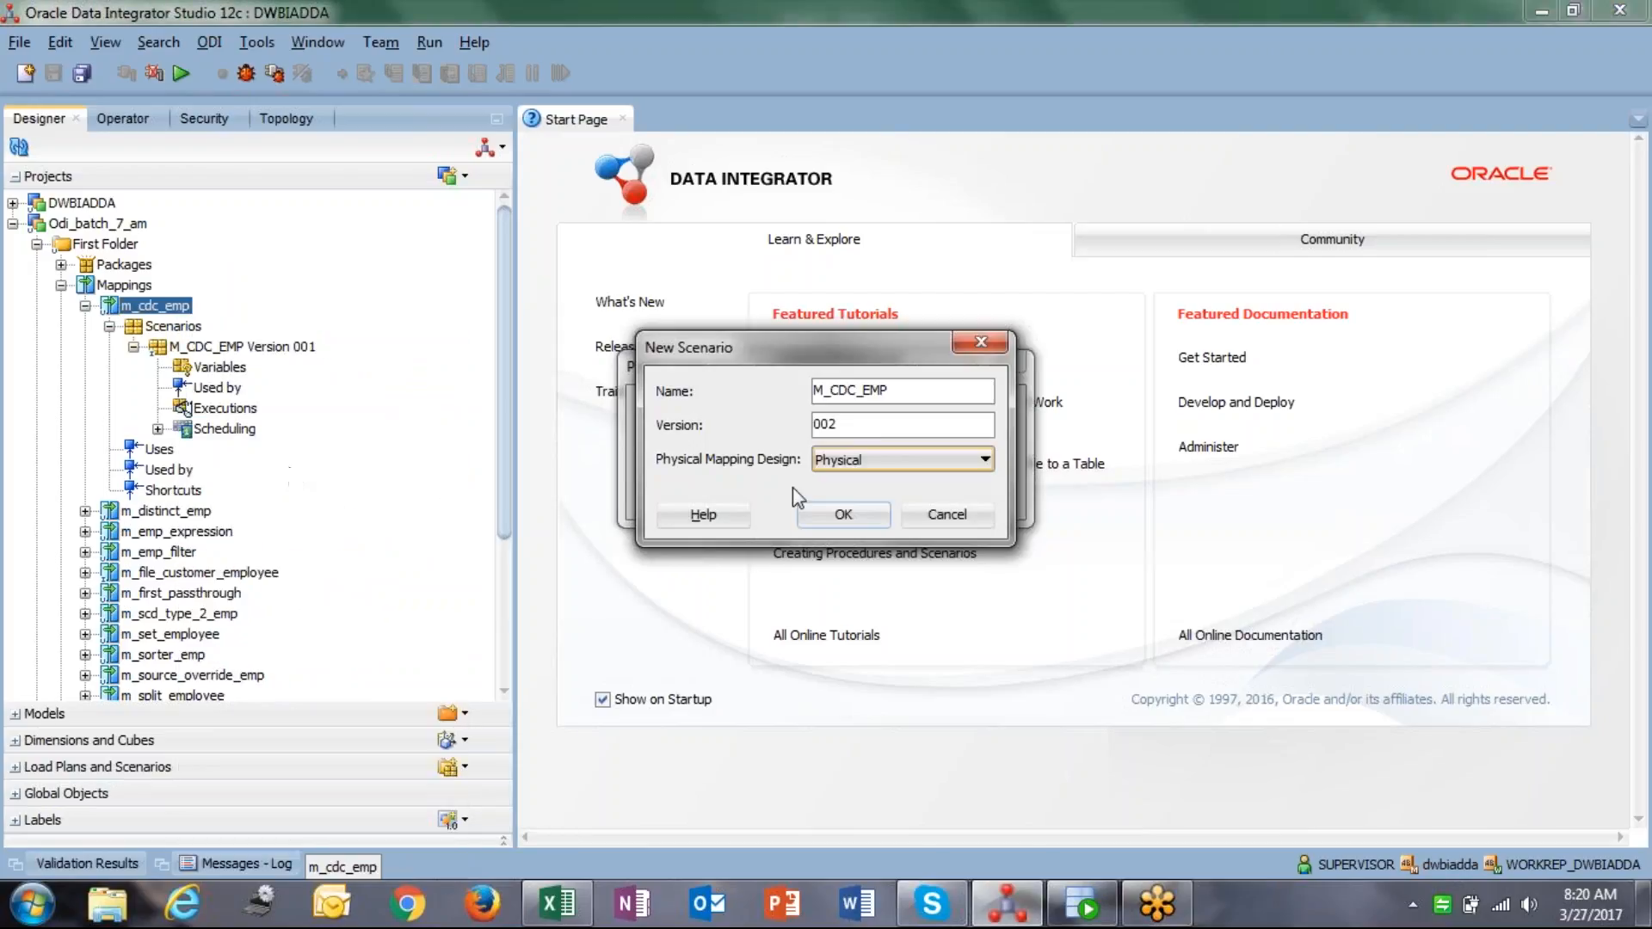
{"action": "double_click", "coordinate": [909, 423]}
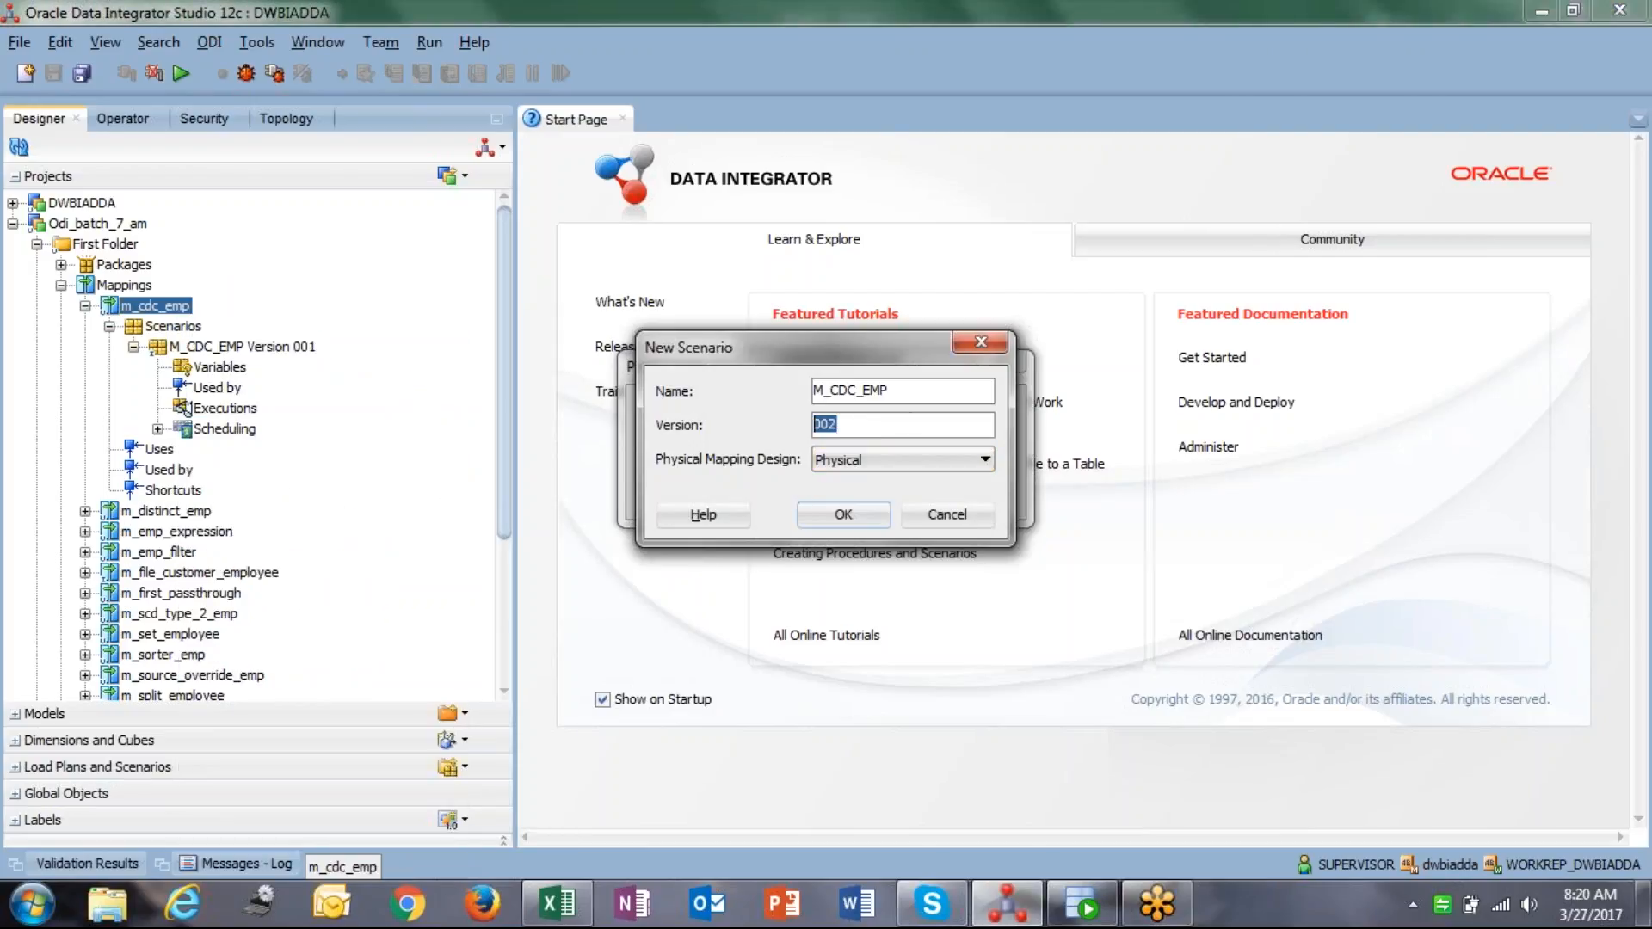
{"action": "left_click", "coordinate": [891, 424]}
{"action": "left_click", "coordinate": [846, 516]}
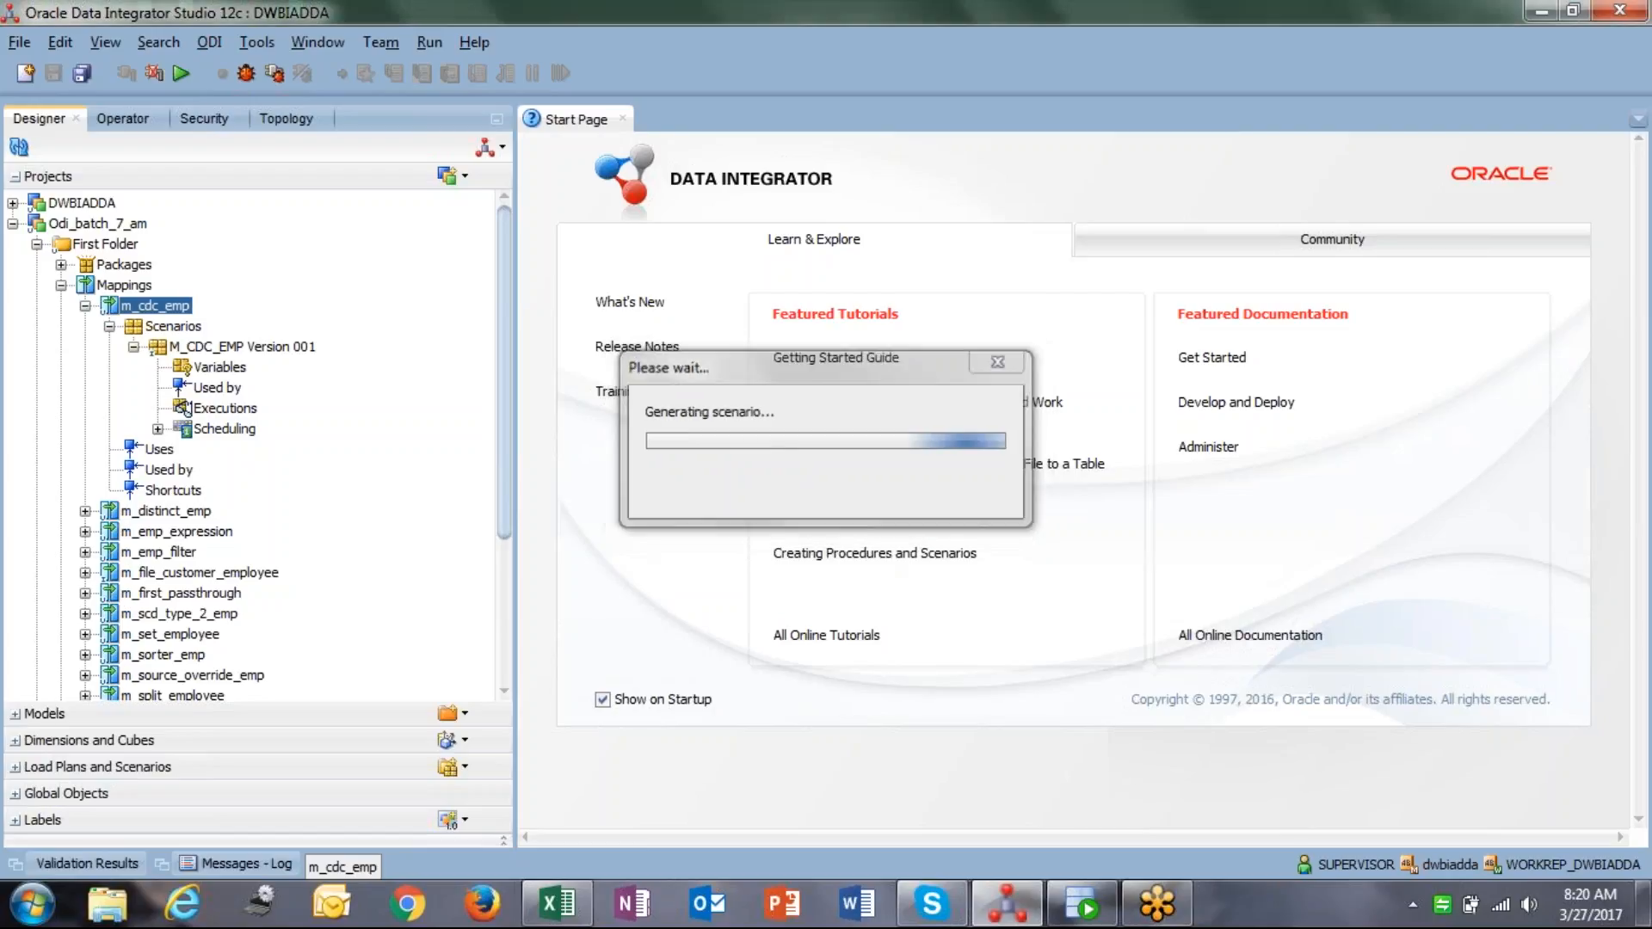
{"action": "left_click", "coordinate": [133, 347]}
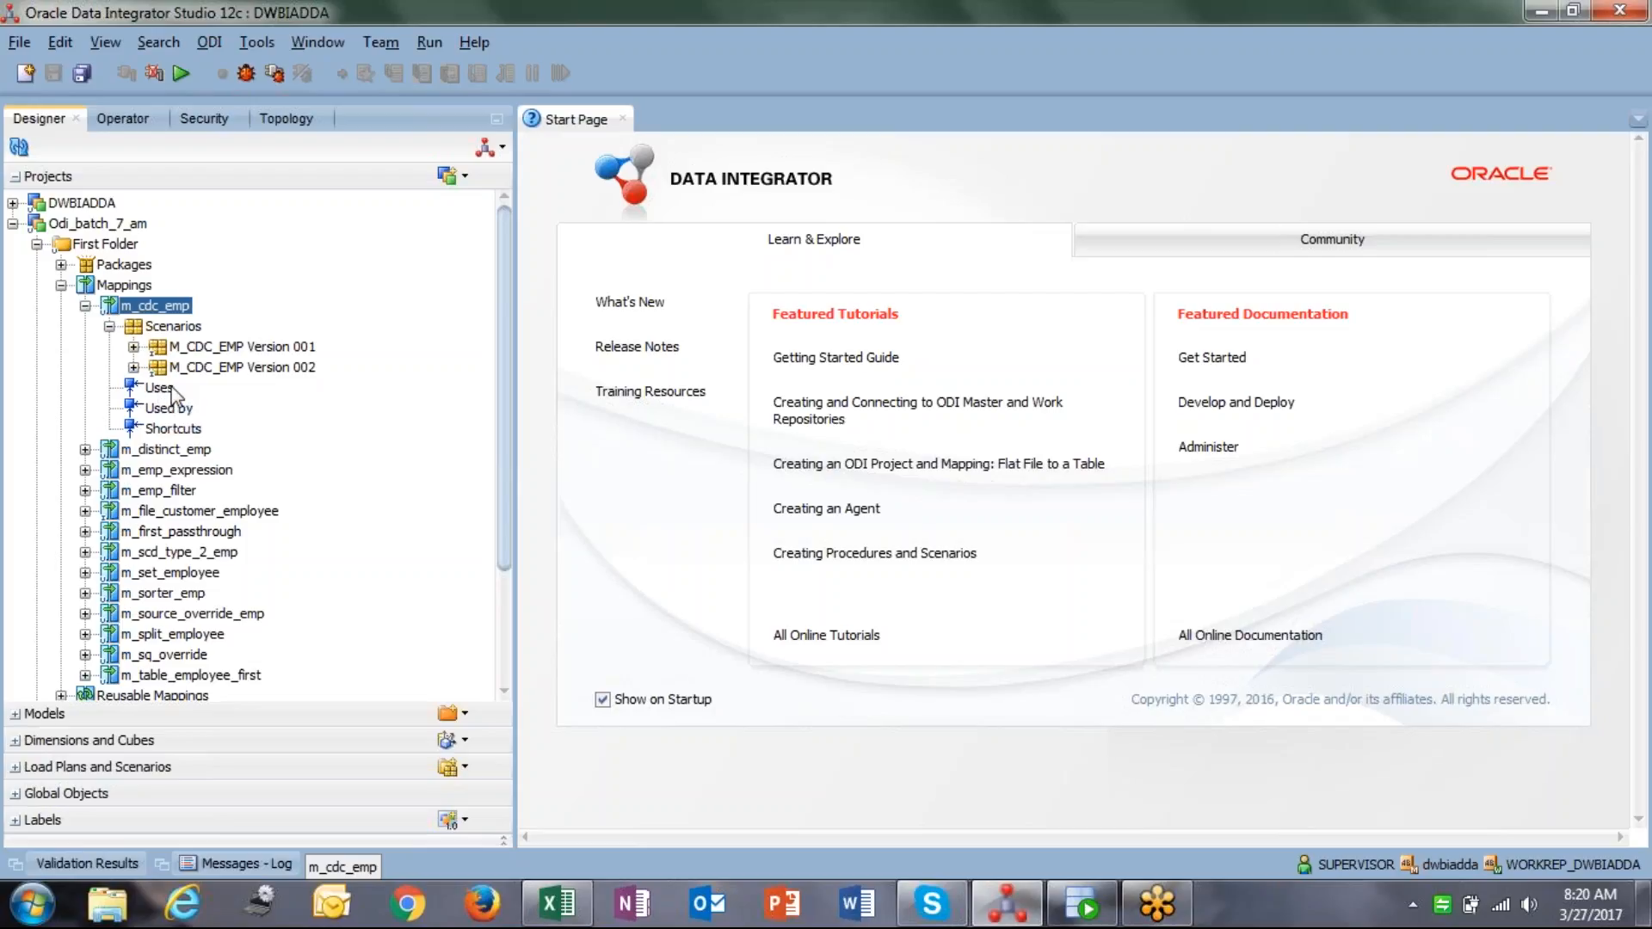
Examine the actions offered for the m_cdc_emp mapping and its M_CDC_EMP Version 002 scenario, including Export and Delete.
{"action": "right_click", "coordinate": [165, 314]}
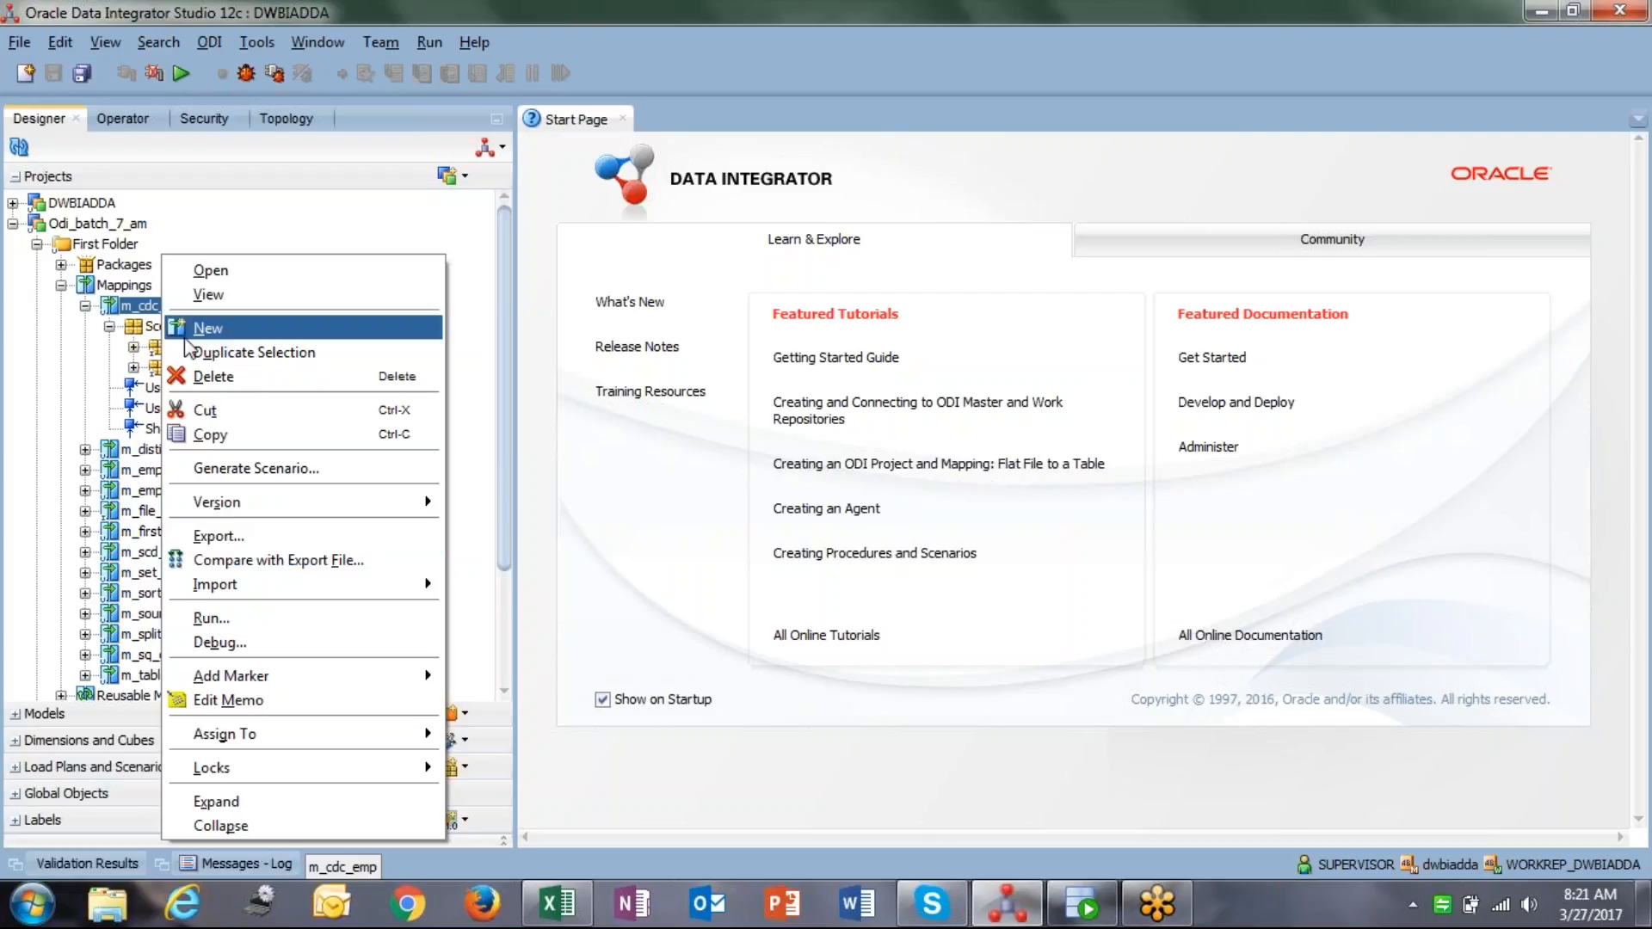
{"action": "left_click", "coordinate": [148, 349]}
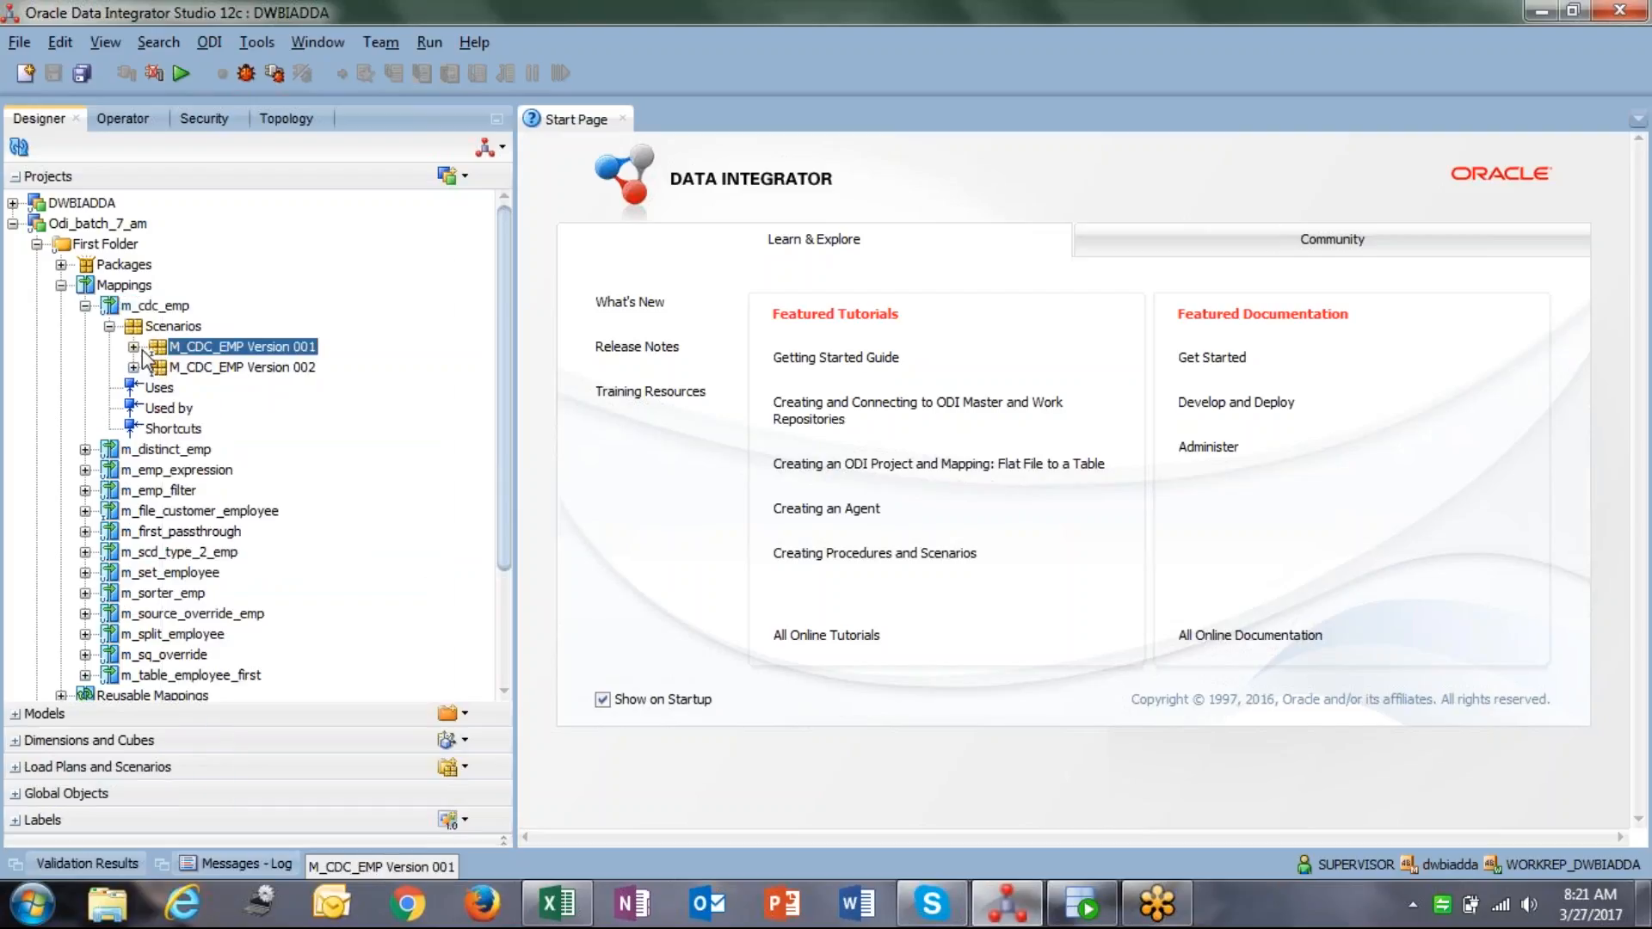
{"action": "left_click", "coordinate": [215, 370]}
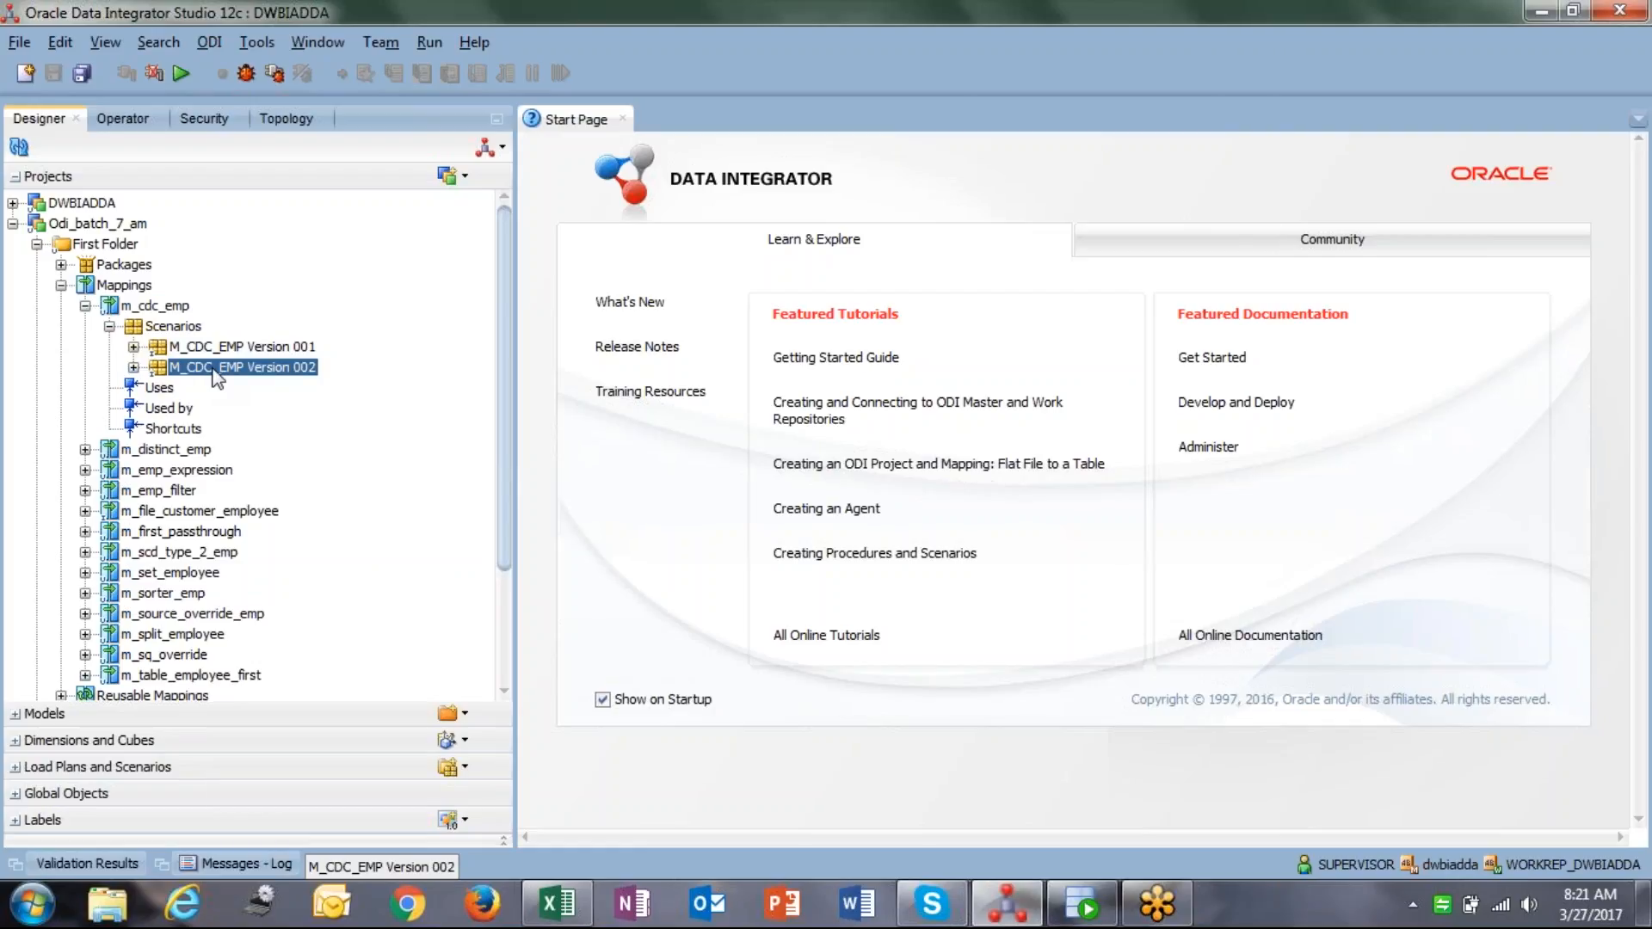
{"action": "right_click", "coordinate": [212, 369]}
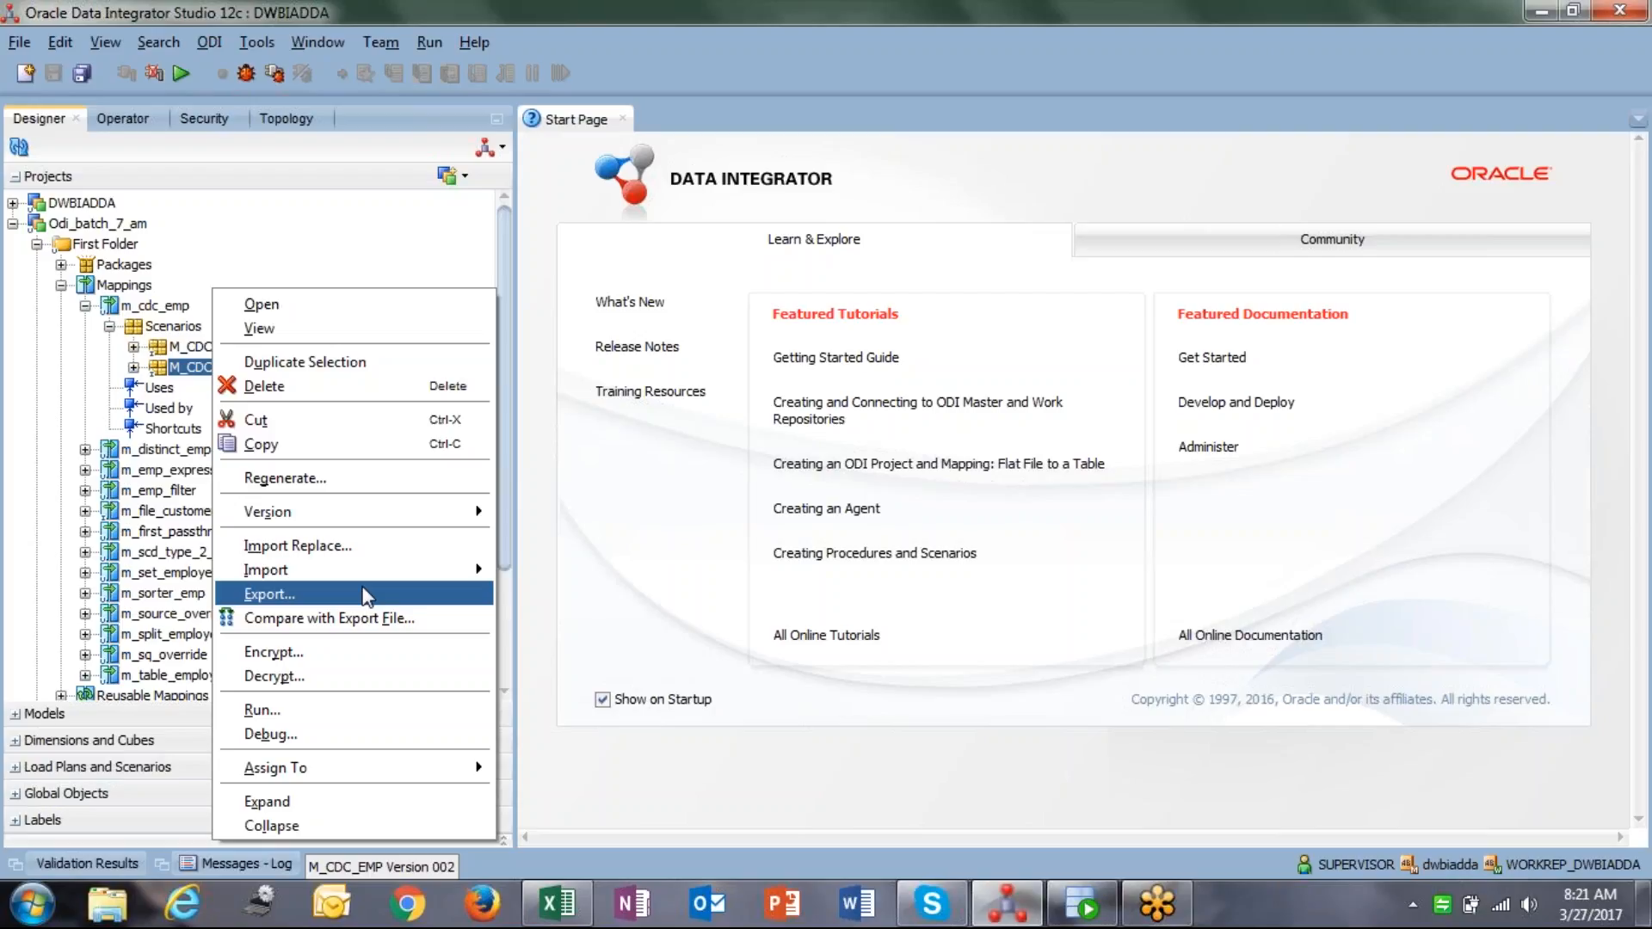
{"action": "left_click", "coordinate": [195, 372]}
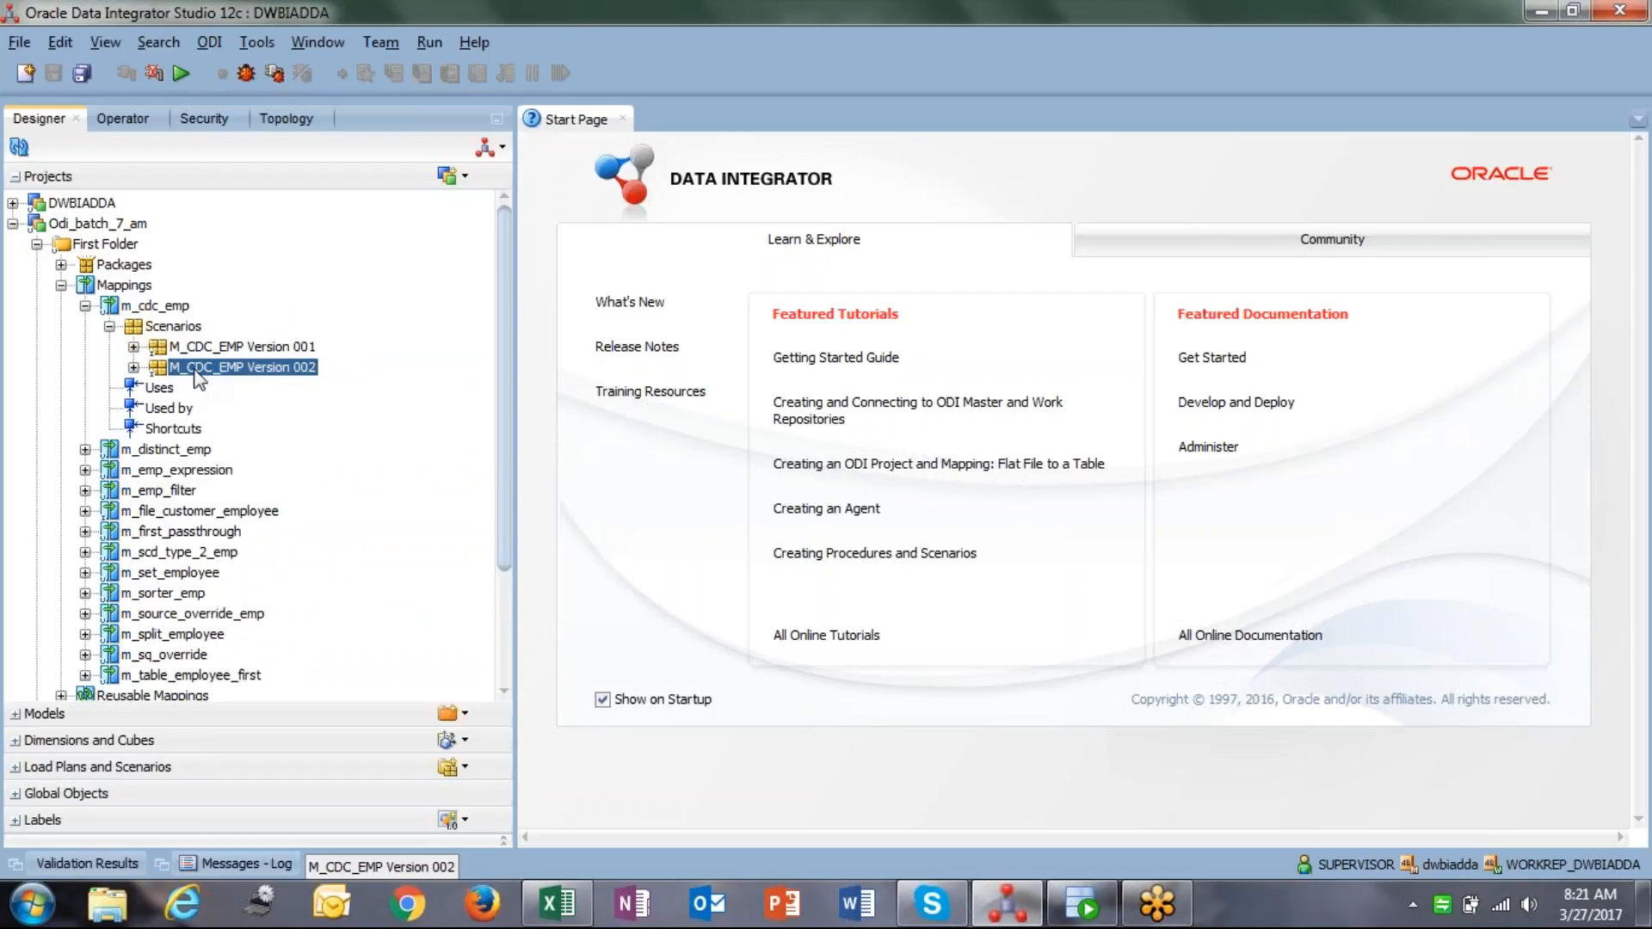
{"action": "left_click", "coordinate": [169, 308]}
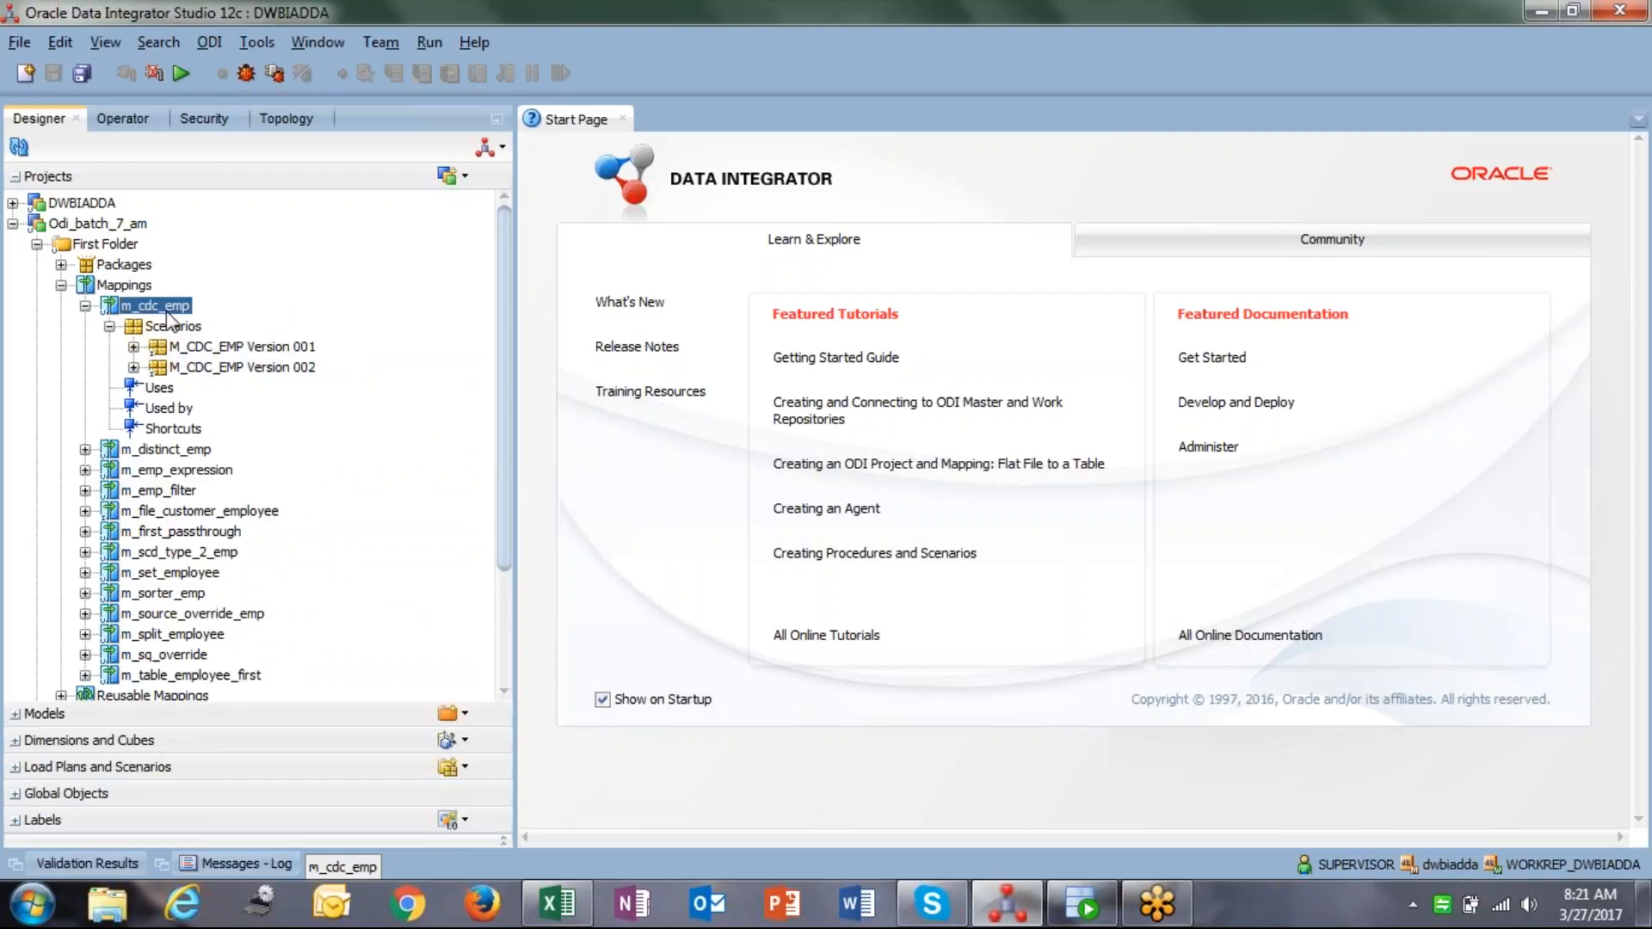
{"action": "left_click", "coordinate": [222, 369]}
{"action": "right_click", "coordinate": [222, 368]}
{"action": "mouse_move", "coordinate": [336, 584]}
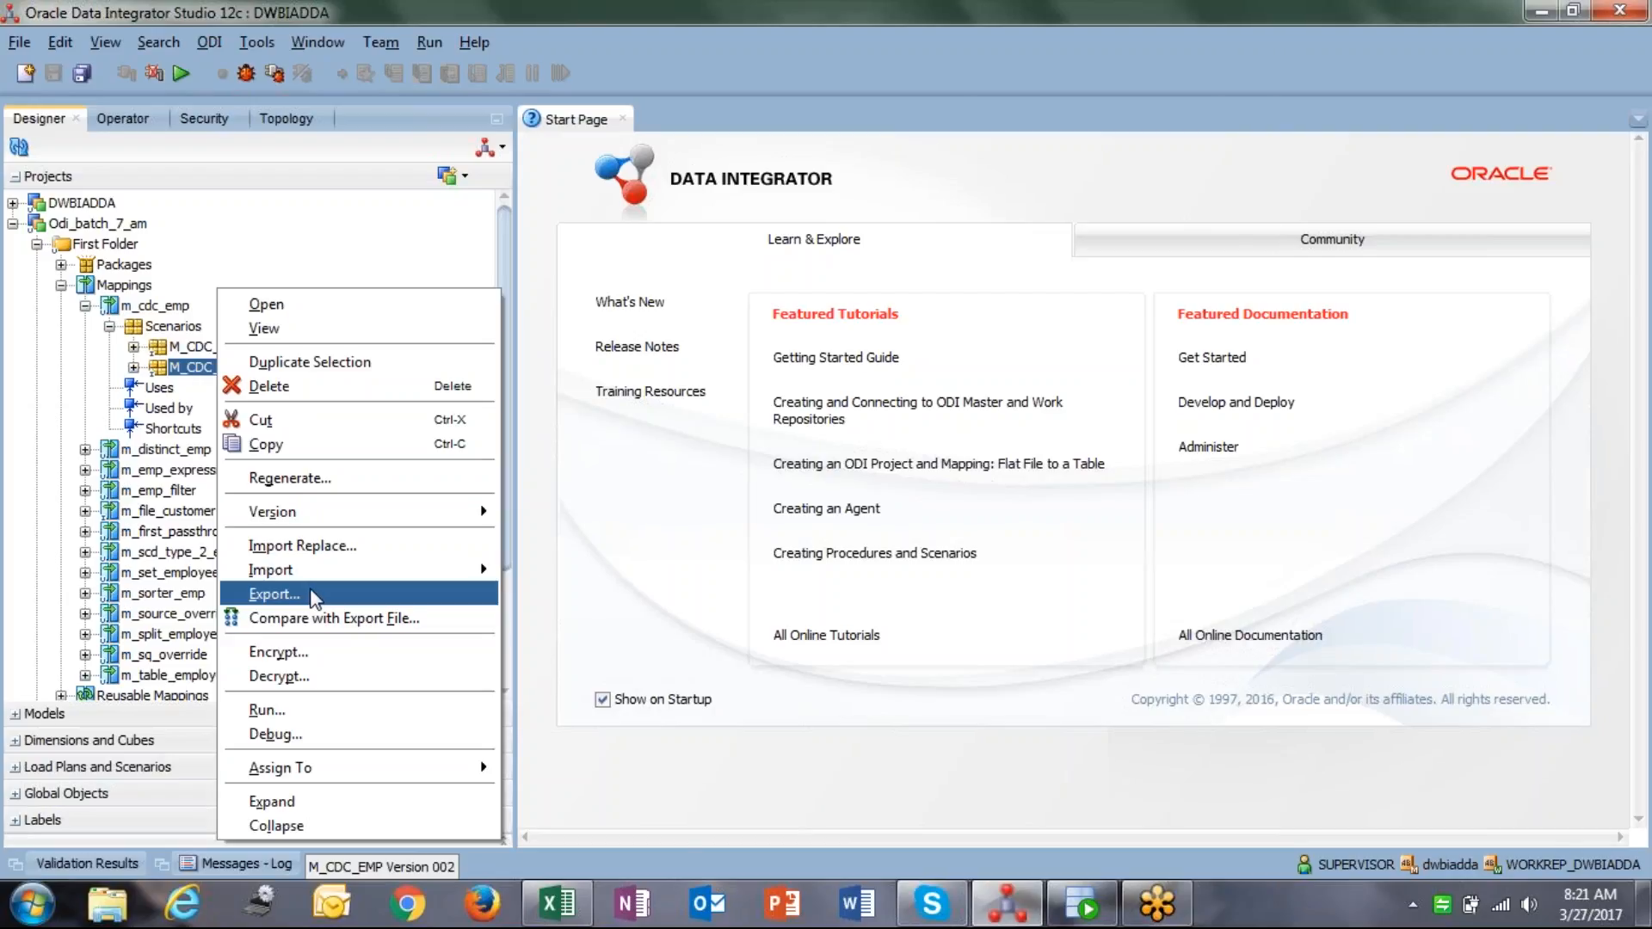
{"action": "left_click", "coordinate": [183, 372]}
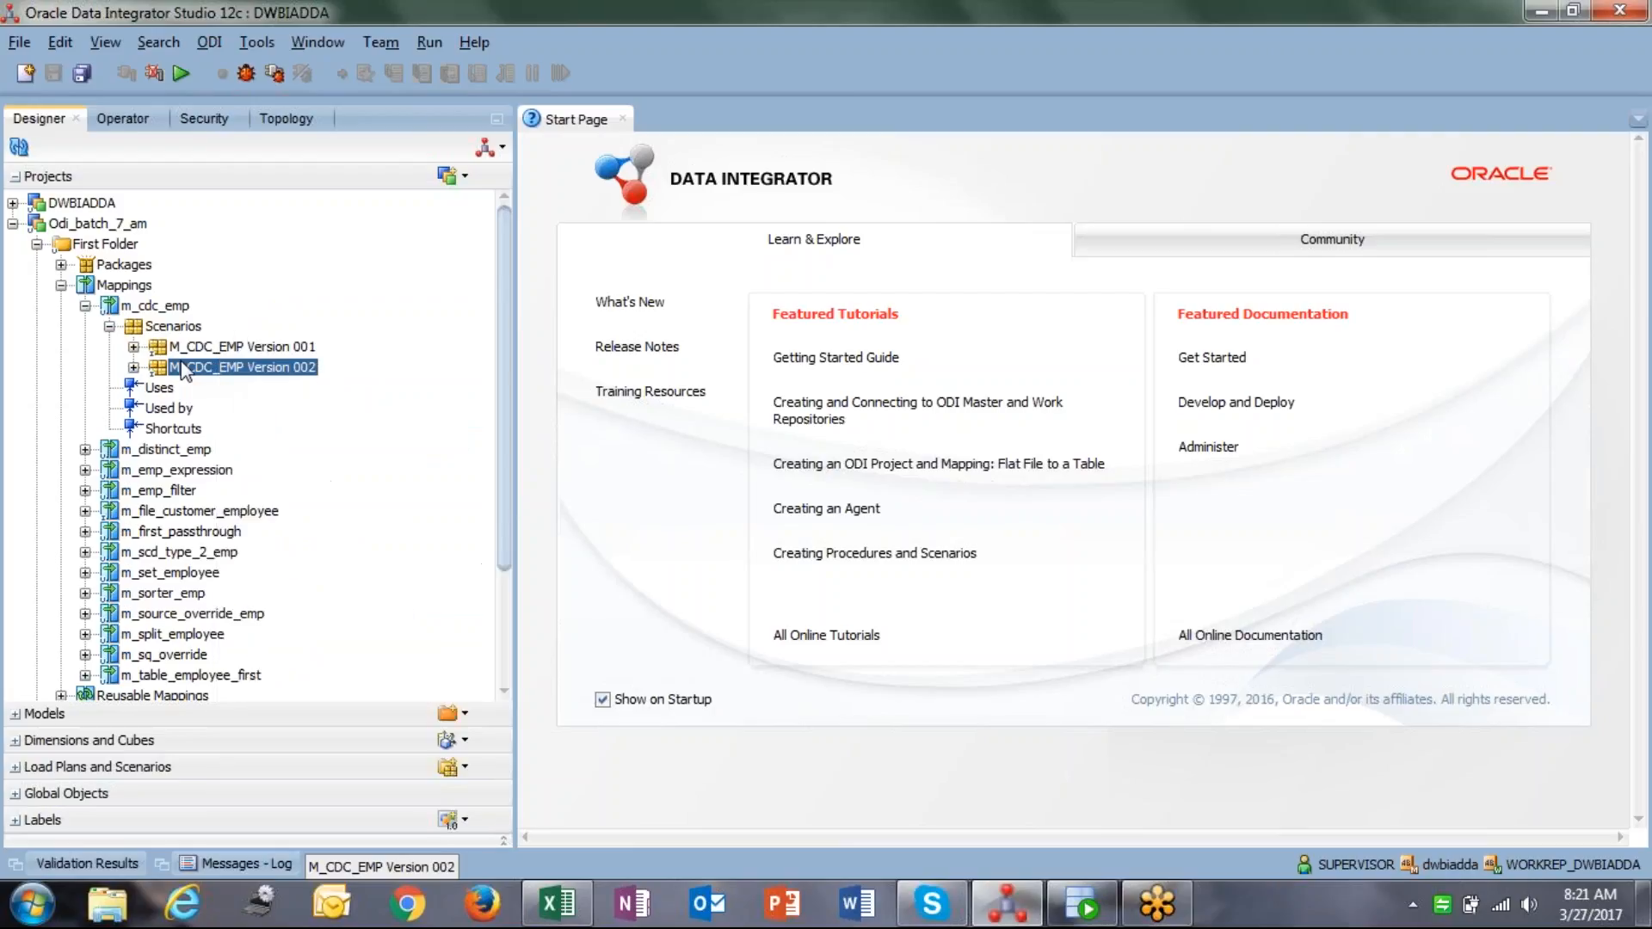
{"action": "right_click", "coordinate": [256, 370]}
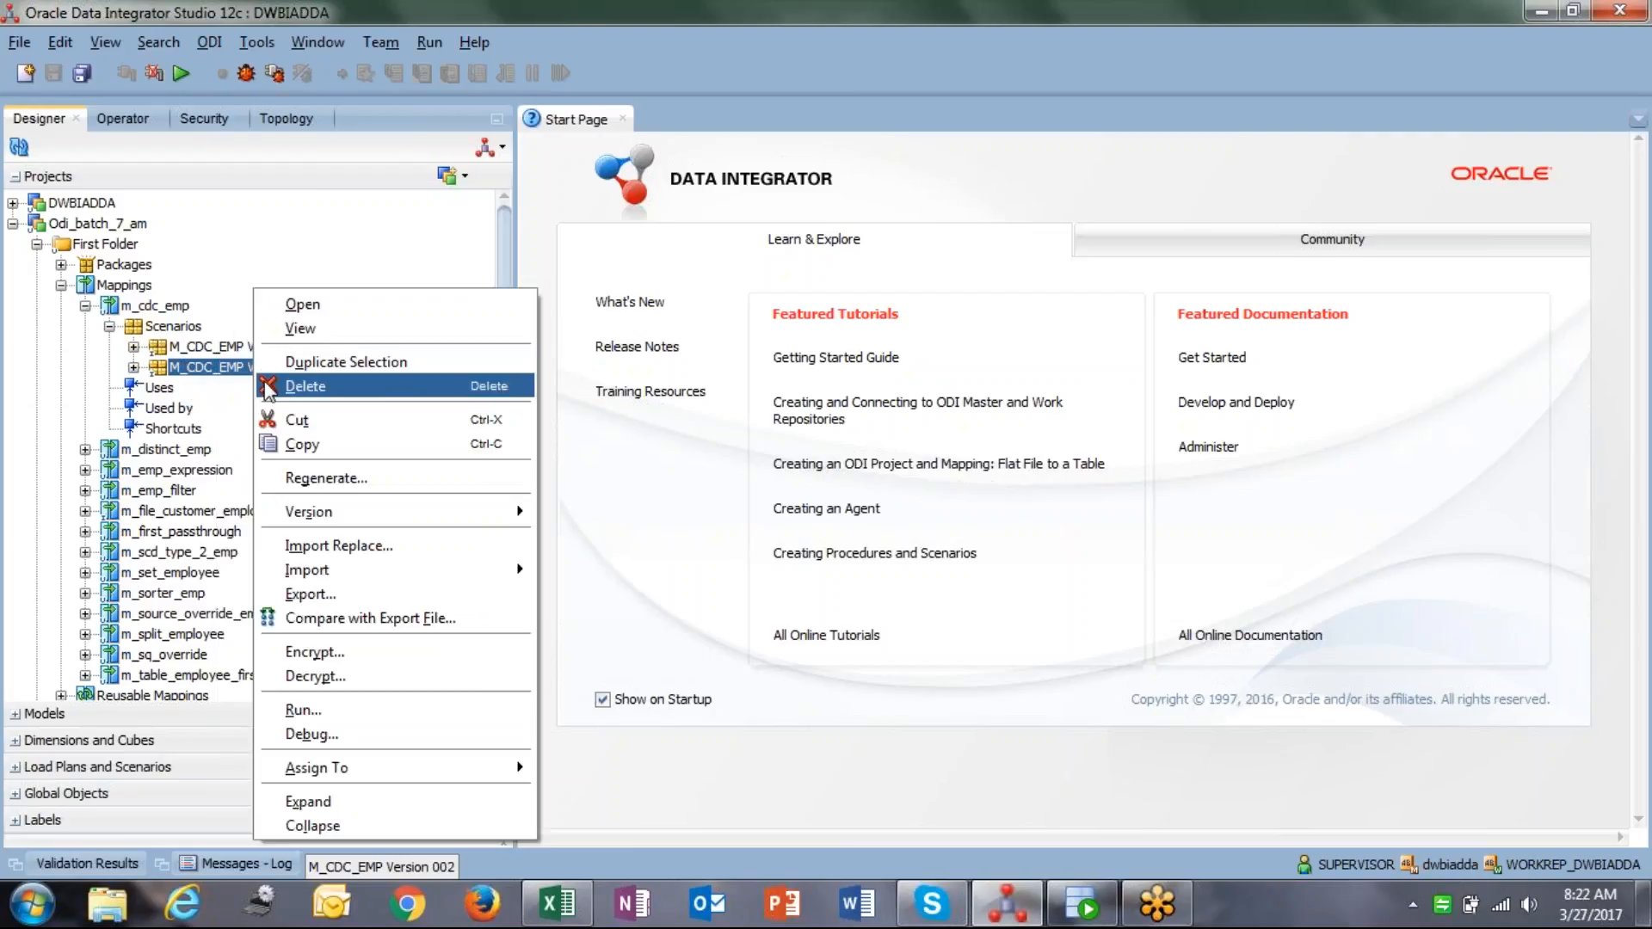
{"action": "left_click", "coordinate": [206, 370]}
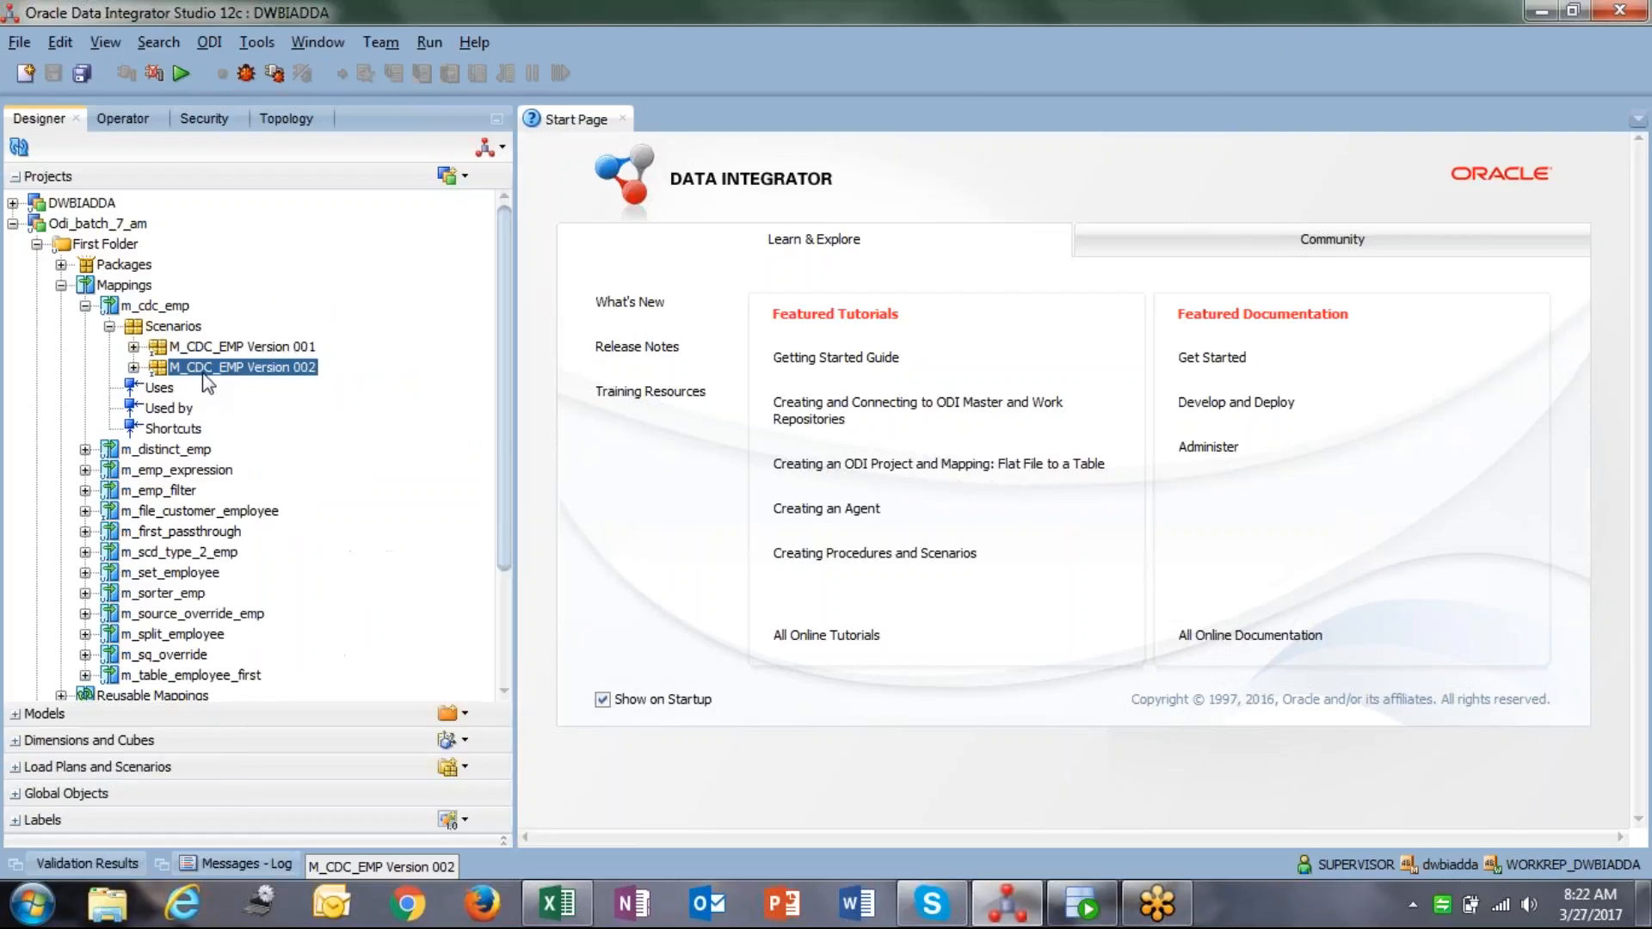
Switch to the Excel workbook and enter EXPORT in J16 and SIMPLE EXPORT in K16.
{"action": "left_click", "coordinate": [558, 904]}
{"action": "left_click", "coordinate": [774, 526]}
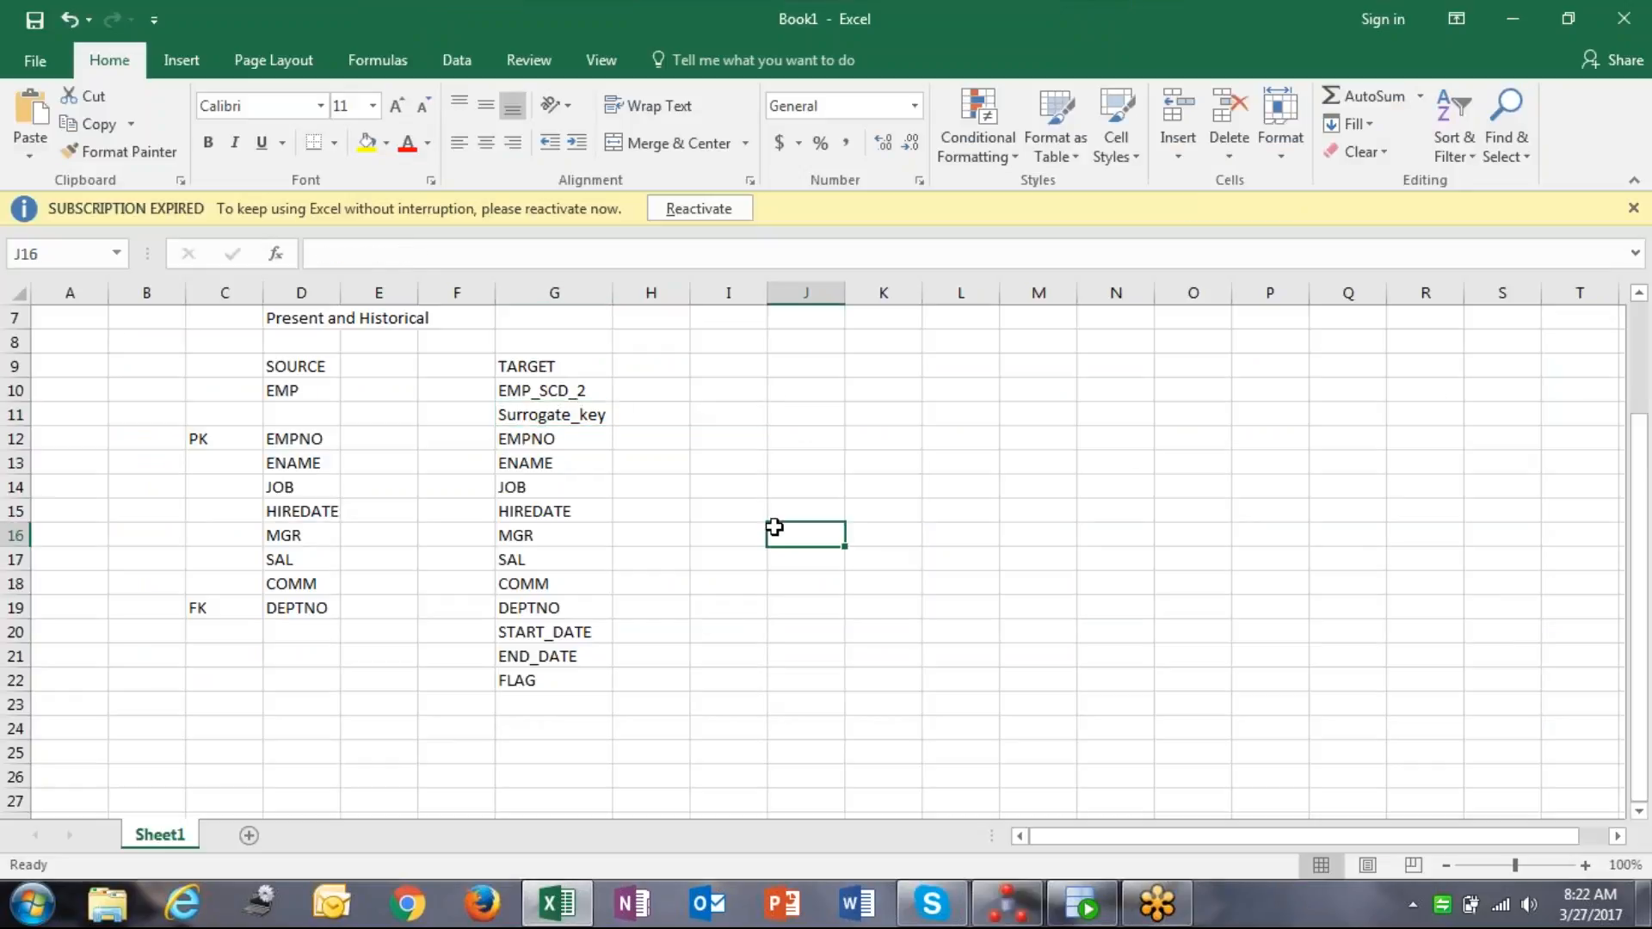
{"action": "type", "text": "EXPORT"}
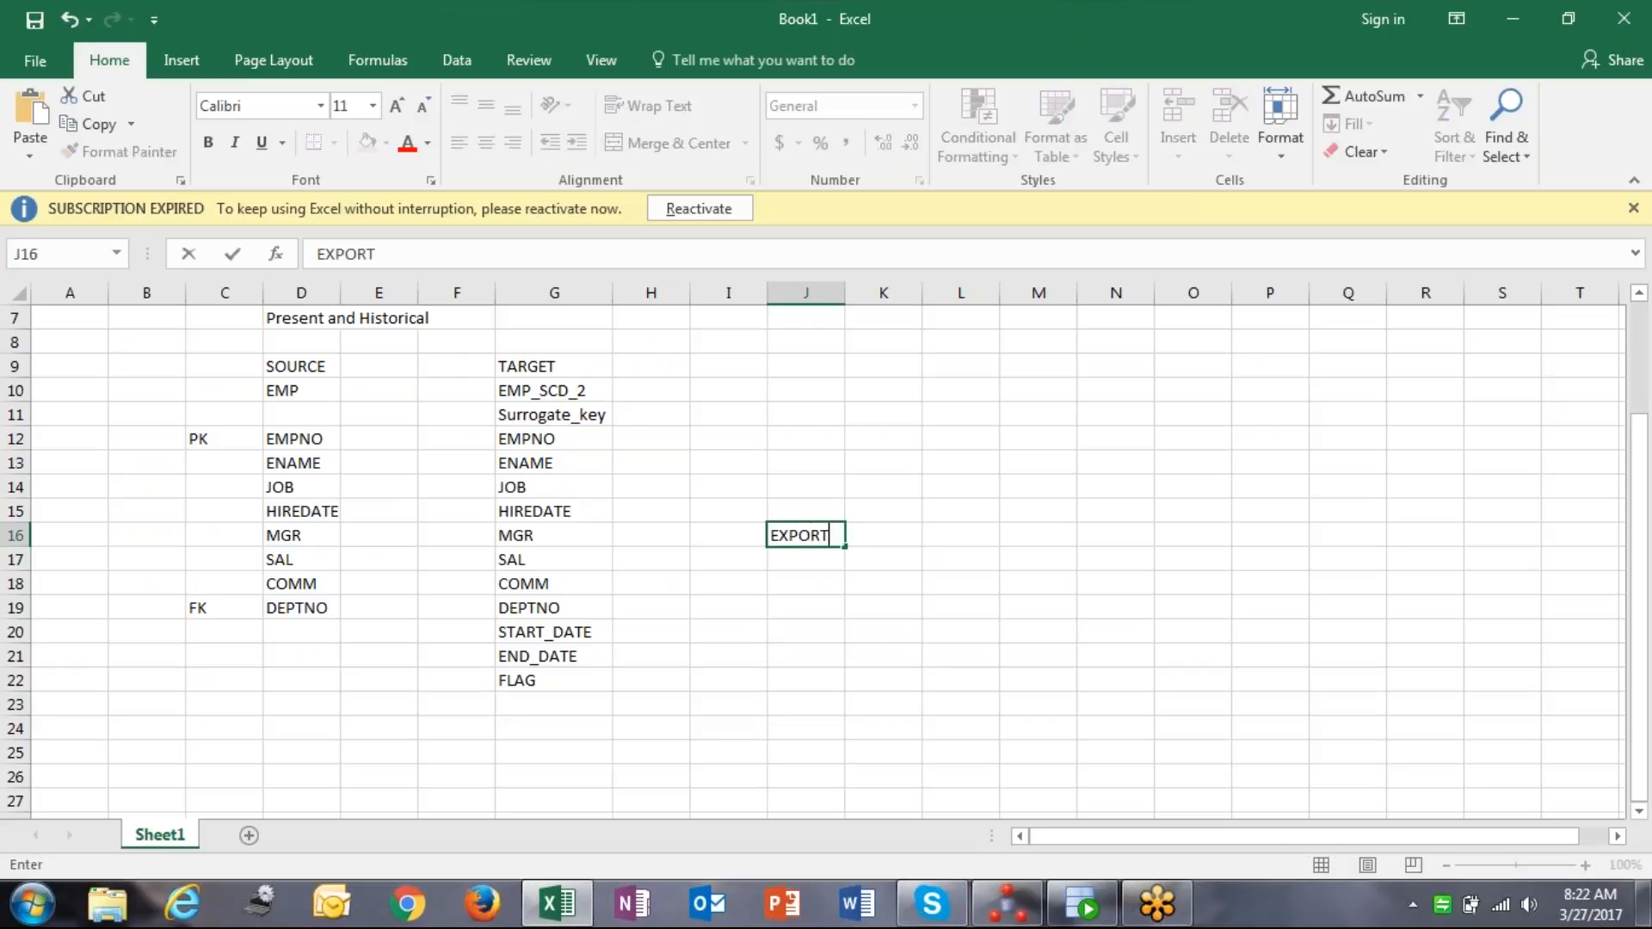
{"action": "key", "text": "Tab"}
{"action": "type", "text": "SIMPLE EXPORT"}
{"action": "key", "text": "Tab"}
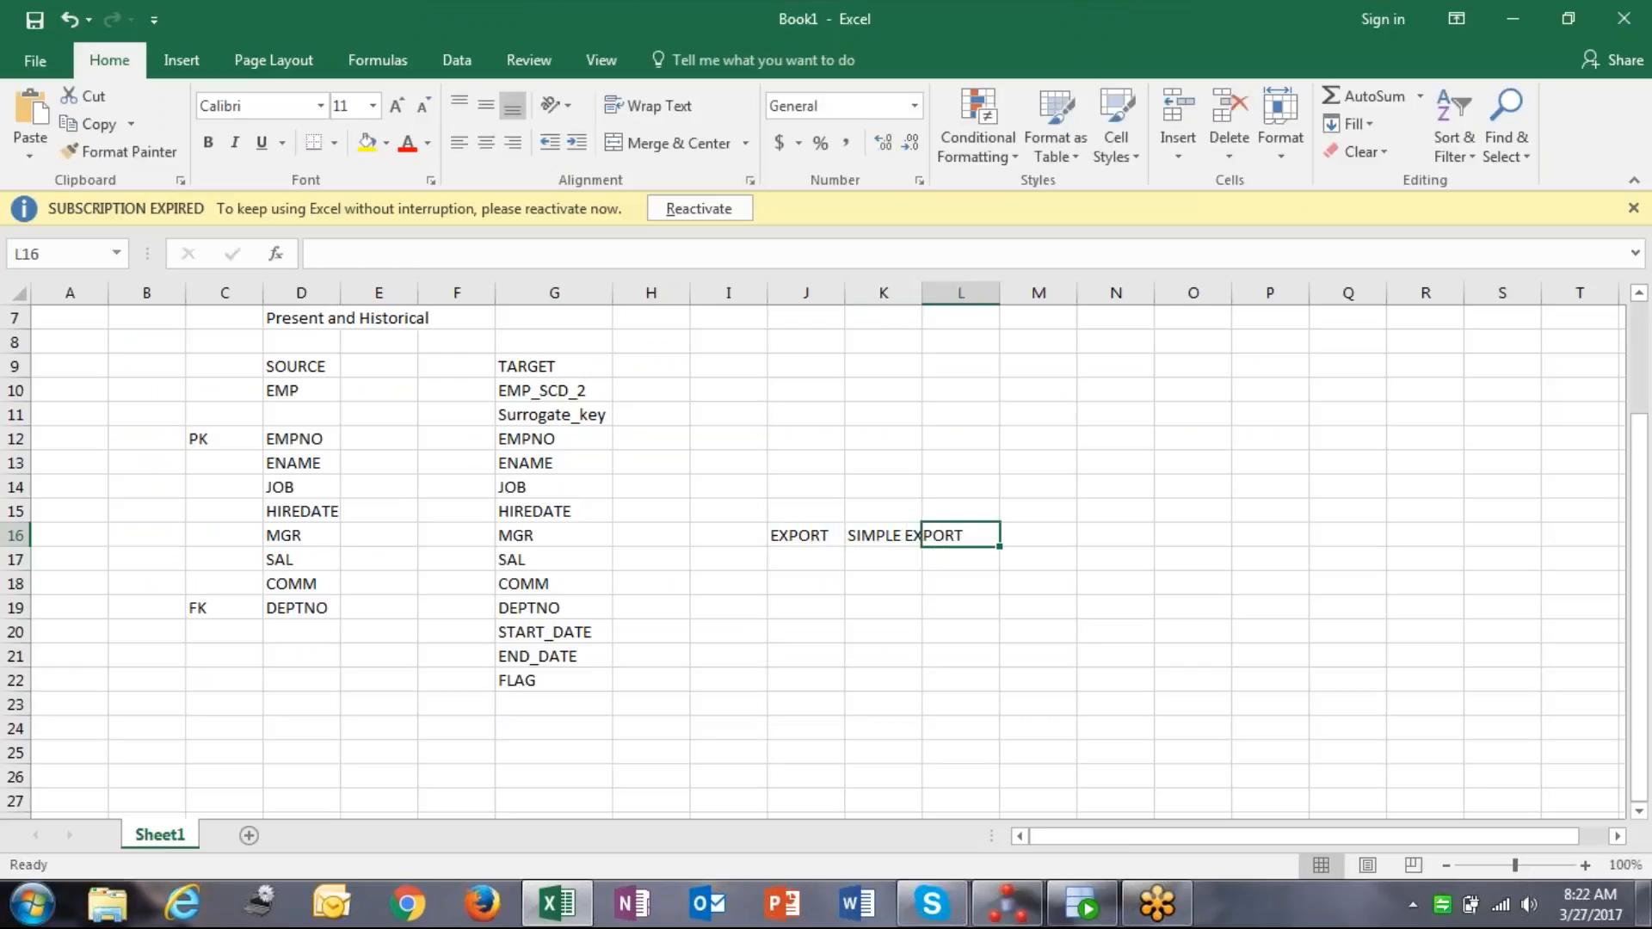
{"action": "left_click", "coordinate": [811, 553]}
Return to Oracle Data Integrator and check the Export option of the m_cdc_emp mapping without running it.
{"action": "key", "text": "alt+Tab"}
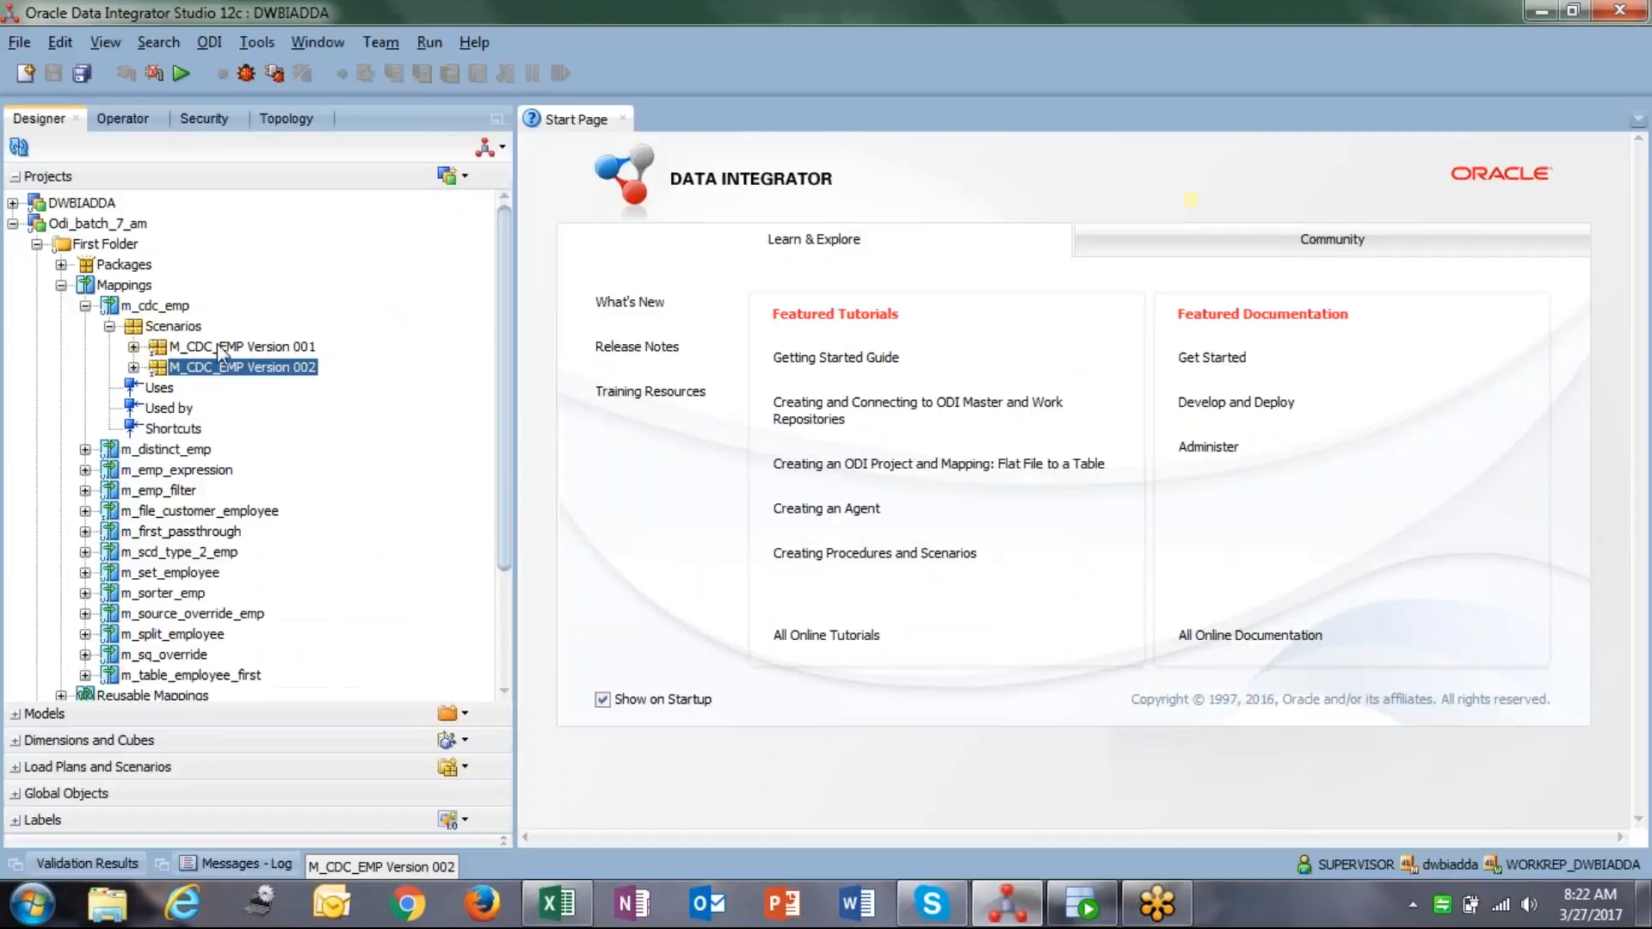
{"action": "left_click", "coordinate": [183, 308]}
{"action": "right_click", "coordinate": [182, 308]}
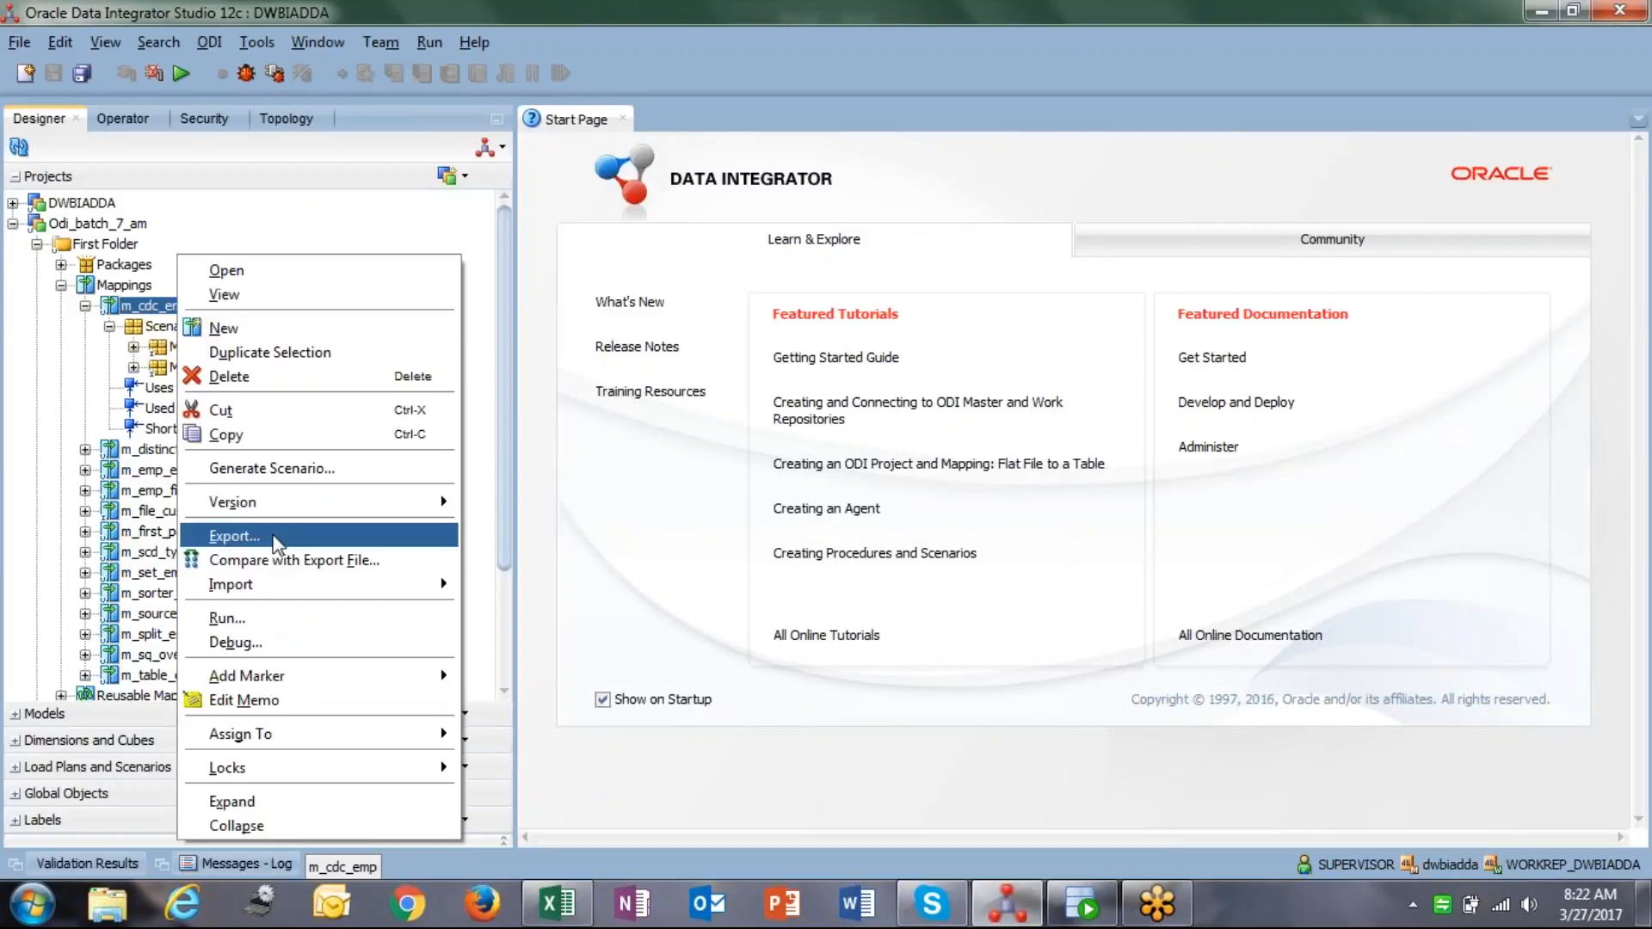
{"action": "key", "text": "Escape"}
Switch to Excel and autofit column K to the SIMPLE EXPORT text.
{"action": "key", "text": "alt+Tab"}
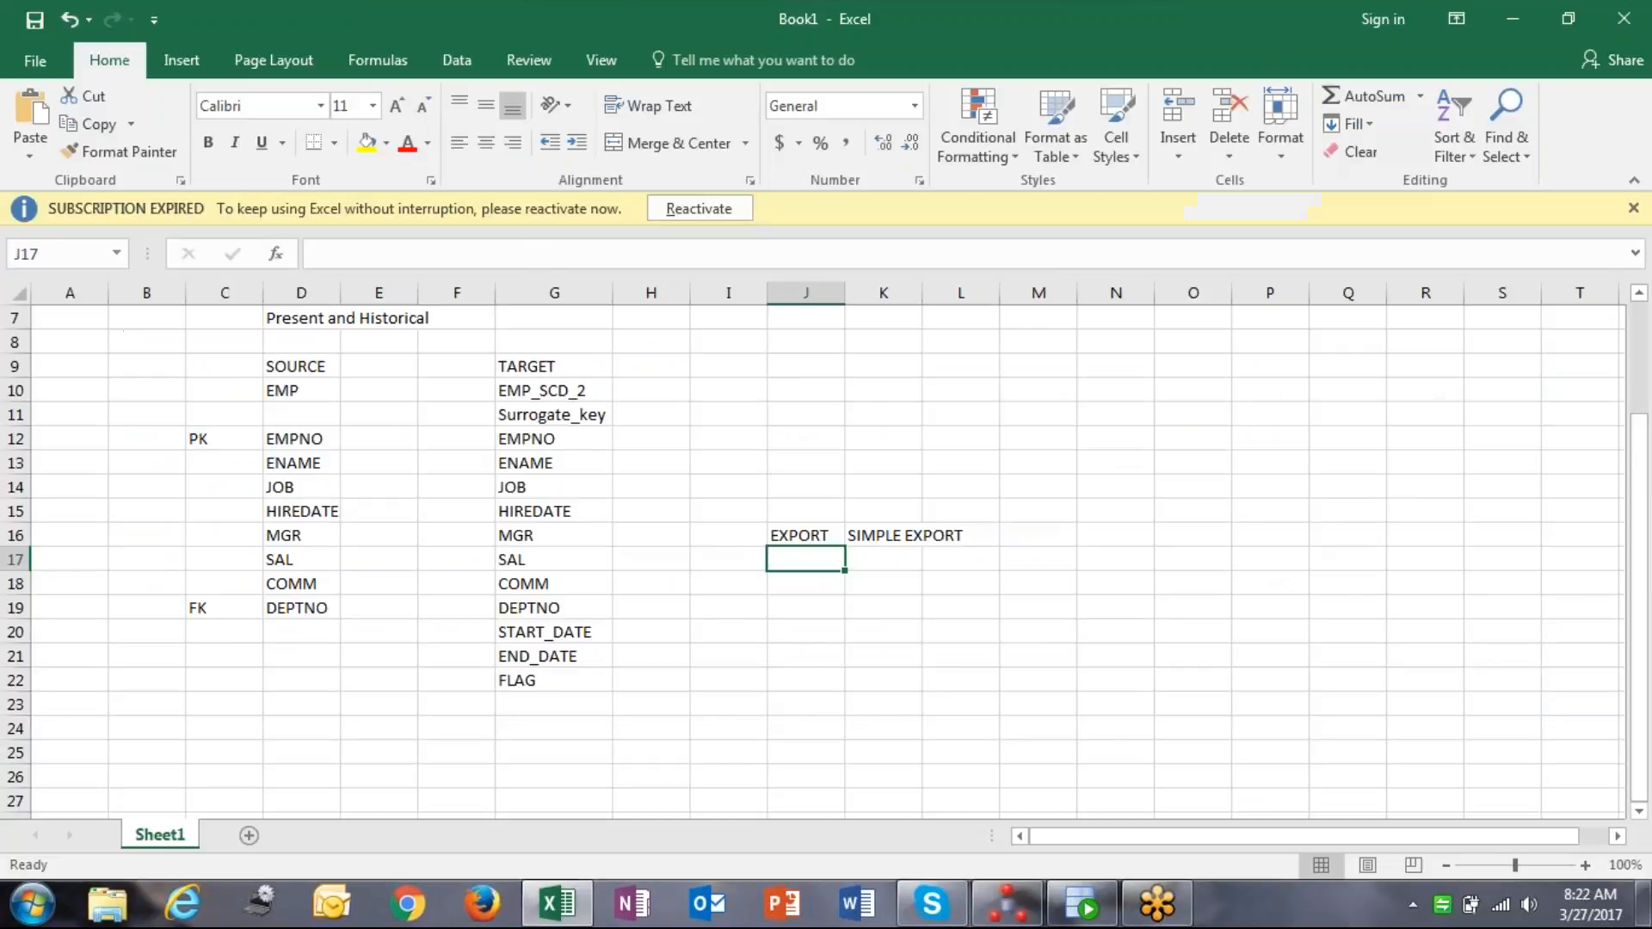
{"action": "left_click", "coordinate": [860, 538]}
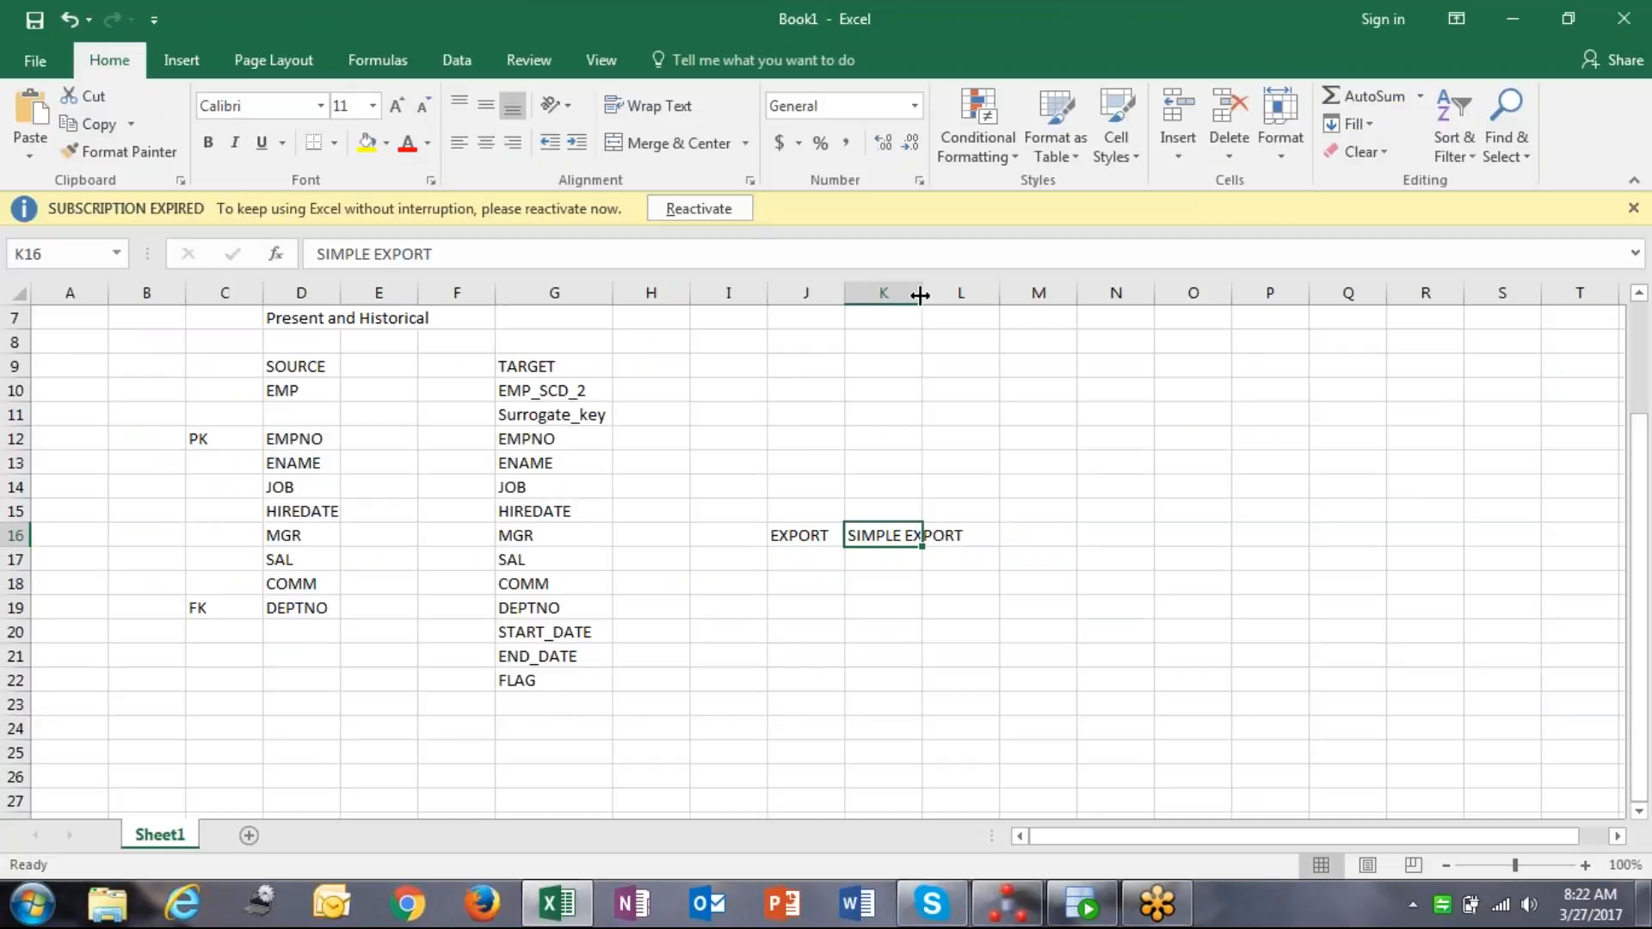
{"action": "double_click", "coordinate": [921, 293]}
Return to the ODI Designer, view the model folders in the Models section, and collapse it again.
{"action": "key", "text": "alt+Tab"}
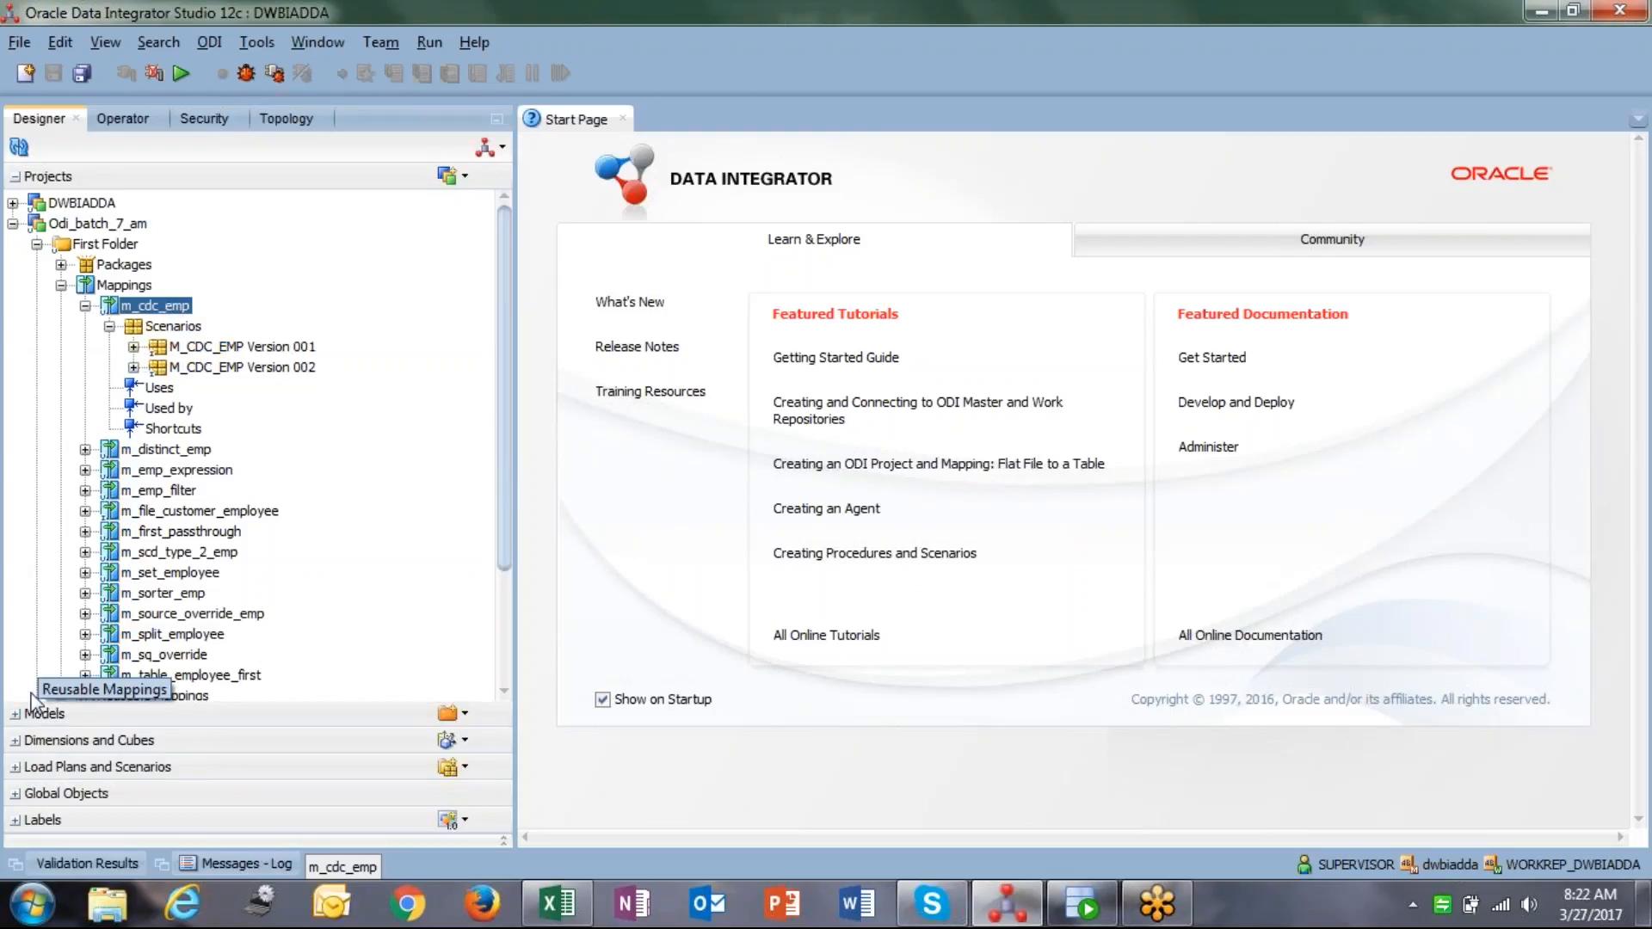
{"action": "left_click", "coordinate": [15, 714]}
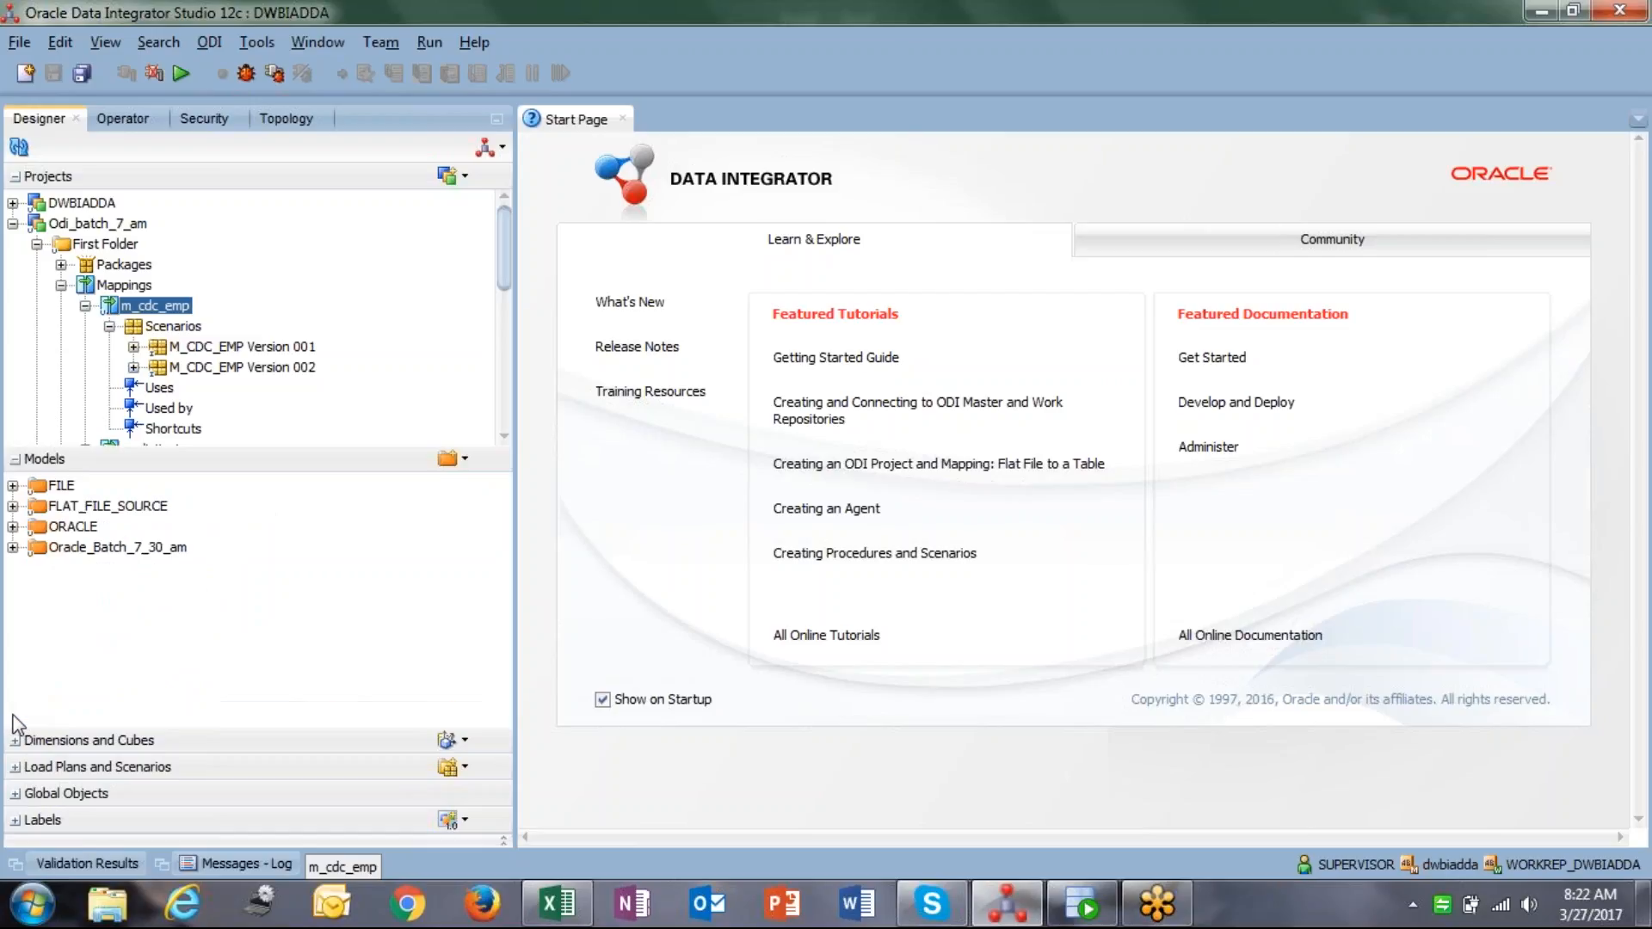
{"action": "left_click", "coordinate": [13, 461]}
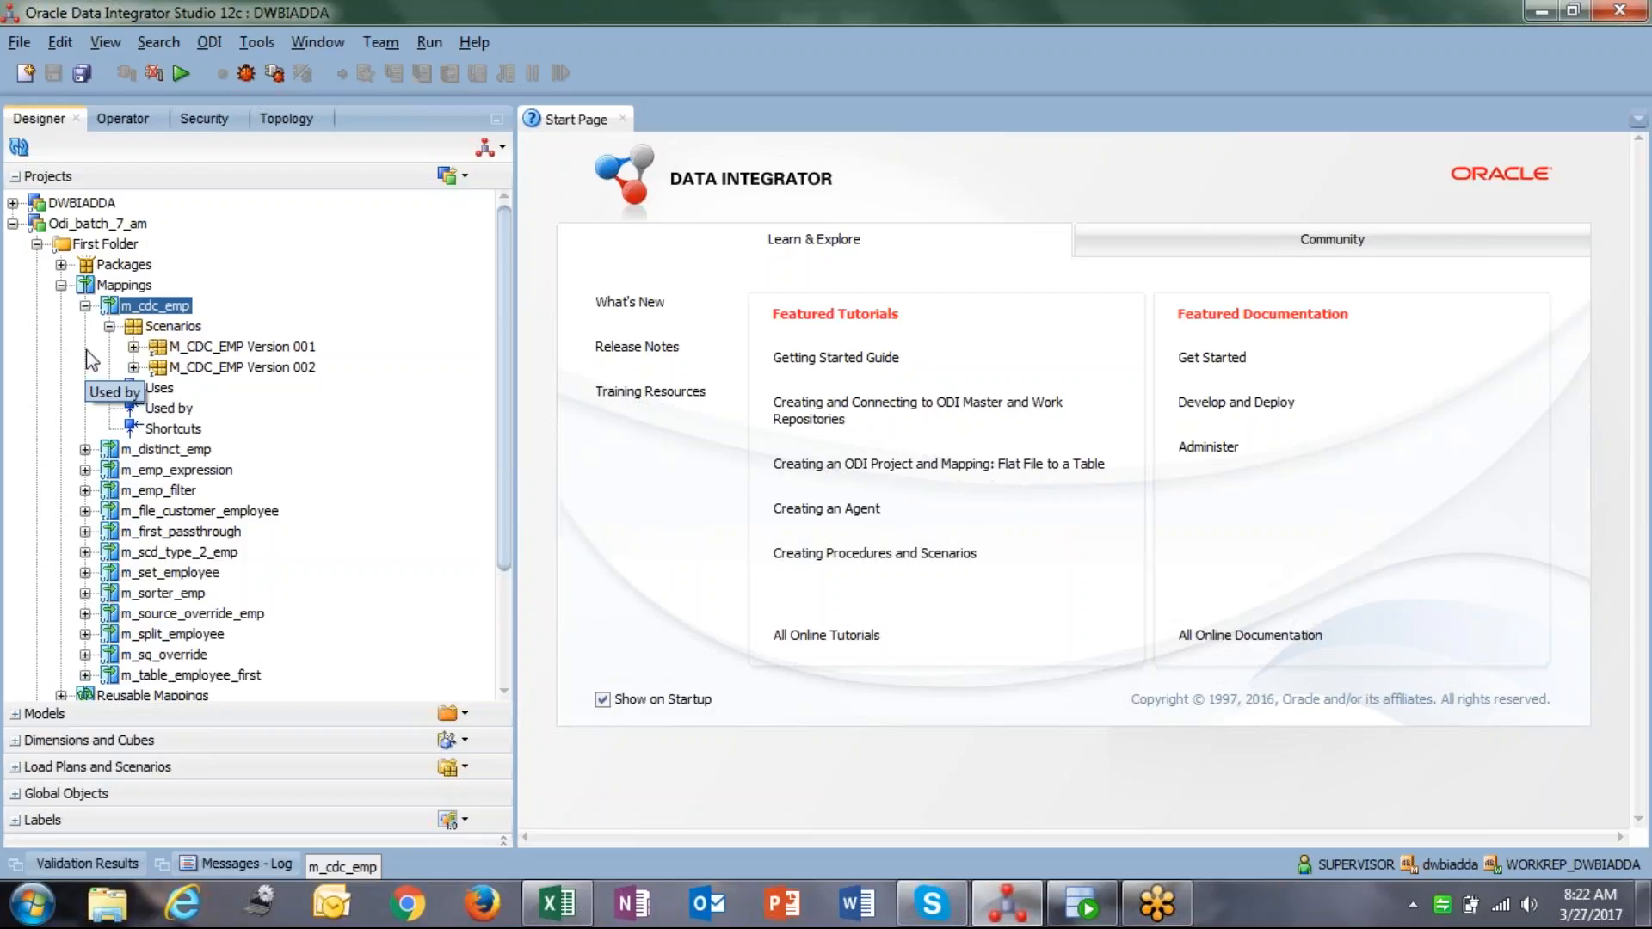
{"action": "key", "text": "alt+Tab"}
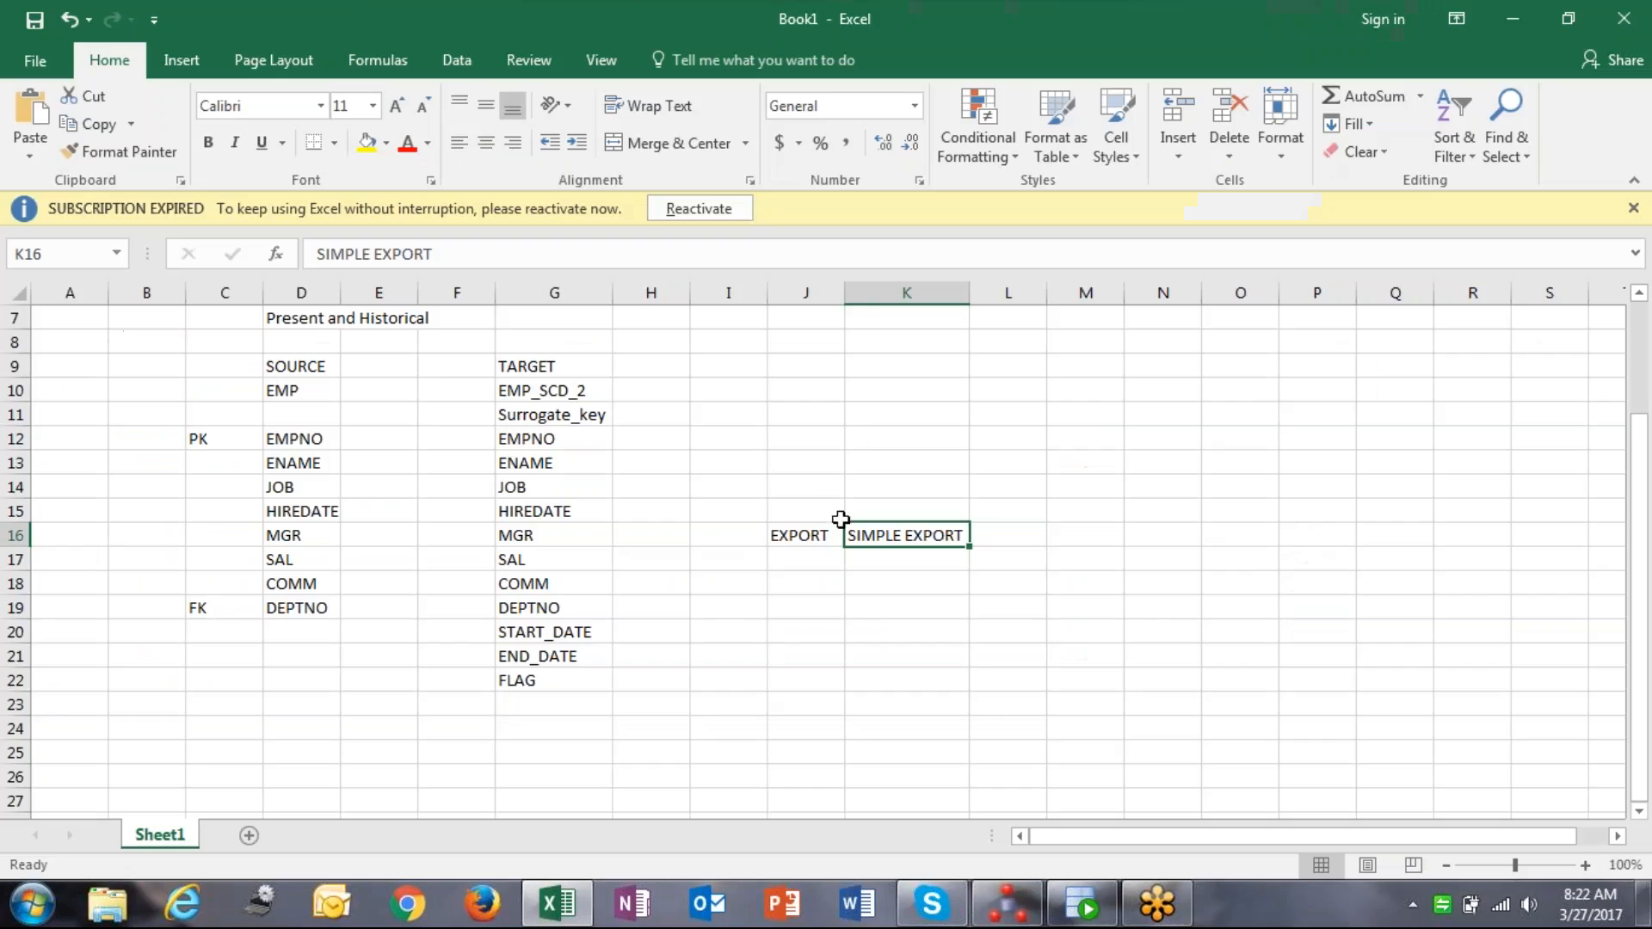
{"action": "left_click", "coordinate": [837, 535]}
{"action": "key", "text": "alt+Tab"}
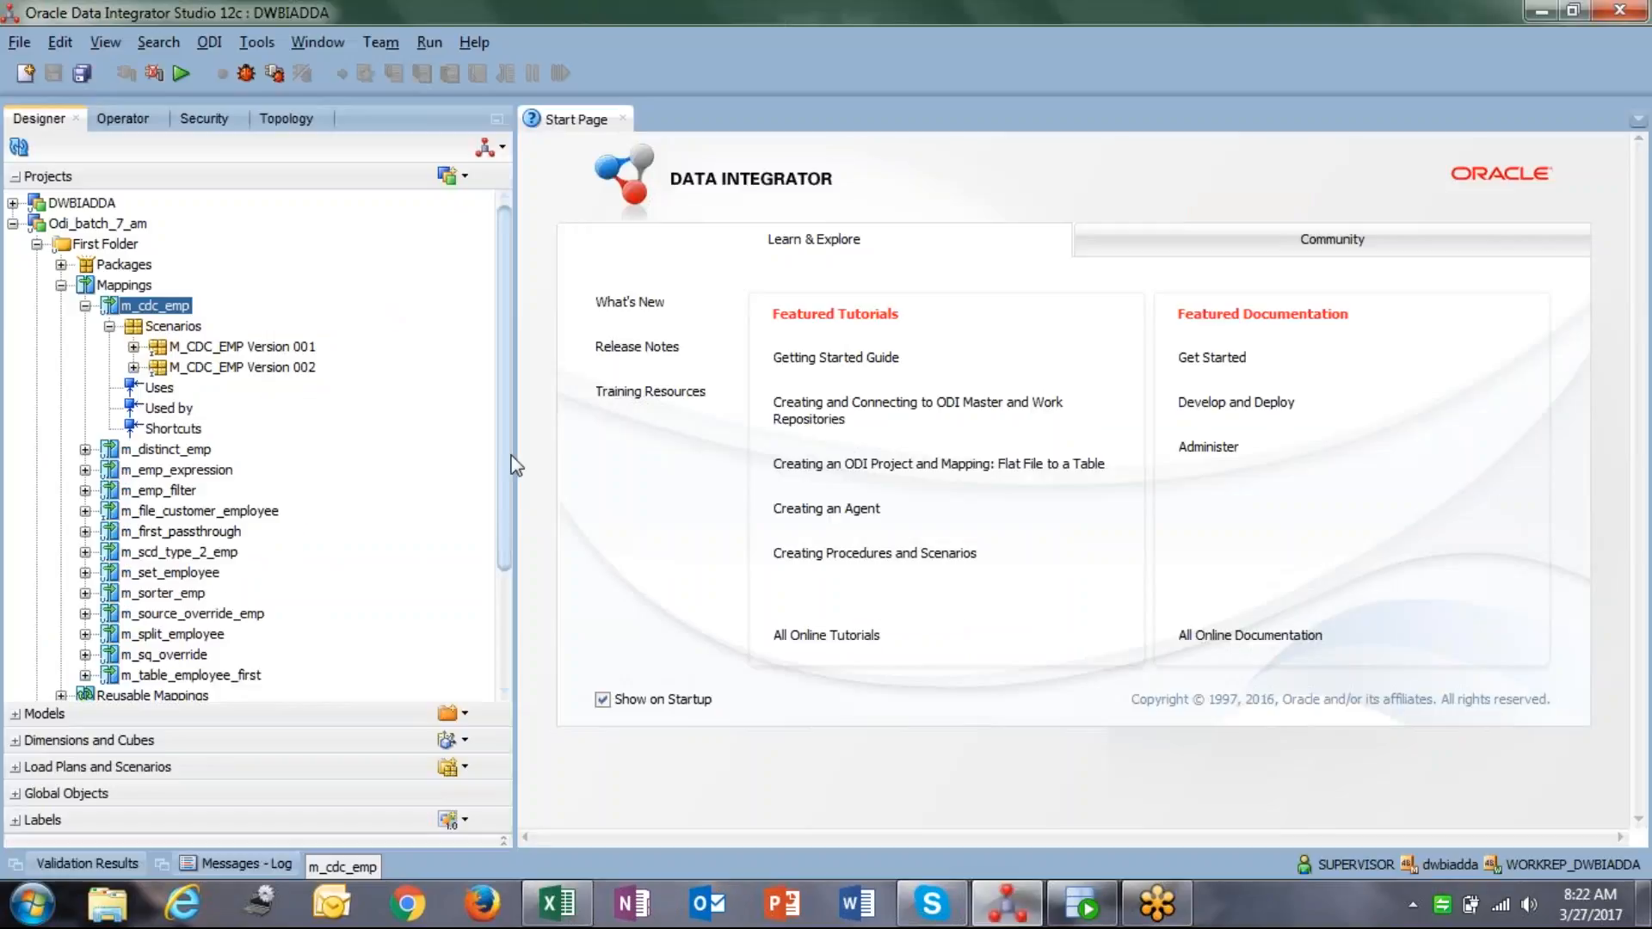
Switch to the Excel workbook to view the SIMPLE EXPORT entry in K16, and return to Oracle Data Integrator.
{"action": "right_click", "coordinate": [179, 310]}
{"action": "left_click", "coordinate": [149, 307]}
{"action": "key", "text": "alt+Tab"}
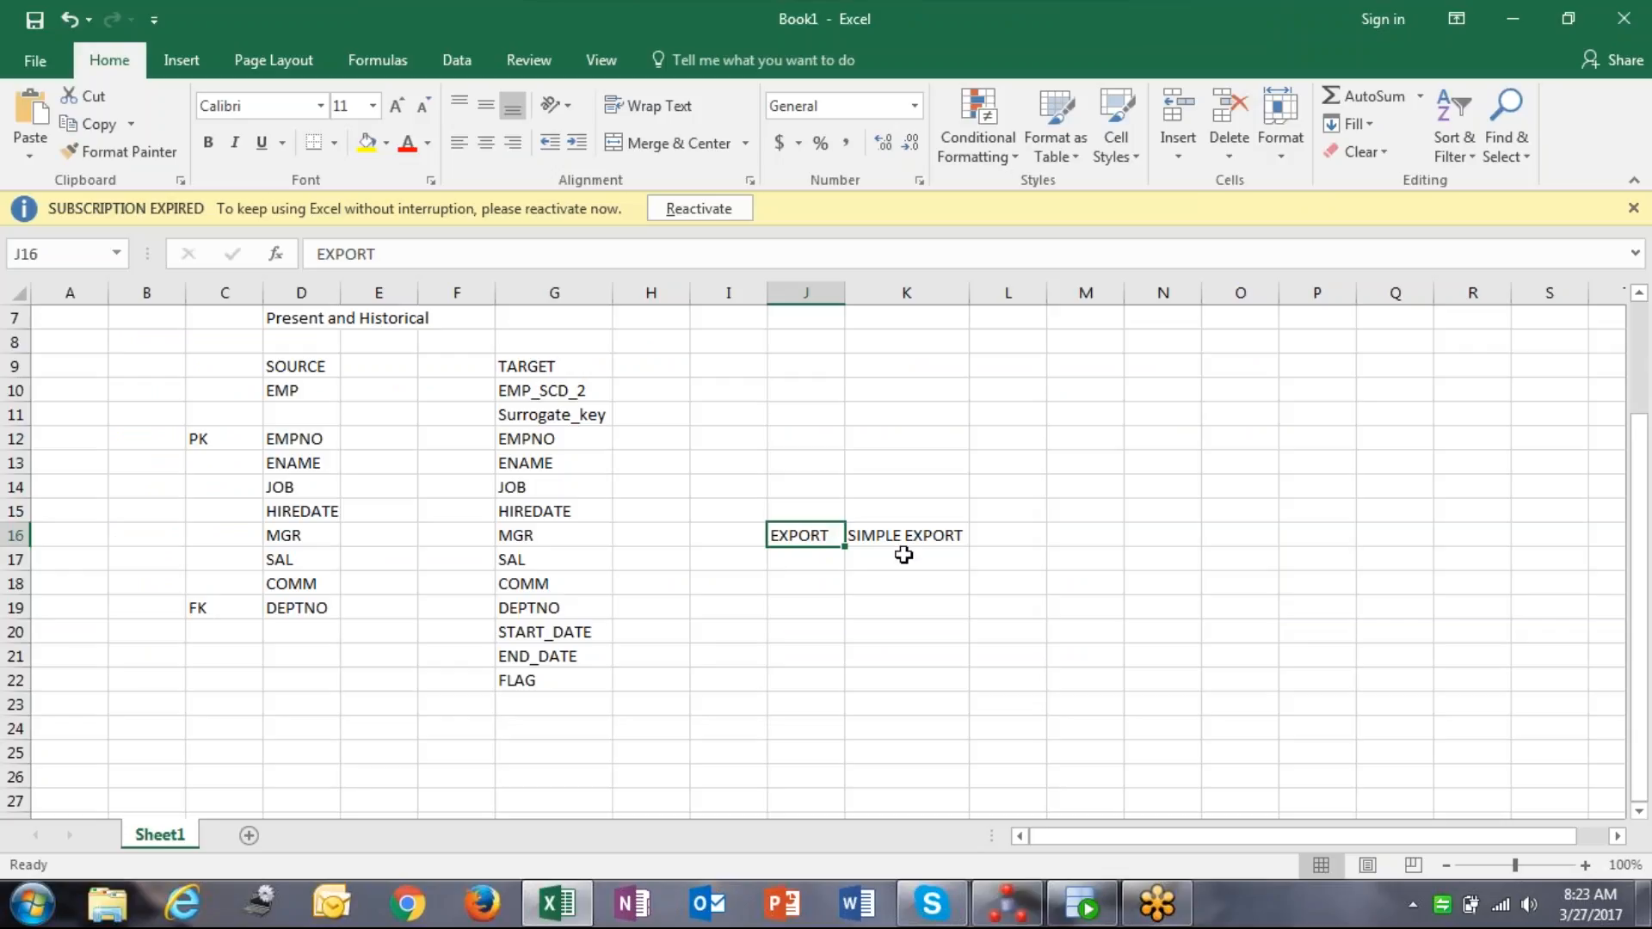
{"action": "key", "text": "Right"}
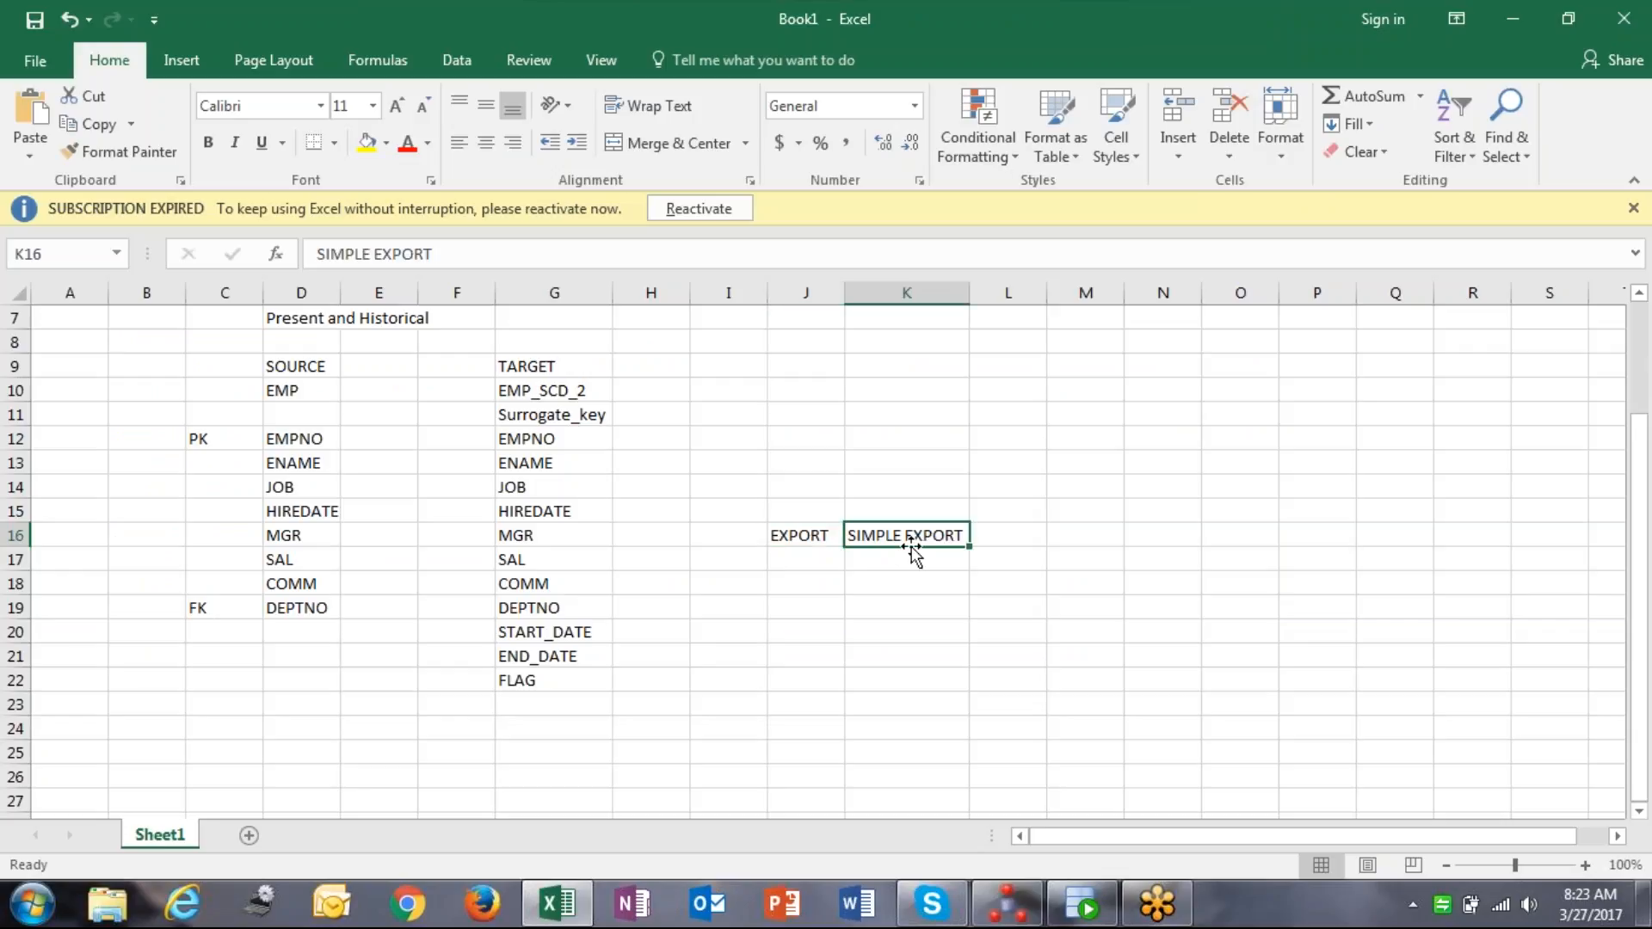
{"action": "key", "text": "alt+Tab"}
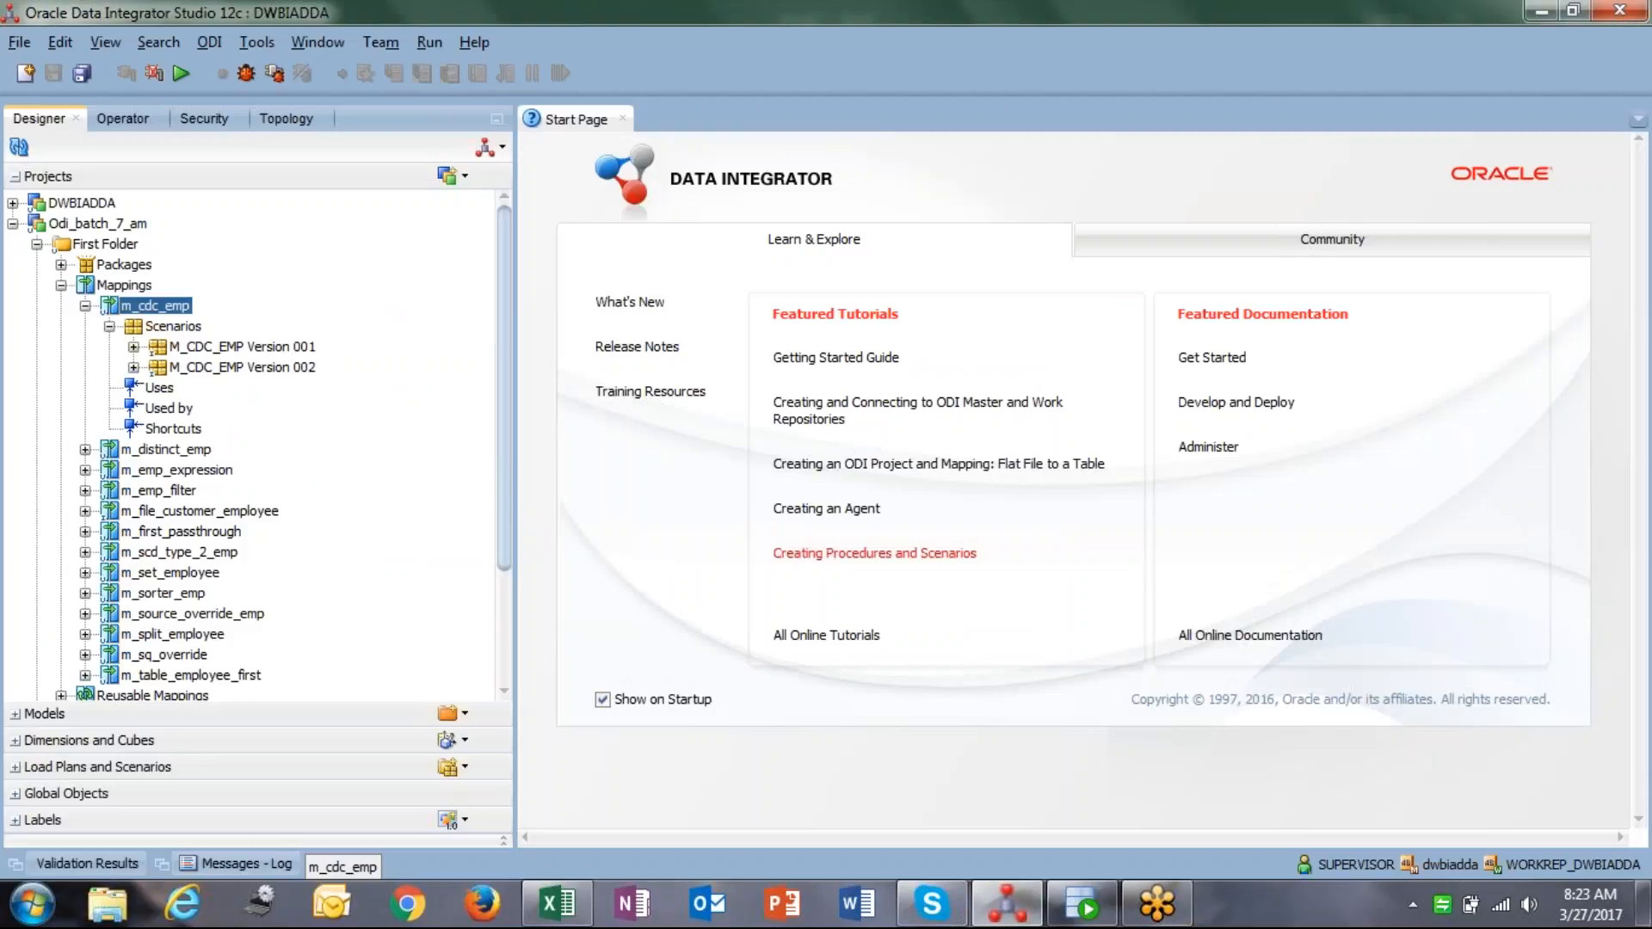
Check the available options of the Odi_batch_7_am project and open the Designer's Export Selection dialog.
{"action": "left_click", "coordinate": [142, 223]}
{"action": "left_click", "coordinate": [464, 183]}
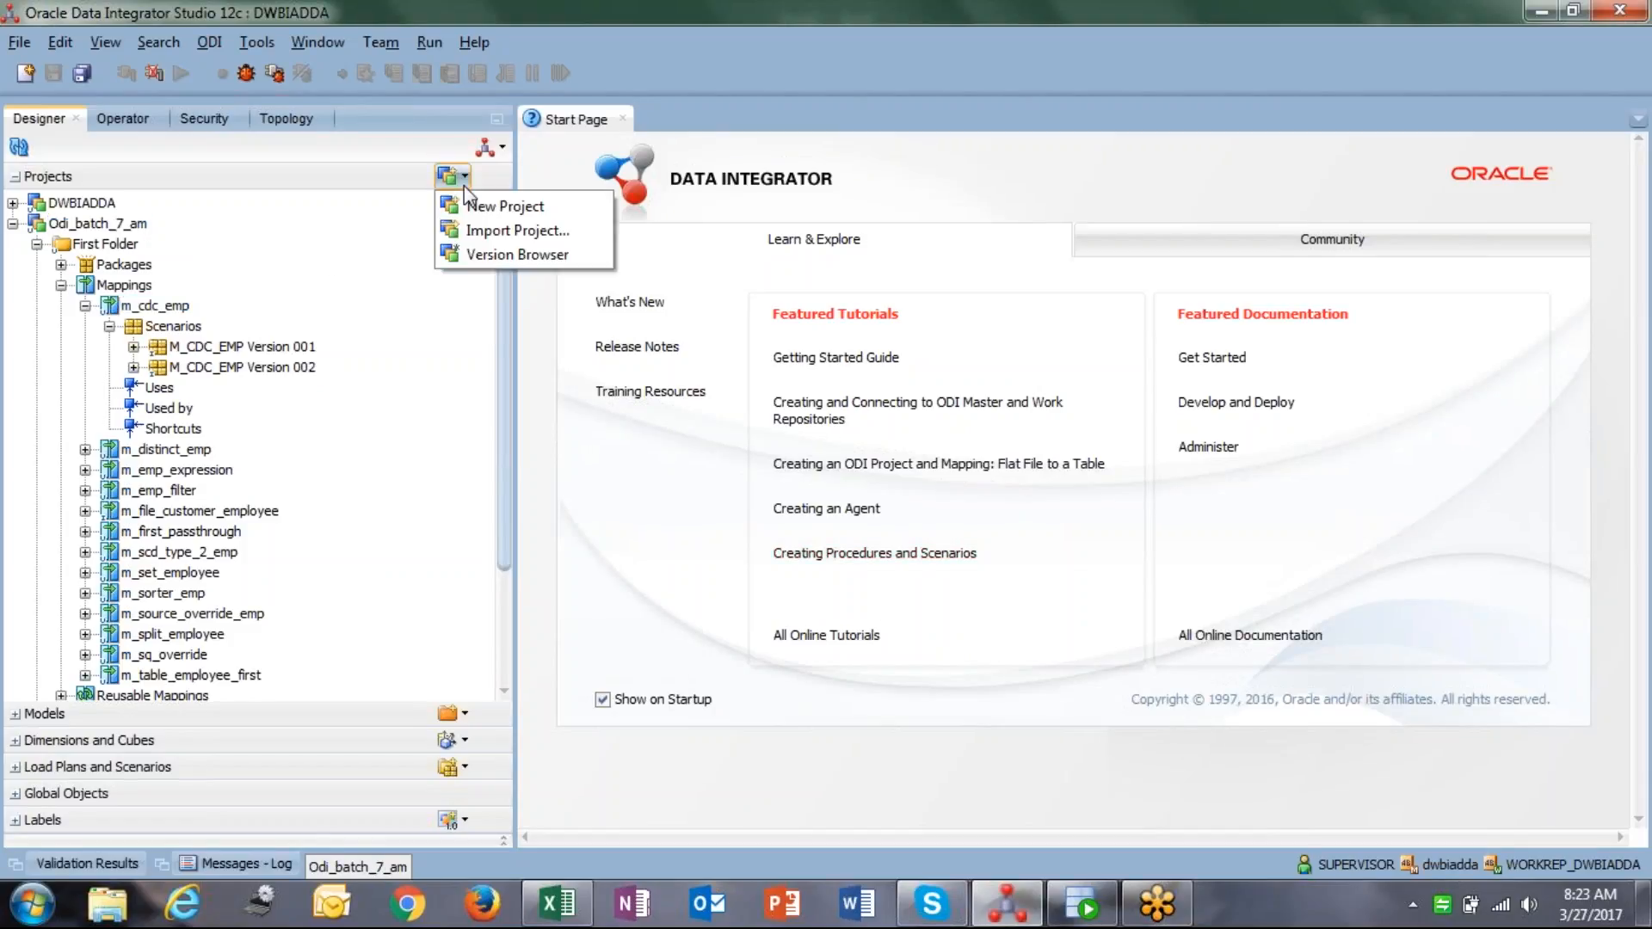
{"action": "right_click", "coordinate": [131, 227]}
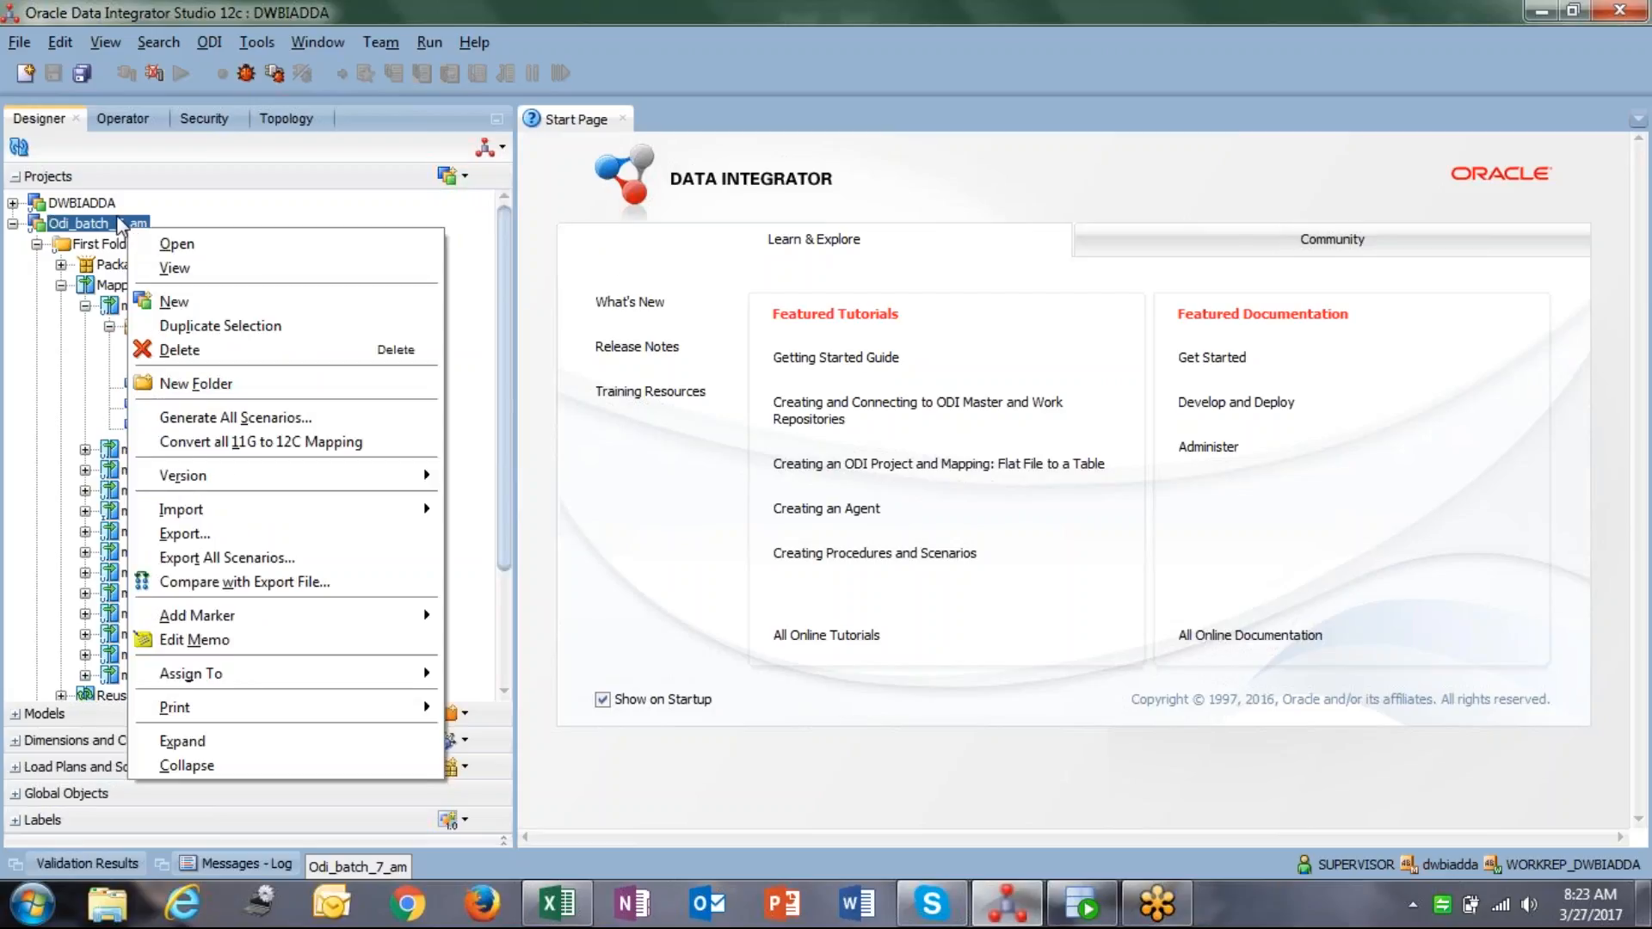
{"action": "key", "text": "Escape"}
{"action": "left_click", "coordinate": [486, 151]}
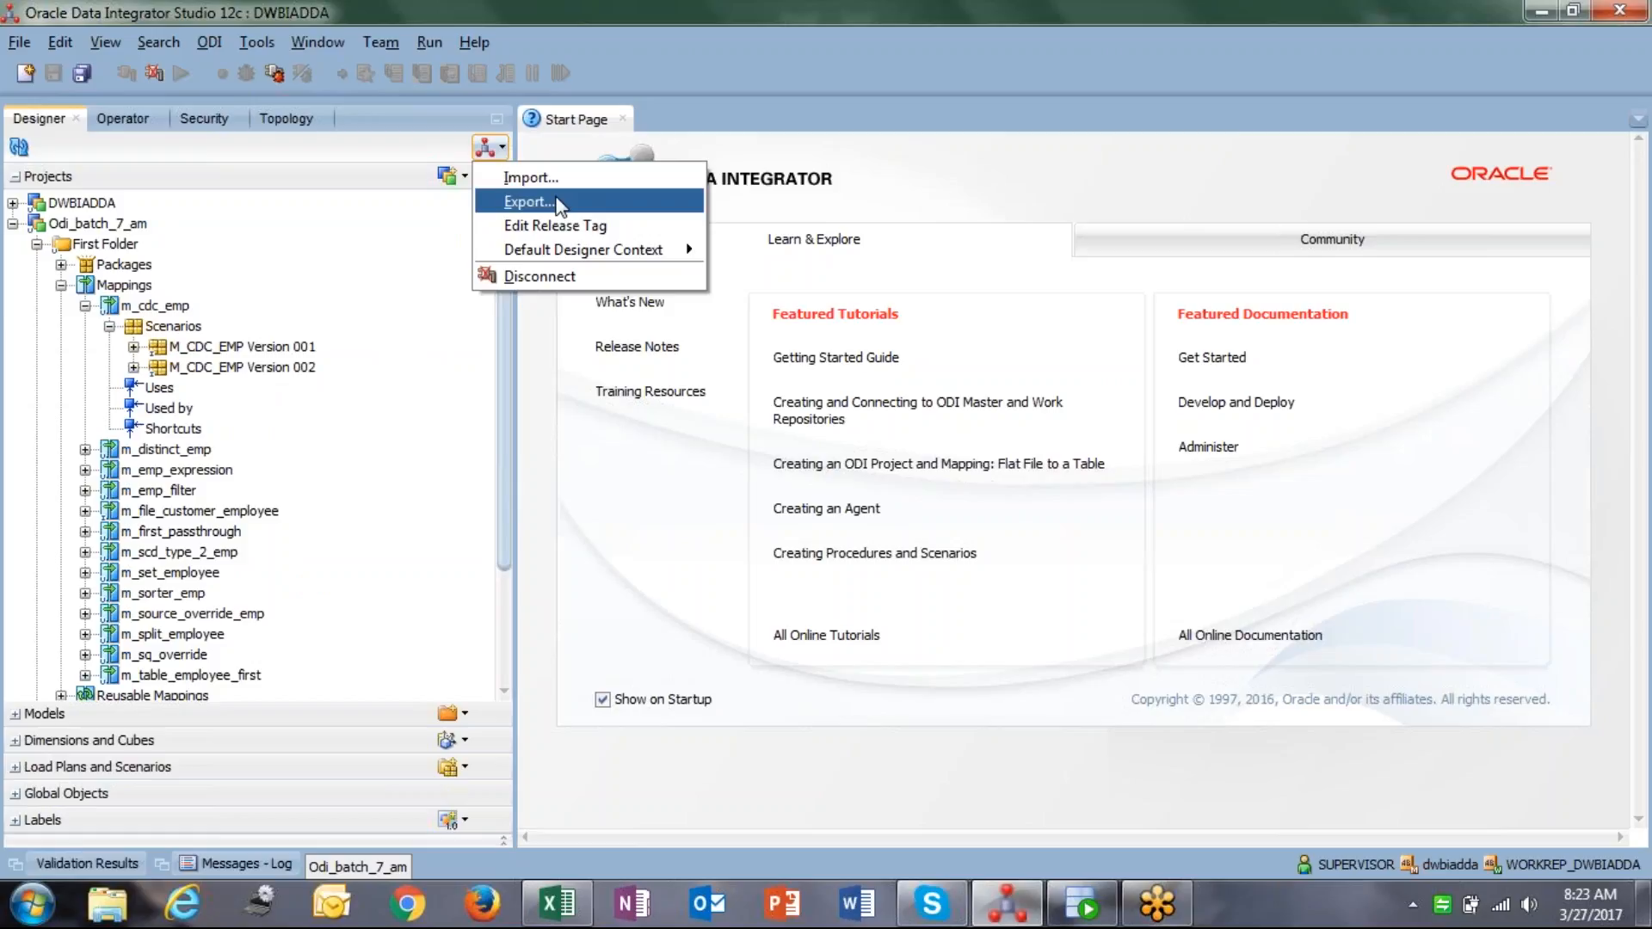
{"action": "left_click", "coordinate": [556, 204]}
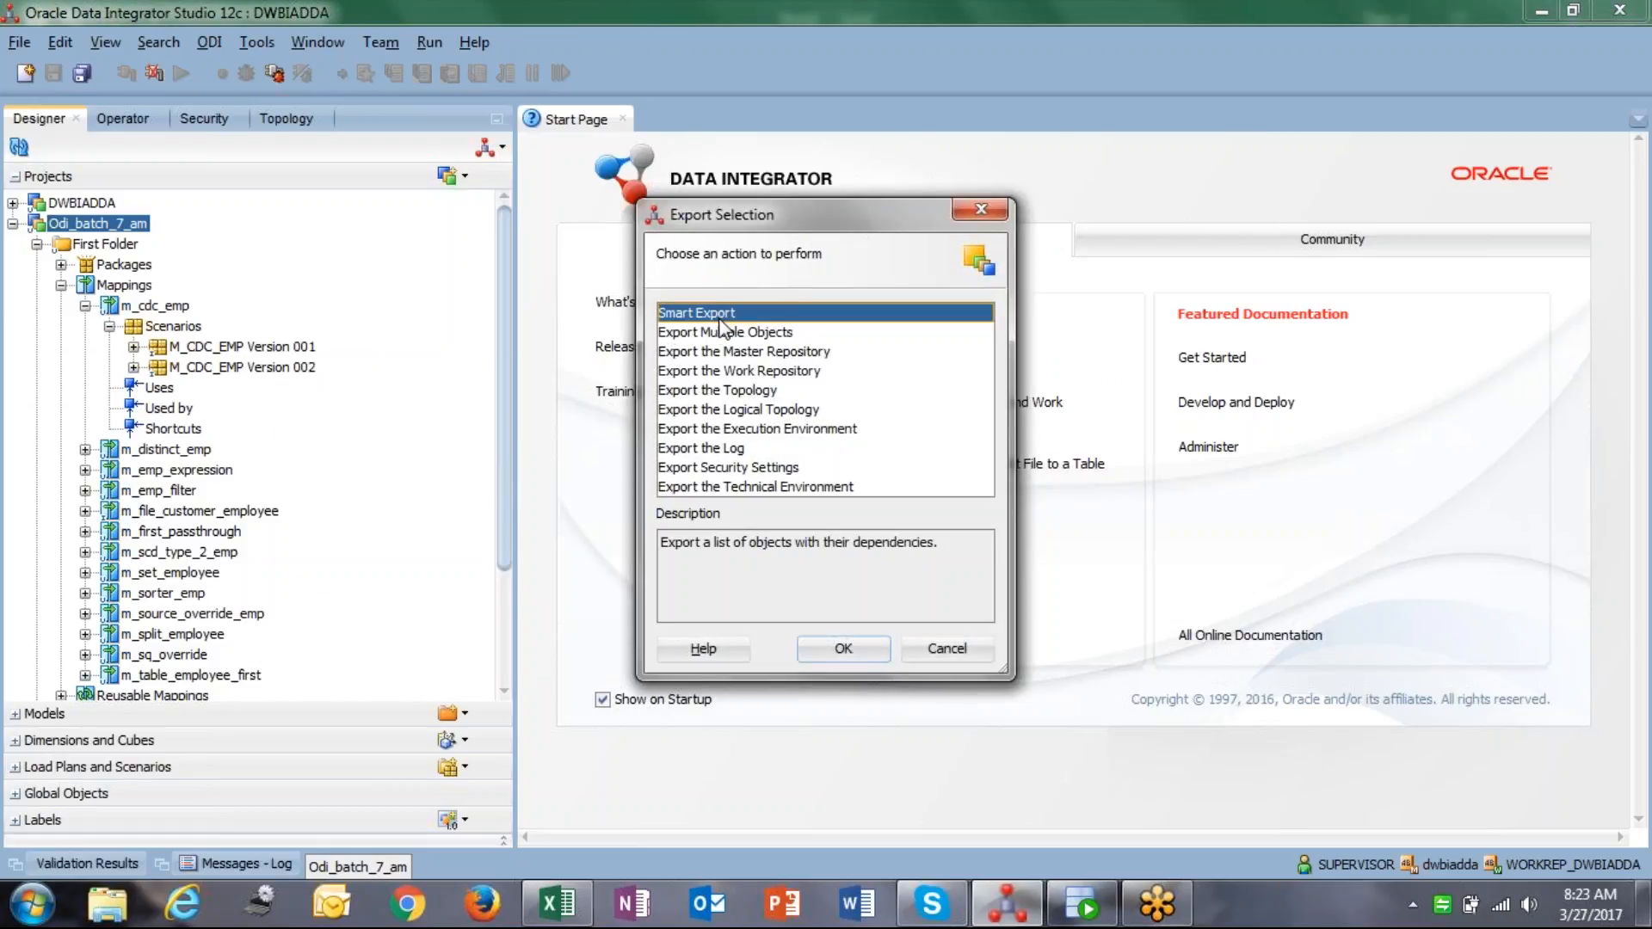
Switch to the Excel workbook and change the K16 entry to SMARTEXPORT.
{"action": "key", "text": "alt+Tab"}
{"action": "double_click", "coordinate": [878, 539]}
{"action": "key", "text": "BackSpace"}
{"action": "key", "text": "BackSpace"}
{"action": "key", "text": "BackSpace"}
{"action": "key", "text": "Delete"}
{"action": "key", "text": "Delete"}
{"action": "key", "text": "Delete"}
{"action": "key", "text": "Delete"}
{"action": "type", "text": "SMARTEXPORT"}
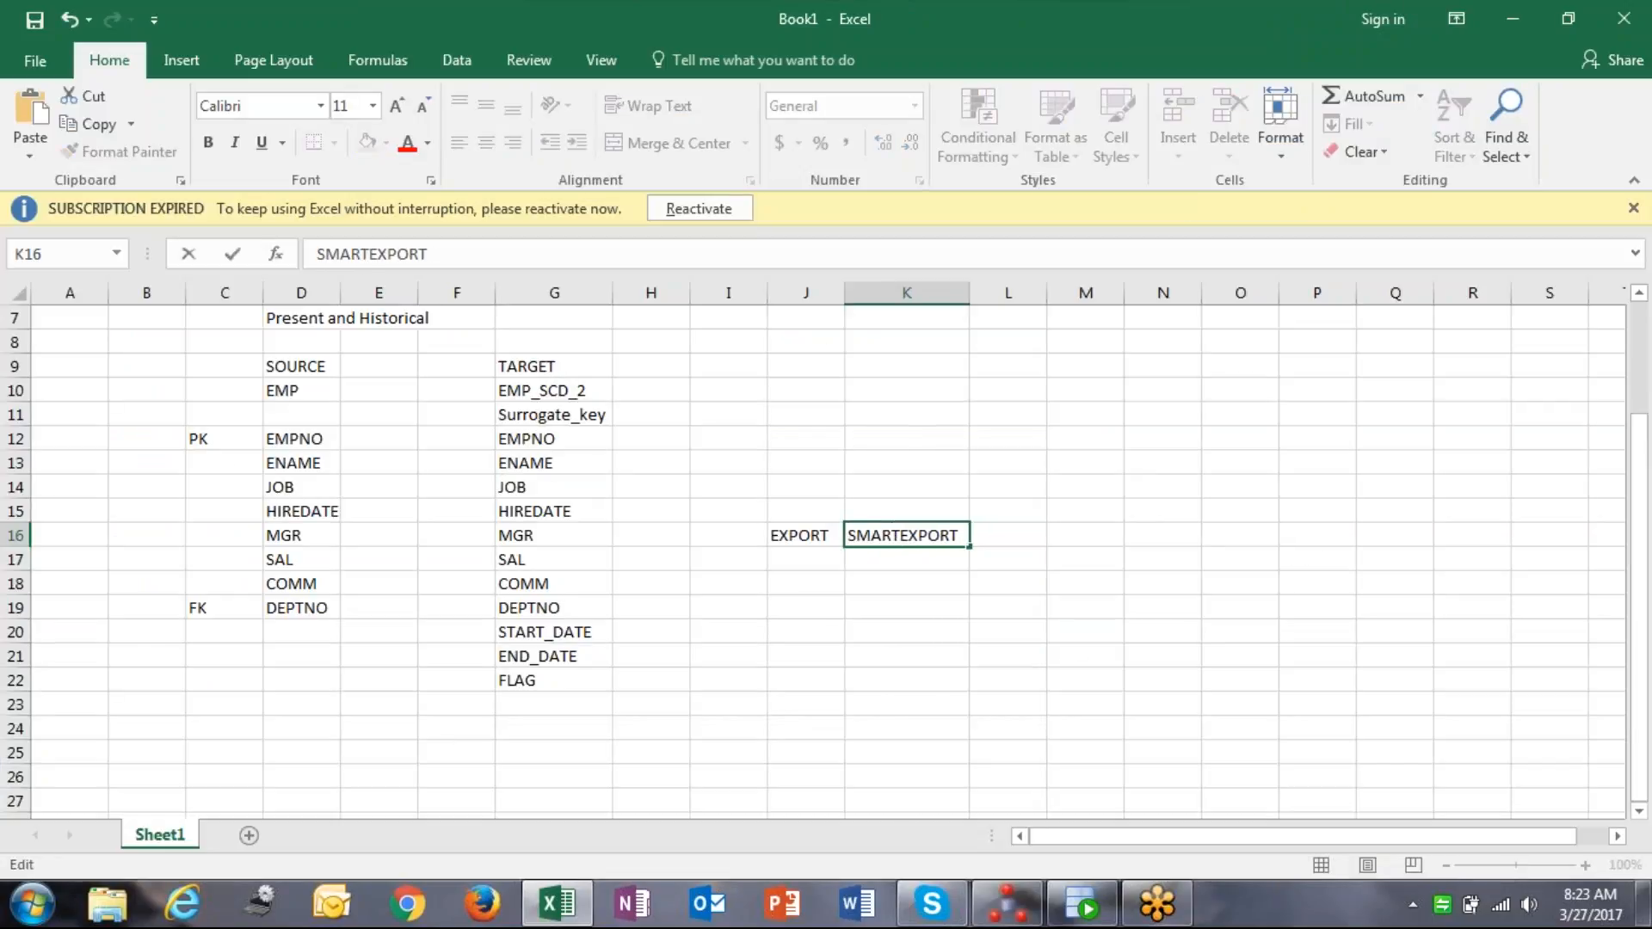
Return to Oracle Data Integrator and read the export type descriptions from Export Multiple Objects down to Export the Technical Environment.
{"action": "key", "text": "alt+Tab"}
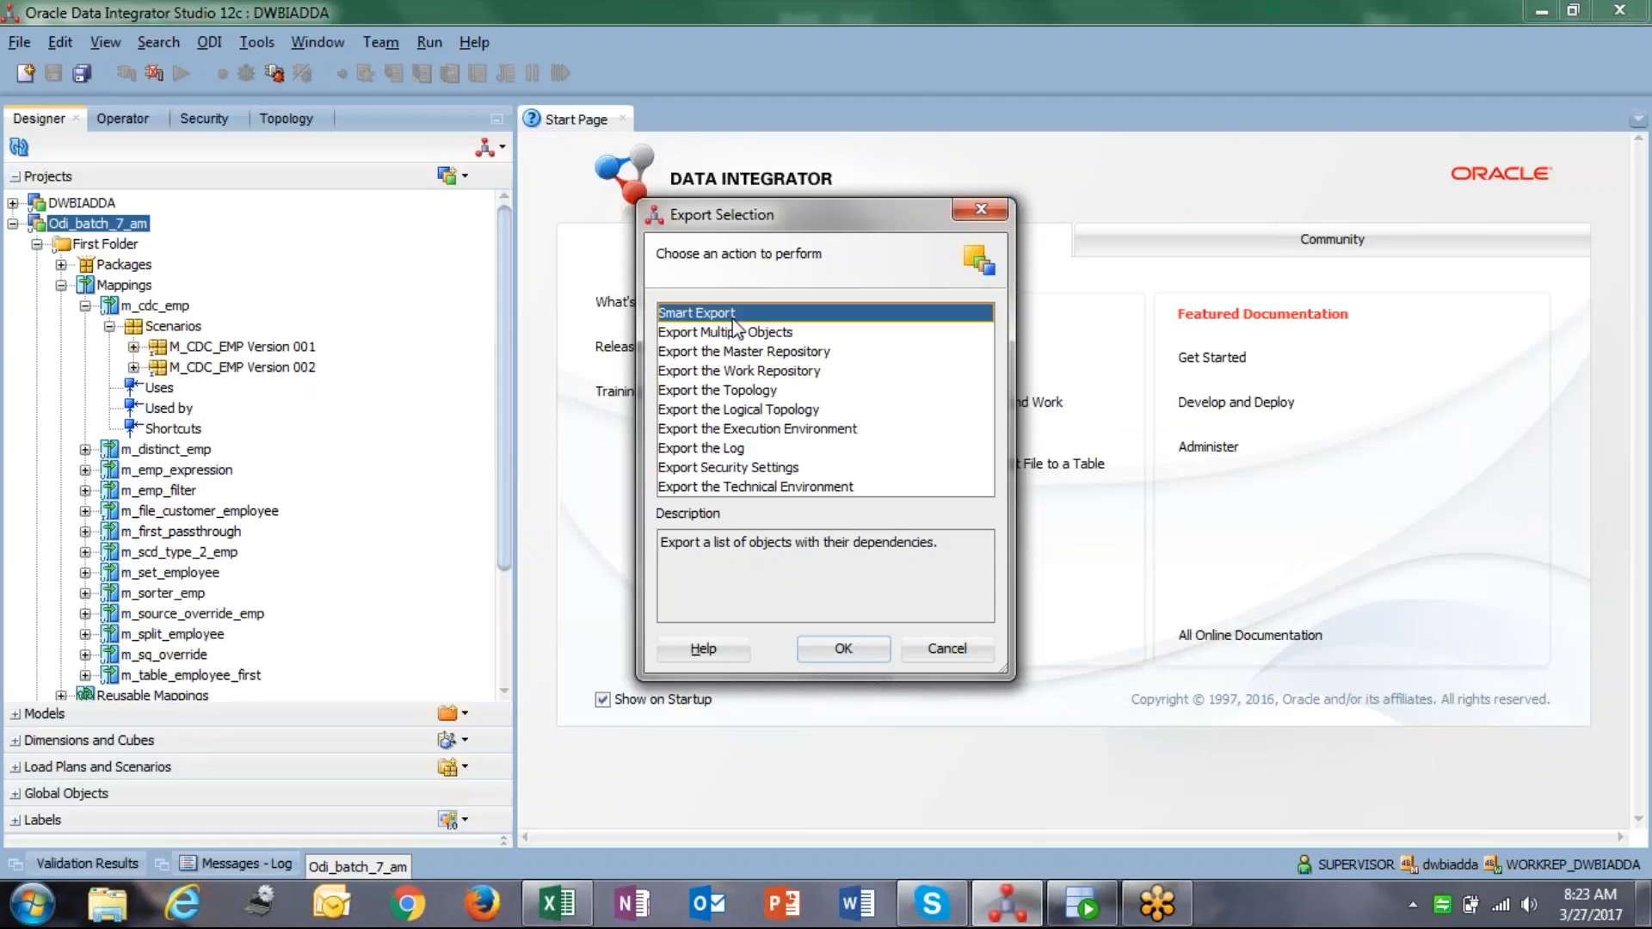
{"action": "left_click", "coordinate": [857, 339]}
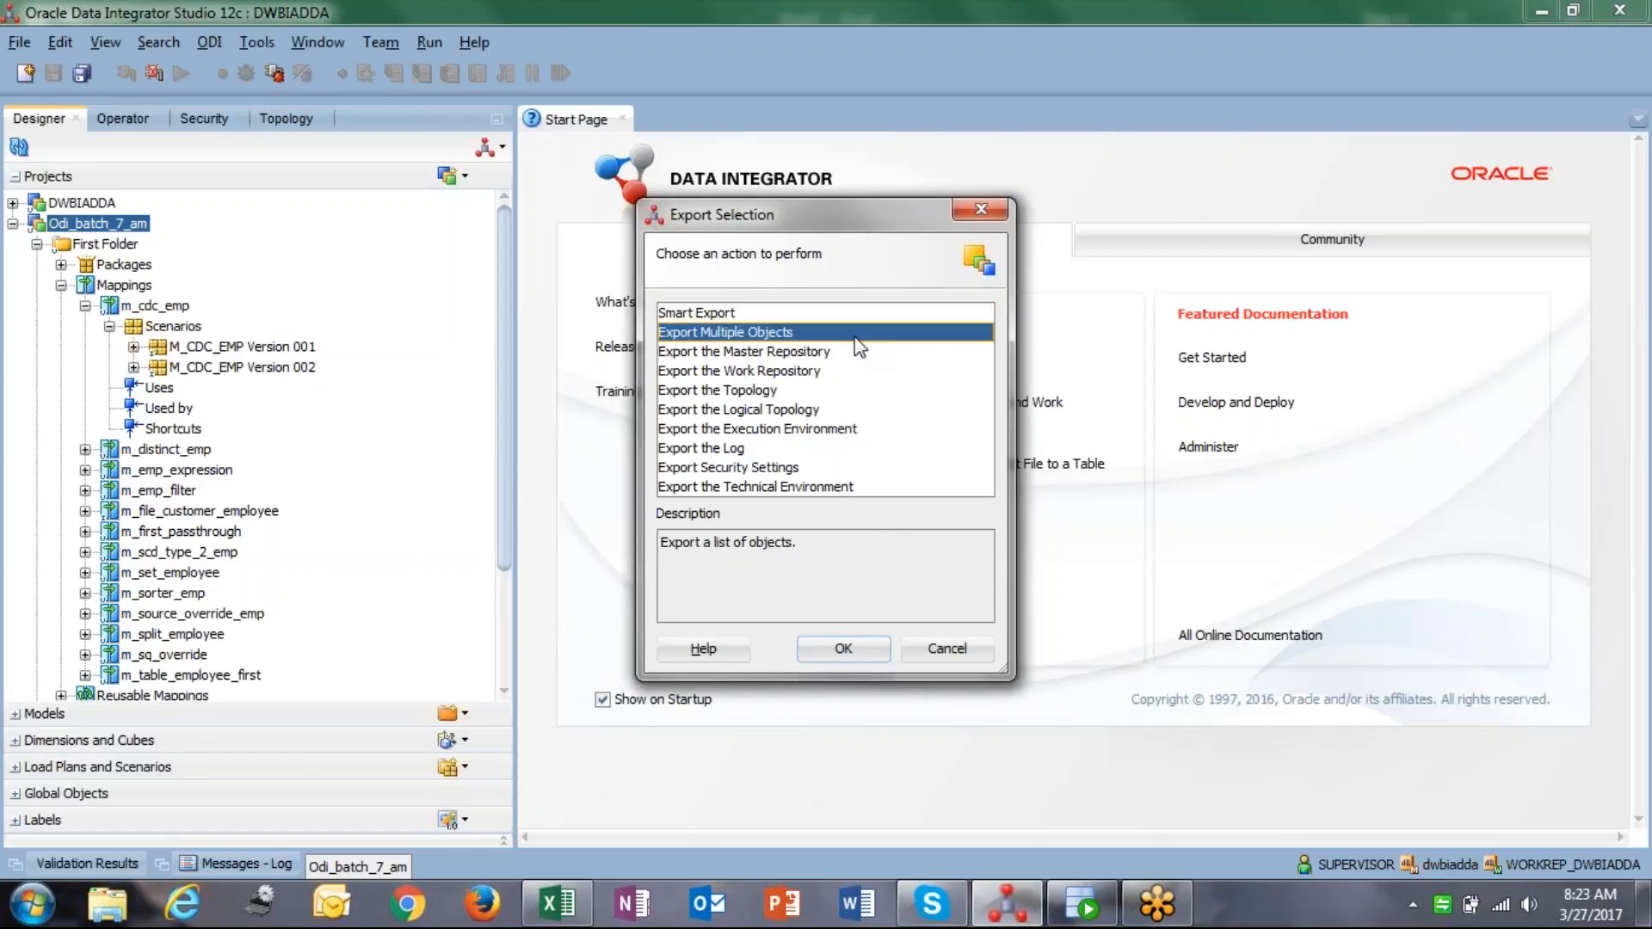
{"action": "left_click", "coordinate": [877, 353]}
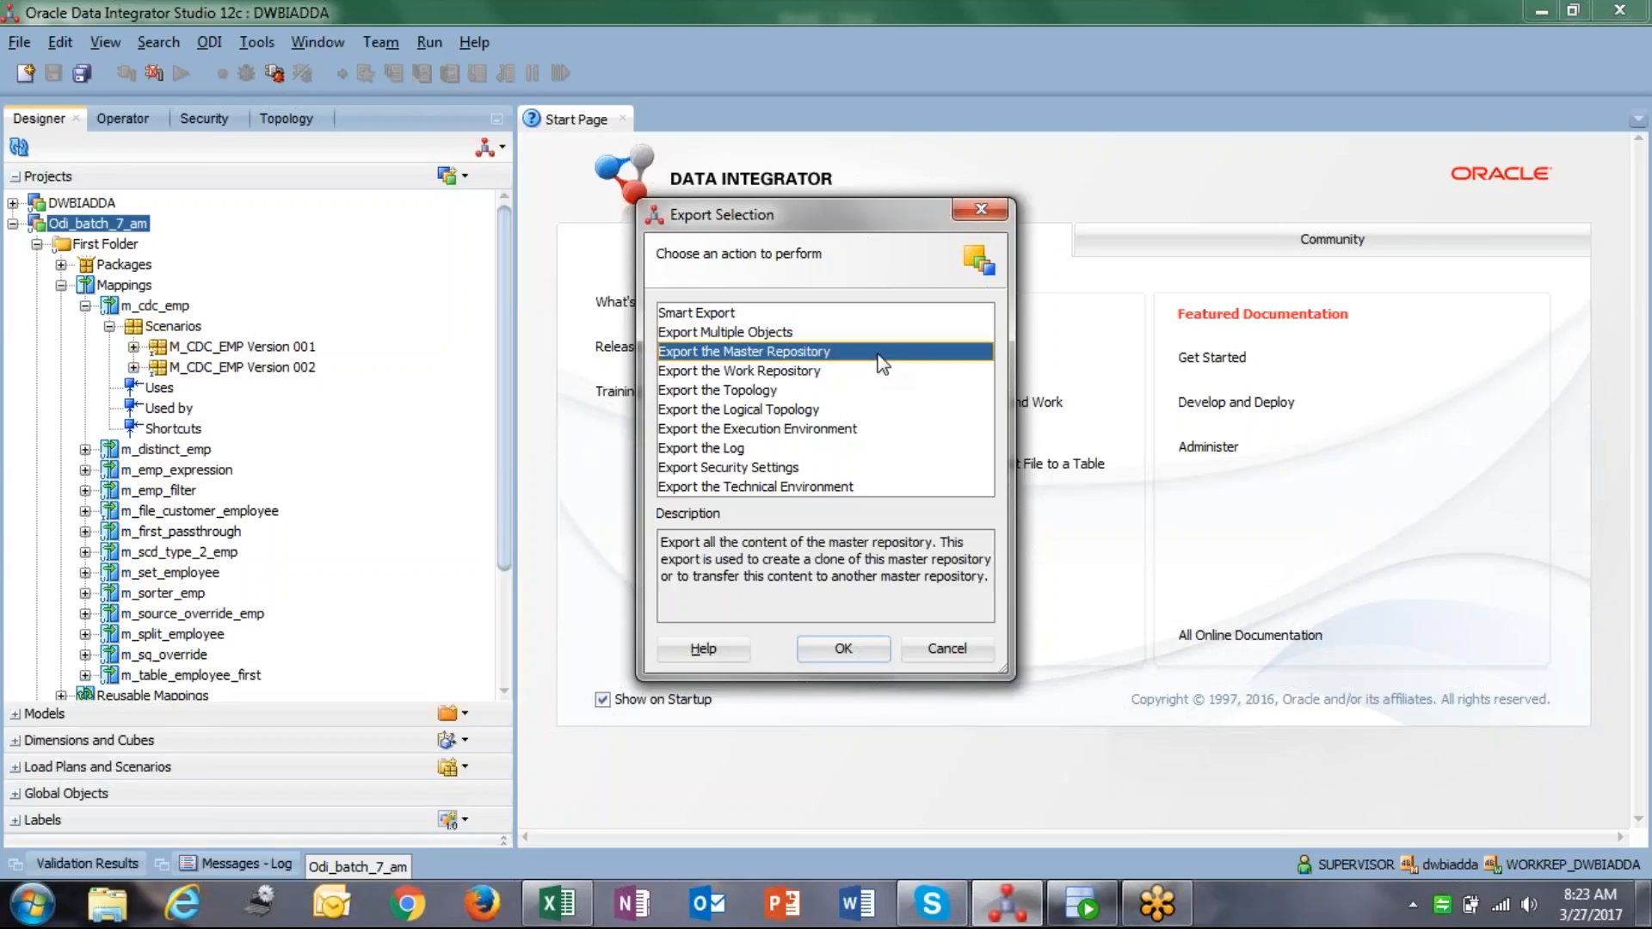
{"action": "left_click", "coordinate": [745, 392]}
{"action": "left_click", "coordinate": [776, 410]}
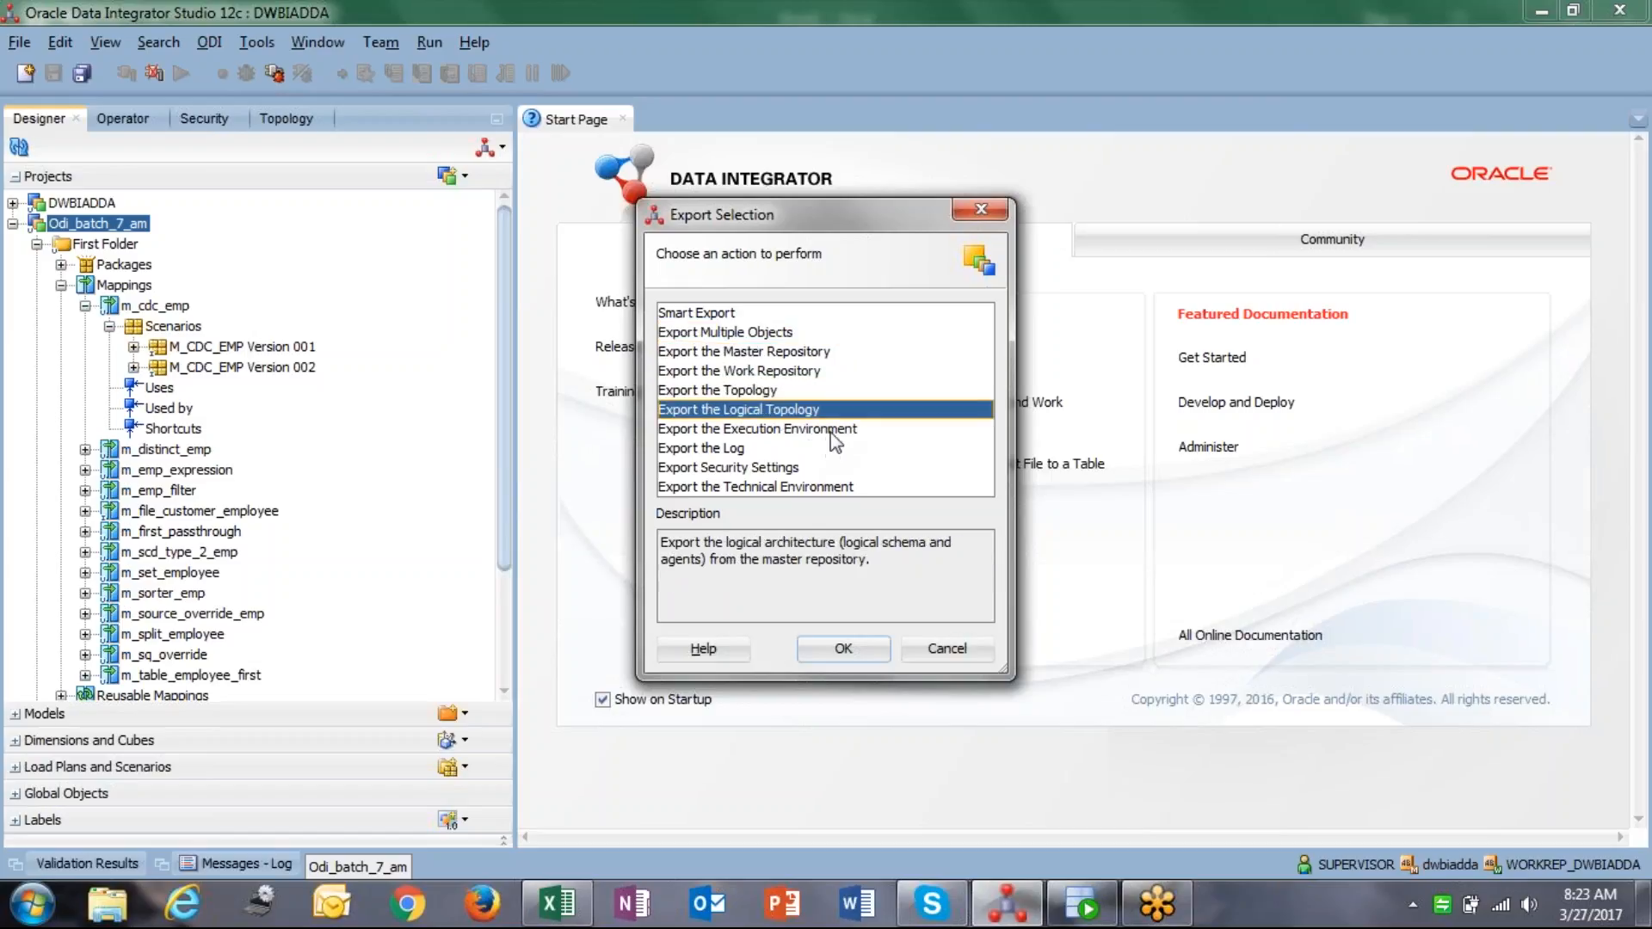
{"action": "left_click", "coordinate": [832, 431]}
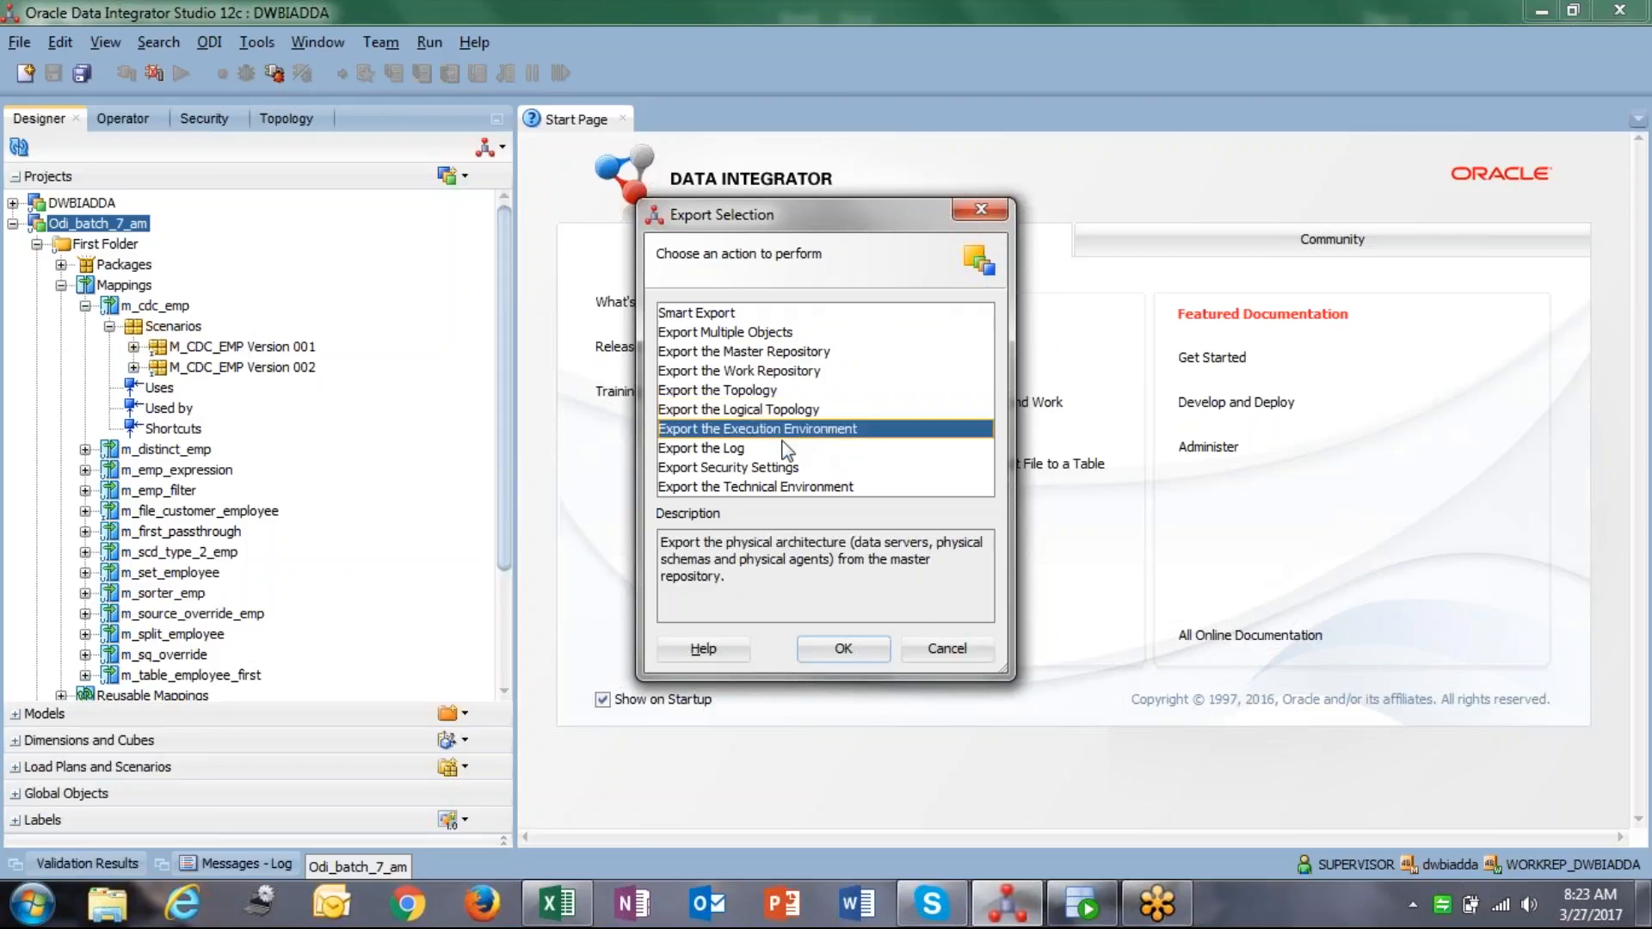
{"action": "left_click", "coordinate": [785, 447]}
{"action": "left_click", "coordinate": [833, 430]}
{"action": "left_click", "coordinate": [832, 470]}
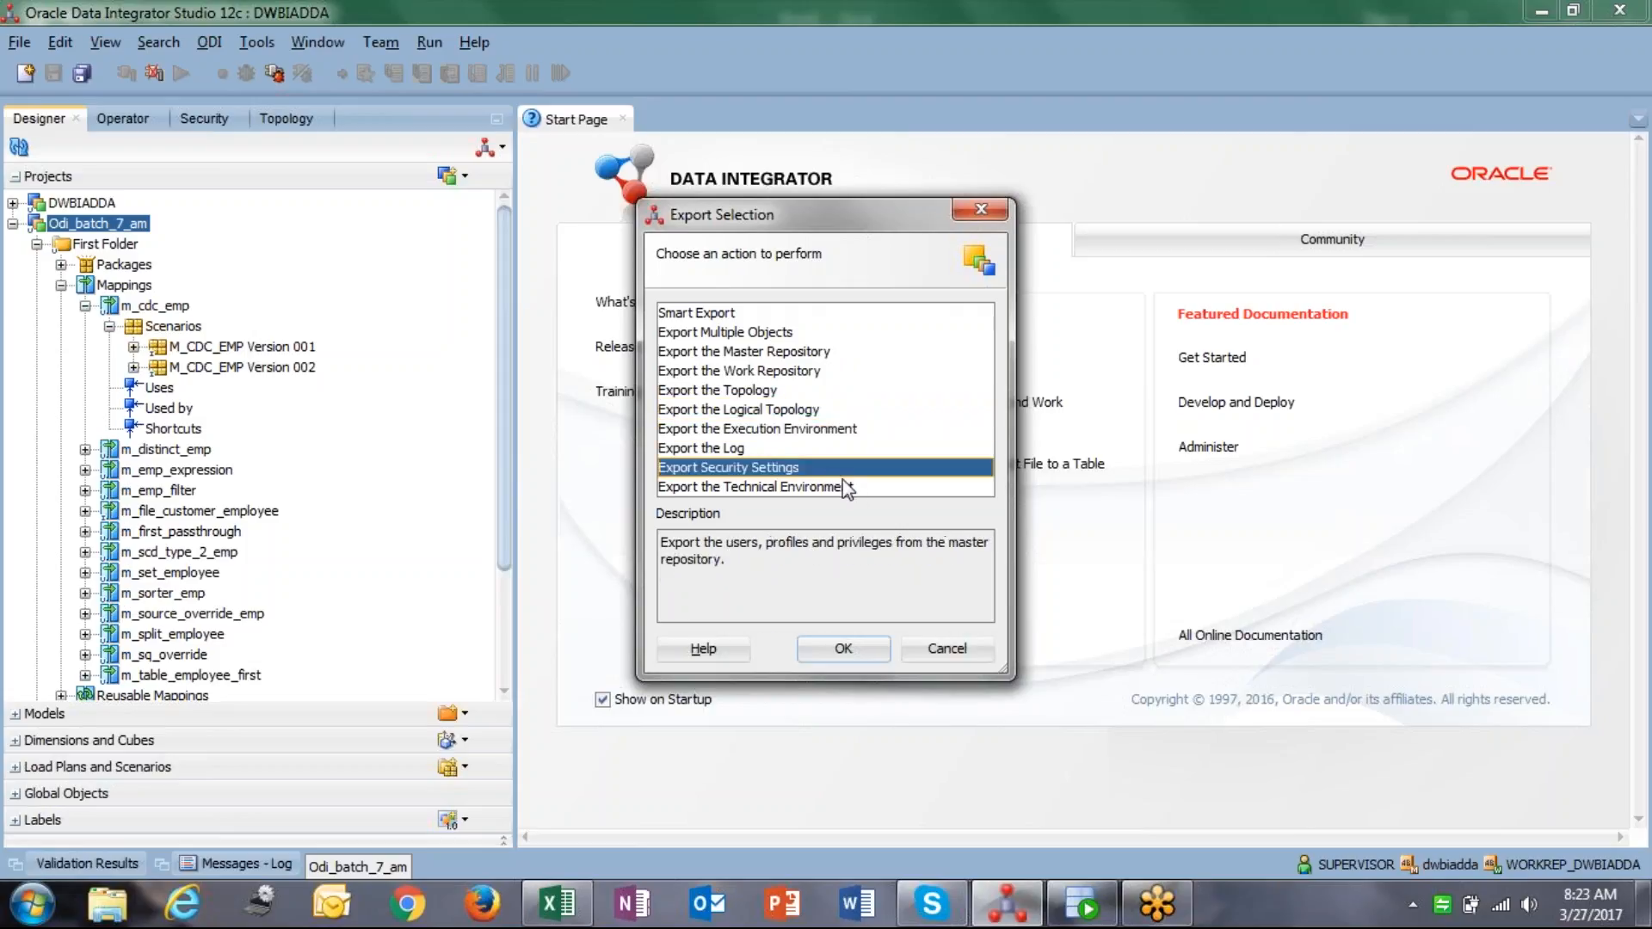
{"action": "left_click", "coordinate": [853, 488]}
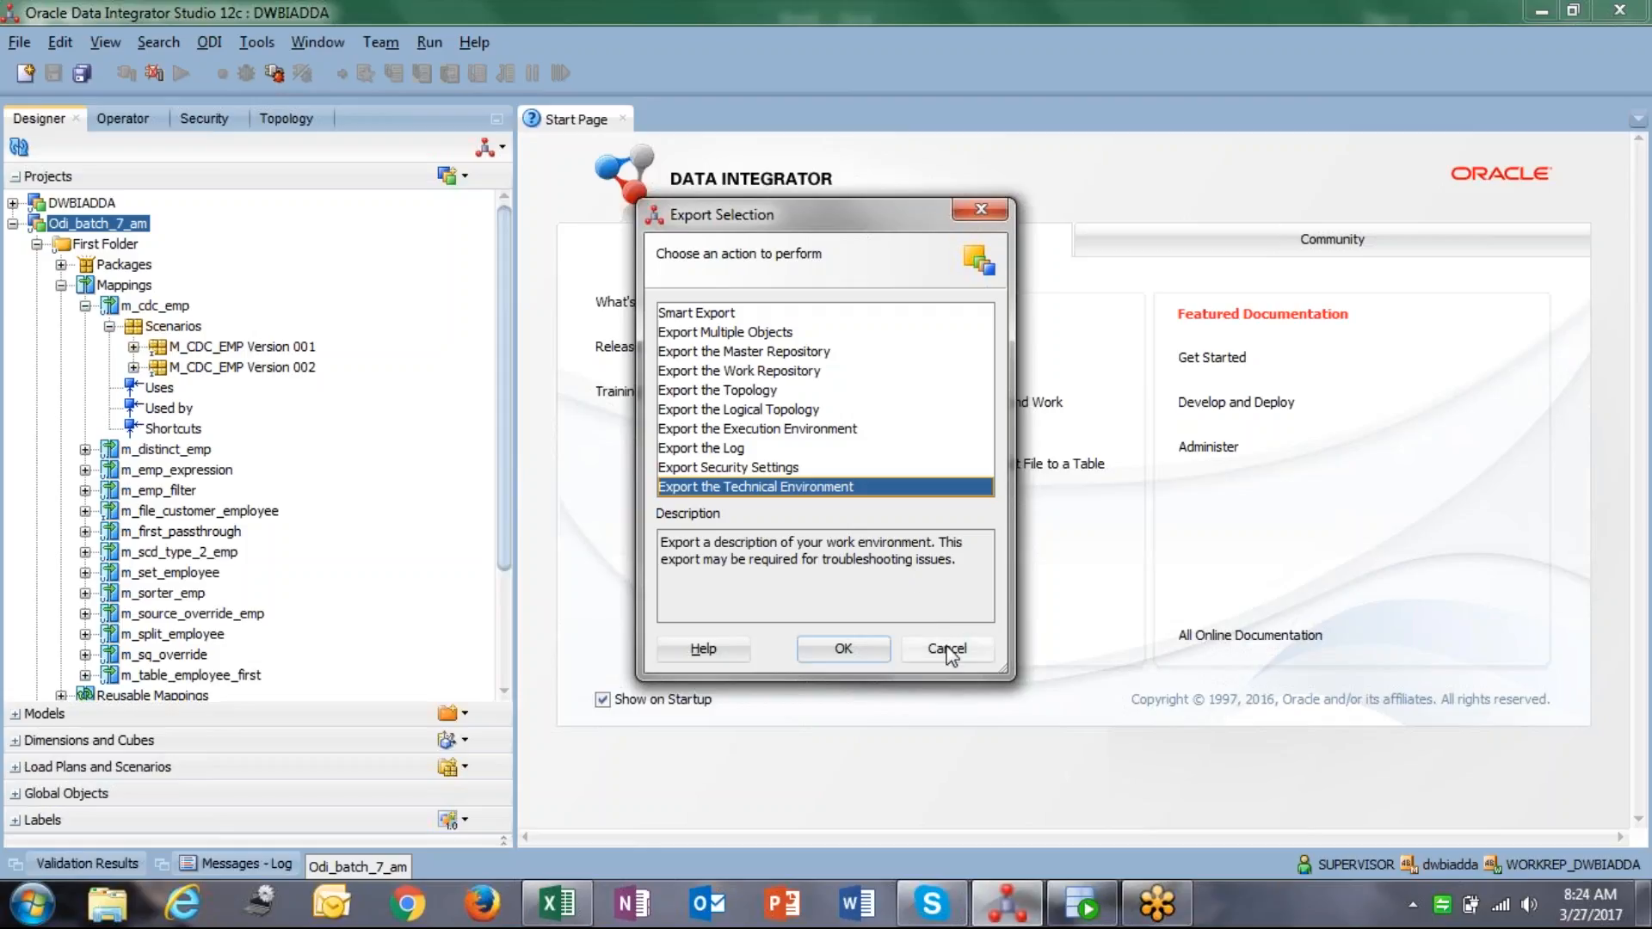
Review the descriptions for exporting the master repository, work repository, topology, security settings and execution environment.
{"action": "left_click", "coordinate": [780, 359]}
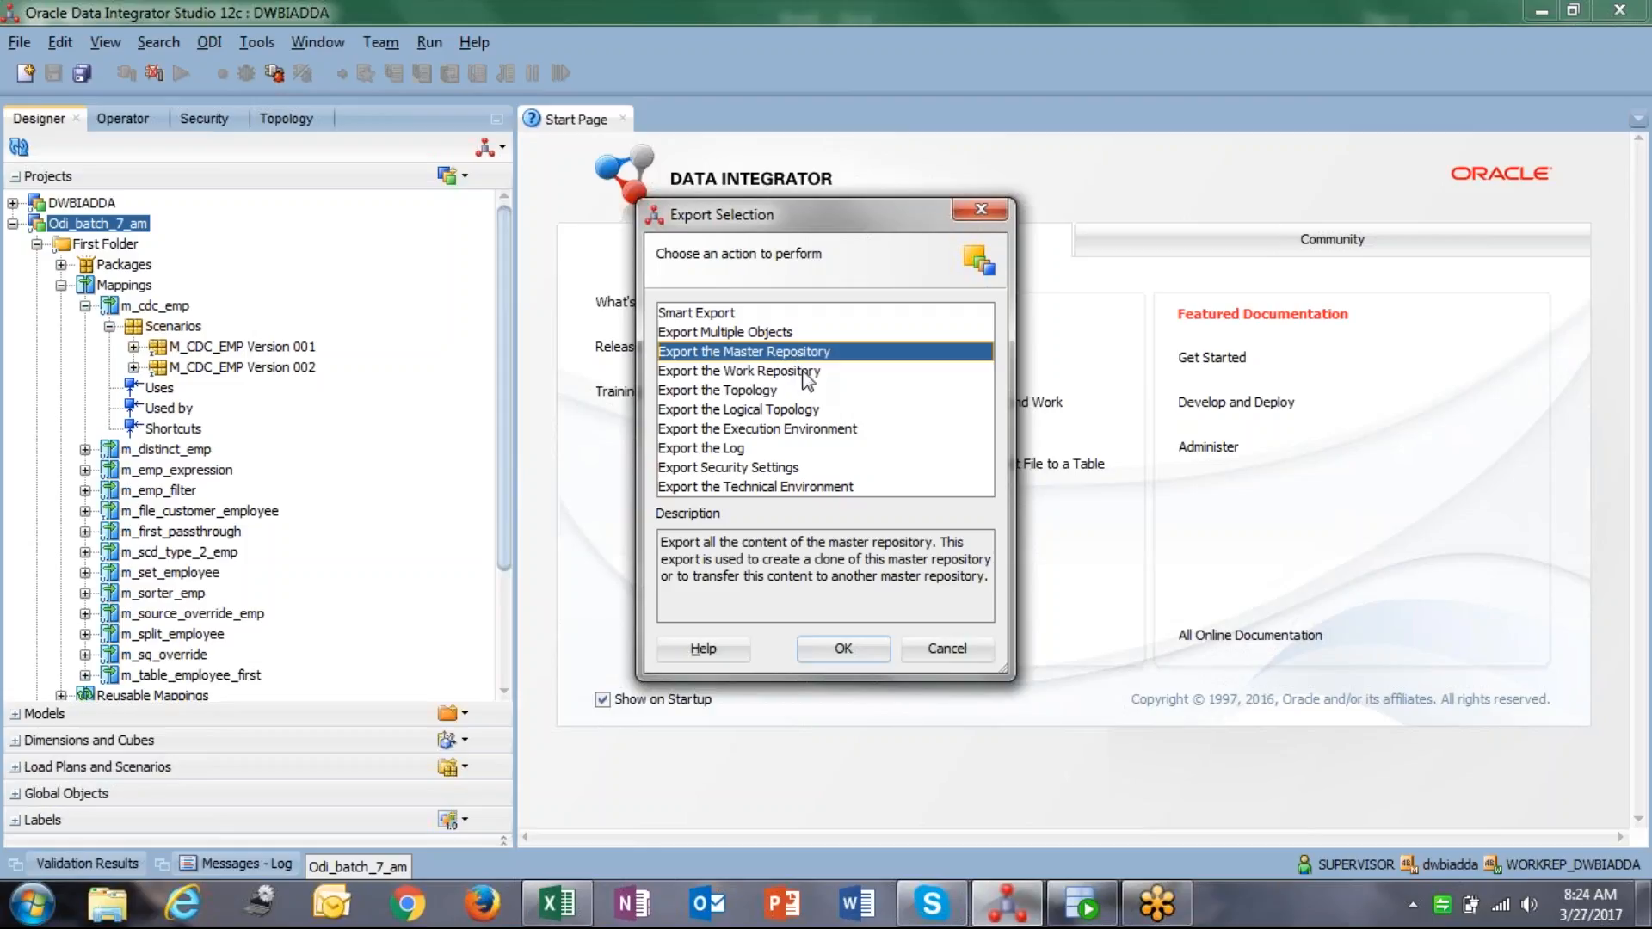
{"action": "left_click", "coordinate": [805, 376]}
{"action": "left_click", "coordinate": [812, 392]}
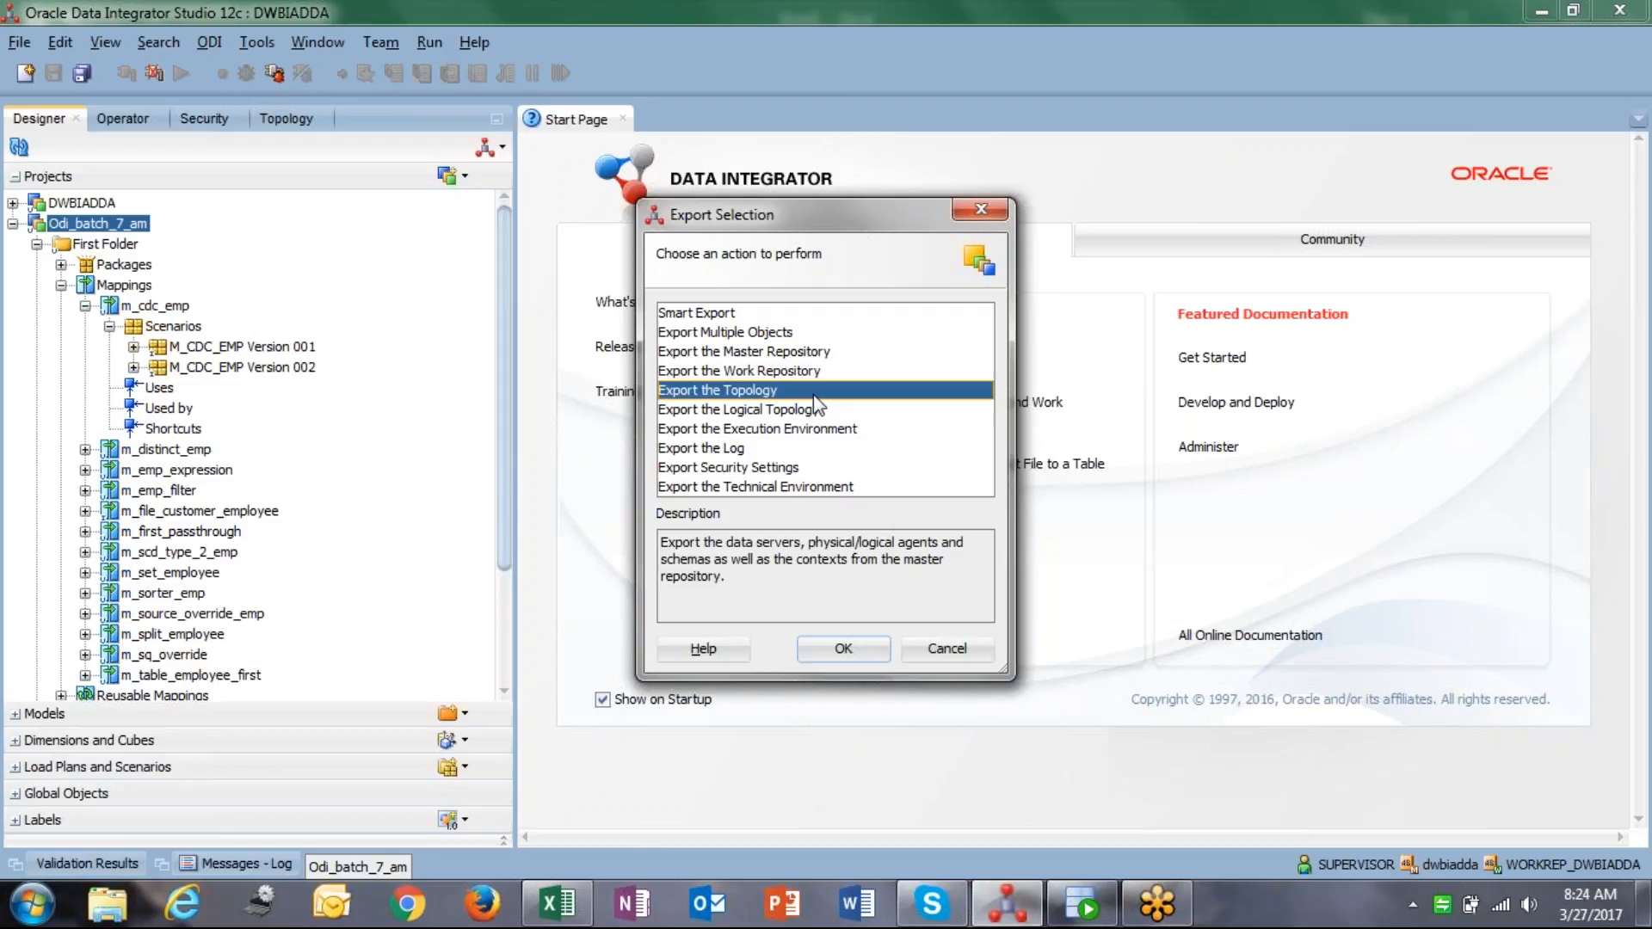
{"action": "left_click", "coordinate": [806, 469]}
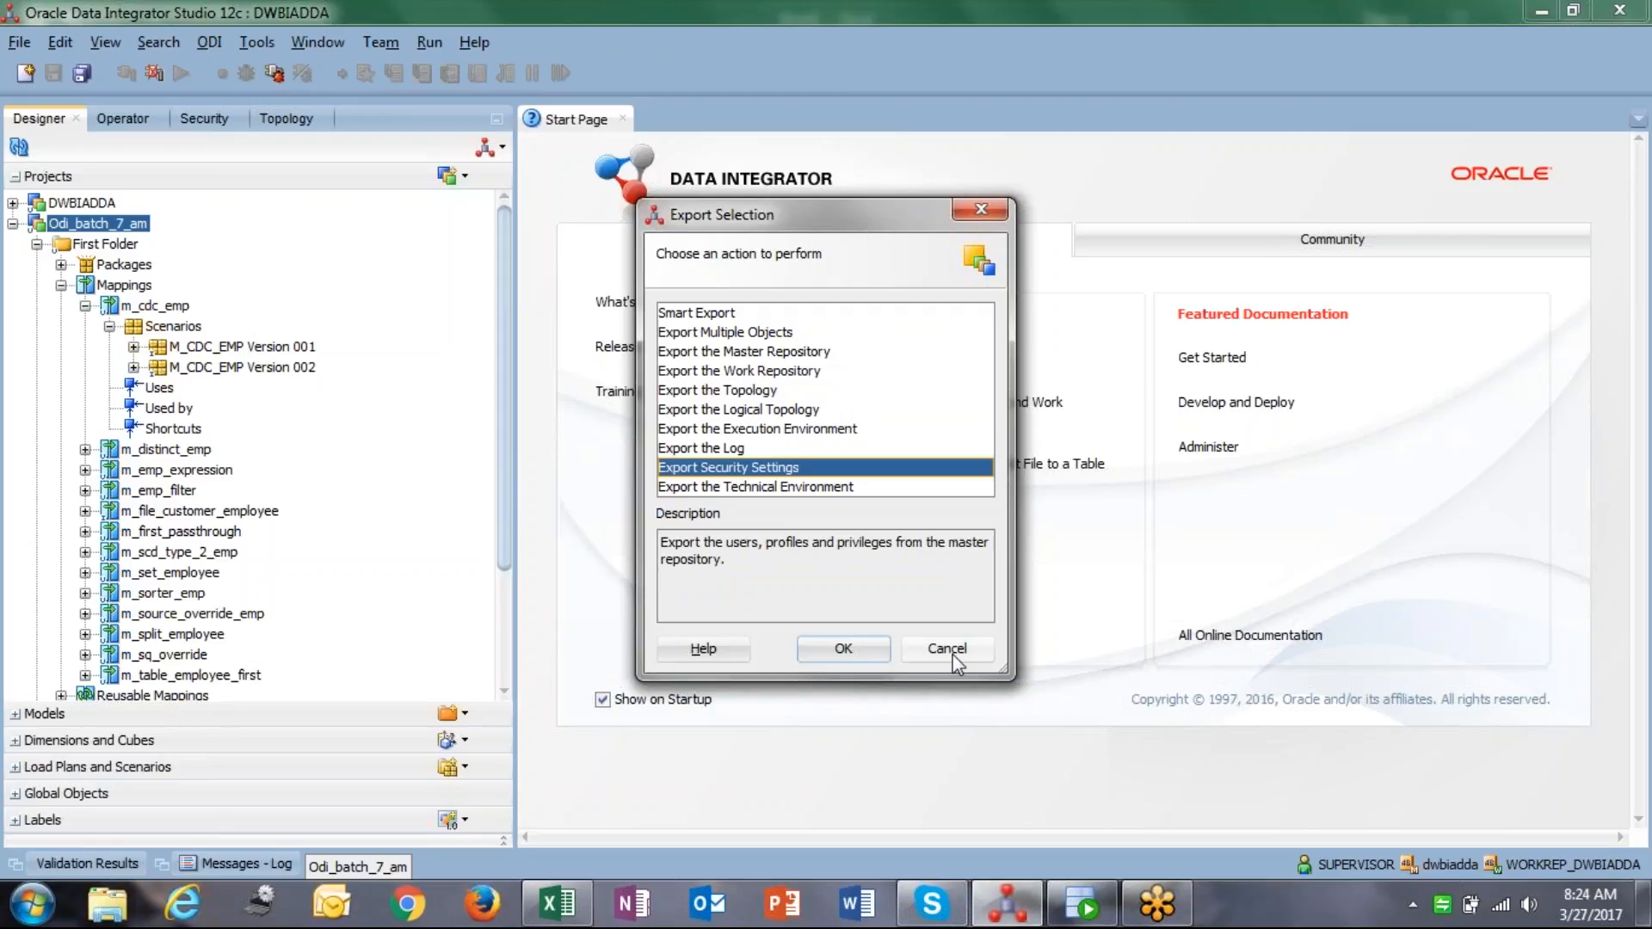
{"action": "left_click", "coordinate": [771, 353]}
{"action": "left_click", "coordinate": [771, 374]}
{"action": "left_click", "coordinate": [772, 391]}
{"action": "left_click", "coordinate": [771, 430]}
Compare the master and work repository export descriptions, and view the Export Master Repository settings without exporting.
{"action": "left_click", "coordinate": [777, 353]}
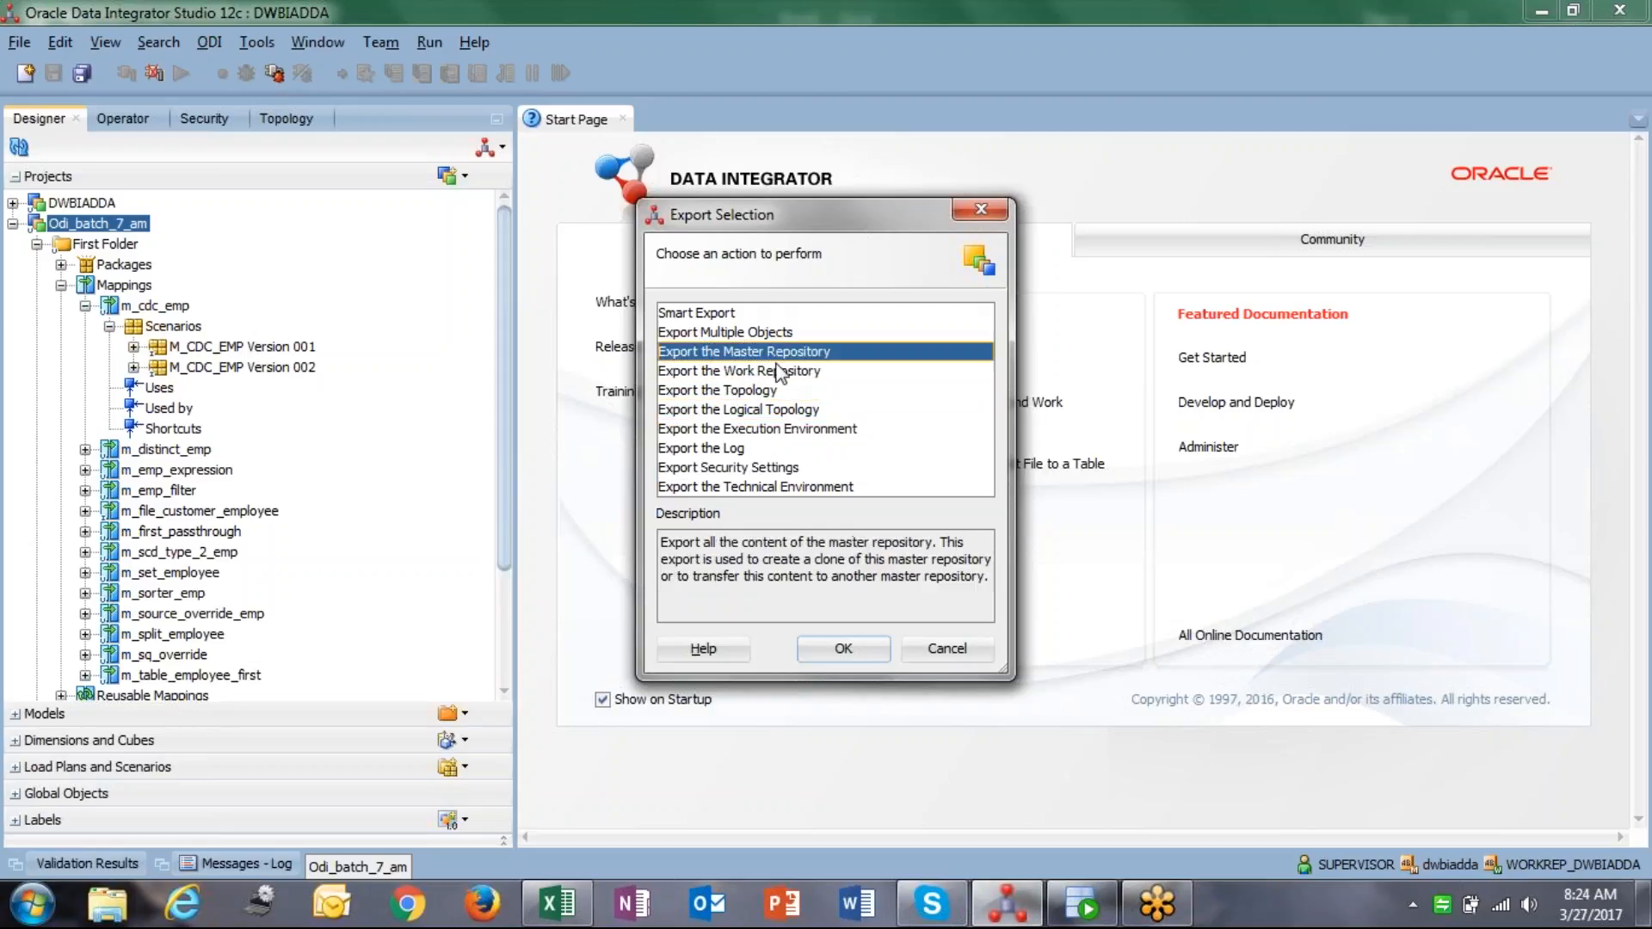
{"action": "left_click", "coordinate": [777, 372]}
{"action": "left_click", "coordinate": [772, 352]}
{"action": "left_click", "coordinate": [776, 372]}
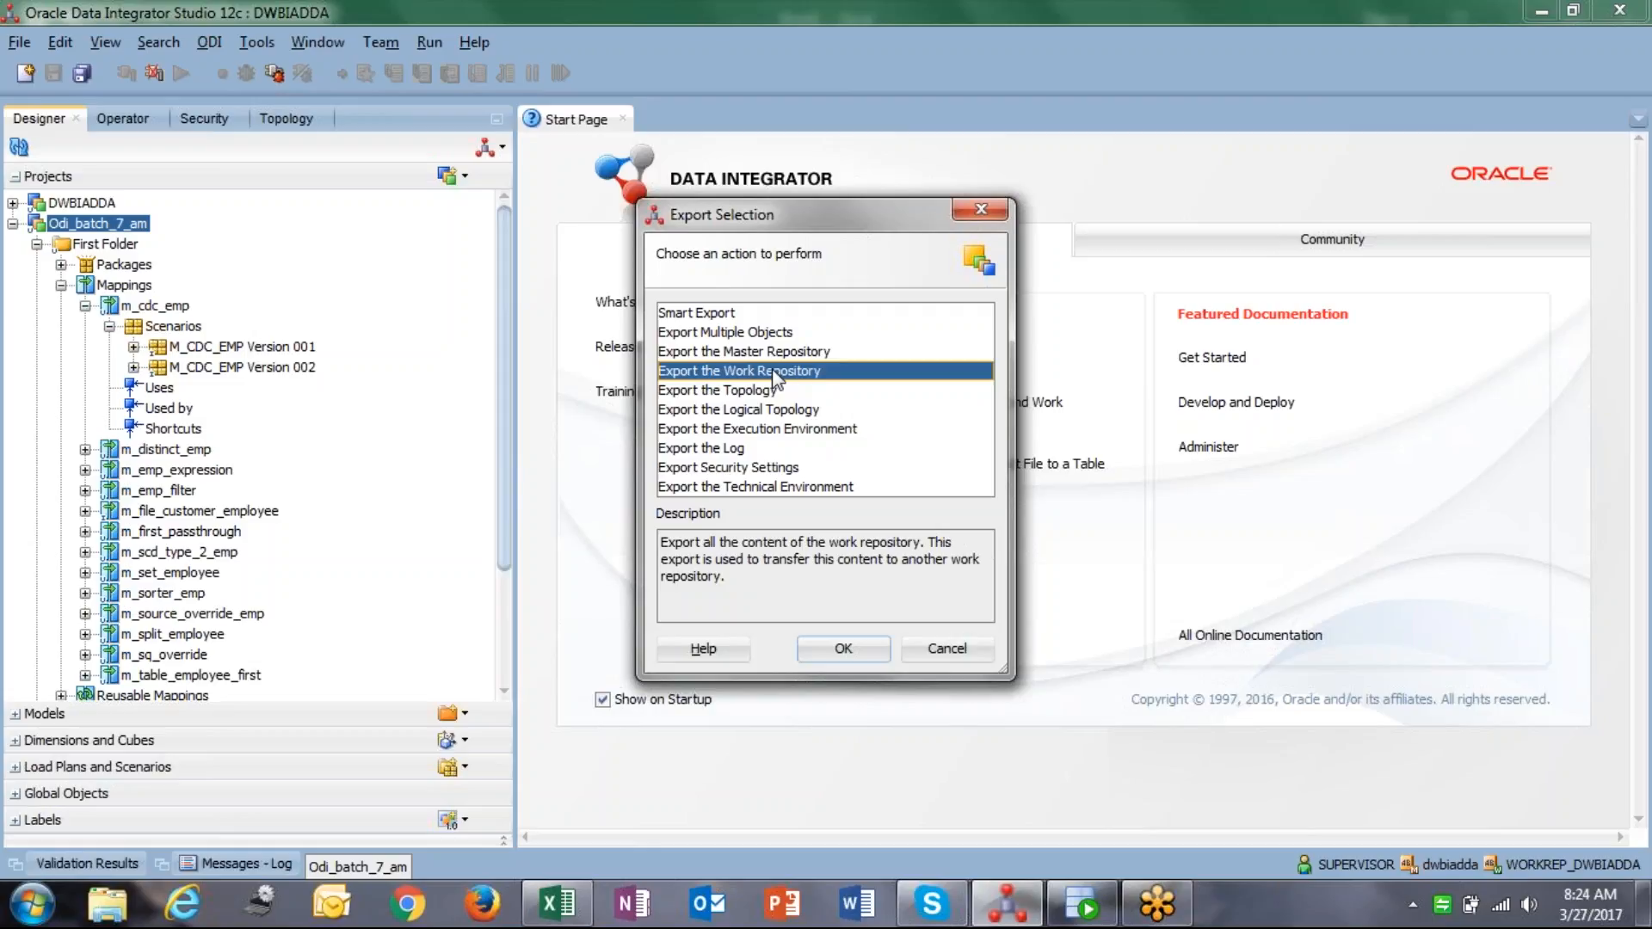
{"action": "left_click", "coordinate": [777, 352]}
{"action": "left_click", "coordinate": [777, 372]}
{"action": "left_click", "coordinate": [775, 352]}
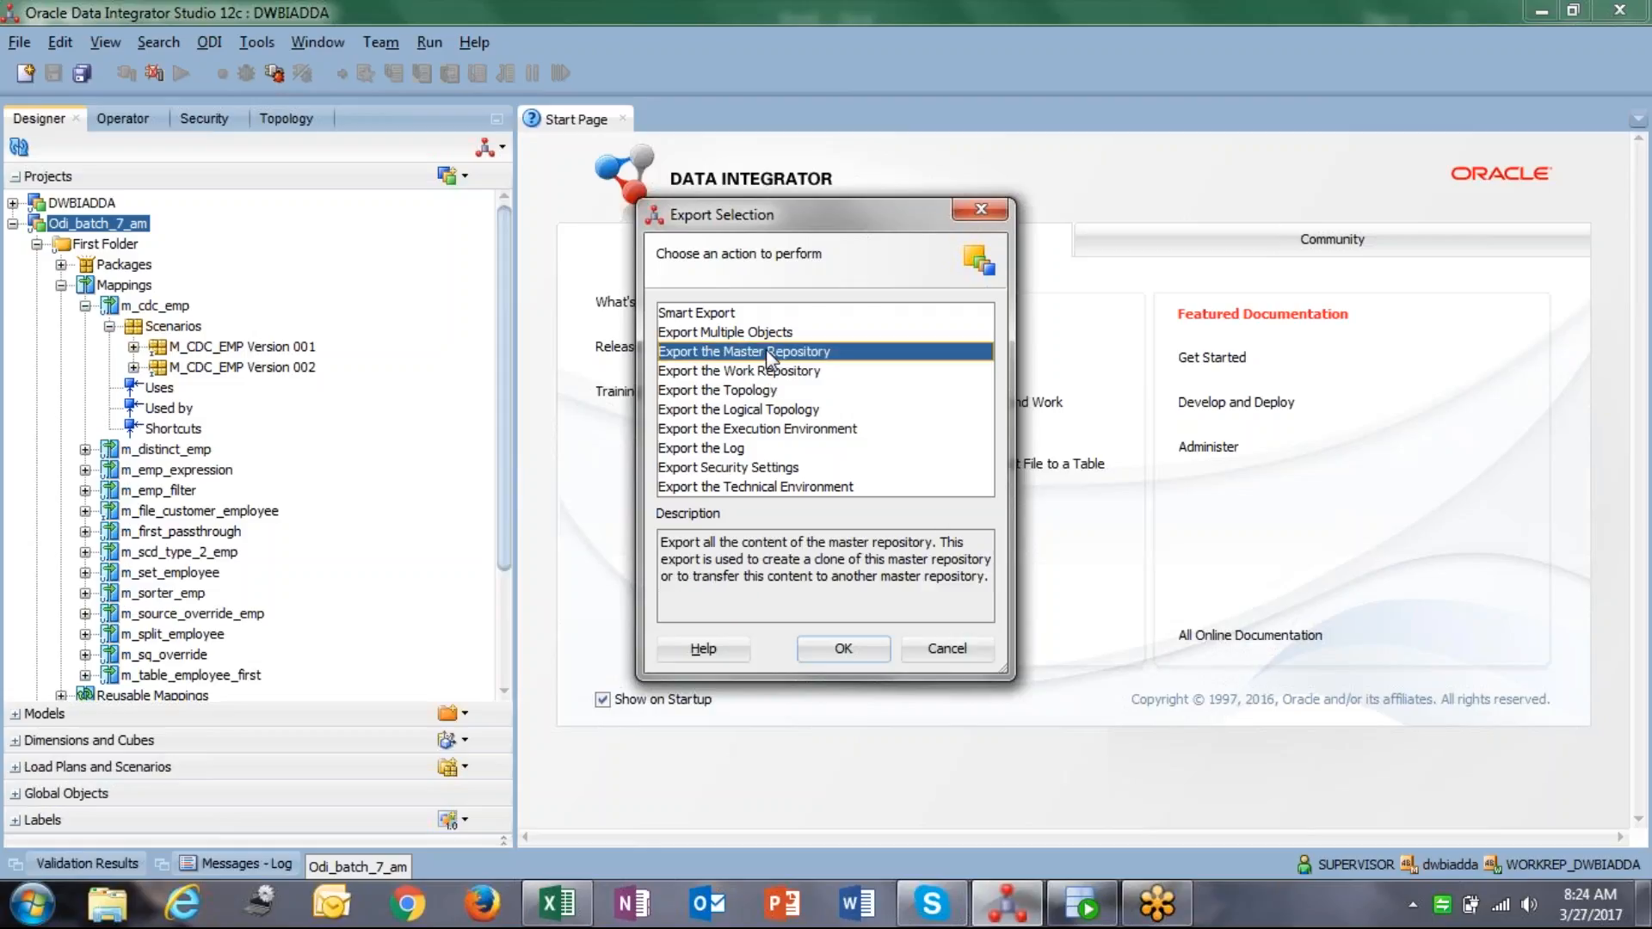
{"action": "left_click", "coordinate": [870, 656]}
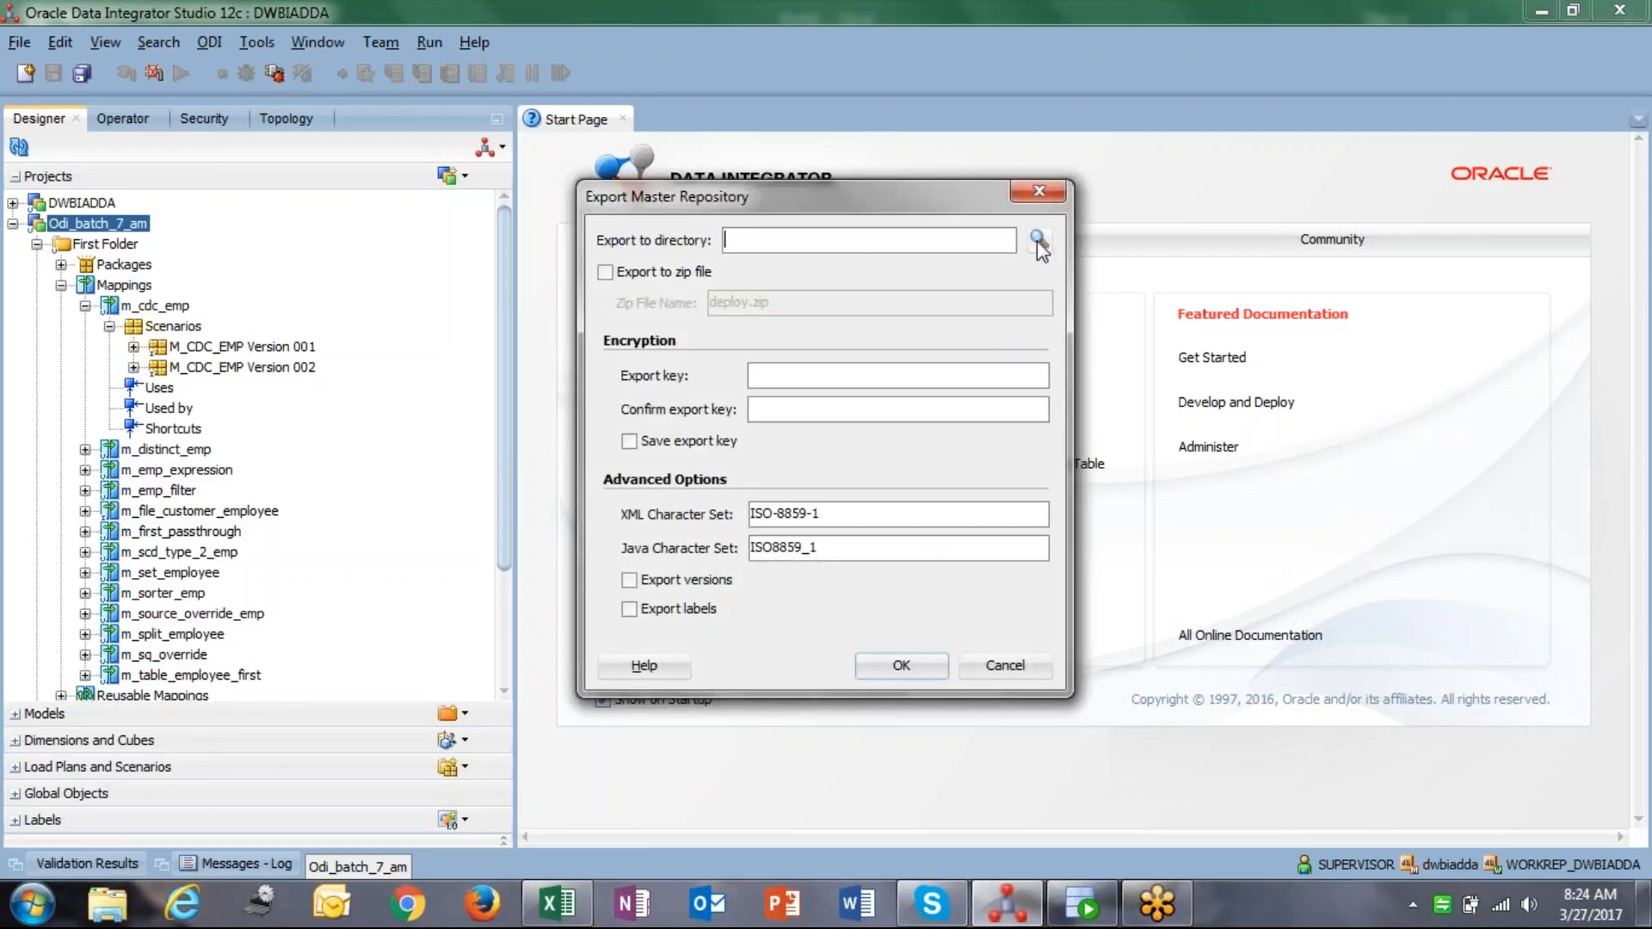
{"action": "left_click", "coordinate": [1003, 667]}
Reopen the export selection and view the Export Topology settings without exporting.
{"action": "left_click", "coordinate": [488, 148]}
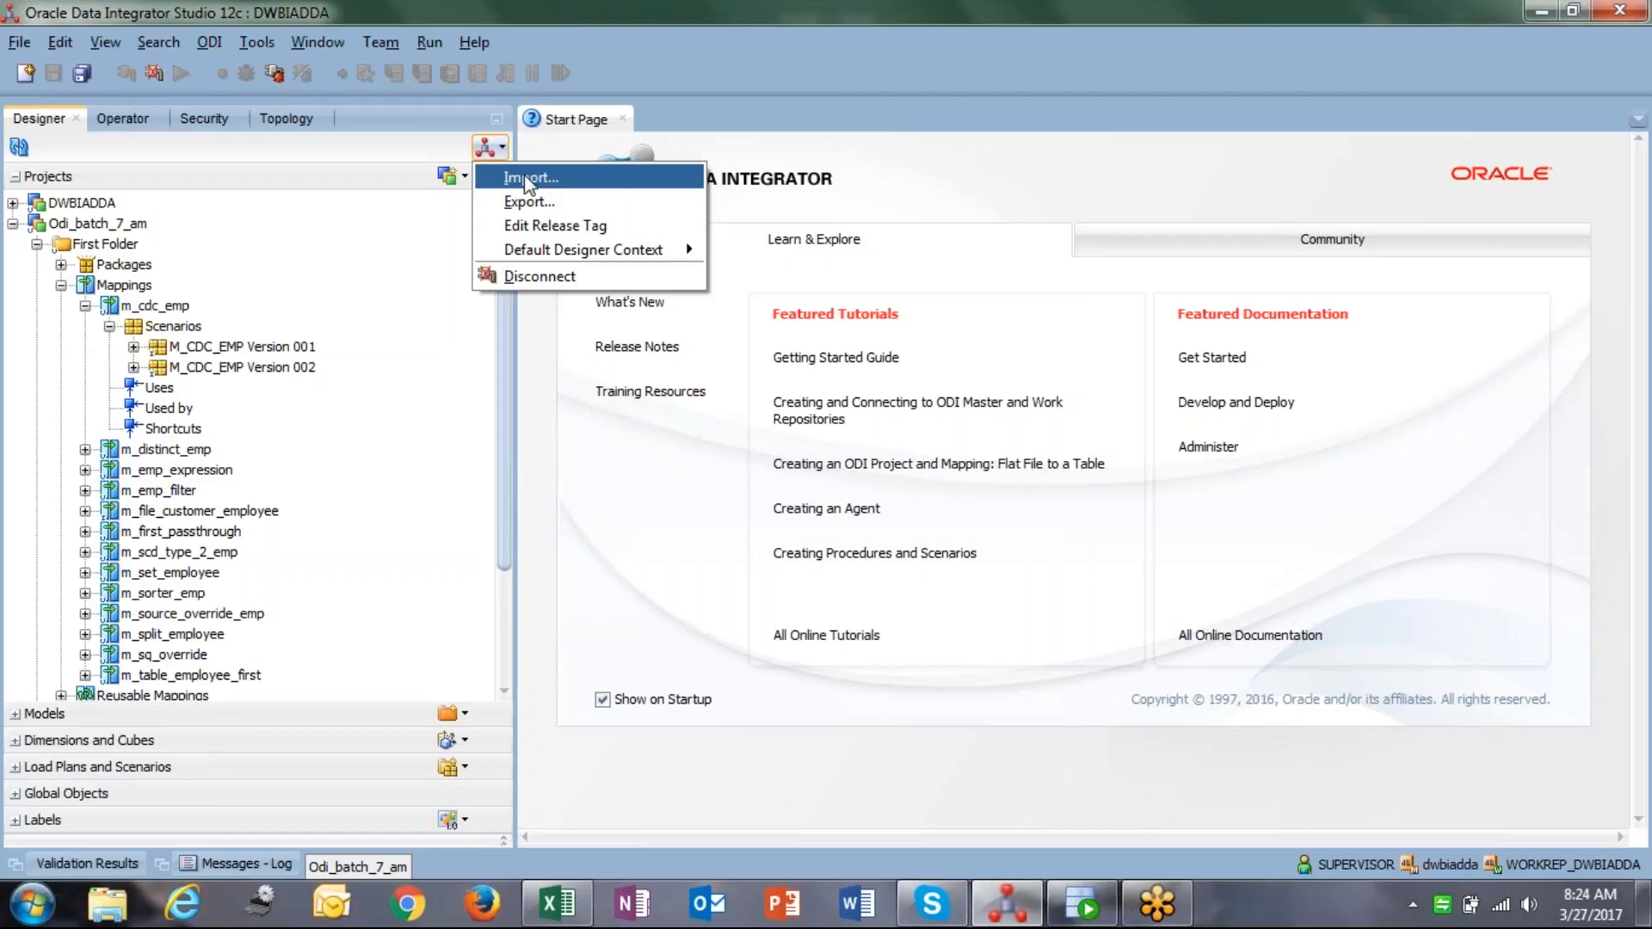
{"action": "left_click", "coordinate": [538, 201]}
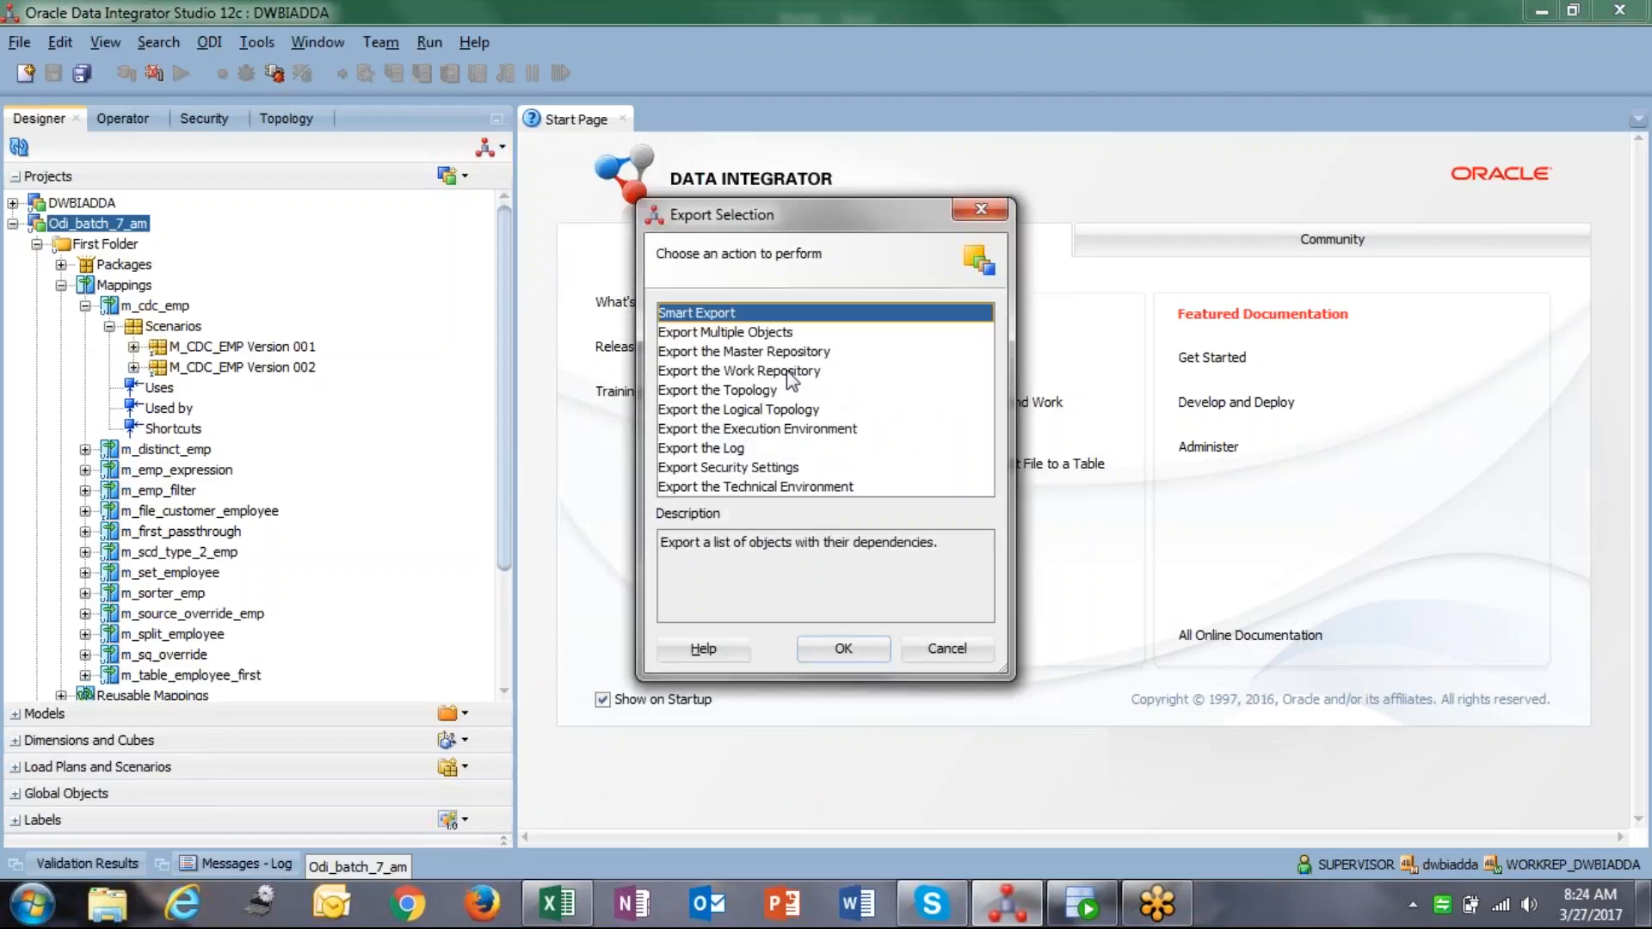
{"action": "left_click", "coordinate": [777, 354]}
{"action": "left_click", "coordinate": [759, 373]}
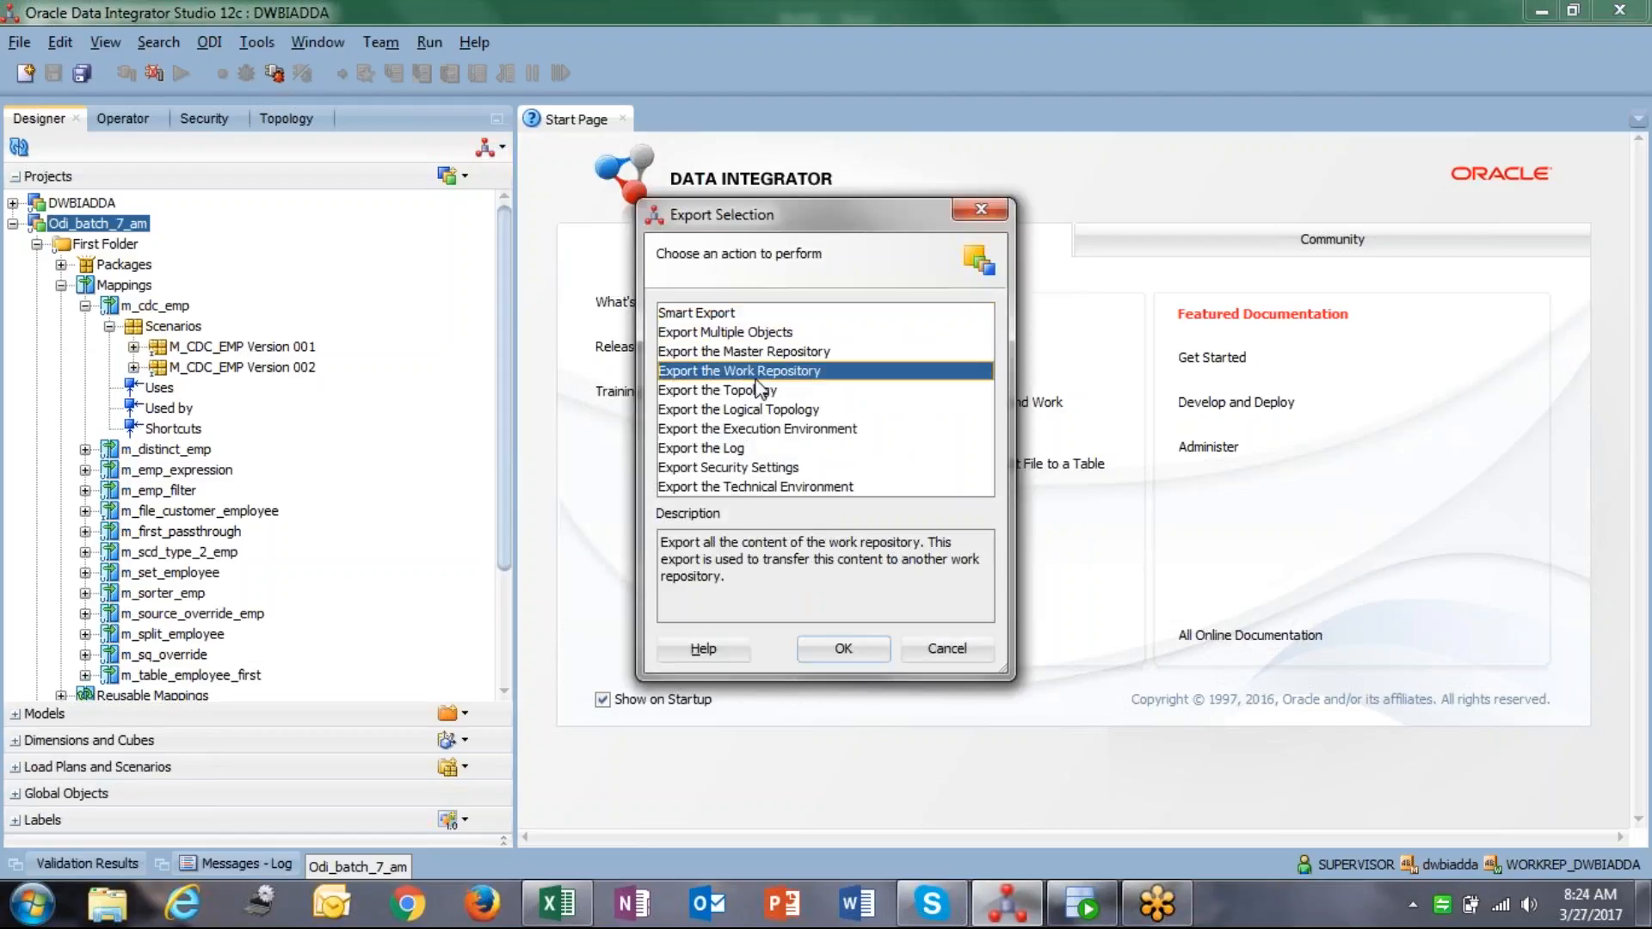
{"action": "double_click", "coordinate": [753, 391]}
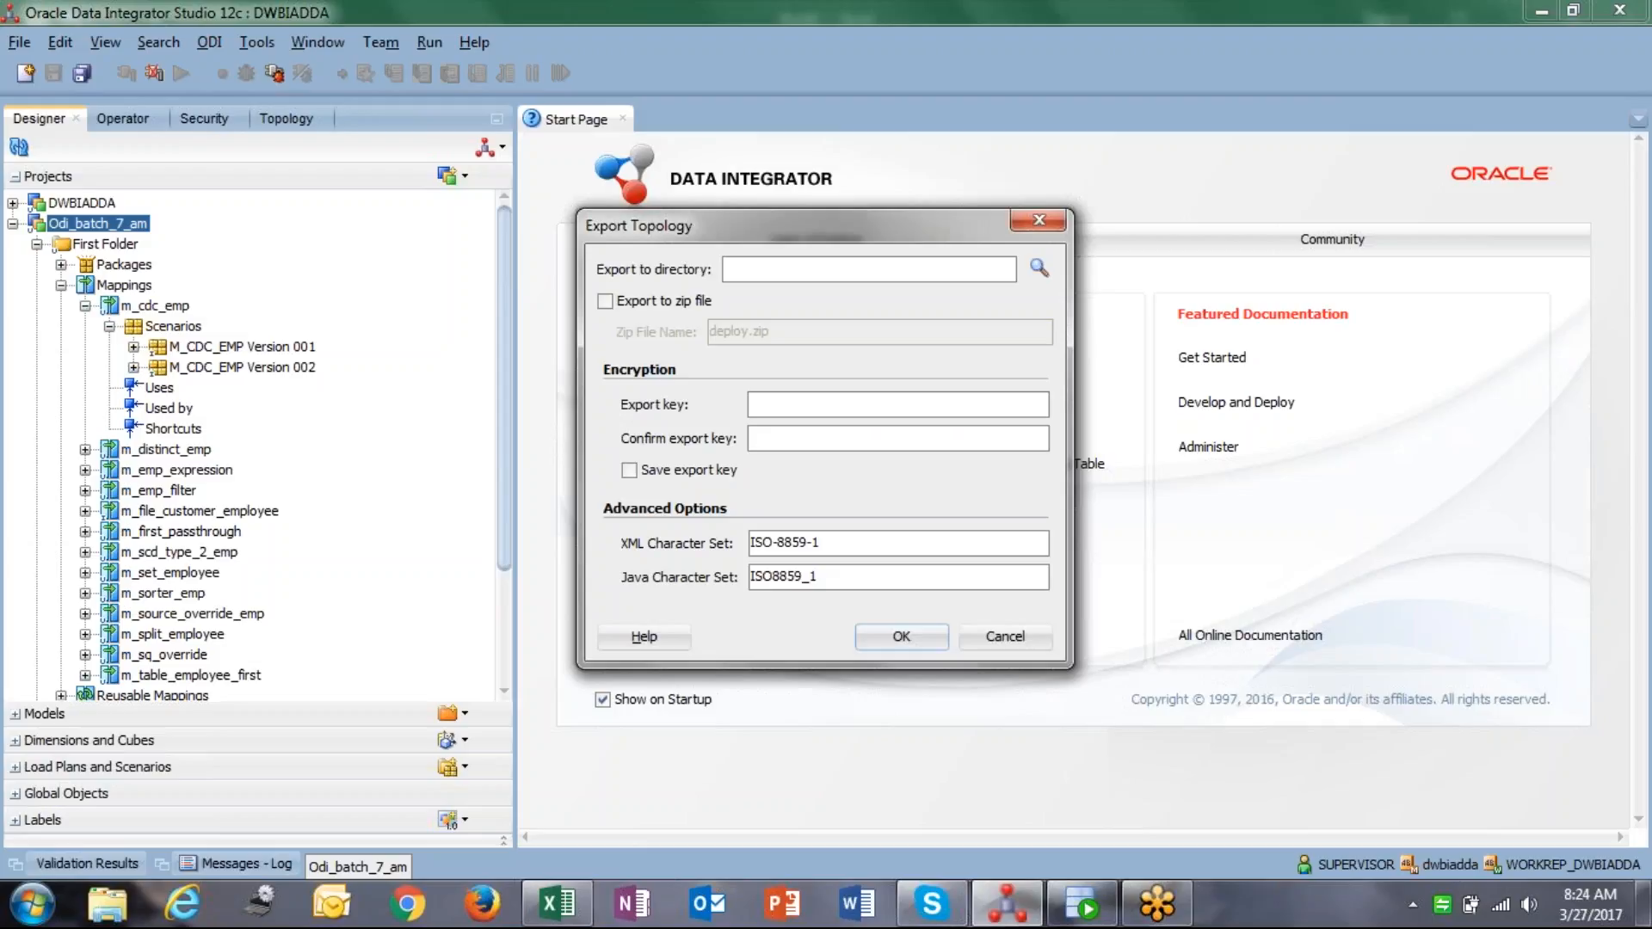
{"action": "left_click", "coordinate": [992, 643]}
Go through the export choices from the master repository to the execution environment once more and close the selection without exporting.
{"action": "left_click", "coordinate": [487, 148]}
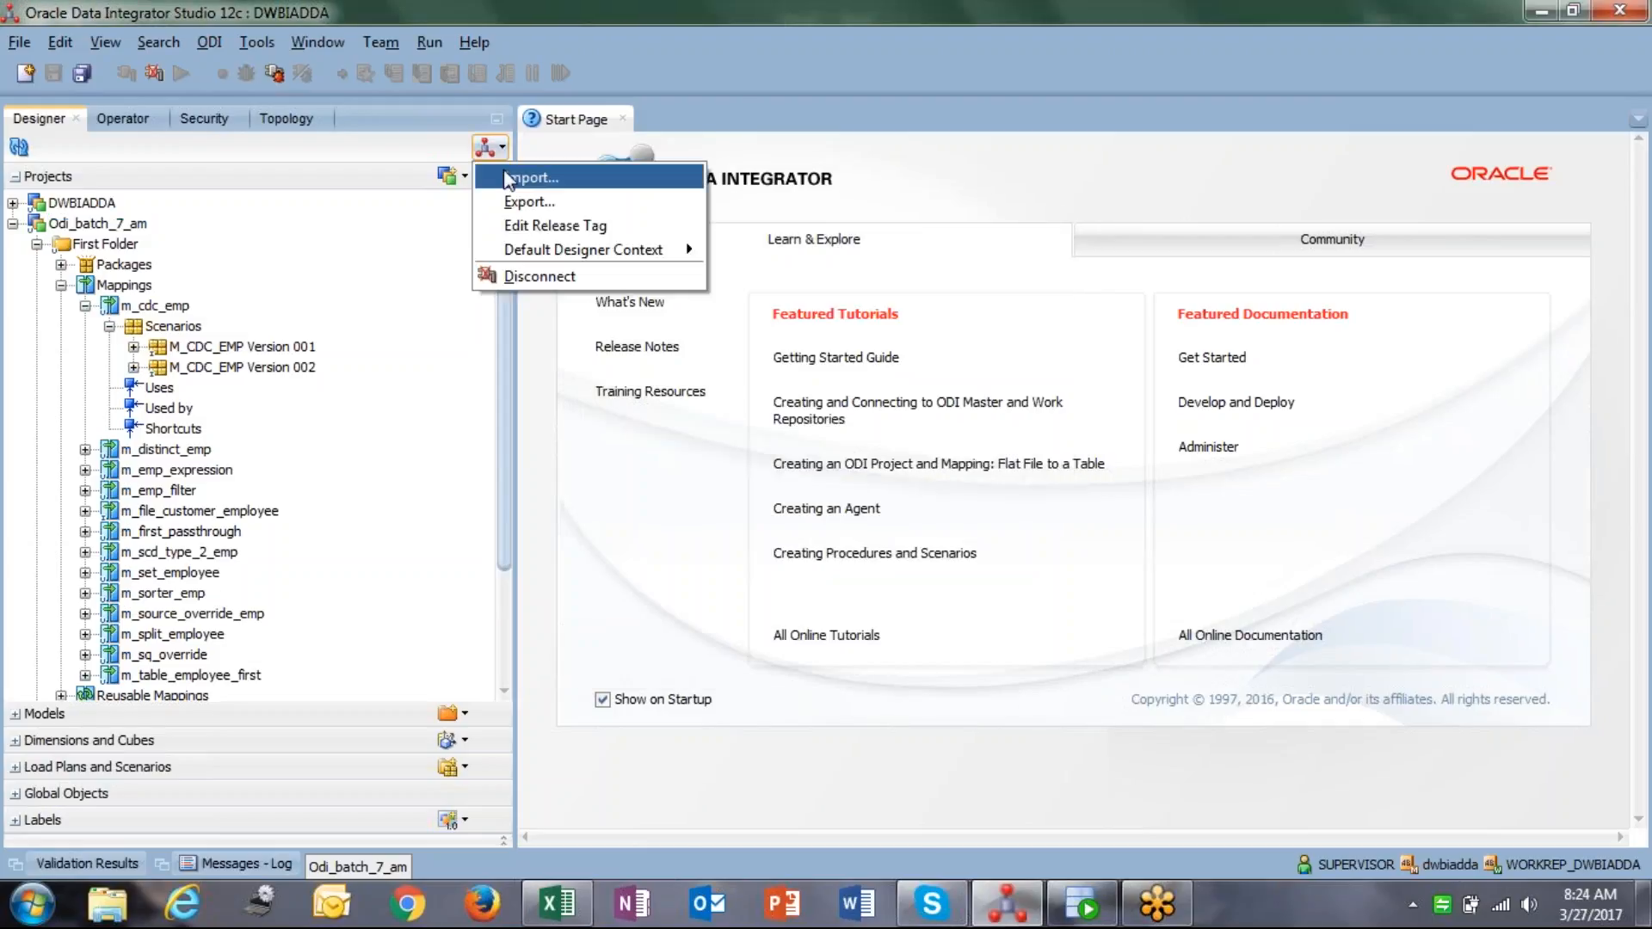
{"action": "left_click", "coordinate": [525, 202]}
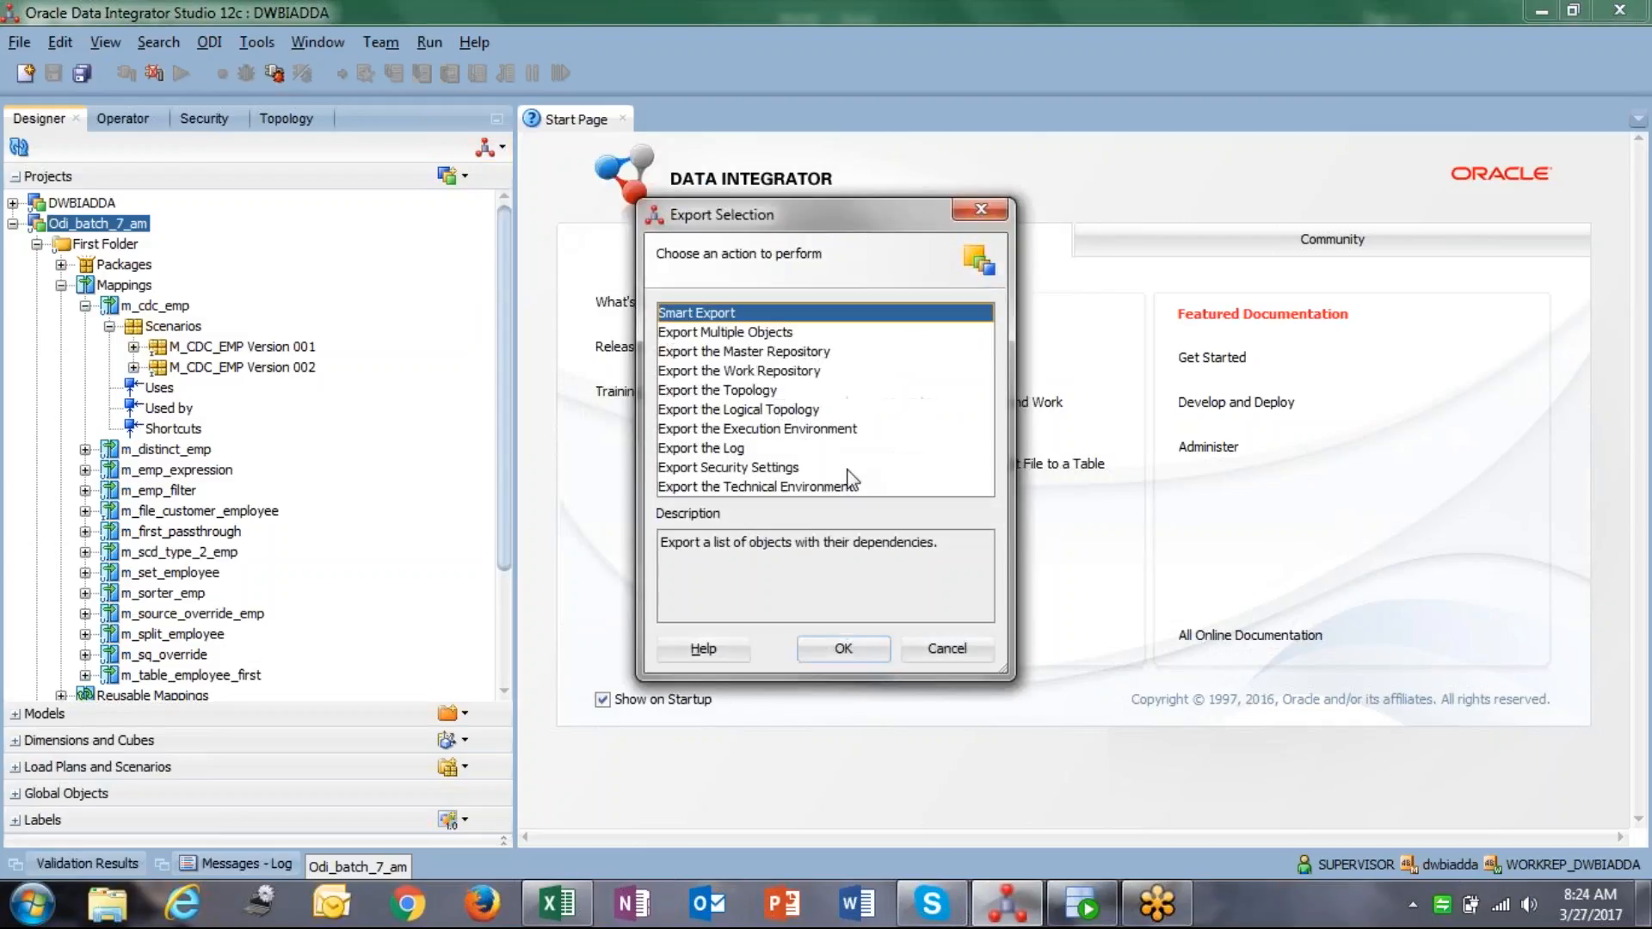
{"action": "left_click", "coordinate": [777, 359]}
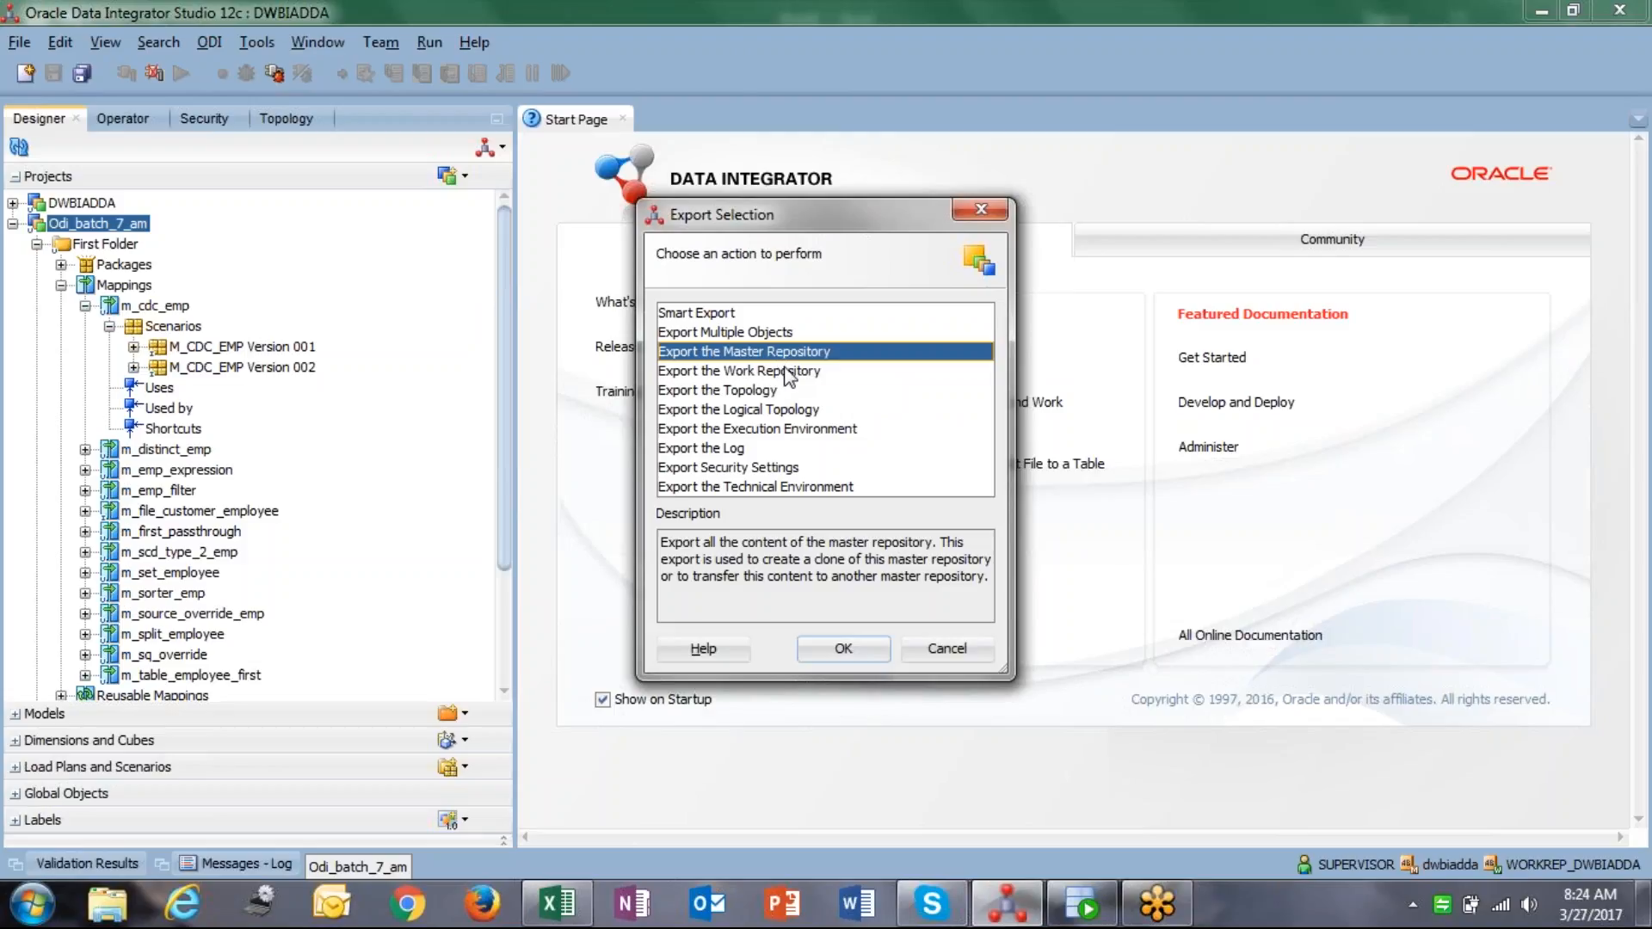
{"action": "left_click", "coordinate": [785, 370]}
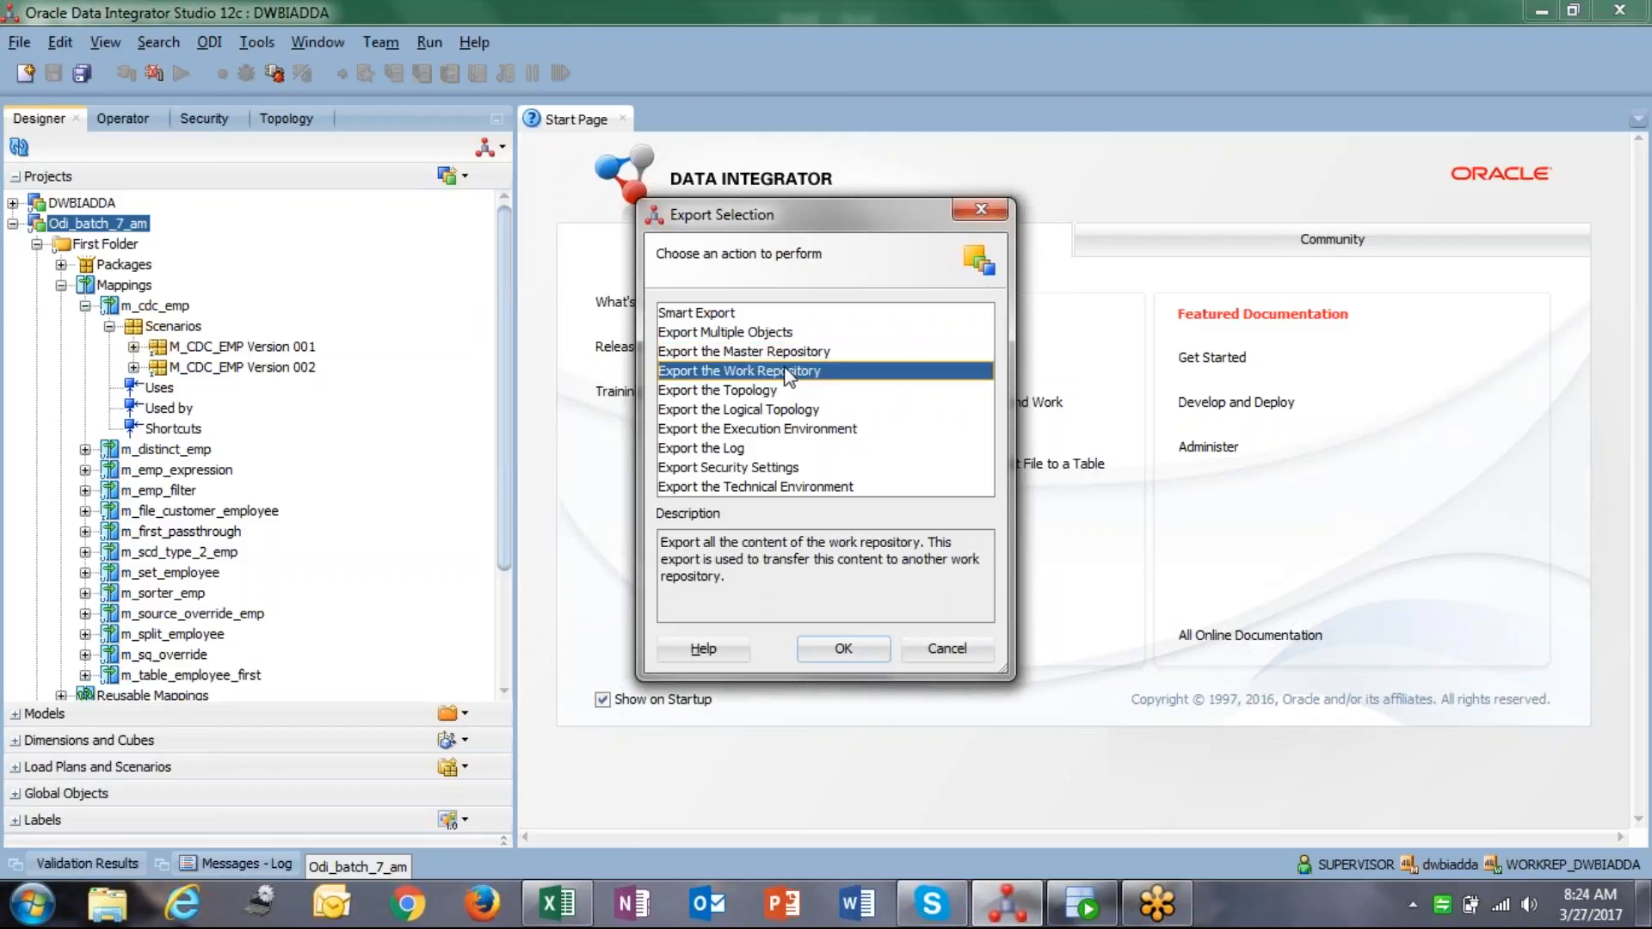
{"action": "left_click", "coordinate": [768, 389]}
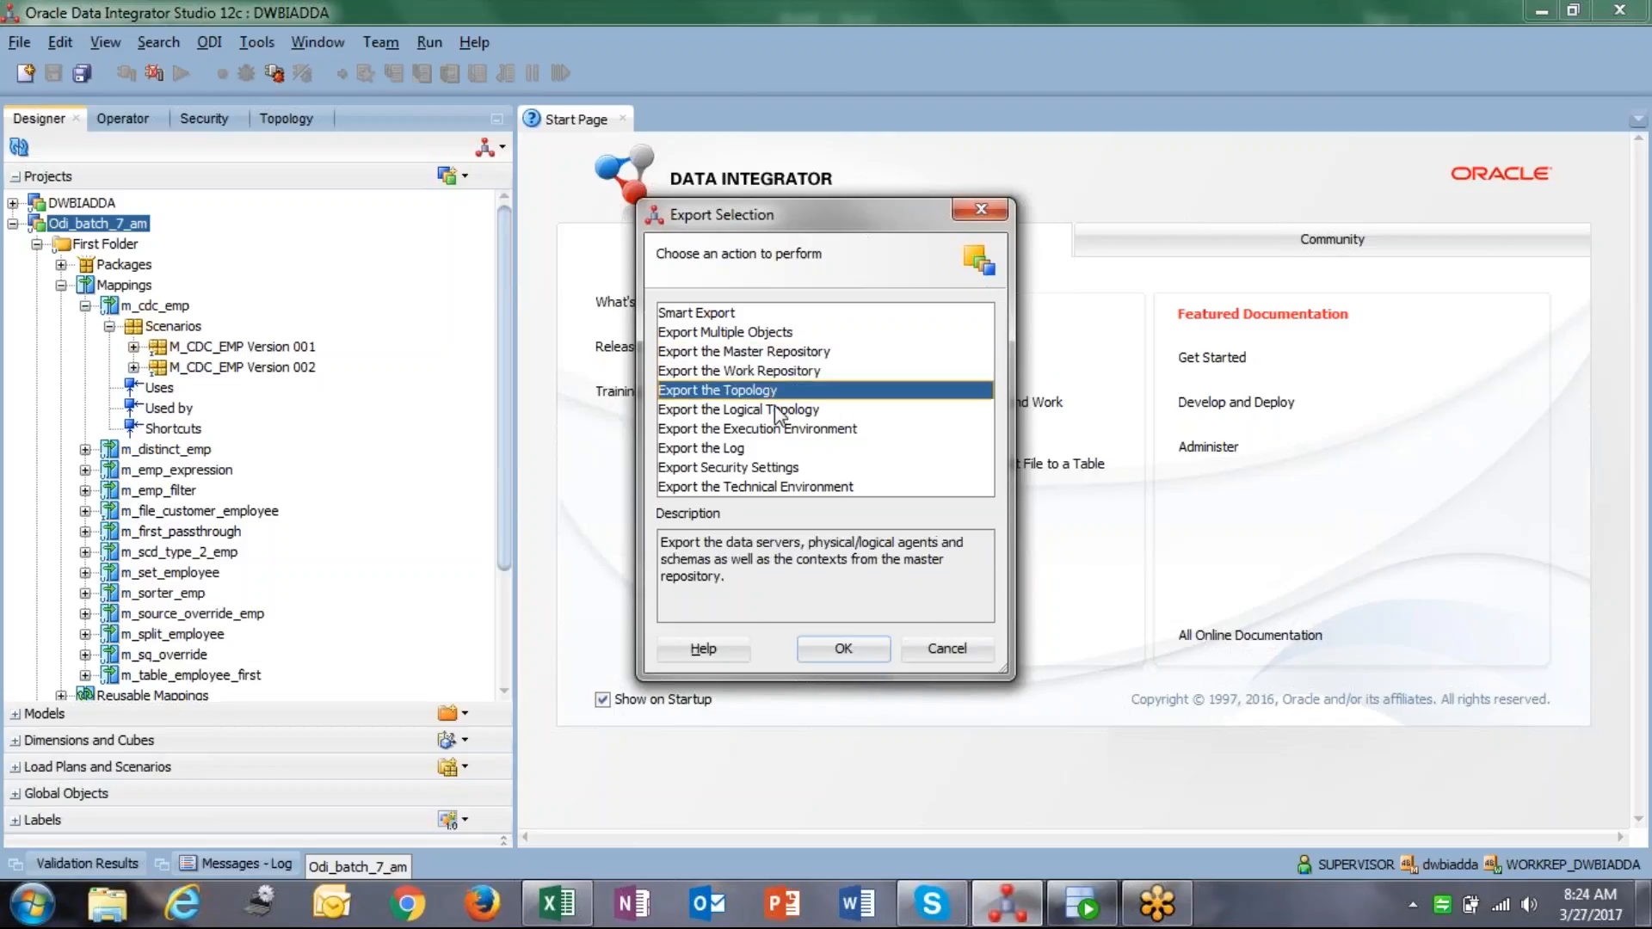
{"action": "left_click", "coordinate": [775, 409]}
{"action": "left_click", "coordinate": [781, 430]}
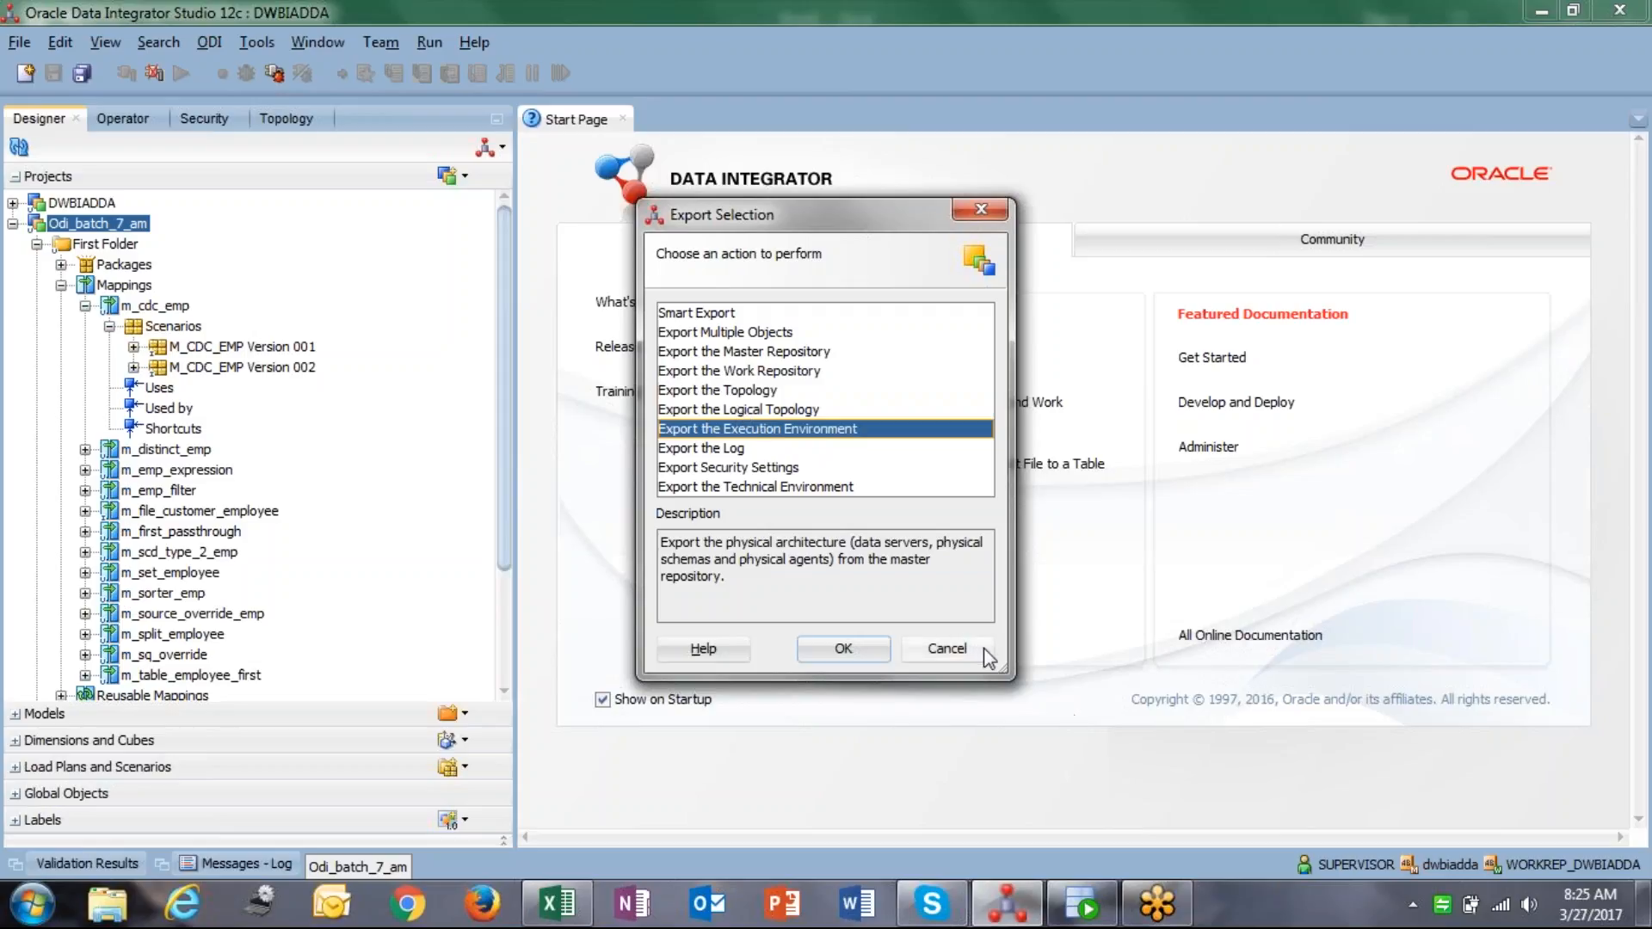
{"action": "left_click", "coordinate": [948, 650]}
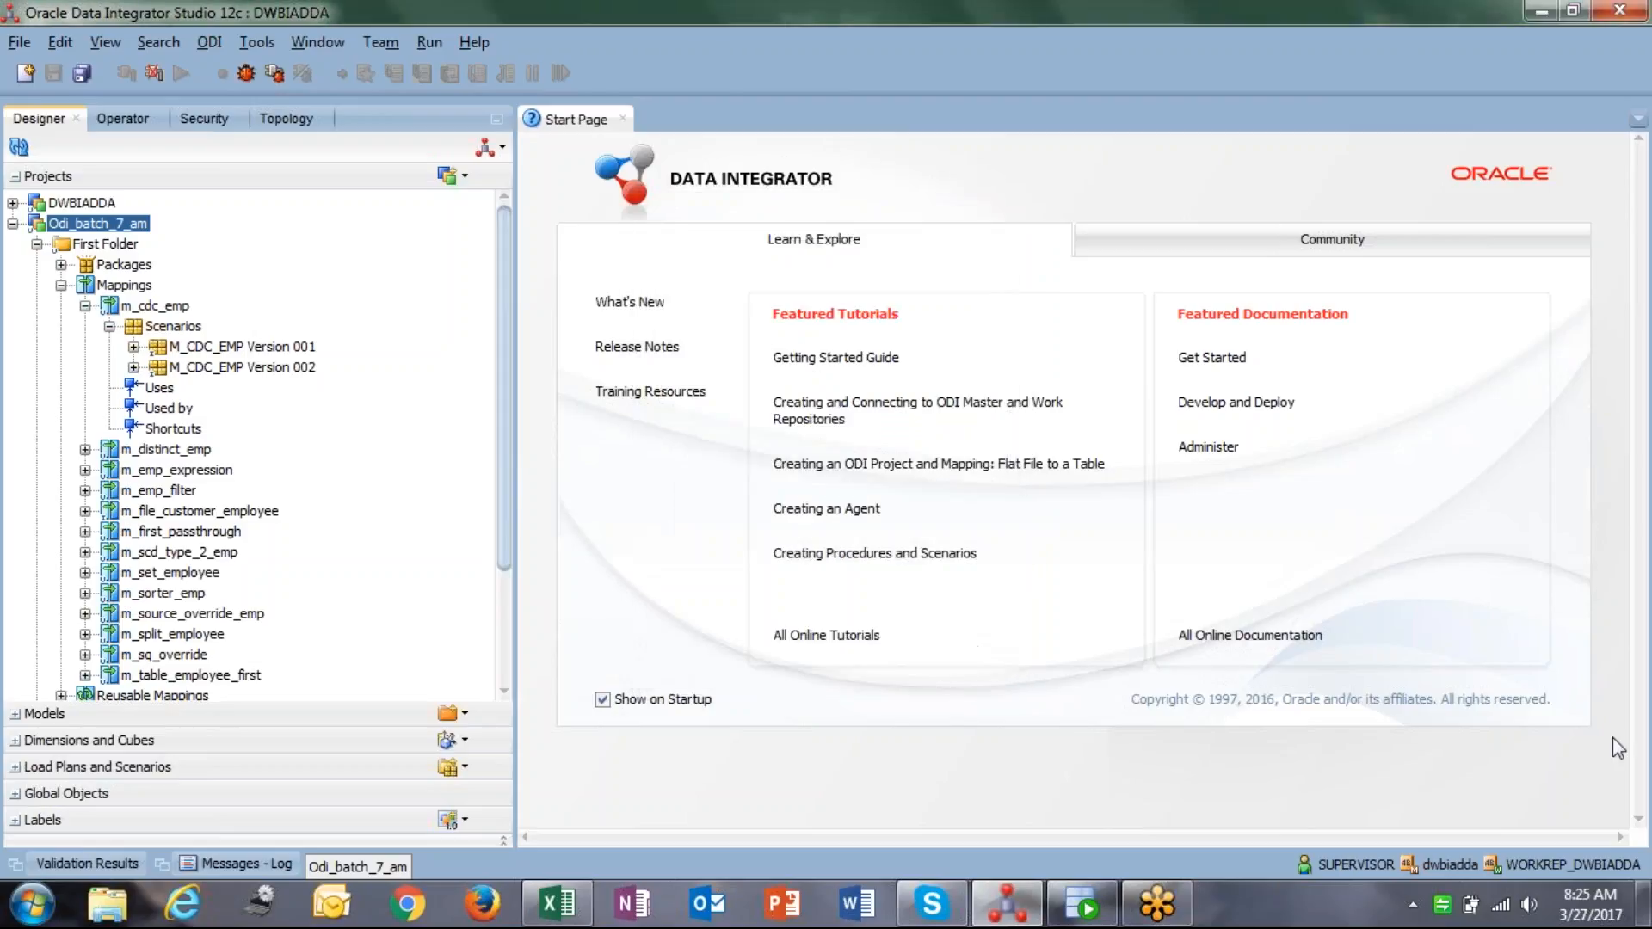
Set up generation of all scenarios for the Odi_batch_7_am project with only mappings as source objects, keeping both marker filters at <None>.
{"action": "left_click", "coordinate": [85, 305]}
{"action": "left_click", "coordinate": [62, 285]}
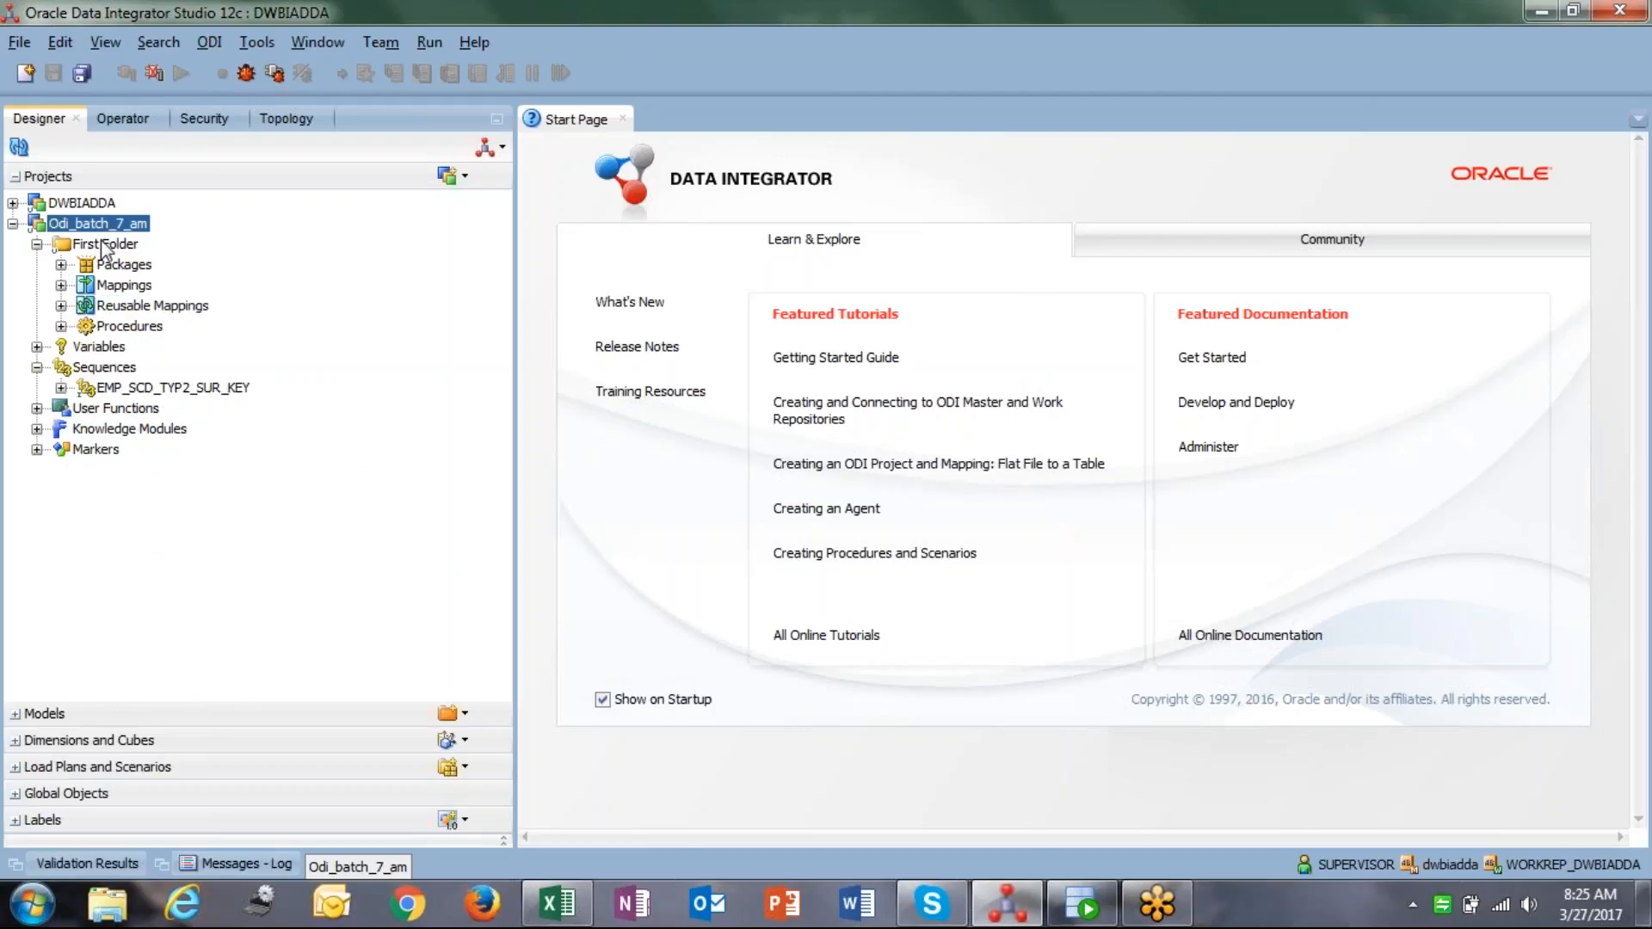
{"action": "right_click", "coordinate": [127, 230]}
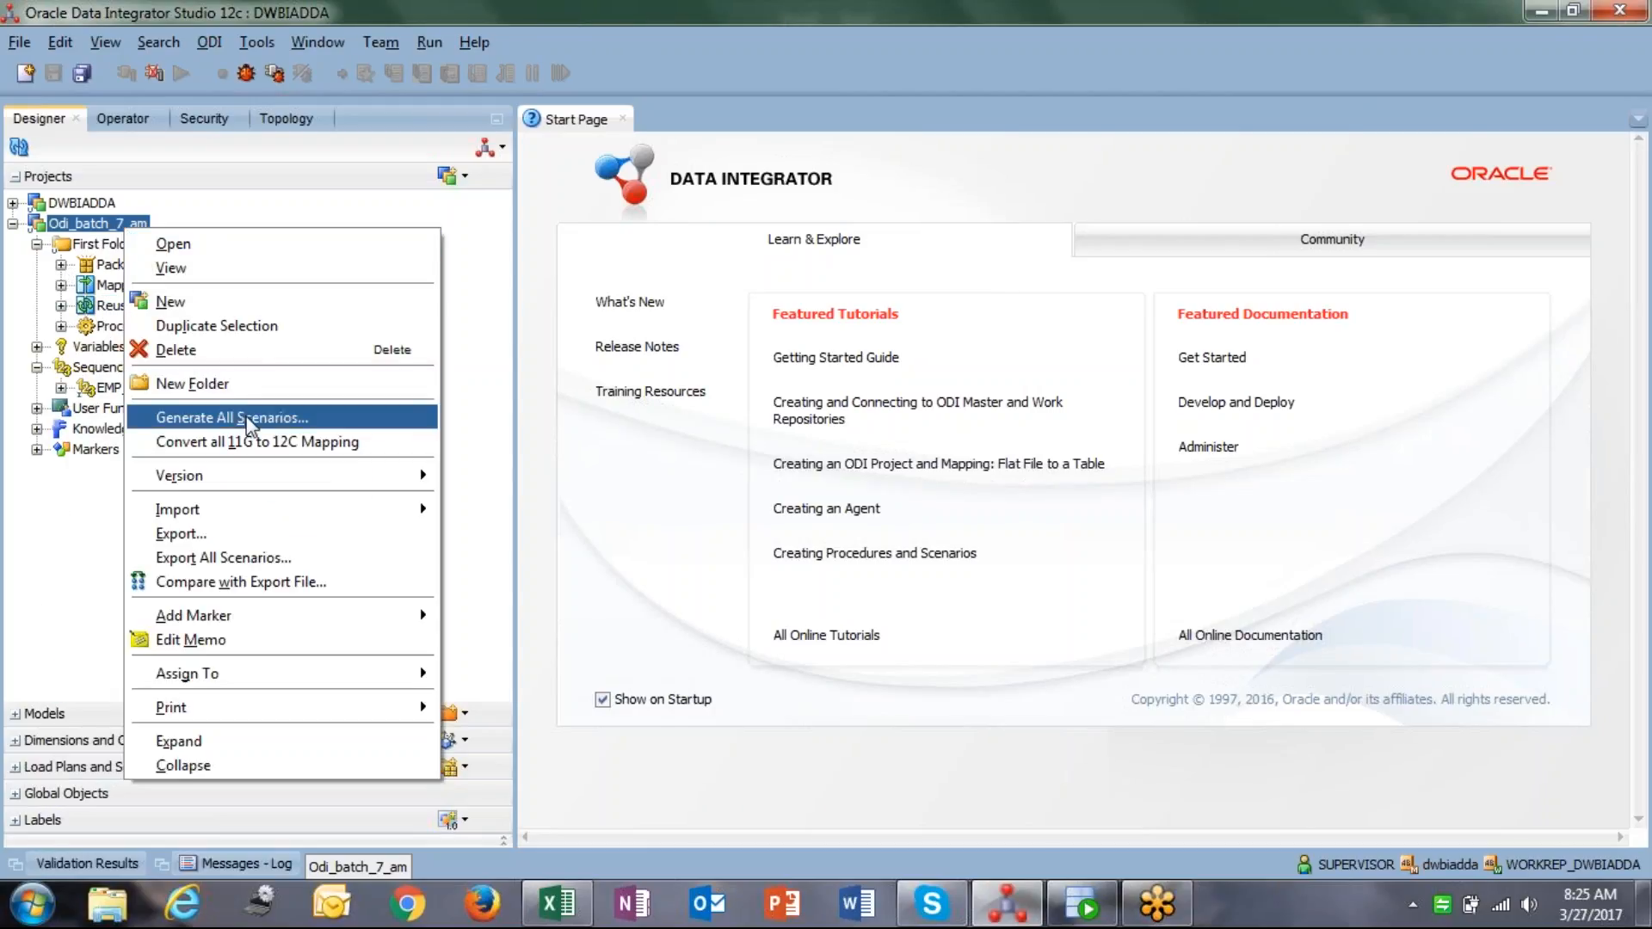
{"action": "left_click", "coordinate": [198, 417]}
{"action": "left_click", "coordinate": [655, 336]}
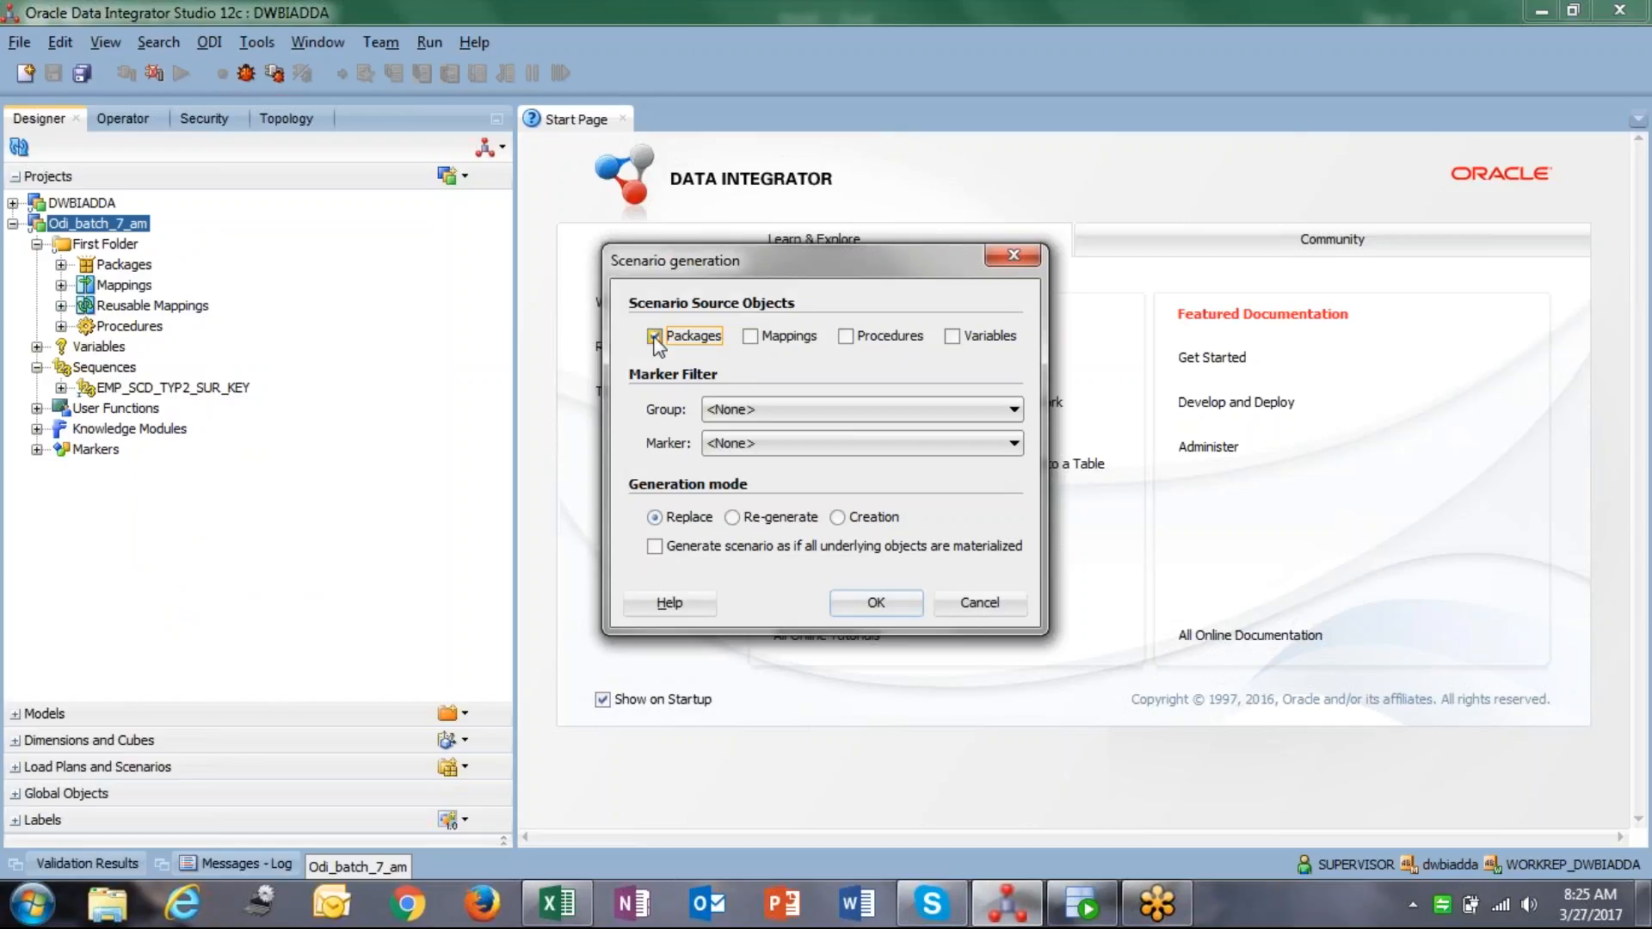
{"action": "left_click", "coordinate": [750, 336]}
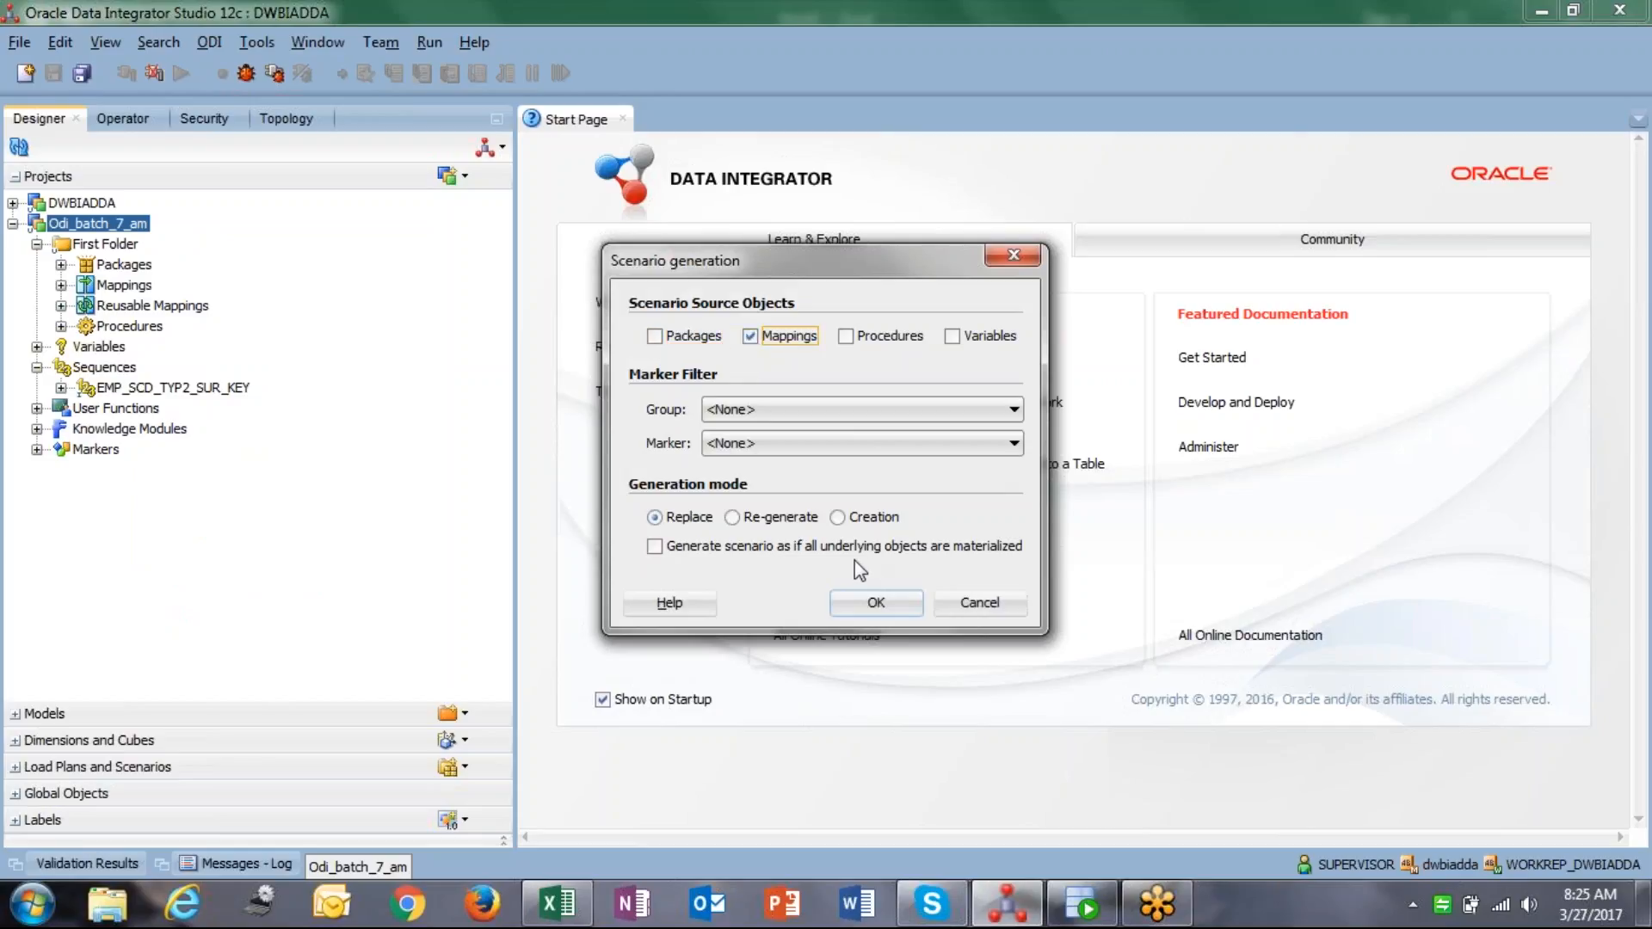
{"action": "left_click", "coordinate": [756, 410]}
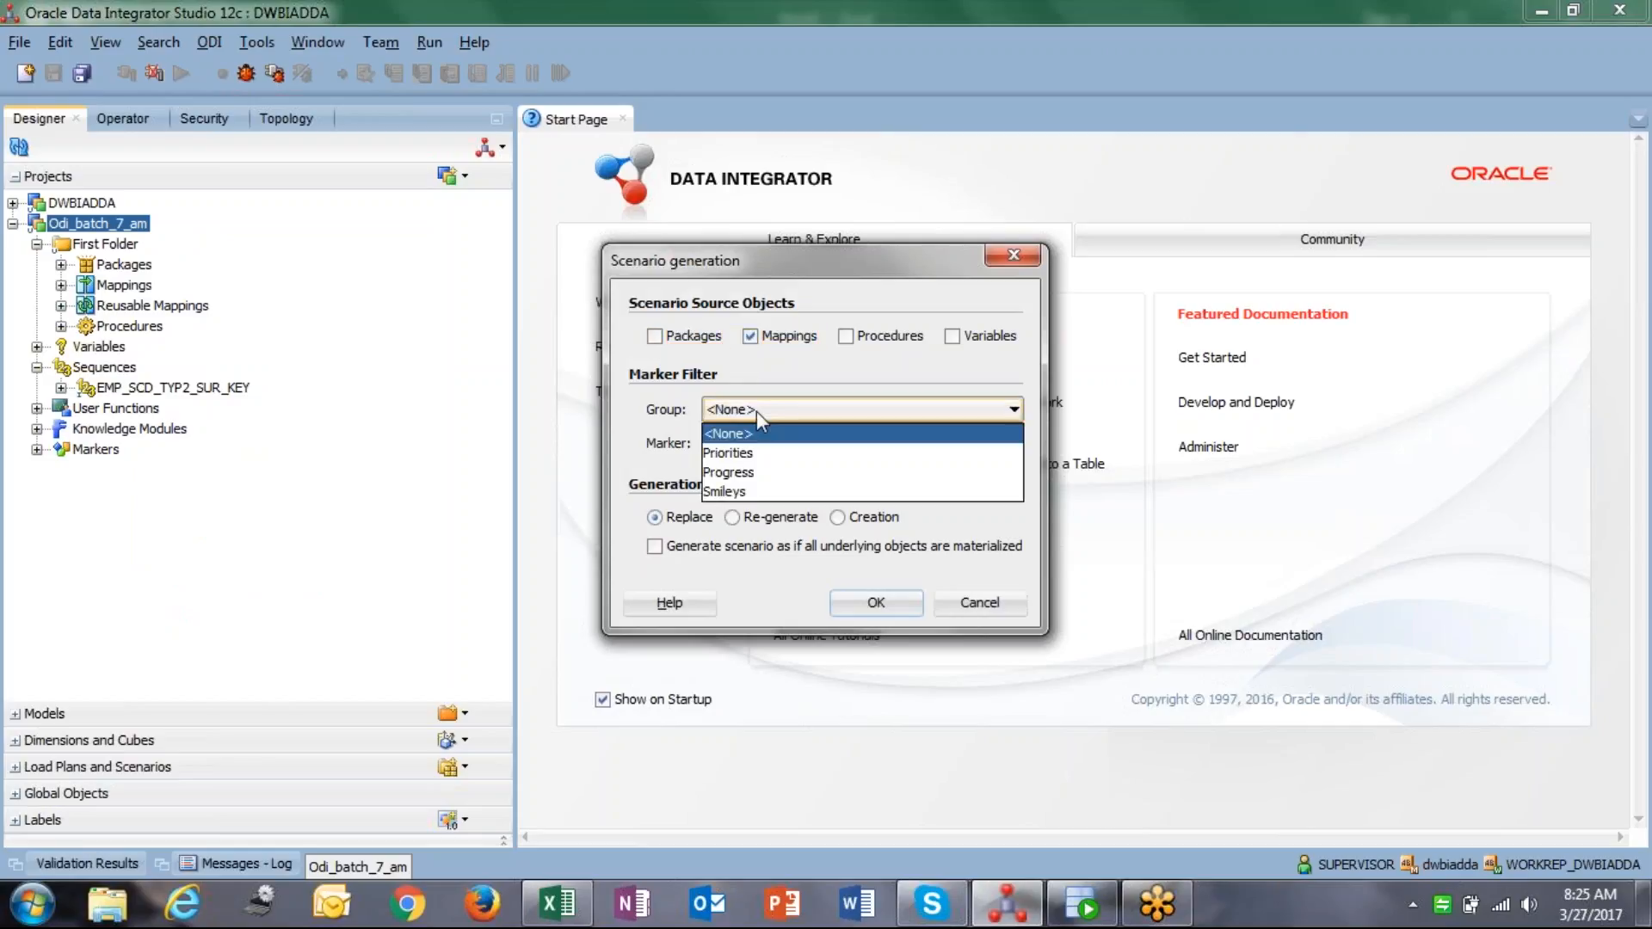
{"action": "left_click", "coordinate": [756, 411]}
{"action": "left_click", "coordinate": [800, 444]}
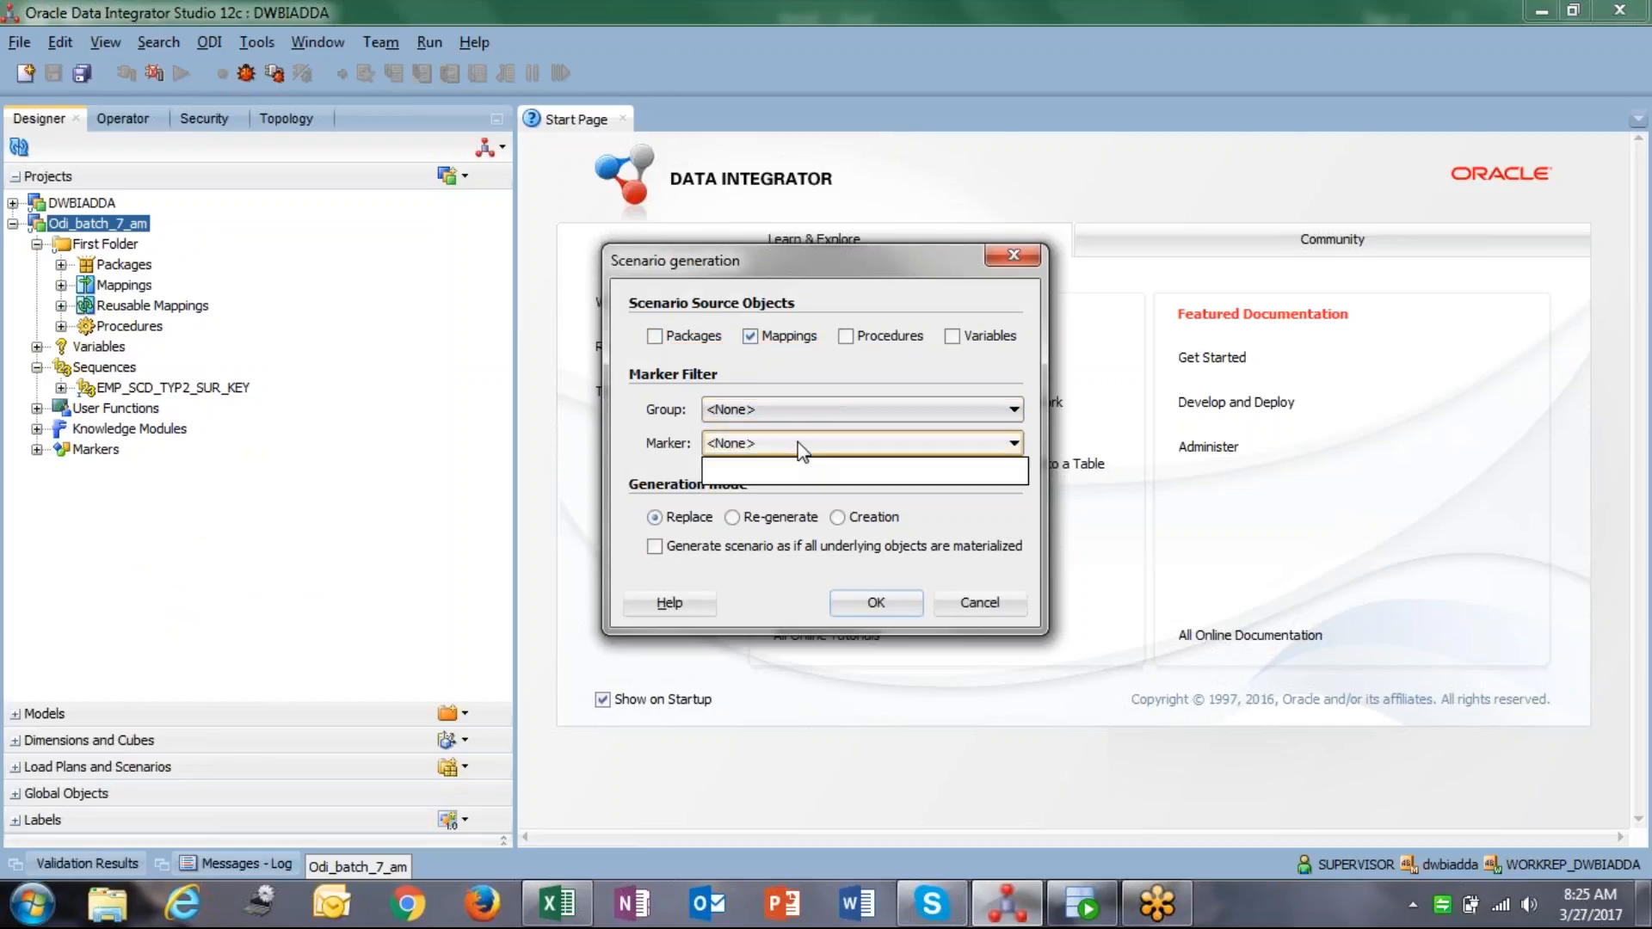
Compare the Replace, Re-generate and Creation modes, and generate the scenarios in Creation mode.
{"action": "left_click", "coordinate": [733, 523]}
{"action": "left_click", "coordinate": [849, 522]}
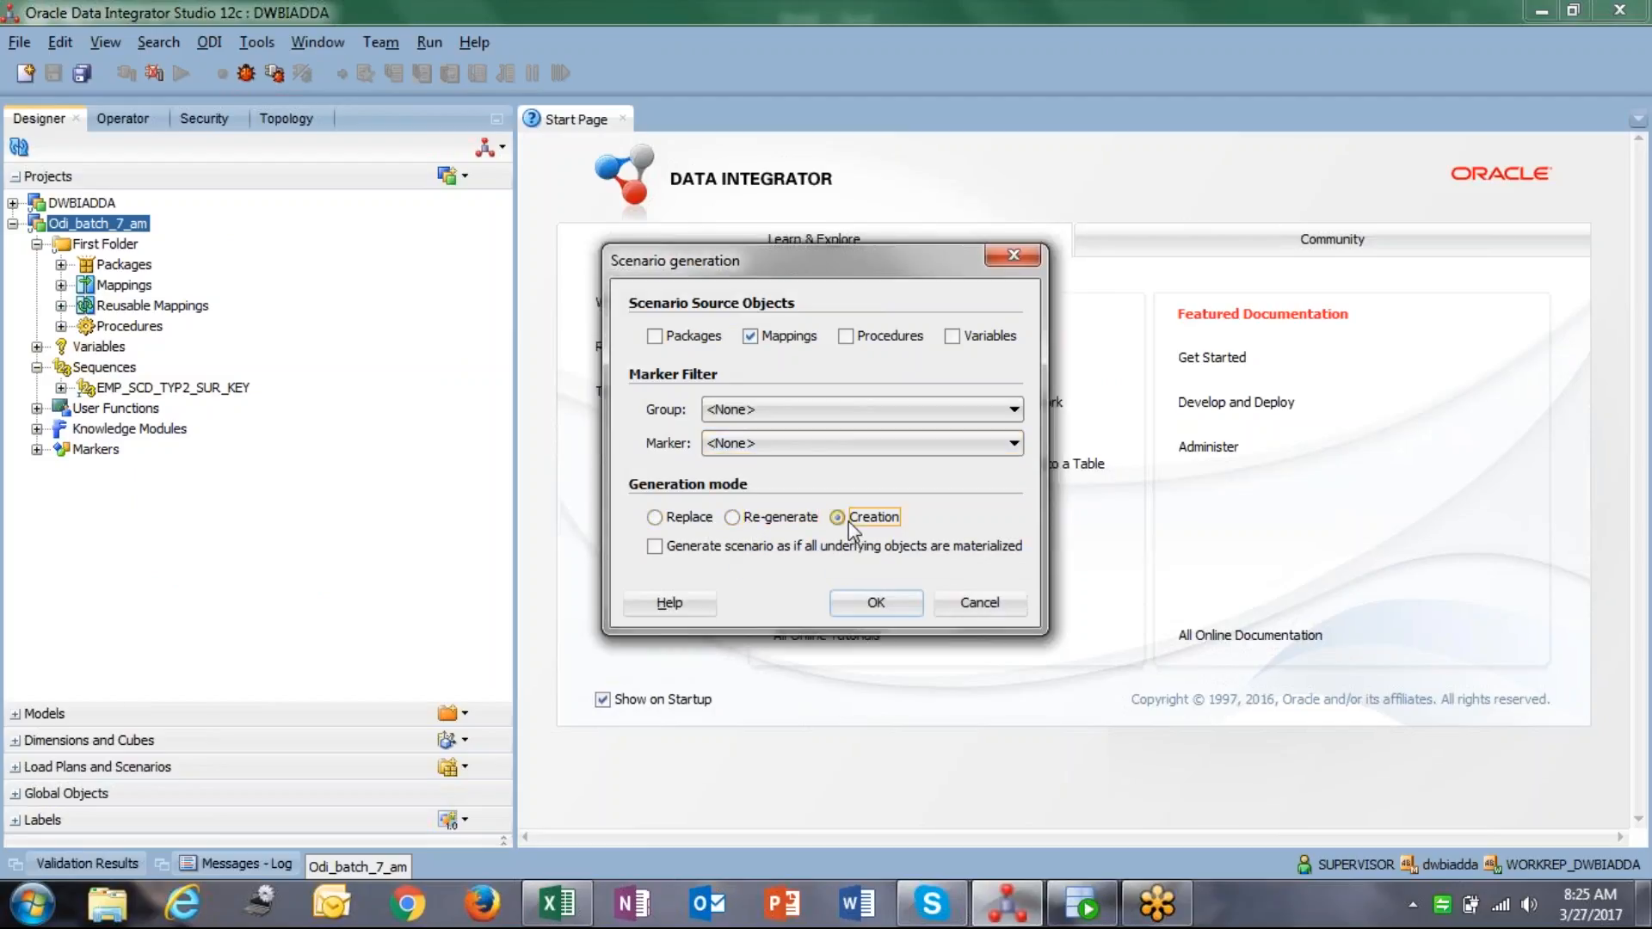
{"action": "left_click", "coordinate": [693, 520]}
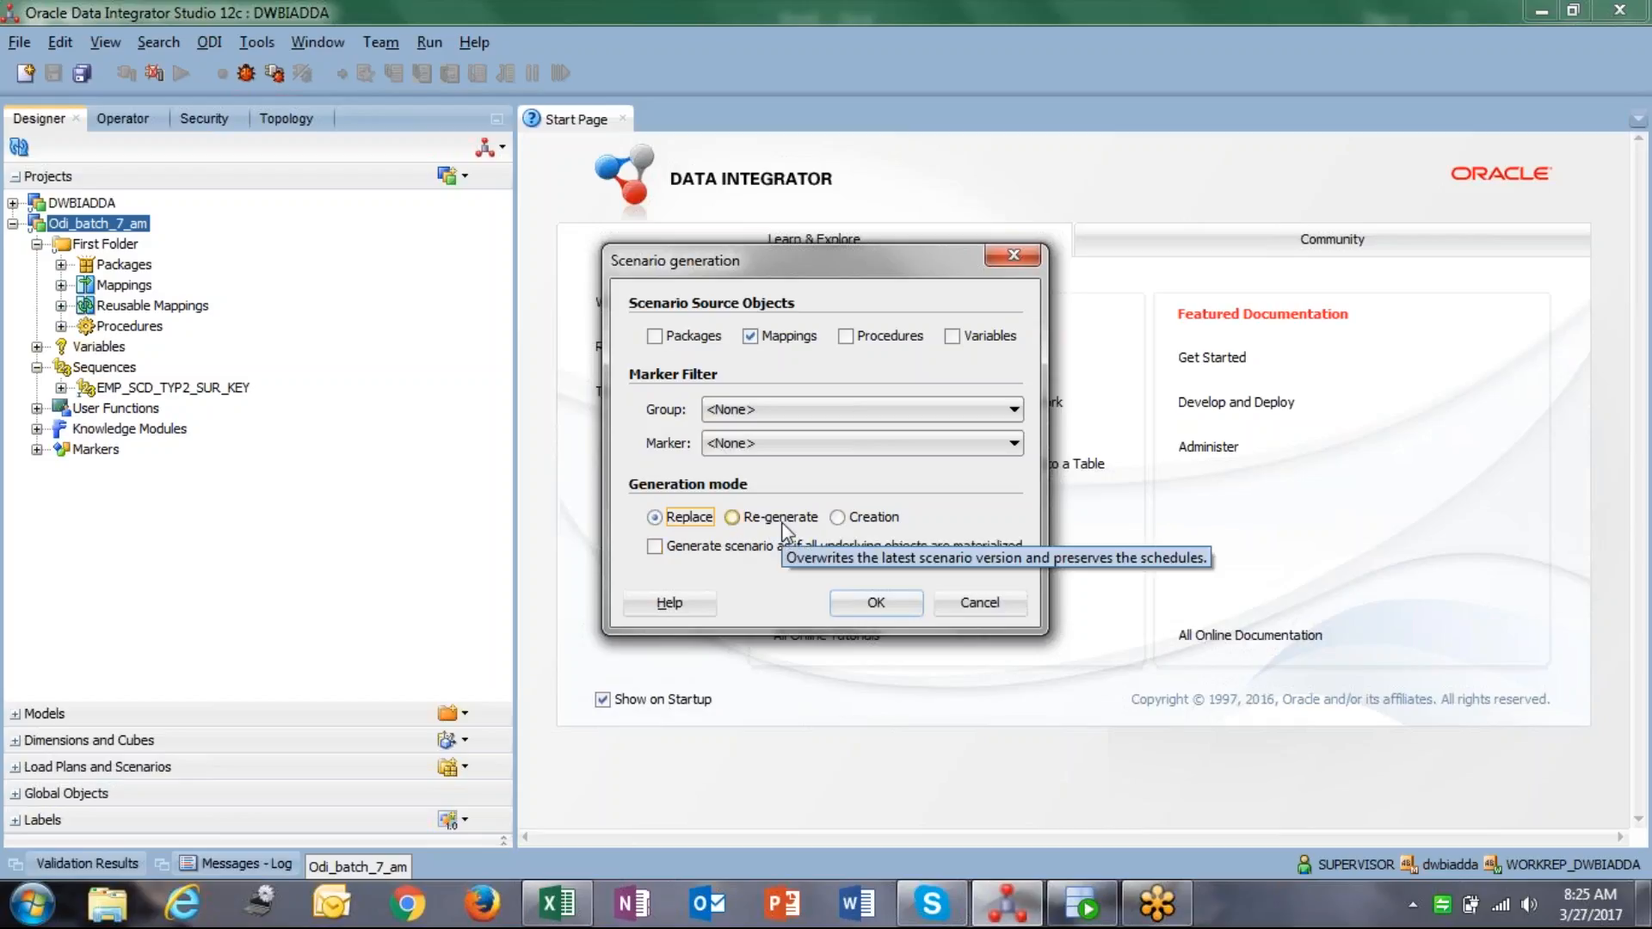
{"action": "left_click", "coordinate": [839, 519]}
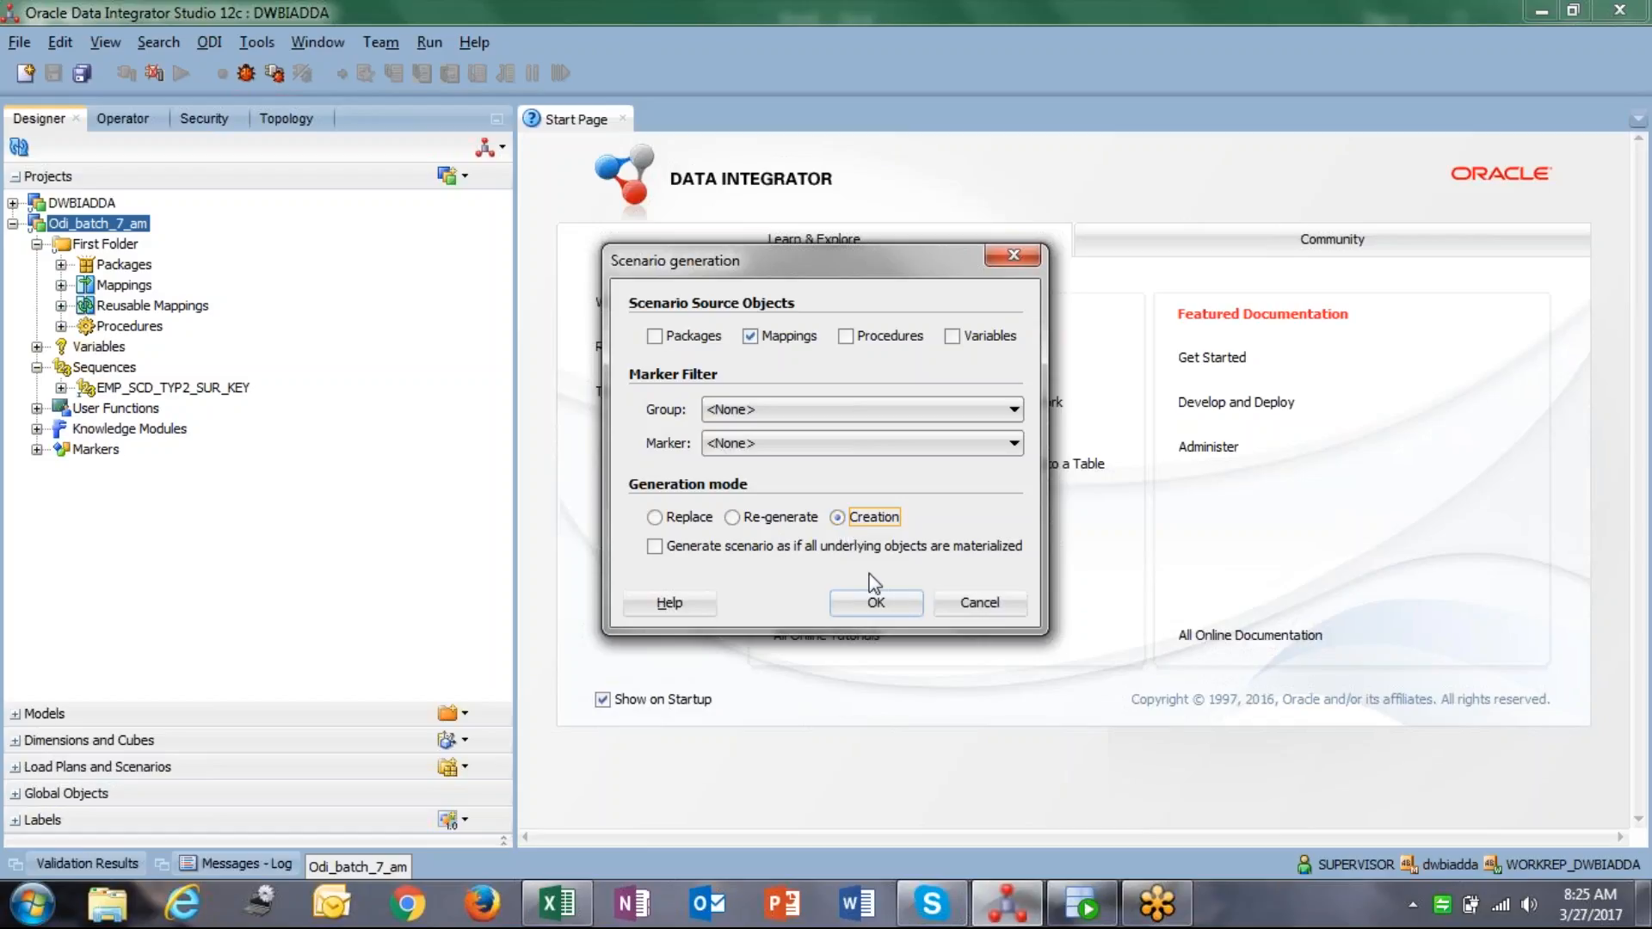
{"action": "left_click", "coordinate": [872, 612]}
{"action": "left_click", "coordinate": [1633, 24]}
{"action": "key", "text": "Escape"}
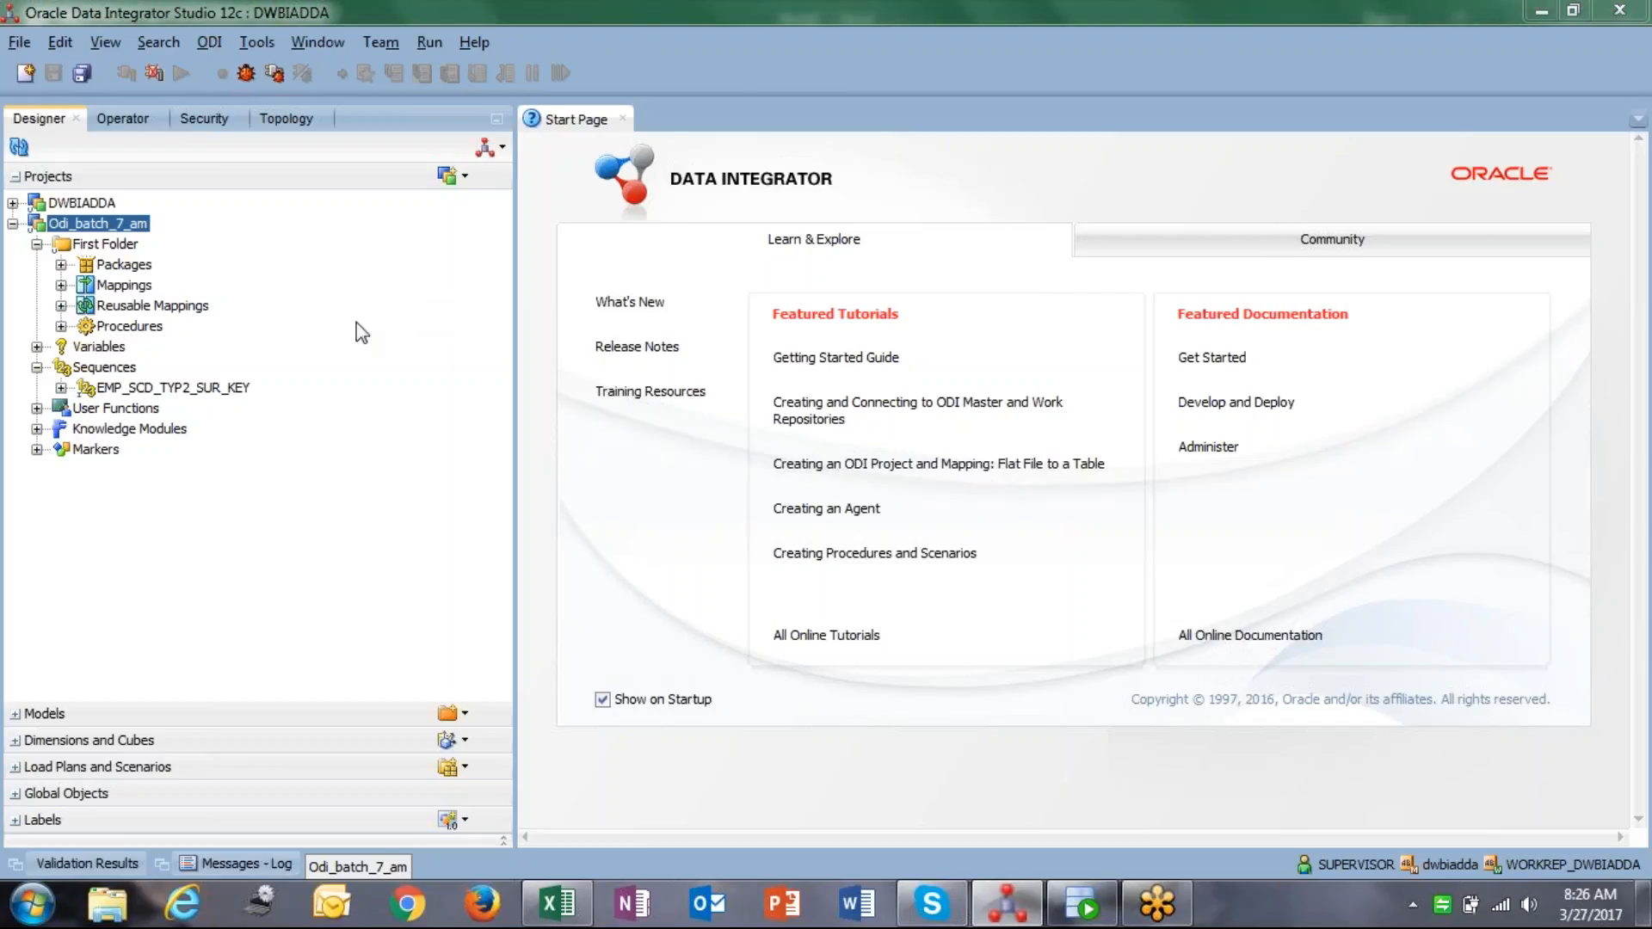
Expand the project's mappings and check the scenarios generated under m_emp_expression.
{"action": "left_click", "coordinate": [61, 285]}
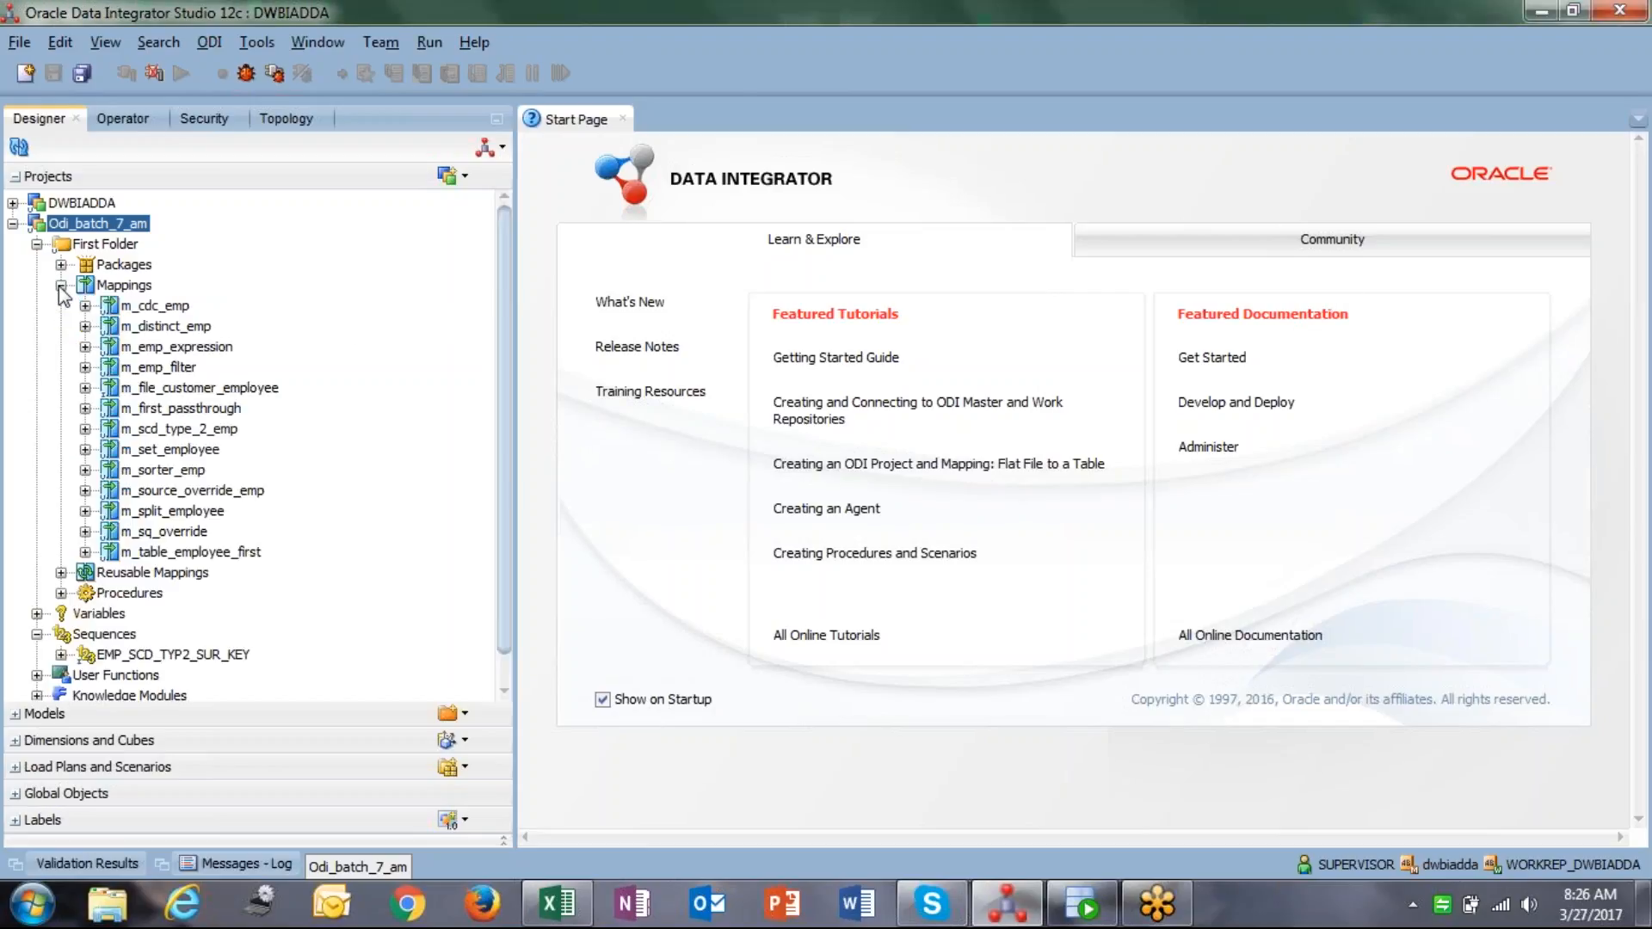
{"action": "left_click", "coordinate": [85, 347]}
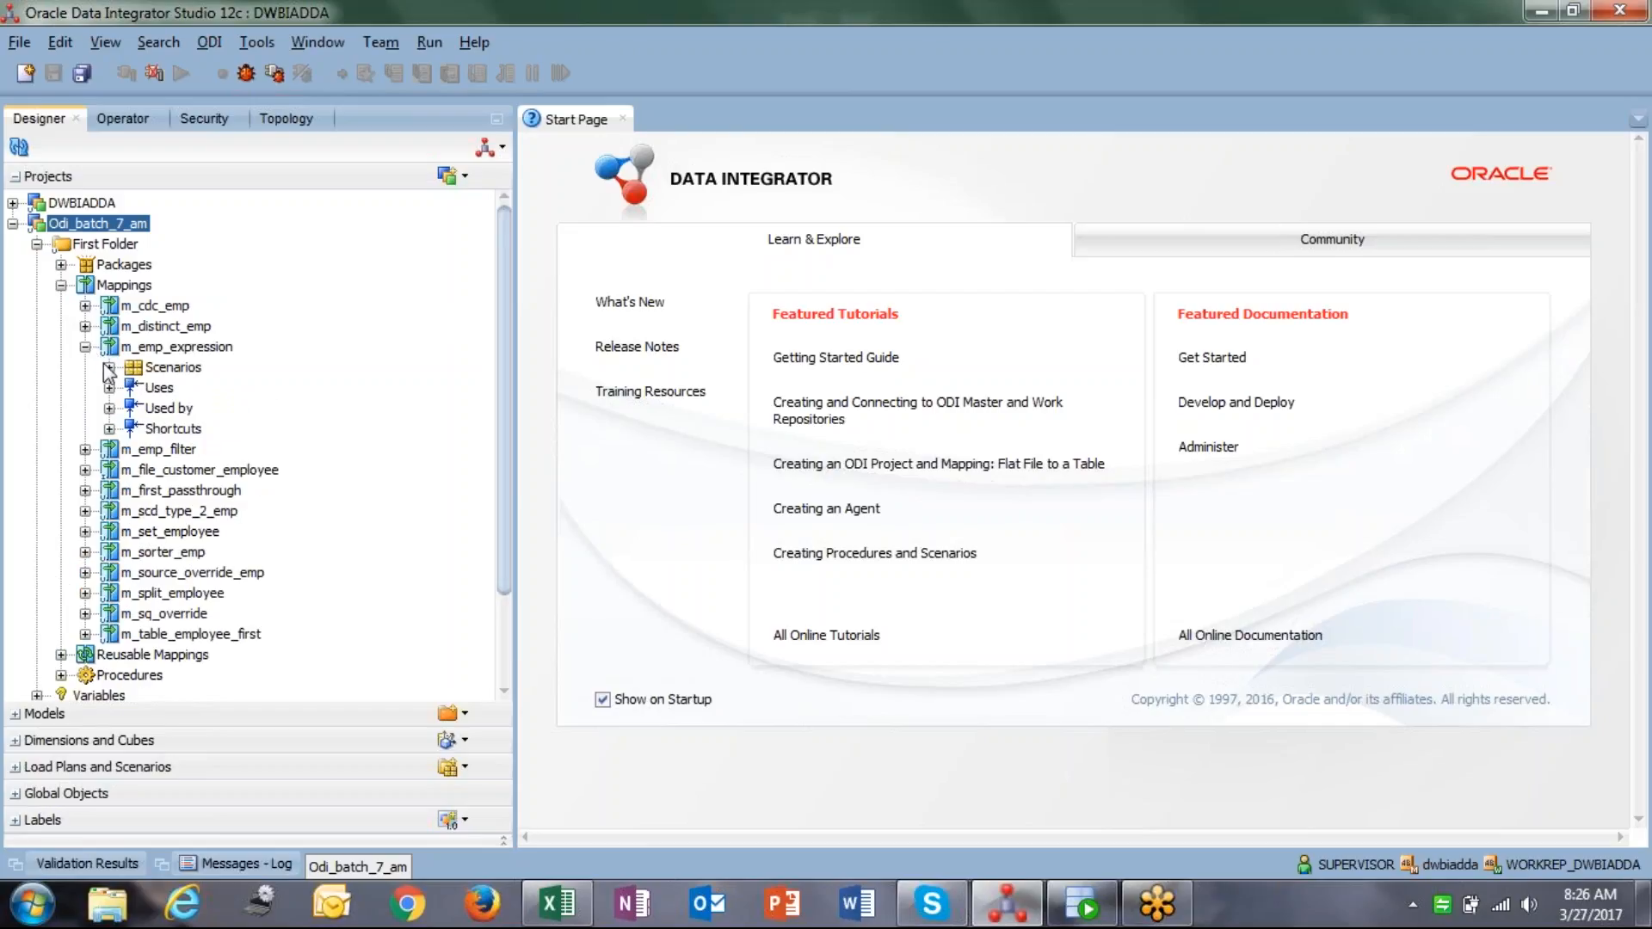
{"action": "left_click", "coordinate": [109, 368]}
{"action": "left_click", "coordinate": [86, 346]}
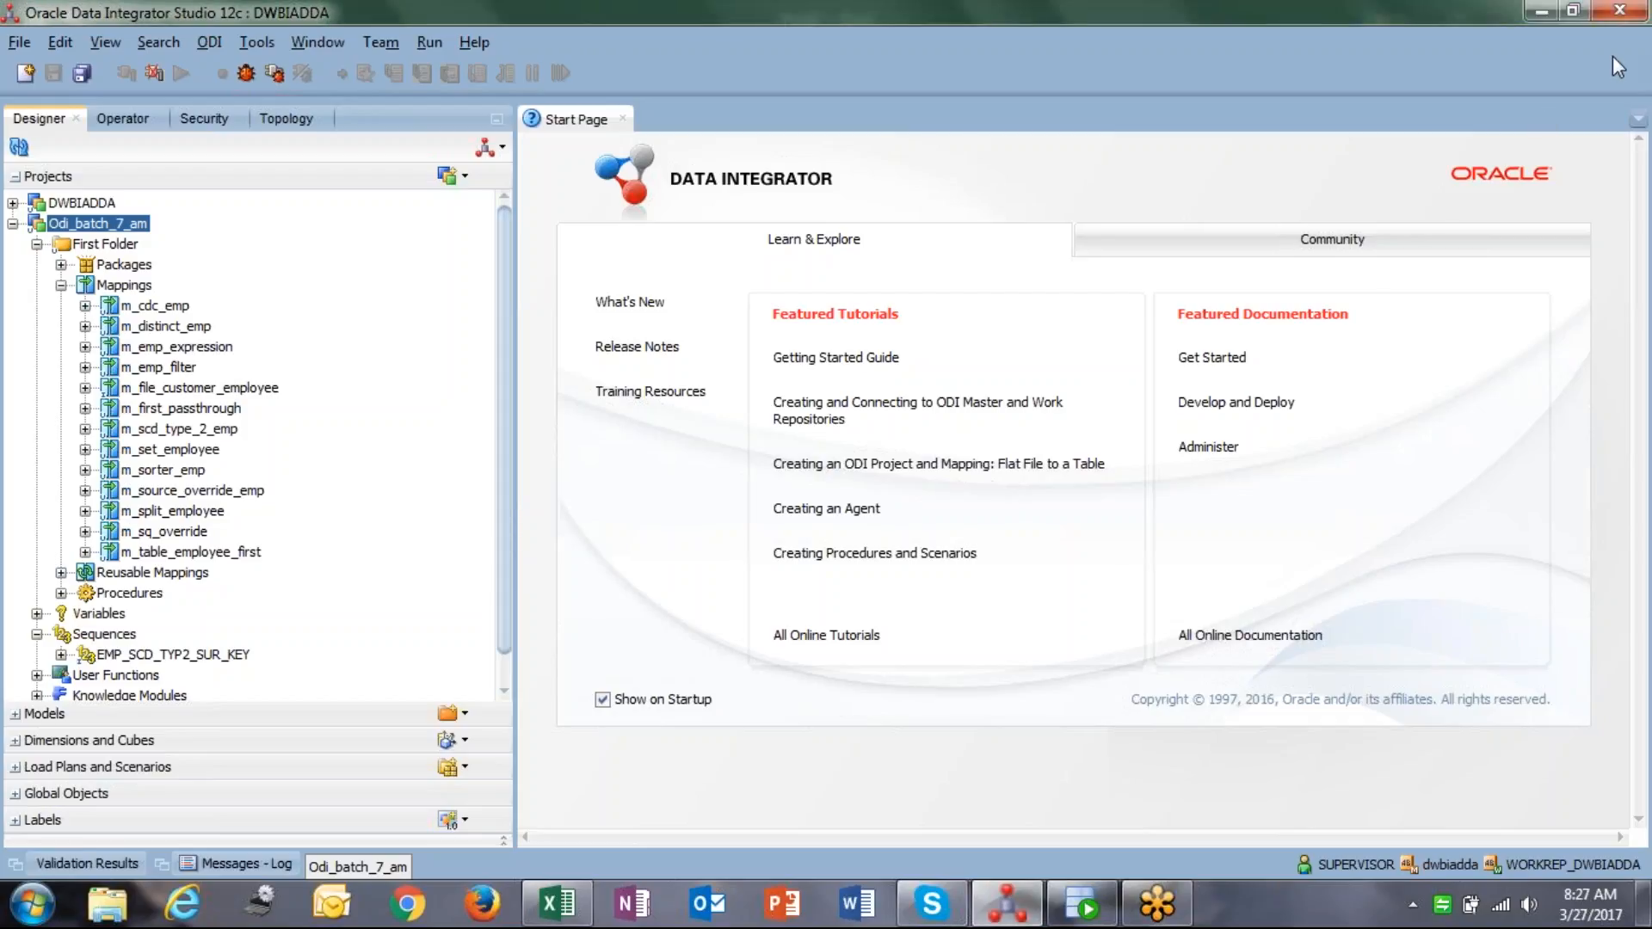
Reopen Generate All Scenarios for the Odi_batch_7_am project, review the Replace, Creation and Re-generate modes again, and cancel without generating.
{"action": "right_click", "coordinate": [130, 228]}
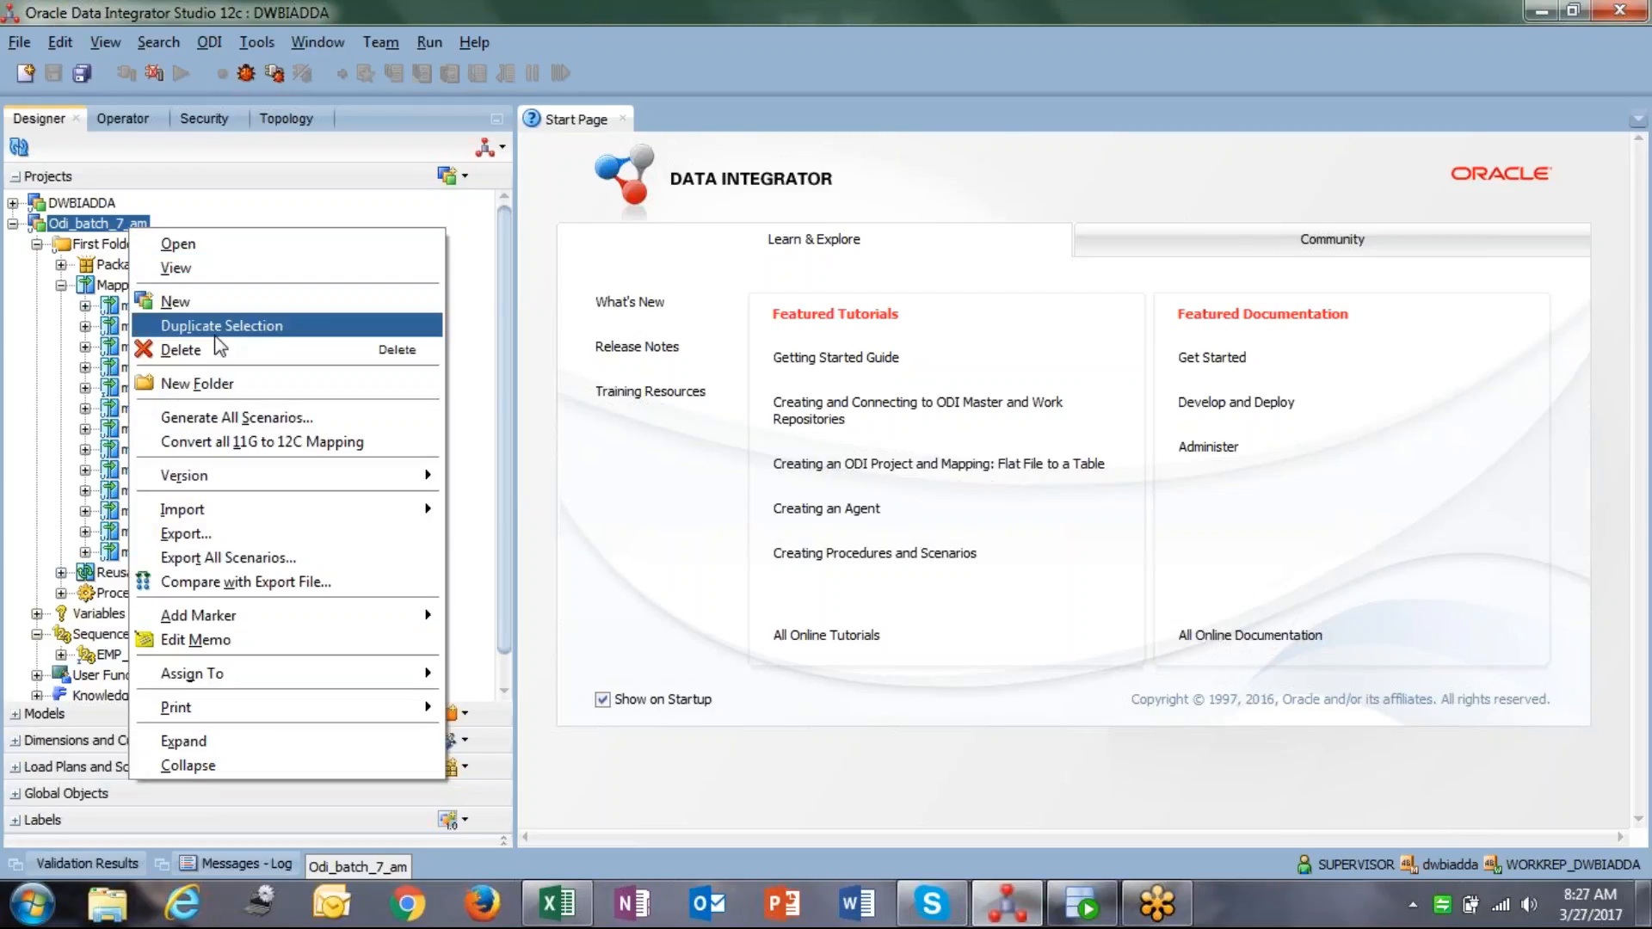
{"action": "left_click", "coordinate": [256, 420]}
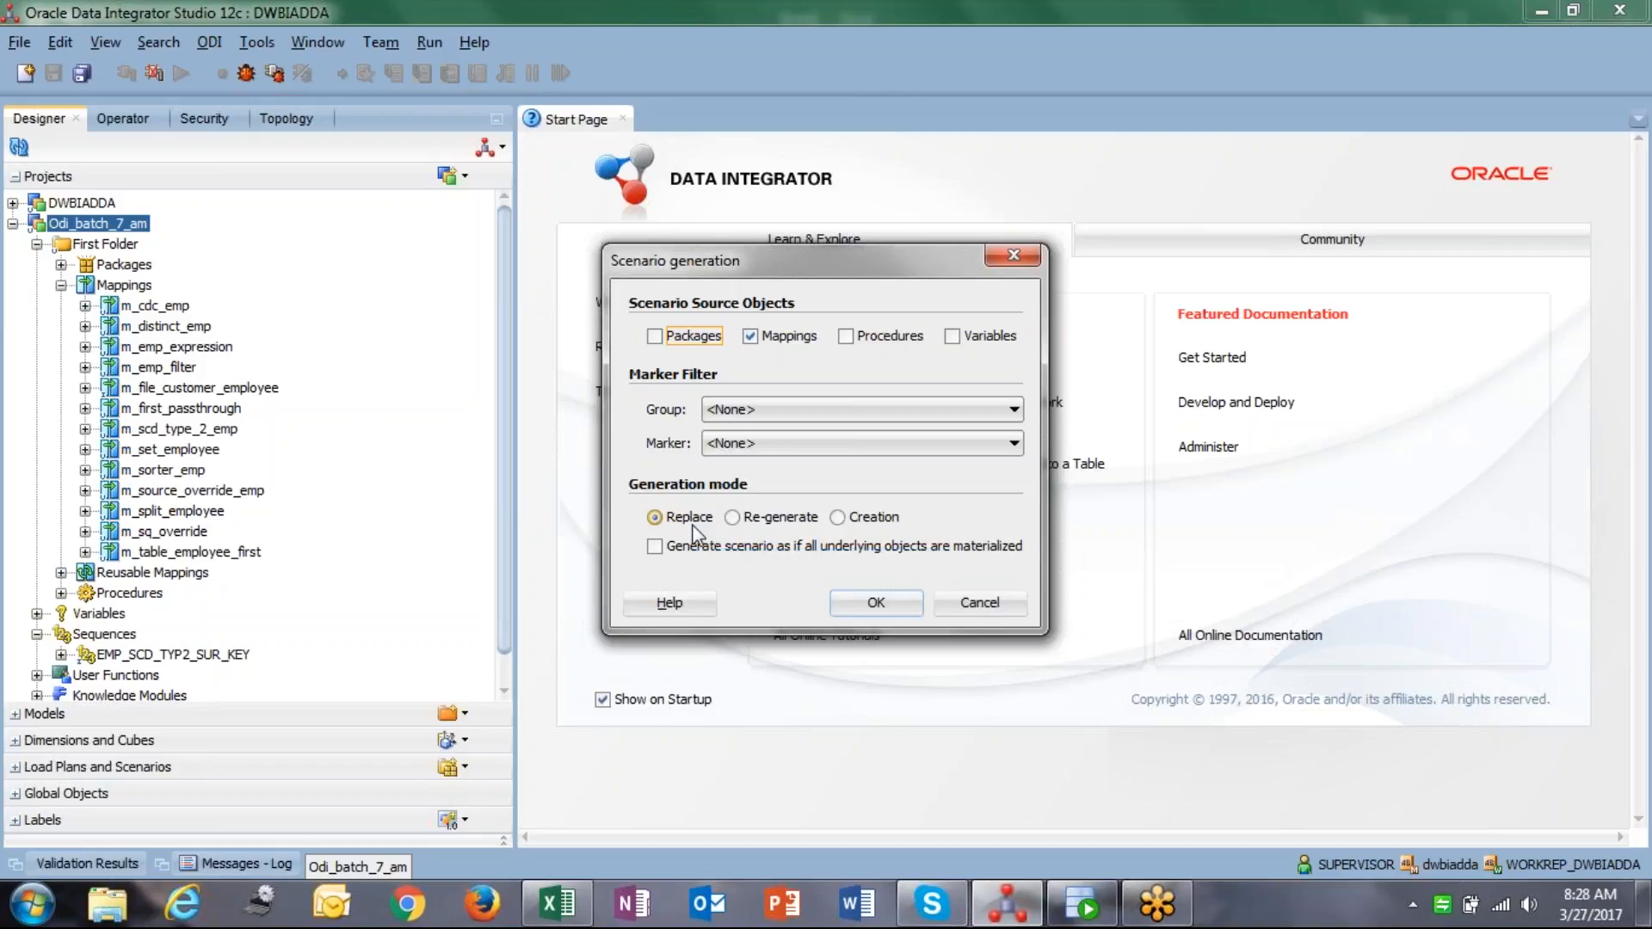
{"action": "left_click", "coordinate": [837, 518]}
{"action": "left_click", "coordinate": [700, 520]}
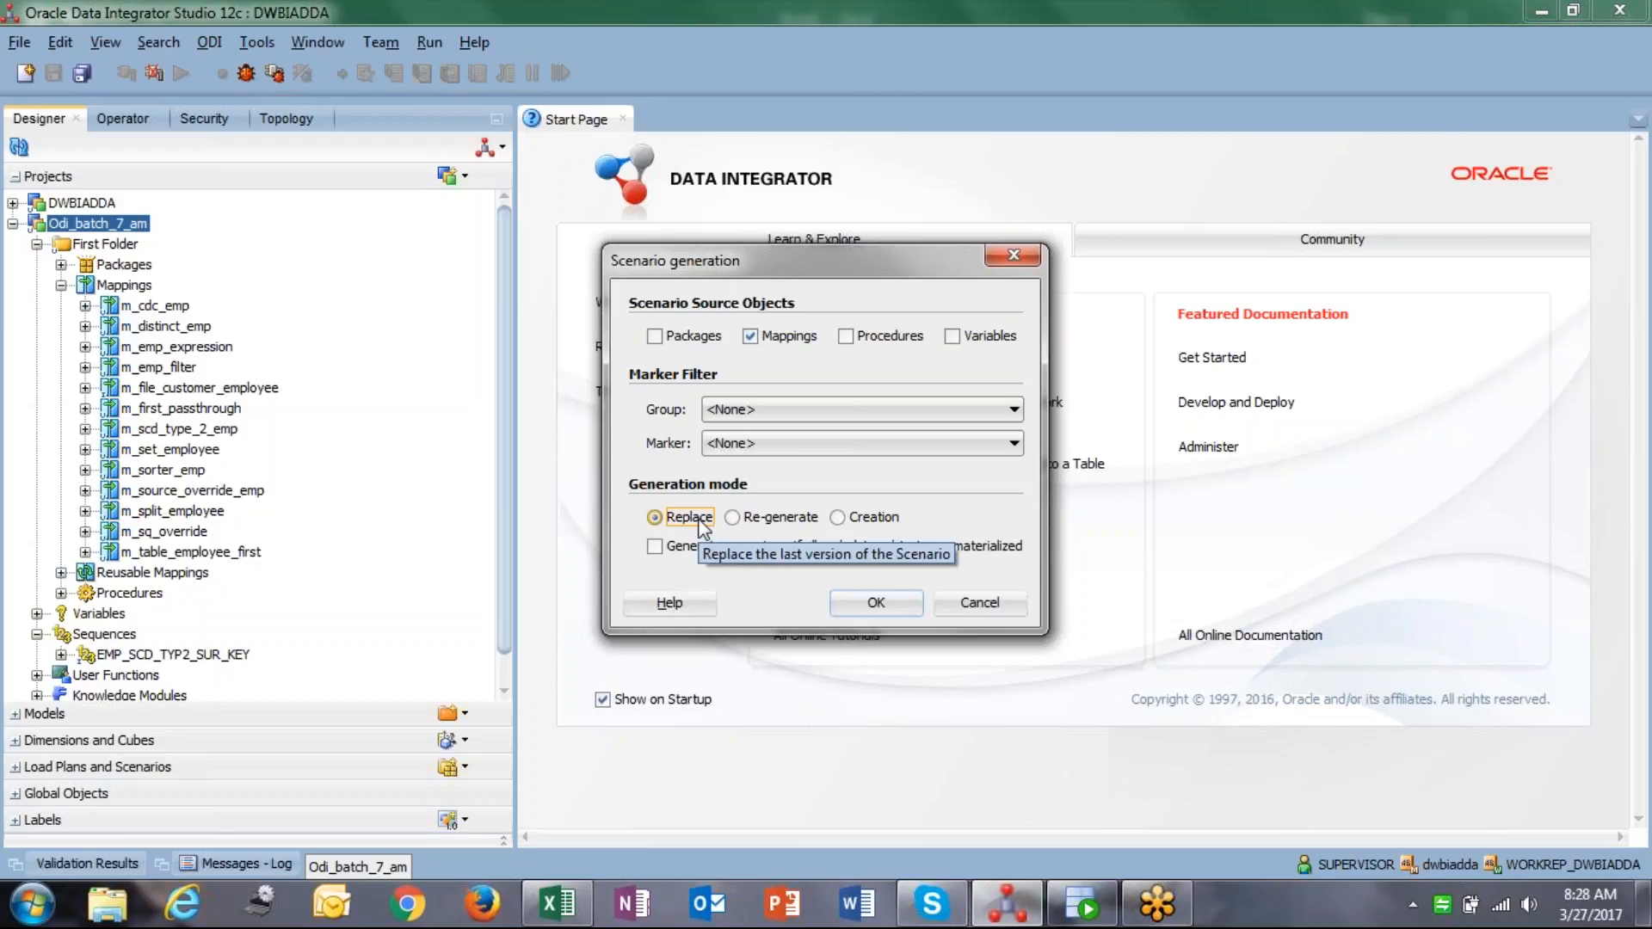
{"action": "left_click", "coordinate": [838, 517]}
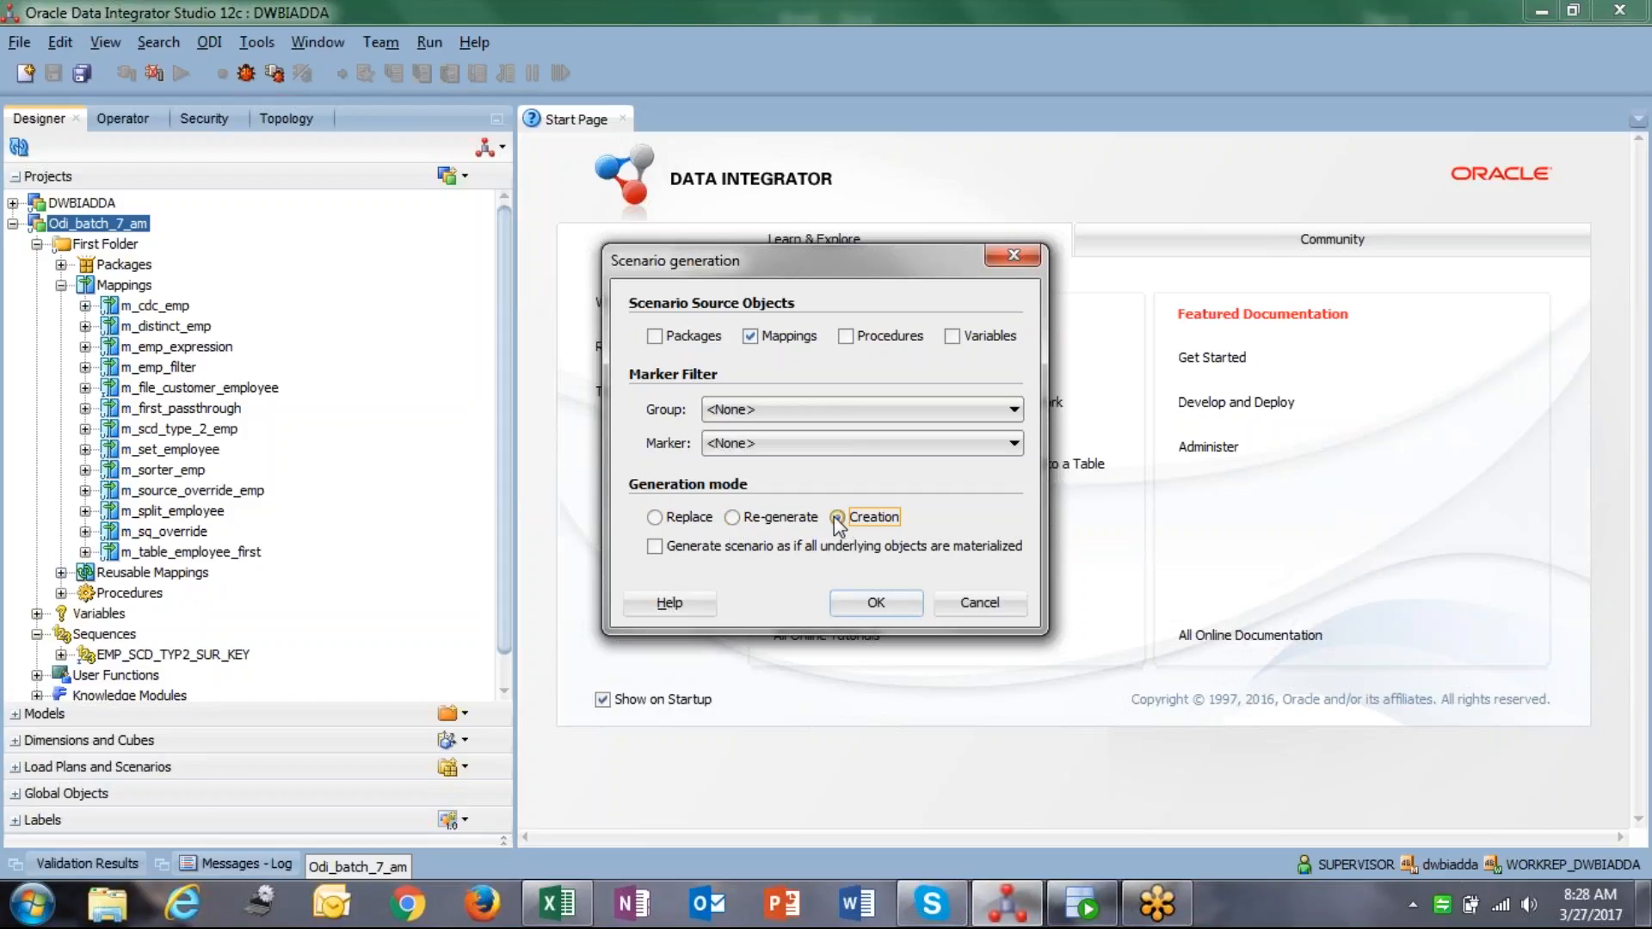
{"action": "left_click", "coordinate": [731, 518]}
{"action": "left_click", "coordinate": [837, 517]}
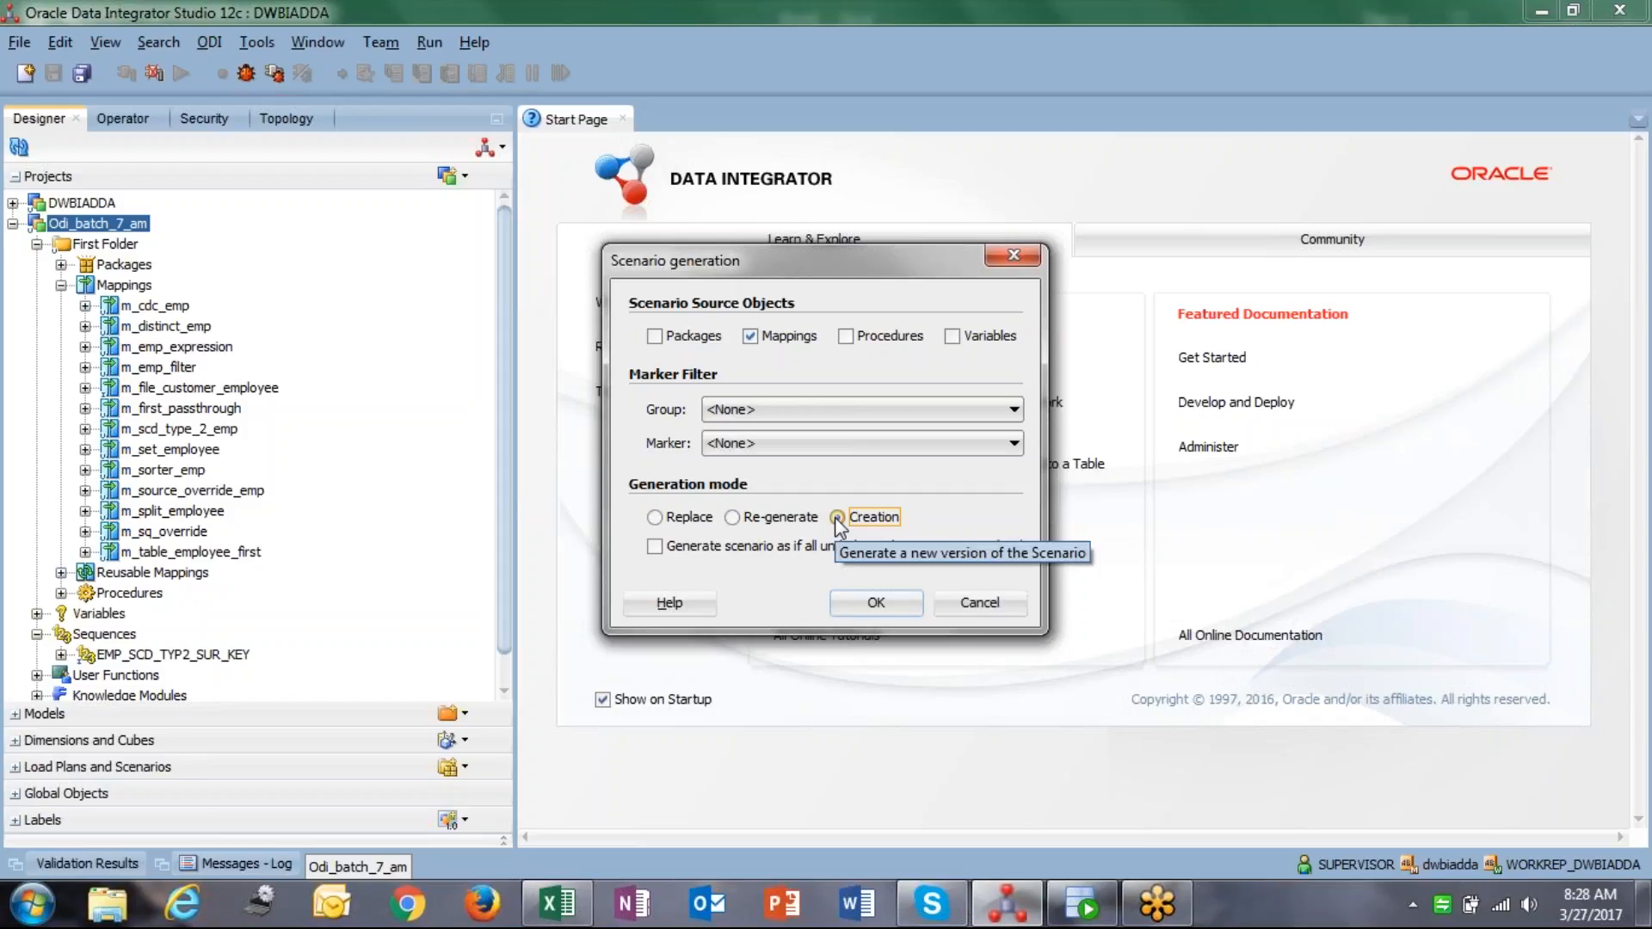
{"action": "left_click", "coordinate": [738, 517]}
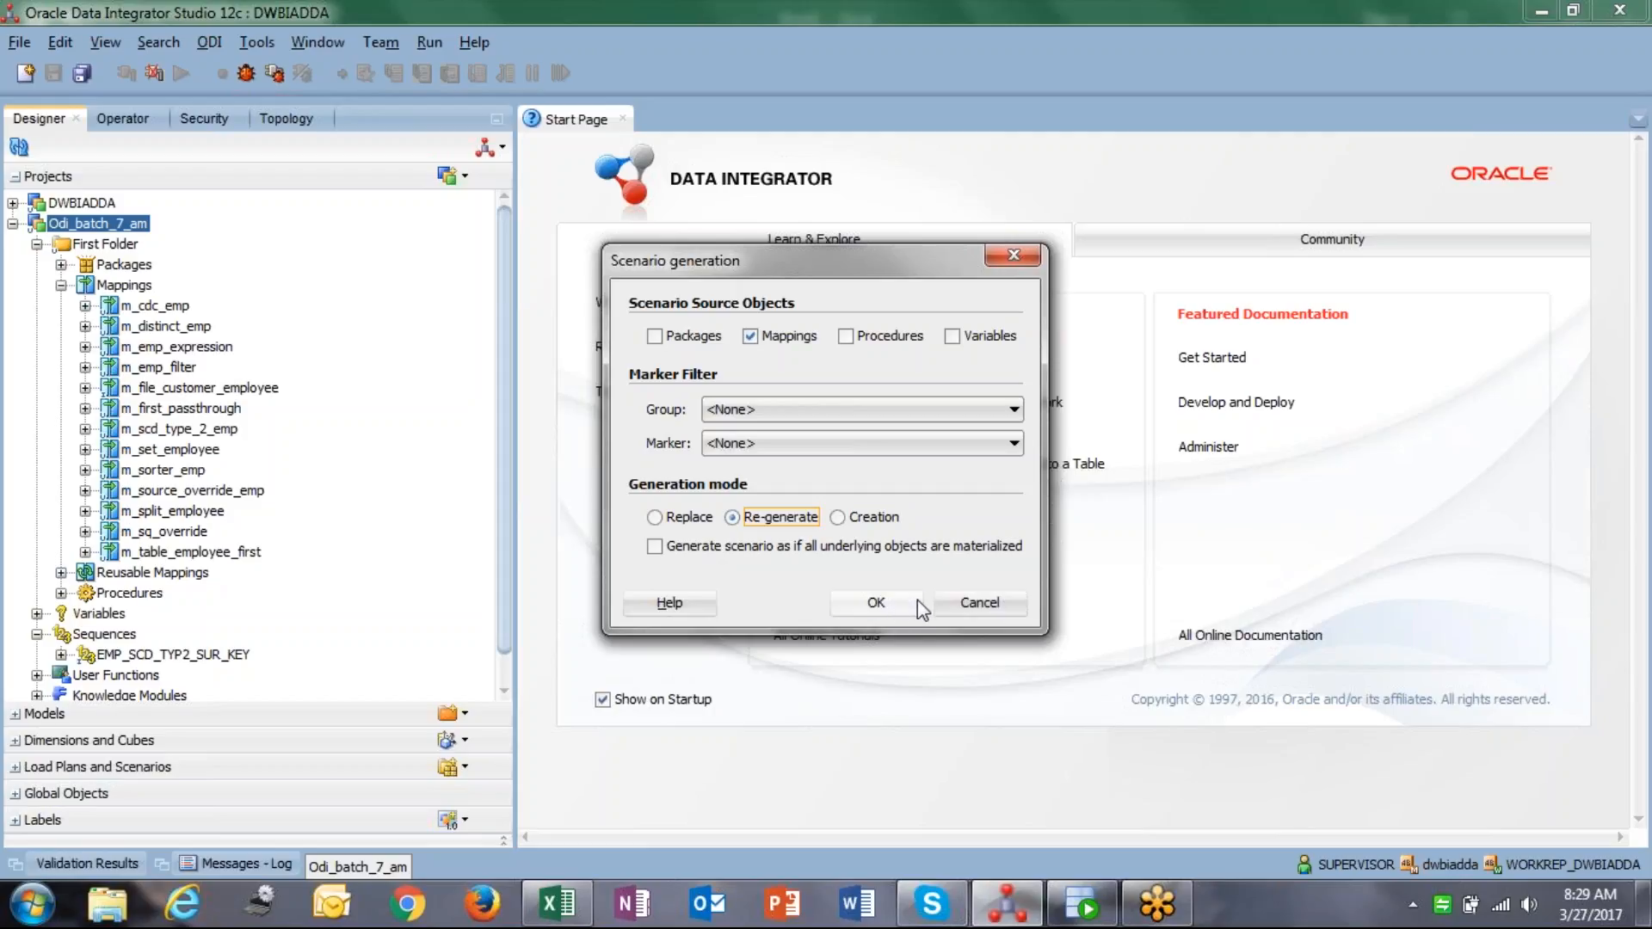
{"action": "left_click", "coordinate": [981, 604]}
Check the scenarios under m_file_customer_employee and m_first_passthrough, and collapse both mappings.
{"action": "left_click", "coordinate": [86, 388]}
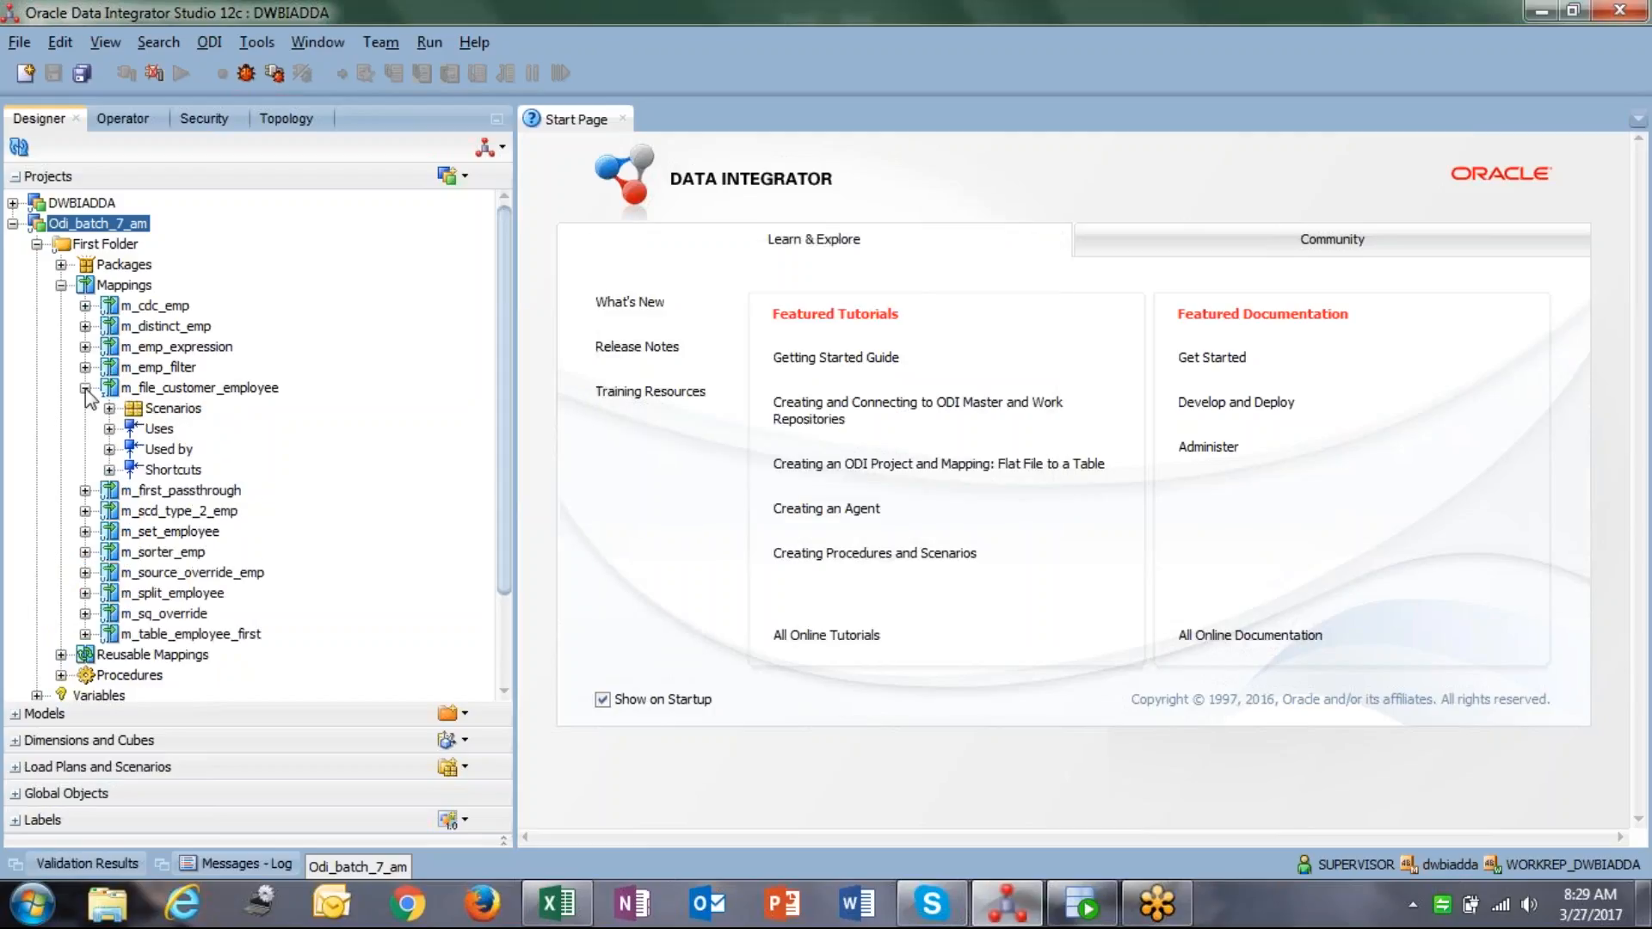
{"action": "left_click", "coordinate": [109, 407]}
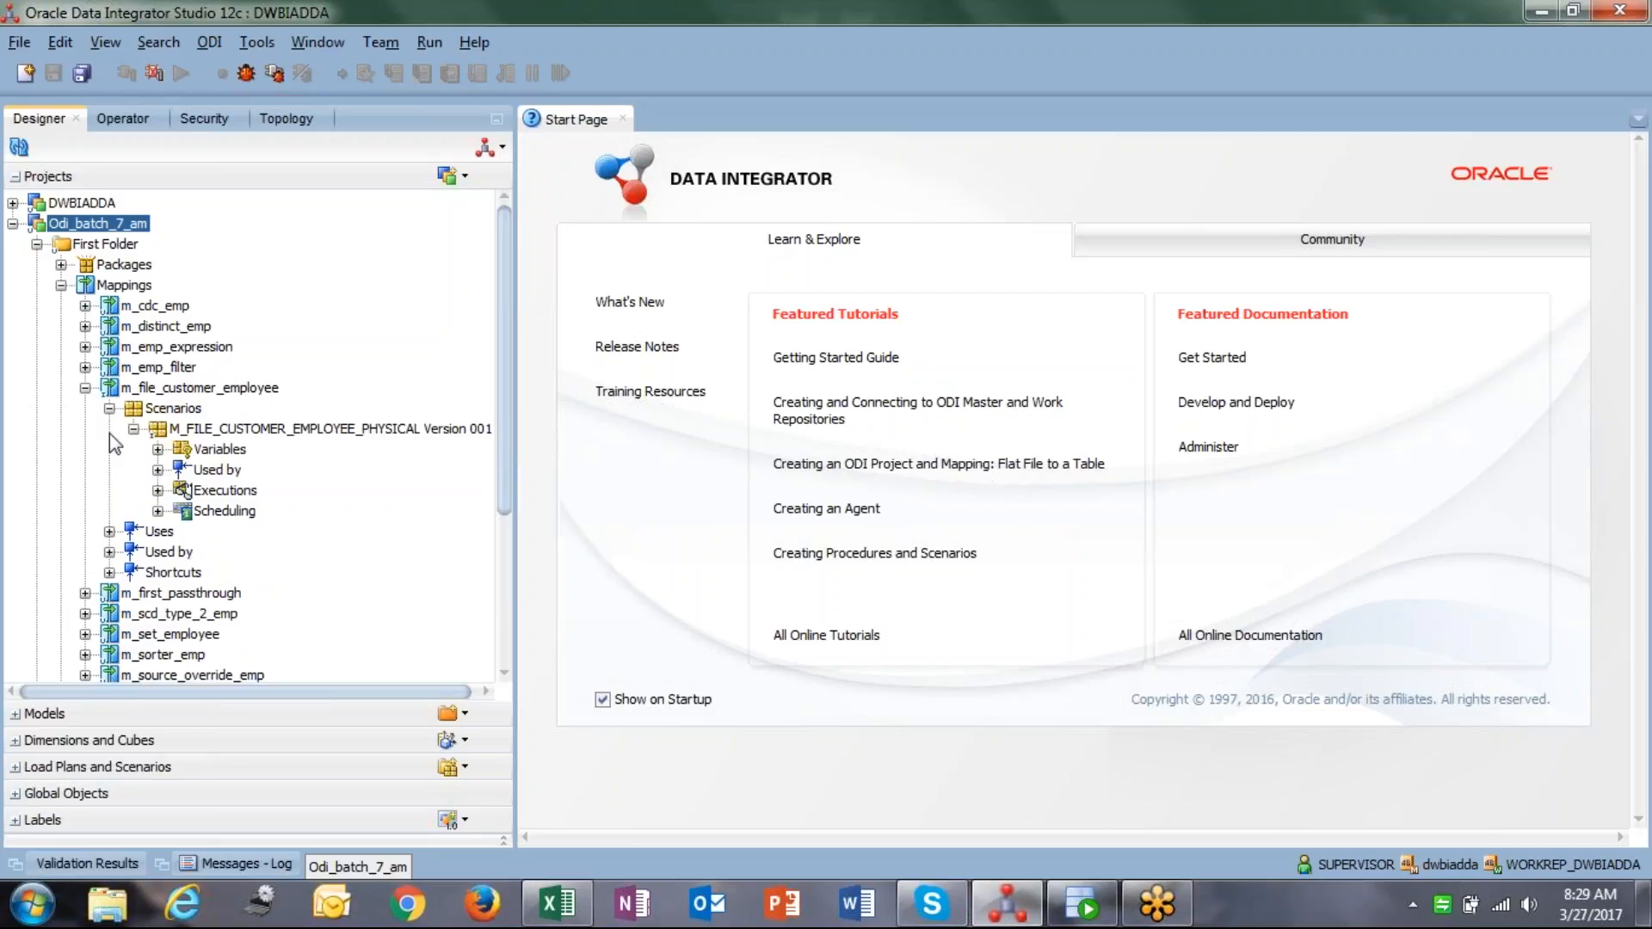
{"action": "left_click", "coordinate": [85, 593]}
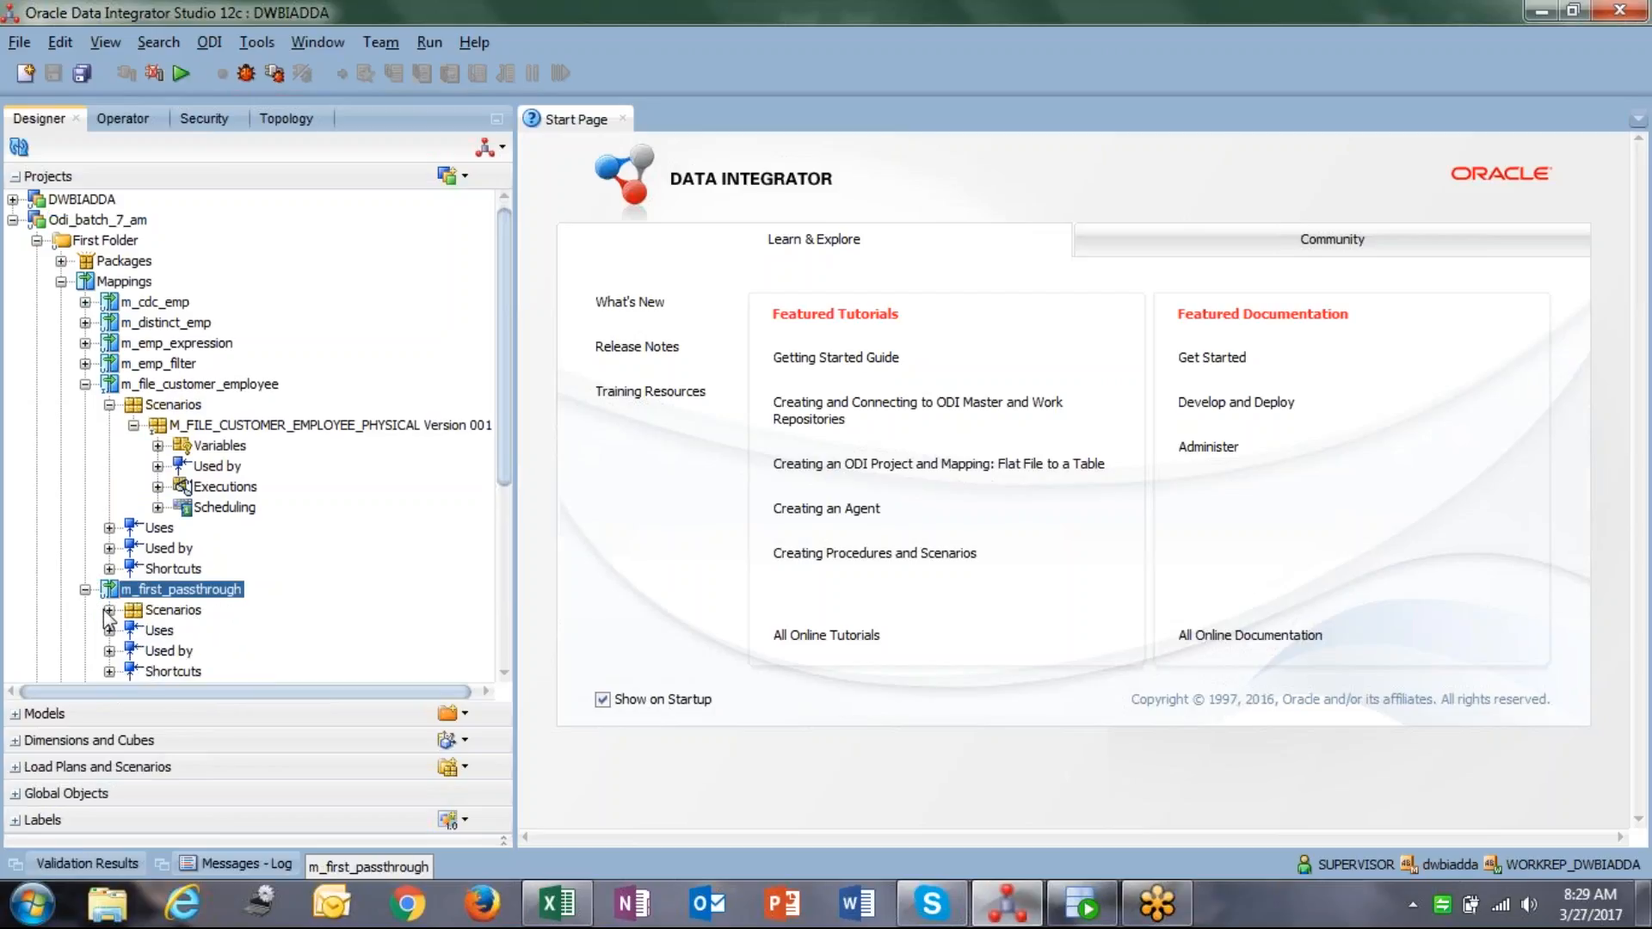
{"action": "left_click", "coordinate": [110, 611]}
{"action": "scroll", "coordinate": [180, 484], "scroll_direction": "down", "scroll_amount": 6}
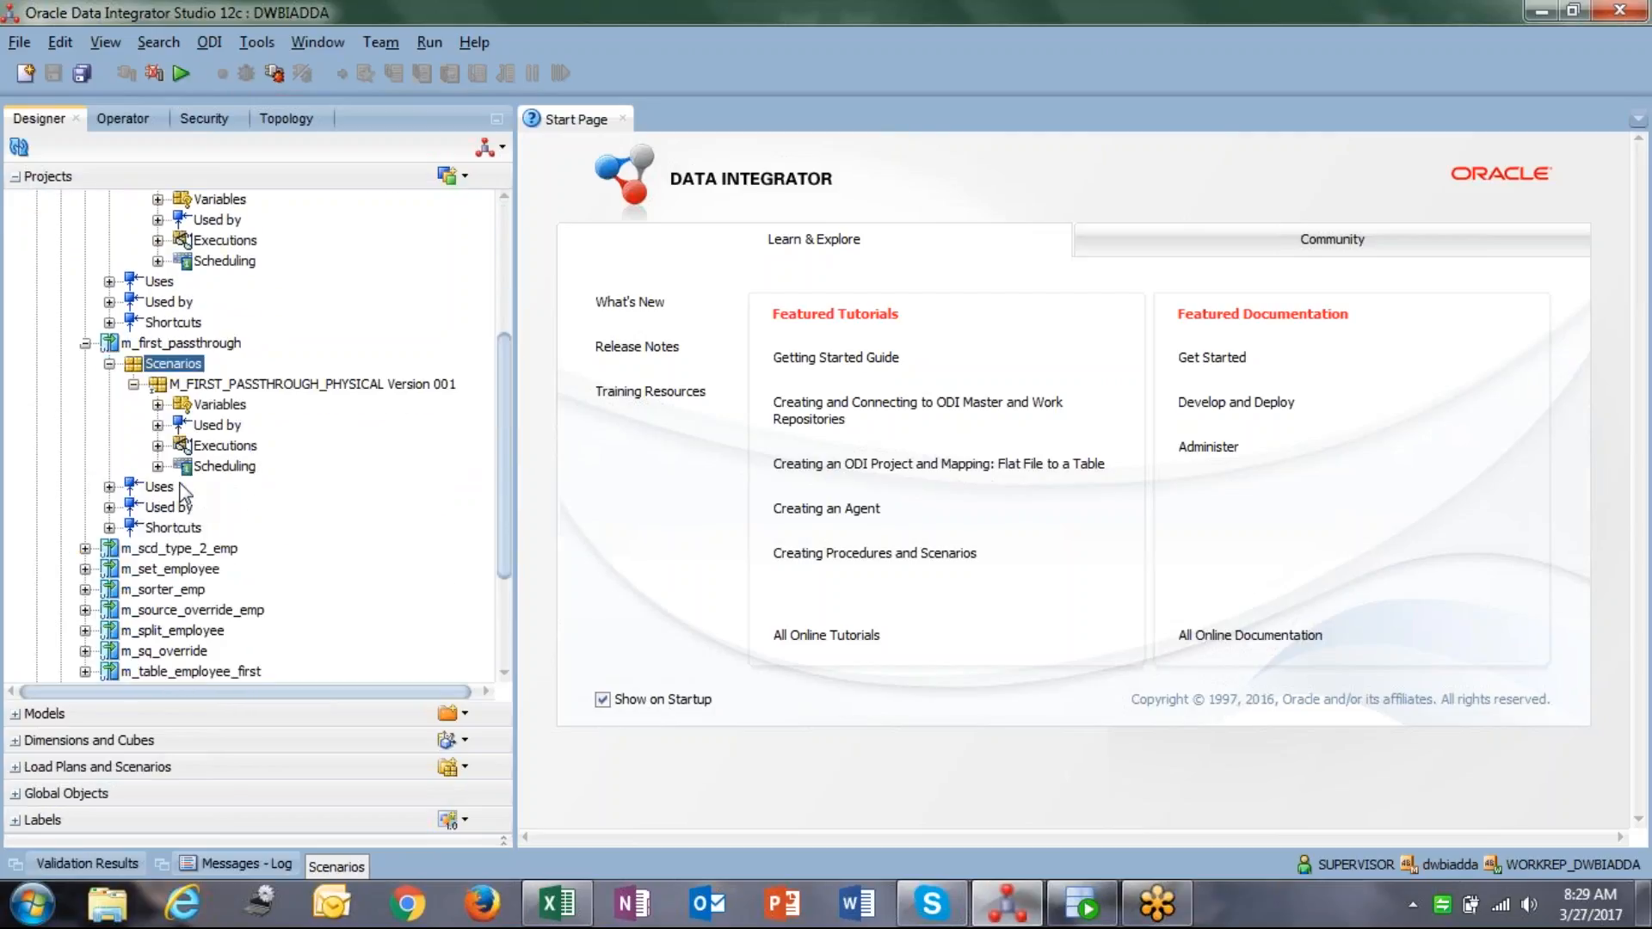
{"action": "scroll", "coordinate": [180, 485], "scroll_direction": "up", "scroll_amount": 8}
{"action": "left_click", "coordinate": [85, 384]}
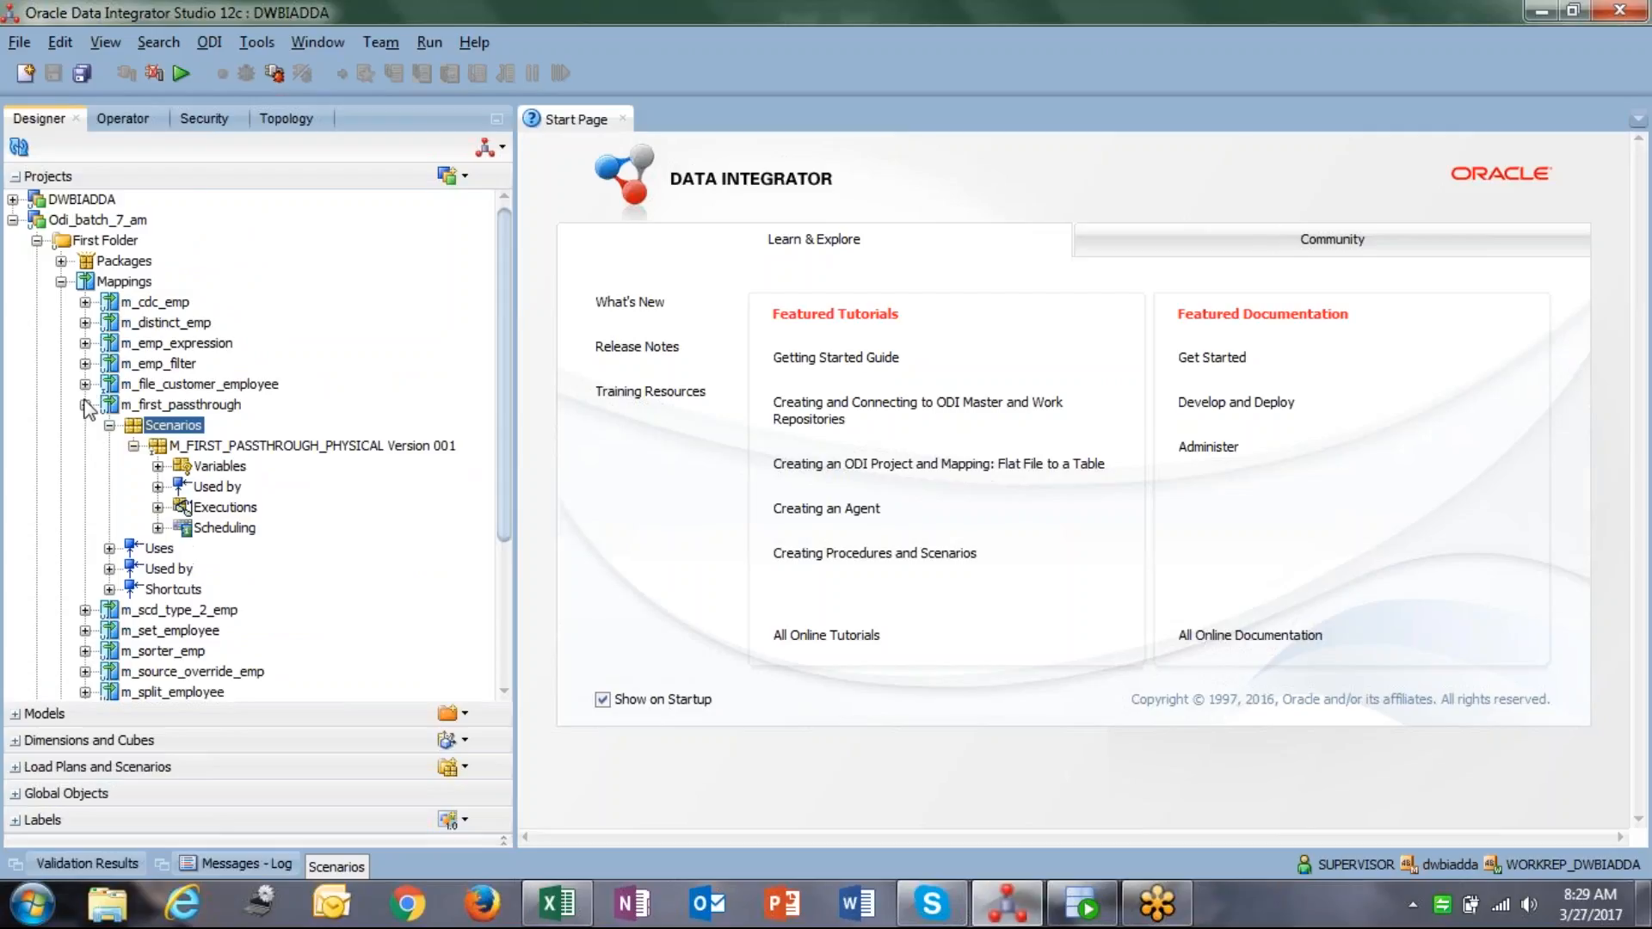
{"action": "left_click", "coordinate": [85, 404]}
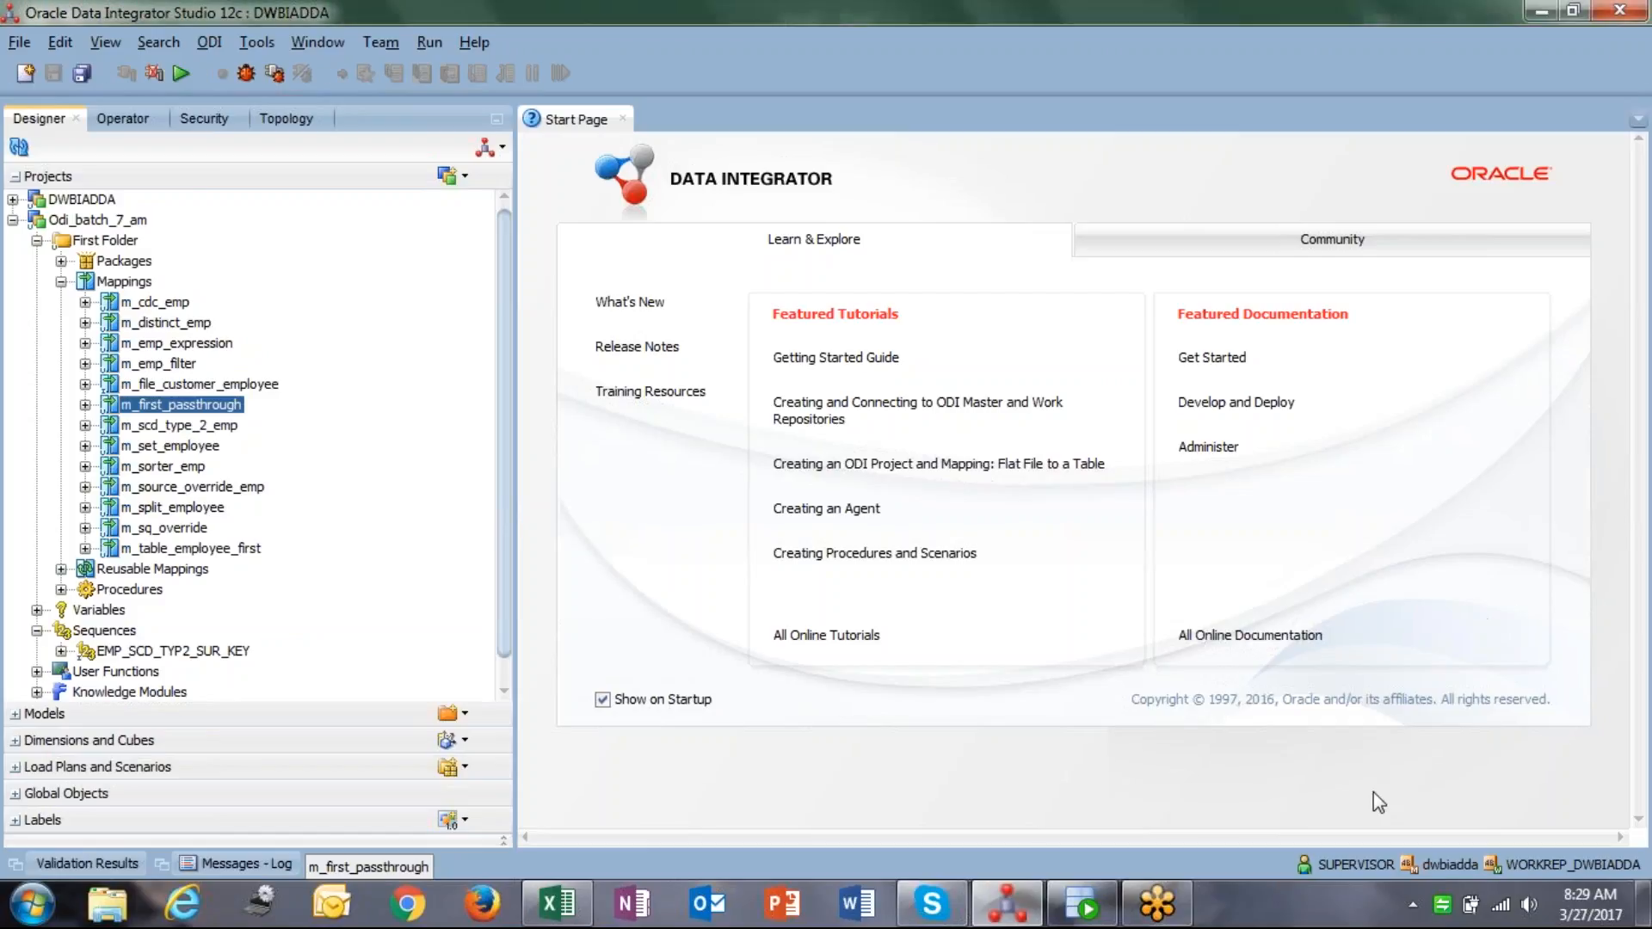
Go through the mappings from m_cdc_emp to m_file_customer_employee and inspect the scenario versions under each one.
{"action": "left_click", "coordinate": [84, 302]}
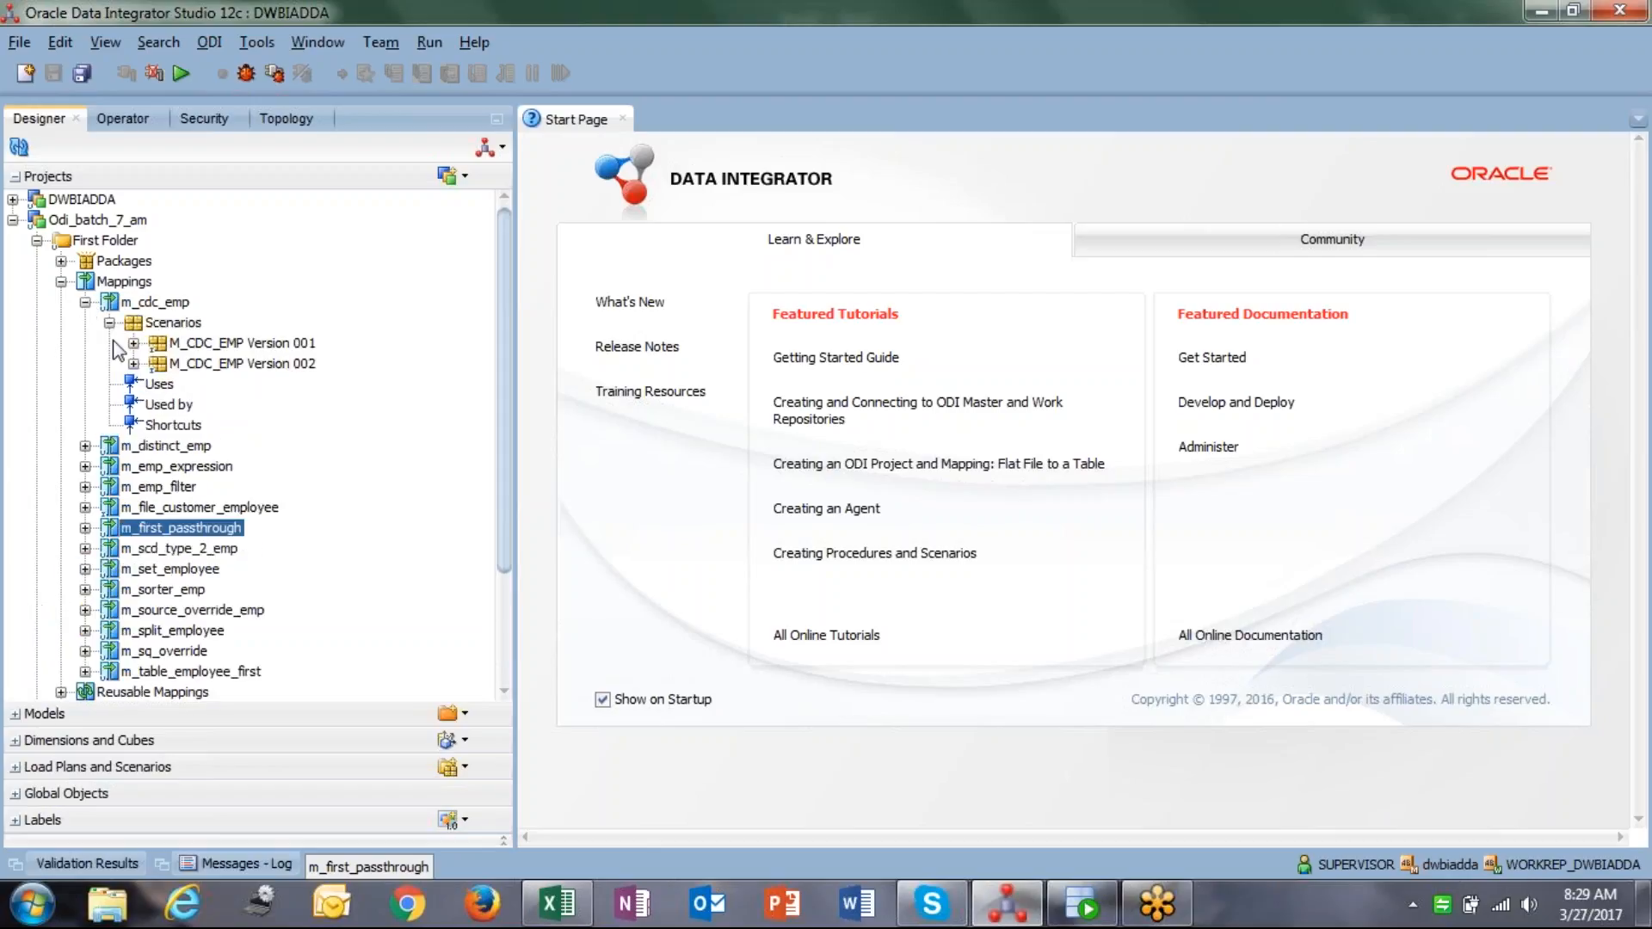
{"action": "left_click", "coordinate": [85, 446]}
{"action": "left_click", "coordinate": [109, 468]}
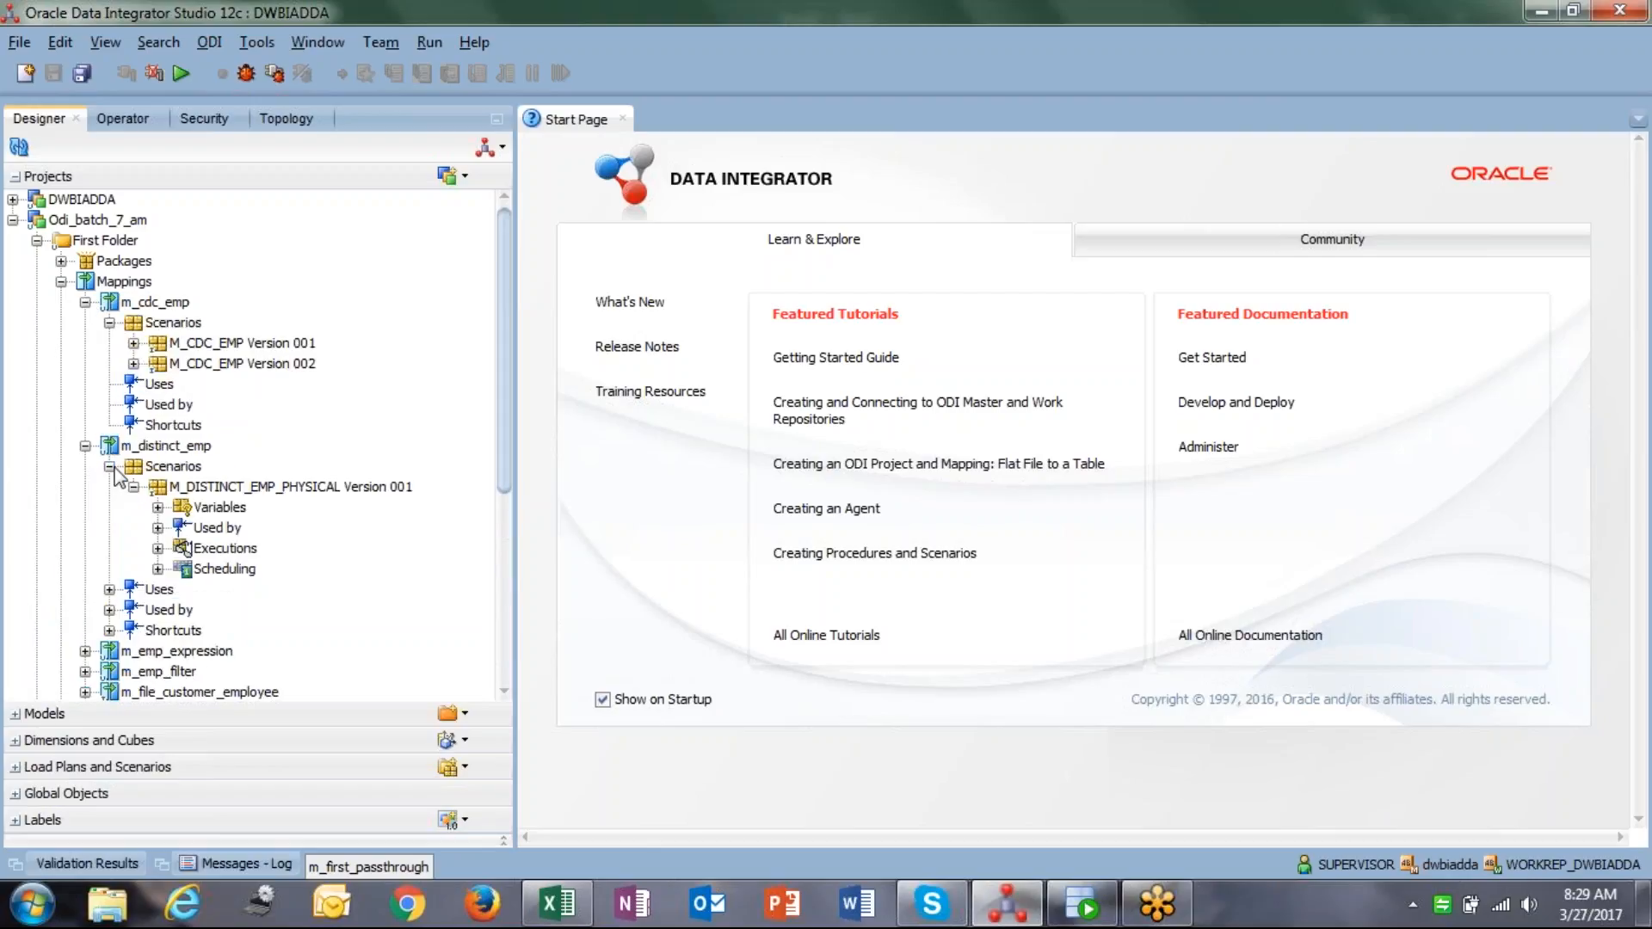
{"action": "scroll", "coordinate": [111, 508], "scroll_direction": "down", "scroll_amount": 2}
{"action": "left_click", "coordinate": [85, 527]}
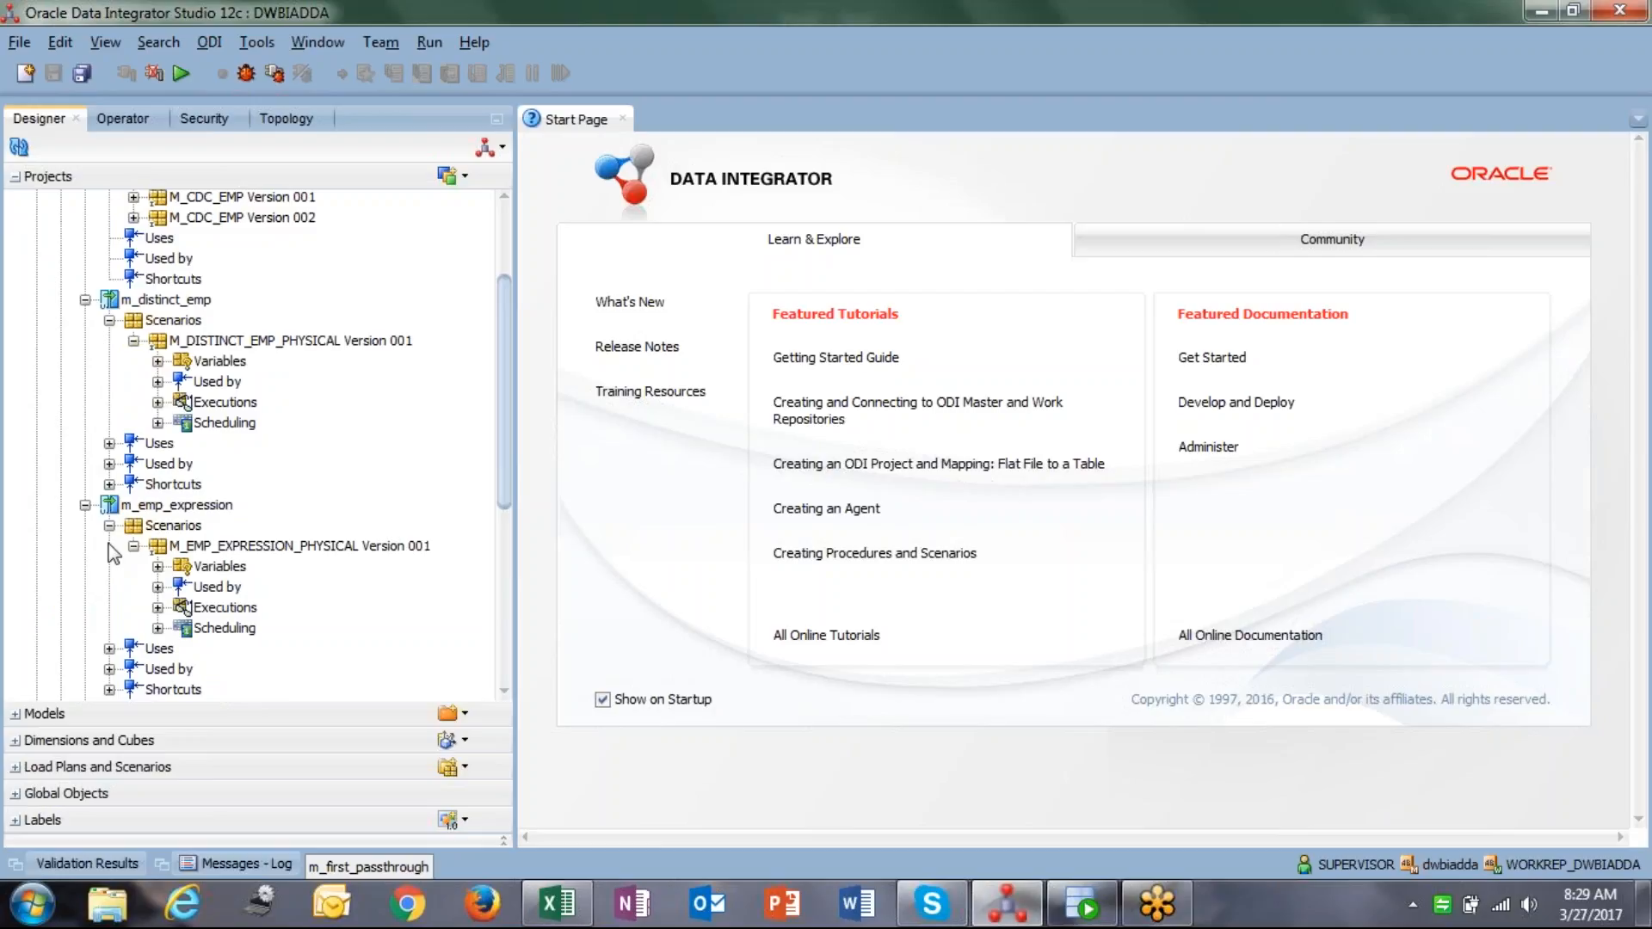
{"action": "scroll", "coordinate": [142, 554], "scroll_direction": "down", "scroll_amount": 3}
{"action": "left_click", "coordinate": [85, 528]}
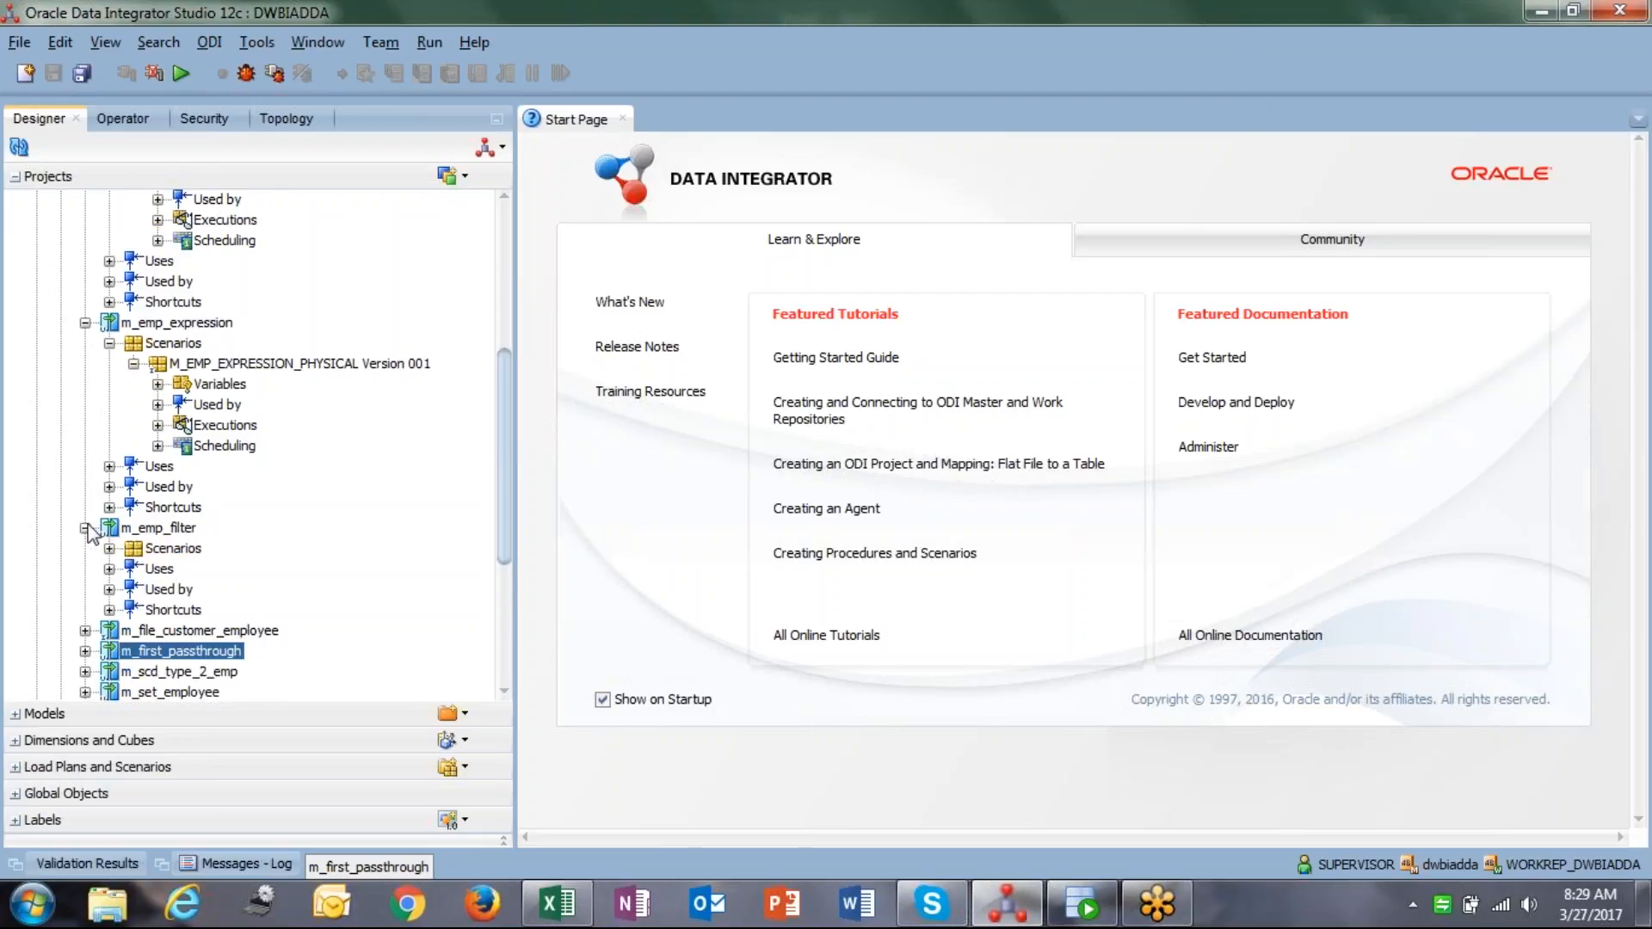
{"action": "left_click", "coordinate": [109, 548]}
{"action": "scroll", "coordinate": [110, 551], "scroll_direction": "down", "scroll_amount": 3}
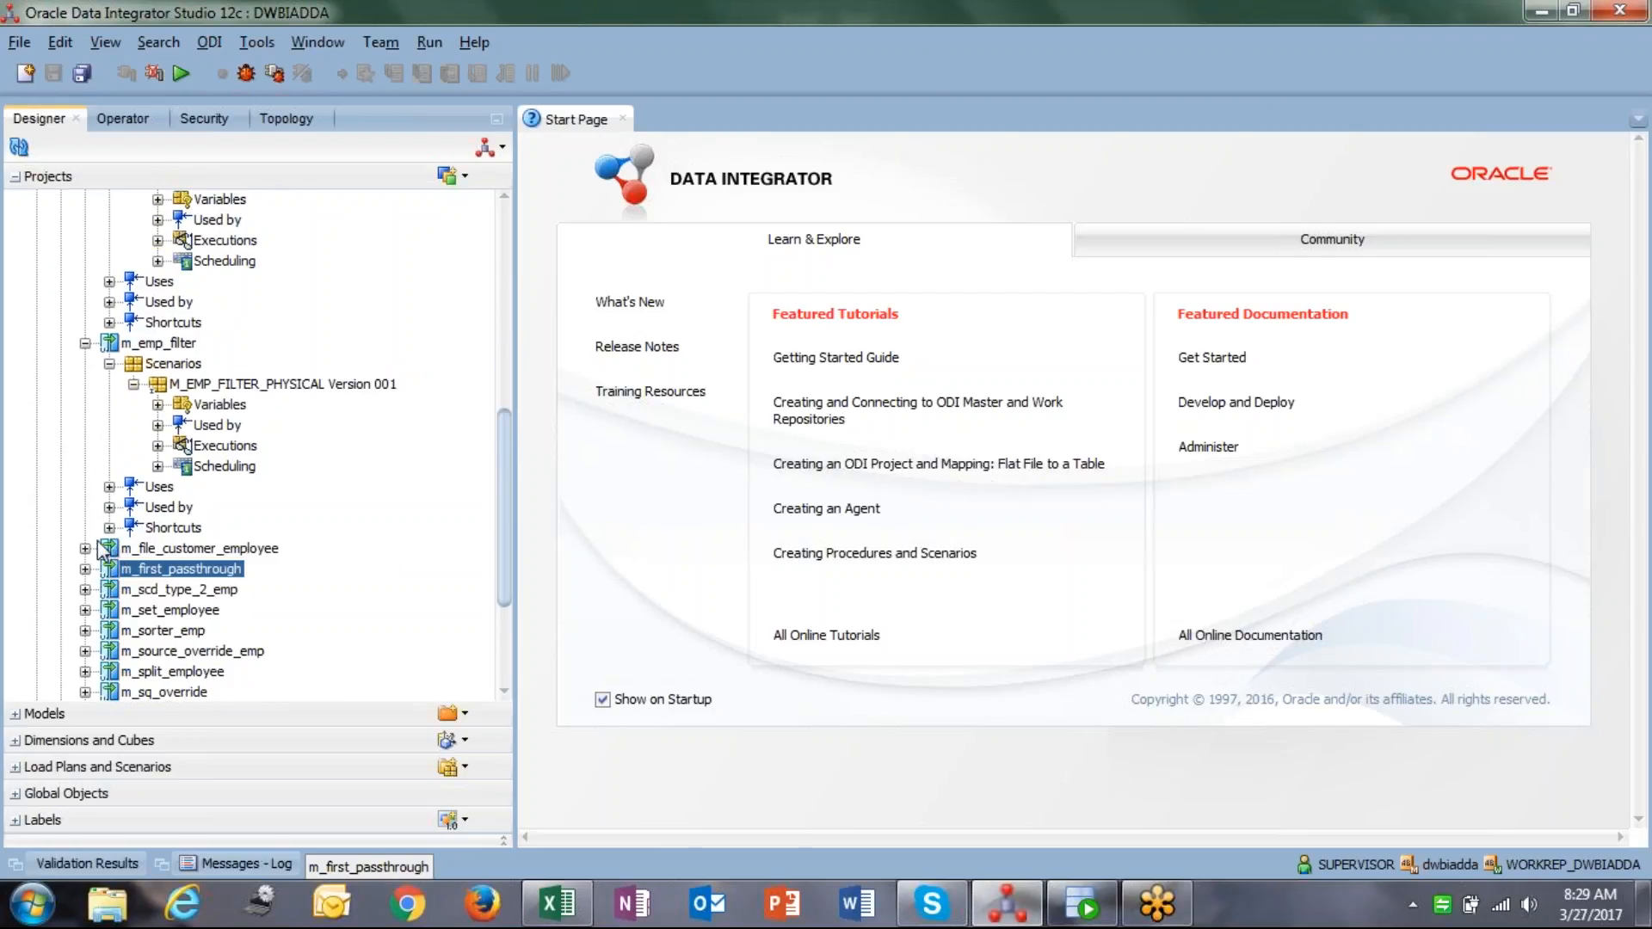
{"action": "left_click", "coordinate": [86, 548]}
{"action": "scroll", "coordinate": [156, 552], "scroll_direction": "down", "scroll_amount": 5}
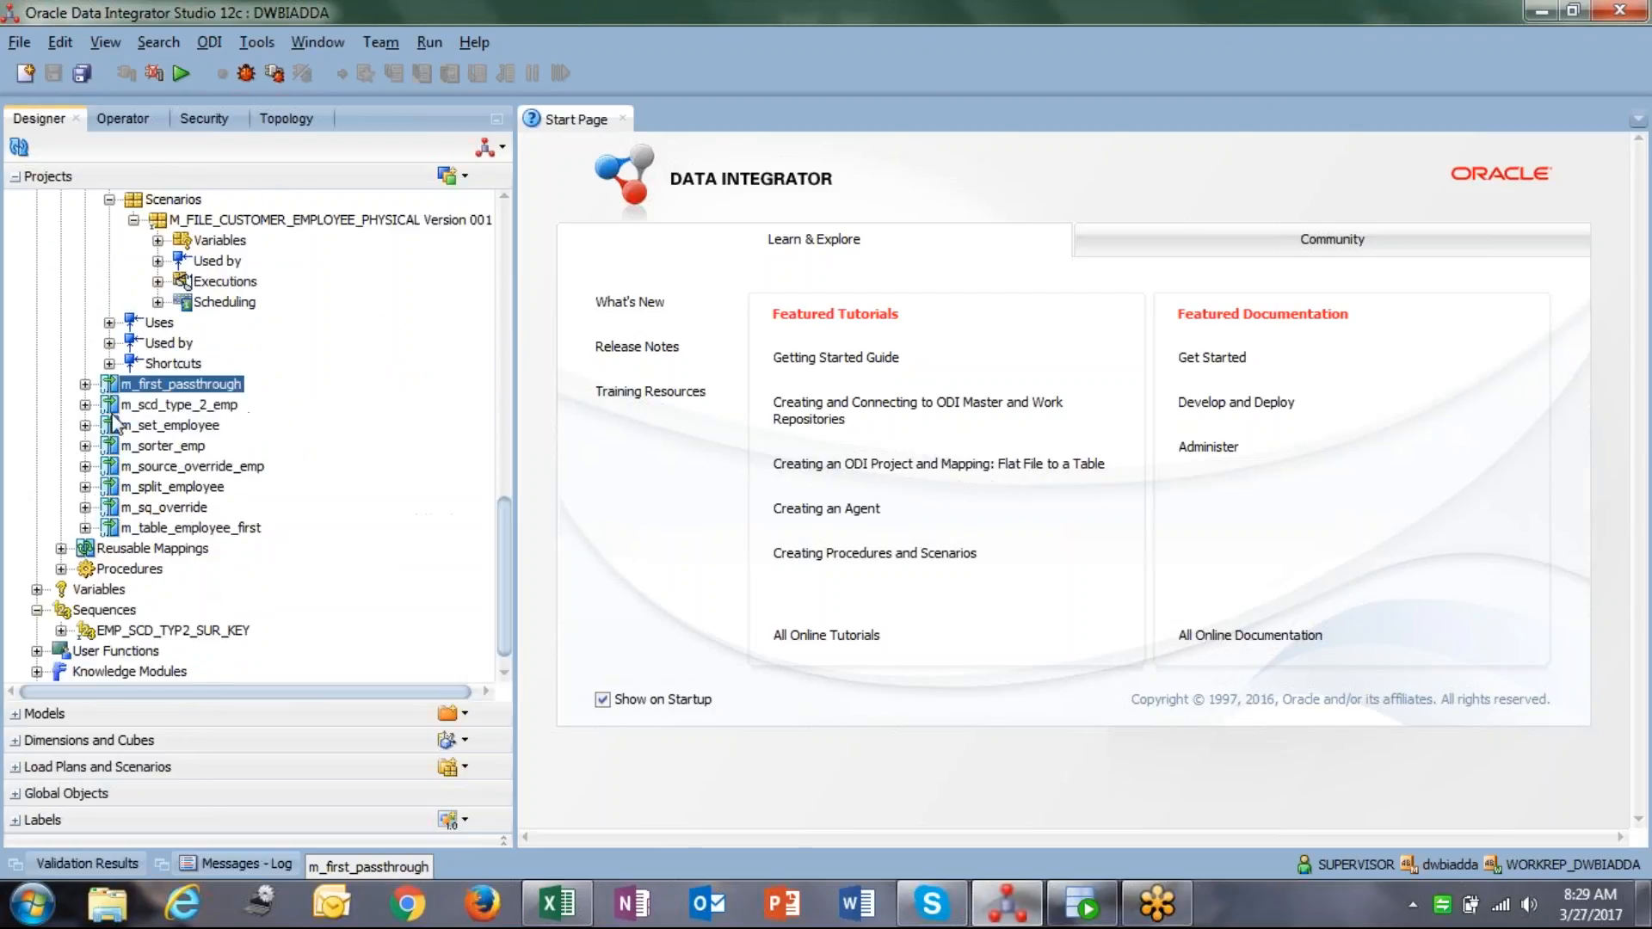